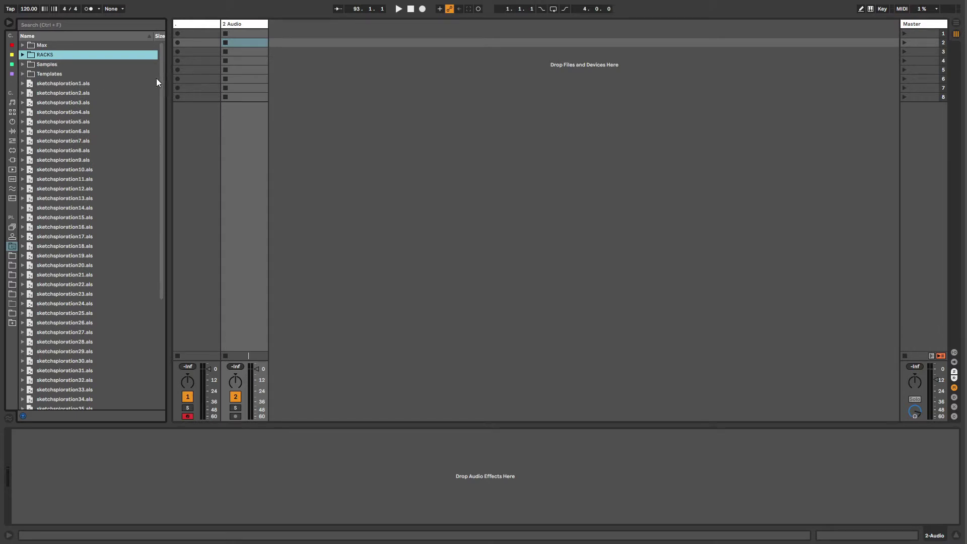
- Narrow the browser and list the MIDI effects in it
{"action": "mouse_move", "coordinate": [161, 83]}
{"action": "left_mouse_down"}
{"action": "mouse_move", "coordinate": [165, 219]}
{"action": "mouse_move", "coordinate": [147, 60]}
{"action": "mouse_move", "coordinate": [198, 225]}
{"action": "mouse_move", "coordinate": [162, 31]}
{"action": "left_mouse_up"}
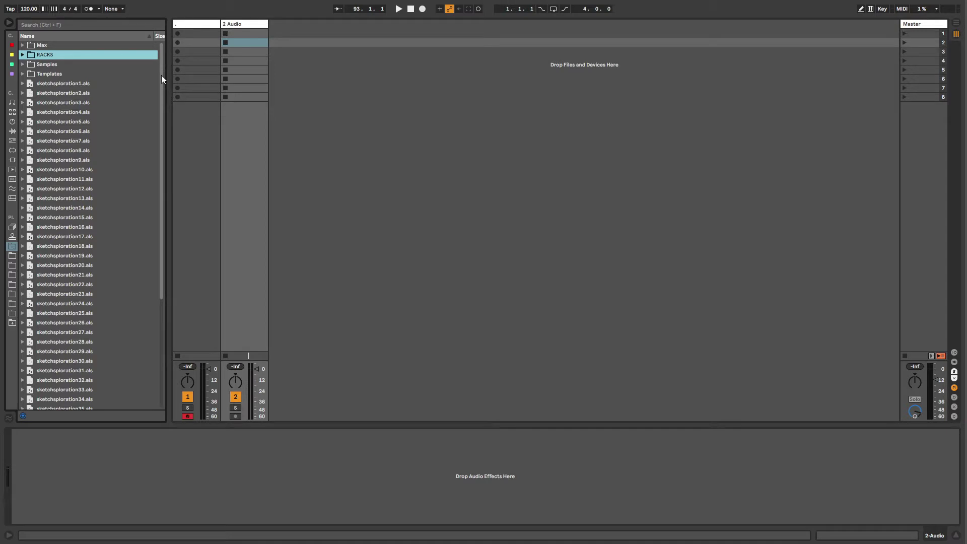
{"action": "left_click_drag", "start_coordinate": [162, 75], "coordinate": [157, 50]}
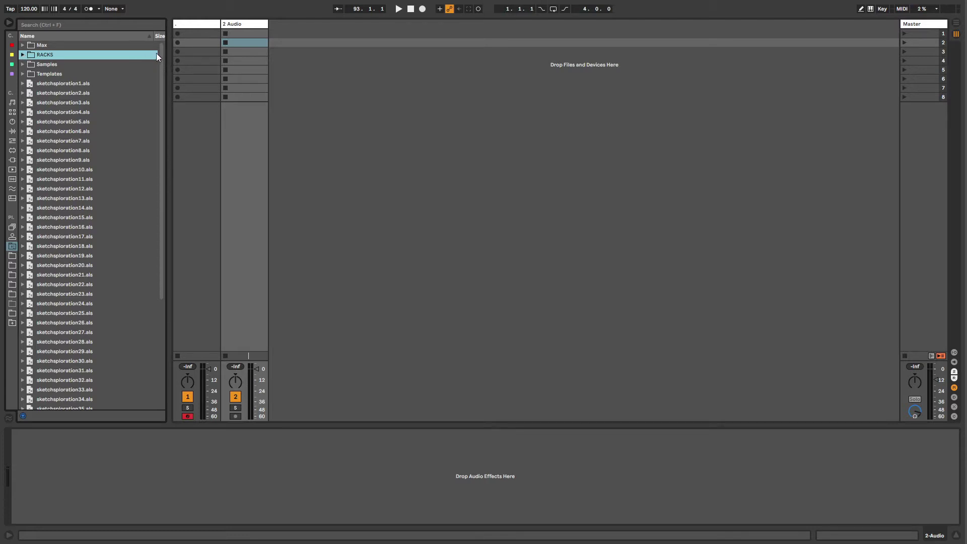
{"action": "left_click_drag", "start_coordinate": [162, 53], "coordinate": [137, 18]}
{"action": "left_click_drag", "start_coordinate": [158, 63], "coordinate": [134, 72]}
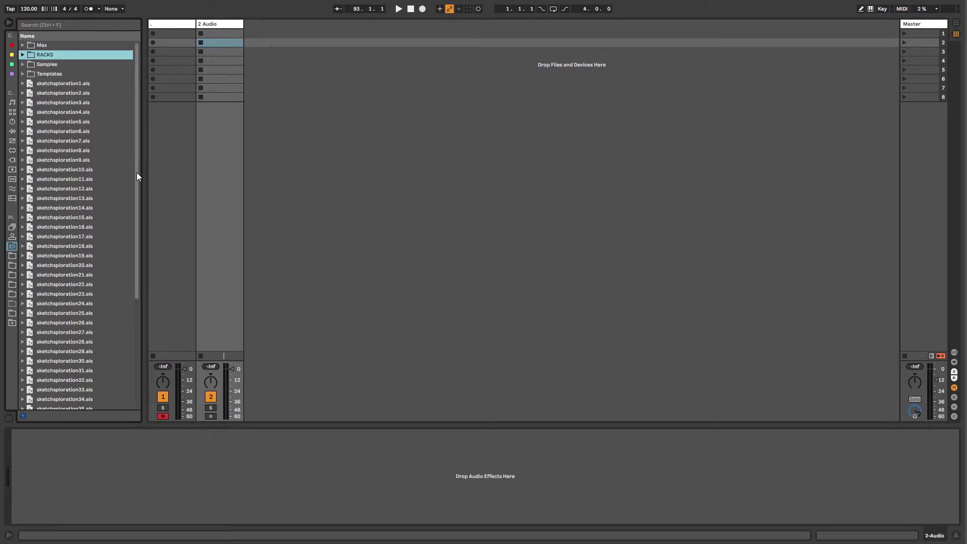
{"action": "left_click_drag", "start_coordinate": [137, 172], "coordinate": [117, 113]}
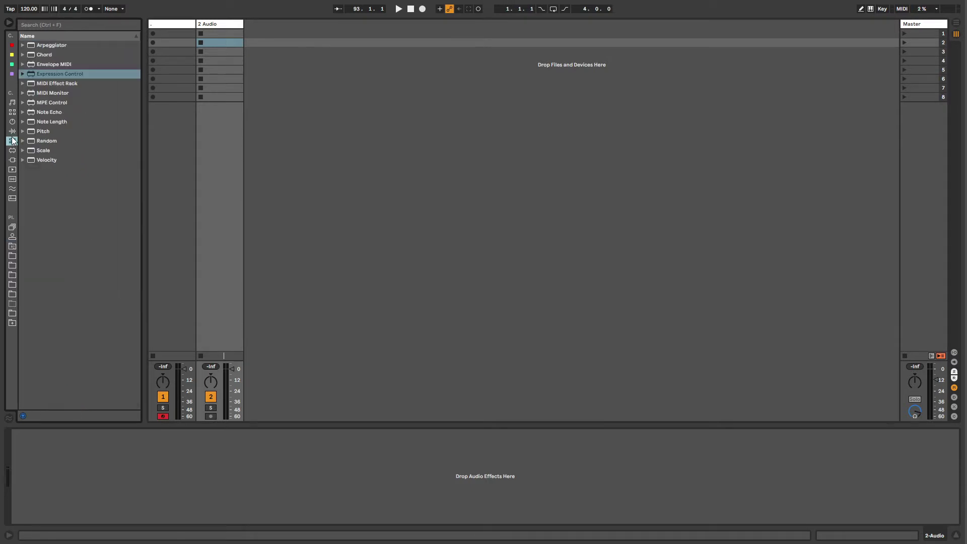
{"action": "left_click", "coordinate": [12, 140]}
- Delete the 2 Audio track, keeping only the track with the Operator instrument
{"action": "left_click", "coordinate": [225, 25]}
{"action": "left_click", "coordinate": [183, 28]}
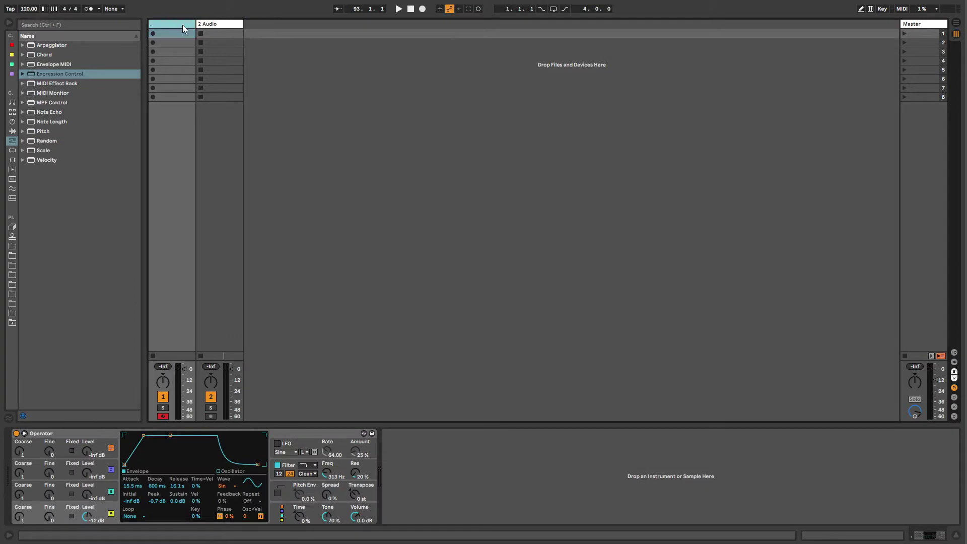
{"action": "left_click", "coordinate": [227, 24]}
{"action": "key", "text": "Delete"}
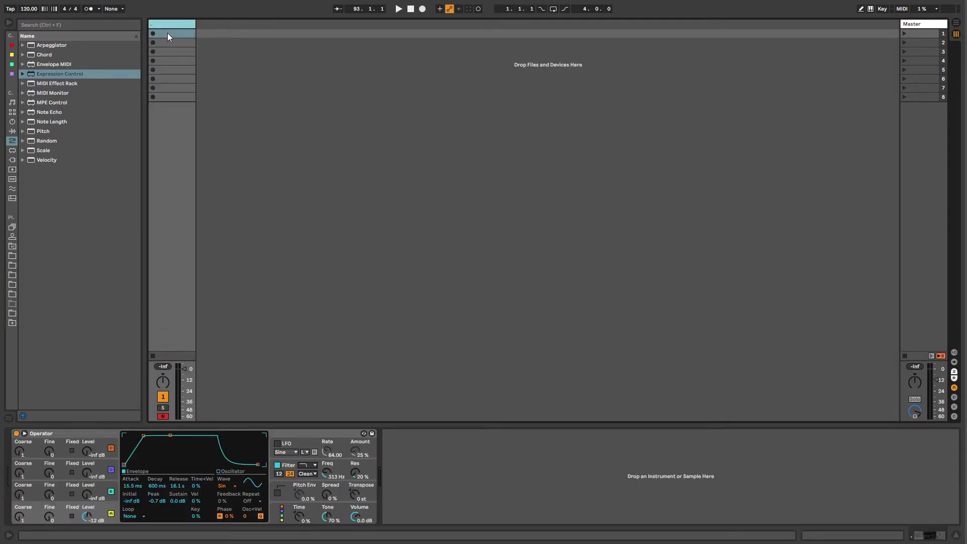
- Create a MIDI clip in the track's first slot and draw a D3 note from 1.1.1 to 1.3.4
{"action": "double_click", "coordinate": [168, 34]}
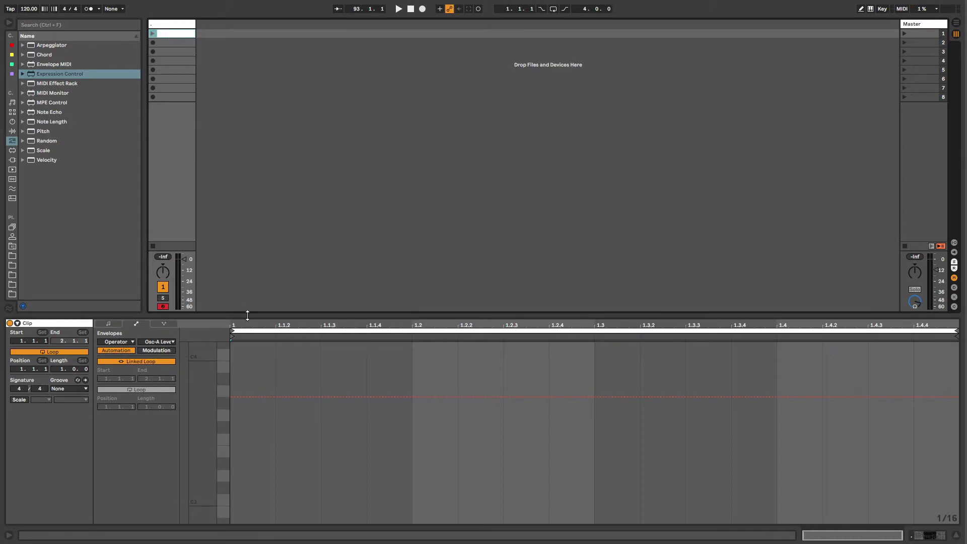
{"action": "left_click", "coordinate": [109, 324]}
{"action": "double_click", "coordinate": [249, 477]}
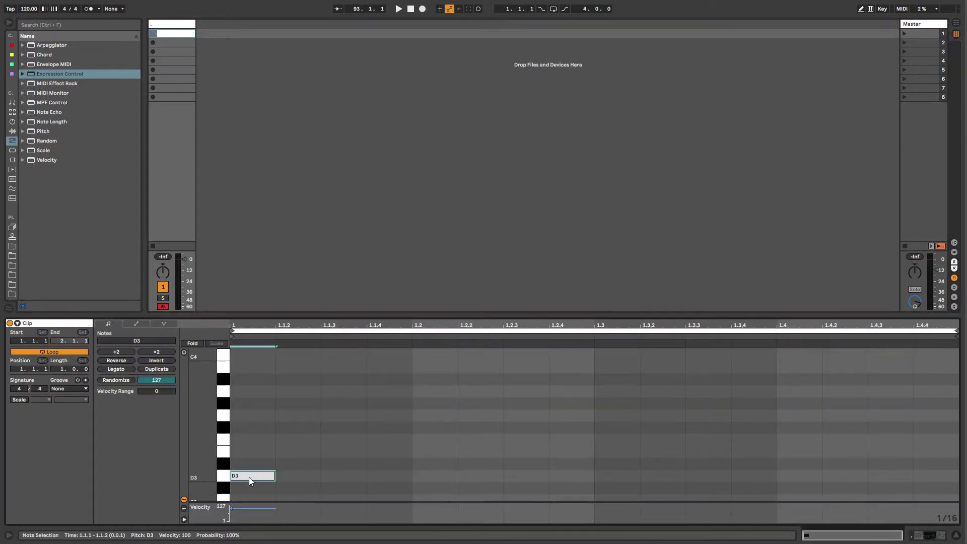
{"action": "left_click_drag", "start_coordinate": [274, 474], "coordinate": [731, 465]}
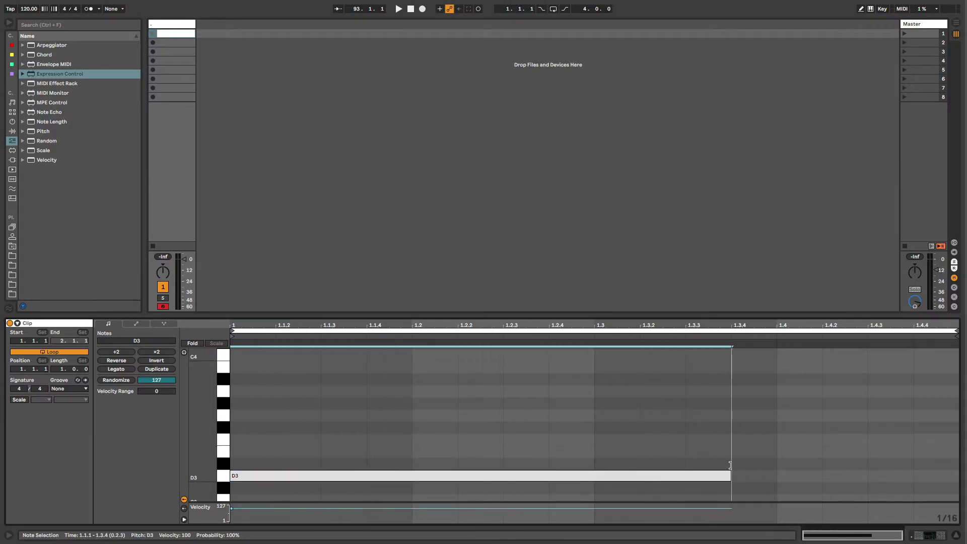
- Add an F#3 note from 1.2.1 to the clip's end and an A3 note from 1.3.1 to 1.4.4, with the clip playing
{"action": "double_click", "coordinate": [436, 427]}
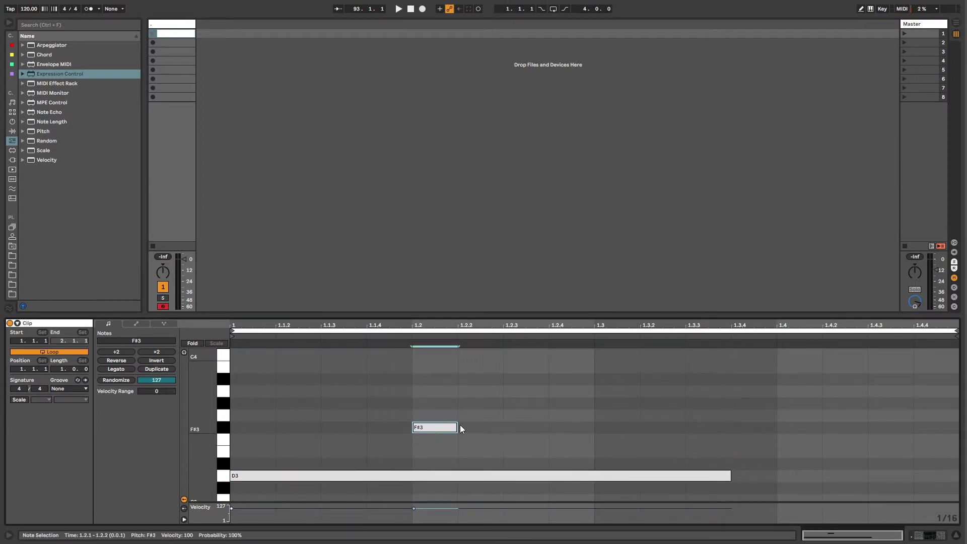
{"action": "left_click_drag", "start_coordinate": [460, 428], "coordinate": [958, 427]}
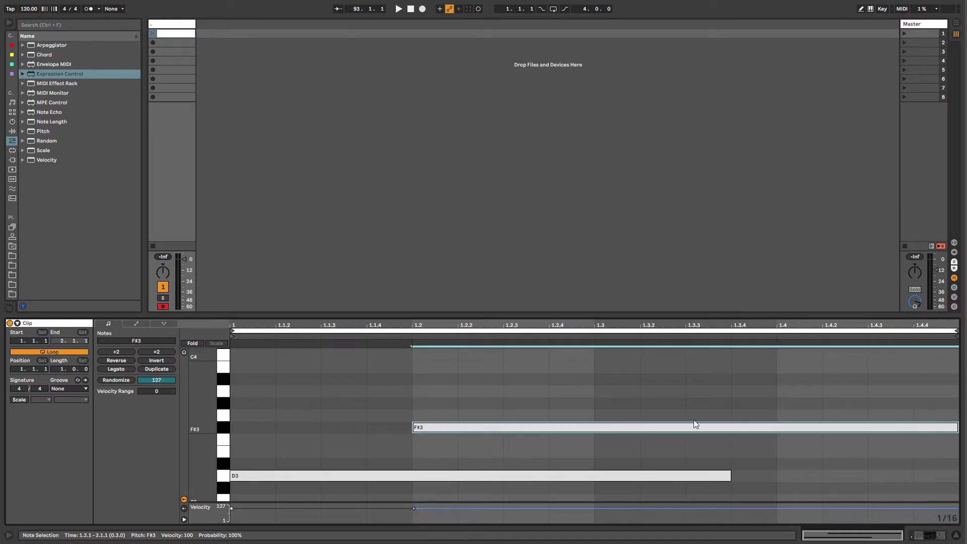
{"action": "double_click", "coordinate": [612, 391]}
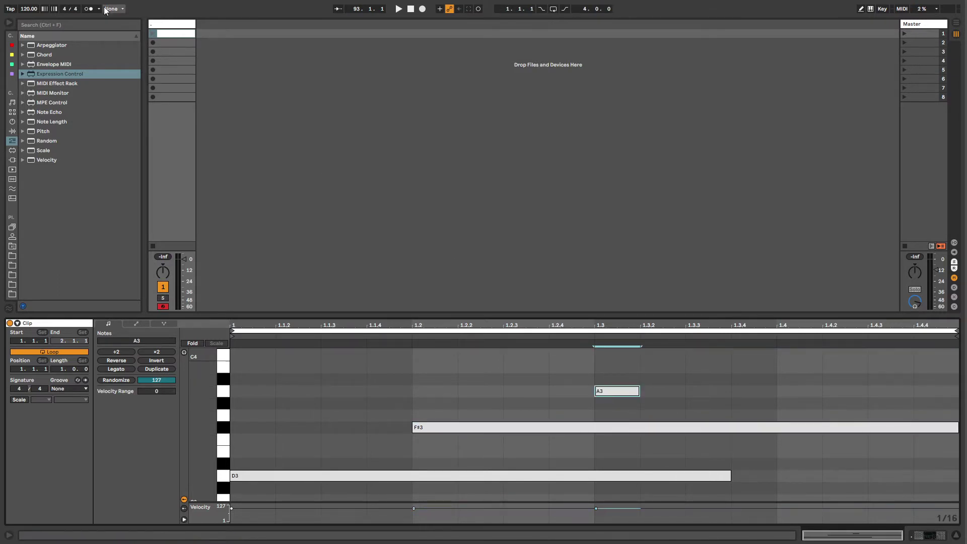
{"action": "left_click", "coordinate": [153, 34]}
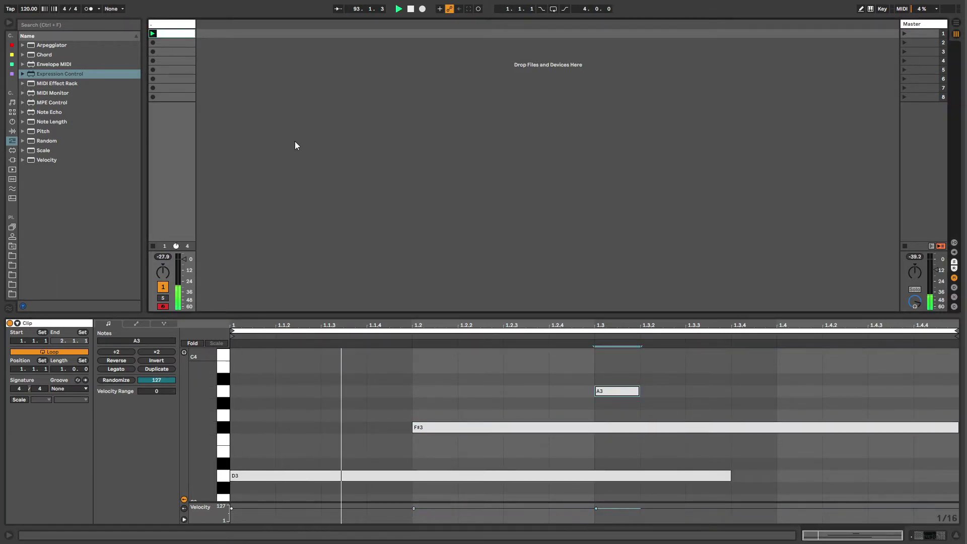
{"action": "left_click_drag", "start_coordinate": [639, 391], "coordinate": [914, 391]}
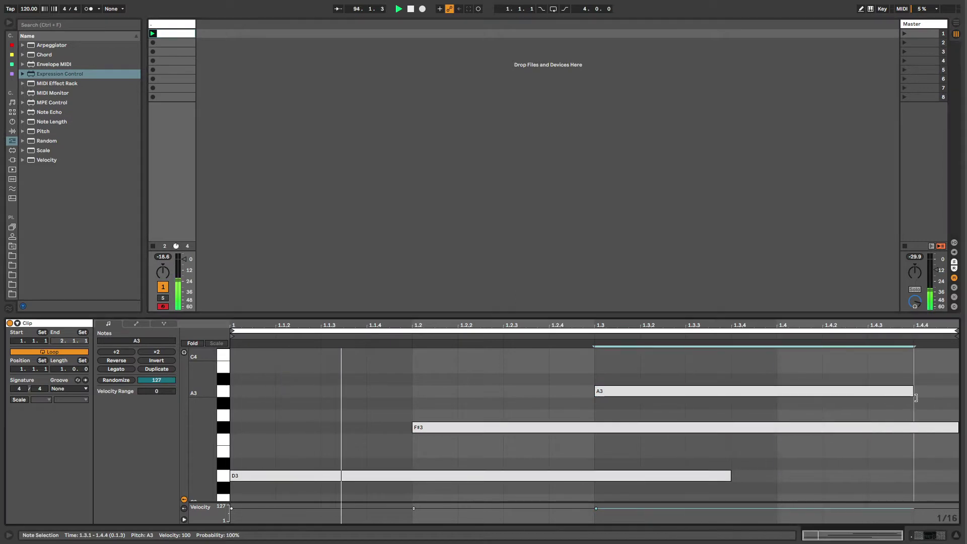
{"action": "left_click", "coordinate": [567, 380]}
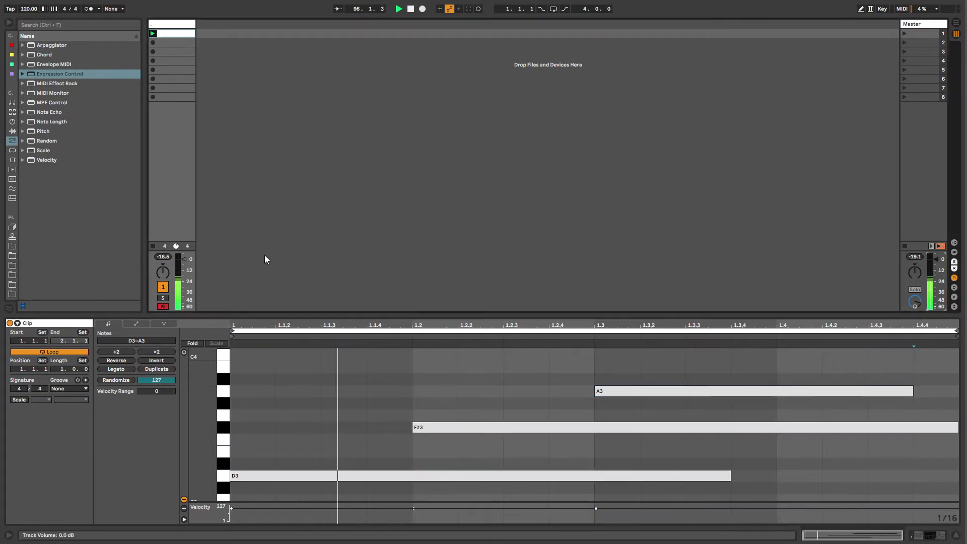
- Select the F#3 note and enlarge the velocity lane beneath the notes
{"action": "left_click", "coordinate": [467, 426]}
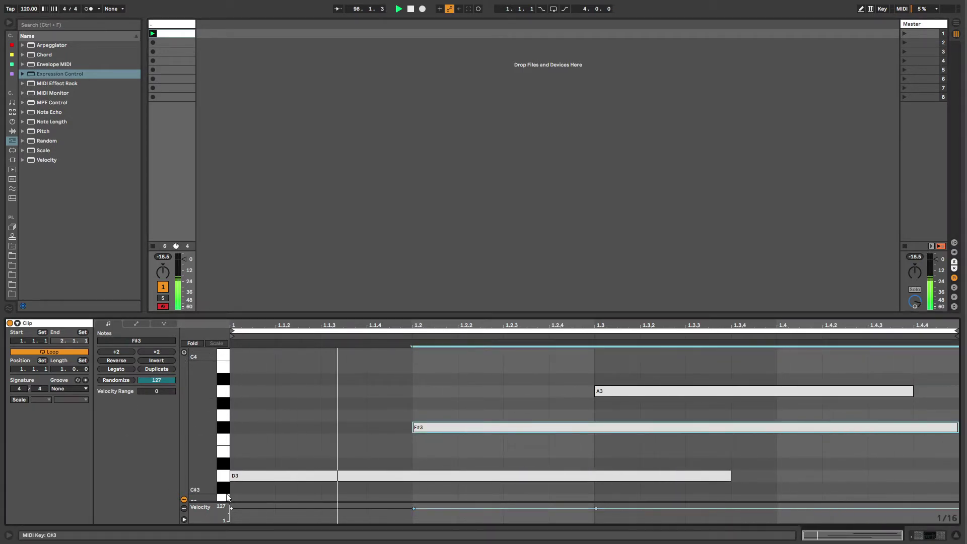
{"action": "left_click_drag", "start_coordinate": [235, 502], "coordinate": [234, 464]}
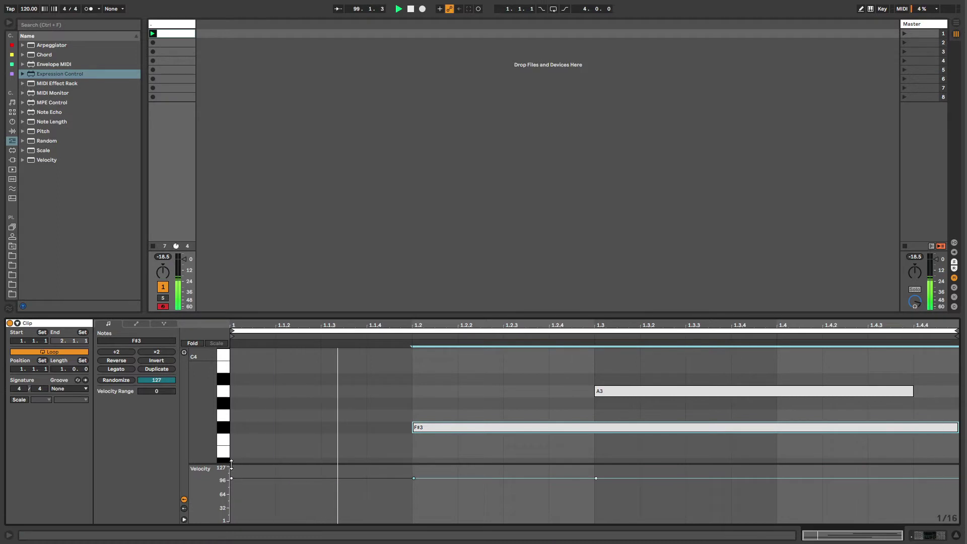
{"action": "scroll", "coordinate": [257, 419], "scroll_direction": "down", "scroll_amount": 1}
{"action": "scroll", "coordinate": [257, 419], "scroll_direction": "down", "scroll_amount": 1}
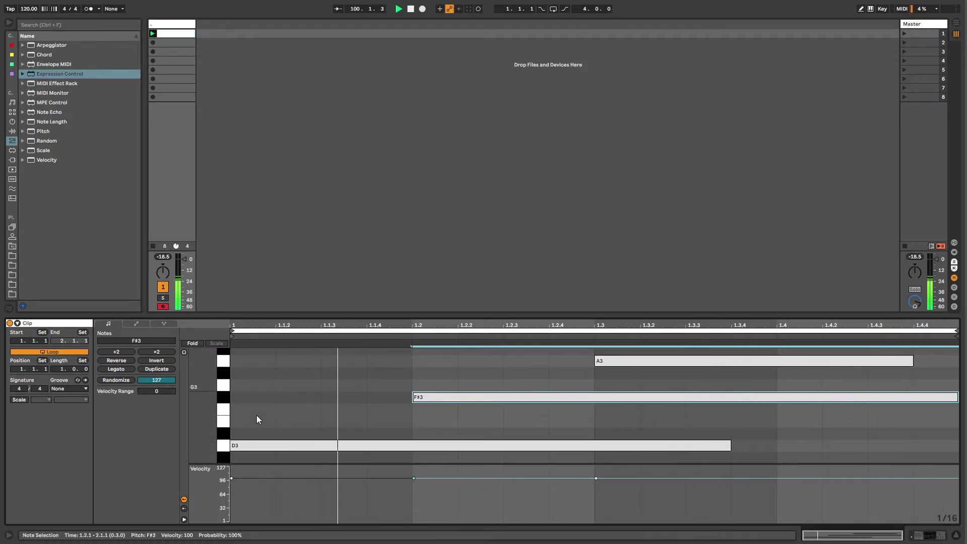
- Review the clip's envelope and note views, and show the Note Expression lanes for the F#3 note
{"action": "left_click", "coordinate": [132, 324]}
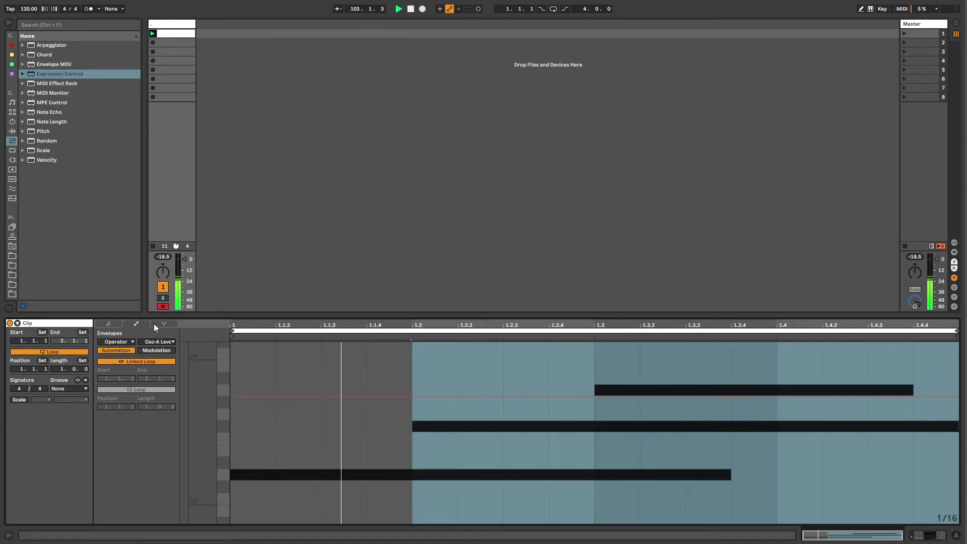
{"action": "left_click", "coordinate": [108, 324]}
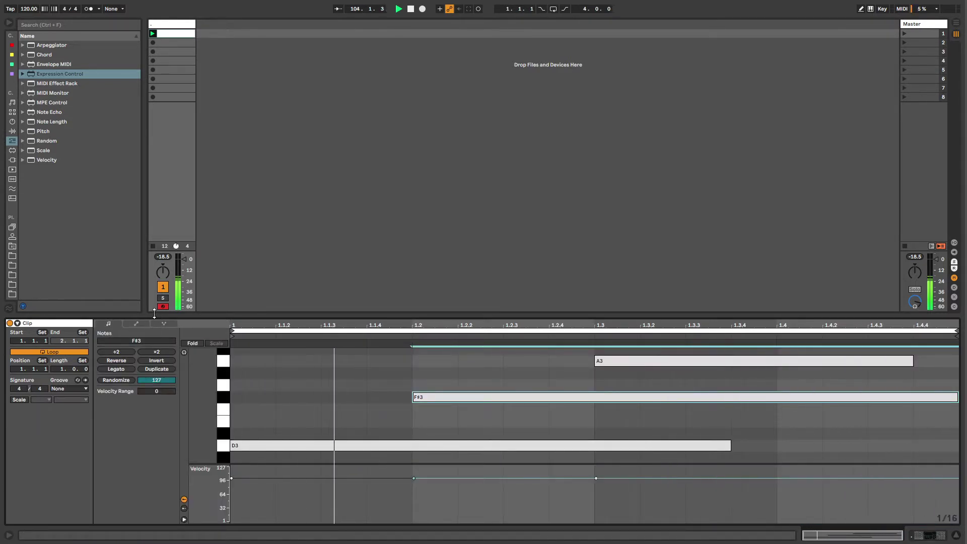
{"action": "mouse_move", "coordinate": [154, 314]}
{"action": "left_mouse_down"}
{"action": "mouse_move", "coordinate": [154, 323]}
{"action": "mouse_move", "coordinate": [154, 313]}
{"action": "left_mouse_up"}
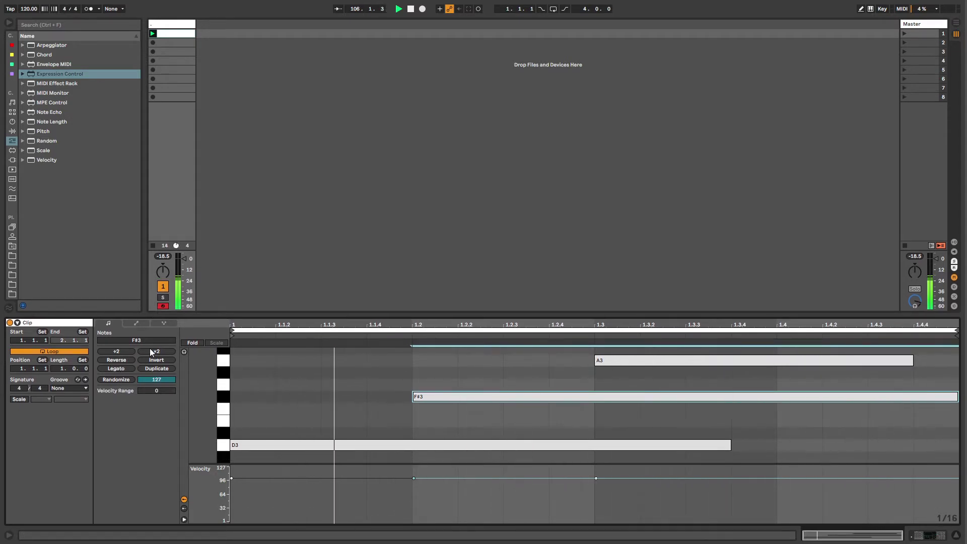
{"action": "left_click", "coordinate": [137, 322]}
{"action": "left_click", "coordinate": [163, 324]}
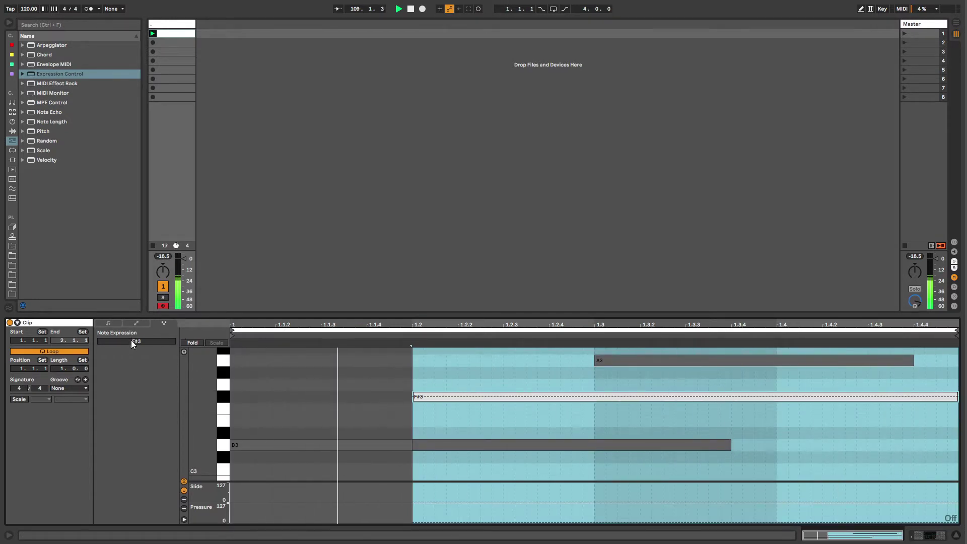
{"action": "mouse_move", "coordinate": [131, 340]}
{"action": "left_mouse_down"}
{"action": "mouse_move", "coordinate": [131, 359]}
{"action": "mouse_move", "coordinate": [131, 337]}
{"action": "left_mouse_up"}
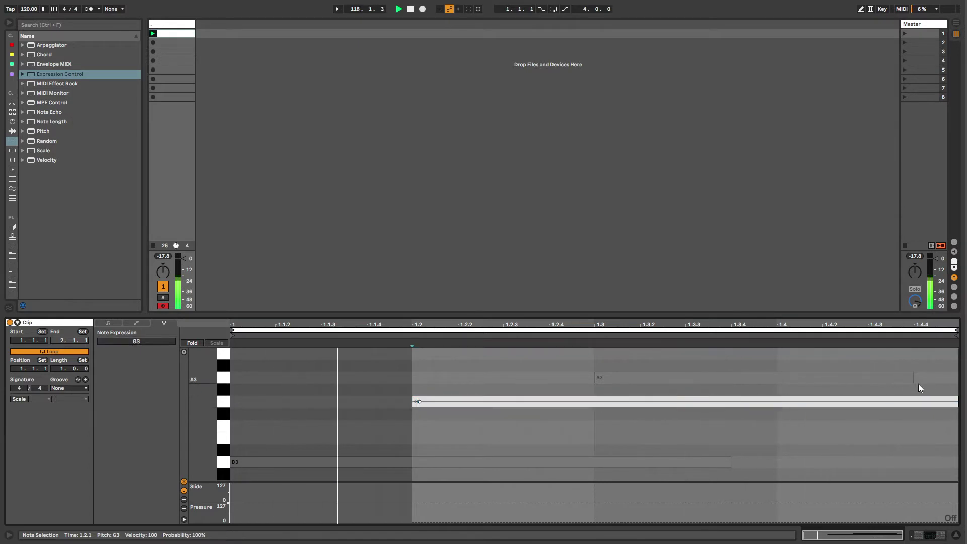
- Shape the G3 note's pitch curve with a rise to about A3 near 1.2.2, a dip to about D3 near 1.3.3 and a return near 1.4.4
{"action": "left_click", "coordinate": [929, 402]}
{"action": "left_click_drag", "start_coordinate": [563, 401], "coordinate": [679, 466]}
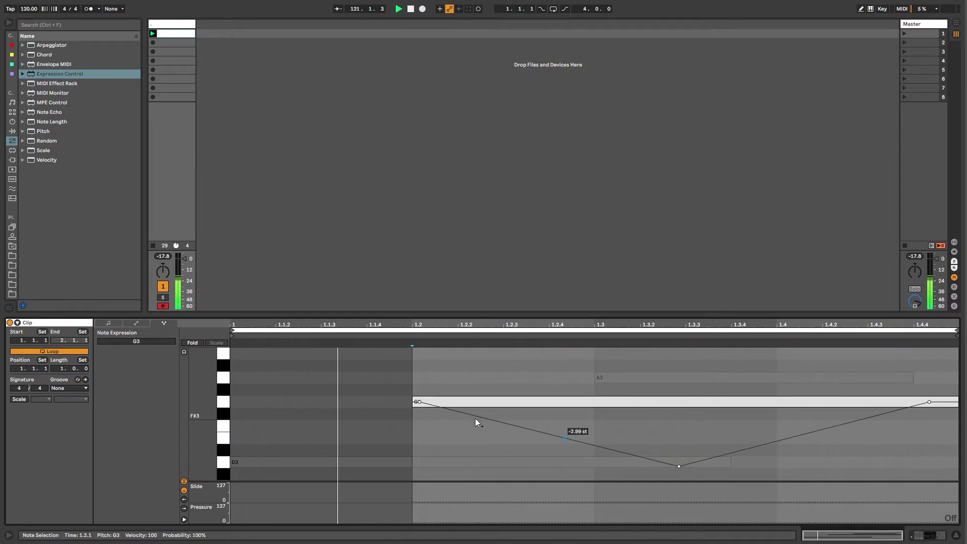
{"action": "left_click_drag", "start_coordinate": [452, 407], "coordinate": [471, 373]}
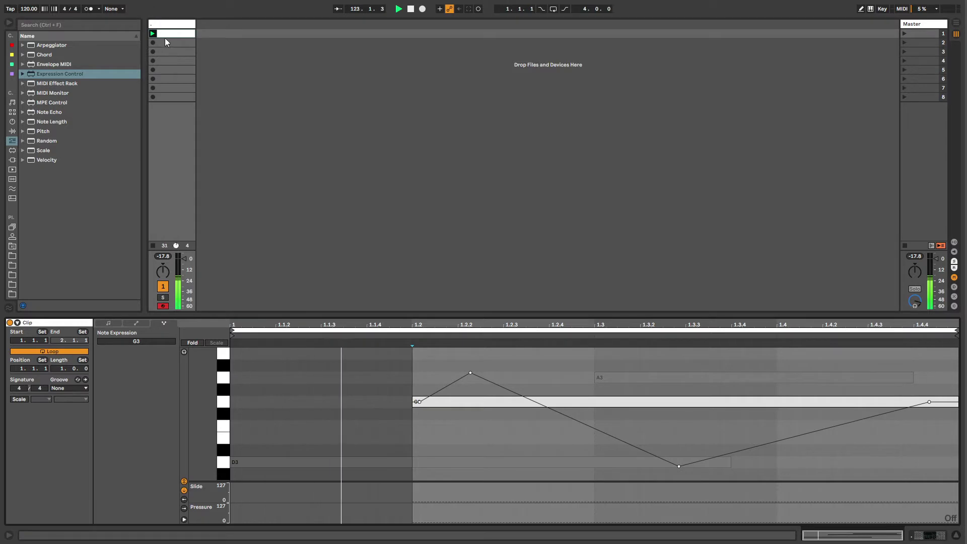
- Show the track's Operator device and examine its global settings and device options
{"action": "left_click", "coordinate": [162, 24]}
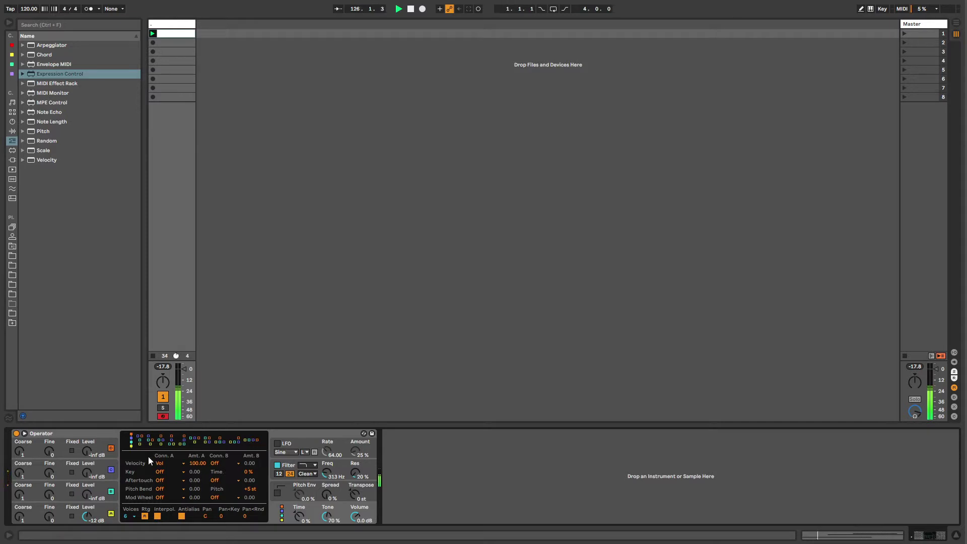
{"action": "left_click", "coordinate": [301, 436]}
{"action": "right_click", "coordinate": [301, 436]}
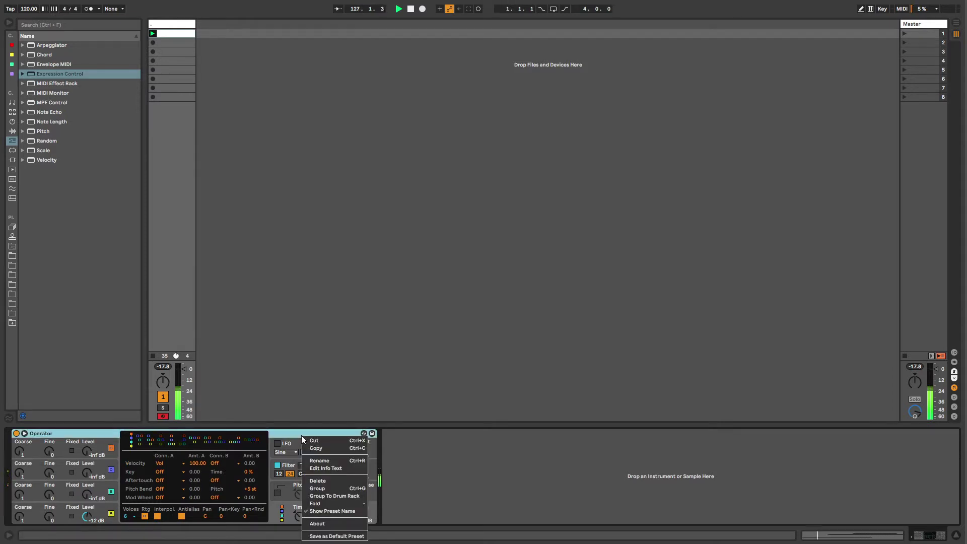
{"action": "left_click", "coordinate": [291, 434]}
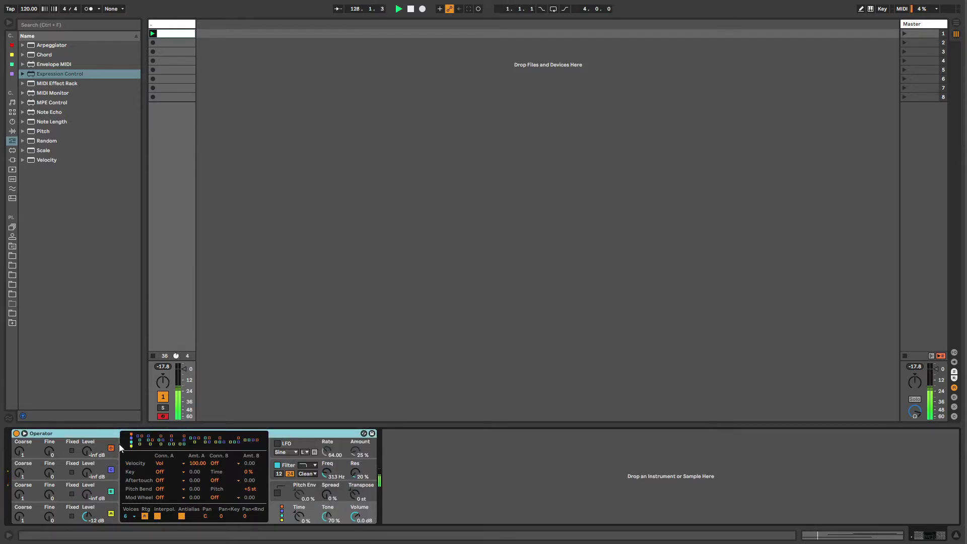
{"action": "left_click", "coordinate": [24, 434]}
{"action": "left_click", "coordinate": [24, 434]}
- Examine Operator's filter circuit and type choices and its LFO waveform options, leaving the waveform on Sine
{"action": "left_click", "coordinate": [308, 473]}
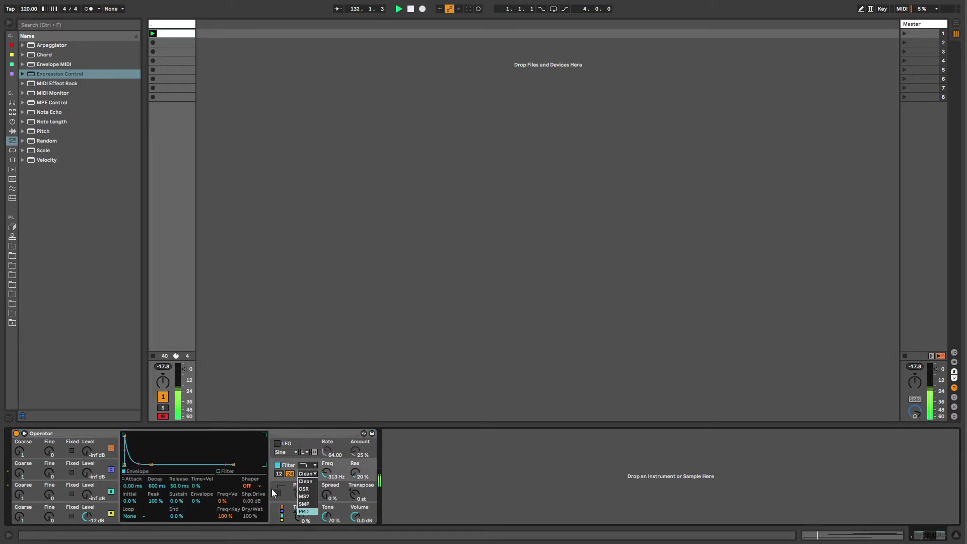
{"action": "left_click", "coordinate": [308, 466]}
{"action": "left_click", "coordinate": [308, 465]}
{"action": "left_click", "coordinate": [297, 443]}
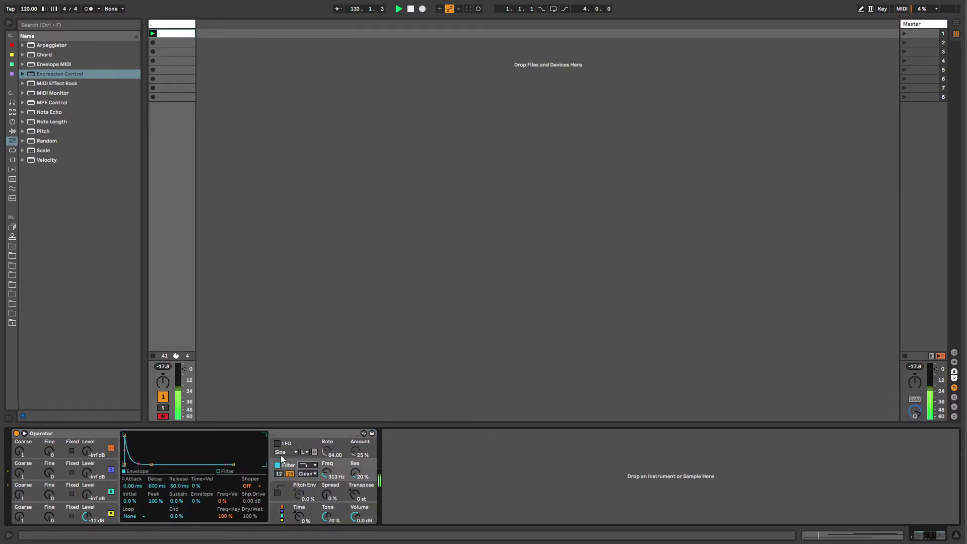
{"action": "left_click", "coordinate": [285, 452]}
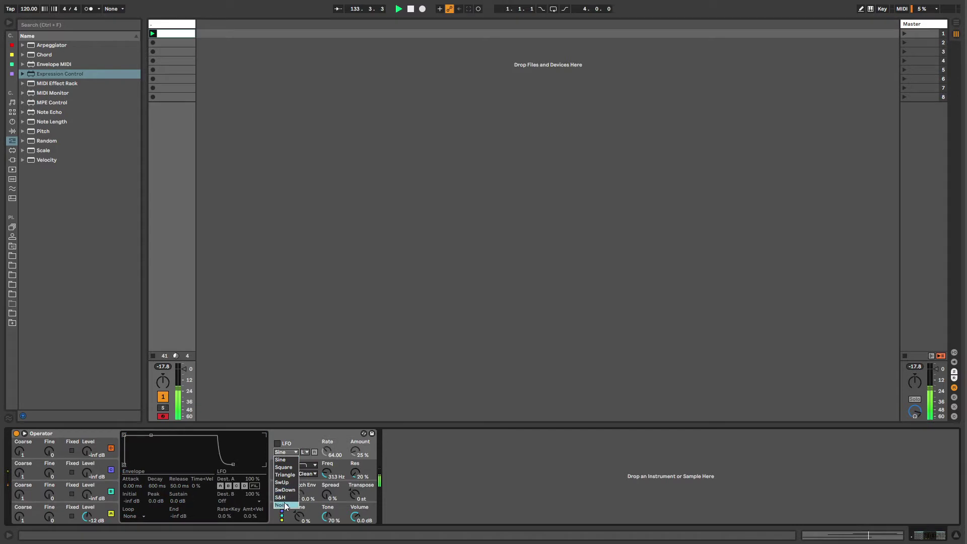
{"action": "left_click", "coordinate": [281, 460]}
{"action": "left_click", "coordinate": [287, 454]}
{"action": "left_click", "coordinate": [289, 460]}
{"action": "left_click", "coordinate": [291, 435]}
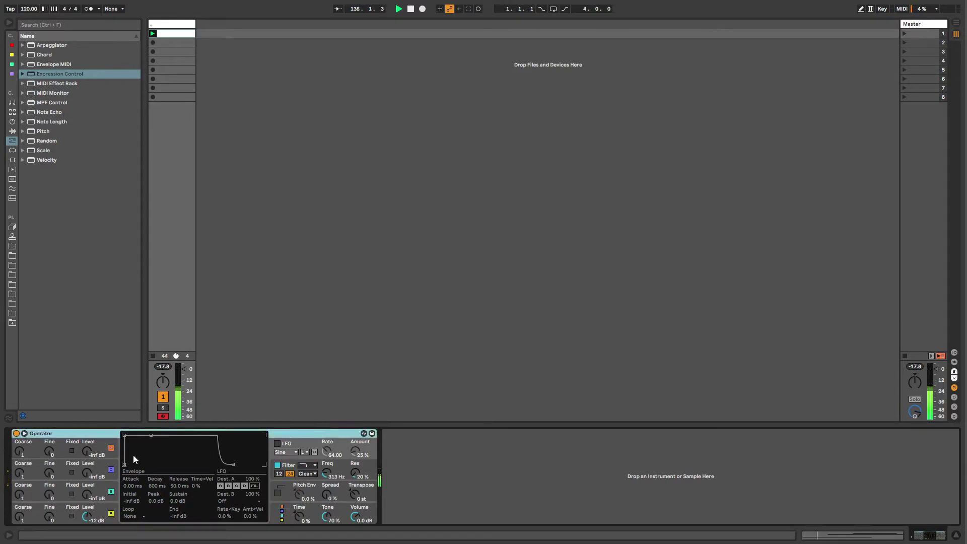
- Examine the settings of Operator's four oscillators and its pitch envelope
{"action": "left_click", "coordinate": [103, 504]}
{"action": "left_click", "coordinate": [102, 485]}
{"action": "left_click", "coordinate": [102, 462]}
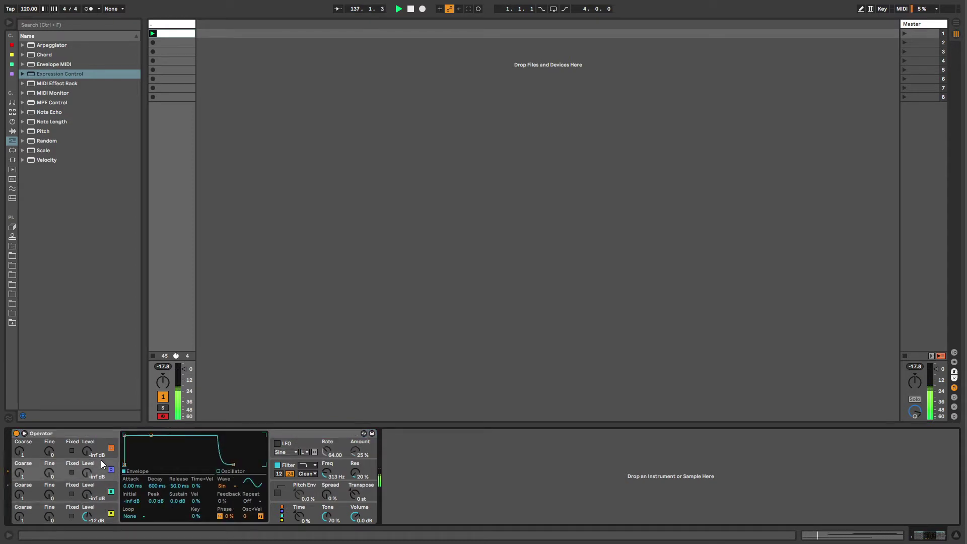
{"action": "left_click", "coordinate": [107, 444]}
{"action": "left_click", "coordinate": [286, 432]}
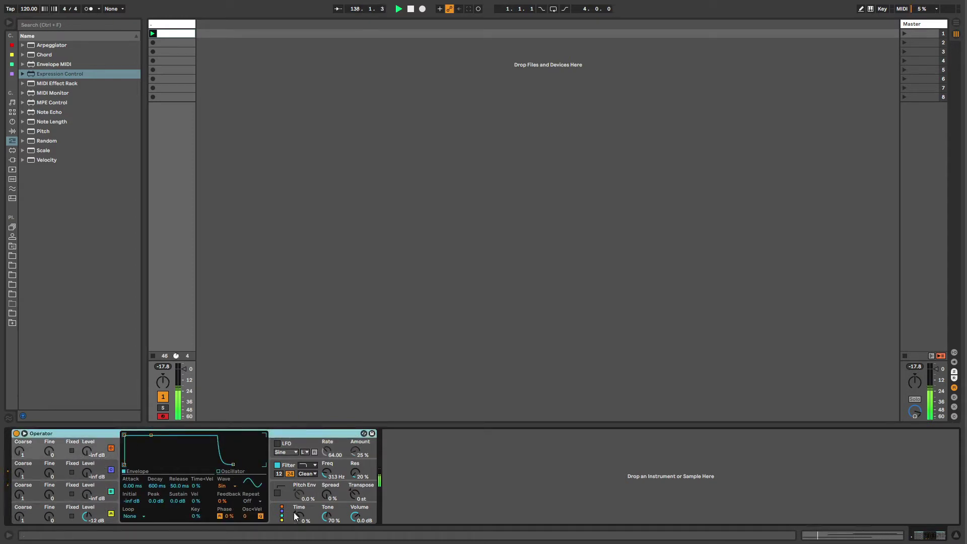
{"action": "left_click", "coordinate": [291, 493]}
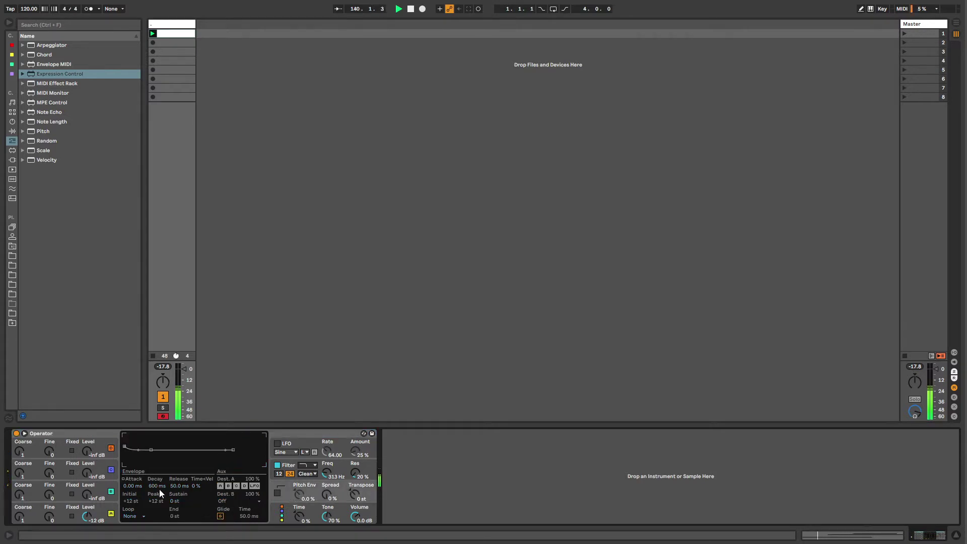
- Replace the track's Operator with the default Wavetable instrument and set oscillator 1's wavetable position to 41%
{"action": "left_click", "coordinate": [114, 432]}
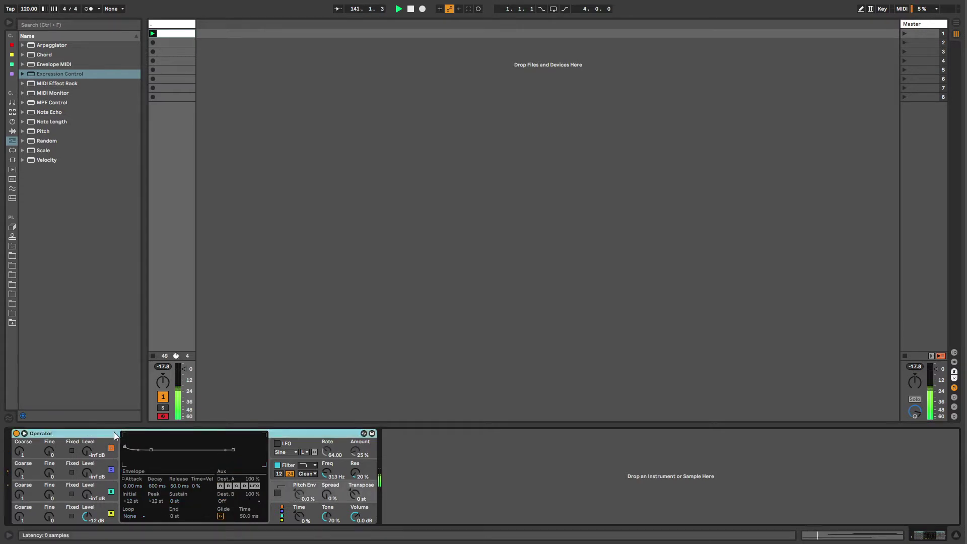
{"action": "left_click", "coordinate": [16, 433]}
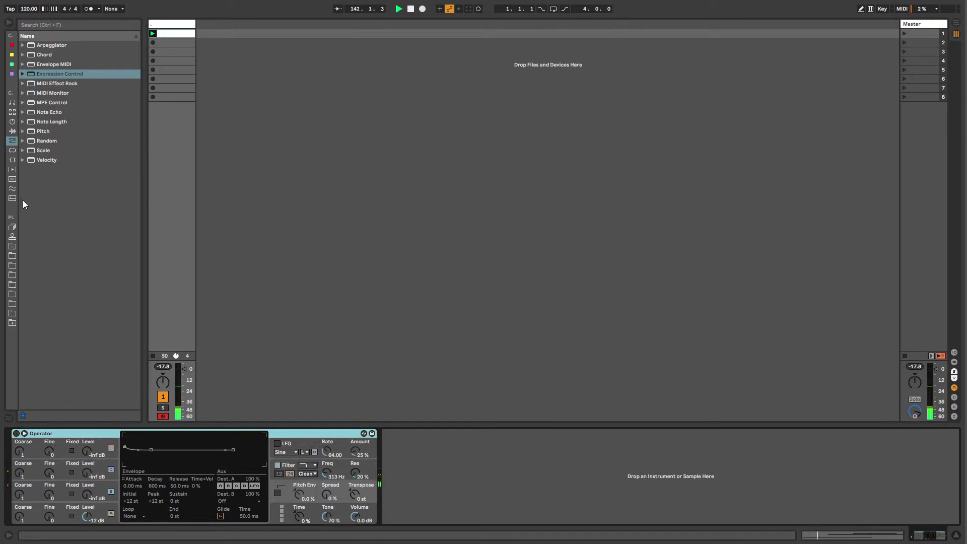
{"action": "left_click", "coordinate": [13, 122]}
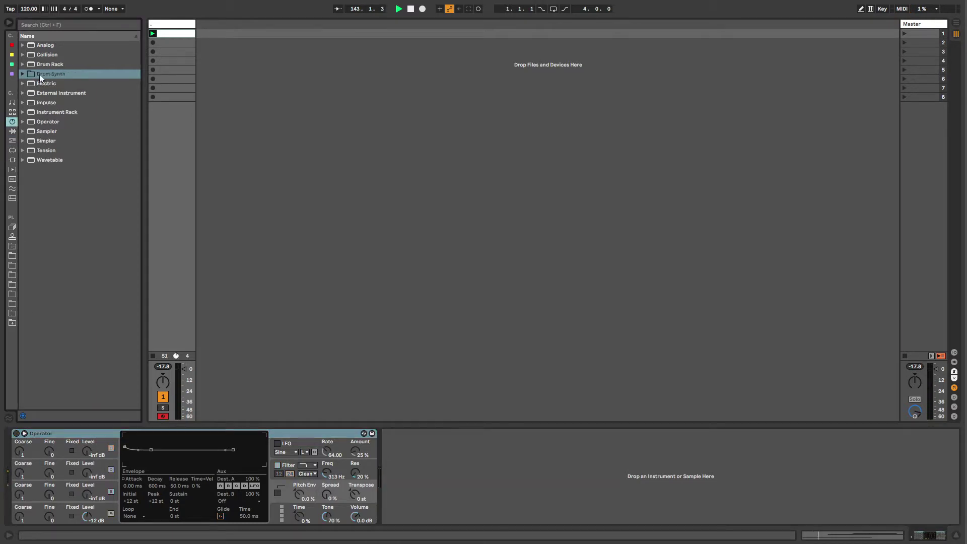
{"action": "left_click", "coordinate": [40, 160]}
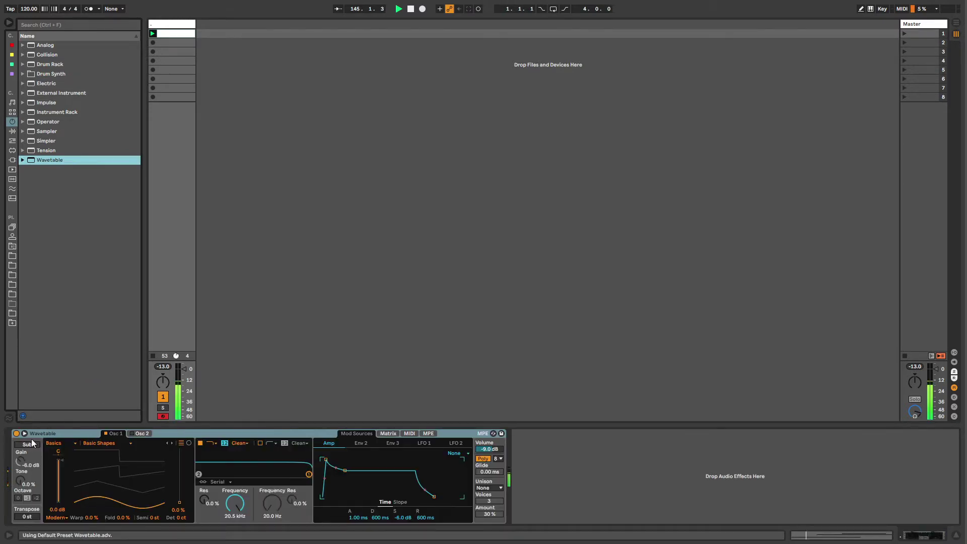
{"action": "left_click", "coordinate": [53, 439]}
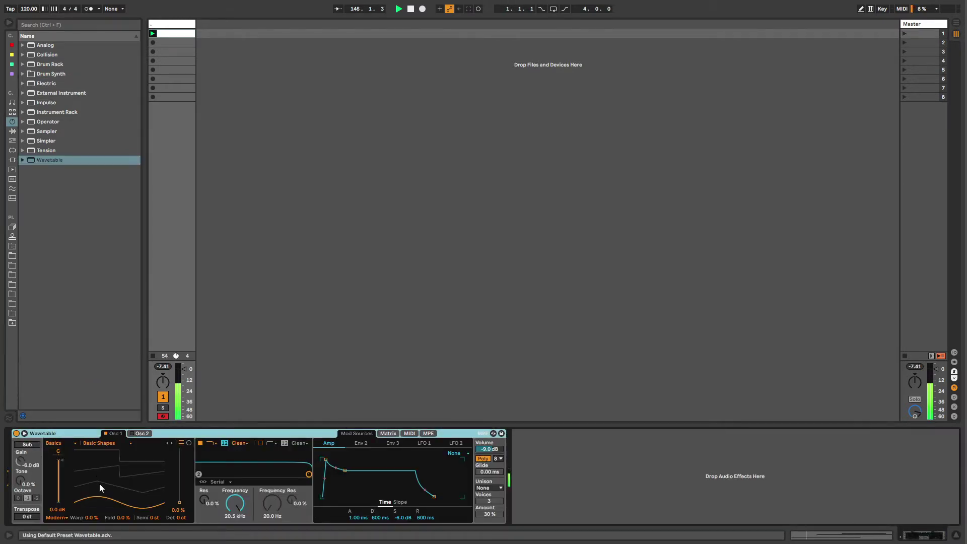
{"action": "left_click_drag", "start_coordinate": [98, 484], "coordinate": [99, 466]}
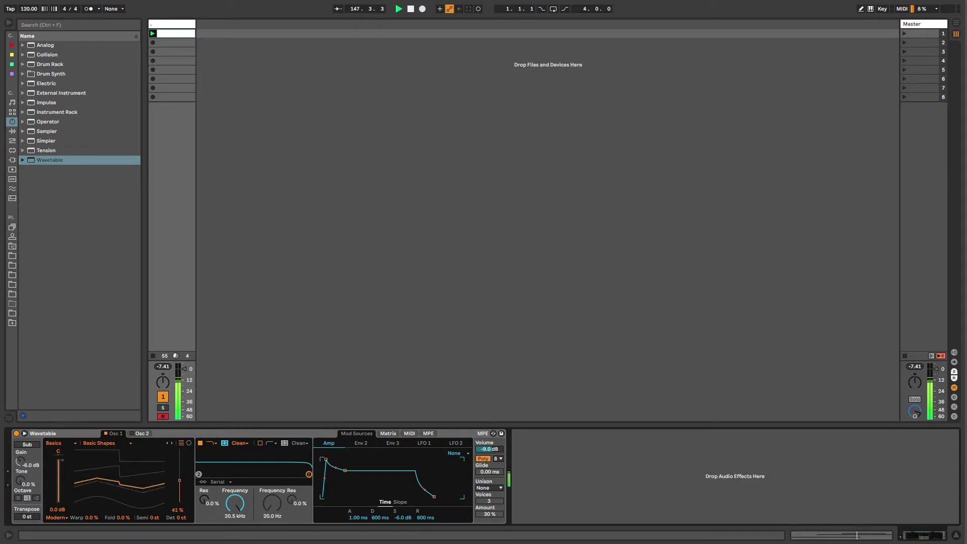
- Reshape the G3 note's pitch curve with a steep multi-octave drop just before 1.3.2 and a climb back above G3 near 1.3.3
{"action": "double_click", "coordinate": [165, 34]}
{"action": "left_click_drag", "start_coordinate": [476, 379], "coordinate": [631, 385]}
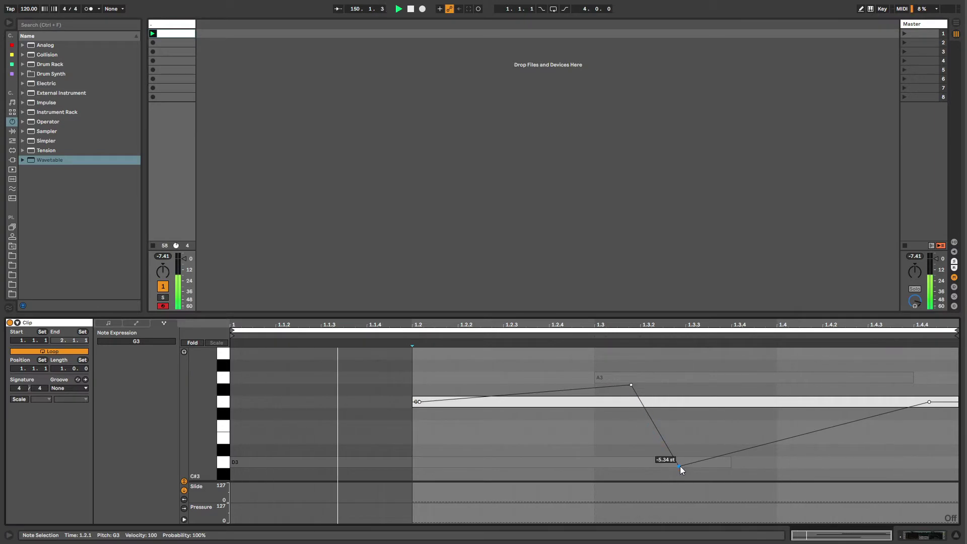
{"action": "left_click_drag", "start_coordinate": [681, 467], "coordinate": [631, 479]}
{"action": "left_click_drag", "start_coordinate": [632, 457], "coordinate": [648, 353]}
{"action": "scroll", "coordinate": [624, 404], "scroll_direction": "up", "scroll_amount": 1}
{"action": "scroll", "coordinate": [624, 405], "scroll_direction": "up", "scroll_amount": 3}
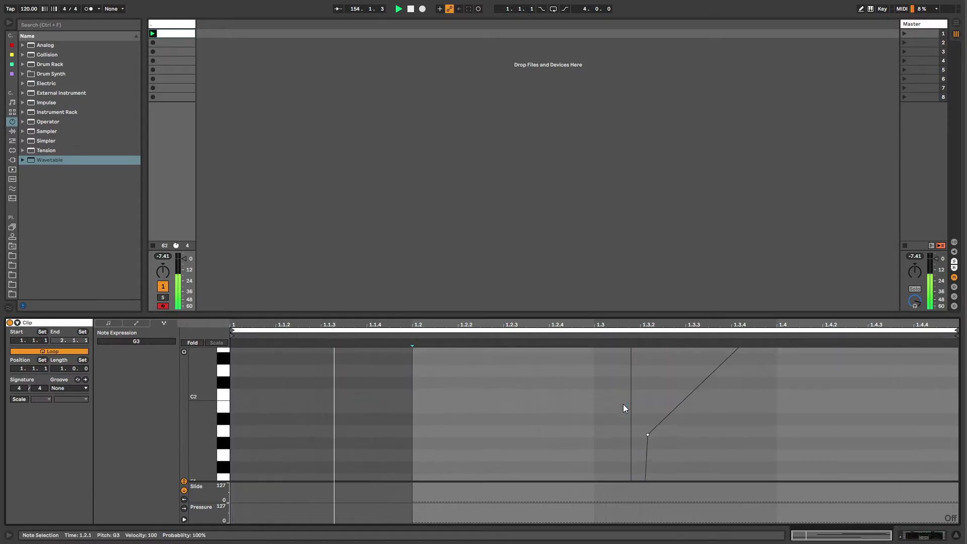
{"action": "left_click_drag", "start_coordinate": [694, 428], "coordinate": [683, 351]}
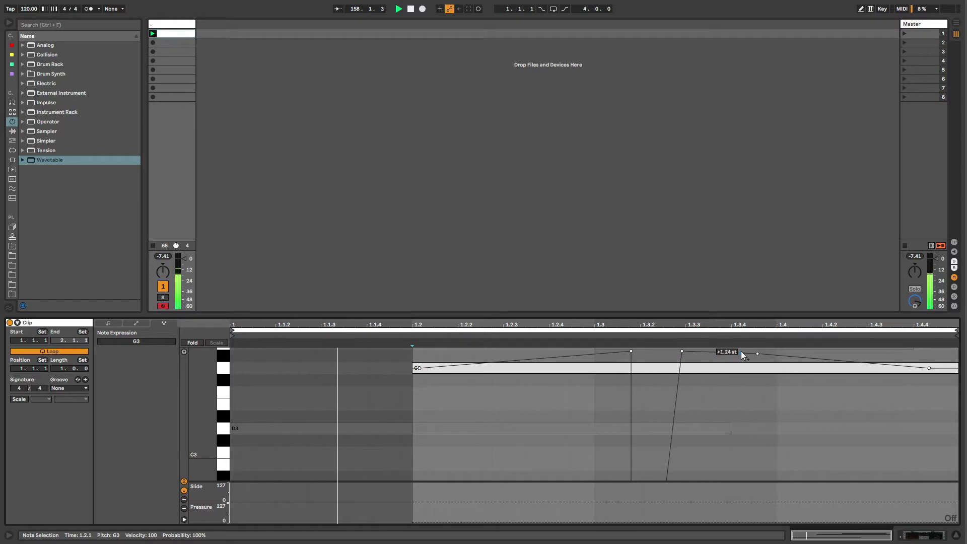
- Move the curve section after the drop up and slightly earlier, to about A3 before 1.3.3 and A#3 near 1.3.4
{"action": "left_click_drag", "start_coordinate": [759, 352], "coordinate": [755, 349]}
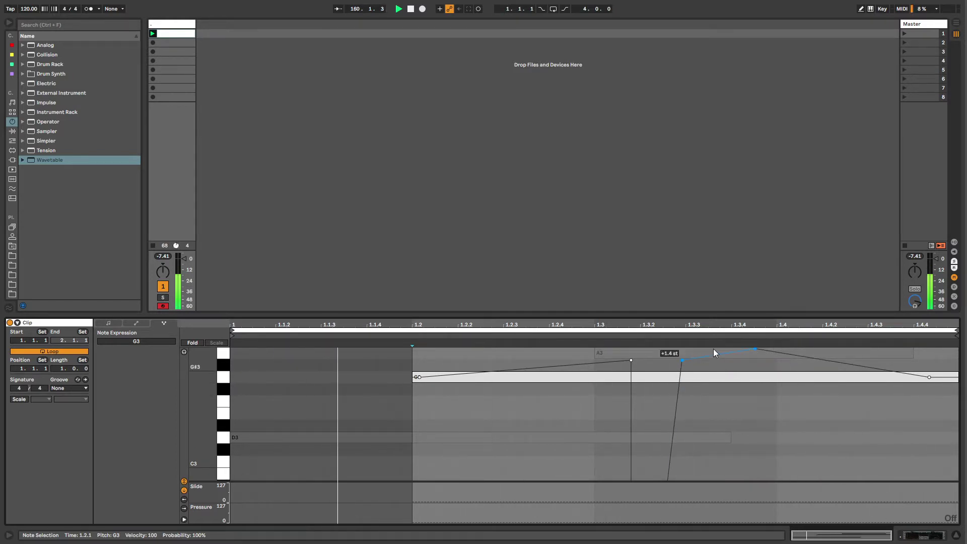
{"action": "left_click_drag", "start_coordinate": [714, 349], "coordinate": [715, 328]}
{"action": "left_click_drag", "start_coordinate": [719, 407], "coordinate": [705, 416]}
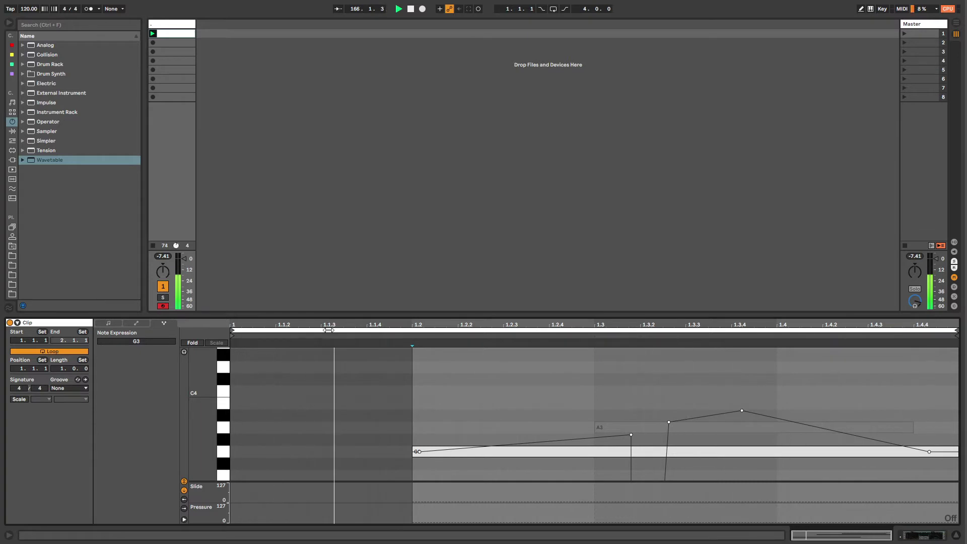
- Lower the G3 pitch curve's points before and after the steep drop to about G3, and show the track's Wavetable device
{"action": "left_click", "coordinate": [173, 24]}
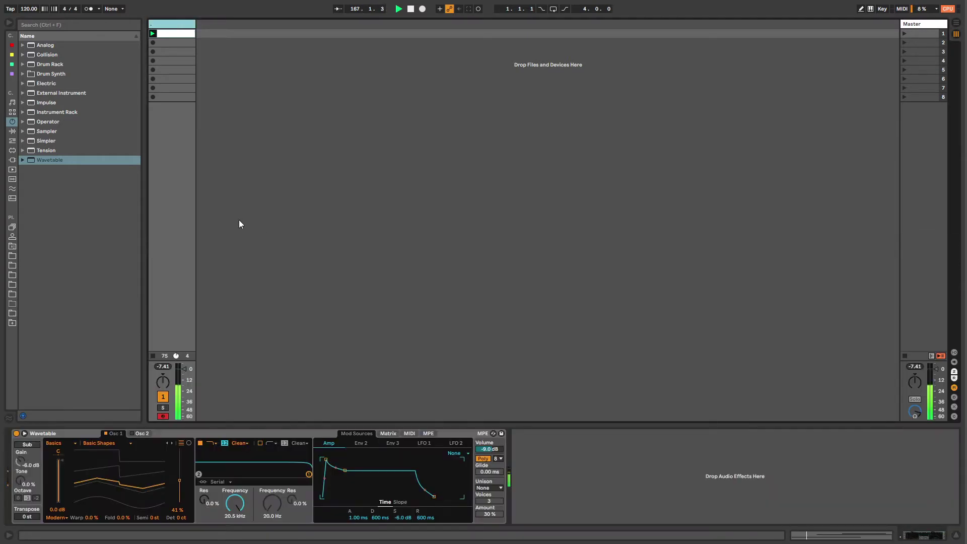
{"action": "left_click", "coordinate": [165, 34]}
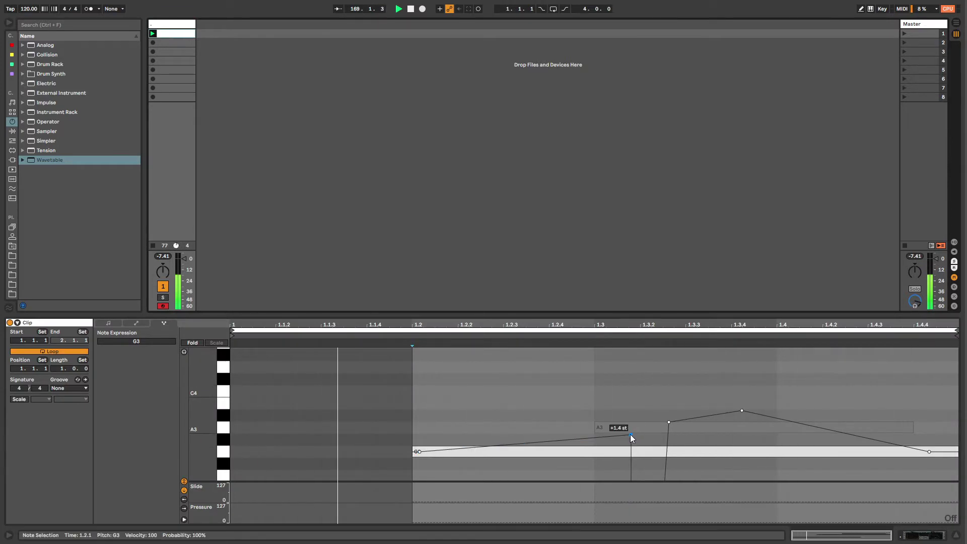
{"action": "left_click_drag", "start_coordinate": [632, 434], "coordinate": [631, 451]}
{"action": "left_click_drag", "start_coordinate": [691, 418], "coordinate": [690, 454]}
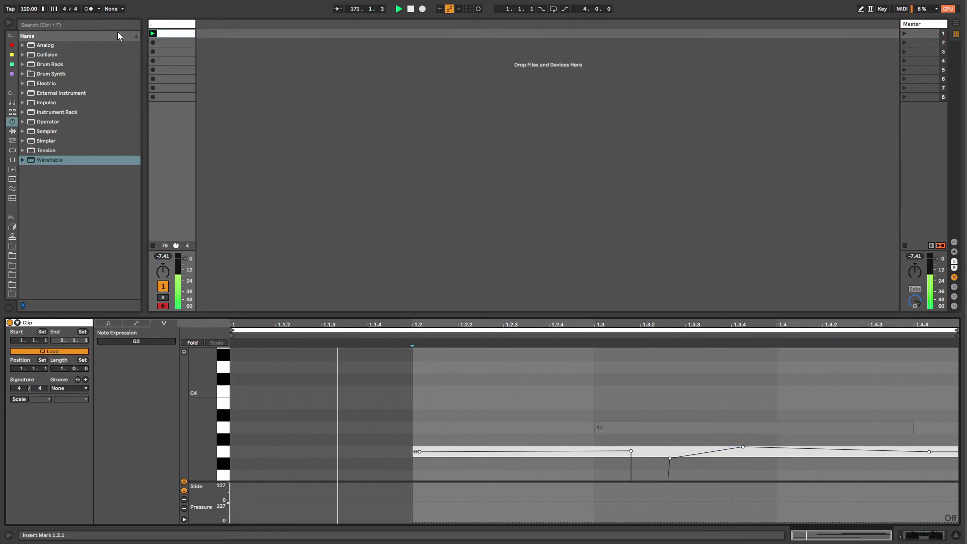
{"action": "left_click", "coordinate": [165, 25]}
{"action": "left_click", "coordinate": [163, 33]}
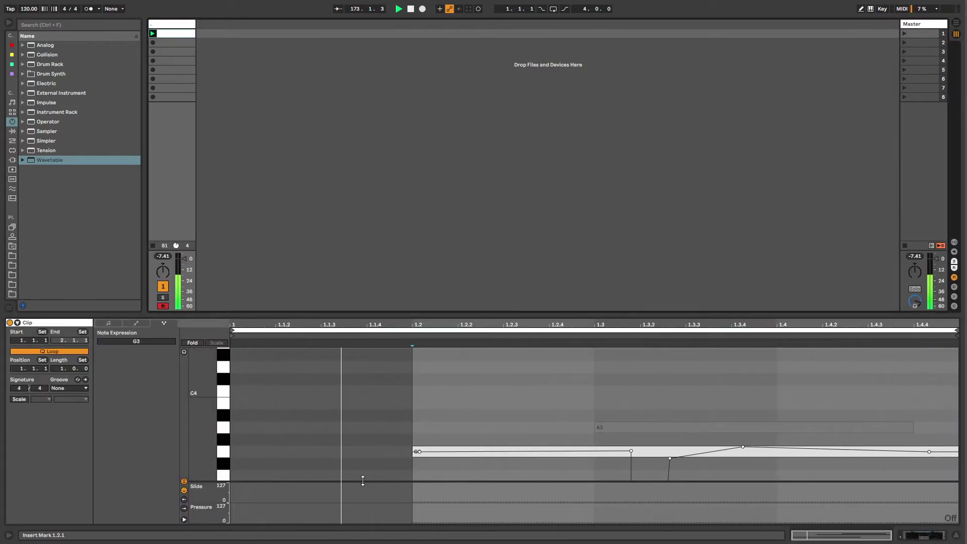
{"action": "left_click_drag", "start_coordinate": [362, 477], "coordinate": [359, 464]}
{"action": "left_click", "coordinate": [174, 25]}
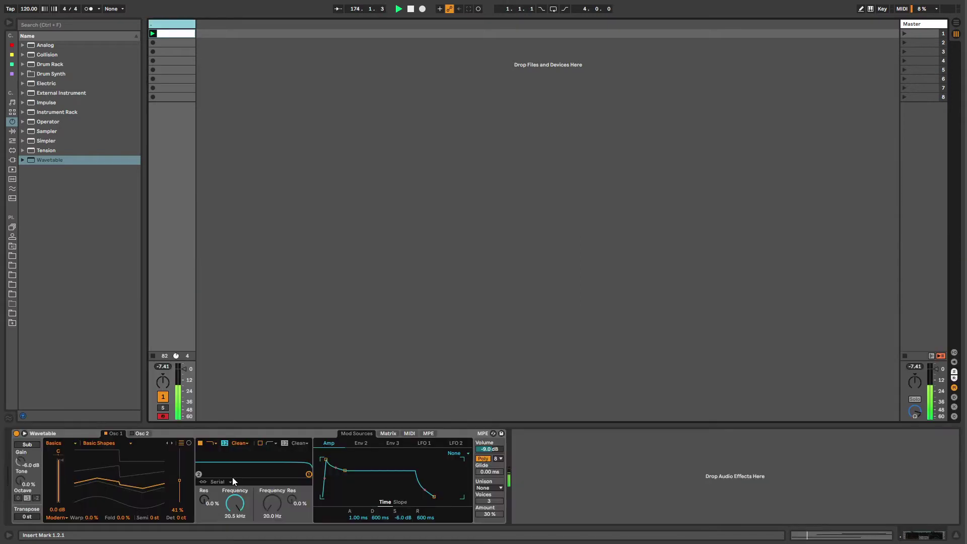
- Add Hybrid Reverb from the Reverb & Resonance audio effects after Wavetable
{"action": "left_click", "coordinate": [12, 131]}
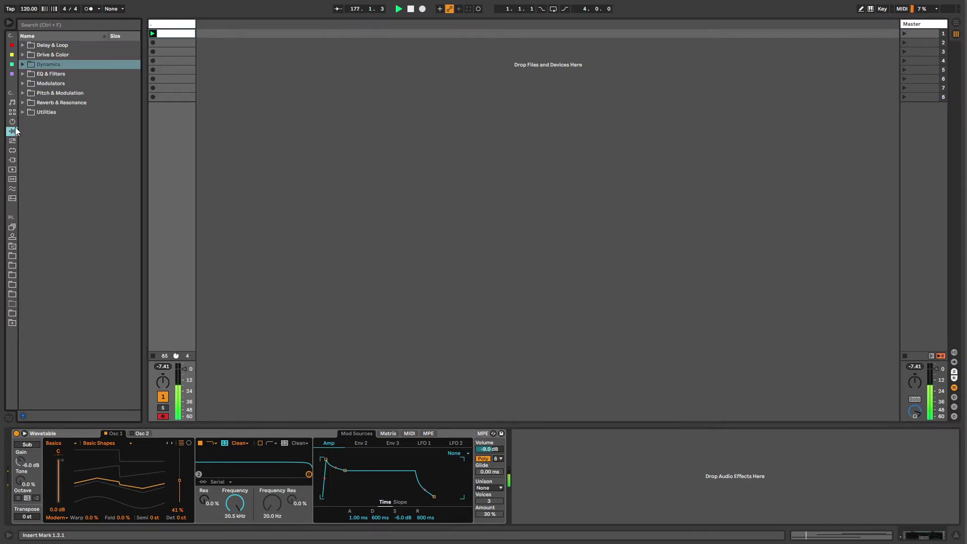
{"action": "left_click", "coordinate": [12, 141]}
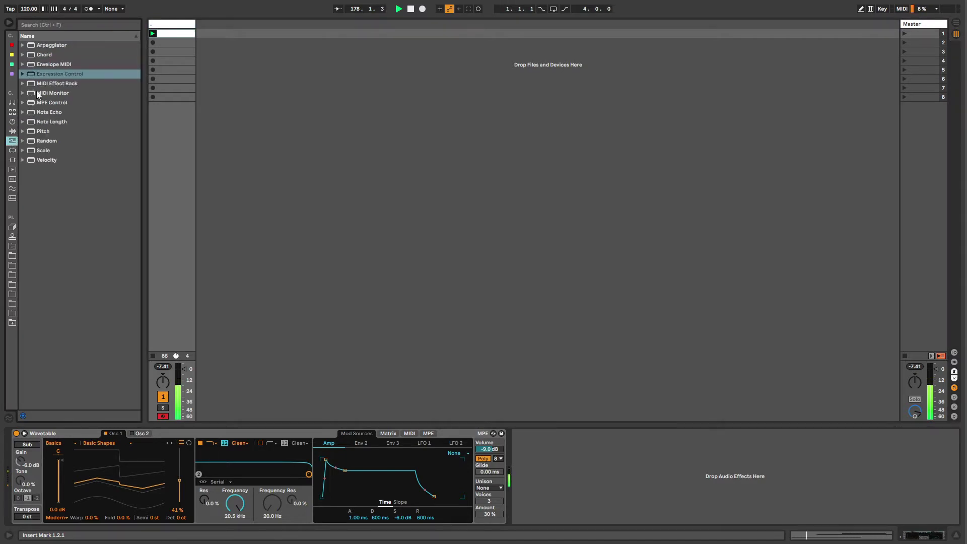
{"action": "left_click", "coordinate": [12, 131]}
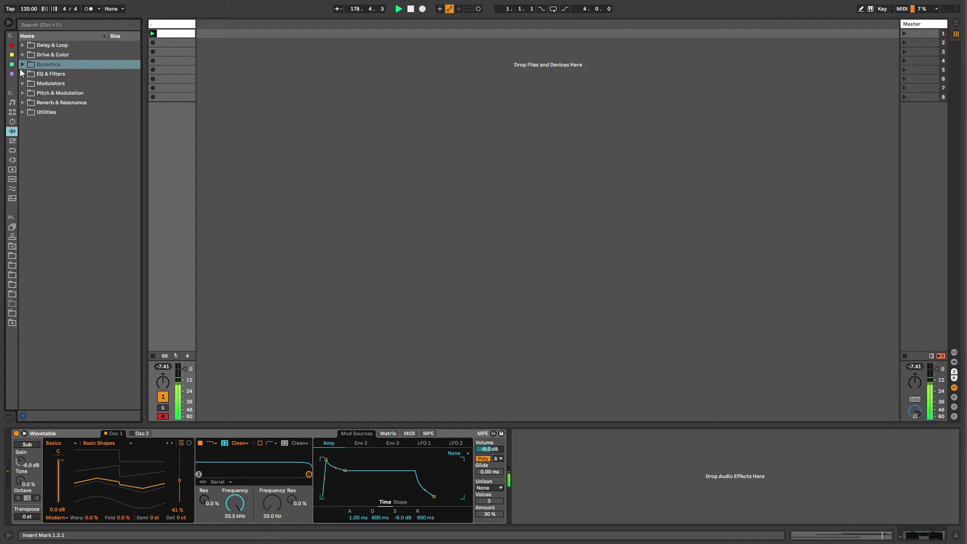
{"action": "left_click", "coordinate": [22, 102]}
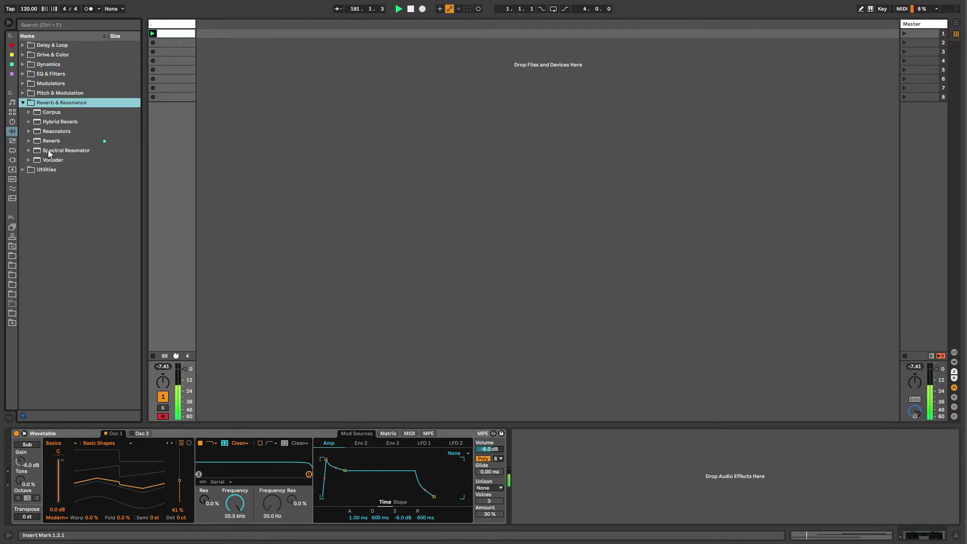
{"action": "left_click", "coordinate": [52, 122]}
{"action": "left_click_drag", "start_coordinate": [30, 29], "coordinate": [171, 225]}
{"action": "left_click", "coordinate": [22, 102]}
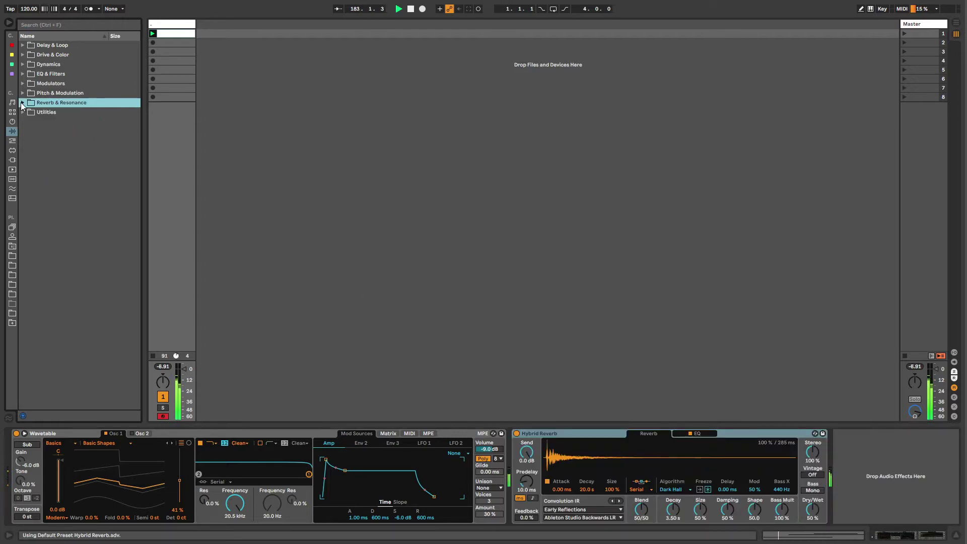
- Set Hybrid Reverb's Dry/Wet to 87% and look at its convolution impulse response categories
{"action": "left_click", "coordinate": [22, 45]}
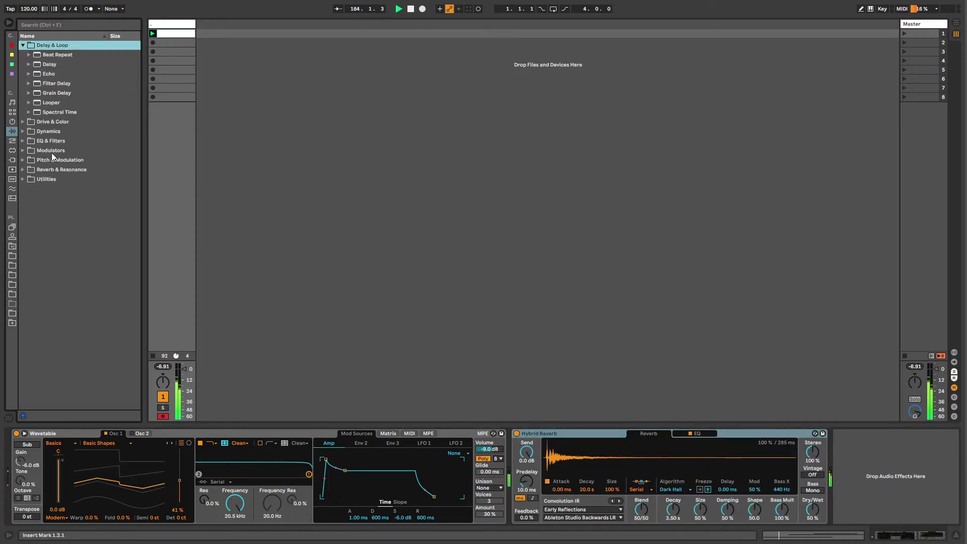
{"action": "key", "text": "Left"}
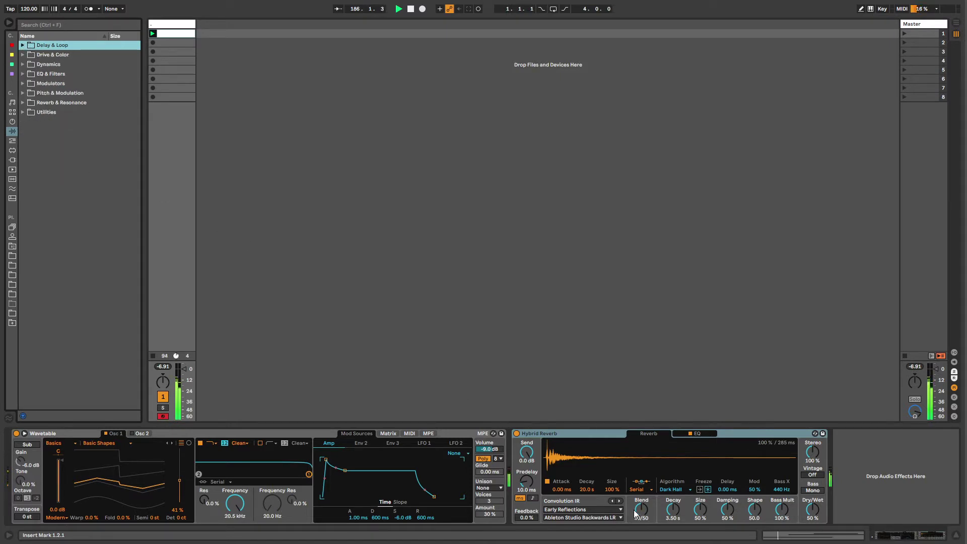
{"action": "left_click_drag", "start_coordinate": [811, 511], "coordinate": [811, 507]}
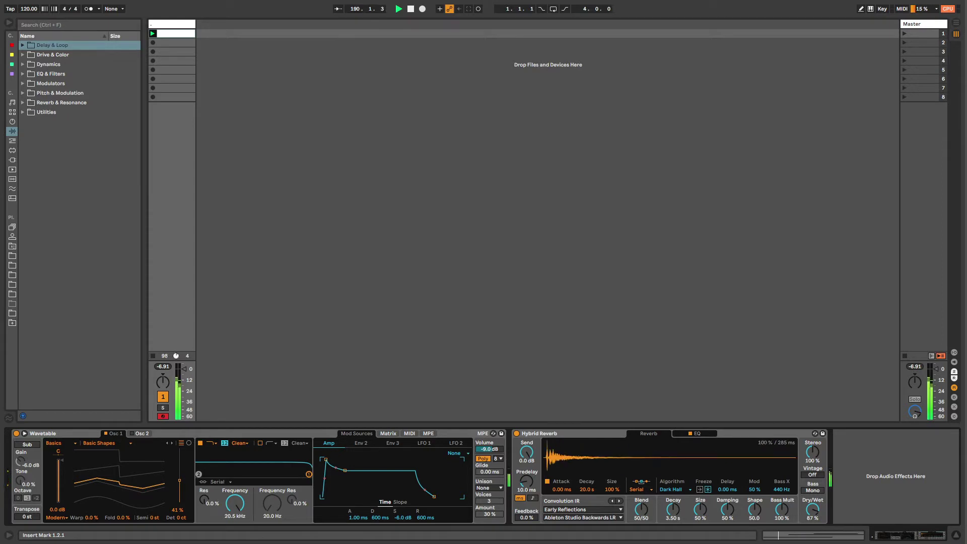
{"action": "left_click", "coordinate": [648, 434]}
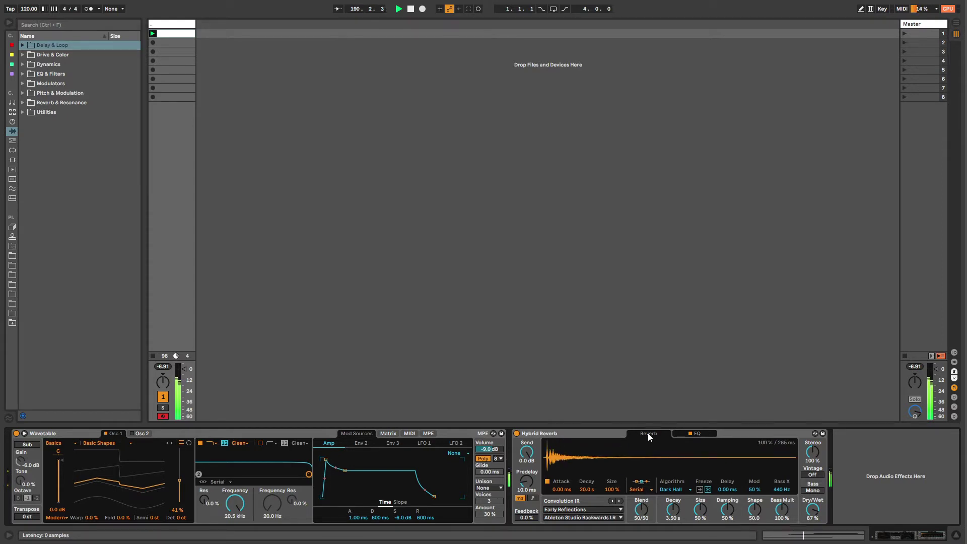
{"action": "left_click", "coordinate": [591, 509]}
{"action": "left_click", "coordinate": [485, 319]}
- Open the current project's Samples folder and try to load vocal-sound-waves.ogg as Hybrid Reverb's impulse response
{"action": "left_click", "coordinate": [13, 248]}
{"action": "left_click", "coordinate": [12, 257]}
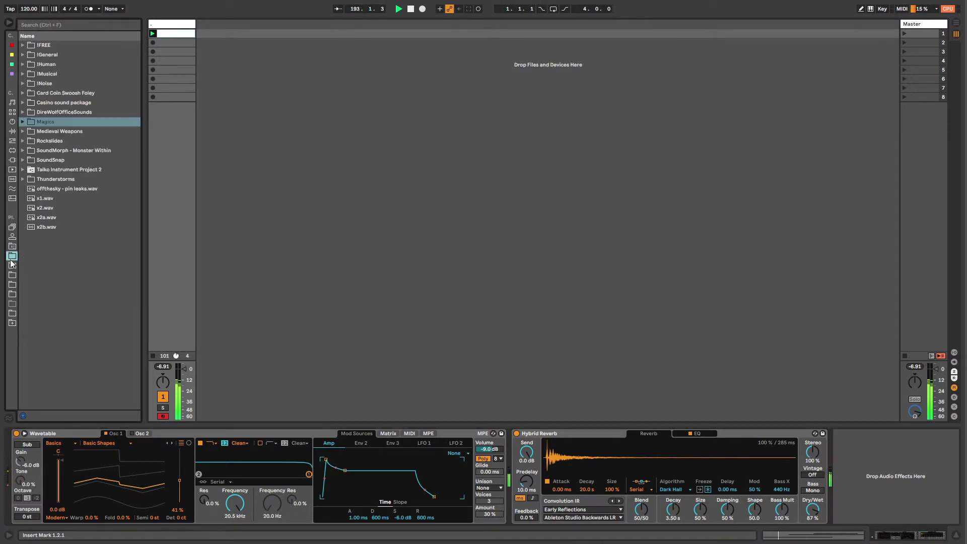
{"action": "left_click", "coordinate": [12, 247]}
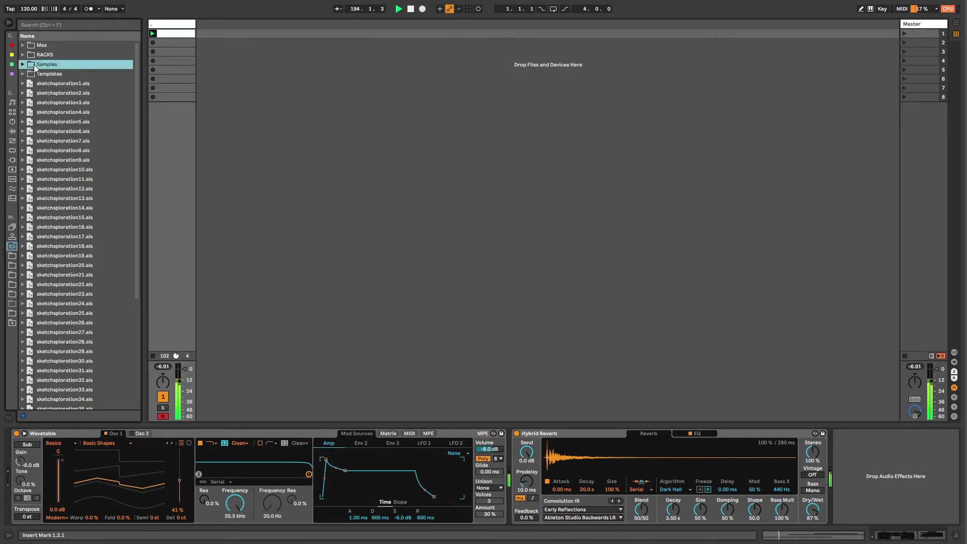
{"action": "left_click", "coordinate": [14, 65]}
{"action": "left_click", "coordinate": [12, 247]}
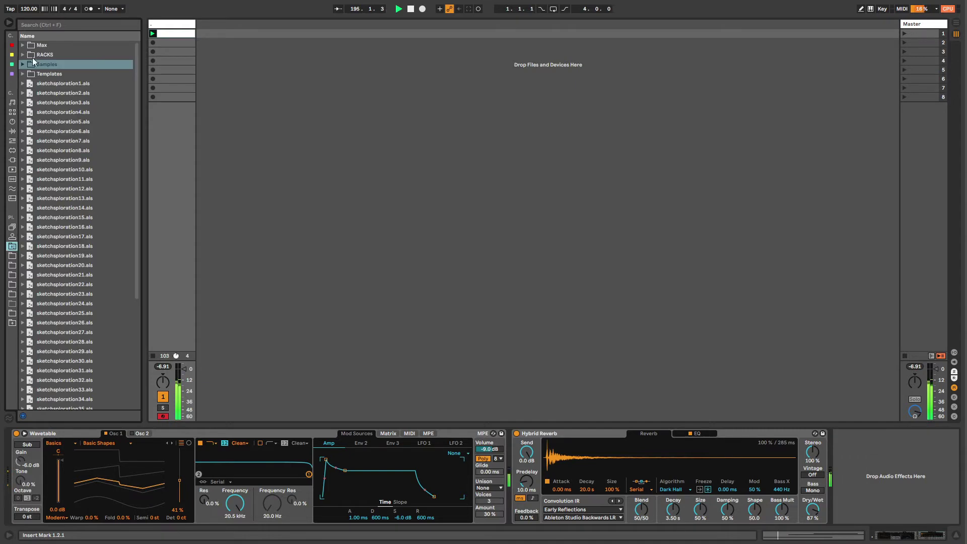
{"action": "left_click", "coordinate": [23, 64]}
{"action": "left_click", "coordinate": [23, 65]}
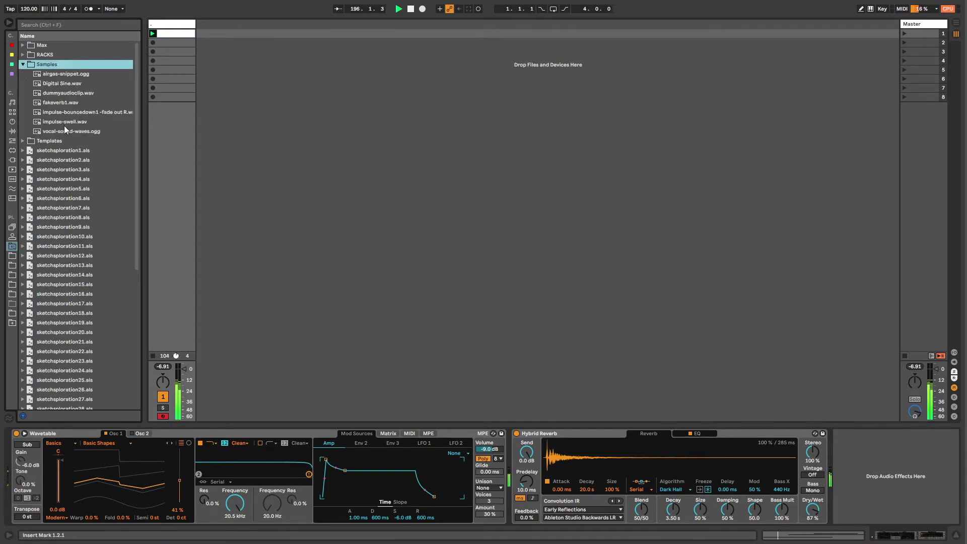
{"action": "left_click_drag", "start_coordinate": [65, 130], "coordinate": [627, 452]}
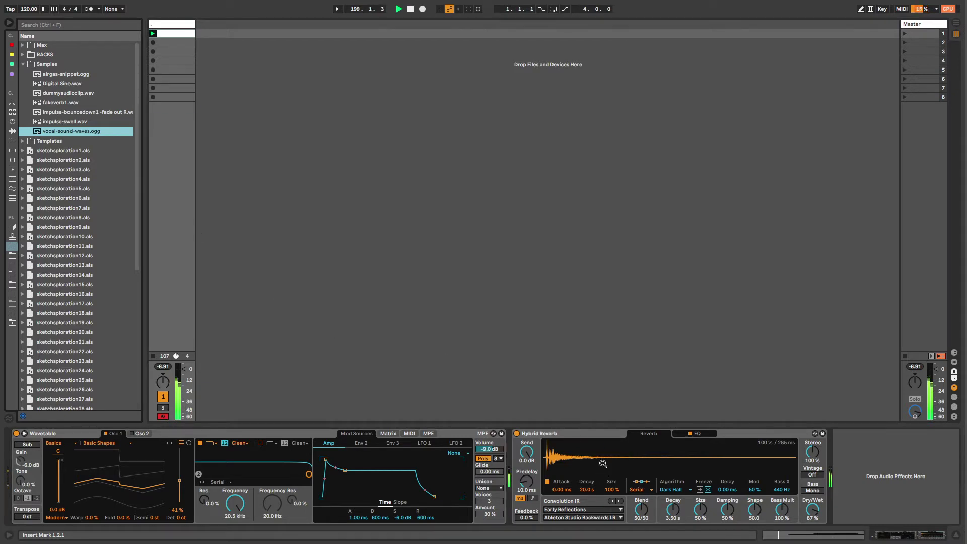
- Place vocal-sound-waves.ogg as a clip on a new audio track and slightly lower the first track's volume
{"action": "left_click_drag", "start_coordinate": [93, 131], "coordinate": [214, 33]}
{"action": "left_click", "coordinate": [215, 34]}
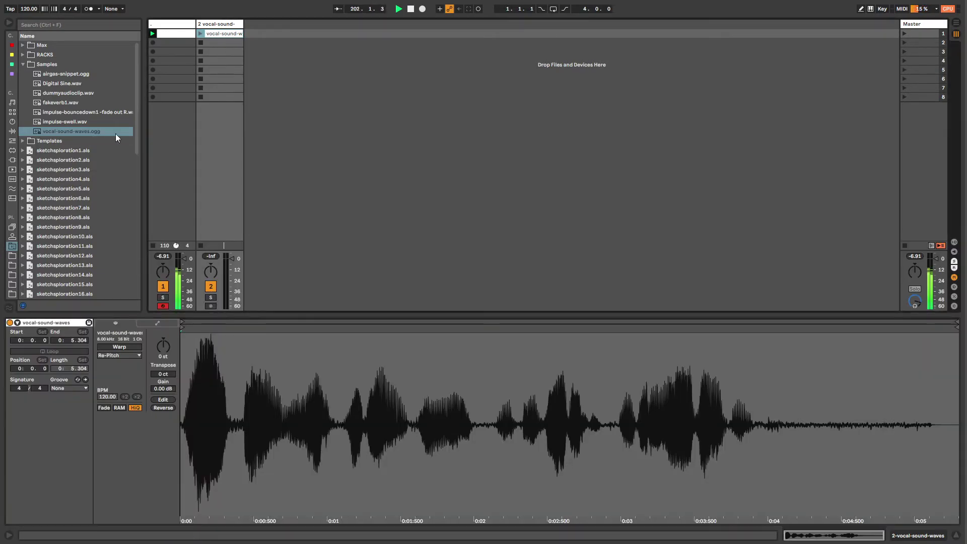
{"action": "left_click_drag", "start_coordinate": [180, 267], "coordinate": [179, 276]}
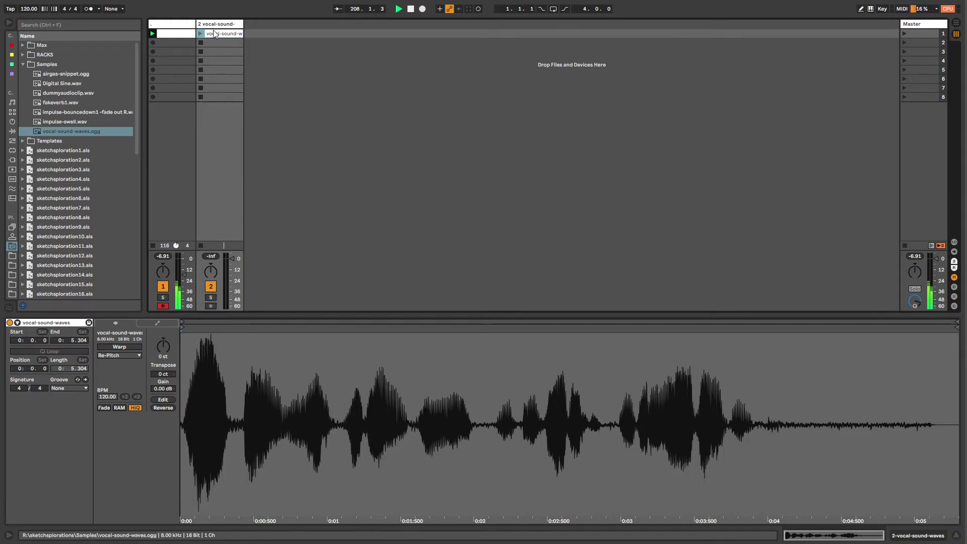
- Try to load the vocal-sound-waves clip and Digital Sine.wav as Hybrid Reverb's impulse response
{"action": "left_click", "coordinate": [183, 106]}
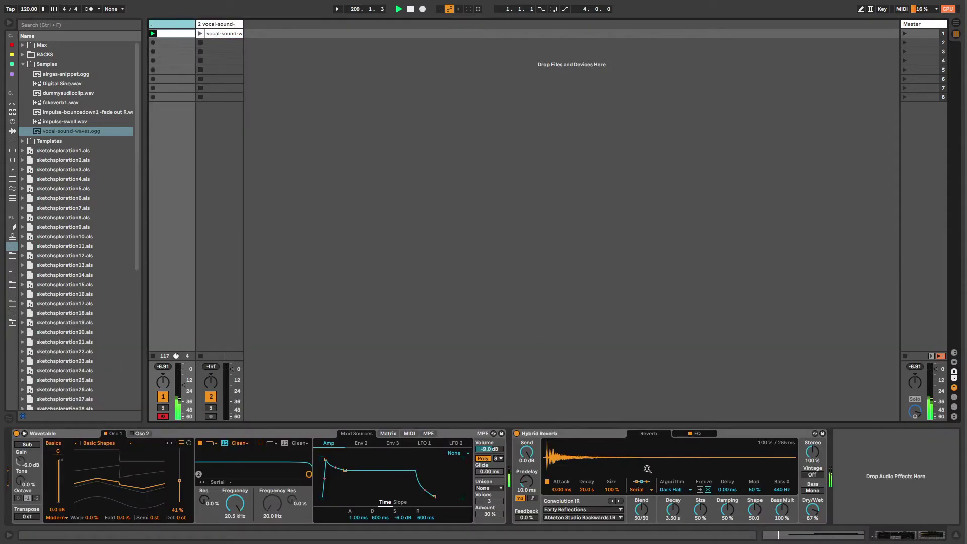
{"action": "left_click", "coordinate": [218, 36]}
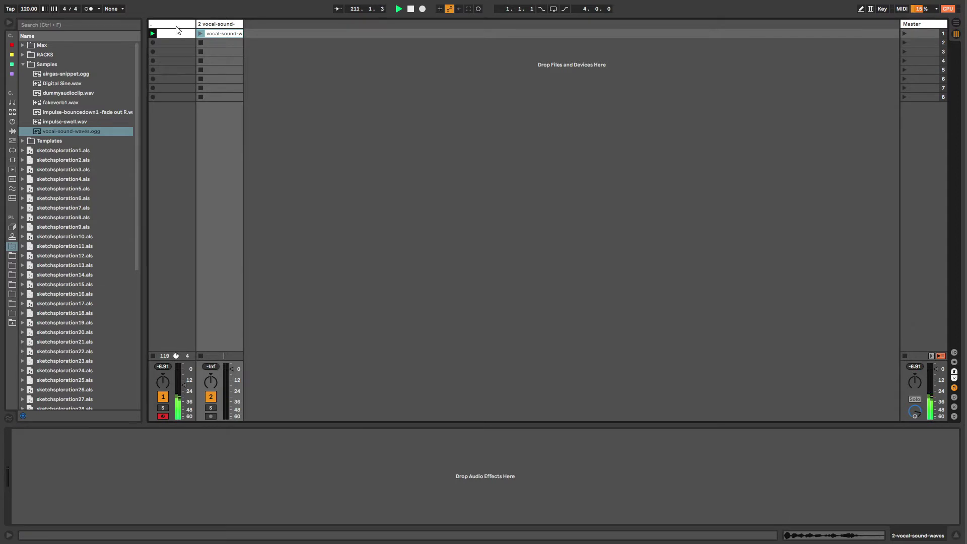
{"action": "key", "text": "Left"}
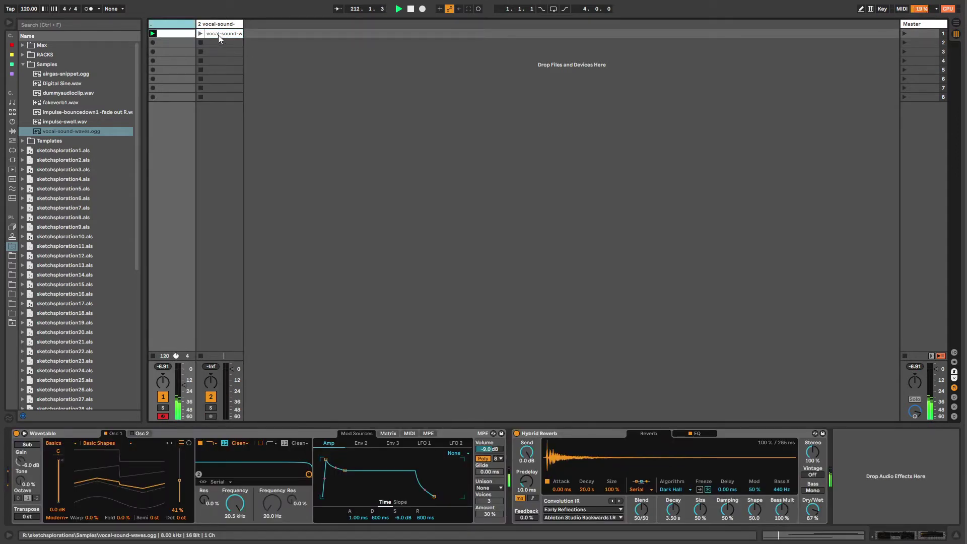
{"action": "left_click", "coordinate": [231, 34]}
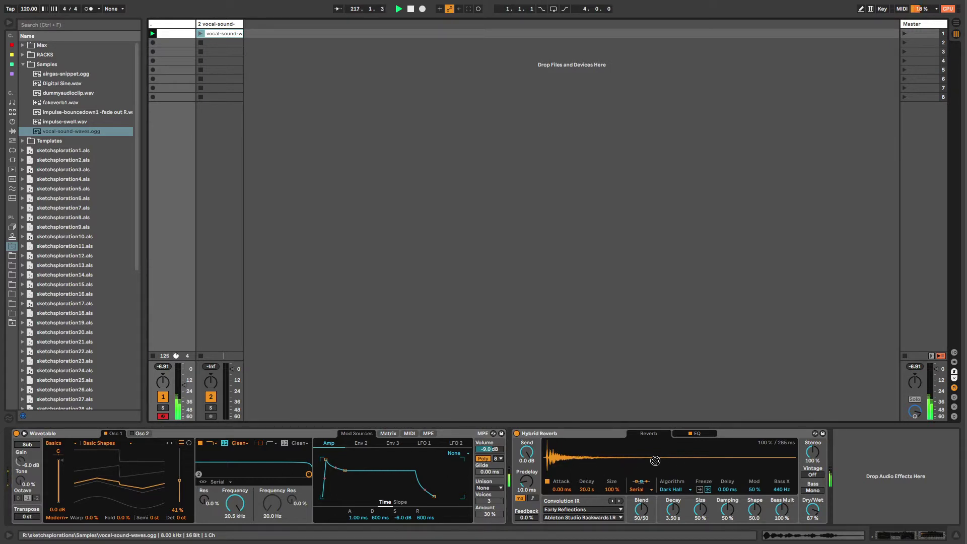
{"action": "left_click", "coordinate": [555, 434]}
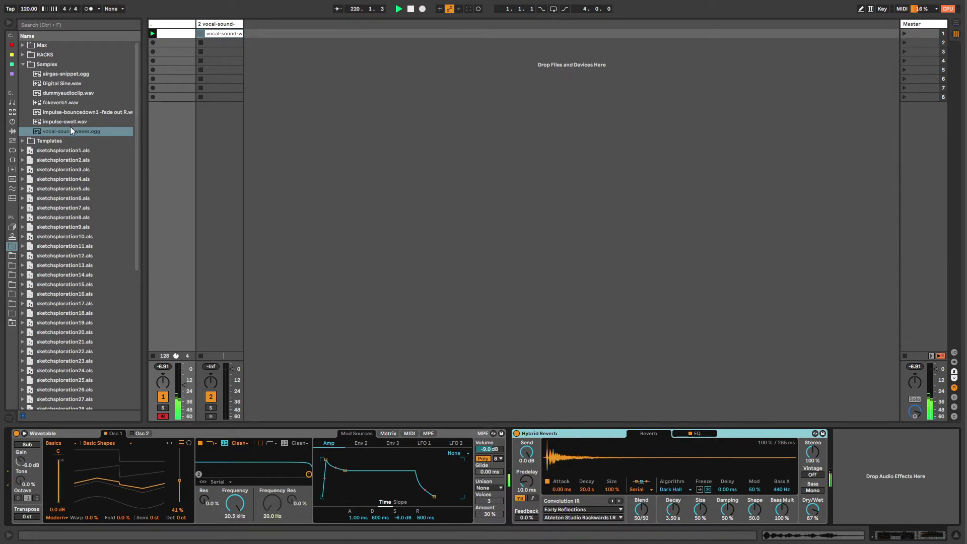
{"action": "left_click", "coordinate": [46, 85]}
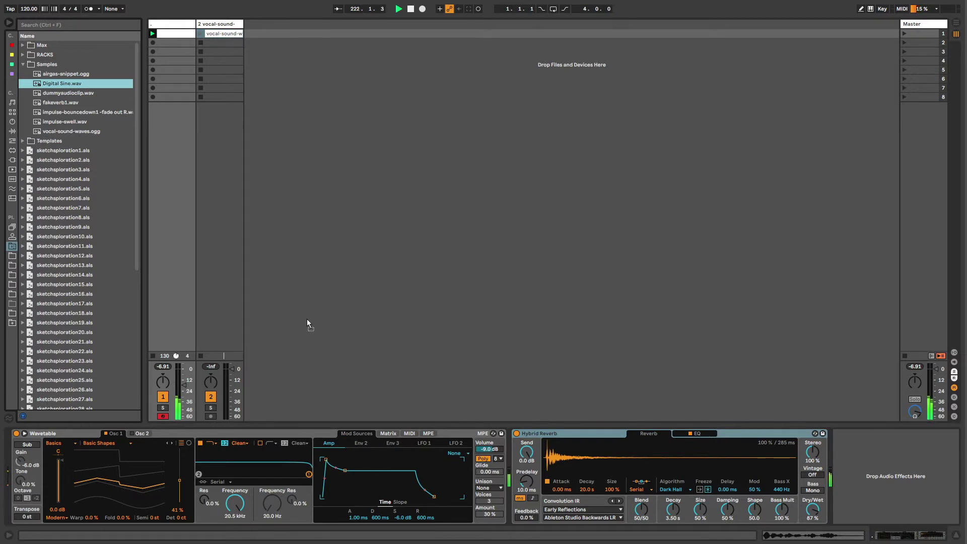
- Collapse the Samples folder, find the convolutions folder among the browser's places, and expand it in a wider browser
{"action": "left_click", "coordinate": [23, 64]}
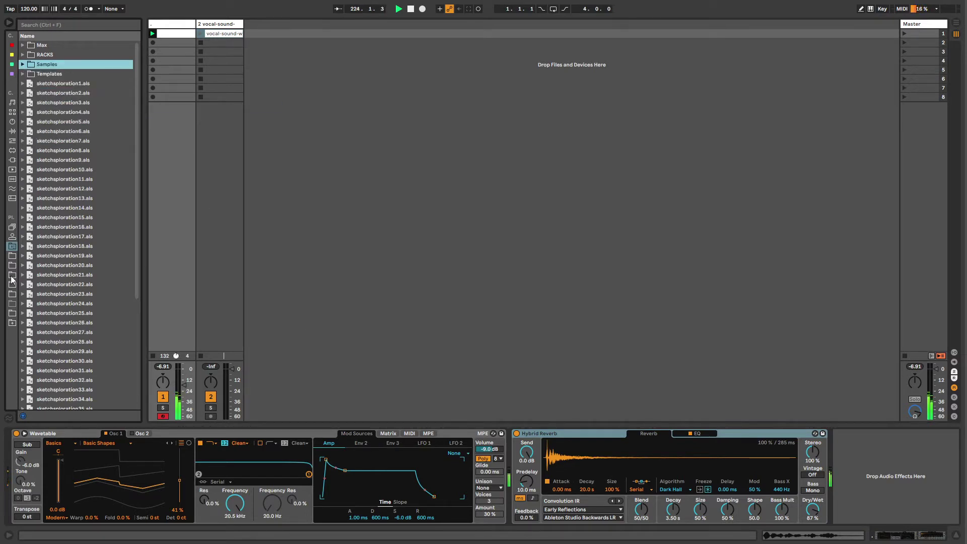
{"action": "left_click", "coordinate": [11, 277]}
{"action": "left_click", "coordinate": [11, 258]}
{"action": "left_click", "coordinate": [13, 267]}
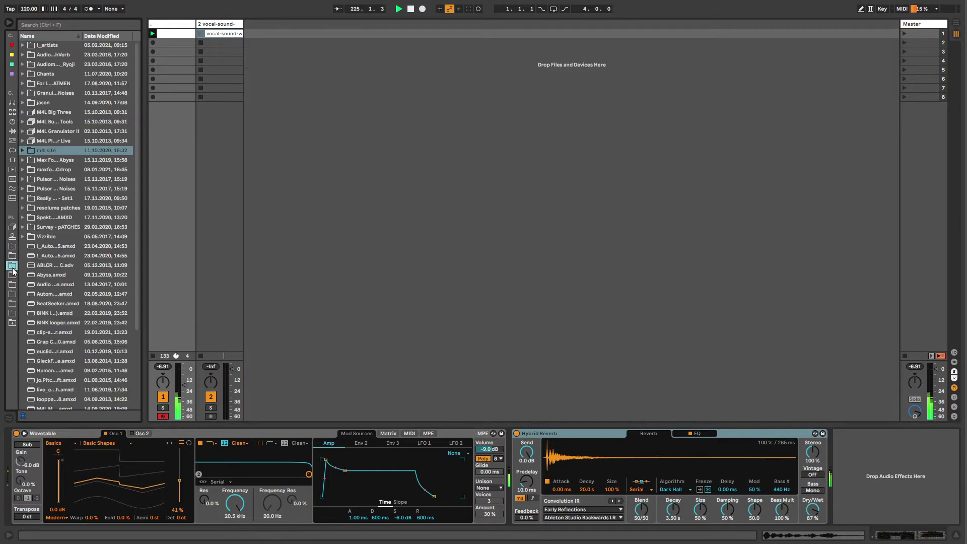
{"action": "left_click", "coordinate": [12, 275]}
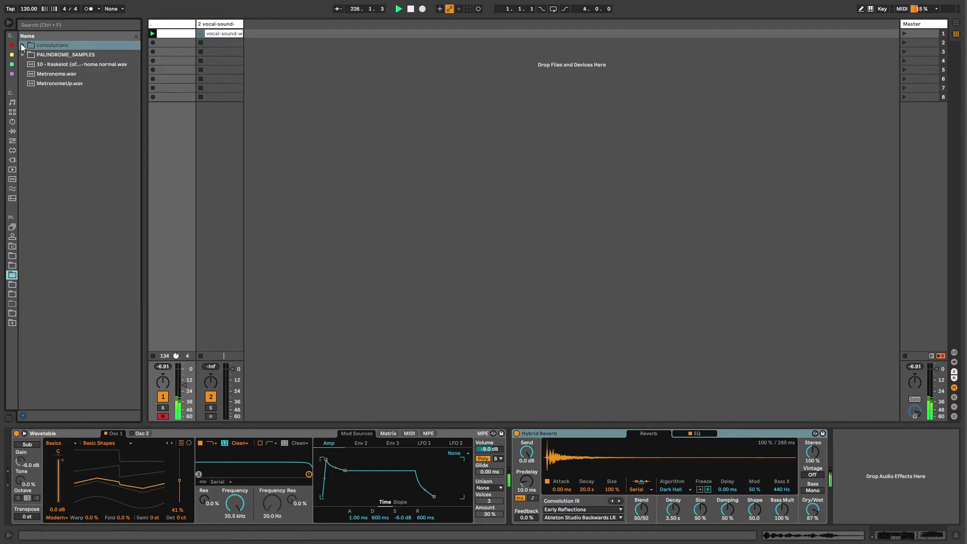
{"action": "left_click", "coordinate": [23, 45]}
{"action": "left_click_drag", "start_coordinate": [144, 158], "coordinate": [168, 161]}
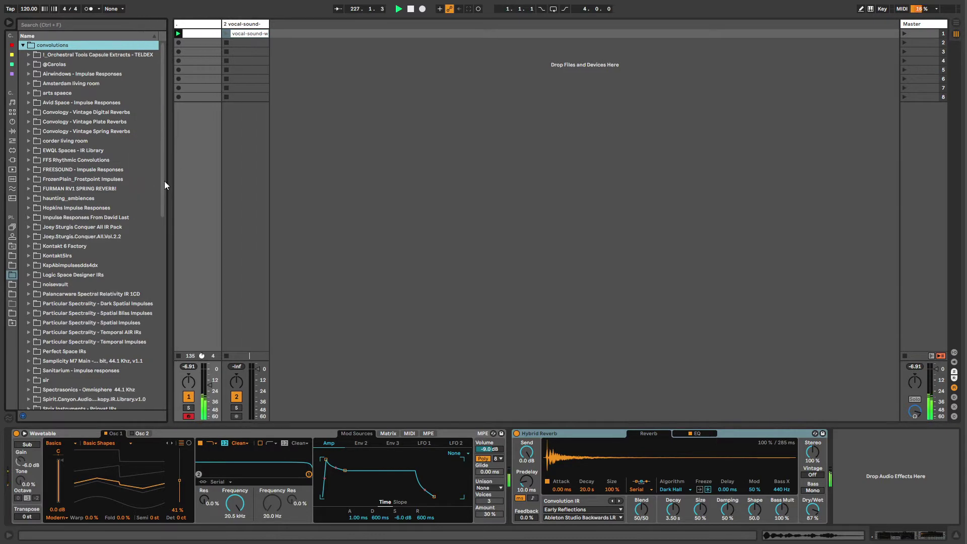
- Search the convolutions folder's impulse response collections and expand the Claustrofobia folder
{"action": "scroll", "coordinate": [124, 229], "scroll_direction": "down", "scroll_amount": 6}
{"action": "scroll", "coordinate": [72, 146], "scroll_direction": "up", "scroll_amount": 6}
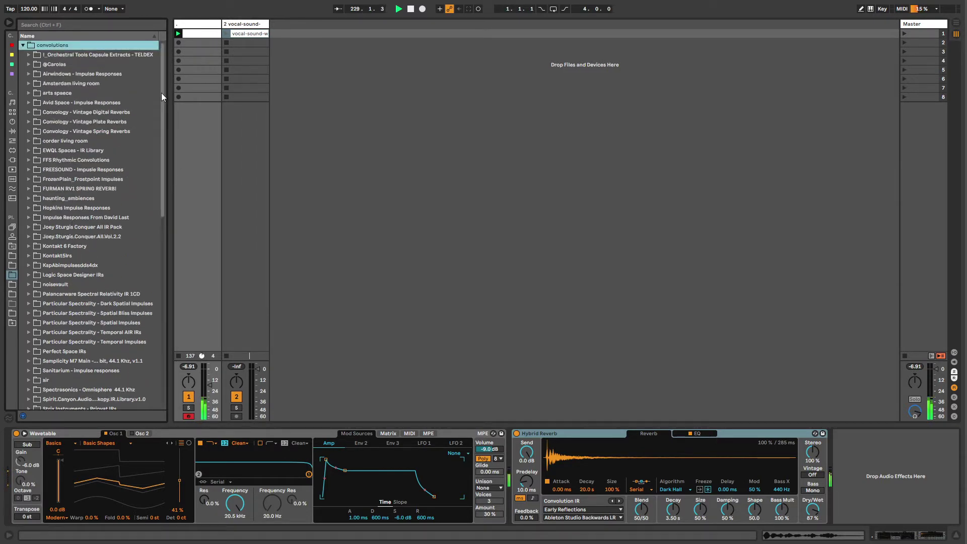
{"action": "left_click_drag", "start_coordinate": [161, 93], "coordinate": [126, 56]}
{"action": "left_click", "coordinate": [71, 217]}
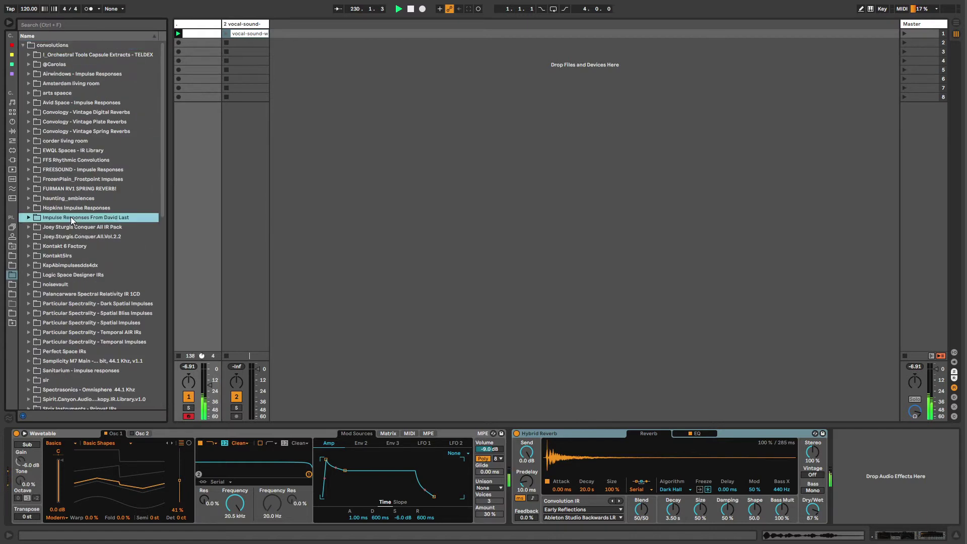
{"action": "left_click", "coordinate": [28, 216]}
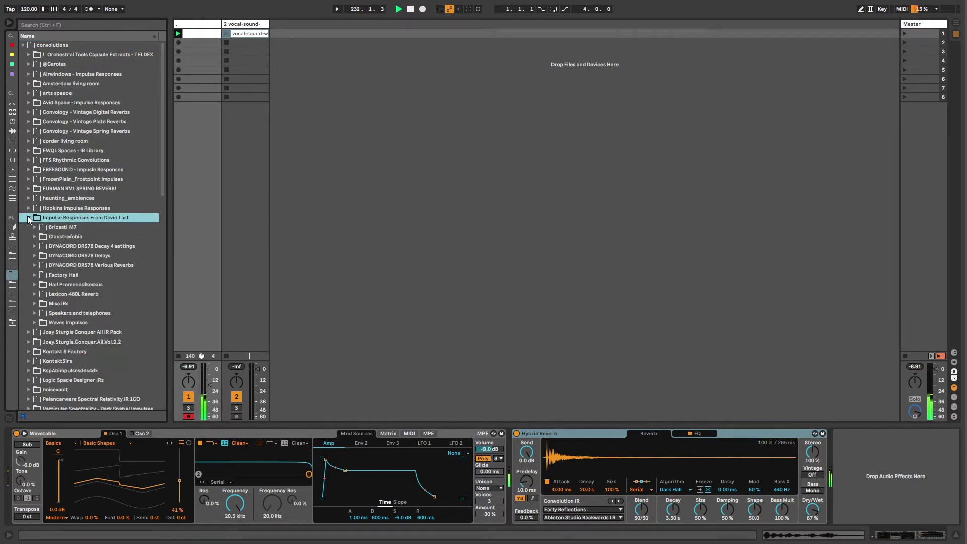
{"action": "scroll", "coordinate": [97, 236], "scroll_direction": "down", "scroll_amount": 4}
{"action": "left_click", "coordinate": [61, 236]}
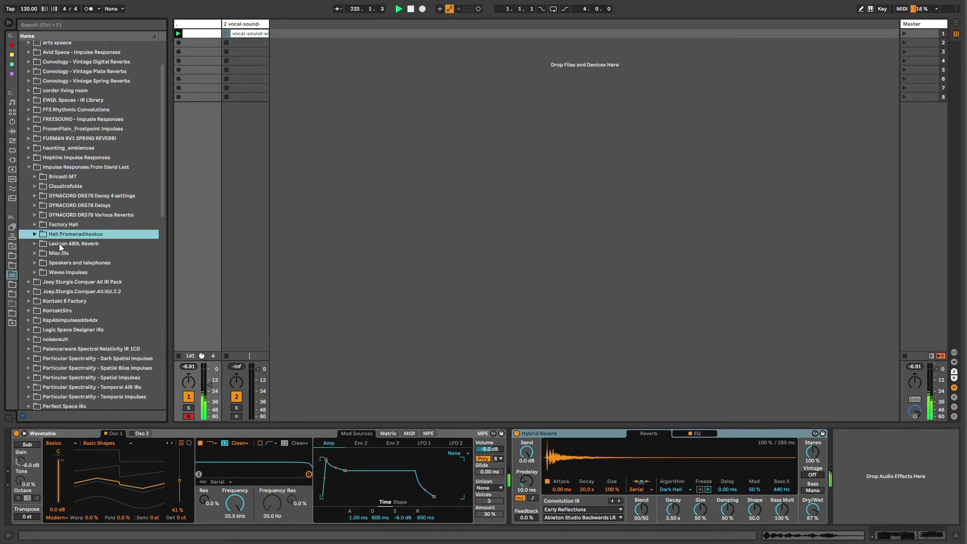
{"action": "left_click", "coordinate": [61, 186]}
{"action": "left_click", "coordinate": [34, 186]}
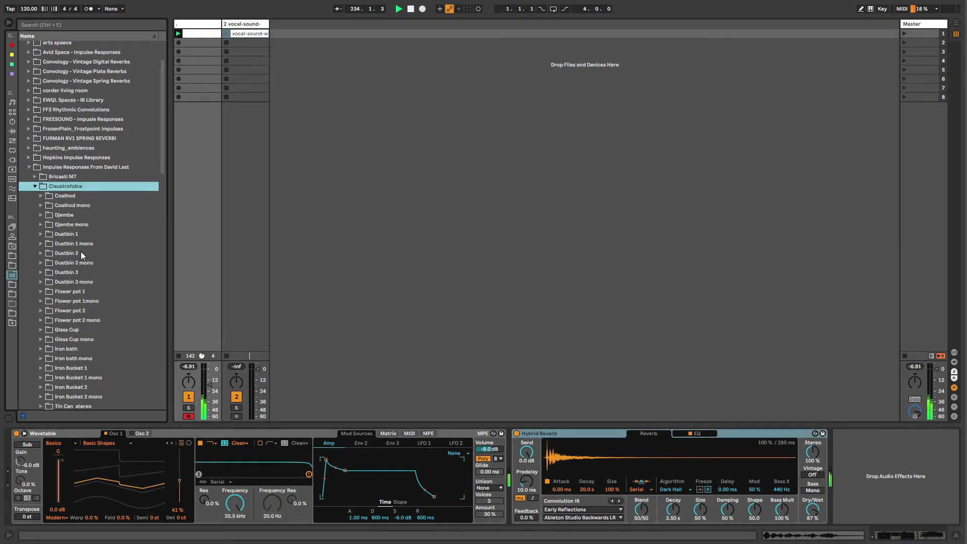
- Load Bath.wav from the Iron bath folder as Hybrid Reverb's impulse response
{"action": "scroll", "coordinate": [156, 353], "scroll_direction": "down", "scroll_amount": 5}
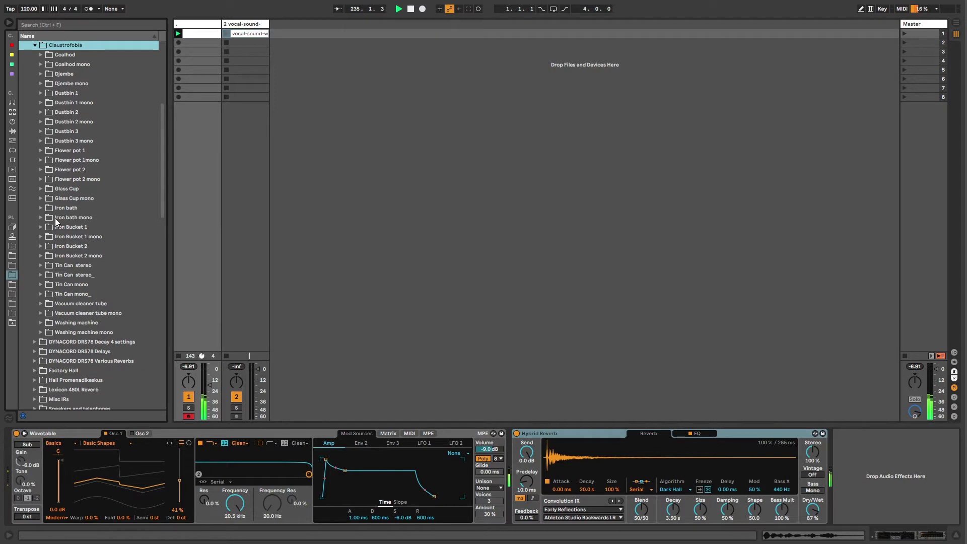
{"action": "left_click", "coordinate": [59, 206]}
{"action": "left_click", "coordinate": [40, 207]}
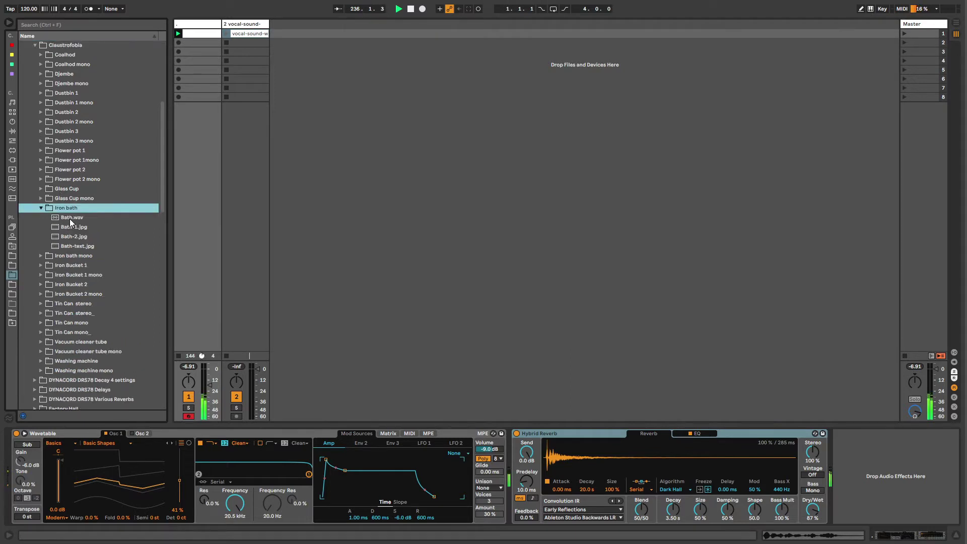
{"action": "left_click_drag", "start_coordinate": [70, 218], "coordinate": [562, 466]}
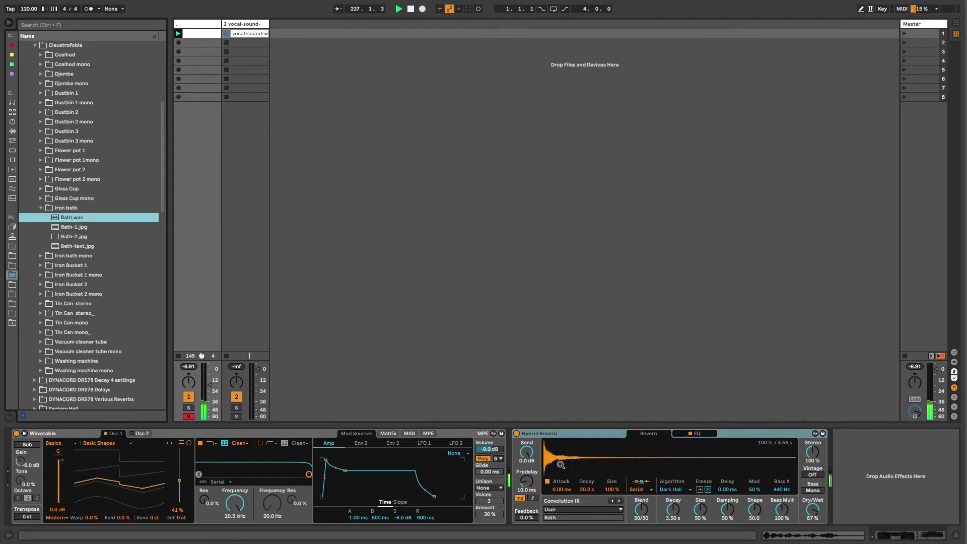
- Raise Hybrid Reverb's Dry/Wet to 100% and narrow the browser
{"action": "left_click_drag", "start_coordinate": [818, 509], "coordinate": [817, 499]}
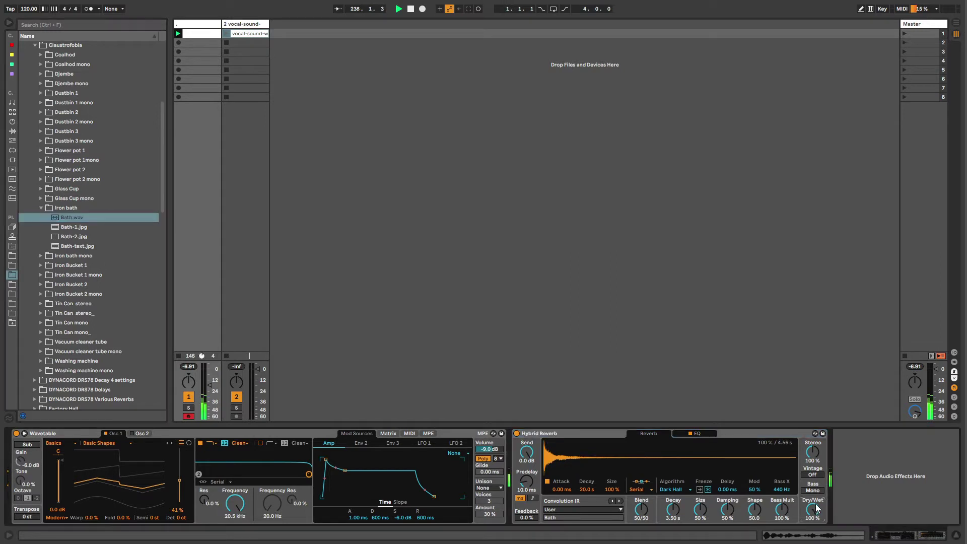
{"action": "left_click_drag", "start_coordinate": [169, 211], "coordinate": [81, 211]}
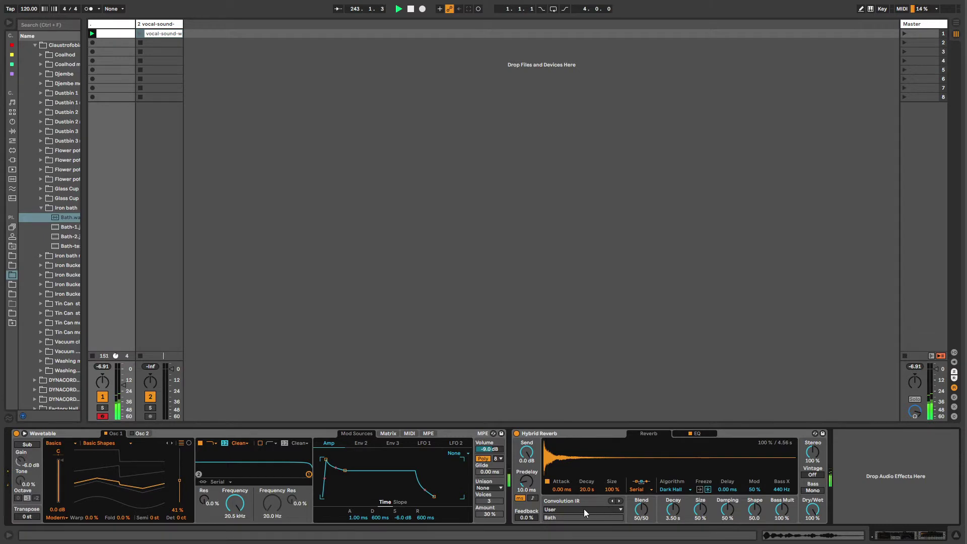
- Examine Hybrid Reverb's routing setting and see in MIDI mapping mode which of its parameters can be mapped
{"action": "mouse_move", "coordinate": [528, 462]}
{"action": "left_mouse_down"}
{"action": "mouse_move", "coordinate": [527, 494]}
{"action": "mouse_move", "coordinate": [528, 462]}
{"action": "left_mouse_up"}
{"action": "left_click", "coordinate": [640, 483]}
{"action": "left_click", "coordinate": [644, 490]}
{"action": "left_click", "coordinate": [643, 484]}
{"action": "left_click", "coordinate": [570, 437]}
{"action": "key", "text": "ctrl+m"}
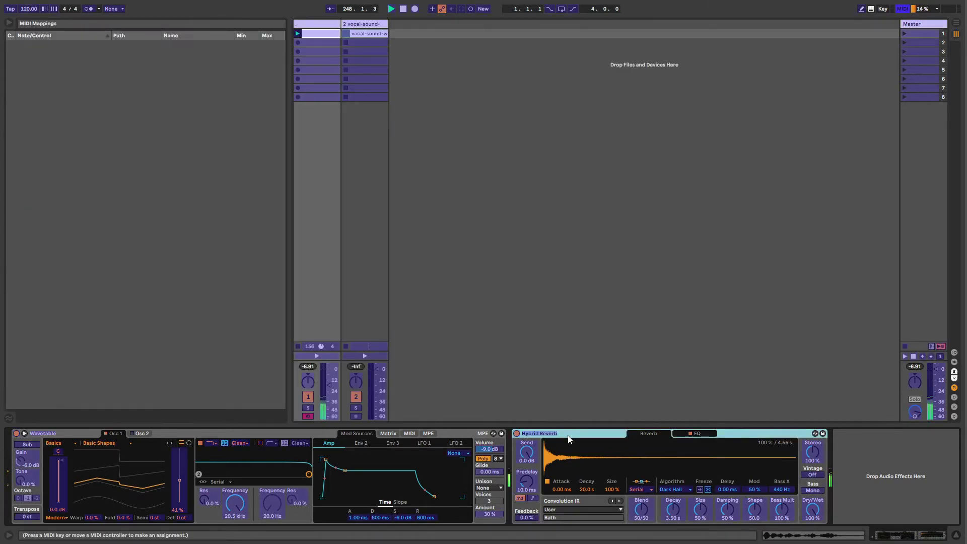
{"action": "left_click", "coordinate": [642, 488]}
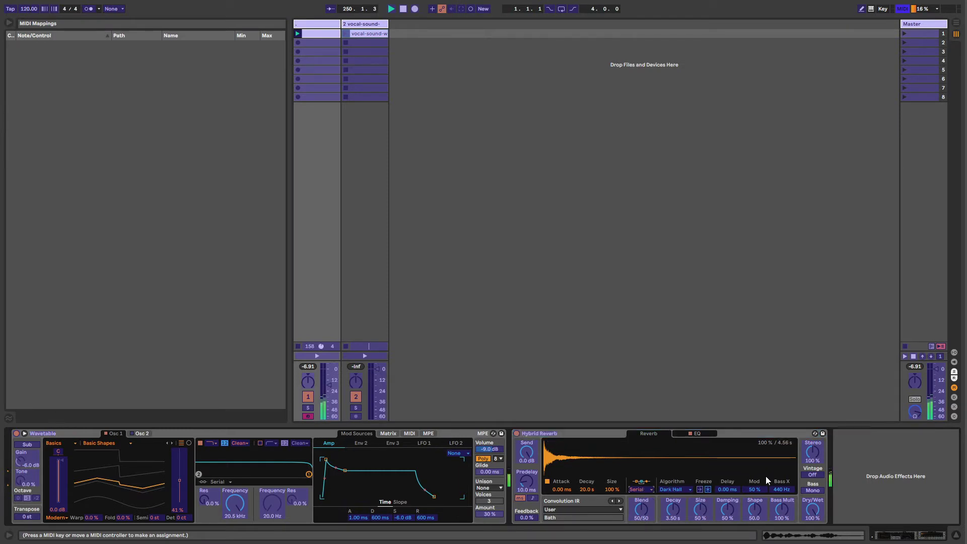
{"action": "key", "text": "ctrl+m"}
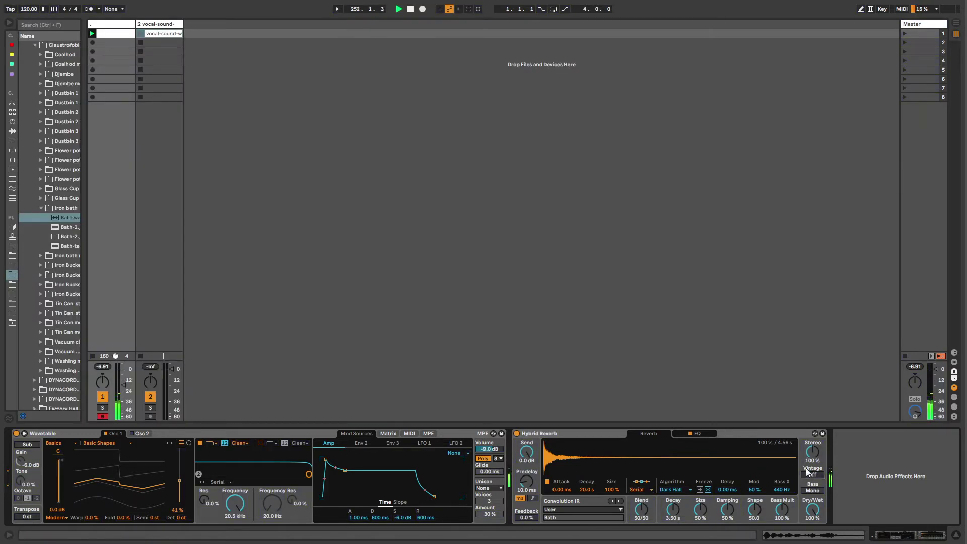
- Set Hybrid Reverb's Vintage mode to Older and raise its Feedback to about 94%
{"action": "left_click_drag", "start_coordinate": [807, 472], "coordinate": [806, 478]}
{"action": "left_click_drag", "start_coordinate": [519, 520], "coordinate": [519, 484]}
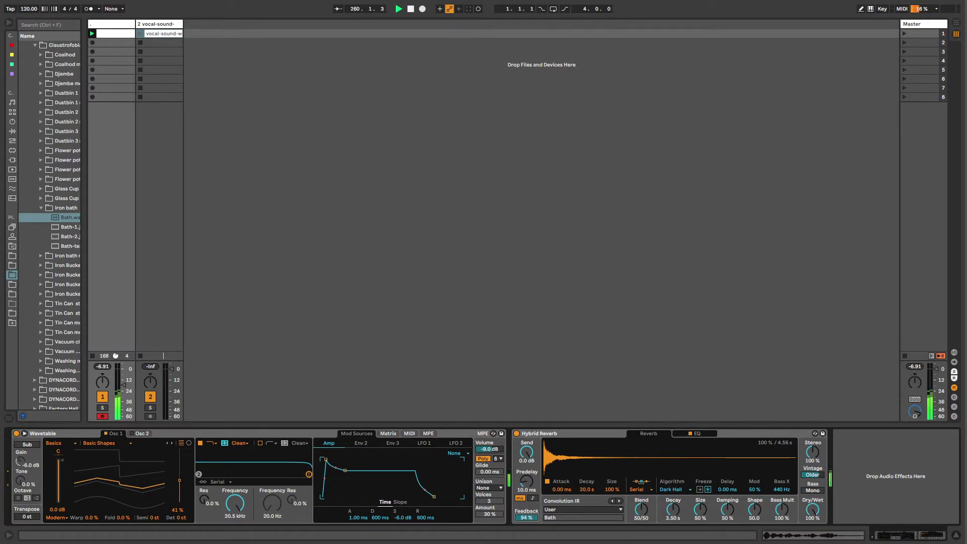
- Switch Hybrid Reverb's algorithm to Quartz and set its Decay to 9.66 s
{"action": "left_click_drag", "start_coordinate": [670, 505], "coordinate": [690, 505]}
{"action": "left_click", "coordinate": [667, 489]}
{"action": "left_click", "coordinate": [669, 506]}
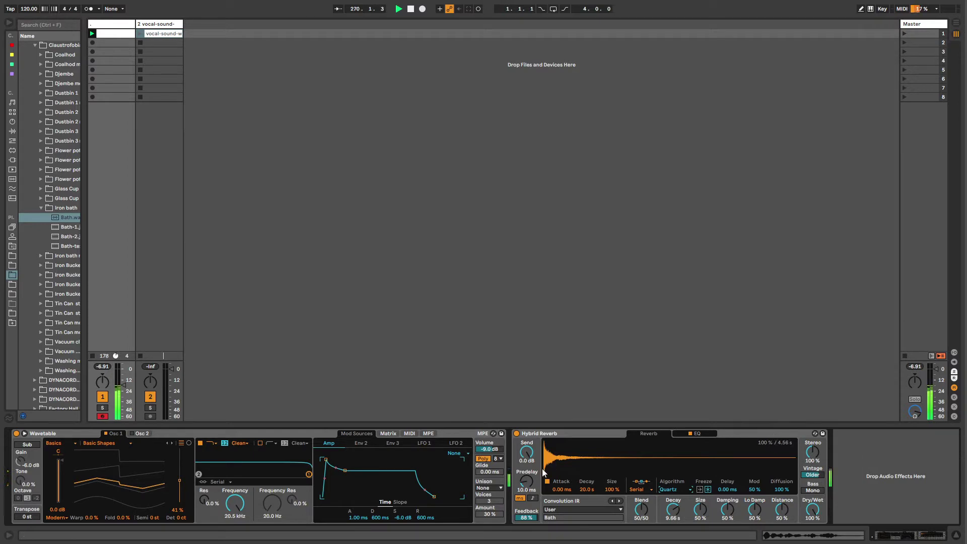
- Set Hybrid Reverb's Blend to 45/55 and look at its EQ section before returning to the reverb settings
{"action": "mouse_move", "coordinate": [638, 512]}
{"action": "left_mouse_down"}
{"action": "mouse_move", "coordinate": [638, 539]}
{"action": "mouse_move", "coordinate": [642, 494]}
{"action": "left_mouse_up"}
{"action": "left_click", "coordinate": [685, 435]}
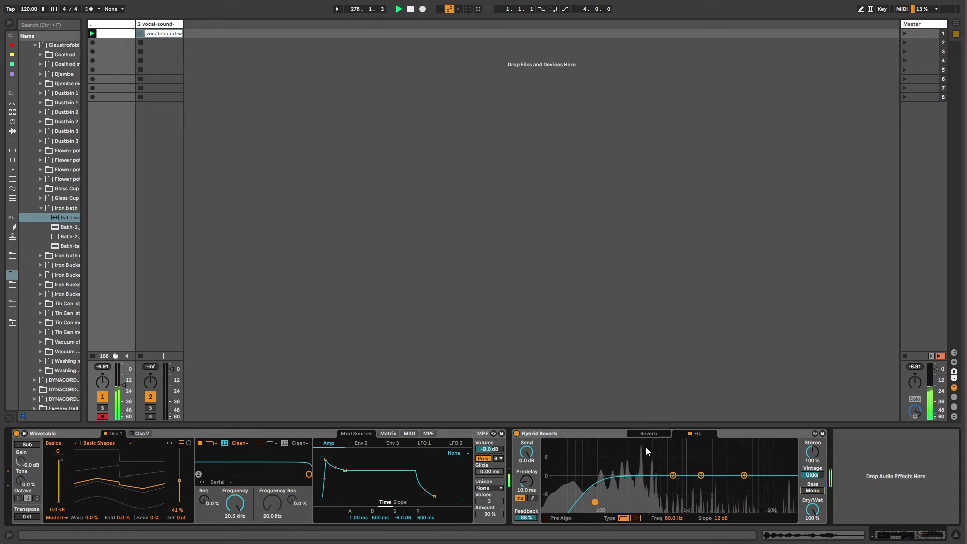
{"action": "left_click", "coordinate": [640, 434]}
{"action": "left_click", "coordinate": [813, 490]}
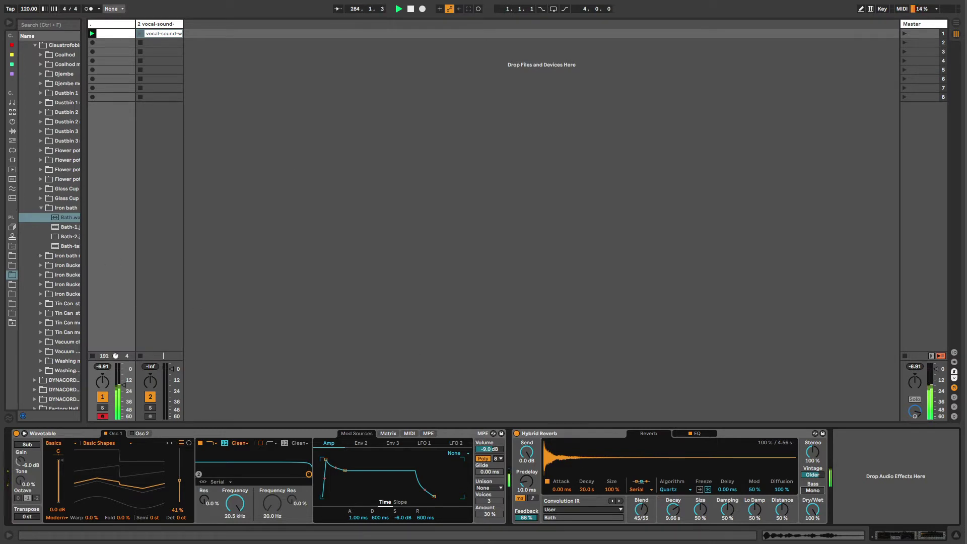
{"action": "left_click", "coordinate": [552, 437]}
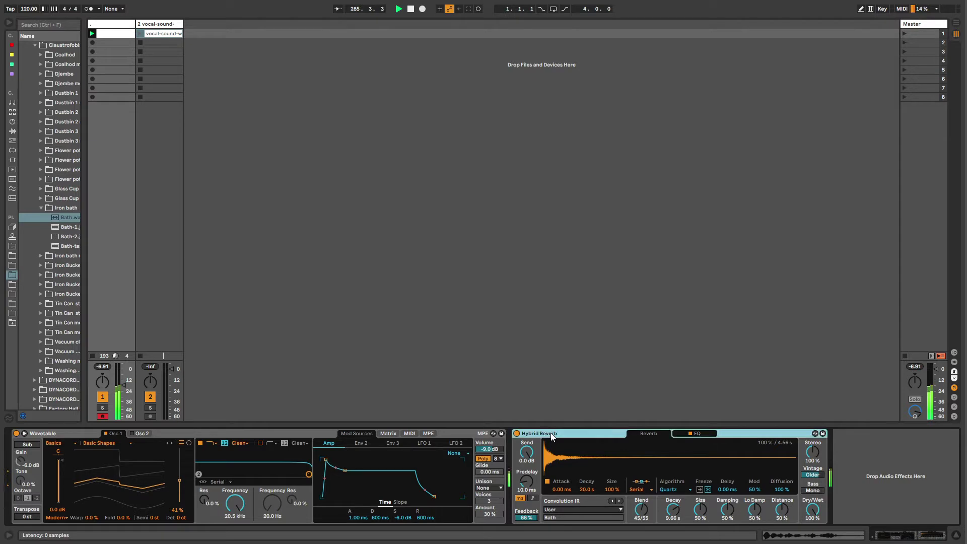
{"action": "left_click", "coordinate": [693, 433]}
{"action": "left_click", "coordinate": [649, 433]}
- Set Hybrid Reverb's Blend to 42/58 and its algorithm Size to 30%
{"action": "left_click", "coordinate": [641, 505]}
{"action": "left_click_drag", "start_coordinate": [641, 505], "coordinate": [641, 494]}
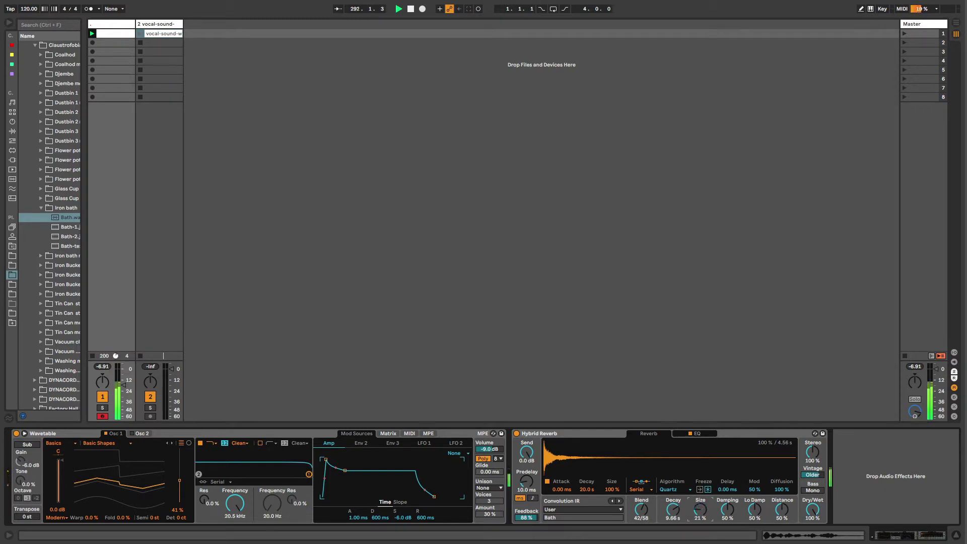
{"action": "left_click_drag", "start_coordinate": [700, 508], "coordinate": [700, 518]}
- Test Hybrid Reverb's Freeze while lowering Send to -inf dB and bringing it back to 0.0 dB
{"action": "left_click", "coordinate": [708, 490]}
{"action": "left_click_drag", "start_coordinate": [527, 452], "coordinate": [527, 469]}
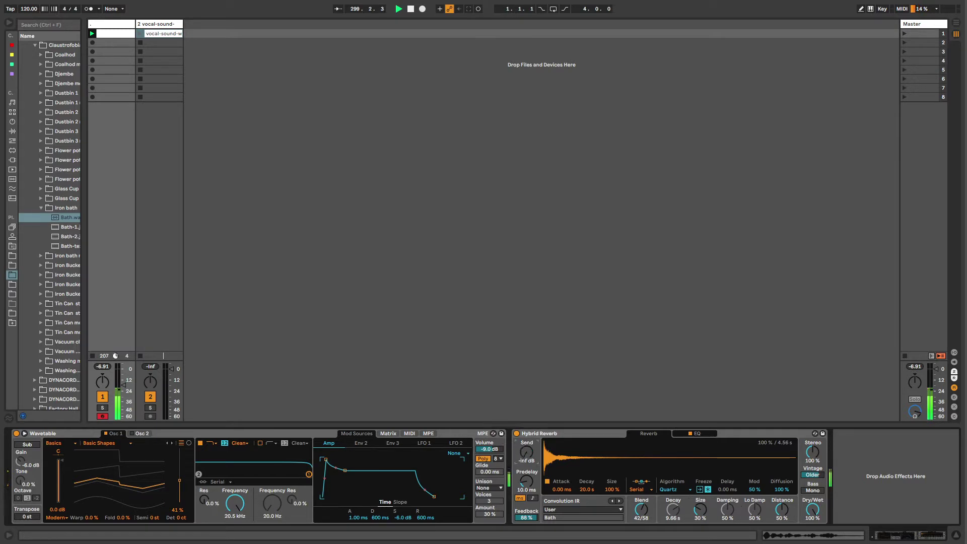
{"action": "left_click", "coordinate": [700, 489]}
{"action": "left_click_drag", "start_coordinate": [531, 457], "coordinate": [531, 434]}
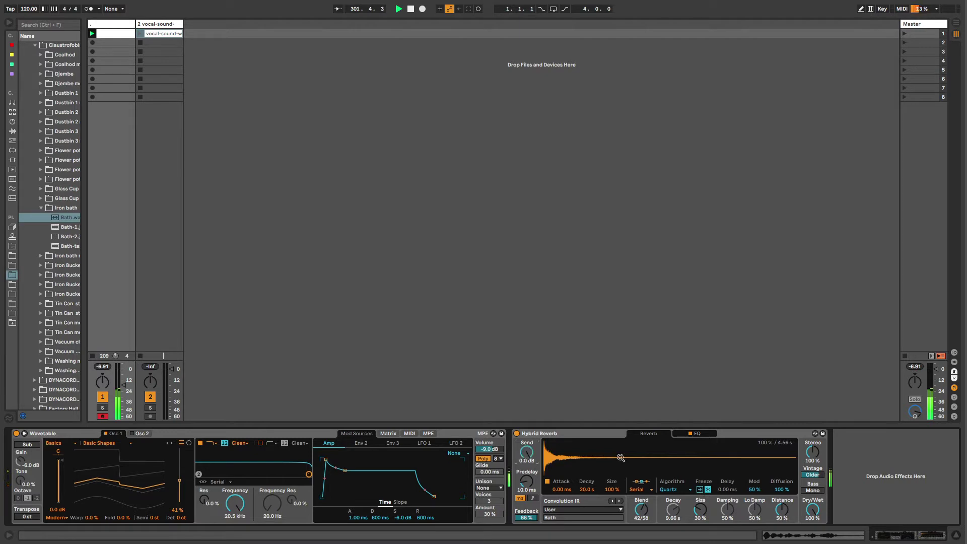
{"action": "left_click", "coordinate": [706, 491]}
{"action": "left_click", "coordinate": [708, 490]}
- Set Hybrid Reverb's algorithm Size to 23% and show the first track's MIDI clip with its note expression
{"action": "left_click_drag", "start_coordinate": [702, 510], "coordinate": [701, 493]}
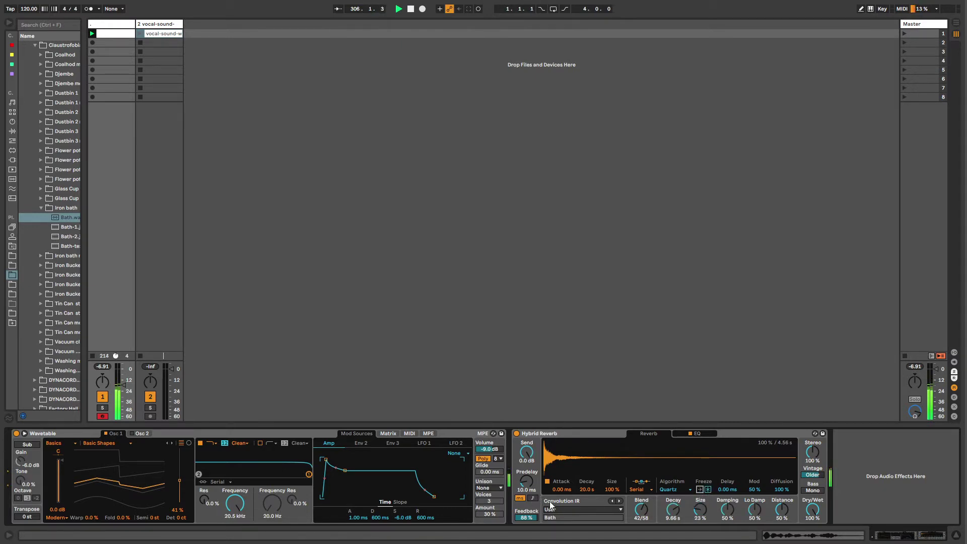
{"action": "left_click", "coordinate": [848, 475]}
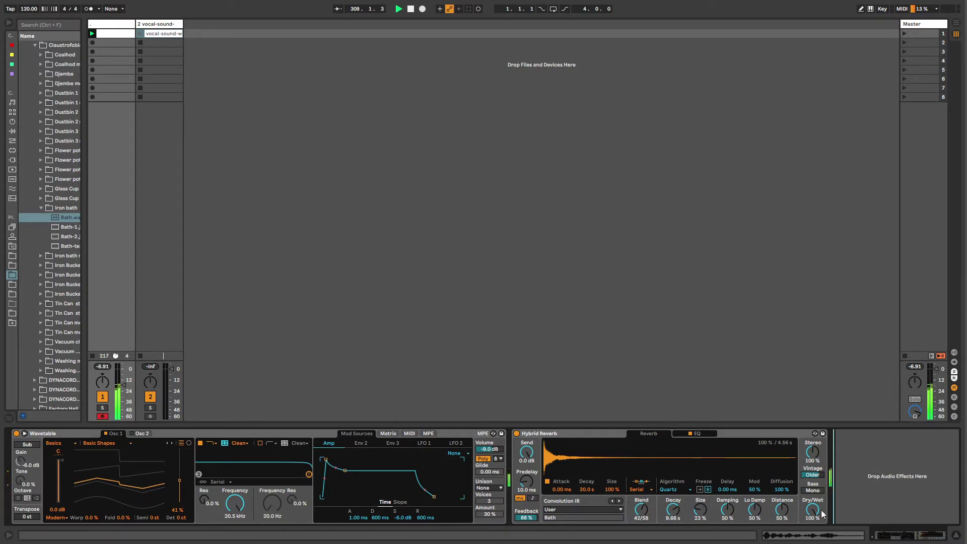
{"action": "mouse_move", "coordinate": [813, 510]}
{"action": "left_mouse_down"}
{"action": "mouse_move", "coordinate": [813, 542]}
{"action": "mouse_move", "coordinate": [816, 512]}
{"action": "left_mouse_up"}
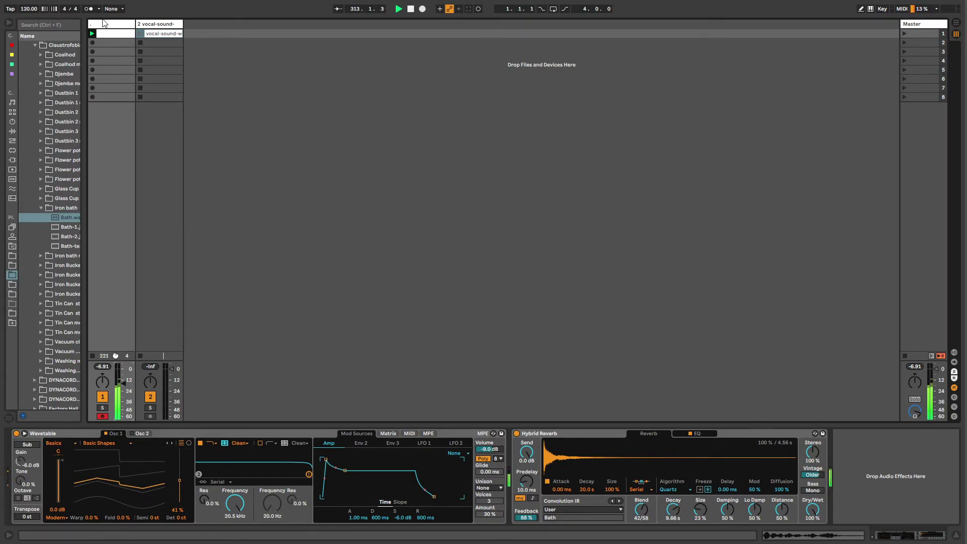
{"action": "key", "text": "shift+Tab"}
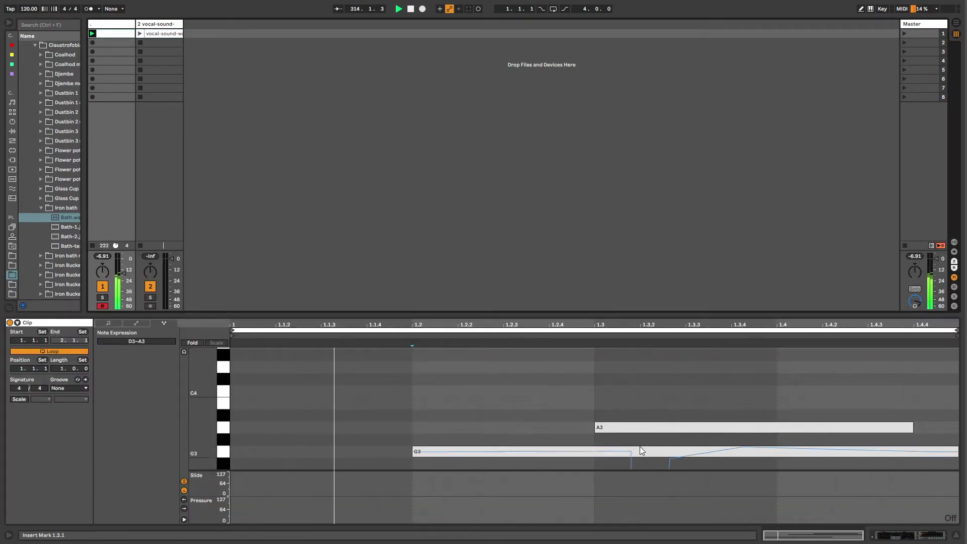
- Add pitch breakpoints to the A3 note, dipping about a semitone below pitch around 1.4 and rising to about C#4/D4 at its end
{"action": "left_click", "coordinate": [638, 429]}
{"action": "left_click", "coordinate": [649, 427]}
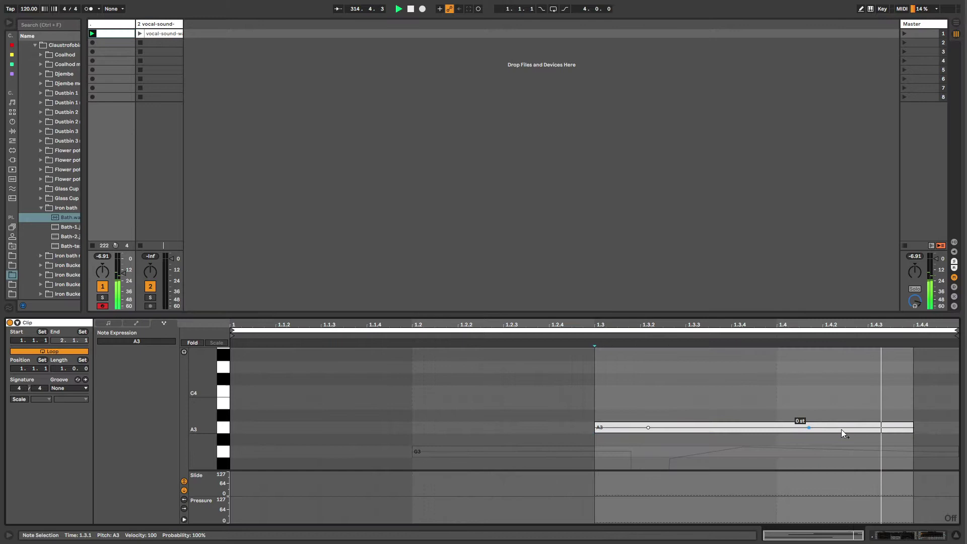
{"action": "left_click_drag", "start_coordinate": [902, 428], "coordinate": [820, 440]}
{"action": "left_click", "coordinate": [913, 427]}
{"action": "left_click_drag", "start_coordinate": [913, 427], "coordinate": [912, 368]}
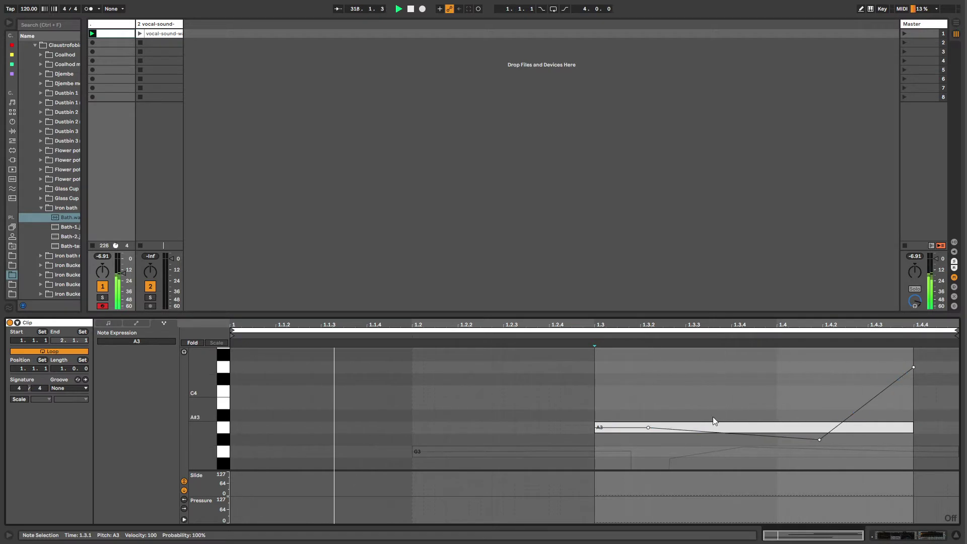
- Enlarge the clip editor and draw a pitch curve on the D3 note that falls to about -4.5 st mid-note and returns to 0 st
{"action": "left_click_drag", "start_coordinate": [669, 316], "coordinate": [639, 223]}
{"action": "scroll", "coordinate": [524, 358], "scroll_direction": "down", "scroll_amount": 2}
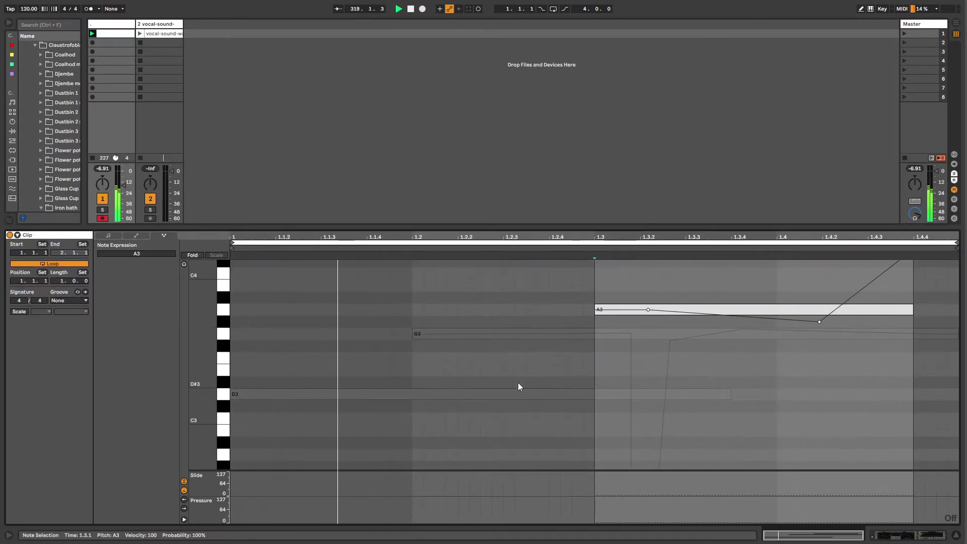
{"action": "left_click", "coordinate": [239, 396]}
{"action": "left_click", "coordinate": [238, 395]}
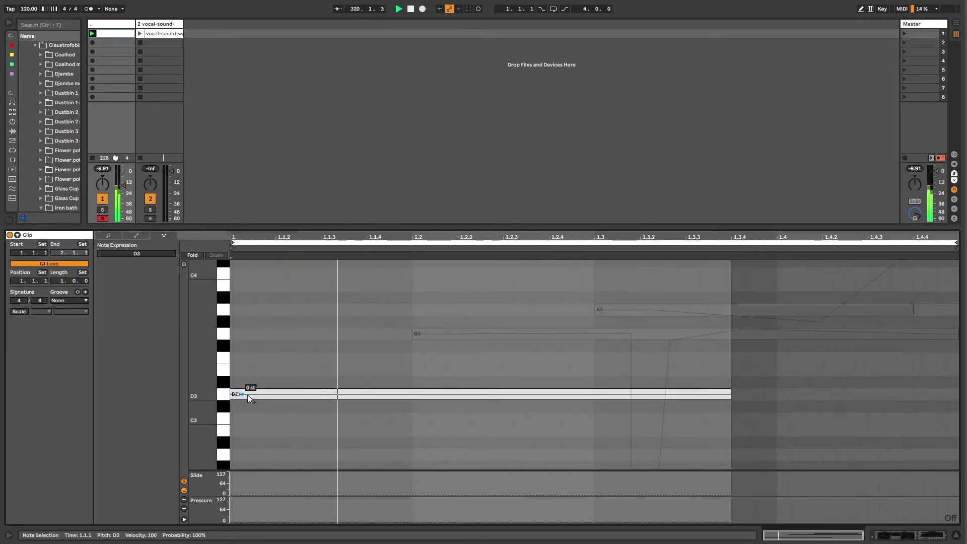
{"action": "left_click", "coordinate": [507, 395]}
{"action": "left_click_drag", "start_coordinate": [434, 394], "coordinate": [432, 450]}
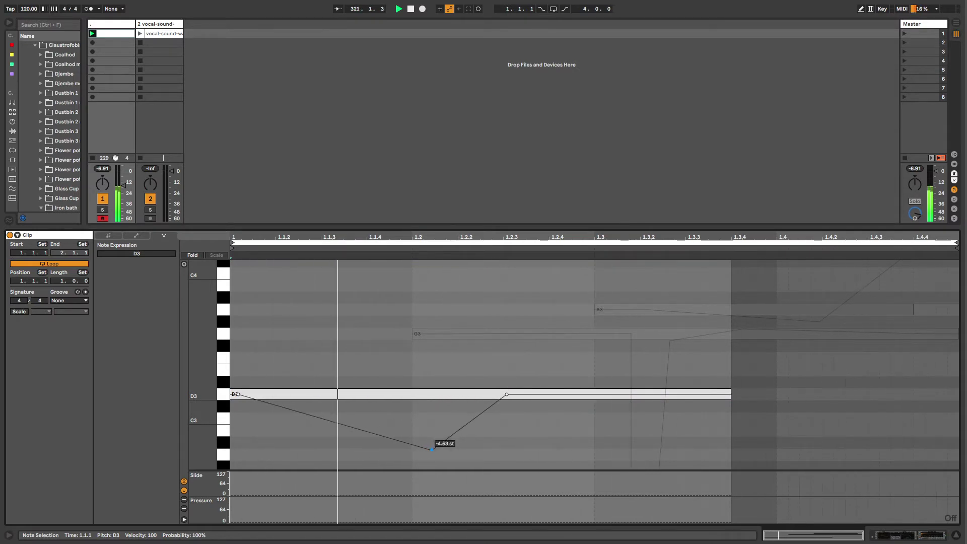
{"action": "left_click", "coordinate": [727, 395]}
{"action": "left_click_drag", "start_coordinate": [507, 395], "coordinate": [546, 450]}
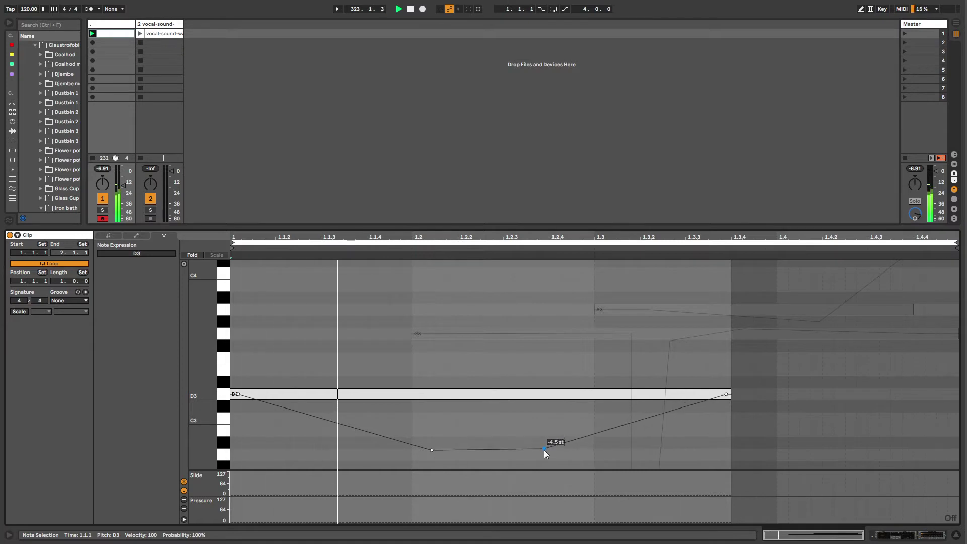
- Lower the flat middle section of D3's pitch curve, start it around beat 1.2, and move the first breakpoint to the note's start
{"action": "left_click_drag", "start_coordinate": [460, 449], "coordinate": [419, 367]}
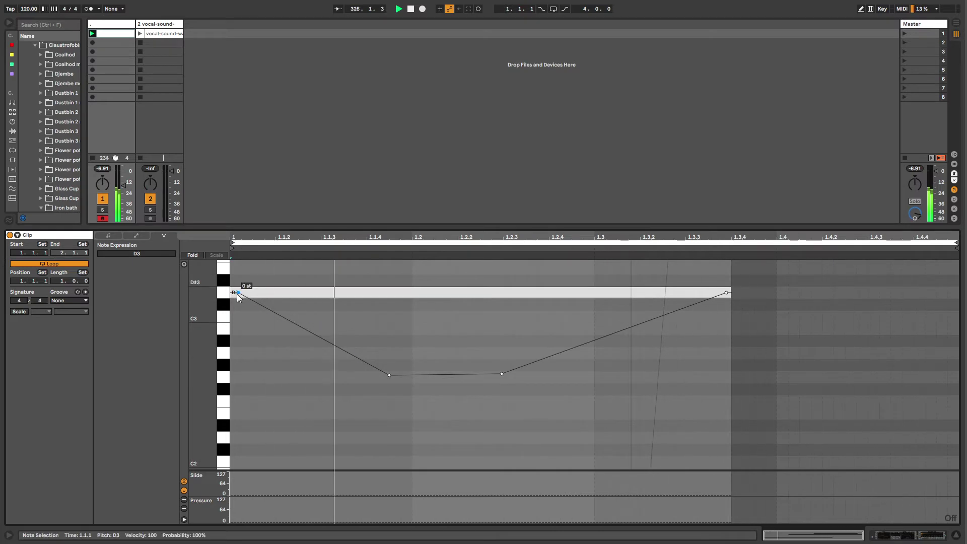
{"action": "mouse_move", "coordinate": [237, 293]}
{"action": "left_mouse_down"}
{"action": "mouse_move", "coordinate": [268, 373]}
{"action": "mouse_move", "coordinate": [233, 295]}
{"action": "left_mouse_up"}
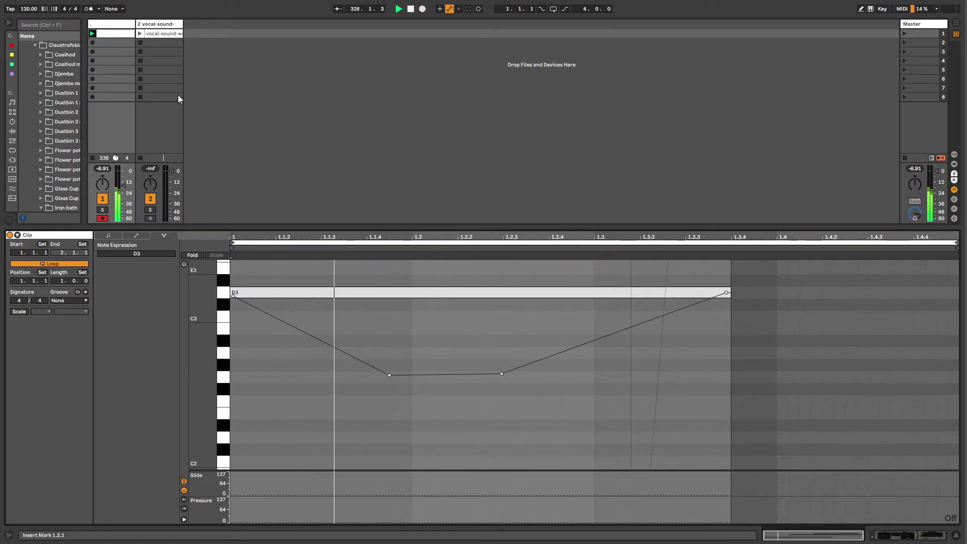
{"action": "left_click_drag", "start_coordinate": [435, 371], "coordinate": [459, 283]}
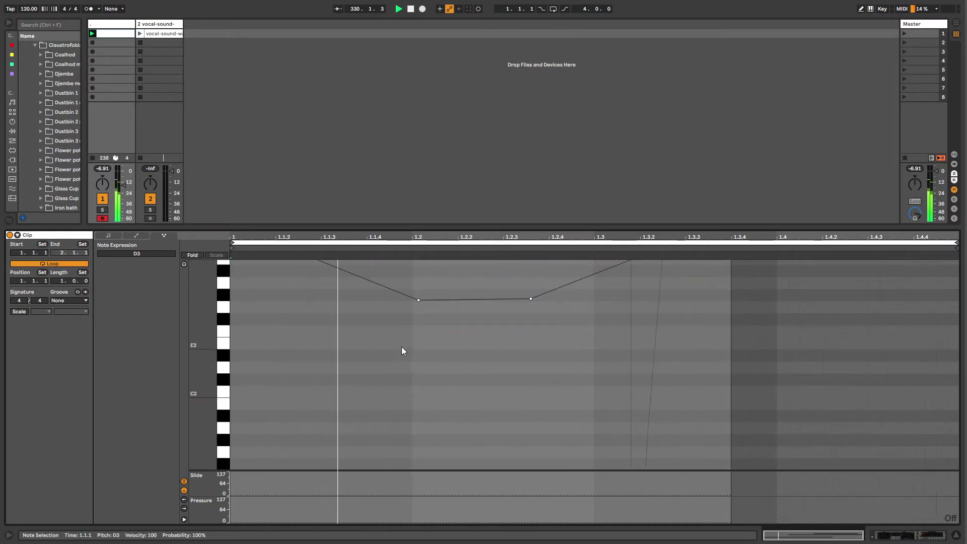
{"action": "scroll", "coordinate": [402, 347], "scroll_direction": "up", "scroll_amount": 3}
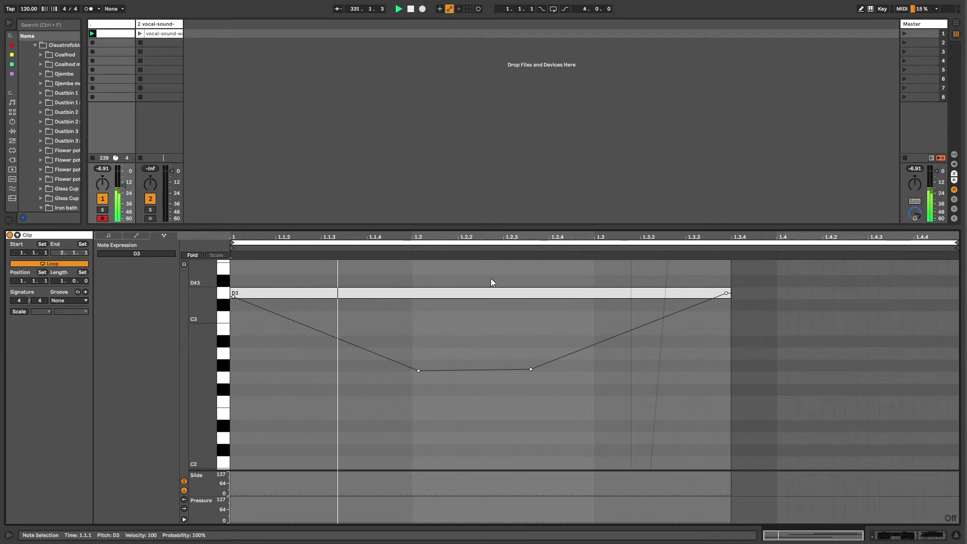
{"action": "left_click", "coordinate": [522, 295]}
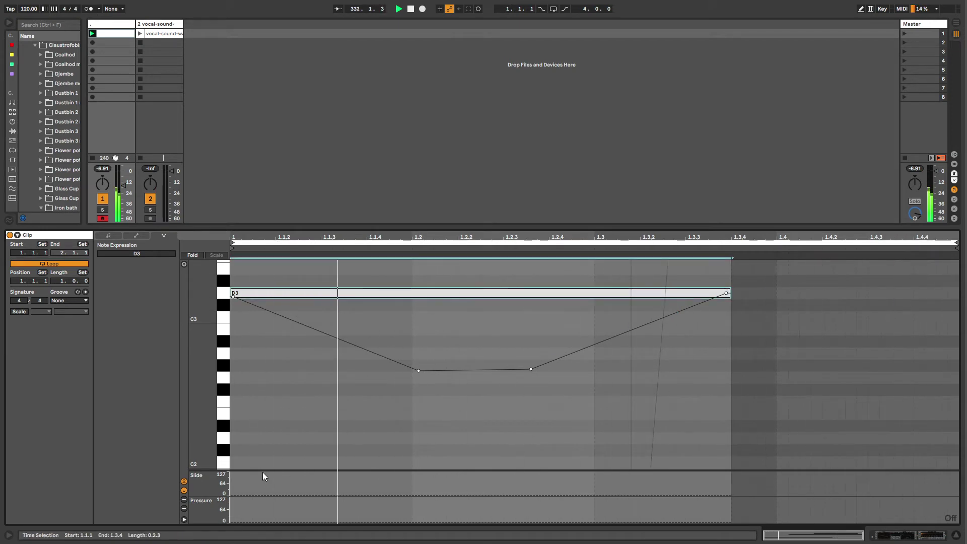
- Examine the first track's Wavetable and Hybrid Reverb devices, then return to the MIDI clip's note expression
{"action": "left_click", "coordinate": [119, 25]}
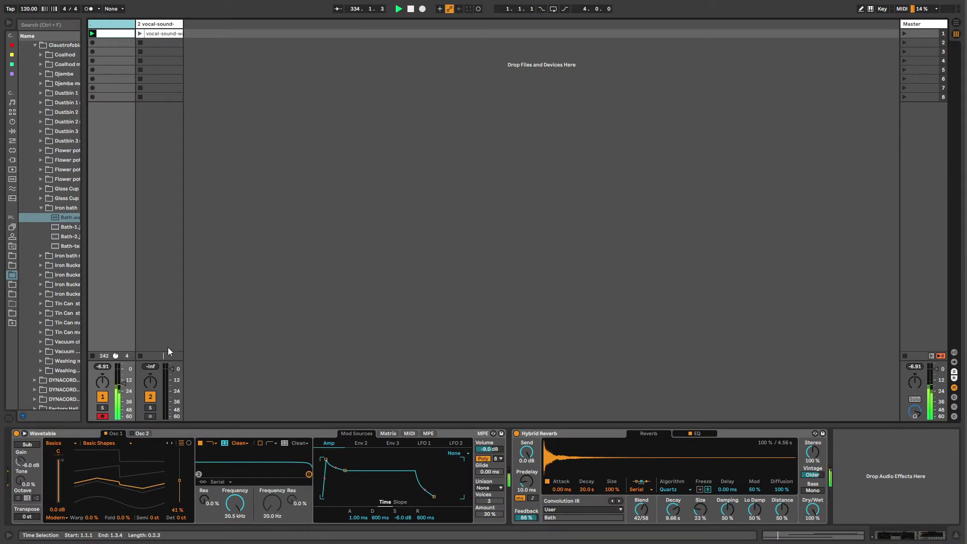
{"action": "left_click", "coordinate": [181, 434]}
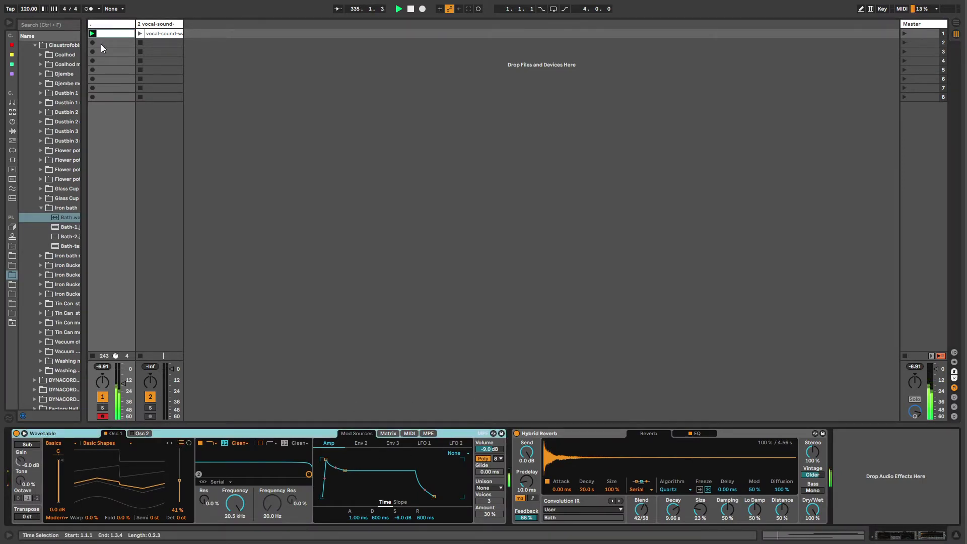
{"action": "left_click", "coordinate": [110, 34]}
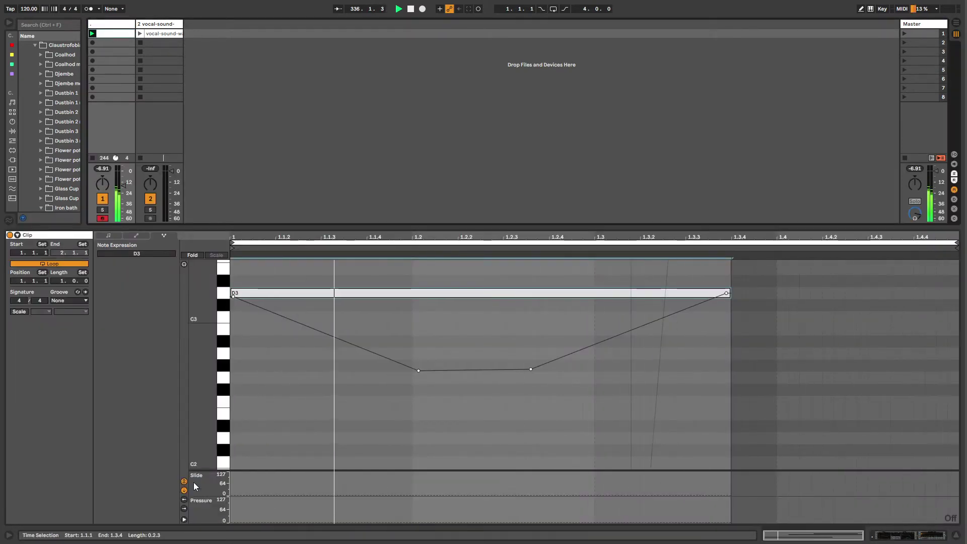
- Enlarge the Slide and Pressure lanes and draw D3's pressure falling from 89 and its slide peaking near 127 just after beat 1.2
{"action": "left_click_drag", "start_coordinate": [253, 470], "coordinate": [253, 421]}
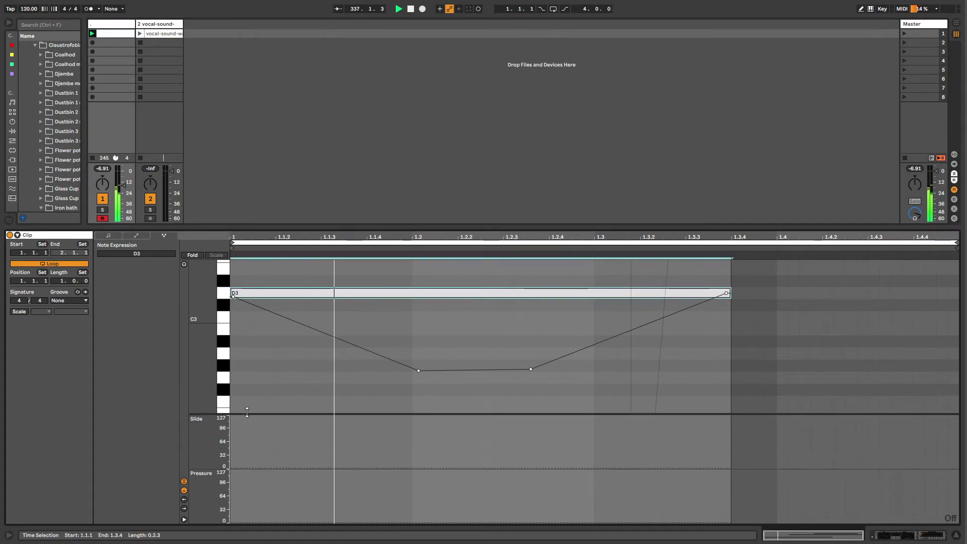
{"action": "left_click_drag", "start_coordinate": [252, 522], "coordinate": [314, 489]}
{"action": "left_click_drag", "start_coordinate": [387, 489], "coordinate": [391, 515]}
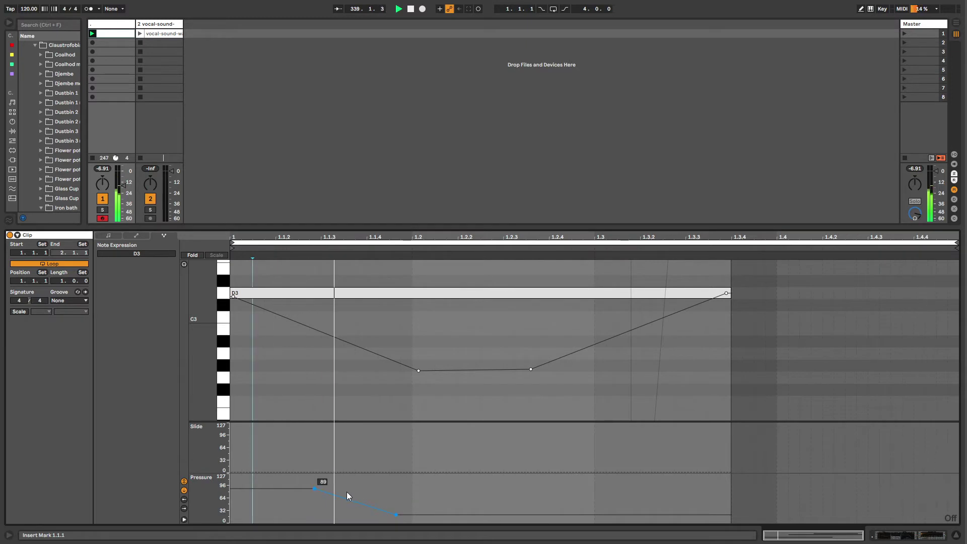
{"action": "left_click", "coordinate": [340, 470]}
{"action": "left_click_drag", "start_coordinate": [346, 470], "coordinate": [649, 462]}
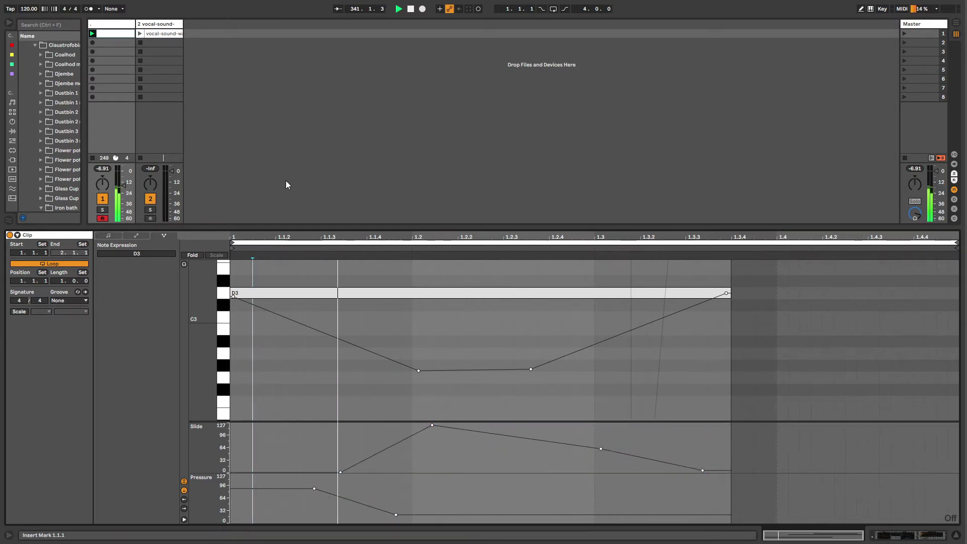
- Set Hybrid Reverb's Dry/Wet to 0% and raise the start of the D3 note's Slide curve to about 127
{"action": "key", "text": "shift+Tab"}
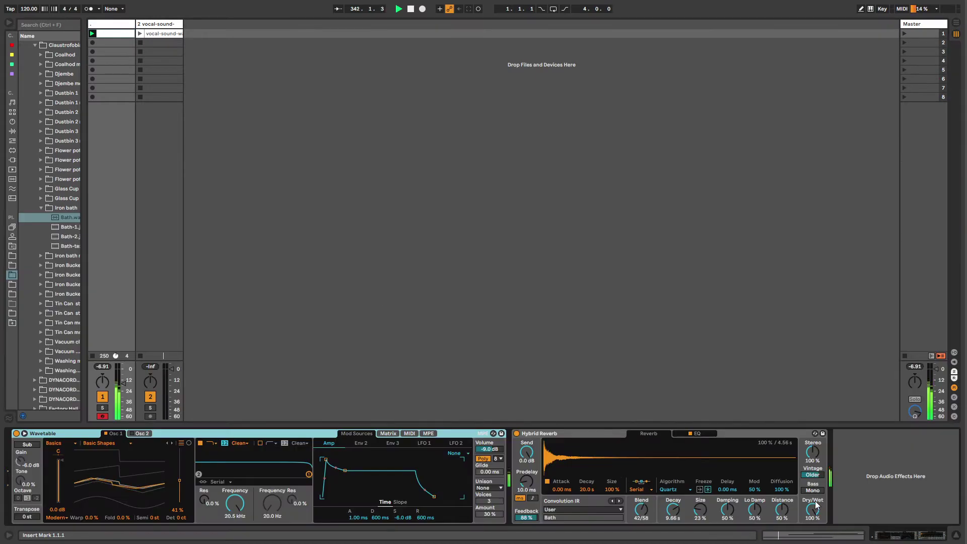
{"action": "left_click_drag", "start_coordinate": [813, 510], "coordinate": [813, 539]}
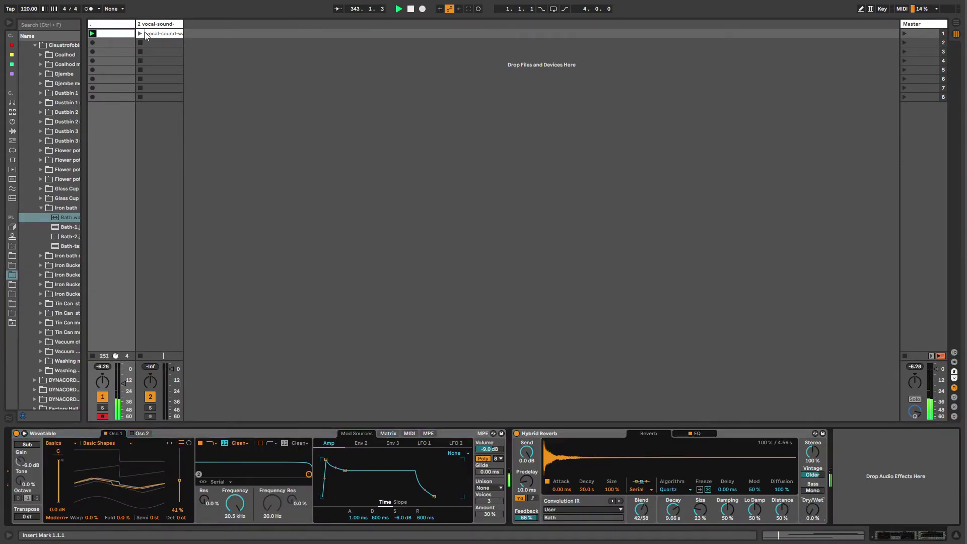
{"action": "double_click", "coordinate": [108, 32]}
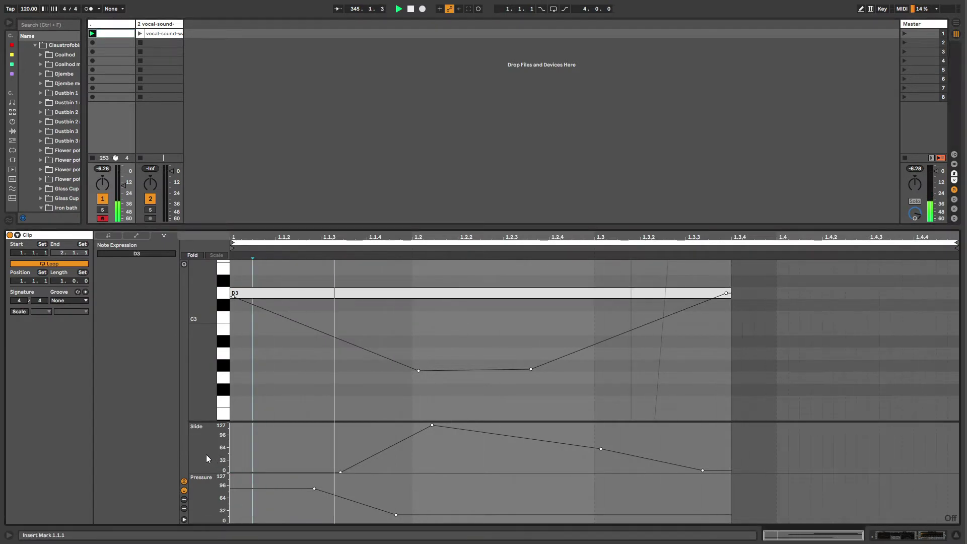
{"action": "left_click_drag", "start_coordinate": [247, 471], "coordinate": [249, 423]}
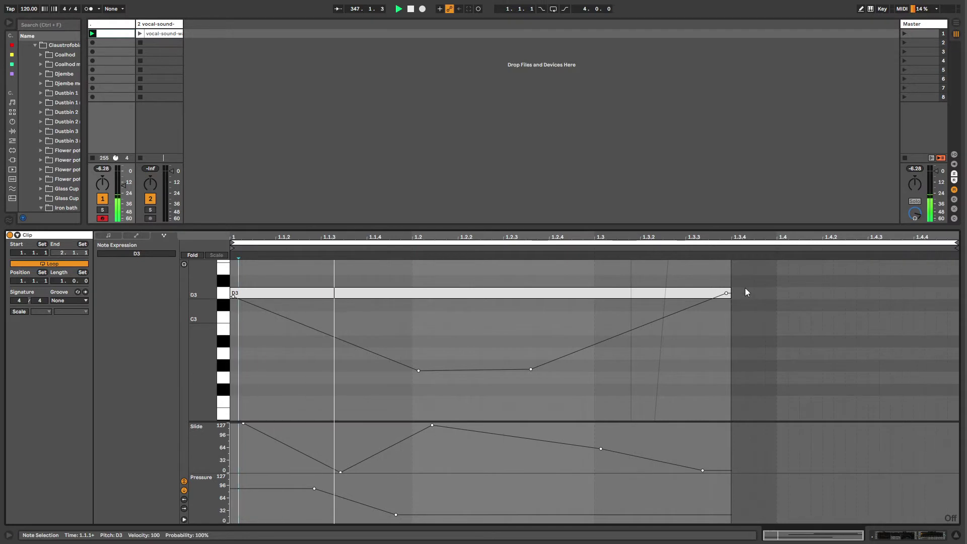
- Create a MIDI clip in the first track's second slot with an F3 note spanning nearly the whole bar, and launch it
{"action": "left_click", "coordinate": [108, 43]}
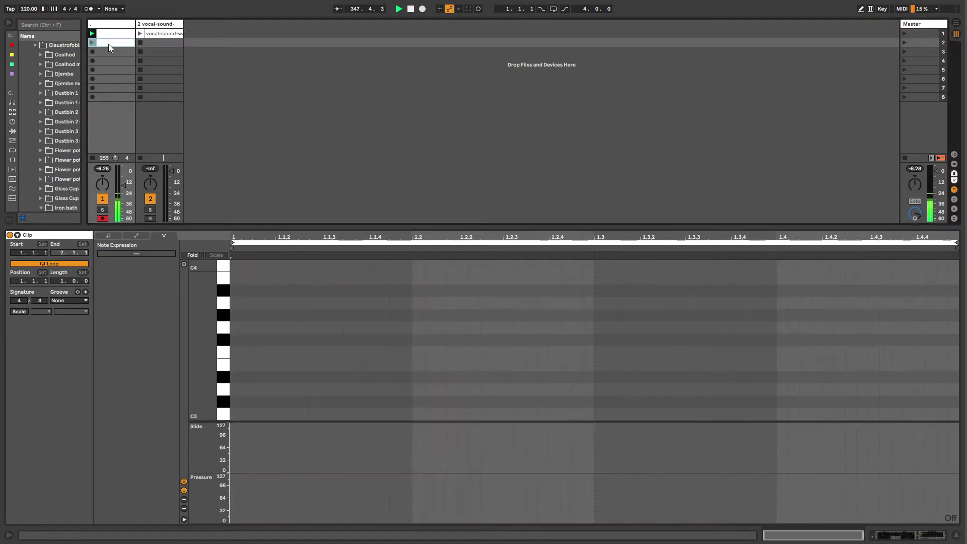
{"action": "double_click", "coordinate": [243, 352]}
{"action": "left_click_drag", "start_coordinate": [253, 352], "coordinate": [730, 351]}
{"action": "left_click_drag", "start_coordinate": [759, 294], "coordinate": [934, 294]}
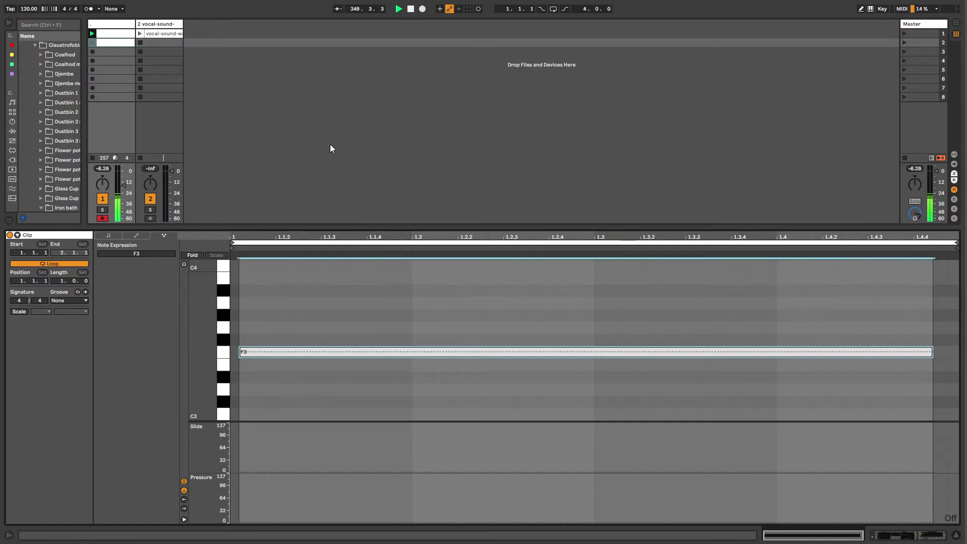
{"action": "left_click", "coordinate": [92, 43]}
- Draw a zigzag Slide curve on the F3 note, falling from 127 to 0, peaking several times and ending at 127
{"action": "left_click_drag", "start_coordinate": [246, 473], "coordinate": [302, 472]}
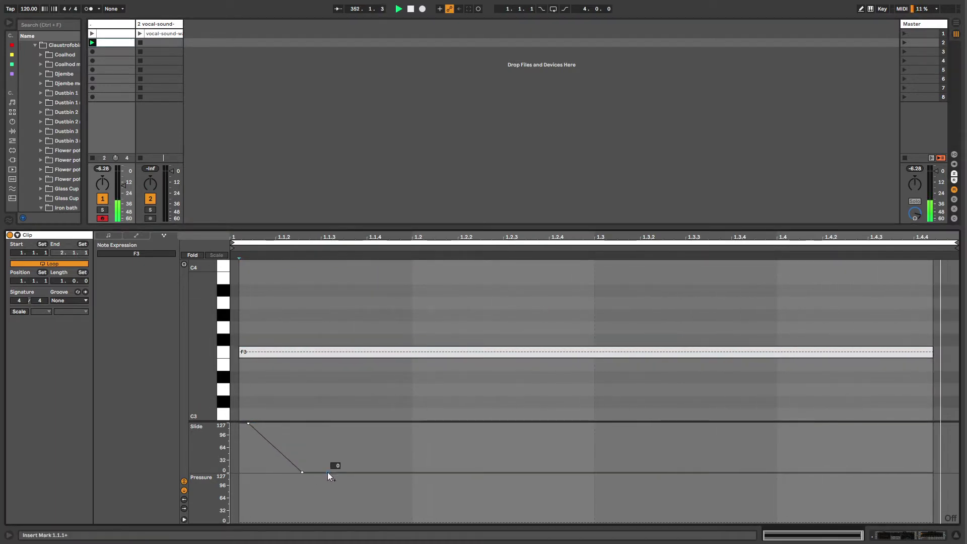
{"action": "left_click_drag", "start_coordinate": [405, 473], "coordinate": [865, 472]}
{"action": "left_click_drag", "start_coordinate": [931, 472], "coordinate": [931, 424]}
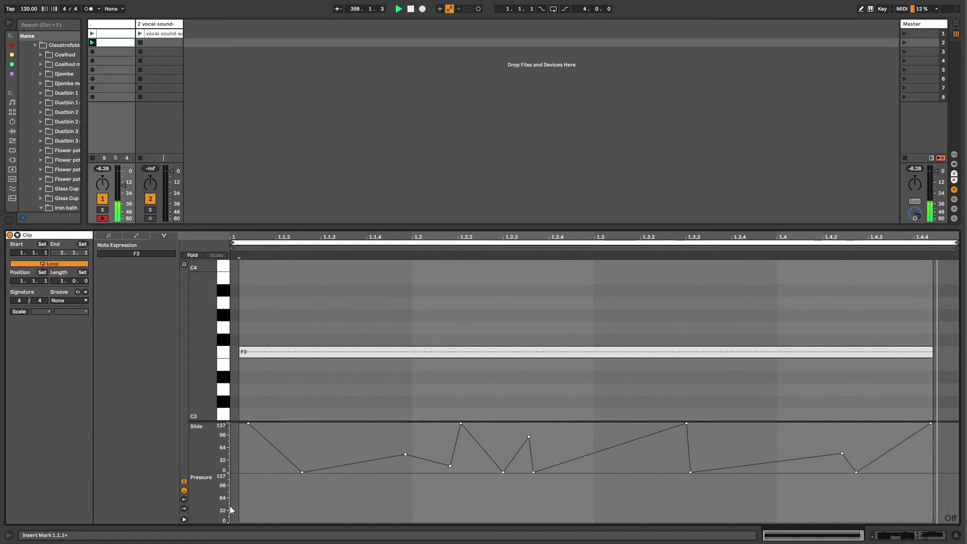
- Draw a Pressure curve with stepped peaks up to 127 on the F3 note and add freehand steps to its Slide curve
{"action": "left_click_drag", "start_coordinate": [250, 522], "coordinate": [357, 475]}
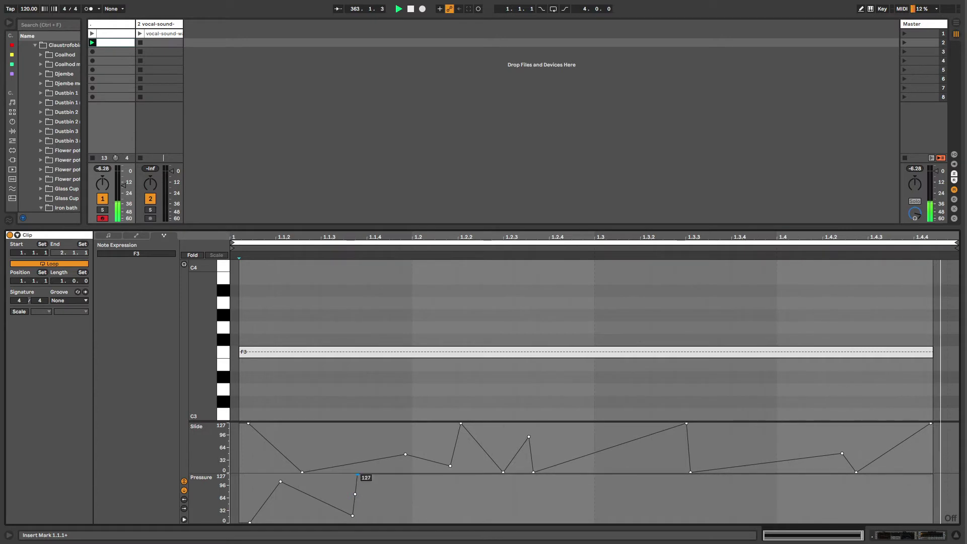
{"action": "left_click_drag", "start_coordinate": [445, 515], "coordinate": [545, 521]}
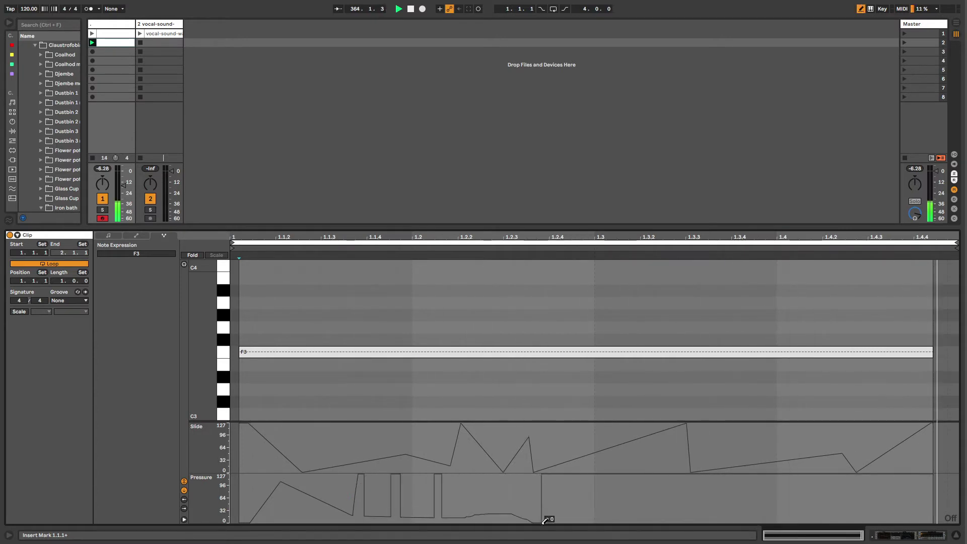
{"action": "left_click_drag", "start_coordinate": [629, 501], "coordinate": [792, 501]}
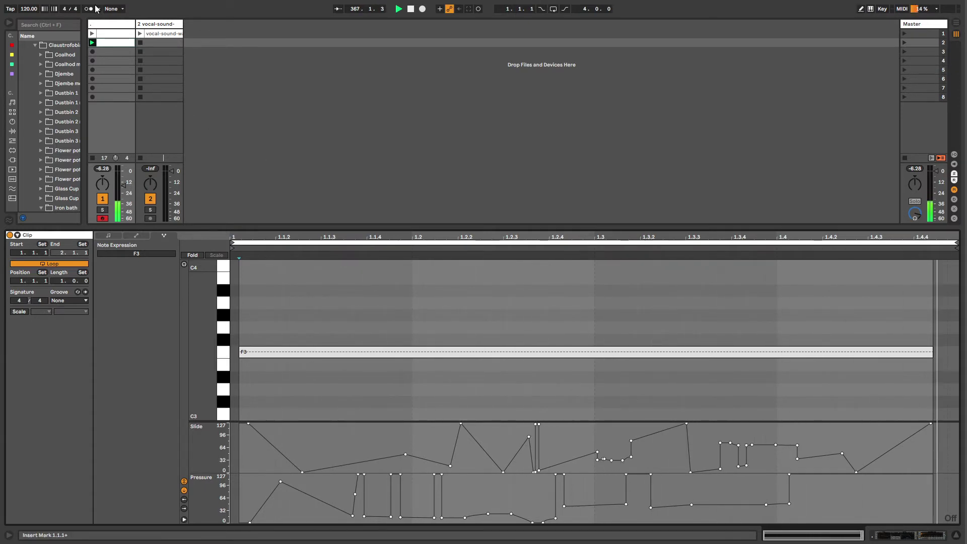
- Show the first track's devices and try lowering Wavetable's Osc 1 gain to -inf dB
{"action": "left_click", "coordinate": [94, 26]}
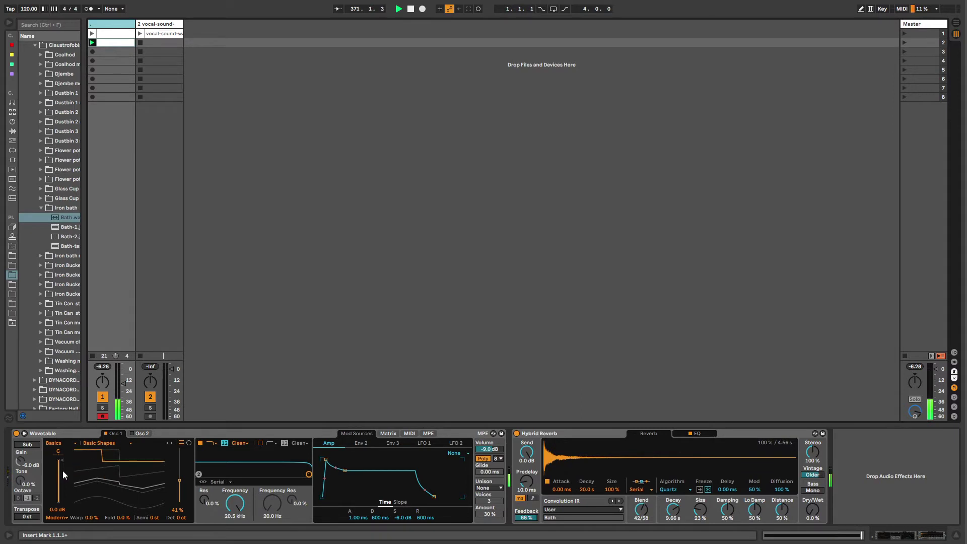
{"action": "left_click_drag", "start_coordinate": [63, 462], "coordinate": [63, 502]}
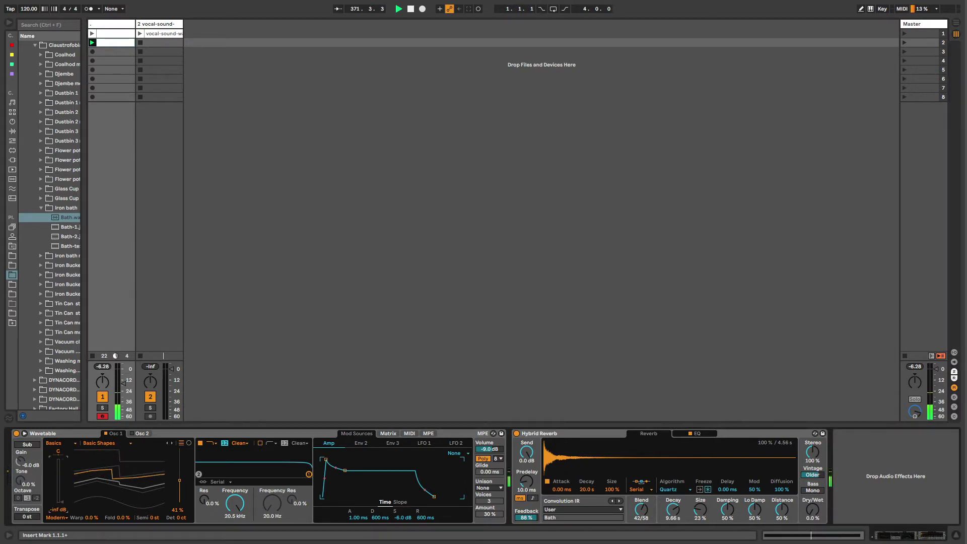
- Try the Harmonic Series and Sub 1 wavetables on Wavetable's Osc 1 and settle on Saw Dual 1
{"action": "left_click", "coordinate": [108, 445]}
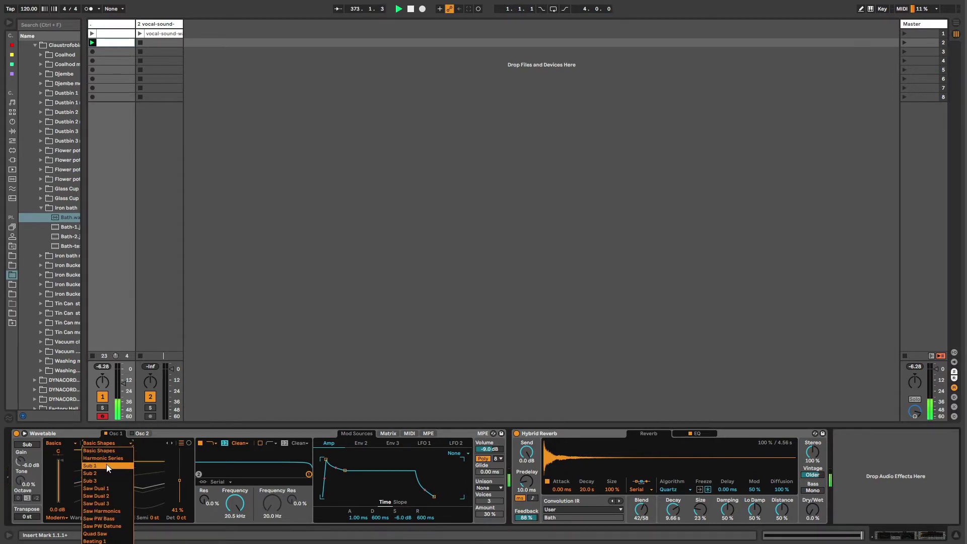
{"action": "left_click", "coordinate": [105, 459]}
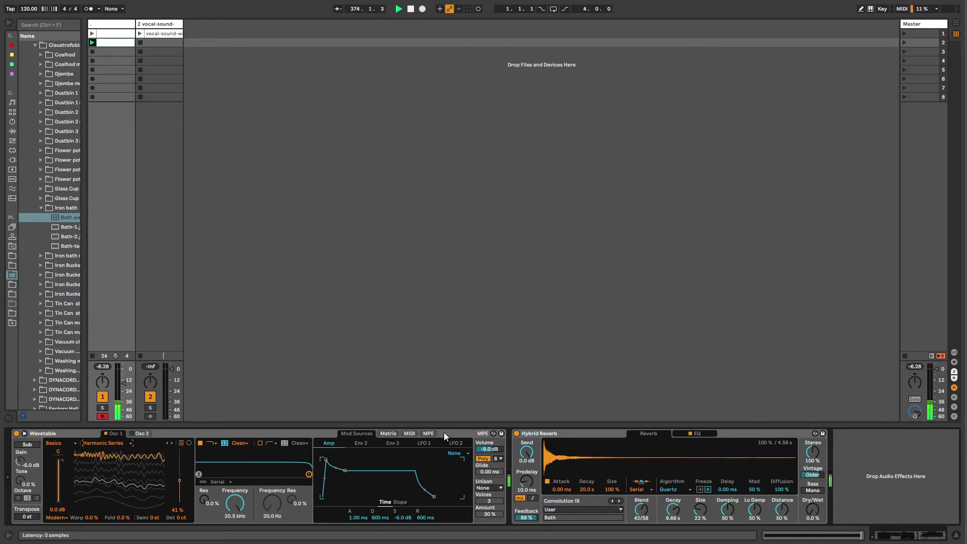
{"action": "left_click", "coordinate": [113, 444]}
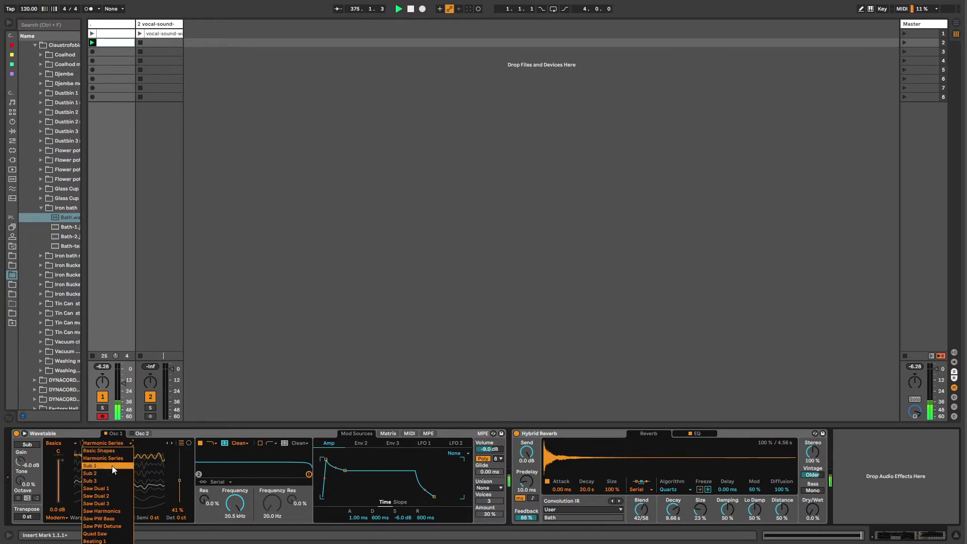
{"action": "left_click", "coordinate": [110, 467]}
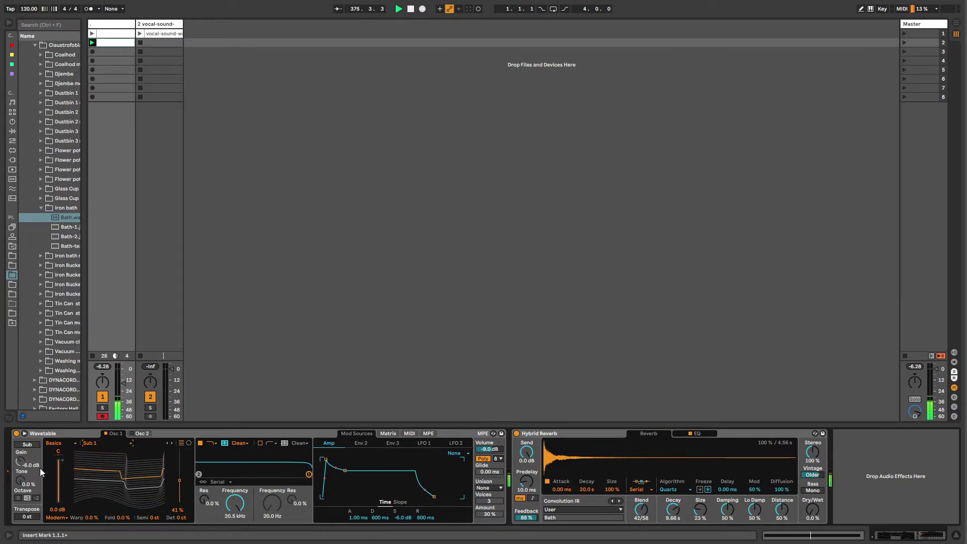
{"action": "left_click", "coordinate": [113, 445]}
{"action": "left_click", "coordinate": [105, 466]}
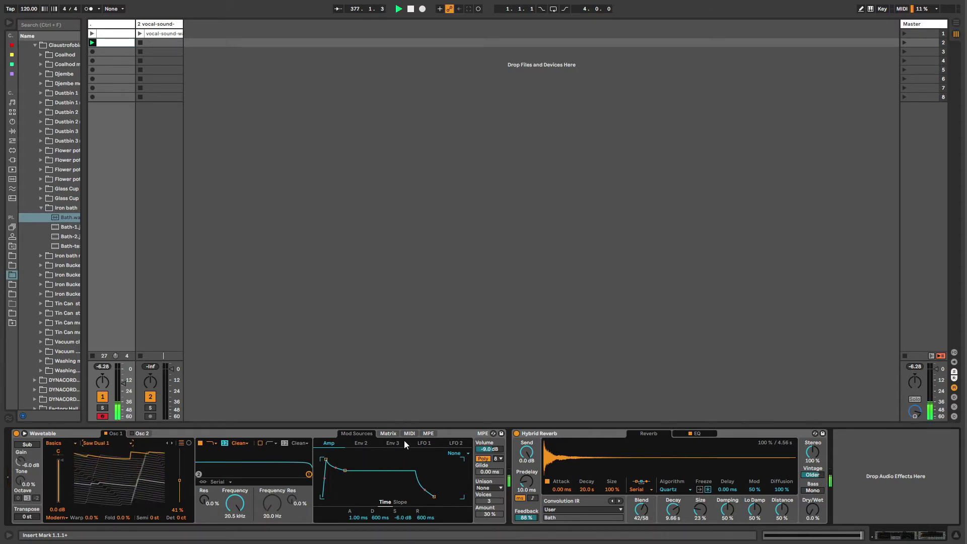
- Switch Wavetable's Osc 1 to the Sub 1 wavetable and add more stepped points early in the F3 note's Slide curve
{"action": "left_click", "coordinate": [101, 443]}
{"action": "left_click", "coordinate": [98, 465]}
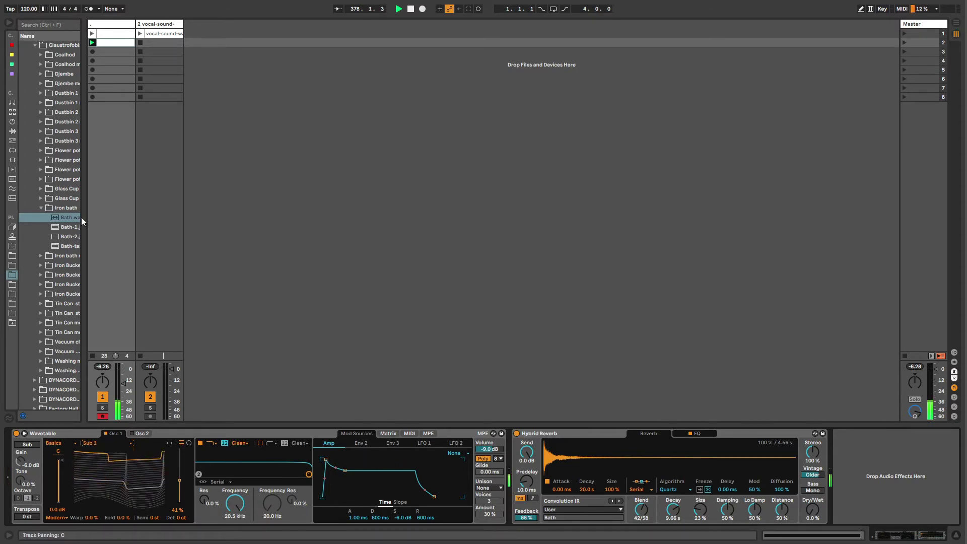
{"action": "left_click", "coordinate": [104, 45]}
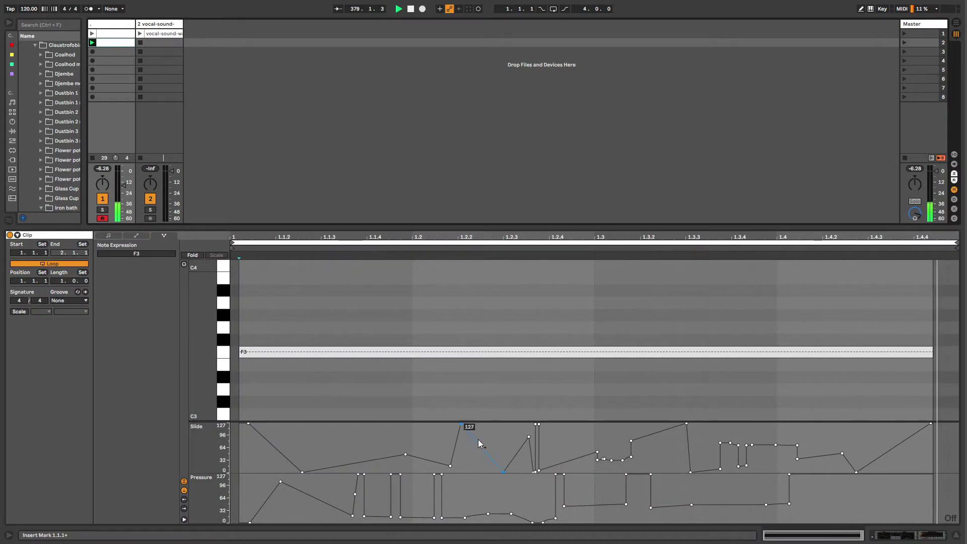
{"action": "left_click_drag", "start_coordinate": [267, 437], "coordinate": [302, 430]}
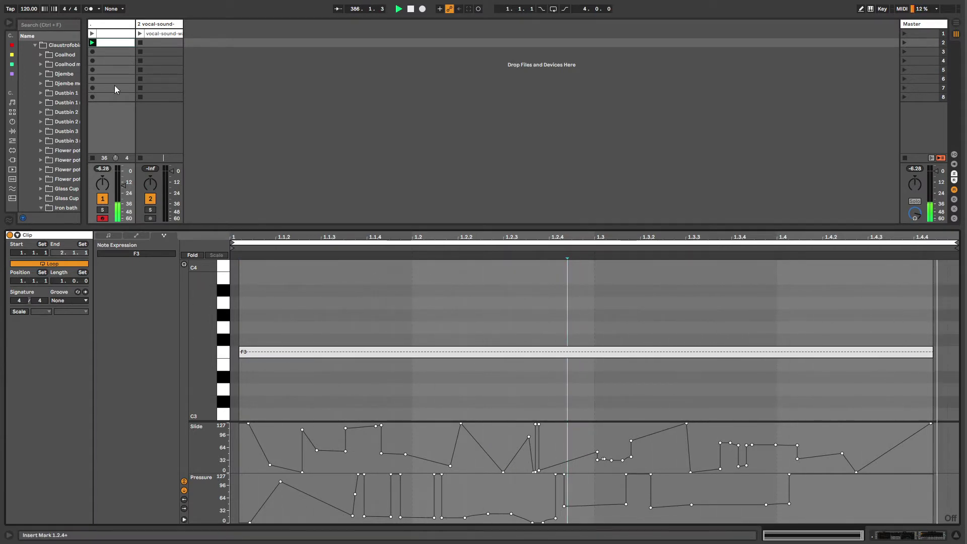
- Launch the first track's first clip and enlarge its editor to show the D3, G3 and A3 notes
{"action": "left_click", "coordinate": [92, 33]}
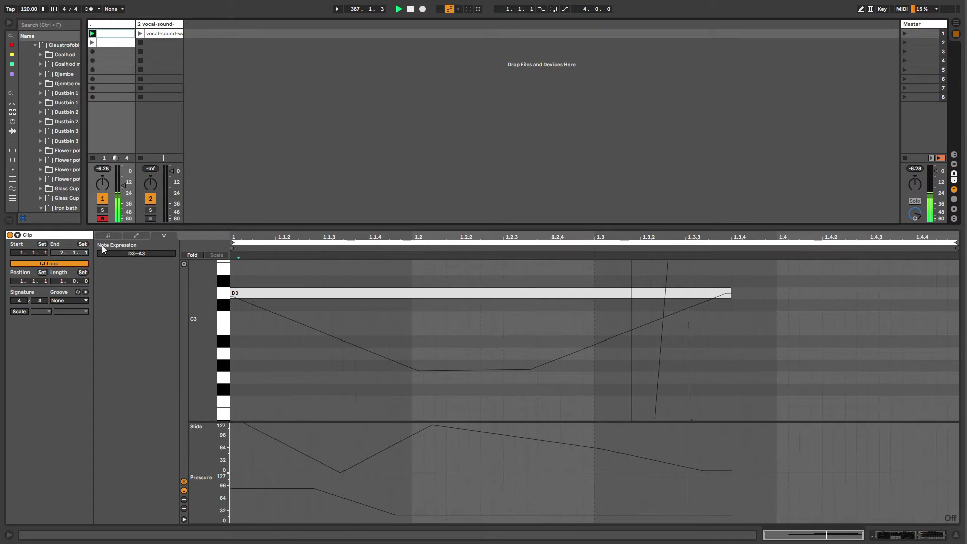
{"action": "scroll", "coordinate": [248, 340], "scroll_direction": "up", "scroll_amount": 3}
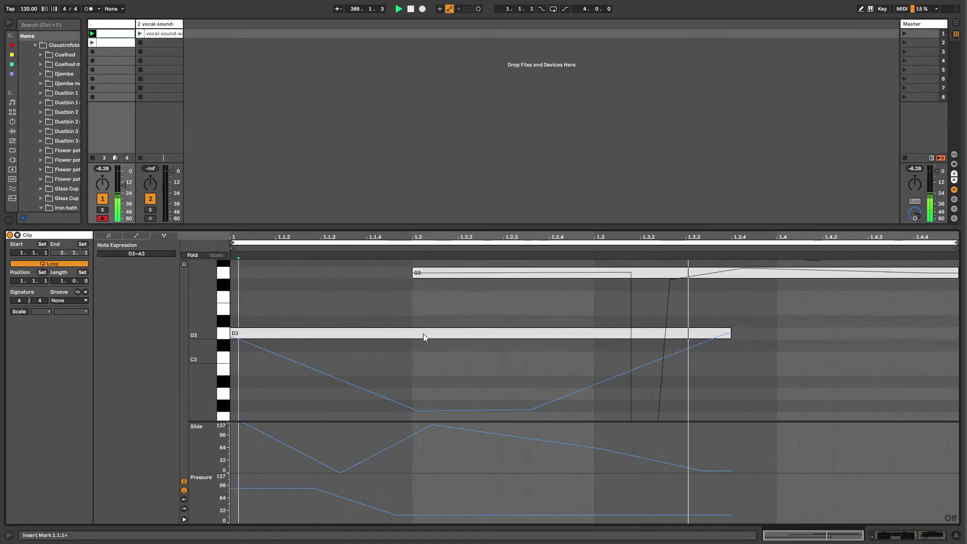
{"action": "left_click_drag", "start_coordinate": [389, 226], "coordinate": [389, 152]}
{"action": "scroll", "coordinate": [407, 259], "scroll_direction": "up", "scroll_amount": 3}
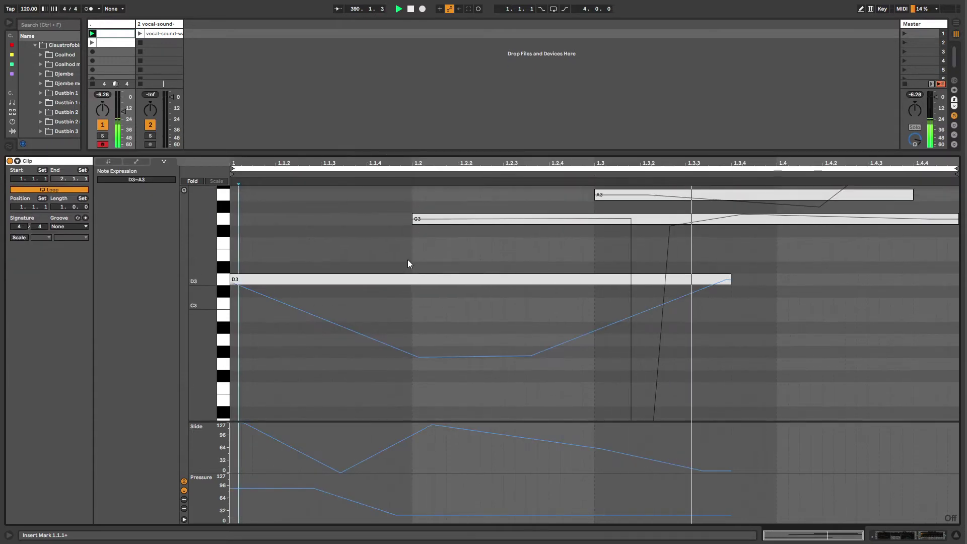
- Show the Velocity and Release Velocity lanes, hide the Slide and Pressure lanes, and enlarge the remaining lanes
{"action": "left_click", "coordinate": [183, 506]}
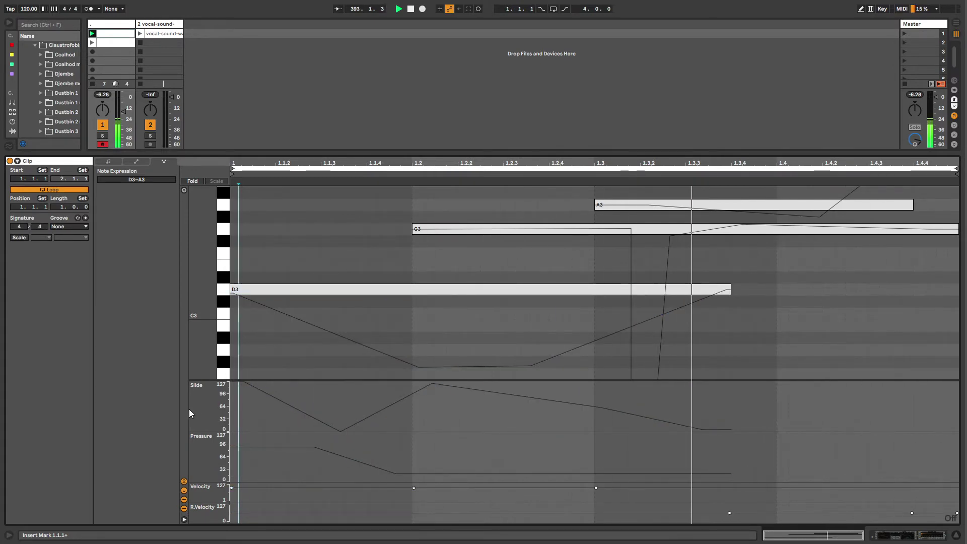
{"action": "left_click", "coordinate": [185, 482]}
{"action": "left_click", "coordinate": [185, 481]}
{"action": "left_click", "coordinate": [185, 482]}
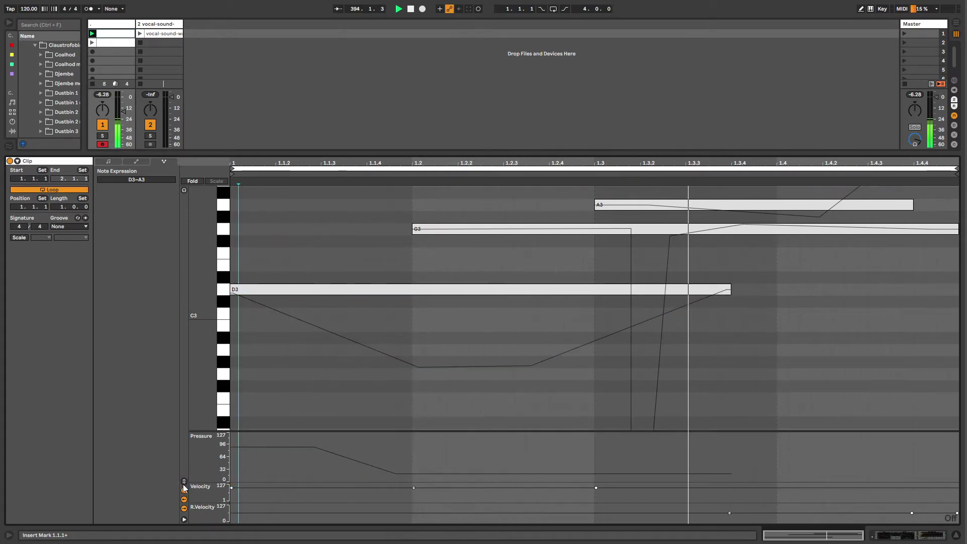
{"action": "left_click", "coordinate": [185, 490]}
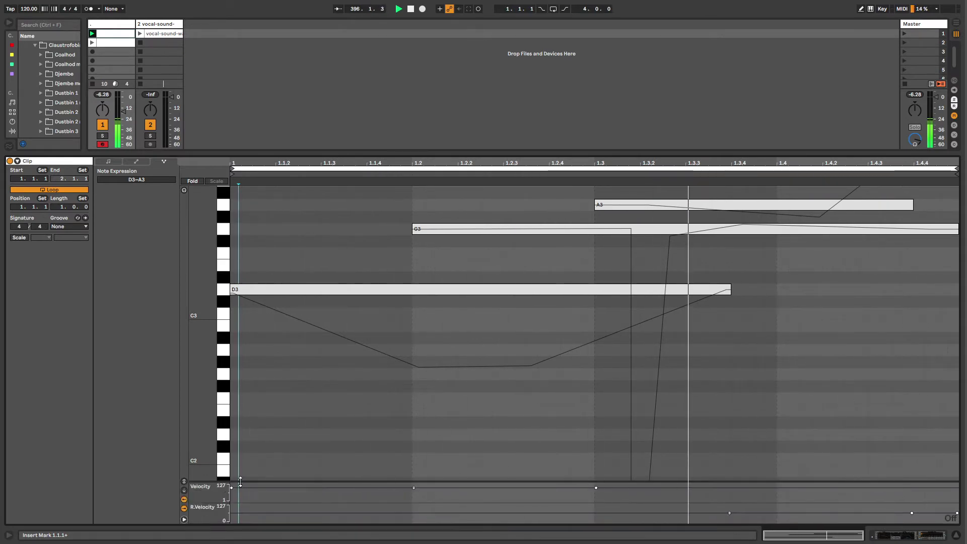
{"action": "mouse_move", "coordinate": [242, 482]}
{"action": "left_mouse_down"}
{"action": "mouse_move", "coordinate": [243, 390]}
{"action": "mouse_move", "coordinate": [233, 438]}
{"action": "mouse_move", "coordinate": [232, 418]}
{"action": "left_mouse_up"}
- Set the D3 note's velocity to 40 with a velocity range reaching up to 101
{"action": "key", "text": "b"}
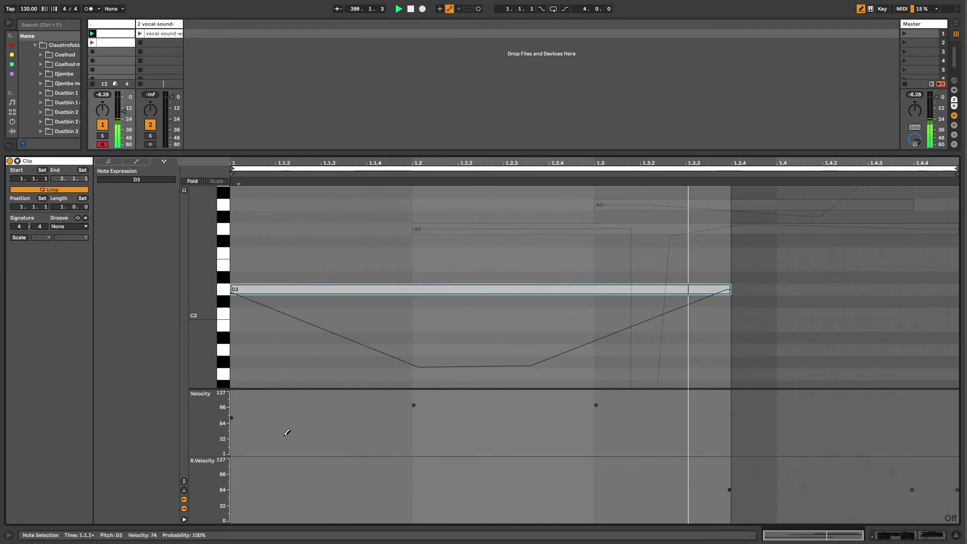
{"action": "key", "text": "b"}
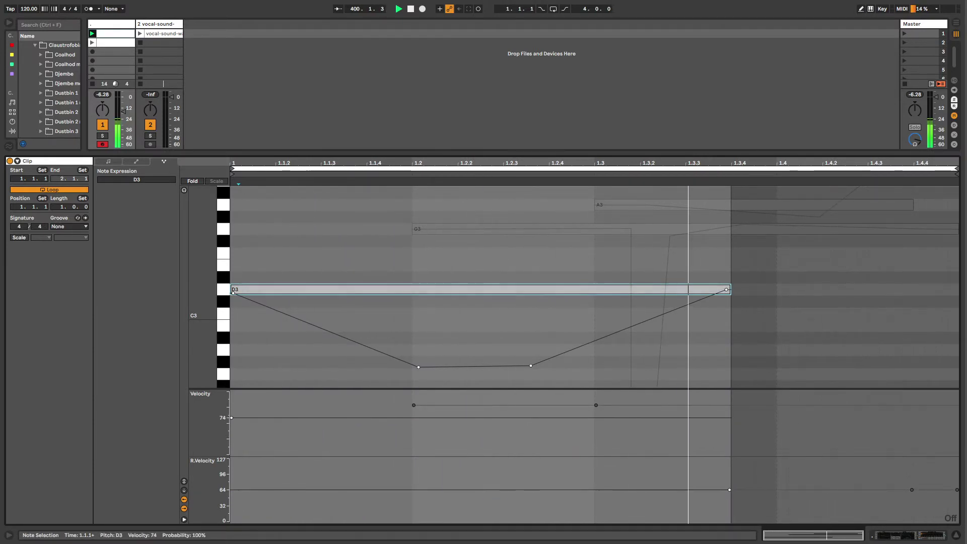
{"action": "left_click_drag", "start_coordinate": [233, 417], "coordinate": [233, 415]}
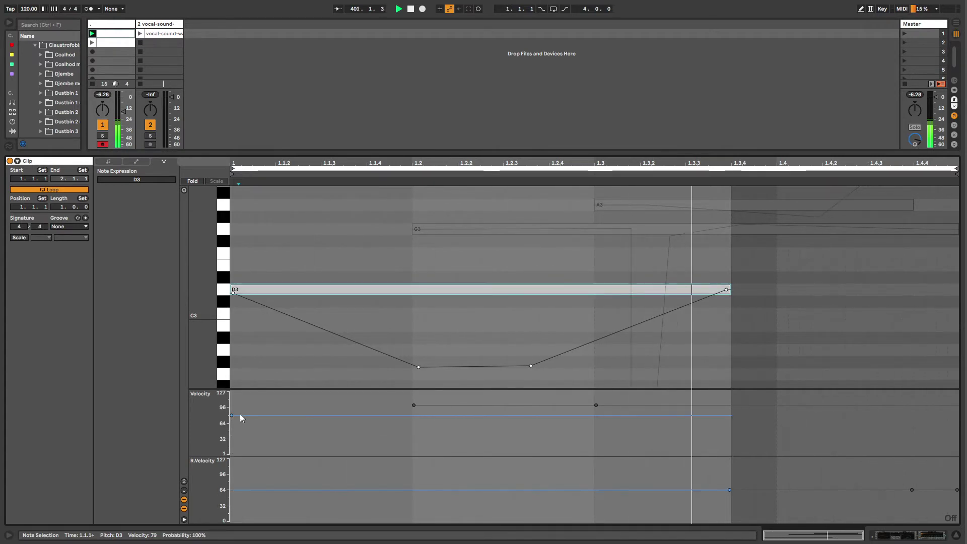
{"action": "mouse_move", "coordinate": [233, 418]}
{"action": "left_mouse_down"}
{"action": "mouse_move", "coordinate": [233, 426]}
{"action": "mouse_move", "coordinate": [232, 397]}
{"action": "mouse_move", "coordinate": [234, 439]}
{"action": "left_mouse_up"}
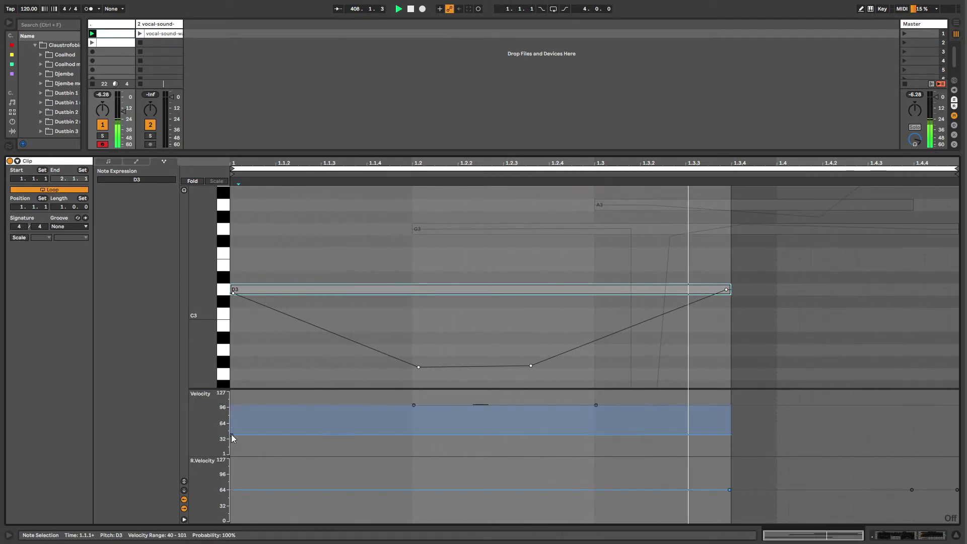
- Lower the D3 note's release velocity to about 31 and raise the G3 note's release velocity to about 90
{"action": "left_click", "coordinate": [234, 489]}
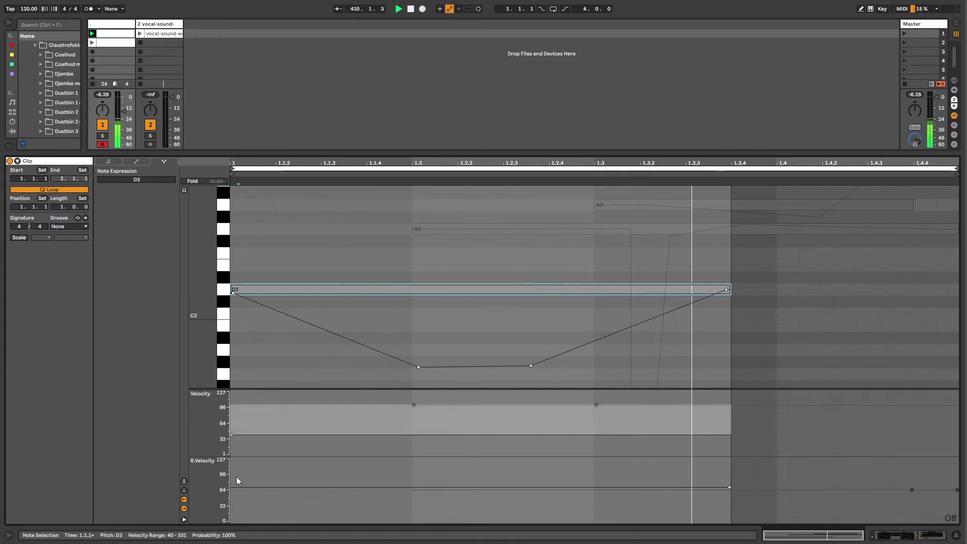
{"action": "left_click", "coordinate": [270, 289]}
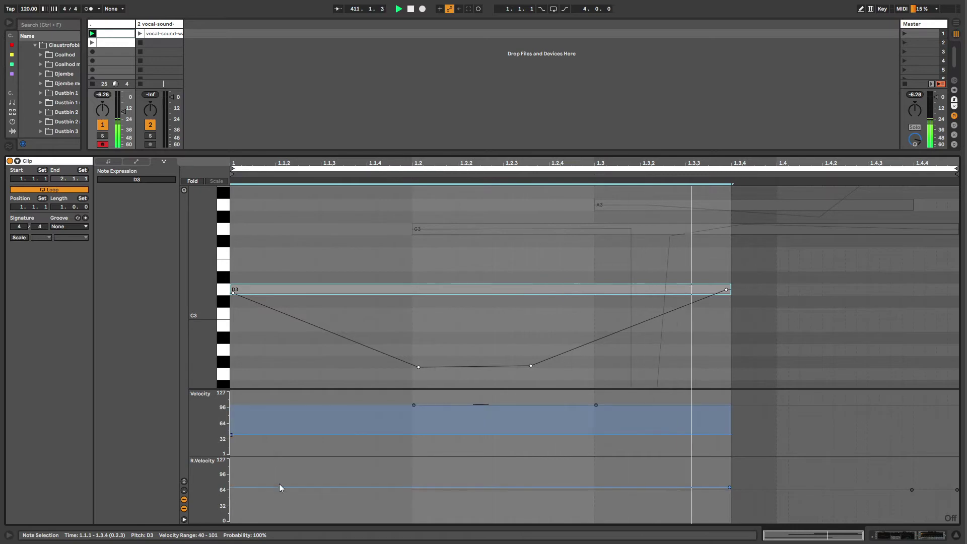
{"action": "left_click_drag", "start_coordinate": [279, 488], "coordinate": [279, 472]}
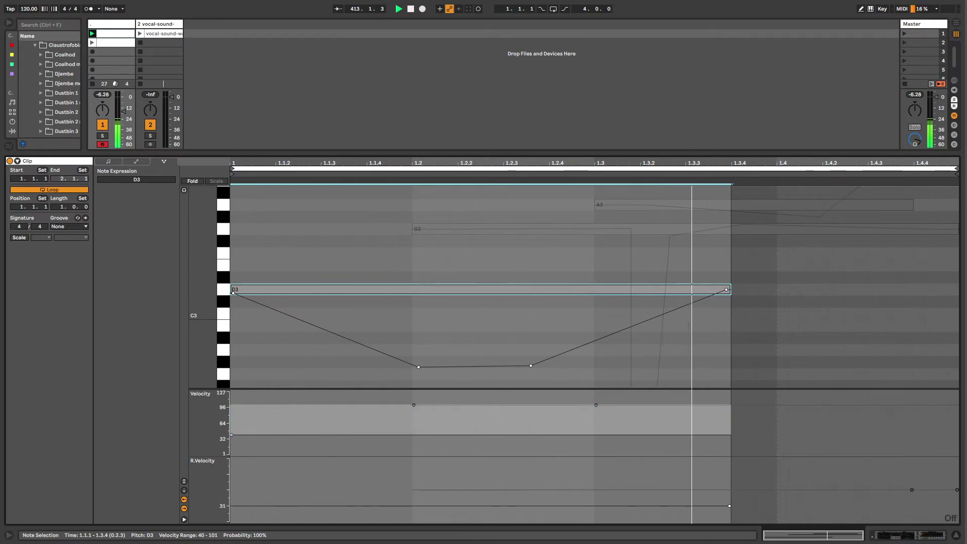
{"action": "left_click", "coordinate": [430, 490]}
{"action": "left_click_drag", "start_coordinate": [430, 490], "coordinate": [430, 478]}
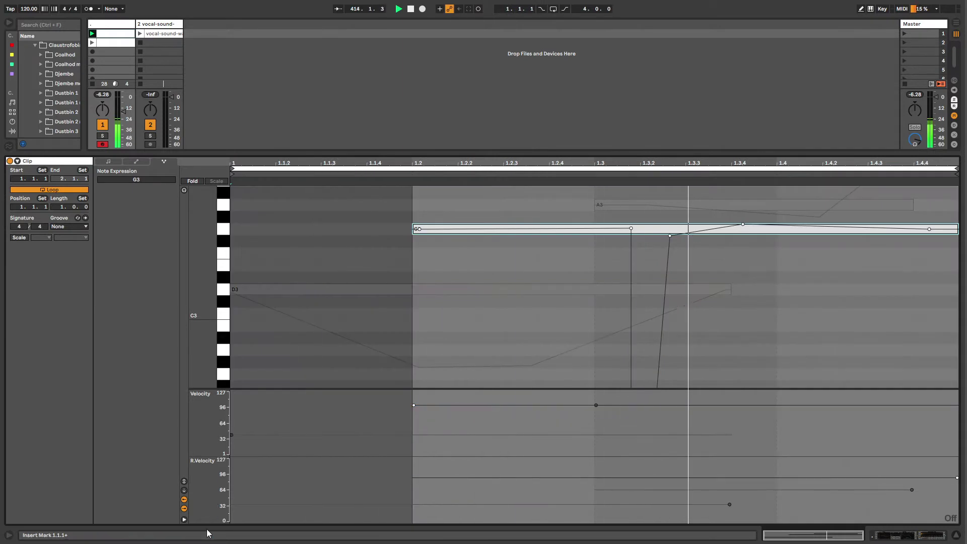
- Return to the standard note editor, show the Chance lane and enlarge the Velocity and Chance lanes
{"action": "left_click", "coordinate": [184, 491]}
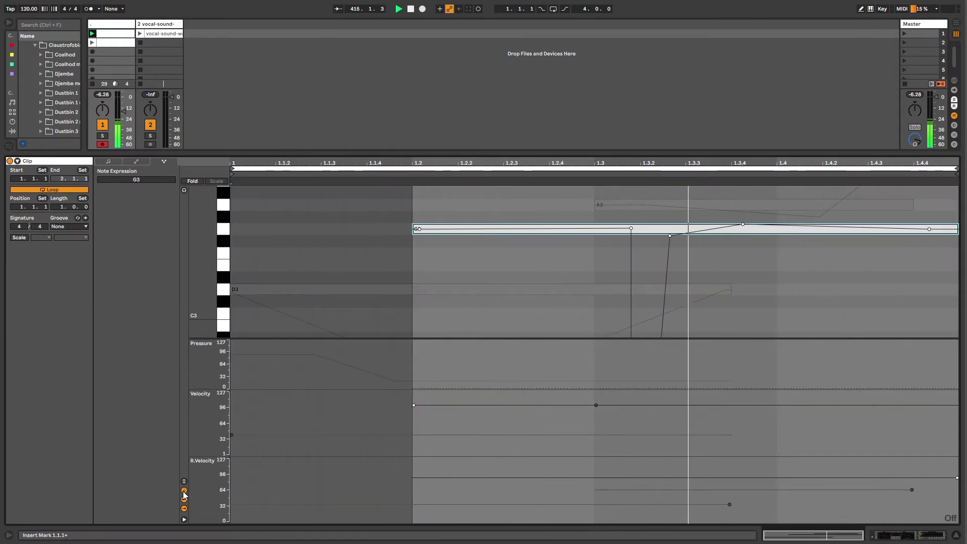
{"action": "left_click", "coordinate": [184, 491]}
{"action": "left_click", "coordinate": [111, 162]}
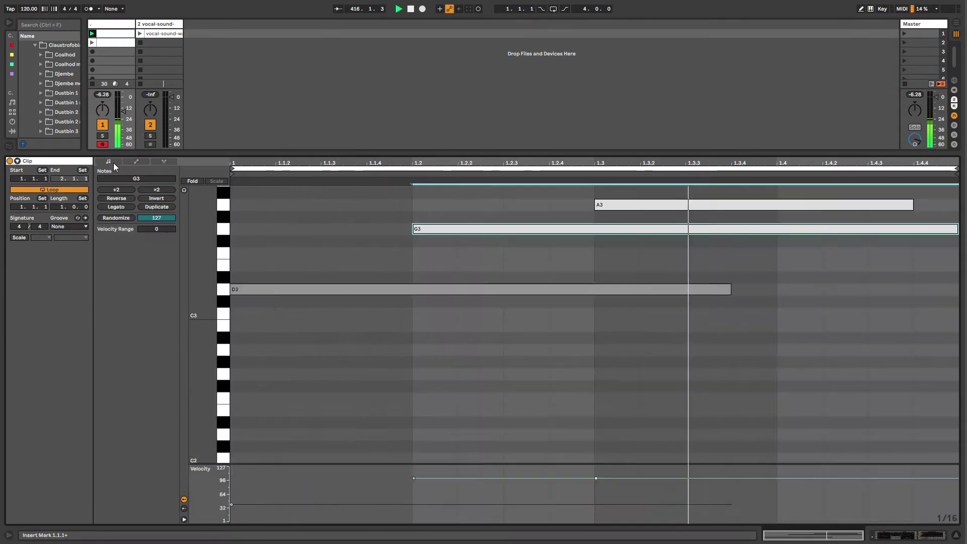
{"action": "left_click", "coordinate": [184, 507]}
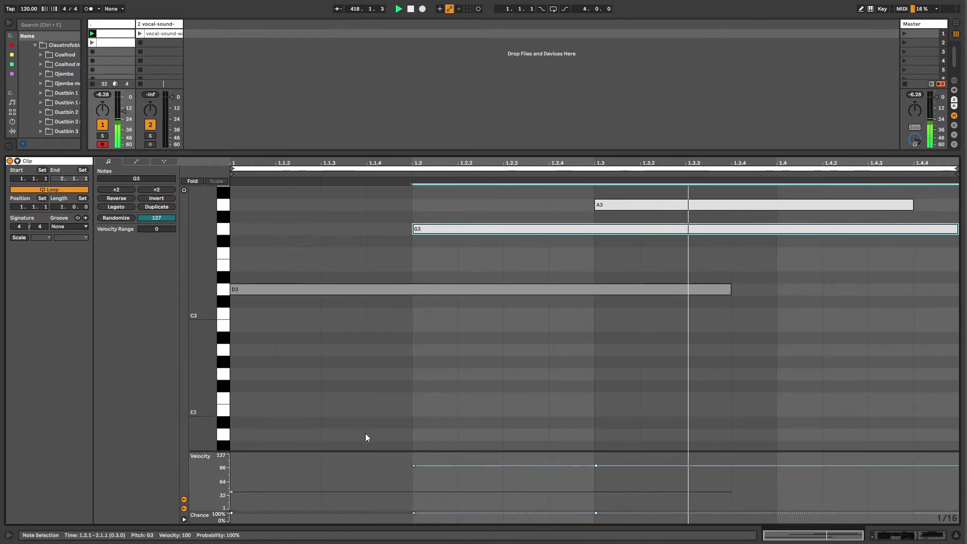
{"action": "left_click_drag", "start_coordinate": [360, 451], "coordinate": [353, 378]}
- Lower the G3 note's velocity to 63
{"action": "left_click", "coordinate": [423, 399]}
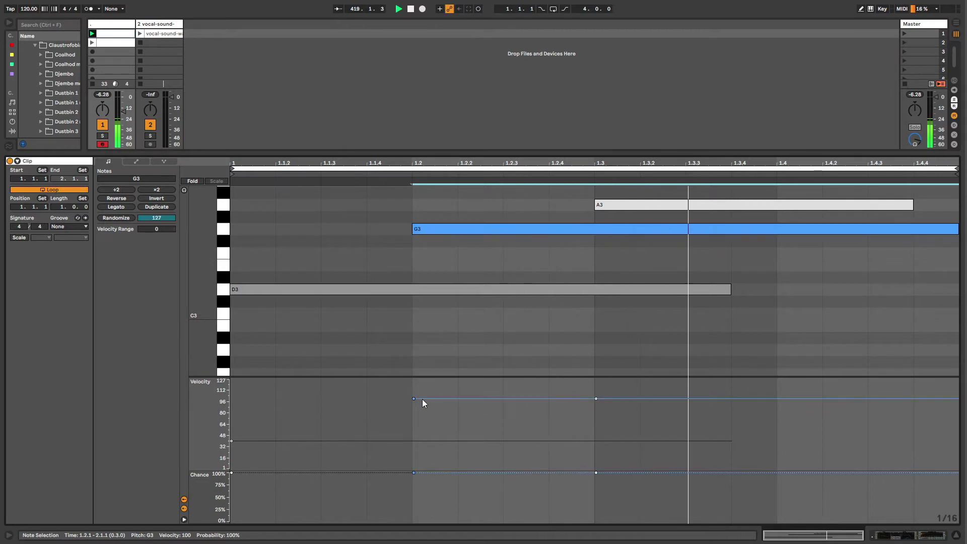
{"action": "left_click", "coordinate": [326, 302]}
{"action": "left_click", "coordinate": [321, 291]}
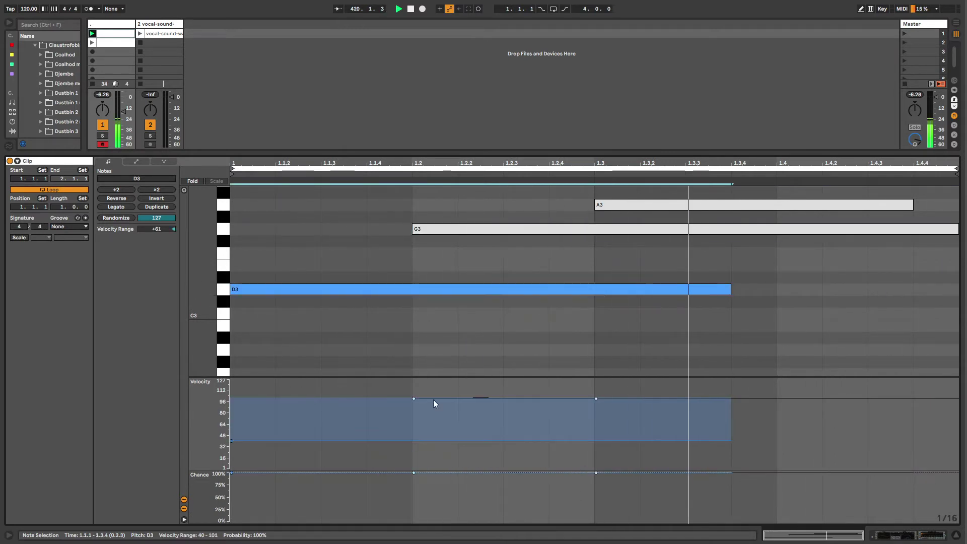
{"action": "left_click_drag", "start_coordinate": [428, 398], "coordinate": [429, 425]}
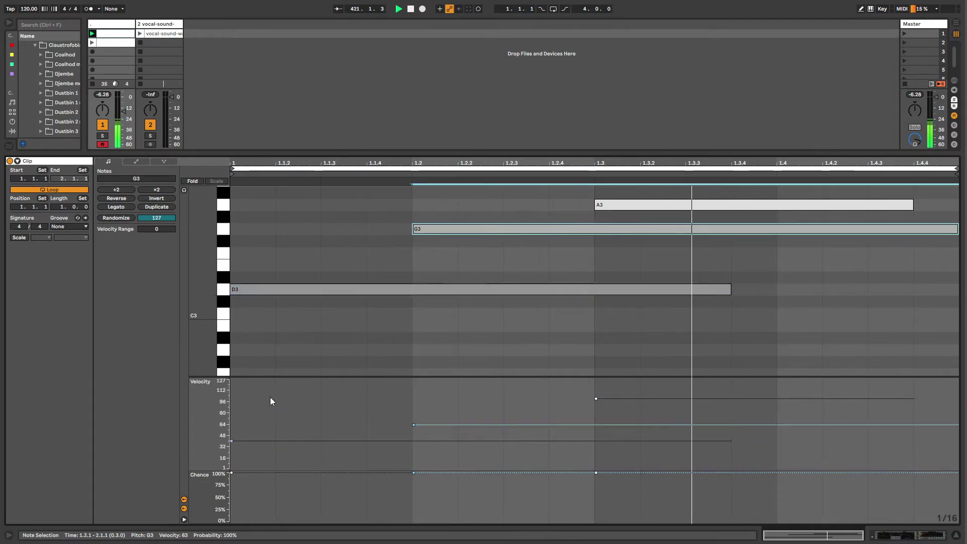
- Examine the clip's envelopes and note expression lanes, toggling Slide and Pressure on and off and hiding the Velocity lane
{"action": "left_click", "coordinate": [162, 161]}
{"action": "left_click", "coordinate": [138, 162]}
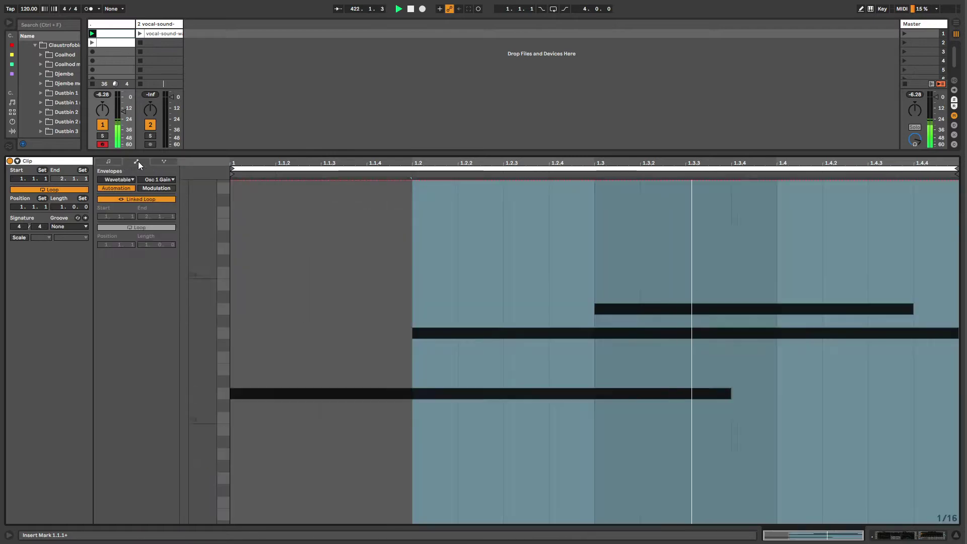
{"action": "left_click", "coordinate": [164, 161]}
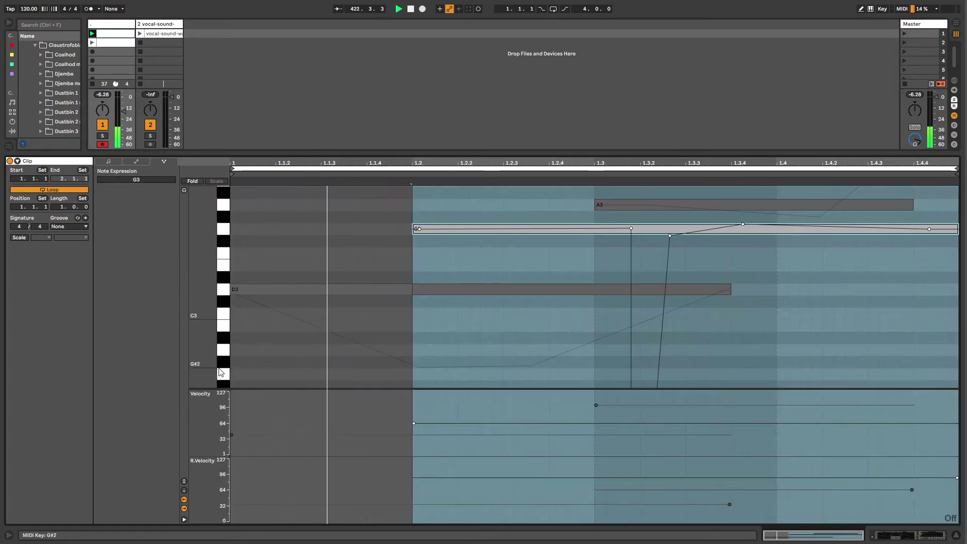
{"action": "left_click", "coordinate": [184, 491]}
{"action": "left_click", "coordinate": [184, 482]}
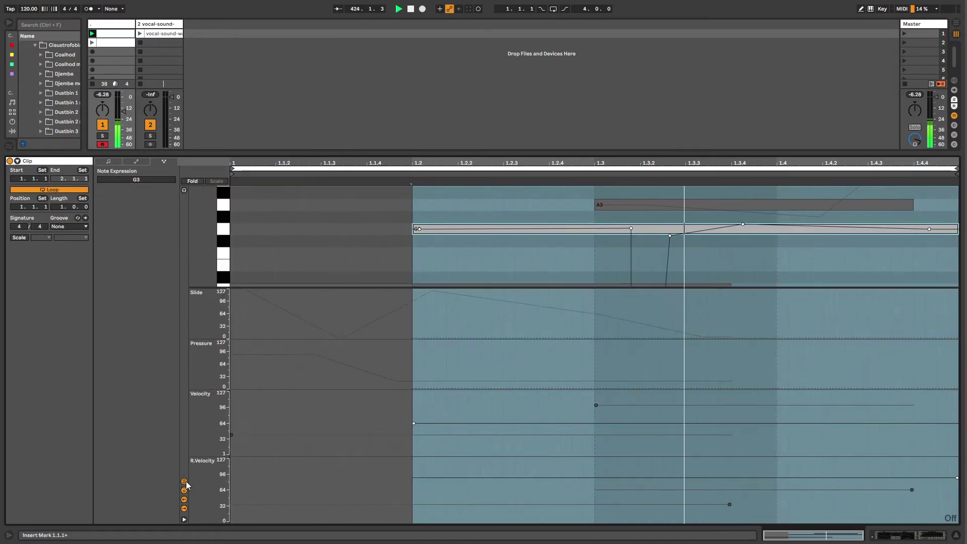
{"action": "left_click", "coordinate": [185, 482]}
{"action": "left_click", "coordinate": [184, 491]}
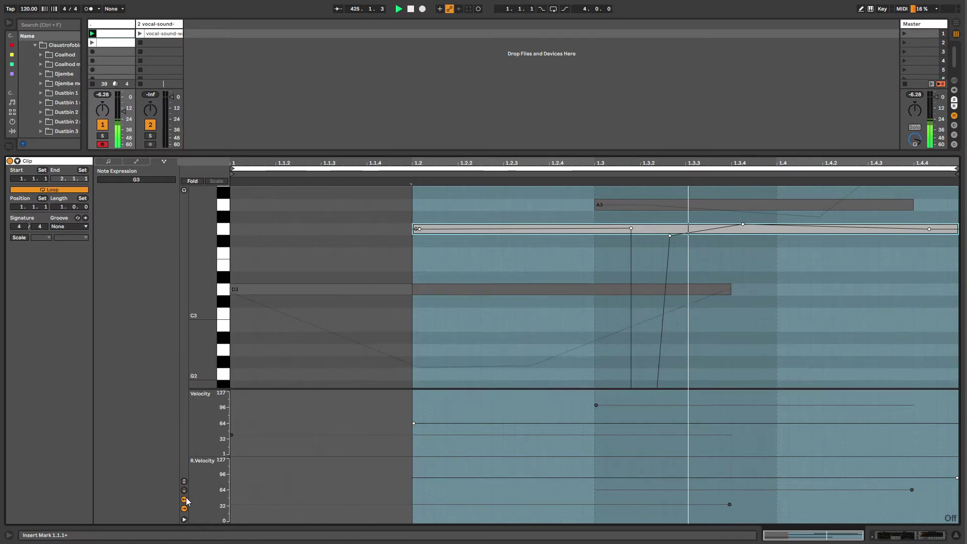
{"action": "left_click", "coordinate": [184, 499]}
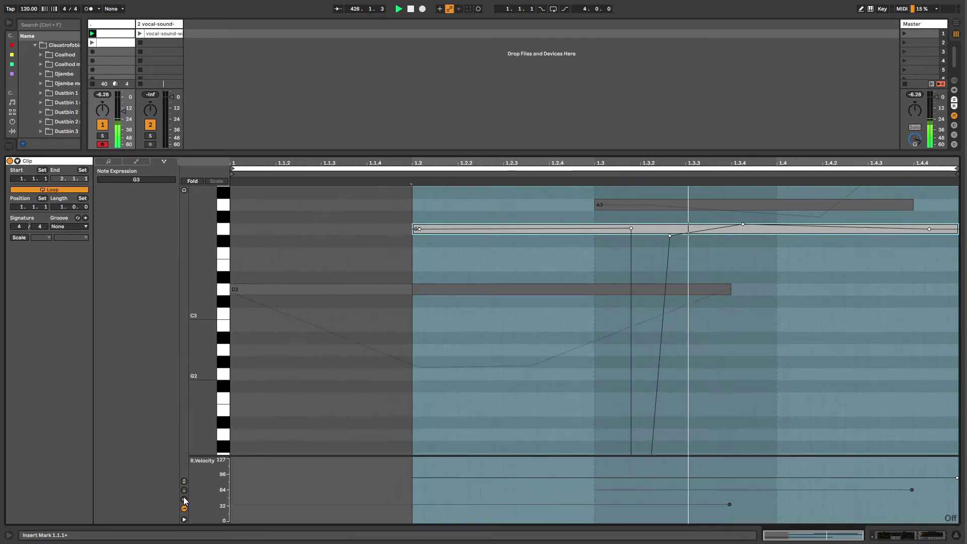
- Set the notes' playback chance to about 60% for D3, about 30% for G3 and 42% for A3
{"action": "left_click", "coordinate": [109, 160]}
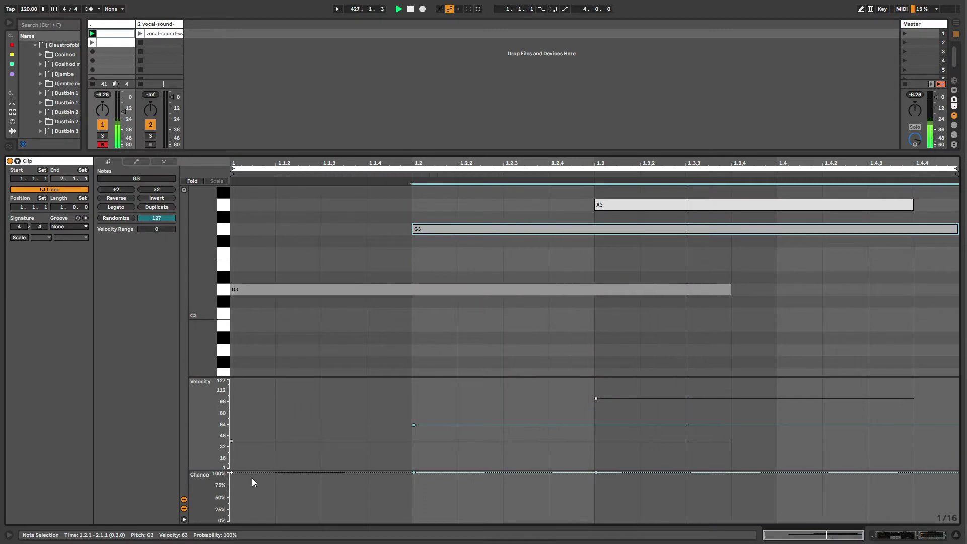
{"action": "left_click_drag", "start_coordinate": [252, 474], "coordinate": [253, 508]}
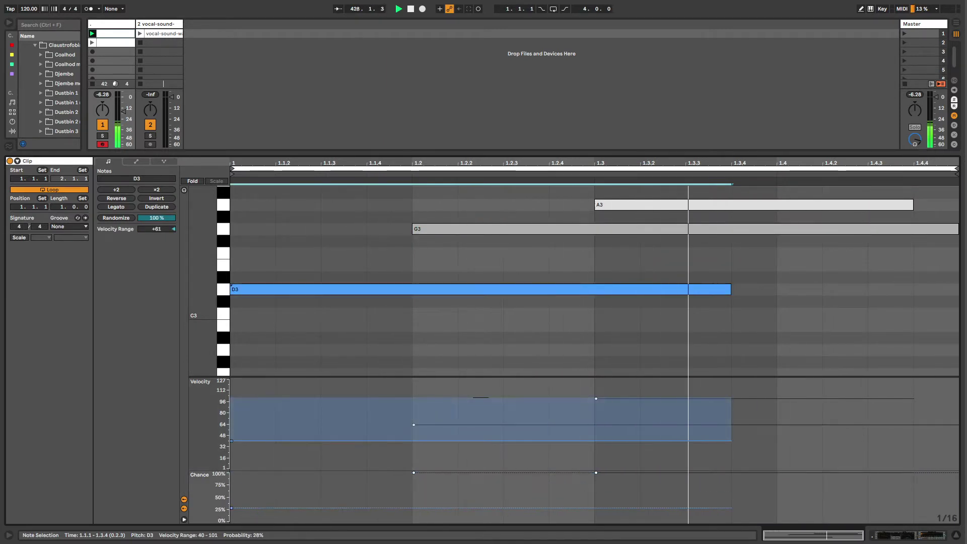
{"action": "left_click", "coordinate": [413, 473]}
{"action": "left_click_drag", "start_coordinate": [412, 473], "coordinate": [413, 504]}
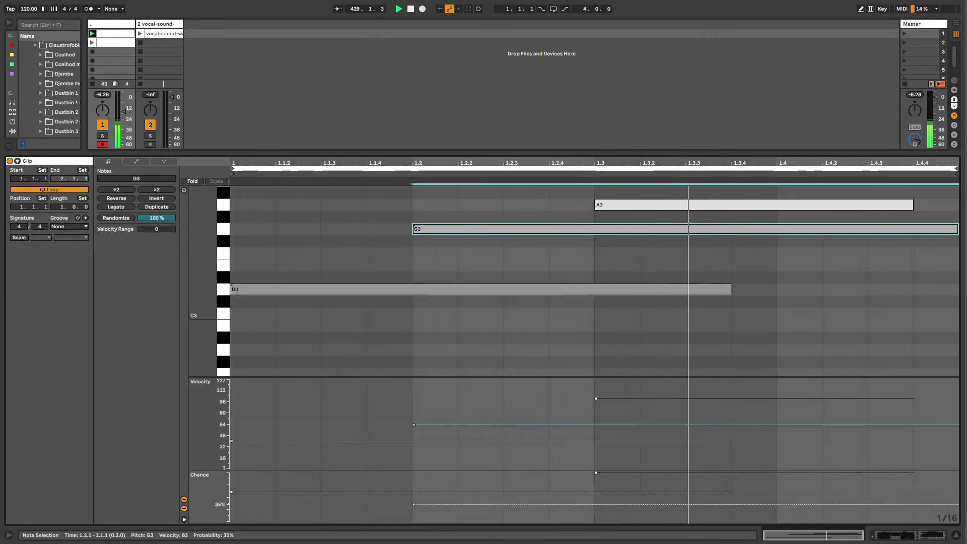
{"action": "left_click", "coordinate": [539, 492]}
{"action": "left_click", "coordinate": [605, 473]}
{"action": "left_click_drag", "start_coordinate": [602, 476], "coordinate": [603, 501]}
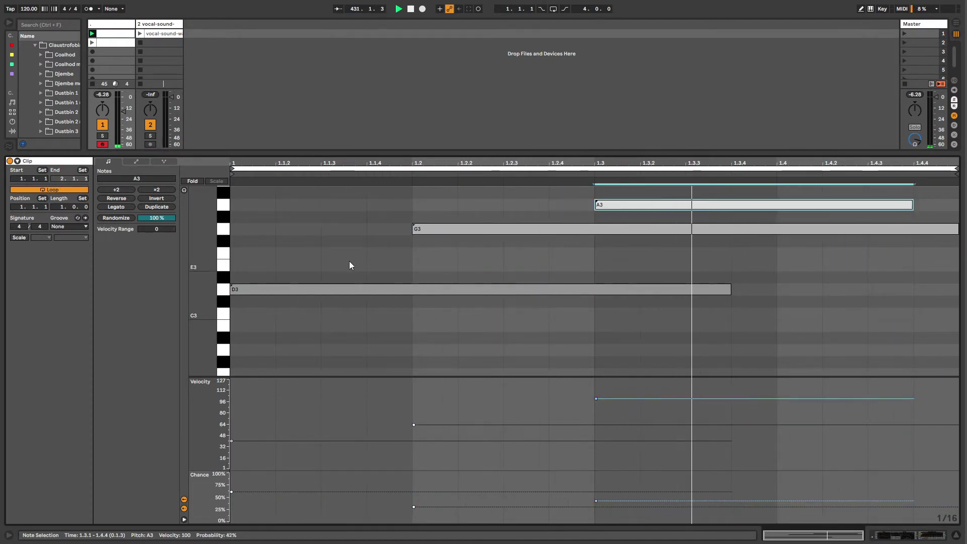
- Resize the note editor and redraw D3's playback chance at 75%
{"action": "left_click_drag", "start_coordinate": [267, 151], "coordinate": [259, 89]}
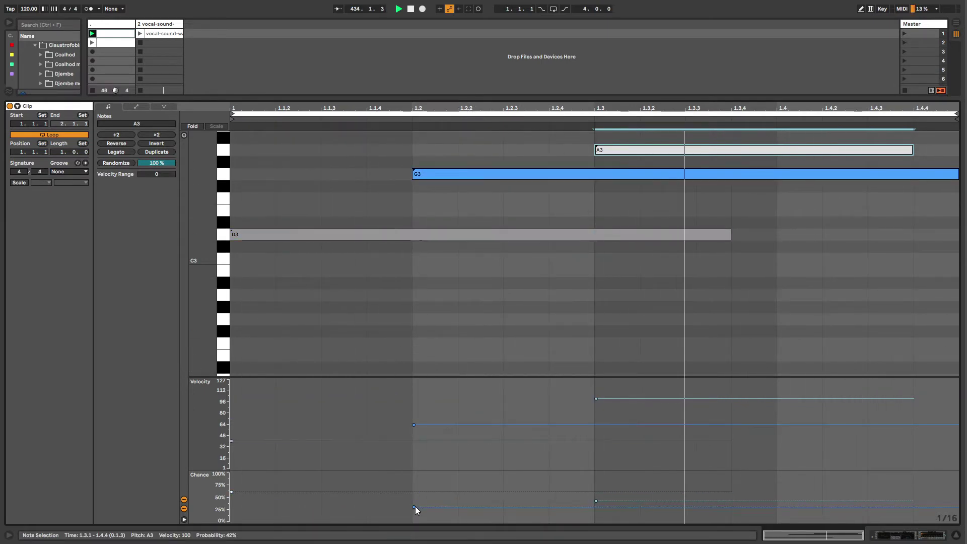
{"action": "left_click_drag", "start_coordinate": [338, 95], "coordinate": [339, 113]}
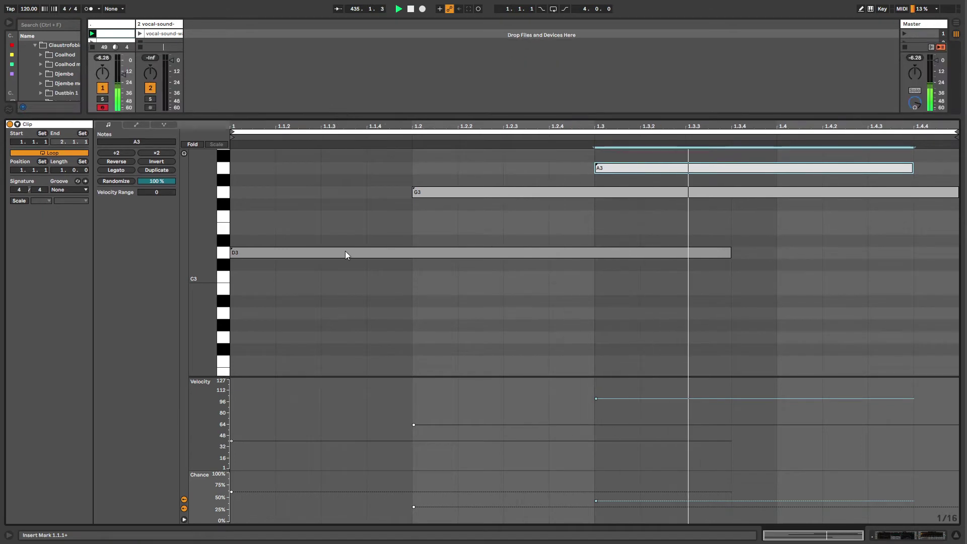
{"action": "key", "text": "b"}
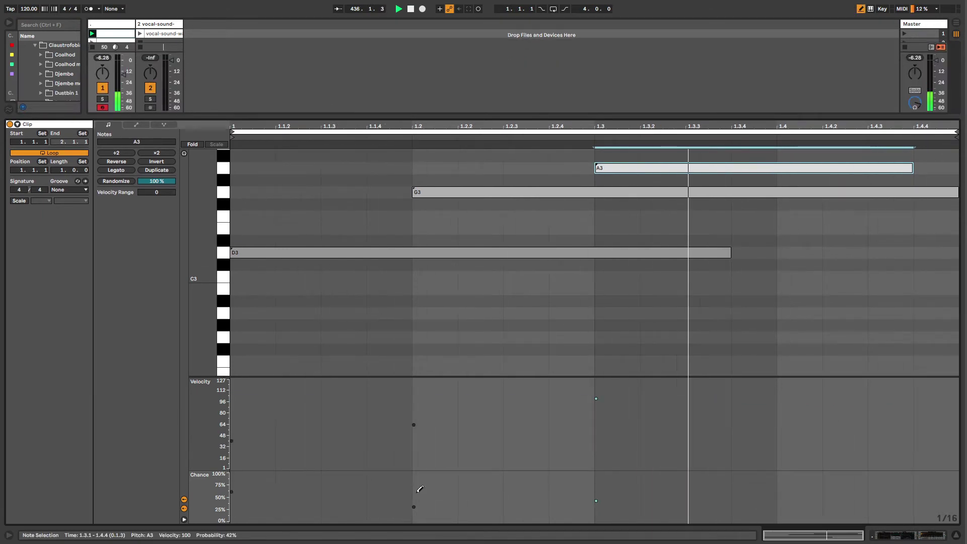
{"action": "left_click", "coordinate": [443, 494]}
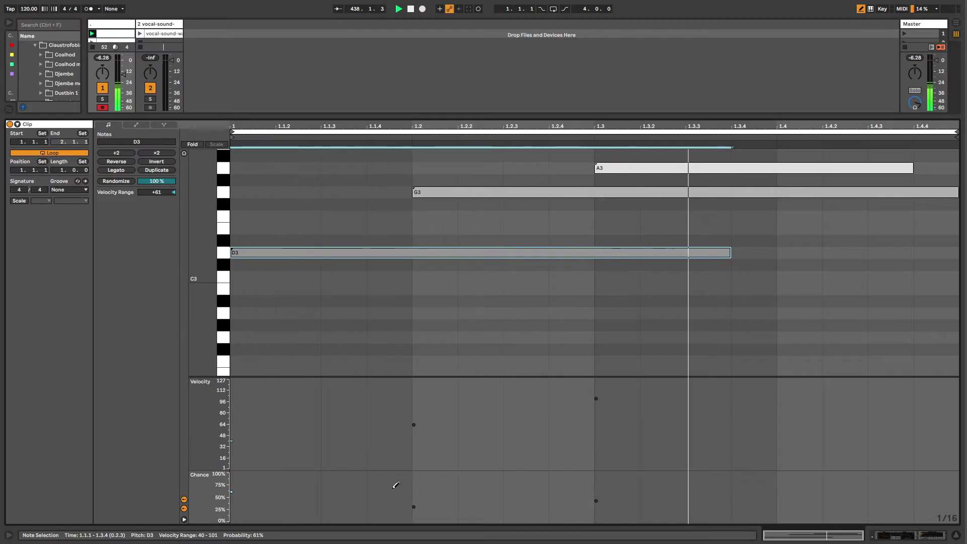
{"action": "left_click_drag", "start_coordinate": [245, 508], "coordinate": [248, 482]}
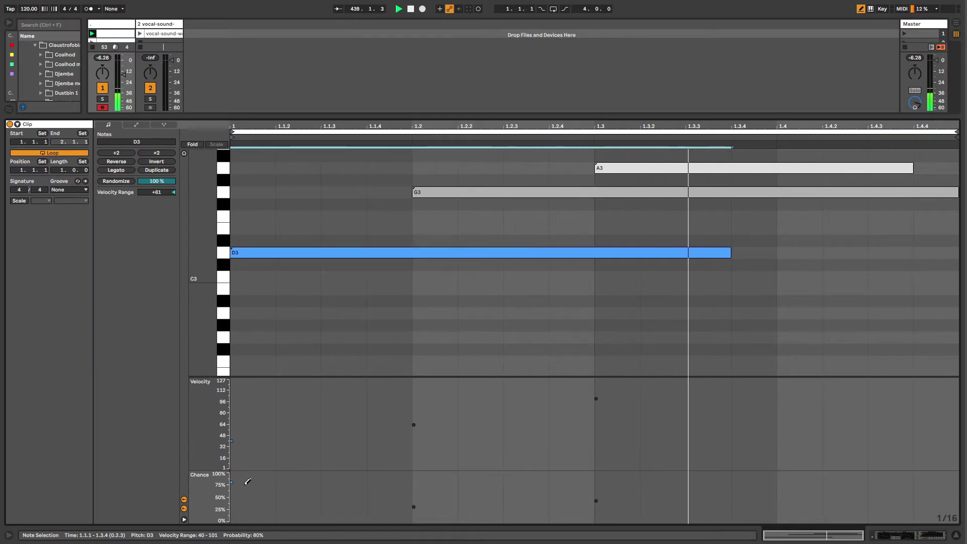
{"action": "left_click", "coordinate": [276, 499]}
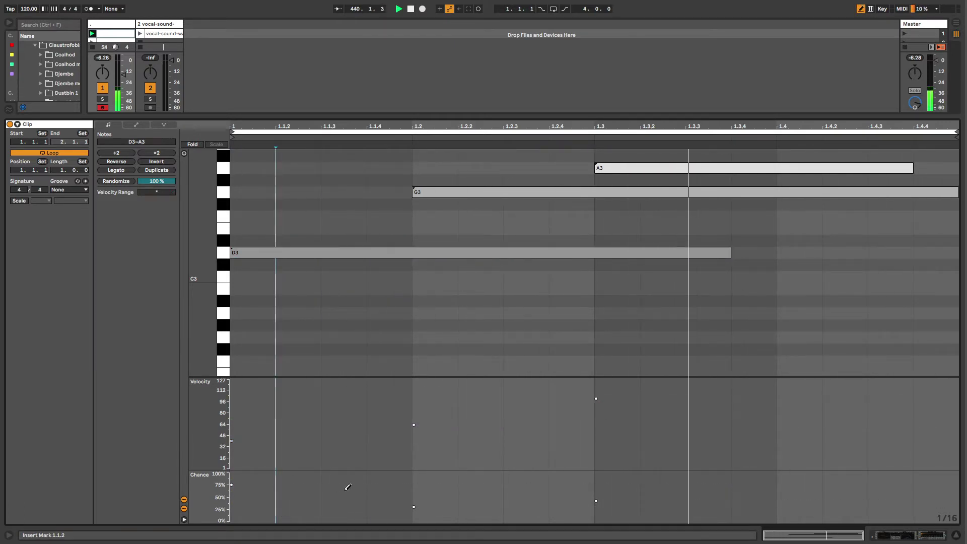
- Draw G3's playback chance at 23% and A3's at about 70%
{"action": "left_click", "coordinate": [443, 504]}
{"action": "left_click", "coordinate": [424, 488]}
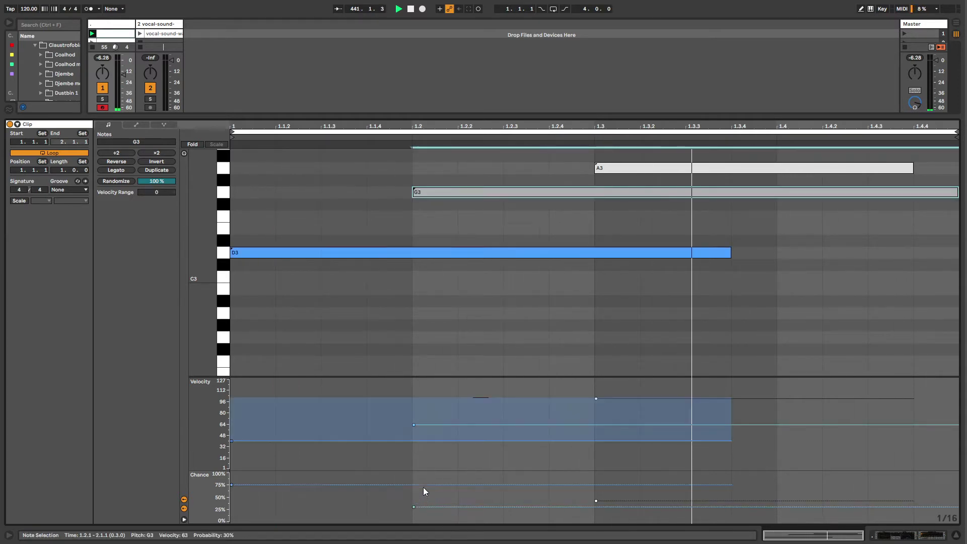
{"action": "left_click", "coordinate": [424, 486]}
{"action": "left_click", "coordinate": [386, 502]}
{"action": "key", "text": "b"}
{"action": "left_click", "coordinate": [424, 495]}
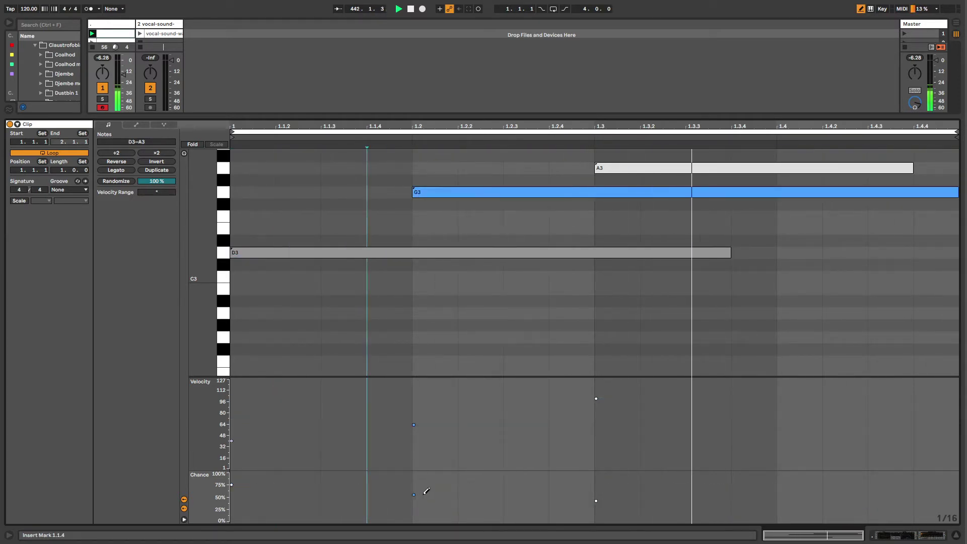
{"action": "mouse_move", "coordinate": [426, 491]}
{"action": "left_mouse_down"}
{"action": "mouse_move", "coordinate": [422, 479]}
{"action": "mouse_move", "coordinate": [414, 511]}
{"action": "left_mouse_up"}
{"action": "left_click_drag", "start_coordinate": [595, 499], "coordinate": [611, 488]}
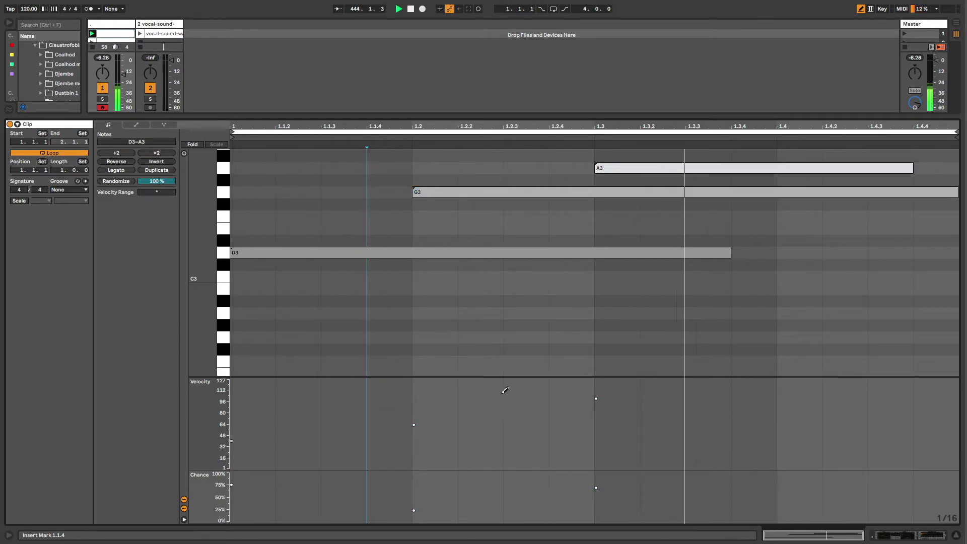
{"action": "key", "text": "b"}
- Reshape D3's pitch expression curve, adding a raised point near 1.2.2 and shifting the first dip to about 1.1.4
{"action": "left_click", "coordinate": [371, 253]}
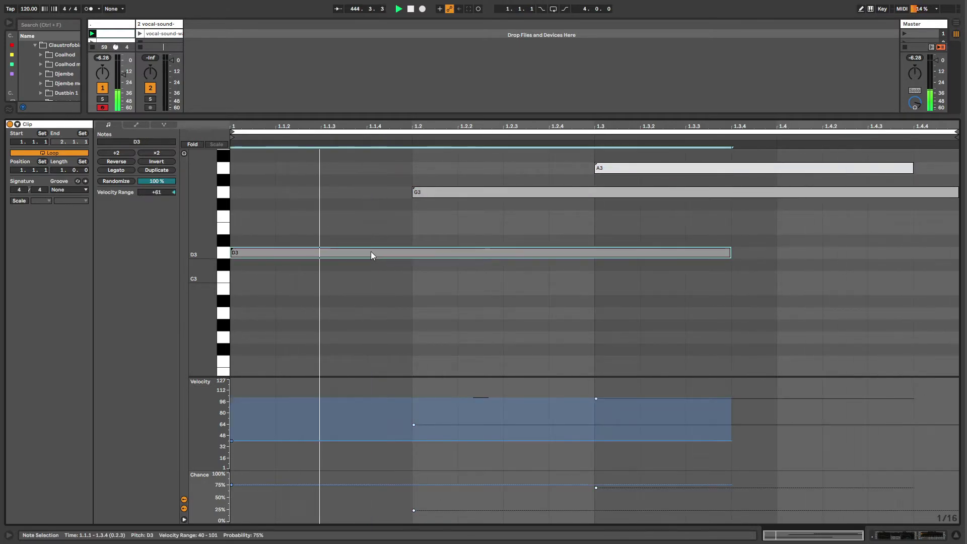
{"action": "left_click", "coordinate": [164, 125]}
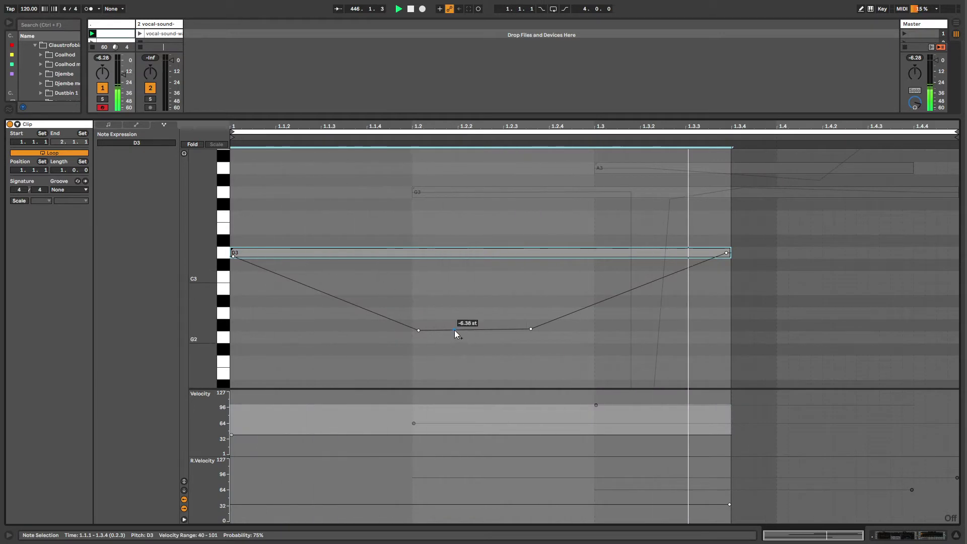
{"action": "left_click_drag", "start_coordinate": [455, 331], "coordinate": [458, 270]}
{"action": "left_click_drag", "start_coordinate": [419, 330], "coordinate": [367, 287]}
- Show the first track's devices and switch Wavetable's Osc 1 to the Sub 2 wavetable
{"action": "left_click_drag", "start_coordinate": [123, 117], "coordinate": [123, 403]}
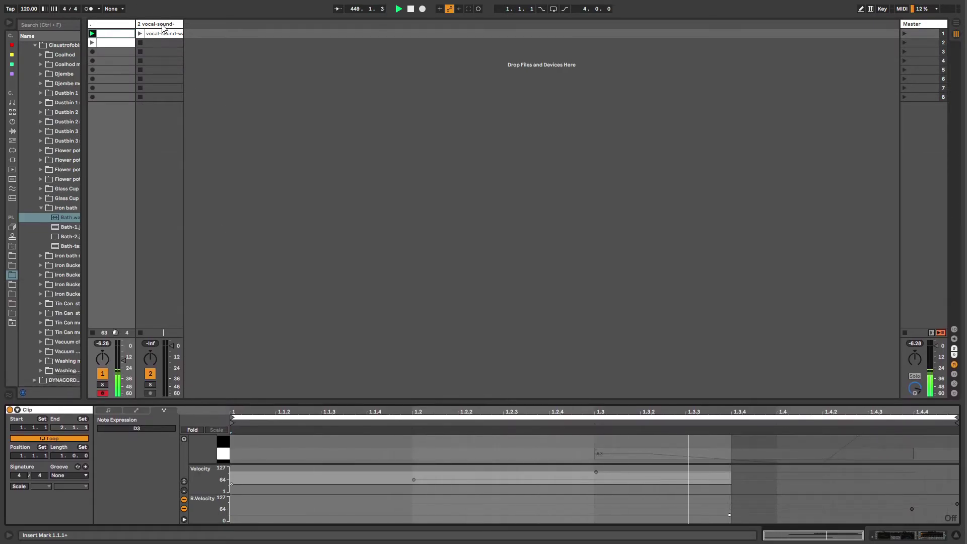
{"action": "left_click", "coordinate": [151, 30]}
{"action": "left_click", "coordinate": [115, 28]}
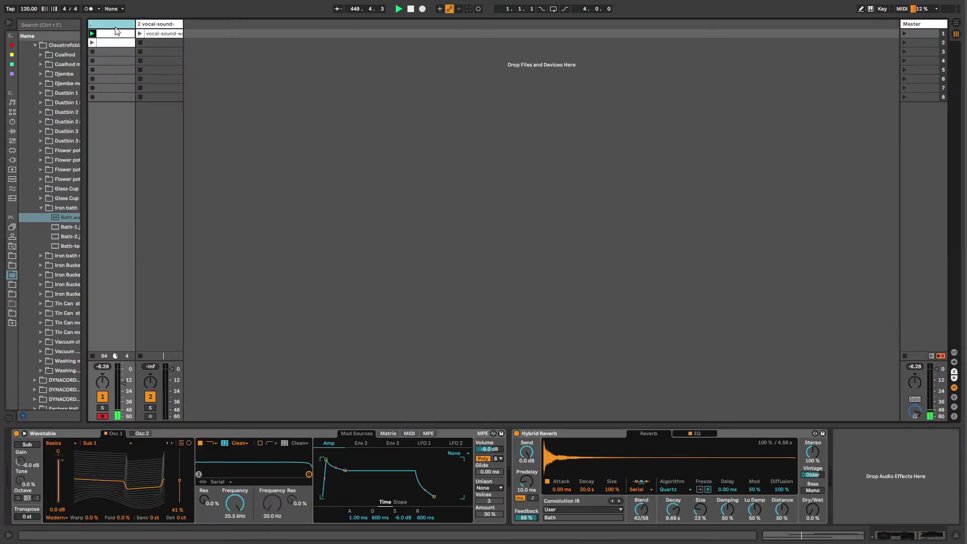
{"action": "left_click", "coordinate": [171, 442]}
{"action": "left_click", "coordinate": [169, 431]}
- Swap Wavetable for Simpler's Ambient Swells preset from Ambient & Evolving
{"action": "left_click", "coordinate": [494, 433]}
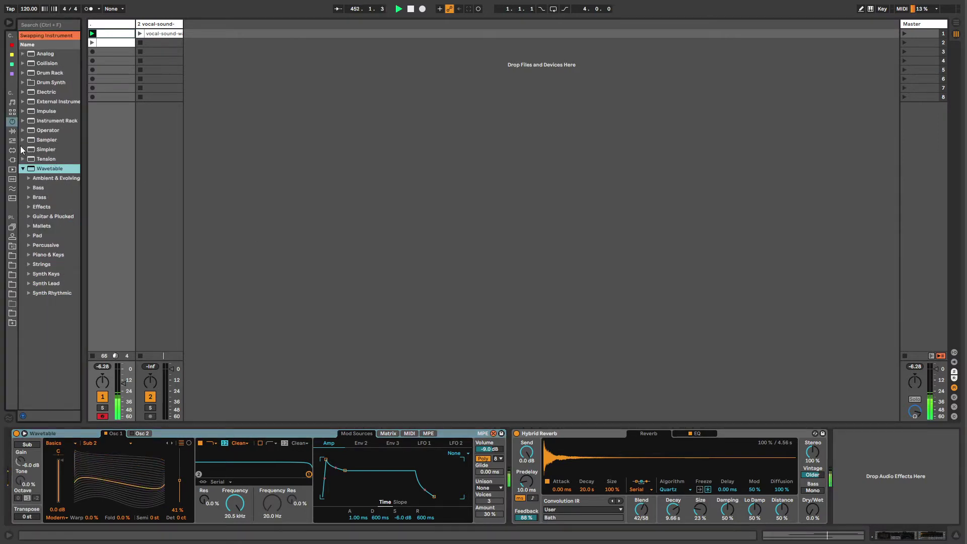
{"action": "left_click", "coordinate": [22, 149]}
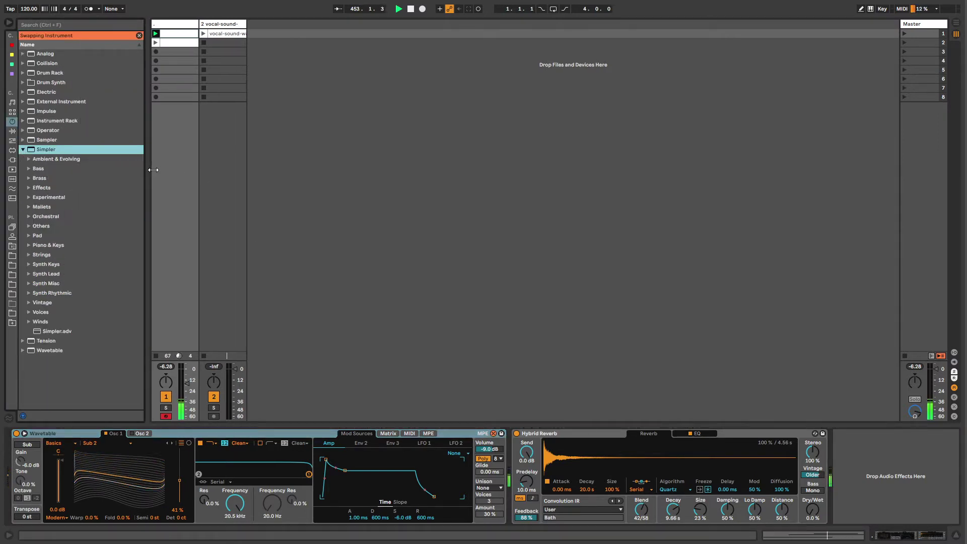
{"action": "left_click", "coordinate": [29, 160]}
{"action": "left_click", "coordinate": [58, 168]}
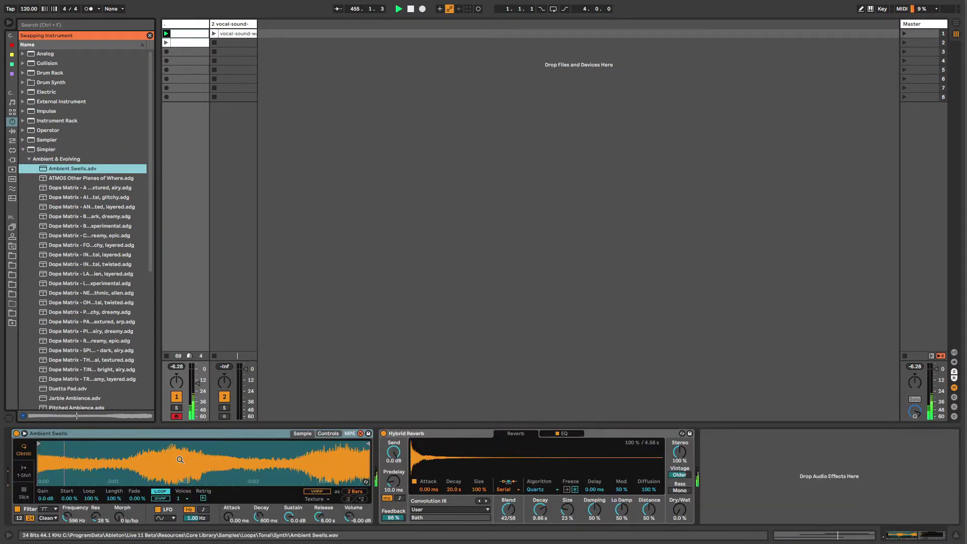
- Examine the clip's note expression curves, then return to the first track's devices and collapse the Simpler presets
{"action": "left_click", "coordinate": [190, 35]}
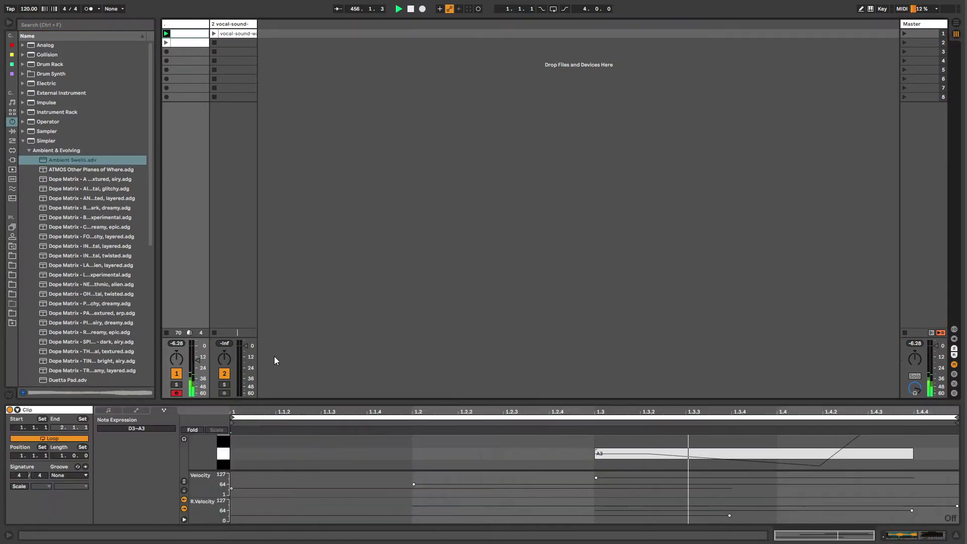
{"action": "left_click_drag", "start_coordinate": [288, 403], "coordinate": [289, 290]}
{"action": "left_click", "coordinate": [317, 440]}
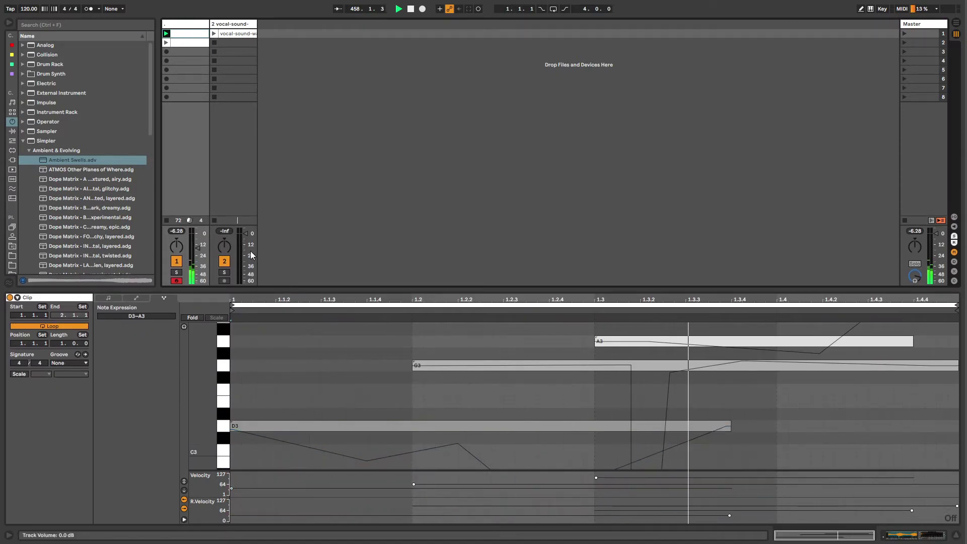
{"action": "left_click_drag", "start_coordinate": [251, 287], "coordinate": [251, 422]}
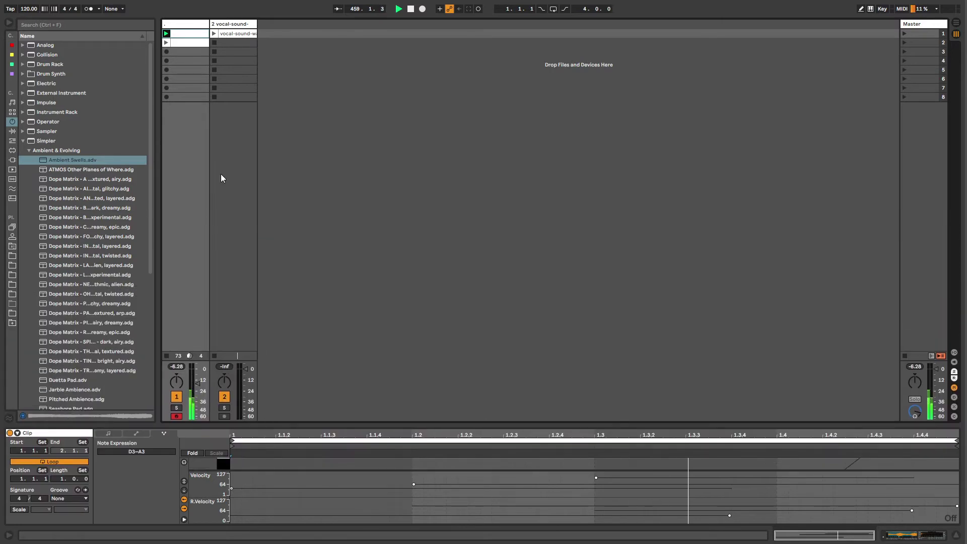
{"action": "left_click", "coordinate": [192, 25]}
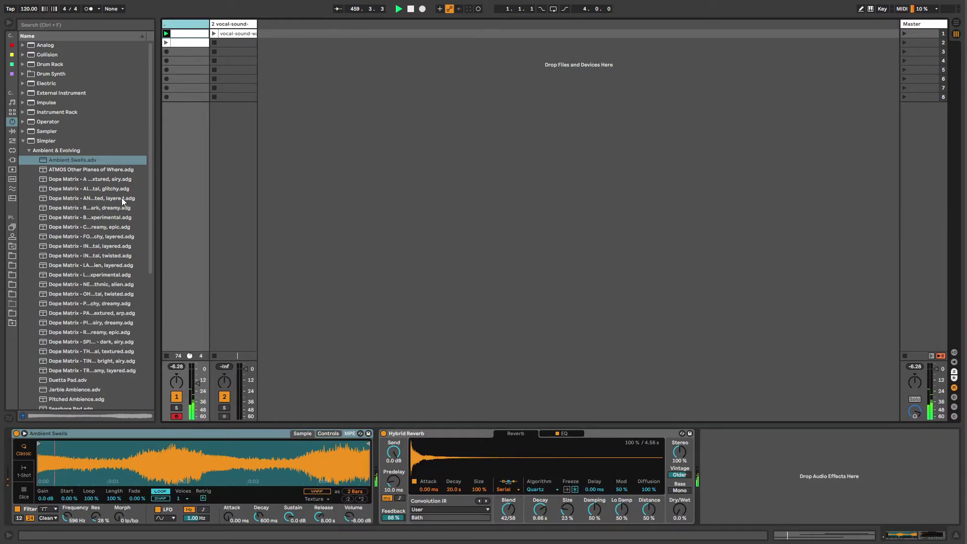
{"action": "left_click", "coordinate": [23, 140]}
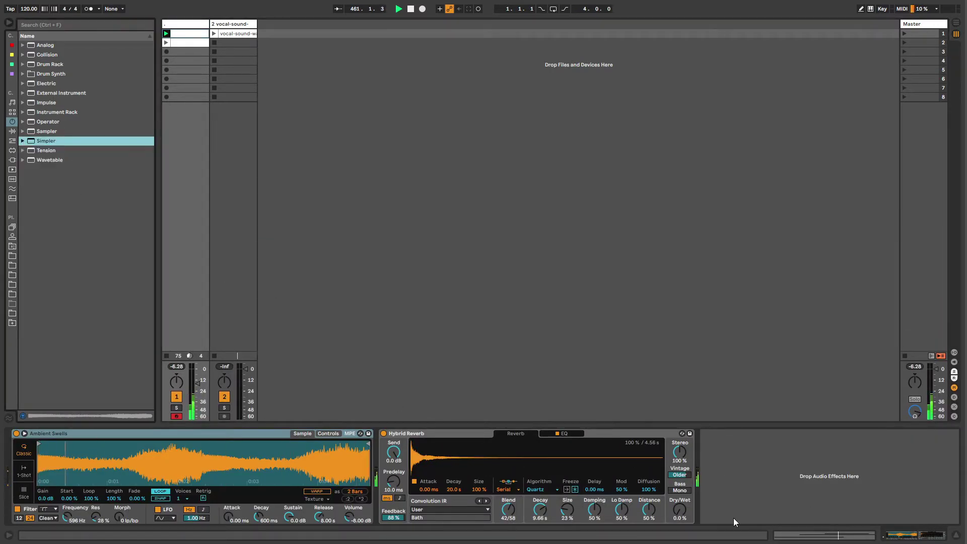
- Raise Hybrid Reverb's Dry/Wet to 64%
{"action": "left_click_drag", "start_coordinate": [687, 508], "coordinate": [688, 482]}
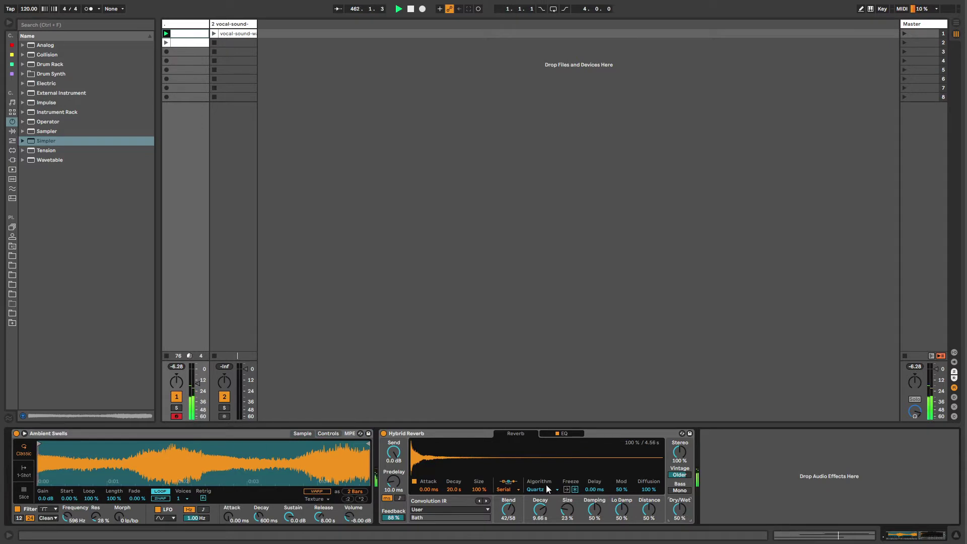
{"action": "left_click", "coordinate": [454, 435]}
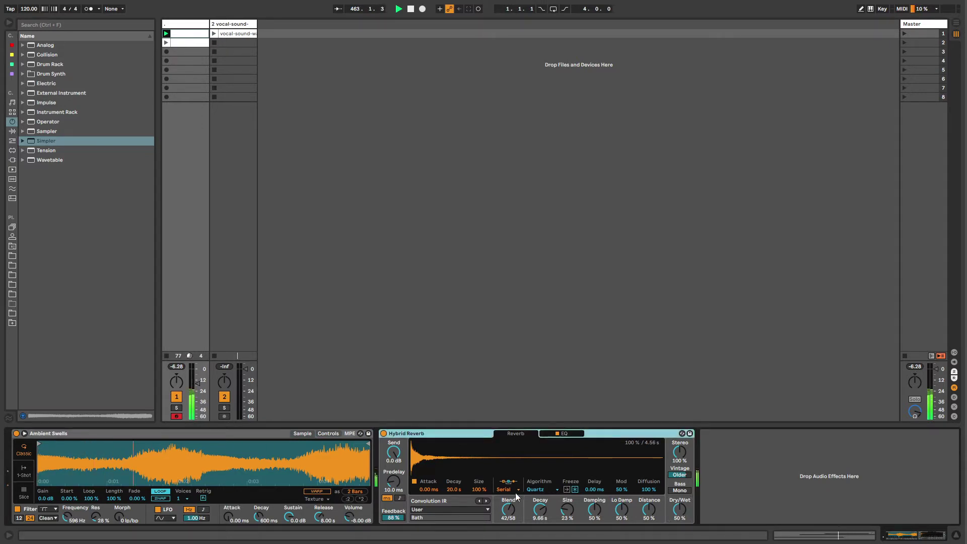
{"action": "left_click_drag", "start_coordinate": [684, 512], "coordinate": [684, 510]}
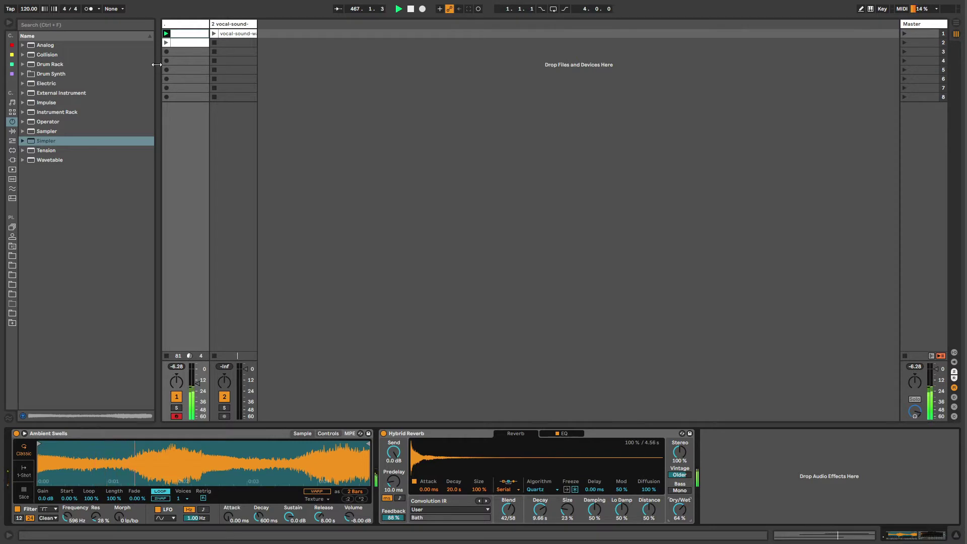
- Reopen the first clip and reshape G3's pitch curve around 1.3.2 to 1.3.3 with two peaks separated by a dip
{"action": "left_click", "coordinate": [174, 25]}
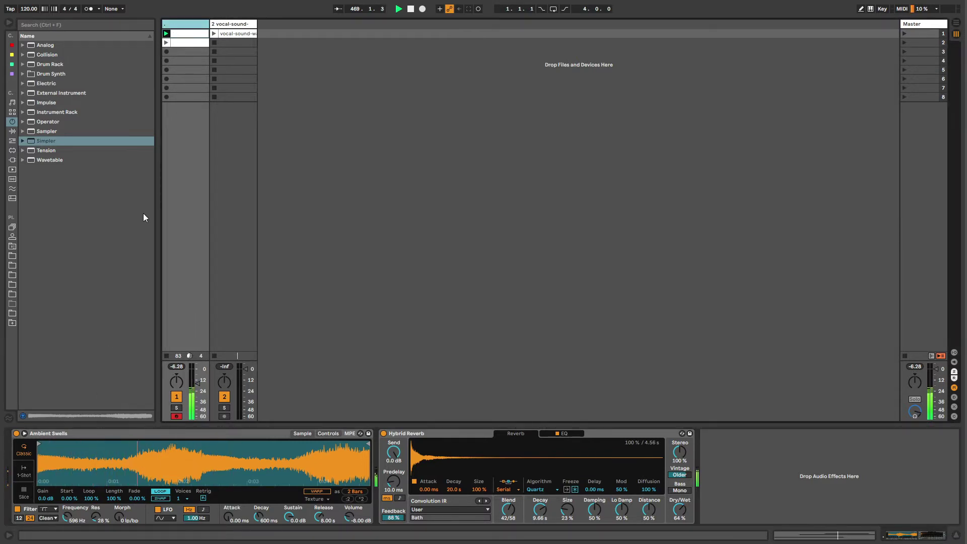
{"action": "left_click", "coordinate": [182, 39]}
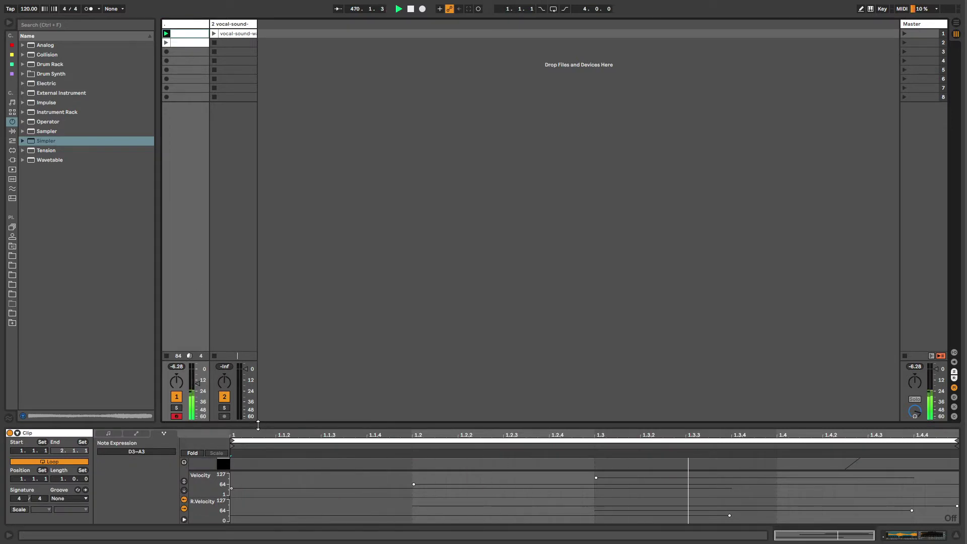
{"action": "left_click_drag", "start_coordinate": [259, 422], "coordinate": [259, 290]}
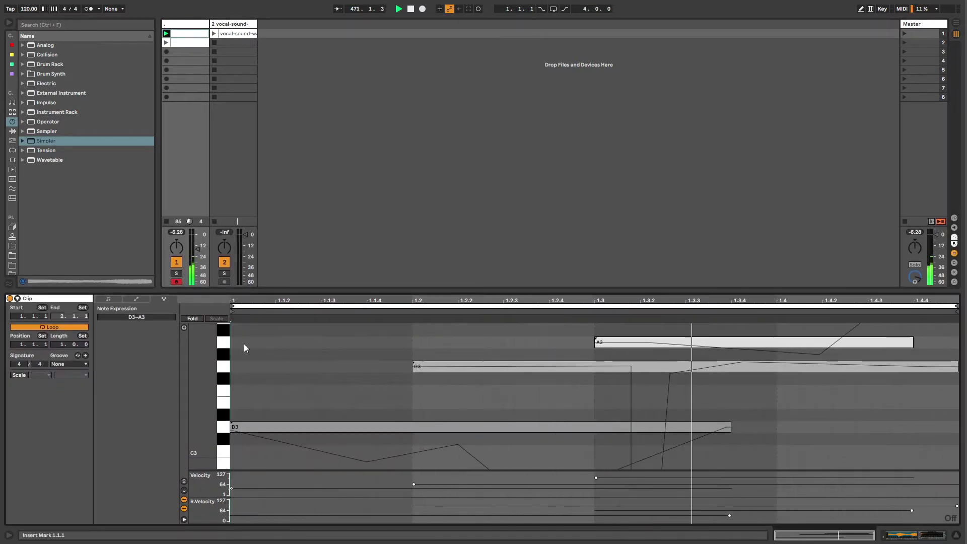
{"action": "left_click", "coordinate": [690, 432]}
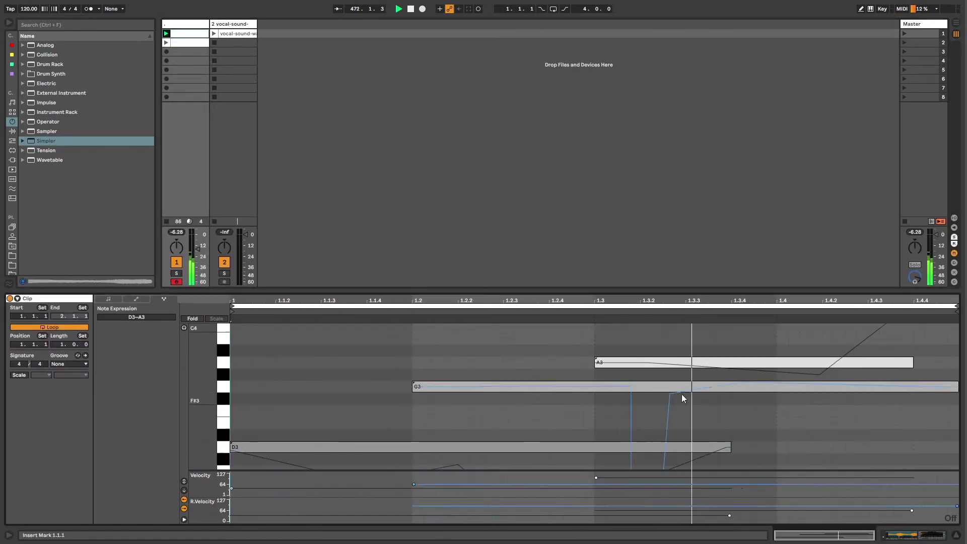
{"action": "left_click_drag", "start_coordinate": [670, 392], "coordinate": [704, 388]}
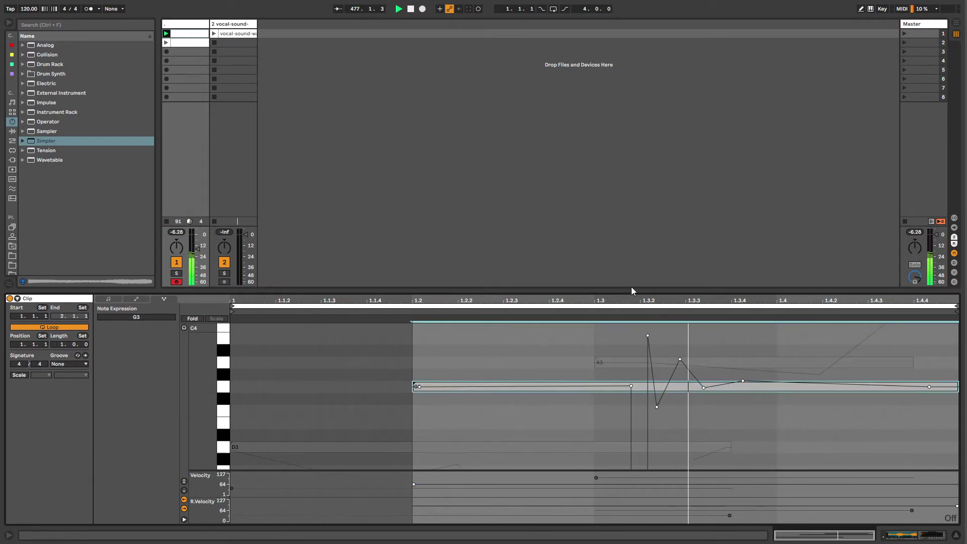
- Review the D3 and G3 pitch curves and compare them with the clip's velocity and chance values
{"action": "scroll", "coordinate": [566, 376], "scroll_direction": "up", "scroll_amount": 3}
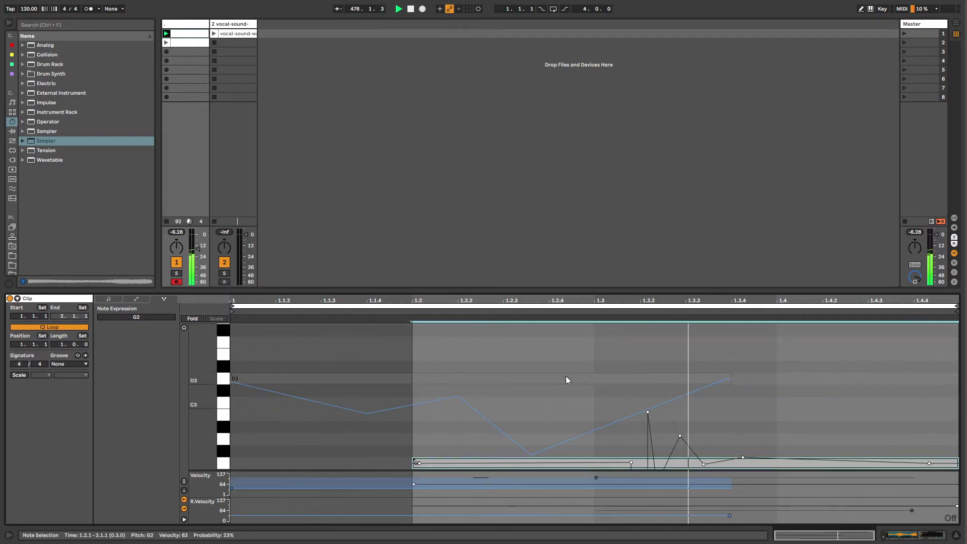
{"action": "scroll", "coordinate": [566, 376], "scroll_direction": "down", "scroll_amount": 5}
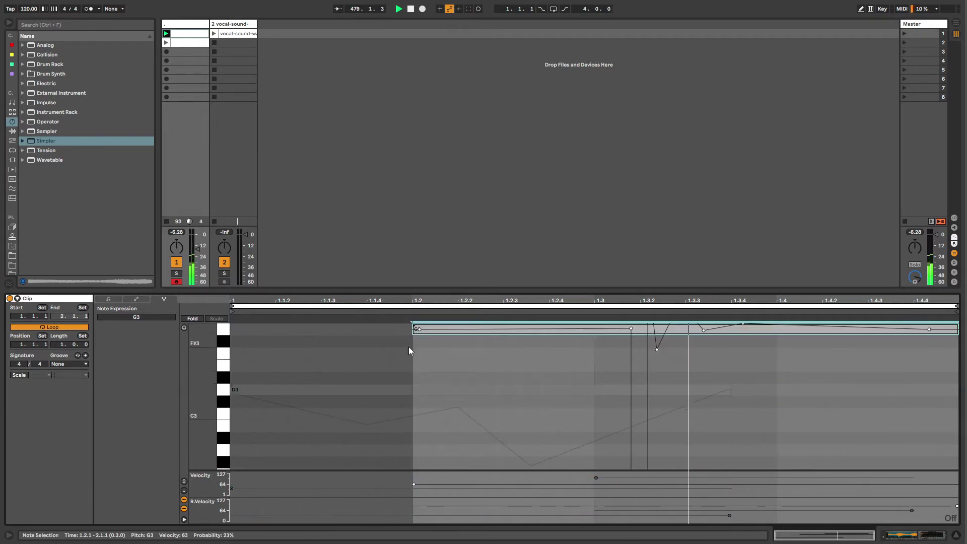
{"action": "scroll", "coordinate": [567, 380], "scroll_direction": "up", "scroll_amount": 2}
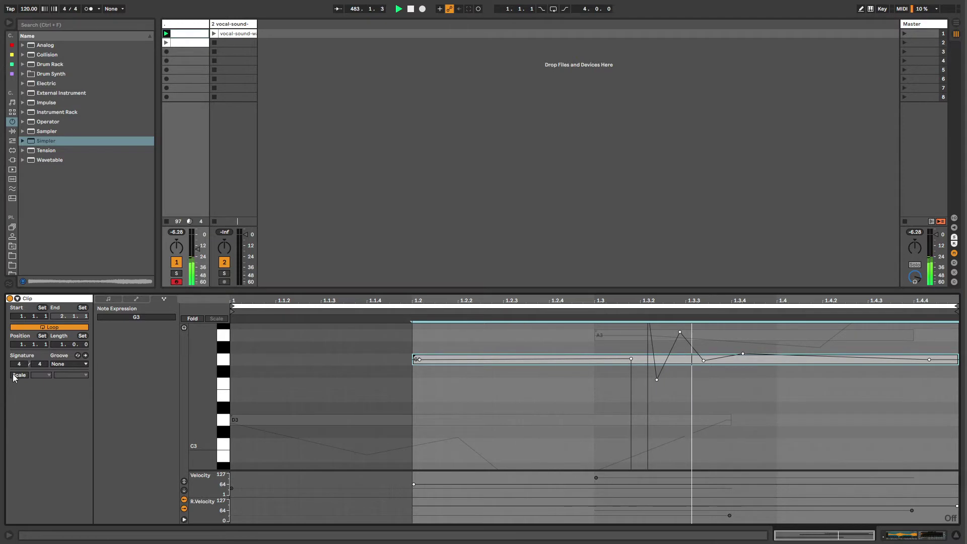
{"action": "left_click", "coordinate": [108, 299]}
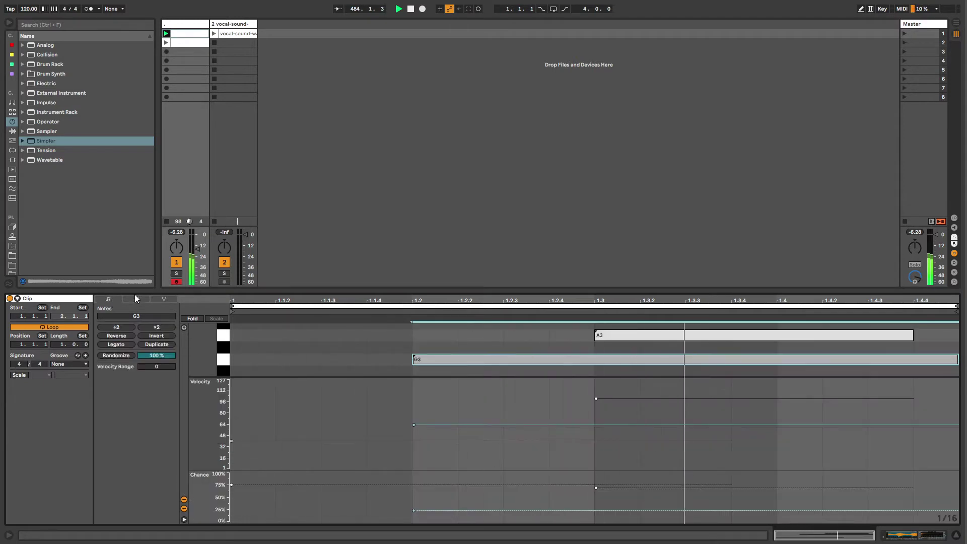
{"action": "left_click", "coordinate": [163, 299]}
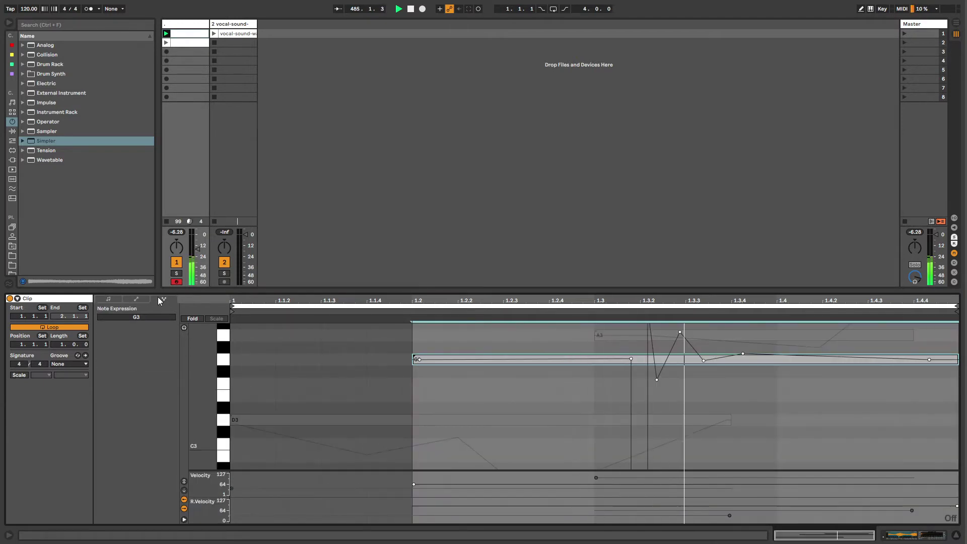
{"action": "left_click", "coordinate": [108, 299]}
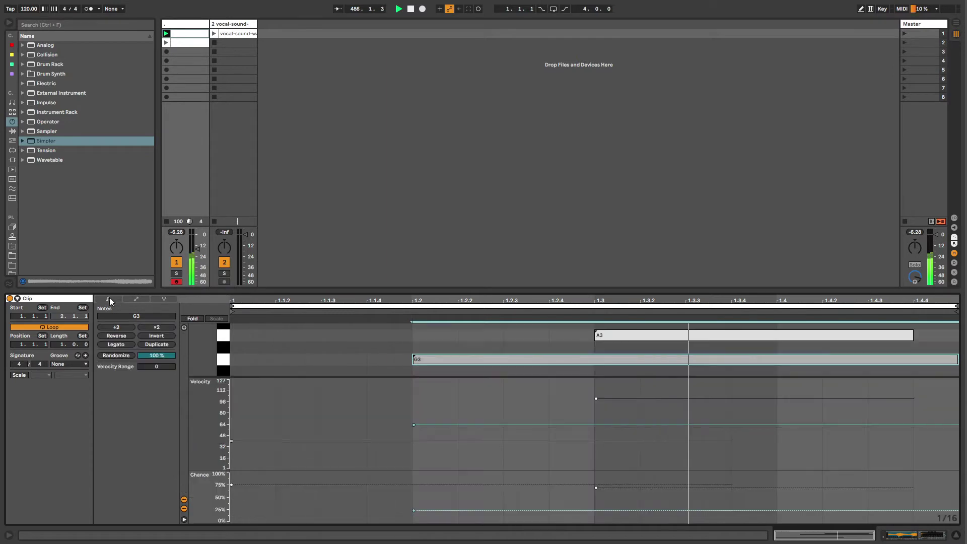
- Check G3's note expression curve, then return to the note view and enlarge the note area above the velocity lane
{"action": "left_click", "coordinate": [162, 299]}
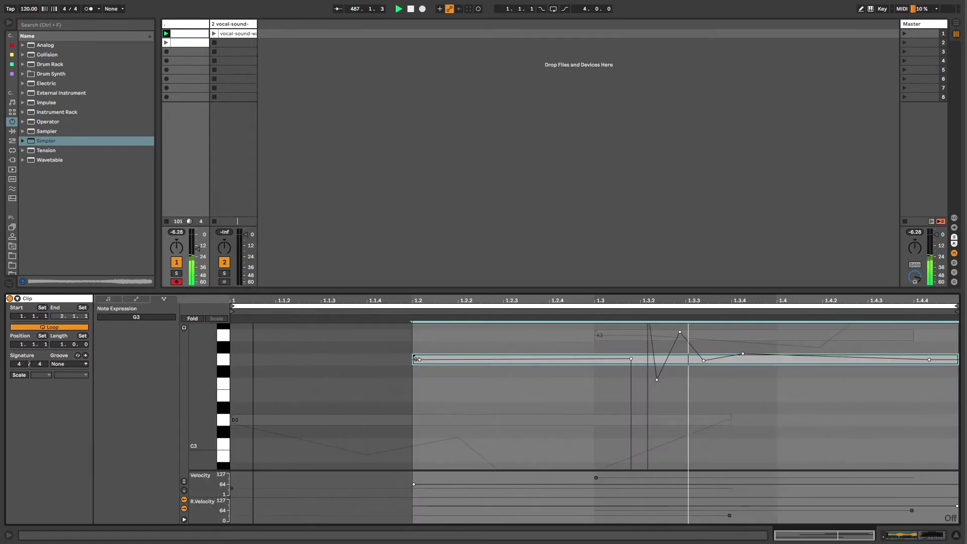
{"action": "left_click", "coordinate": [108, 299]}
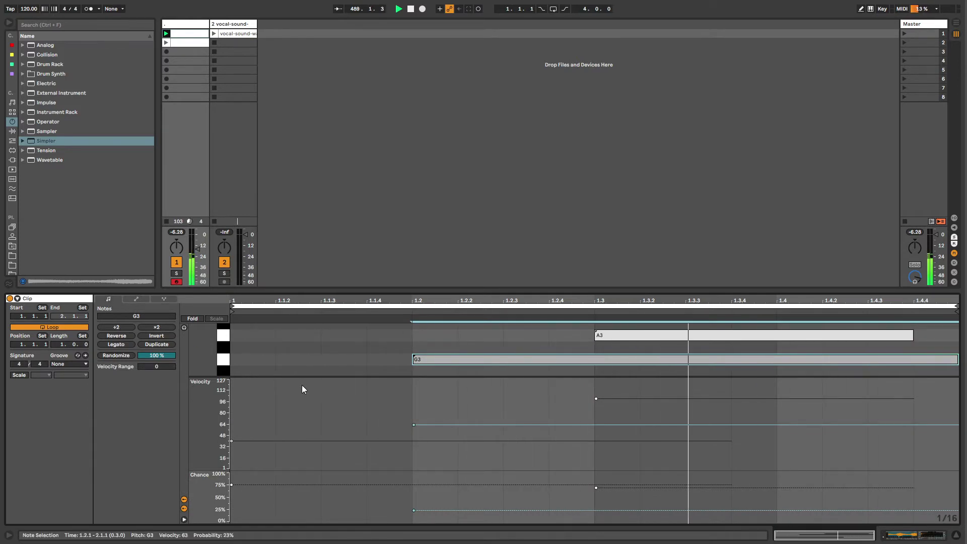
{"action": "left_click_drag", "start_coordinate": [301, 378], "coordinate": [309, 462]}
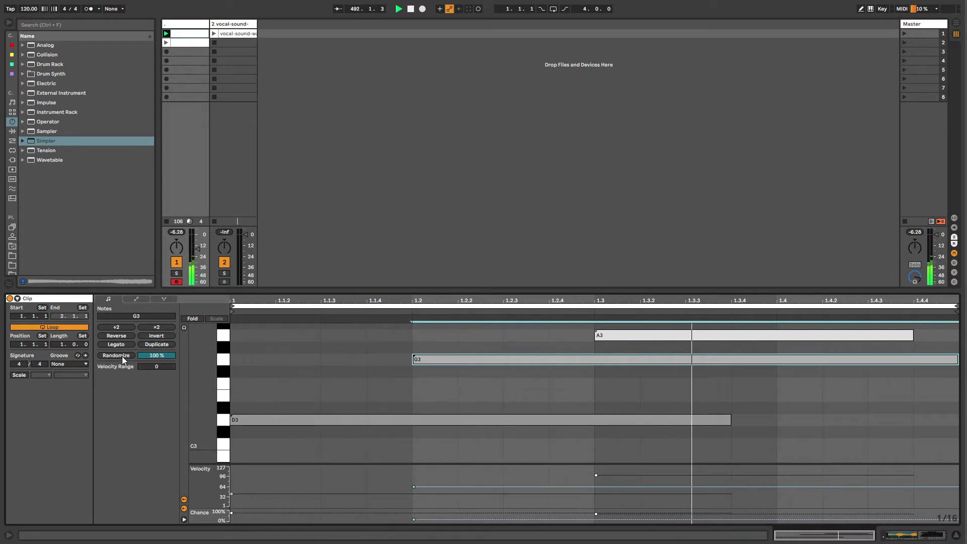
- Randomize the chance of all three notes with a 100% amount, then check the individual values of D3, G3 and A3
{"action": "left_click", "coordinate": [376, 394]}
{"action": "left_click", "coordinate": [344, 422]}
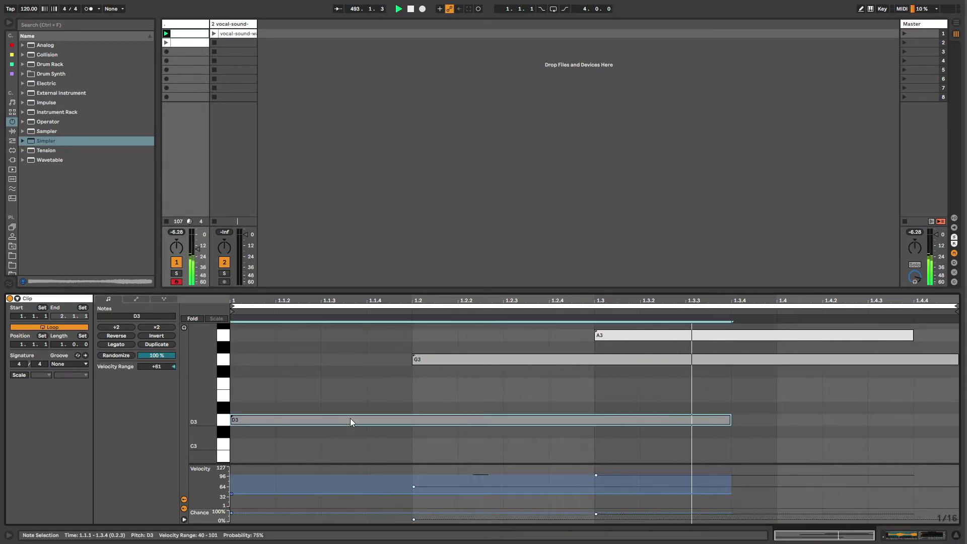
{"action": "key", "text": "ctrl+a"}
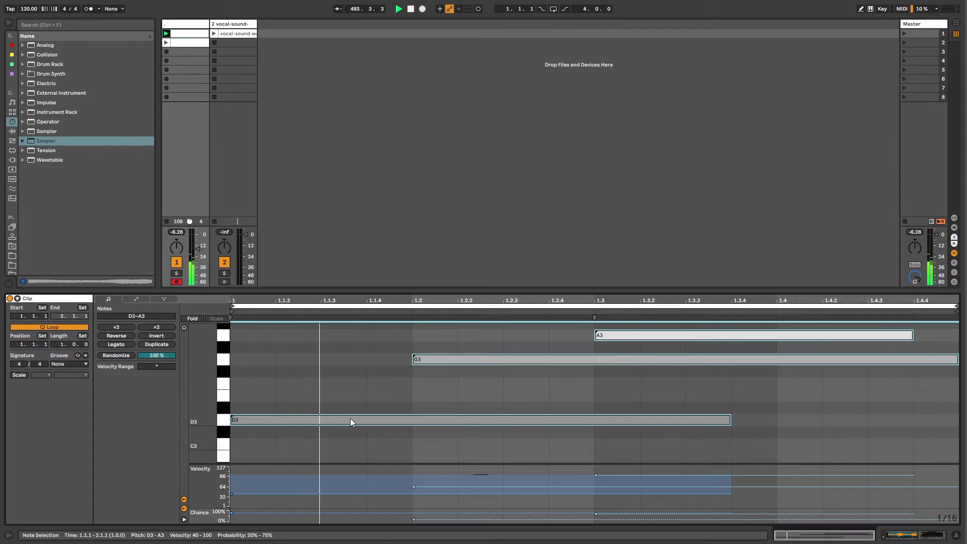
{"action": "left_click", "coordinate": [115, 355]}
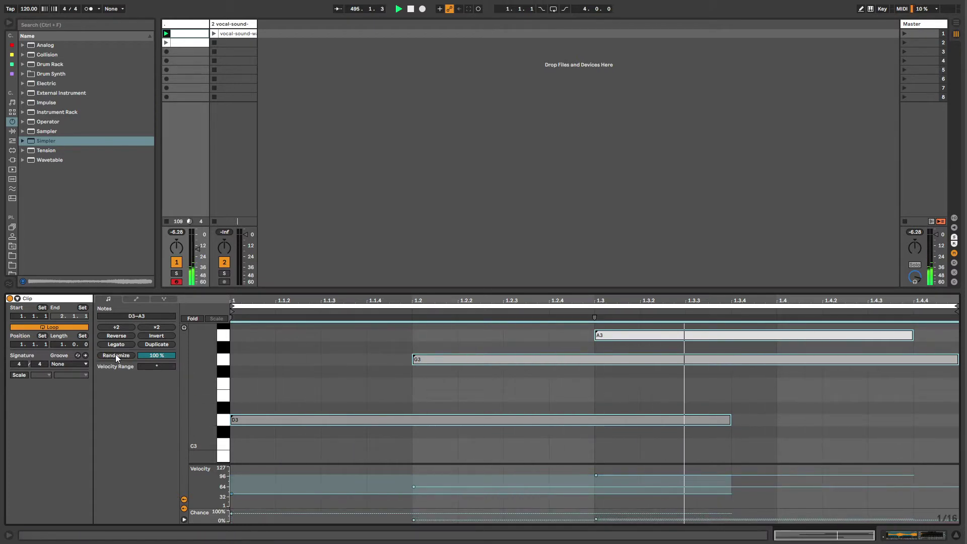
{"action": "left_click", "coordinate": [422, 360]}
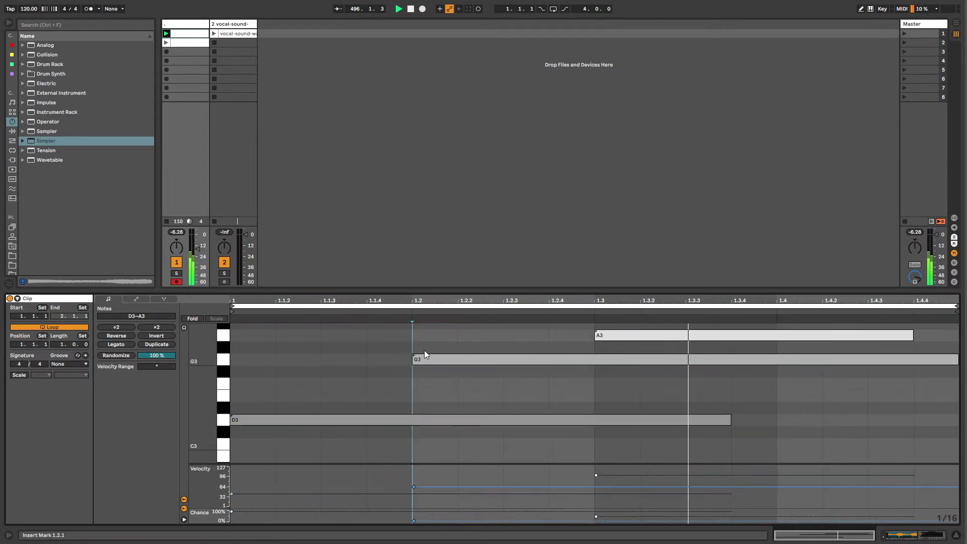
{"action": "left_click", "coordinate": [421, 419]}
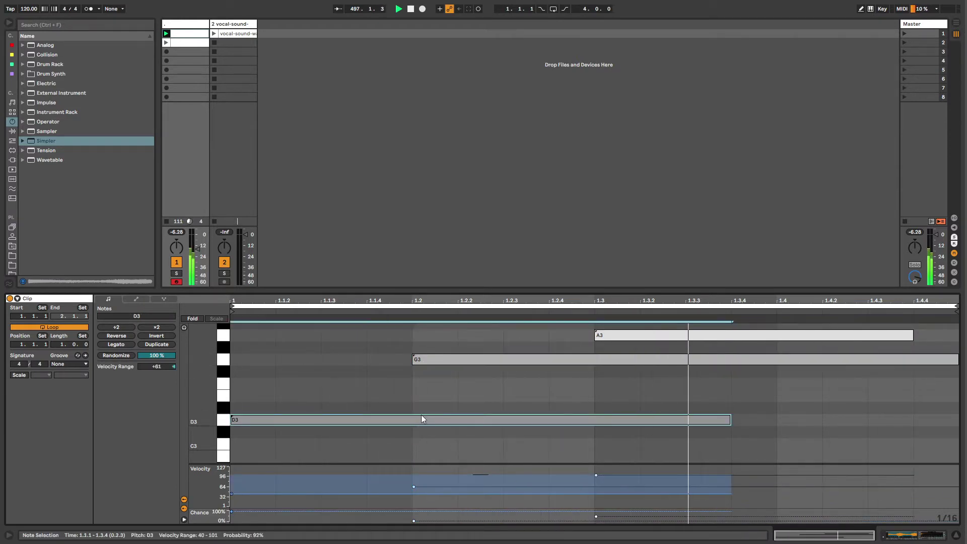
{"action": "left_click", "coordinate": [441, 361]}
{"action": "left_click", "coordinate": [620, 335]}
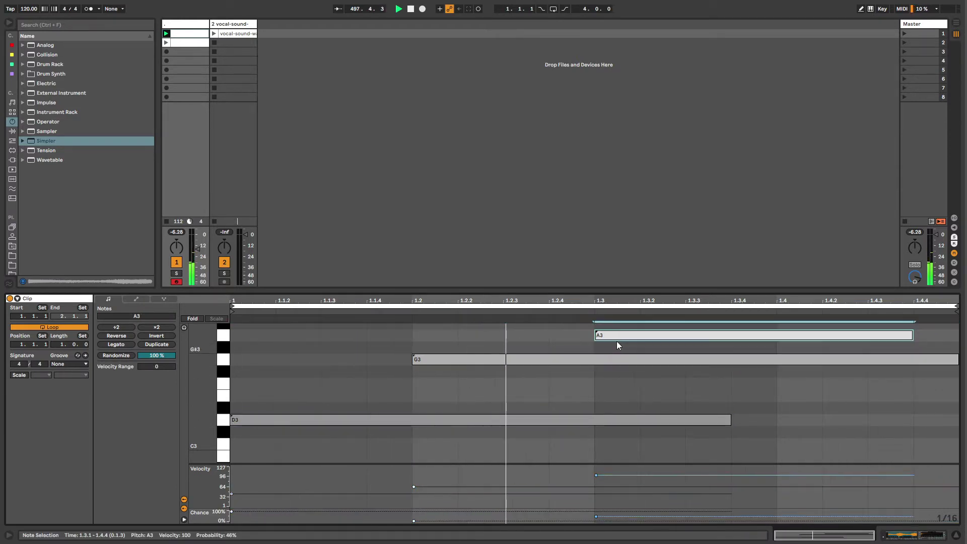
- Select A3, G3 and D3 together and randomize their chance several more times with a 100% amount
{"action": "left_click", "coordinate": [590, 361], "text": "shift"}
{"action": "left_click", "coordinate": [426, 420], "text": "shift"}
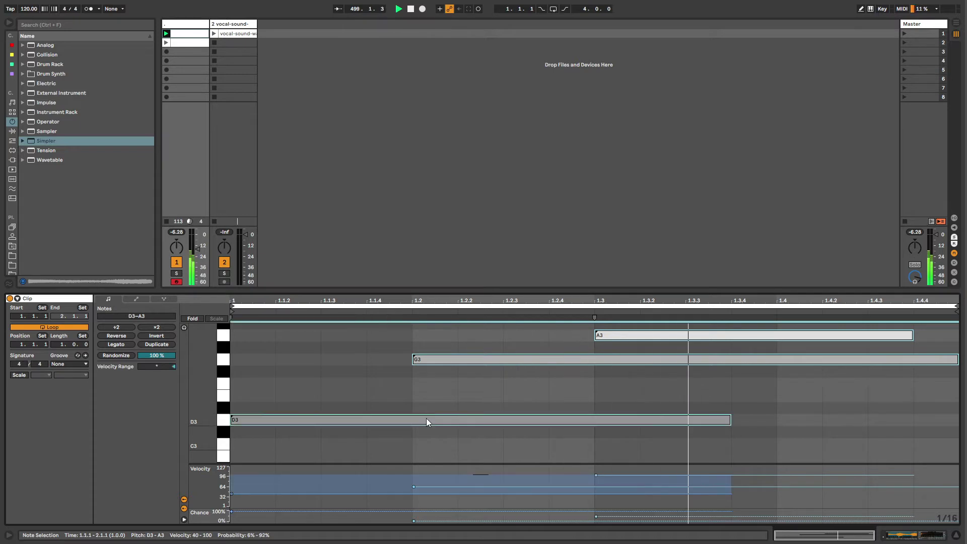
{"action": "left_click", "coordinate": [116, 355]}
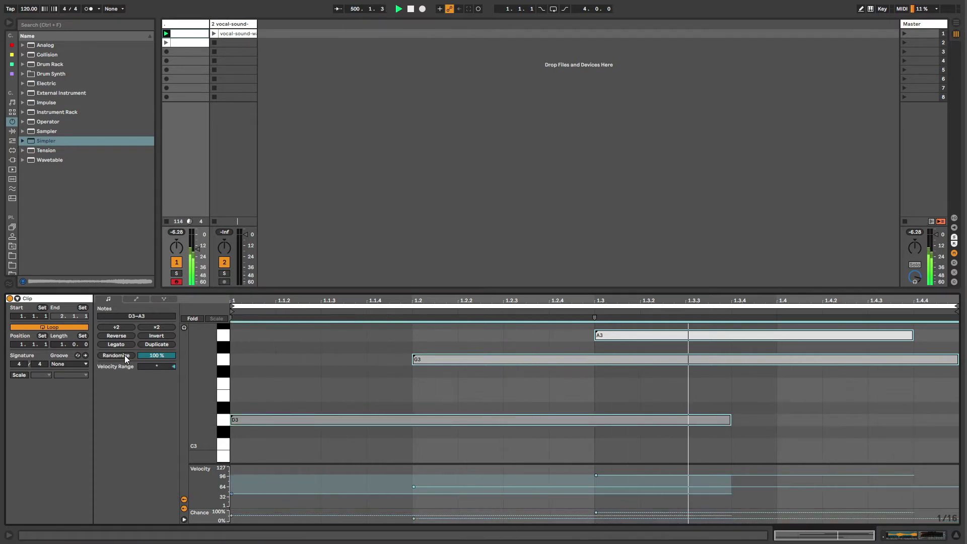
{"action": "left_click", "coordinate": [116, 355]}
{"action": "left_click", "coordinate": [116, 356]}
{"action": "left_click", "coordinate": [116, 356]}
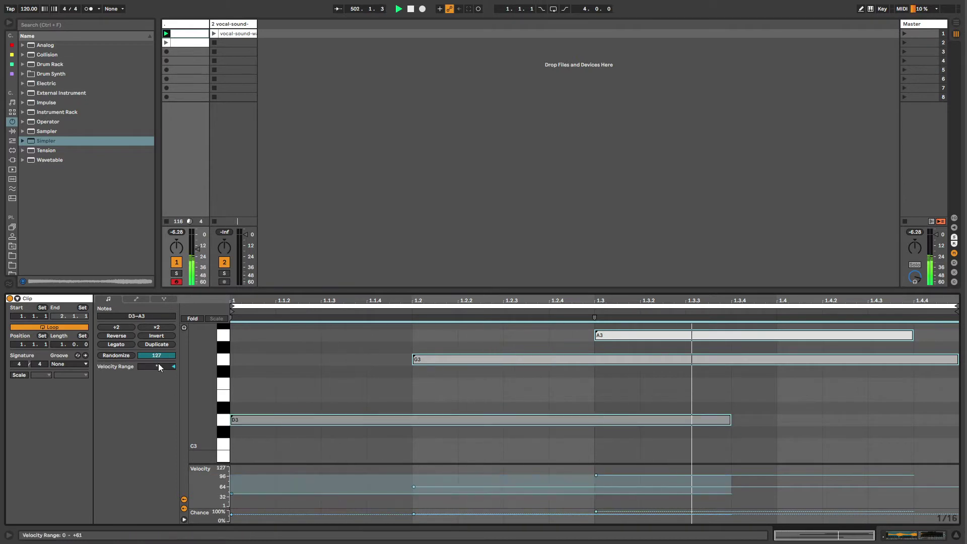
- Randomize the velocities of the three selected notes repeatedly with an amount of 127
{"action": "left_click", "coordinate": [132, 355]}
{"action": "left_click", "coordinate": [132, 355]}
{"action": "left_click", "coordinate": [132, 356]}
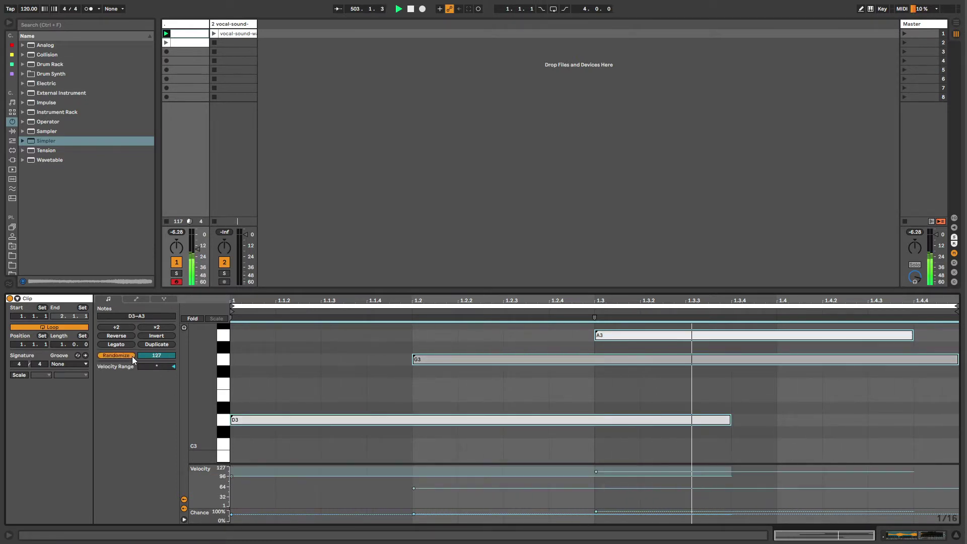
{"action": "left_click", "coordinate": [132, 356]}
{"action": "left_click", "coordinate": [132, 355]}
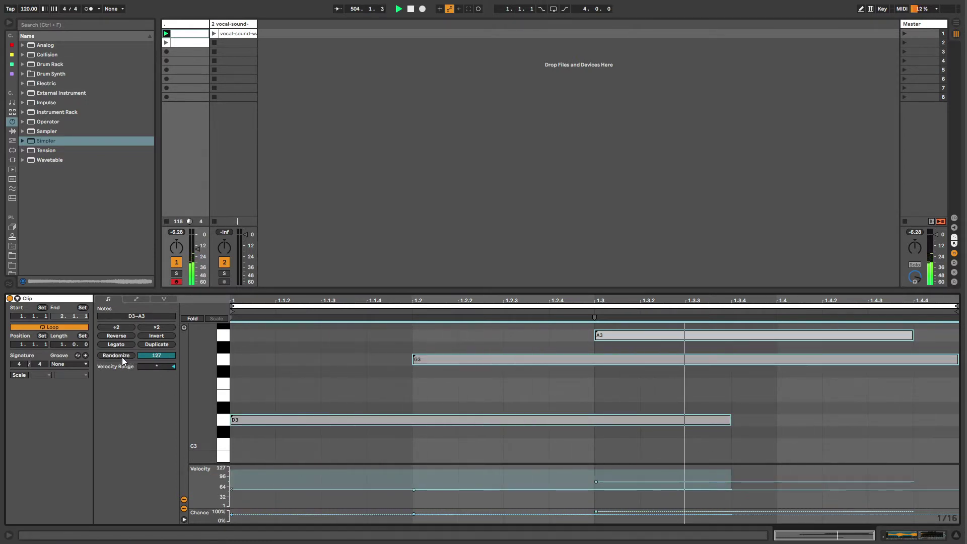
{"action": "left_click", "coordinate": [122, 358]}
{"action": "left_click", "coordinate": [122, 358]}
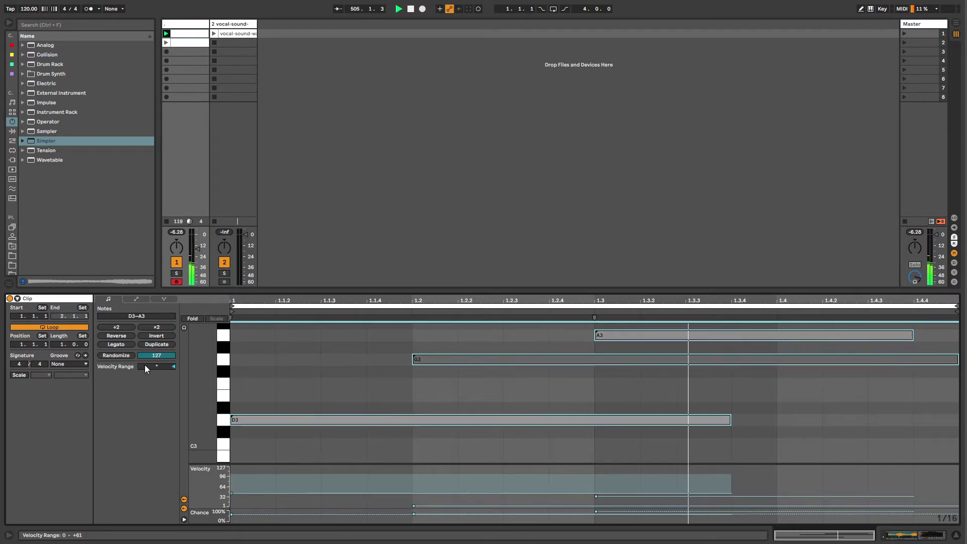
- Set the velocity range of all three notes to +127 and randomize their velocities again
{"action": "left_click", "coordinate": [145, 367]}
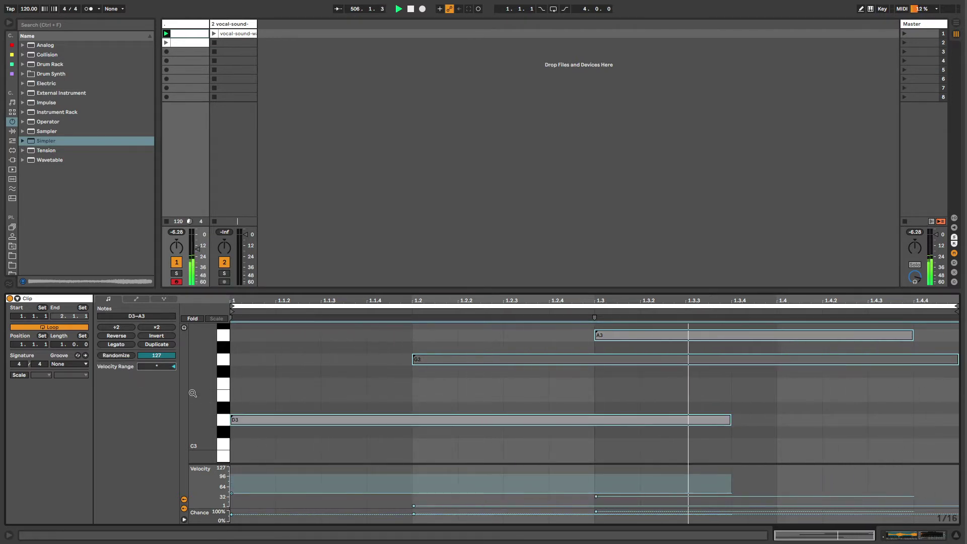
{"action": "left_click_drag", "start_coordinate": [160, 366], "coordinate": [160, 323]}
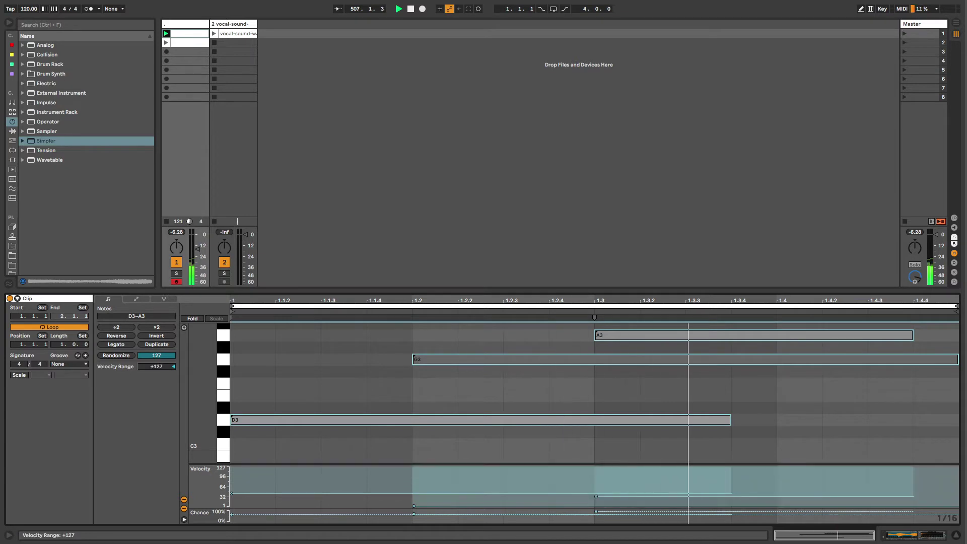
{"action": "left_click", "coordinate": [119, 356]}
{"action": "left_click", "coordinate": [120, 355]}
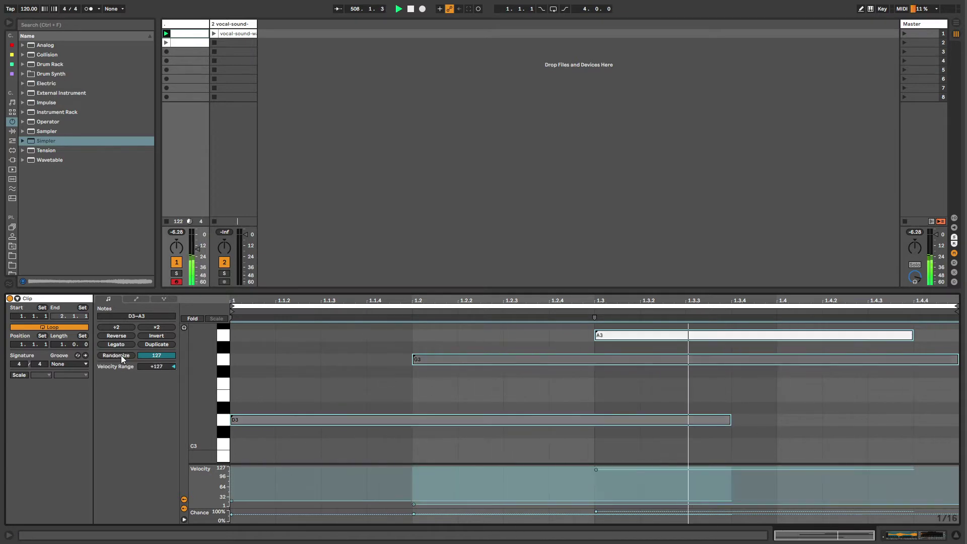
- Randomize only D3's chance with a 100% amount
{"action": "left_click", "coordinate": [253, 509]}
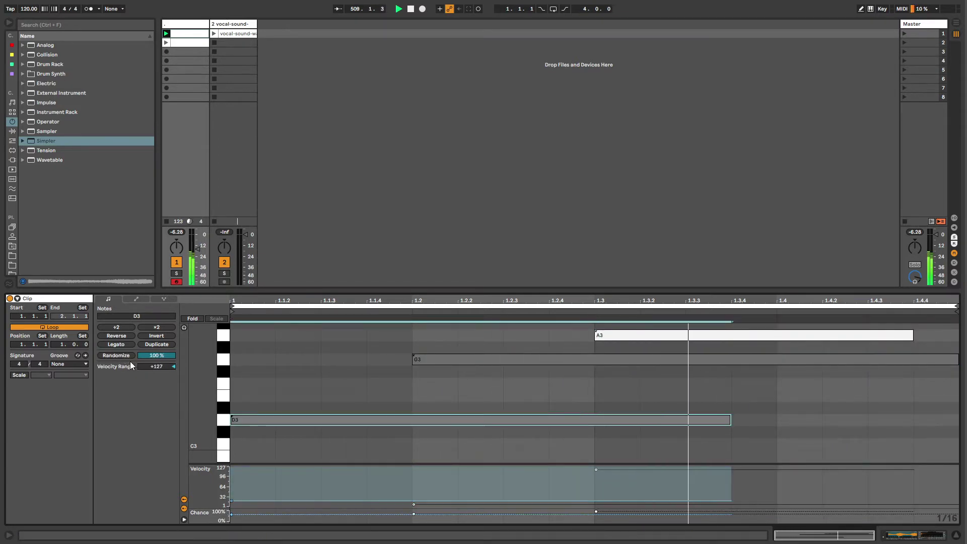
{"action": "left_click", "coordinate": [126, 356]}
{"action": "left_click", "coordinate": [126, 356]}
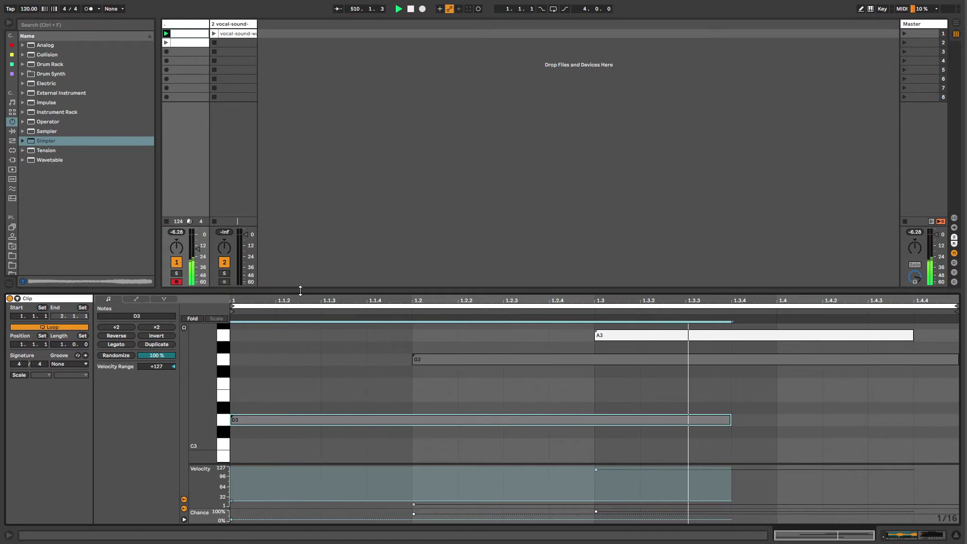
- Enlarge the clip editor and raise the velocities of G3 to about 60 and D3 to about 84
{"action": "left_click_drag", "start_coordinate": [302, 291], "coordinate": [302, 266]}
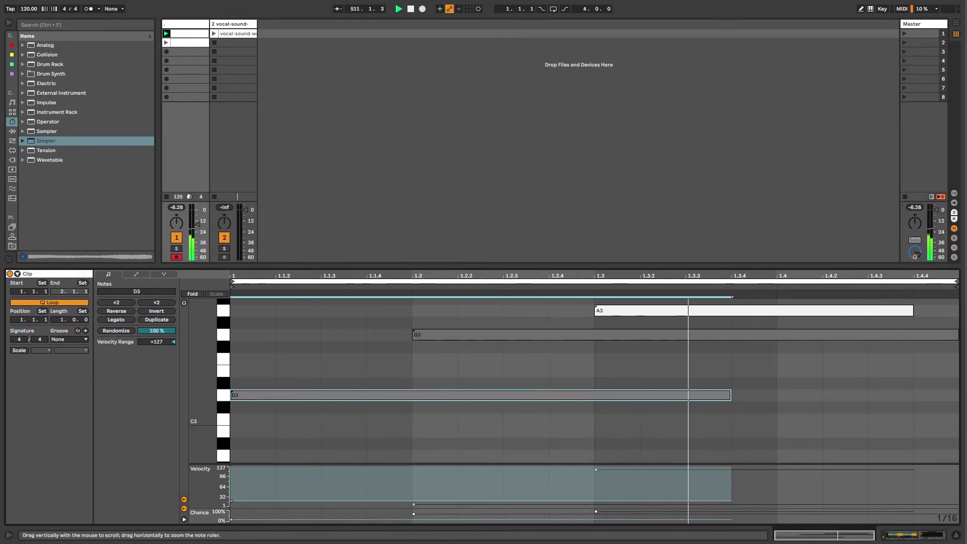
{"action": "mouse_move", "coordinate": [202, 352]}
{"action": "left_mouse_down"}
{"action": "mouse_move", "coordinate": [176, 353]}
{"action": "mouse_move", "coordinate": [199, 353]}
{"action": "left_mouse_up"}
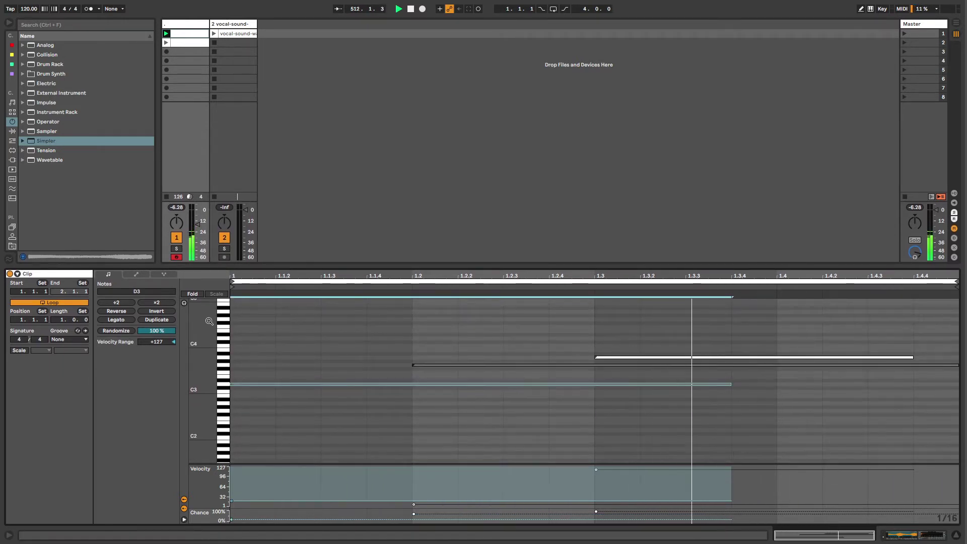
{"action": "left_click", "coordinate": [403, 340]}
{"action": "left_click_drag", "start_coordinate": [422, 363], "coordinate": [422, 342]}
{"action": "left_click_drag", "start_coordinate": [384, 385], "coordinate": [384, 350]}
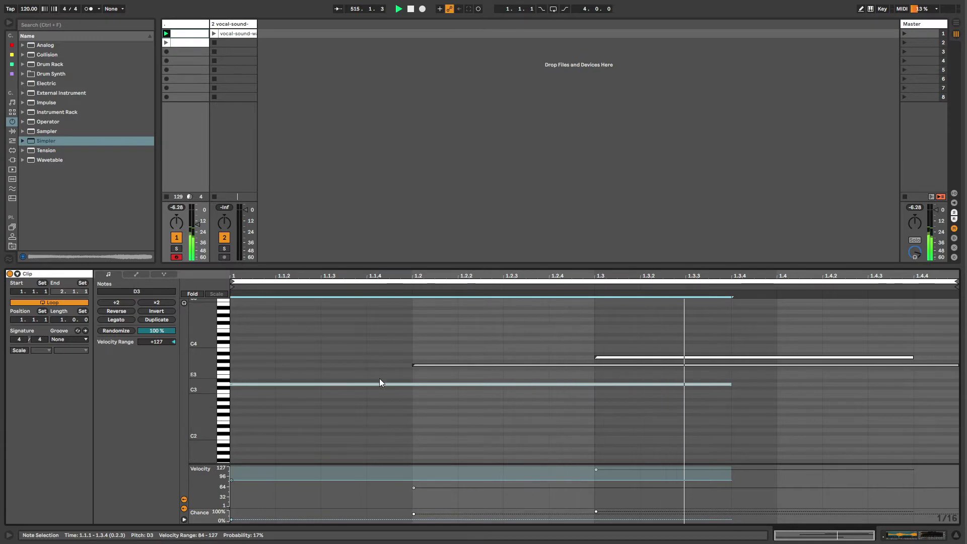
- Duplicate the three notes into bar 2 with the loop extended to 3.1.2, and shift the copied D3 to 2.1.3
{"action": "left_click_drag", "start_coordinate": [228, 428], "coordinate": [956, 311]}
{"action": "left_click_drag", "start_coordinate": [526, 275], "coordinate": [526, 258]}
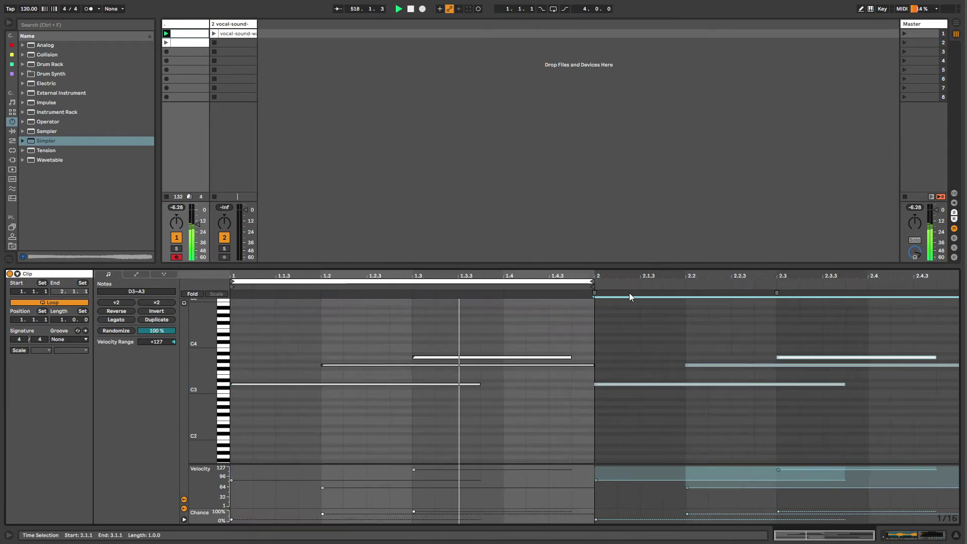
{"action": "left_click_drag", "start_coordinate": [593, 282], "coordinate": [860, 292]}
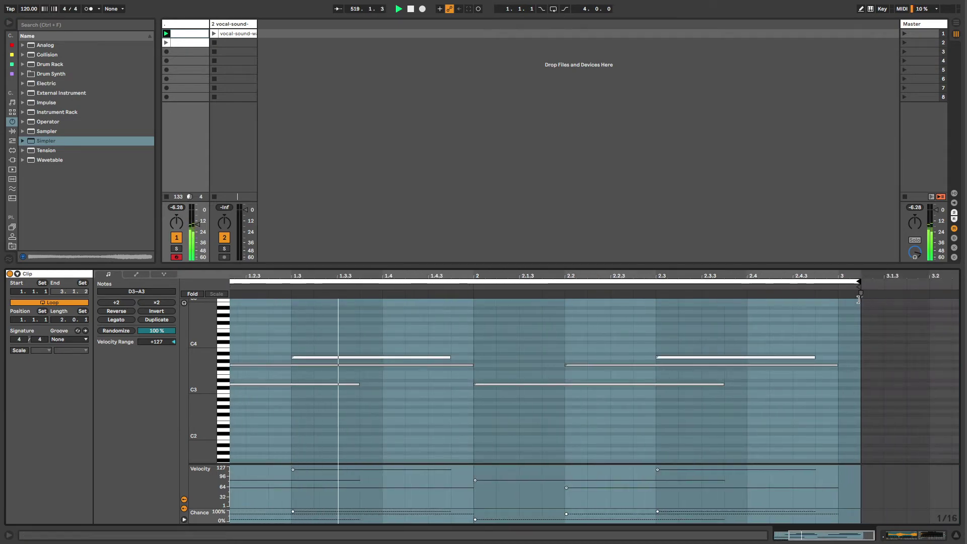
{"action": "left_click_drag", "start_coordinate": [521, 385], "coordinate": [573, 386]}
{"action": "left_click", "coordinate": [478, 319]}
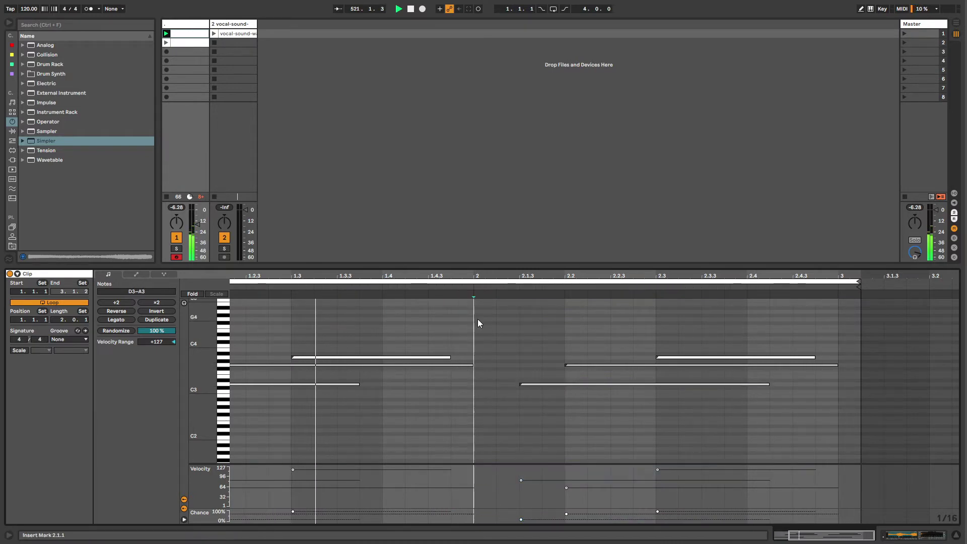
- Stretch all notes to four times their length and extend the clip's loop end to 9.3.1
{"action": "key", "text": "ctrl+a"}
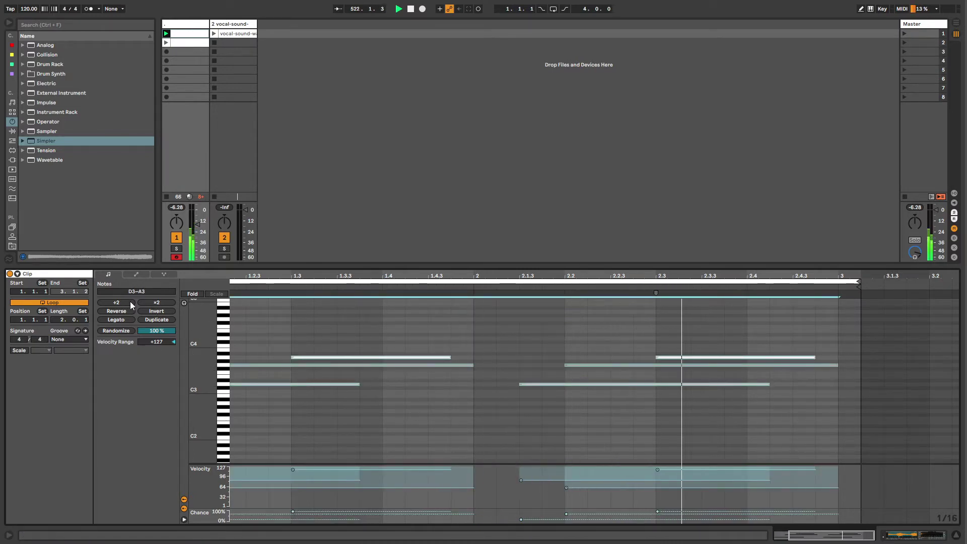
{"action": "left_click", "coordinate": [148, 303]}
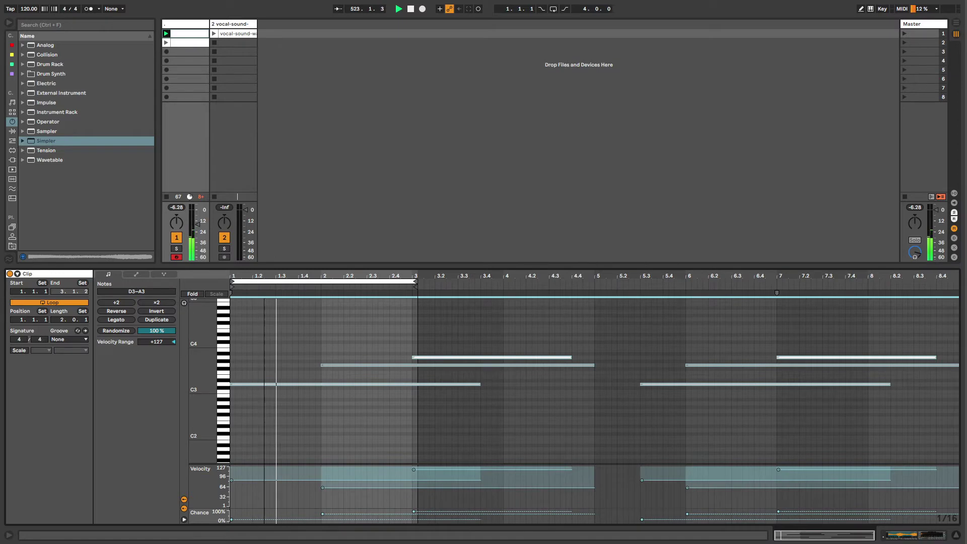
{"action": "left_click_drag", "start_coordinate": [412, 278], "coordinate": [918, 324]}
- Lengthen the second D3 note by moving its start earlier to about 4.2
{"action": "left_click", "coordinate": [529, 368]}
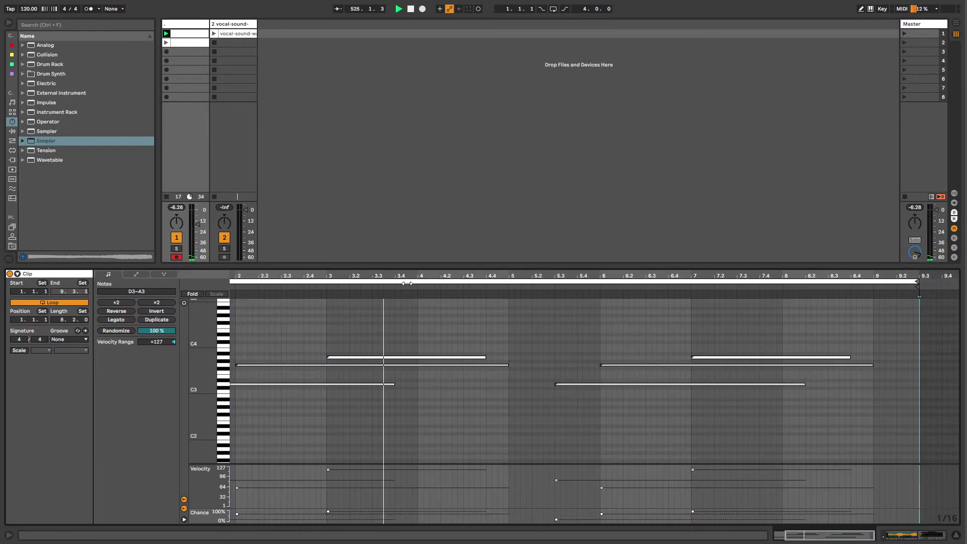
{"action": "left_click_drag", "start_coordinate": [554, 385], "coordinate": [441, 391]}
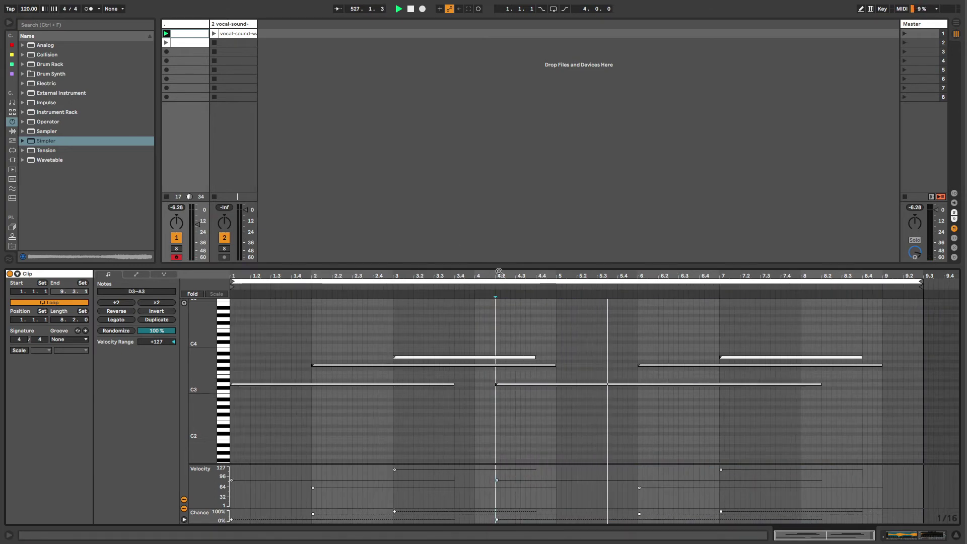
- Select all notes in the clip and set their chance to a uniform 80%
{"action": "left_click_drag", "start_coordinate": [389, 336], "coordinate": [757, 406]}
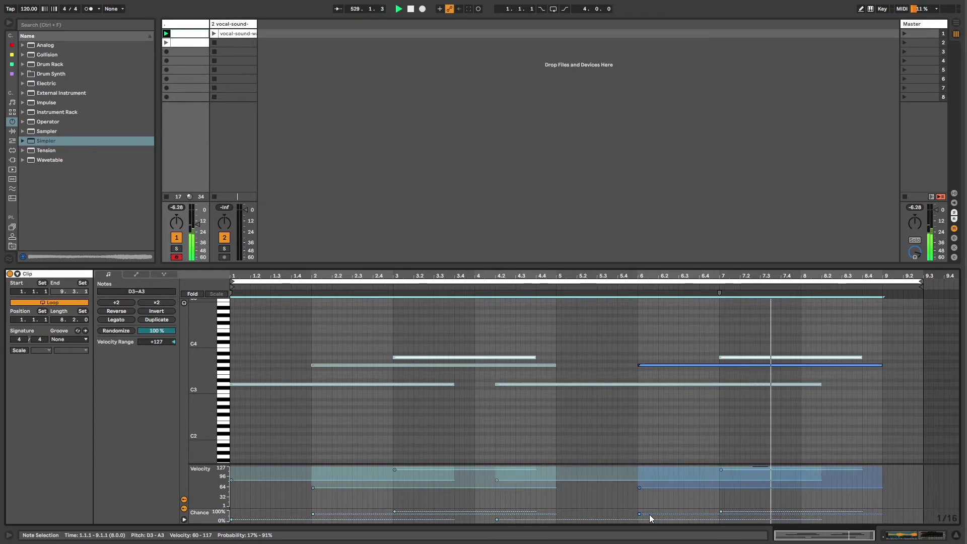
{"action": "mouse_move", "coordinate": [649, 515]}
{"action": "left_mouse_down"}
{"action": "mouse_move", "coordinate": [649, 506]}
{"action": "mouse_move", "coordinate": [649, 519]}
{"action": "left_mouse_up"}
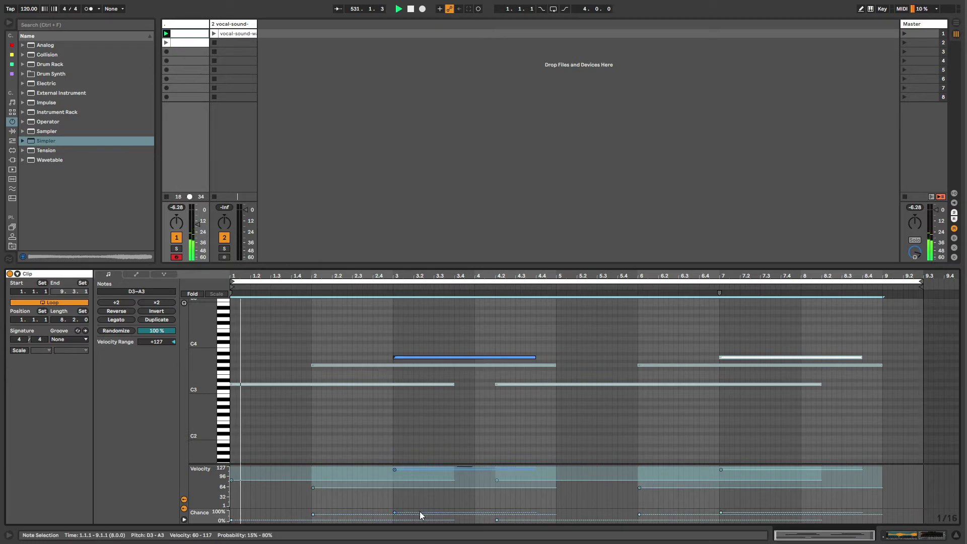
{"action": "left_click_drag", "start_coordinate": [419, 512], "coordinate": [419, 499]}
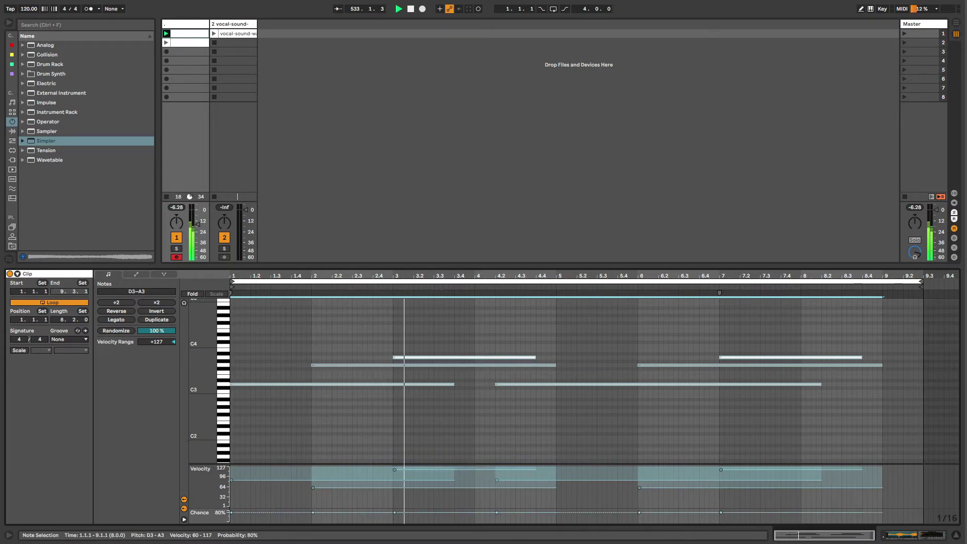
- Lengthen the first A3 note so that it ends at 6.2.4
{"action": "left_click", "coordinate": [442, 389]}
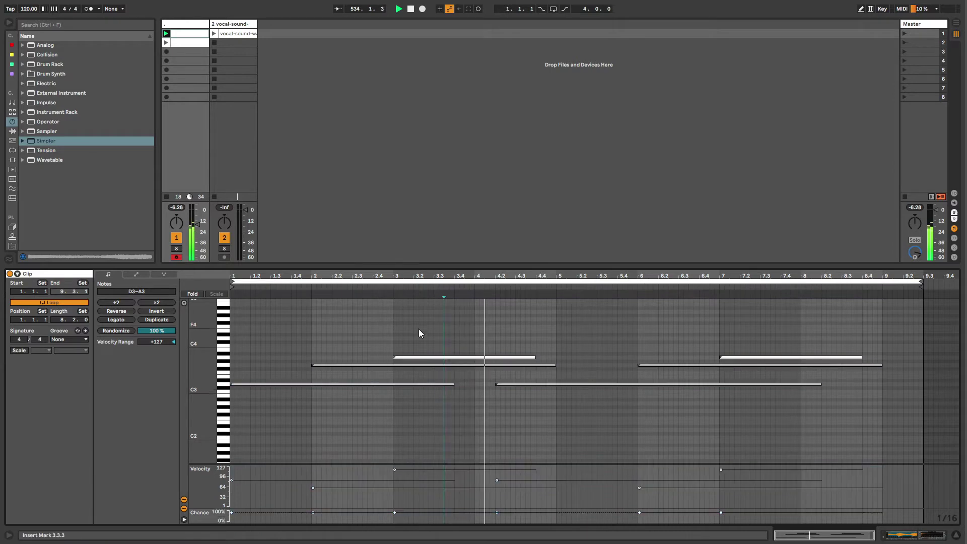
{"action": "left_click", "coordinate": [456, 358]}
{"action": "left_click_drag", "start_coordinate": [535, 359], "coordinate": [674, 351]}
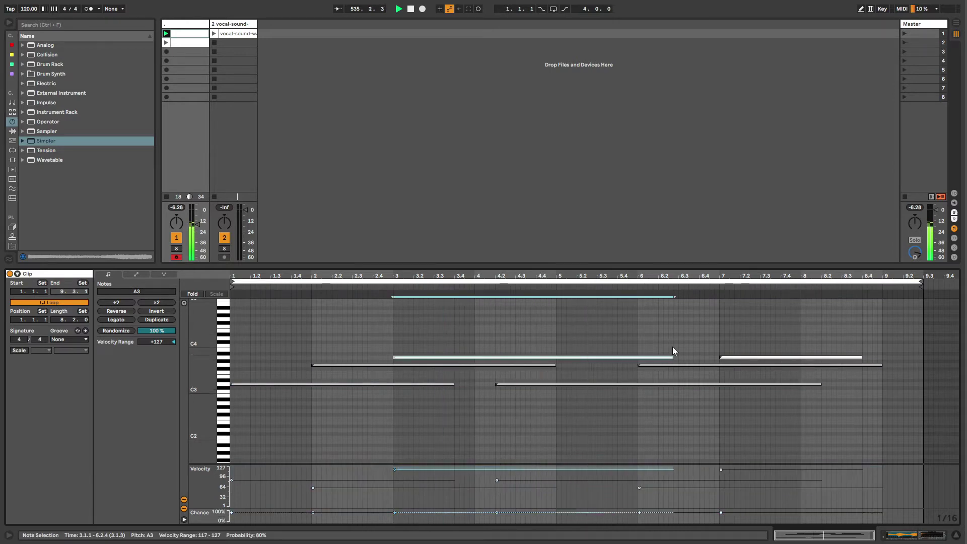
- Extend the first A3 note's pitch curve in note expression, rising gradually to +6 st and easing down from about 4.3, with its early breakpoint at about +1 st
{"action": "left_click", "coordinate": [167, 273]}
{"action": "left_click", "coordinate": [440, 339]}
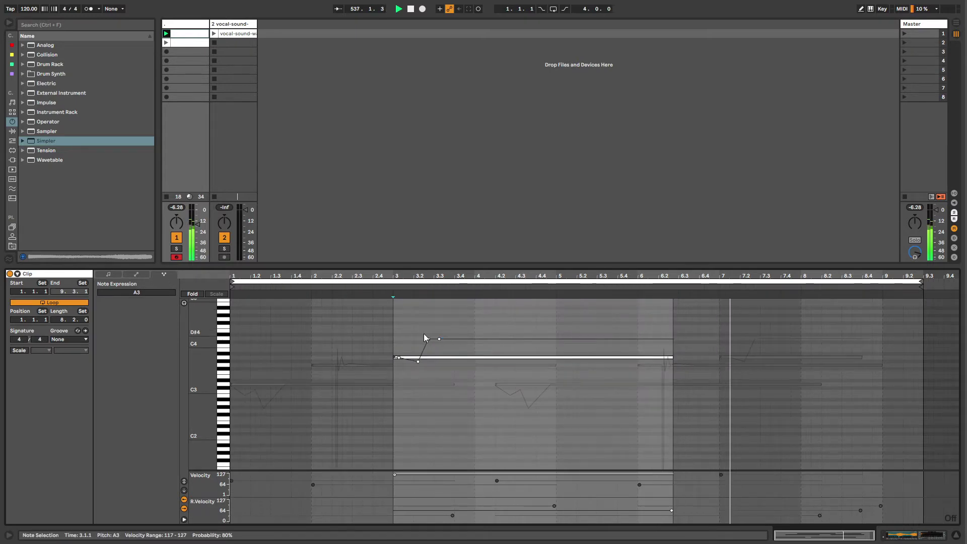
{"action": "left_click_drag", "start_coordinate": [445, 340], "coordinate": [459, 363]}
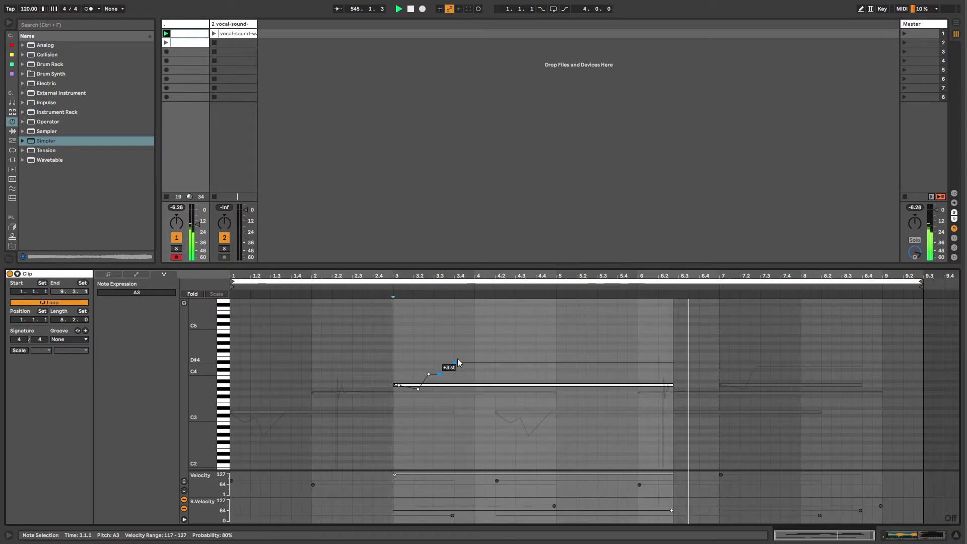
{"action": "left_click", "coordinate": [511, 363]}
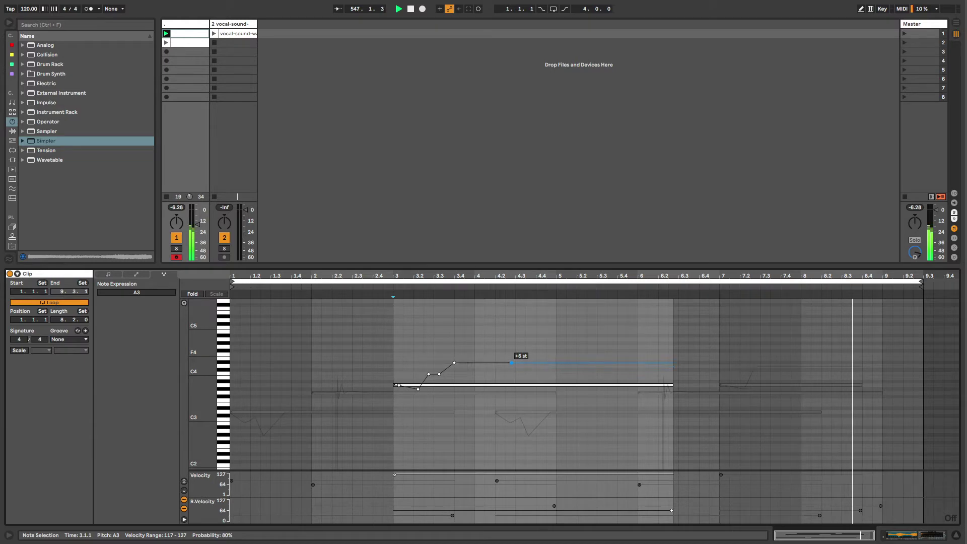
{"action": "left_click_drag", "start_coordinate": [577, 362], "coordinate": [577, 371]}
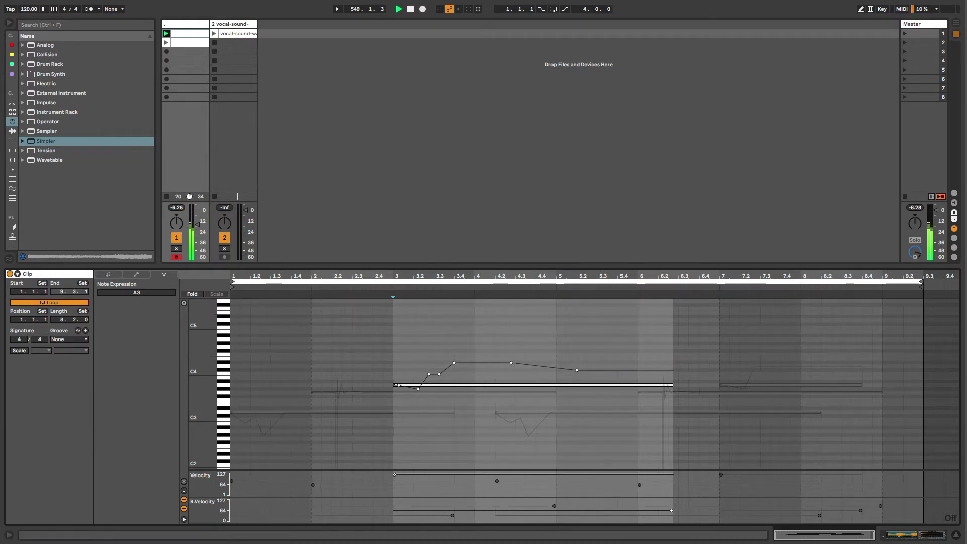
{"action": "scroll", "coordinate": [463, 388], "scroll_direction": "down", "scroll_amount": 1}
{"action": "left_click_drag", "start_coordinate": [419, 379], "coordinate": [413, 372]}
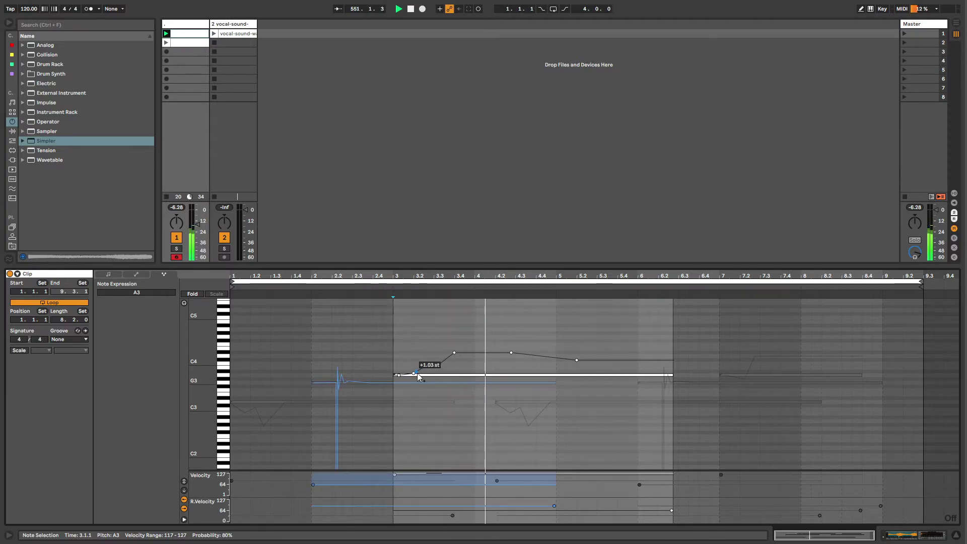
{"action": "left_click", "coordinate": [176, 23]}
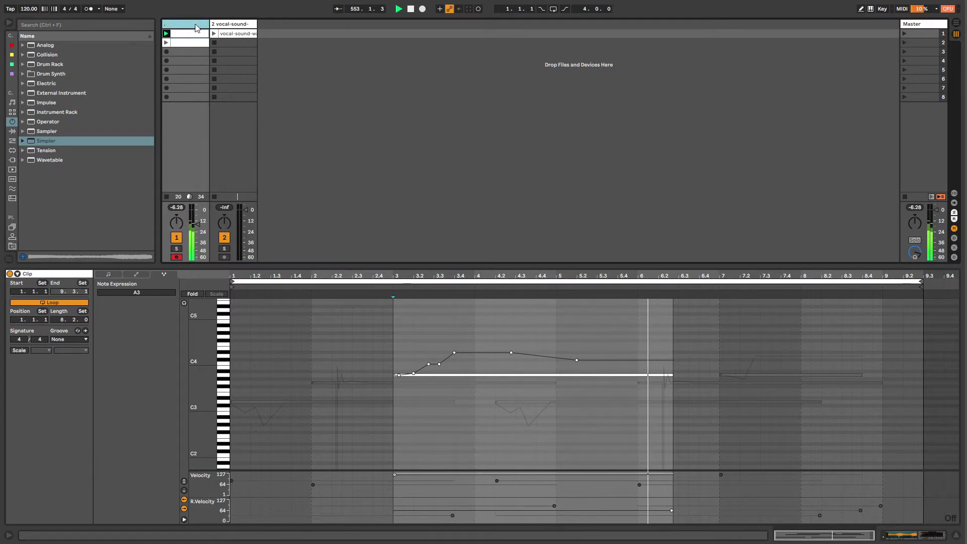
{"action": "left_click", "coordinate": [232, 24]}
{"action": "left_click", "coordinate": [182, 24]}
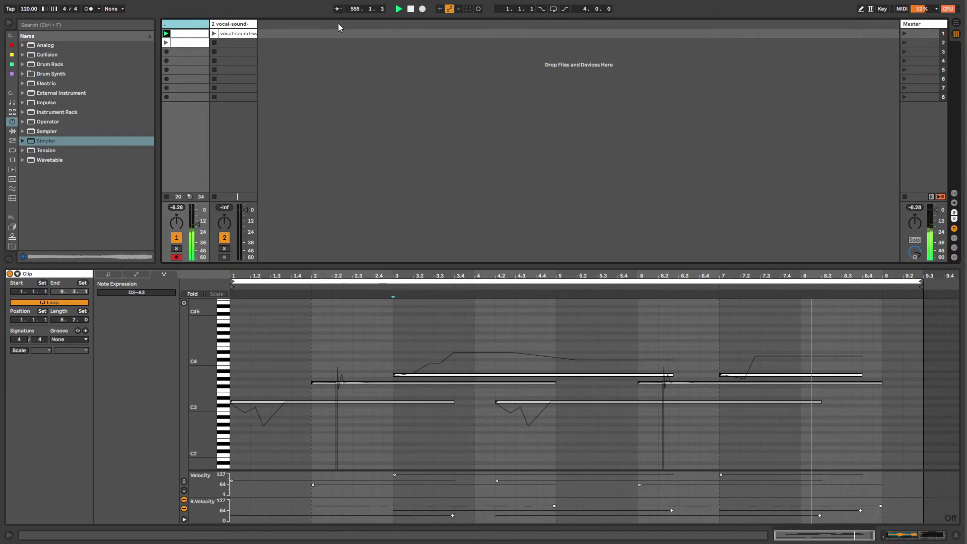
- Add jagged up-and-down pitch bends to the first G3 note between about 3.2 and 3.4
{"action": "left_click", "coordinate": [272, 402]}
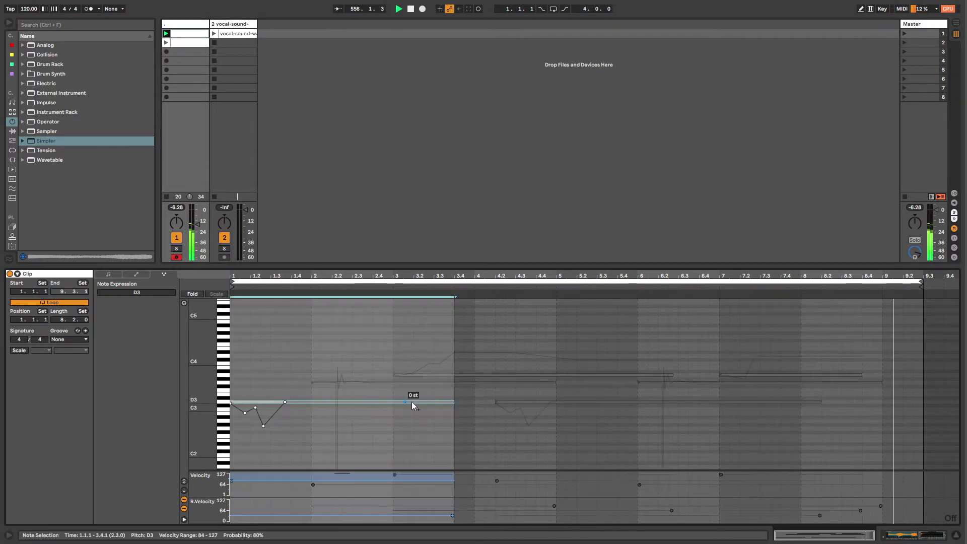
{"action": "left_click", "coordinate": [452, 375]}
{"action": "left_click", "coordinate": [436, 382]}
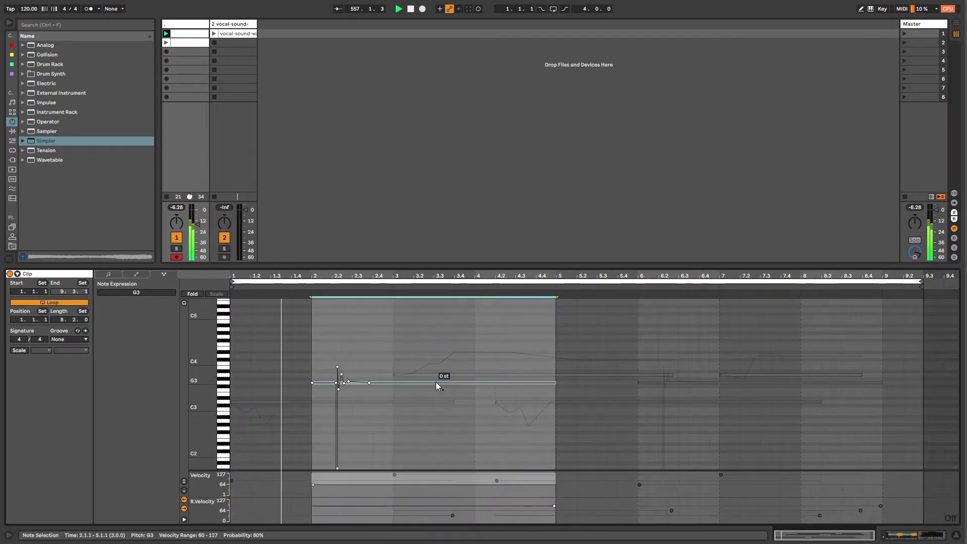
{"action": "mouse_move", "coordinate": [413, 384]}
{"action": "left_mouse_down"}
{"action": "mouse_move", "coordinate": [423, 358]}
{"action": "mouse_move", "coordinate": [426, 421]}
{"action": "mouse_move", "coordinate": [440, 397]}
{"action": "mouse_move", "coordinate": [440, 354]}
{"action": "mouse_move", "coordinate": [442, 403]}
{"action": "mouse_move", "coordinate": [449, 382]}
{"action": "left_mouse_up"}
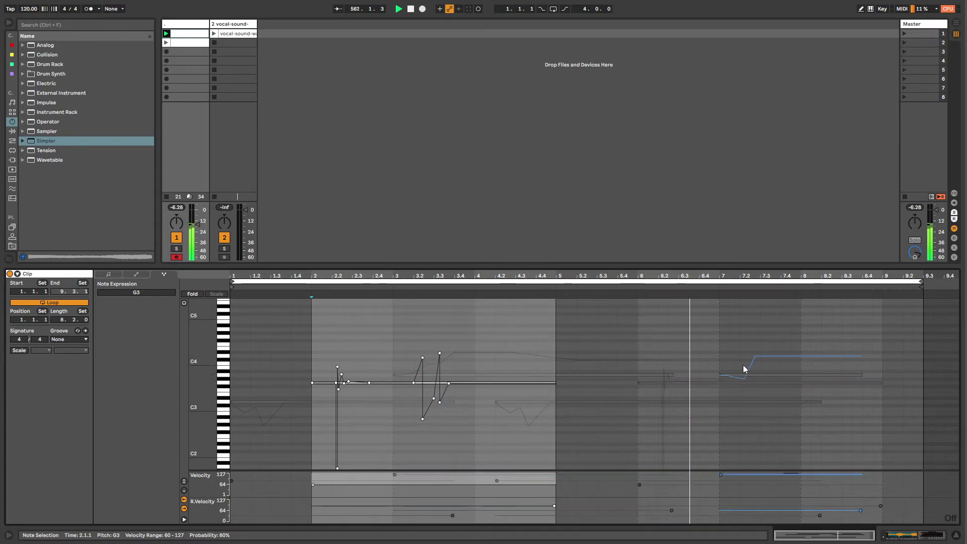
- Reshape the second A3 note's pitch curve with a sharp dip at about 7.3, a rise, and a slow return near the note's pitch around 8.2
{"action": "left_click", "coordinate": [774, 374]}
{"action": "left_click_drag", "start_coordinate": [775, 357], "coordinate": [764, 407]}
{"action": "mouse_move", "coordinate": [794, 407]}
{"action": "left_mouse_down"}
{"action": "mouse_move", "coordinate": [793, 358]}
{"action": "mouse_move", "coordinate": [836, 377]}
{"action": "left_mouse_up"}
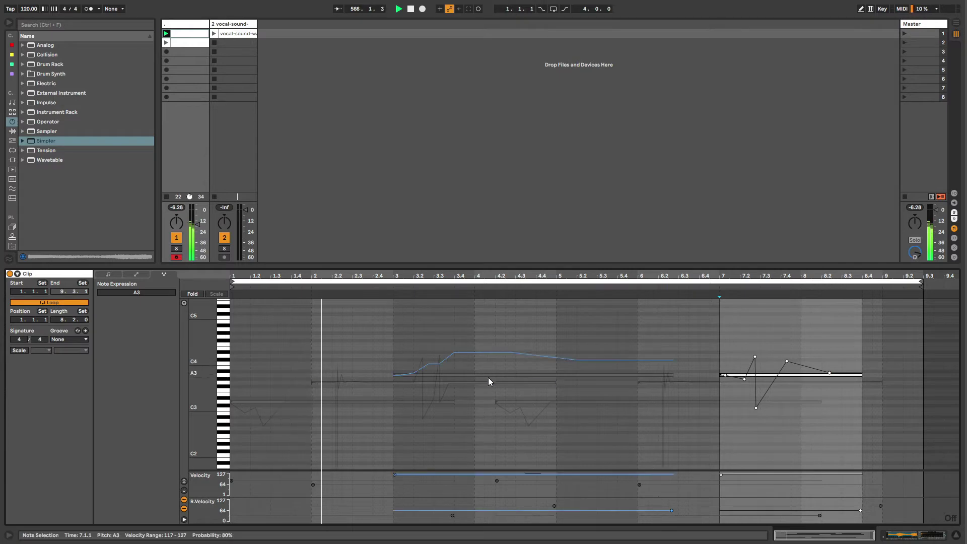
- Add wavy pitch bends to the second D3 note between about 5 and 7.3, alternating above and below the note's pitch
{"action": "left_click", "coordinate": [497, 402]}
{"action": "mouse_move", "coordinate": [564, 401]}
{"action": "left_mouse_down"}
{"action": "mouse_move", "coordinate": [551, 343]}
{"action": "mouse_move", "coordinate": [559, 423]}
{"action": "mouse_move", "coordinate": [560, 378]}
{"action": "mouse_move", "coordinate": [567, 402]}
{"action": "left_mouse_up"}
{"action": "left_click_drag", "start_coordinate": [552, 343], "coordinate": [551, 383]}
{"action": "left_click_drag", "start_coordinate": [613, 402], "coordinate": [614, 392]}
{"action": "left_click", "coordinate": [644, 403]}
{"action": "left_click", "coordinate": [746, 403]}
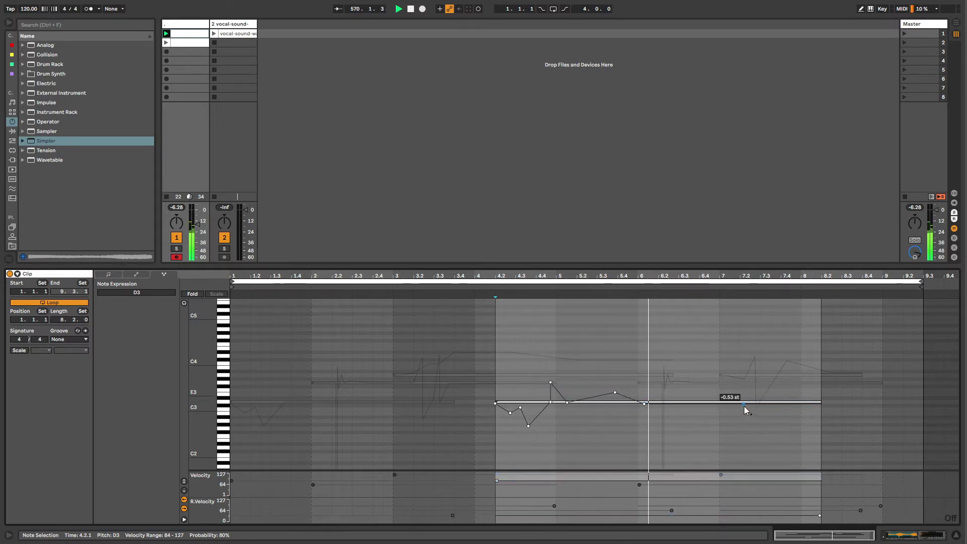
{"action": "mouse_move", "coordinate": [706, 404]}
{"action": "left_mouse_down"}
{"action": "mouse_move", "coordinate": [710, 389]}
{"action": "mouse_move", "coordinate": [761, 413]}
{"action": "left_mouse_up"}
{"action": "left_click_drag", "start_coordinate": [765, 412], "coordinate": [765, 400]}
- Try Hybrid Reverb's diffusion at 0% on the first track
{"action": "left_click", "coordinate": [182, 23]}
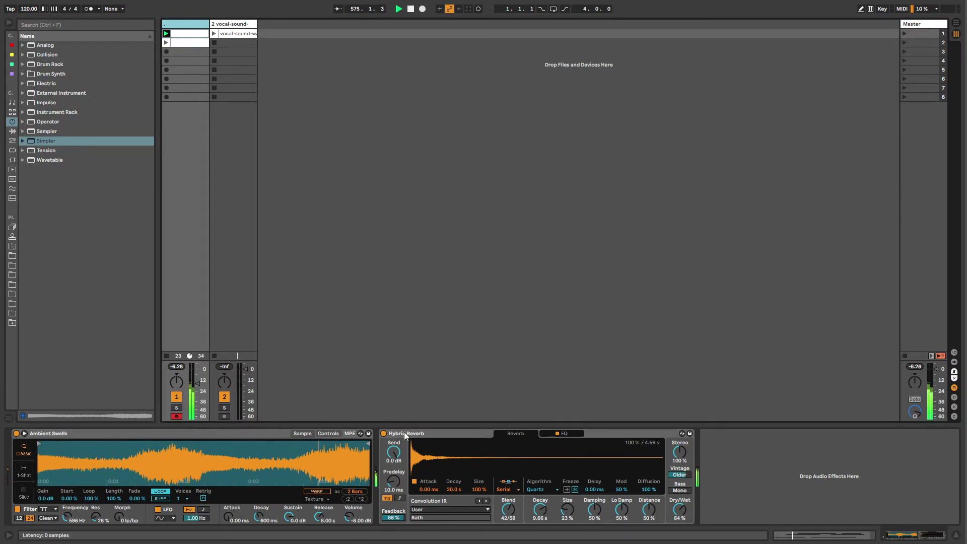
{"action": "left_click", "coordinate": [412, 455]}
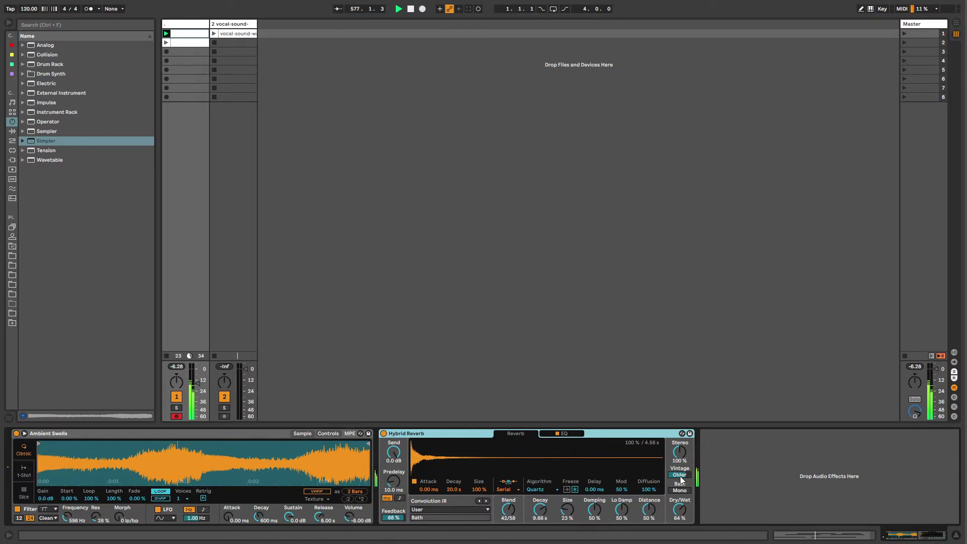
{"action": "left_click_drag", "start_coordinate": [648, 490], "coordinate": [648, 524]}
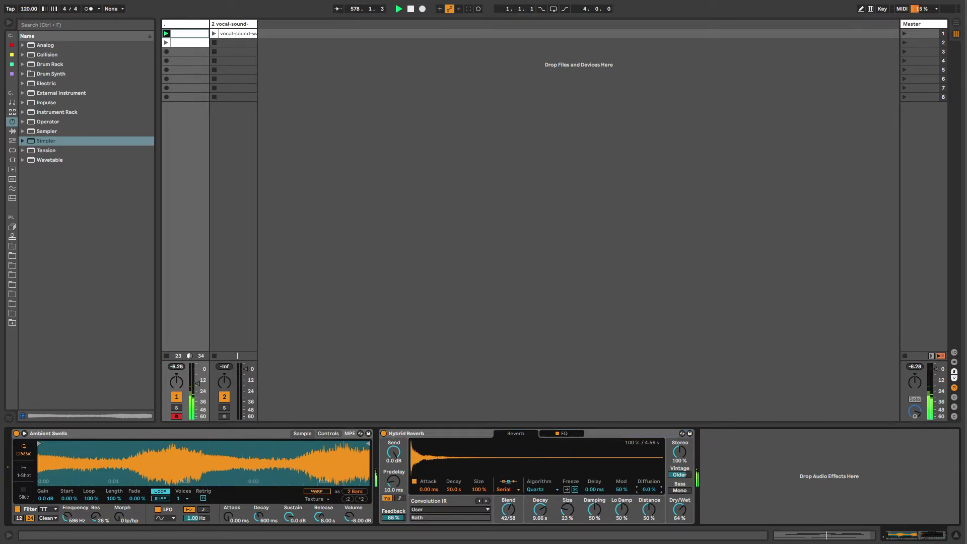
{"action": "left_click", "coordinate": [478, 437]}
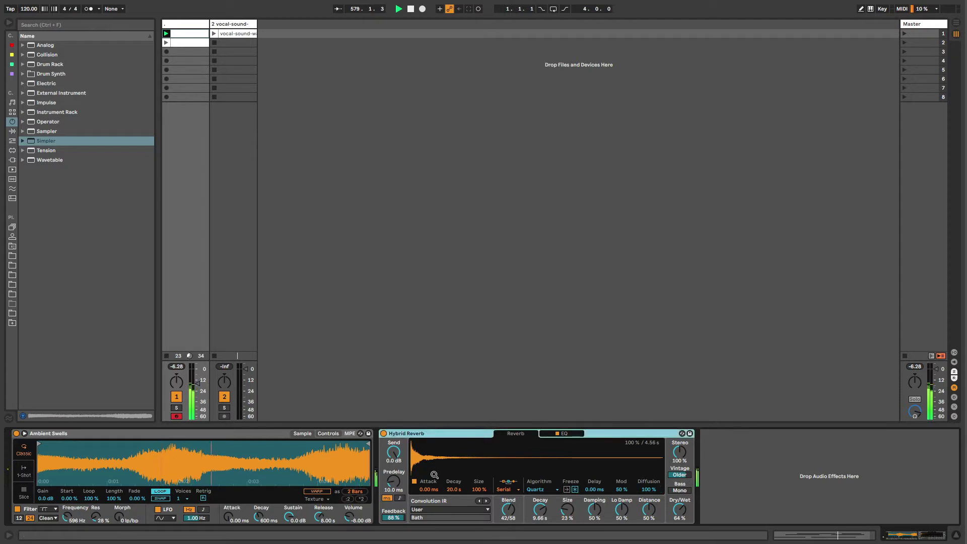
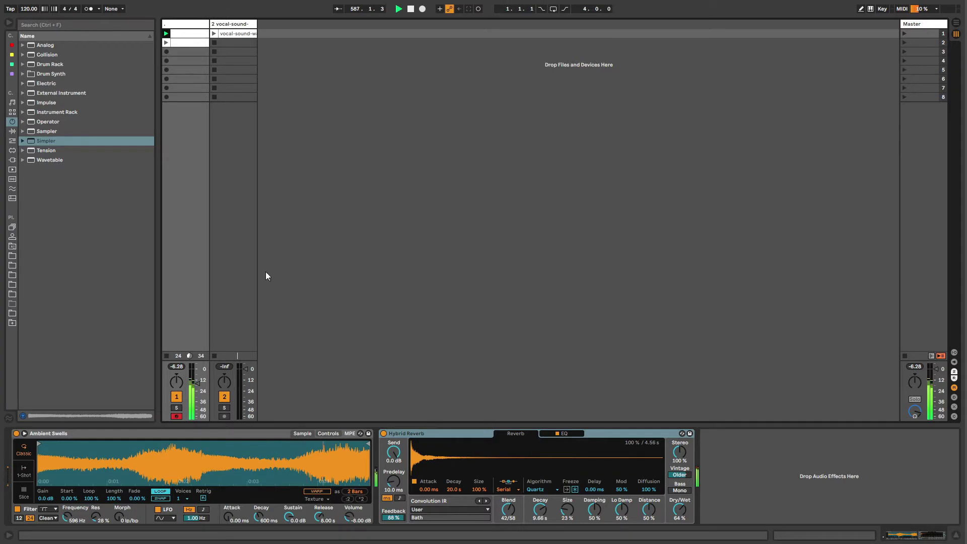
- Set Hybrid Reverb's feedback to 95%
{"action": "left_click_drag", "start_coordinate": [394, 520], "coordinate": [394, 513]}
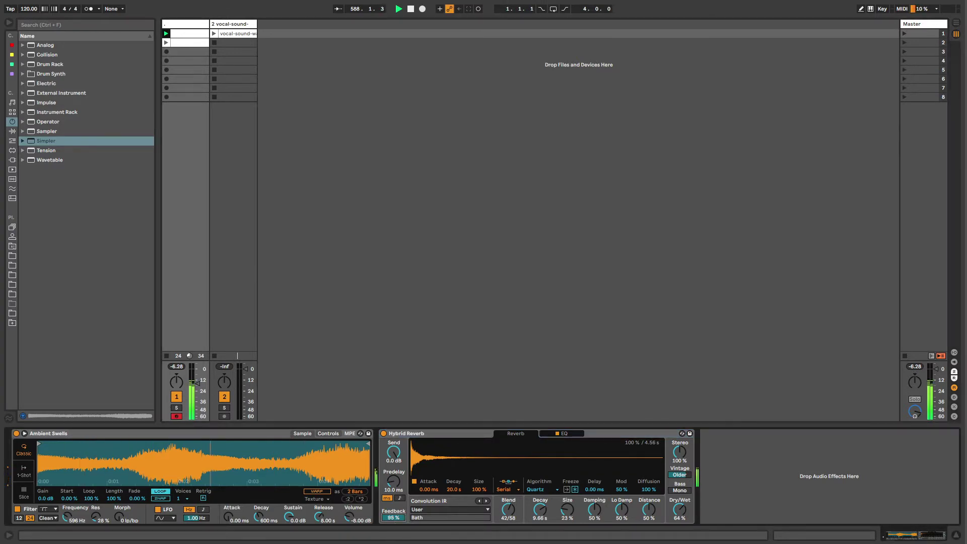
{"action": "left_click", "coordinate": [406, 441]}
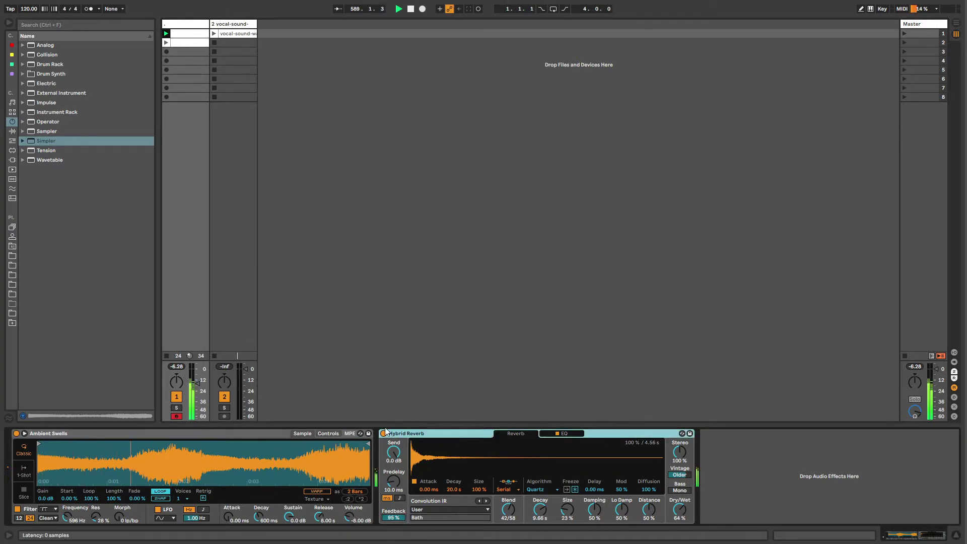
- Insert the MPE Control MIDI effect in front of the Ambient Swells instrument on the first track
{"action": "left_click", "coordinate": [186, 33]}
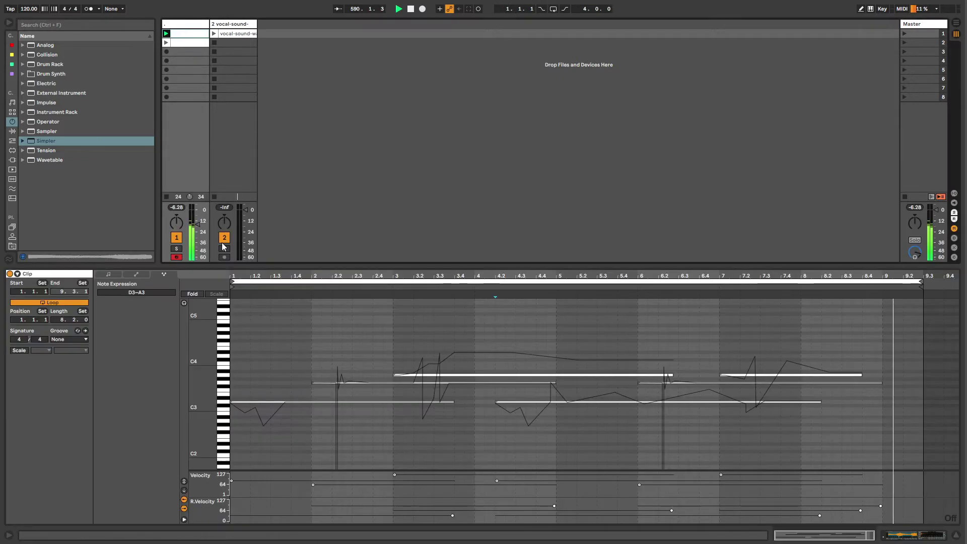
{"action": "left_click", "coordinate": [178, 25]}
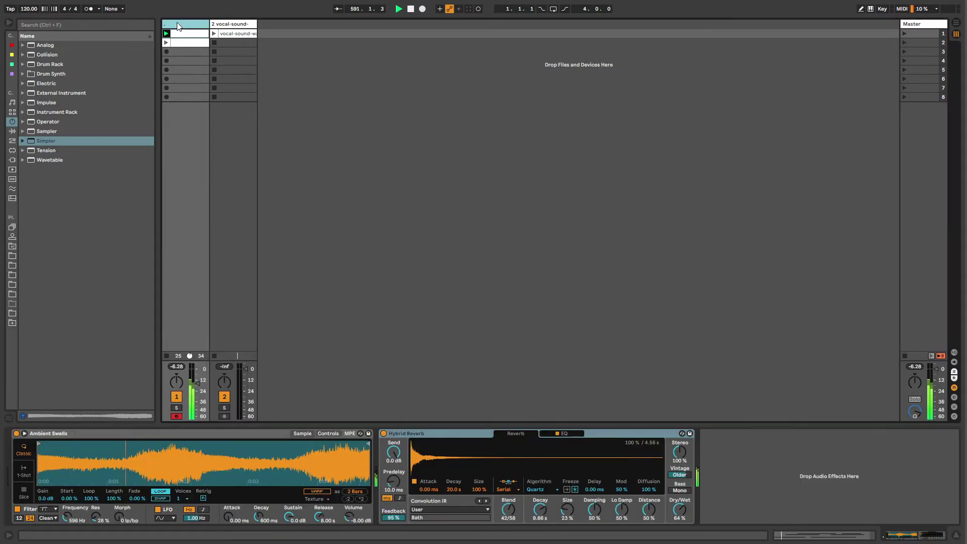
{"action": "left_click", "coordinate": [12, 140]}
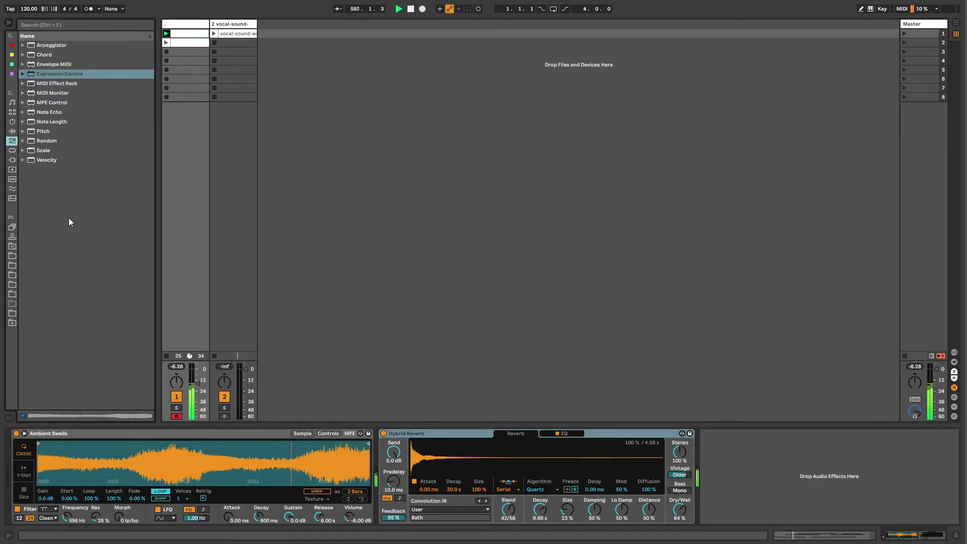
{"action": "left_click", "coordinate": [45, 103]}
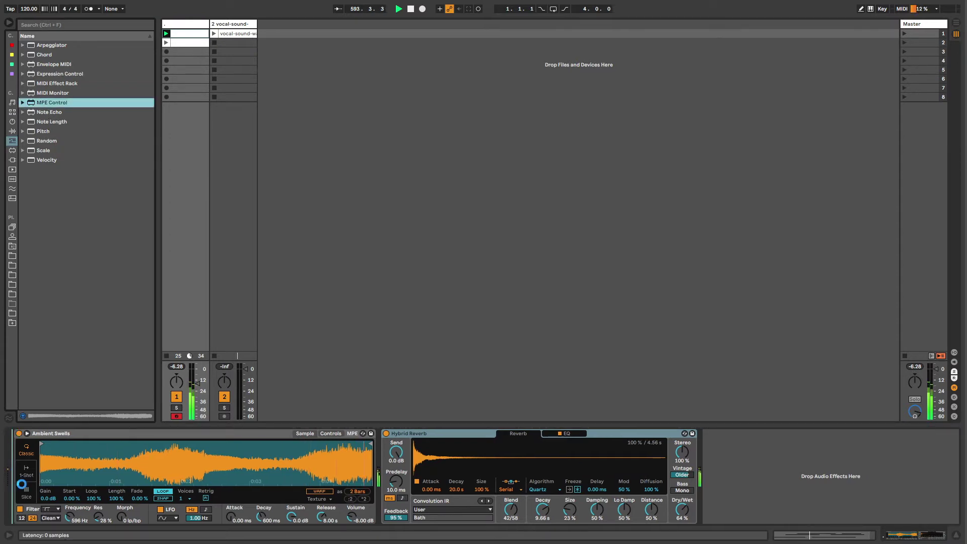
{"action": "left_click_drag", "start_coordinate": [21, 485], "coordinate": [22, 484]}
- In MPE Control, bend the Slide response curve to -0.81 and the Pitch response curve to -0.38
{"action": "left_click", "coordinate": [30, 444]}
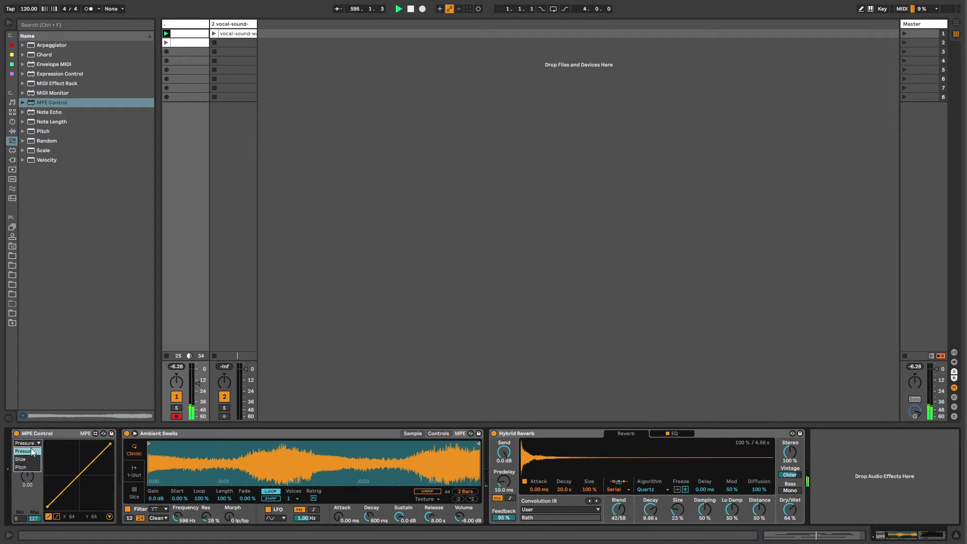
{"action": "left_click", "coordinate": [29, 457]}
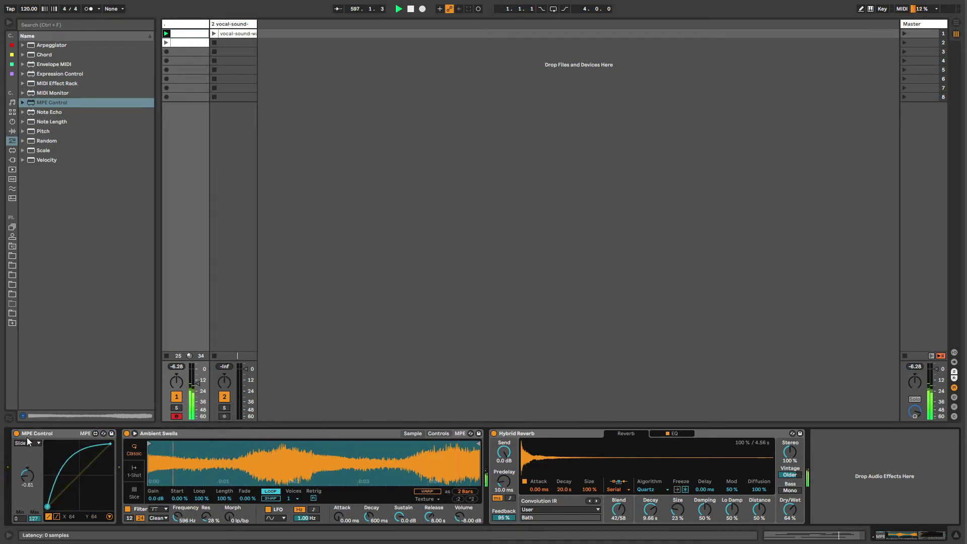
{"action": "left_click", "coordinate": [28, 444]}
{"action": "left_click", "coordinate": [28, 467]}
{"action": "mouse_move", "coordinate": [76, 474]}
{"action": "left_mouse_down"}
{"action": "mouse_move", "coordinate": [78, 498]}
{"action": "mouse_move", "coordinate": [69, 437]}
{"action": "mouse_move", "coordinate": [77, 462]}
{"action": "left_mouse_up"}
- Group MPE Control into a MIDI Effect Rack and show the rack's macro controls
{"action": "left_click", "coordinate": [59, 432]}
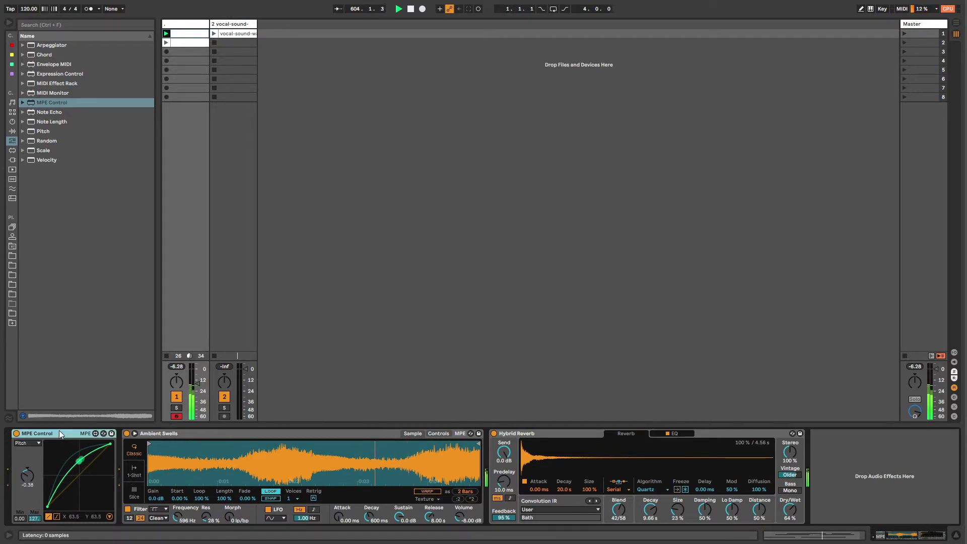
{"action": "key", "text": "ctrl+g"}
{"action": "left_click", "coordinate": [17, 443]}
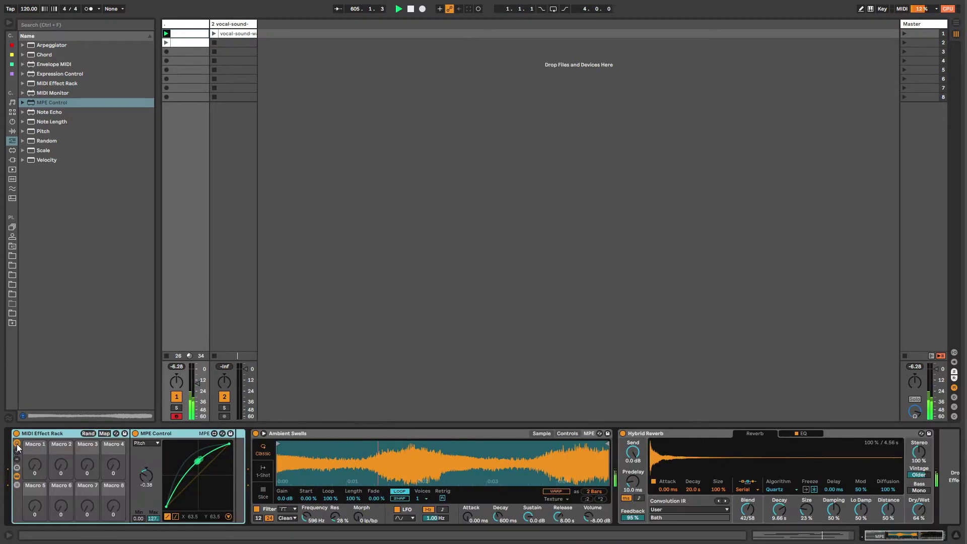
- Explore macro mapping for the rack, trying MPE Control's Pitch curve handle in map mode
{"action": "left_click", "coordinate": [105, 433]}
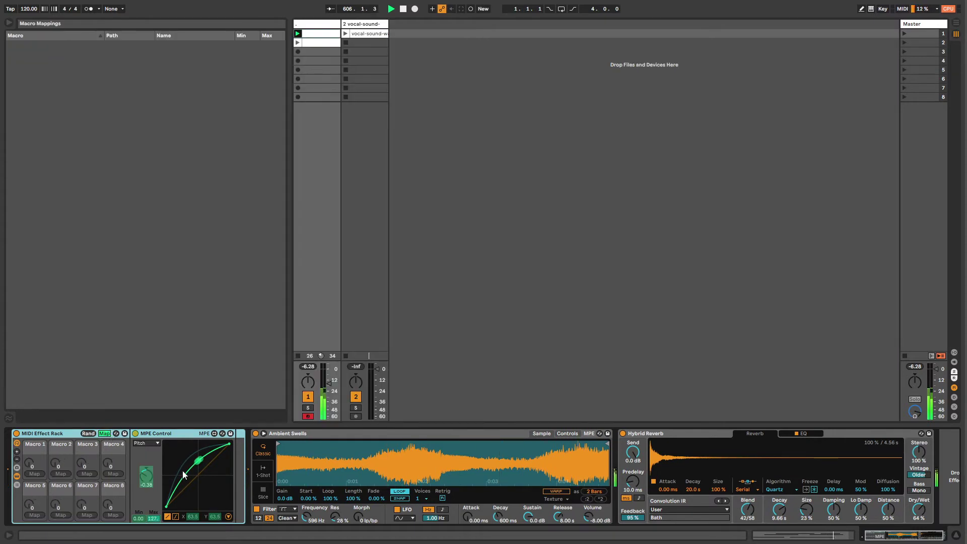
{"action": "mouse_move", "coordinate": [196, 464]}
{"action": "left_mouse_down"}
{"action": "mouse_move", "coordinate": [199, 480]}
{"action": "mouse_move", "coordinate": [195, 450]}
{"action": "left_mouse_up"}
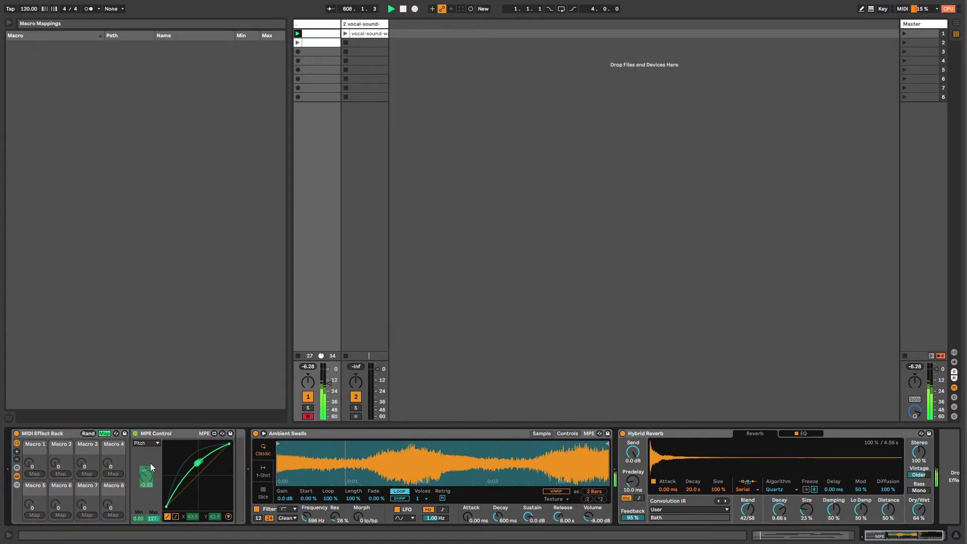
{"action": "left_click", "coordinate": [105, 433]}
{"action": "left_click", "coordinate": [104, 433]}
{"action": "left_click", "coordinate": [105, 434]}
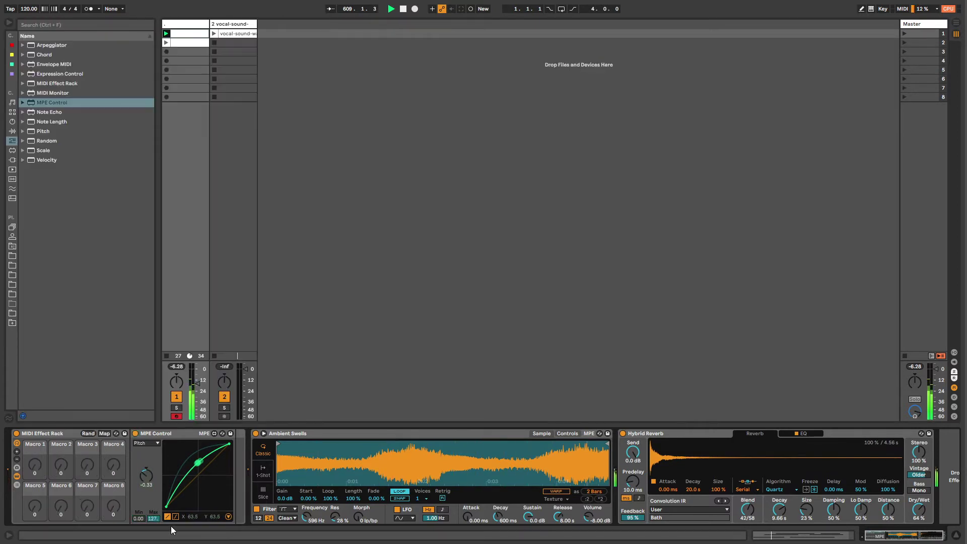
{"action": "left_click", "coordinate": [103, 433]}
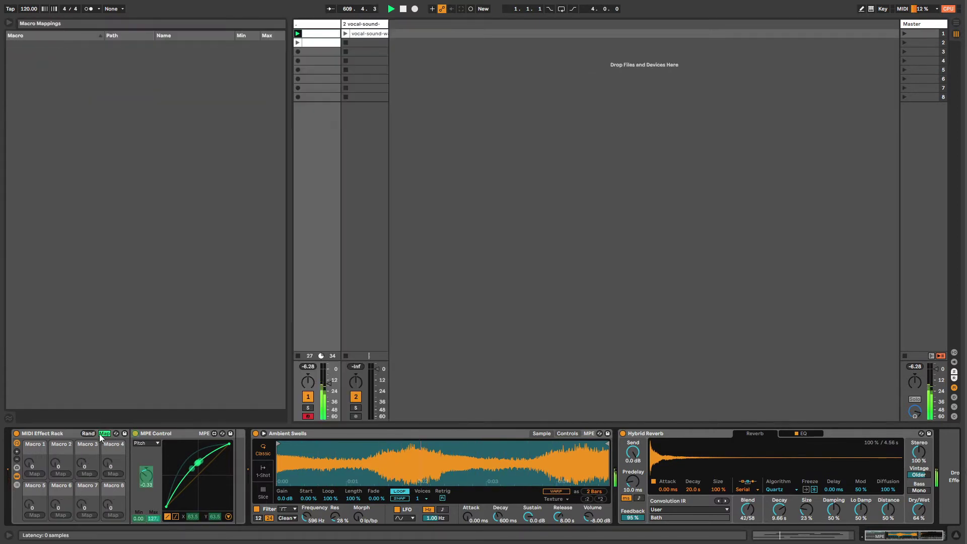
{"action": "left_click", "coordinate": [199, 464]}
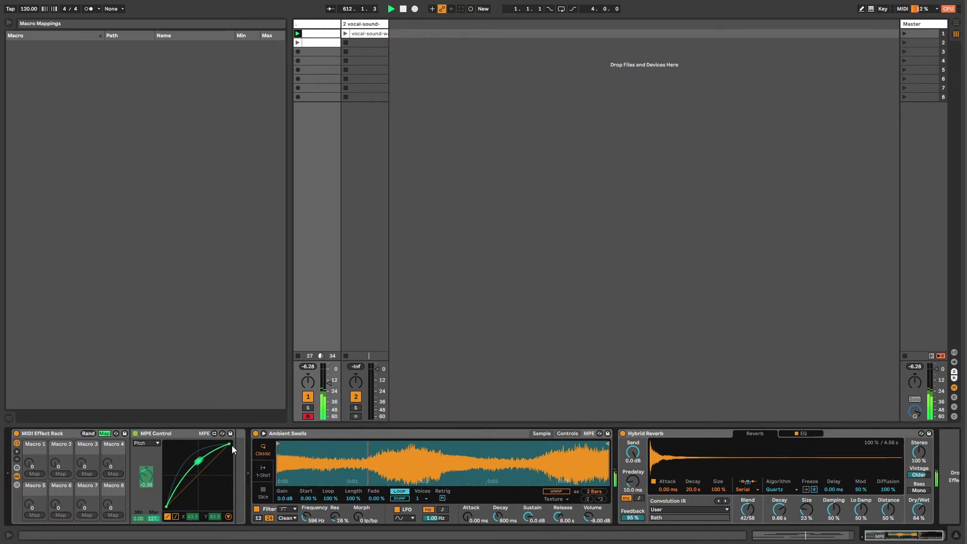
{"action": "left_click", "coordinate": [105, 434]}
- Set MPE Control's Pitch curve amount to 0.37
{"action": "left_click_drag", "start_coordinate": [147, 475], "coordinate": [146, 438]}
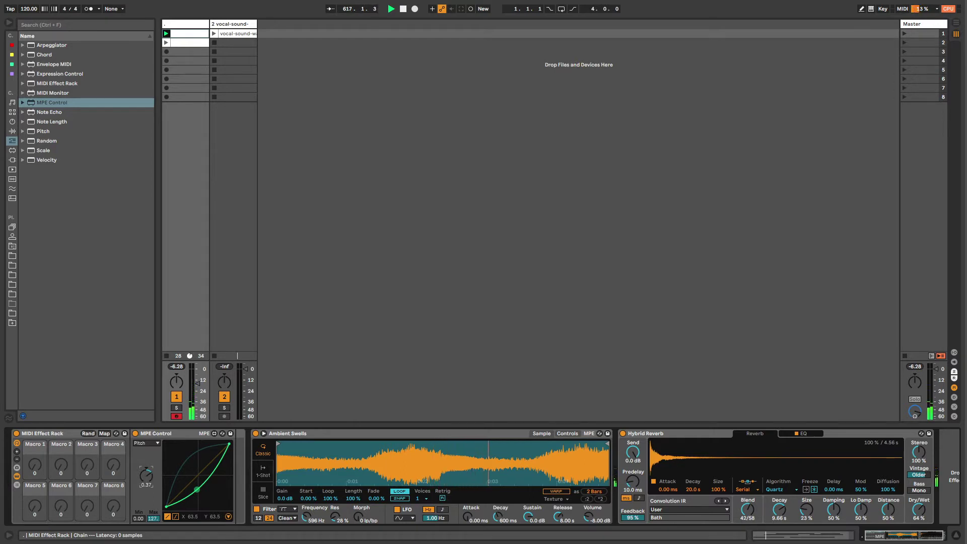
- Hot-swap the Ambient Swells Simpler for Wavetable's ASMR Cave Texture.adg from the Ambient & Evolving presets
{"action": "left_click", "coordinate": [13, 132]}
{"action": "left_click", "coordinate": [13, 122]}
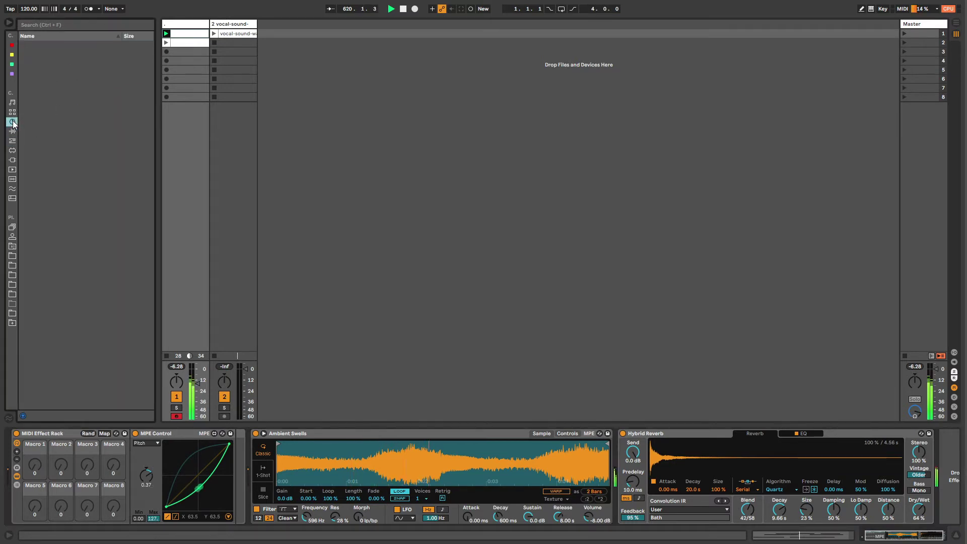
{"action": "left_click", "coordinate": [54, 160]}
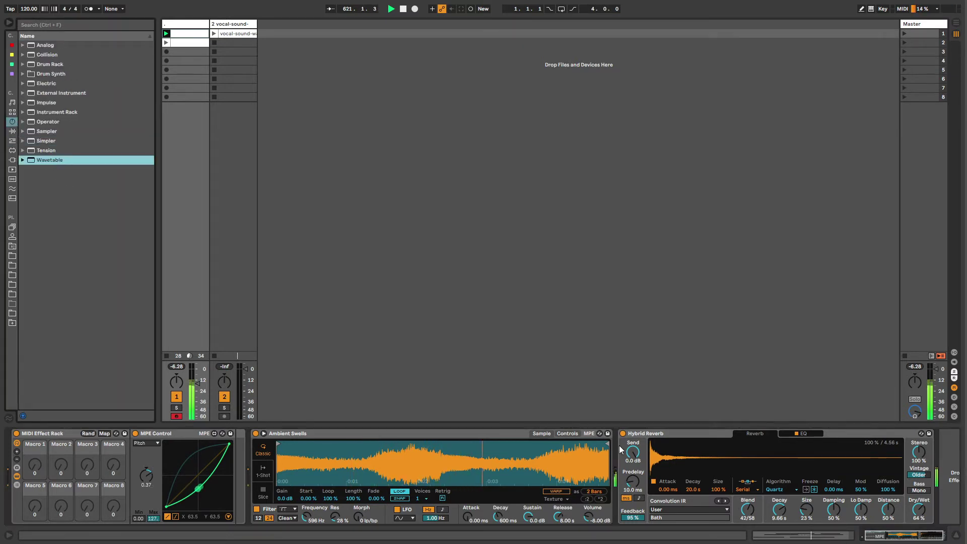
{"action": "left_click", "coordinate": [600, 433]}
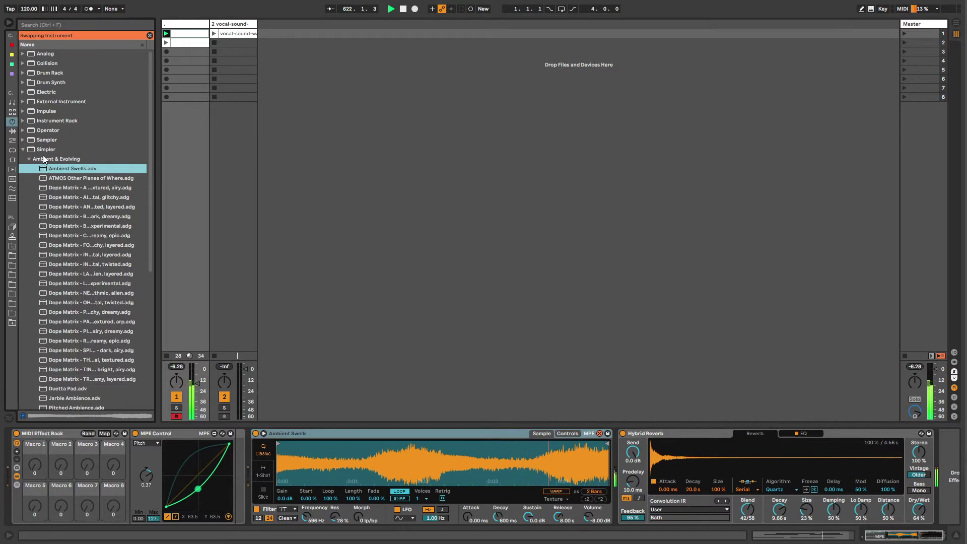
{"action": "left_click", "coordinate": [23, 150]}
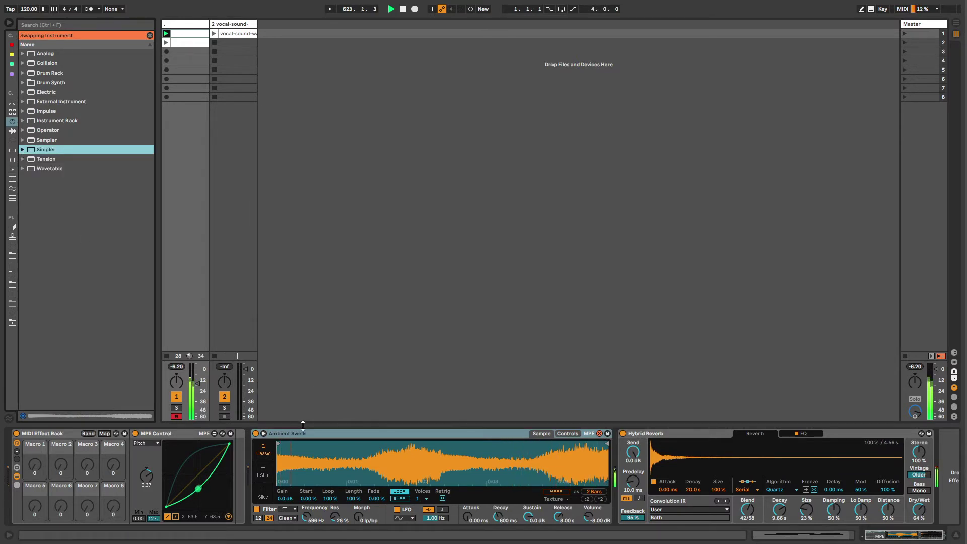
{"action": "left_click", "coordinate": [13, 169]}
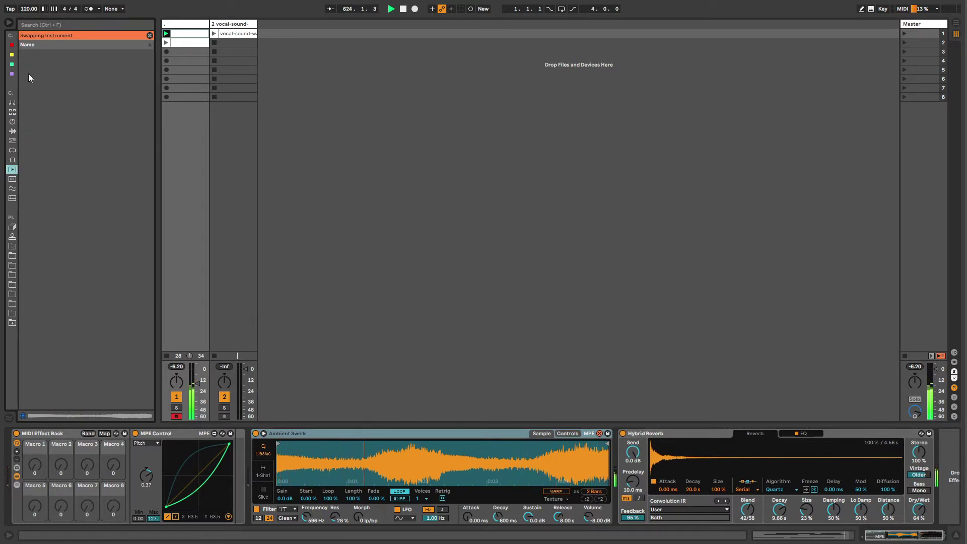
{"action": "left_click", "coordinate": [12, 122]}
{"action": "left_click", "coordinate": [25, 168]}
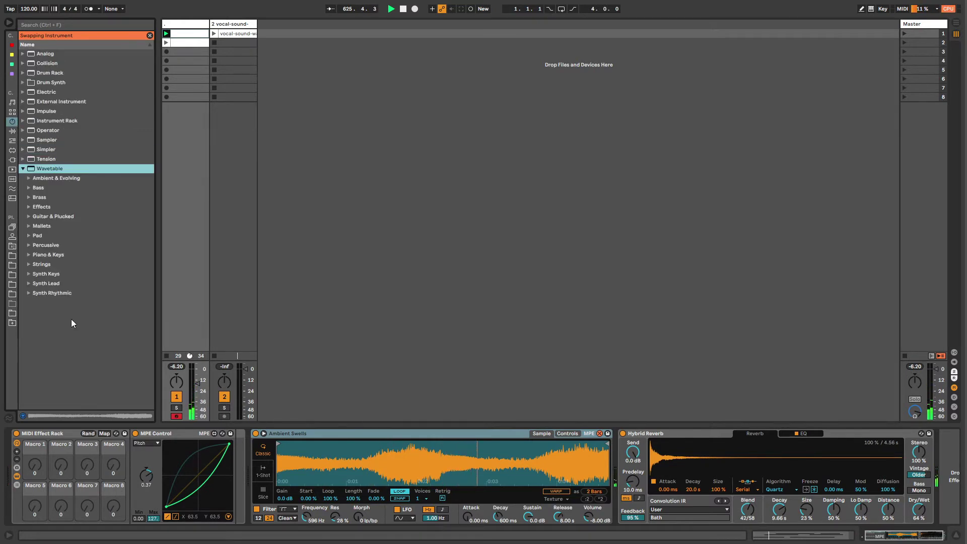
{"action": "left_click", "coordinate": [28, 179]}
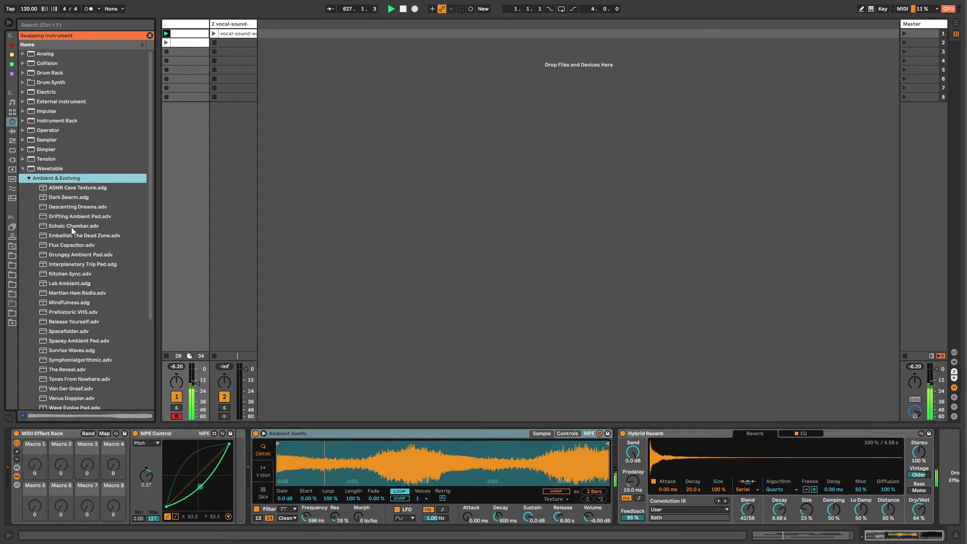
{"action": "left_click", "coordinate": [70, 190]}
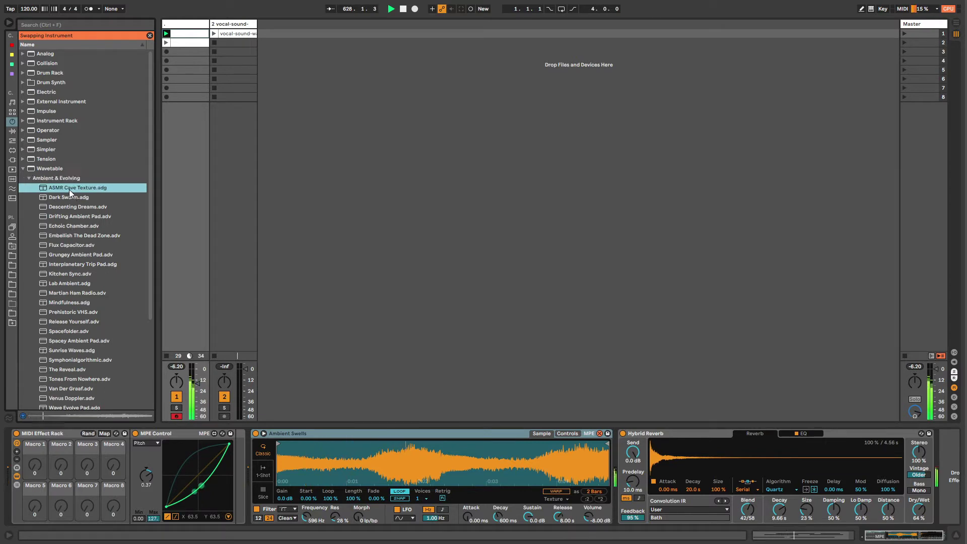
{"action": "double_click", "coordinate": [68, 189]}
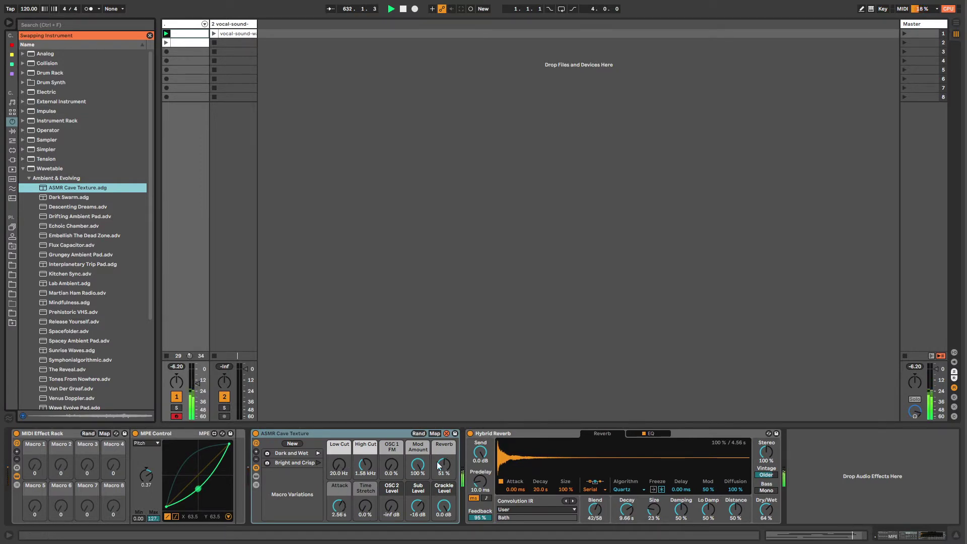
- Set Hybrid Reverb's Dry/Wet to 39 %
{"action": "left_click", "coordinate": [316, 432]}
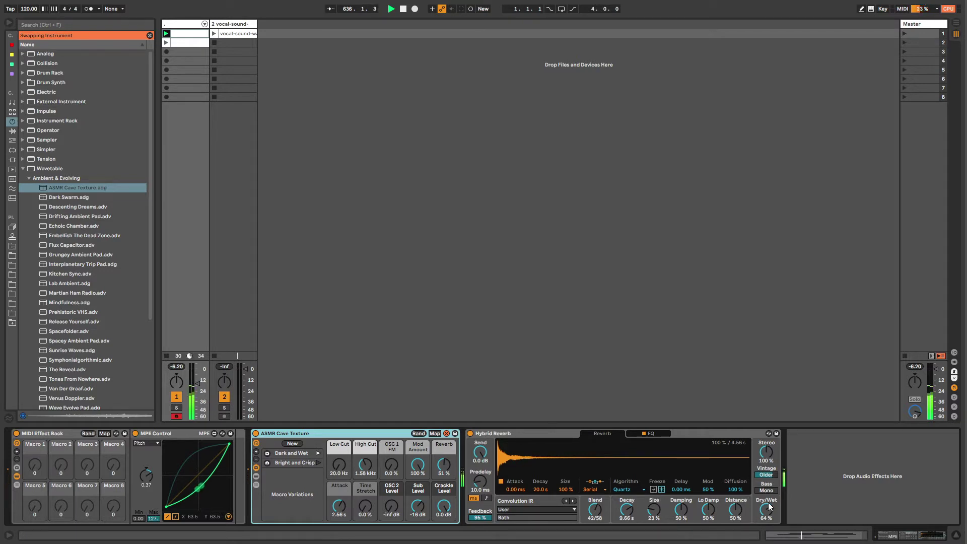
{"action": "left_click_drag", "start_coordinate": [769, 507], "coordinate": [770, 534]}
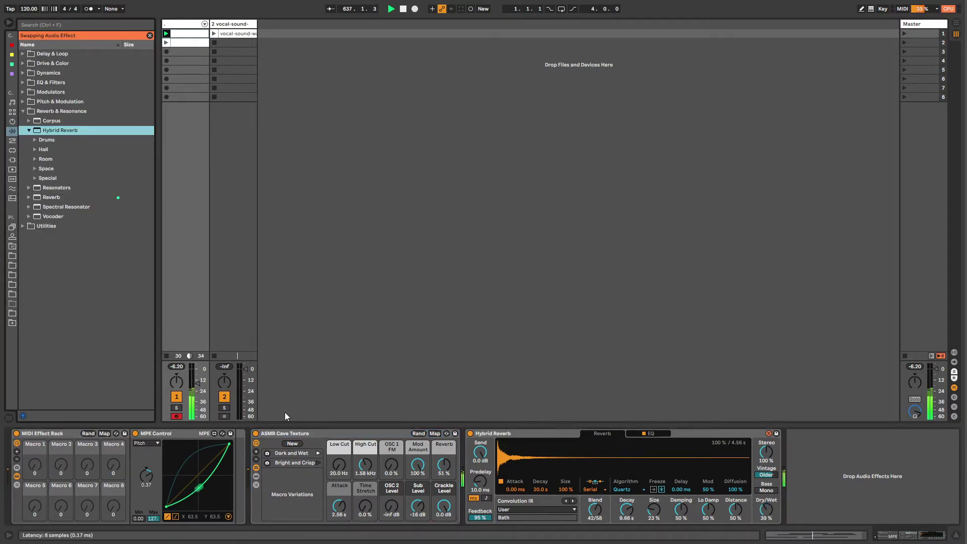
- Launch the Bright and Crisp macro variation of the ASMR Cave Texture rack and reselect the Dark and Wet variation
{"action": "left_click", "coordinate": [284, 455]}
{"action": "left_click", "coordinate": [294, 461]}
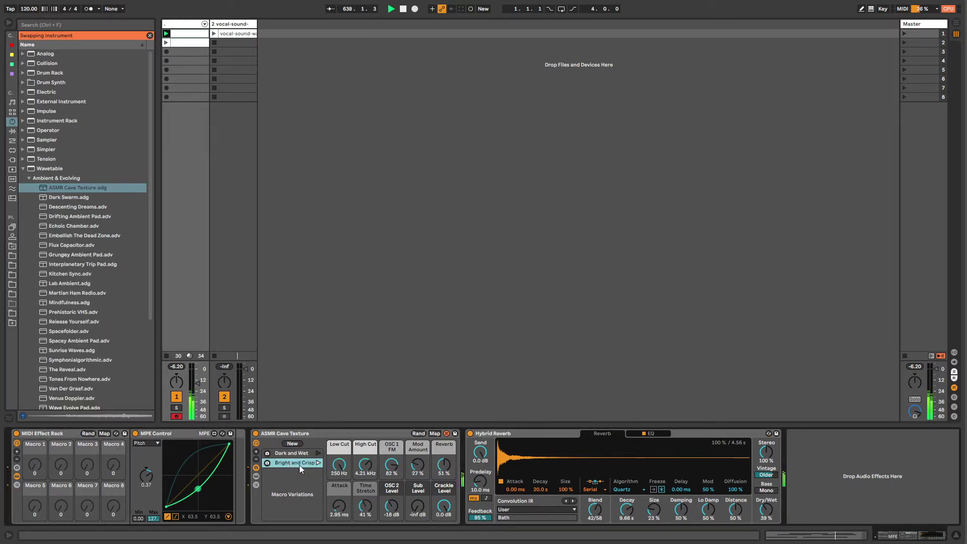
{"action": "left_click", "coordinate": [297, 455]}
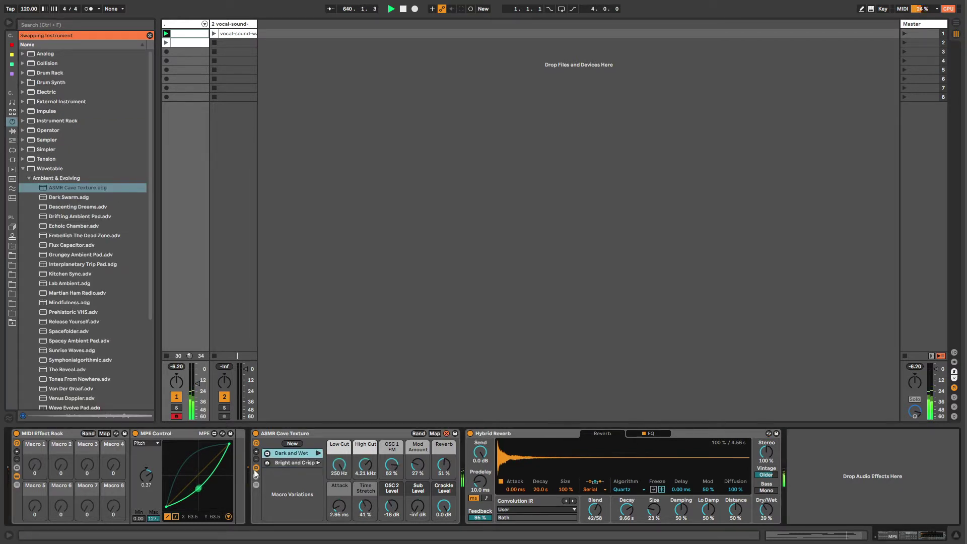
- Show the chain list of the ASMR Cave Texture rack and reveal the Wavetable device inside it
{"action": "left_click", "coordinate": [255, 482]}
{"action": "left_click", "coordinate": [476, 458]}
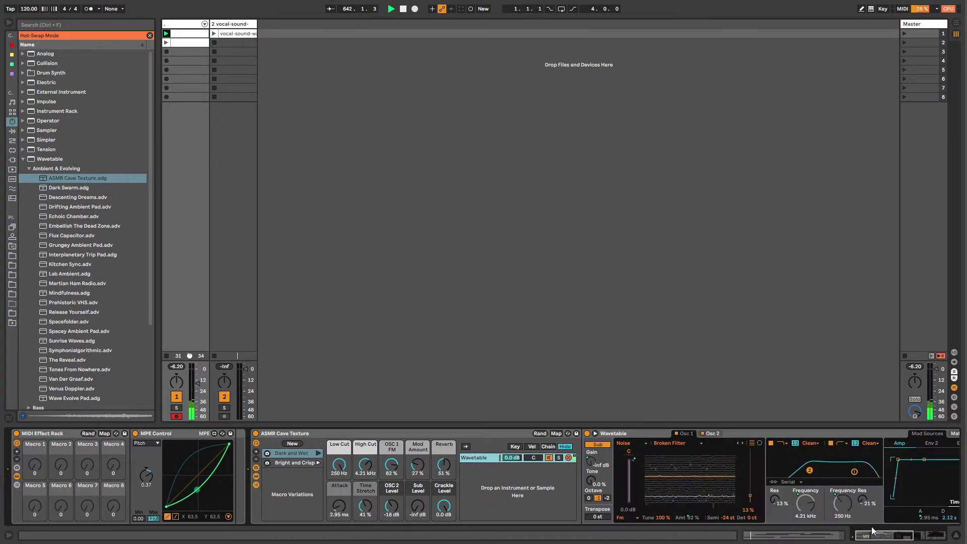
{"action": "left_click_drag", "start_coordinate": [874, 536], "coordinate": [865, 537]}
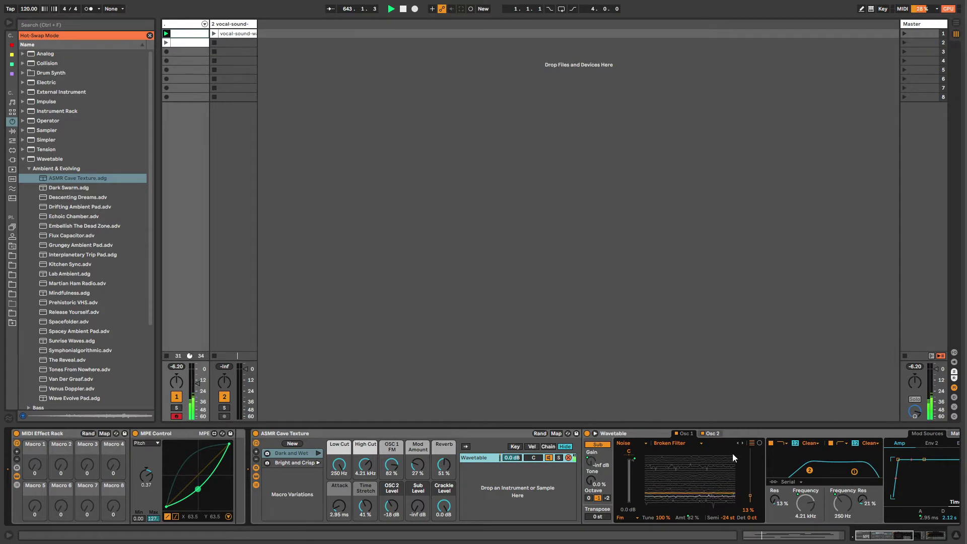
- Collapse the Wavetable presets in the browser
{"action": "key", "text": "Up"}
{"action": "key", "text": "Up"}
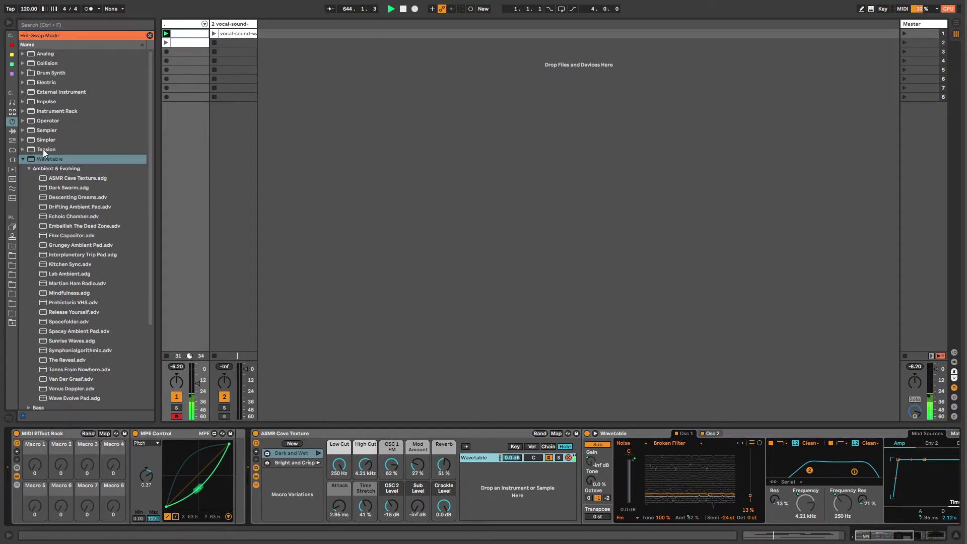
{"action": "left_click", "coordinate": [23, 159]}
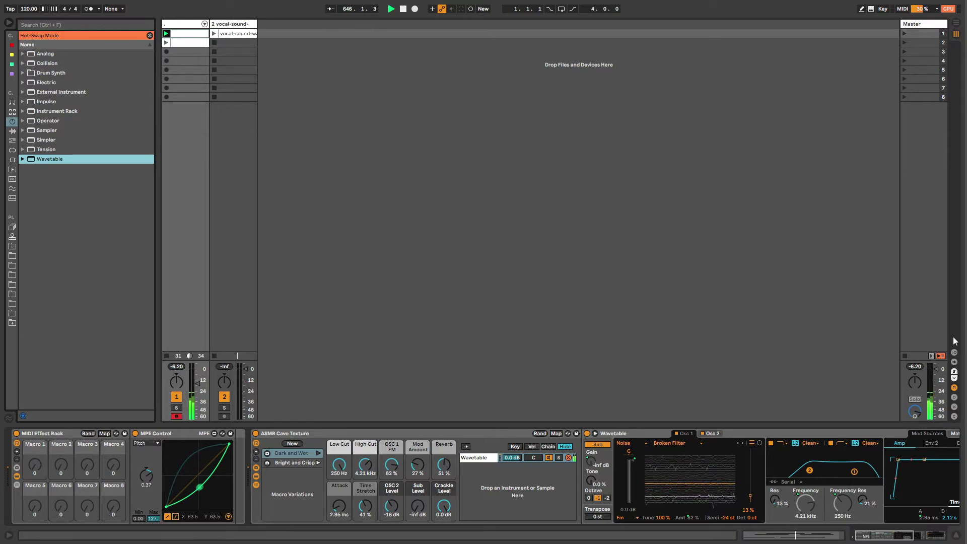
- Show each track's performance impact in the mixer and set the CPU meter text to Current
{"action": "left_click", "coordinate": [954, 417]}
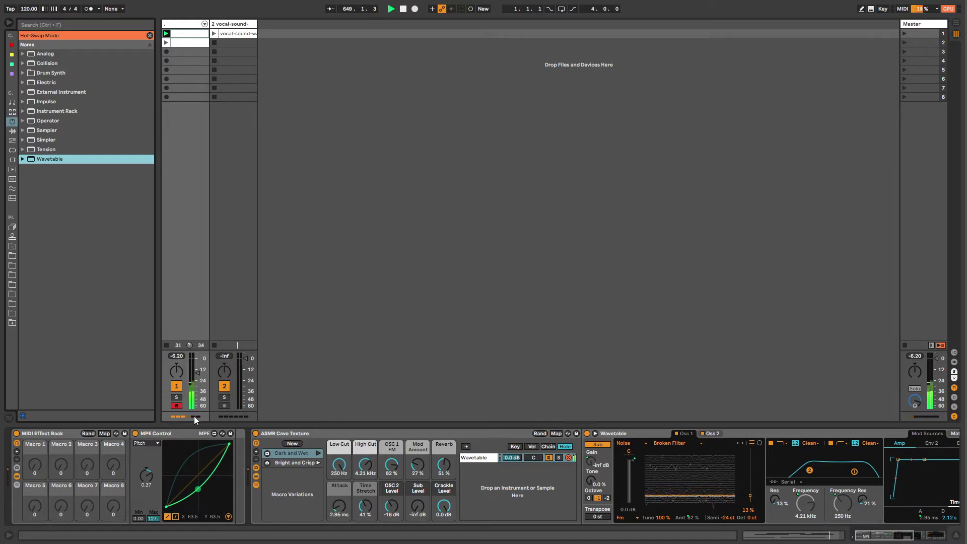
{"action": "left_click", "coordinate": [936, 9]}
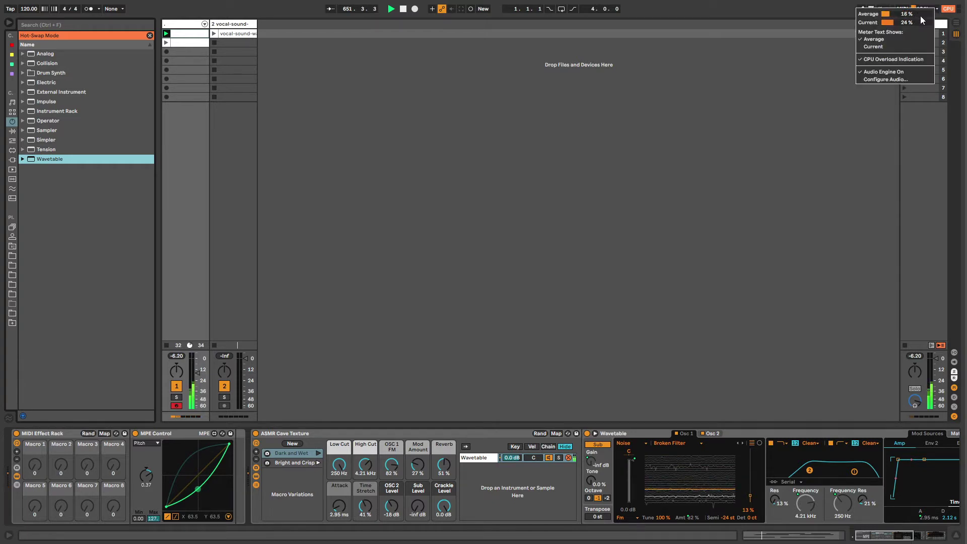
{"action": "left_click", "coordinate": [906, 49]}
{"action": "left_click", "coordinate": [936, 9]}
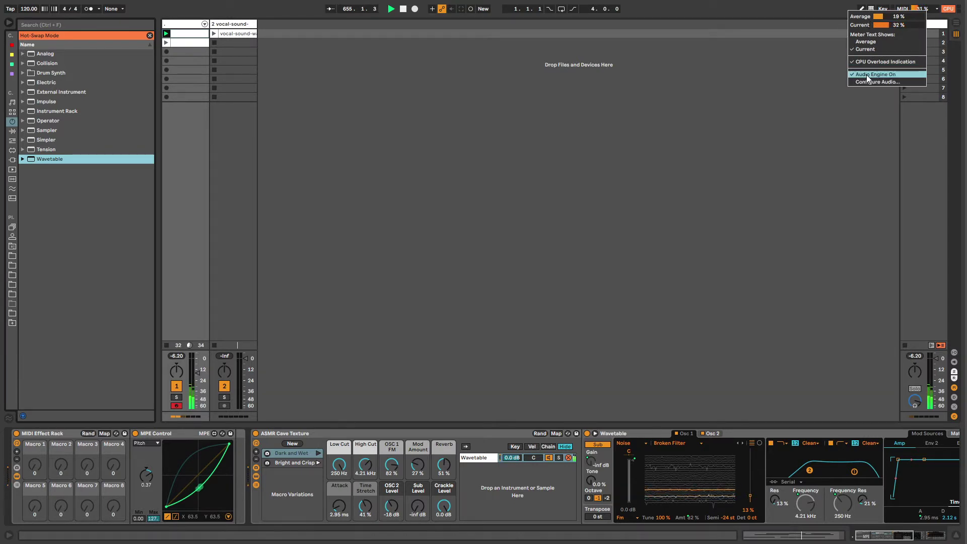
{"action": "left_click", "coordinate": [896, 4]}
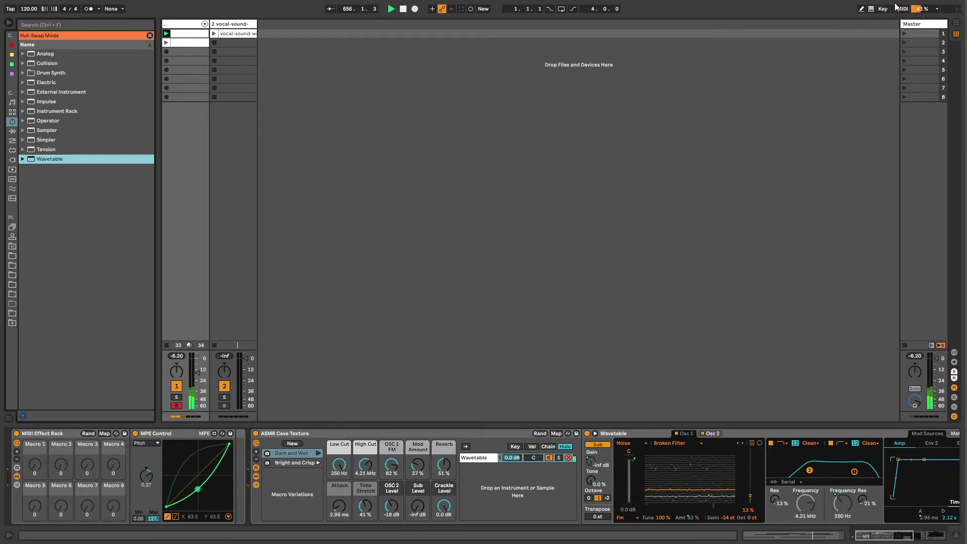
{"action": "left_click", "coordinate": [935, 10]}
{"action": "left_click", "coordinate": [938, 10]}
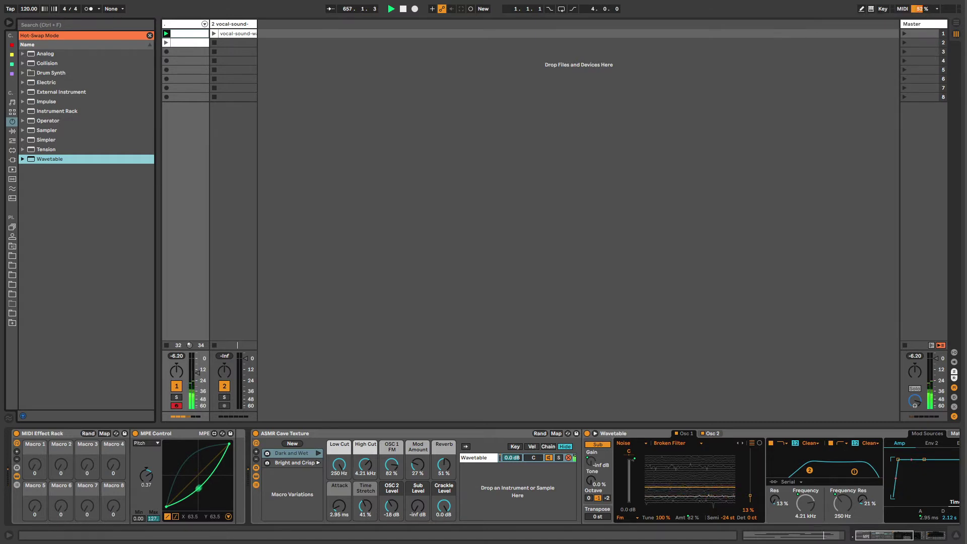
- Show MPE Control's presets in the browser, glance at Arrangement View, and return to the first track's devices in Session View
{"action": "left_click", "coordinate": [222, 433]}
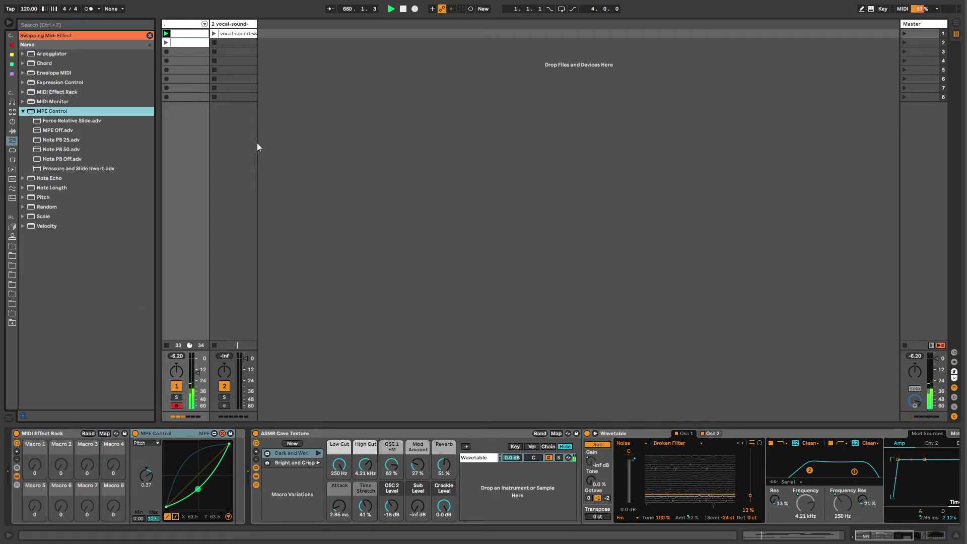
{"action": "left_click", "coordinate": [236, 26]}
{"action": "key", "text": "Tab"}
{"action": "key", "text": "Tab"}
{"action": "key", "text": "Tab"}
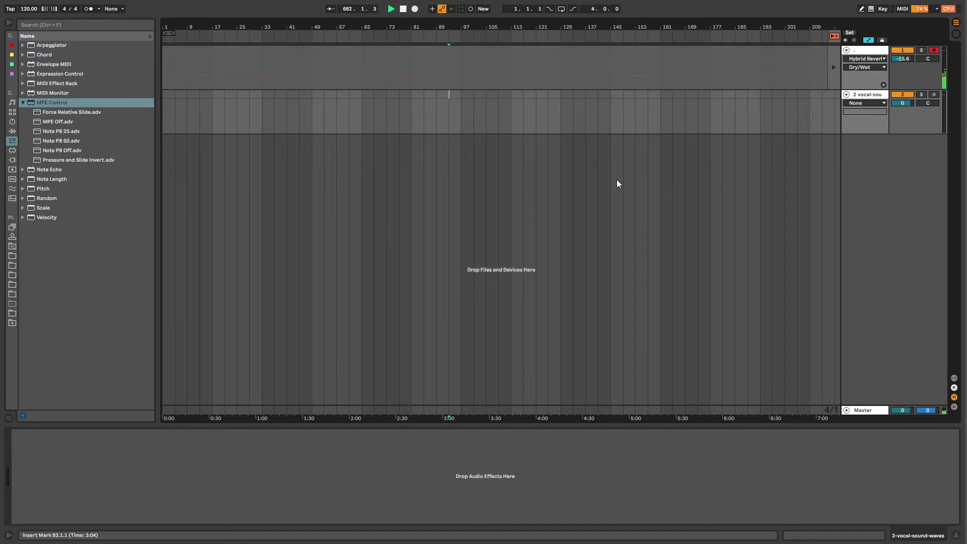
{"action": "key", "text": "Tab"}
{"action": "left_click", "coordinate": [180, 24]}
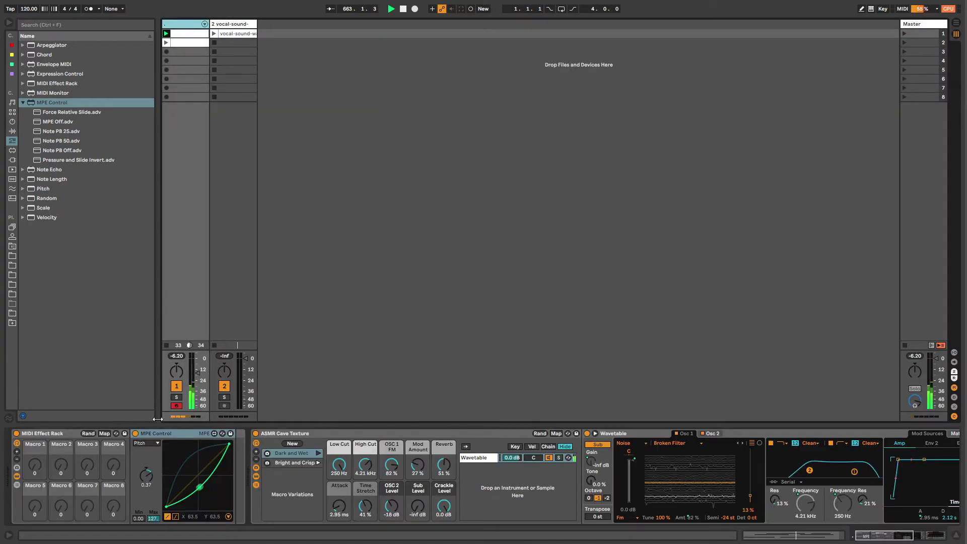
{"action": "left_click", "coordinate": [68, 435]}
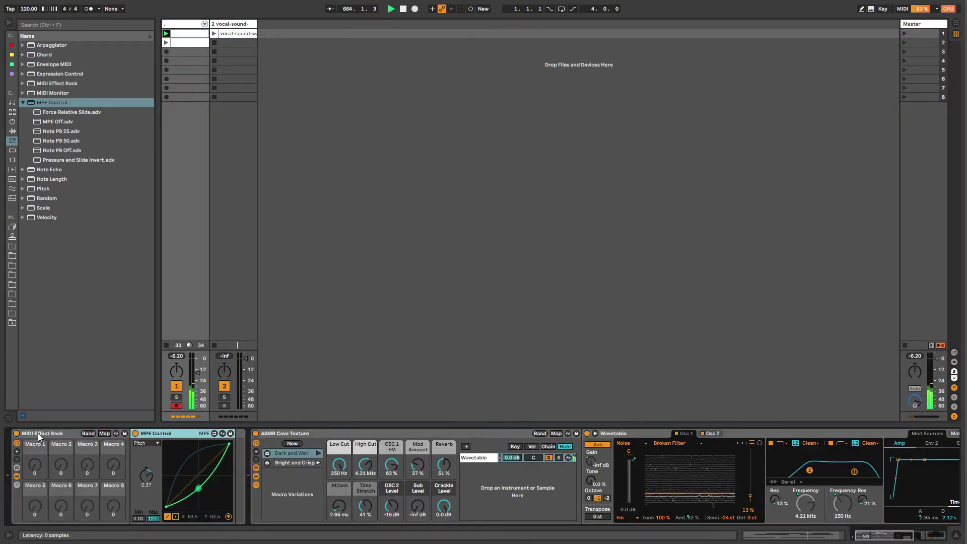
{"action": "left_click", "coordinate": [182, 432]}
{"action": "left_click", "coordinate": [61, 432]}
{"action": "left_click", "coordinate": [180, 432]}
{"action": "left_click", "coordinate": [311, 433]}
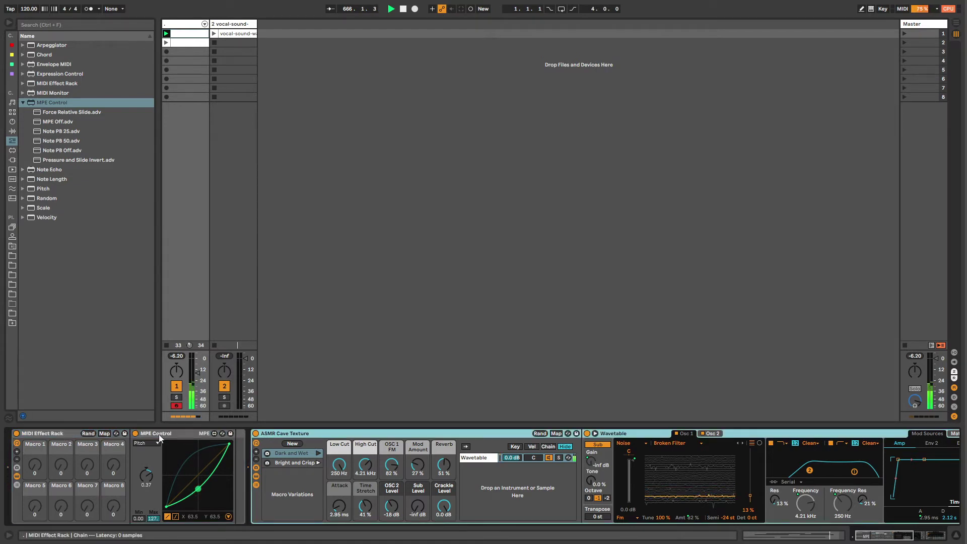
{"action": "left_click", "coordinate": [159, 434]}
{"action": "left_click", "coordinate": [73, 430]}
{"action": "left_click", "coordinate": [162, 434]}
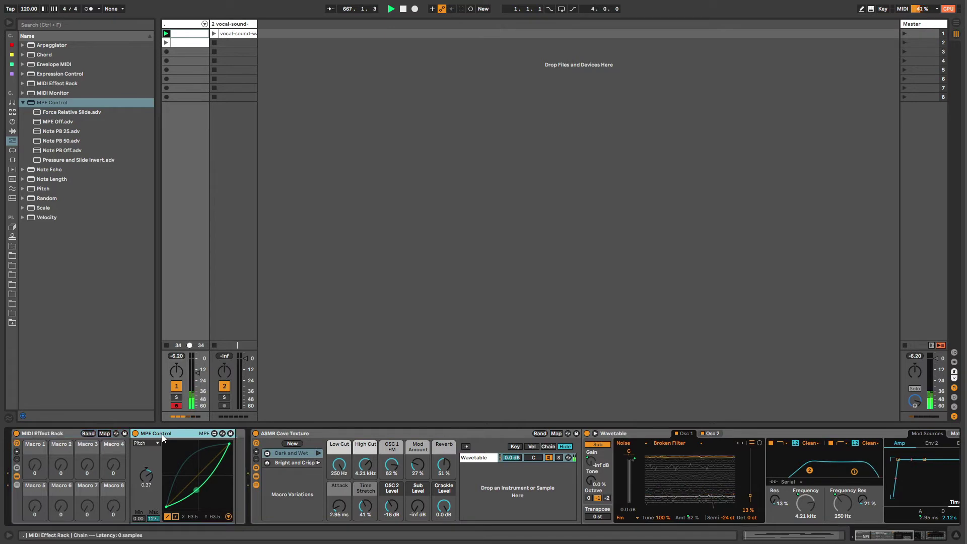
{"action": "left_click", "coordinate": [66, 436]}
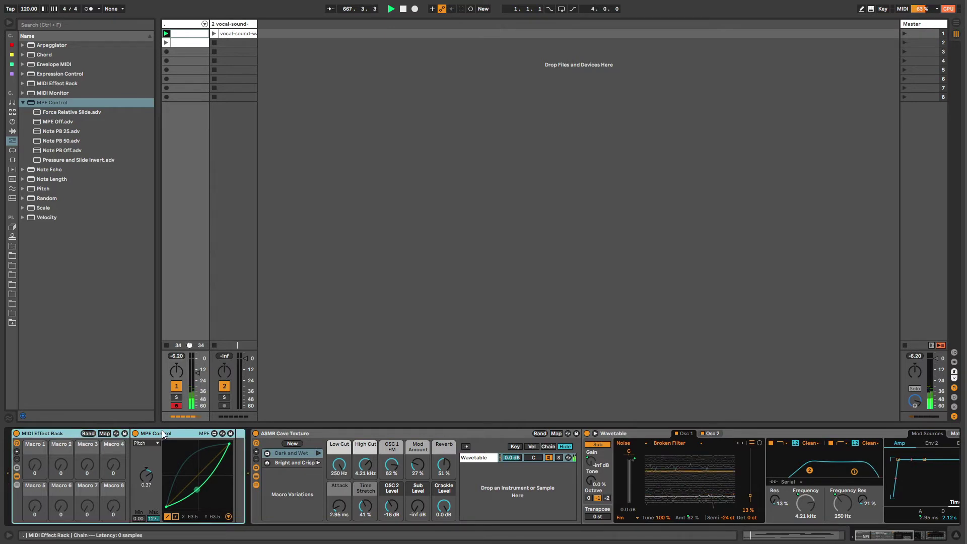
{"action": "left_click", "coordinate": [292, 431]}
{"action": "left_click", "coordinate": [56, 430]}
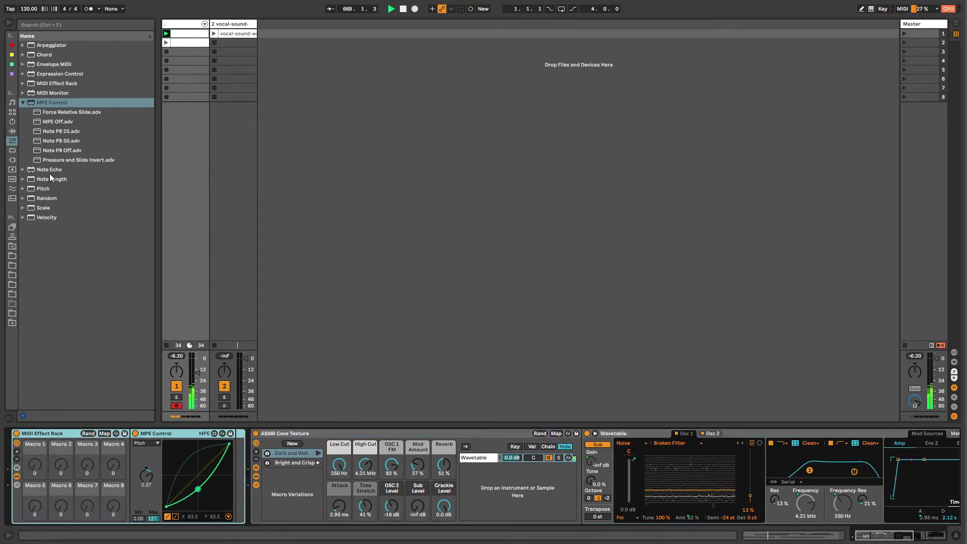
- Set MPE Control's Pitch curve amount to 0.39
{"action": "left_click", "coordinate": [153, 468]}
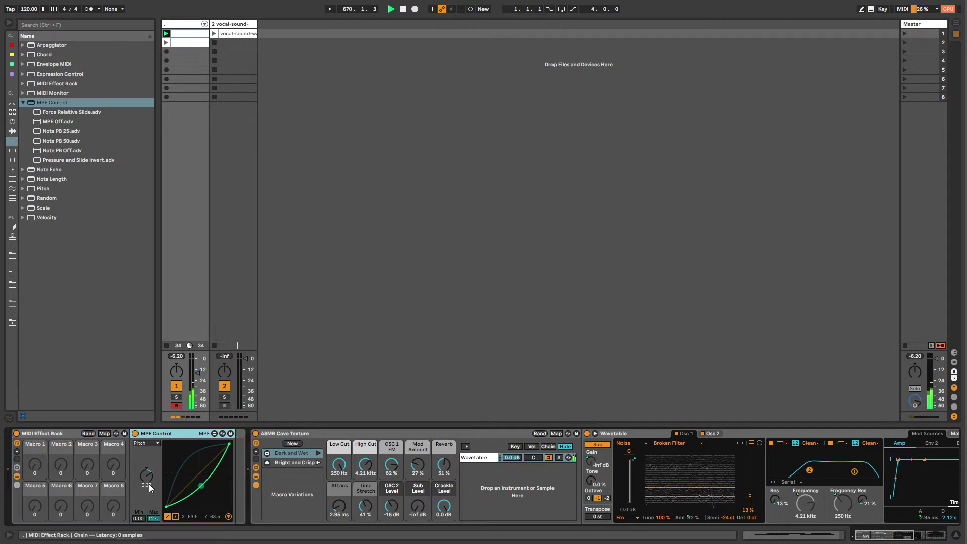
{"action": "left_click_drag", "start_coordinate": [149, 488], "coordinate": [149, 485]}
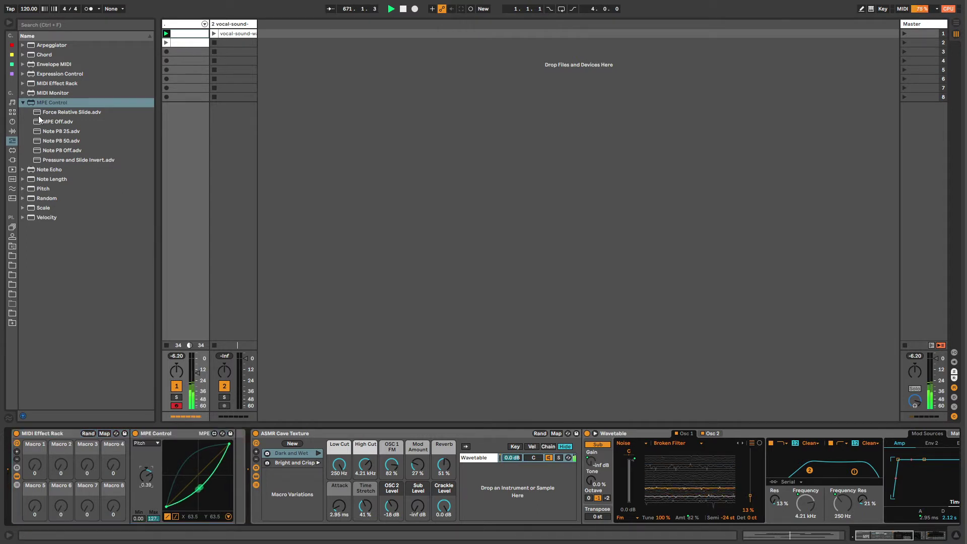
- Look through the Envelope MIDI, Note Echo and Expression Control entries in the browser and collapse the MPE Control presets
{"action": "left_click", "coordinate": [38, 63]}
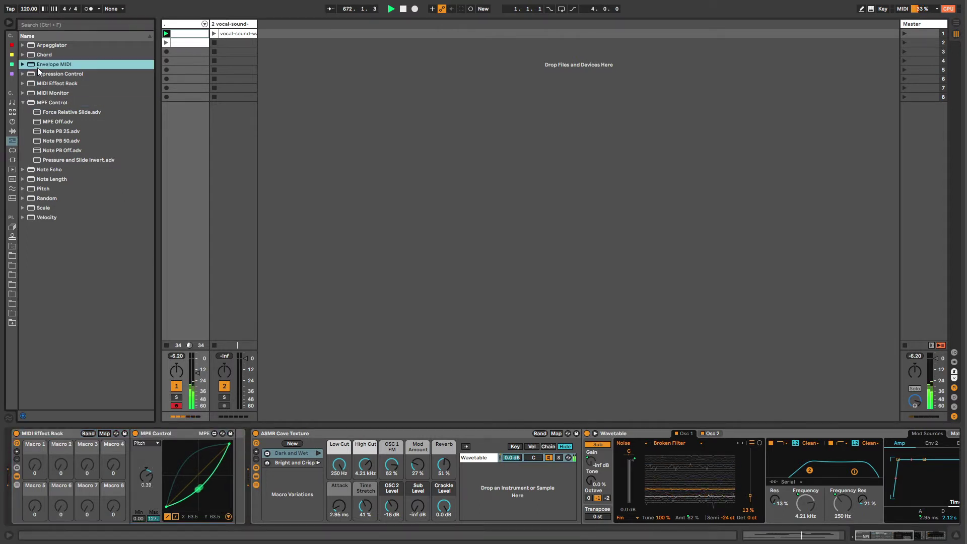
{"action": "left_click", "coordinate": [41, 170]}
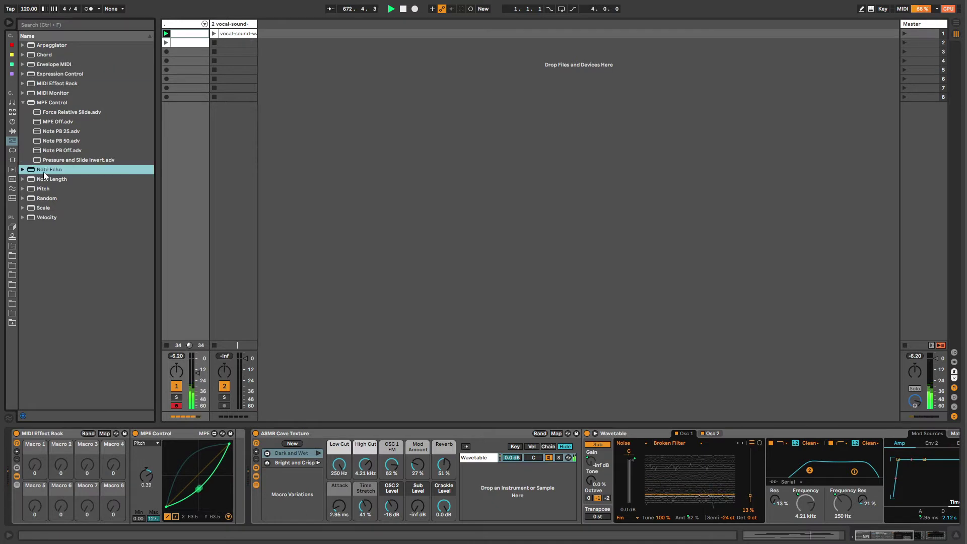
{"action": "left_click", "coordinate": [45, 64]}
{"action": "left_click", "coordinate": [43, 73]}
{"action": "left_click", "coordinate": [29, 101]}
{"action": "key", "text": "Left"}
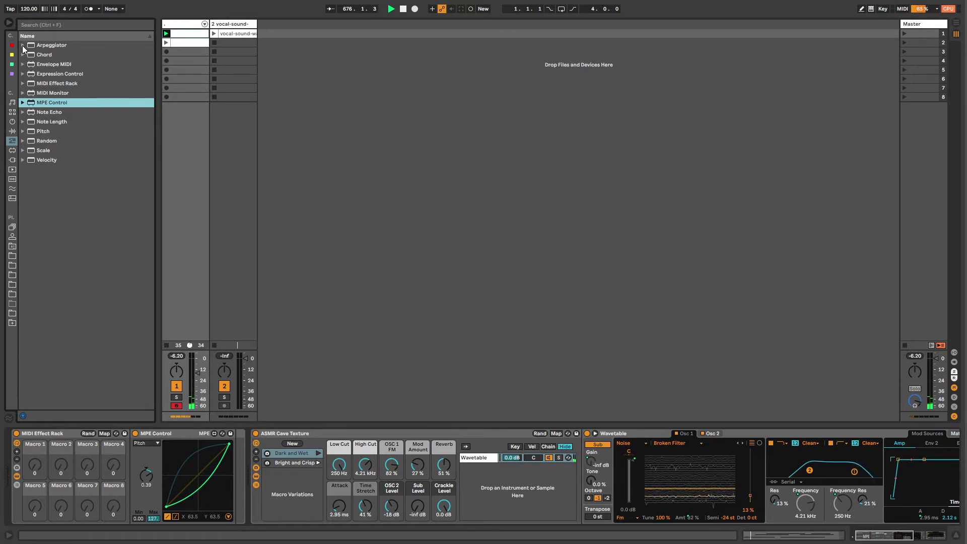
{"action": "left_click", "coordinate": [189, 431]}
{"action": "left_click", "coordinate": [57, 434]}
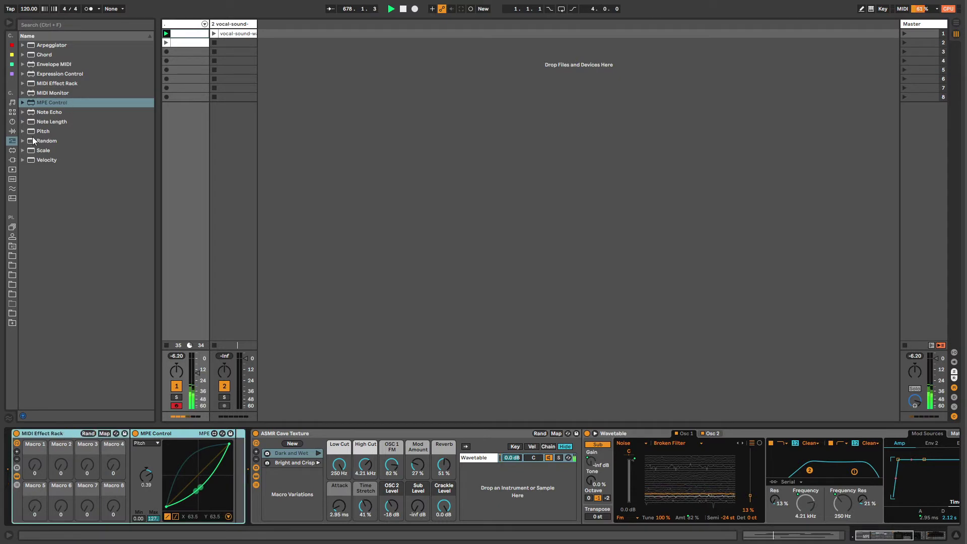
{"action": "left_click", "coordinate": [39, 109]}
{"action": "left_click", "coordinate": [41, 96]}
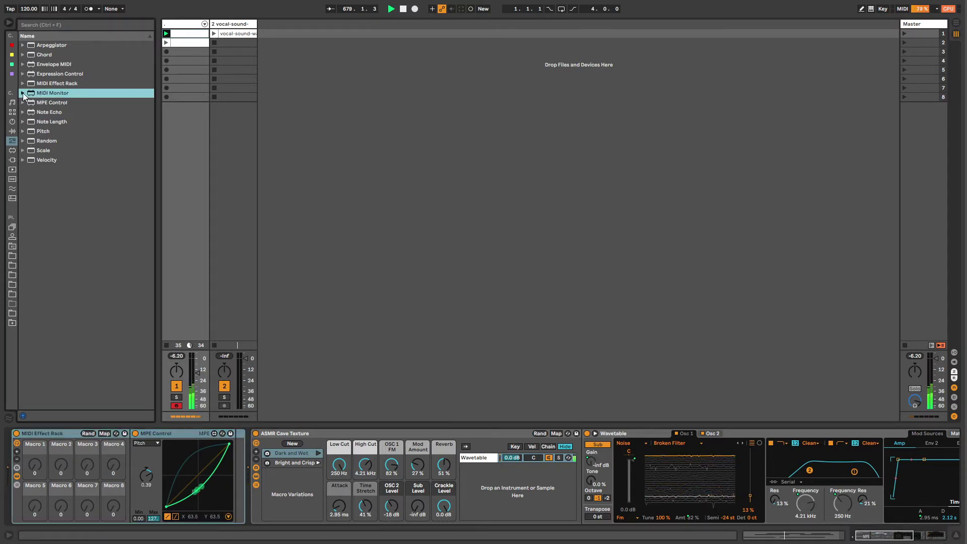
{"action": "left_click", "coordinate": [26, 65]}
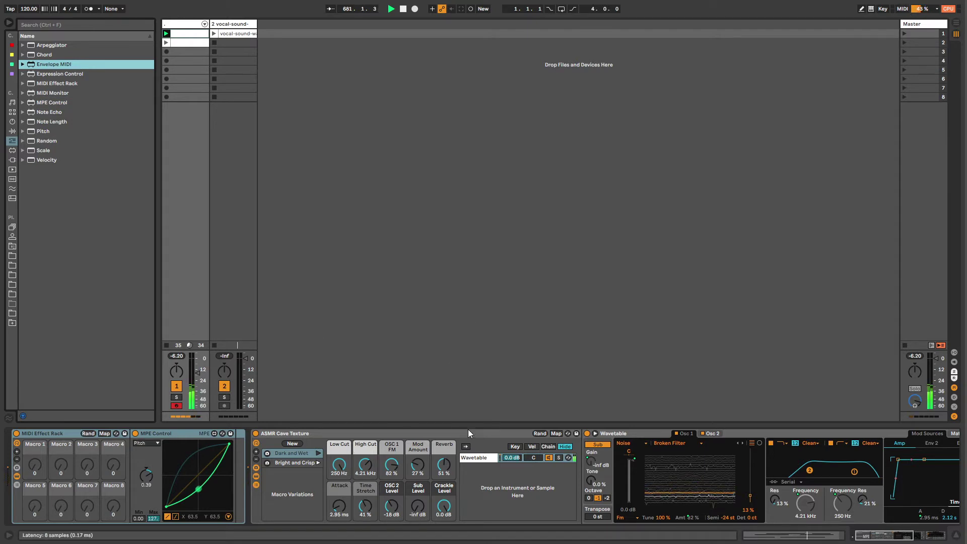
{"action": "left_click", "coordinate": [475, 459]}
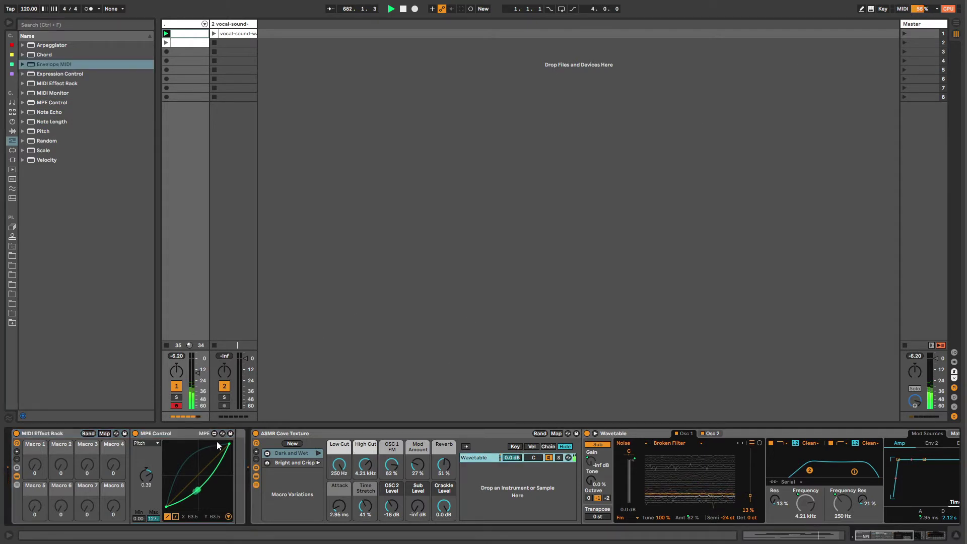
{"action": "left_click", "coordinate": [256, 485]}
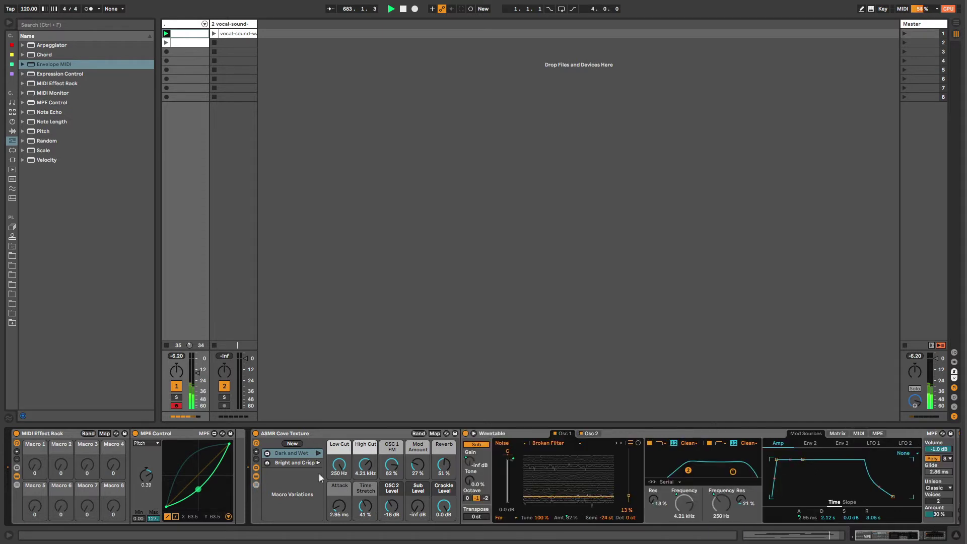
{"action": "left_click", "coordinate": [287, 433]}
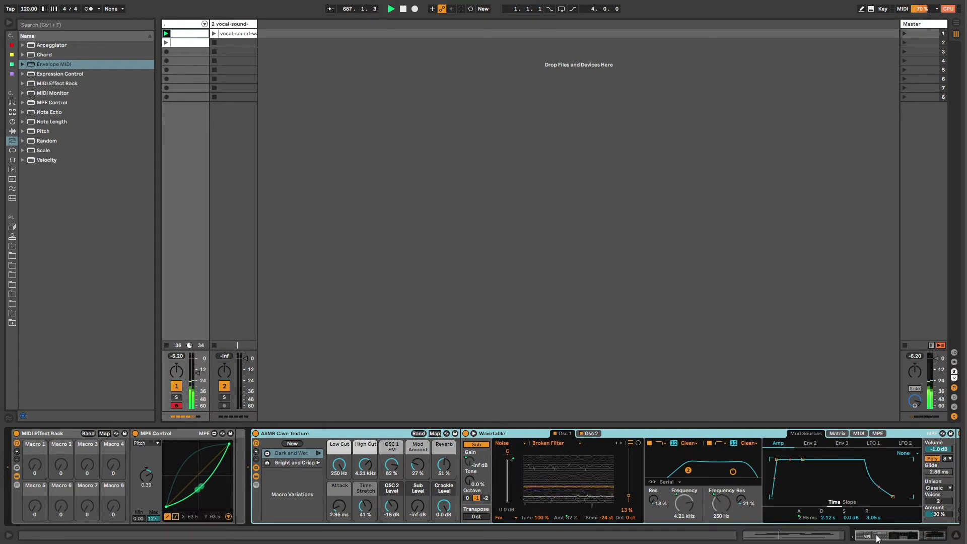
{"action": "scroll", "coordinate": [243, 466], "scroll_direction": "right", "scroll_amount": 3}
{"action": "scroll", "coordinate": [243, 467], "scroll_direction": "left", "scroll_amount": 3}
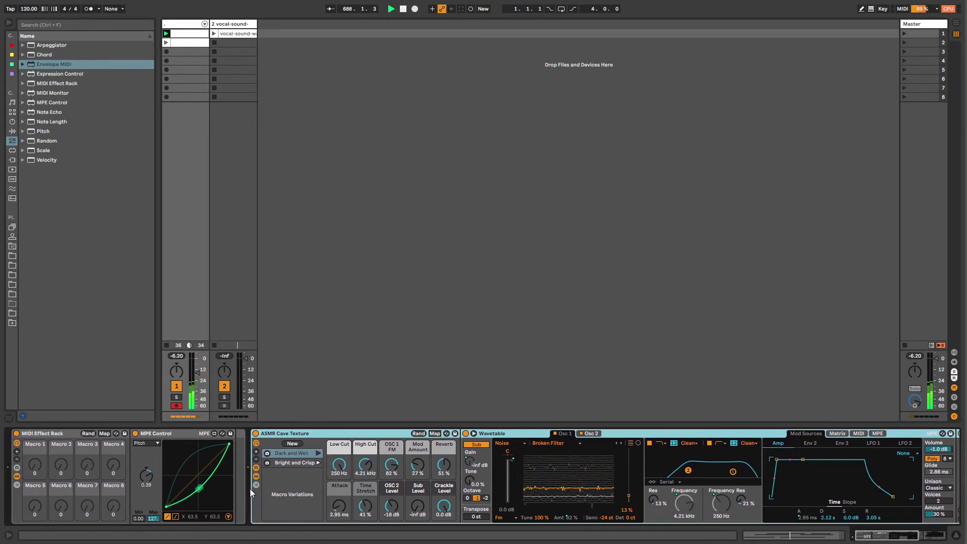
{"action": "left_click", "coordinate": [255, 485]}
- Swap the ASMR Cave Texture instrument for the Descenting Dreams preset and show its MPE modulation matrix
{"action": "left_click", "coordinate": [568, 434]}
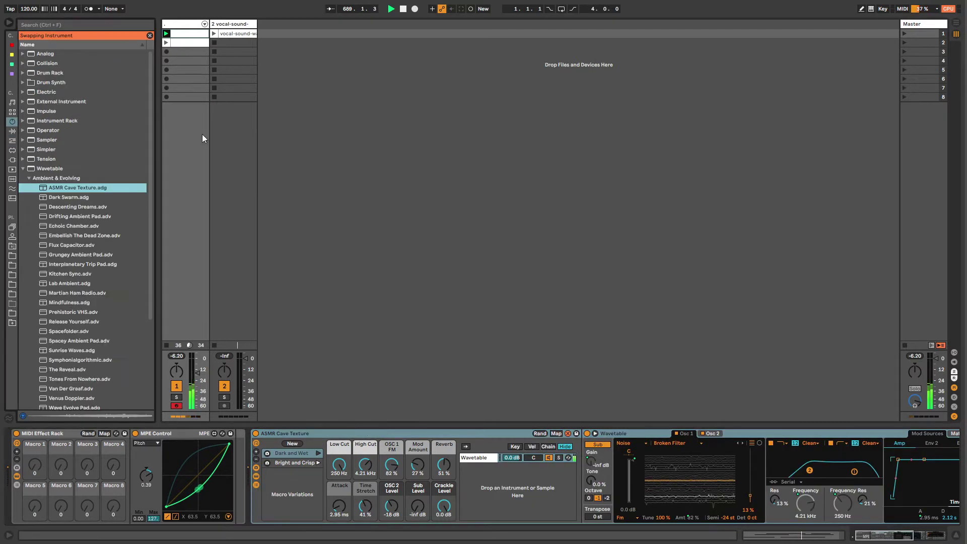
{"action": "double_click", "coordinate": [74, 207]}
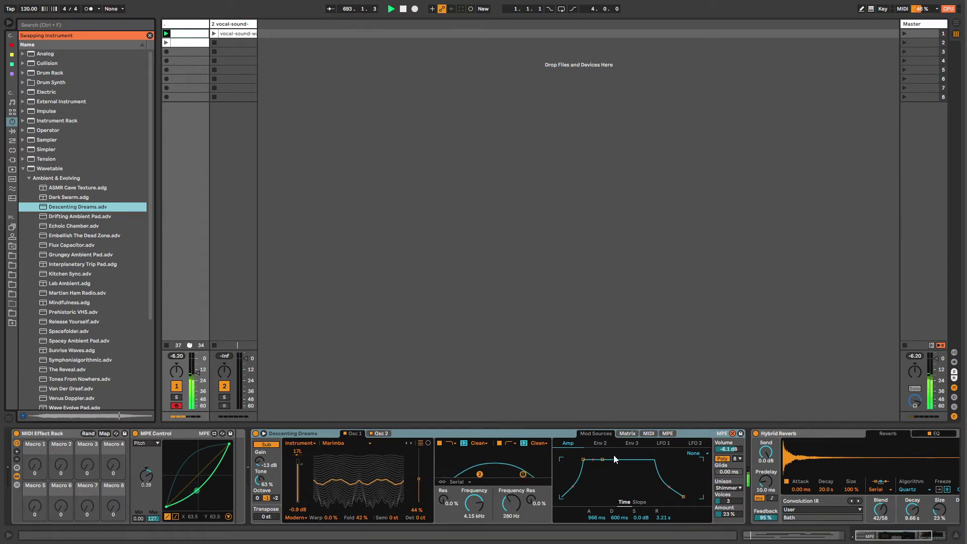
{"action": "left_click", "coordinate": [670, 433]}
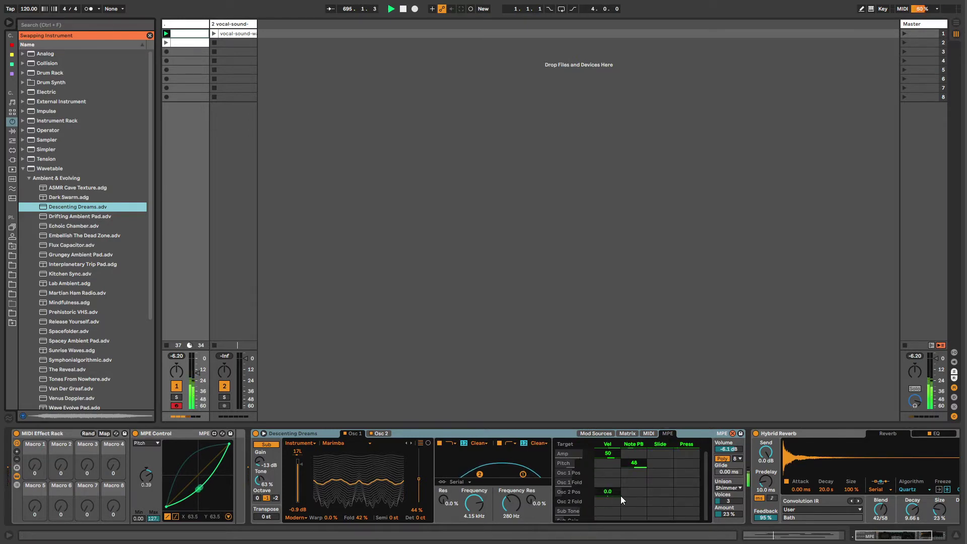
{"action": "left_click", "coordinate": [664, 456]}
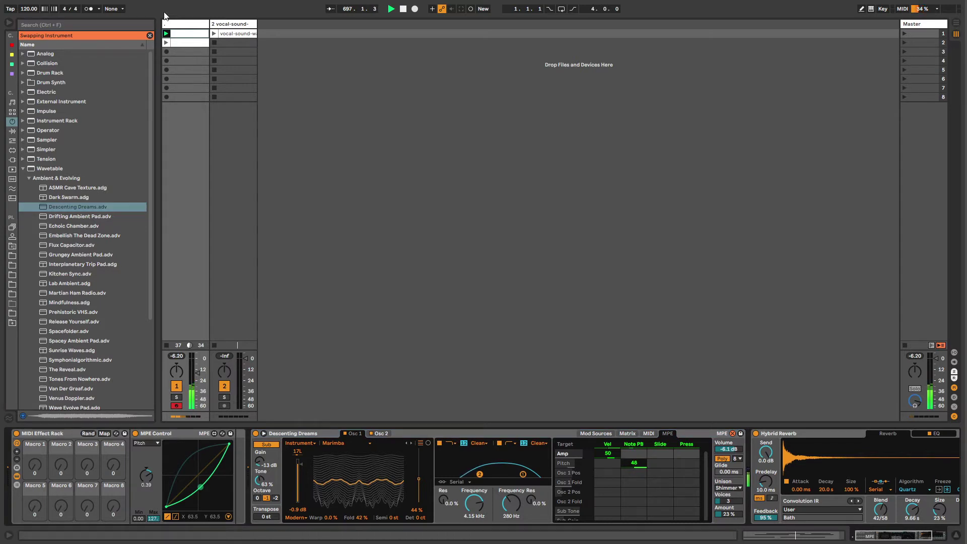
- Examine a G3 note's pitch expression in the first track's top clip and return to the device chain
{"action": "double_click", "coordinate": [184, 34]}
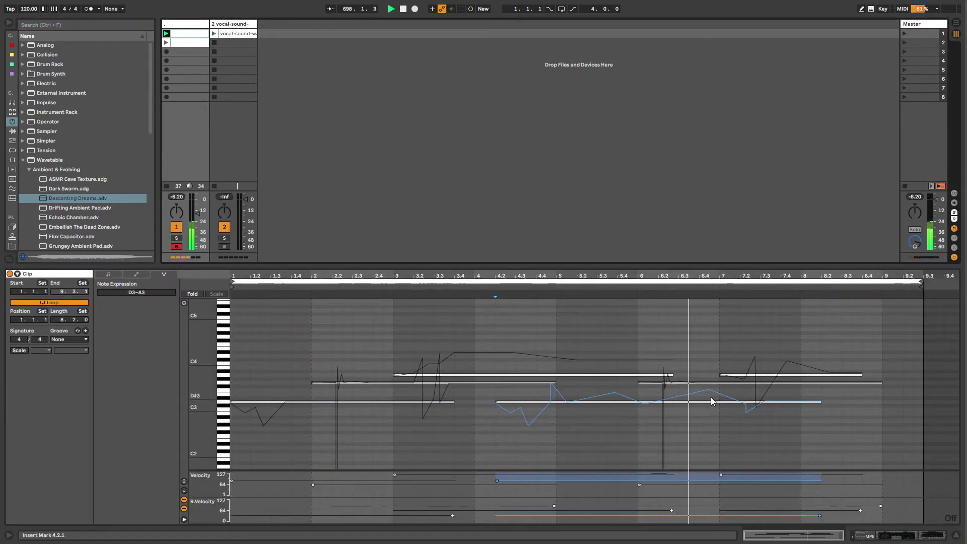
{"action": "left_click", "coordinate": [730, 381]}
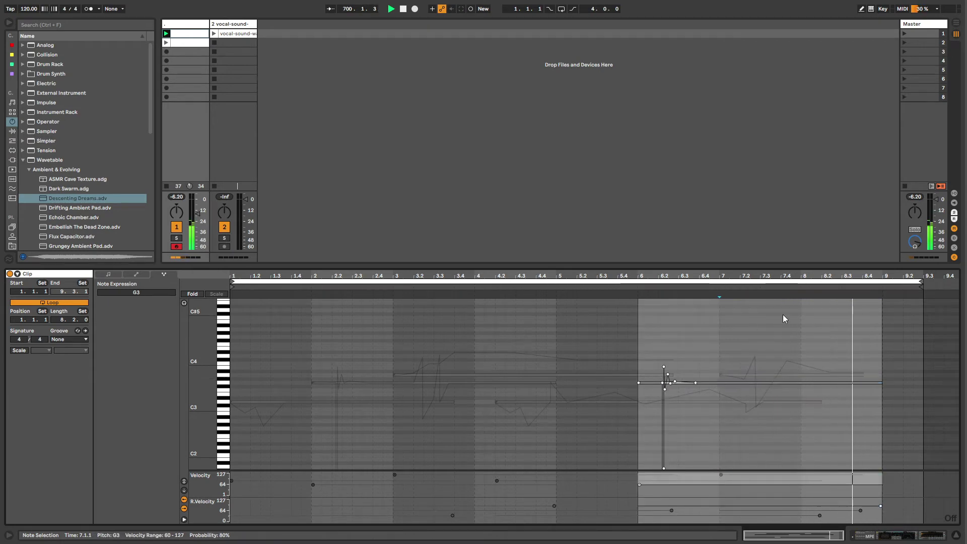
{"action": "key", "text": "shift+Tab"}
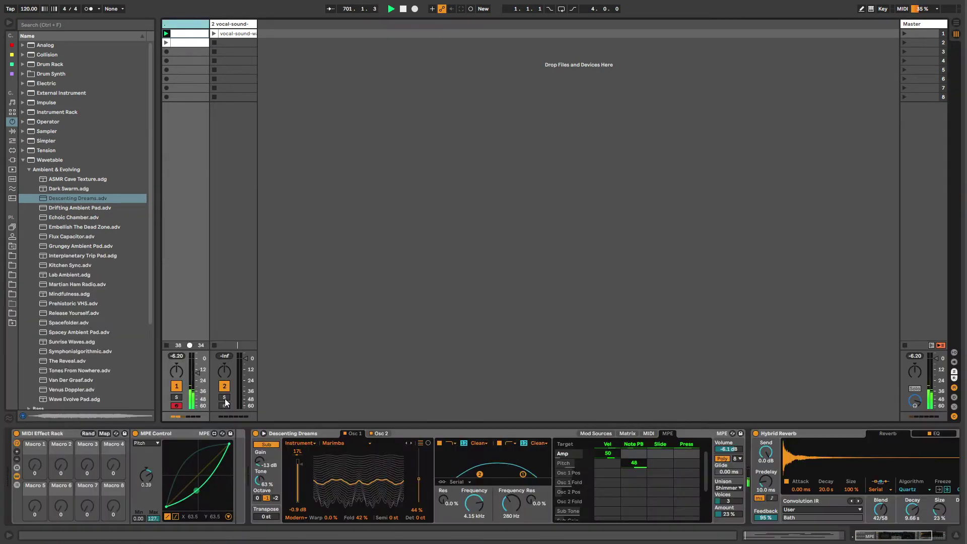
{"action": "left_click", "coordinate": [263, 434]}
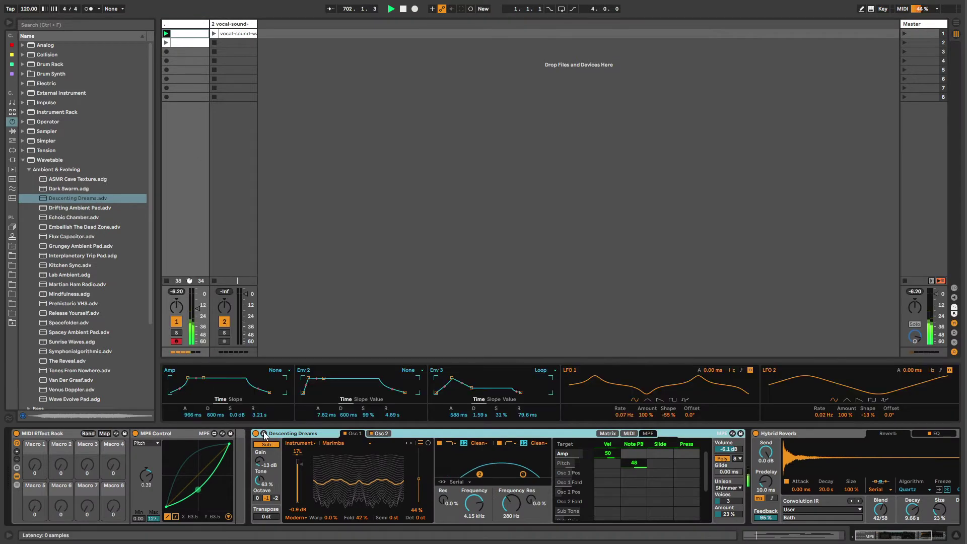
{"action": "left_click", "coordinate": [264, 434]}
{"action": "key", "text": "Delete"}
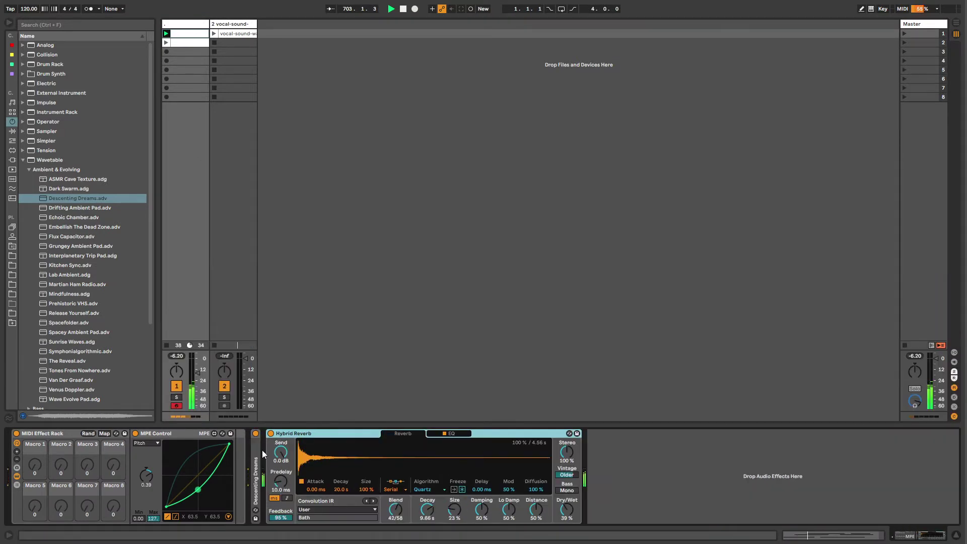
{"action": "key", "text": "ctrl+z"}
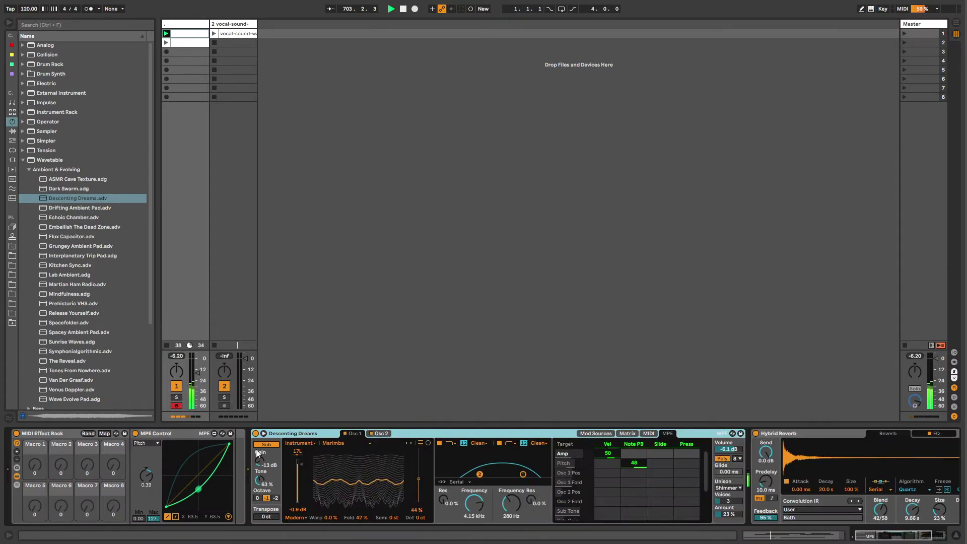
- Collapse the Ambient & Evolving preset folder and fold the Descenting Dreams device
{"action": "left_click", "coordinate": [29, 169]}
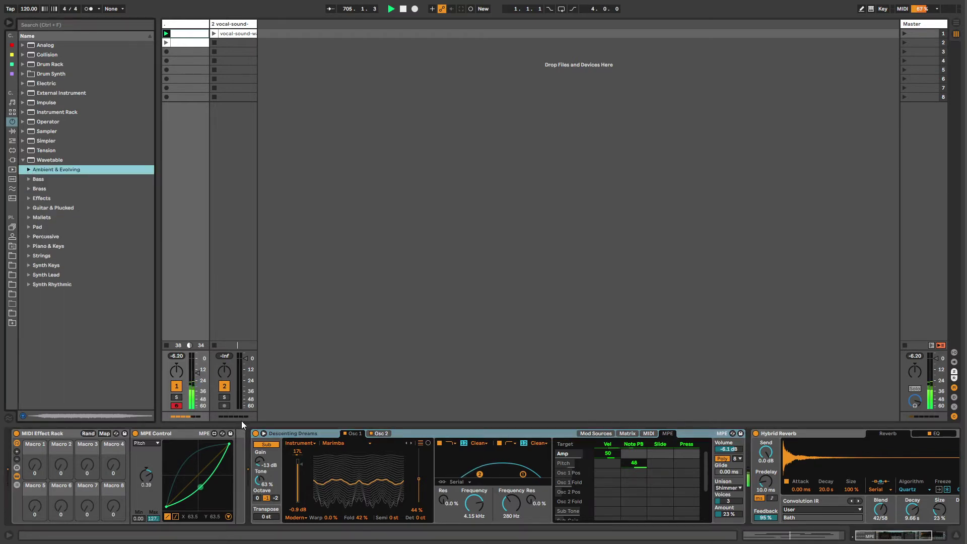
{"action": "double_click", "coordinate": [261, 435]}
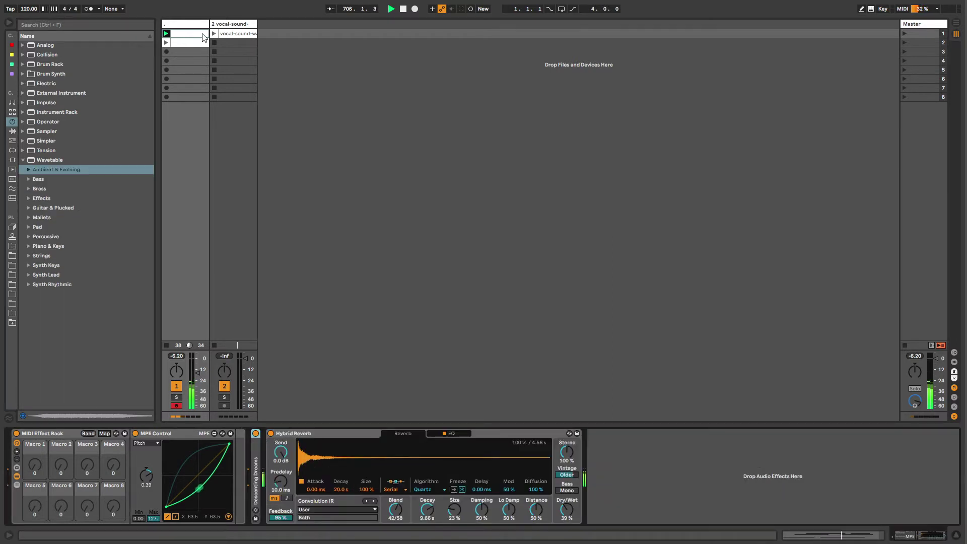
- Delete the vocal-sound track and the first track's second clip, leaving the first track selected
{"action": "left_click", "coordinate": [244, 26]}
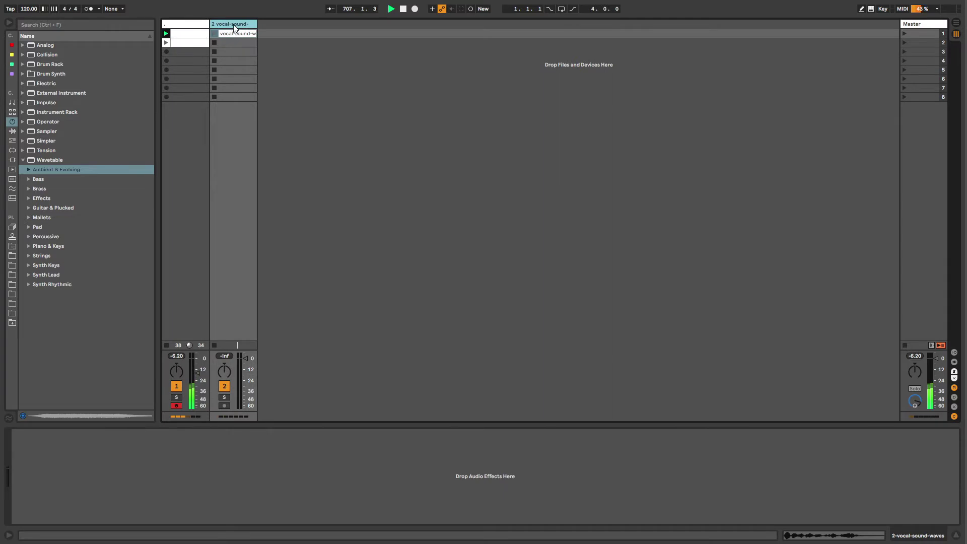
{"action": "key", "text": "Delete"}
{"action": "left_click", "coordinate": [187, 40]}
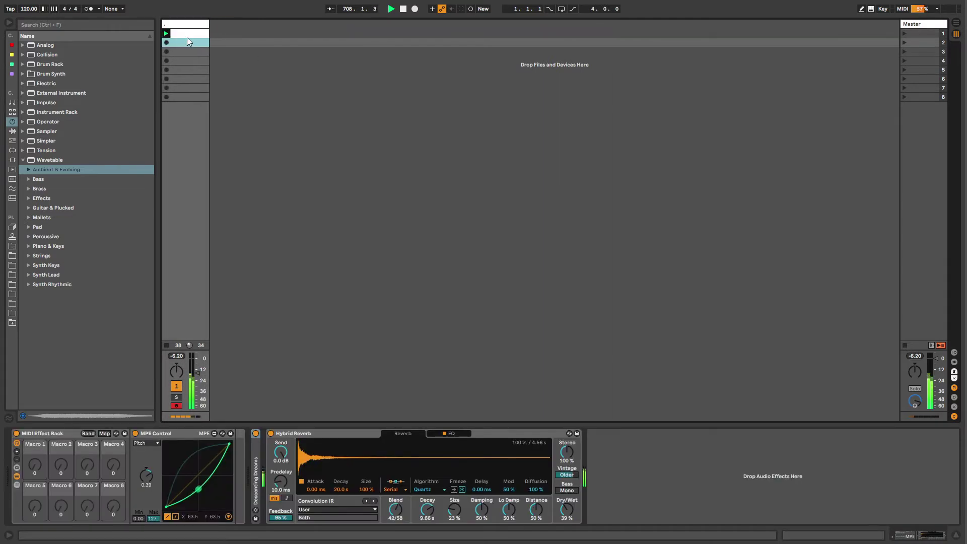
{"action": "left_click", "coordinate": [186, 34]}
{"action": "left_click", "coordinate": [183, 24]}
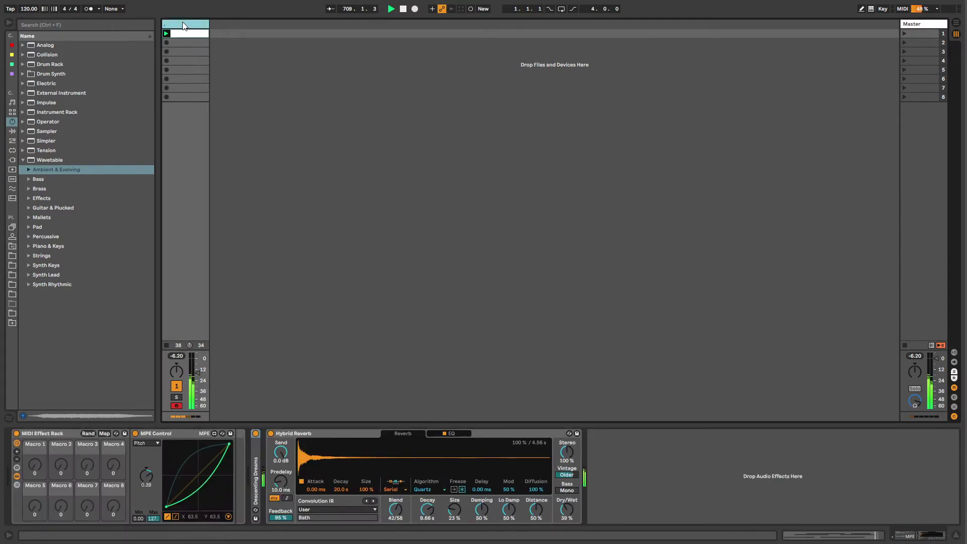
- Add the Resonators audio effect to the end of the first track's device chain
{"action": "left_click", "coordinate": [12, 142]}
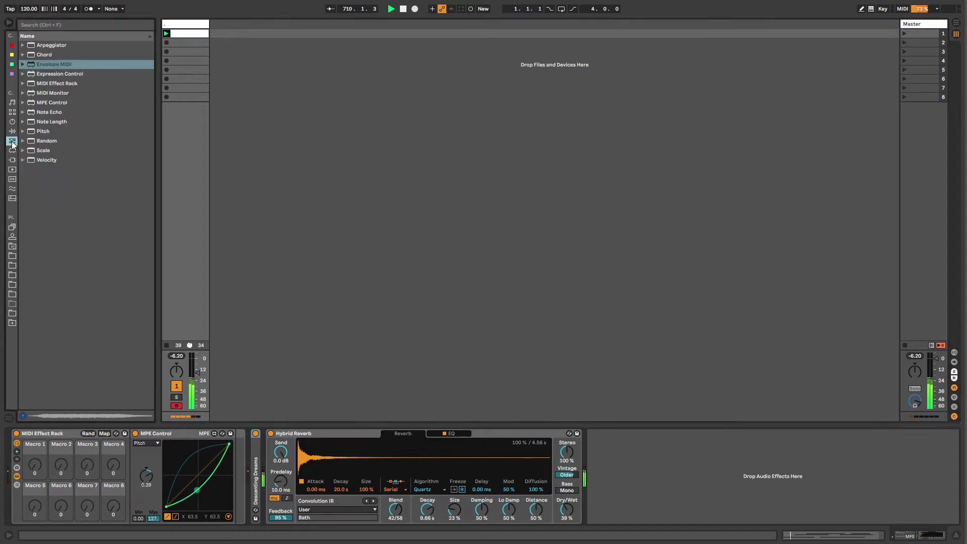
{"action": "left_click", "coordinate": [13, 131]}
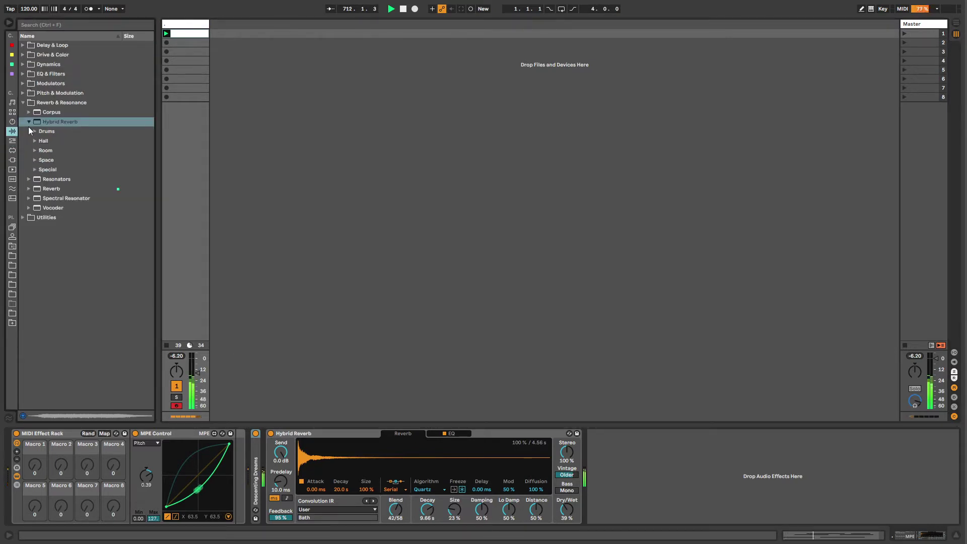
{"action": "left_click", "coordinate": [44, 180]}
{"action": "double_click", "coordinate": [44, 180]}
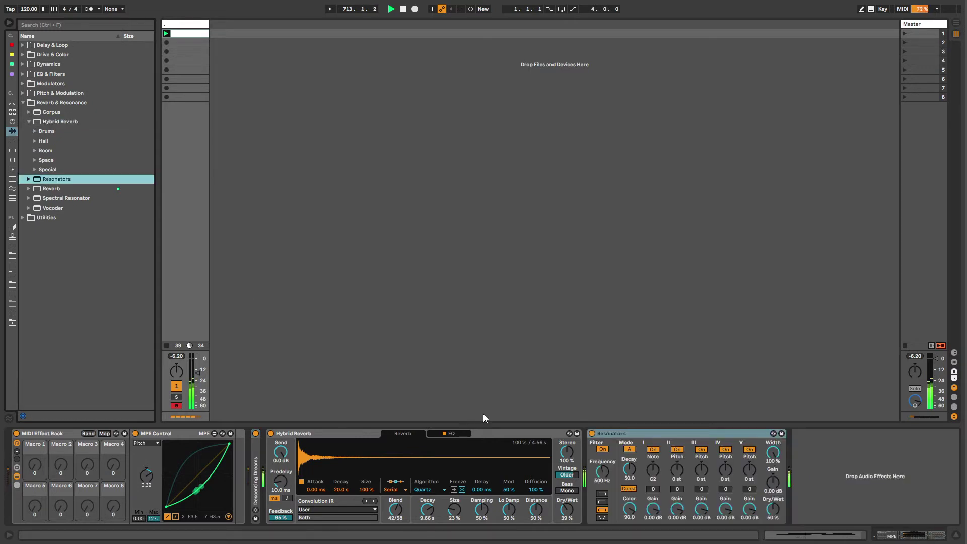
- Set Resonators to G#0, +6, -11, +14 and -11 st with Decay 84.9 and Dry/Wet 61%, and place it before Hybrid Reverb
{"action": "left_click", "coordinate": [653, 470]}
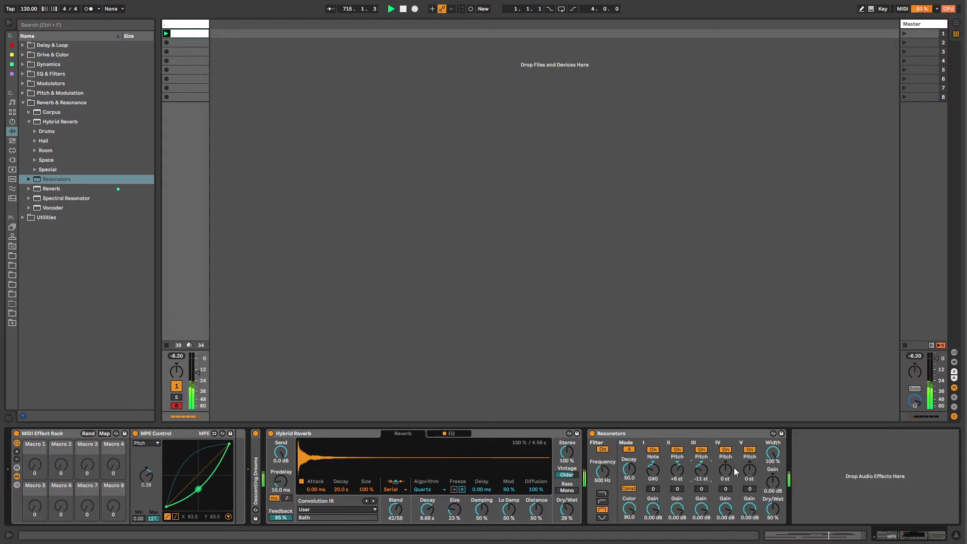
{"action": "left_click_drag", "start_coordinate": [734, 470], "coordinate": [731, 455]}
{"action": "left_click_drag", "start_coordinate": [630, 472], "coordinate": [266, 440]}
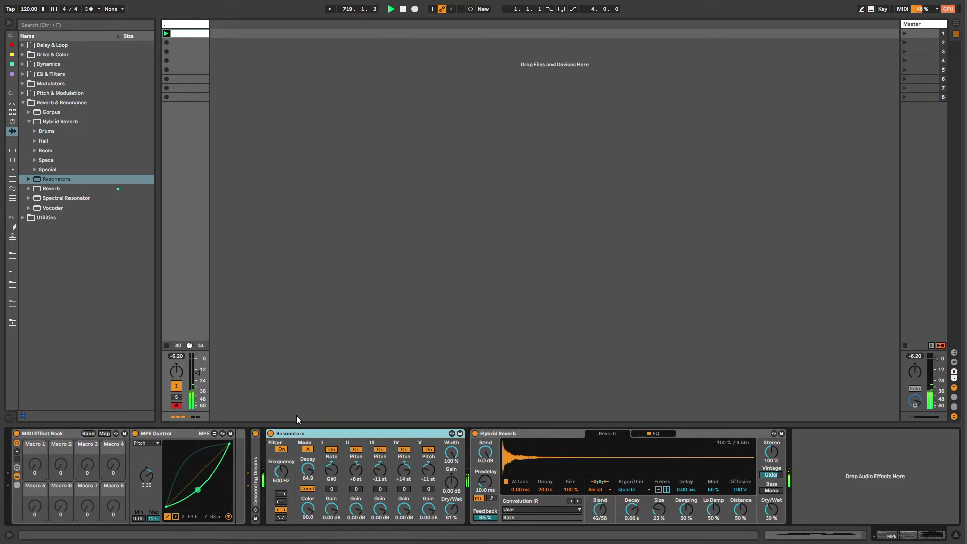
- Add Spectral Resonator to the first track and move it onto a newly inserted MIDI track
{"action": "left_click", "coordinate": [51, 199]}
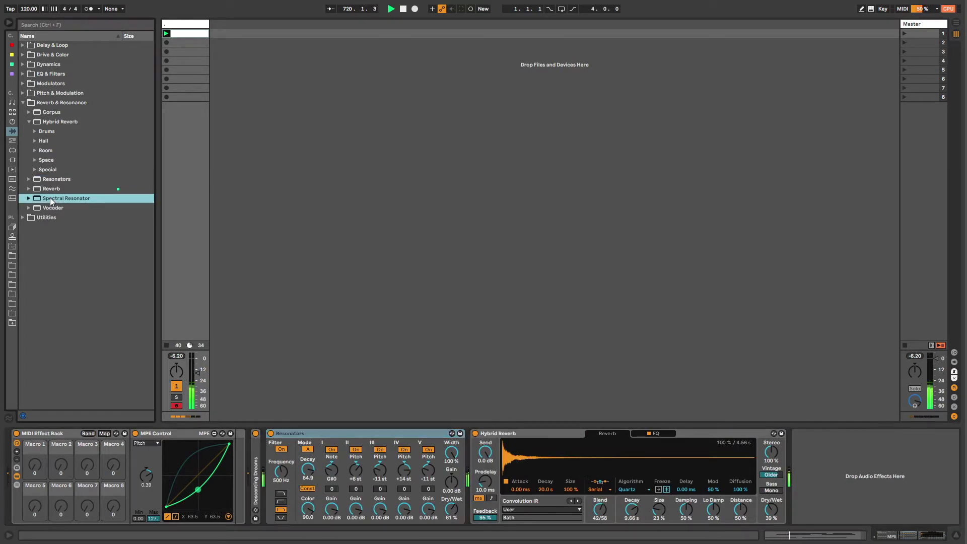
{"action": "double_click", "coordinate": [49, 198]}
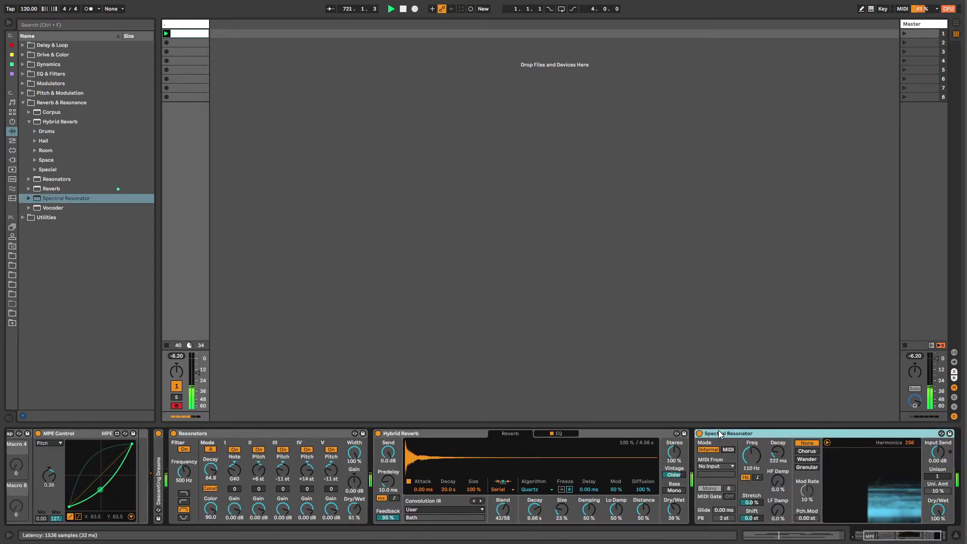
{"action": "left_click", "coordinate": [175, 25]}
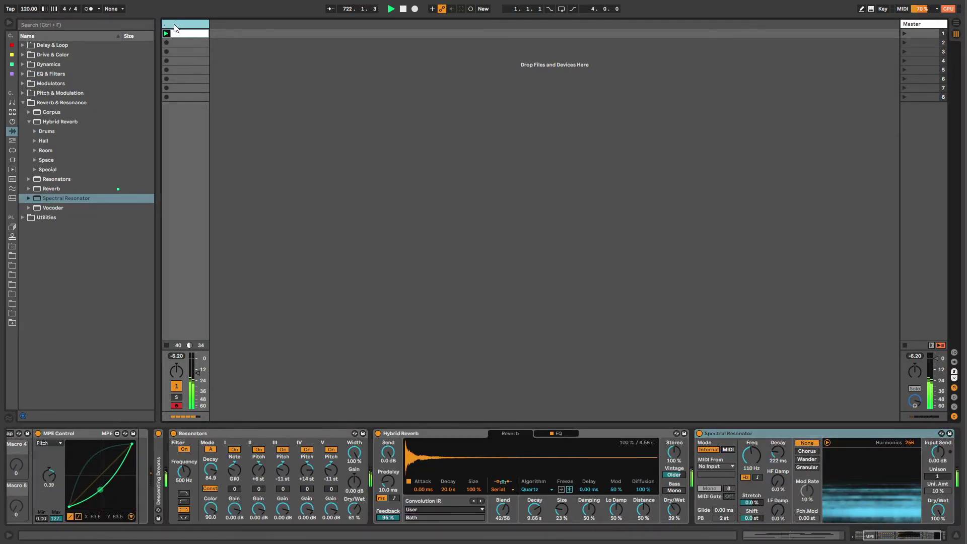
{"action": "key", "text": "ctrl+shift+t"}
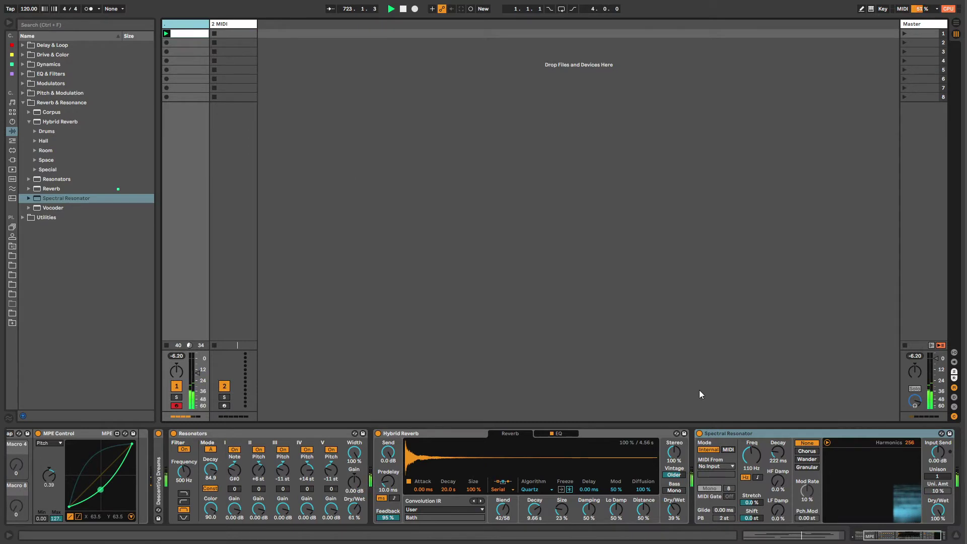
{"action": "left_click_drag", "start_coordinate": [718, 433], "coordinate": [237, 32]}
{"action": "left_click", "coordinate": [187, 27]}
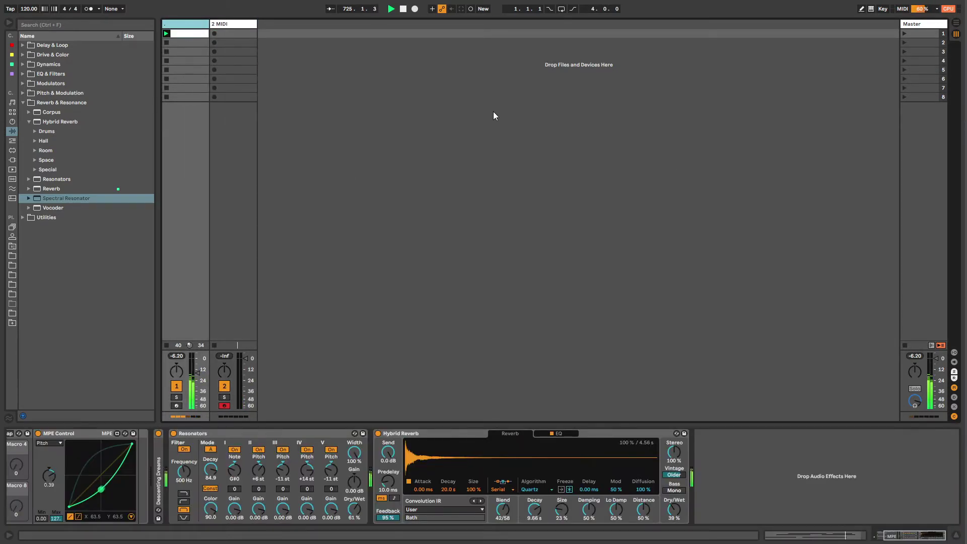
- Collapse the Reverb & Resonance folder and rename the first track "microtonals"
{"action": "left_click", "coordinate": [22, 102]}
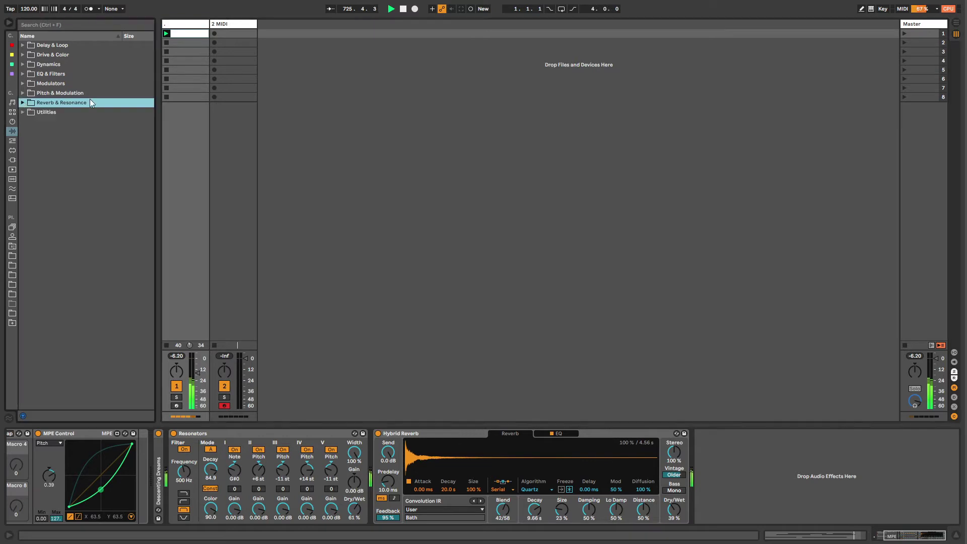
{"action": "left_click", "coordinate": [182, 26]}
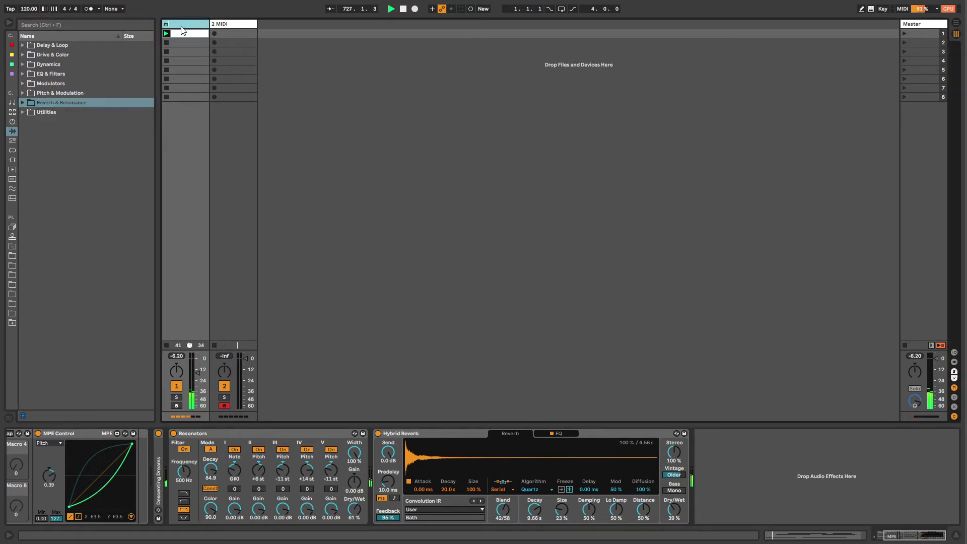
{"action": "type", "text": "ls"}
{"action": "key", "text": "Return"}
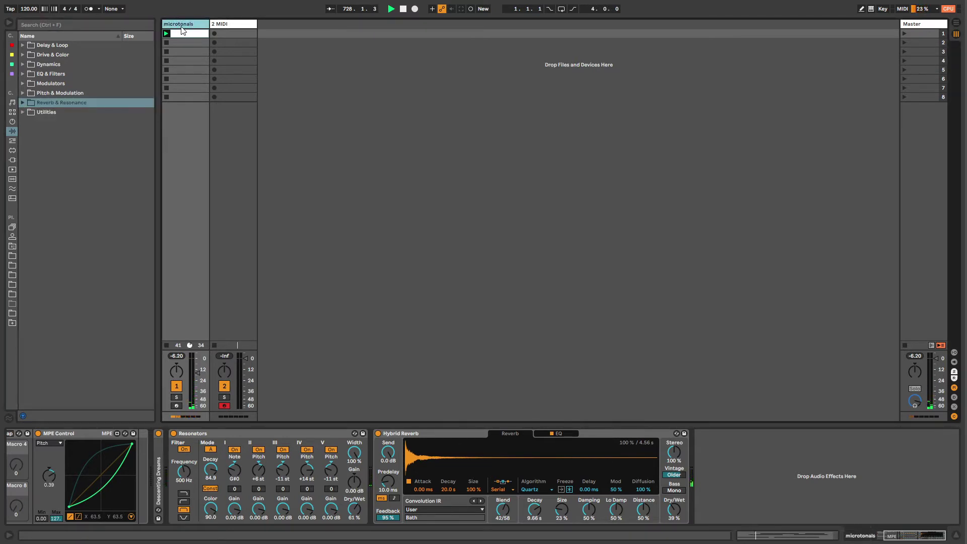
{"action": "left_click", "coordinate": [201, 434]}
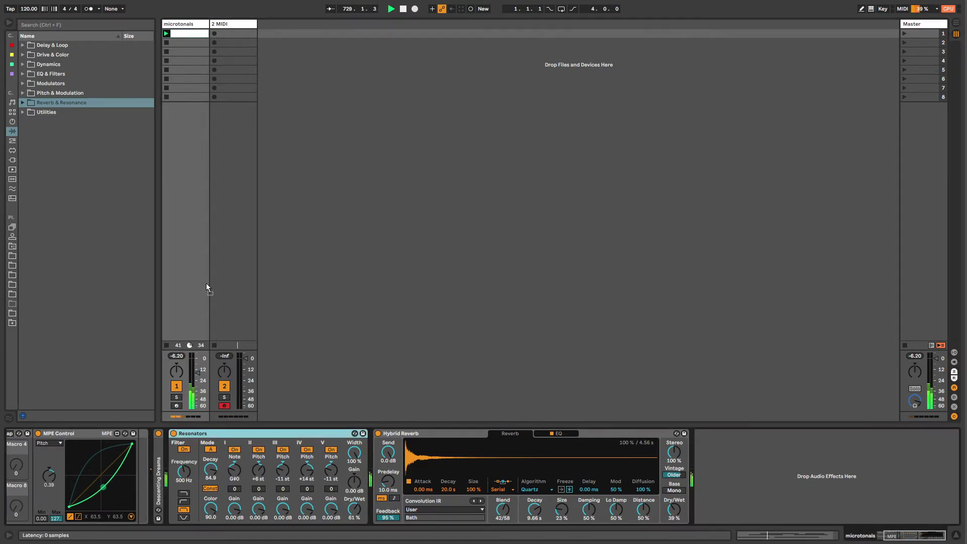
{"action": "left_click_drag", "start_coordinate": [187, 421], "coordinate": [185, 432]}
{"action": "left_click", "coordinate": [184, 24]}
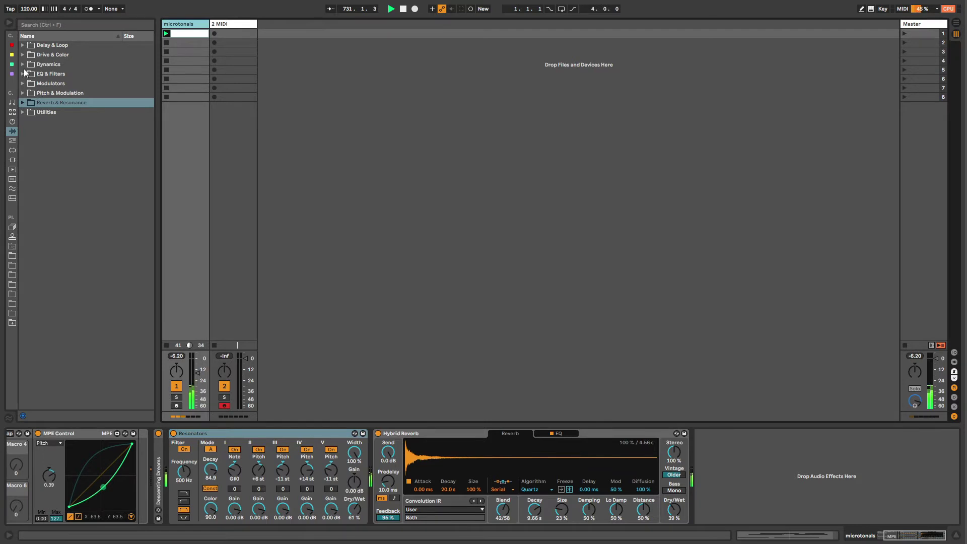
{"action": "left_click", "coordinate": [12, 123]}
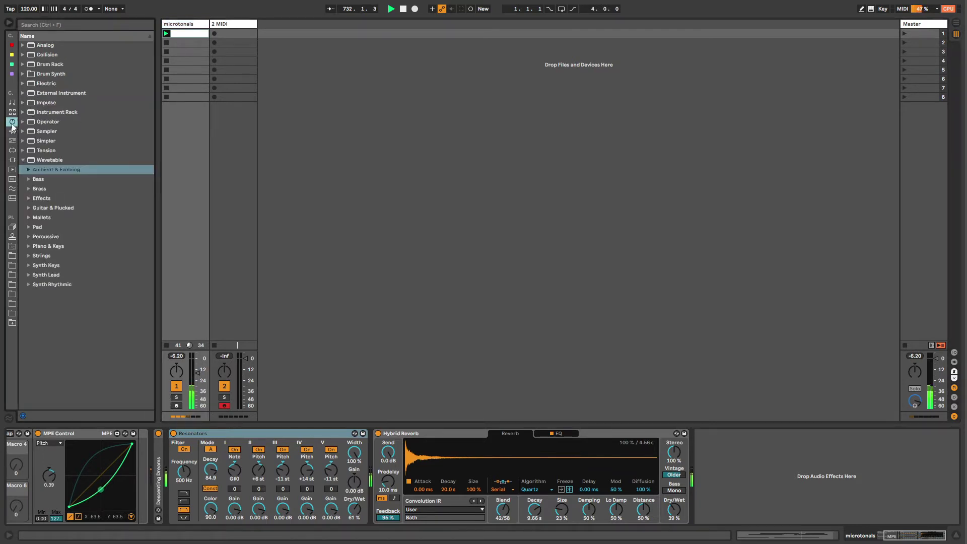
{"action": "left_click", "coordinate": [11, 141]}
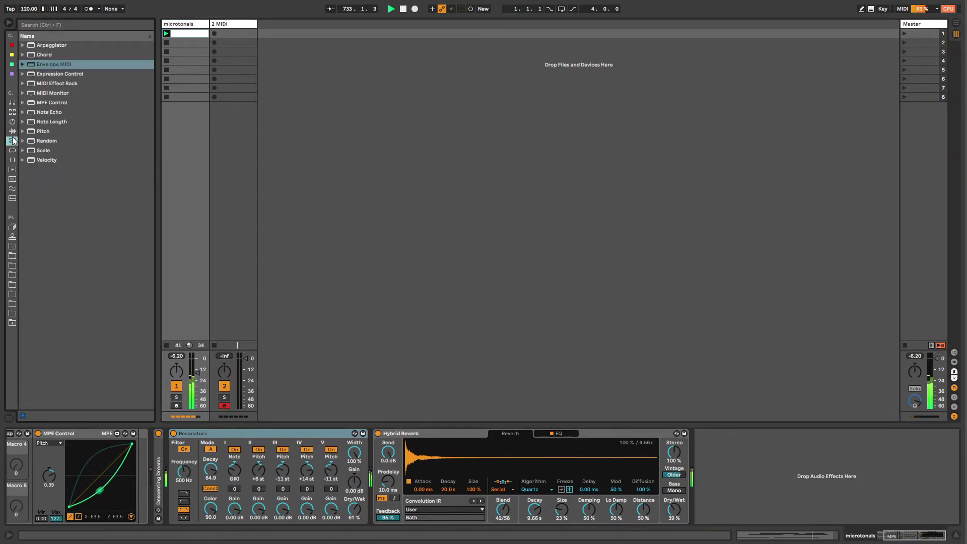
{"action": "left_click", "coordinate": [12, 131]}
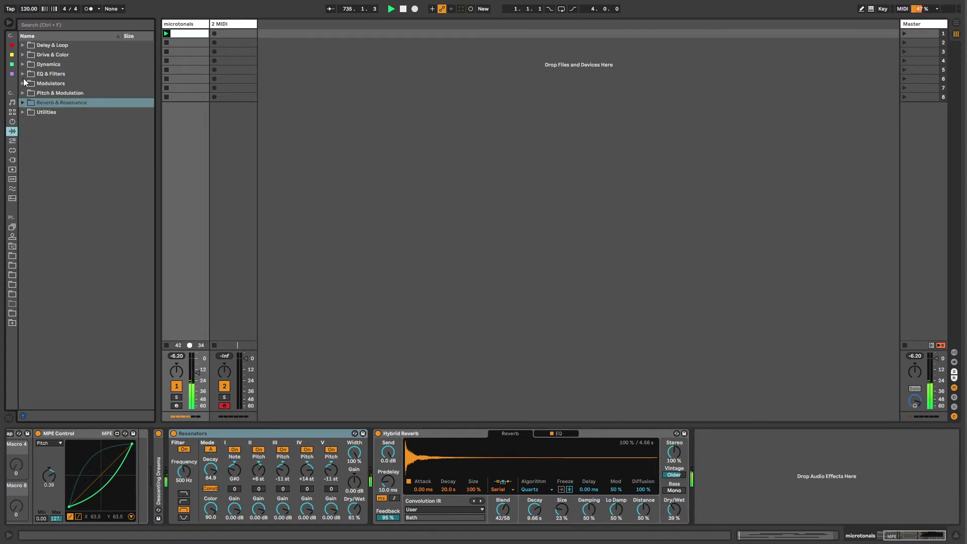
- Add Chorus-Ensemble and Phaser-Flanger from the Pitch & Modulation effects after Spectral Resonator on the second track
{"action": "left_click", "coordinate": [23, 82]}
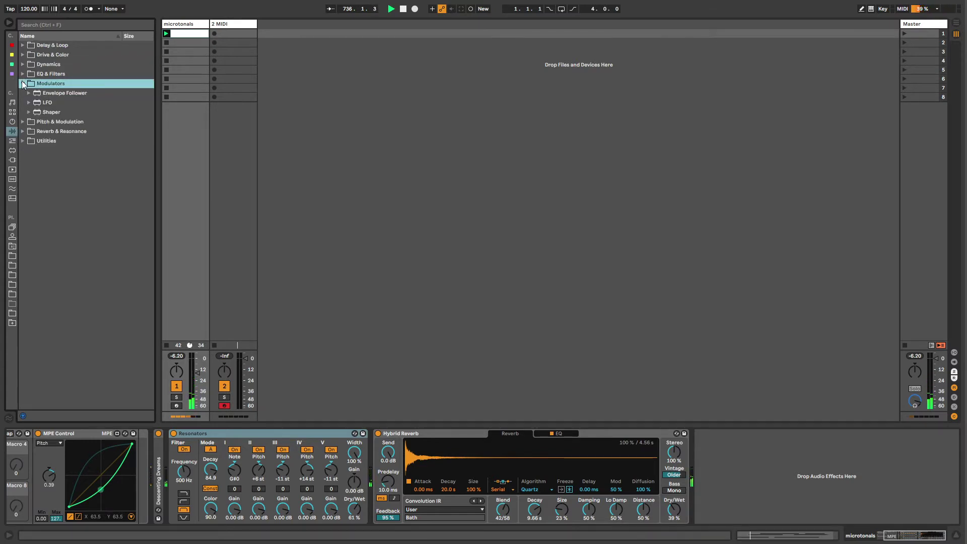
{"action": "left_click", "coordinate": [23, 84]}
{"action": "left_click", "coordinate": [23, 93]}
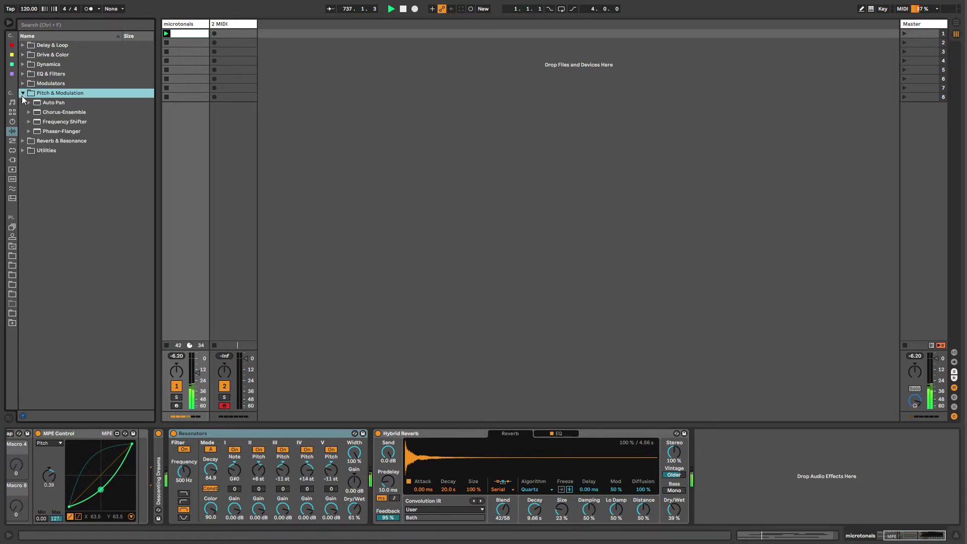
{"action": "left_click_drag", "start_coordinate": [53, 110], "coordinate": [231, 74]}
{"action": "left_click_drag", "start_coordinate": [62, 132], "coordinate": [375, 444]}
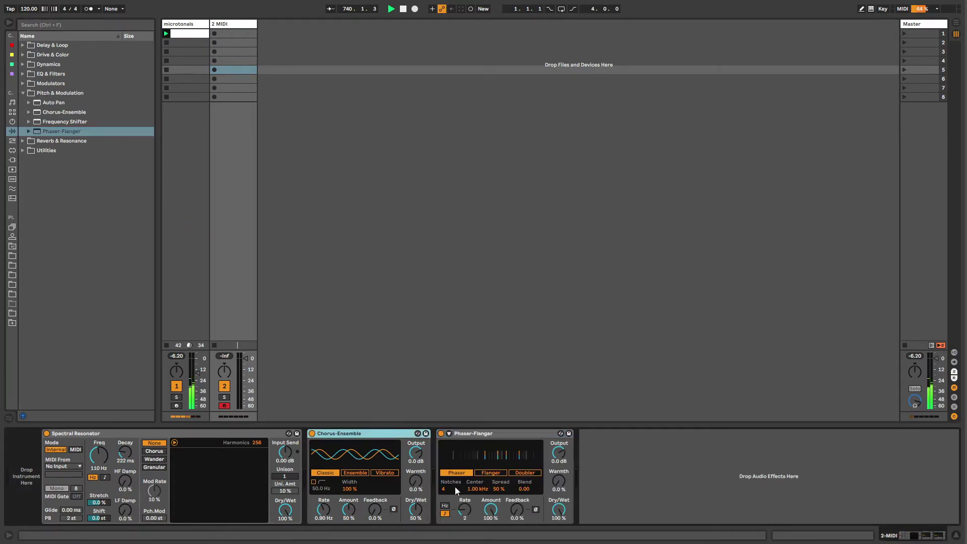
- Try the Ensemble and Vibrato modes of Chorus-Ensemble and return it to Classic
{"action": "left_click", "coordinate": [348, 474]}
{"action": "left_click", "coordinate": [327, 472]}
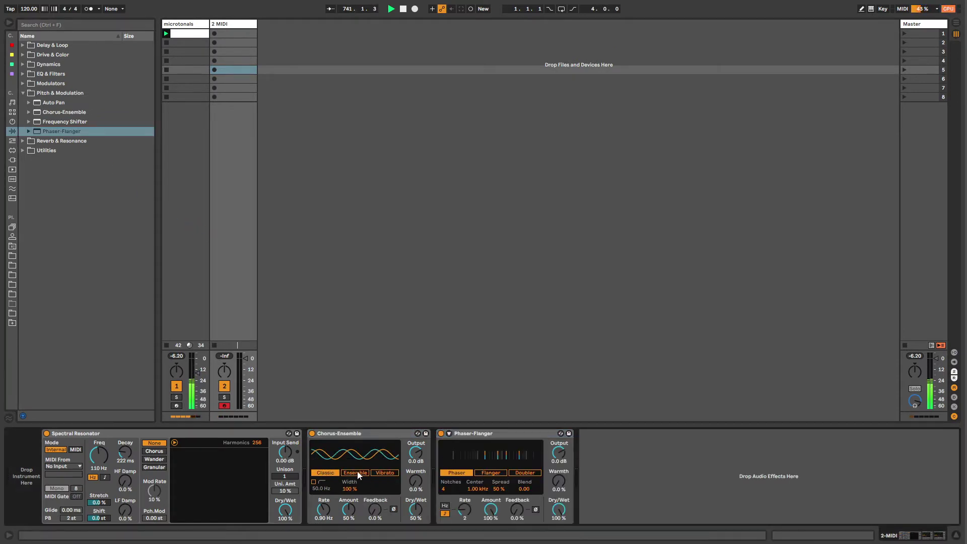
{"action": "left_click", "coordinate": [382, 473]}
{"action": "left_click", "coordinate": [324, 472]}
- Insert Gate before Spectral Resonator, sidechain it from the microtonals track at Post FX, and enable sidechain listening
{"action": "left_click", "coordinate": [22, 93]}
{"action": "left_click", "coordinate": [23, 65]}
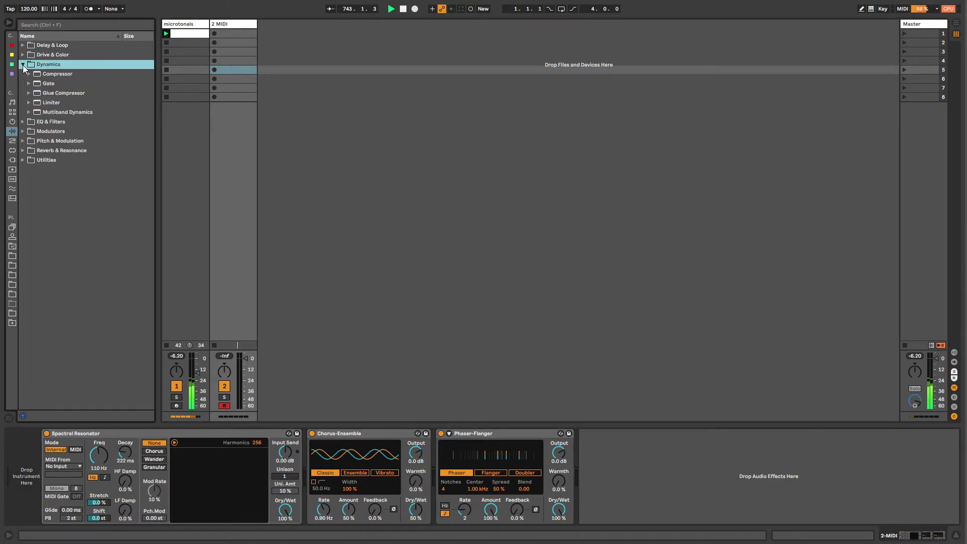
{"action": "left_click_drag", "start_coordinate": [42, 83], "coordinate": [43, 440]}
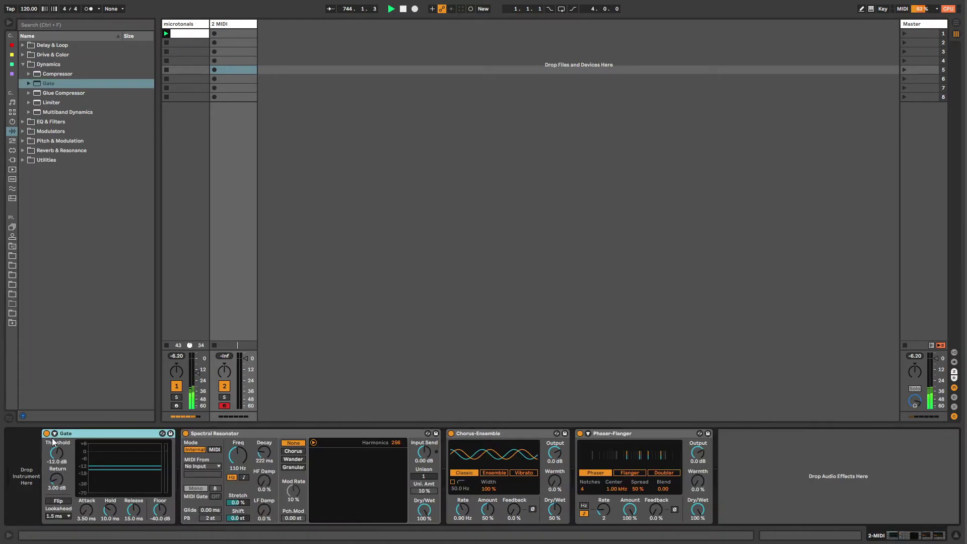
{"action": "left_click", "coordinate": [61, 457]}
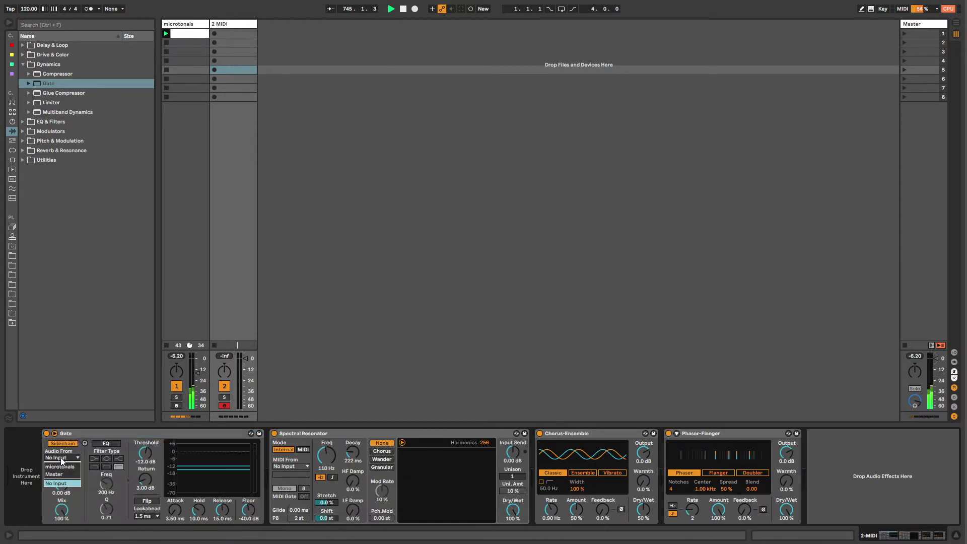
{"action": "left_click", "coordinate": [61, 467]}
{"action": "left_click", "coordinate": [60, 466]}
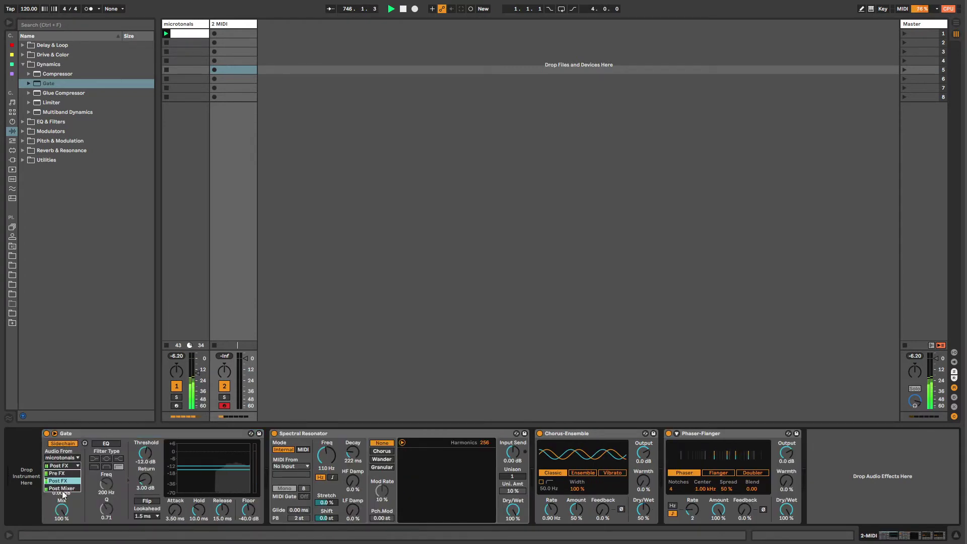
{"action": "left_click", "coordinate": [60, 481]}
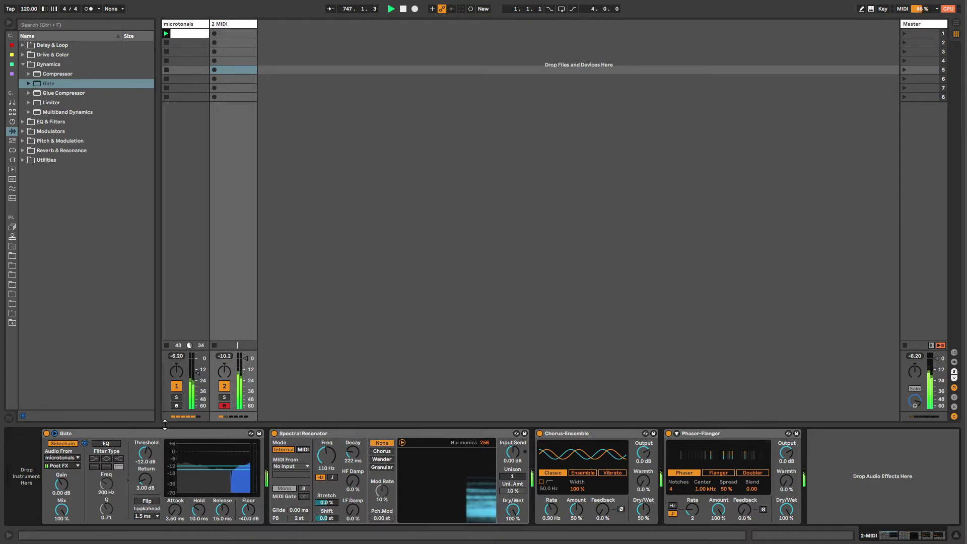
- Show the track routing, set the microtonals track's audio output to Sends Only, and collapse the Gate device
{"action": "left_click", "coordinate": [954, 352]}
{"action": "left_click", "coordinate": [182, 338]}
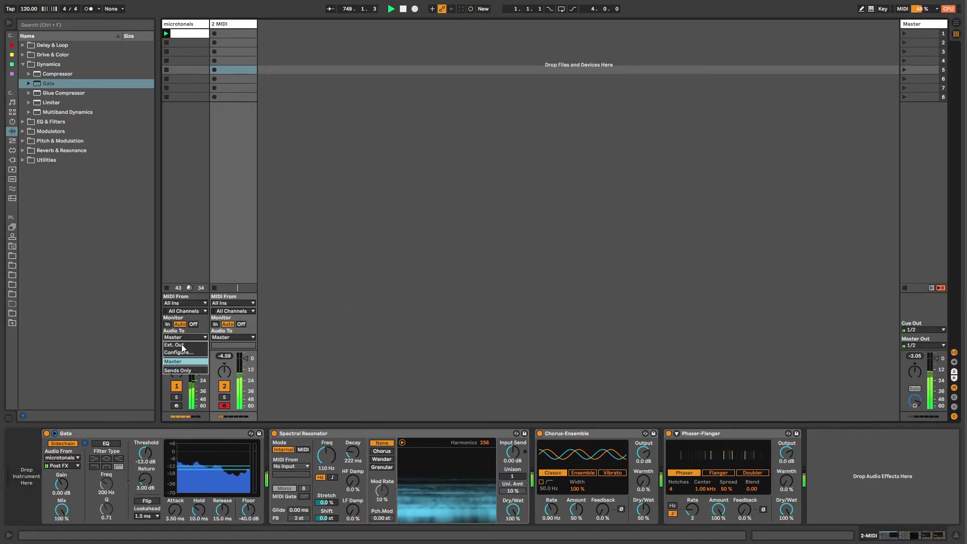
{"action": "left_click", "coordinate": [181, 368]}
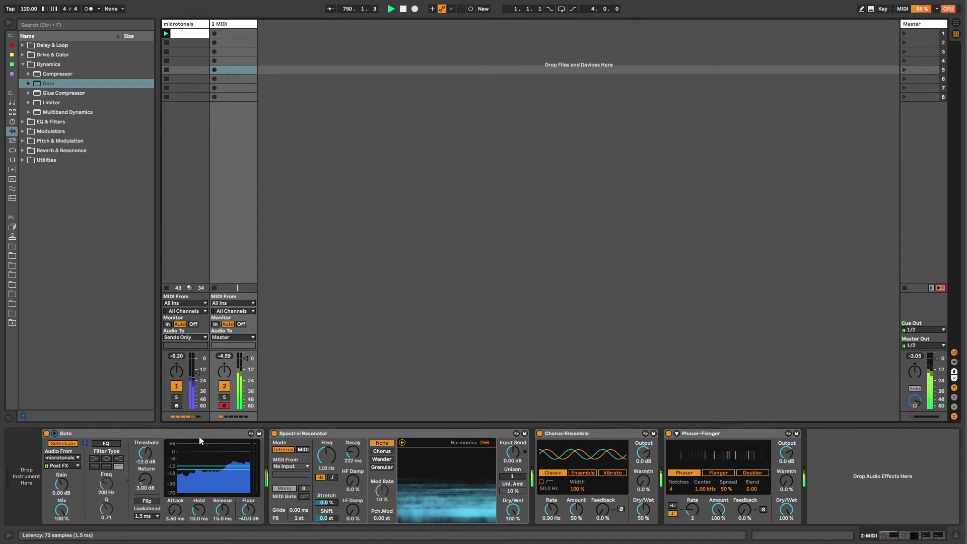
{"action": "double_click", "coordinate": [130, 434]}
{"action": "left_click", "coordinate": [212, 434]}
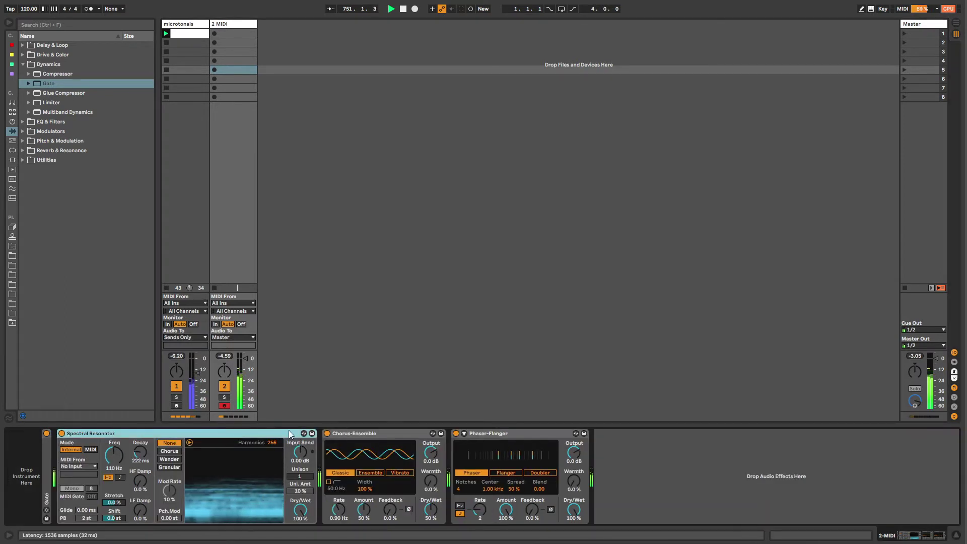
{"action": "left_click", "coordinate": [368, 433]}
{"action": "left_click", "coordinate": [200, 433]}
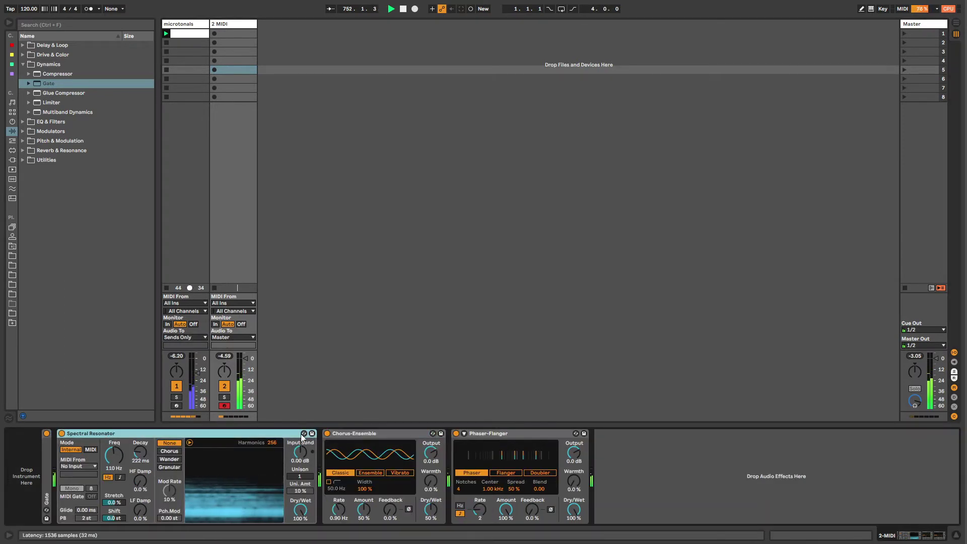
- Set Spectral Resonator to Freq 11.6 Hz, Decay 11.0 ms, Stretch -45%, Shift 13.5 st and Input Send -12.95 dB
{"action": "left_click_drag", "start_coordinate": [109, 458], "coordinate": [108, 487]}
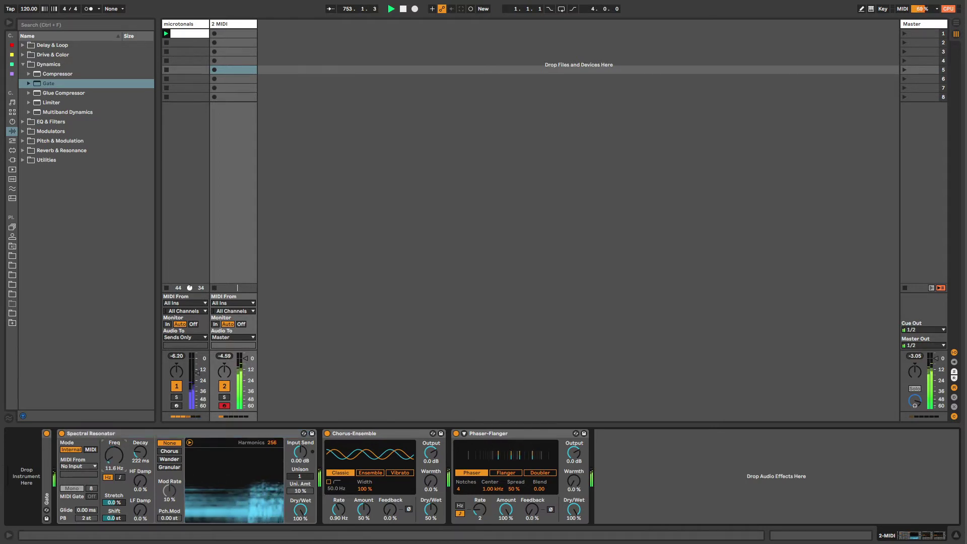
{"action": "left_click_drag", "start_coordinate": [140, 452], "coordinate": [114, 504]}
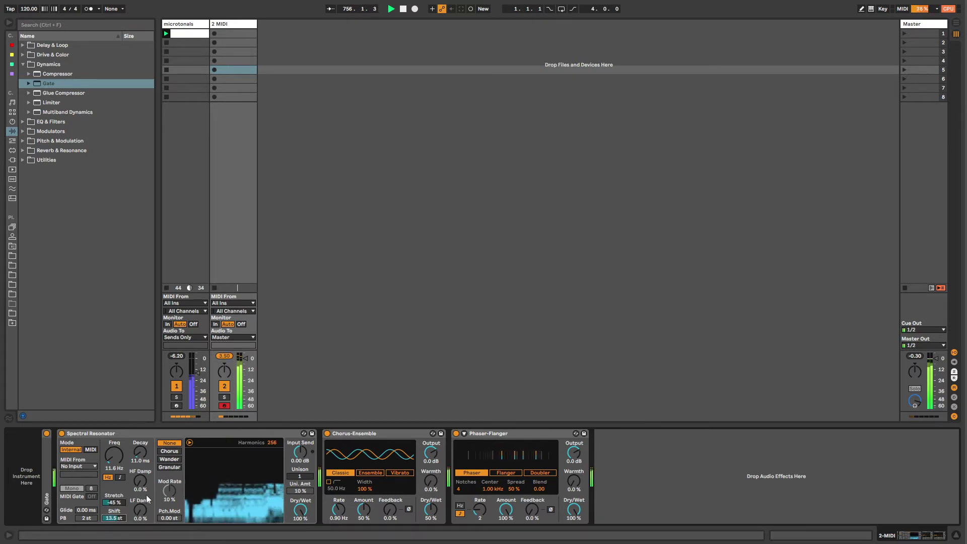
{"action": "left_click_drag", "start_coordinate": [307, 455], "coordinate": [306, 482]}
- Reduce Spectral Resonator's Harmonics to 11 and set its Freq to 72.6 Hz
{"action": "left_click_drag", "start_coordinate": [273, 442], "coordinate": [272, 480]}
{"action": "left_click_drag", "start_coordinate": [114, 456], "coordinate": [114, 412]}
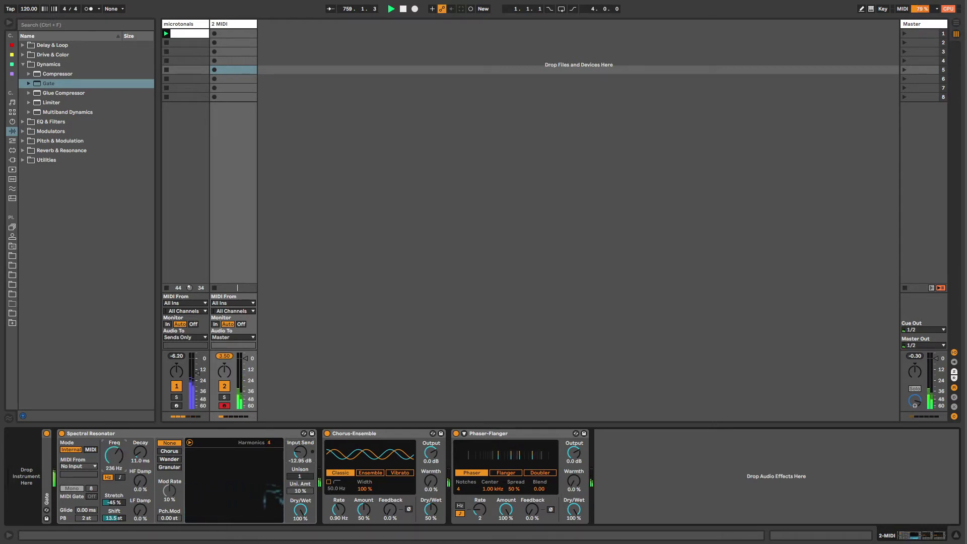
{"action": "left_click", "coordinate": [268, 443]}
{"action": "left_click_drag", "start_coordinate": [269, 442], "coordinate": [269, 437]}
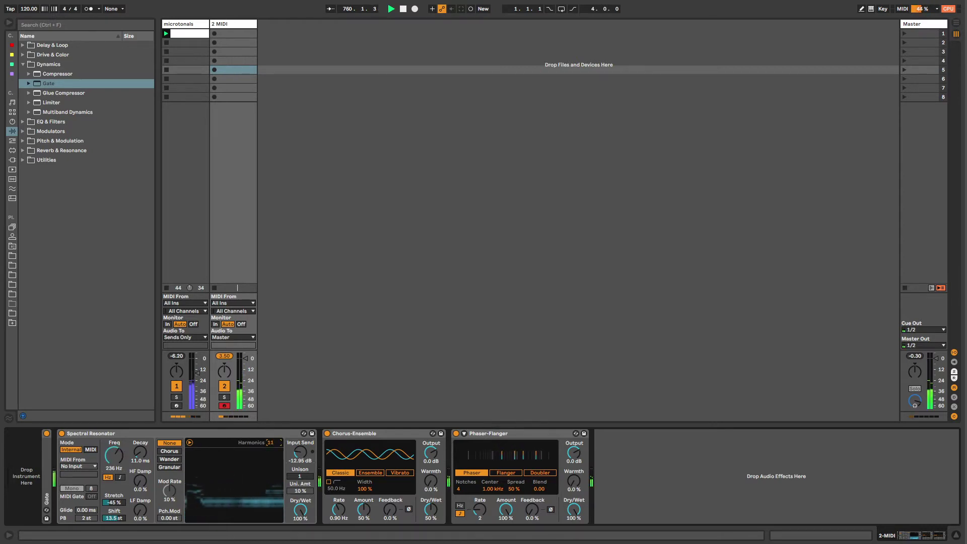
{"action": "left_click_drag", "start_coordinate": [114, 455], "coordinate": [114, 472]}
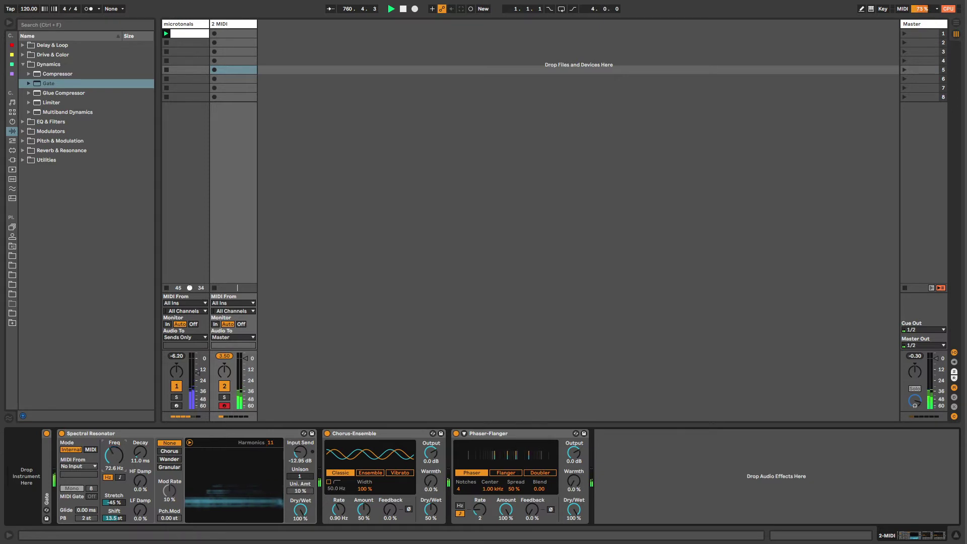
- Set Spectral Resonator's modulation mode to Wander, Input Send to 5.71 dB and Dry/Wet to 32%
{"action": "left_click", "coordinate": [170, 467]}
{"action": "left_click", "coordinate": [169, 459]}
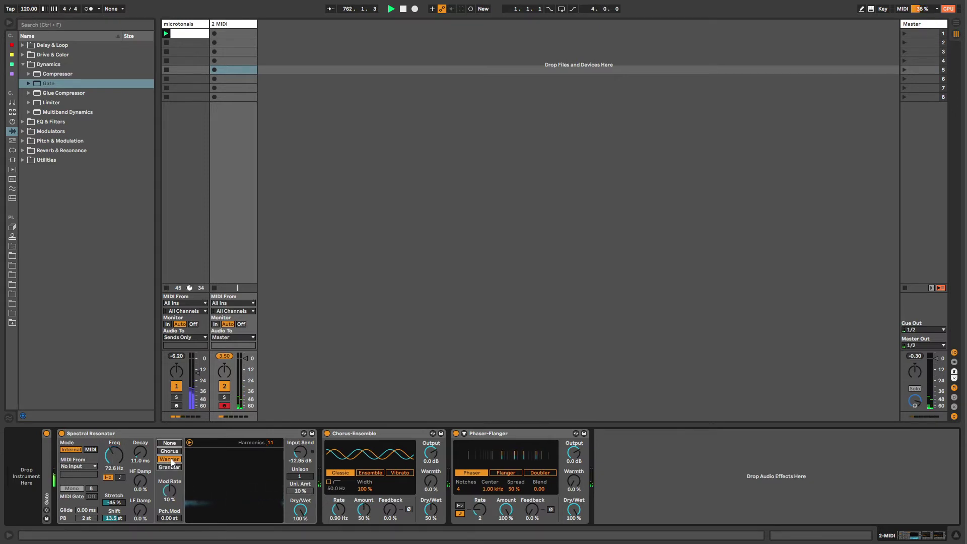
{"action": "left_click_drag", "start_coordinate": [301, 452], "coordinate": [300, 428]}
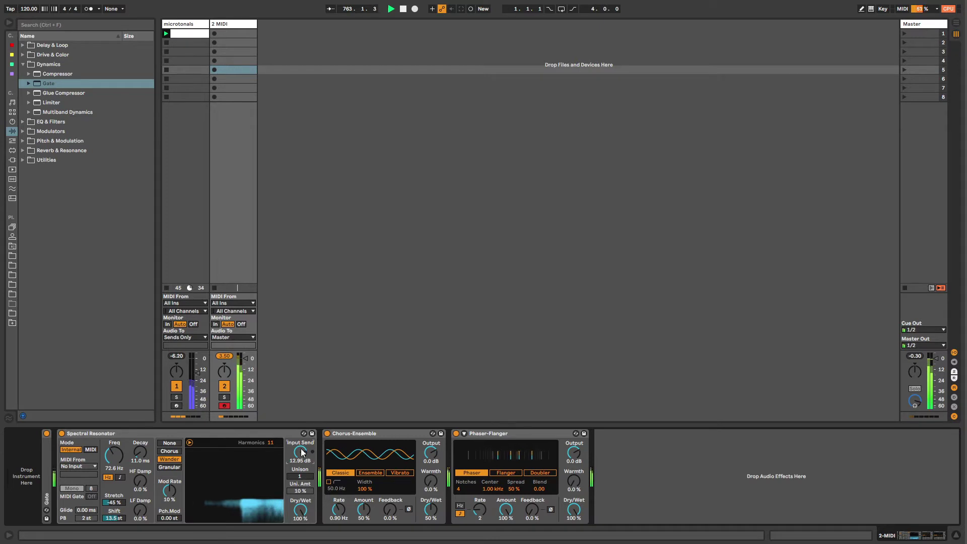
{"action": "left_click", "coordinate": [311, 519]}
{"action": "left_click_drag", "start_coordinate": [310, 519], "coordinate": [310, 539]}
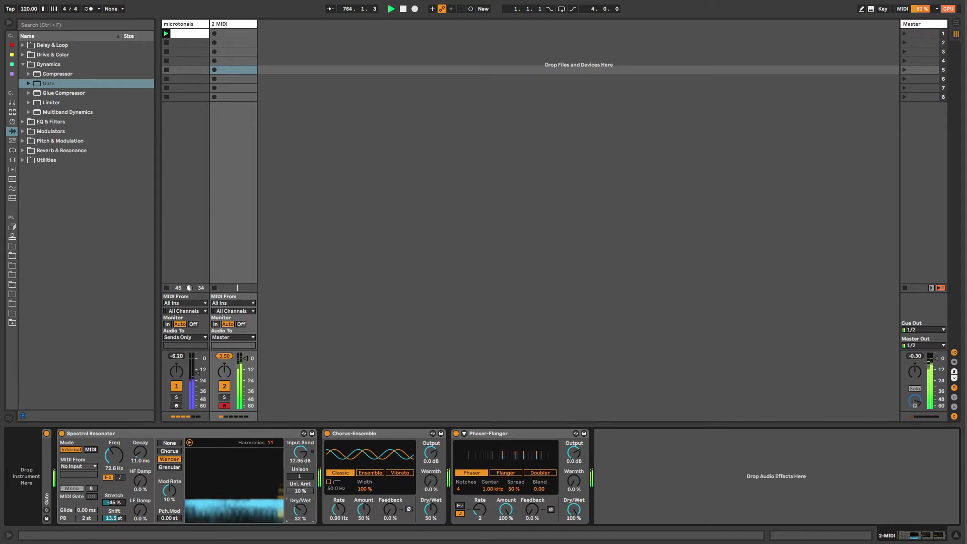
{"action": "mouse_move", "coordinate": [300, 453]}
{"action": "left_mouse_down"}
{"action": "mouse_move", "coordinate": [300, 477]}
{"action": "mouse_move", "coordinate": [301, 448]}
{"action": "left_mouse_up"}
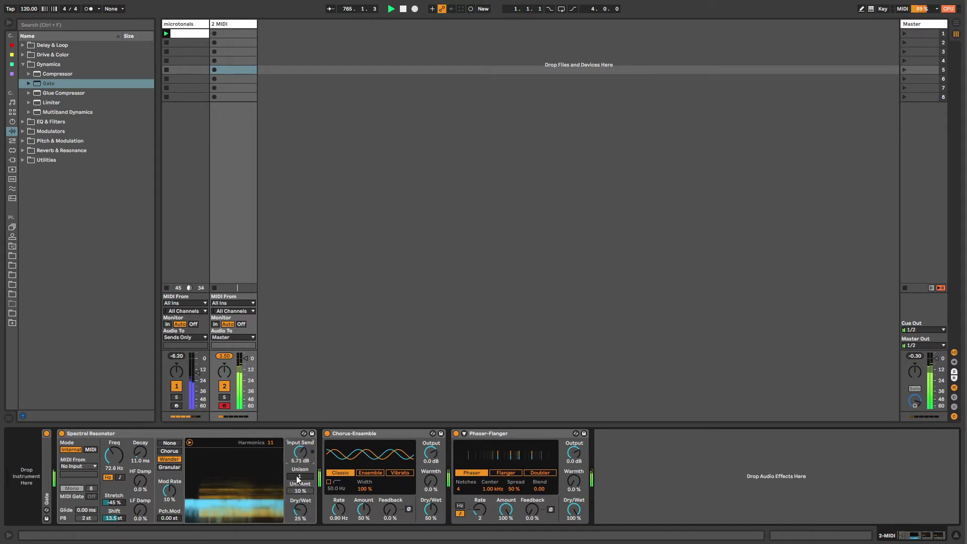
{"action": "left_click_drag", "start_coordinate": [301, 509], "coordinate": [300, 507]}
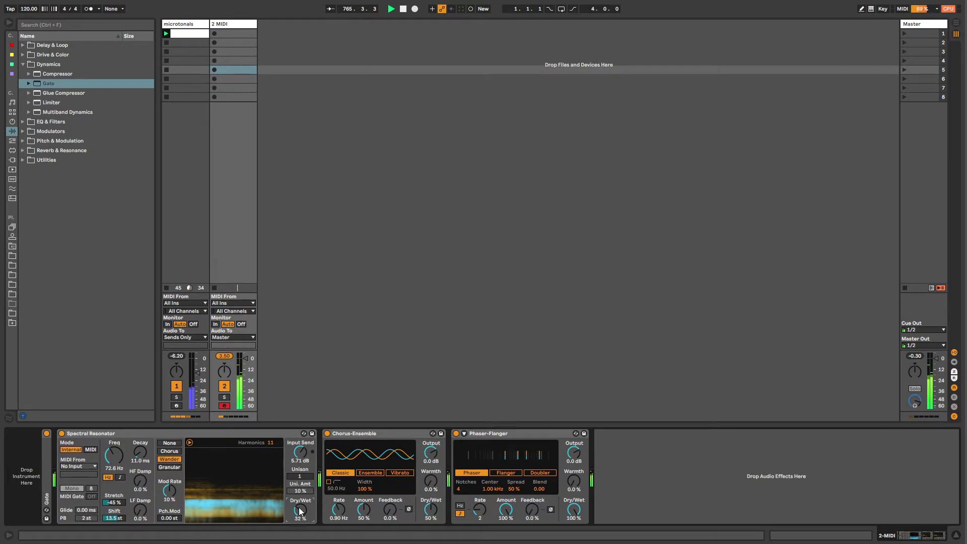
- Lower the second track's volume slightly and select its Chorus-Ensemble device
{"action": "left_click", "coordinate": [394, 434]}
{"action": "left_click", "coordinate": [458, 436]}
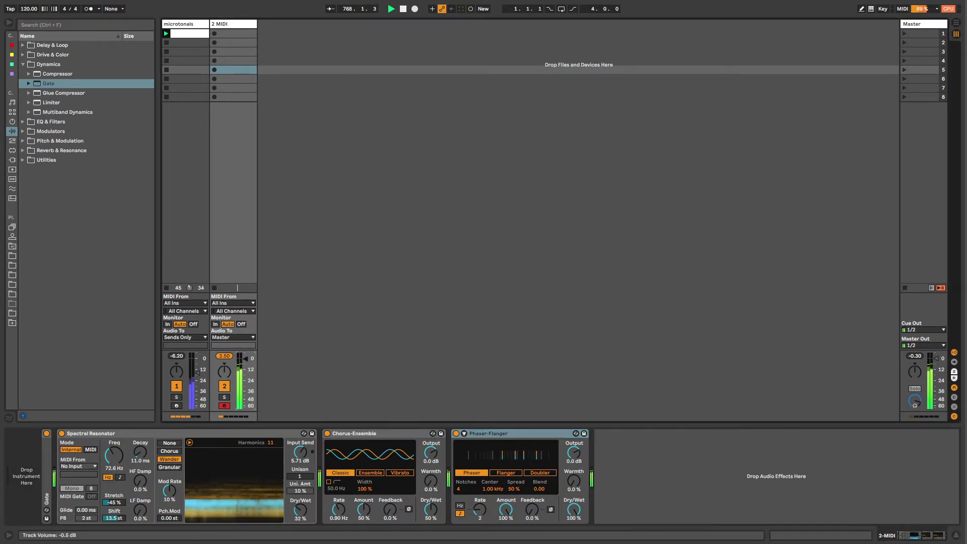
{"action": "scroll", "coordinate": [246, 363], "scroll_direction": "down", "scroll_amount": 2}
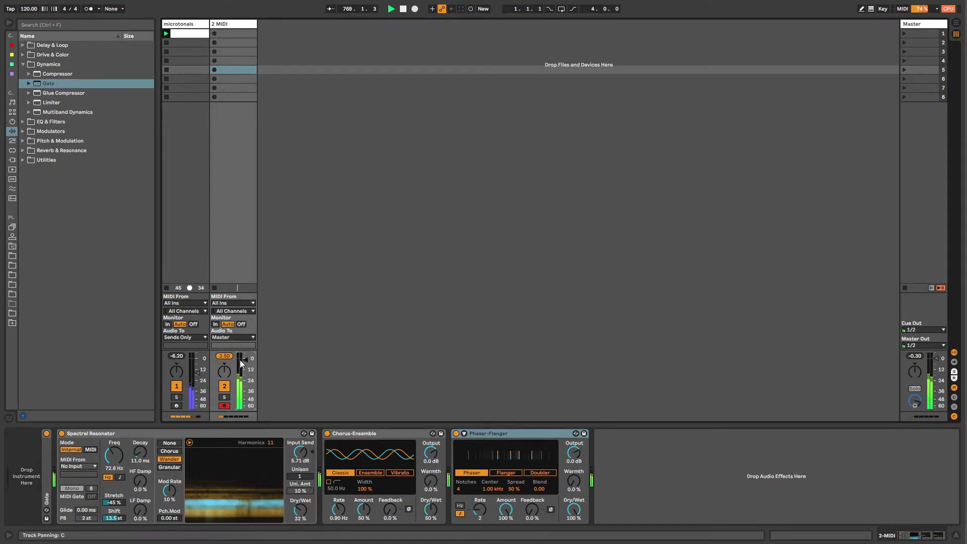
{"action": "left_click", "coordinate": [359, 498]}
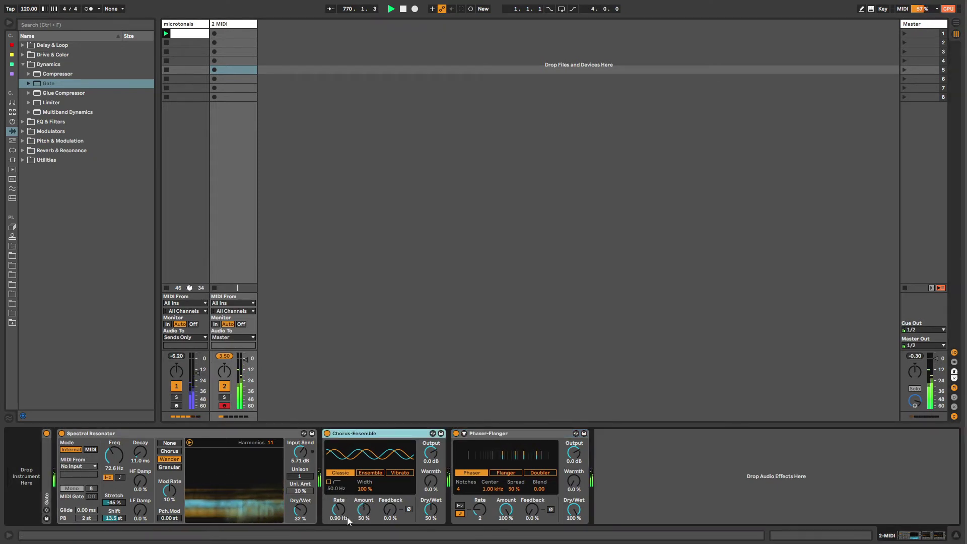
- Set the Chorus-Ensemble's modulation rate to 4.96 Hz
{"action": "mouse_move", "coordinate": [340, 513]}
{"action": "left_mouse_down"}
{"action": "mouse_move", "coordinate": [341, 484]}
{"action": "mouse_move", "coordinate": [340, 506]}
{"action": "left_mouse_up"}
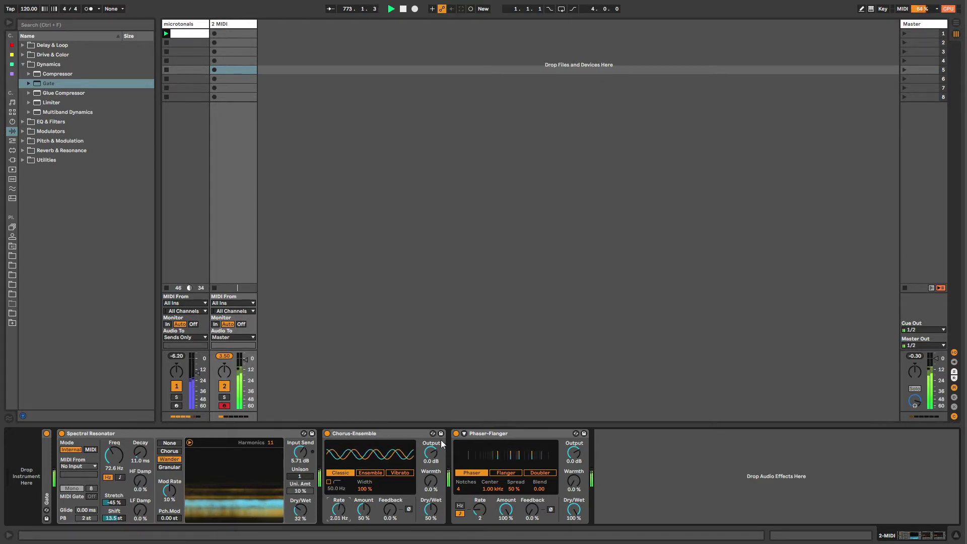
{"action": "left_click", "coordinate": [343, 489]}
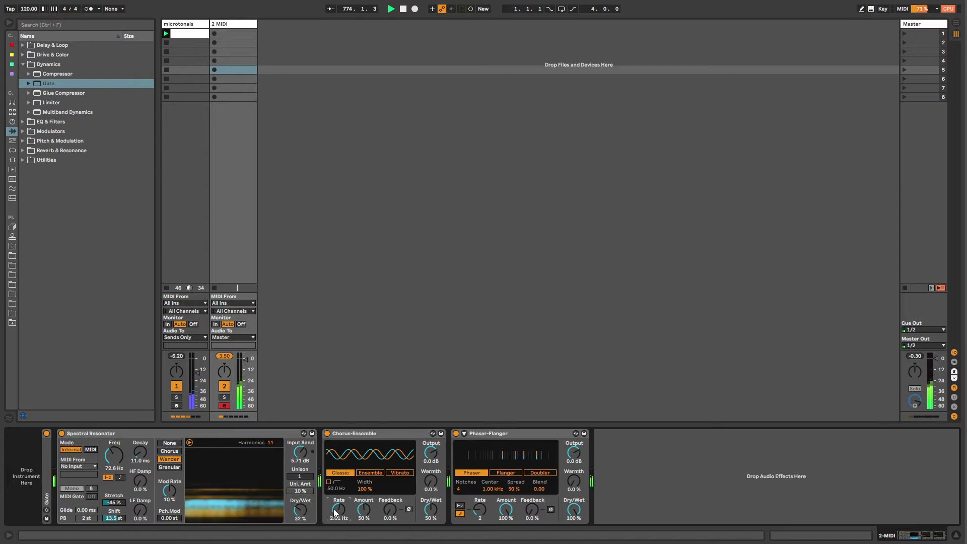
{"action": "left_click_drag", "start_coordinate": [339, 510], "coordinate": [339, 511]}
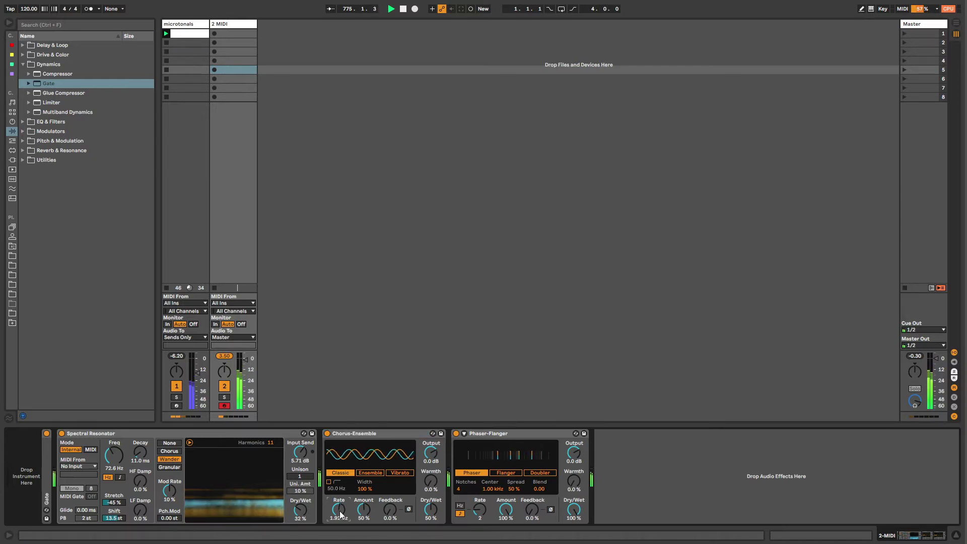
{"action": "right_click", "coordinate": [340, 511]}
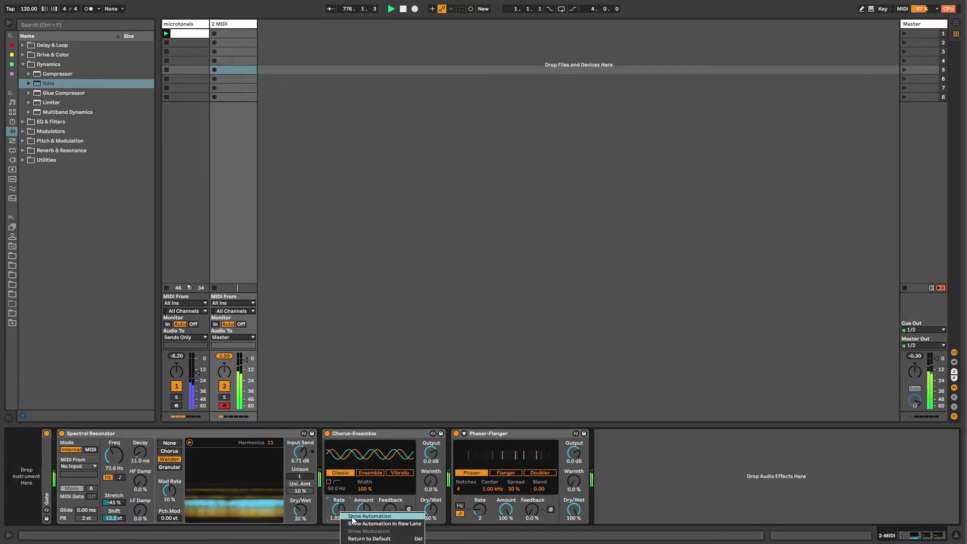
{"action": "left_click_drag", "start_coordinate": [339, 511], "coordinate": [340, 500]}
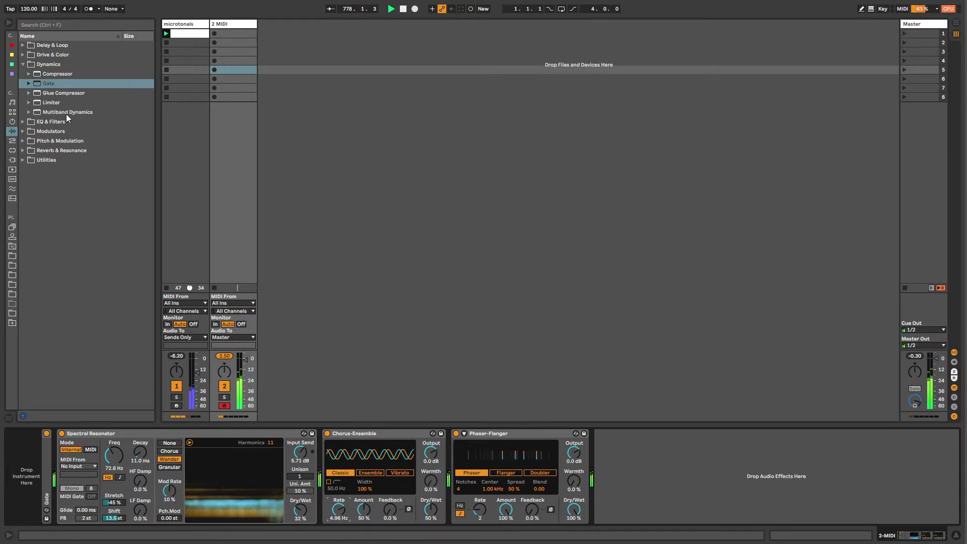
- Add the OldeTapeEffect.adg rack from the RACKS > AUDIO FX folder to the track, directly after Phaser-Flanger
{"action": "left_click", "coordinate": [22, 64]}
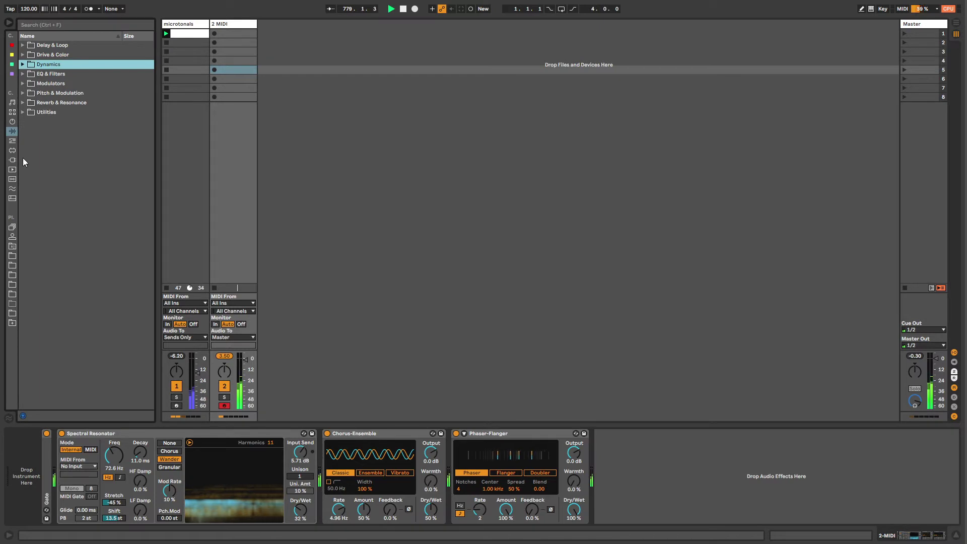
{"action": "left_click", "coordinate": [15, 247]}
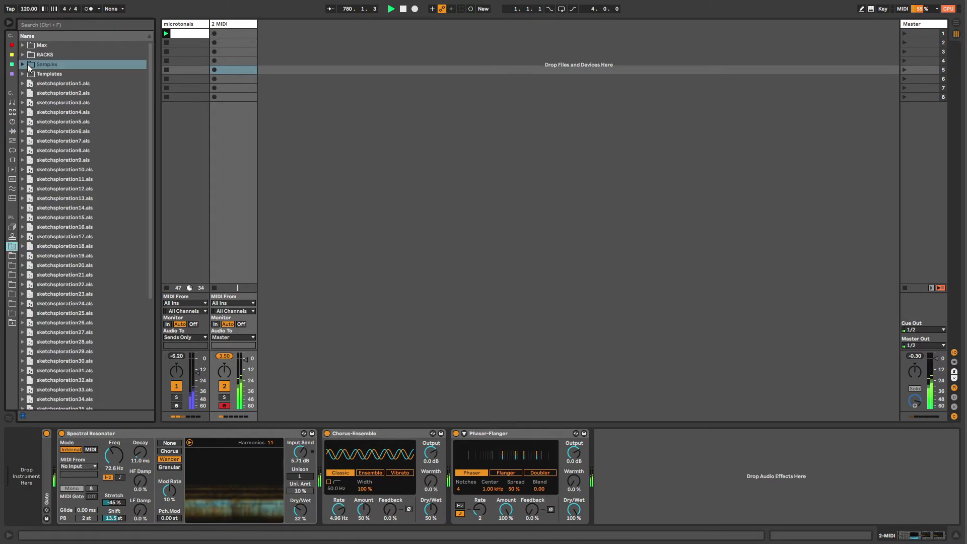
{"action": "left_click", "coordinate": [22, 55]}
{"action": "left_click", "coordinate": [28, 65]}
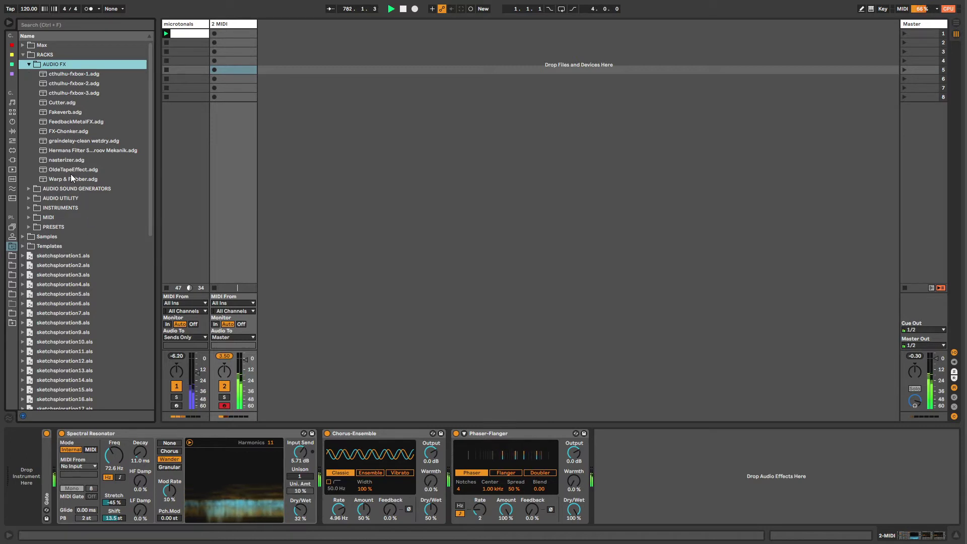
{"action": "left_click_drag", "start_coordinate": [72, 170], "coordinate": [651, 449]}
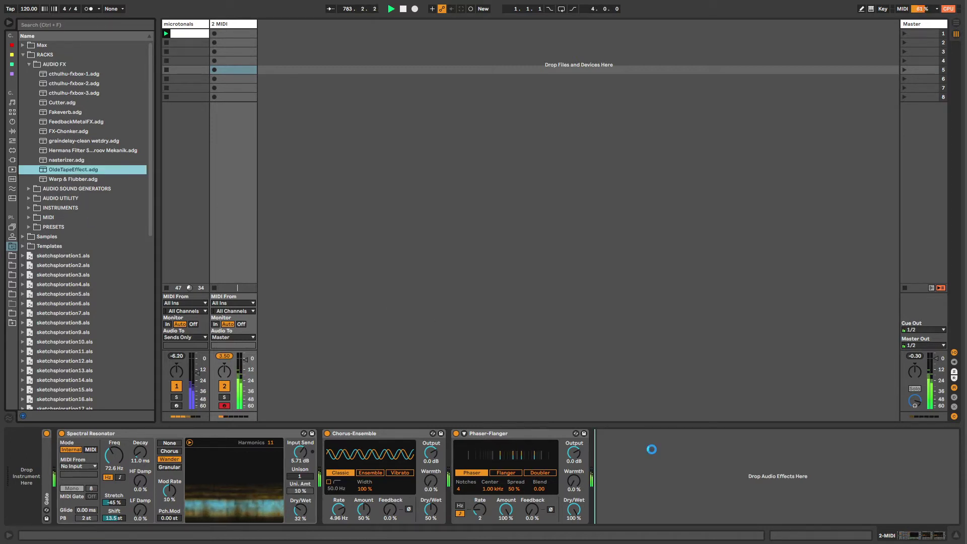
{"action": "right_click", "coordinate": [553, 434]}
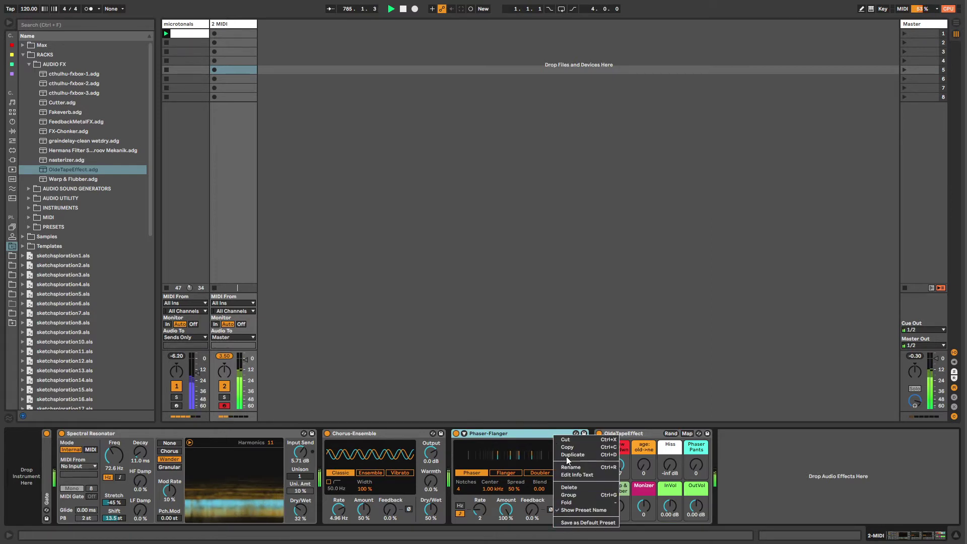
{"action": "key", "text": "Escape"}
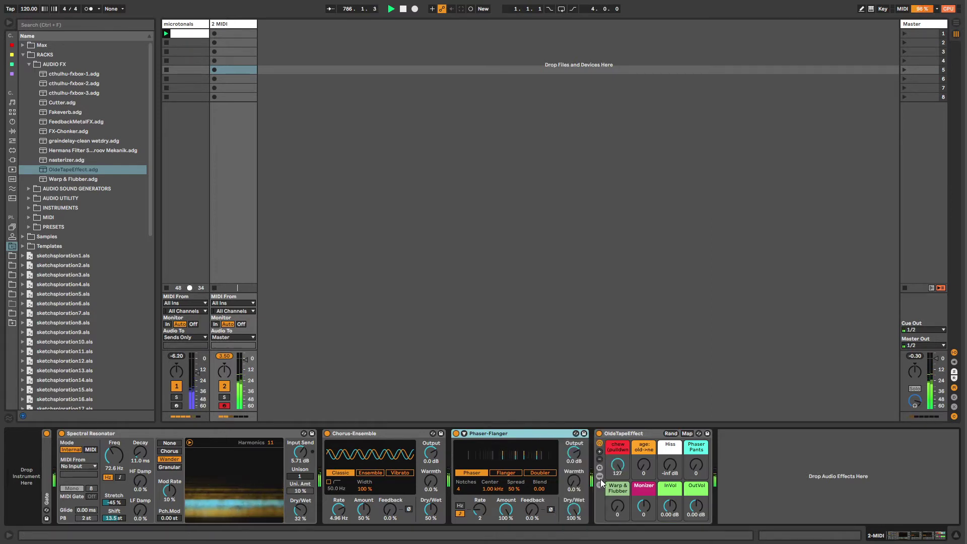
- Show the OldeTapeEffect rack's chain list and the devices inside its Effect chain
{"action": "left_click", "coordinate": [600, 484]}
{"action": "left_click", "coordinate": [725, 456]}
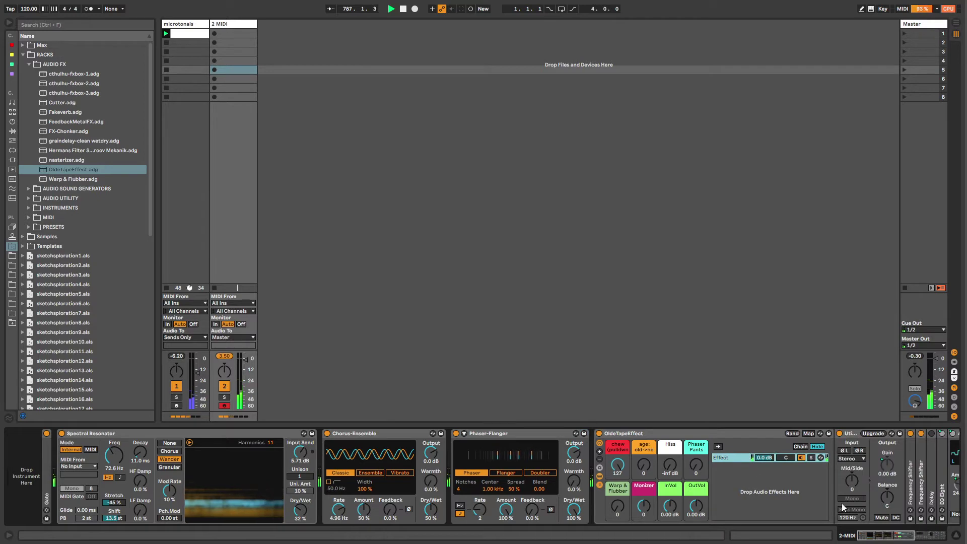
{"action": "left_click_drag", "start_coordinate": [868, 536], "coordinate": [913, 541]}
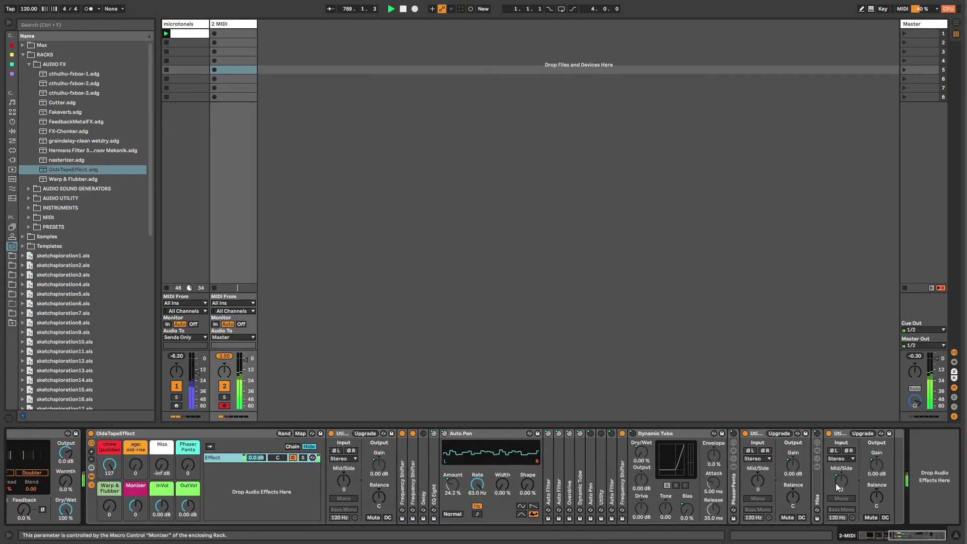
- Unfold the nested PhaserPants rack, show its chain list and inspect the Phaser device in the first chain
{"action": "double_click", "coordinate": [734, 486]}
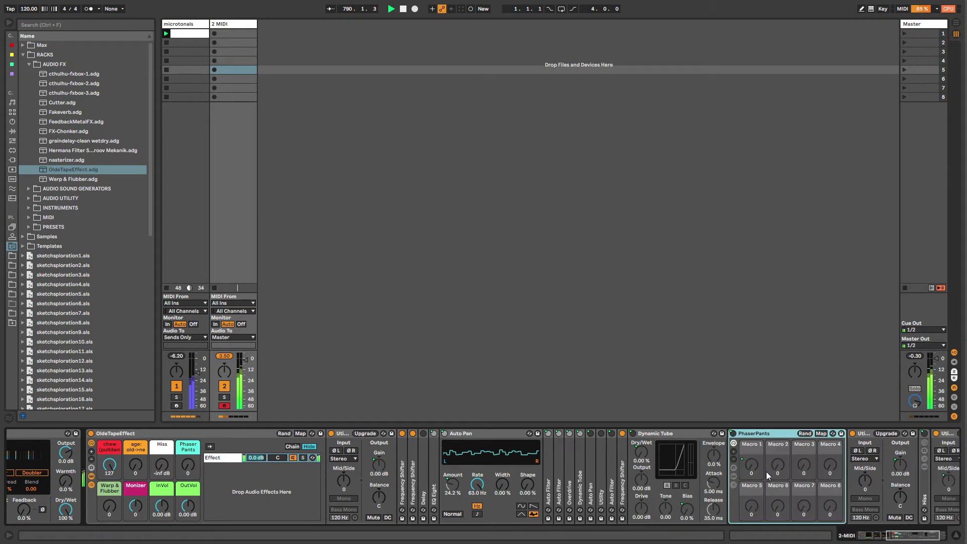
{"action": "left_click", "coordinate": [734, 485]}
{"action": "left_click", "coordinate": [859, 457]}
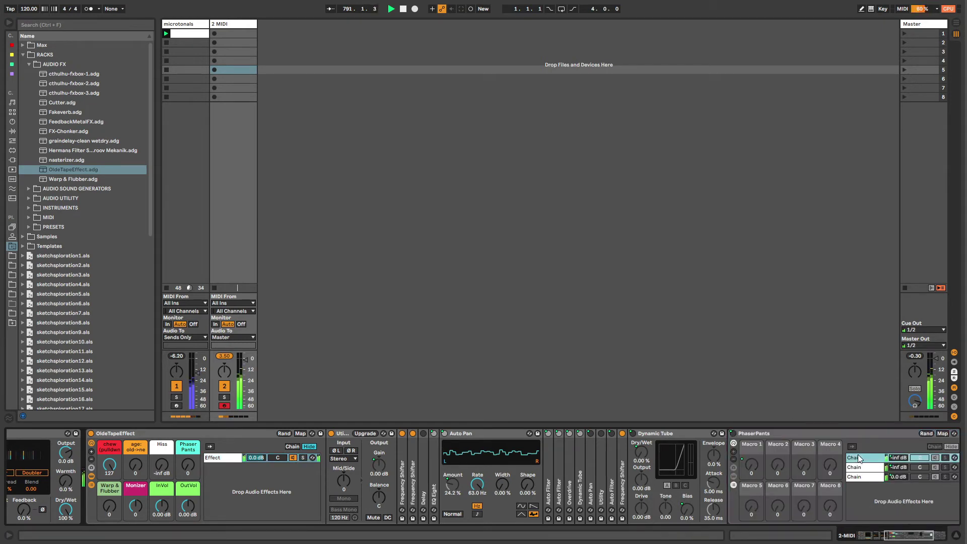
{"action": "left_click", "coordinate": [883, 538]}
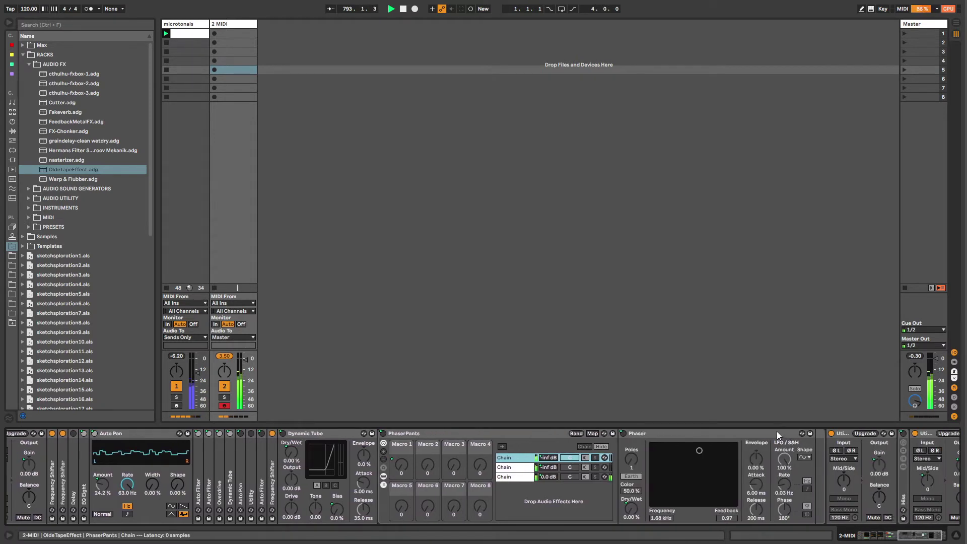
{"action": "left_click", "coordinate": [777, 434]}
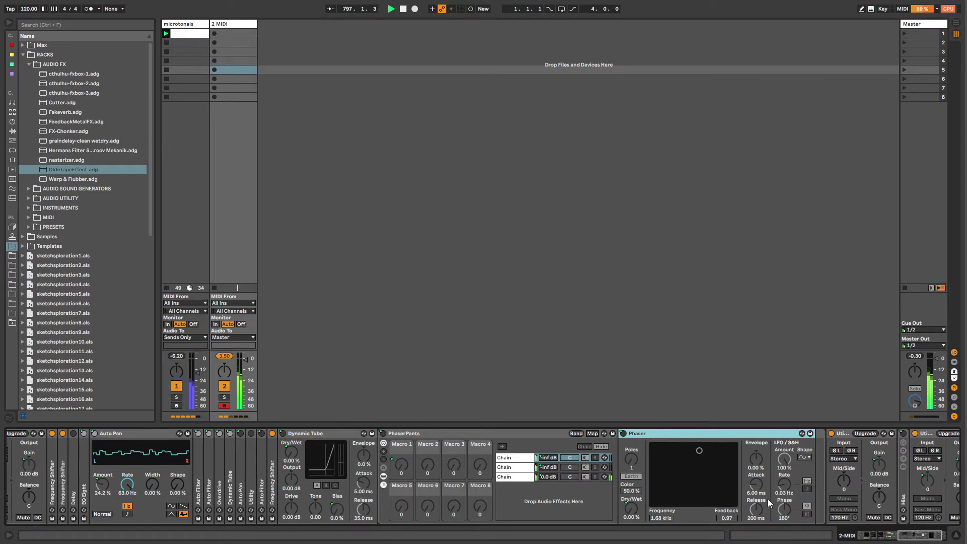
{"action": "right_click", "coordinate": [770, 435]}
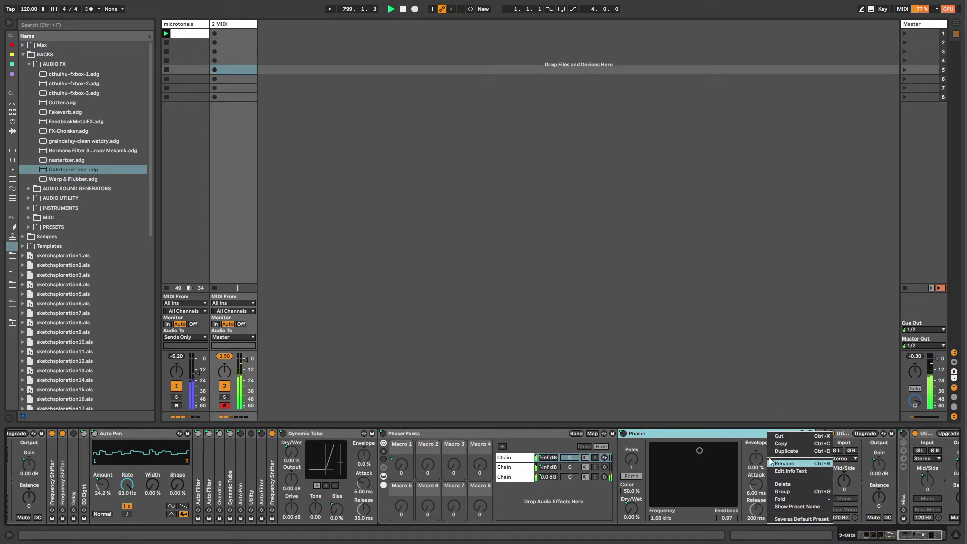
{"action": "left_click", "coordinate": [742, 432]}
{"action": "left_click_drag", "start_coordinate": [907, 535], "coordinate": [868, 538]}
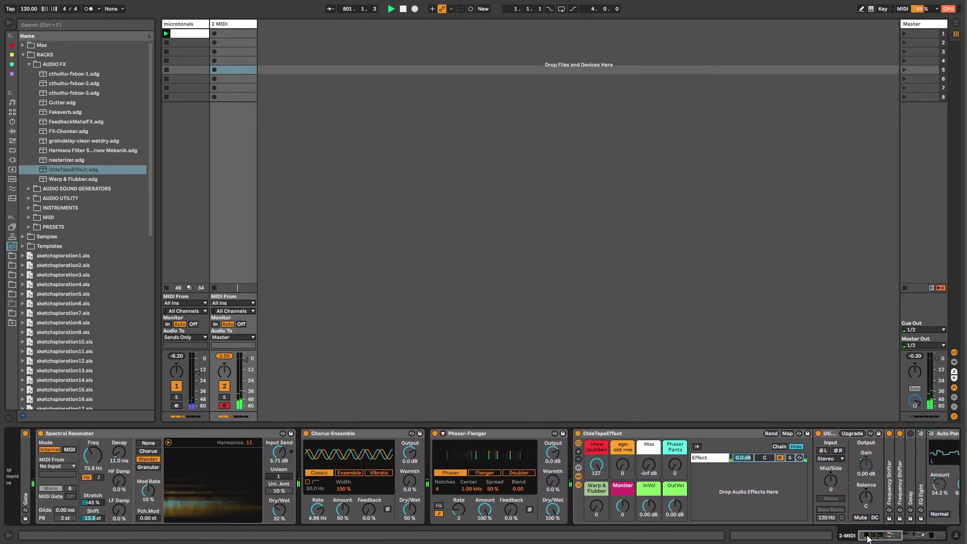
- Look through the available MIDI effects and collapse the RACKS folder with its AUDIO FX subfolder
{"action": "left_click", "coordinate": [30, 65]}
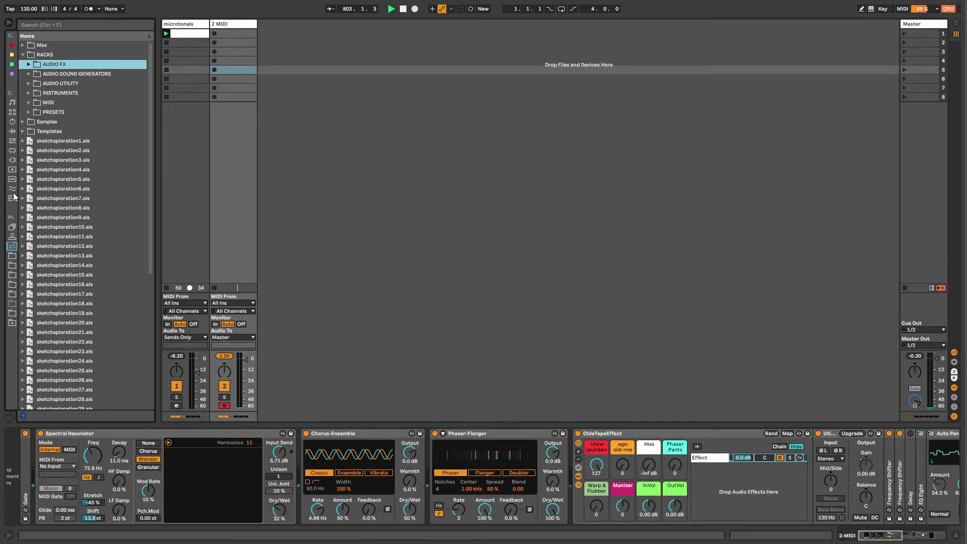
{"action": "left_click", "coordinate": [12, 141]}
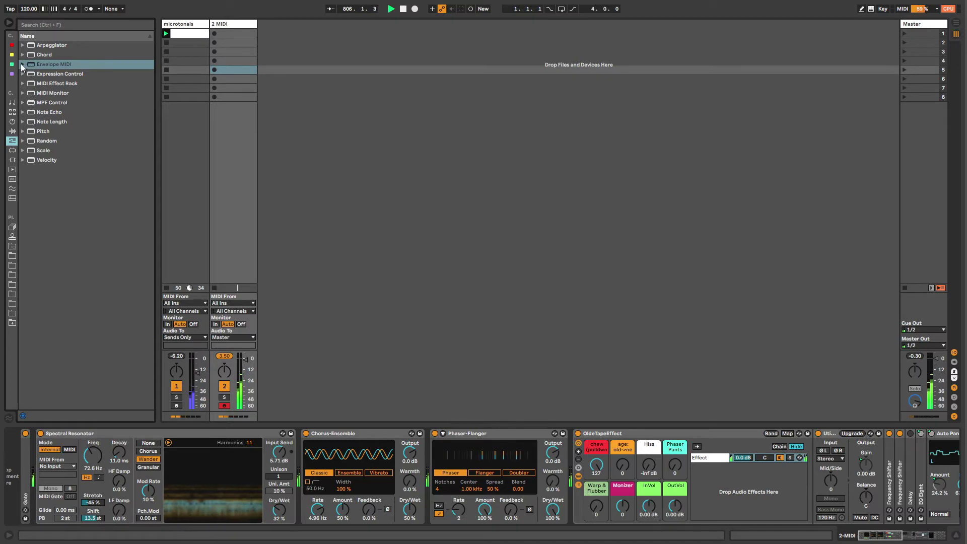
{"action": "left_click", "coordinate": [21, 67]}
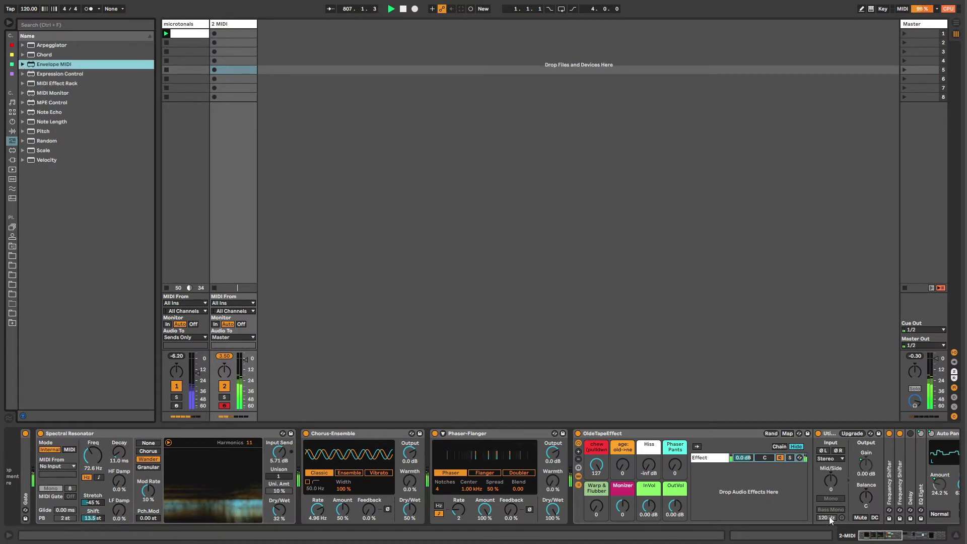
{"action": "left_click", "coordinate": [863, 538]}
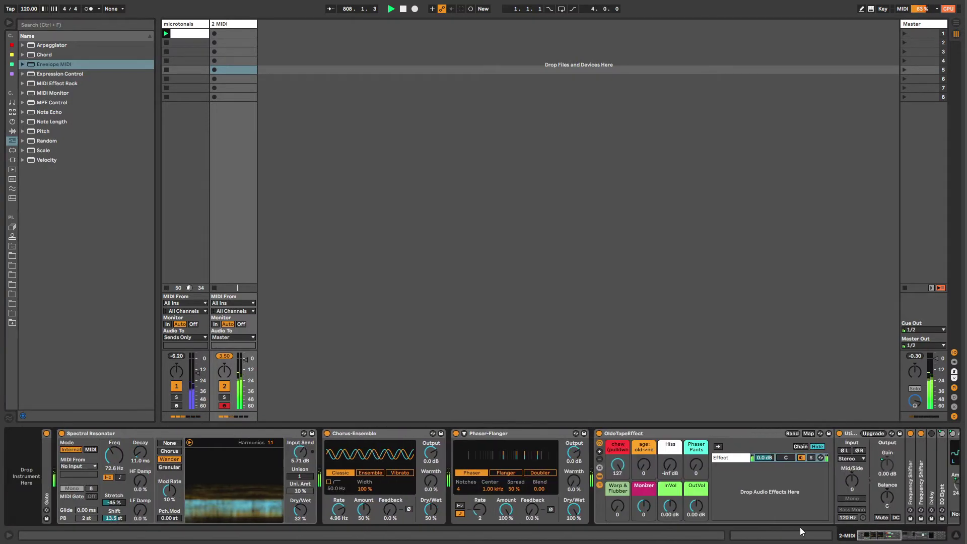
{"action": "right_click", "coordinate": [369, 436]}
{"action": "left_click", "coordinate": [367, 434]}
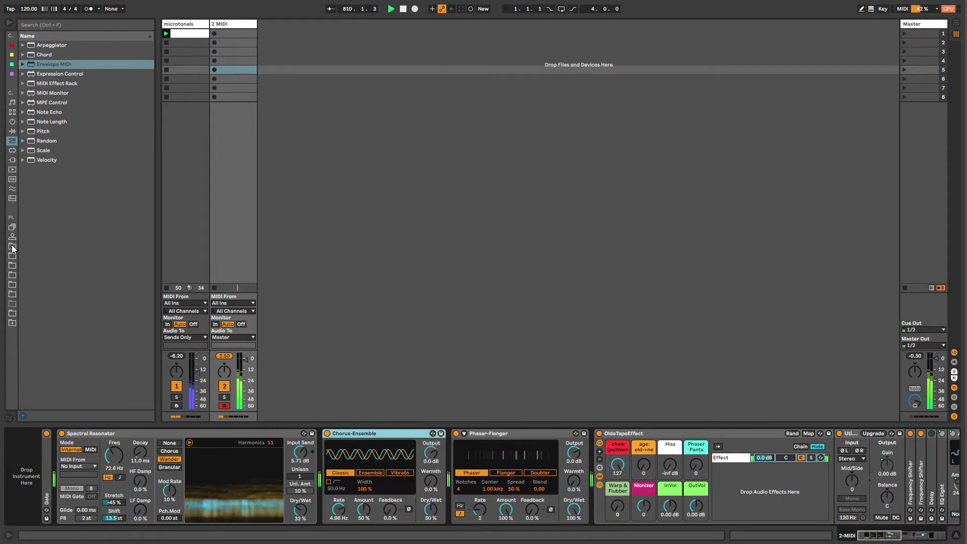
{"action": "left_click", "coordinate": [13, 247]}
{"action": "left_click", "coordinate": [23, 56]}
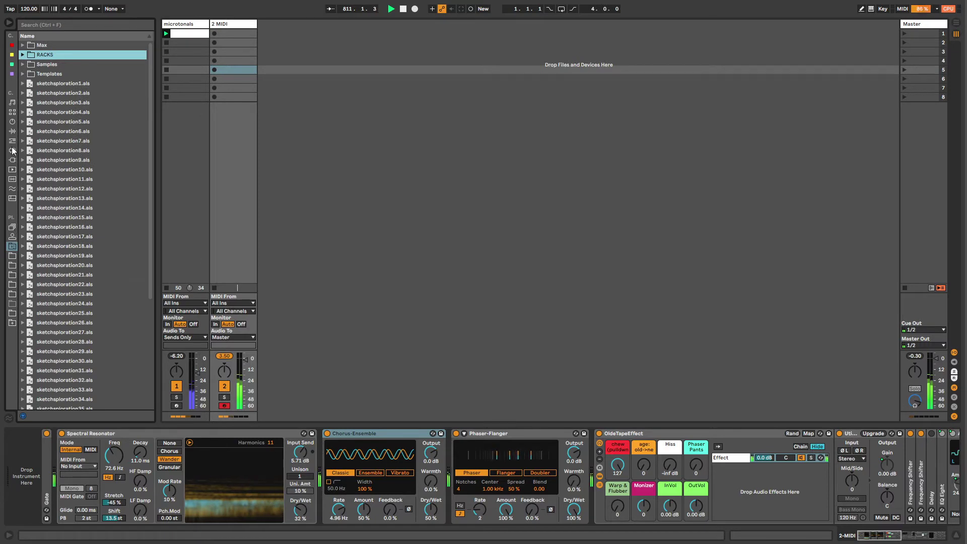
- Look through the audio effect categories from Delay & Loop to Pitch & Modulation, including Drive & Color, Dynamics and Modulators
{"action": "left_click", "coordinate": [13, 132]}
{"action": "left_click", "coordinate": [23, 45]}
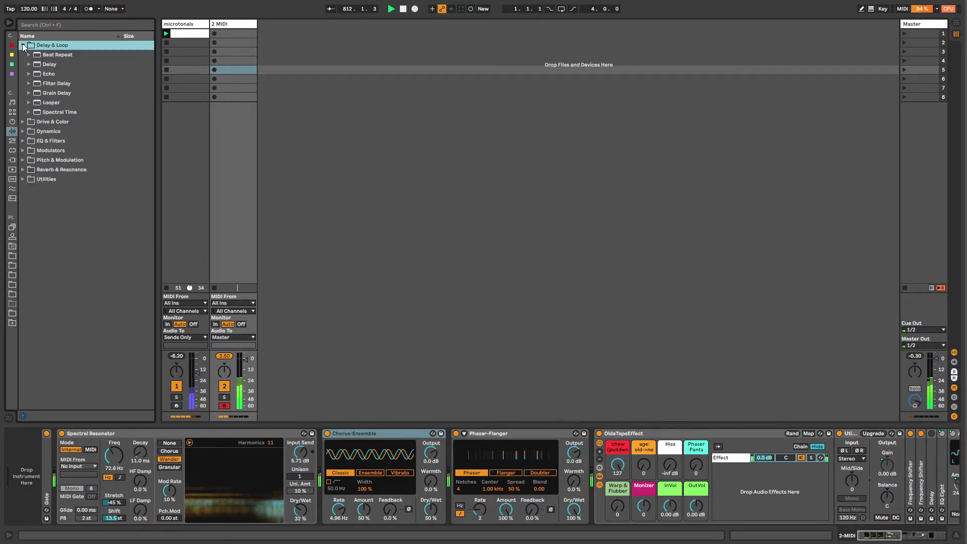
{"action": "left_click", "coordinate": [23, 122]}
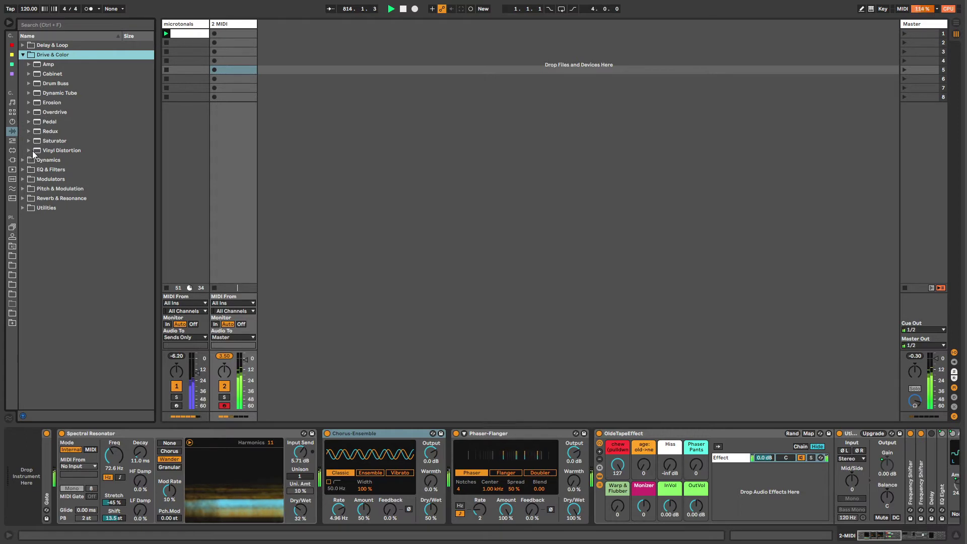
{"action": "left_click", "coordinate": [20, 159]}
{"action": "left_click", "coordinate": [22, 113]}
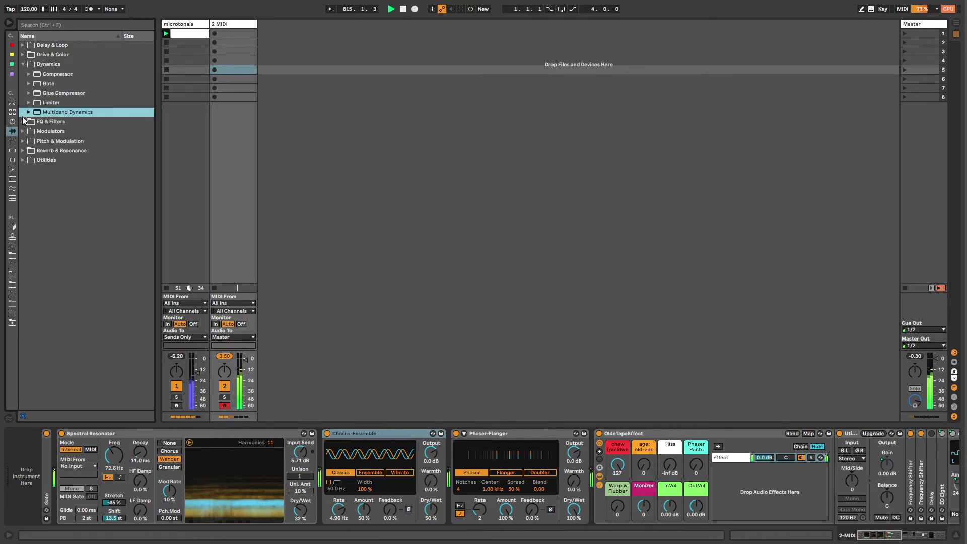
{"action": "left_click", "coordinate": [24, 121]}
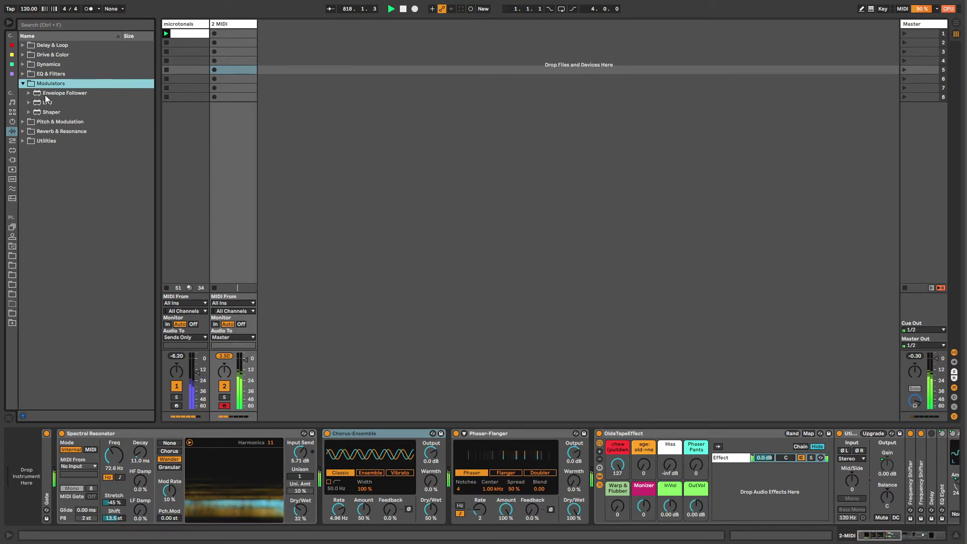
{"action": "left_click", "coordinate": [44, 103]}
{"action": "left_click", "coordinate": [24, 84]}
{"action": "left_click", "coordinate": [23, 93]}
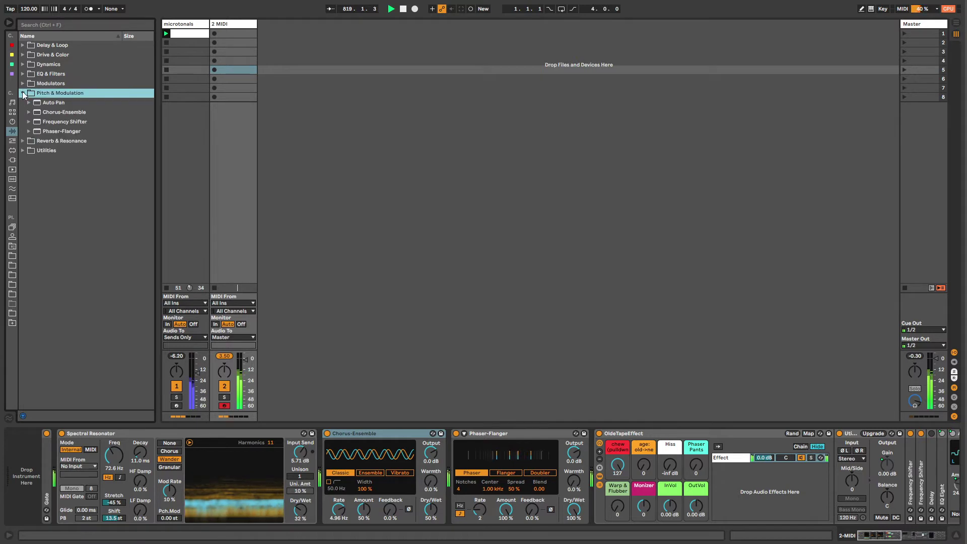
{"action": "left_click", "coordinate": [23, 93]}
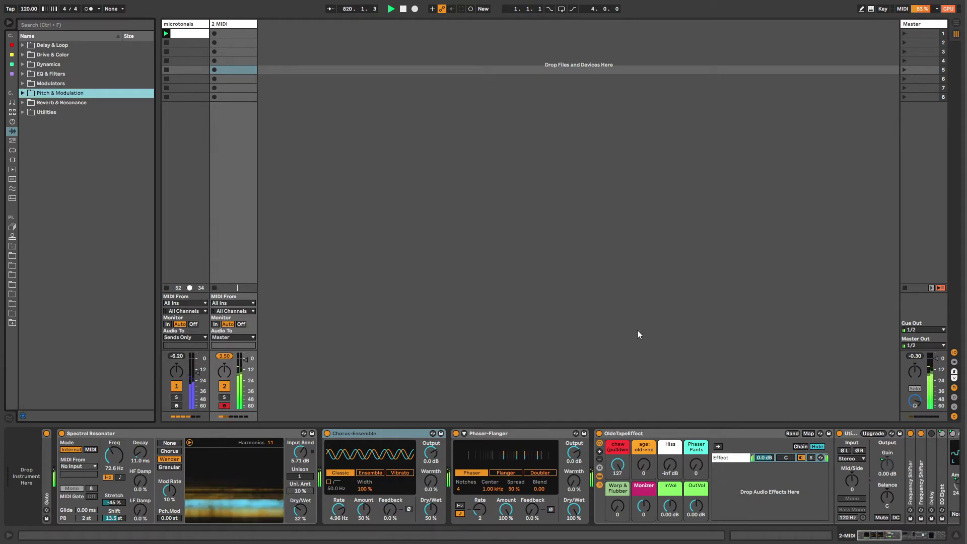
- Set the OldeTapeEffect rack's age macro to 127
{"action": "left_click_drag", "start_coordinate": [642, 466], "coordinate": [642, 398]}
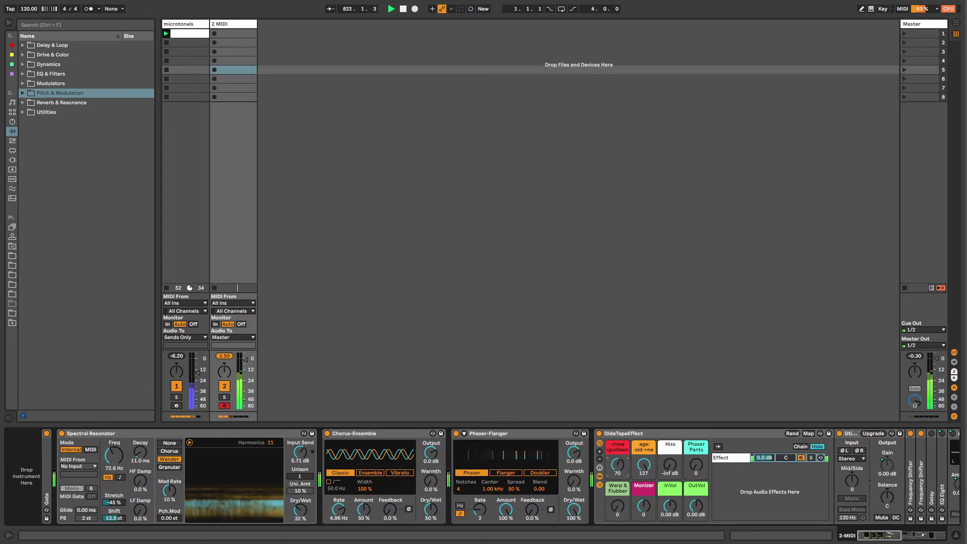
- Move the OldeTapeEffect rack toward the start of the track's device chain and hide its chain list
{"action": "left_click", "coordinate": [617, 433]}
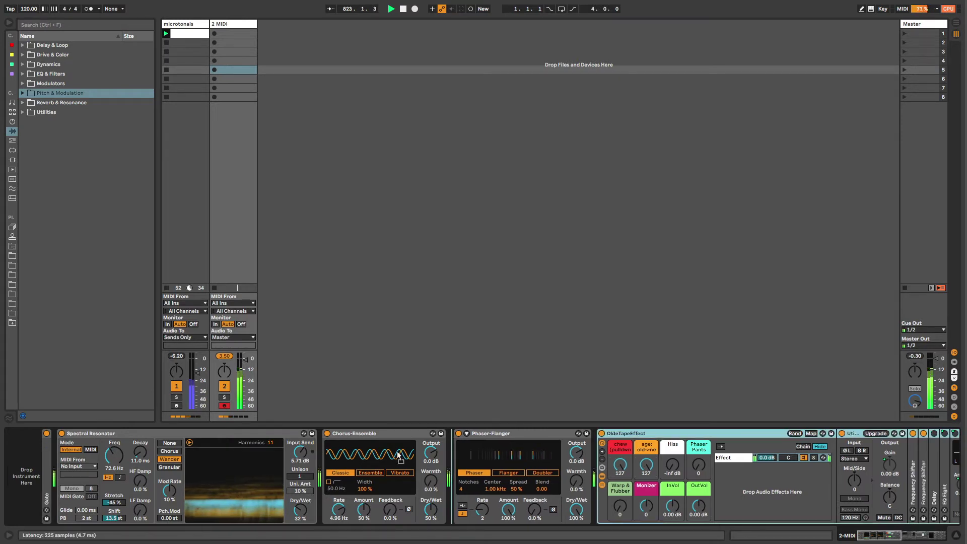
{"action": "scroll", "coordinate": [57, 457], "scroll_direction": "right", "scroll_amount": 10}
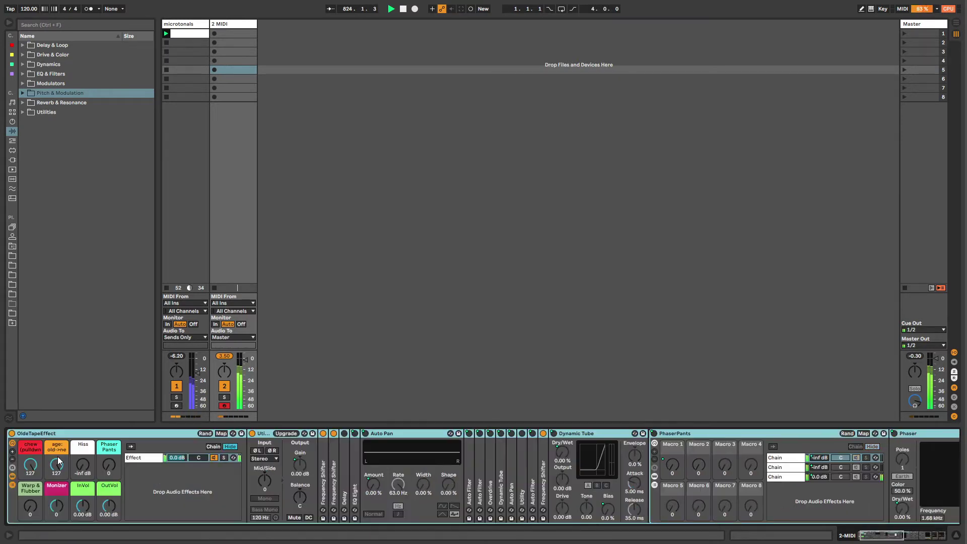
{"action": "left_click", "coordinate": [13, 483]}
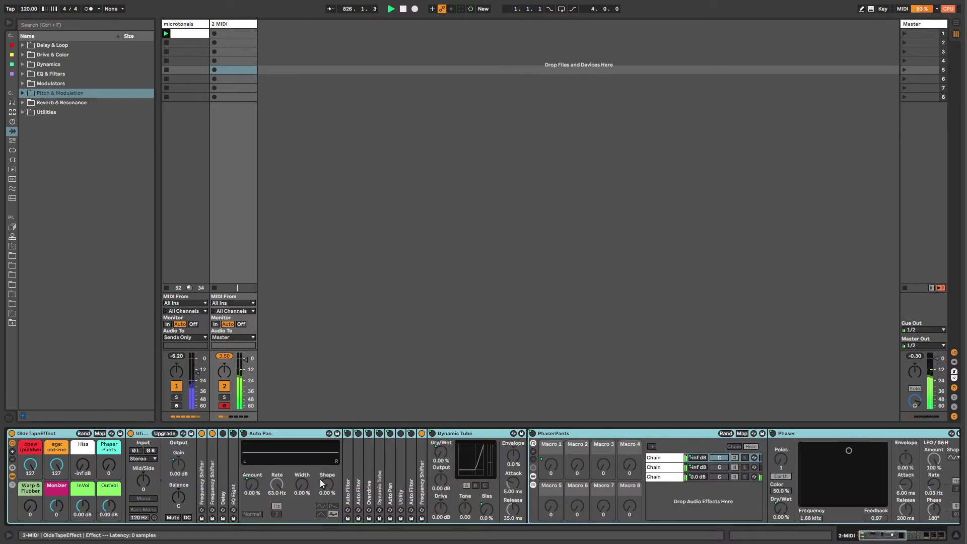
- Lower the OldeTapeEffect rack's chew macro and return it to 127, replacing the rack's device view with its chain list
{"action": "left_click_drag", "start_coordinate": [25, 464], "coordinate": [25, 504]}
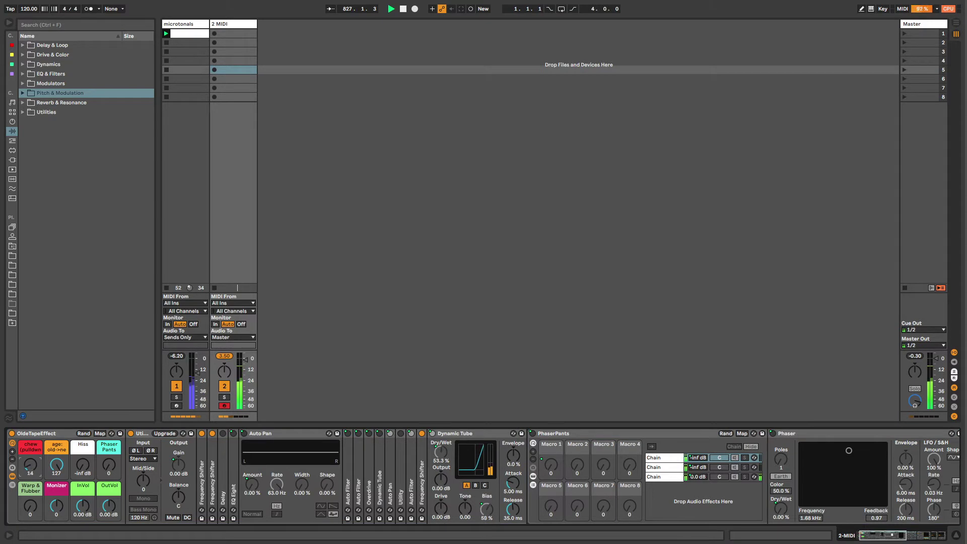
{"action": "left_click_drag", "start_coordinate": [30, 464], "coordinate": [30, 443]}
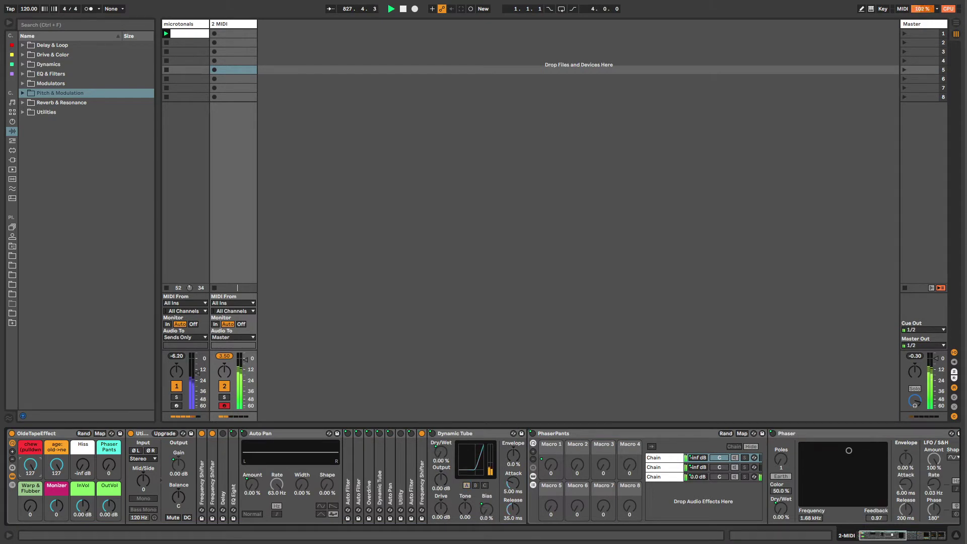
{"action": "left_click", "coordinate": [13, 485]}
{"action": "left_click", "coordinate": [53, 435]}
{"action": "left_click", "coordinate": [13, 477]}
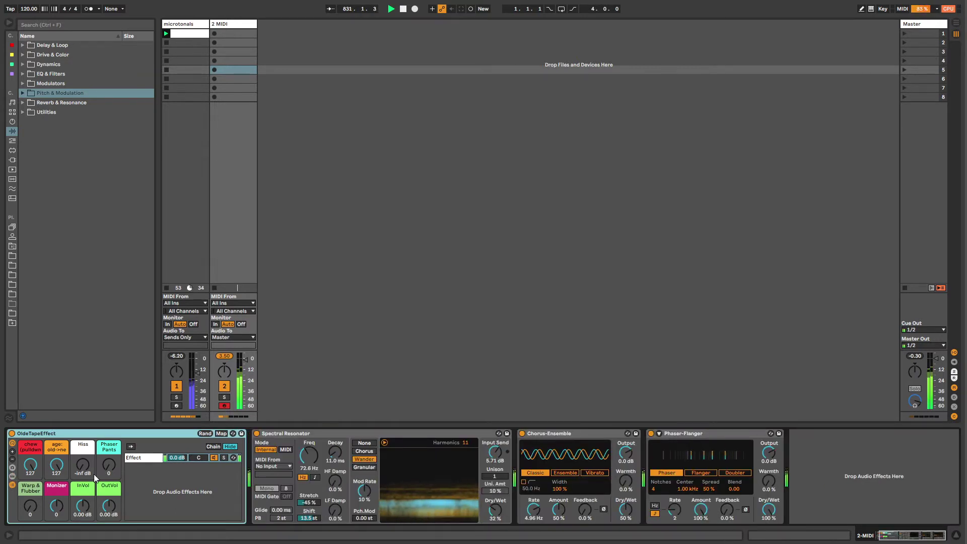
- Randomize the OldeTapeEffect rack's macros repeatedly to try different combinations of settings
{"action": "left_click", "coordinate": [205, 433]}
{"action": "left_click", "coordinate": [205, 433]}
{"action": "left_click", "coordinate": [205, 433]}
{"action": "left_click", "coordinate": [205, 433]}
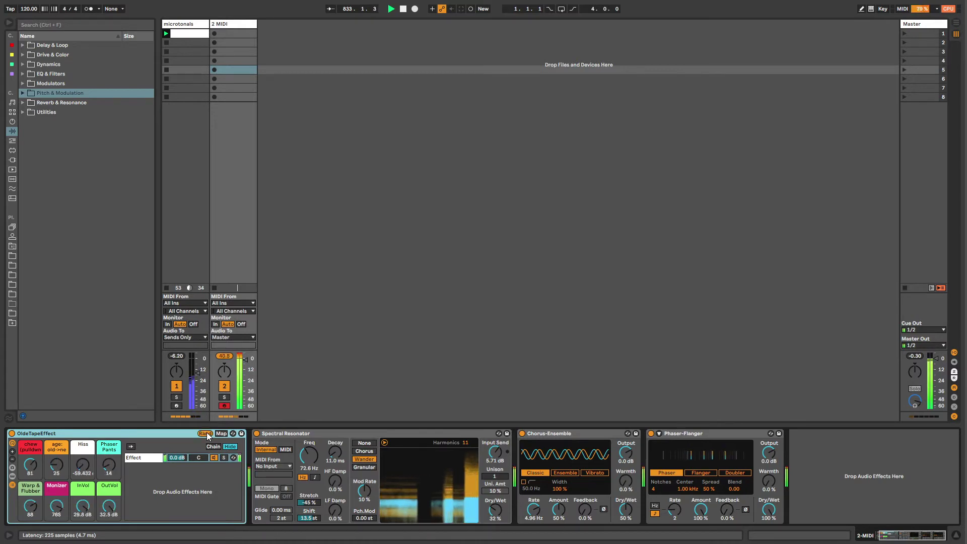
{"action": "left_click", "coordinate": [206, 433]}
{"action": "left_click", "coordinate": [205, 434]}
{"action": "left_click", "coordinate": [205, 433]}
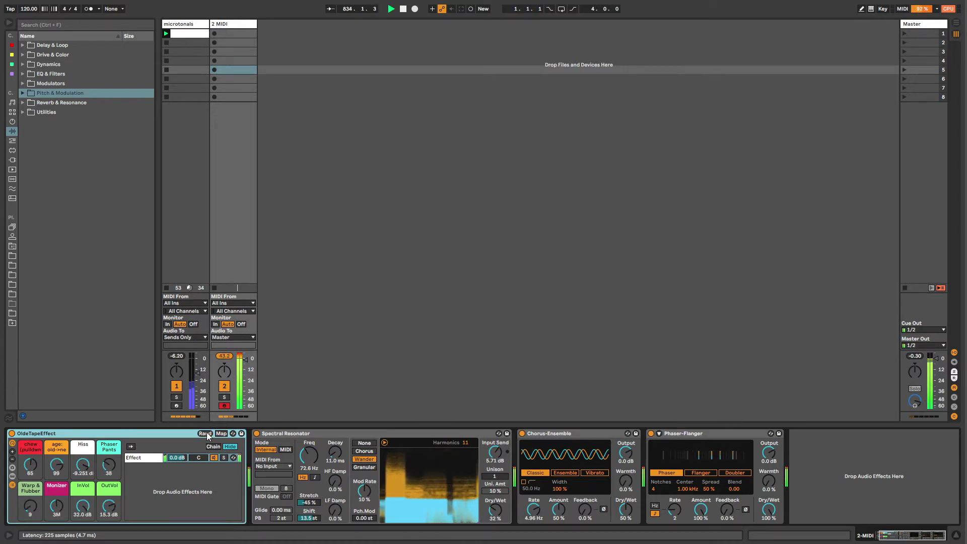
{"action": "left_click", "coordinate": [206, 434]}
{"action": "left_click", "coordinate": [205, 433]}
{"action": "left_click", "coordinate": [206, 434]}
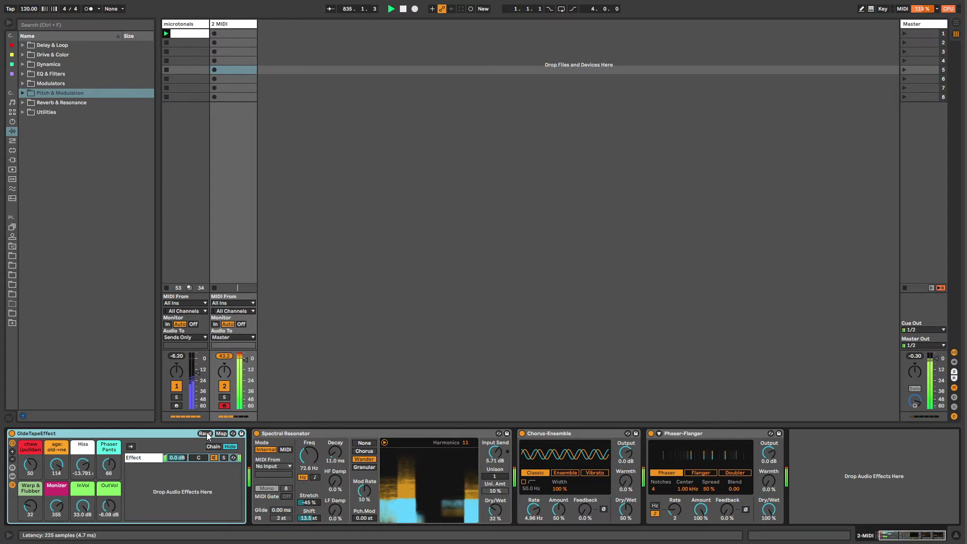
{"action": "left_click", "coordinate": [205, 433]}
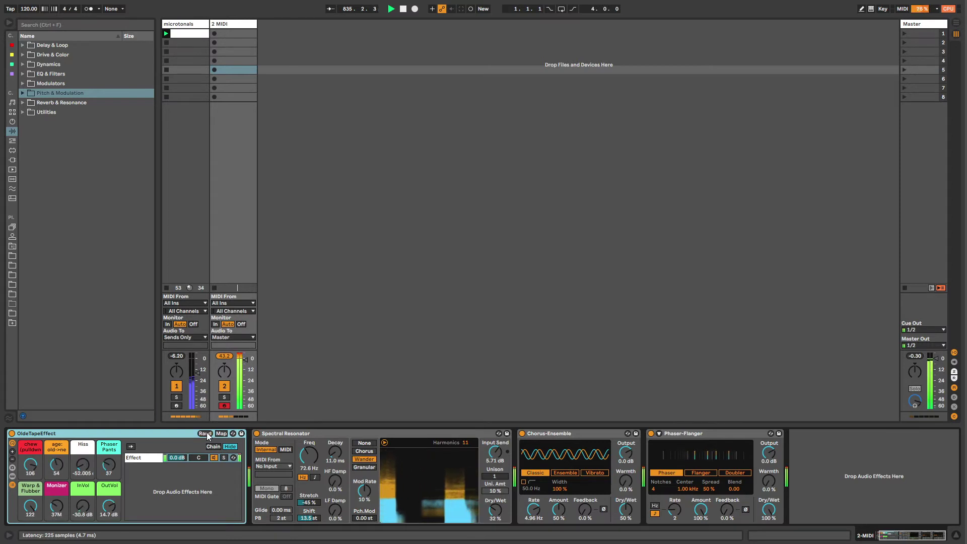
{"action": "left_click", "coordinate": [12, 141]}
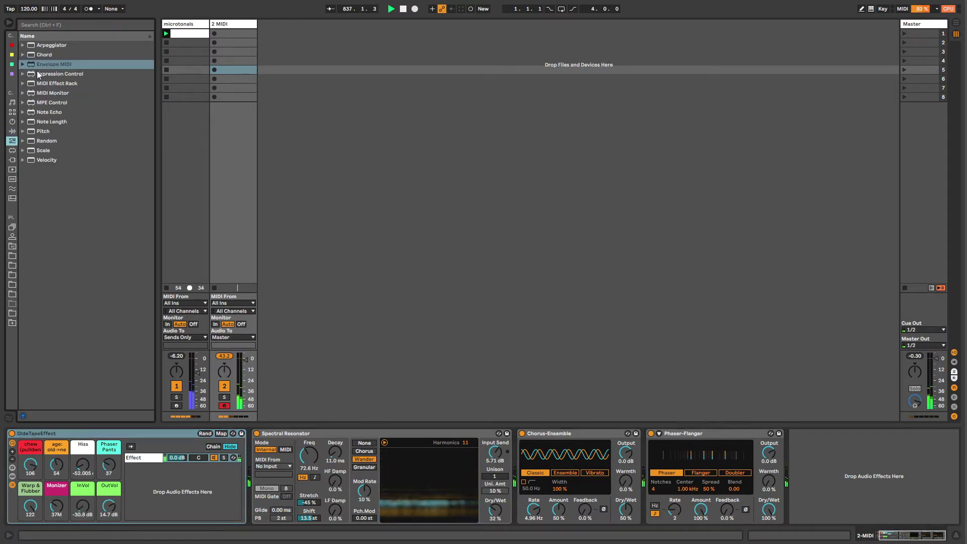
{"action": "left_click", "coordinate": [12, 150]}
{"action": "left_click", "coordinate": [13, 131]}
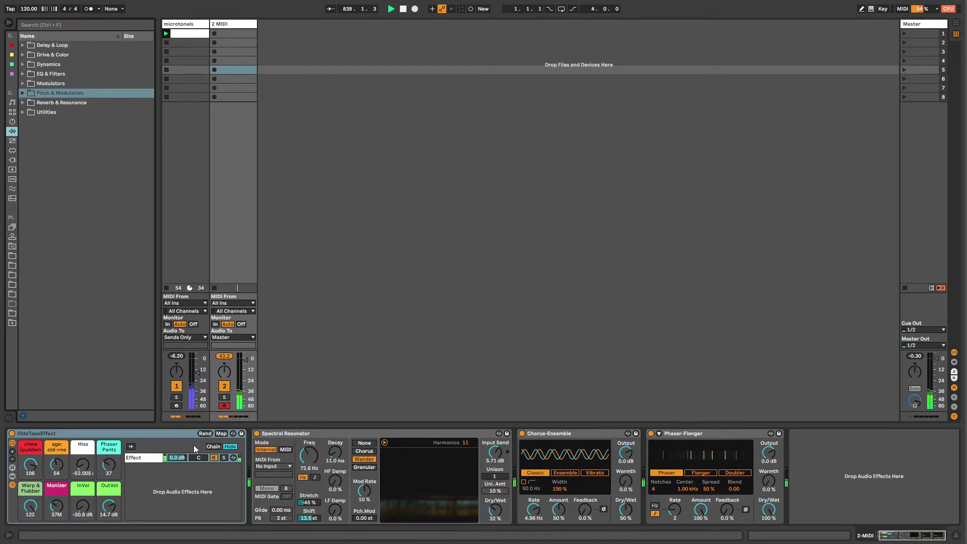
- Try extending the OldeTapeEffect rack with additional macro controls, and reduce it back to eight macros
{"action": "left_click", "coordinate": [12, 451]}
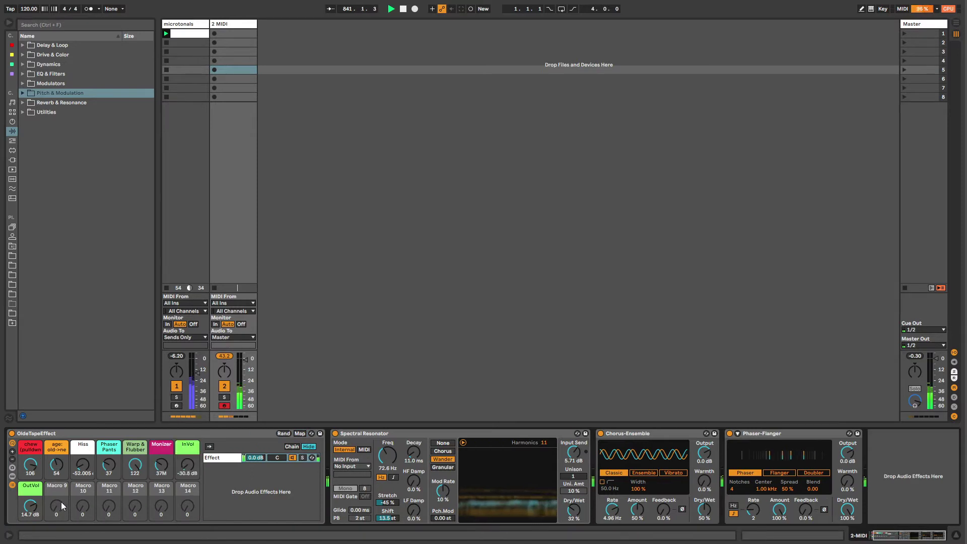
{"action": "left_click", "coordinate": [12, 460]}
{"action": "left_click", "coordinate": [12, 460]}
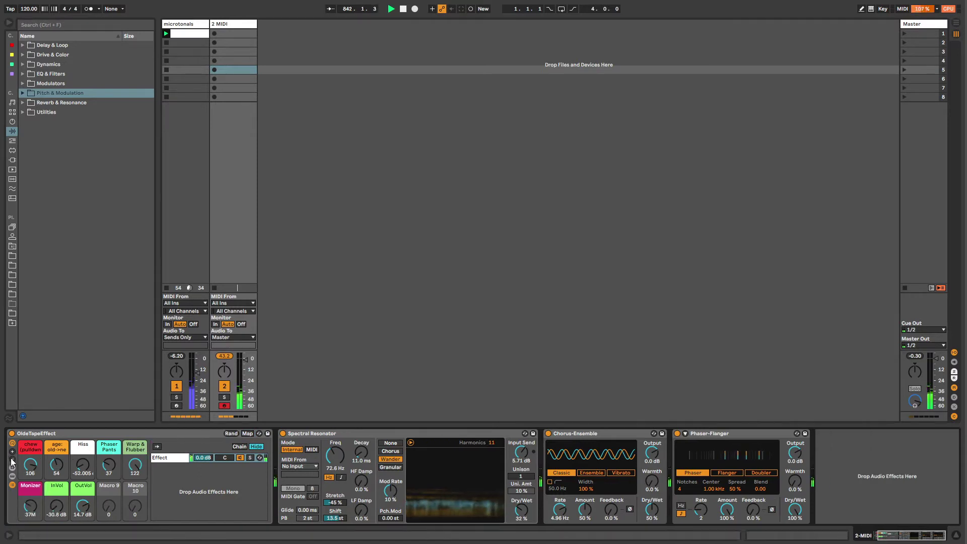
{"action": "left_click", "coordinate": [13, 460]}
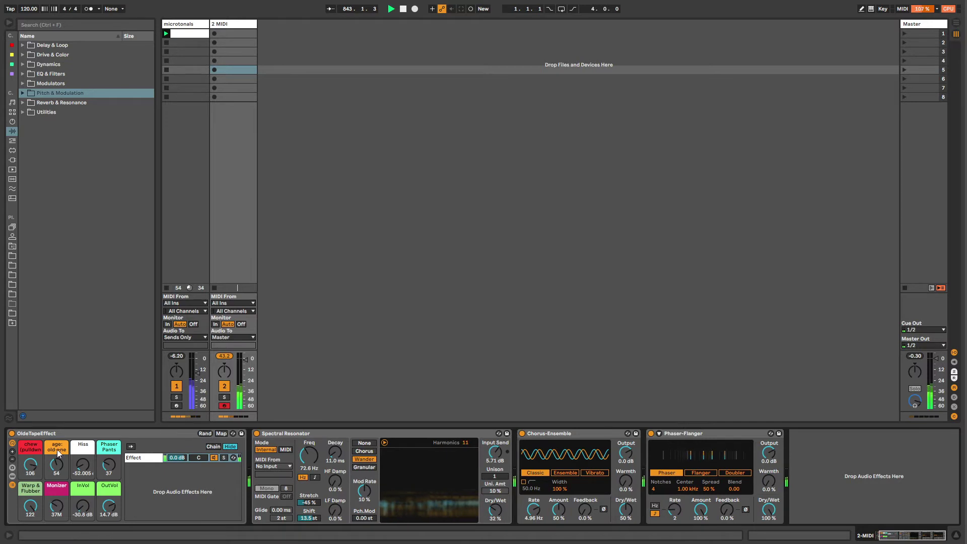
{"action": "left_click", "coordinate": [13, 477]}
{"action": "left_click", "coordinate": [13, 476]}
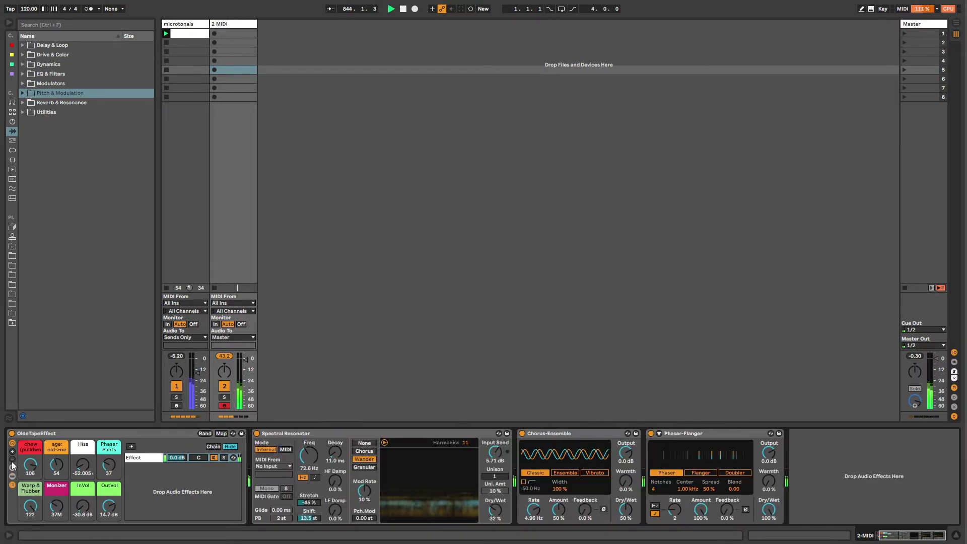
- Show the rack's macro variations and set chew to 127, age, Phaser Pants and Monizer to 0, Hiss to -inf dB, InVol and OutVol to 0.00 dB
{"action": "left_click", "coordinate": [12, 468]}
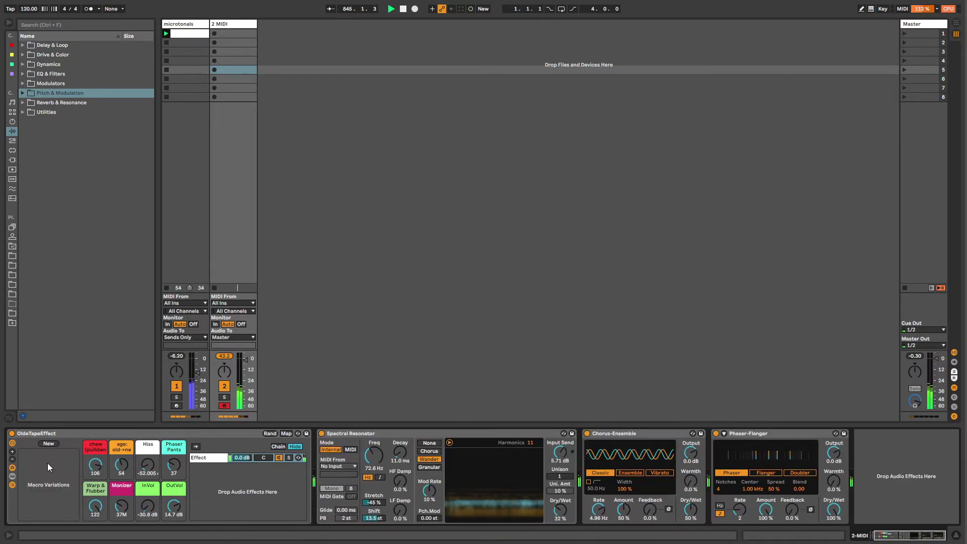
{"action": "left_click_drag", "start_coordinate": [127, 464], "coordinate": [127, 498]}
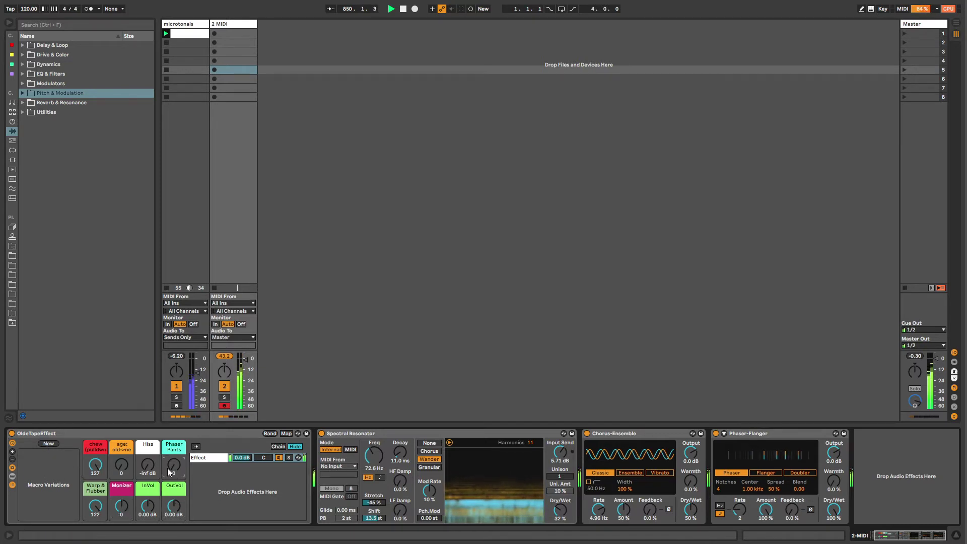
{"action": "left_click", "coordinate": [13, 434]}
{"action": "left_click", "coordinate": [12, 434]}
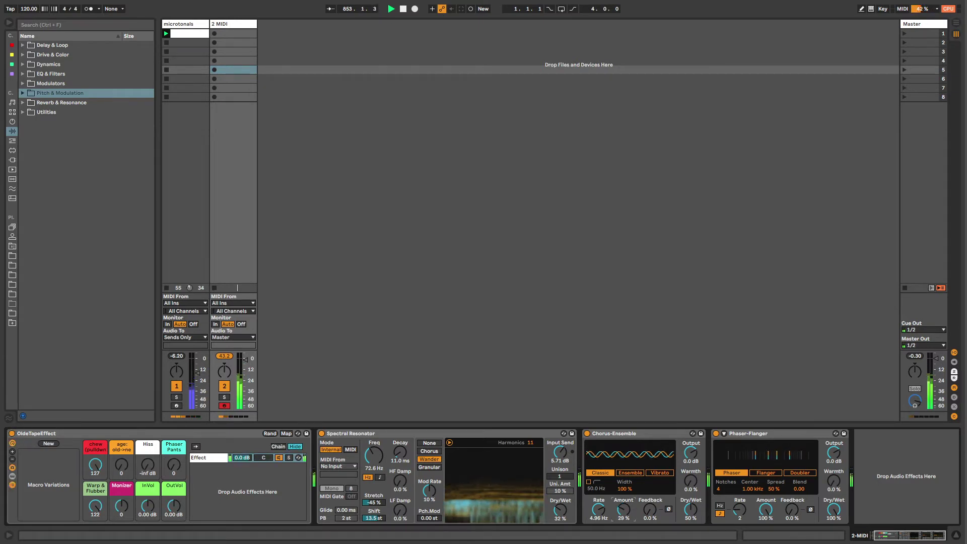
- Set the Chorus-Ensemble to rate 0.17 Hz, amount 87% and feedback 80%, and the Phaser-Flanger's rate to 1/24
{"action": "left_click_drag", "start_coordinate": [628, 509], "coordinate": [599, 534]}
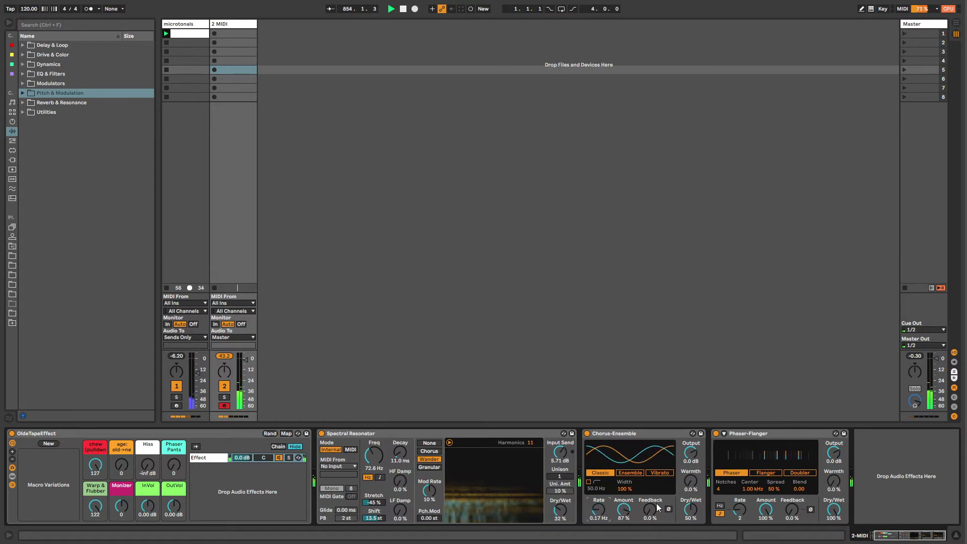
{"action": "left_click_drag", "start_coordinate": [650, 510], "coordinate": [650, 484]}
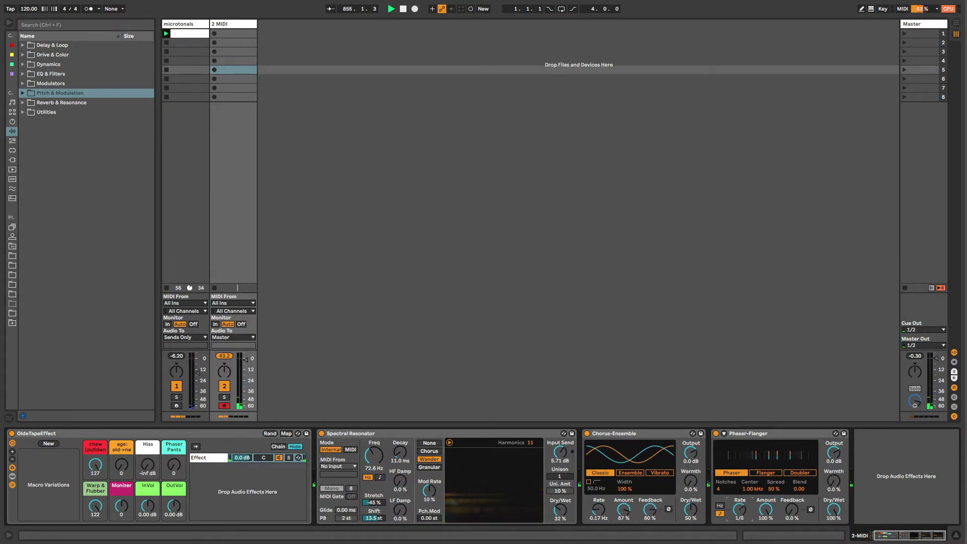
- Store the OldeTapeEffect rack's current macro settings as a new macro variation named default
{"action": "left_click", "coordinate": [45, 443]}
{"action": "left_click", "coordinate": [46, 457]}
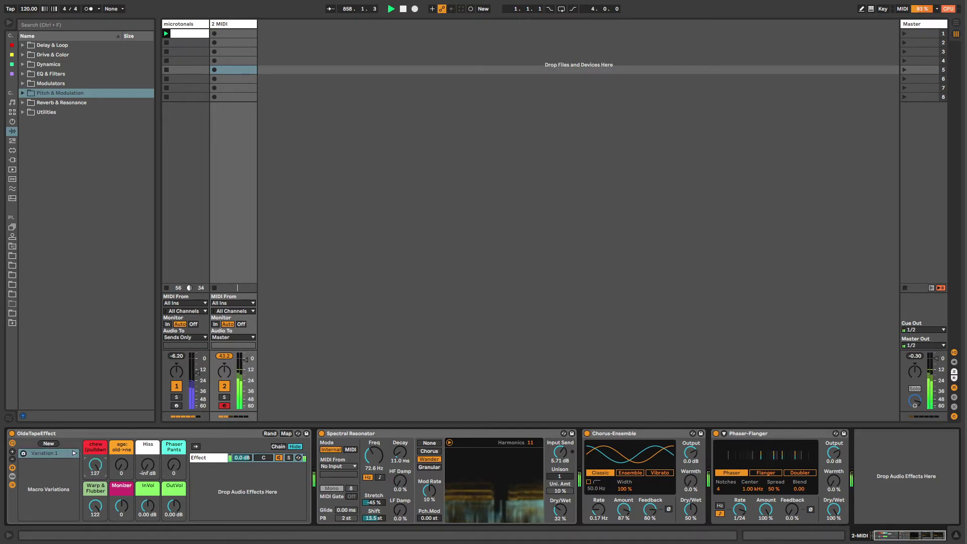
{"action": "double_click", "coordinate": [41, 453]}
{"action": "type", "text": "defi"}
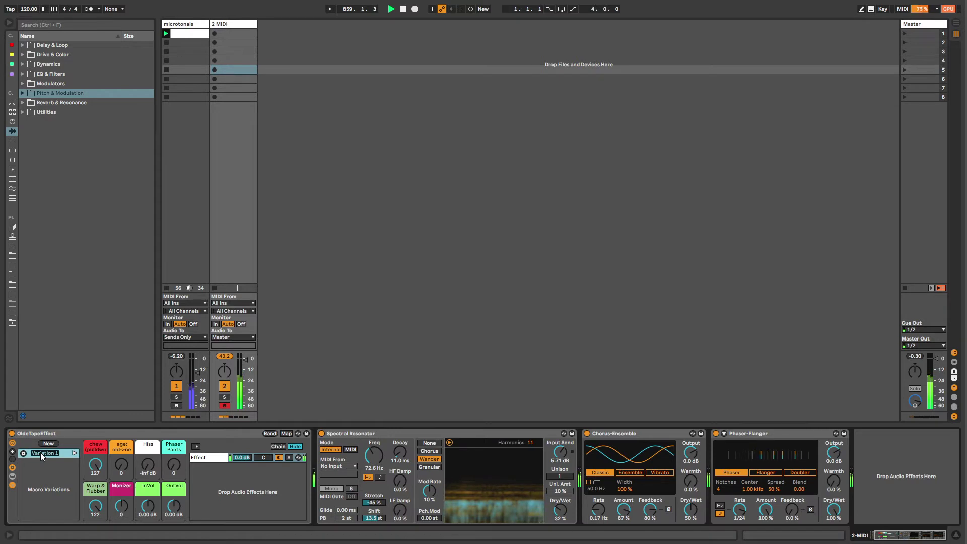
{"action": "type", "text": "ult"}
{"action": "key", "text": "Return"}
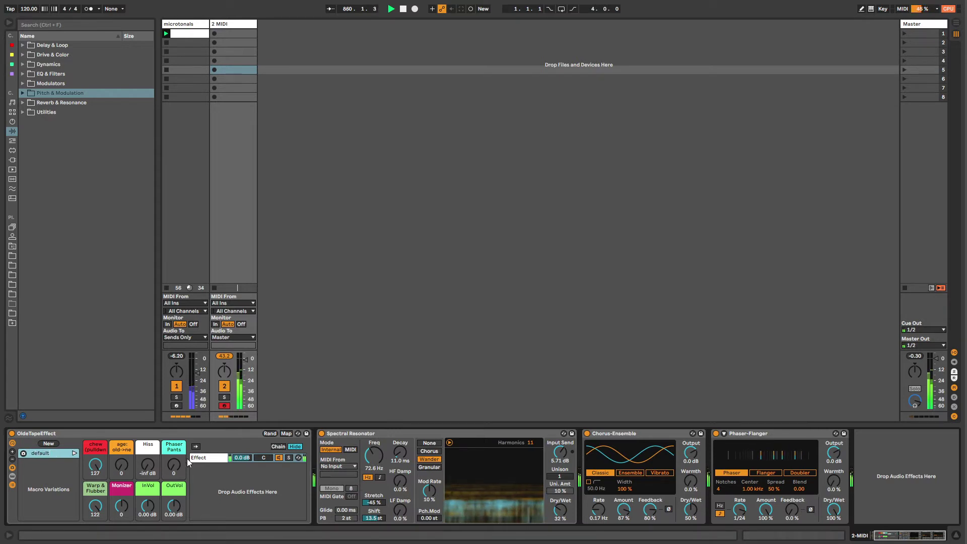
- Examine the MIDI mapping options for the OldeTapeEffect rack's randomize and variation controls, and leave MIDI mapping mode
{"action": "left_click", "coordinate": [38, 436]}
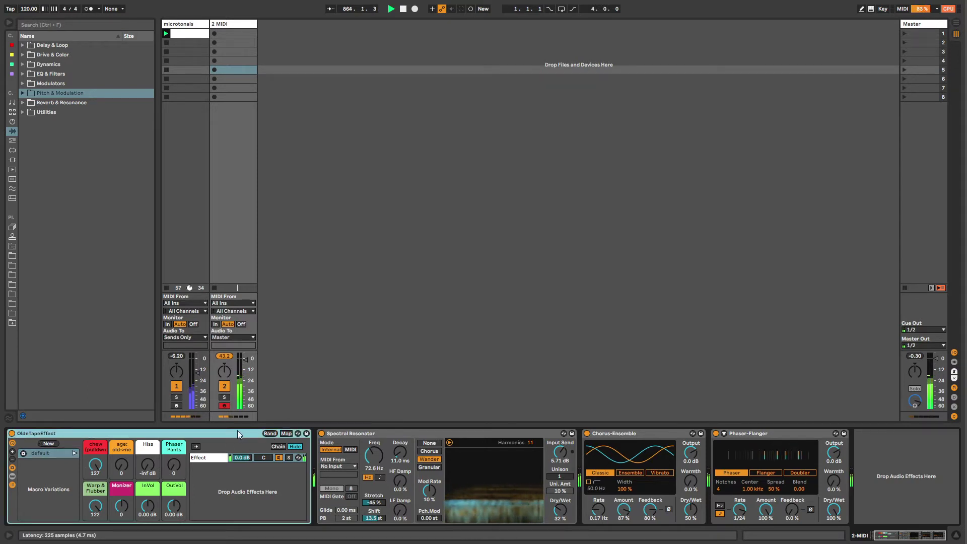
{"action": "right_click", "coordinate": [264, 434]}
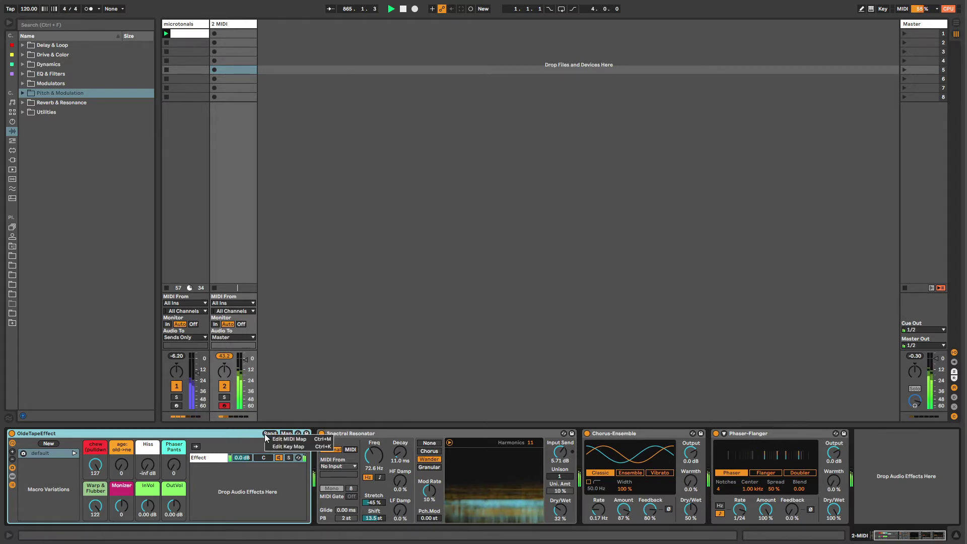
{"action": "left_click", "coordinate": [208, 434]}
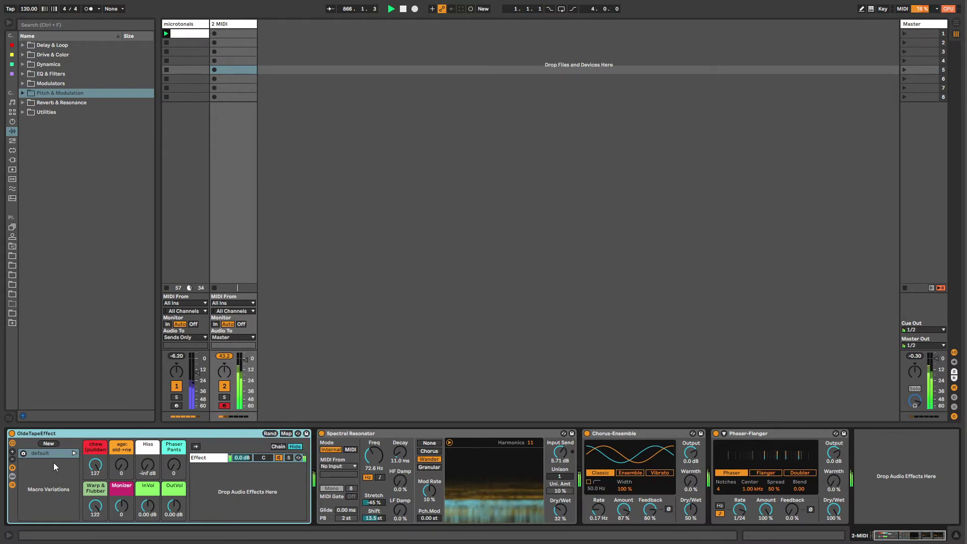
{"action": "right_click", "coordinate": [51, 445]}
{"action": "left_click", "coordinate": [65, 430]}
{"action": "left_click", "coordinate": [65, 431]}
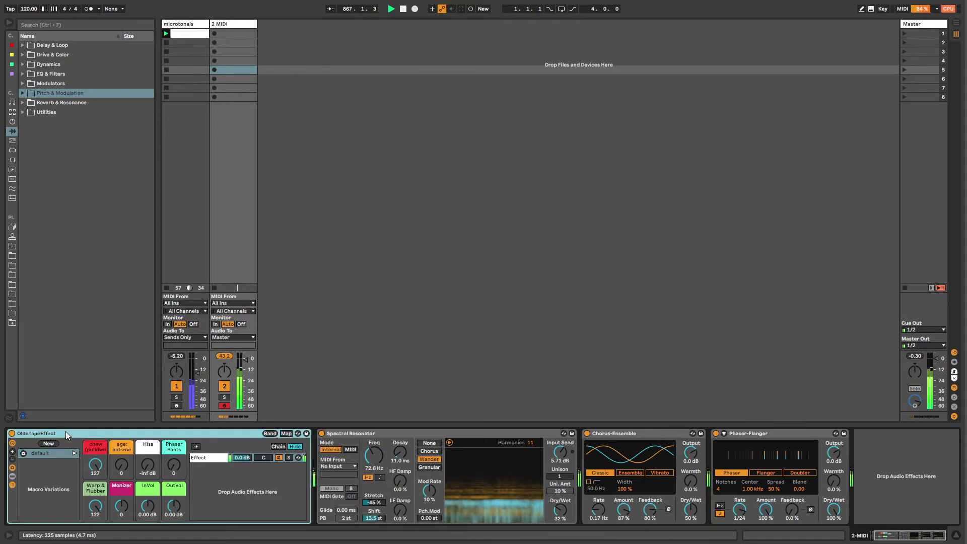
{"action": "key", "text": "ctrl+m"}
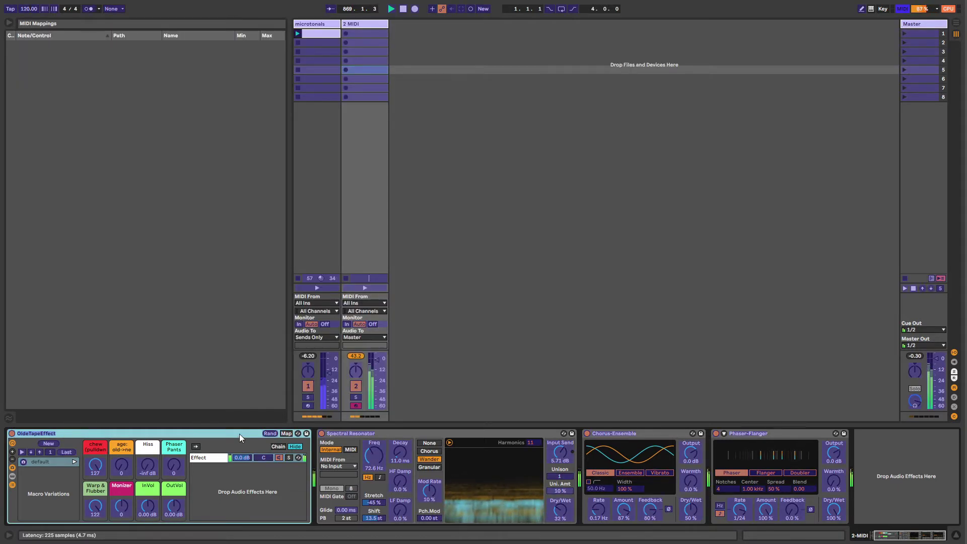
{"action": "key", "text": "ctrl+m"}
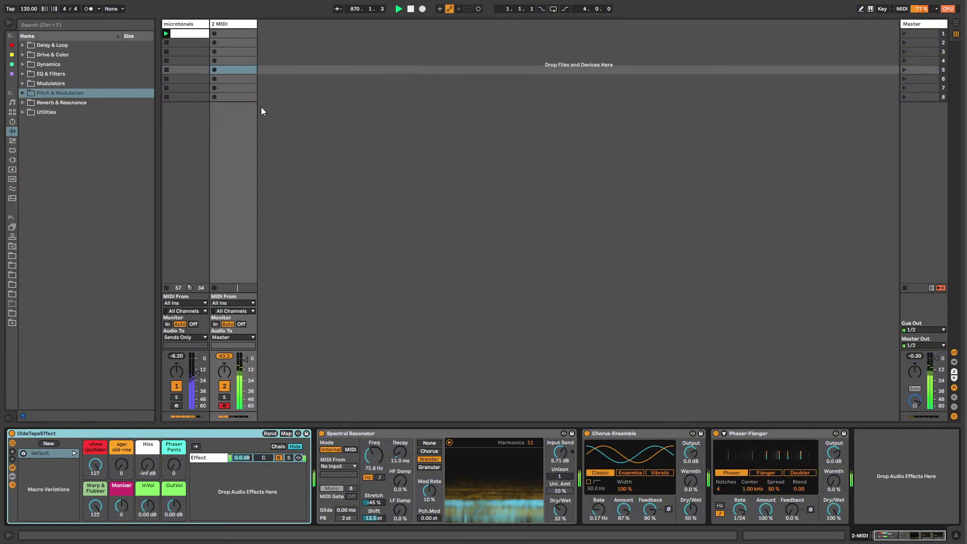
- Add a new MIDI track after 2 MIDI and route its MIDI output to LoopBe Internal MIDI
{"action": "left_click", "coordinate": [232, 22]}
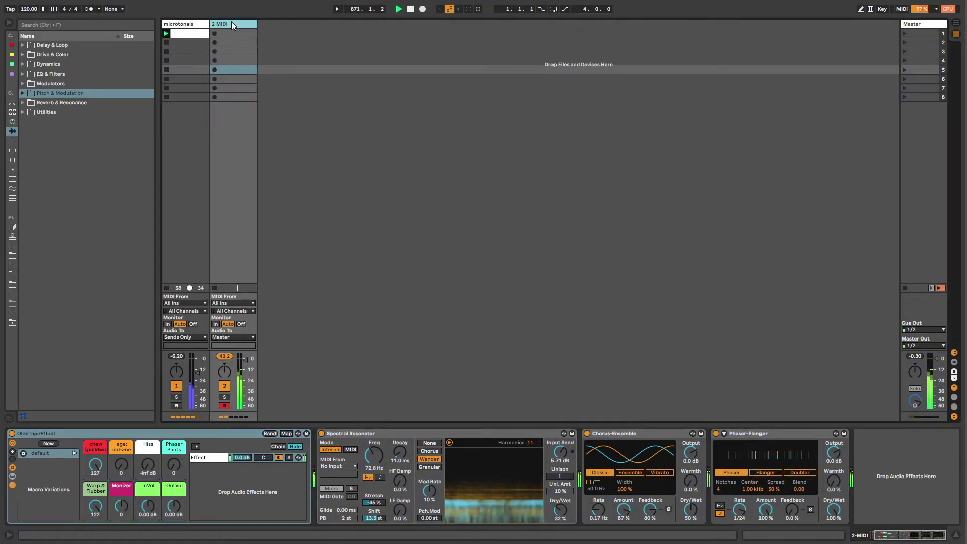
{"action": "key", "text": "ctrl+shift+t"}
{"action": "left_click", "coordinate": [286, 338]}
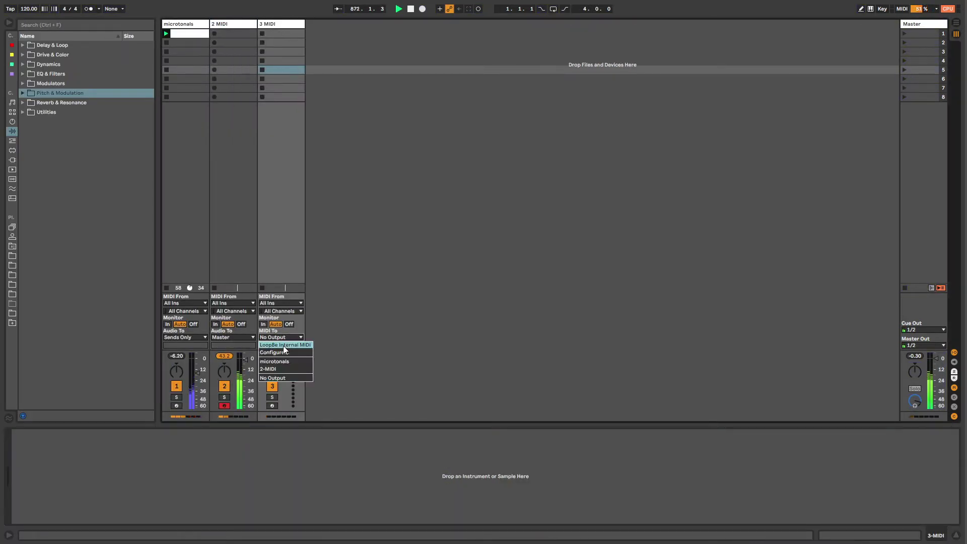
{"action": "left_click", "coordinate": [283, 345]}
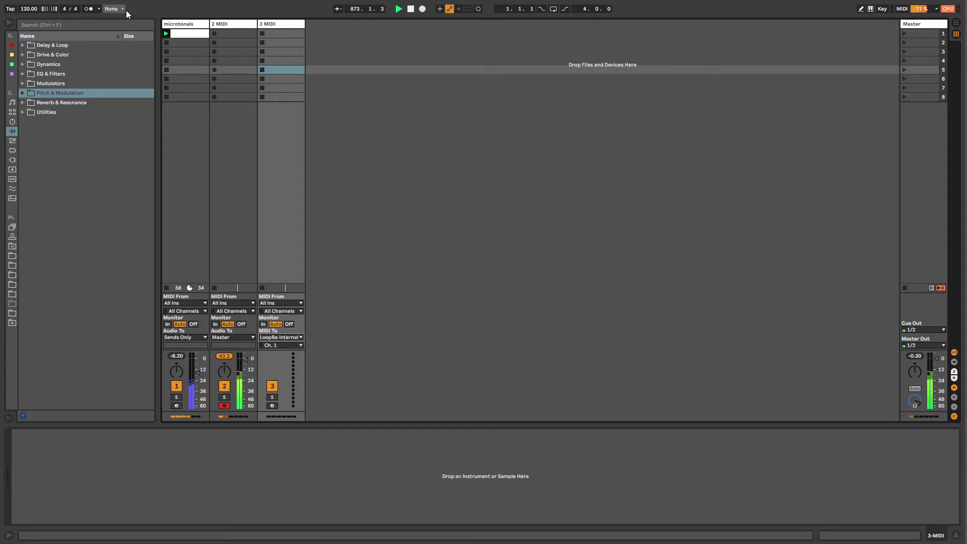
- Place the Hybrid Reverb from the microtonals track at the end of the 2 MIDI track's device chain
{"action": "left_click", "coordinate": [176, 29]}
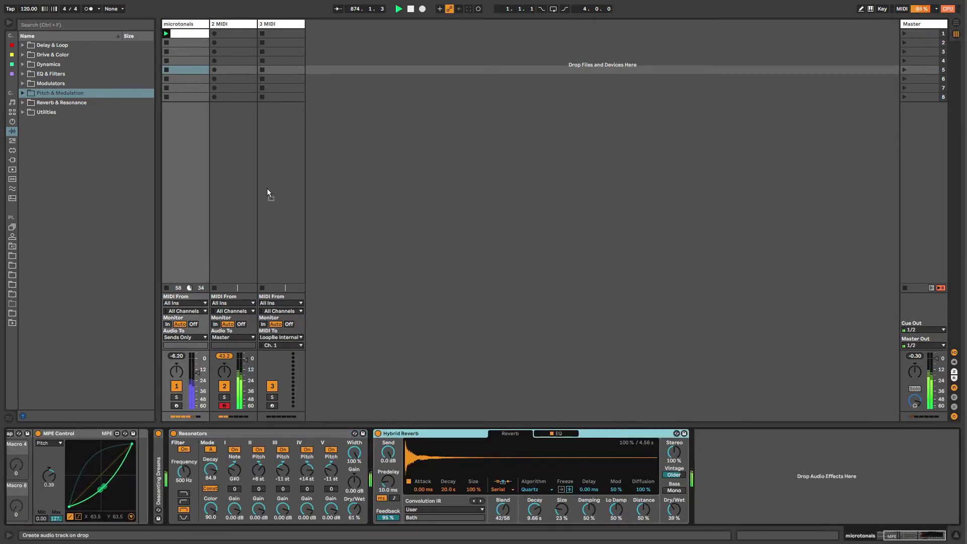
{"action": "left_click", "coordinate": [235, 132]}
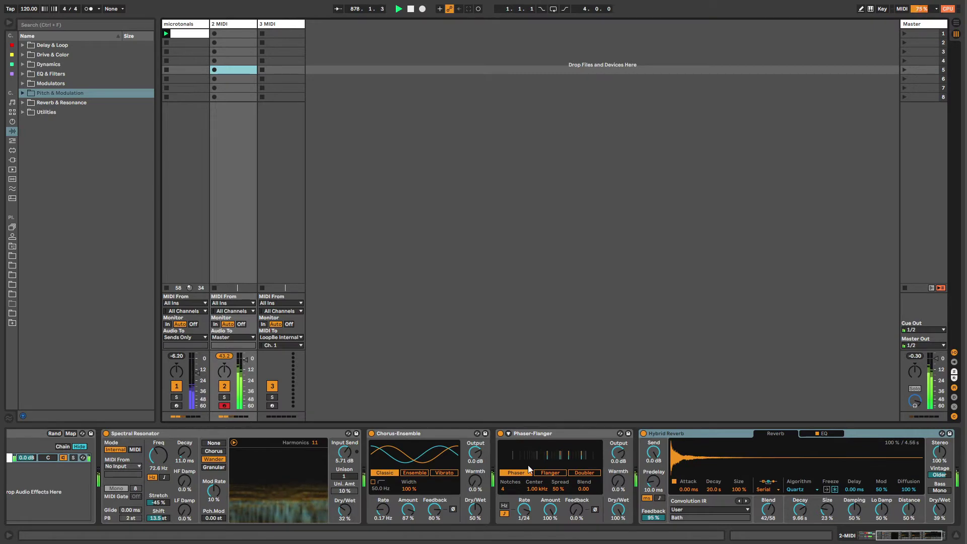
{"action": "left_click", "coordinate": [862, 535]}
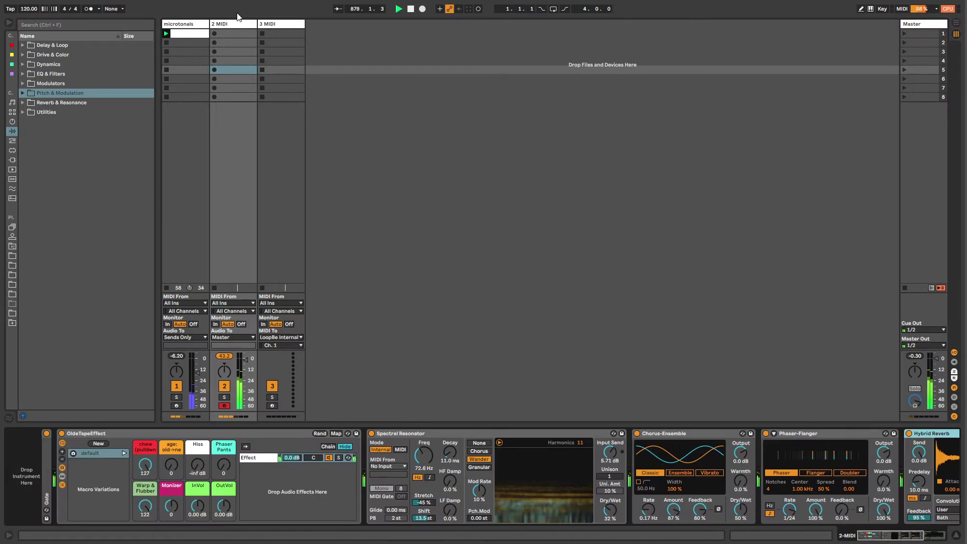
- Move the Hybrid Reverb from the end of the 2 MIDI track's device chain onto the 3 MIDI track
{"action": "left_click", "coordinate": [288, 25]}
{"action": "key", "text": "Left"}
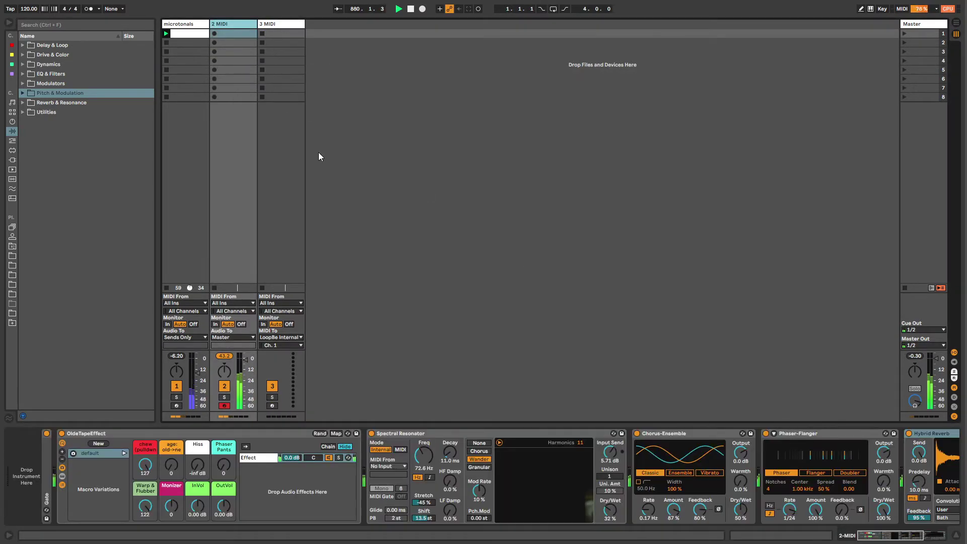
{"action": "scroll", "coordinate": [718, 433], "scroll_direction": "down", "scroll_amount": 5}
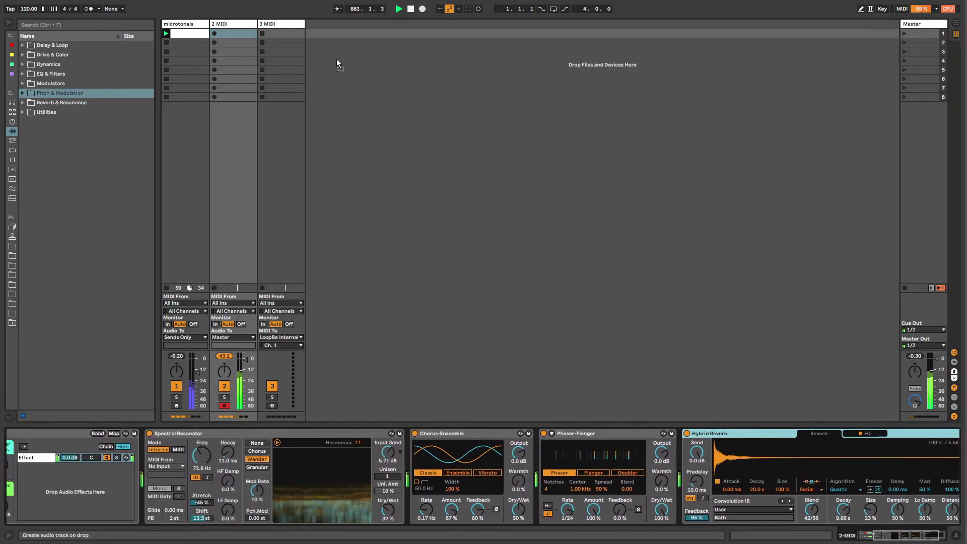
{"action": "left_click", "coordinate": [289, 51]}
{"action": "key", "text": "Left"}
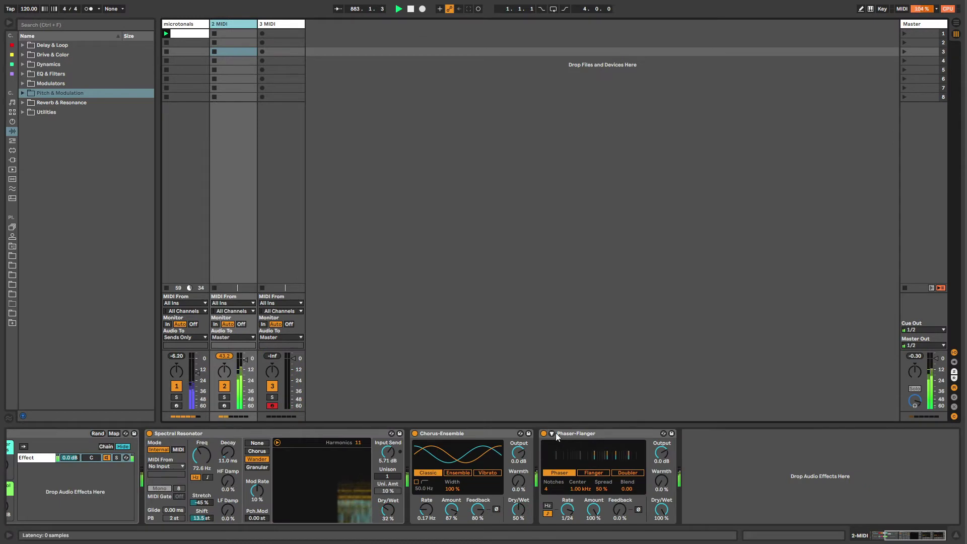
- Copy the Gate from the 2 MIDI track to the 3 MIDI track and place it ahead of the Hybrid Reverb
{"action": "scroll", "coordinate": [836, 522], "scroll_direction": "up", "scroll_amount": 5}
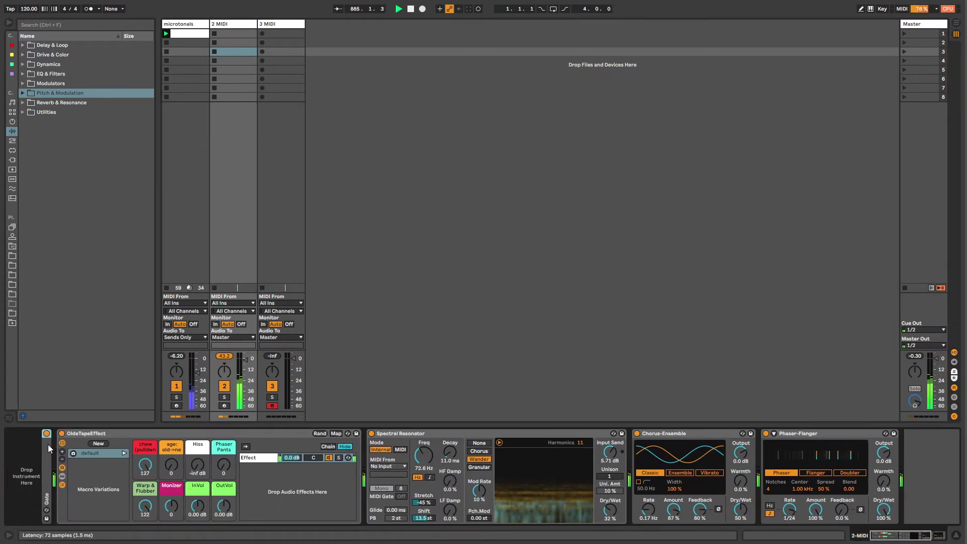
{"action": "left_click_drag", "start_coordinate": [48, 445], "coordinate": [278, 85]}
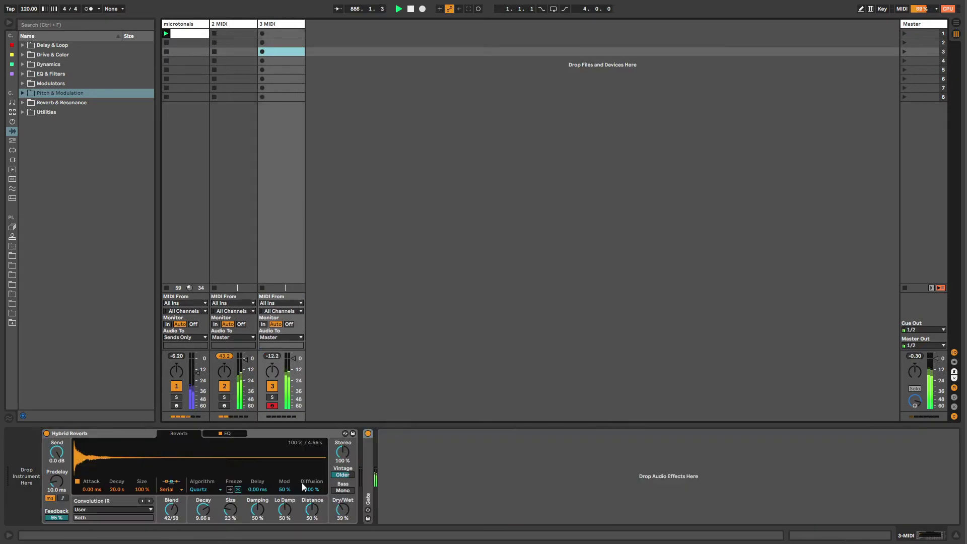
{"action": "left_click_drag", "start_coordinate": [368, 467], "coordinate": [58, 479]}
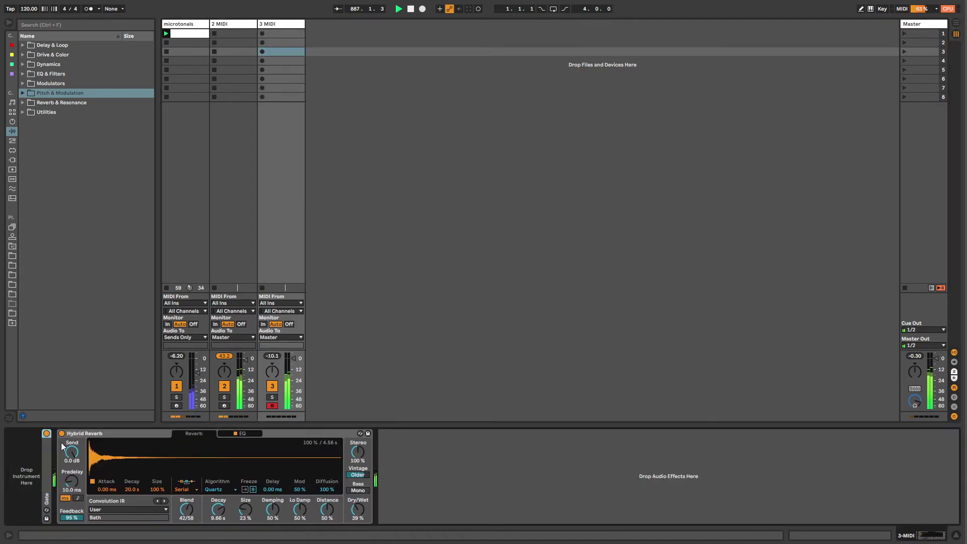
- Set the 2 MIDI track's audio output to Sends Only and use that track as the 3 MIDI Gate's sidechain source
{"action": "double_click", "coordinate": [46, 454]}
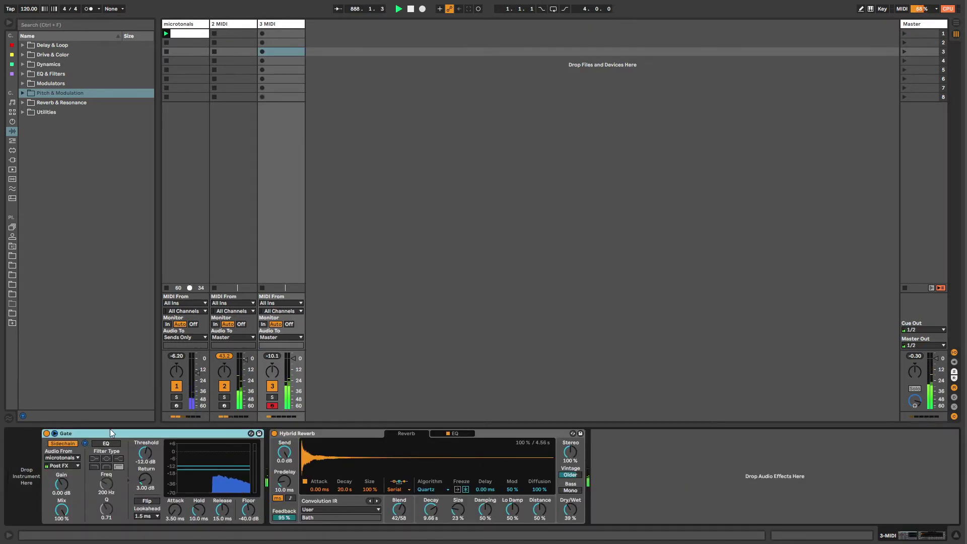
{"action": "left_click", "coordinate": [237, 337]}
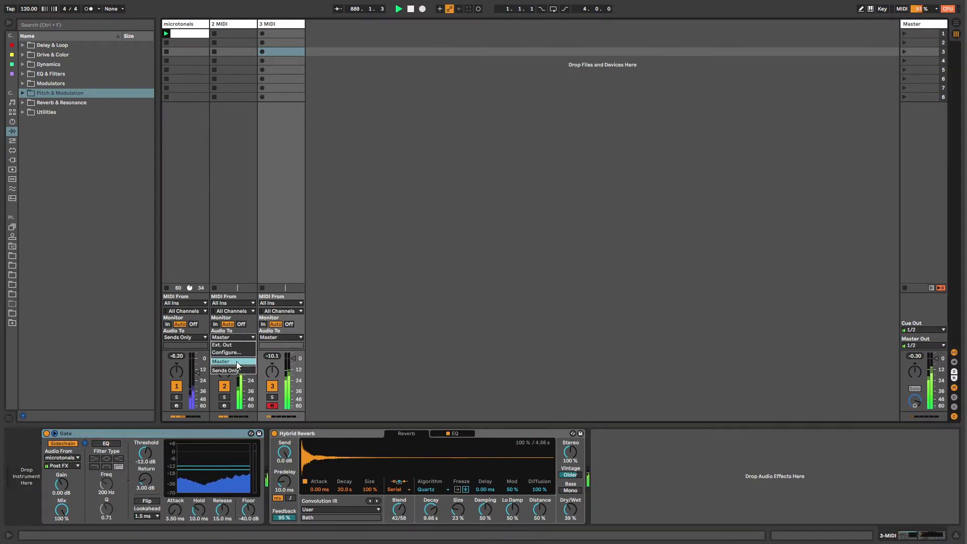
{"action": "left_click", "coordinate": [237, 370]}
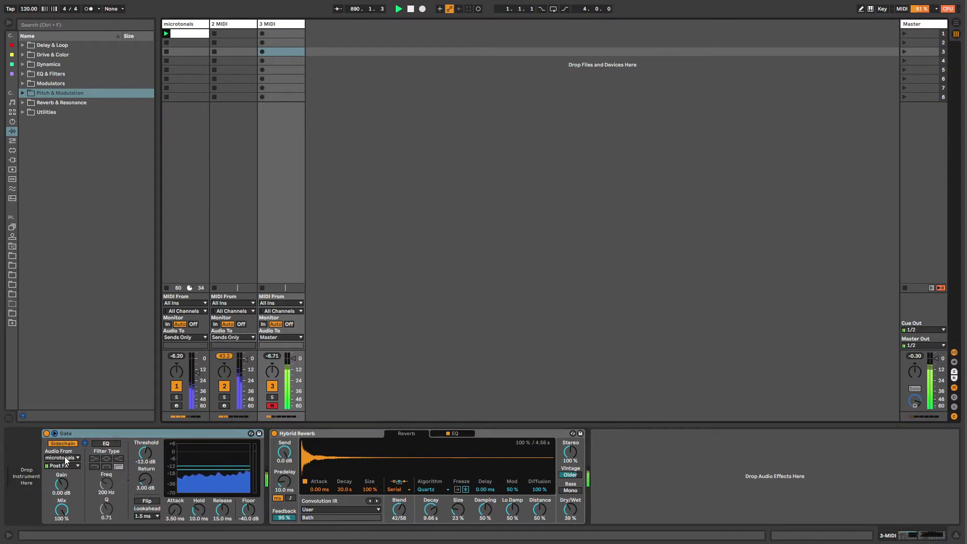
- Rename the 2 MIDI track as FX1 and the 3 MIDI track as FX2
{"action": "left_click", "coordinate": [223, 23]}
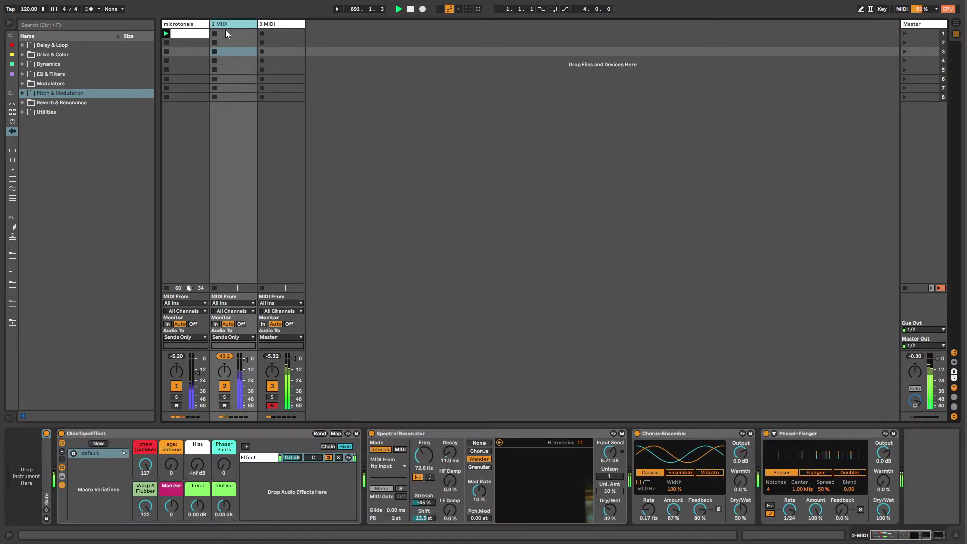
{"action": "key", "text": "ctrl+r"}
{"action": "type", "text": "FX1"}
{"action": "key", "text": "Return"}
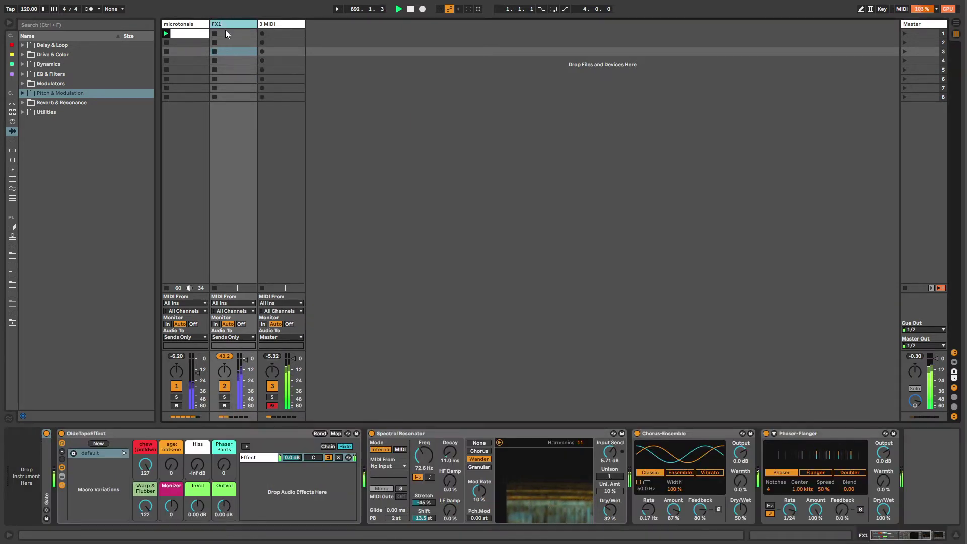
{"action": "left_click", "coordinate": [277, 22]}
{"action": "key", "text": "ctrl+r"}
{"action": "type", "text": "F"}
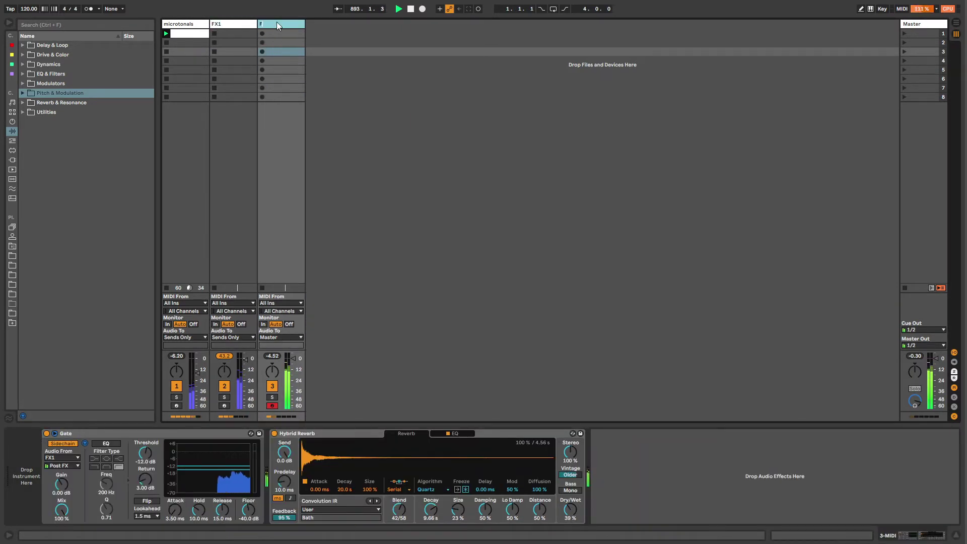
{"action": "type", "text": "X2"}
{"action": "key", "text": "Return"}
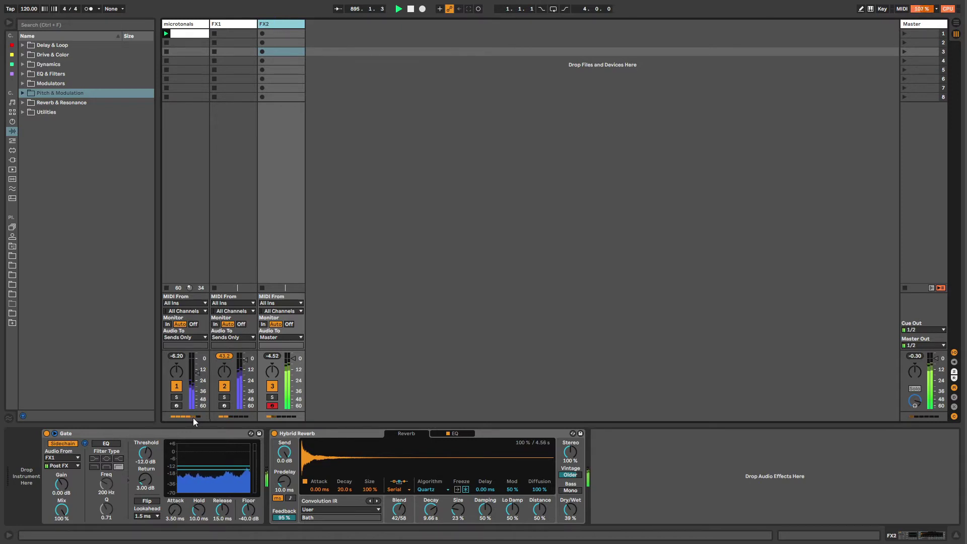
- Expand the Descending Dreams instrument on the microtonals track and list the MIDI effects in the browser
{"action": "left_click", "coordinate": [179, 24]}
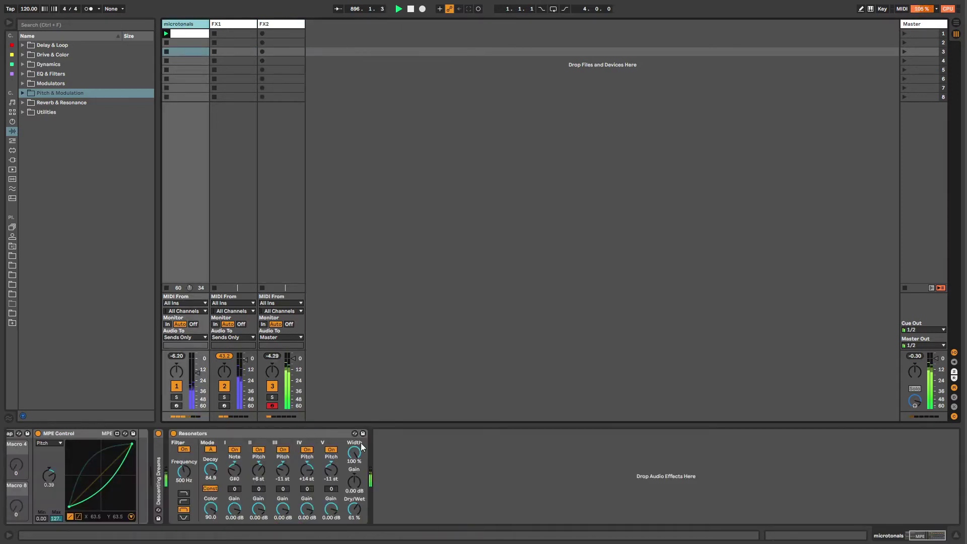
{"action": "left_click_drag", "start_coordinate": [917, 539], "coordinate": [820, 542]}
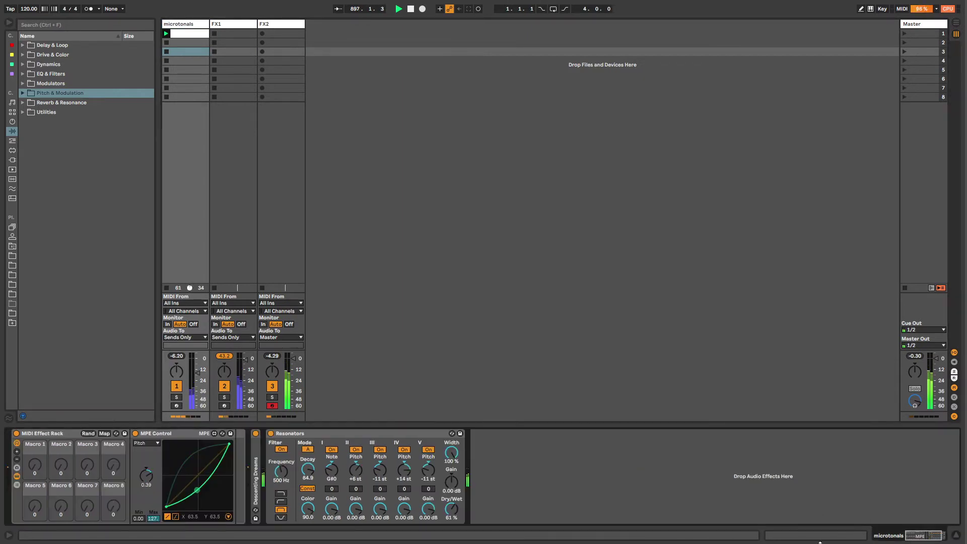
{"action": "double_click", "coordinate": [255, 463]}
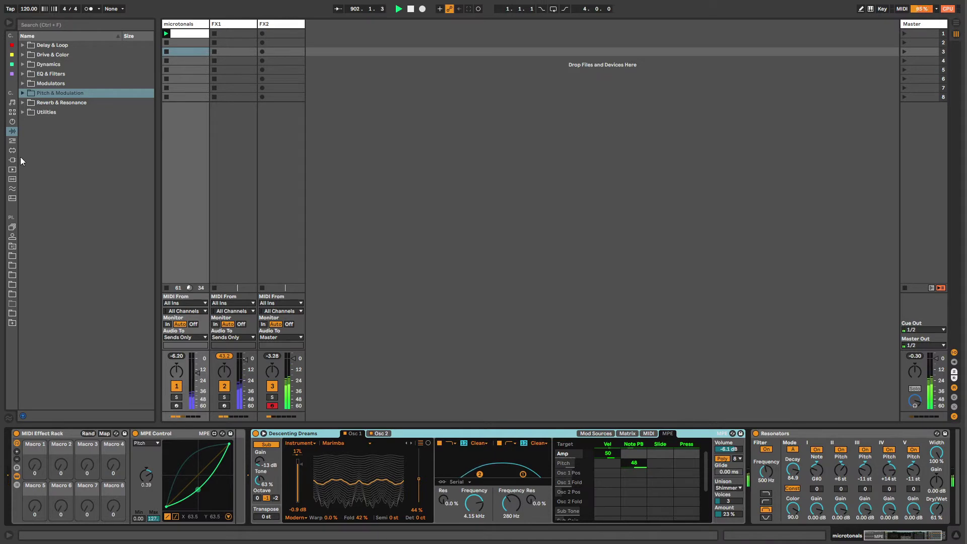
{"action": "left_click", "coordinate": [13, 141]}
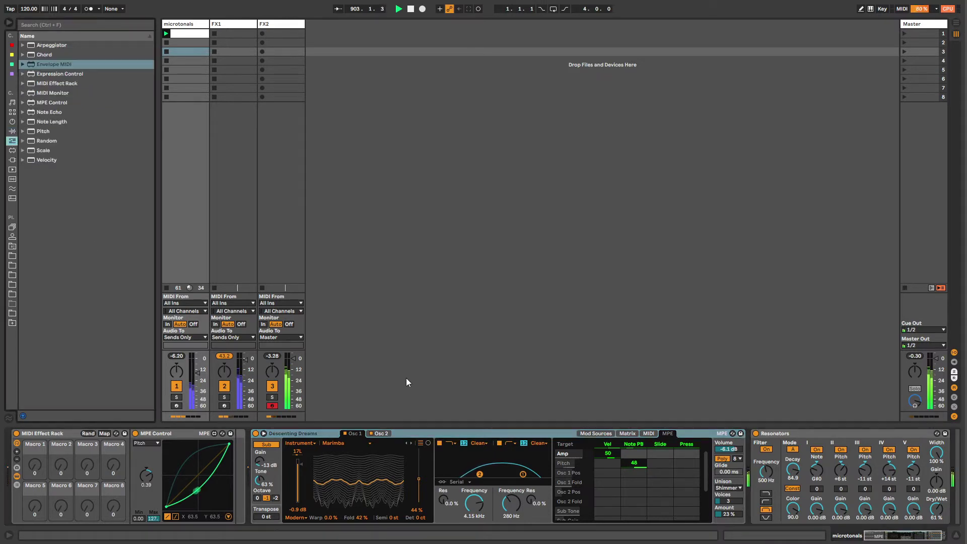
- Collapse the Resonators device and turn off the MIDI Effect Rack on the microtonals track
{"action": "left_click", "coordinate": [769, 434]}
{"action": "key", "text": "Delete"}
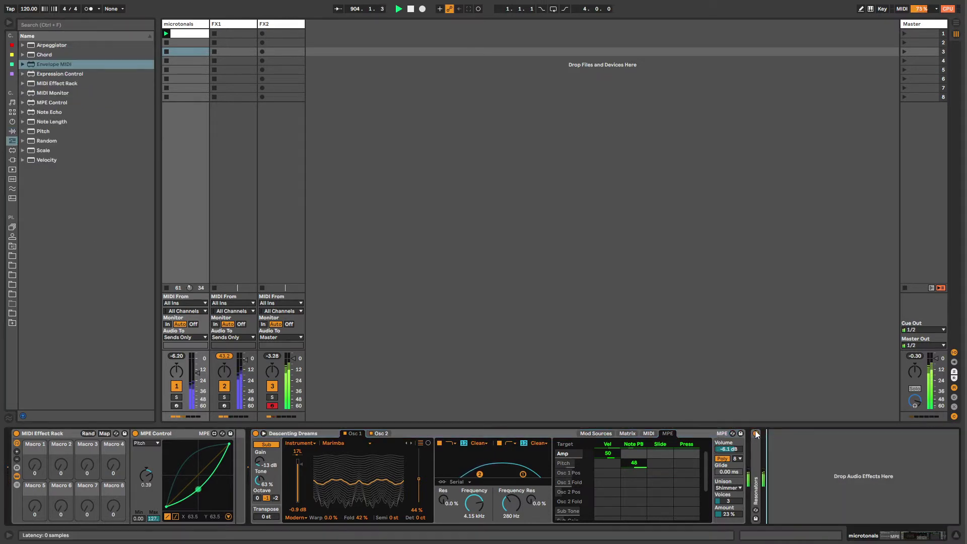
{"action": "left_click", "coordinate": [16, 435]}
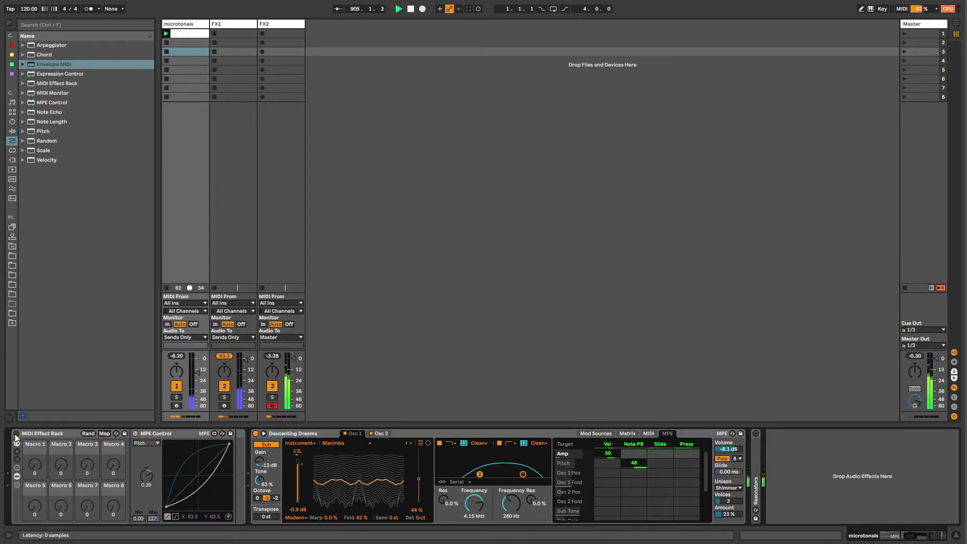
{"action": "left_click", "coordinate": [283, 434]}
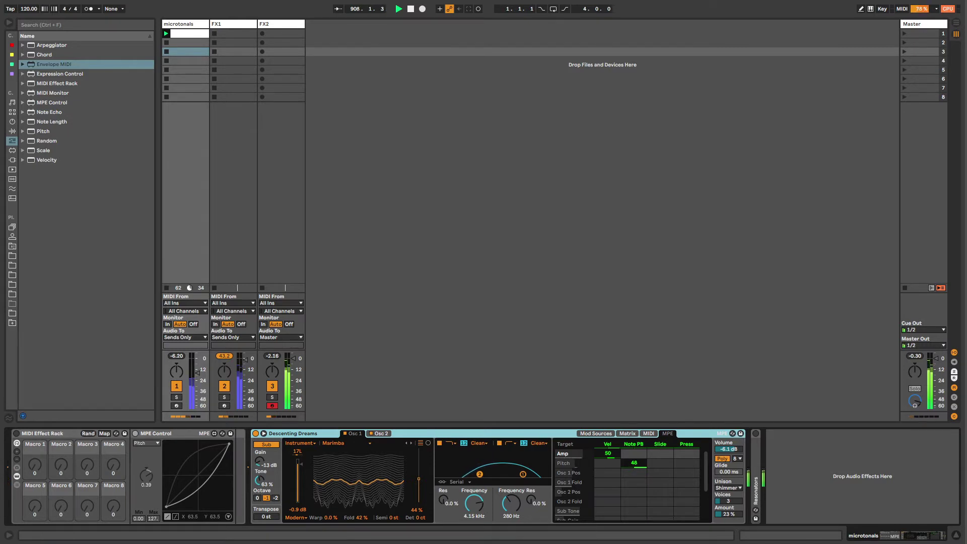
- Lower the FX2 track's volume, disarm the track and collapse its Gate
{"action": "left_click", "coordinate": [279, 25]}
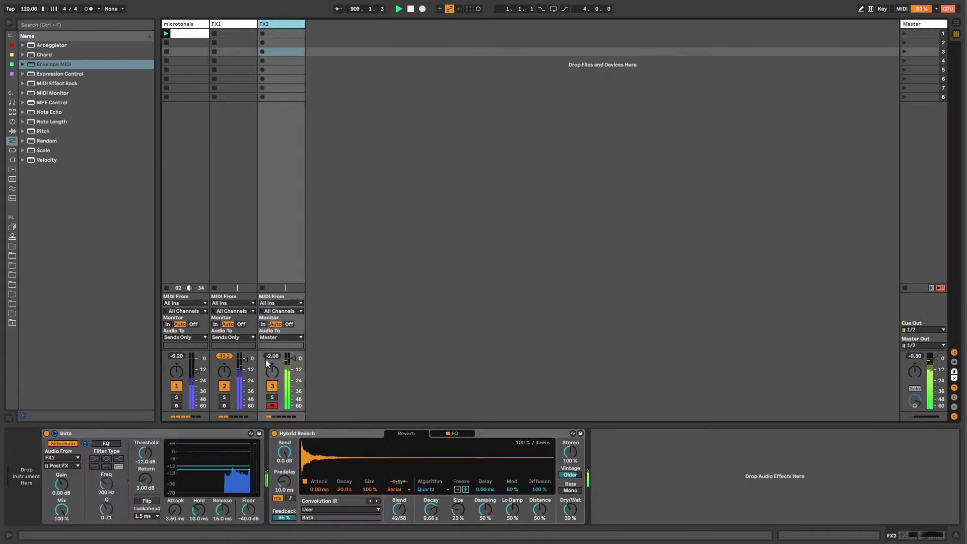
{"action": "left_click_drag", "start_coordinate": [293, 359], "coordinate": [294, 370]}
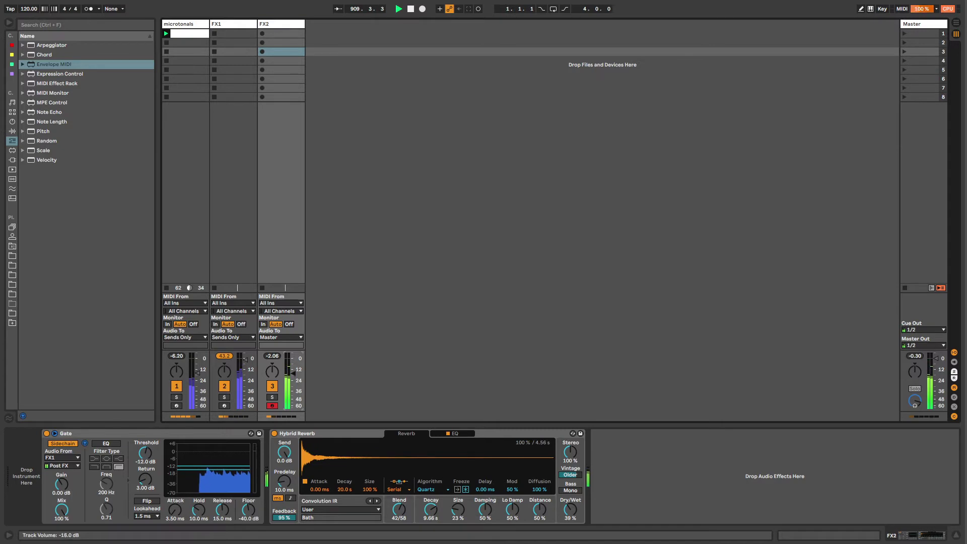
{"action": "left_click", "coordinate": [272, 406]}
{"action": "double_click", "coordinate": [73, 434]}
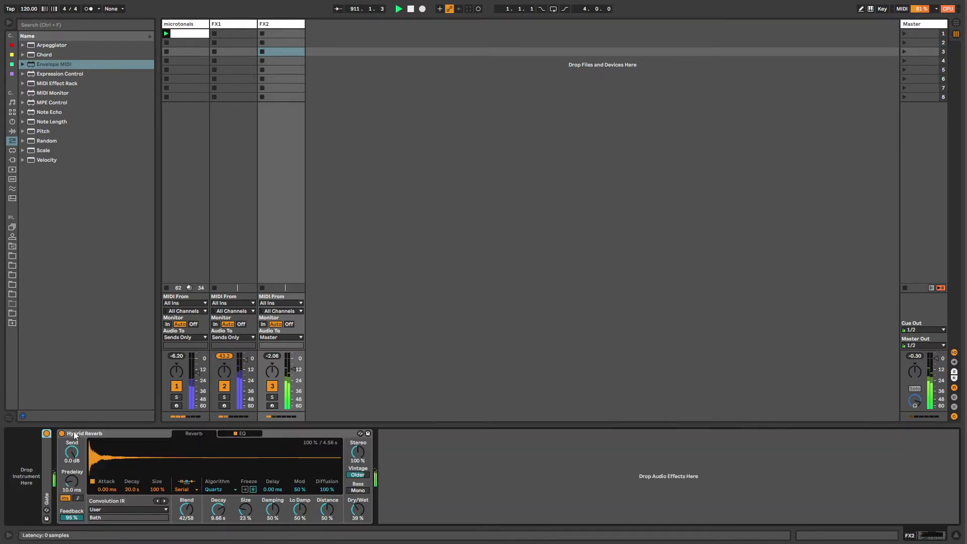
- Turn off the Spectral Resonator on the FX1 track
{"action": "left_click", "coordinate": [213, 29]}
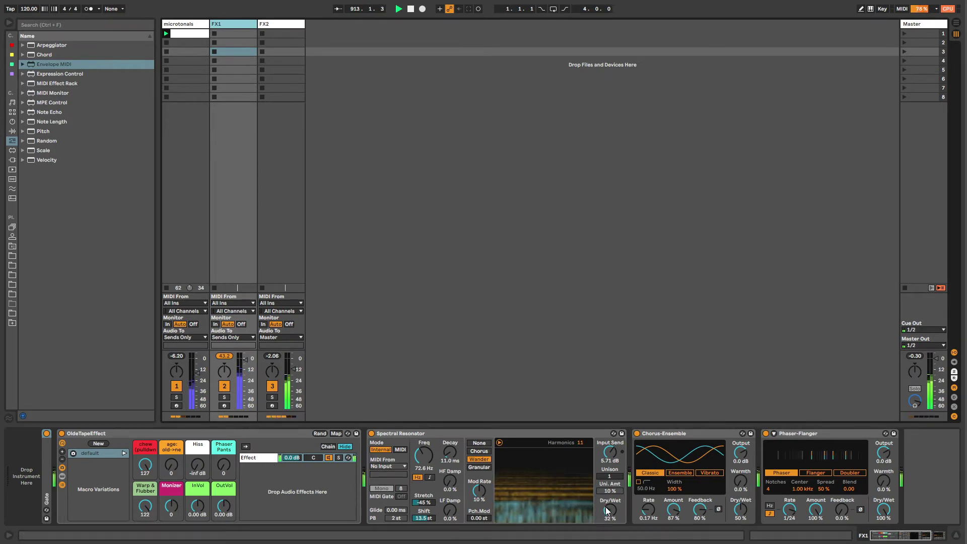
{"action": "left_click", "coordinate": [502, 474]}
{"action": "key", "text": "0"}
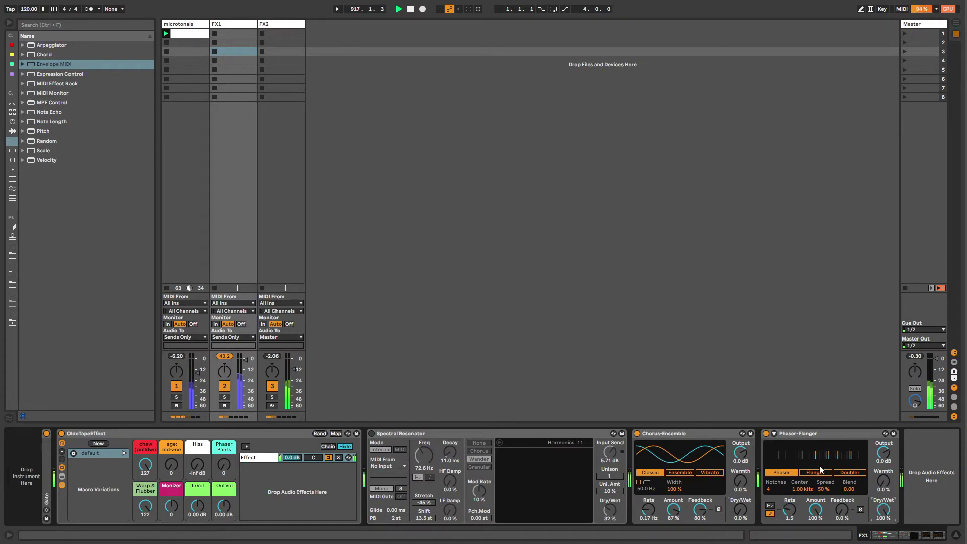
- Set the Chorus-Ensemble's Dry/Wet to 0% and the Phaser-Flanger to 25 notches with a rate of 1/2
{"action": "left_click_drag", "start_coordinate": [771, 488], "coordinate": [771, 454]}
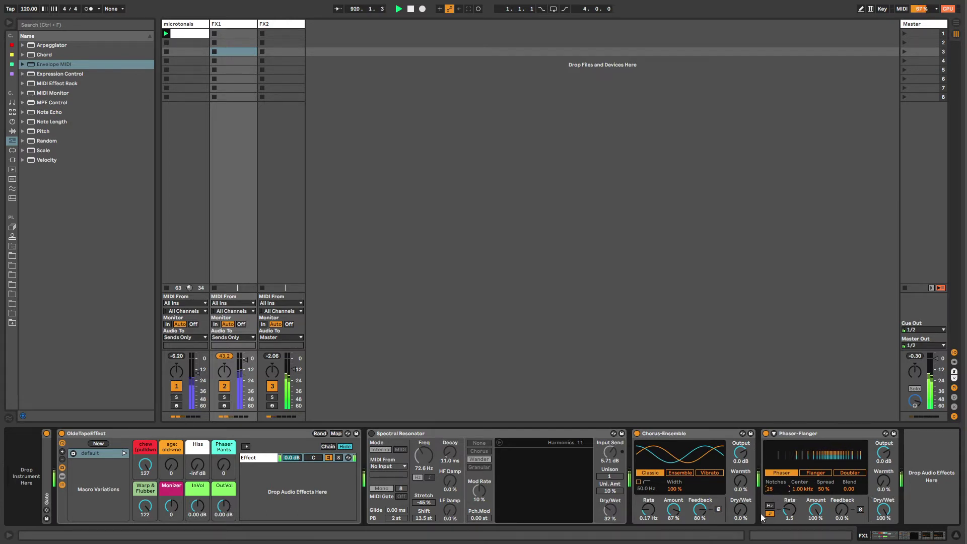
{"action": "left_click_drag", "start_coordinate": [788, 514], "coordinate": [788, 506]}
{"action": "left_click_drag", "start_coordinate": [790, 512], "coordinate": [790, 504]}
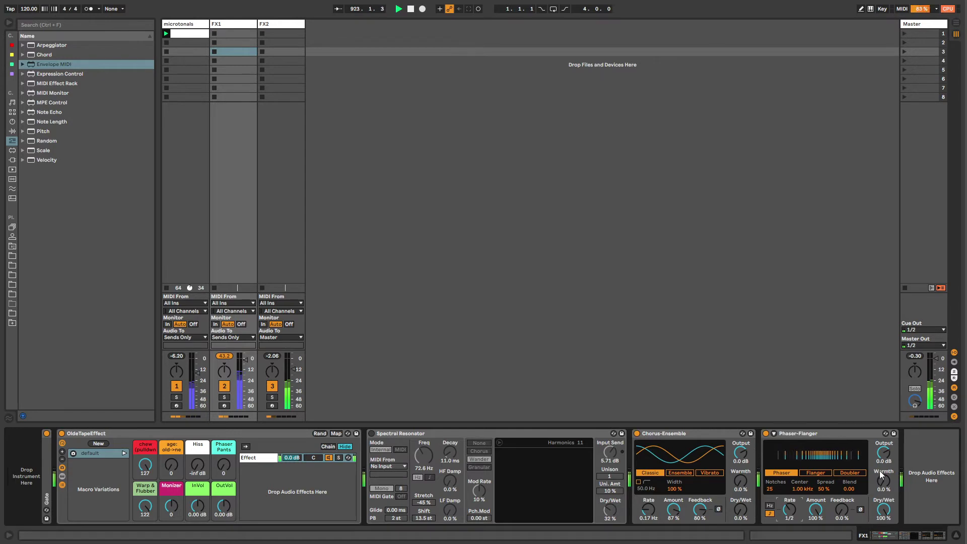
- Set the Phaser-Flanger's Warmth to 14%, its notches to 29 and its rate to 1
{"action": "left_click_drag", "start_coordinate": [880, 473], "coordinate": [880, 444]}
{"action": "left_click_drag", "start_coordinate": [885, 481], "coordinate": [885, 504]}
{"action": "left_click_drag", "start_coordinate": [779, 489], "coordinate": [779, 481]}
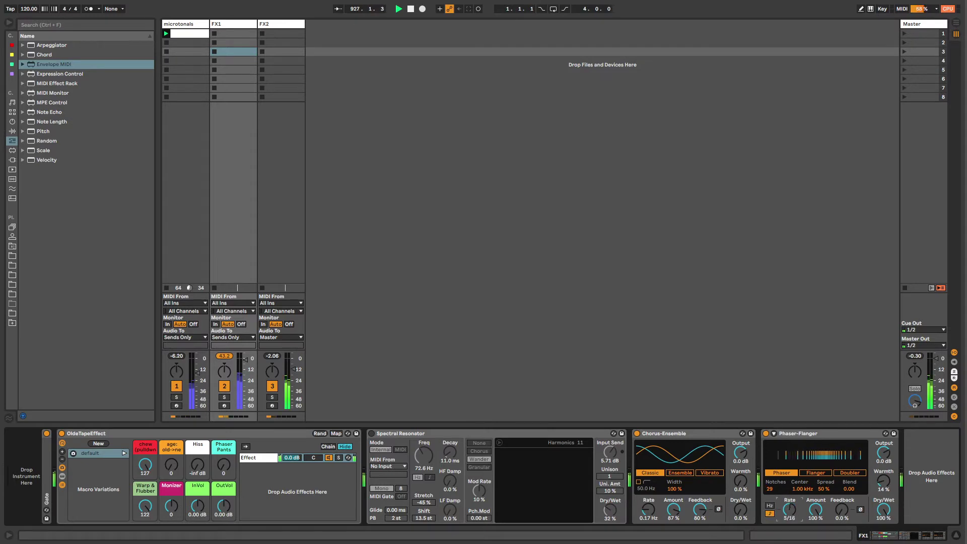
{"action": "mouse_move", "coordinate": [790, 509]}
{"action": "left_mouse_down"}
{"action": "mouse_move", "coordinate": [789, 527]}
{"action": "mouse_move", "coordinate": [790, 502]}
{"action": "left_mouse_up"}
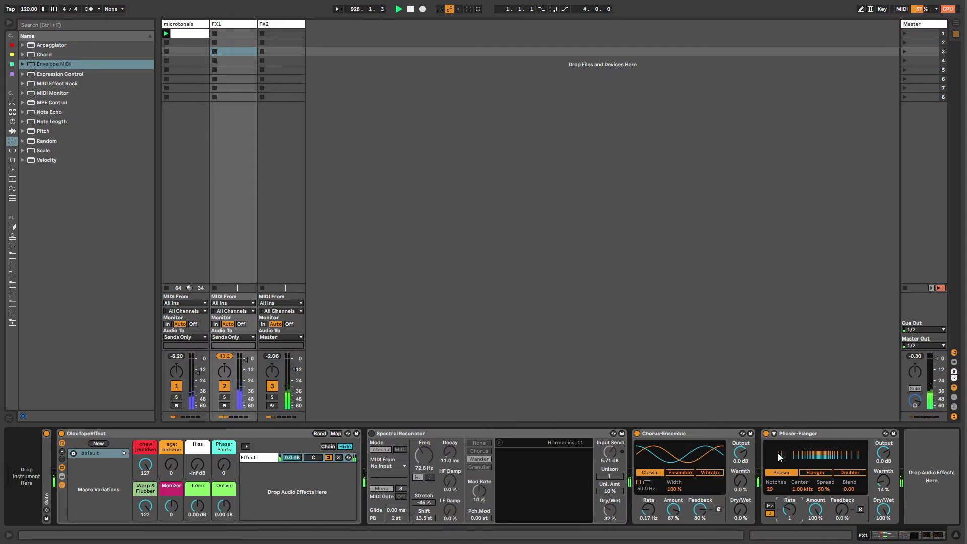
- Expand the Phaser-Flanger on FX1 to show its LFO and envelope follower settings
{"action": "left_click", "coordinate": [776, 434]}
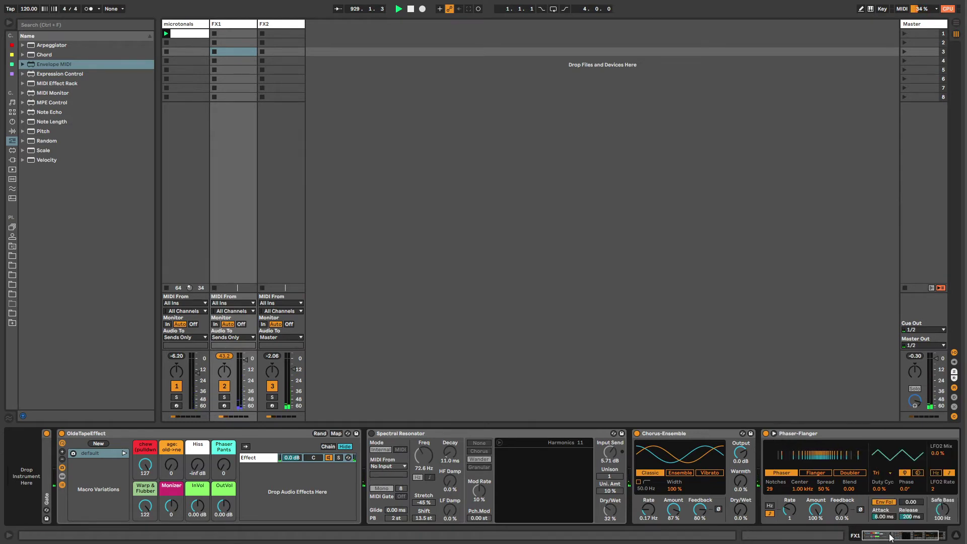
{"action": "left_click", "coordinate": [917, 537]}
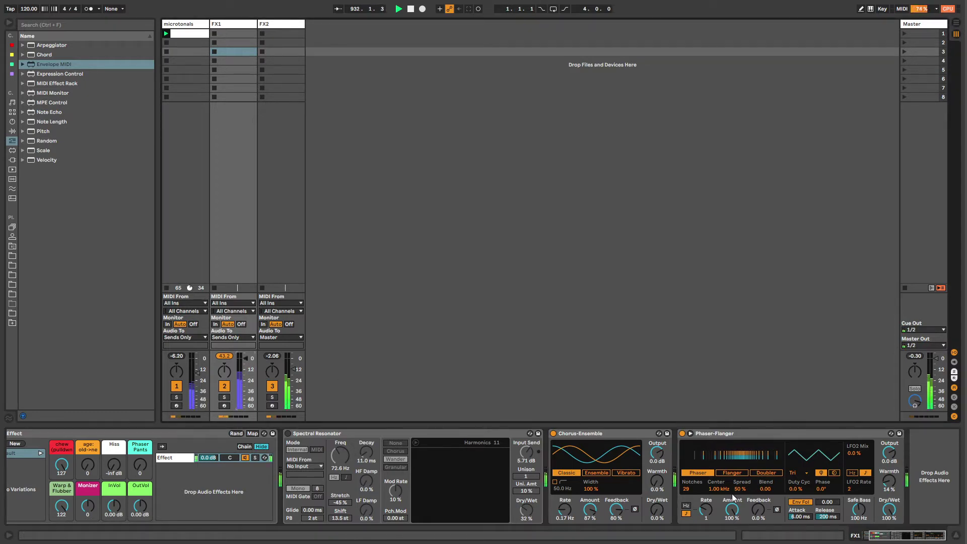
- Try the Triangle Analog waveform for the Phaser-Flanger's LFO and return it to Triangle
{"action": "left_click", "coordinate": [800, 475]}
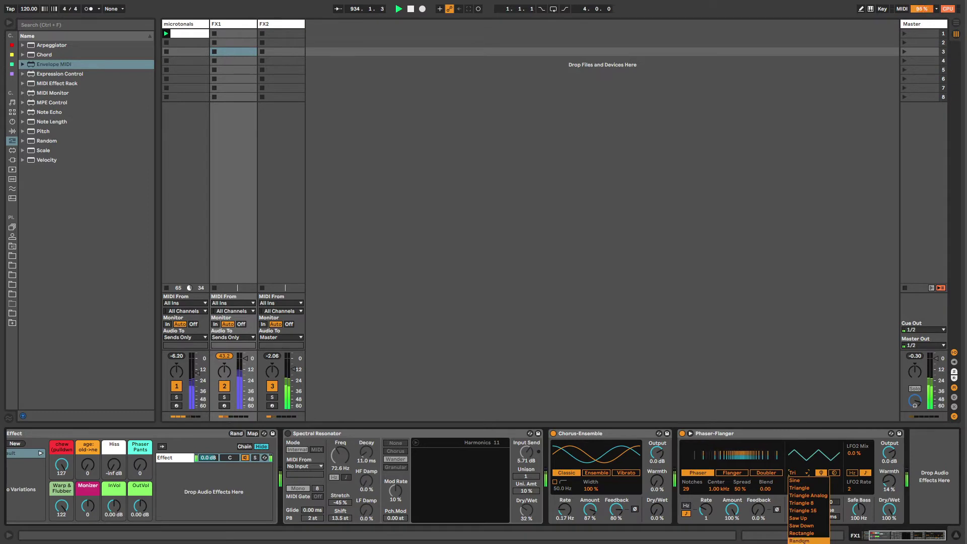
{"action": "left_click", "coordinate": [806, 496]}
{"action": "left_click", "coordinate": [801, 474]}
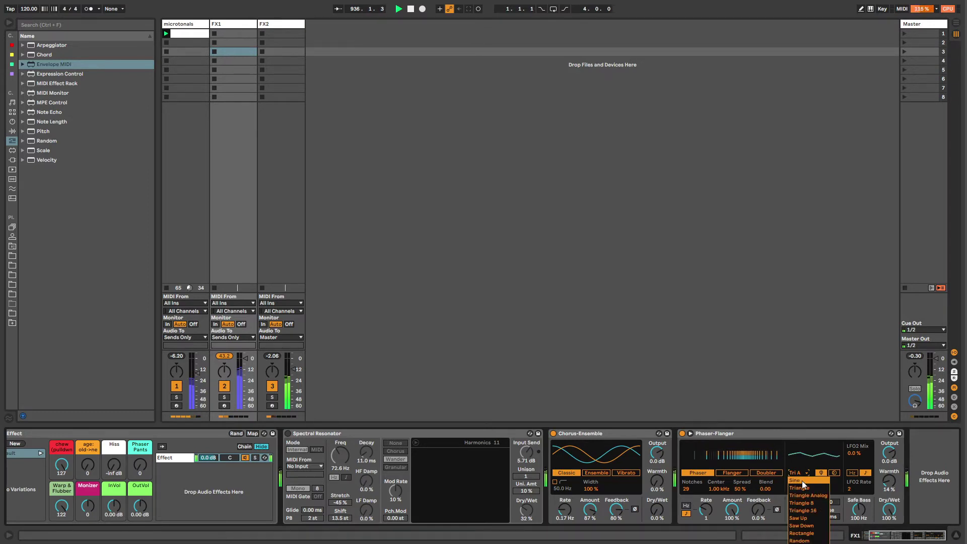
{"action": "left_click", "coordinate": [803, 488]}
{"action": "left_click", "coordinate": [801, 473]}
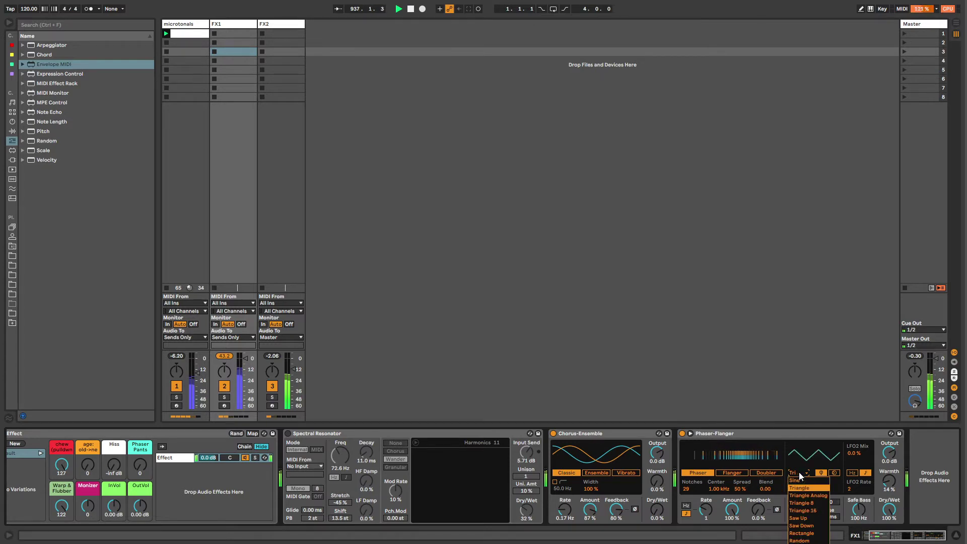
{"action": "left_click", "coordinate": [793, 447]}
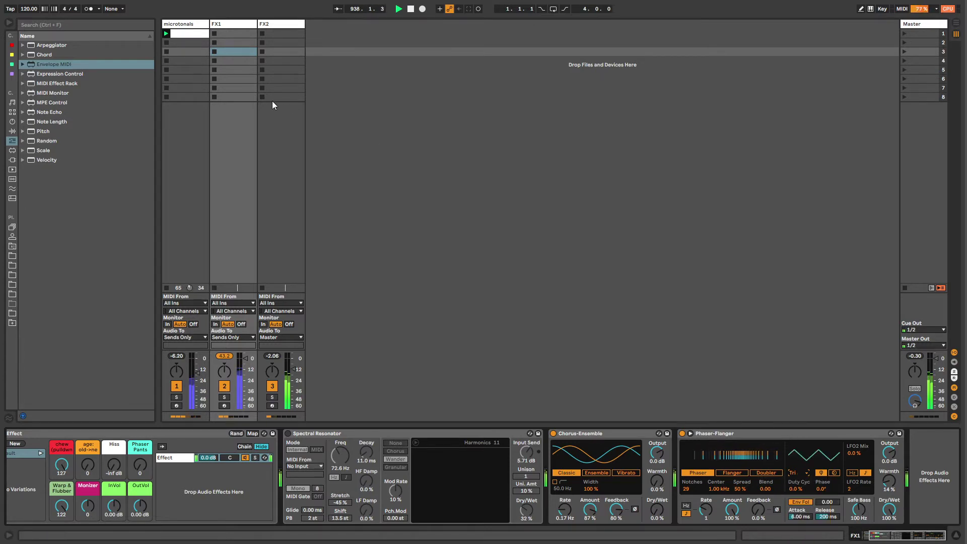
- Add an Auto Filter after the Phaser-Flanger on FX1 and expand it to show its sidechain settings
{"action": "left_click", "coordinate": [12, 131]}
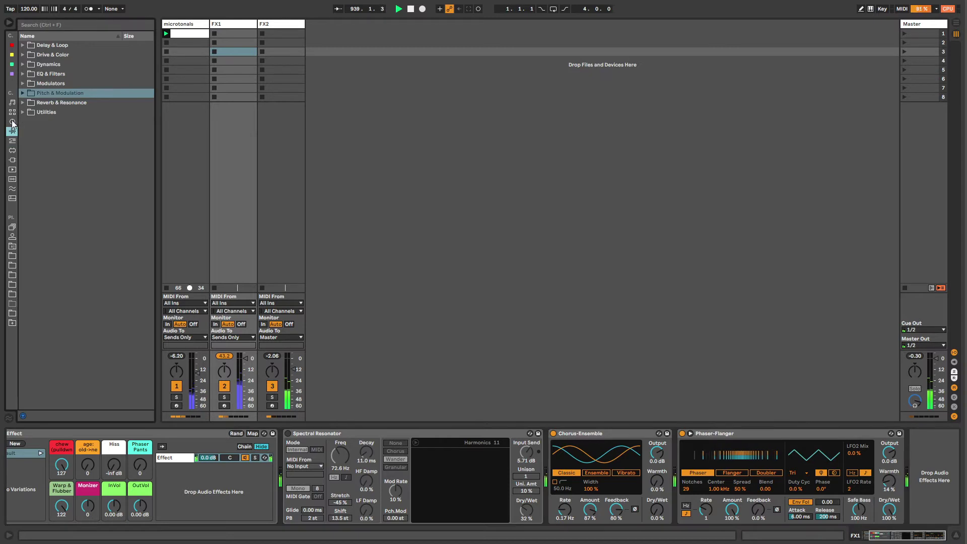
{"action": "left_click", "coordinate": [23, 64]}
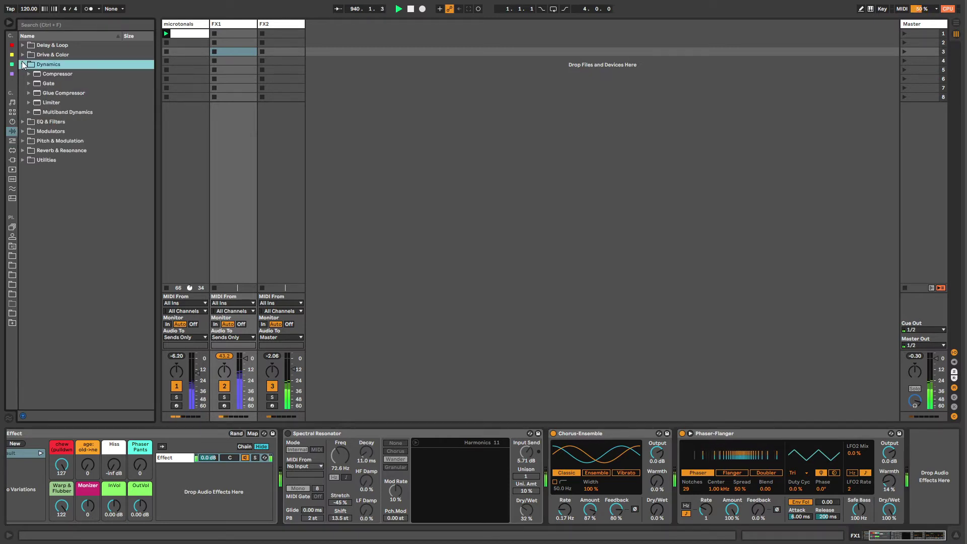
{"action": "left_click", "coordinate": [24, 121]}
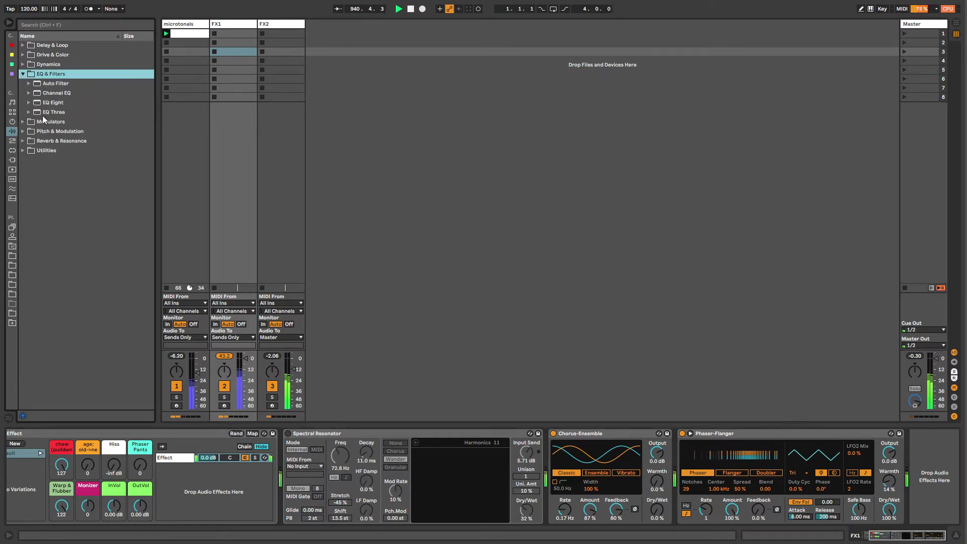
{"action": "double_click", "coordinate": [44, 83]}
{"action": "left_click", "coordinate": [945, 457]}
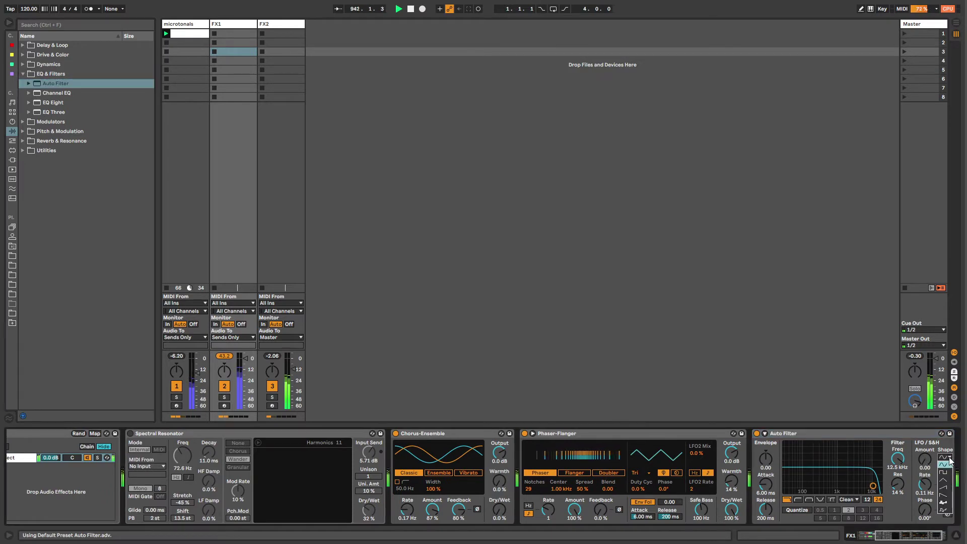
{"action": "left_click", "coordinate": [765, 433]}
{"action": "left_click", "coordinate": [765, 434]}
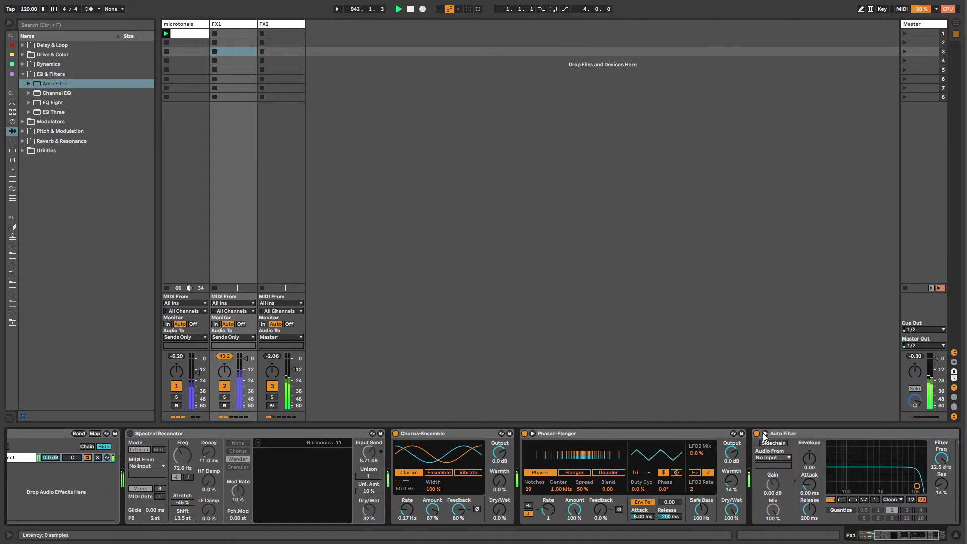
{"action": "left_click", "coordinate": [886, 539]}
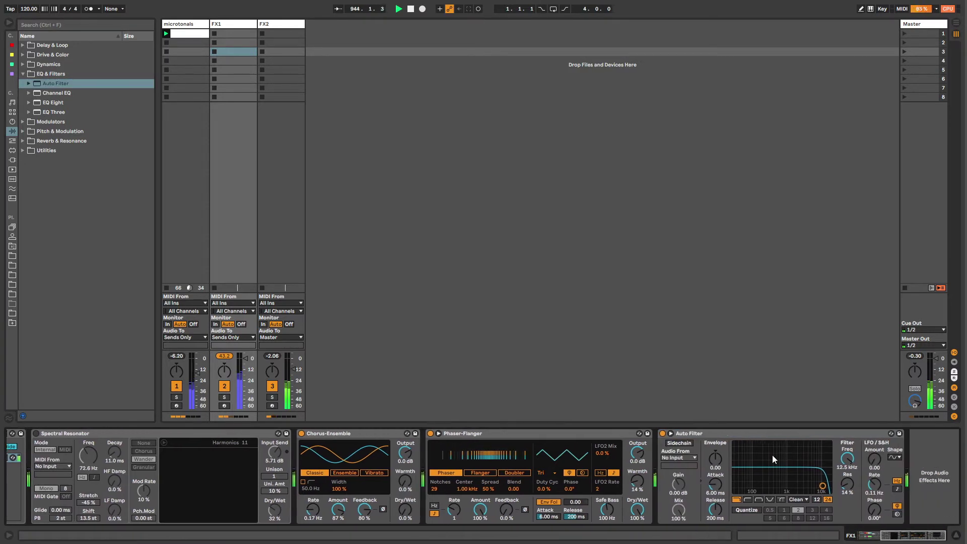
- Look through the Auto Filter's LFO shapes and filter circuit types, leaving them as set, and fold the device
{"action": "left_click", "coordinate": [895, 458]}
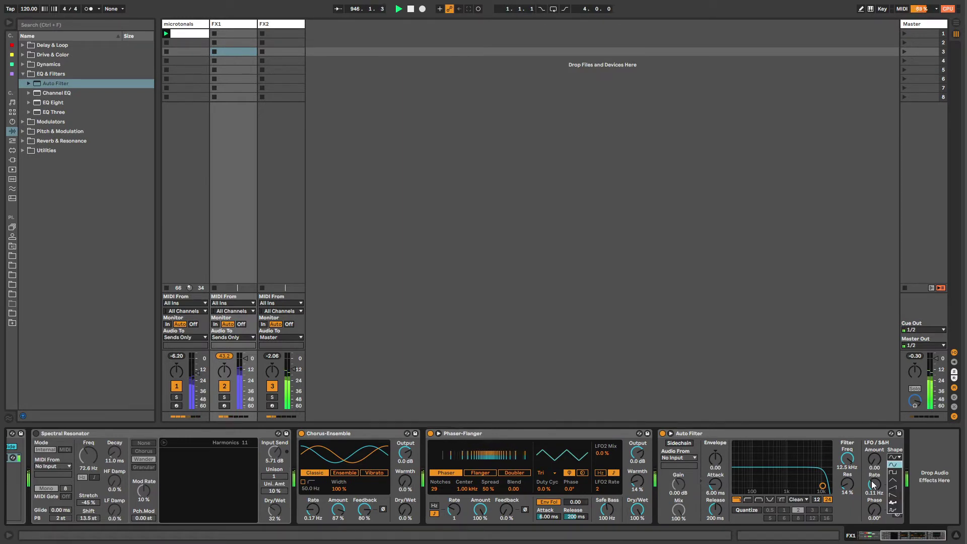
{"action": "left_click", "coordinate": [900, 481]}
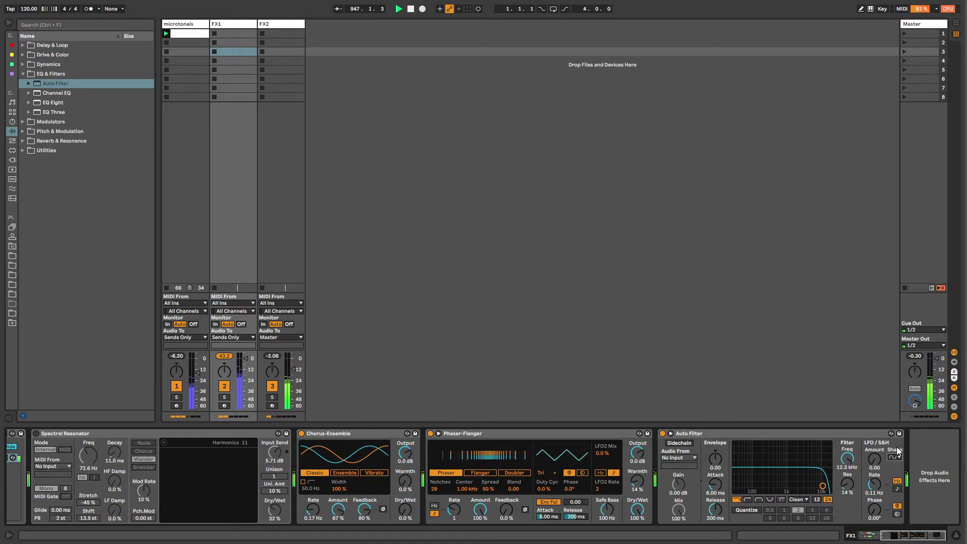
{"action": "left_click", "coordinate": [797, 499]}
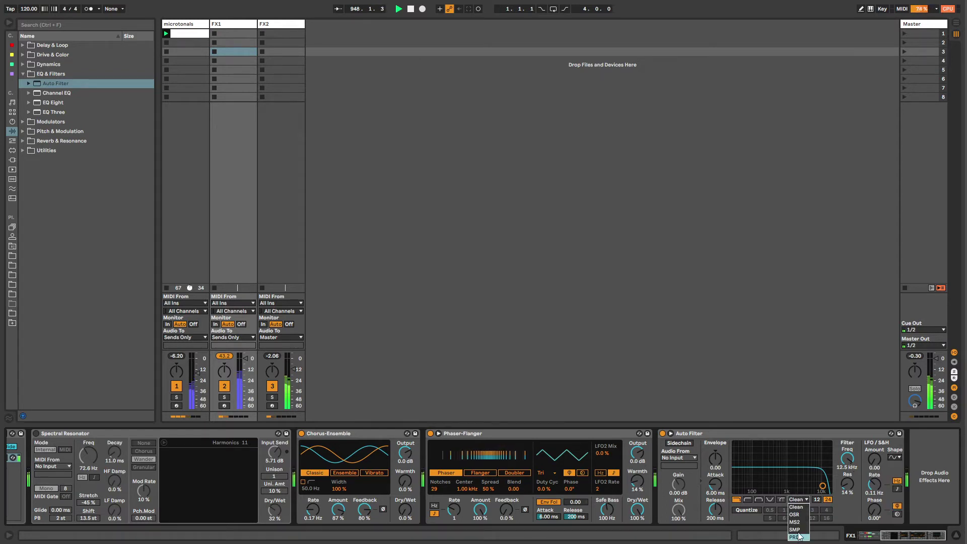
{"action": "left_click", "coordinate": [800, 499]}
{"action": "left_click", "coordinate": [799, 498]}
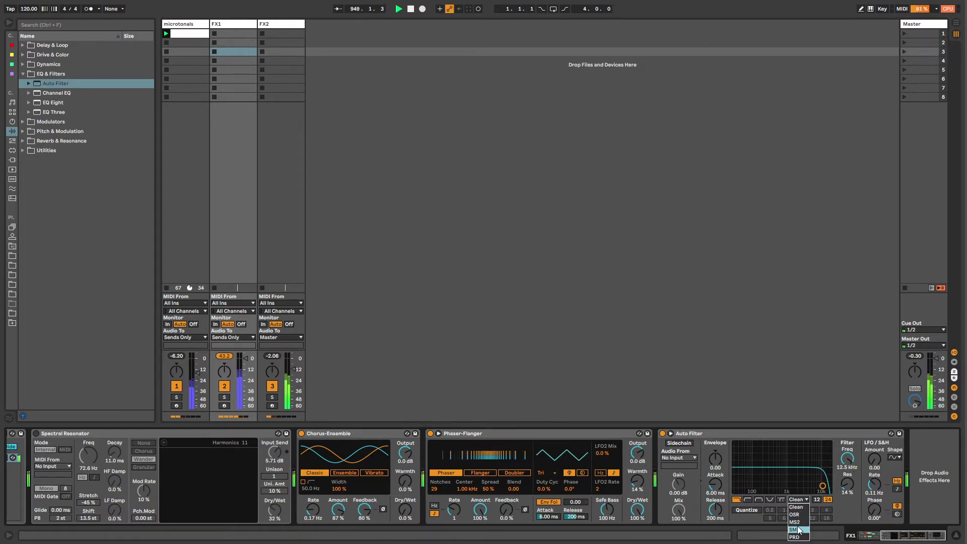
{"action": "left_click", "coordinate": [852, 514]}
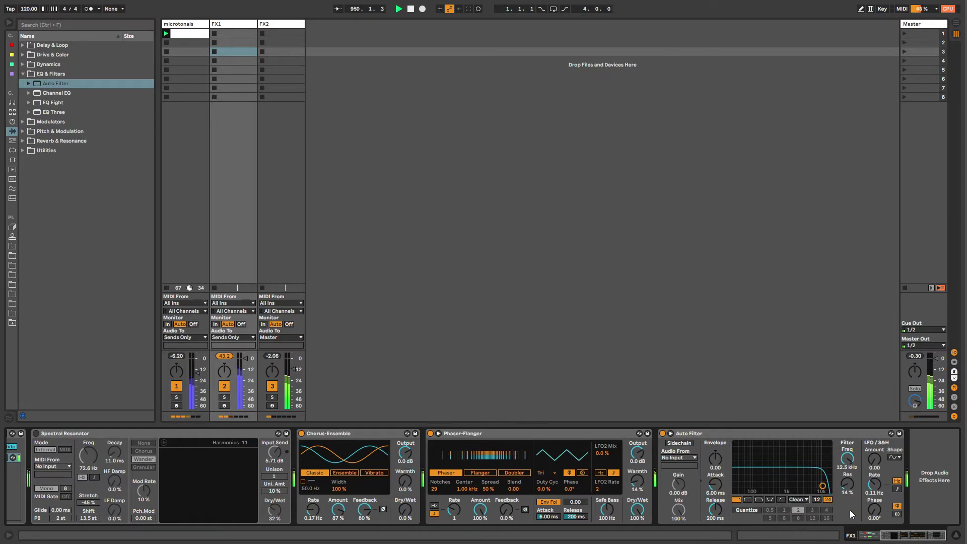
{"action": "left_click", "coordinate": [739, 434]}
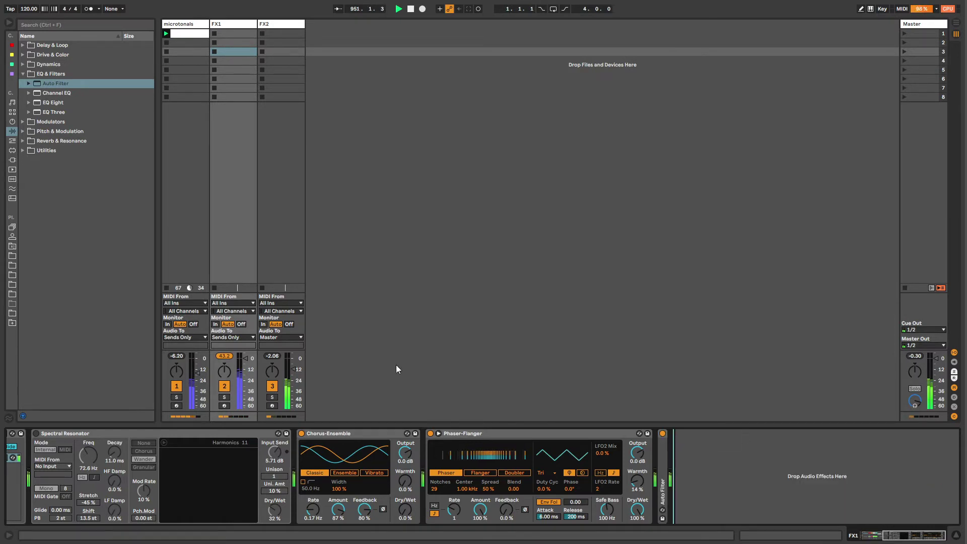
- Deactivate the Descenting Dreams instrument on the microtonals track and group it into an Instrument Rack
{"action": "left_click", "coordinate": [186, 25]}
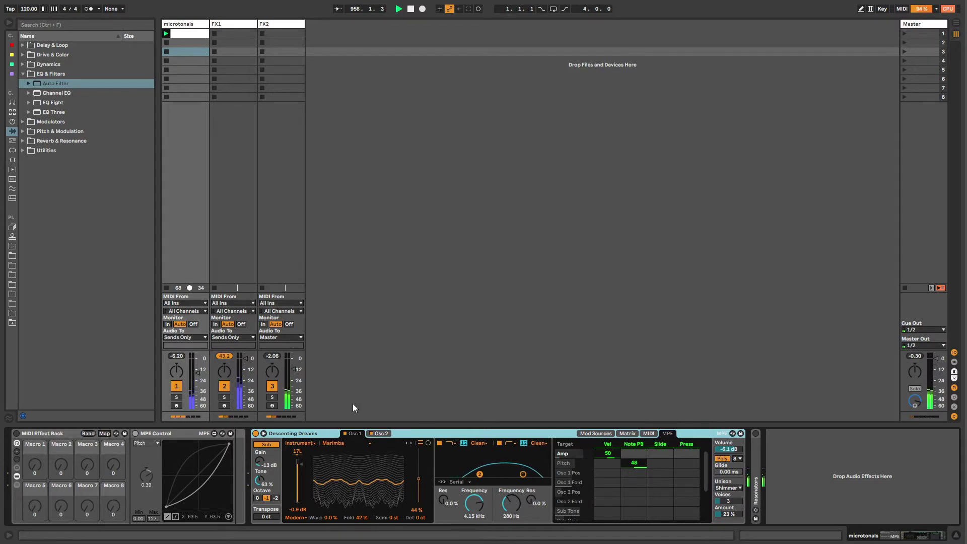
{"action": "left_click", "coordinate": [256, 433]}
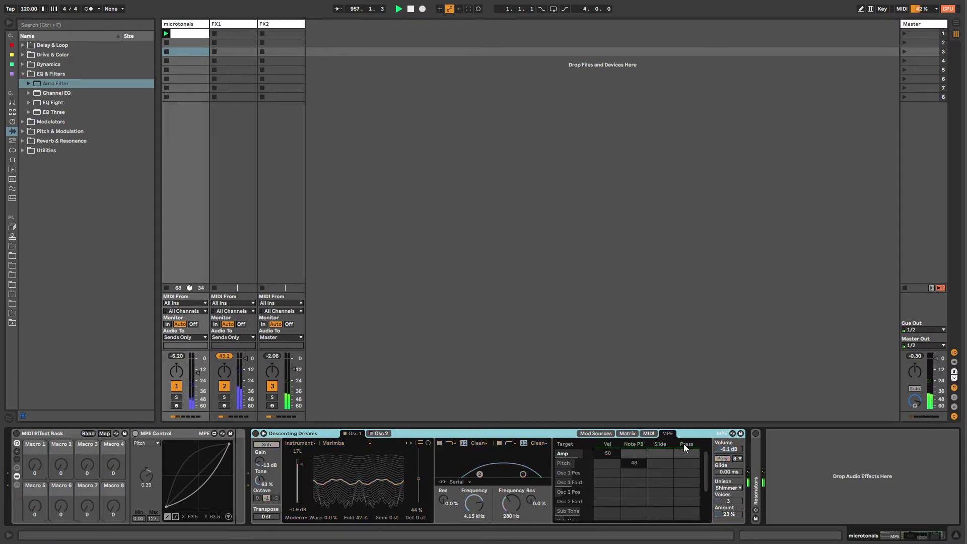
{"action": "left_click", "coordinate": [733, 434]}
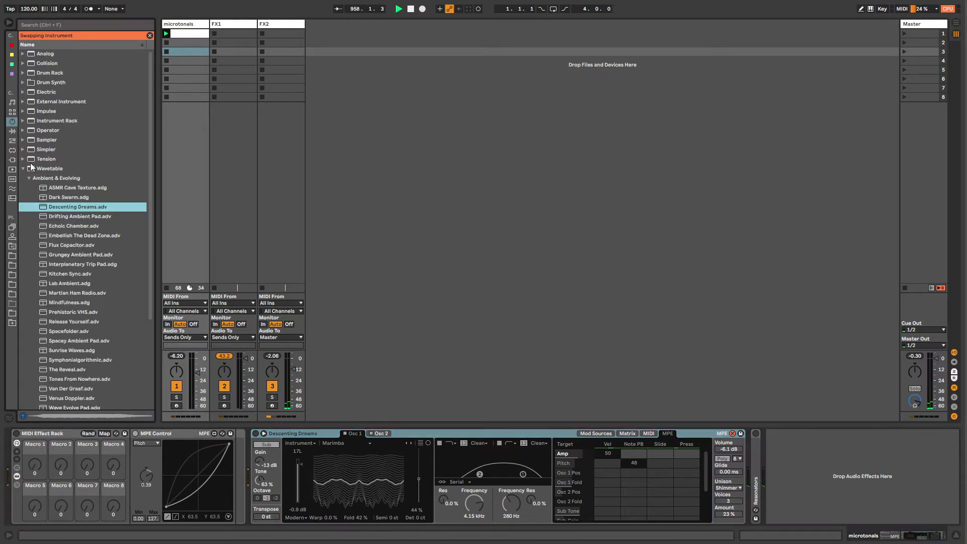
{"action": "left_click", "coordinate": [23, 169]}
{"action": "left_click", "coordinate": [309, 431]}
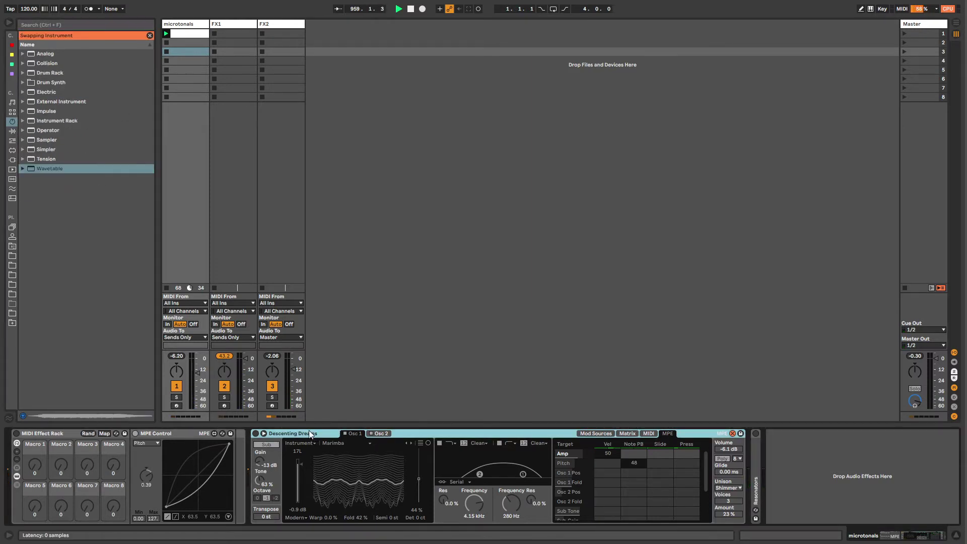
{"action": "key", "text": "ctrl+g"}
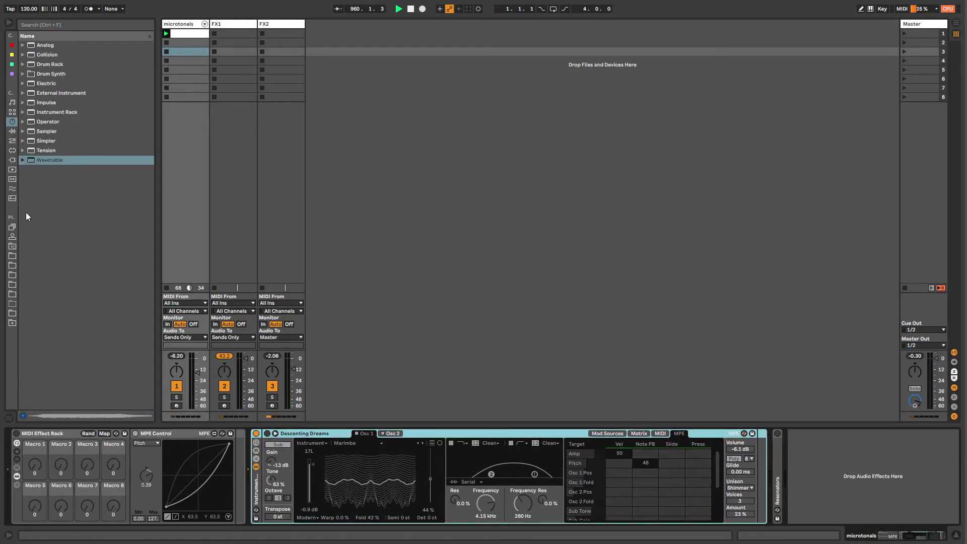
- Show the Instrument Rack's chain list and add a Sampler as a second chain below Descenting Dreams
{"action": "left_click", "coordinate": [13, 170]}
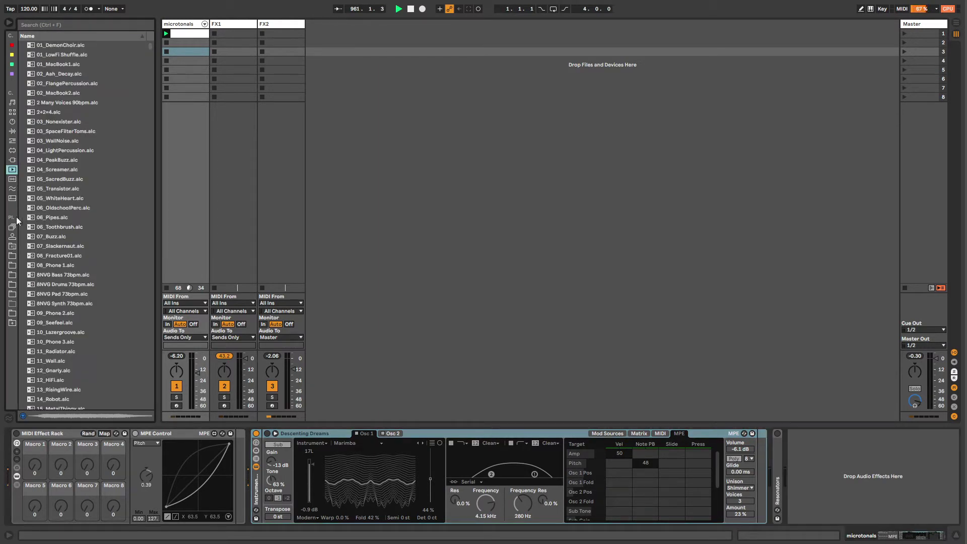
{"action": "left_click", "coordinate": [12, 124]}
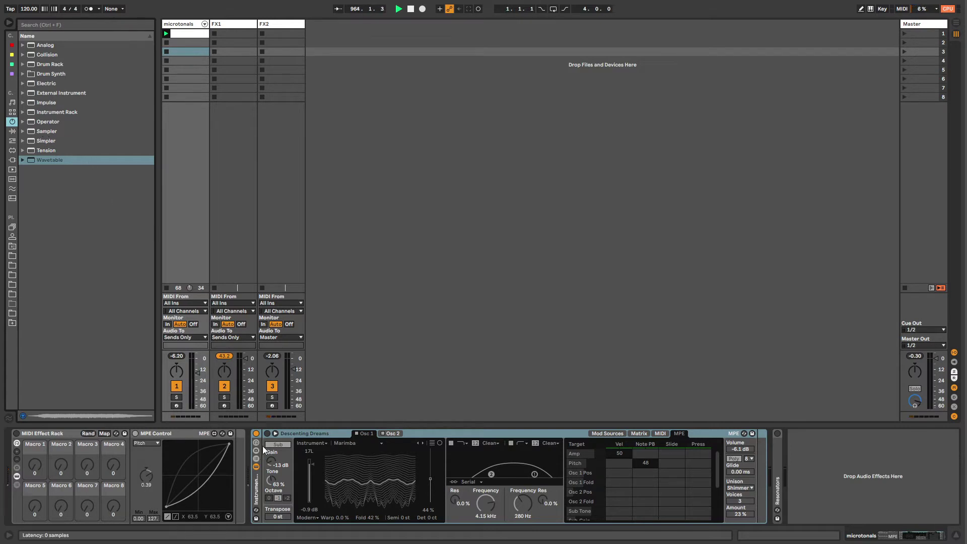
{"action": "left_click", "coordinate": [257, 460]}
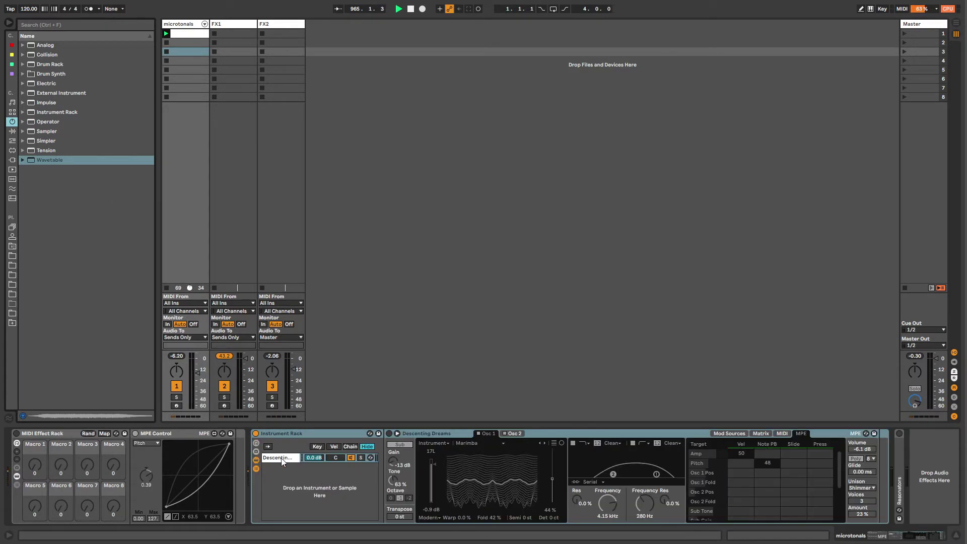
{"action": "left_click_drag", "start_coordinate": [49, 132], "coordinate": [273, 467]}
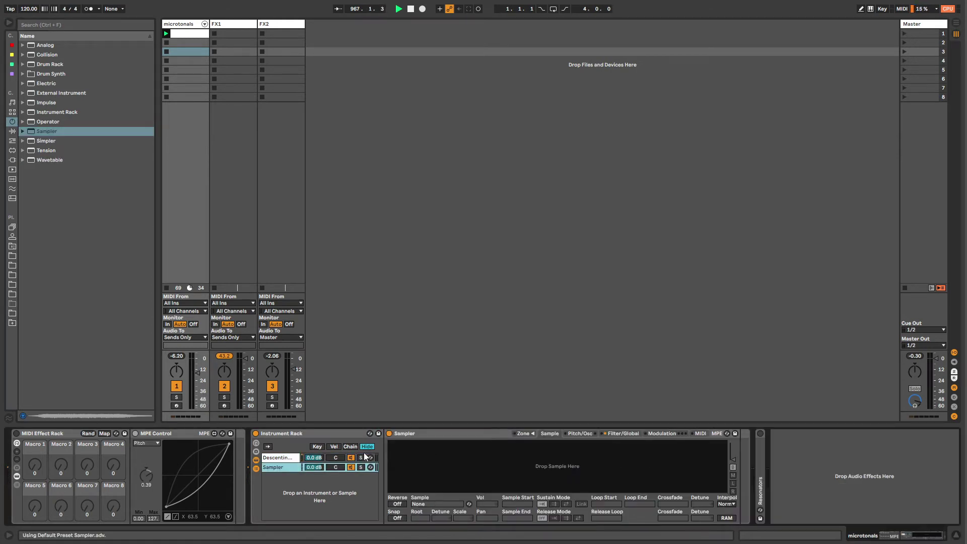
{"action": "left_click", "coordinate": [408, 435]}
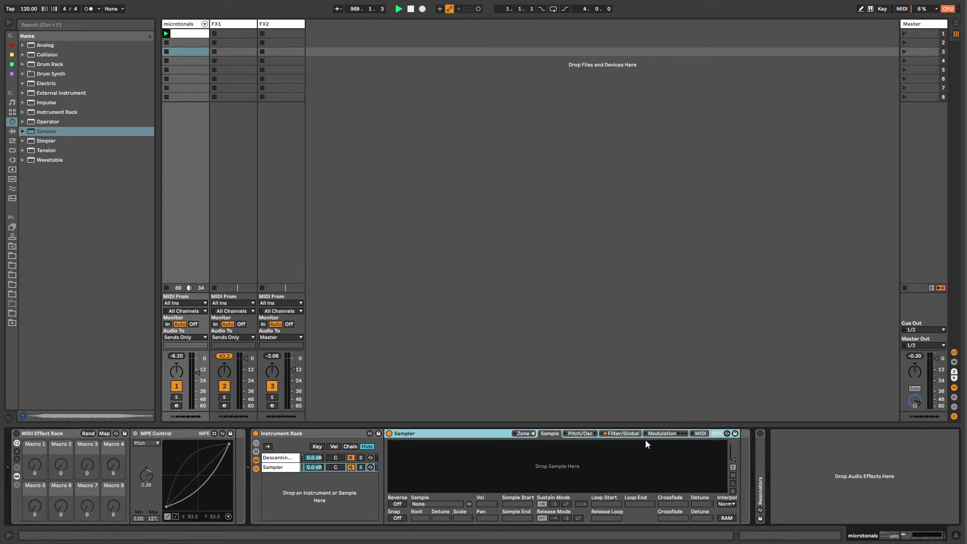
- Load Digital Sine.wav from the Samples folder into the Sampler on the second chain
{"action": "left_click", "coordinate": [10, 142]}
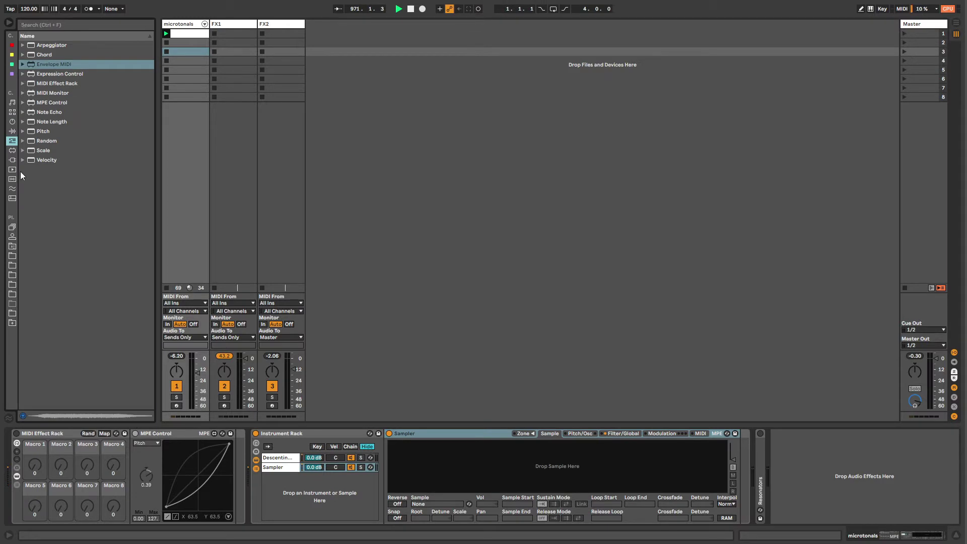
{"action": "left_click", "coordinate": [13, 133]}
{"action": "left_click", "coordinate": [23, 74]}
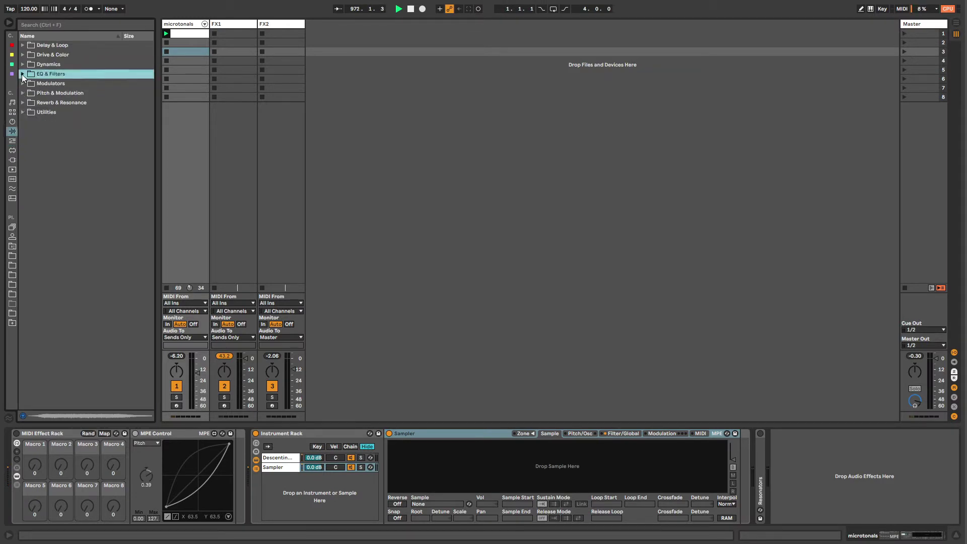
{"action": "left_click", "coordinate": [12, 151]}
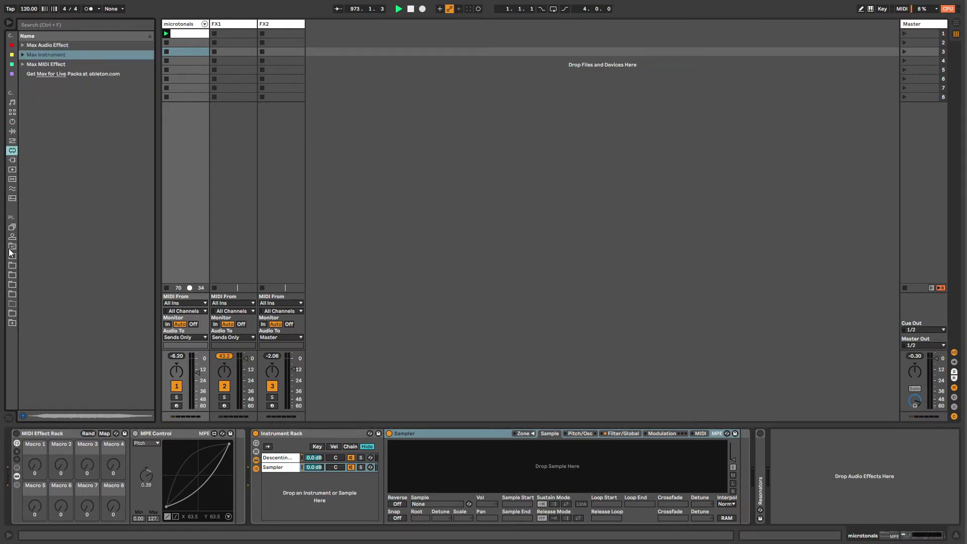
{"action": "left_click", "coordinate": [12, 246]}
{"action": "left_click", "coordinate": [22, 64]}
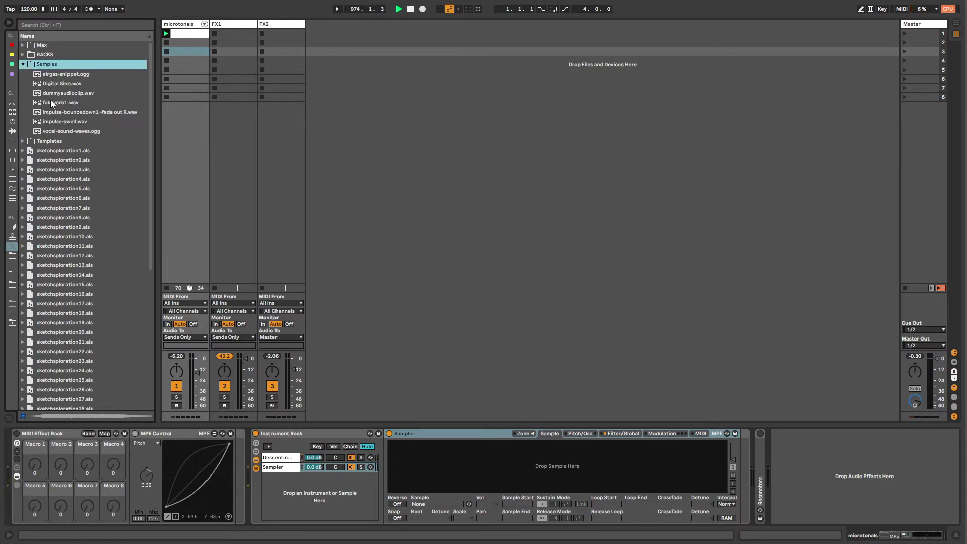
{"action": "left_click_drag", "start_coordinate": [56, 85], "coordinate": [428, 461]}
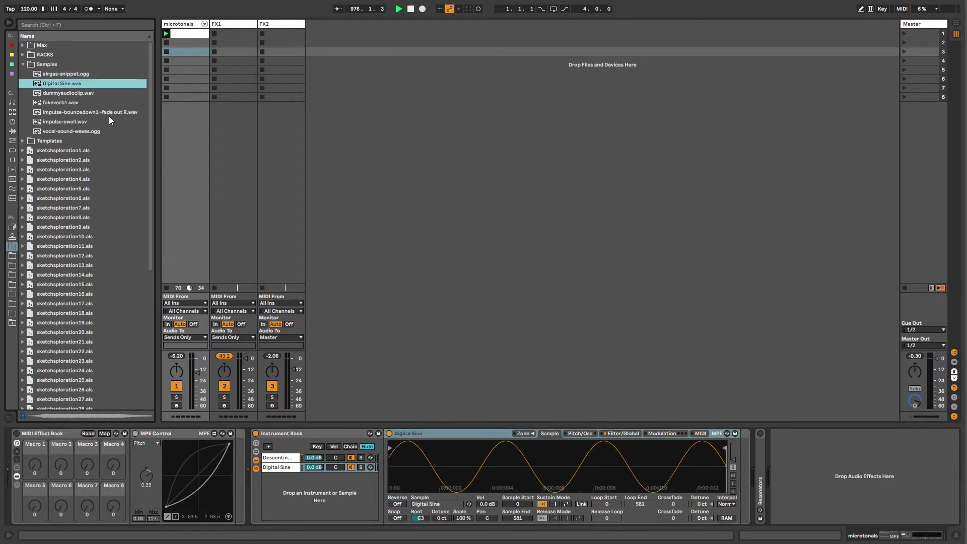
- Try vocal-sound-waves.ogg in the Sampler with the microtonals clip relaunched, and load Digital Sine.wav back in
{"action": "left_click_drag", "start_coordinate": [81, 133], "coordinate": [432, 457]}
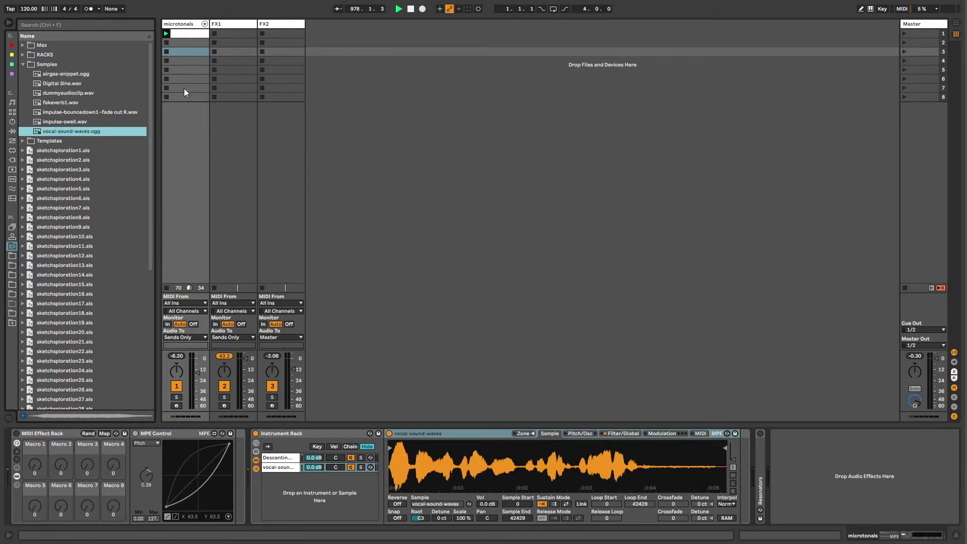
{"action": "left_click", "coordinate": [164, 35]}
{"action": "left_click", "coordinate": [282, 468]}
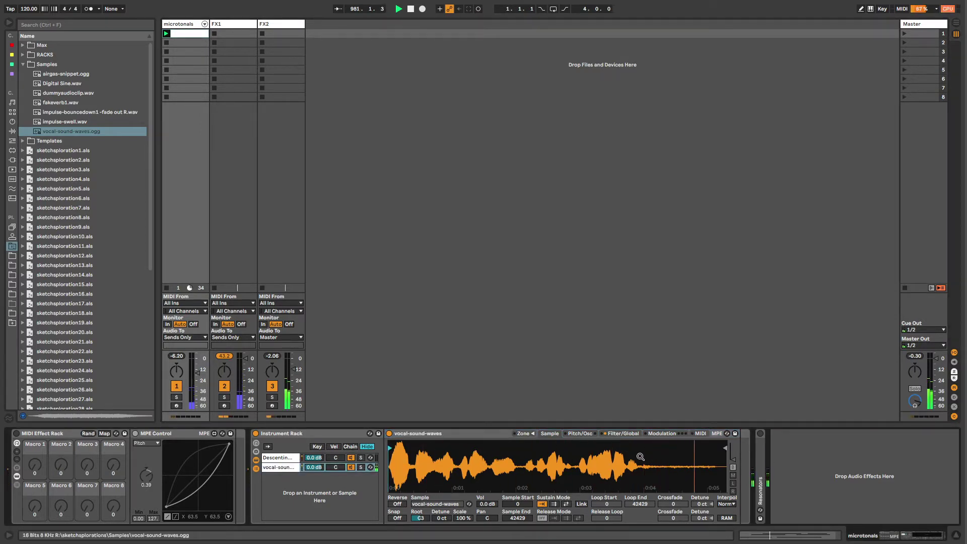
{"action": "left_click_drag", "start_coordinate": [58, 85], "coordinate": [436, 475]}
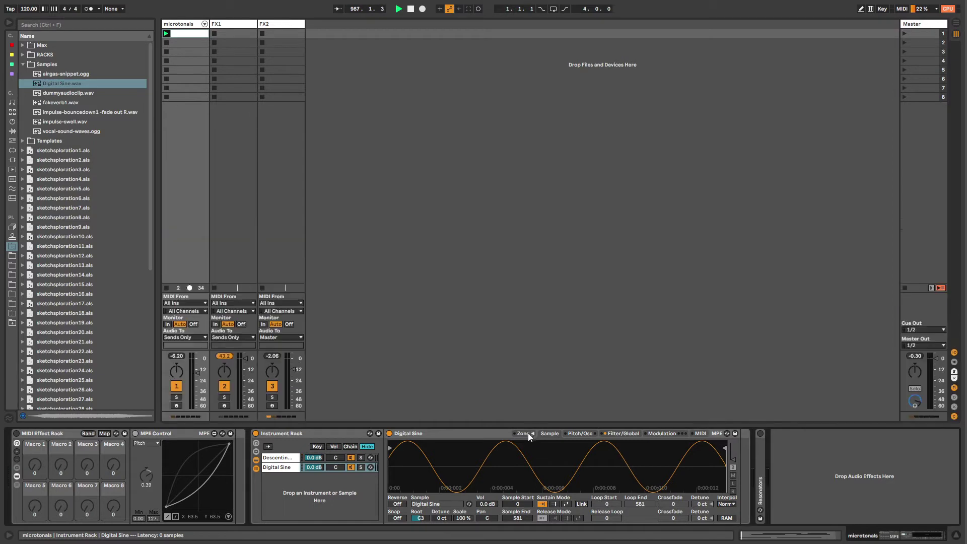
- Replace the Sampler on the rack's second chain with a Simpler
{"action": "left_click", "coordinate": [23, 65]}
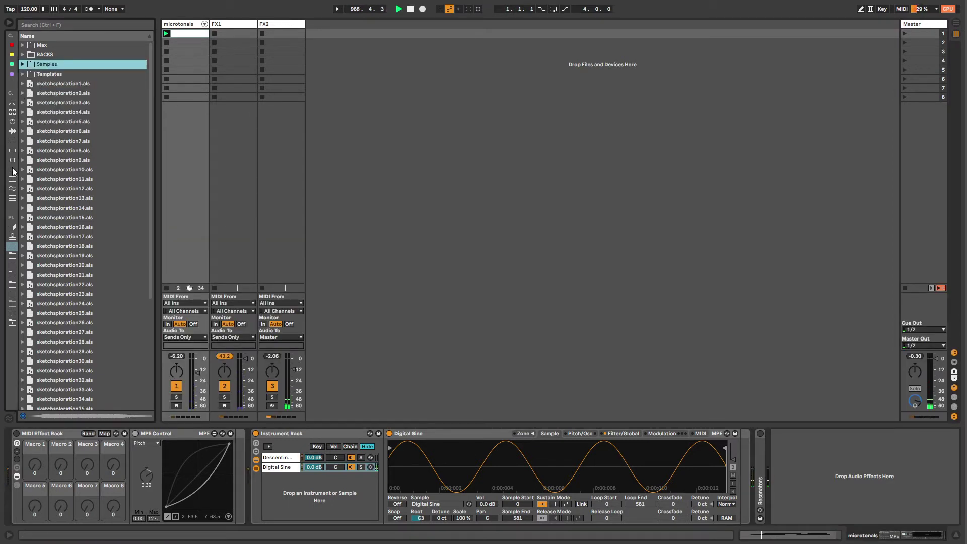
{"action": "left_click", "coordinate": [12, 141]}
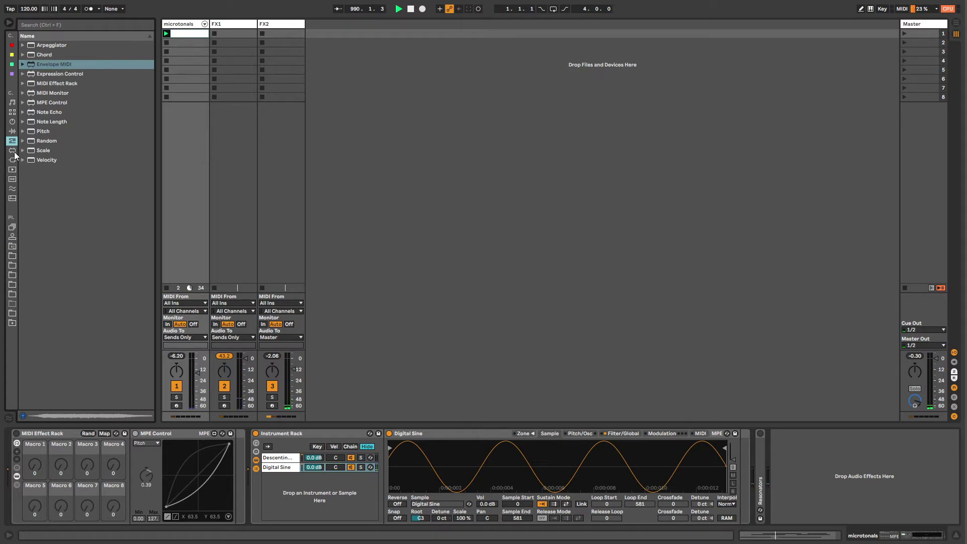
{"action": "left_click", "coordinate": [12, 131]}
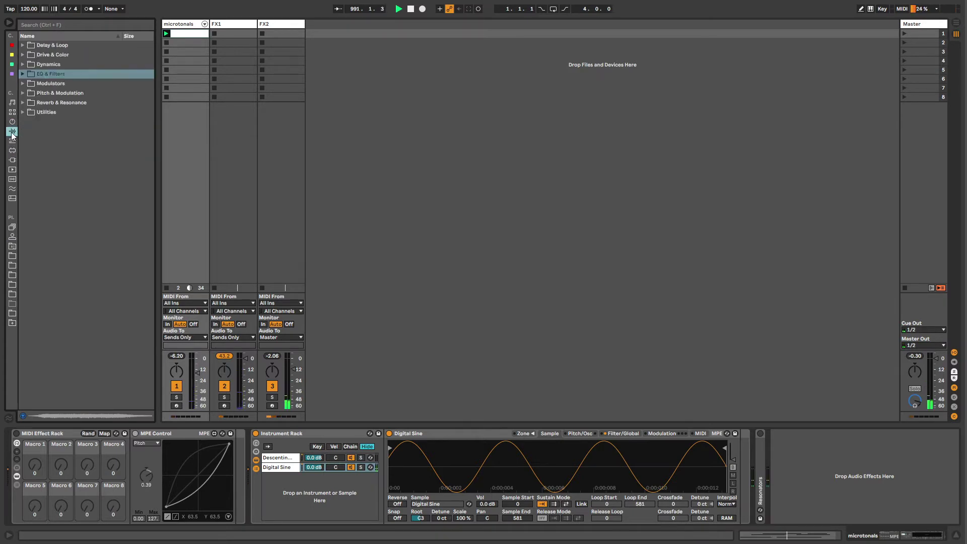
{"action": "left_click", "coordinate": [12, 121]}
{"action": "left_click_drag", "start_coordinate": [44, 141], "coordinate": [408, 438]}
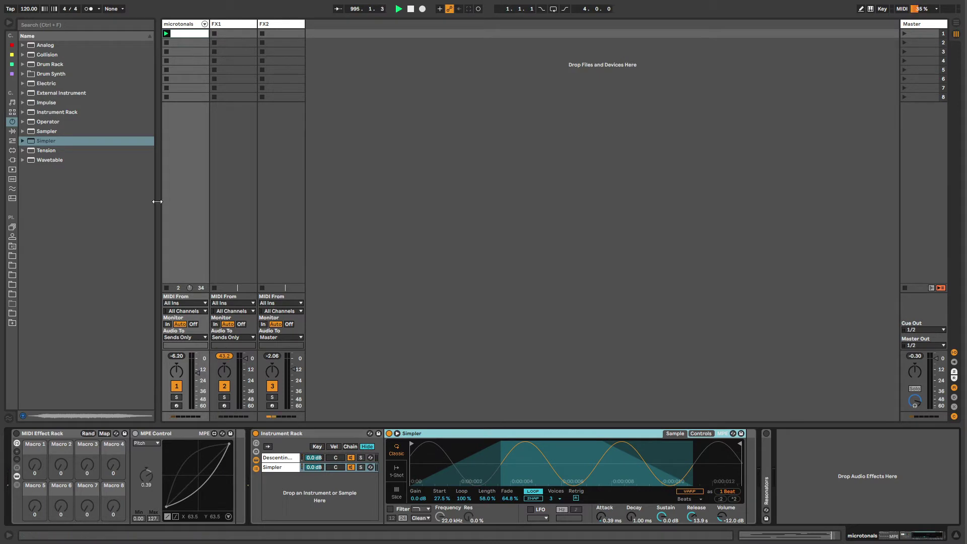
- Load Digital Sine.wav from the Samples folder into the Simpler on the rack's second chain
{"action": "left_click", "coordinate": [12, 247]}
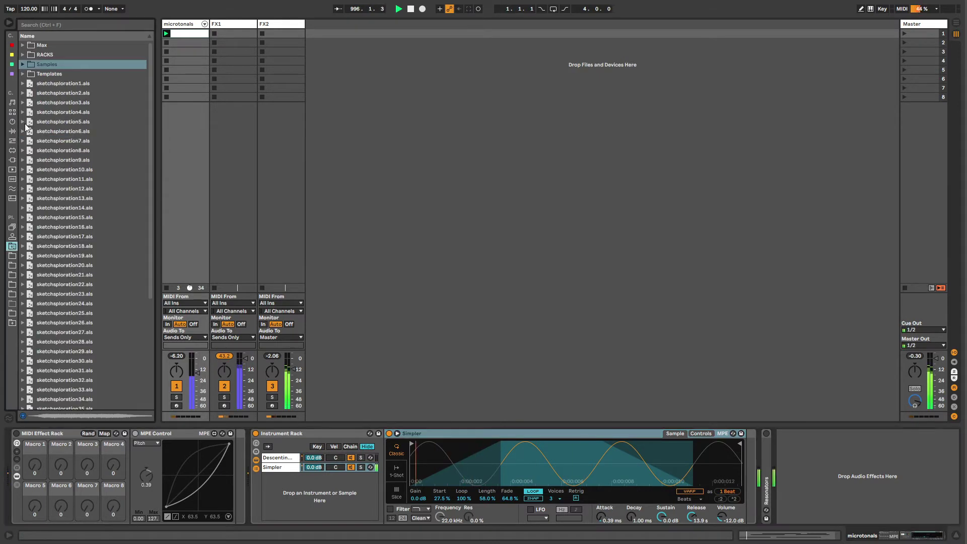
{"action": "left_click", "coordinate": [22, 64]}
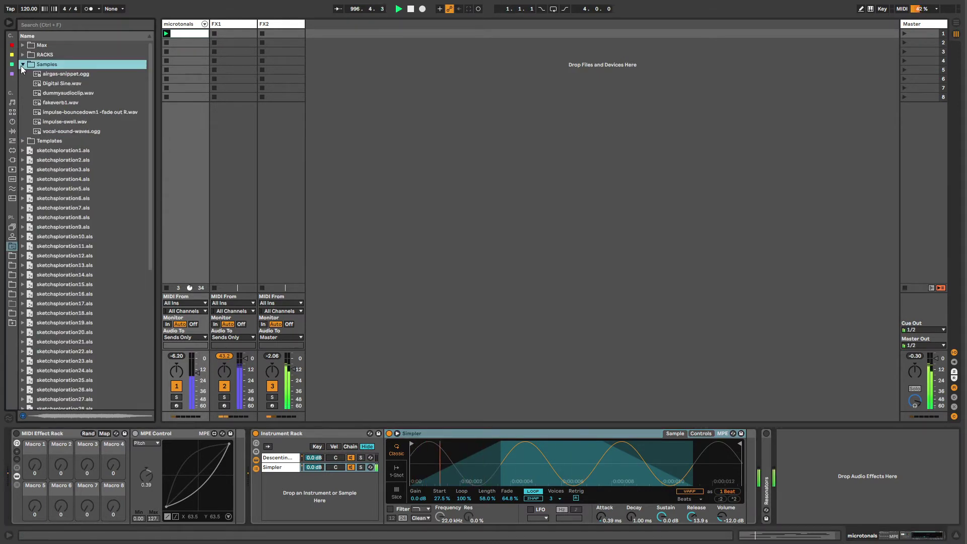
{"action": "left_click", "coordinate": [64, 83]}
{"action": "key", "text": "Return"}
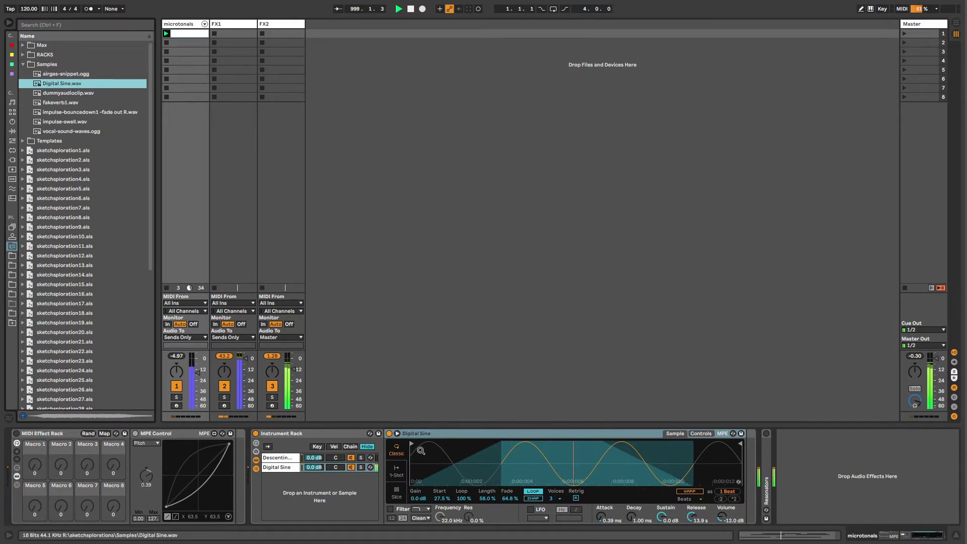
{"action": "left_click", "coordinate": [421, 433]}
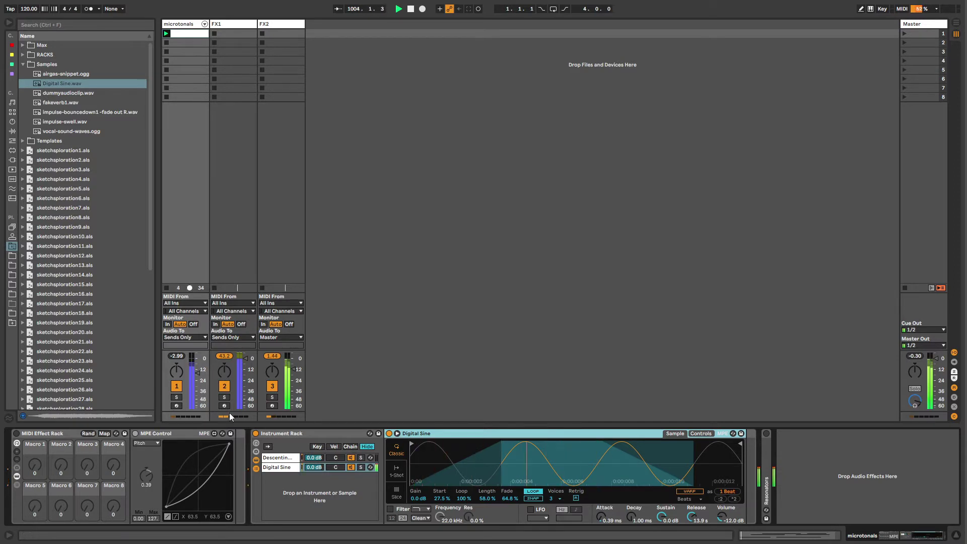
- Delete the Descenting Dreams chain from the Instrument Rack, keeping only the Digital Sine chain
{"action": "left_click", "coordinate": [279, 458]}
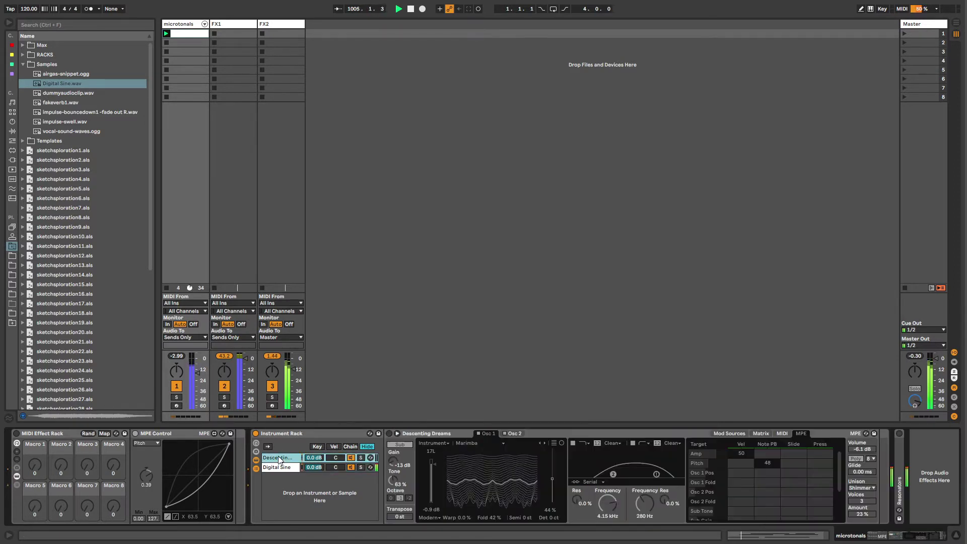
{"action": "left_click", "coordinate": [389, 436]}
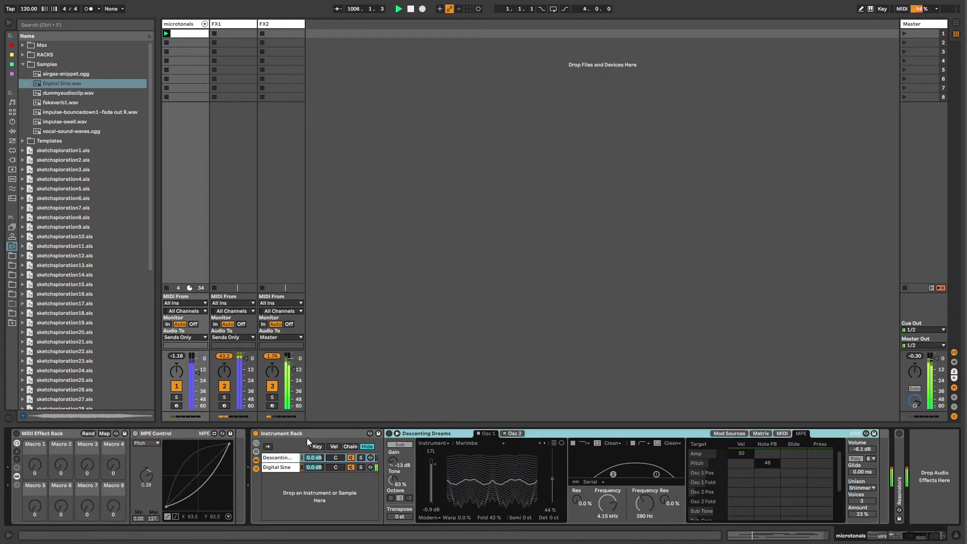
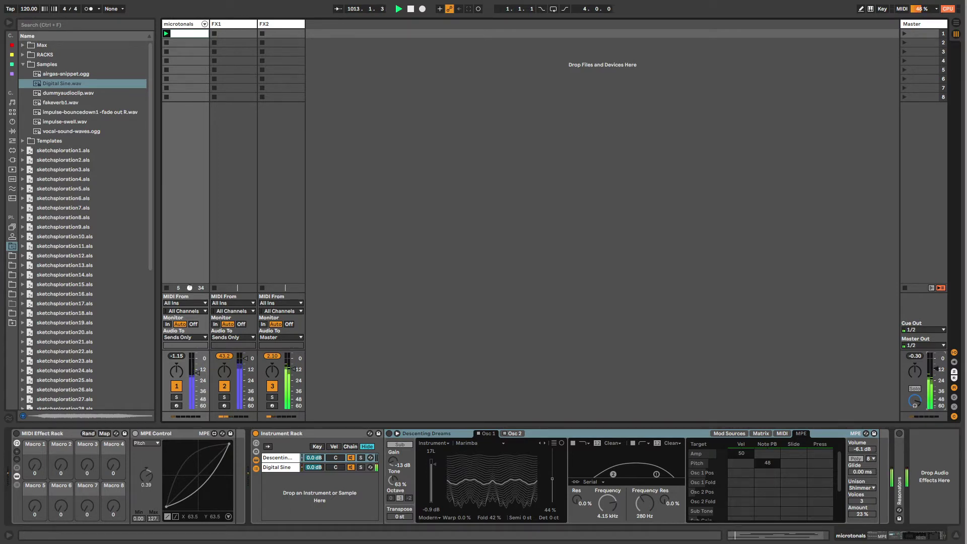
{"action": "left_click", "coordinate": [428, 433]}
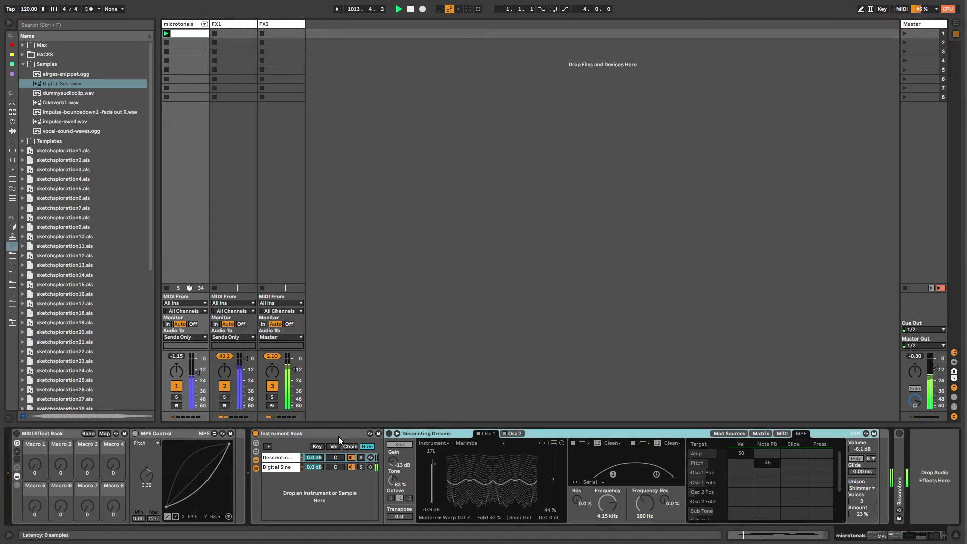
{"action": "left_click", "coordinate": [282, 458]}
{"action": "key", "text": "Delete"}
{"action": "left_click", "coordinate": [279, 433]}
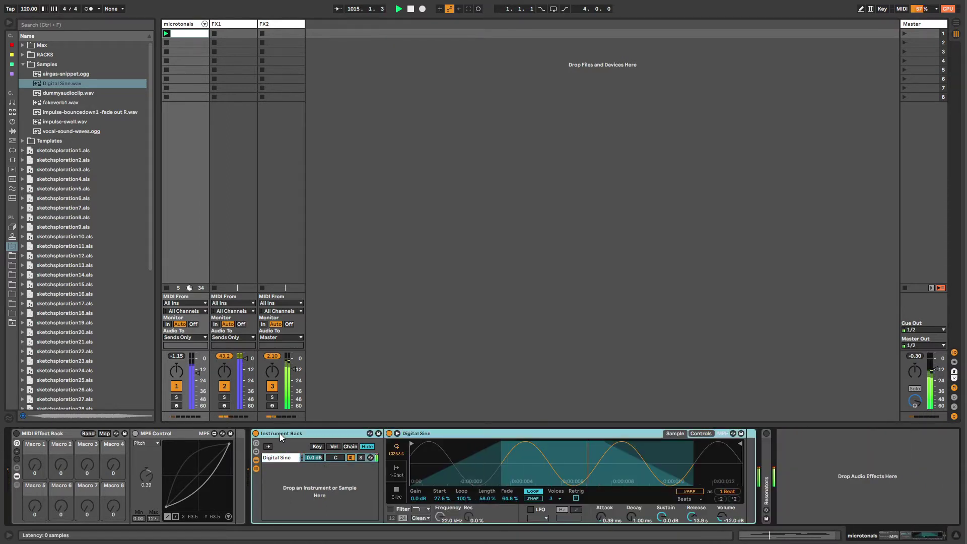
{"action": "left_click", "coordinate": [439, 432]}
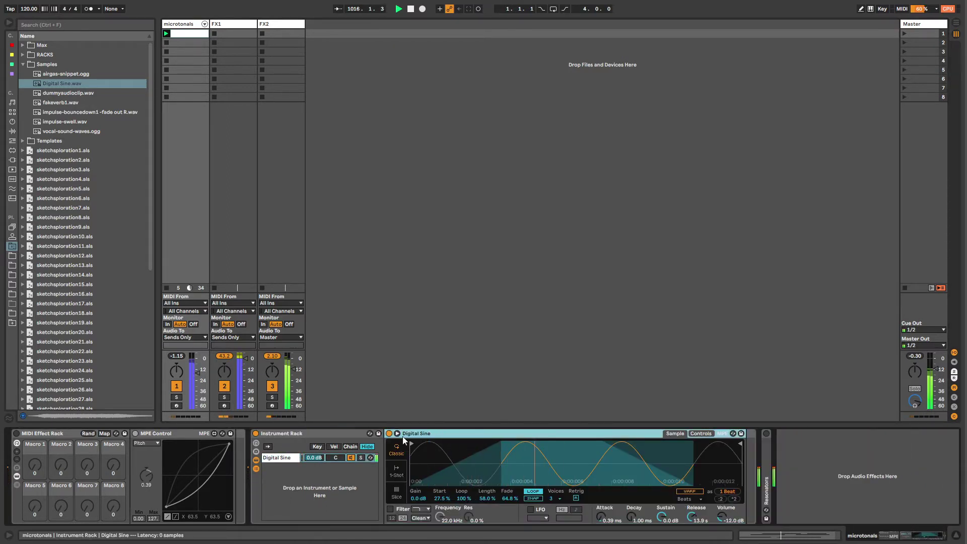
{"action": "left_click", "coordinate": [303, 431]}
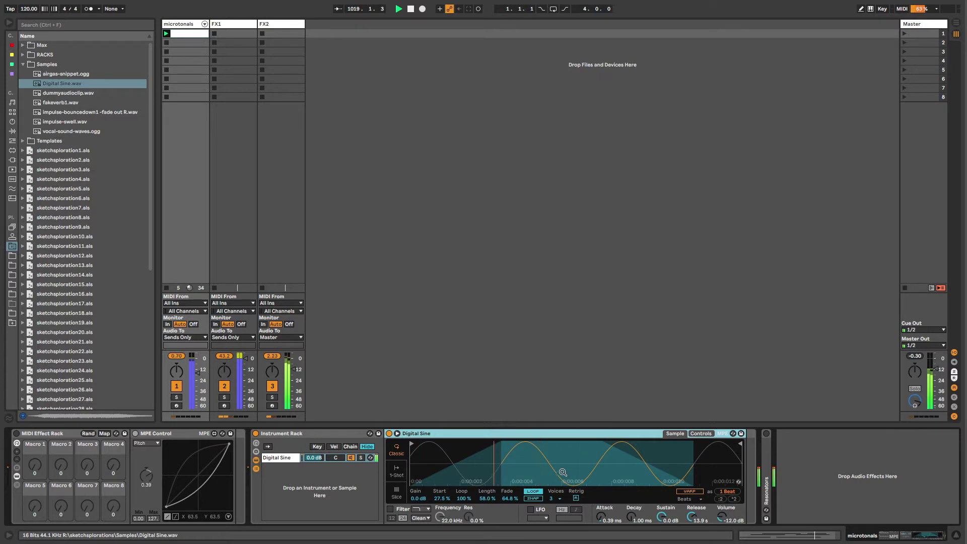
- Adjust the volume of the microtonals track
{"action": "left_click", "coordinate": [184, 26]}
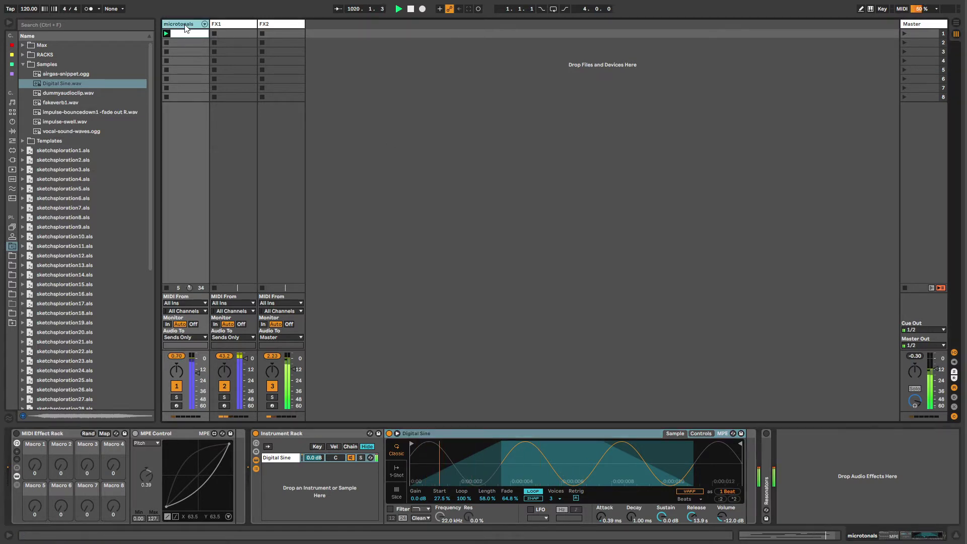
{"action": "left_click", "coordinate": [196, 374]}
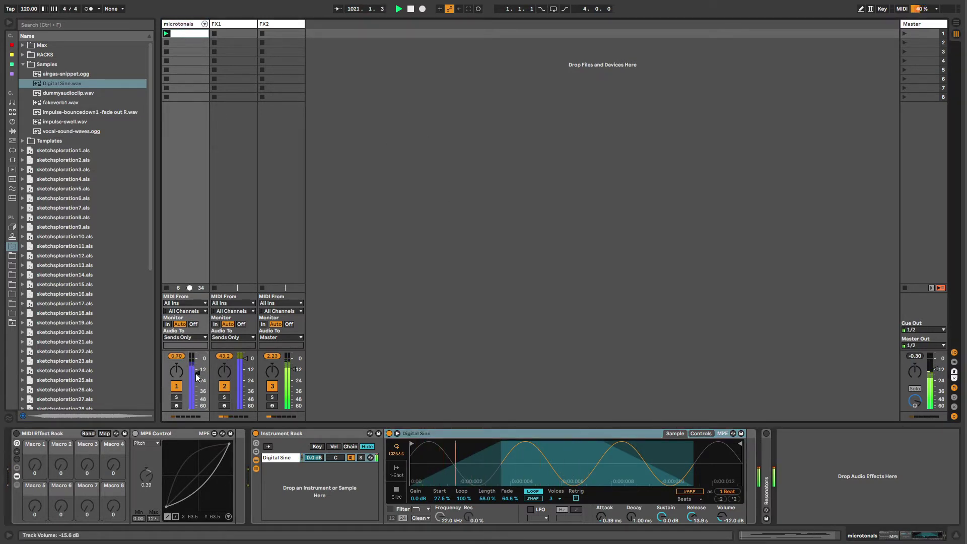
{"action": "left_click_drag", "start_coordinate": [197, 377], "coordinate": [201, 377]}
{"action": "left_click", "coordinate": [273, 433]}
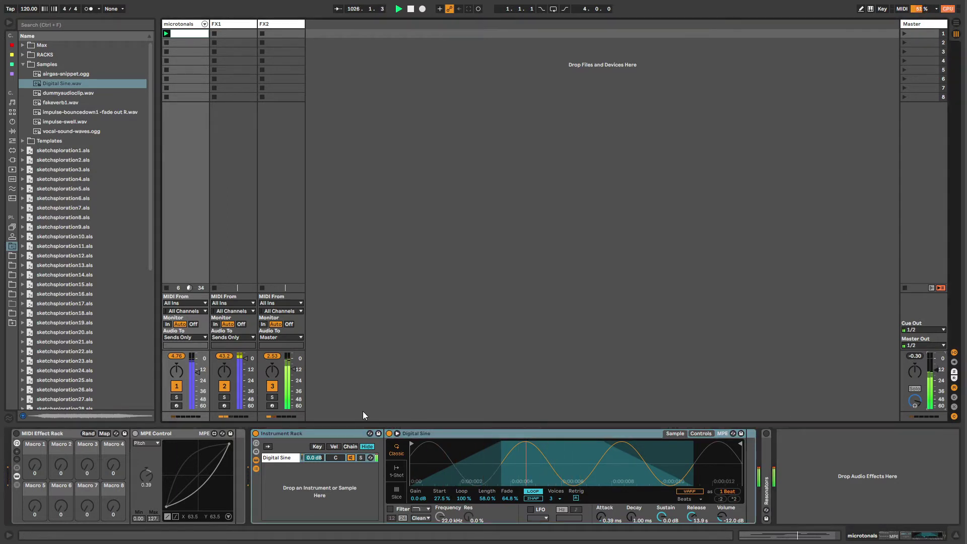
- Open the first microtonals clip's note editor and add another clip in the slot below it
{"action": "left_click", "coordinate": [181, 152]}
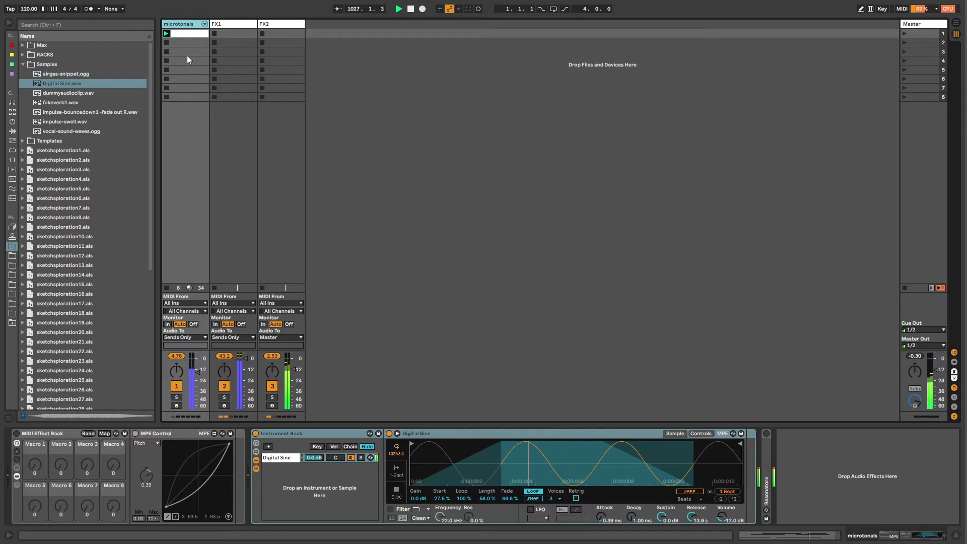
{"action": "double_click", "coordinate": [185, 36]}
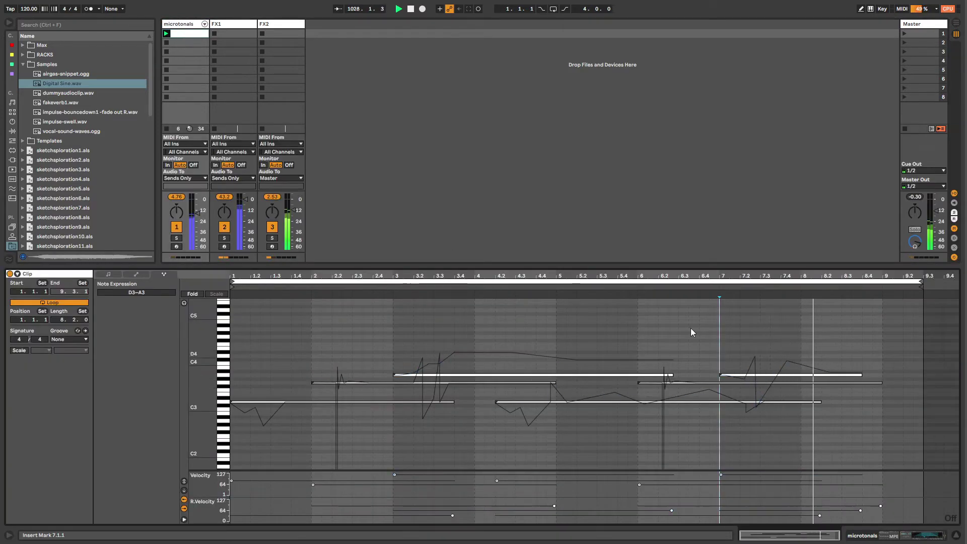
{"action": "left_click", "coordinate": [184, 42]}
- On FX2's Hybrid Reverb, set the Blend to 44/56 and adjust the Size
{"action": "left_click", "coordinate": [268, 23]}
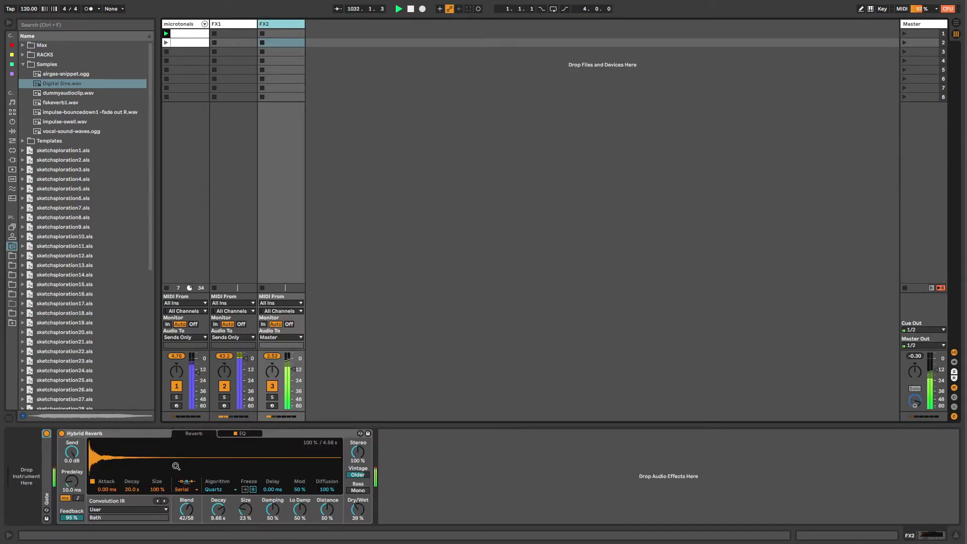
{"action": "left_click_drag", "start_coordinate": [193, 509], "coordinate": [193, 499]}
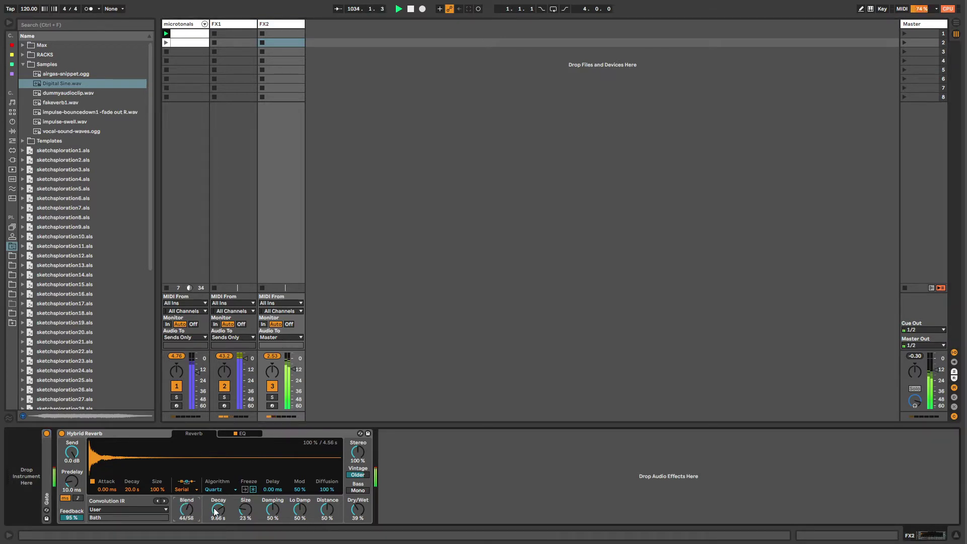
{"action": "mouse_move", "coordinate": [235, 513]}
{"action": "left_mouse_down"}
{"action": "mouse_move", "coordinate": [235, 483]}
{"action": "mouse_move", "coordinate": [247, 499]}
{"action": "left_mouse_up"}
- Create three empty one-bar MIDI clips in the first three slots of the FX2 track
{"action": "double_click", "coordinate": [279, 34]}
{"action": "double_click", "coordinate": [278, 42]}
{"action": "double_click", "coordinate": [278, 52]}
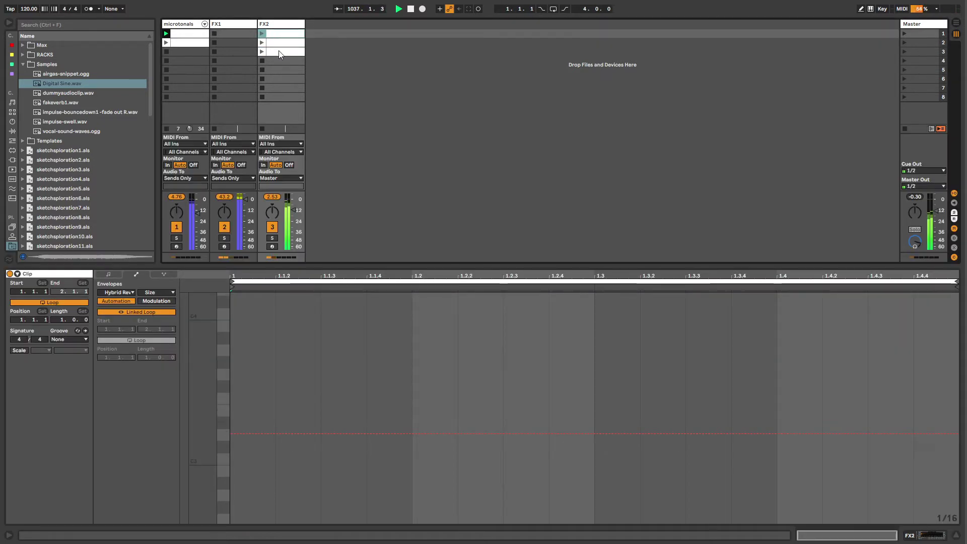
- Enable Follow Action on all three FX2 clips together and set the first action to Other
{"action": "left_click", "coordinate": [280, 52], "text": "shift"}
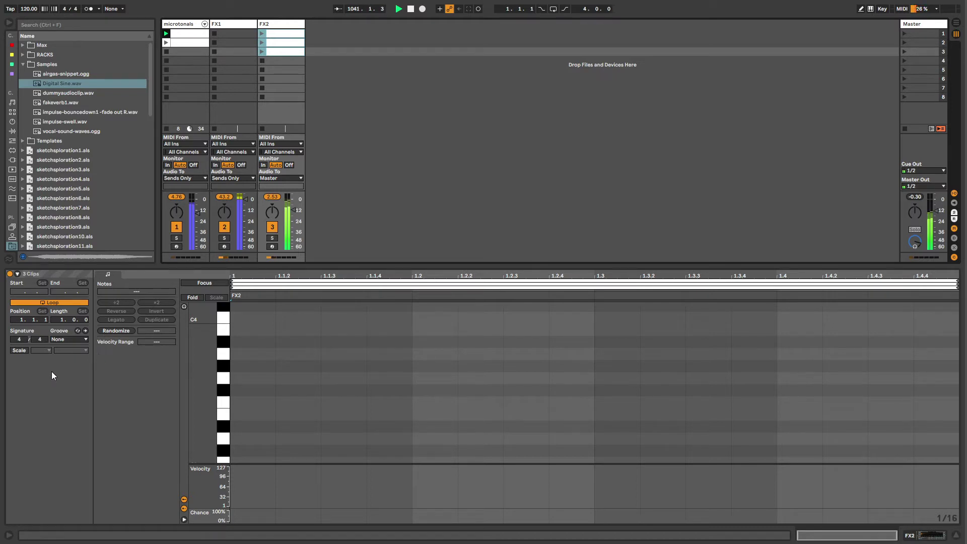
{"action": "left_click", "coordinate": [18, 275]}
{"action": "left_click", "coordinate": [18, 274]}
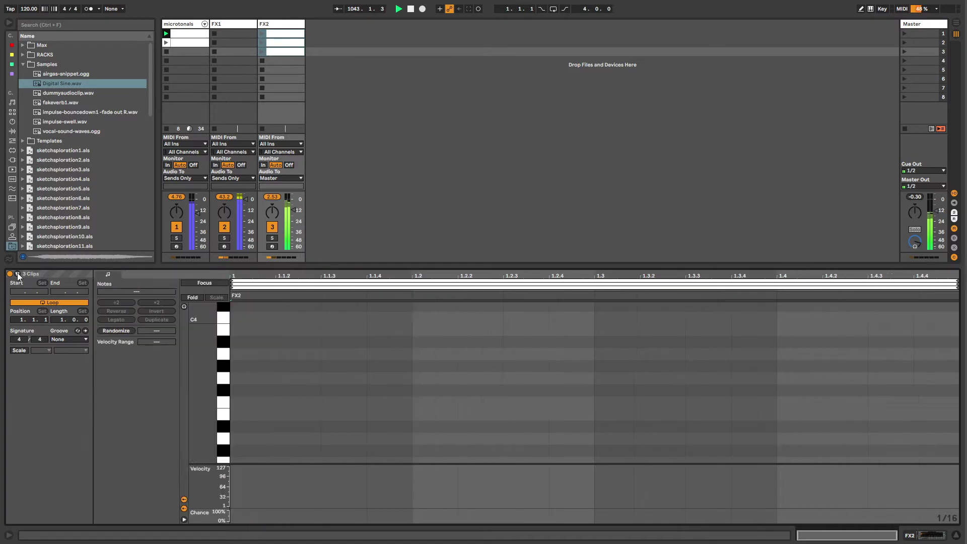
{"action": "left_click", "coordinate": [18, 274]}
{"action": "left_click", "coordinate": [115, 282]}
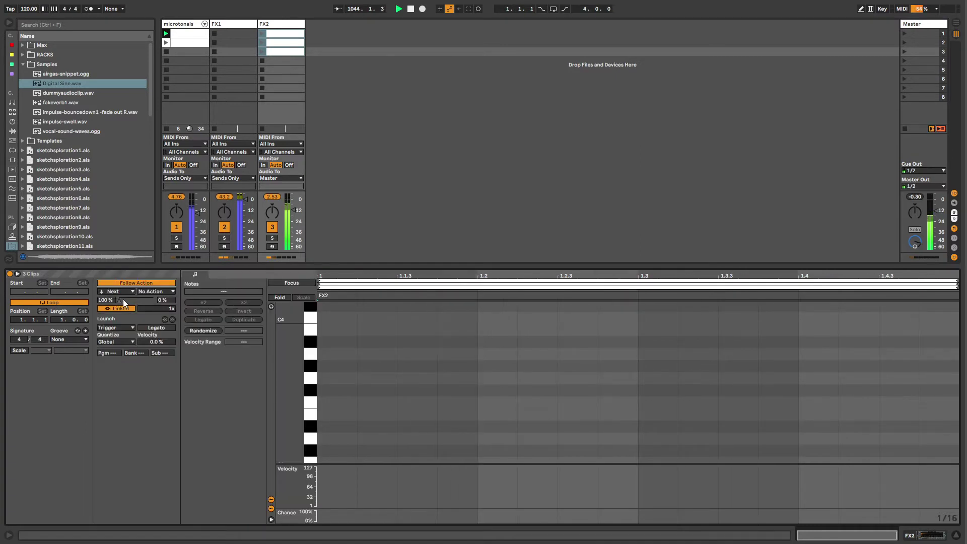
{"action": "left_click", "coordinate": [116, 292]}
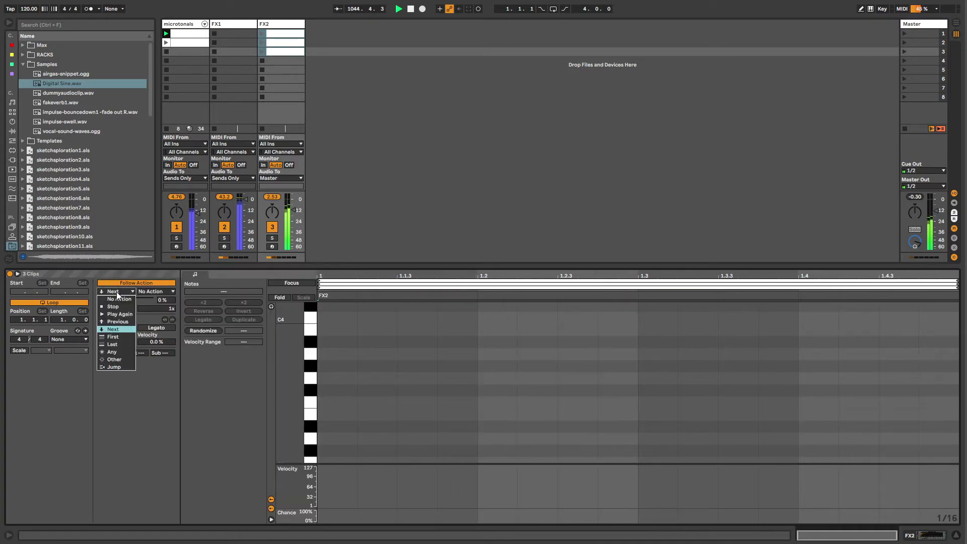
{"action": "left_click", "coordinate": [114, 360]}
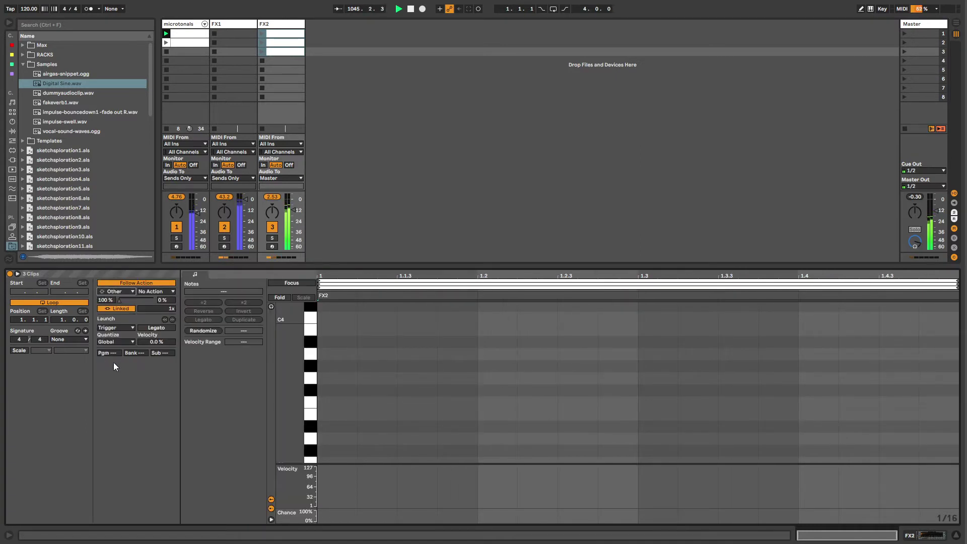
- Launch the first FX2 clip and add an empty clip in the track's fifth slot with a linked Follow Action enabled
{"action": "left_click", "coordinate": [279, 71]}
{"action": "left_click", "coordinate": [262, 34]}
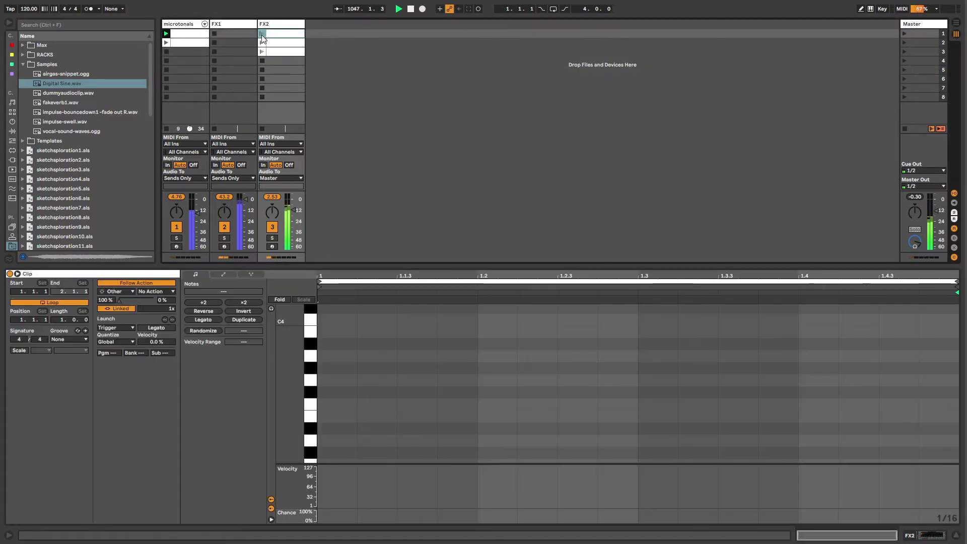
{"action": "double_click", "coordinate": [278, 71]}
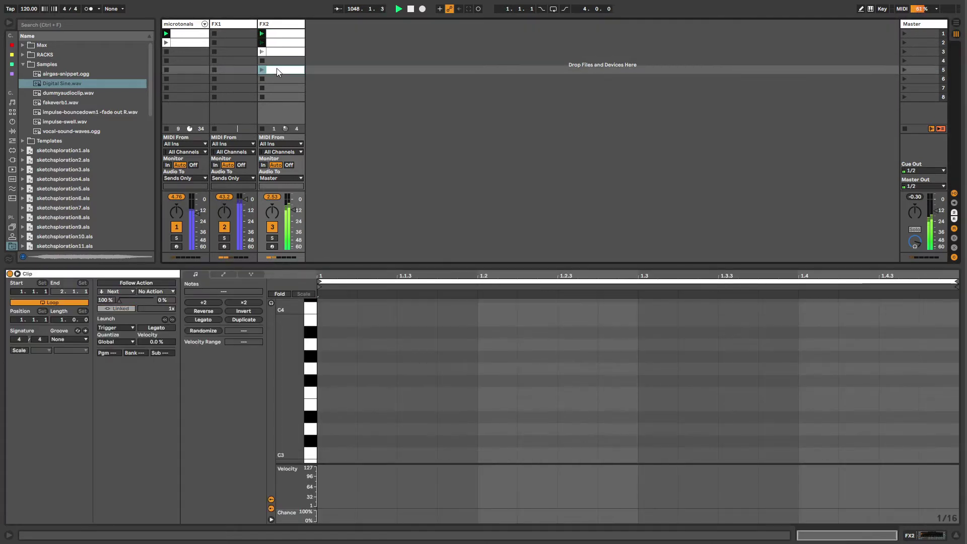
{"action": "left_click", "coordinate": [120, 307]}
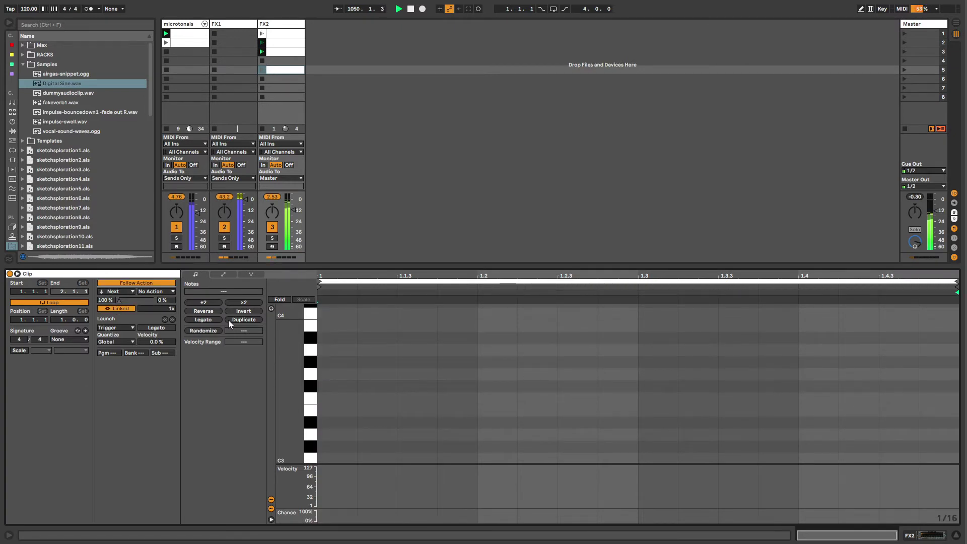
- Set the second Follow Action of the third FX2 clip to Jump
{"action": "left_click", "coordinate": [276, 53]}
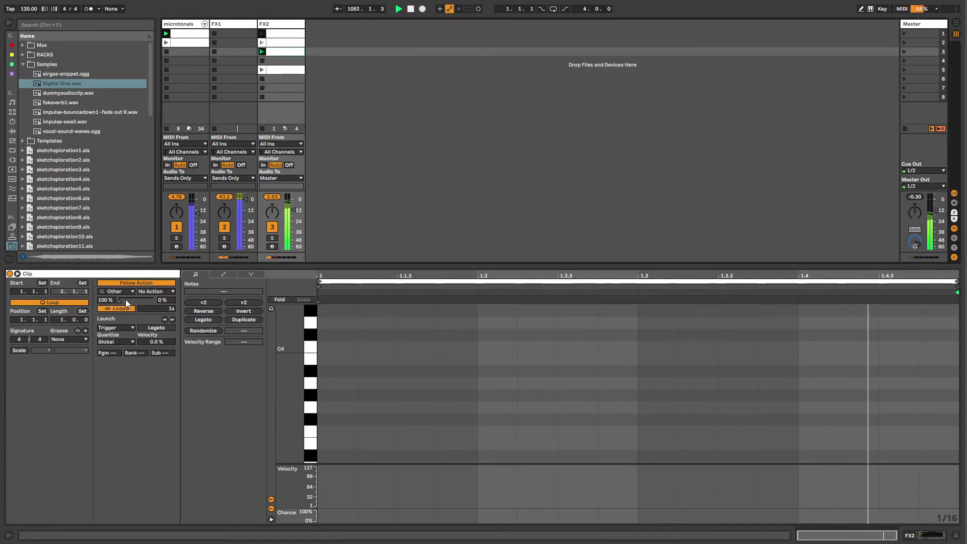
{"action": "left_click", "coordinate": [154, 291]}
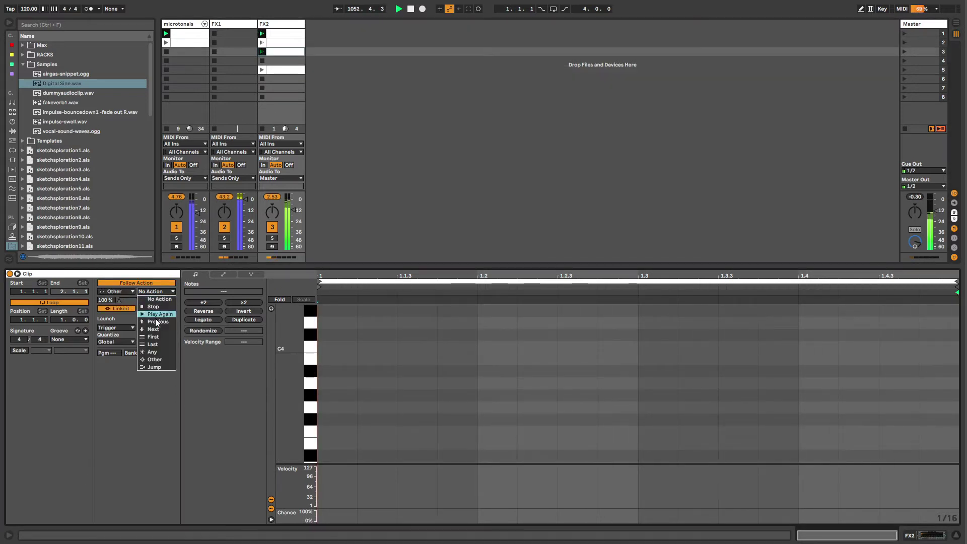
{"action": "left_click", "coordinate": [153, 367]}
- Check the fifth-slot clip and scene 5, and set the third FX2 clip's Jump target to 5
{"action": "left_click", "coordinate": [277, 75]}
{"action": "left_click", "coordinate": [276, 71]}
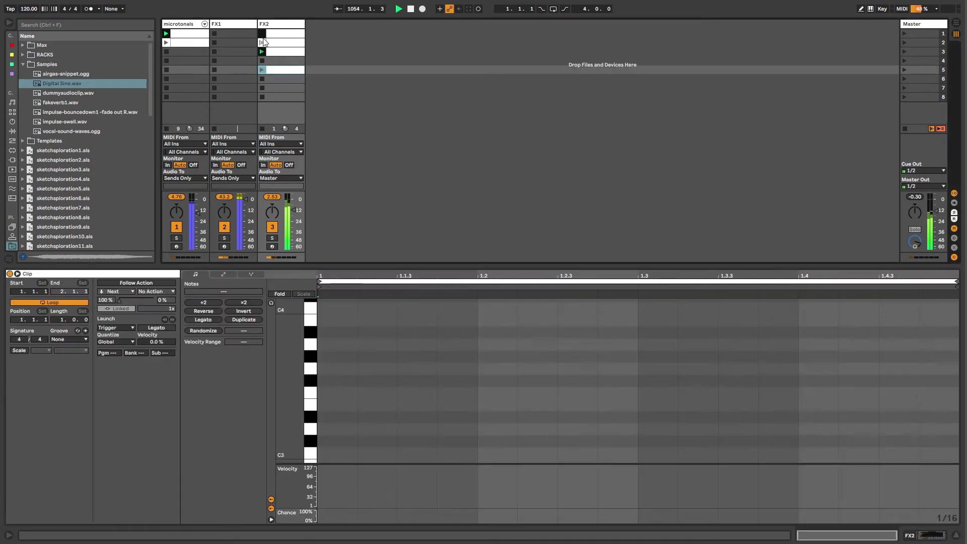
{"action": "left_click", "coordinate": [281, 36]}
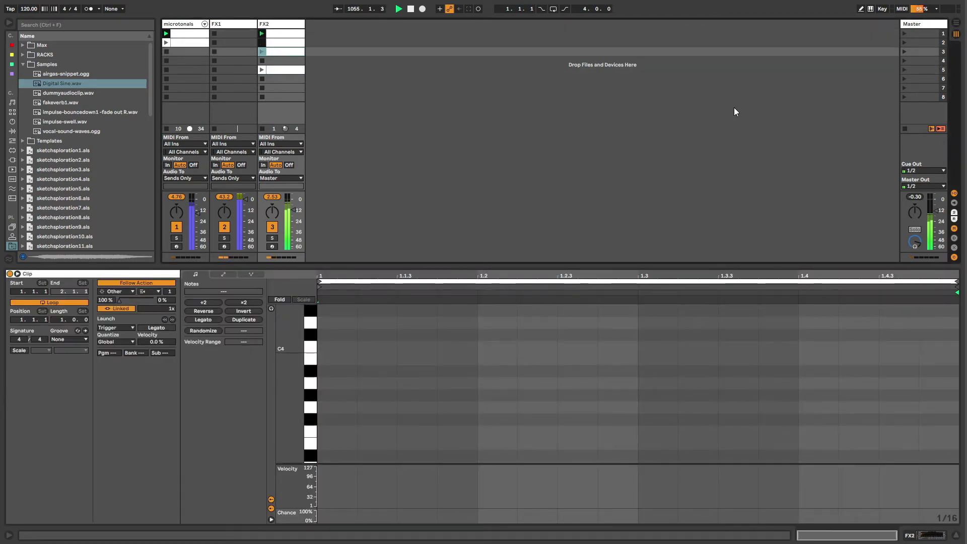
{"action": "left_click", "coordinate": [945, 70]}
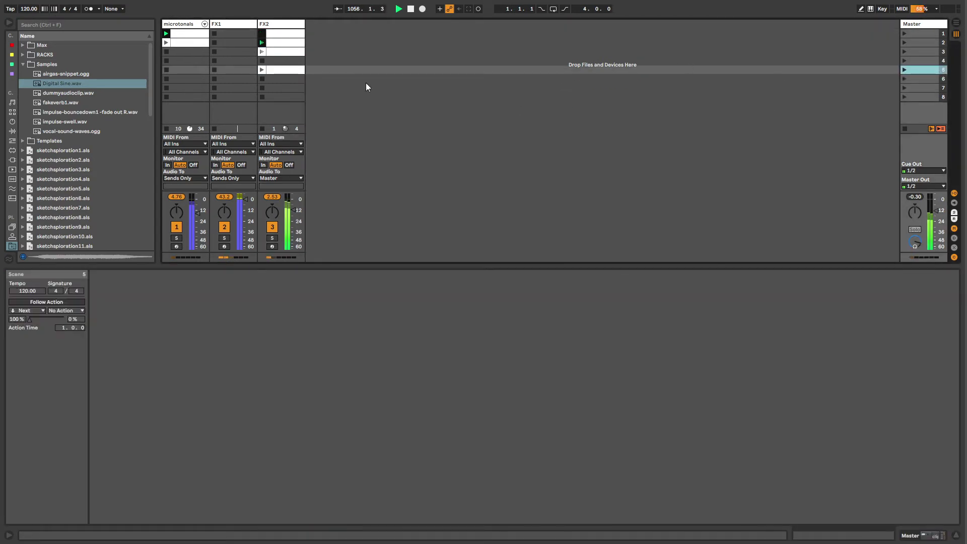
{"action": "double_click", "coordinate": [272, 69]}
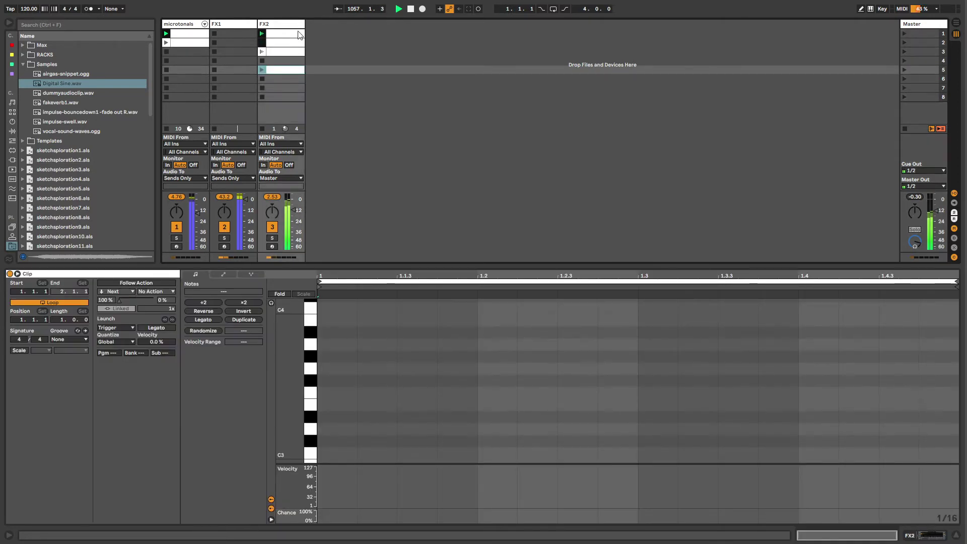
{"action": "left_click", "coordinate": [280, 50]}
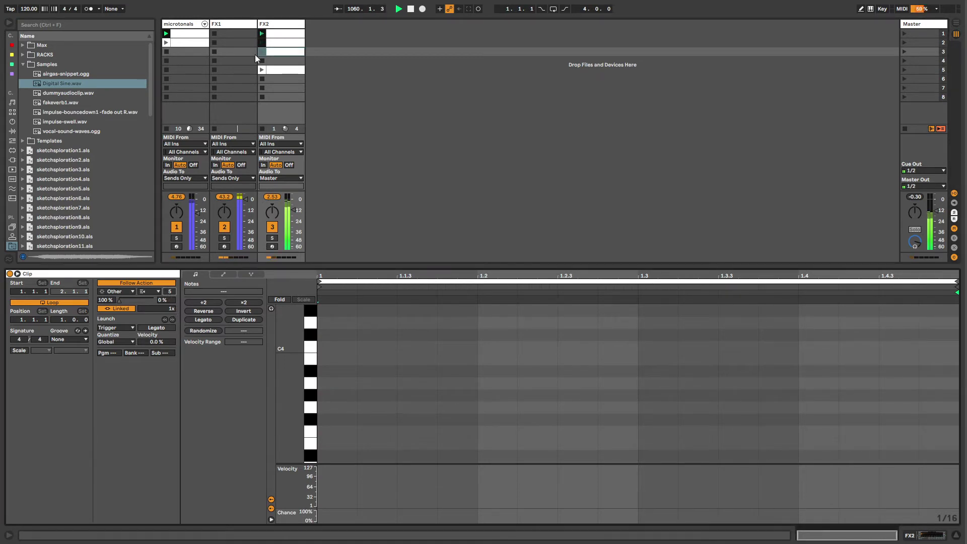
{"action": "left_click", "coordinate": [279, 34]}
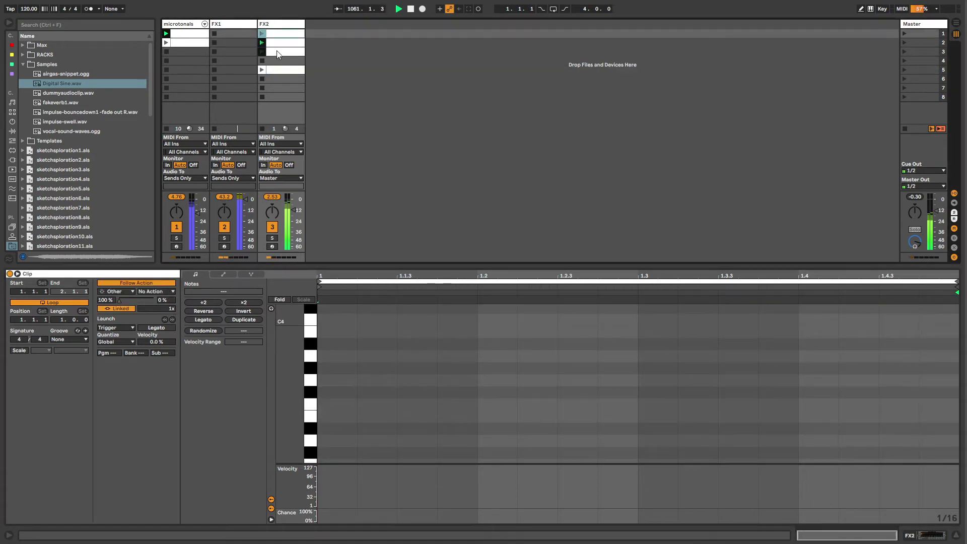
- Copy the first three FX2 clips together into the fifth, sixth and seventh slots of the same track
{"action": "left_click", "coordinate": [277, 52], "text": "shift"}
{"action": "left_click_drag", "start_coordinate": [277, 52], "coordinate": [278, 88]}
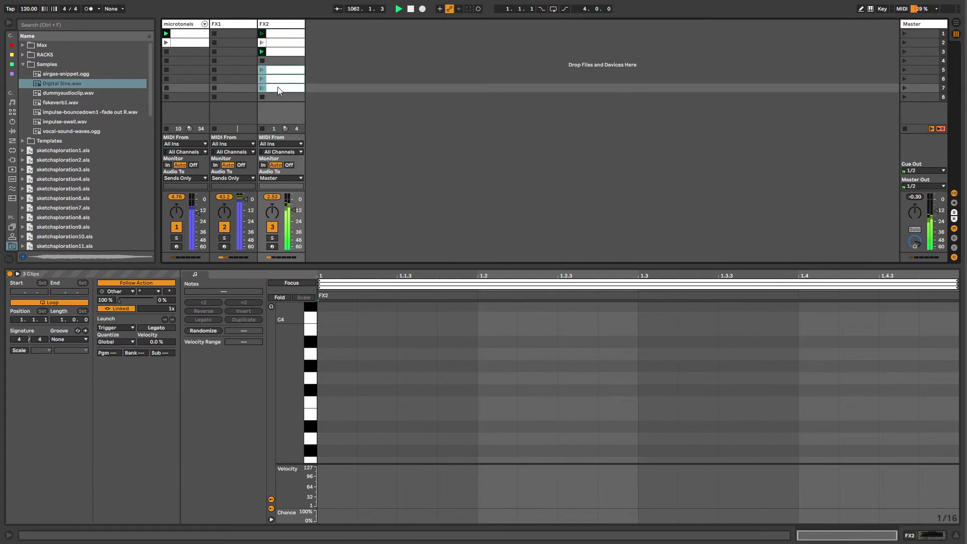
- Set the seventh FX2 clip's Jump target to 1, and test it by launching the seventh and first clips
{"action": "left_click", "coordinate": [281, 89]}
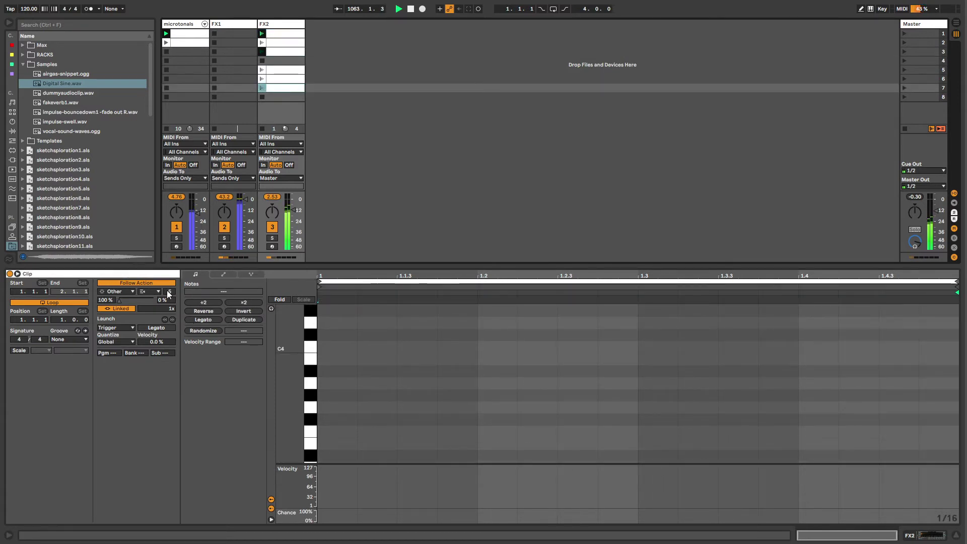
{"action": "left_click", "coordinate": [152, 291]}
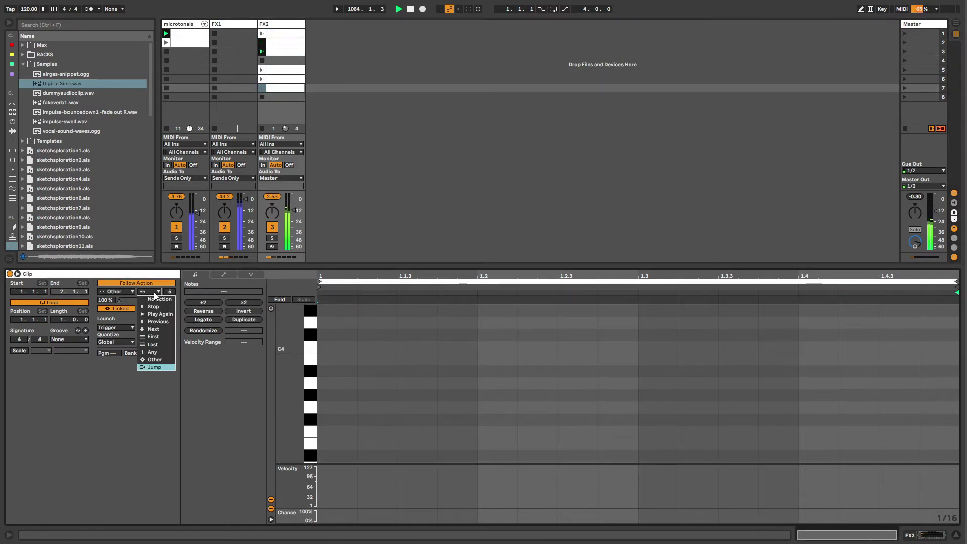
{"action": "left_click", "coordinate": [168, 293]}
{"action": "left_click", "coordinate": [153, 292]}
{"action": "left_click", "coordinate": [167, 293]}
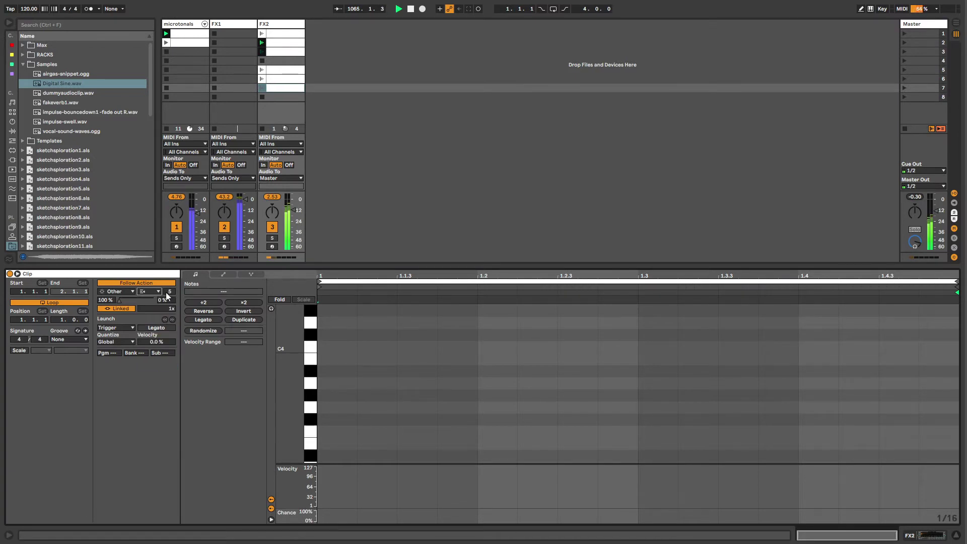
{"action": "left_click", "coordinate": [169, 291]}
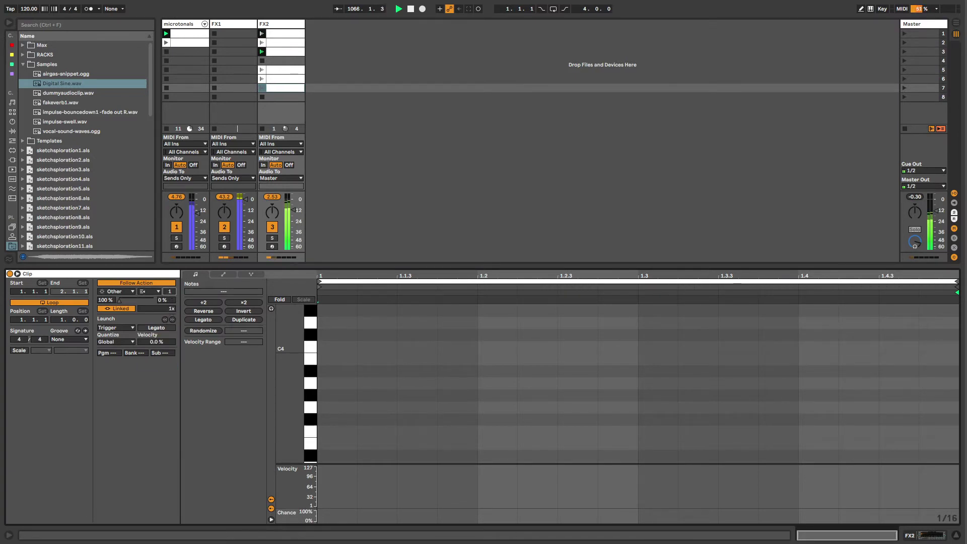
{"action": "left_click", "coordinate": [262, 90]}
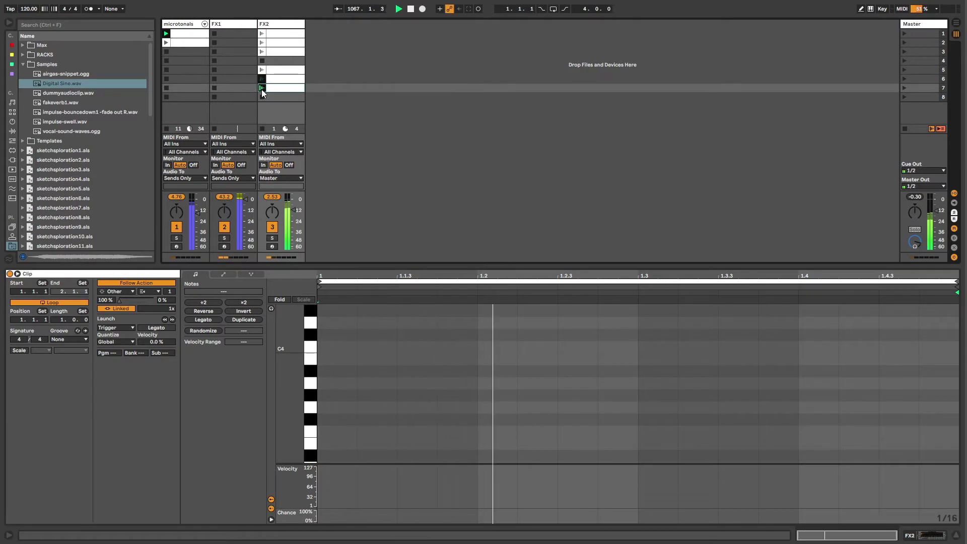
{"action": "left_click", "coordinate": [261, 33]}
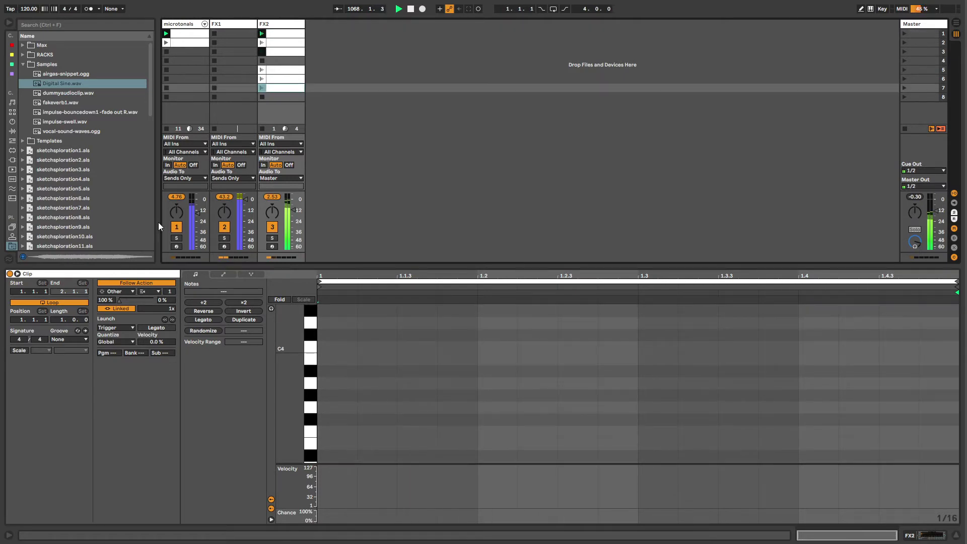
- Raise the Jump chance on the third and seventh FX2 clips, setting the seventh clip's two Follow Action chances to 50 % each
{"action": "left_click_drag", "start_coordinate": [119, 299], "coordinate": [100, 308]}
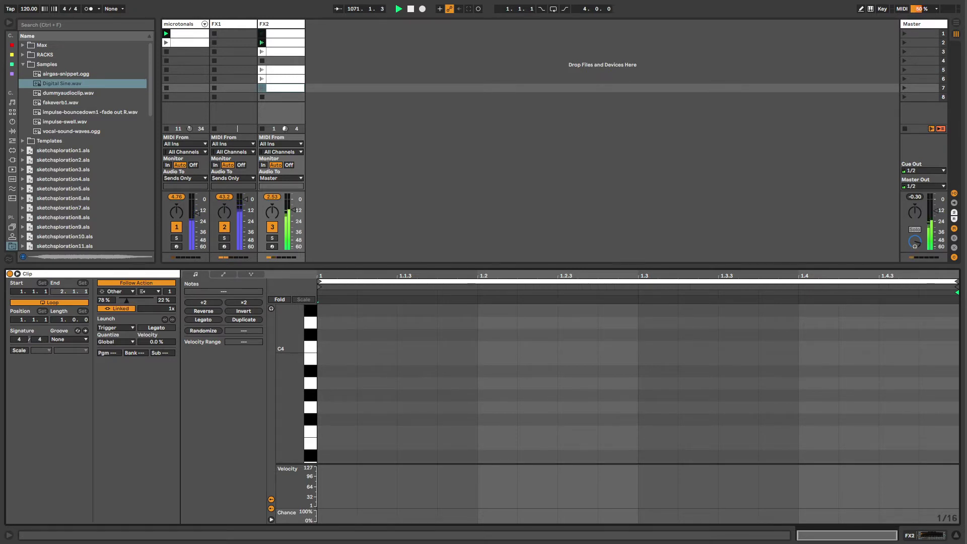
{"action": "left_click_drag", "start_coordinate": [126, 303], "coordinate": [125, 305]}
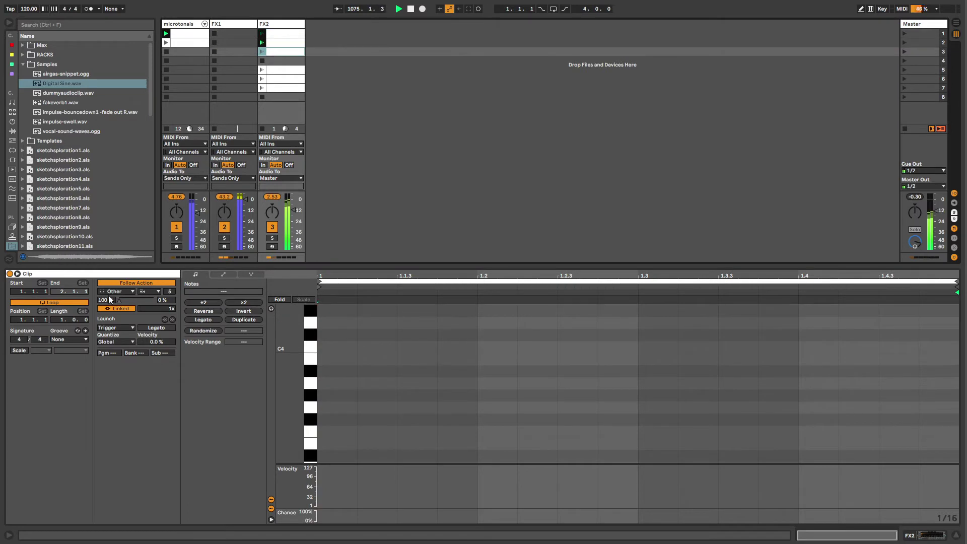
{"action": "left_click_drag", "start_coordinate": [120, 301], "coordinate": [120, 313]}
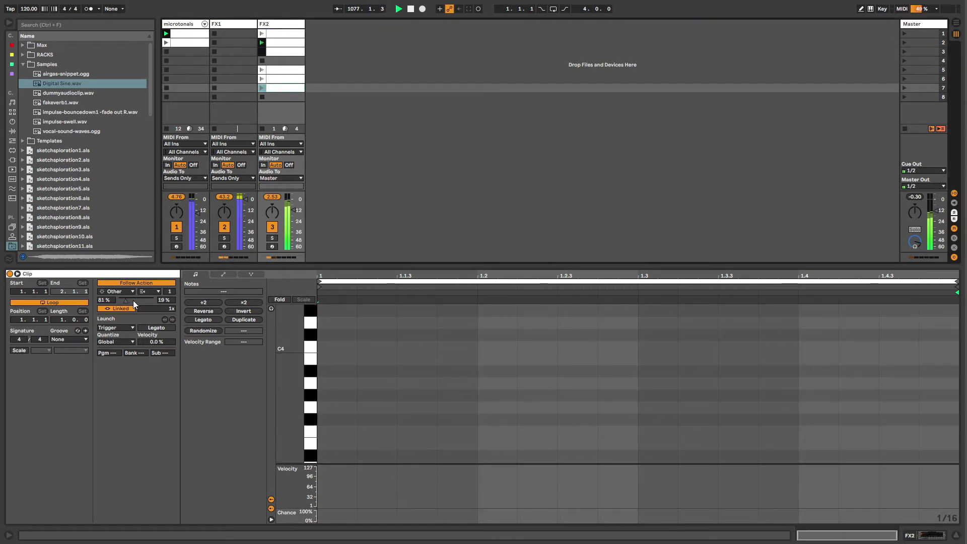
{"action": "left_click_drag", "start_coordinate": [133, 300], "coordinate": [133, 317]}
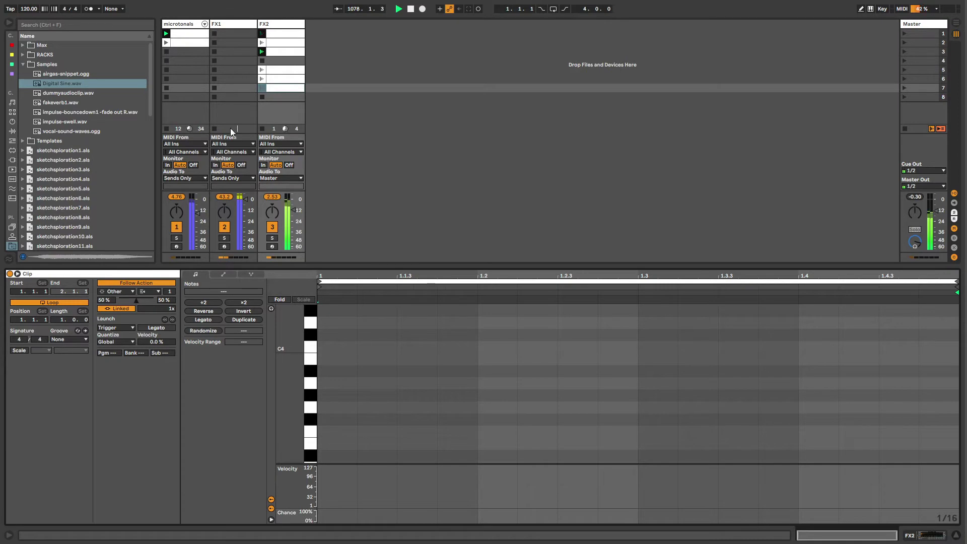
- Record changes to the Size of FX2's Hybrid Reverb into the running clips, raising it to 75 %
{"action": "left_click", "coordinate": [275, 25]}
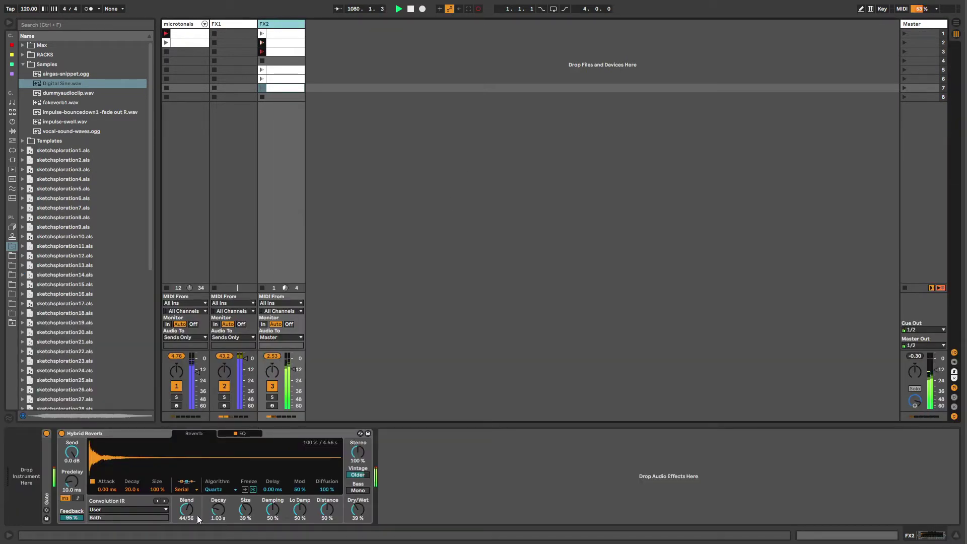
{"action": "left_click_drag", "start_coordinate": [245, 520], "coordinate": [245, 453]}
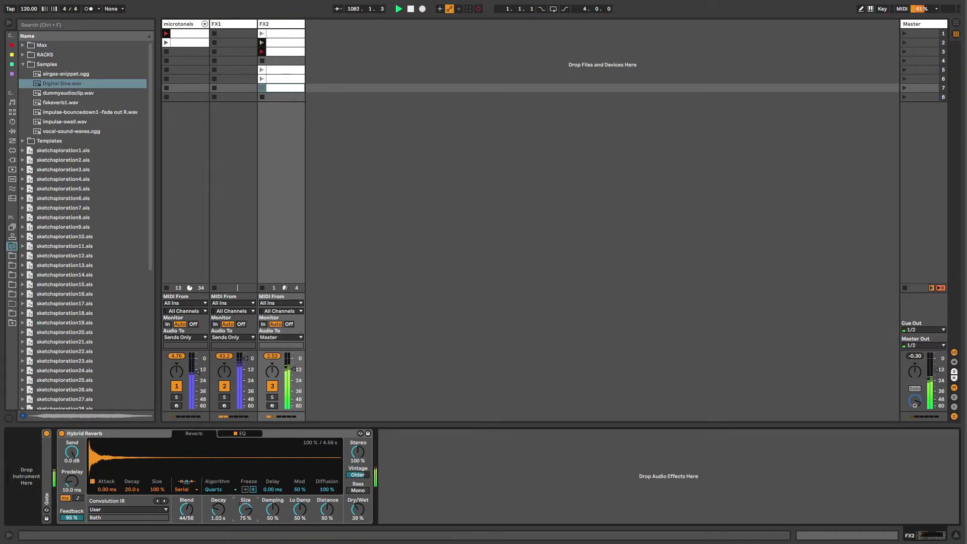
{"action": "left_click_drag", "start_coordinate": [246, 510], "coordinate": [243, 532]}
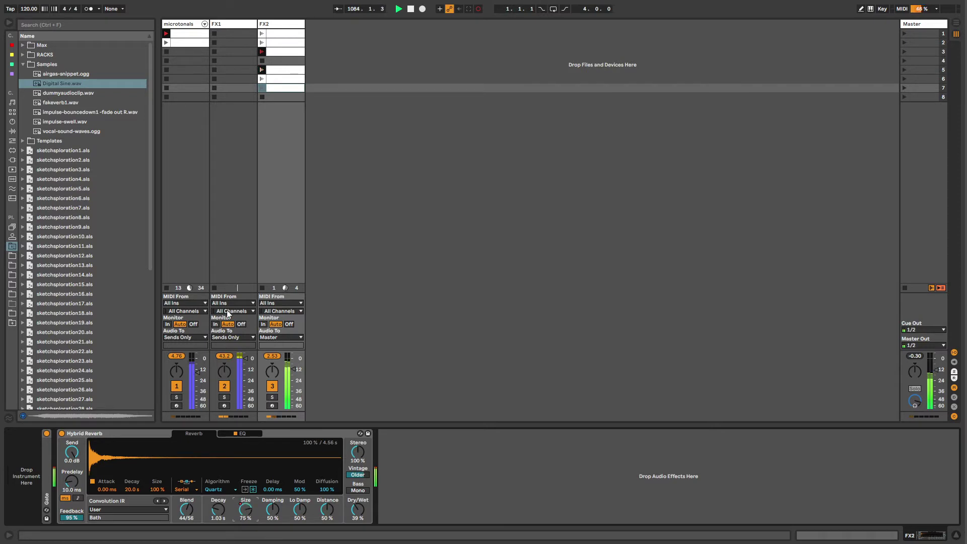
- Enable Legato launch on all FX2 clips in slots 1 to 7 together, and check the first clip
{"action": "left_click", "coordinate": [281, 33]}
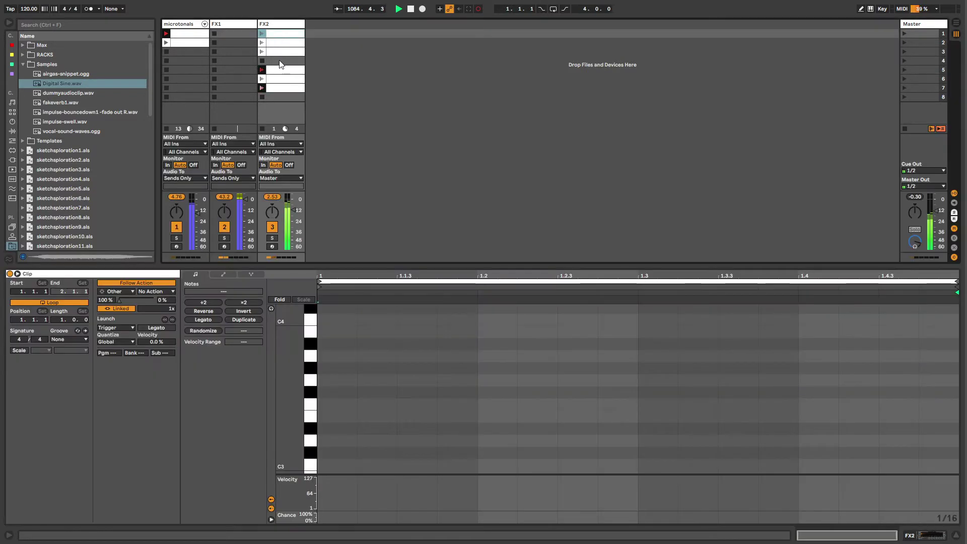
{"action": "left_click", "coordinate": [283, 88], "text": "shift"}
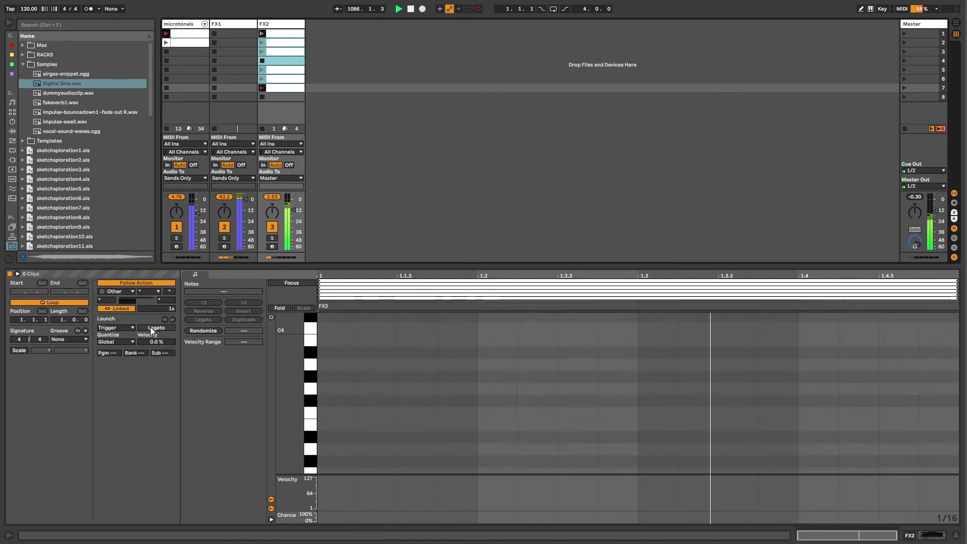
{"action": "left_click", "coordinate": [168, 328]}
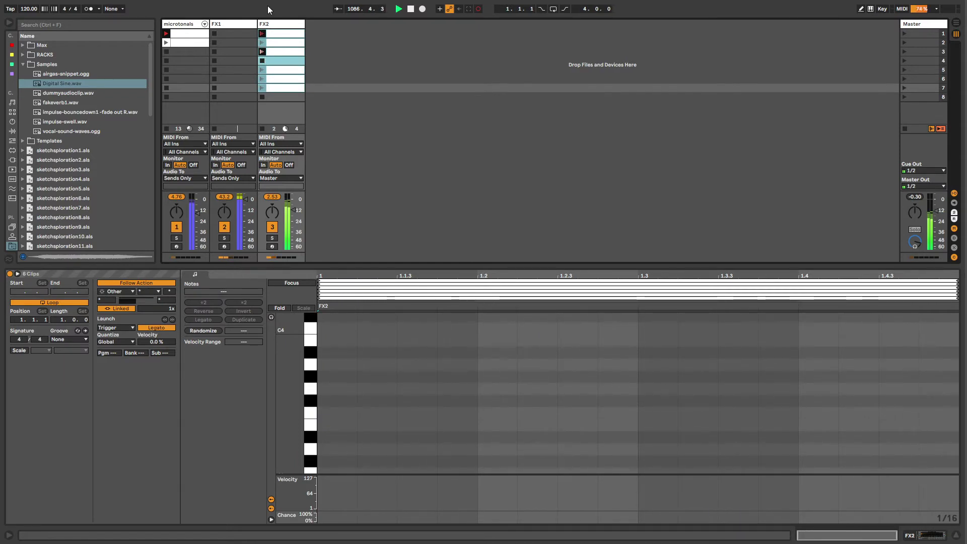
{"action": "left_click", "coordinate": [272, 35]}
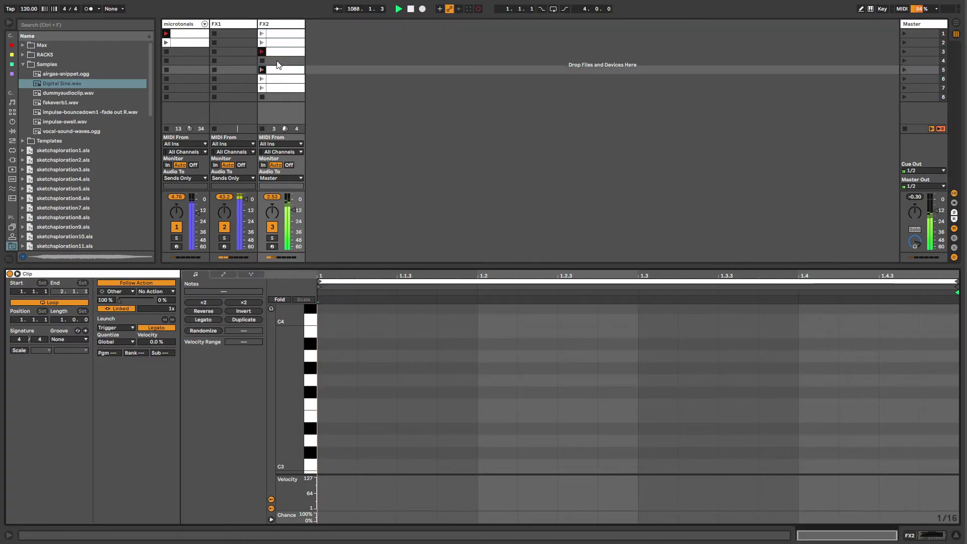
- Record Decay changes of FX2's Hybrid Reverb, lowering it to 126 ms and raising it again
{"action": "left_click", "coordinate": [281, 23]}
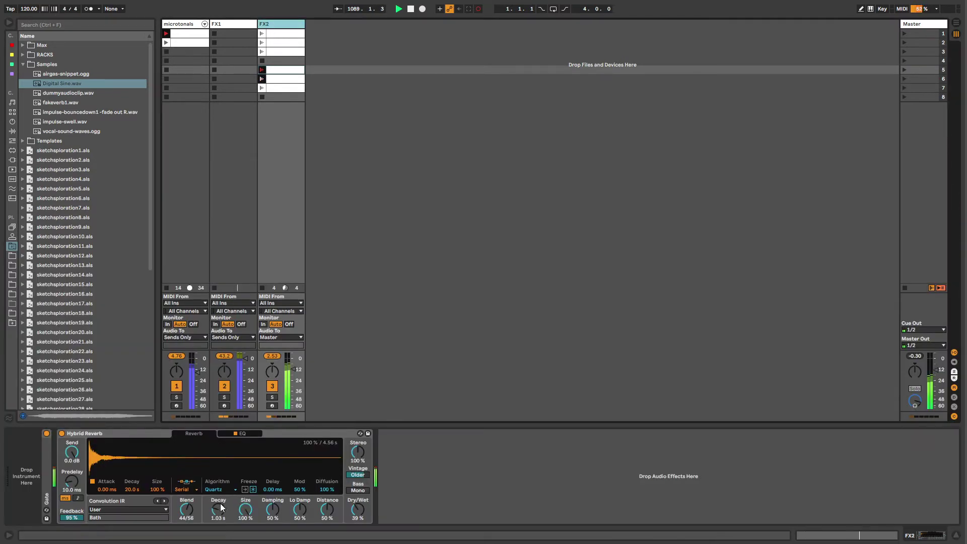
{"action": "left_click_drag", "start_coordinate": [218, 512], "coordinate": [218, 528]}
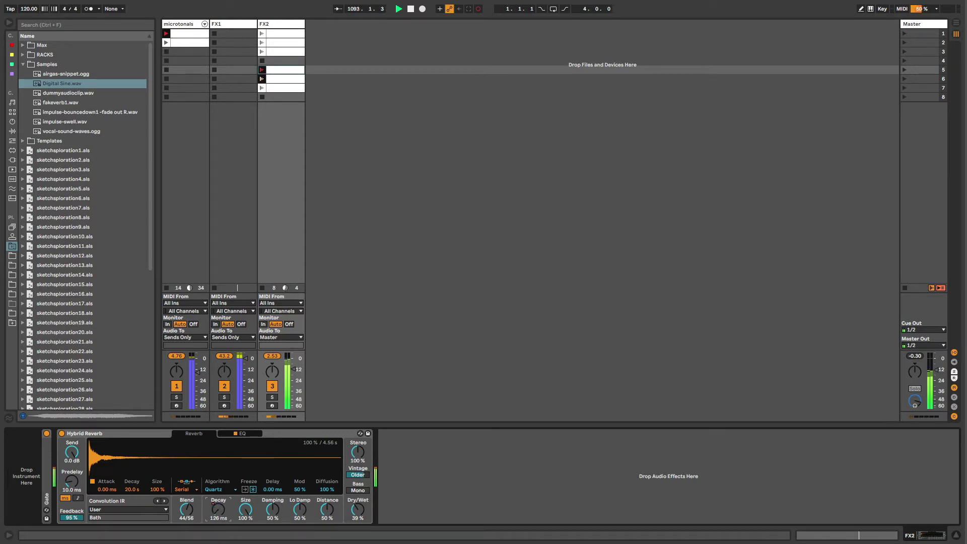
{"action": "left_click_drag", "start_coordinate": [217, 510], "coordinate": [218, 499]}
- Duplicate the second microtonals clip into the track's third slot and stop session recording
{"action": "left_click", "coordinate": [189, 38]}
{"action": "left_click", "coordinate": [187, 43]}
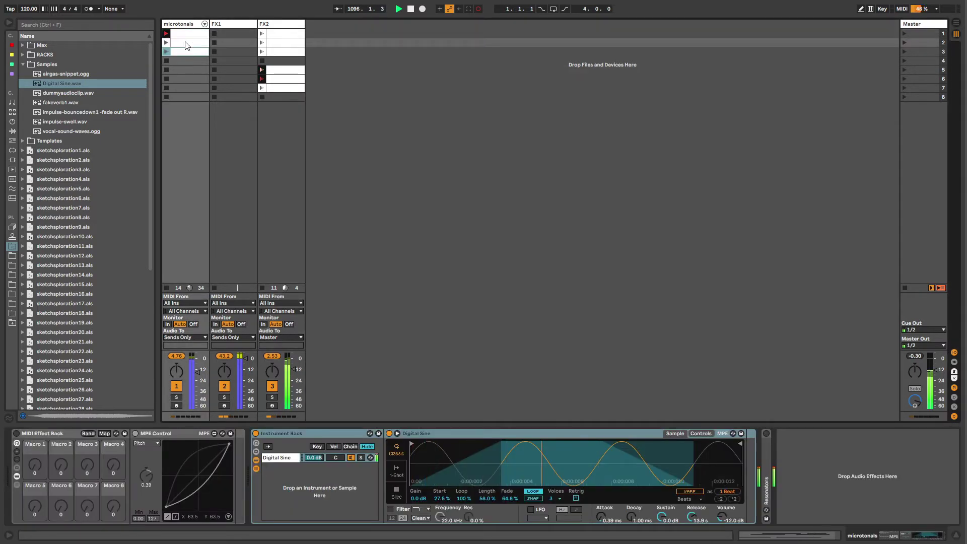
{"action": "left_click", "coordinate": [185, 26]}
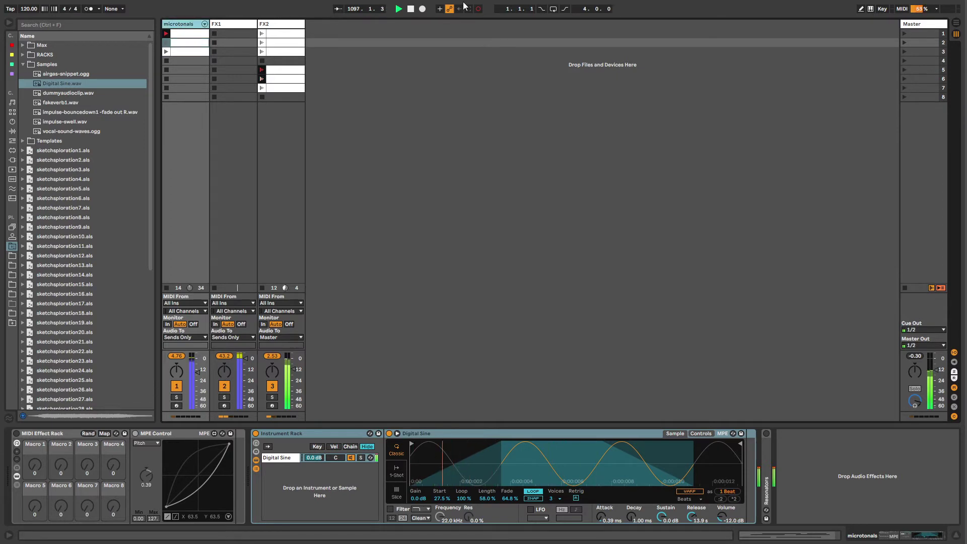
{"action": "left_click", "coordinate": [478, 8]}
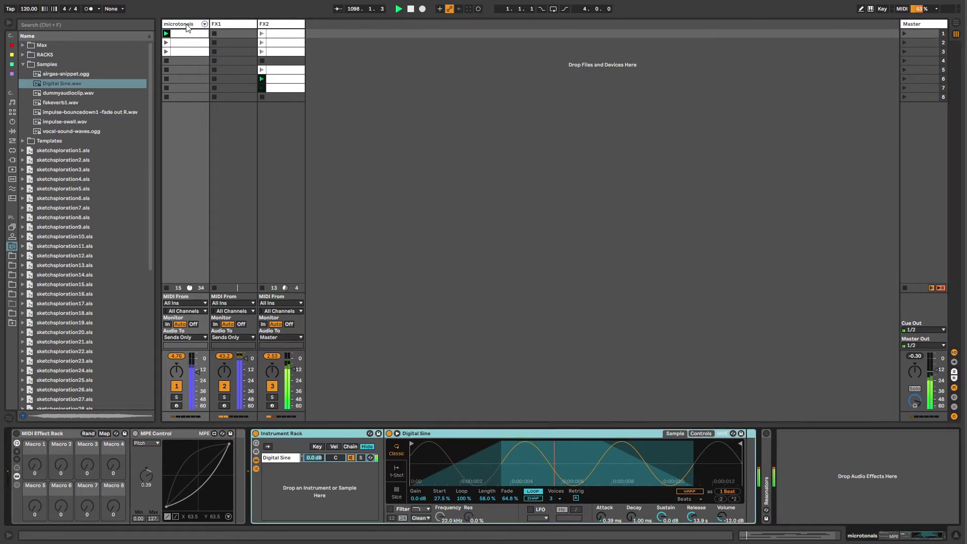
- Set FX1's Phaser-Flanger Rate to 1.5 and its Chorus-Ensemble Rate to 0.52 Hz
{"action": "left_click", "coordinate": [232, 33]}
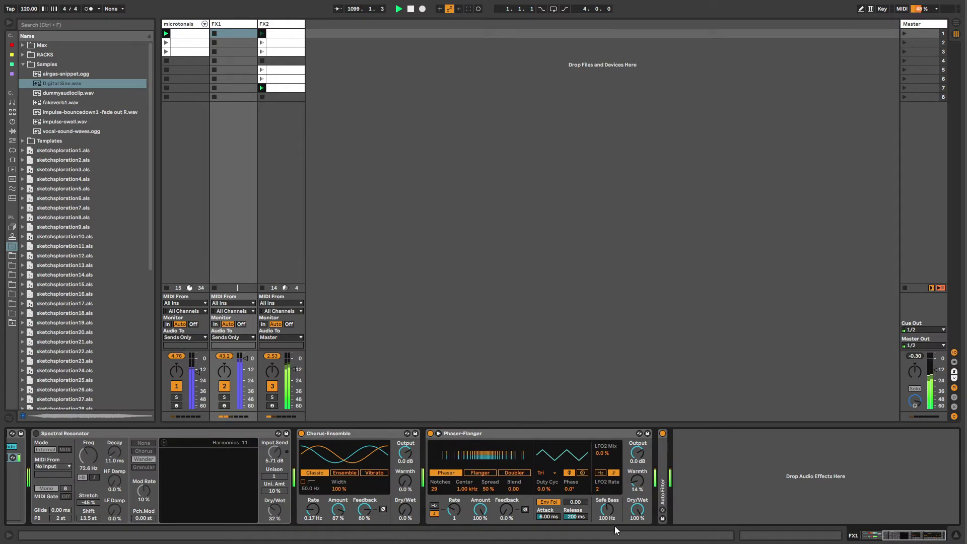
{"action": "left_click_drag", "start_coordinate": [454, 510], "coordinate": [455, 519]}
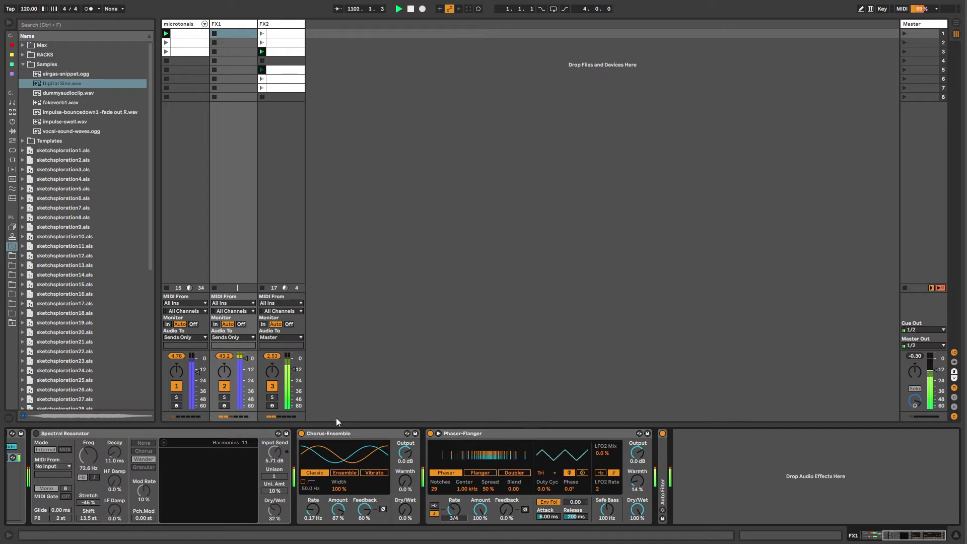
{"action": "left_click", "coordinate": [337, 433]}
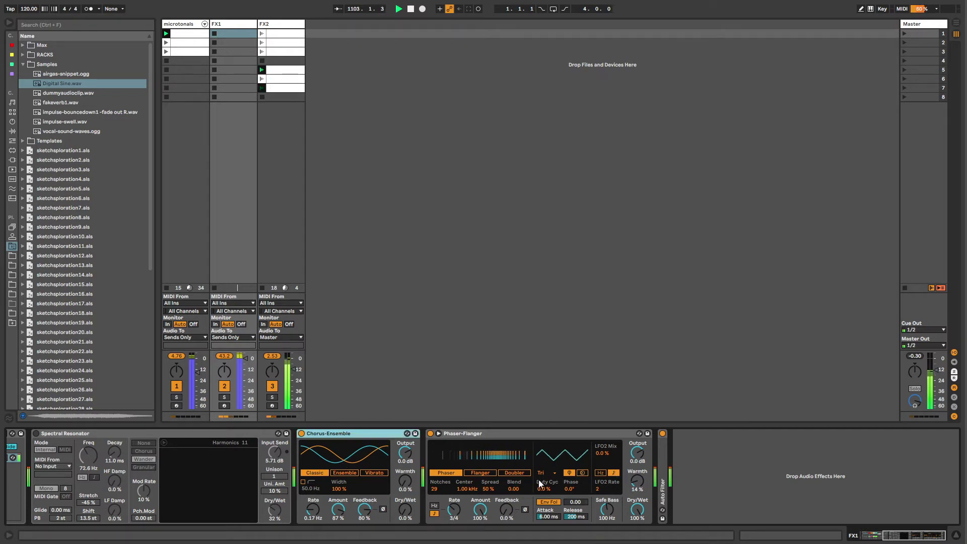
{"action": "mouse_move", "coordinate": [447, 509]}
{"action": "left_mouse_down"}
{"action": "mouse_move", "coordinate": [447, 494]}
{"action": "mouse_move", "coordinate": [446, 504]}
{"action": "left_mouse_up"}
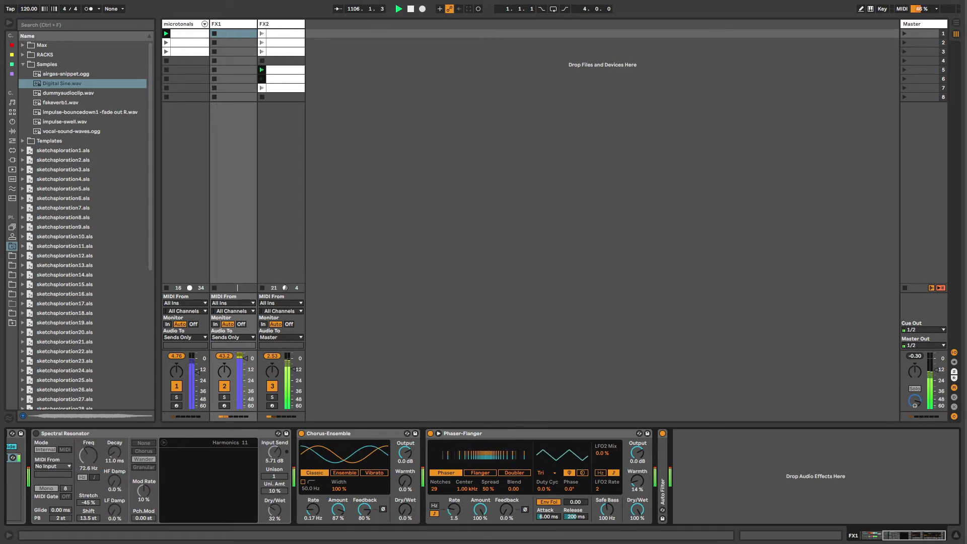
{"action": "mouse_move", "coordinate": [313, 510]}
{"action": "left_mouse_down"}
{"action": "mouse_move", "coordinate": [313, 454]}
{"action": "mouse_move", "coordinate": [313, 503]}
{"action": "left_mouse_up"}
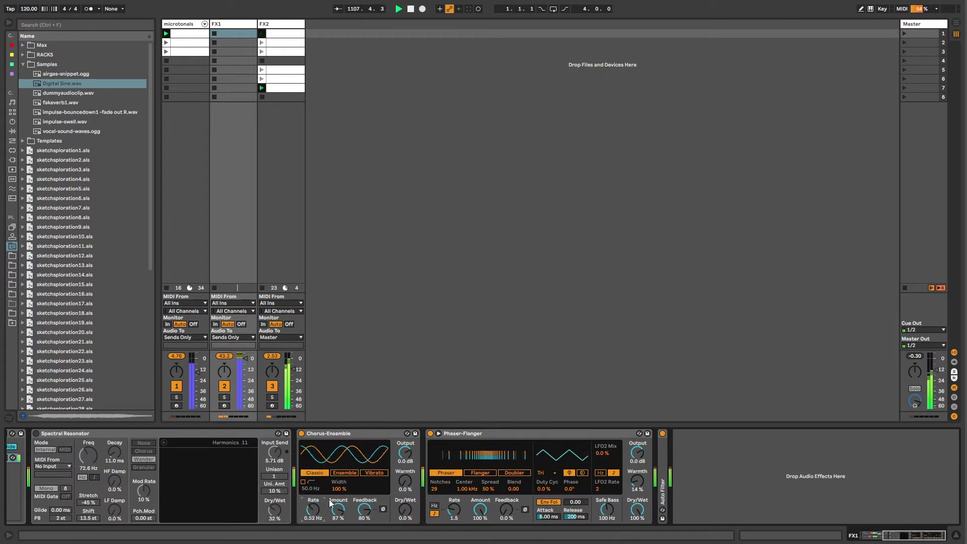
- Turn on FX1's Spectral Resonator and set its Dry/Wet to 100 % and Freq to 616 Hz
{"action": "left_click", "coordinate": [159, 435]}
{"action": "left_click", "coordinate": [874, 538]}
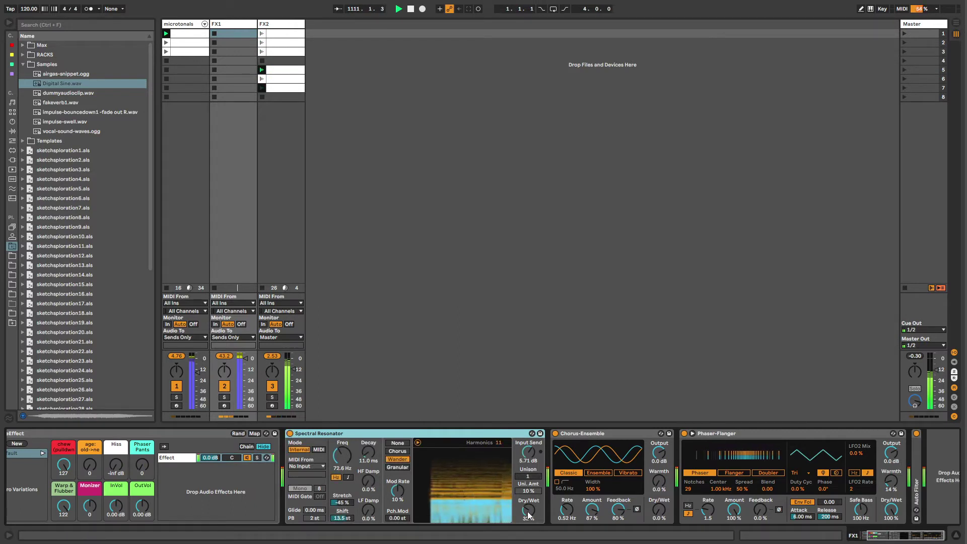
{"action": "left_click_drag", "start_coordinate": [528, 512], "coordinate": [528, 479]}
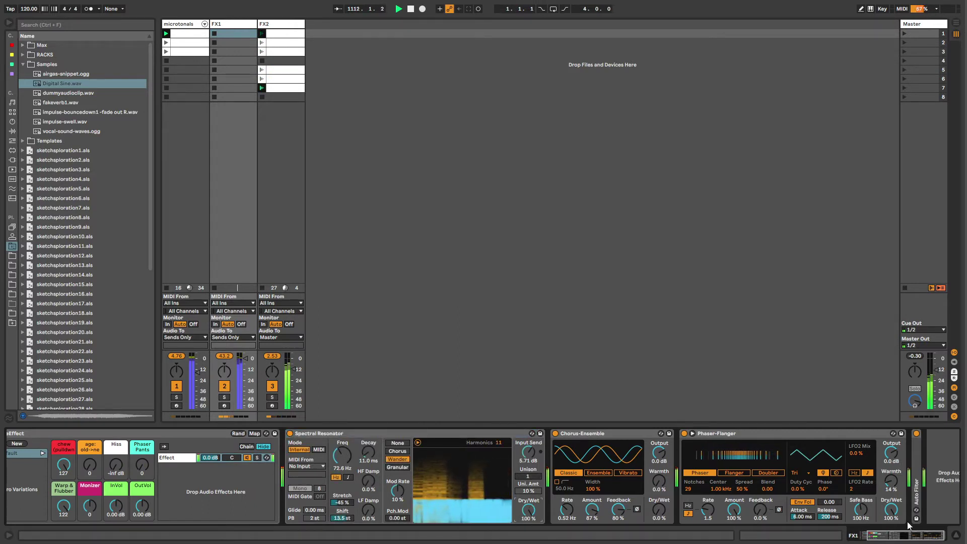
{"action": "scroll", "coordinate": [593, 488], "scroll_direction": "left", "scroll_amount": 3}
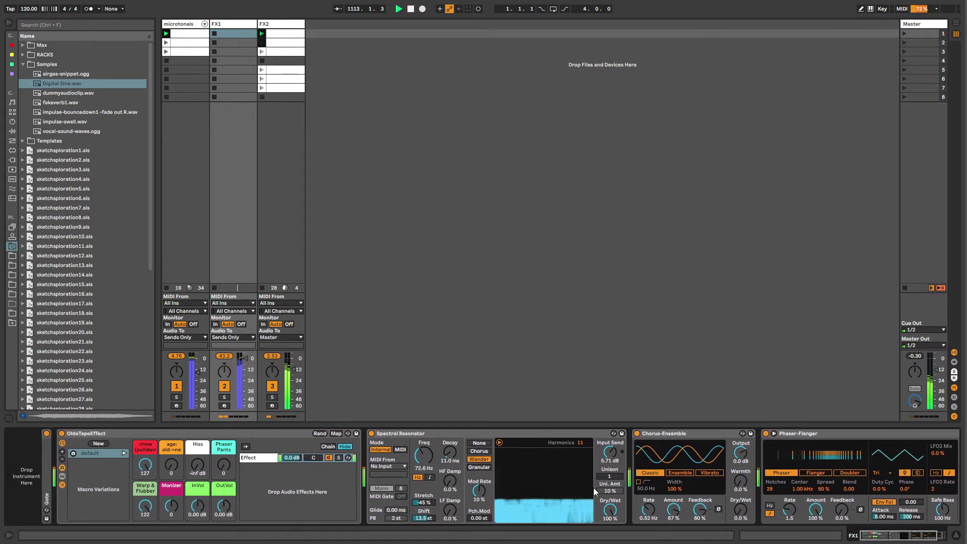
{"action": "left_click_drag", "start_coordinate": [425, 456], "coordinate": [425, 438]}
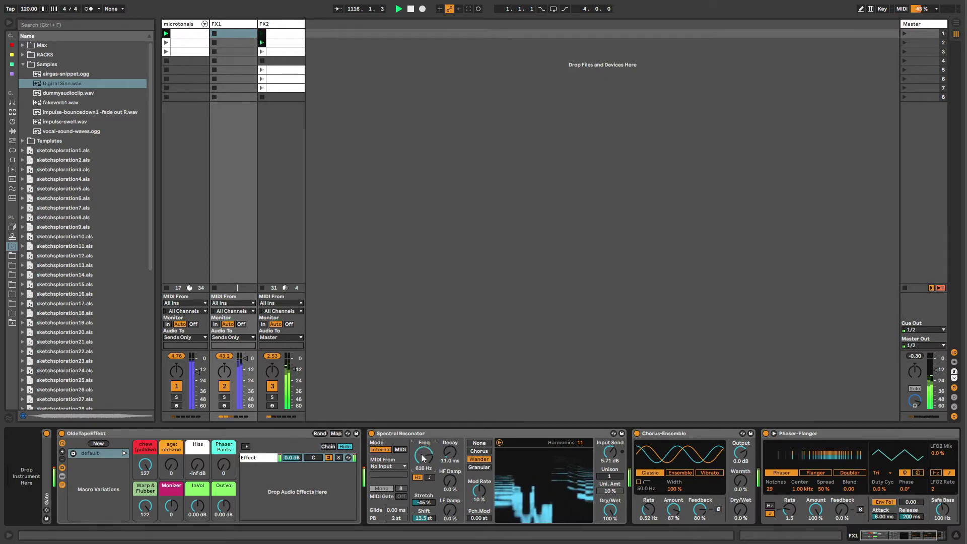
- Copy the FX2 clips into the matching FX1 slots, launch the first copy, and hide the OldeTapeEffect rack's chain list
{"action": "left_click_drag", "start_coordinate": [285, 60], "coordinate": [237, 87]}
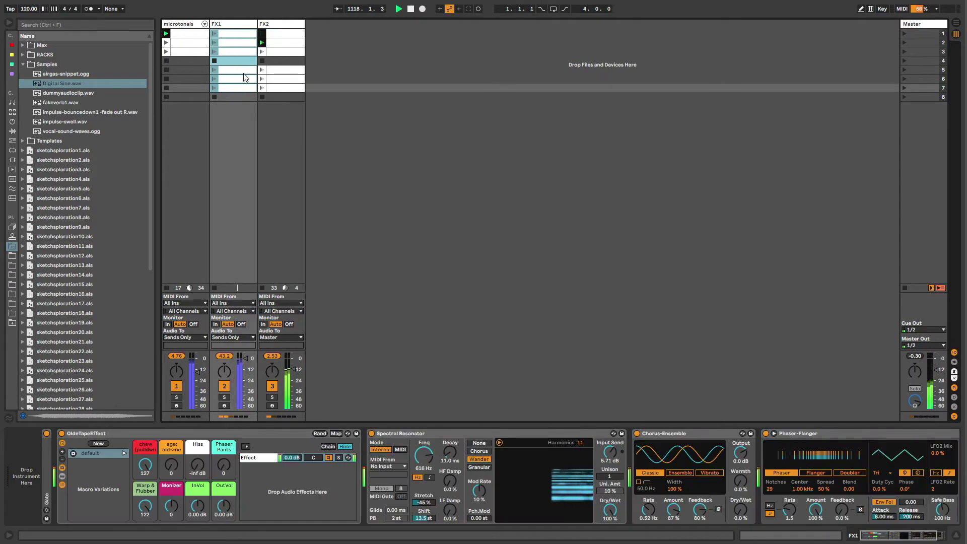
{"action": "left_click", "coordinate": [214, 34]}
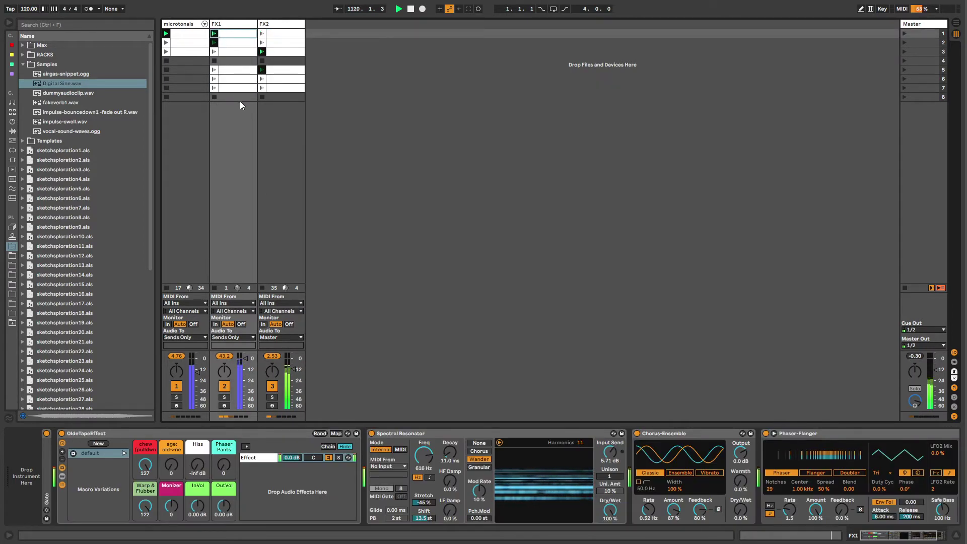
{"action": "left_click", "coordinate": [62, 486]}
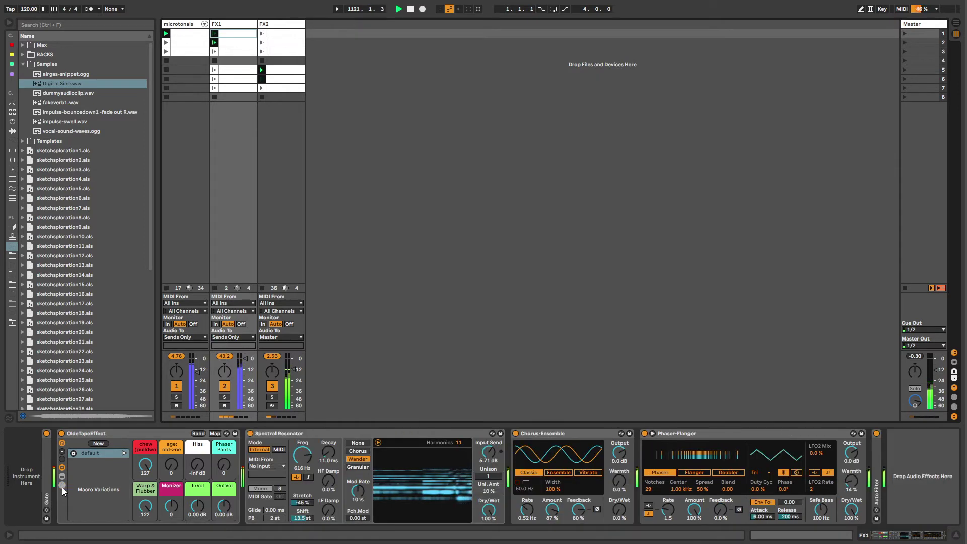
- Delete the PhaserPants rack and the Hiss device from FX1's OldeTapeEffect rack, leaving the rack's chain list hidden
{"action": "left_click", "coordinate": [62, 486]}
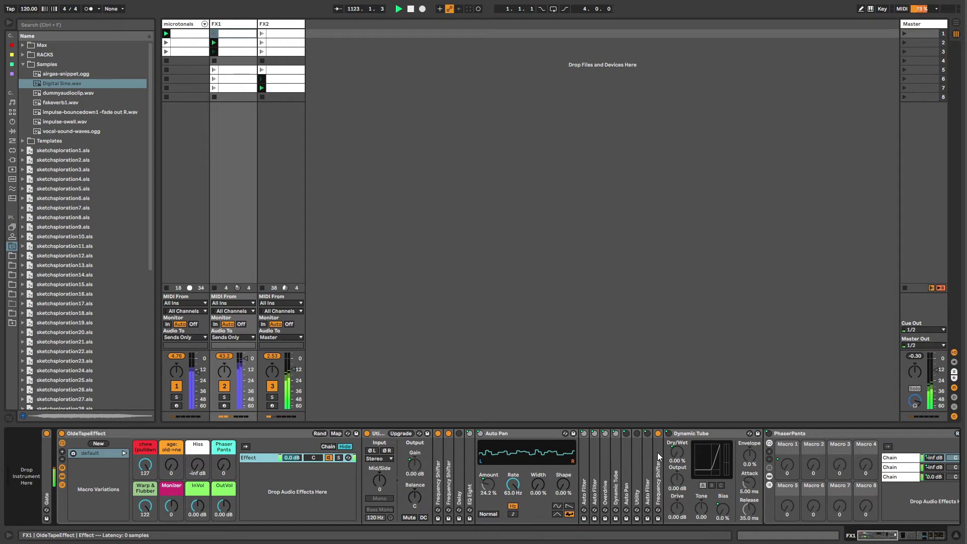
{"action": "left_click", "coordinate": [787, 435]}
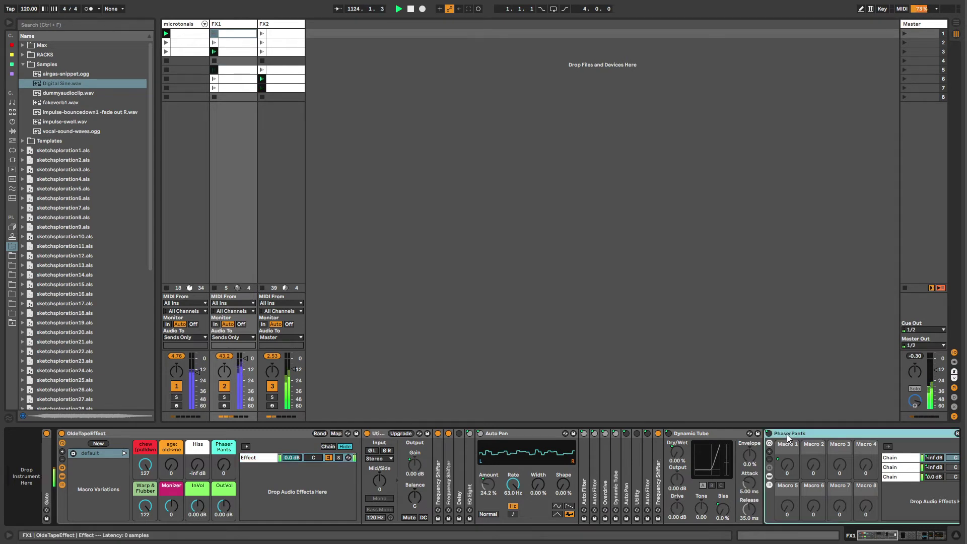
{"action": "key", "text": "Delete"}
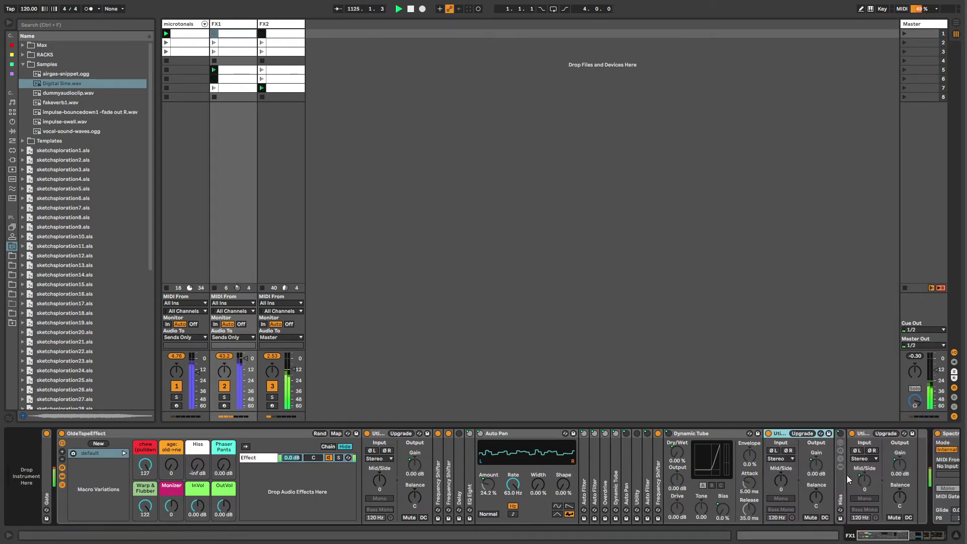
{"action": "left_click", "coordinate": [840, 476]}
{"action": "key", "text": "Delete"}
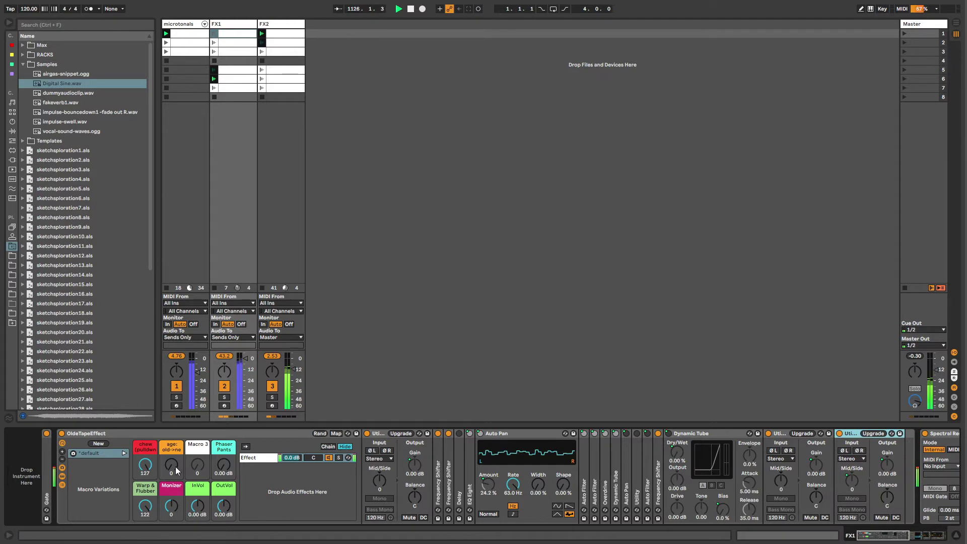
{"action": "left_click", "coordinate": [63, 485]}
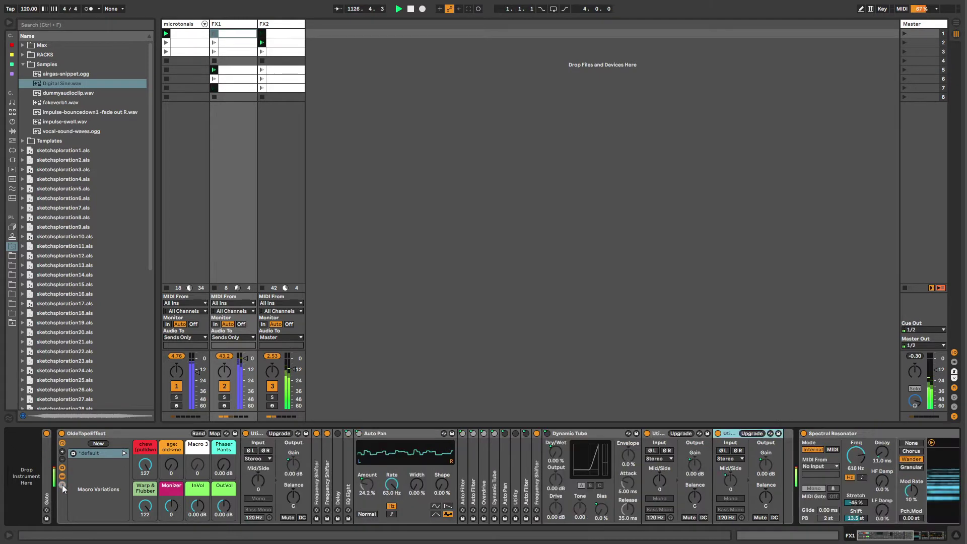
- Inspect the MIDI-mappable macro variation controls of the OldeTapeEffect rack, leaving MIDI mapping mode without assigning anything
{"action": "left_click", "coordinate": [106, 454]}
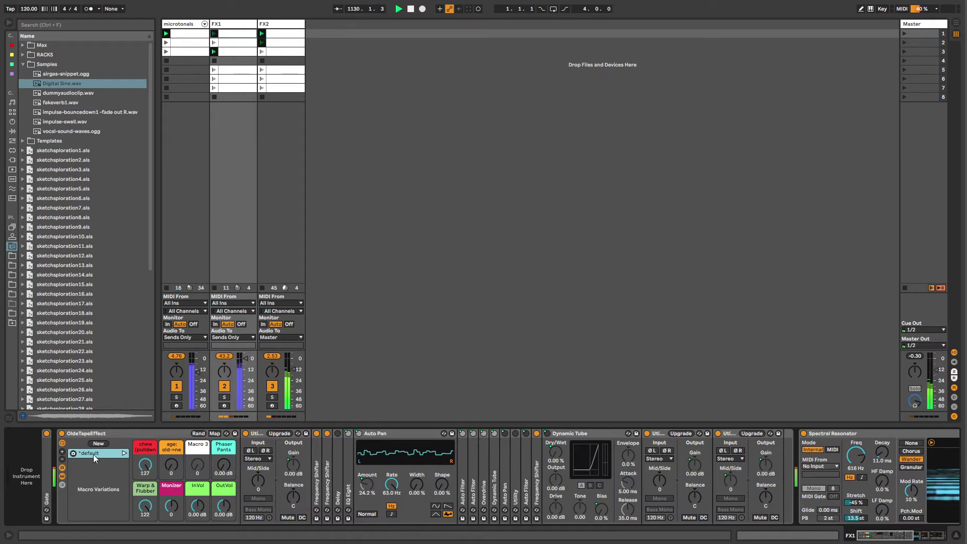
{"action": "key", "text": "ctrl+m"}
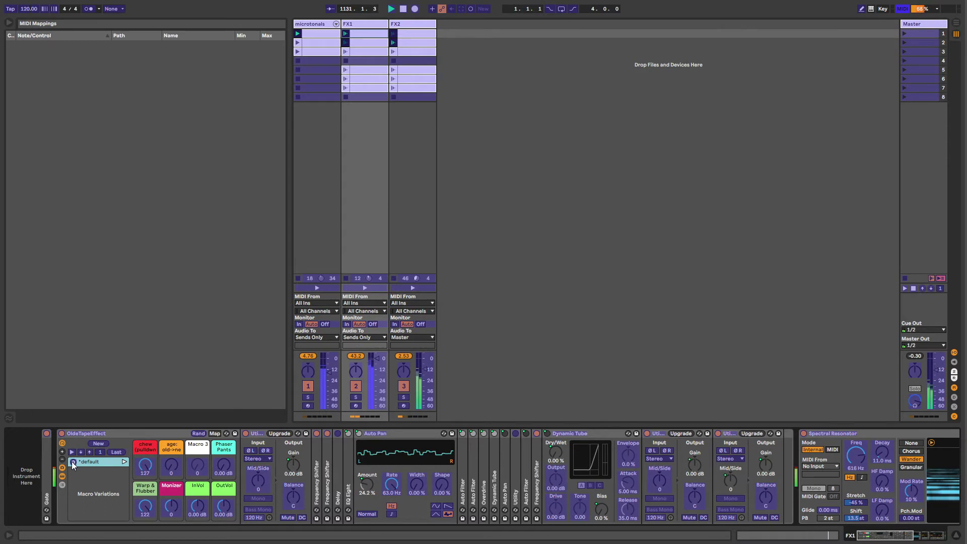
{"action": "left_click", "coordinate": [99, 453]}
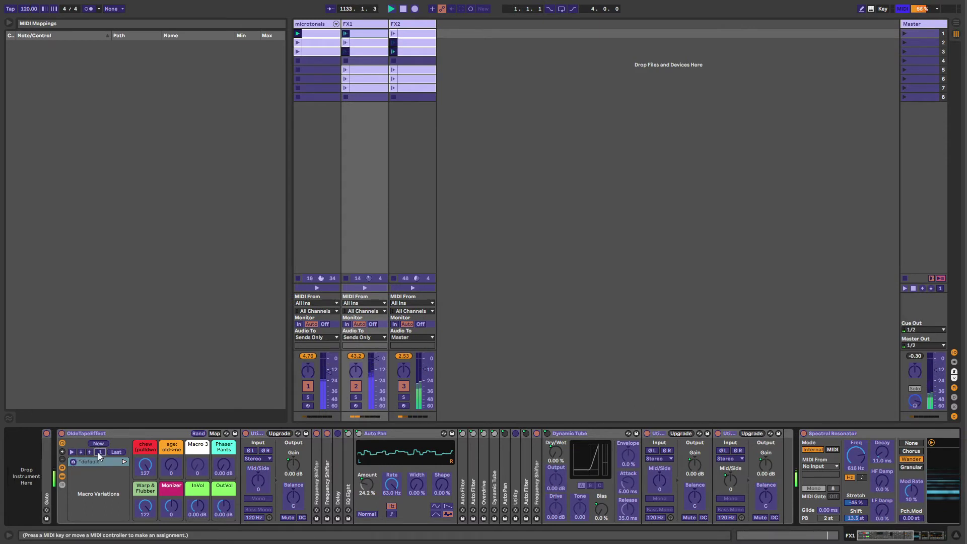
{"action": "left_click", "coordinate": [98, 461]}
{"action": "key", "text": "ctrl+m"}
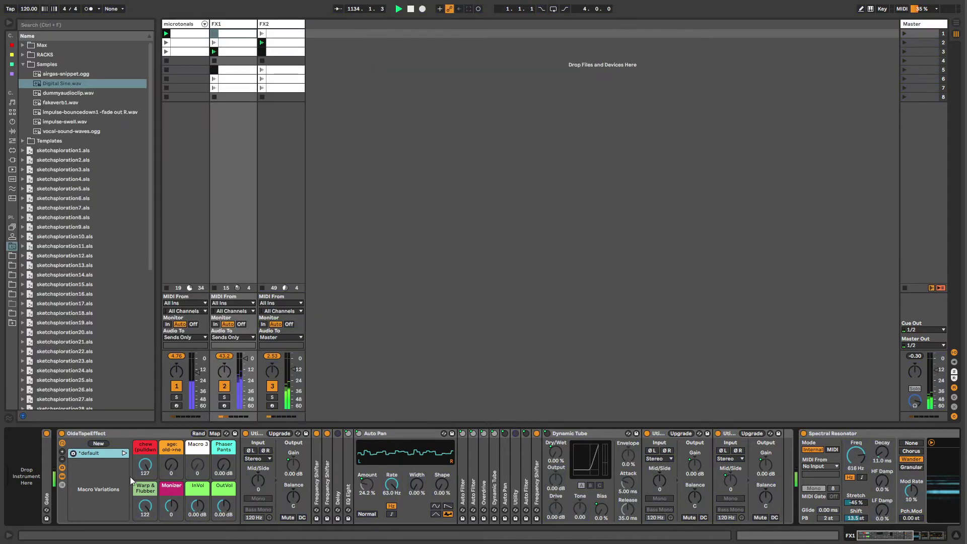
- Set OldeTapeEffect's chew to 57, age to 127, Monizer to 100S and InVol to 31.7 dB, storing them in a macro variation named 1
{"action": "left_click_drag", "start_coordinate": [146, 466], "coordinate": [172, 434]}
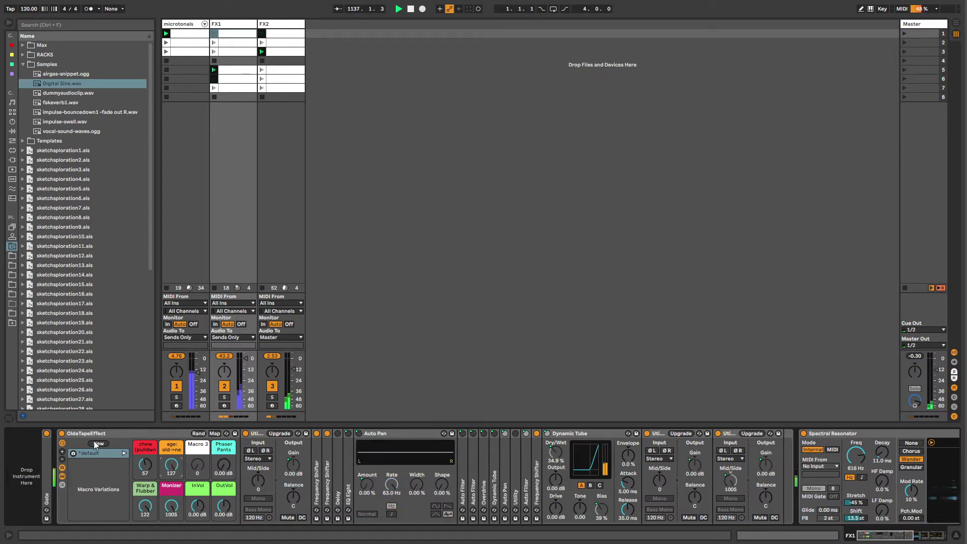
{"action": "left_click", "coordinate": [96, 443]}
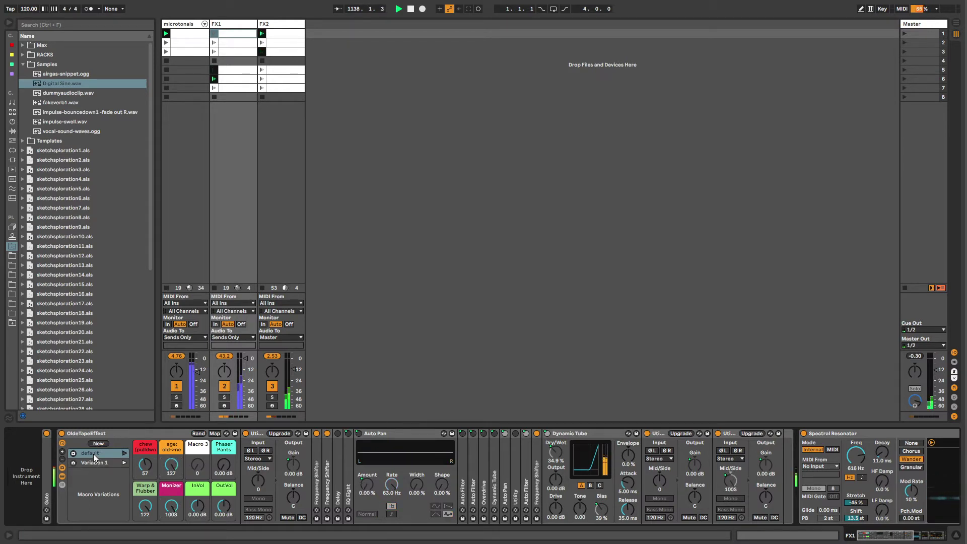
{"action": "left_click", "coordinate": [92, 463]}
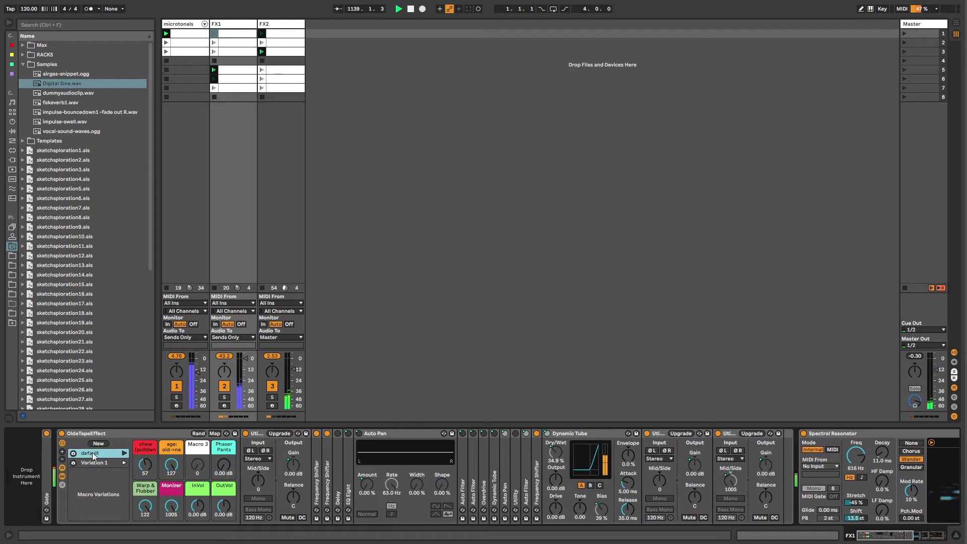
{"action": "key", "text": "ctrl+r"}
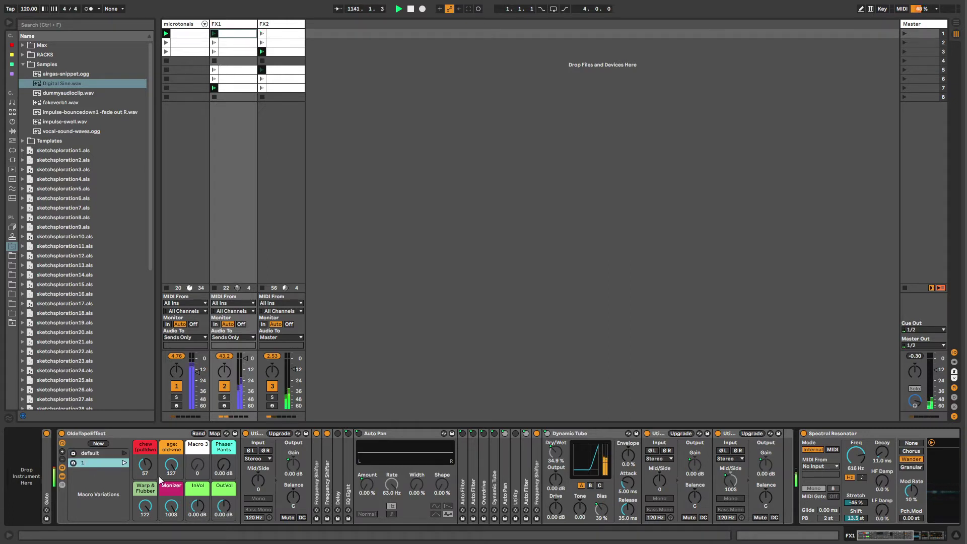
{"action": "left_click_drag", "start_coordinate": [198, 505], "coordinate": [198, 482]}
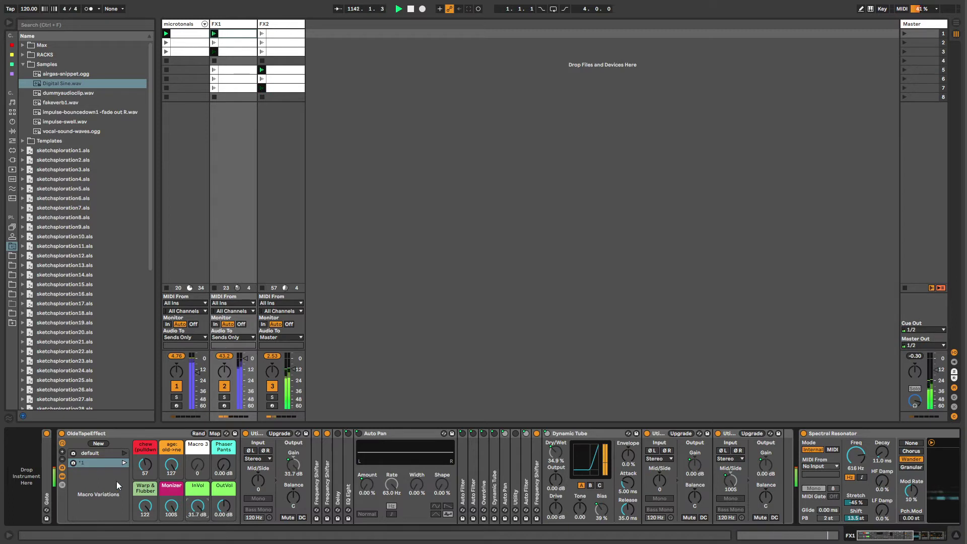
{"action": "left_click", "coordinate": [73, 463]}
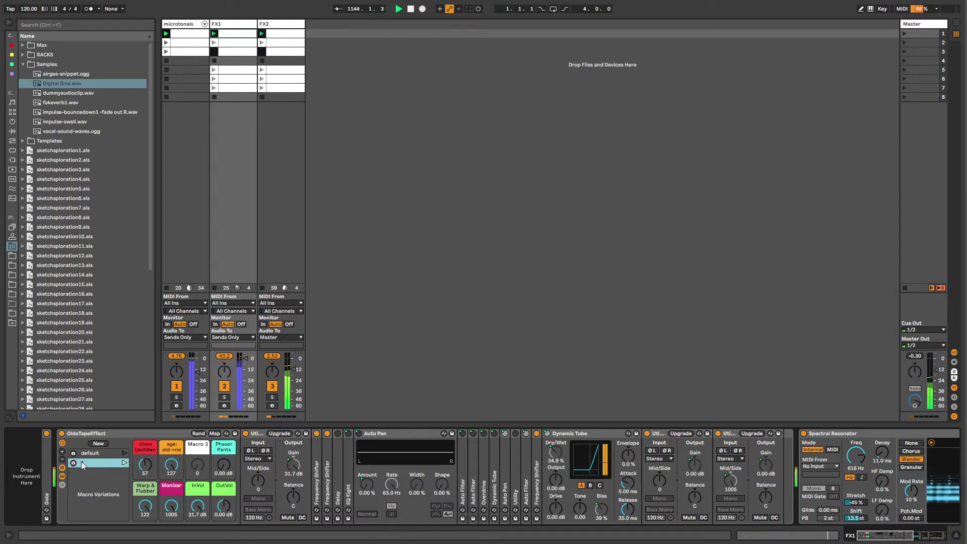
- Open the microtonals track's info text, and view the Master and FX1 device chains
{"action": "left_click", "coordinate": [171, 25]}
{"action": "right_click", "coordinate": [176, 23]}
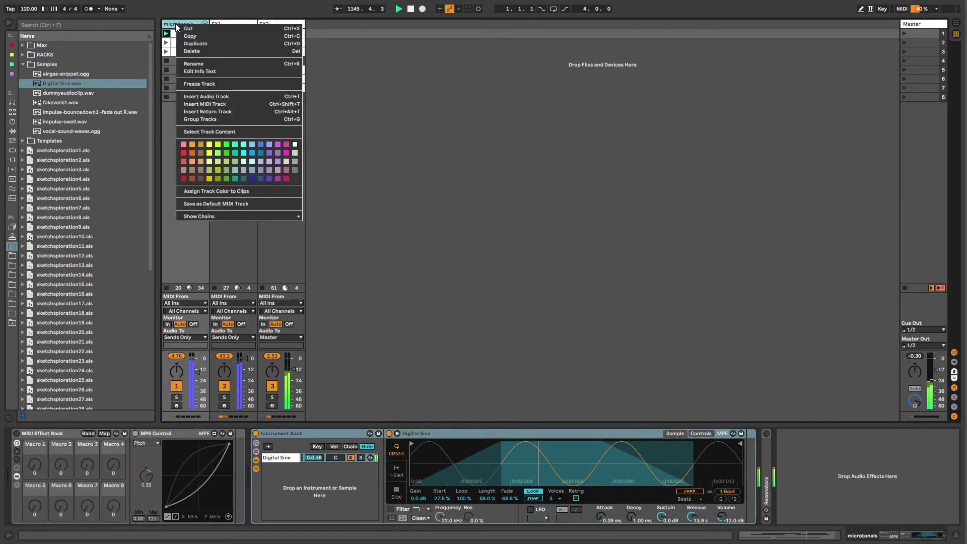
{"action": "left_click", "coordinate": [186, 74]}
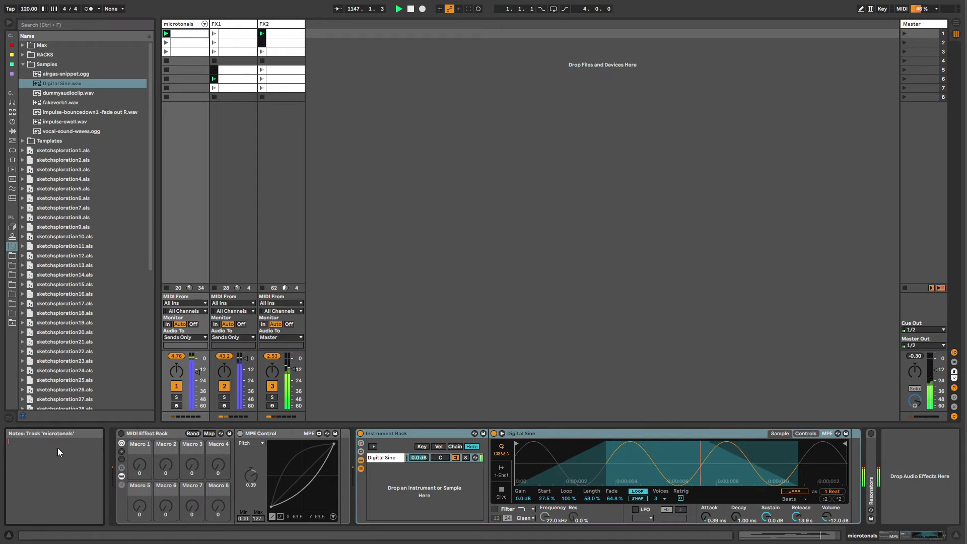
{"action": "left_click", "coordinate": [186, 25]}
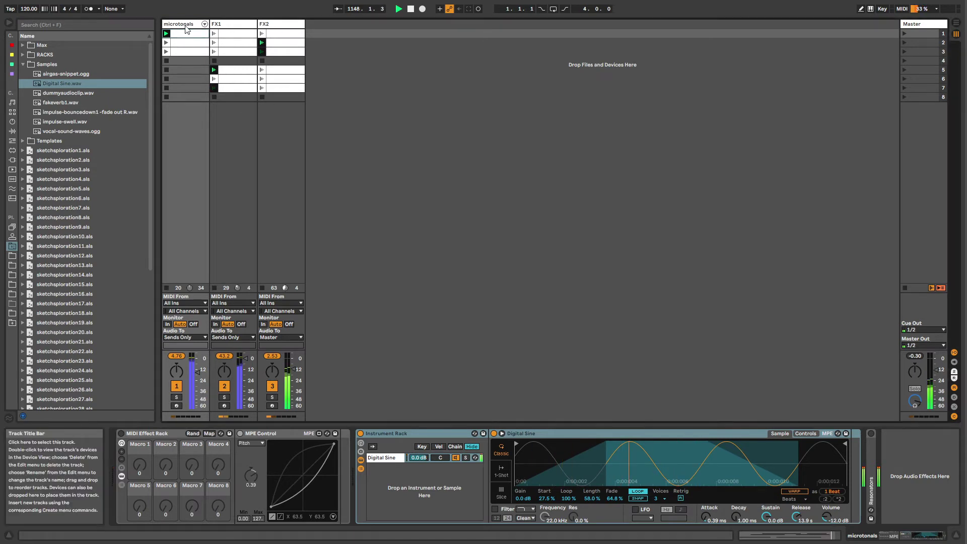
{"action": "left_click", "coordinate": [926, 27]}
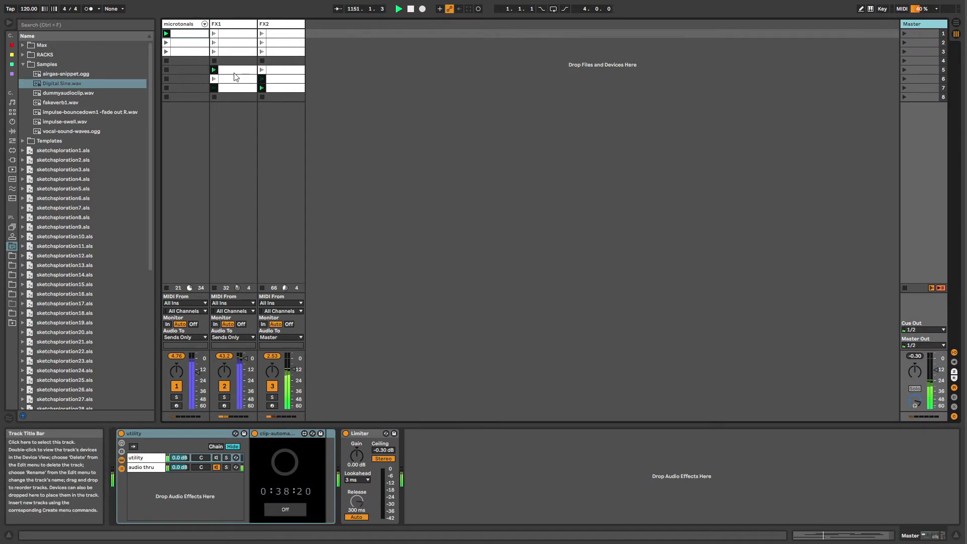
{"action": "left_click", "coordinate": [234, 25]}
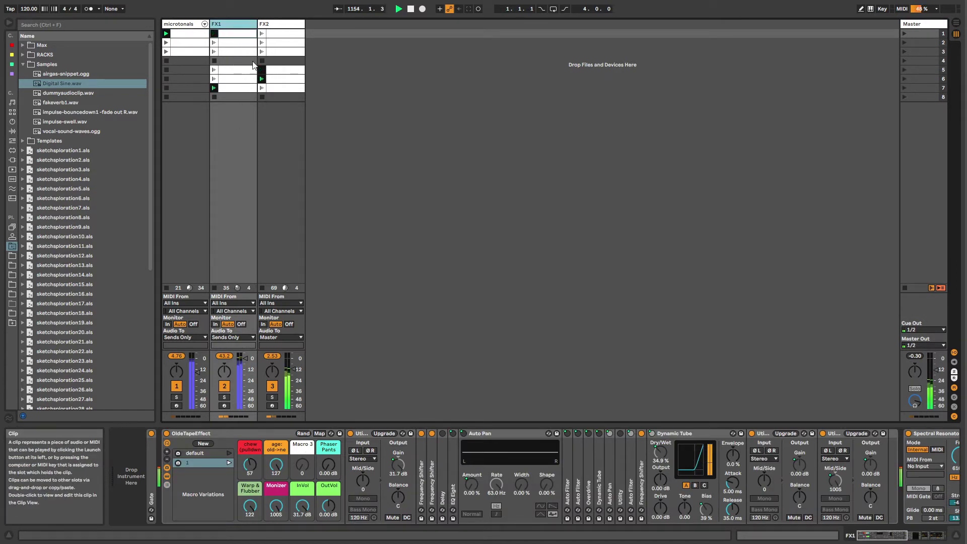
- Examine the follow action and envelope settings of the clips on the FX1 and FX2 tracks
{"action": "double_click", "coordinate": [226, 52]}
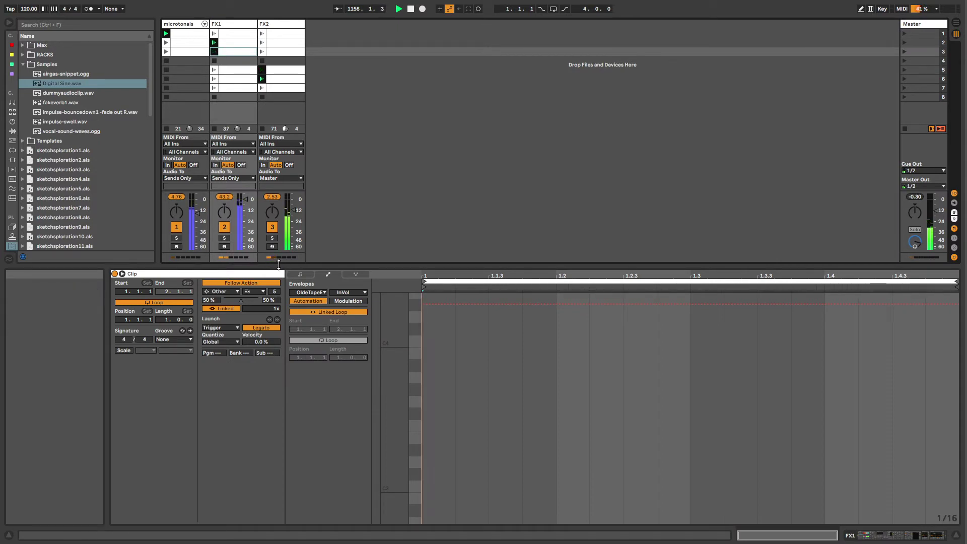
{"action": "left_click_drag", "start_coordinate": [279, 265], "coordinate": [279, 271]}
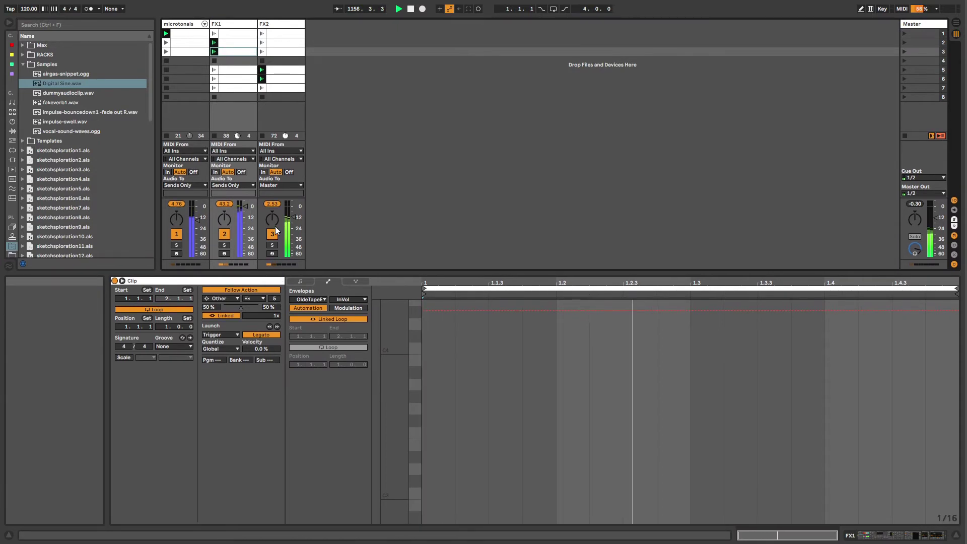
{"action": "left_click", "coordinate": [239, 71]}
{"action": "left_click", "coordinate": [276, 71]}
{"action": "left_click", "coordinate": [232, 71]}
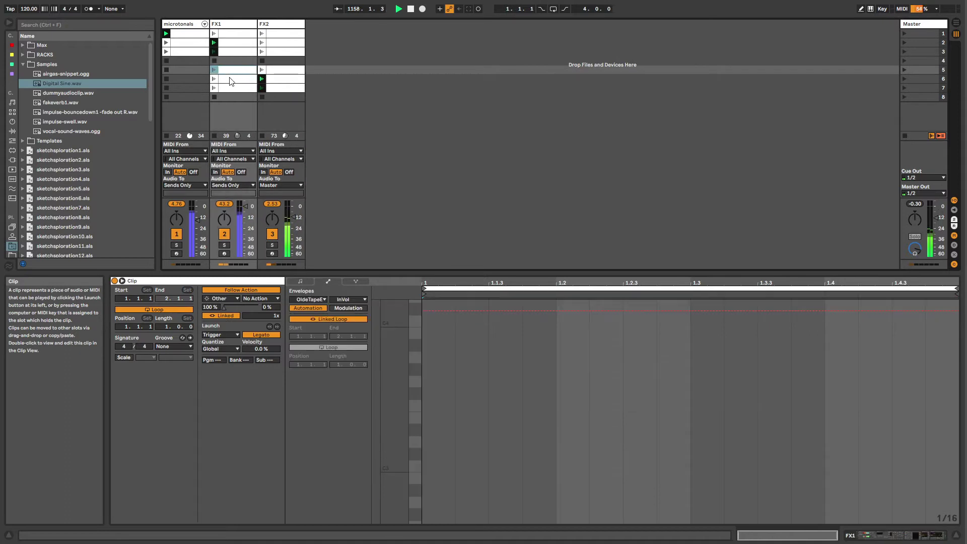
{"action": "left_click", "coordinate": [230, 79]}
{"action": "left_click", "coordinate": [231, 87]}
{"action": "left_click", "coordinate": [232, 34]}
{"action": "left_click", "coordinate": [234, 70]}
{"action": "left_click", "coordinate": [241, 89]}
{"action": "left_click", "coordinate": [243, 70]}
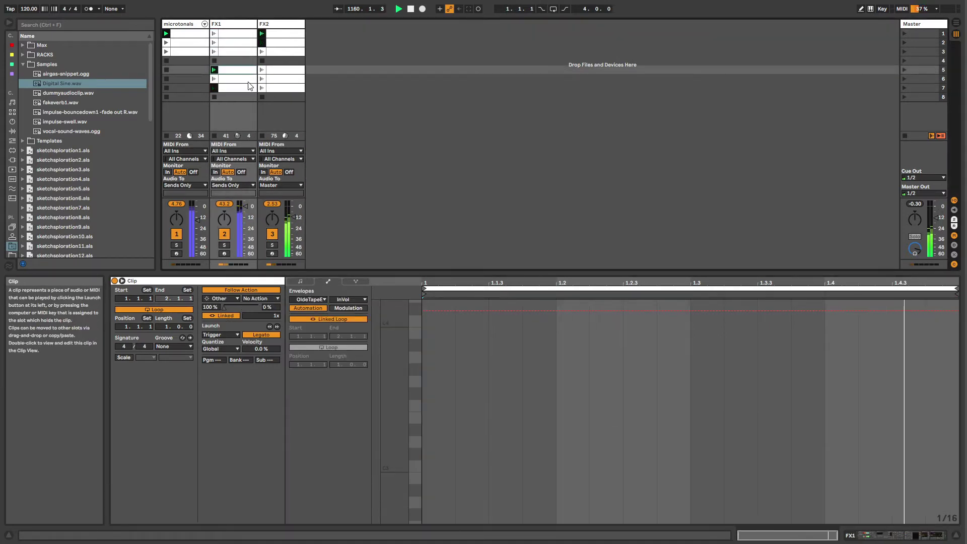
{"action": "left_click", "coordinate": [240, 96]}
{"action": "left_click", "coordinate": [247, 72]}
{"action": "left_click", "coordinate": [246, 79]}
{"action": "left_click", "coordinate": [237, 33]}
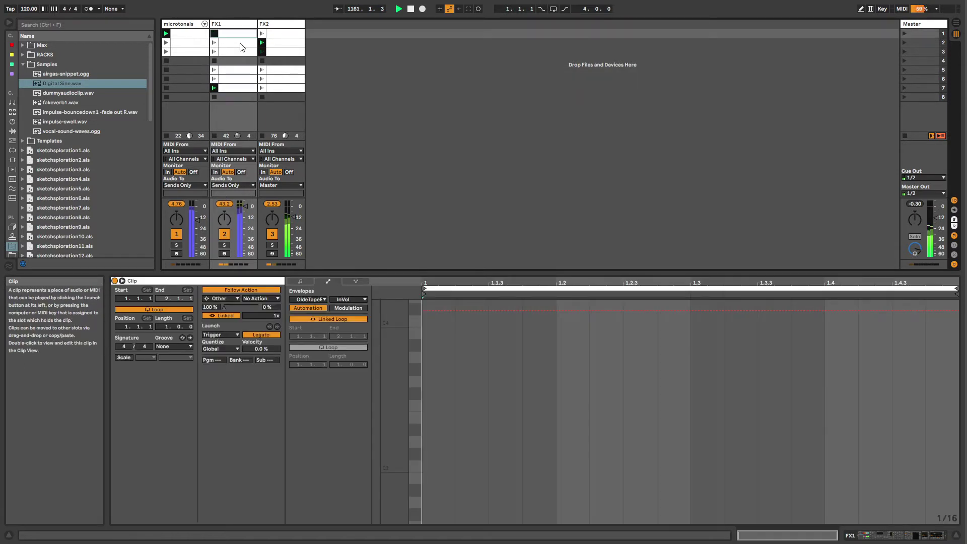
{"action": "left_click", "coordinate": [240, 51]}
{"action": "left_click", "coordinate": [240, 43]}
{"action": "left_click", "coordinate": [289, 34]}
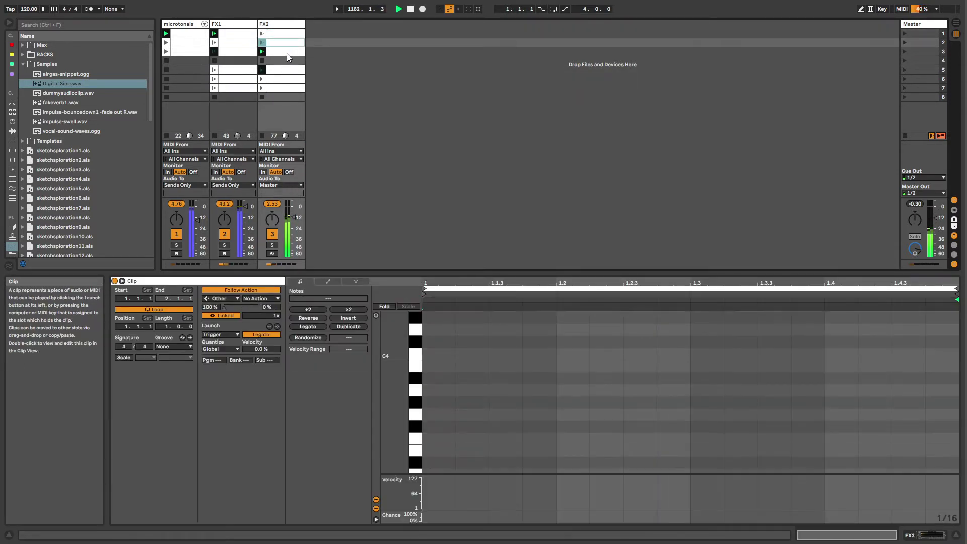
{"action": "left_click", "coordinate": [239, 51]}
{"action": "left_click", "coordinate": [242, 35]}
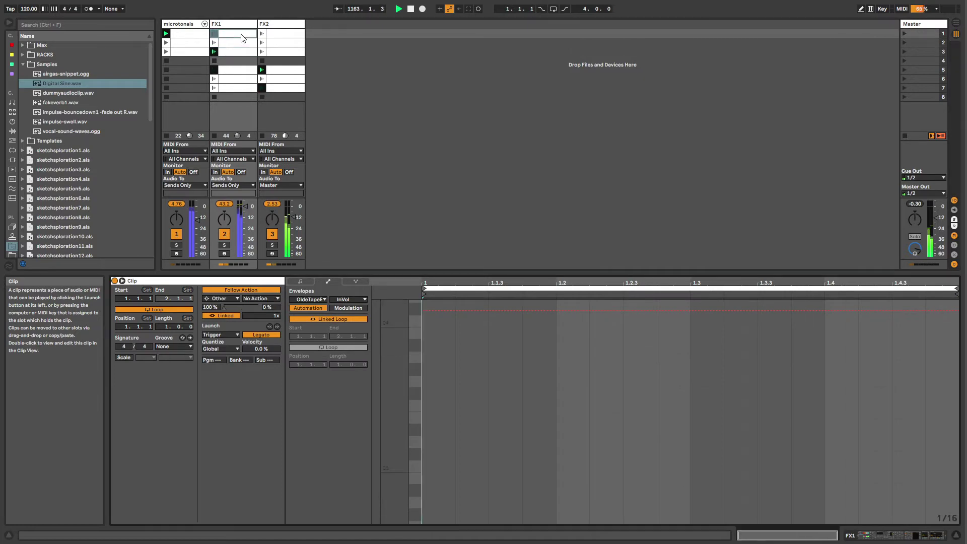
{"action": "left_click", "coordinate": [237, 52], "text": "shift"}
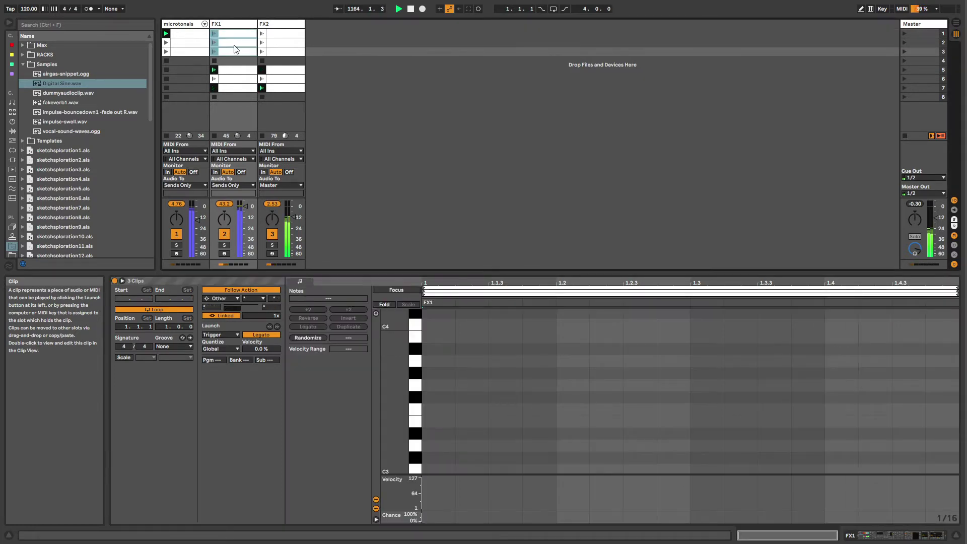
- Turn on the MIDI Effect Rack containing MPE Control on the microtonals track
{"action": "key", "text": "Left"}
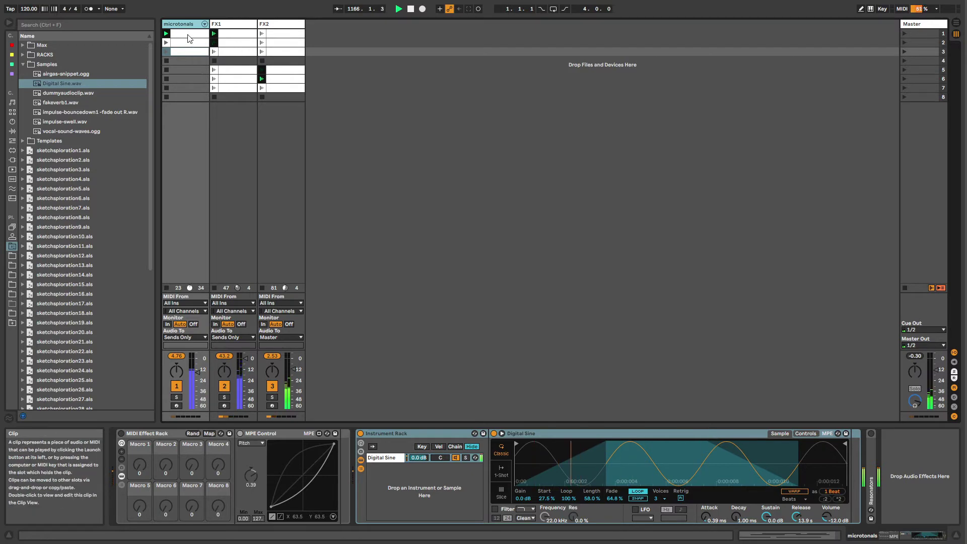
{"action": "left_click", "coordinate": [243, 41]}
{"action": "left_click", "coordinate": [278, 35]}
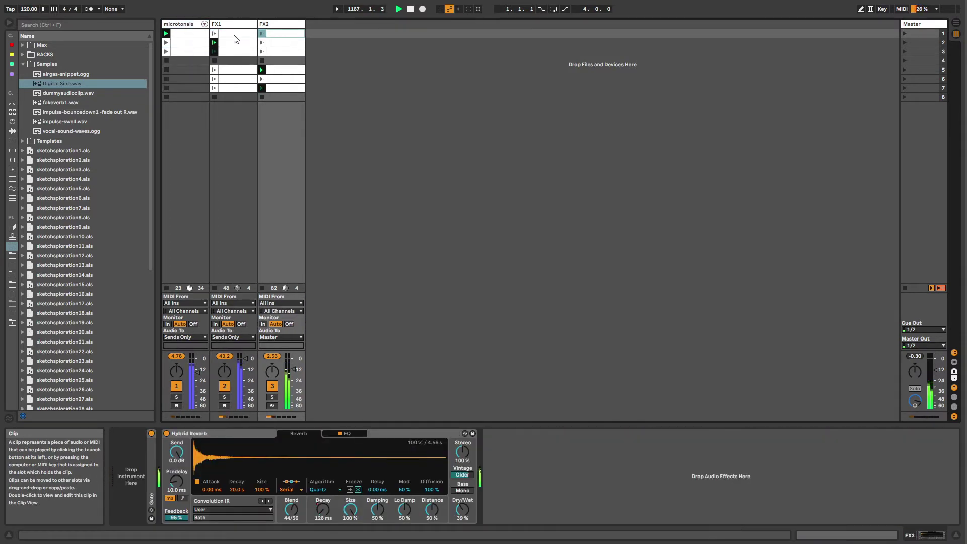
{"action": "left_click", "coordinate": [235, 38]}
{"action": "left_click", "coordinate": [183, 36]}
{"action": "left_click", "coordinate": [182, 44]}
{"action": "left_click", "coordinate": [182, 53]}
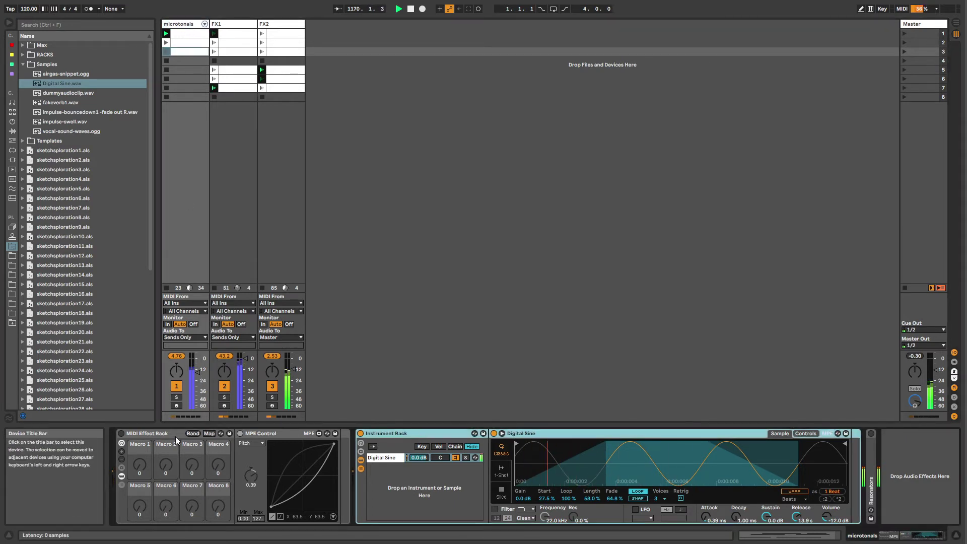
{"action": "left_click", "coordinate": [148, 434]}
{"action": "left_click", "coordinate": [121, 434]}
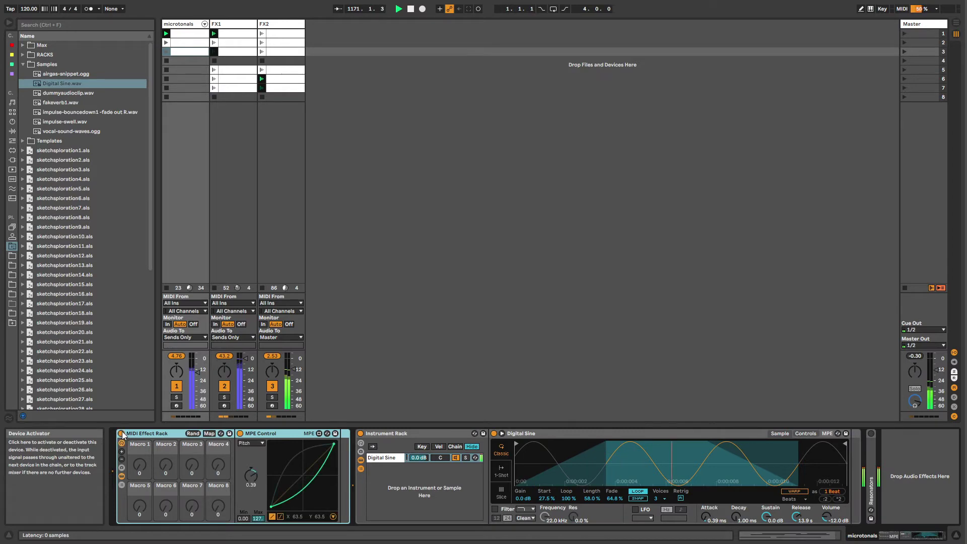
- Unfold FX1's Gate to check its sidechain settings, and fold it again
{"action": "left_click", "coordinate": [224, 138]}
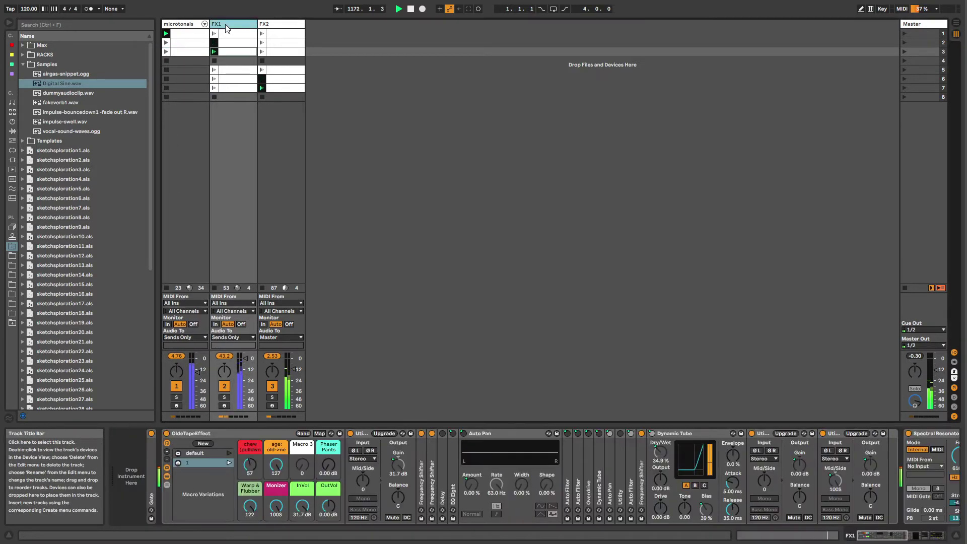
{"action": "double_click", "coordinate": [153, 488]}
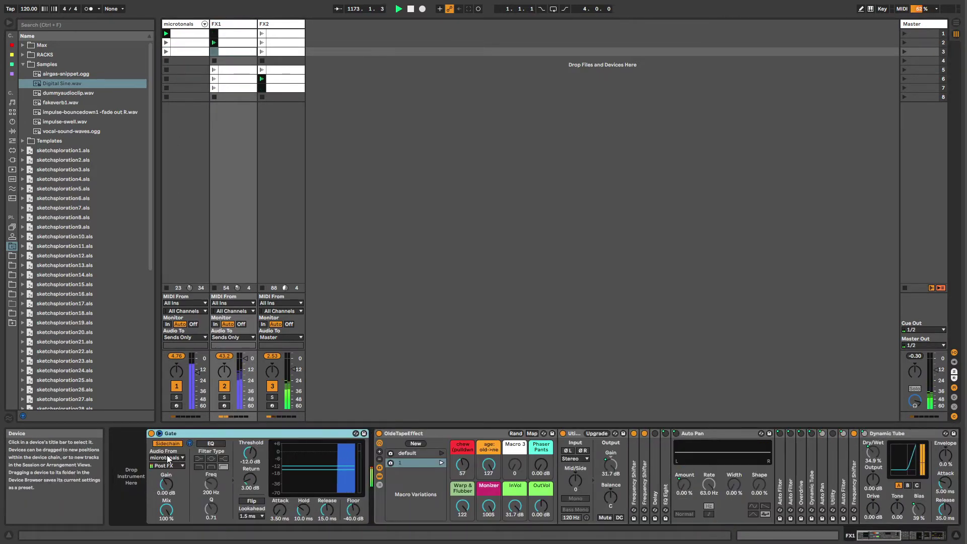
{"action": "double_click", "coordinate": [179, 434]}
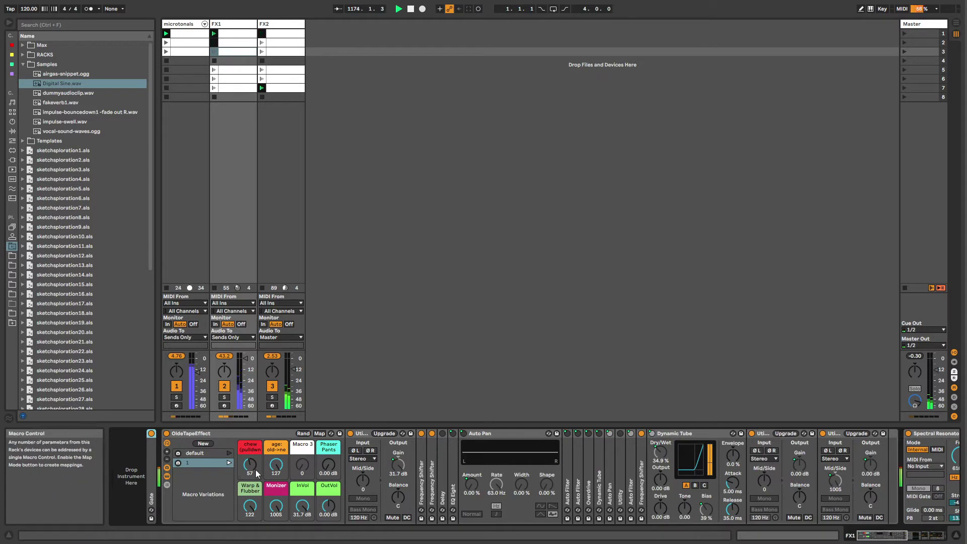
- Raise OldeTapeEffect's chew macro to 119, recall macro variation 1, and compare it with the default variation before recalling 1 again
{"action": "left_click_drag", "start_coordinate": [255, 470], "coordinate": [255, 437]}
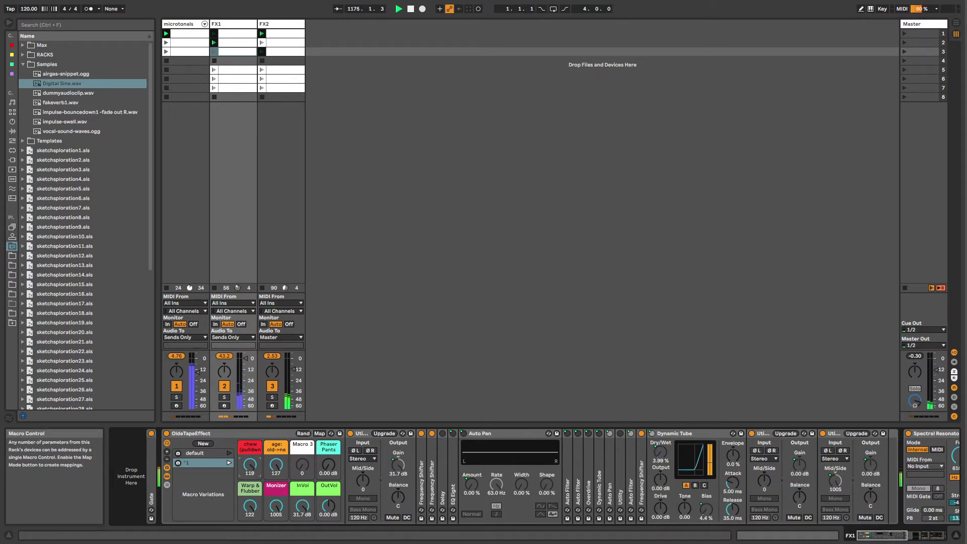
{"action": "left_click", "coordinate": [229, 464]}
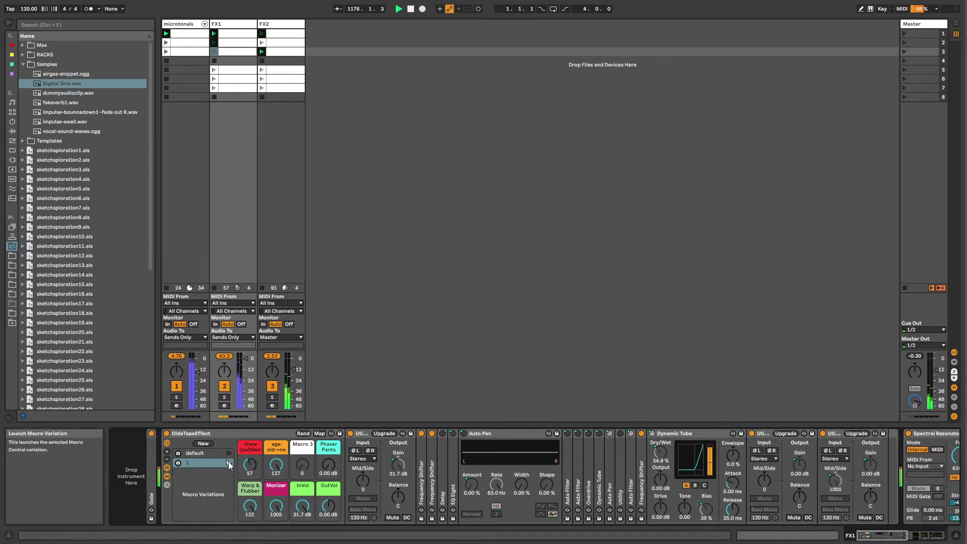
{"action": "left_click", "coordinate": [216, 454]}
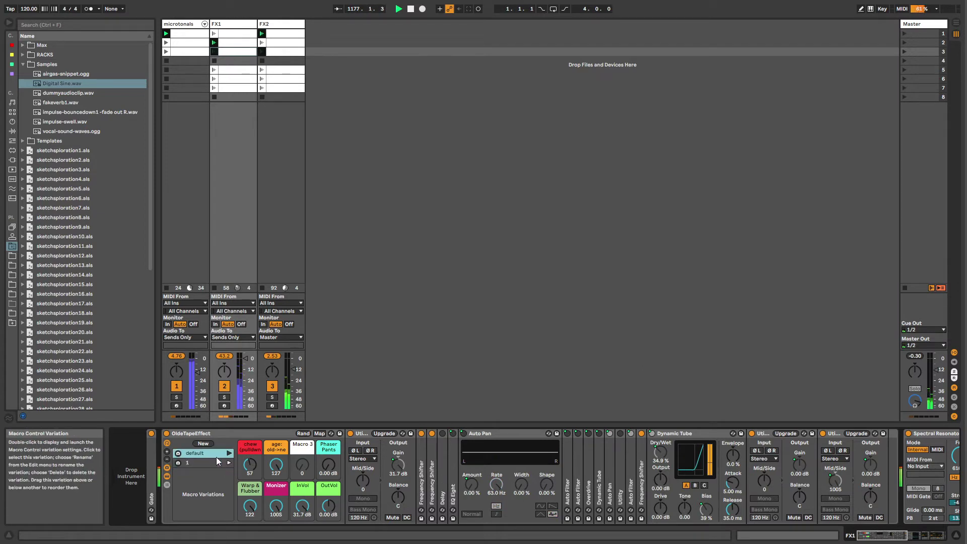
{"action": "left_click", "coordinate": [228, 453]}
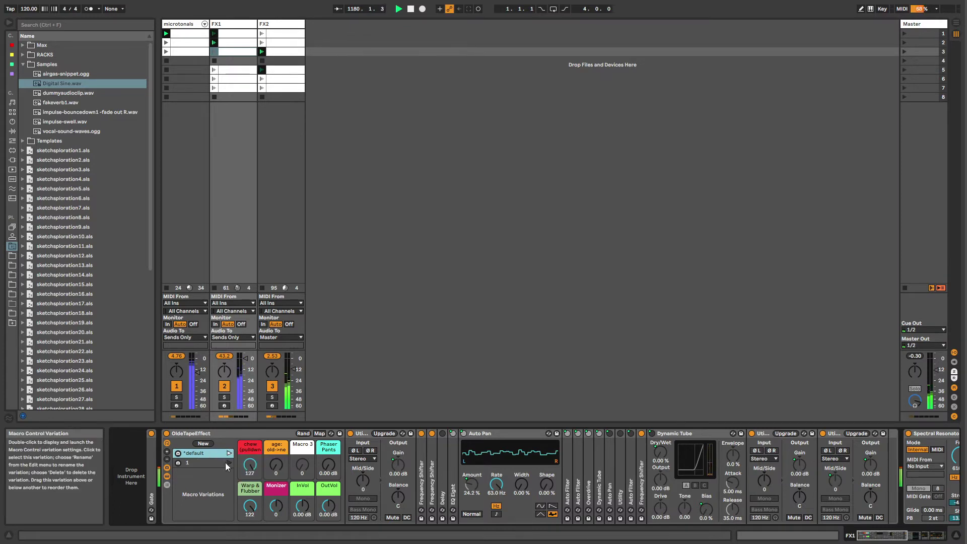
{"action": "right_click", "coordinate": [192, 463]}
{"action": "left_click", "coordinate": [192, 464]}
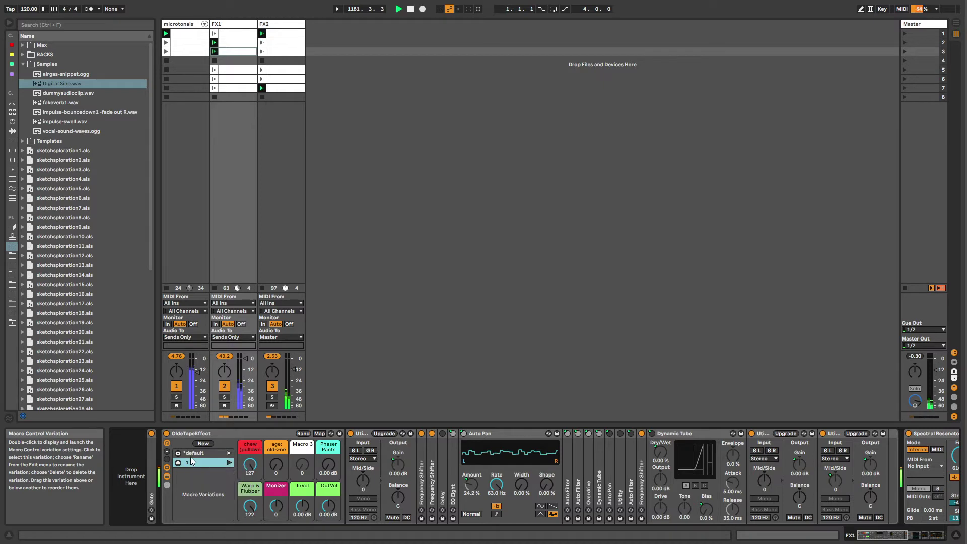
{"action": "left_click", "coordinate": [229, 463]}
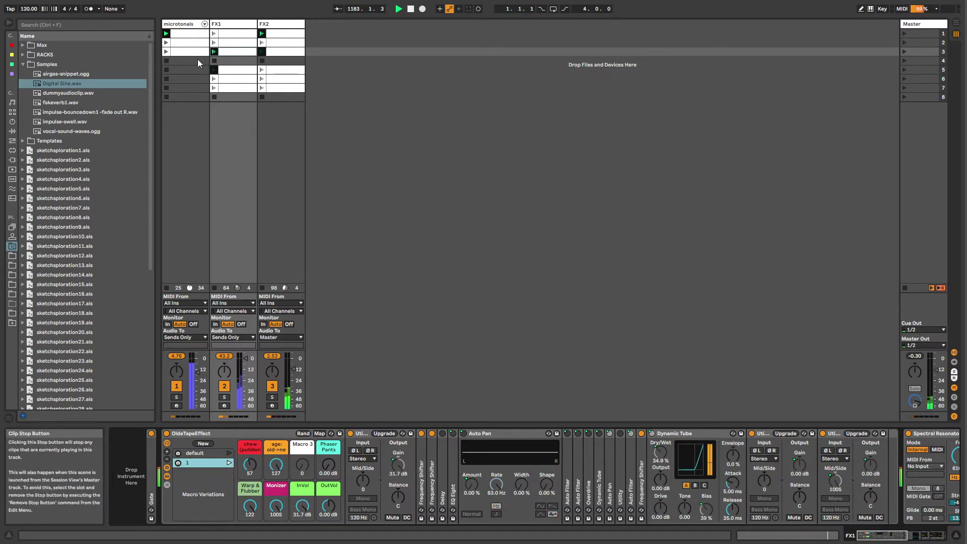
- Try program changes 2 and 1 on the first microtonals clip, and reset the clip's program change to none
{"action": "left_click", "coordinate": [193, 34]}
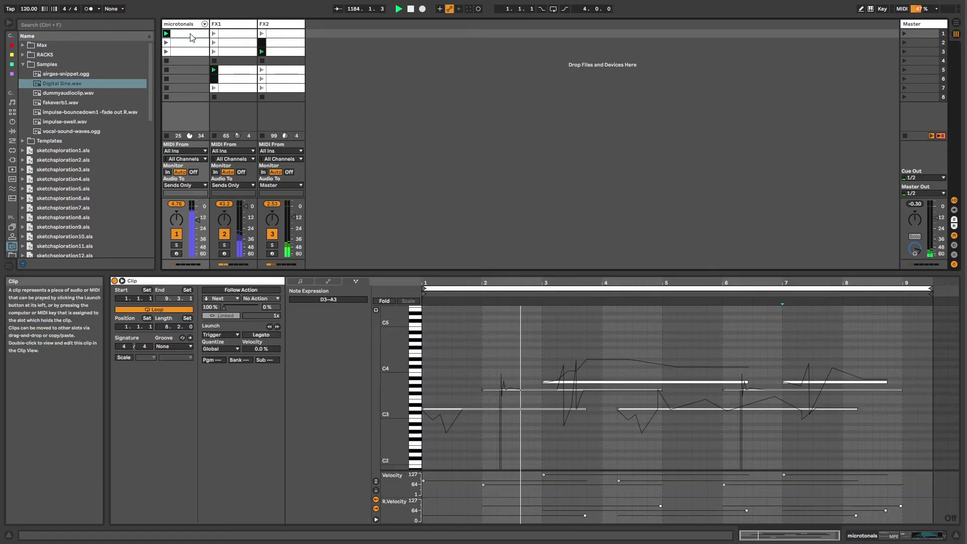
{"action": "left_click", "coordinate": [220, 360]}
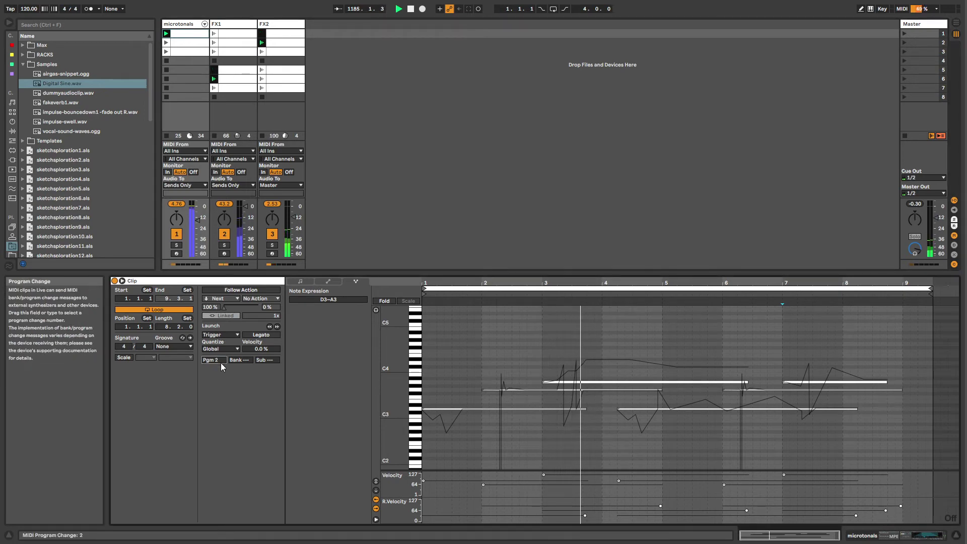
{"action": "left_click", "coordinate": [182, 25]}
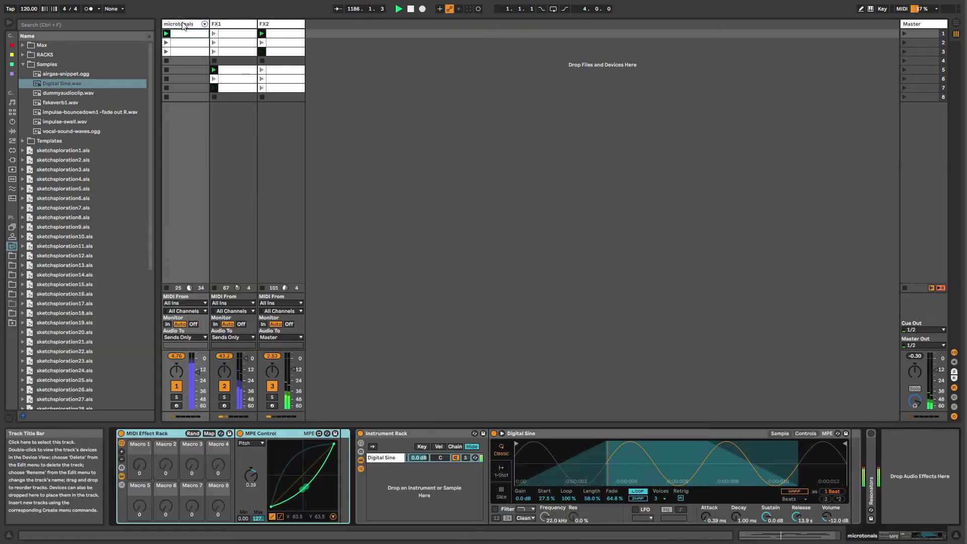
{"action": "left_click", "coordinate": [183, 33]}
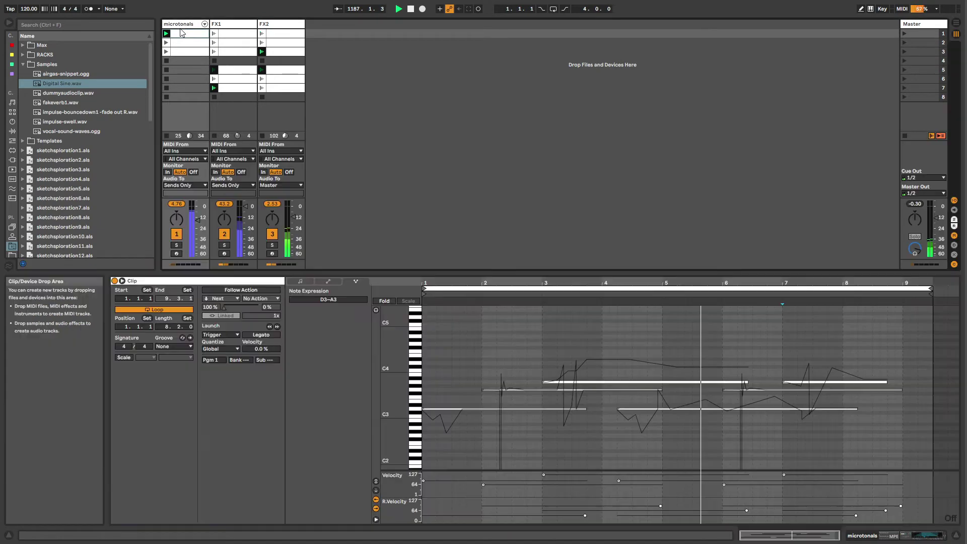
{"action": "left_click", "coordinate": [218, 361]}
{"action": "key", "text": "Delete"}
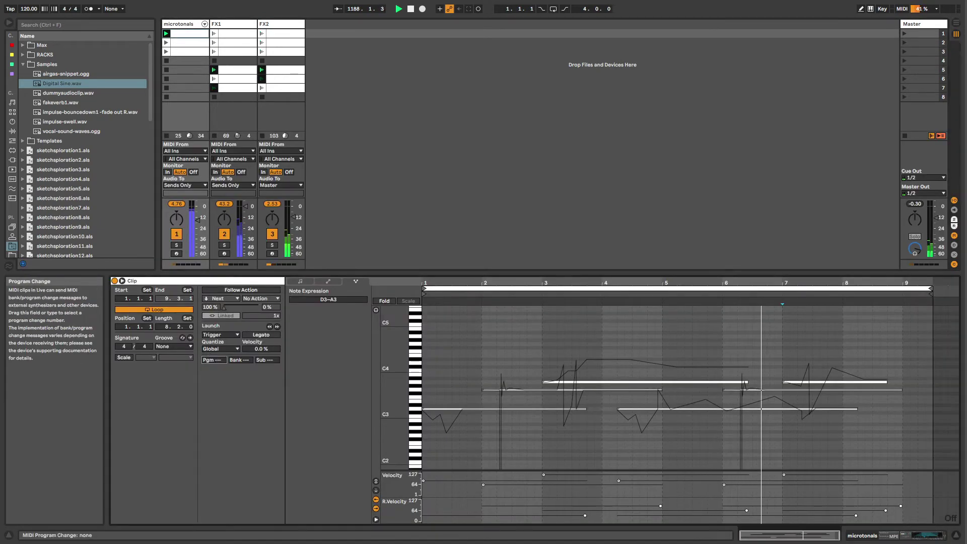
- Return to FX1's devices and check which editing options macro variation 1 of OldeTapeEffect offers
{"action": "left_click", "coordinate": [232, 212]}
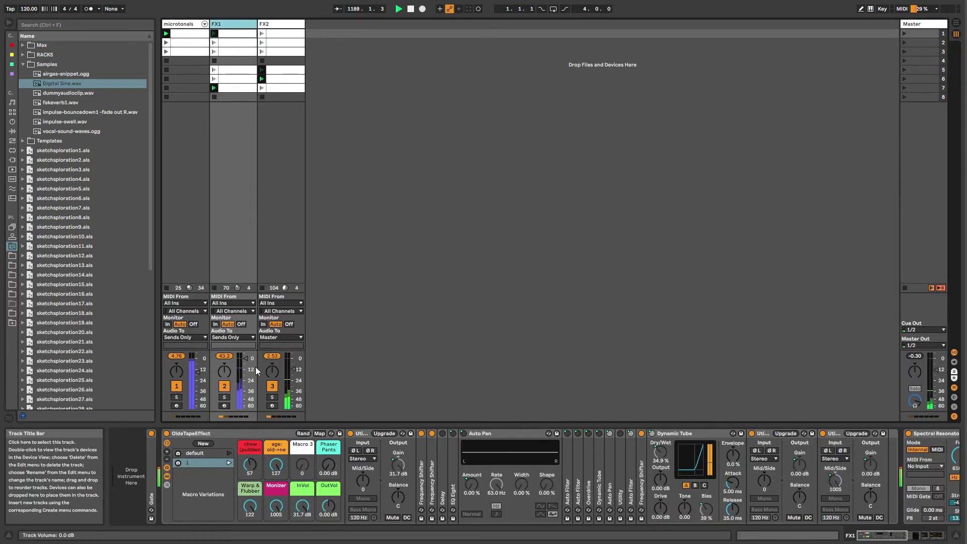
{"action": "left_click", "coordinate": [208, 463]}
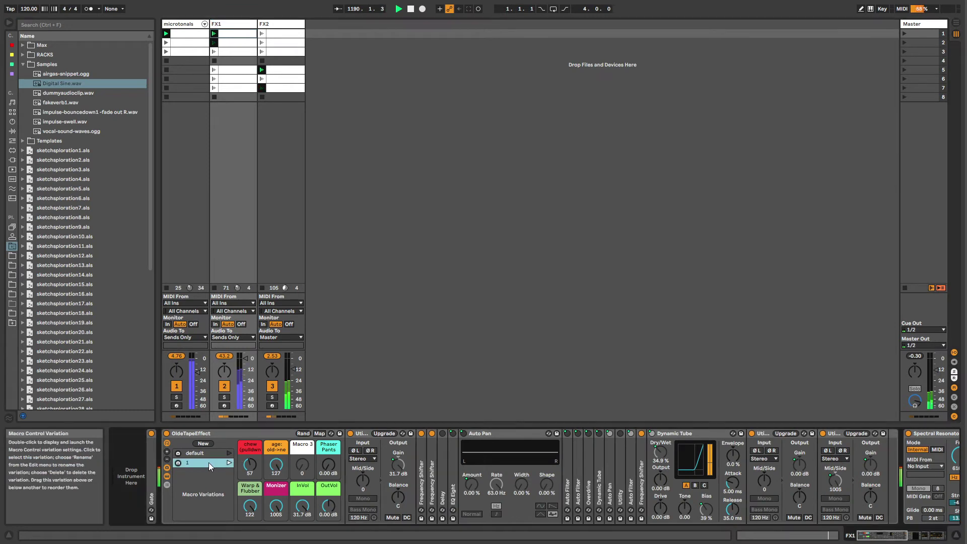
{"action": "right_click", "coordinate": [205, 463]}
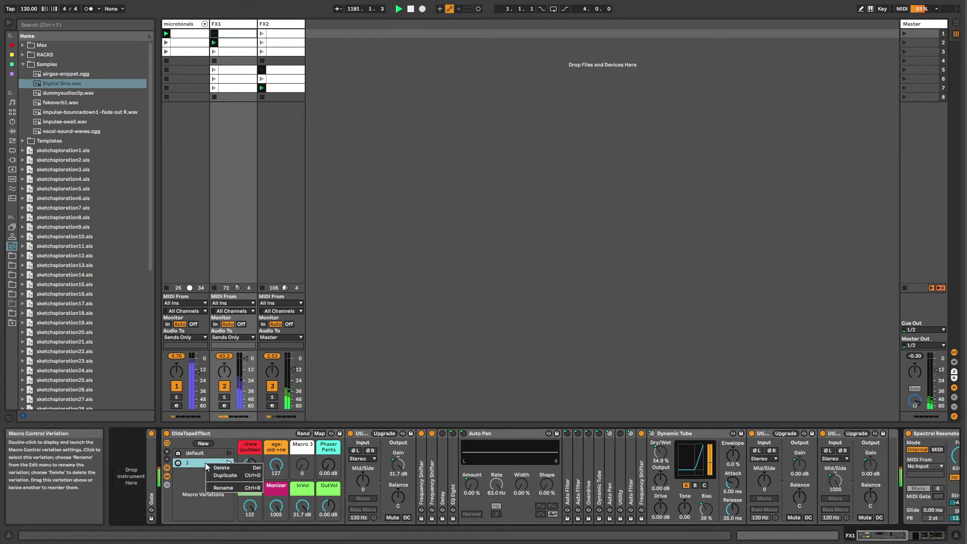
{"action": "left_click", "coordinate": [201, 466]}
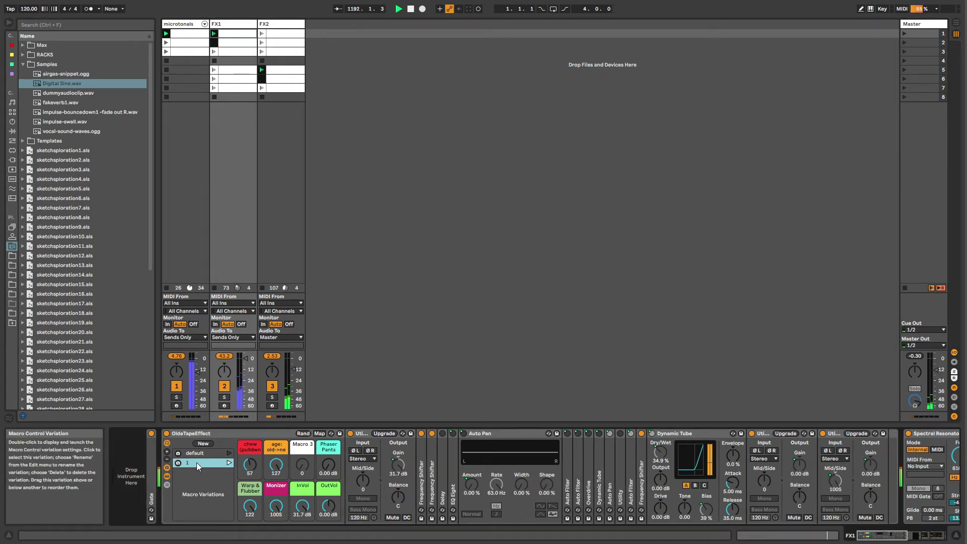
- Examine OldeTapeEffect's variation controls in MIDI mapping mode, switching between the default and 1 variations, and leave the mode
{"action": "key", "text": "ctrl+m"}
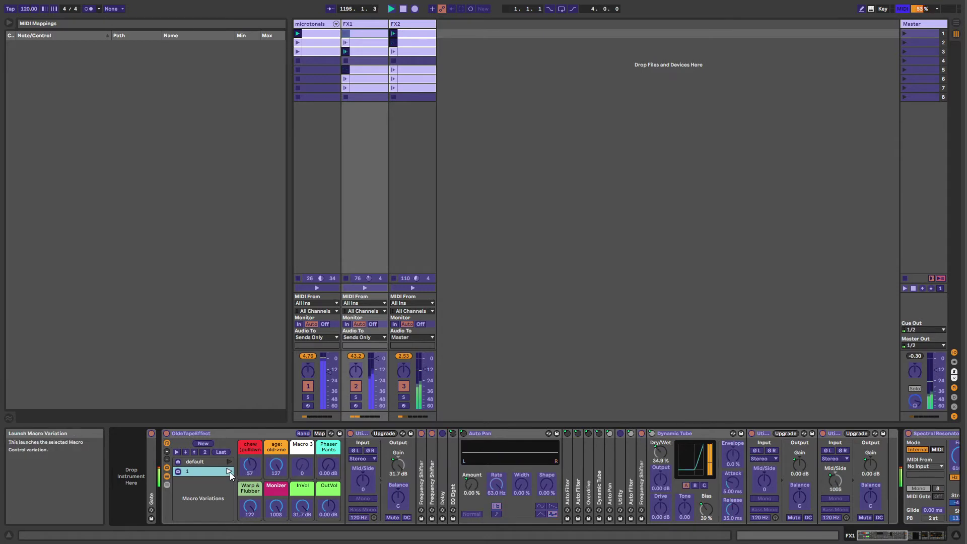
{"action": "left_click", "coordinate": [207, 463]}
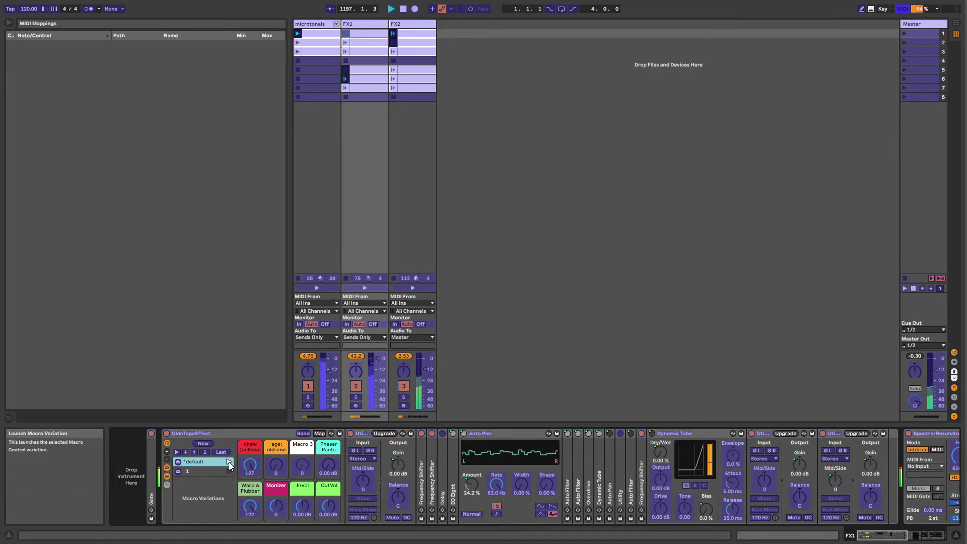
{"action": "left_click", "coordinate": [226, 462]}
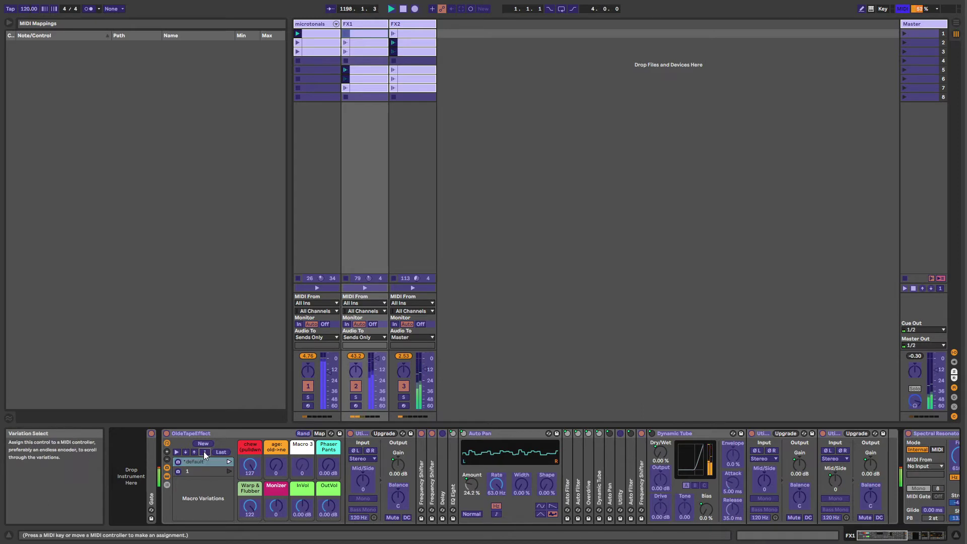
{"action": "left_click", "coordinate": [229, 472]}
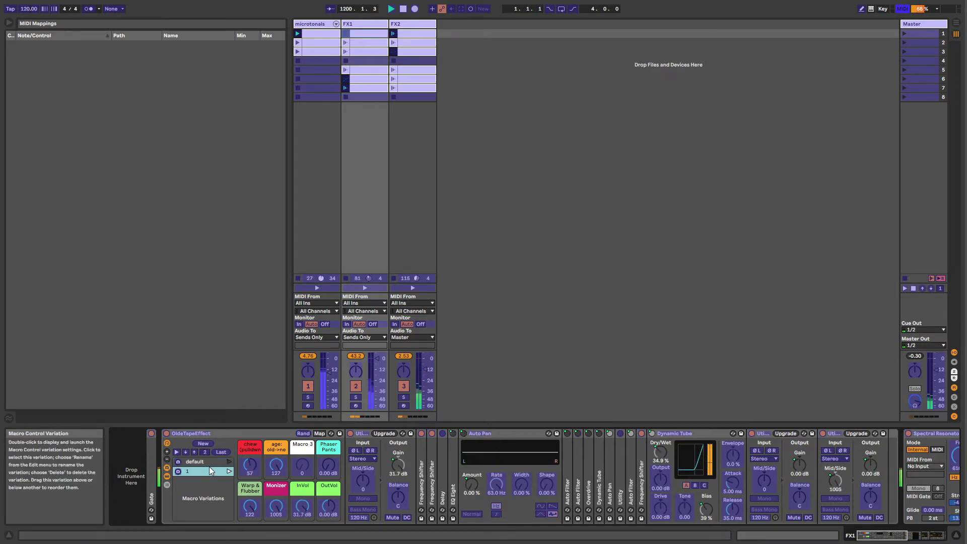
{"action": "left_click", "coordinate": [208, 462]}
{"action": "left_click", "coordinate": [207, 472]}
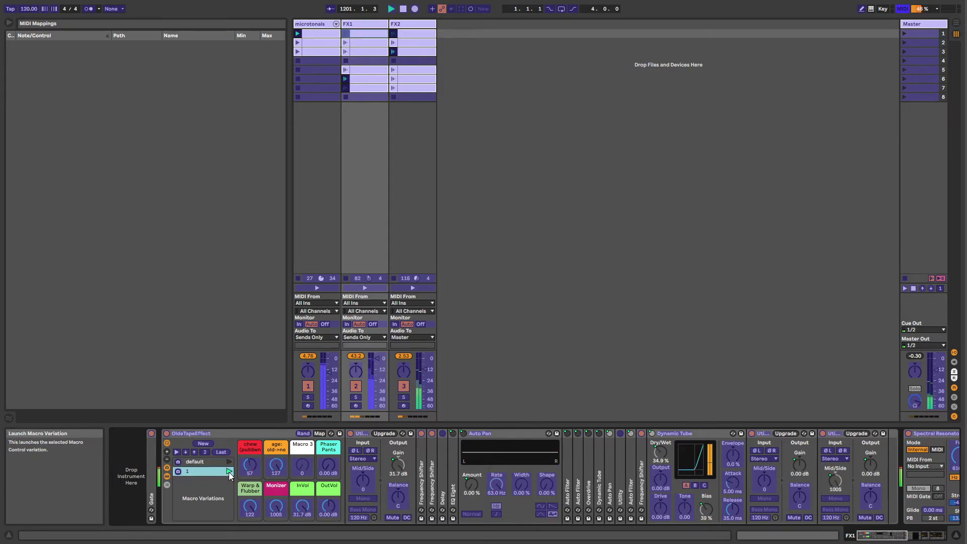
{"action": "left_click", "coordinate": [210, 462]}
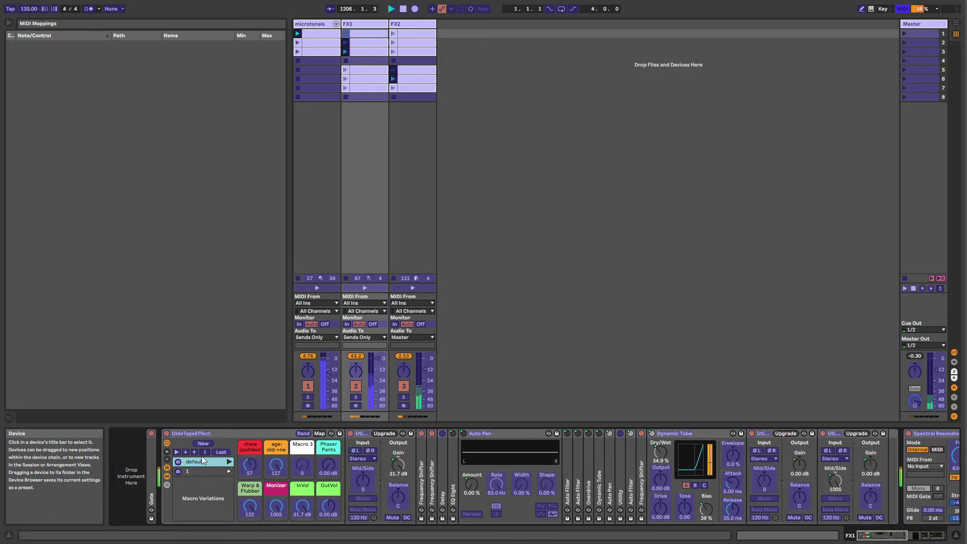
{"action": "key", "text": "ctrl+m"}
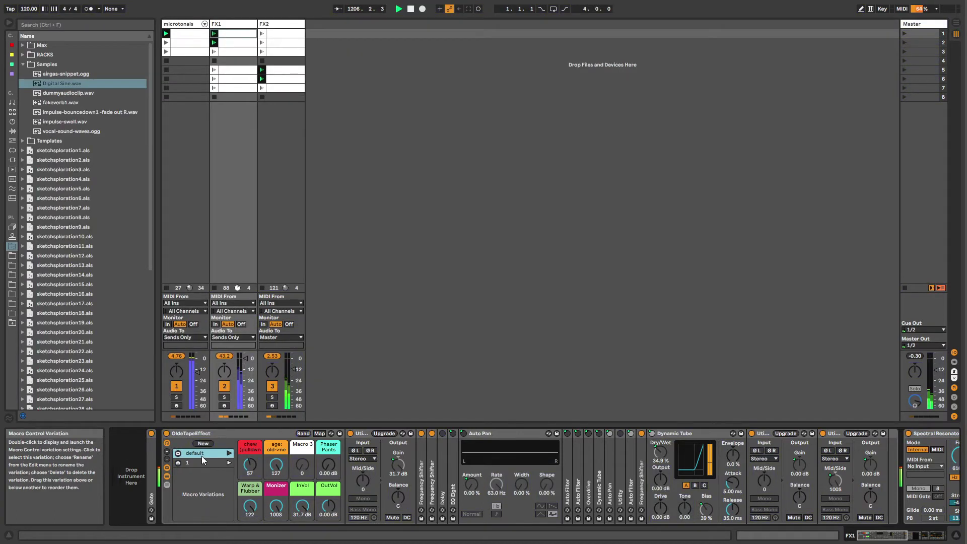
- Randomize OldeTapeEffect's macros, recall macro variation 1, and randomize the macros several more times
{"action": "left_click", "coordinate": [303, 433]}
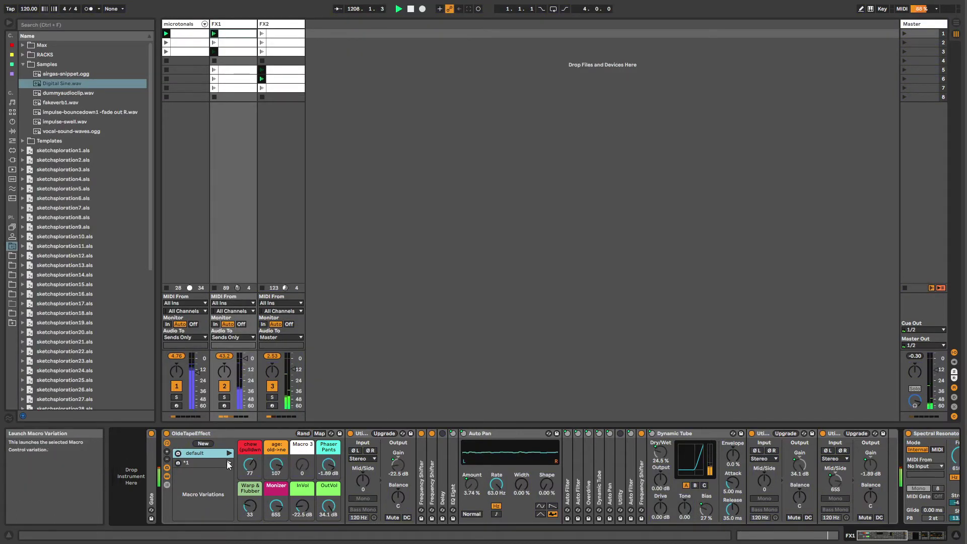
{"action": "left_click", "coordinate": [229, 463]}
{"action": "left_click", "coordinate": [303, 433]}
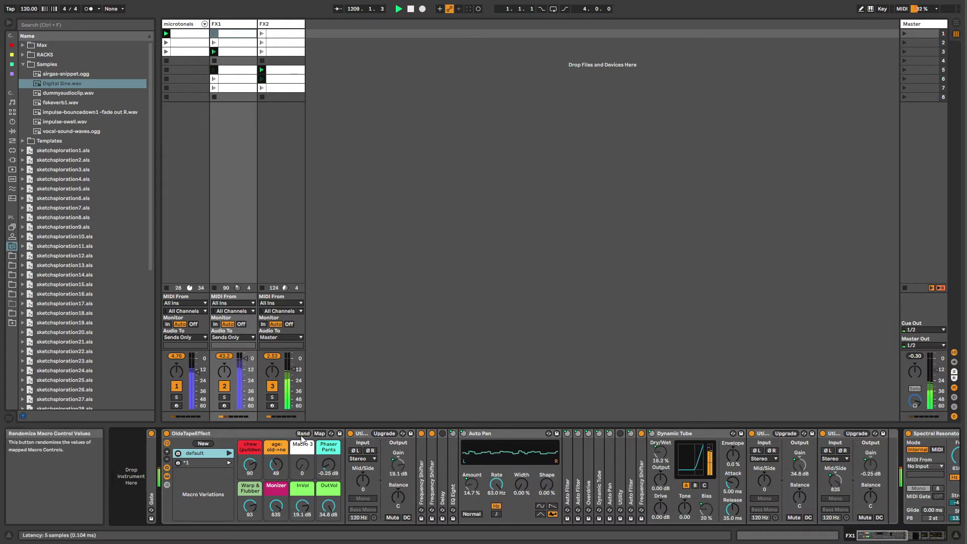
{"action": "left_click", "coordinate": [303, 434]}
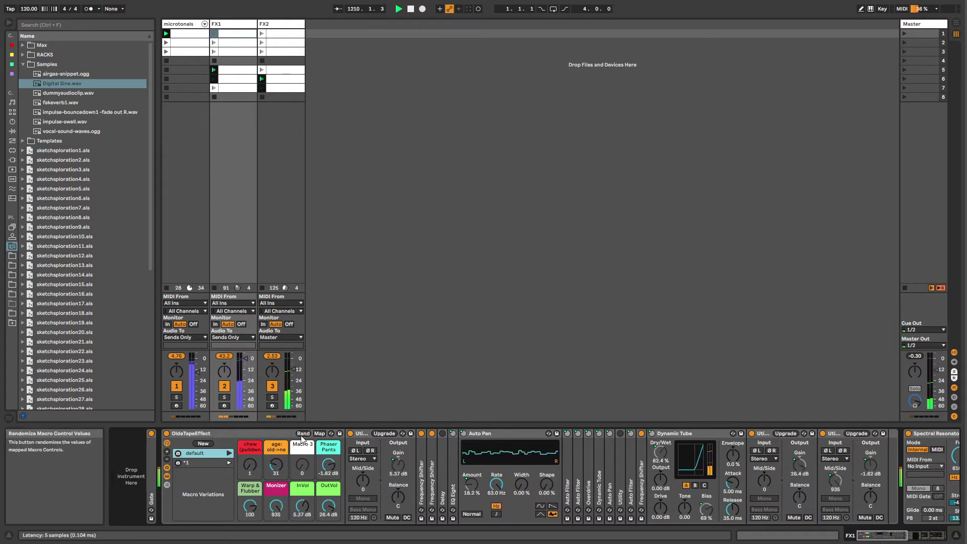
{"action": "left_click", "coordinate": [303, 433]}
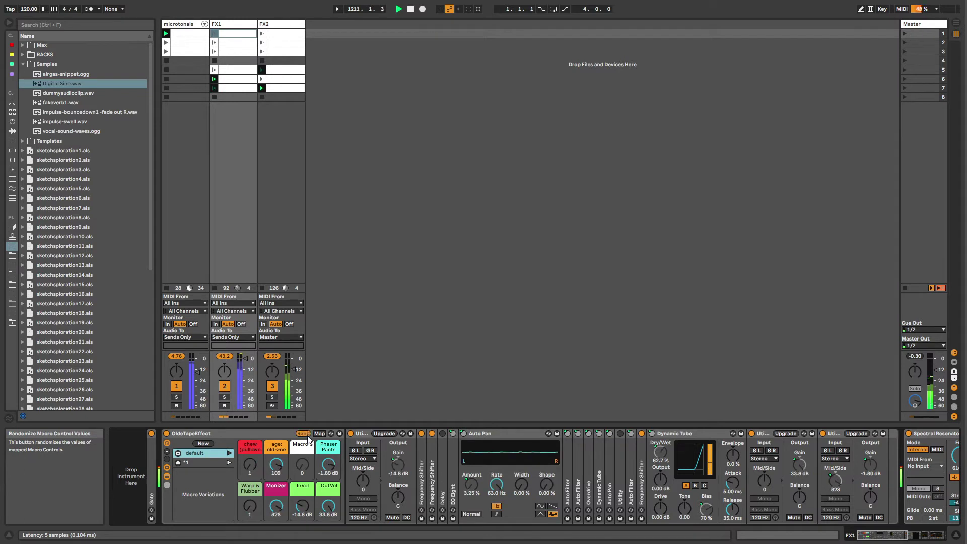
- Check the InVol macro's options without changing them, and keep randomizing the rack's macros to audition different combinations
{"action": "right_click", "coordinate": [300, 507]}
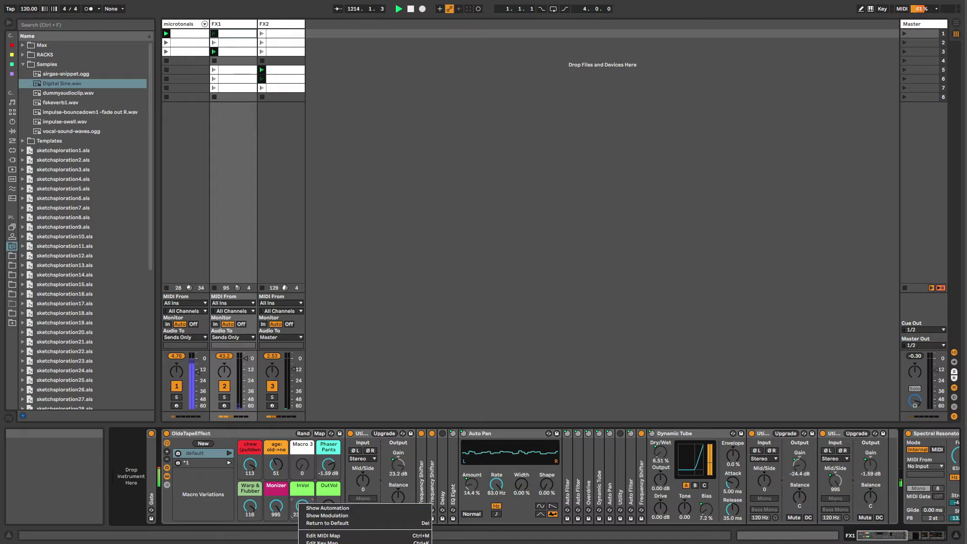
{"action": "left_click", "coordinate": [227, 529]}
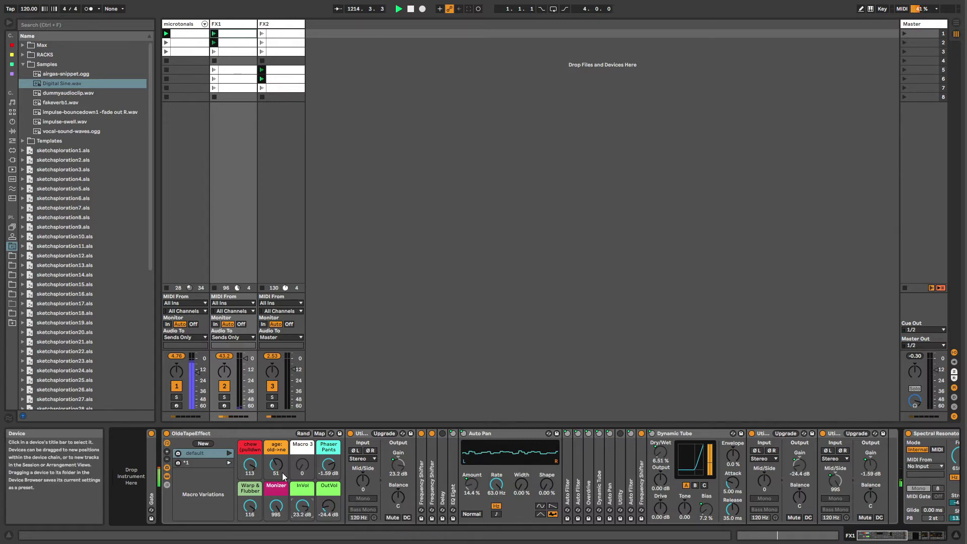
{"action": "left_click", "coordinate": [303, 433]}
{"action": "left_click", "coordinate": [304, 434]}
{"action": "left_click", "coordinate": [304, 434]}
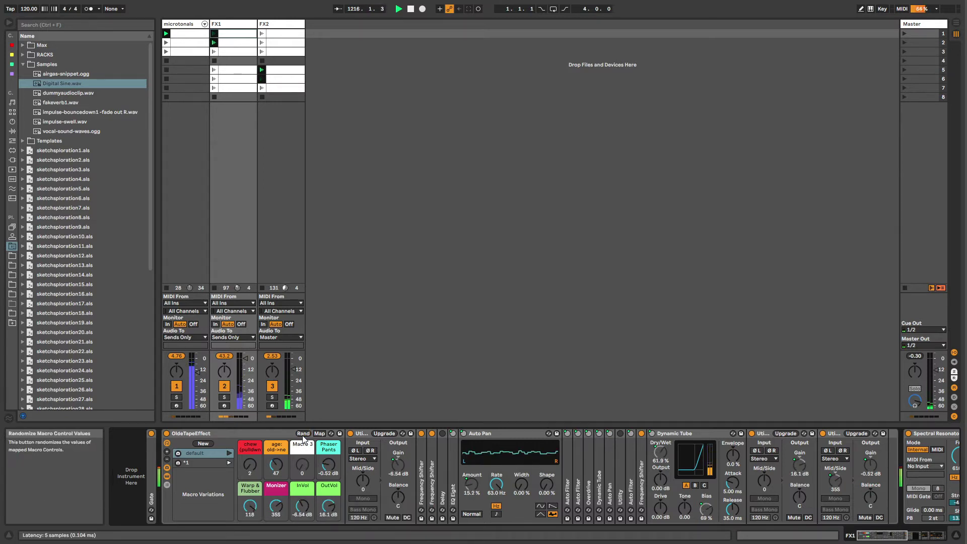
{"action": "left_click", "coordinate": [304, 434]}
{"action": "left_click", "coordinate": [303, 434]}
{"action": "left_click", "coordinate": [303, 434]}
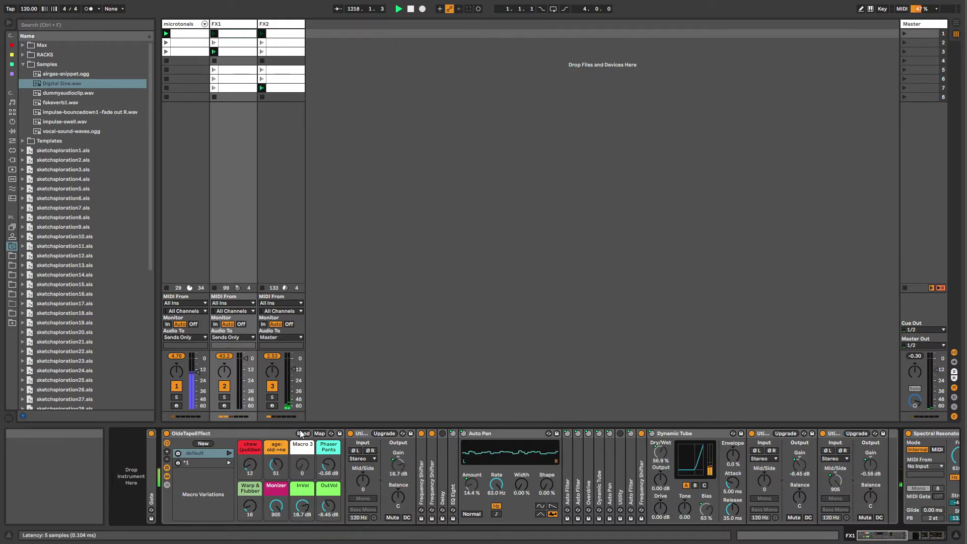
{"action": "left_click", "coordinate": [303, 434]}
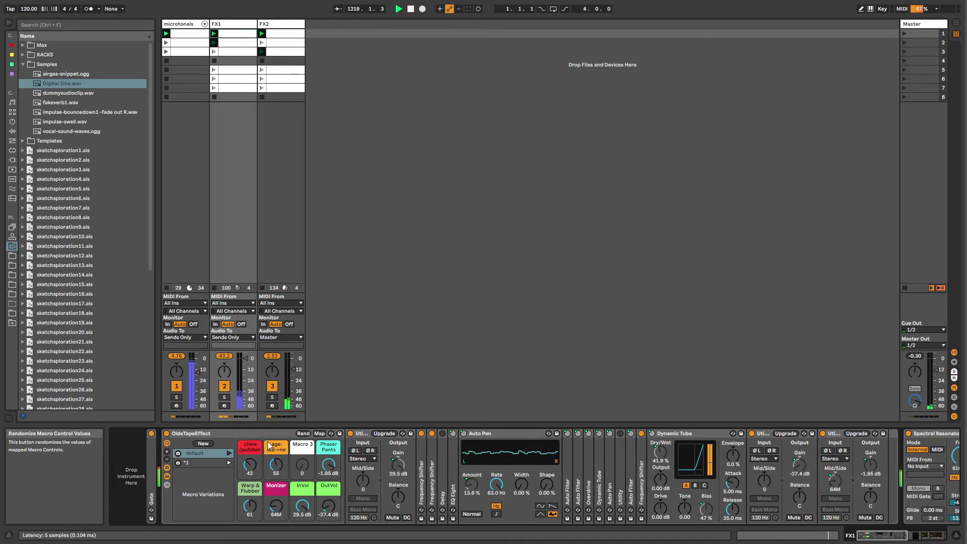
- Recall macro variation 1 and collapse OldeTapeEffect to its macros and variations, hiding the chain list and inner devices
{"action": "left_click", "coordinate": [168, 485]}
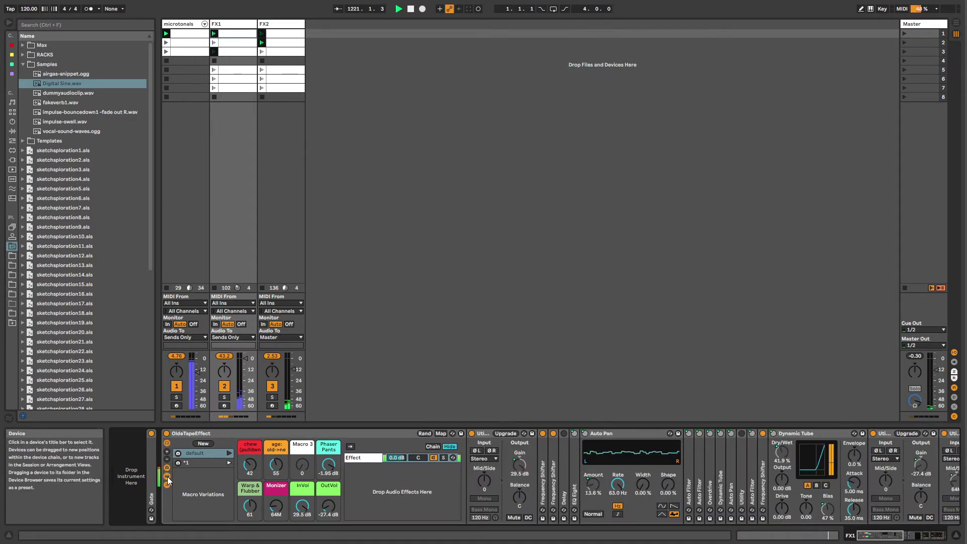
{"action": "left_click", "coordinate": [168, 476]}
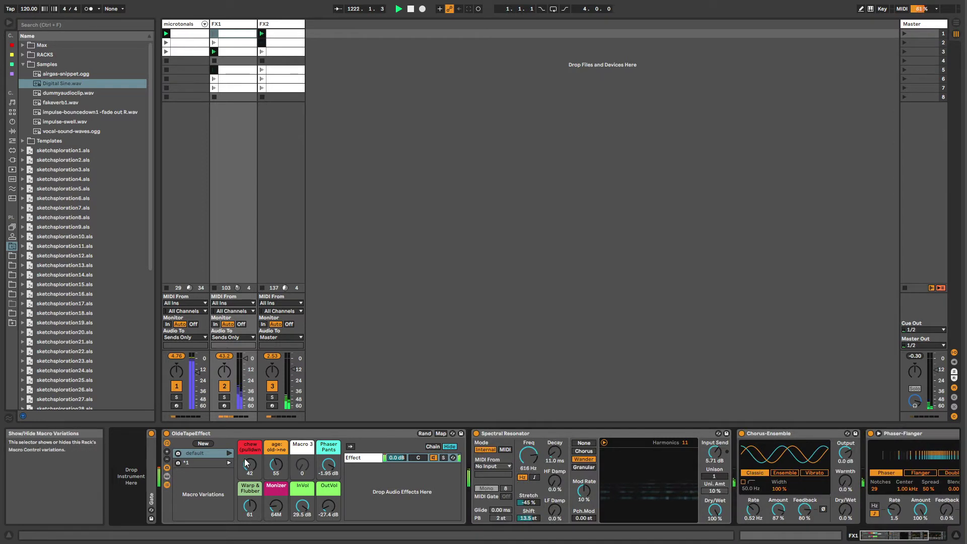
{"action": "left_click", "coordinate": [229, 463]}
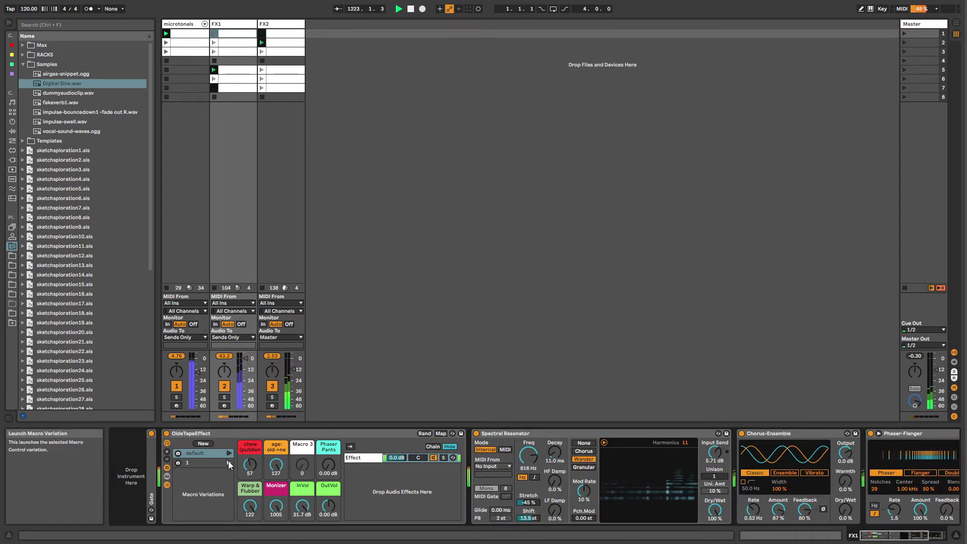
{"action": "left_click", "coordinate": [167, 467]}
{"action": "left_click", "coordinate": [180, 432]}
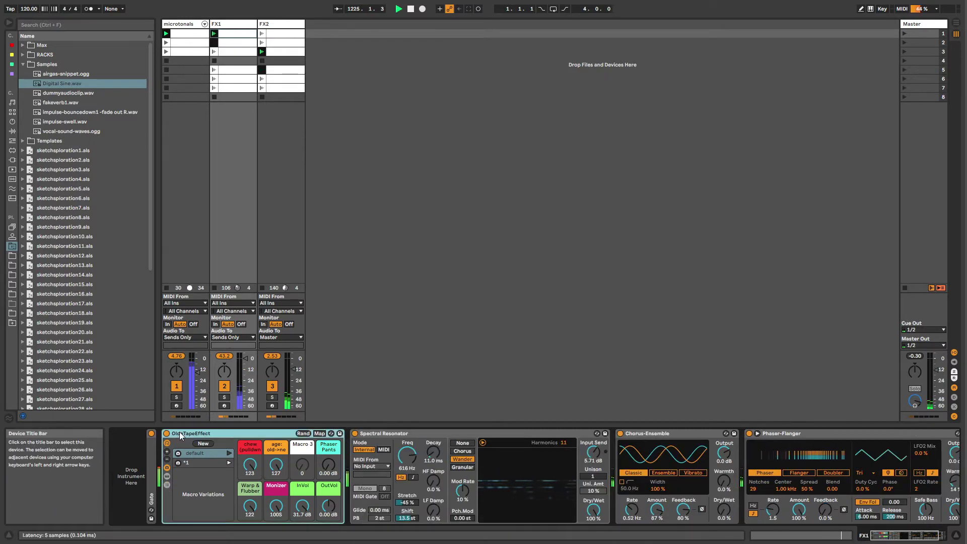
- Inspect the Gate's sidechain settings at the start of FX1's device chain and fold the Gate away again
{"action": "double_click", "coordinate": [148, 458]}
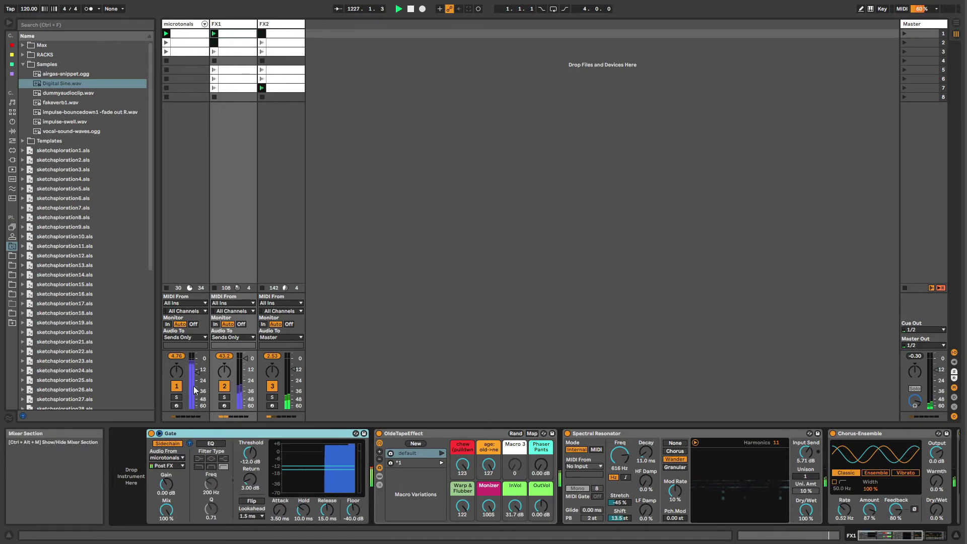
{"action": "double_click", "coordinate": [216, 435]}
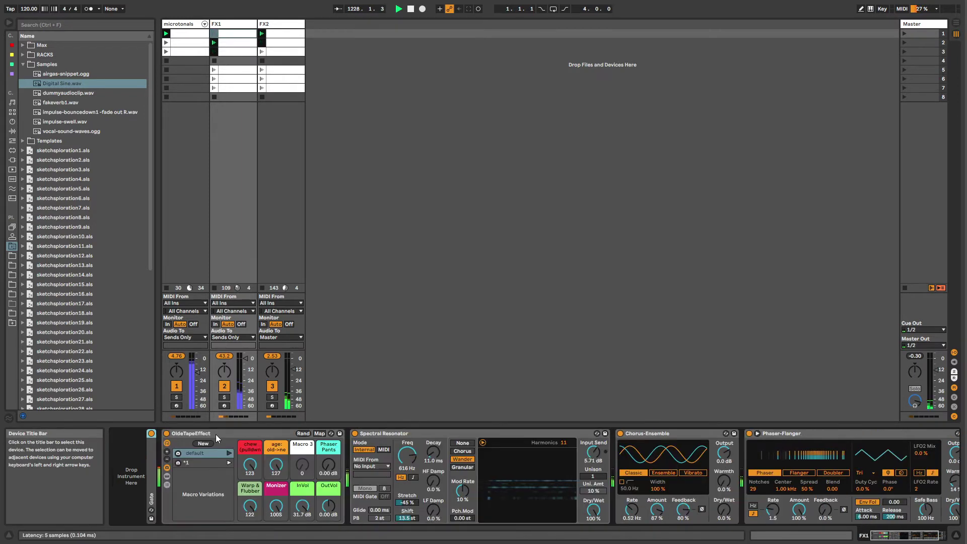
{"action": "left_click", "coordinate": [215, 434]}
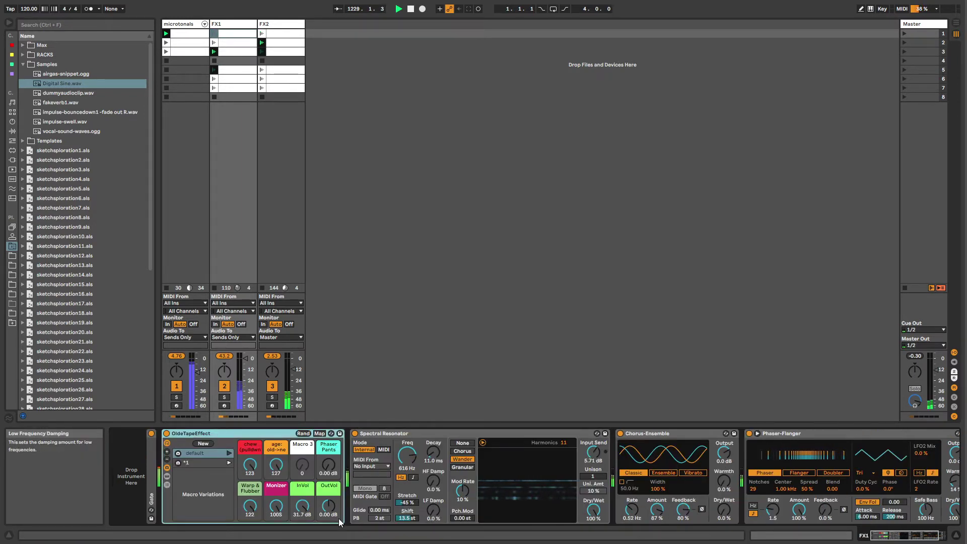
- Set the dry/wet of FX1's Spectral Resonator to 47% so that the resonator is blended with the dry signal
{"action": "left_click", "coordinate": [383, 433]}
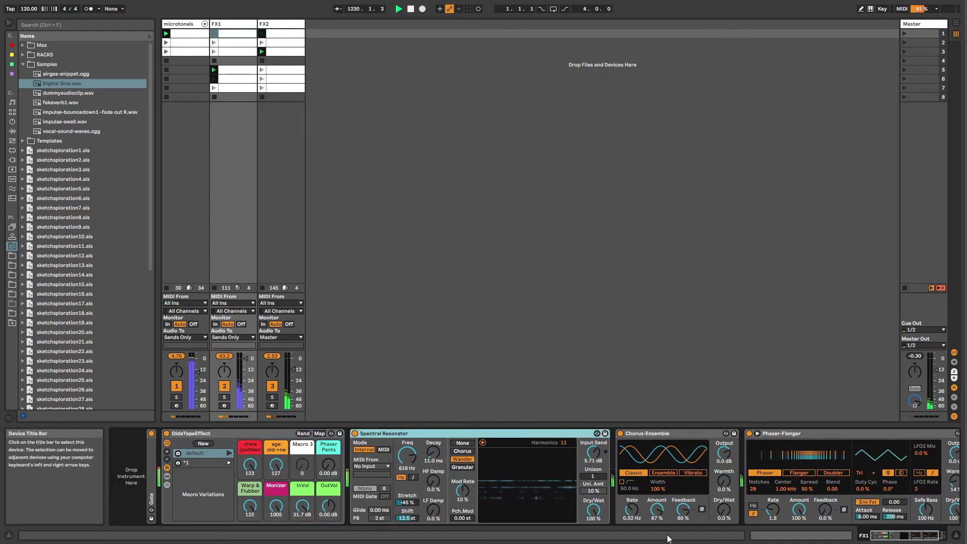
{"action": "left_click_drag", "start_coordinate": [594, 510], "coordinate": [594, 542]}
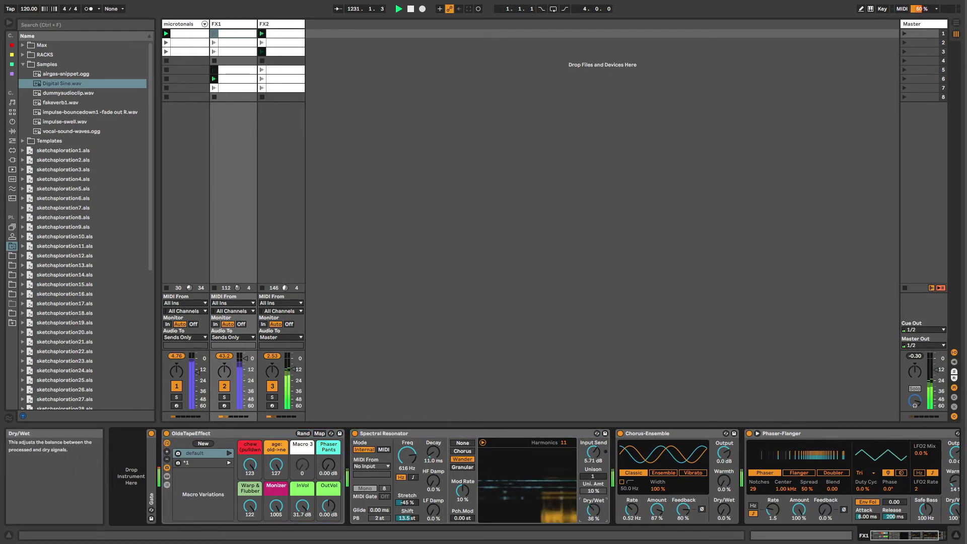
{"action": "double_click", "coordinate": [374, 434]}
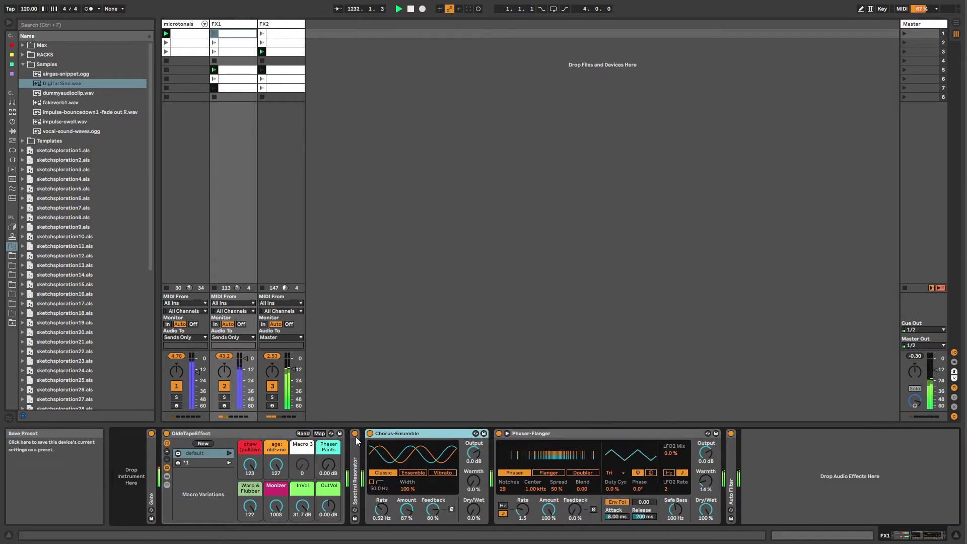
{"action": "double_click", "coordinate": [355, 497]}
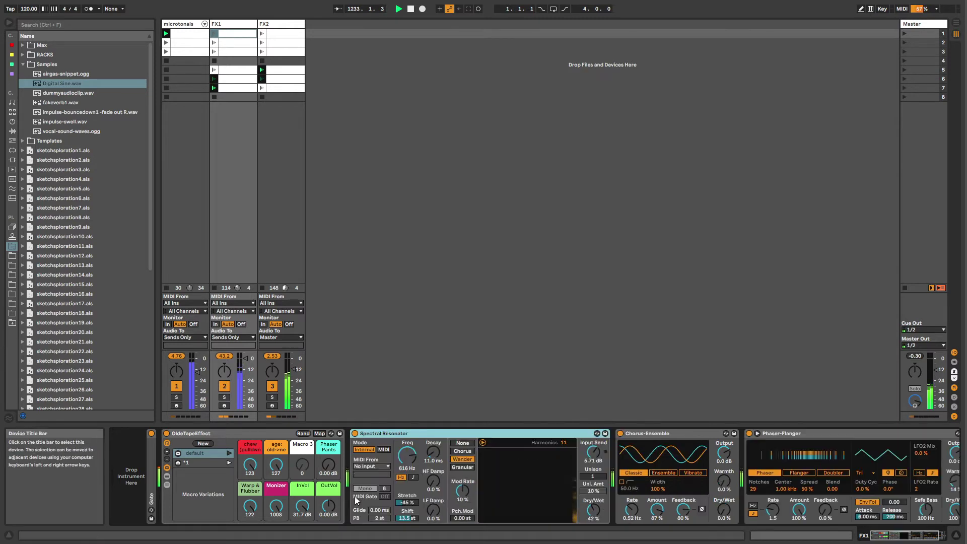
{"action": "mouse_move", "coordinate": [587, 513]}
{"action": "left_mouse_down"}
{"action": "mouse_move", "coordinate": [587, 499]}
{"action": "mouse_move", "coordinate": [593, 525]}
{"action": "left_mouse_up"}
- Insert a new MIDI track after FX2 and return to FX1's device chain
{"action": "left_click", "coordinate": [377, 466]}
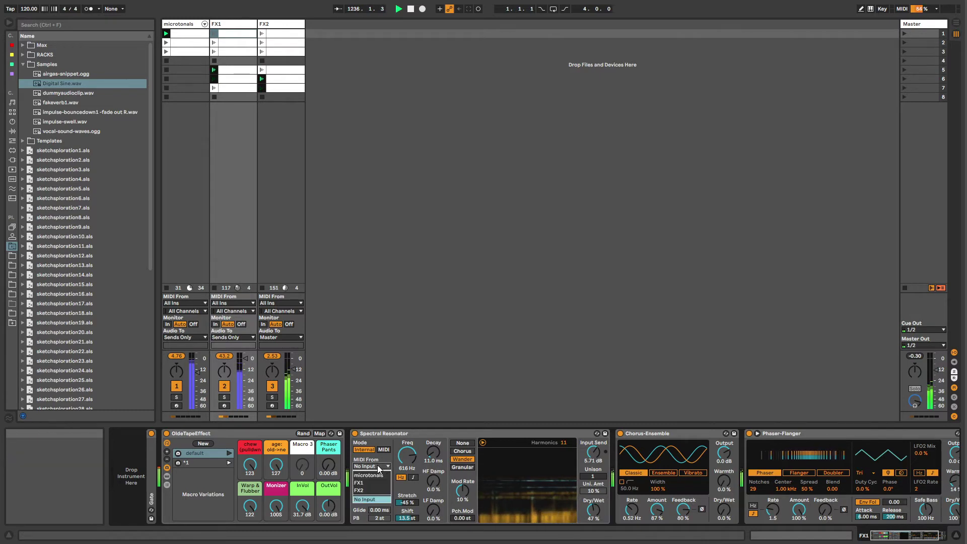
{"action": "left_click", "coordinate": [296, 28]}
{"action": "key", "text": "ctrl+shift+t"}
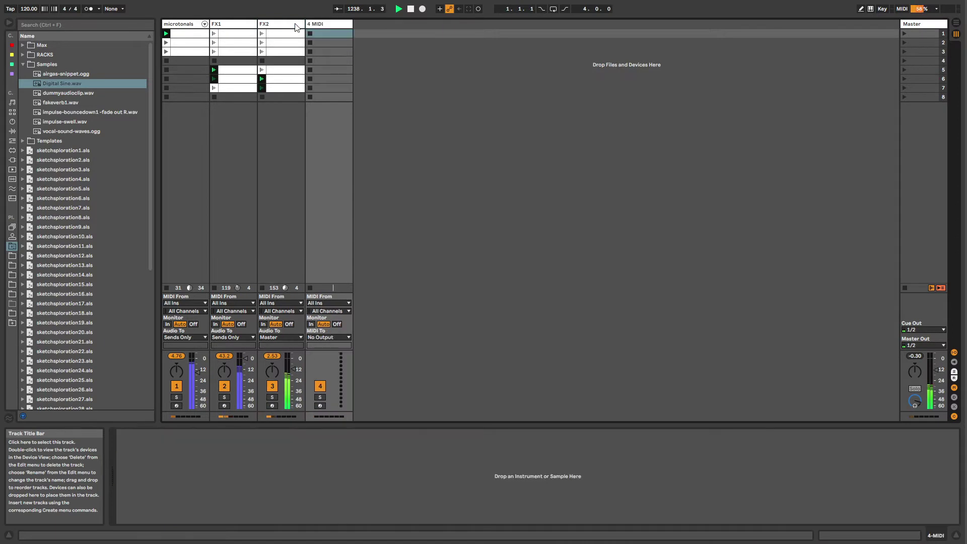
{"action": "left_click", "coordinate": [237, 24]}
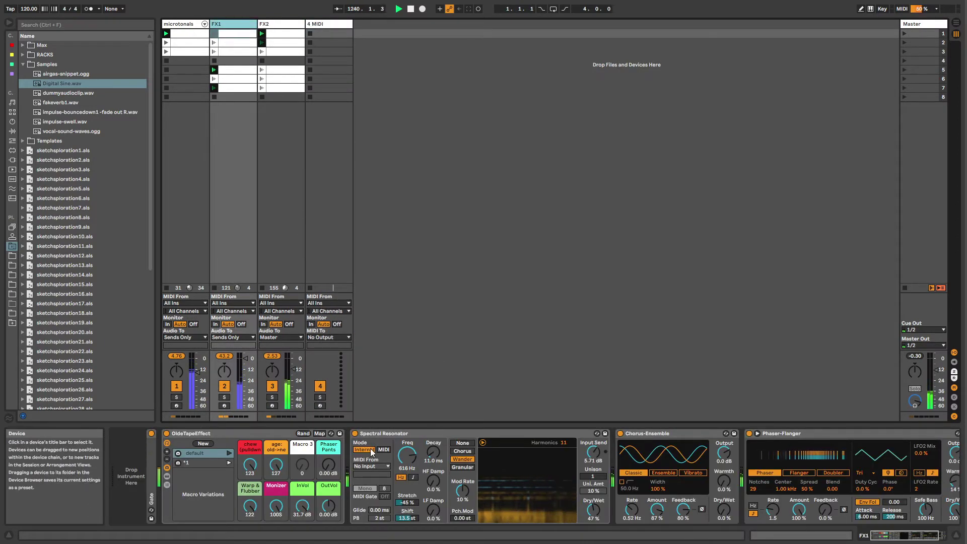
- Feed FX1's Spectral Resonator with MIDI from microtonals, Post FX, and switch its mode to MIDI
{"action": "left_click", "coordinate": [371, 466]}
{"action": "left_click", "coordinate": [369, 475]}
{"action": "left_click", "coordinate": [370, 475]}
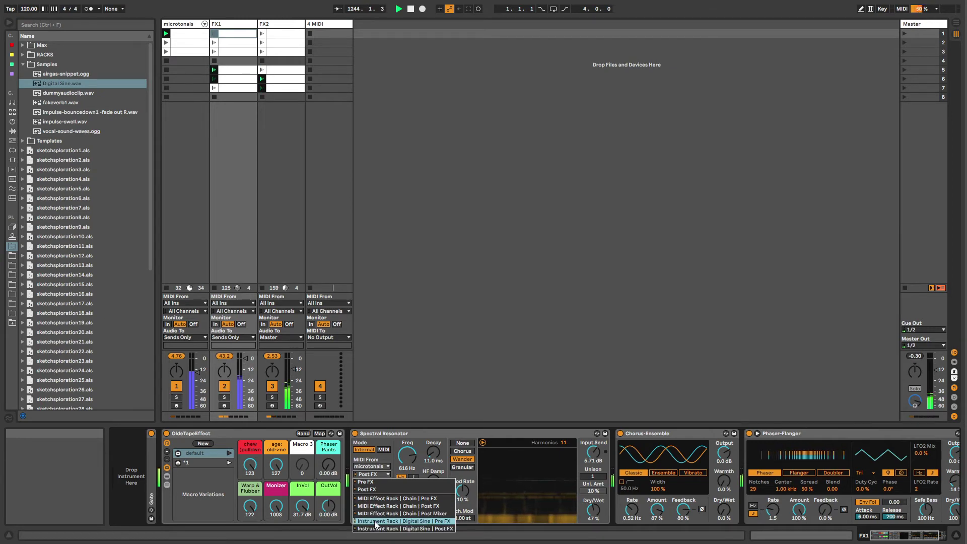
{"action": "left_click", "coordinate": [378, 489]}
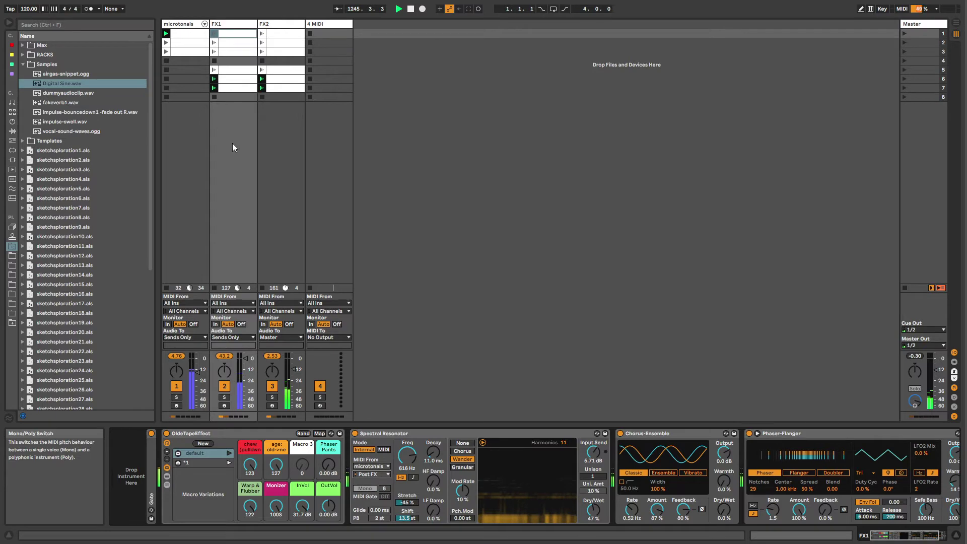
{"action": "left_click", "coordinate": [189, 28]}
{"action": "left_click", "coordinate": [216, 24]}
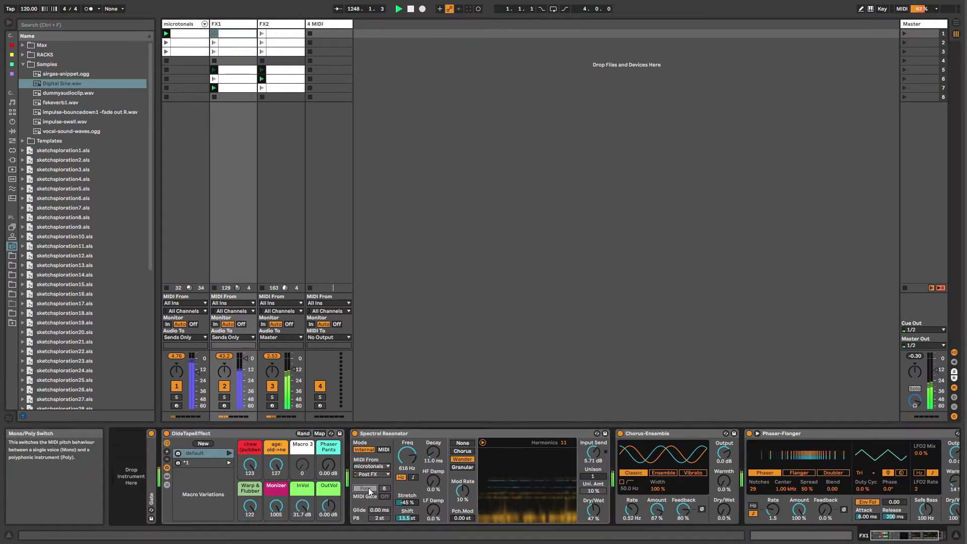
{"action": "left_click", "coordinate": [384, 449]}
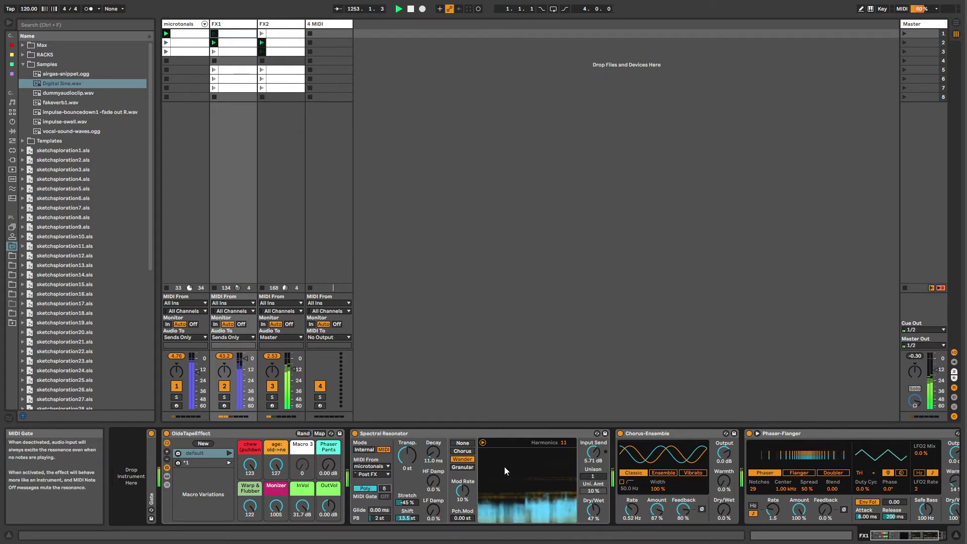
- Set the Spectral Resonator's dry/wet to 100%, input send to 12.57 dB and transposition to 12 st
{"action": "left_click", "coordinate": [594, 509]}
{"action": "left_click_drag", "start_coordinate": [594, 508], "coordinate": [593, 512]}
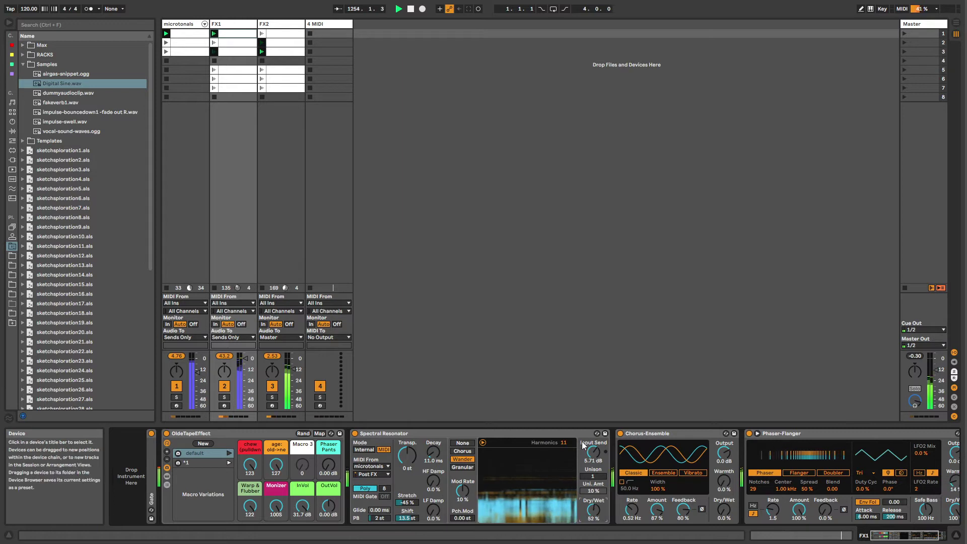
{"action": "left_click", "coordinate": [594, 452]}
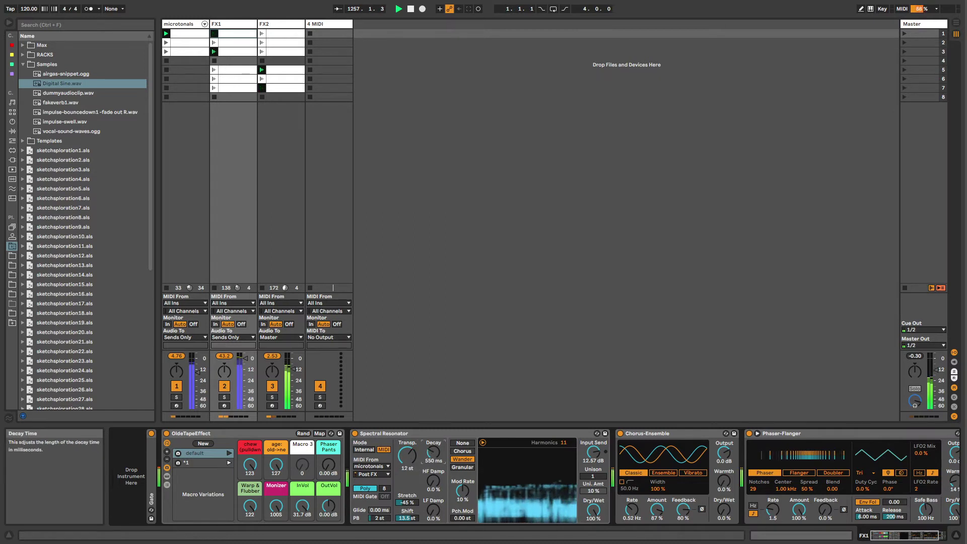
- Set the Spectral Resonator's decay to 1.95 s, stretch to 0%, shift to 0 st, glide to 4.89 s and harmonics to 8
{"action": "double_click", "coordinate": [410, 502]}
{"action": "left_click", "coordinate": [410, 517]}
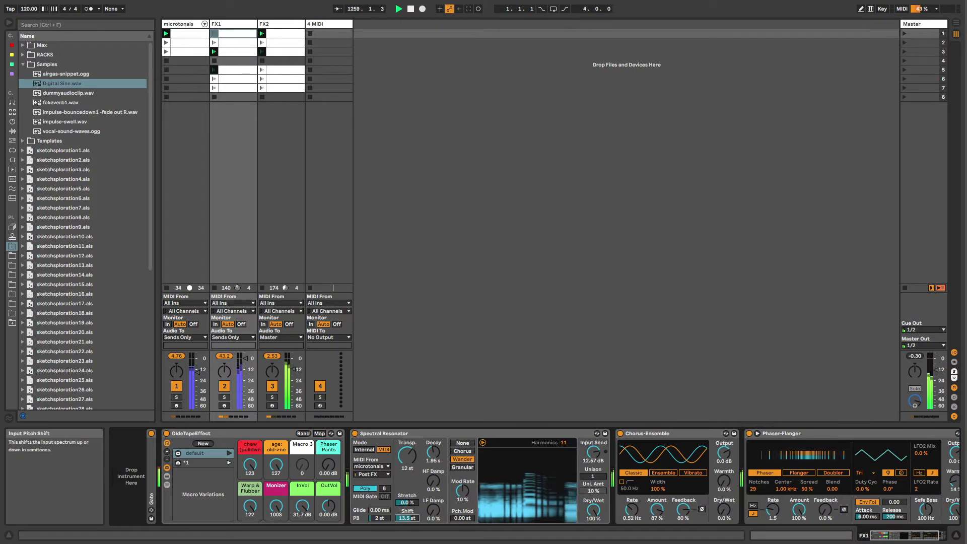
{"action": "double_click", "coordinate": [410, 518]}
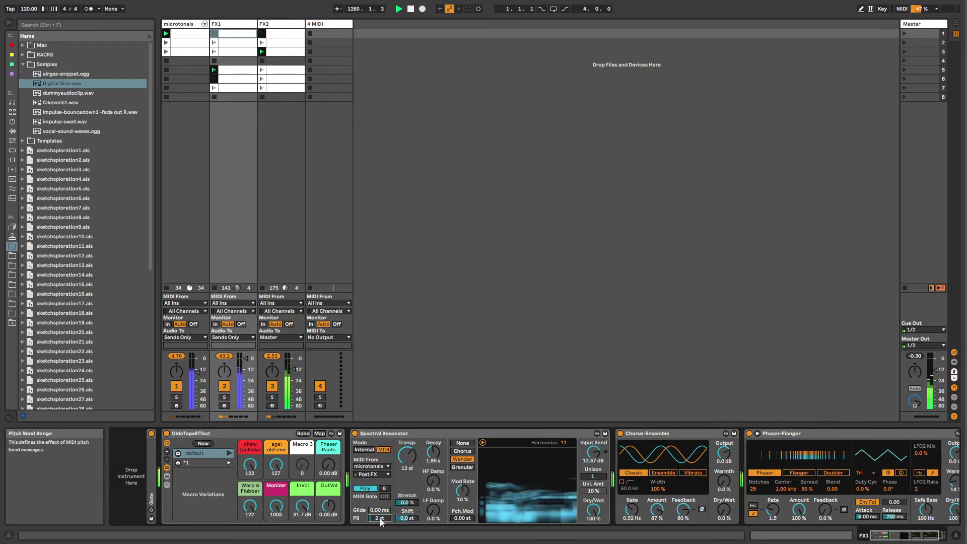
{"action": "left_click_drag", "start_coordinate": [385, 512], "coordinate": [385, 508]}
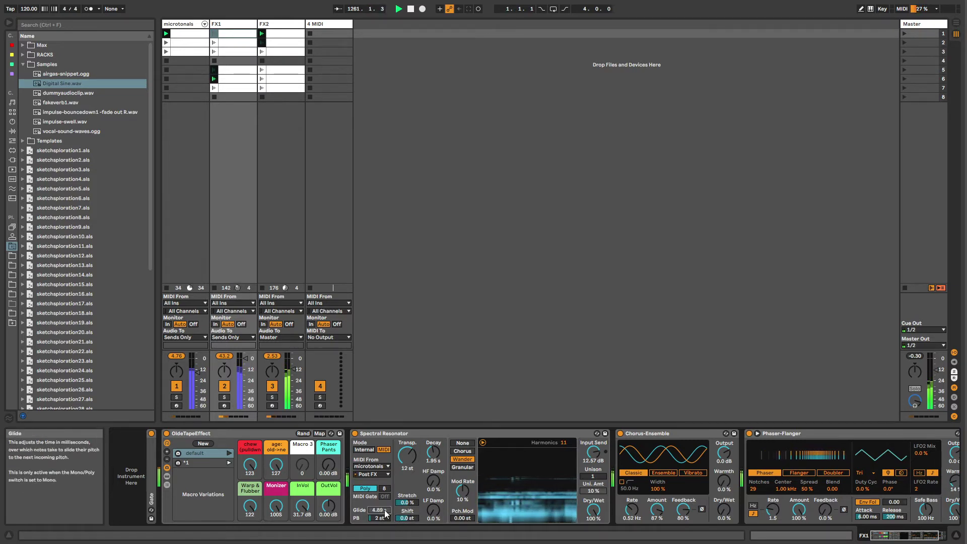
{"action": "left_click", "coordinate": [563, 443]}
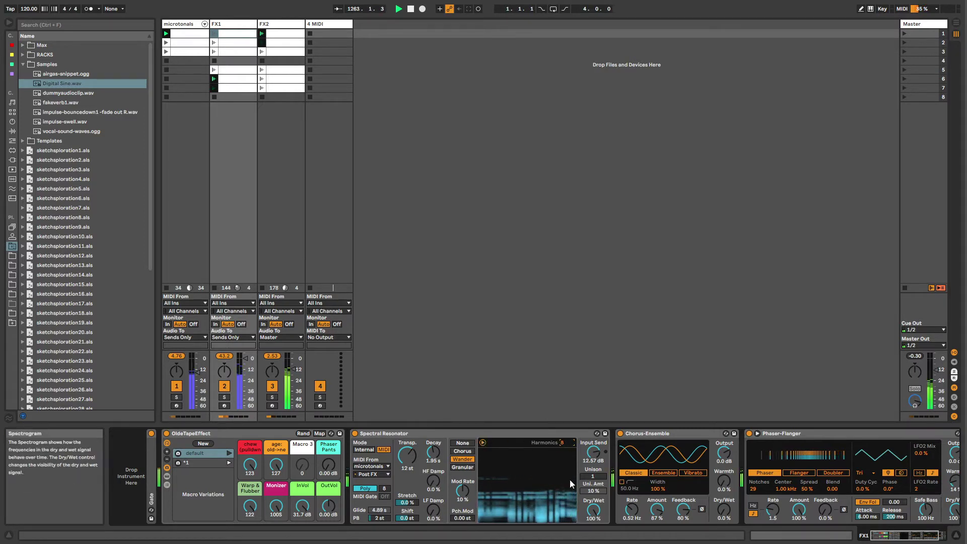
- Copy FX1's Spectral Resonator to FX2, placing it after the Hybrid Reverb with dry/wet at 100%
{"action": "left_click", "coordinate": [881, 536]}
{"action": "left_click", "coordinate": [382, 435]}
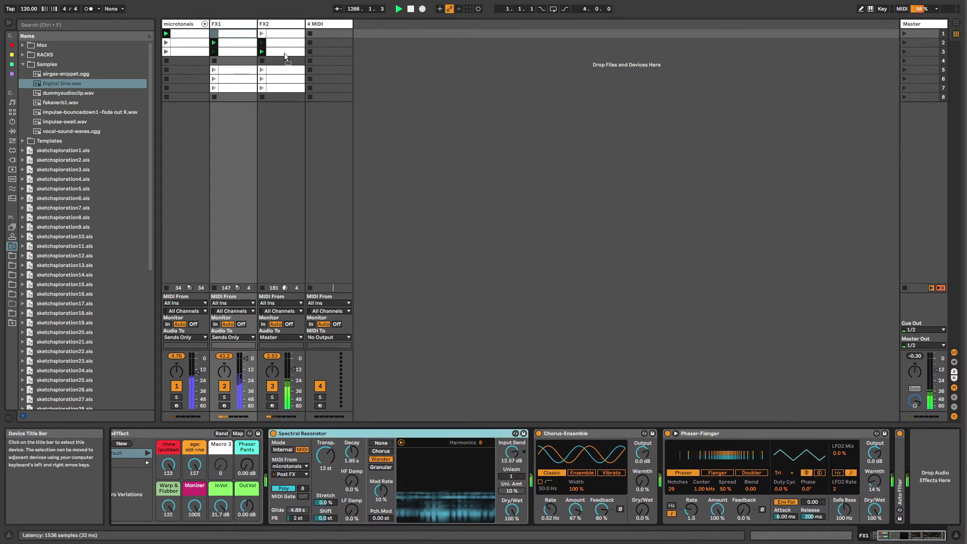
{"action": "key", "text": "Right"}
{"action": "key", "text": "ctrl+v"}
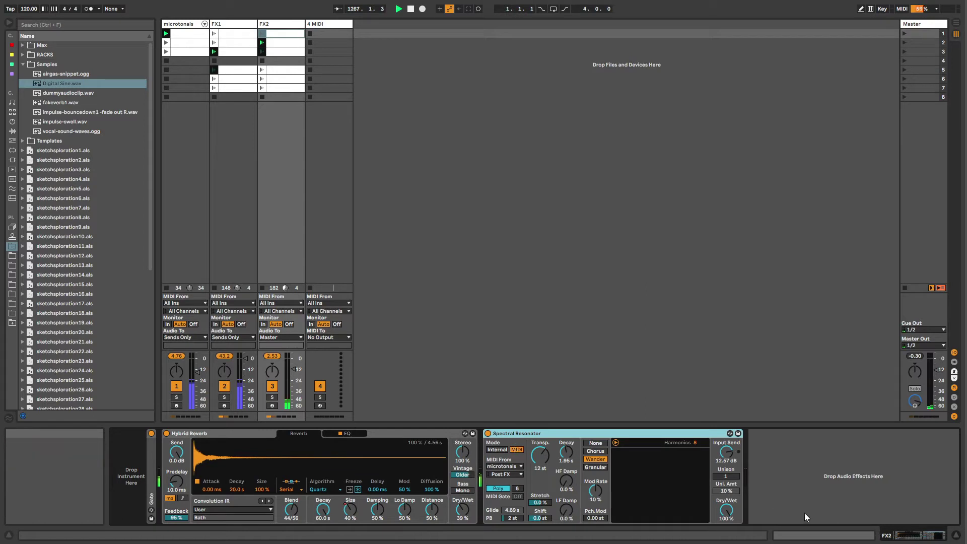
{"action": "left_click_drag", "start_coordinate": [729, 514], "coordinate": [728, 514]}
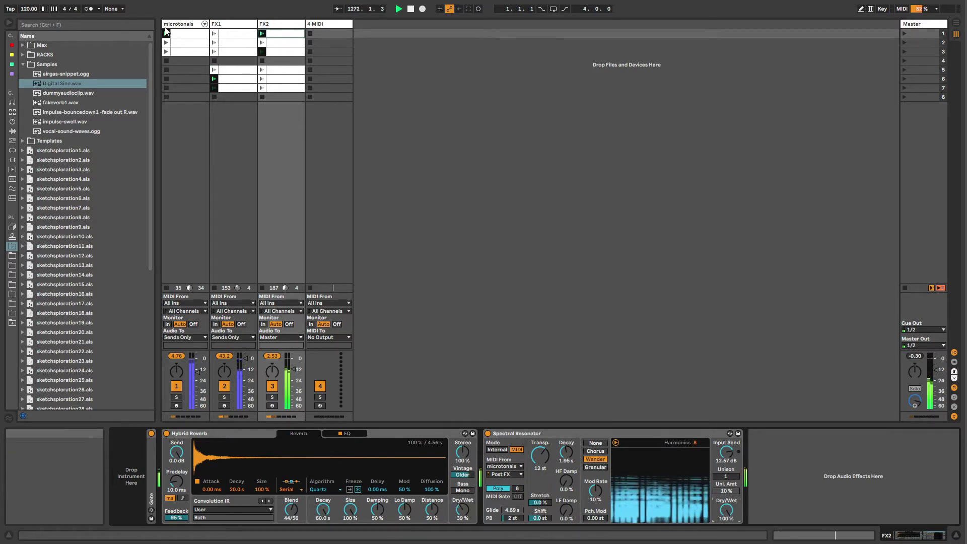
- Examine the pitch expression curves of the notes in the first microtonals clip and compare them with FX2's Spectral Resonator response
{"action": "double_click", "coordinate": [186, 36]}
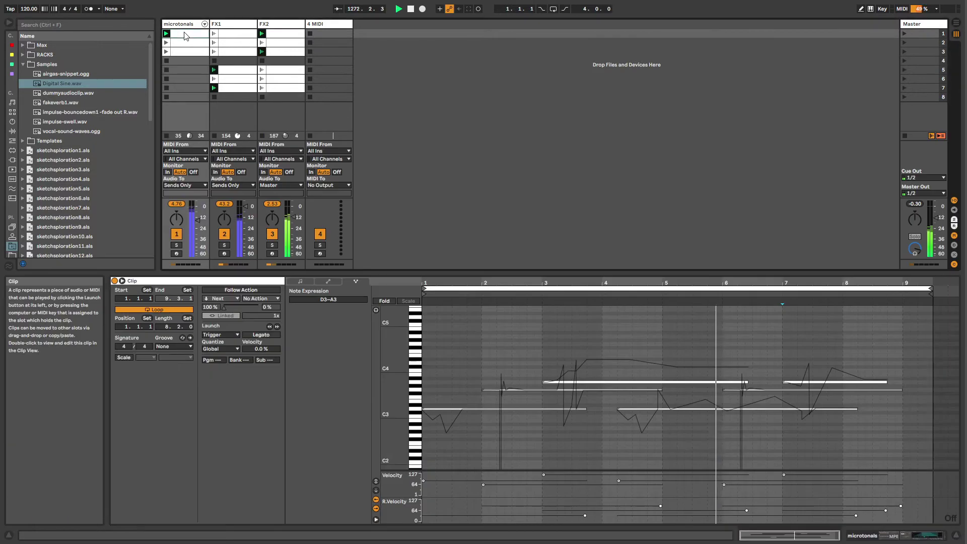
{"action": "left_click", "coordinate": [810, 384]}
{"action": "left_click", "coordinate": [810, 385]}
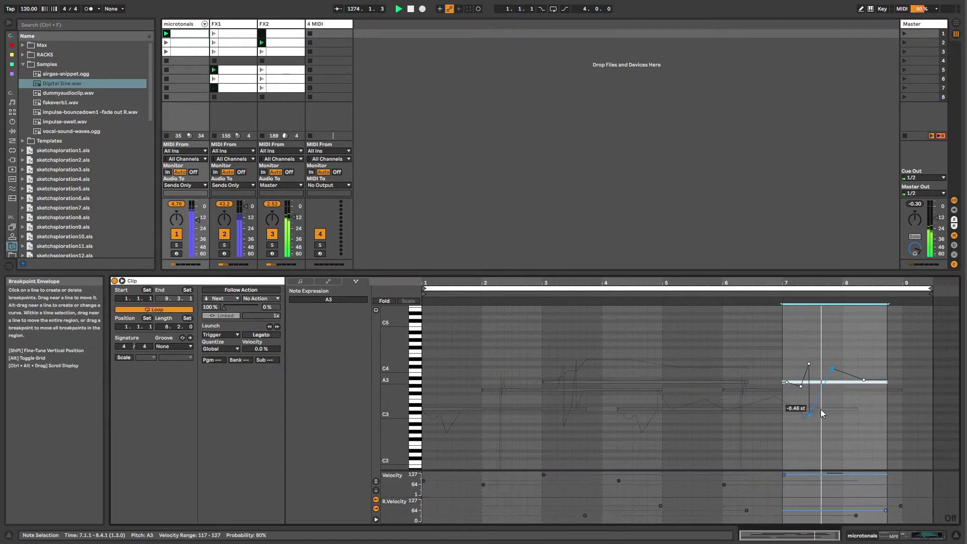
{"action": "left_click", "coordinate": [588, 391]}
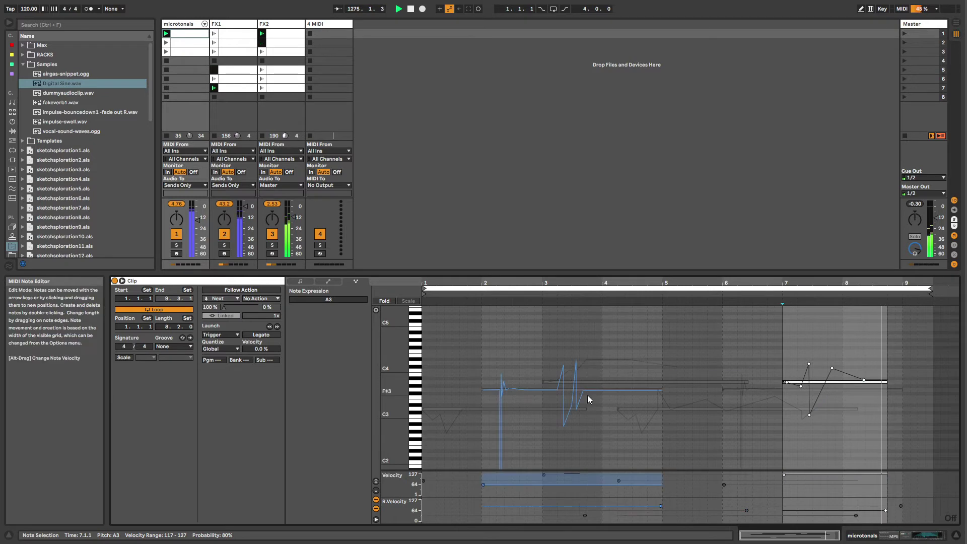
{"action": "double_click", "coordinate": [269, 25]}
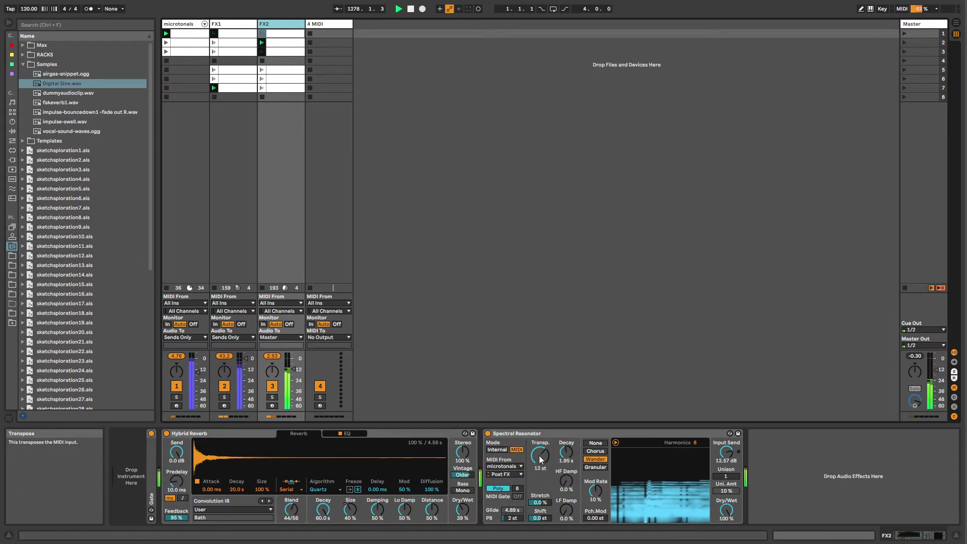
{"action": "left_click", "coordinate": [186, 33]}
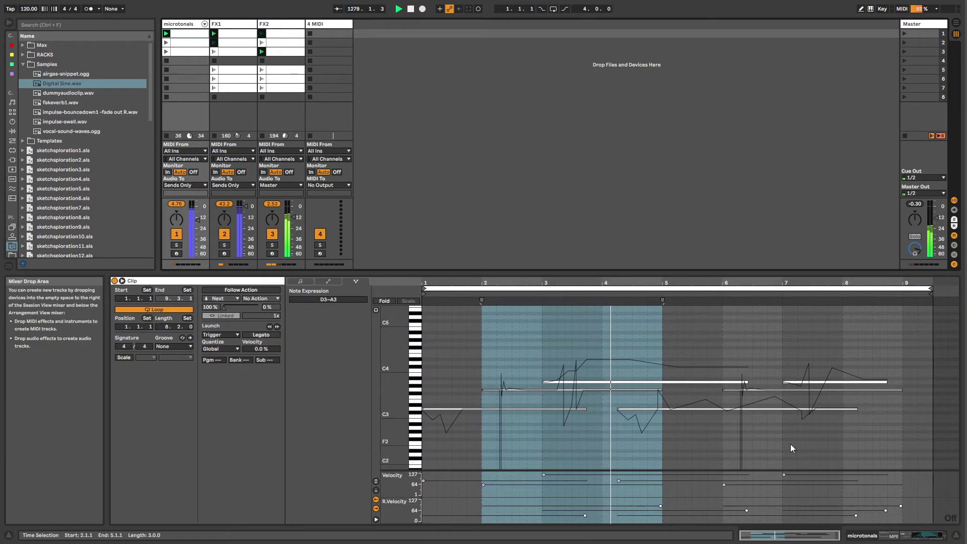
{"action": "left_click", "coordinate": [582, 355]}
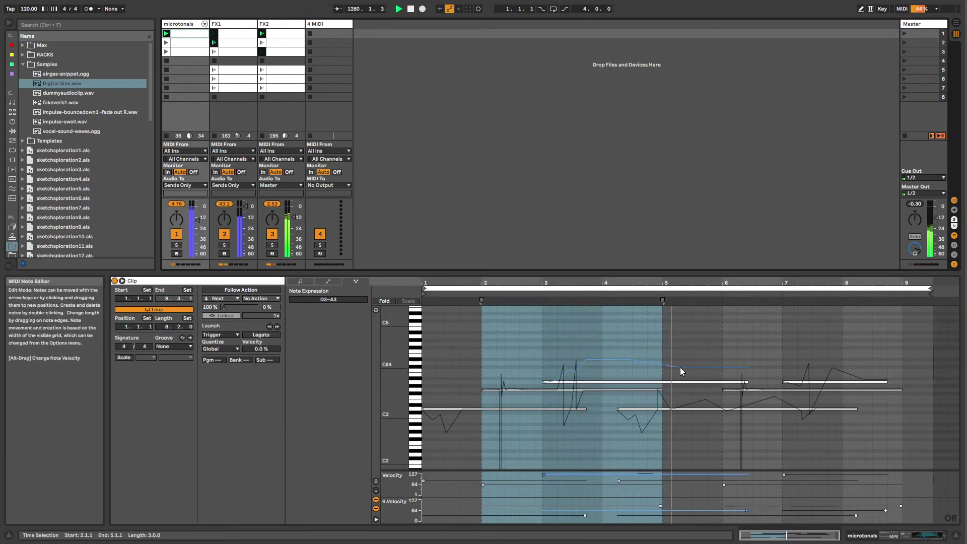
{"action": "left_click_drag", "start_coordinate": [690, 367], "coordinate": [692, 359]}
{"action": "left_click", "coordinate": [789, 378]}
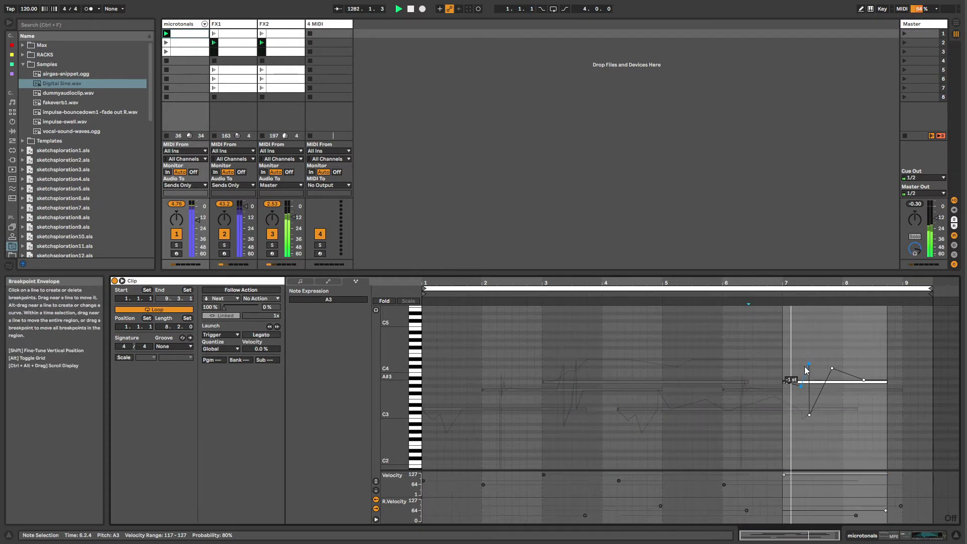
{"action": "left_click_drag", "start_coordinate": [809, 360], "coordinate": [816, 382]}
{"action": "mouse_move", "coordinate": [704, 410]}
{"action": "left_mouse_down"}
{"action": "mouse_move", "coordinate": [670, 395]}
{"action": "mouse_move", "coordinate": [670, 428]}
{"action": "mouse_move", "coordinate": [746, 419]}
{"action": "mouse_move", "coordinate": [692, 422]}
{"action": "mouse_move", "coordinate": [708, 425]}
{"action": "mouse_move", "coordinate": [717, 399]}
{"action": "mouse_move", "coordinate": [682, 435]}
{"action": "mouse_move", "coordinate": [692, 437]}
{"action": "mouse_move", "coordinate": [667, 413]}
{"action": "mouse_move", "coordinate": [708, 429]}
{"action": "mouse_move", "coordinate": [713, 414]}
{"action": "mouse_move", "coordinate": [800, 398]}
{"action": "mouse_move", "coordinate": [713, 401]}
{"action": "mouse_move", "coordinate": [725, 411]}
{"action": "mouse_move", "coordinate": [794, 409]}
{"action": "mouse_move", "coordinate": [708, 409]}
{"action": "mouse_move", "coordinate": [722, 409]}
{"action": "left_mouse_up"}
- Insert a Random MIDI effect on the microtonals track, between the MIDI Effect Rack and the Instrument Rack
{"action": "left_click", "coordinate": [321, 24]}
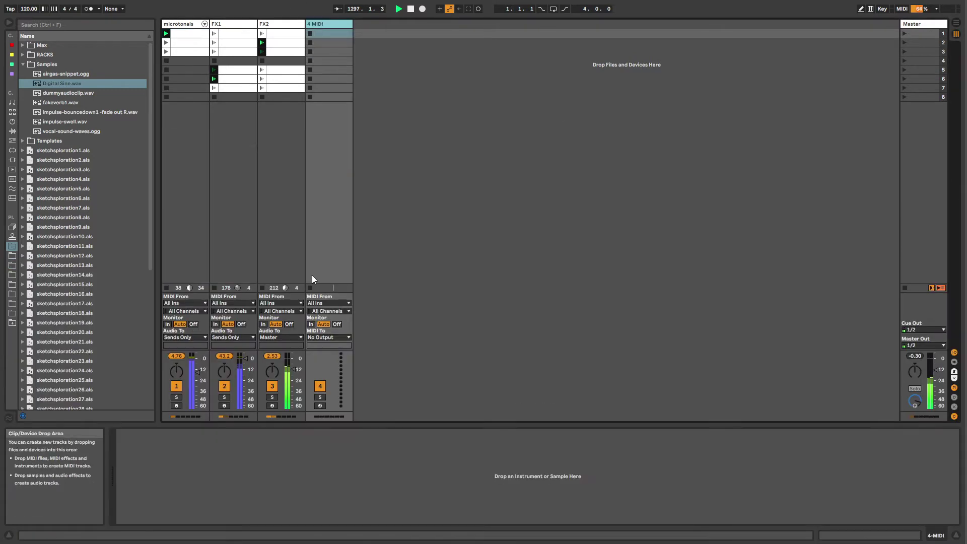
{"action": "left_click", "coordinate": [279, 25]}
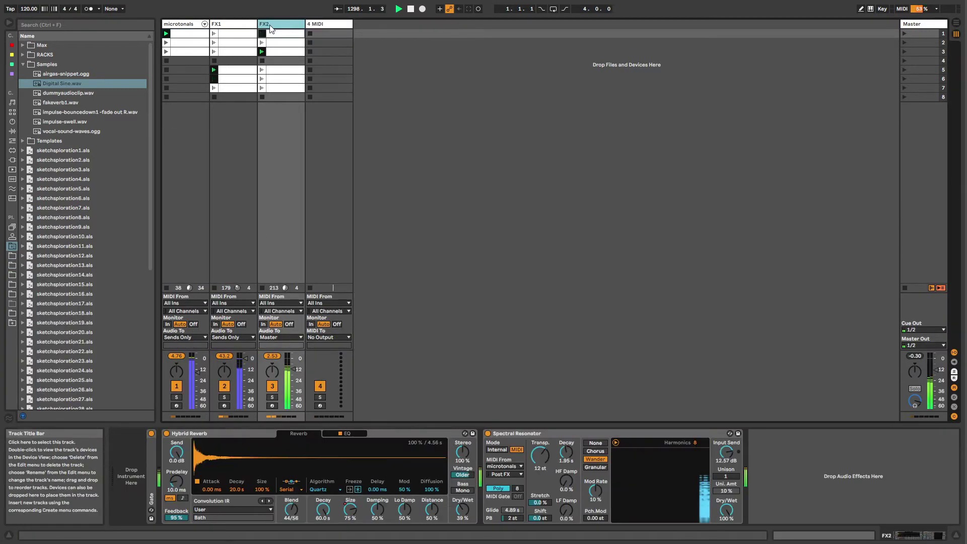
{"action": "left_click", "coordinate": [189, 24]}
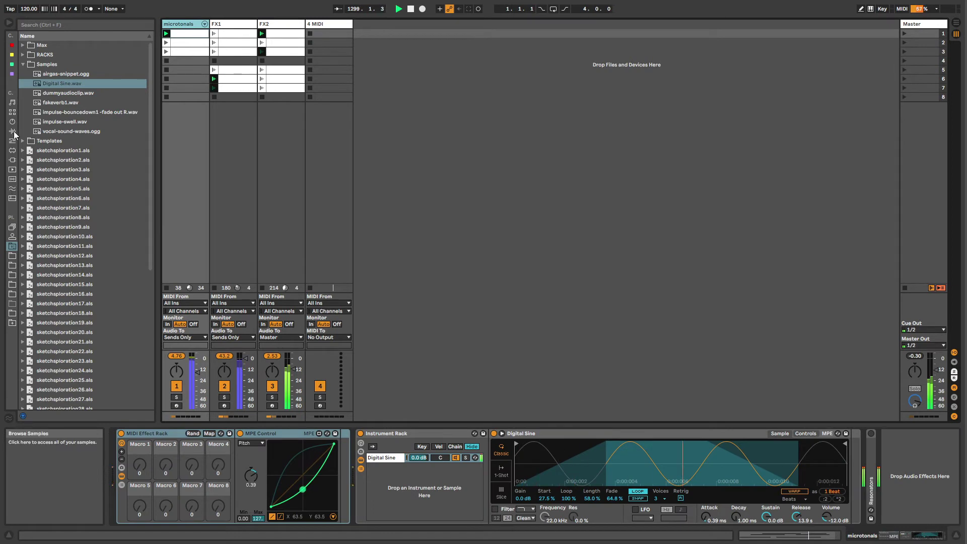
{"action": "left_click", "coordinate": [13, 140]}
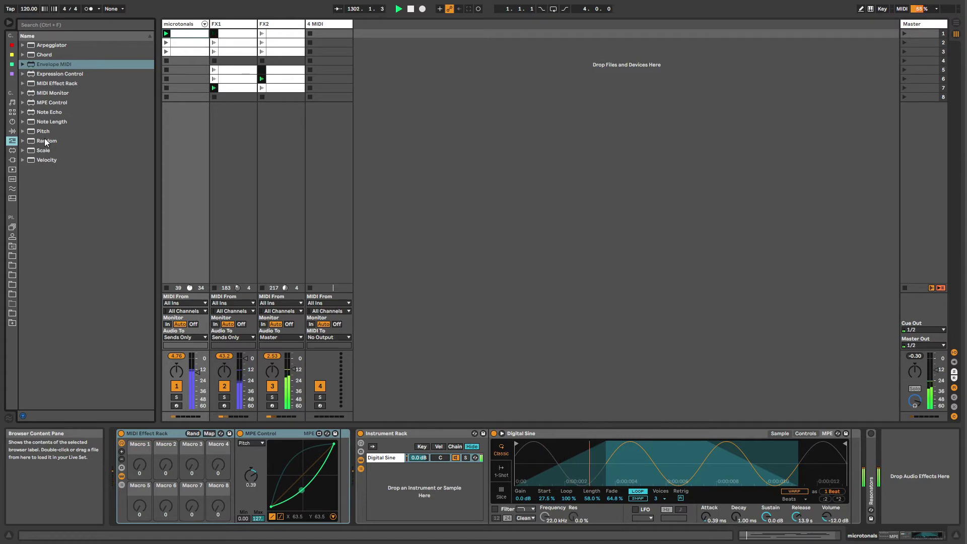
{"action": "left_click_drag", "start_coordinate": [44, 140], "coordinate": [364, 398]}
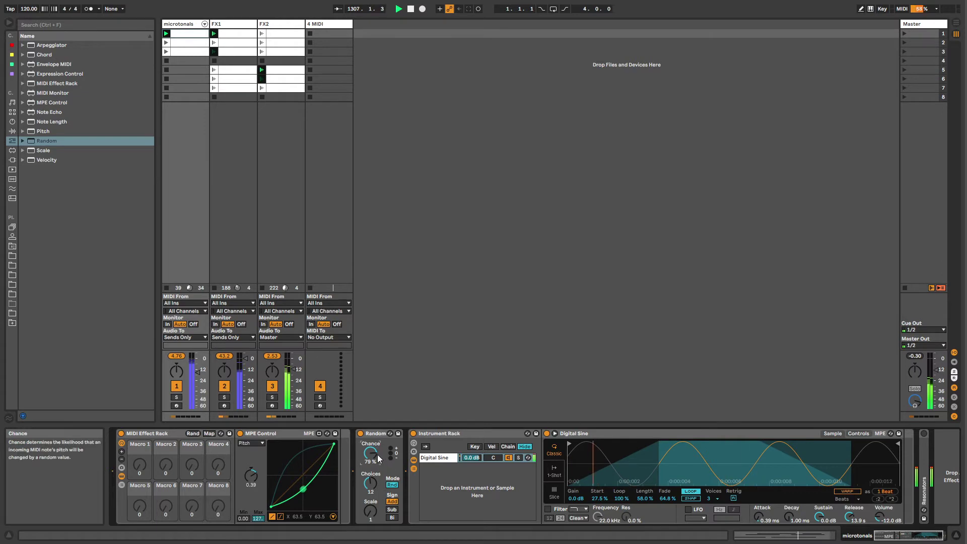
- Transpose all notes in the second microtonals clip down one octave, to D2–A2
{"action": "left_click", "coordinate": [165, 437]}
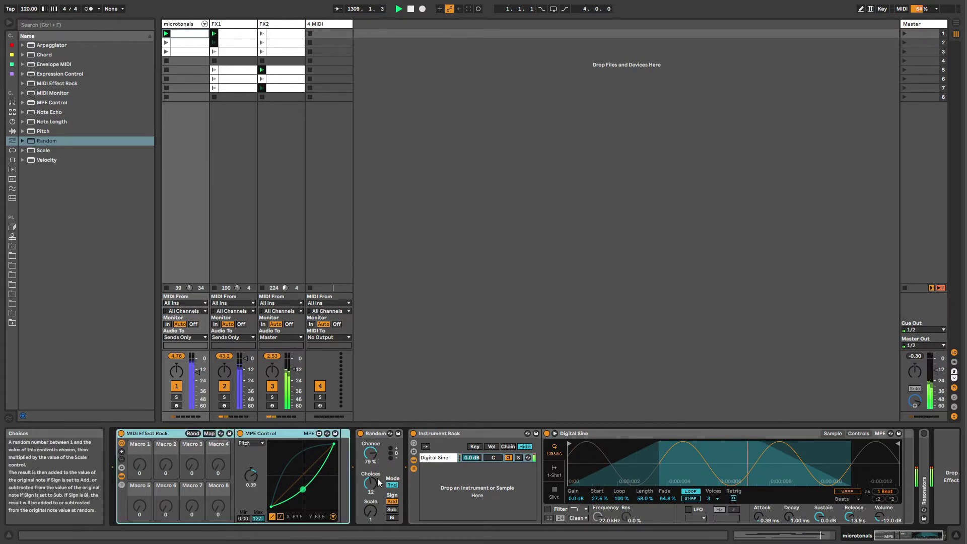
{"action": "left_click", "coordinate": [190, 25]}
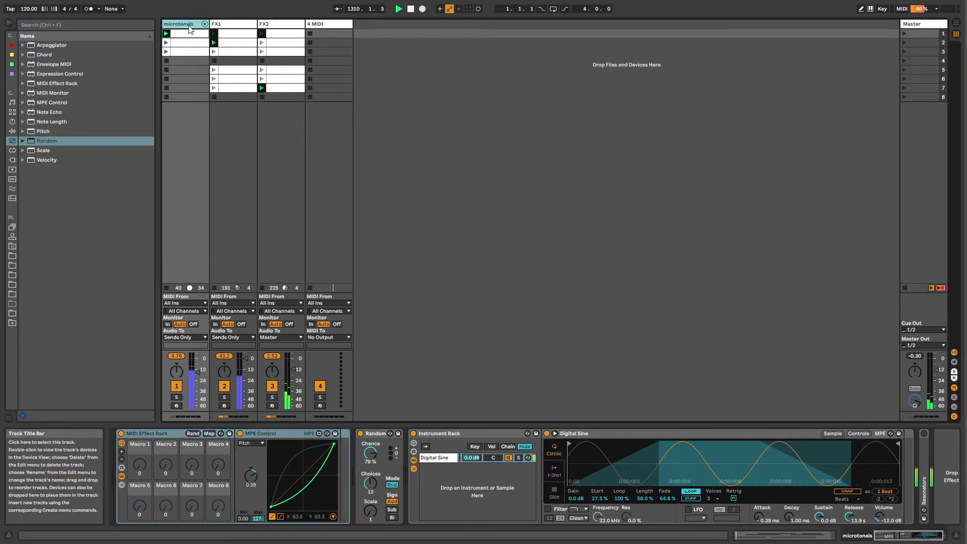
{"action": "double_click", "coordinate": [189, 34]}
{"action": "left_click", "coordinate": [186, 43]}
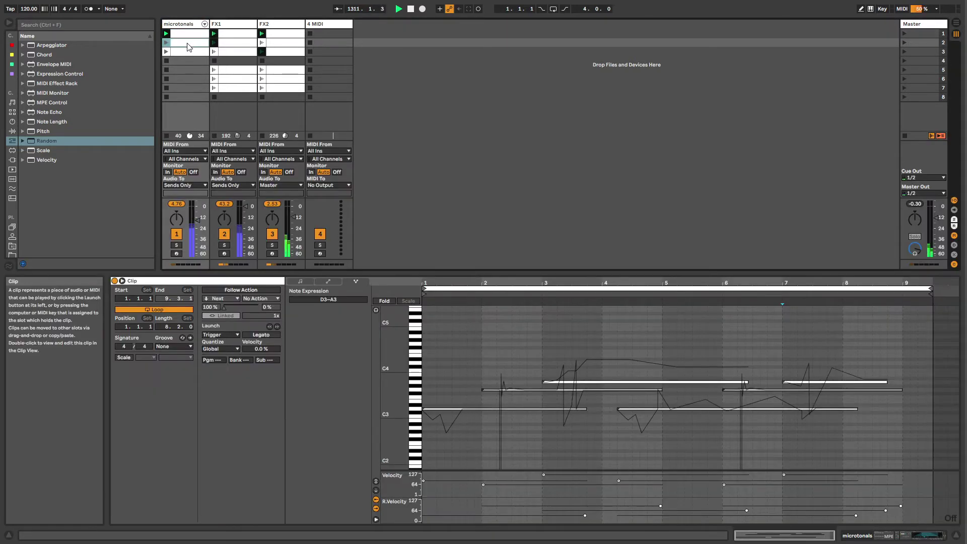
{"action": "left_click", "coordinate": [186, 50]}
{"action": "left_click", "coordinate": [188, 43]}
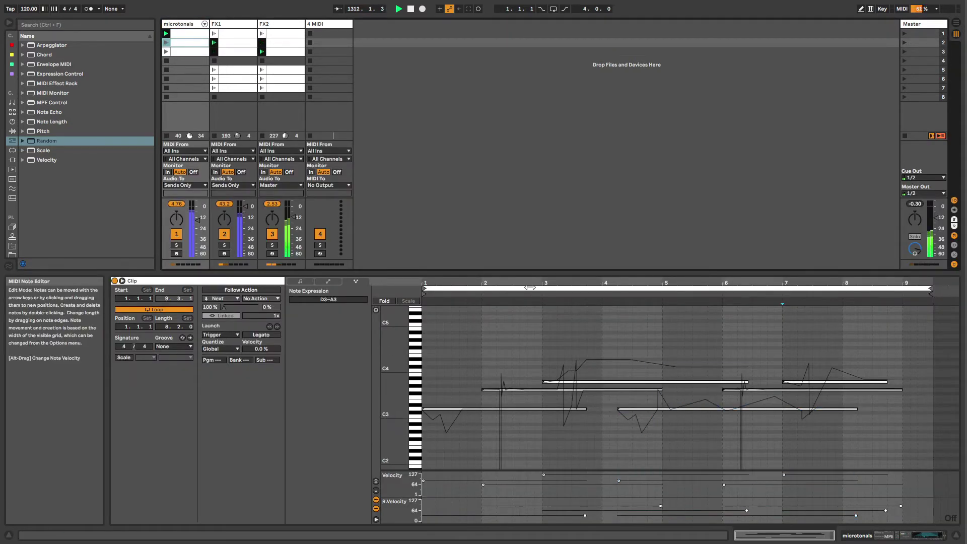
{"action": "left_click", "coordinate": [542, 335]}
{"action": "key", "text": "ctrl+a"}
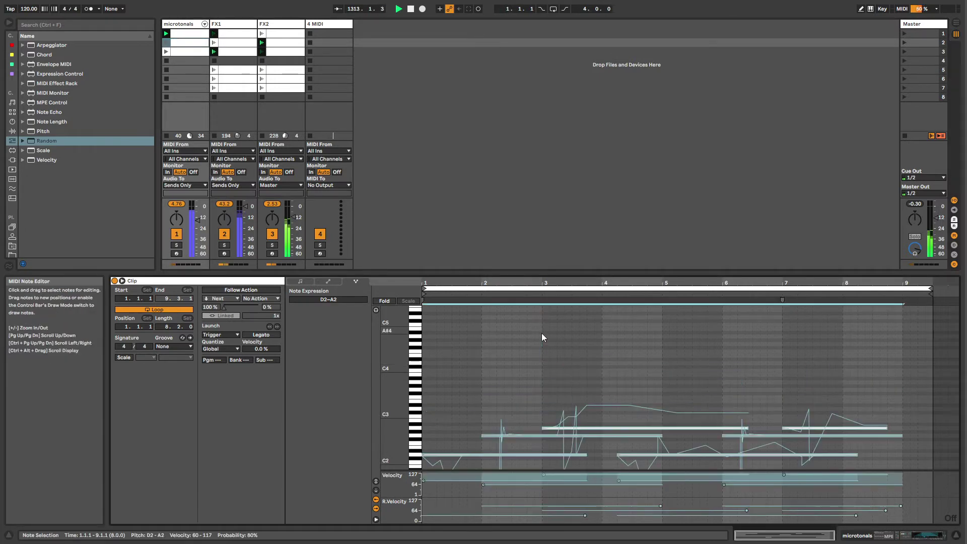
- Transpose all notes in the third microtonals clip up one octave, to D4–A4, and launch that clip
{"action": "left_click", "coordinate": [188, 52]}
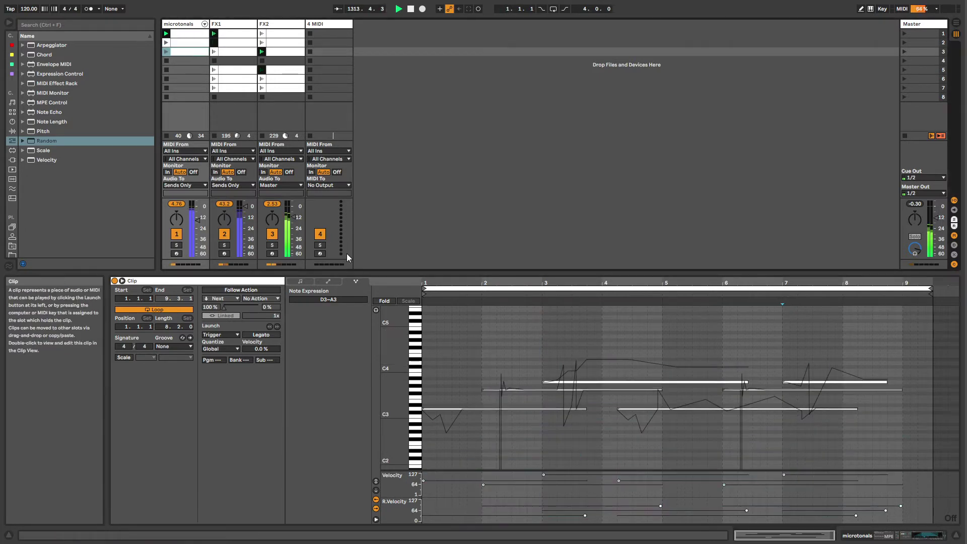
{"action": "left_click", "coordinate": [510, 336]}
{"action": "key", "text": "ctrl+a"}
{"action": "key", "text": "shift+Down"}
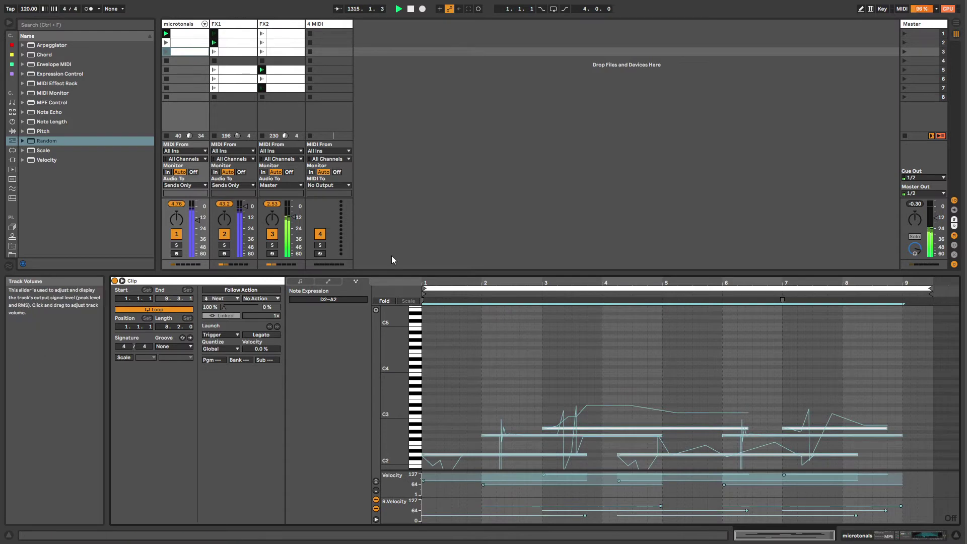
{"action": "key", "text": "shift+Up"}
{"action": "key", "text": "shift+Up"}
{"action": "left_click", "coordinate": [166, 51]}
- Enable follow actions on all three microtonals clips together and set the first action to Other
{"action": "left_click", "coordinate": [187, 35]}
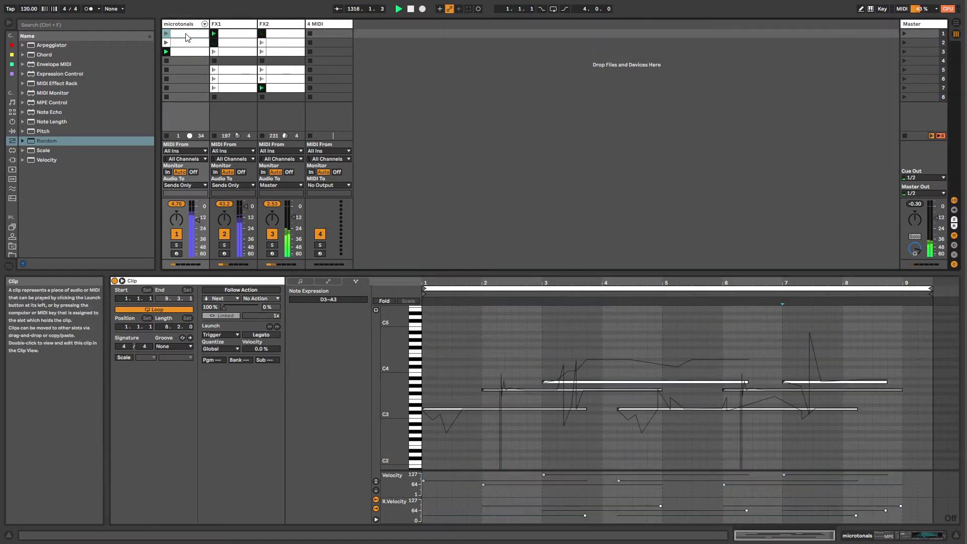
{"action": "left_click", "coordinate": [187, 53], "text": "shift"}
{"action": "left_click", "coordinate": [241, 291]}
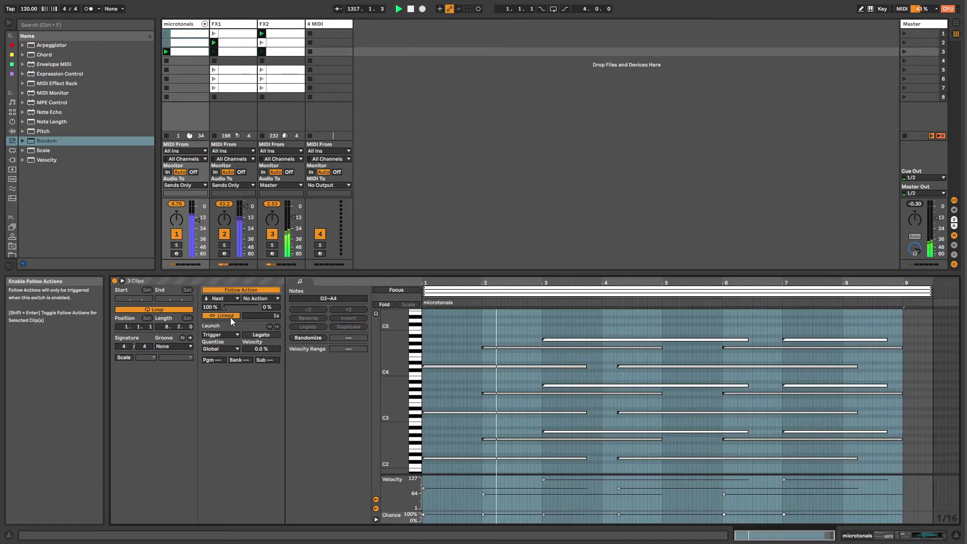
{"action": "left_click", "coordinate": [221, 299]}
{"action": "left_click", "coordinate": [217, 367]}
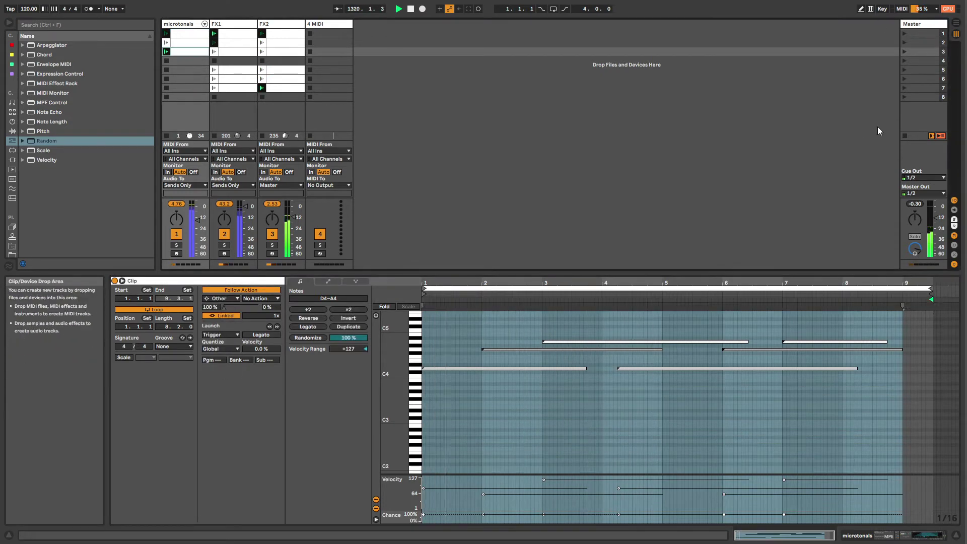
- Hide the Info View, then enable scene 1's follow action with Other as its first action
{"action": "left_click", "coordinate": [921, 34]}
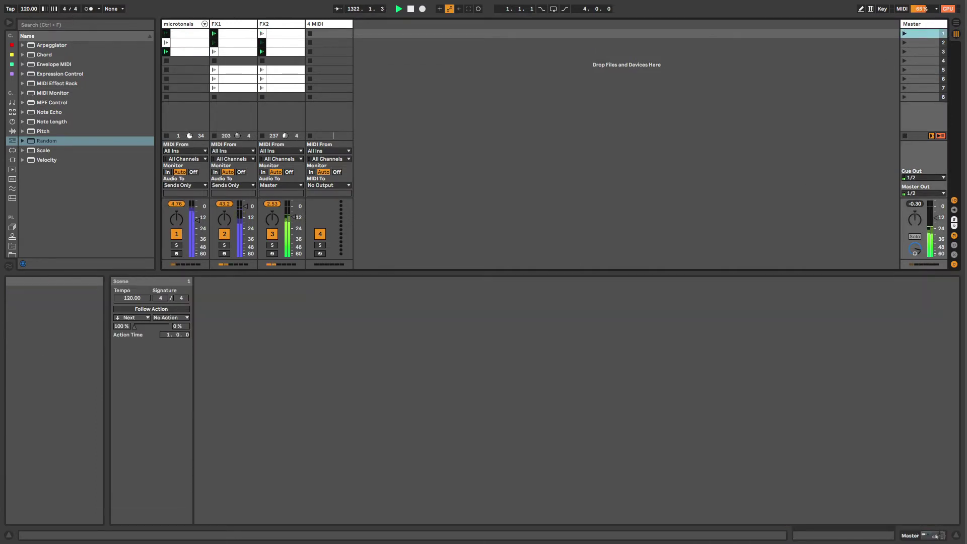
{"action": "left_click", "coordinate": [64, 0]}
{"action": "left_click", "coordinate": [74, 30]}
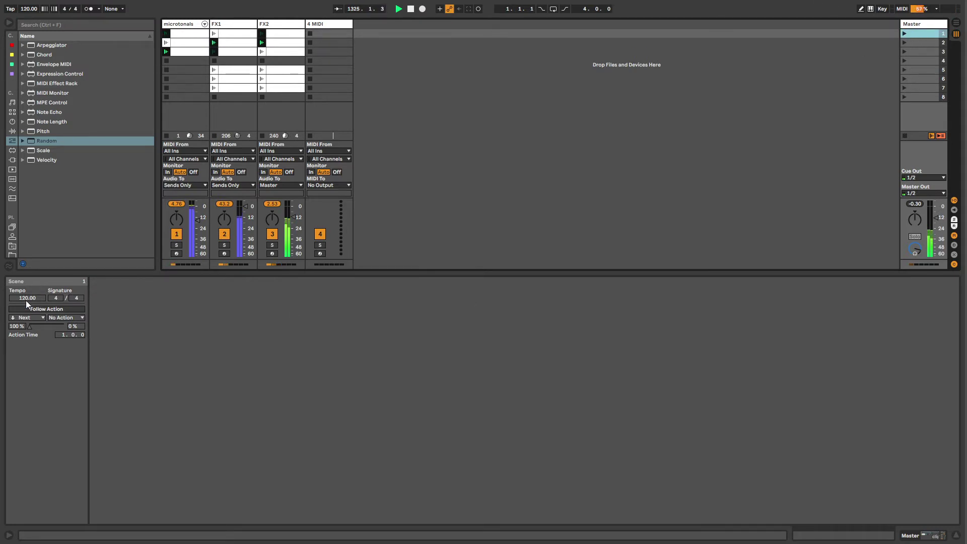
{"action": "left_click", "coordinate": [53, 310]}
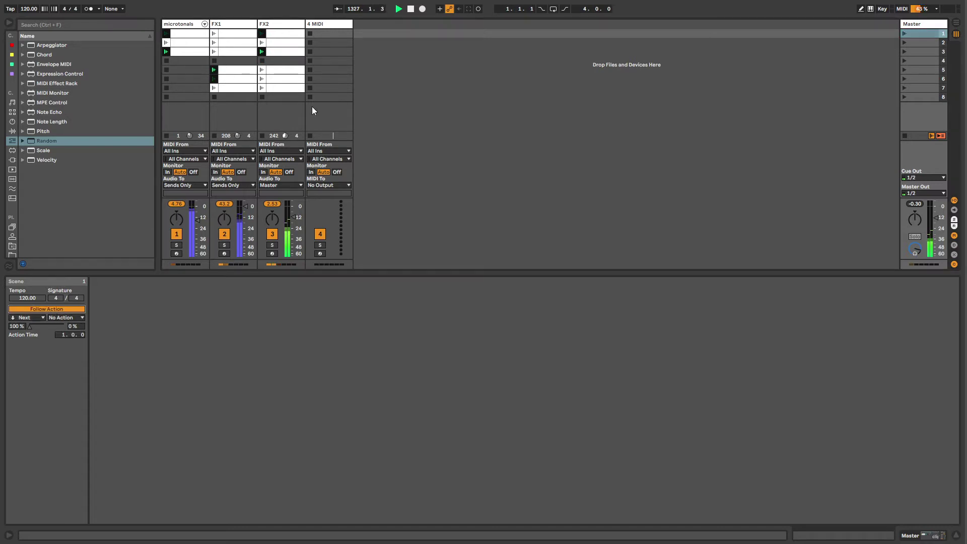
{"action": "left_click", "coordinate": [924, 33]}
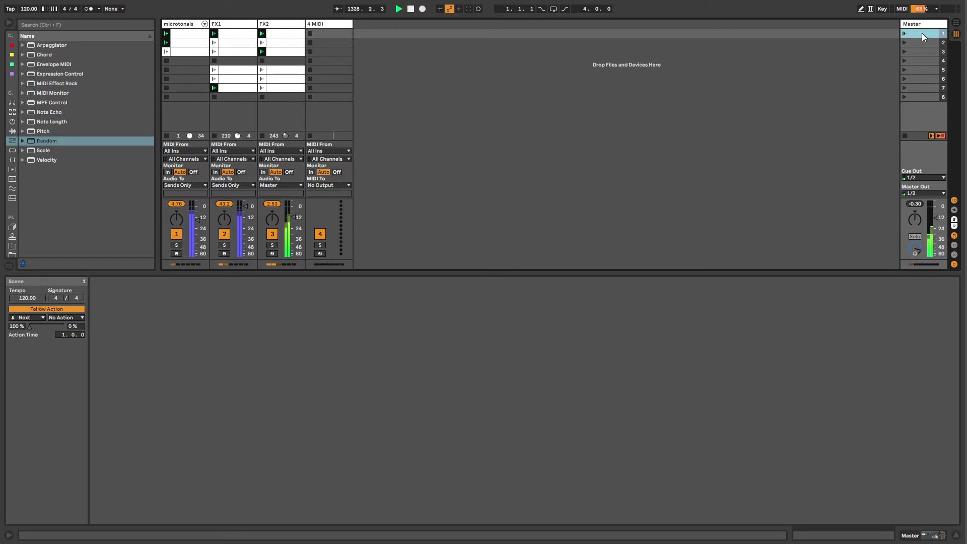
{"action": "left_click", "coordinate": [32, 318]}
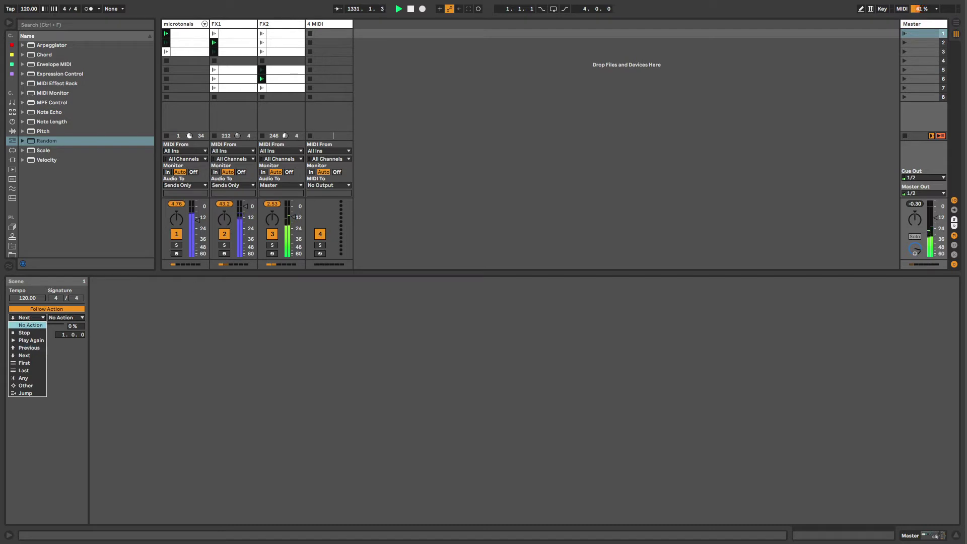
{"action": "left_click", "coordinate": [29, 386]}
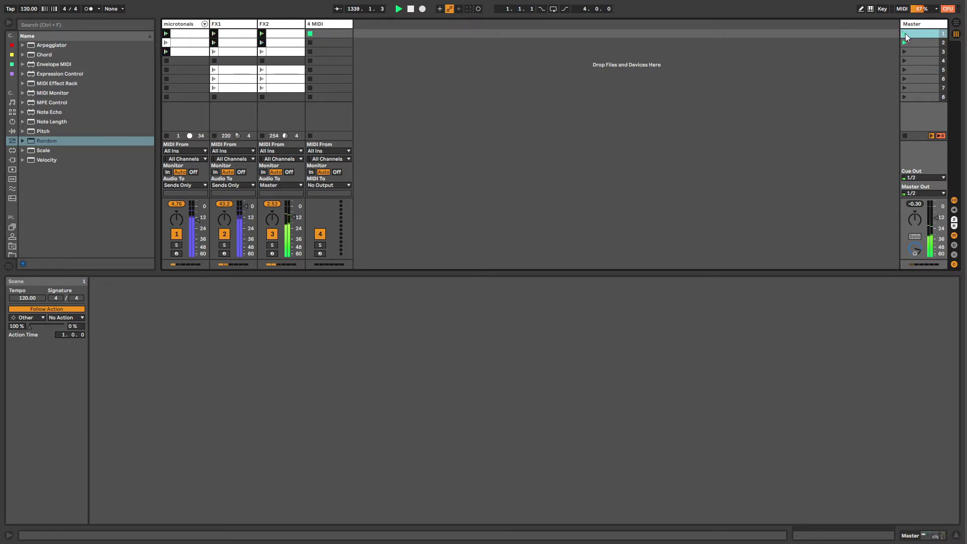
- Create an empty clip in the fourth slot of the 4 MIDI track and launch scene 1 to try its follow action
{"action": "left_click", "coordinate": [298, 52]}
{"action": "left_click", "coordinate": [187, 51]}
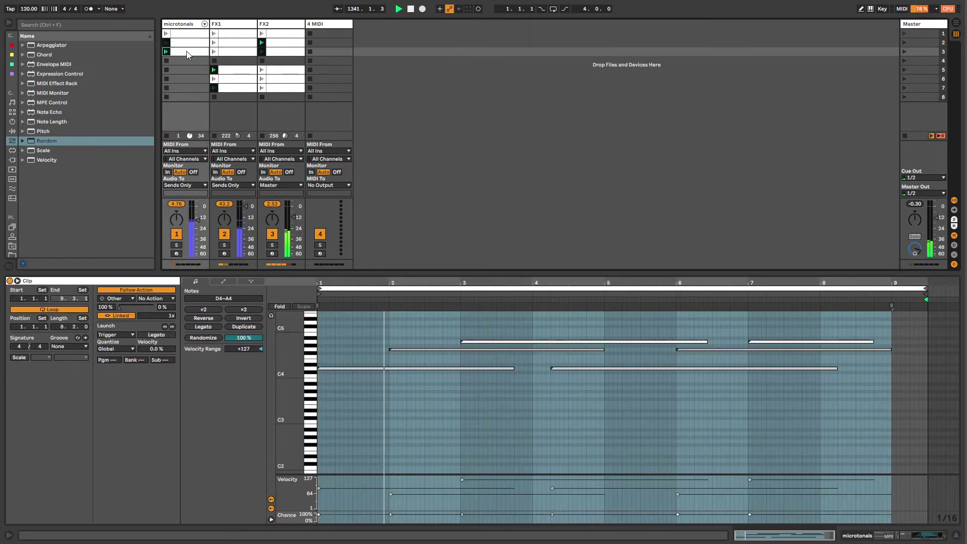
{"action": "left_click", "coordinate": [280, 53]}
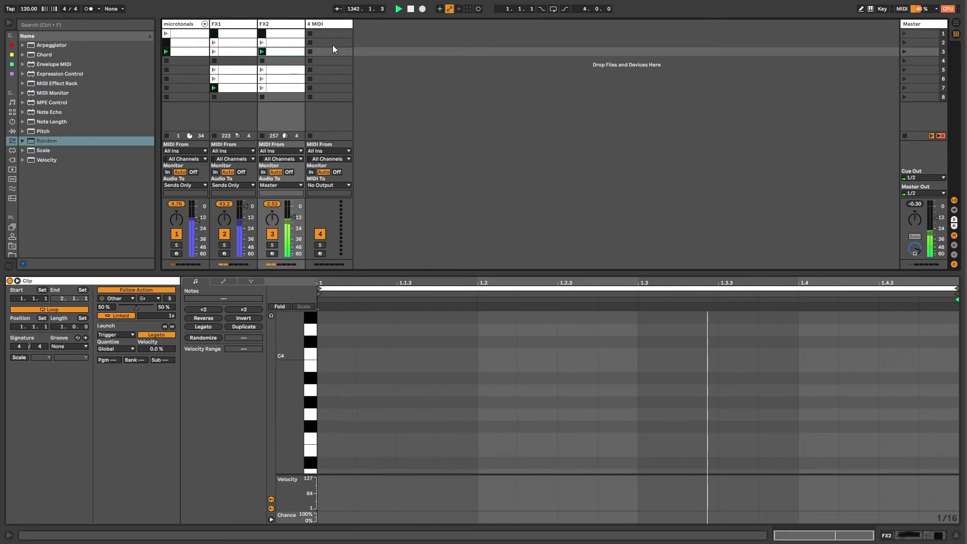
{"action": "double_click", "coordinate": [326, 61]}
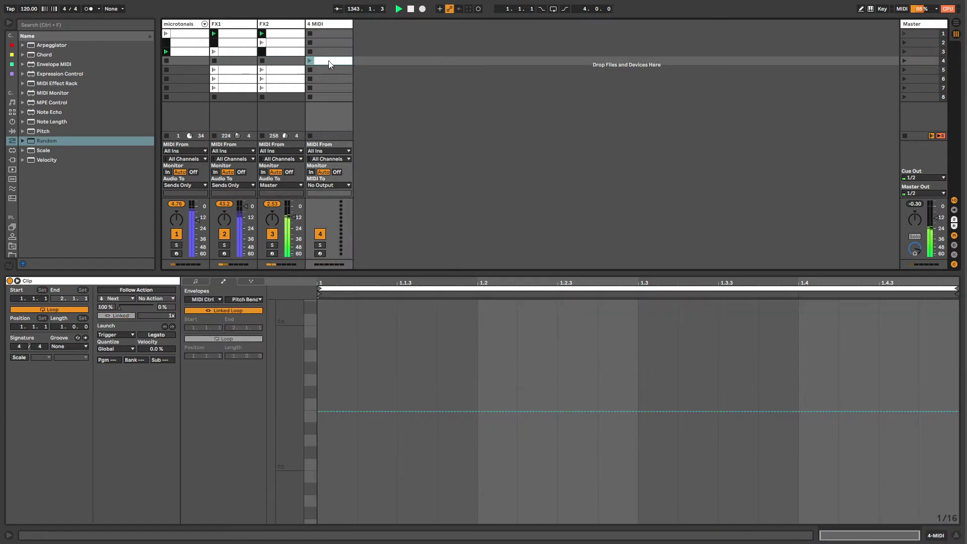
{"action": "left_click", "coordinate": [904, 33]}
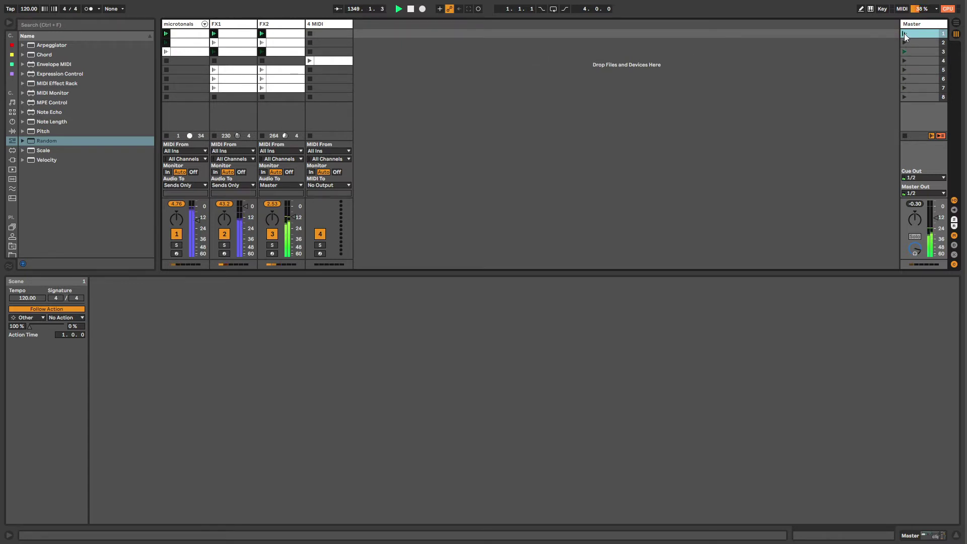
{"action": "left_click", "coordinate": [280, 70]}
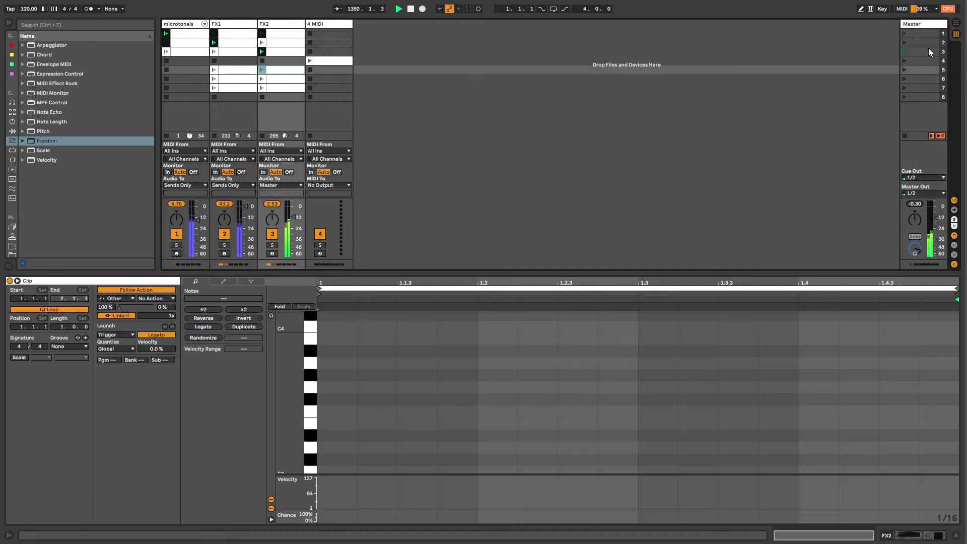
{"action": "left_click", "coordinate": [906, 35]}
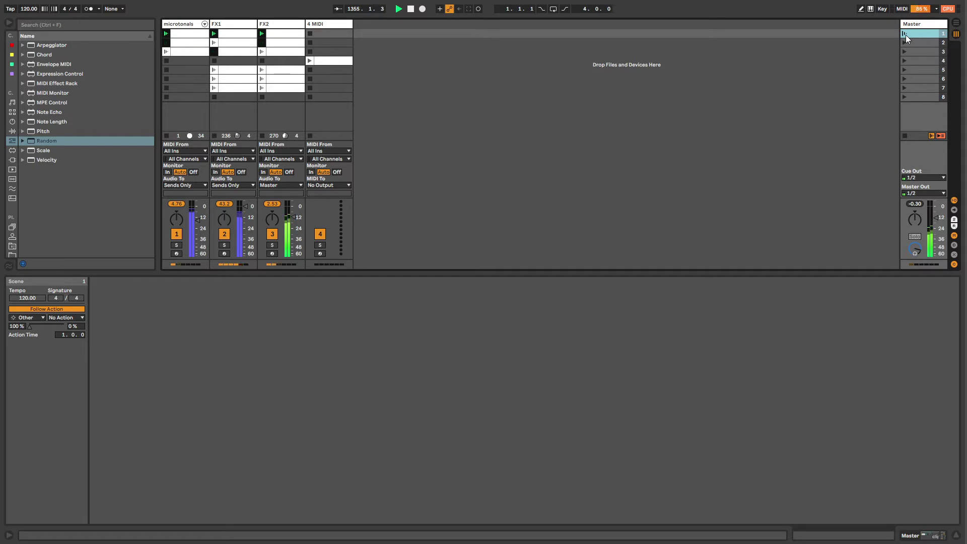
- Move the empty clip from the 4 MIDI track to FX2's fourth slot and launch scene 1 again
{"action": "left_click", "coordinate": [267, 52]}
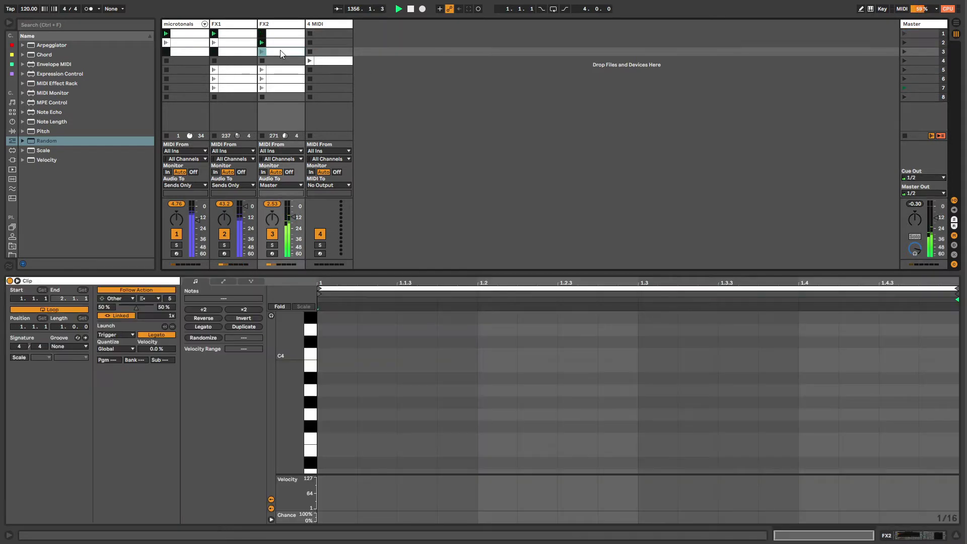
{"action": "left_click", "coordinate": [276, 71]}
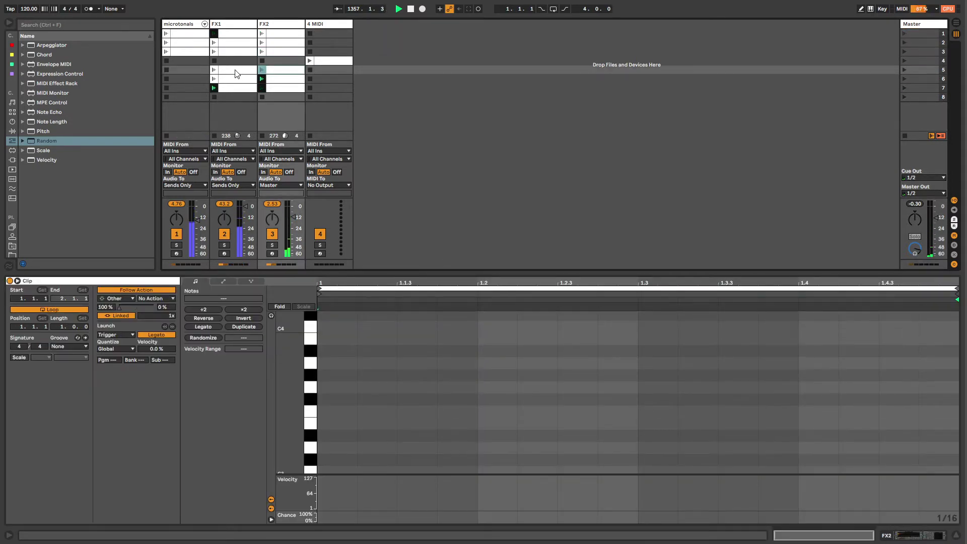
{"action": "key", "text": "Up"}
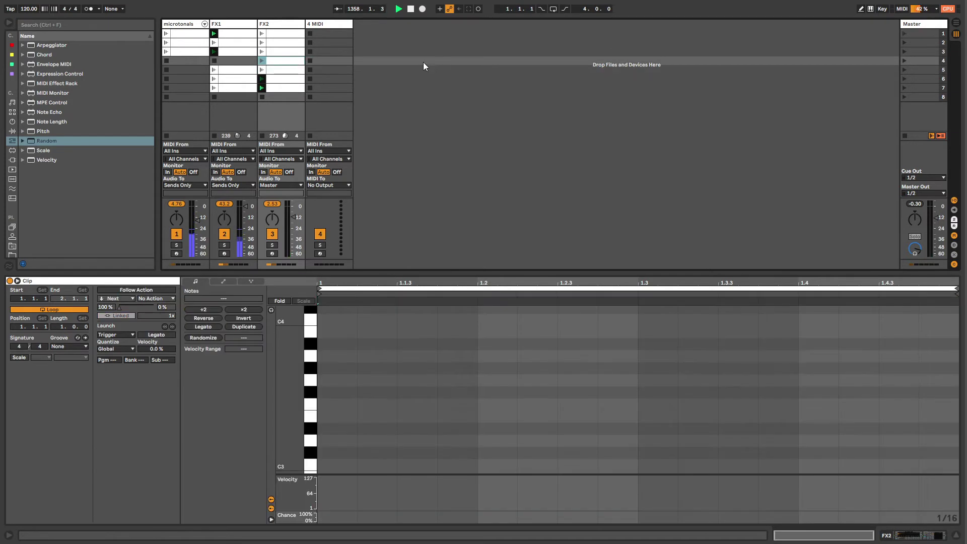
{"action": "left_click", "coordinate": [905, 33]}
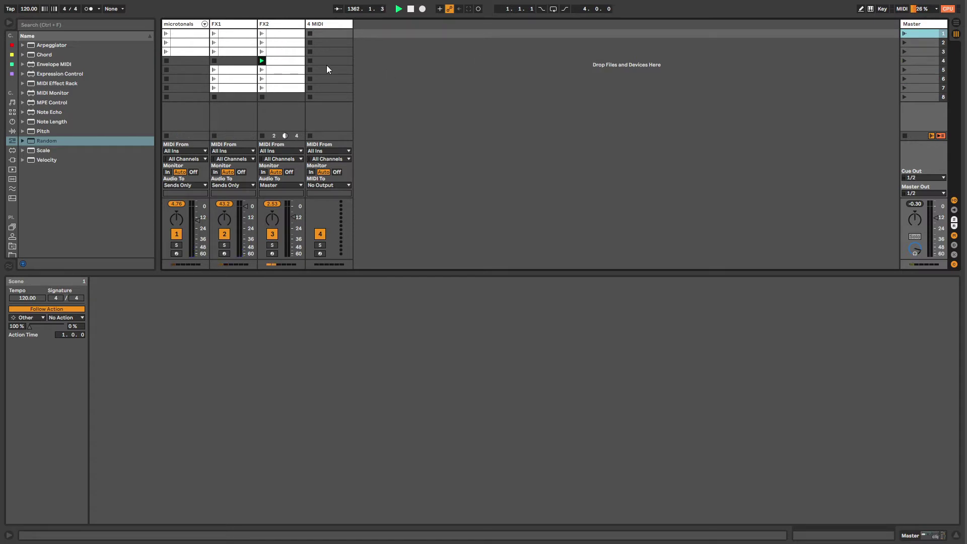
- Enable the follow action on FX2's fourth-slot clip and set its first action to Other
{"action": "left_click", "coordinate": [280, 61]}
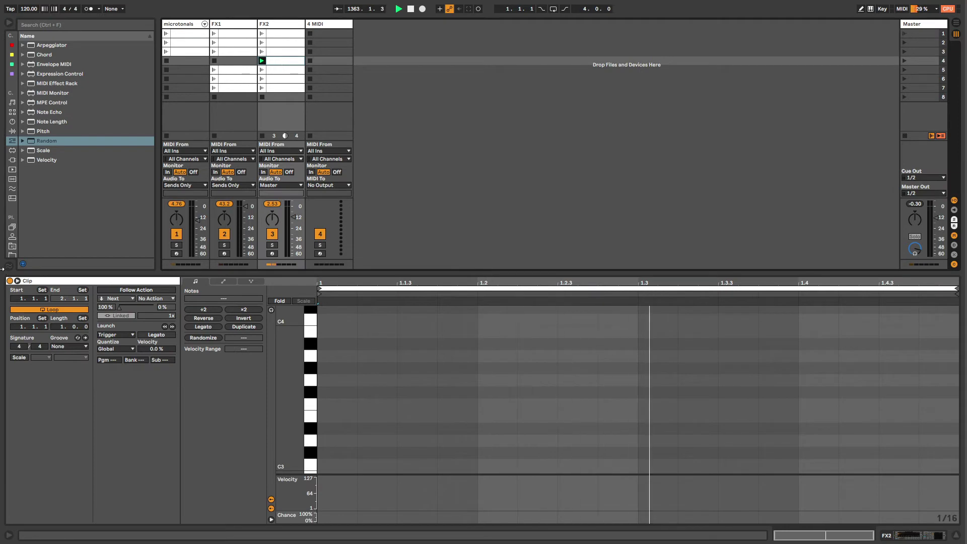
{"action": "left_click", "coordinate": [118, 297]}
{"action": "left_click", "coordinate": [116, 374]}
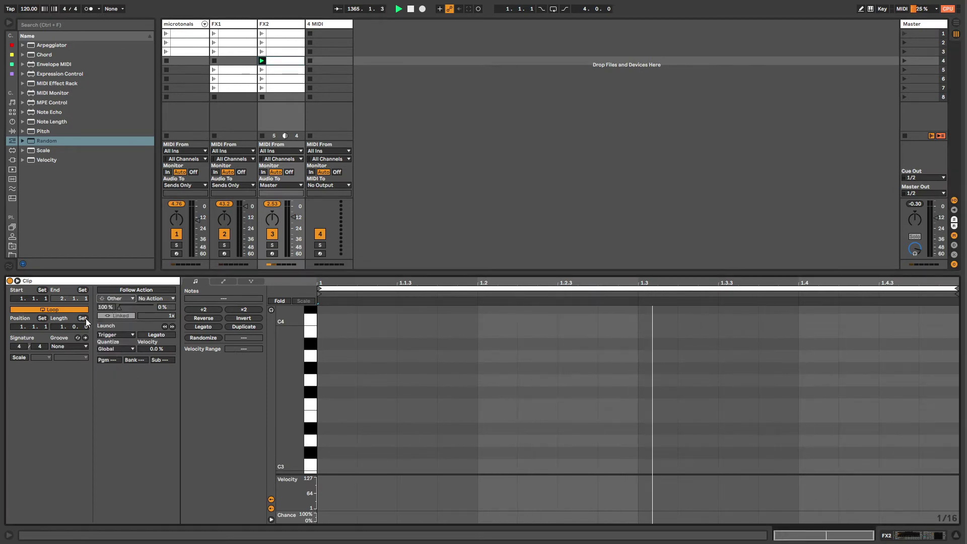
{"action": "left_click", "coordinate": [112, 289]}
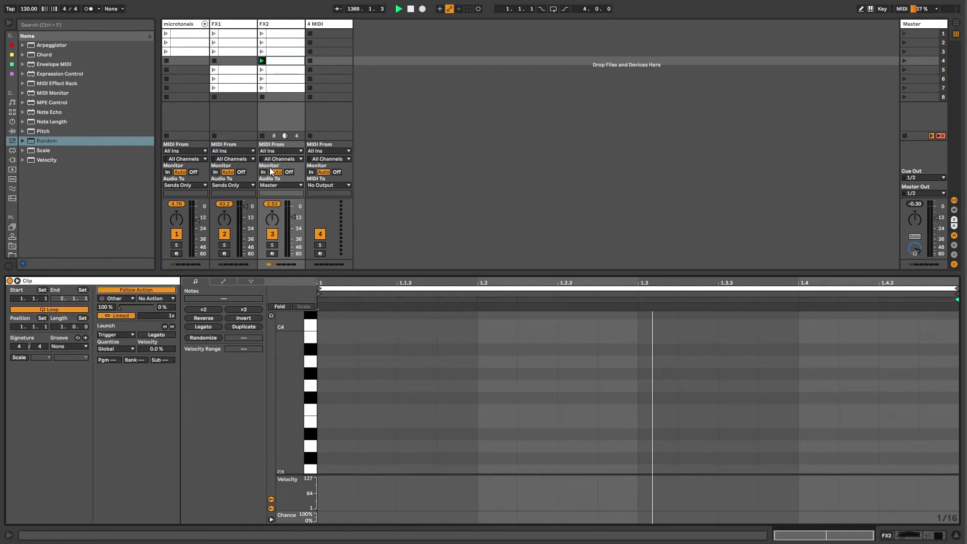
- Insert an audio track after the 4 MIDI track and expand the Magics sample folder in the browser
{"action": "left_click", "coordinate": [328, 24]}
{"action": "key", "text": "ctrl+t"}
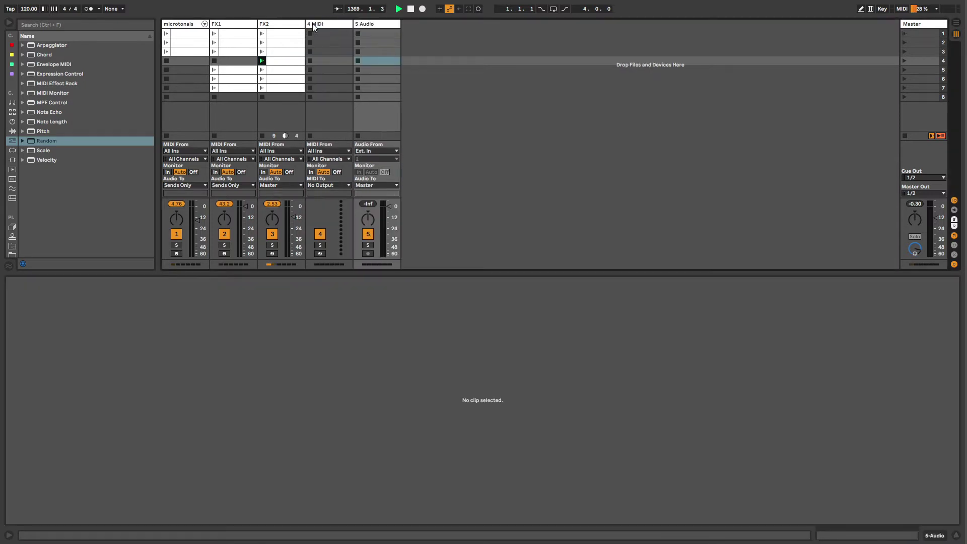
{"action": "left_click", "coordinate": [12, 131]}
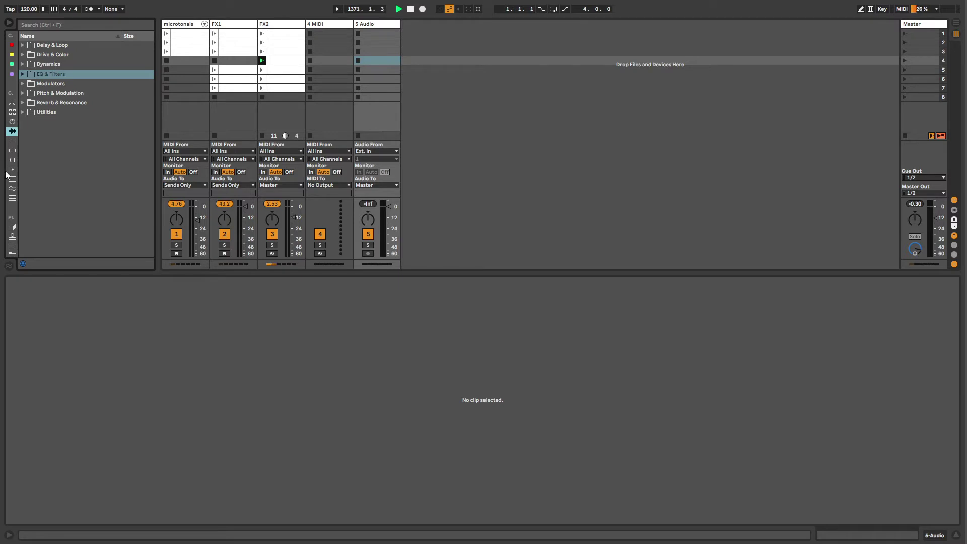
{"action": "left_click", "coordinate": [11, 254]}
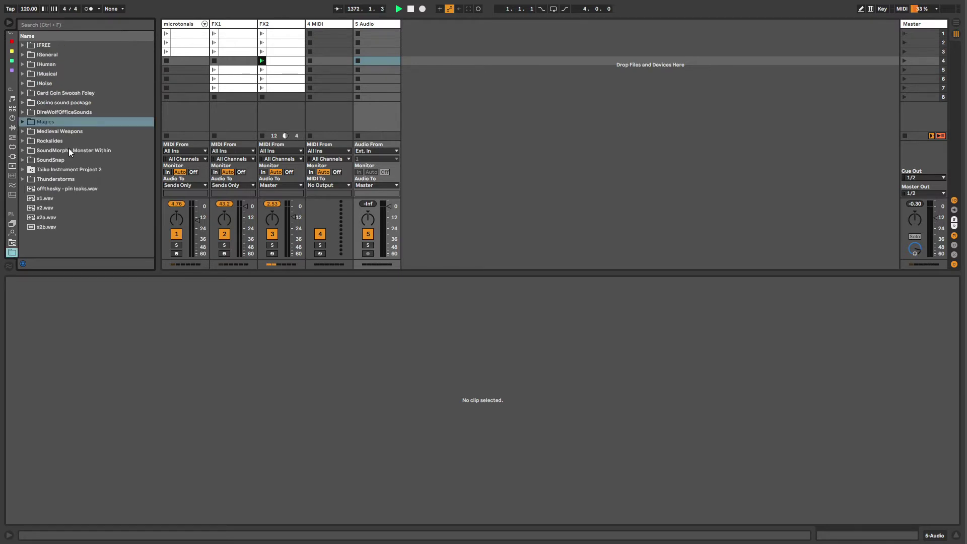
{"action": "left_click", "coordinate": [22, 122]}
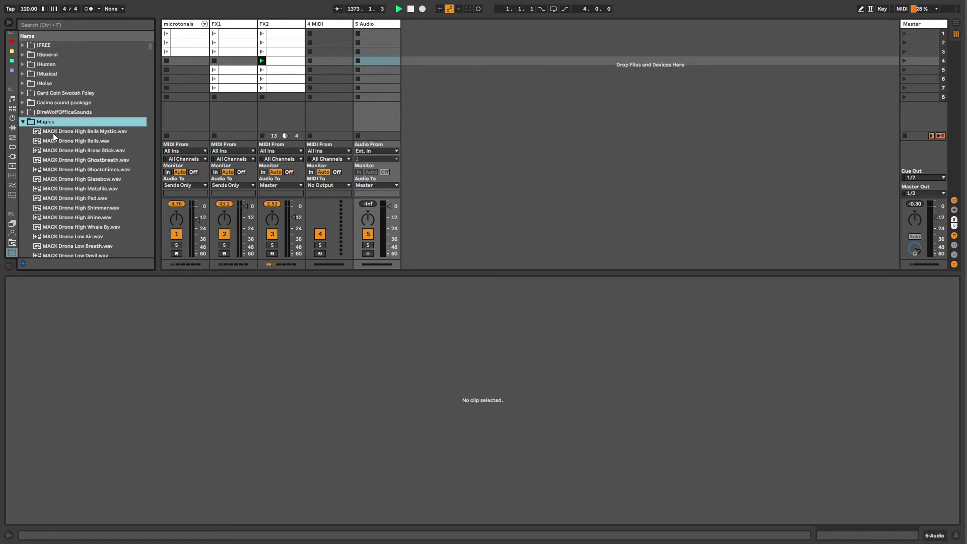
- Place MACK Drone High Bells Mystic.wav in the first slot of the new audio track and delete it again
{"action": "scroll", "coordinate": [53, 133], "scroll_direction": "down", "scroll_amount": 3}
{"action": "left_click_drag", "start_coordinate": [47, 81], "coordinate": [179, 83]}
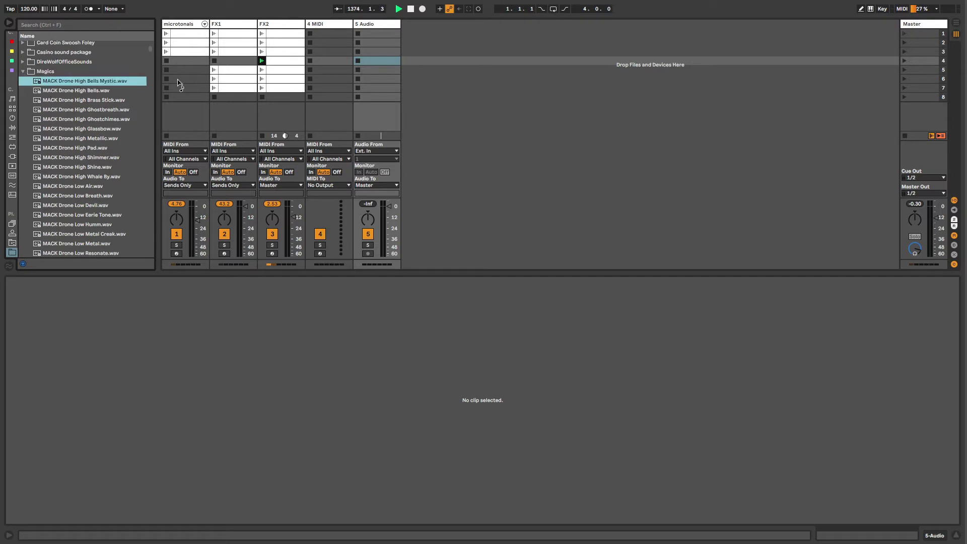
{"action": "left_click_drag", "start_coordinate": [373, 38], "coordinate": [378, 33]}
{"action": "key", "text": "Delete"}
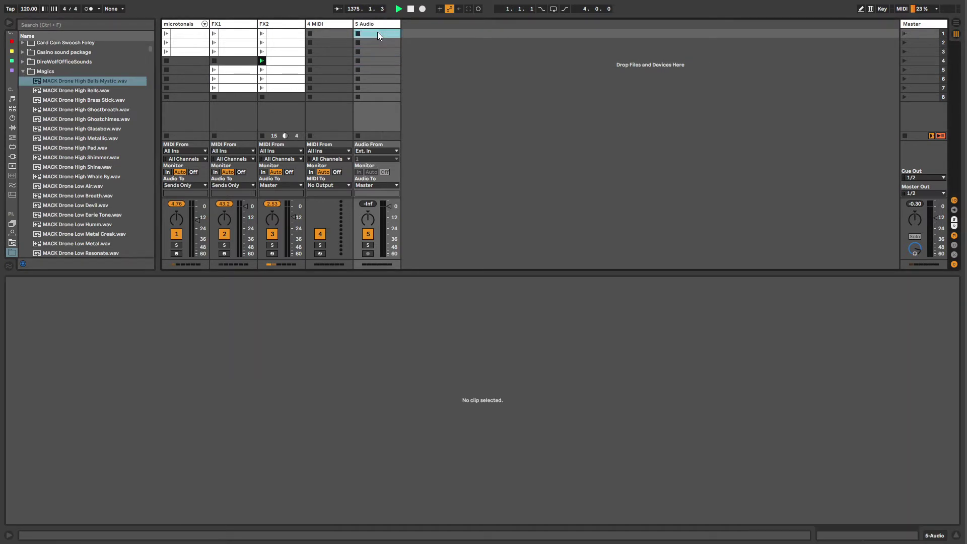
- Place MACK Drone High Bells Mystic.wav in the audio track's first slot, launch it, and trim it to start 0:2.783 and end 0:4.857
{"action": "left_click_drag", "start_coordinate": [74, 82], "coordinate": [373, 33]}
{"action": "left_click", "coordinate": [357, 33]}
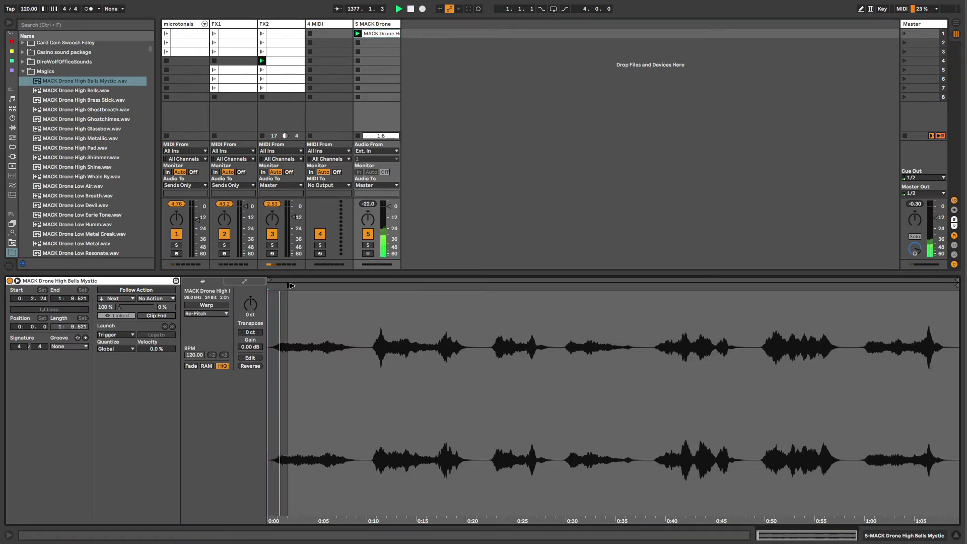
{"action": "left_click_drag", "start_coordinate": [291, 285], "coordinate": [297, 286]}
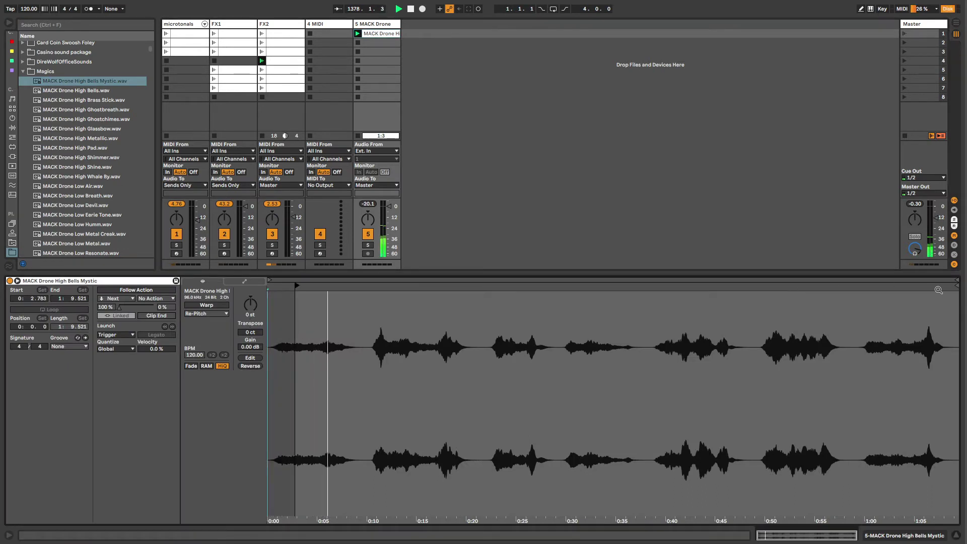
{"action": "left_click_drag", "start_coordinate": [957, 286], "coordinate": [315, 299]}
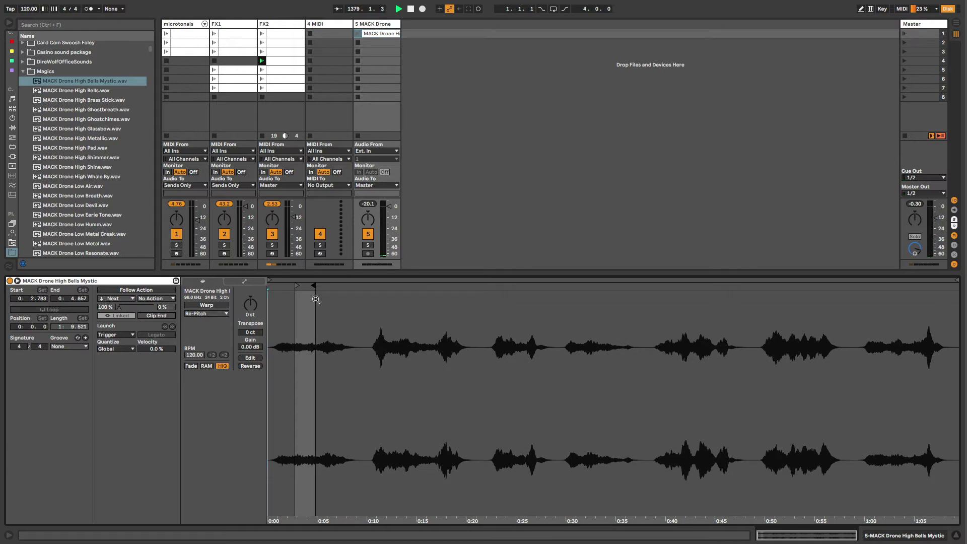
- Copy the drone clip to the track's second slot and set its start to 0:17.557 and end to 0:18.873
{"action": "left_click_drag", "start_coordinate": [307, 396], "coordinate": [379, 43]}
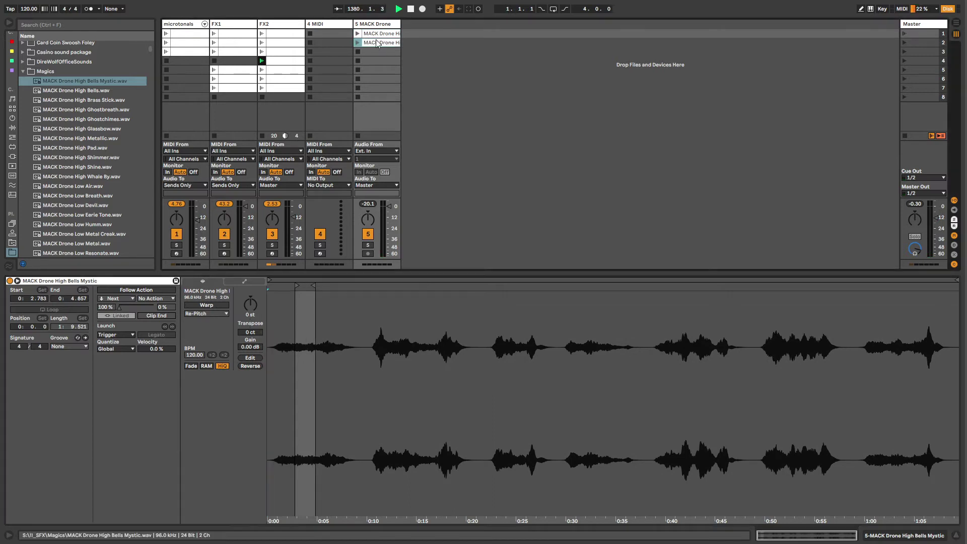
{"action": "left_click_drag", "start_coordinate": [313, 283], "coordinate": [455, 283]}
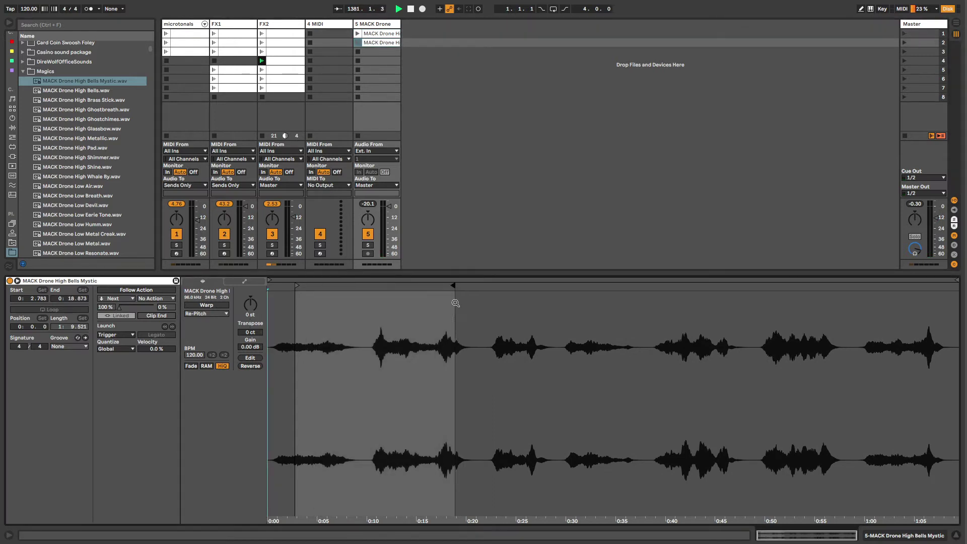
{"action": "left_click_drag", "start_coordinate": [299, 288], "coordinate": [444, 287]}
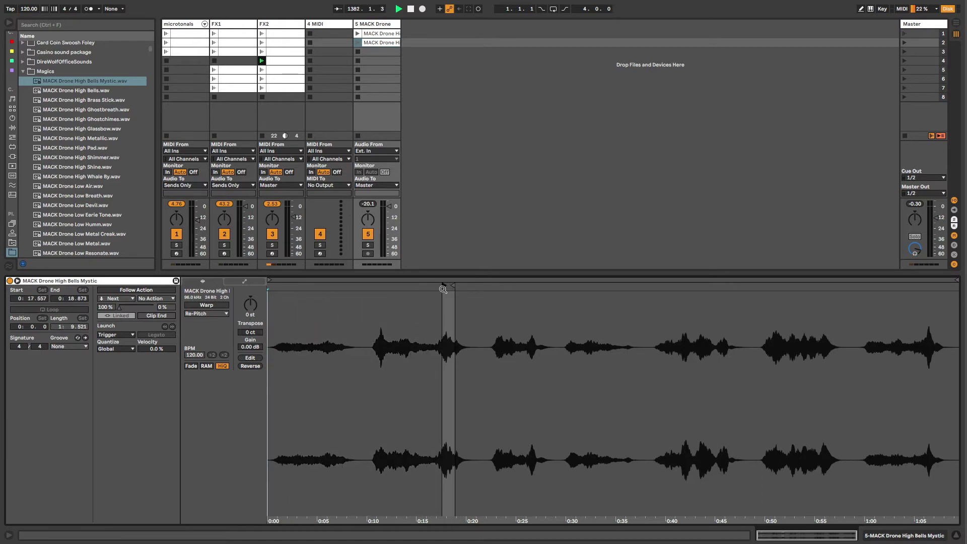
- Duplicate the second drone clip into the third slot and set its start to 0:11.486 and end to 0:12.194
{"action": "key", "text": "ctrl+d"}
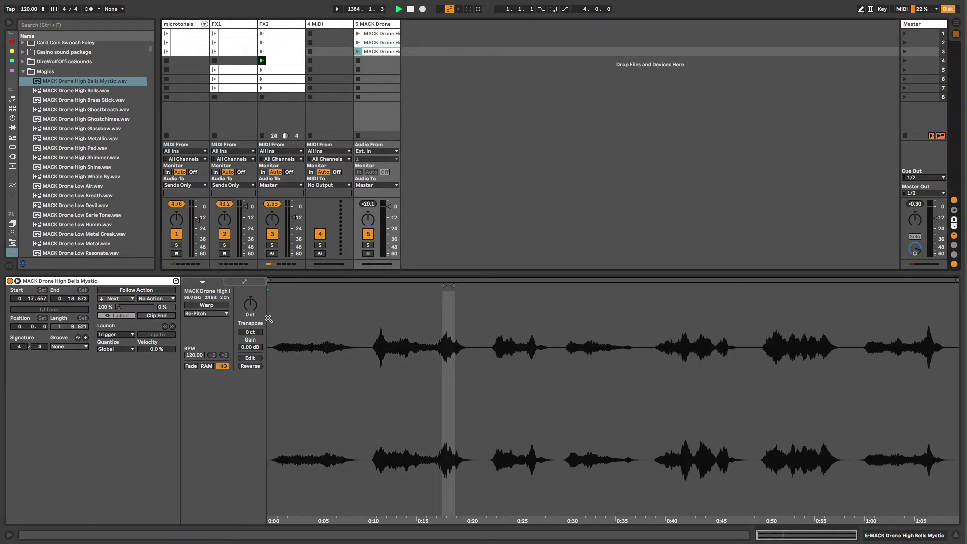
{"action": "left_click_drag", "start_coordinate": [446, 289], "coordinate": [377, 287]}
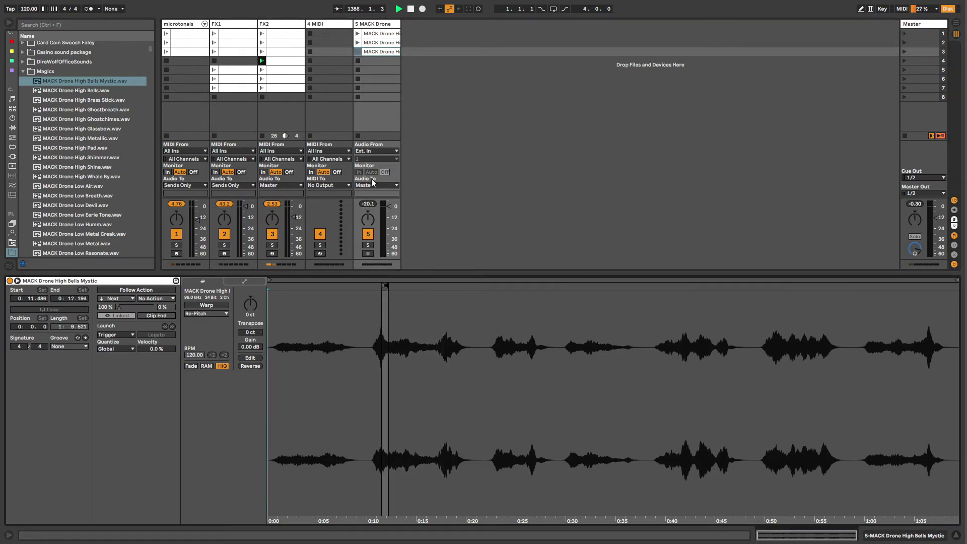
- Enable the follow action on all three MACK Drone clips together and set their first action to Other
{"action": "left_click", "coordinate": [373, 34]}
{"action": "left_click", "coordinate": [372, 52], "text": "shift"}
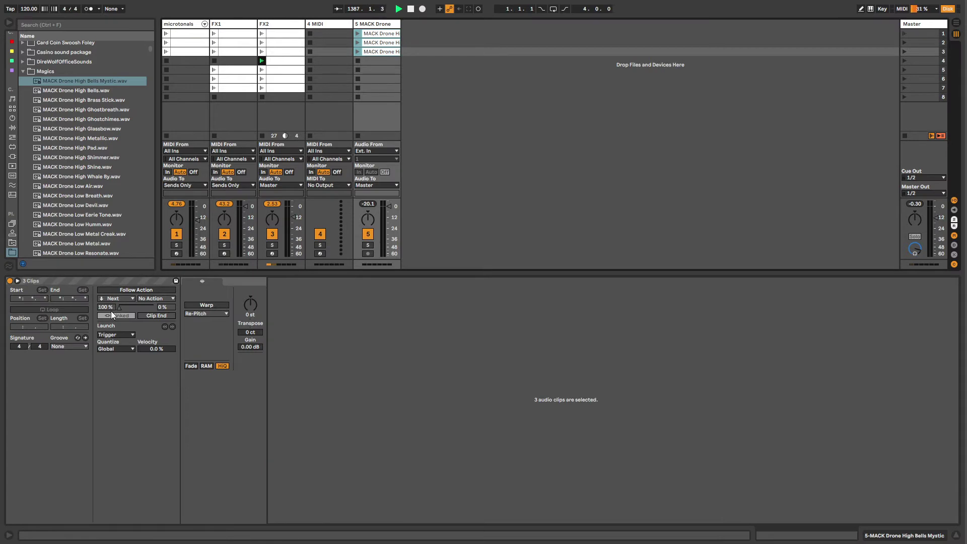
{"action": "left_click", "coordinate": [111, 290]}
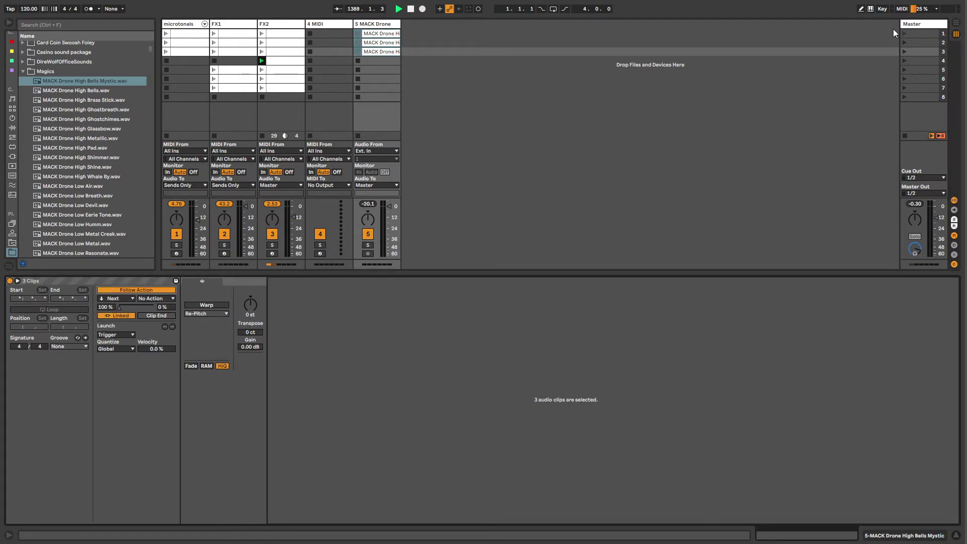
{"action": "left_click", "coordinate": [115, 298]}
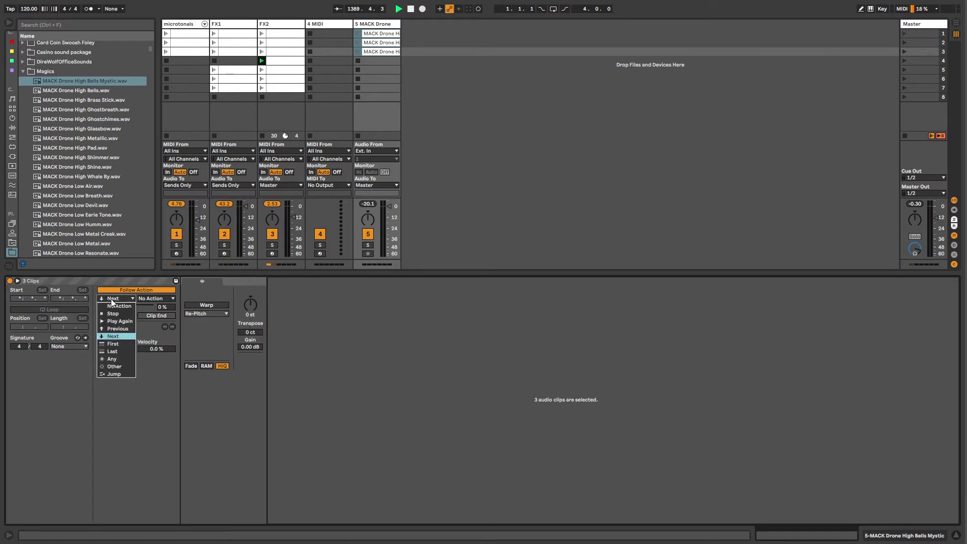
{"action": "left_click", "coordinate": [111, 376]}
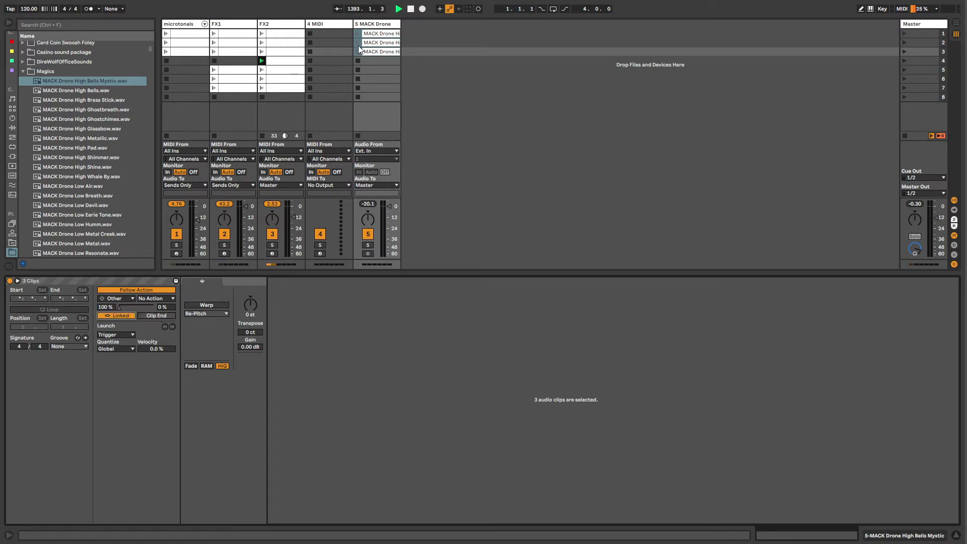
- Launch scene 1, review the three MACK Drone clips, and play the first one before stopping the track
{"action": "left_click", "coordinate": [905, 33]}
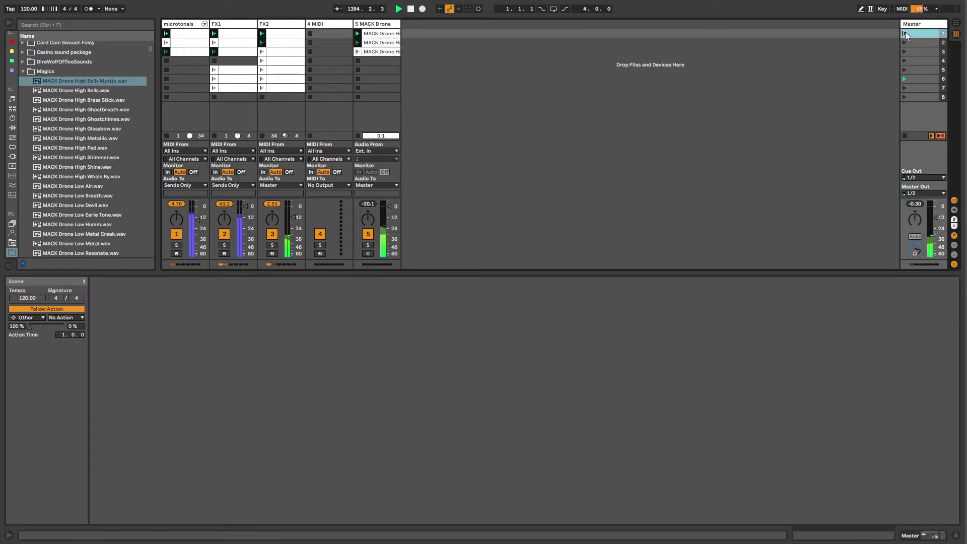
{"action": "left_click", "coordinate": [376, 35]}
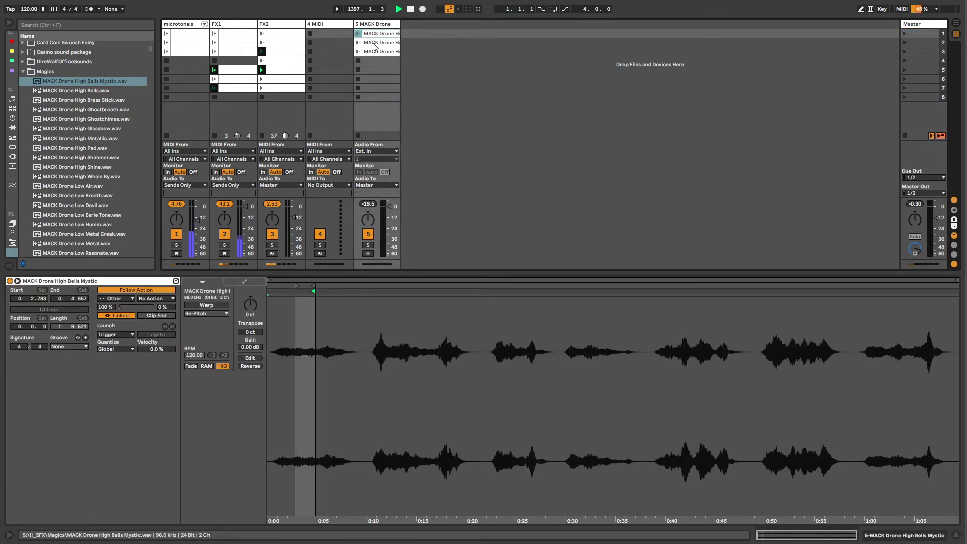
{"action": "left_click", "coordinate": [375, 45]}
{"action": "left_click", "coordinate": [375, 53]}
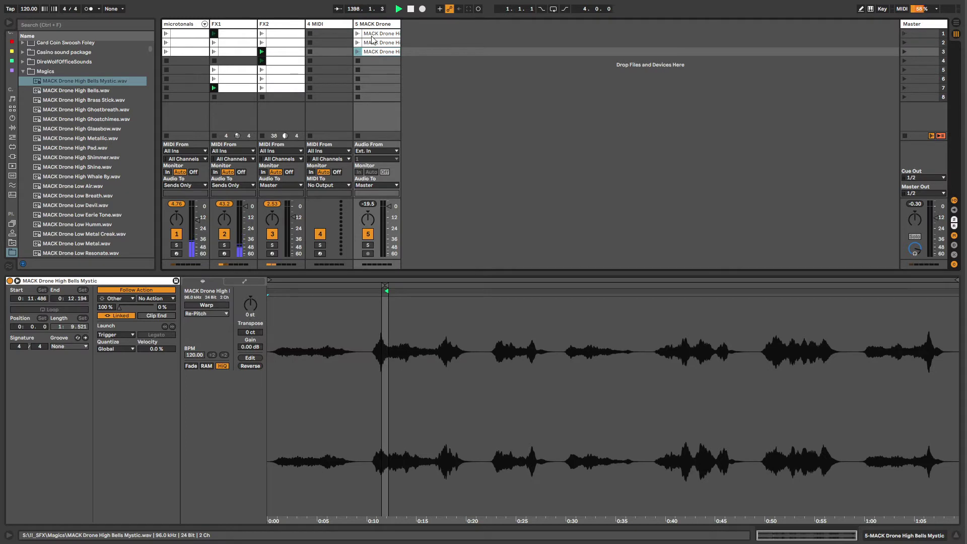
{"action": "left_click", "coordinate": [359, 34]}
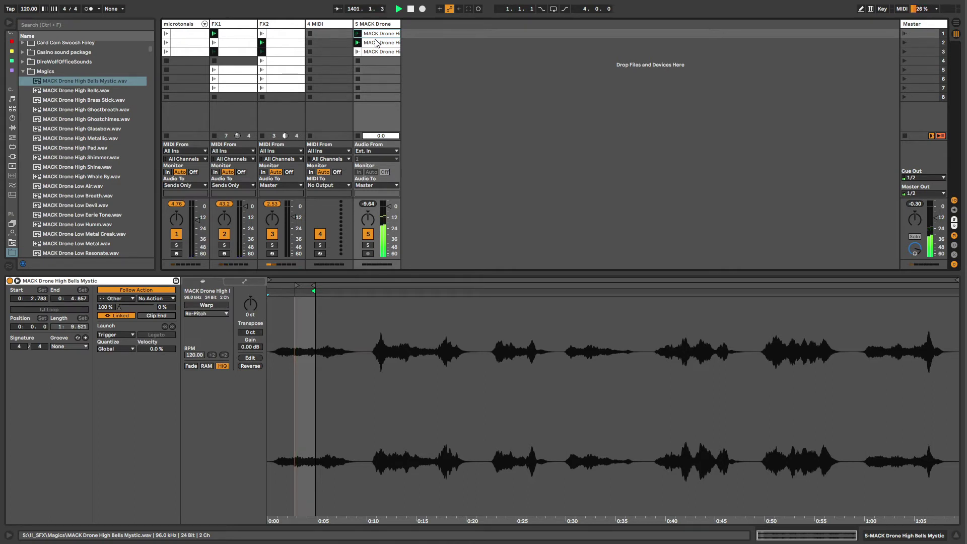
{"action": "left_click", "coordinate": [358, 60]}
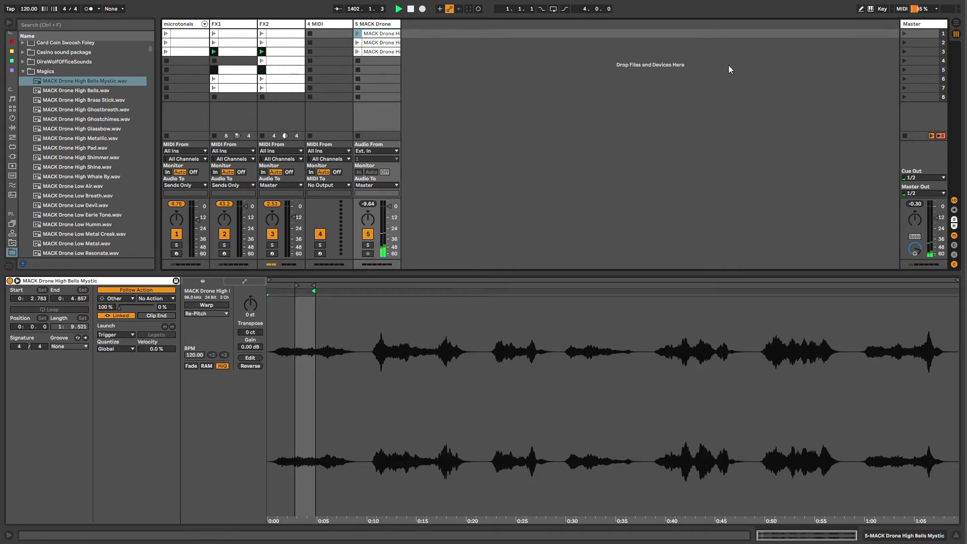
- Relaunch scene 1 and check the follow action settings of FX2's fourth-slot clip during playback
{"action": "left_click", "coordinate": [903, 33]}
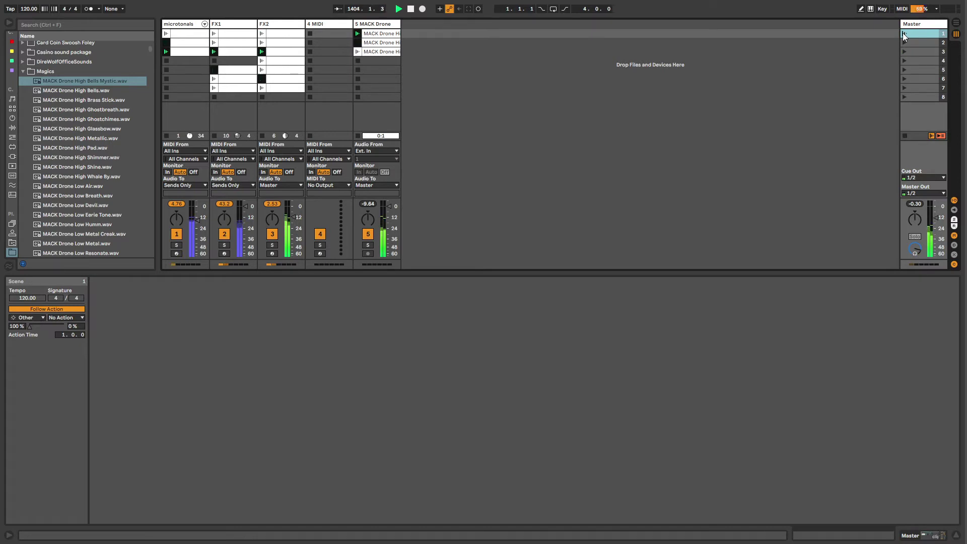
{"action": "left_click", "coordinate": [291, 61]}
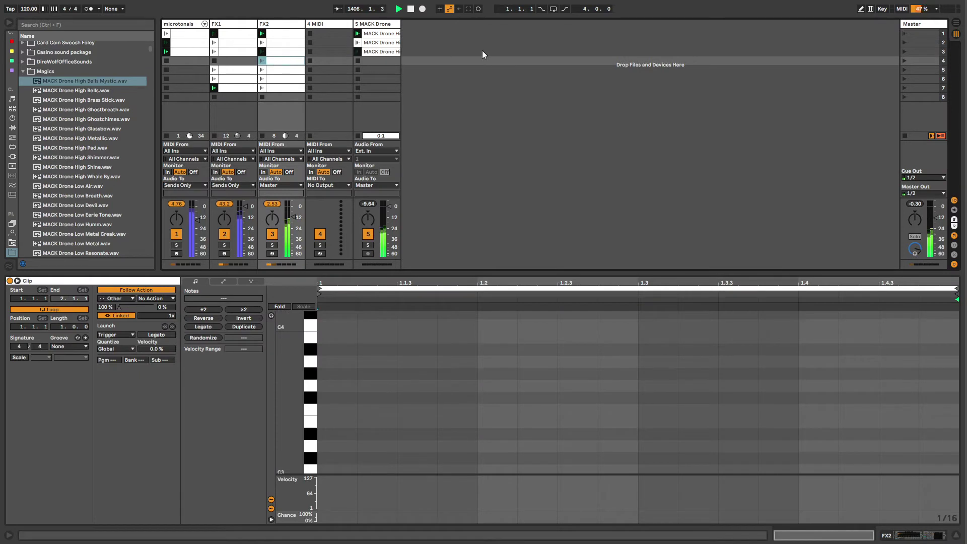
{"action": "left_click", "coordinate": [905, 34]}
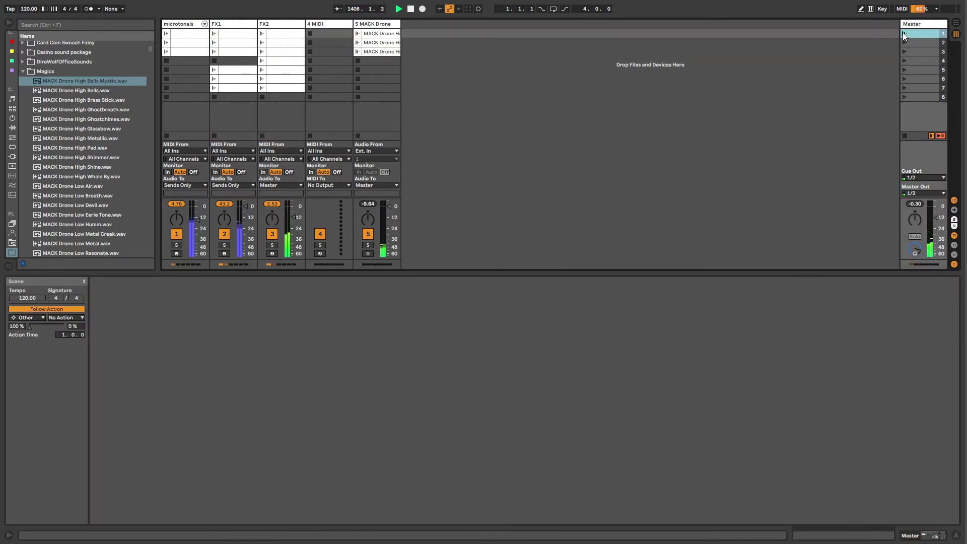
{"action": "left_click", "coordinate": [903, 32]}
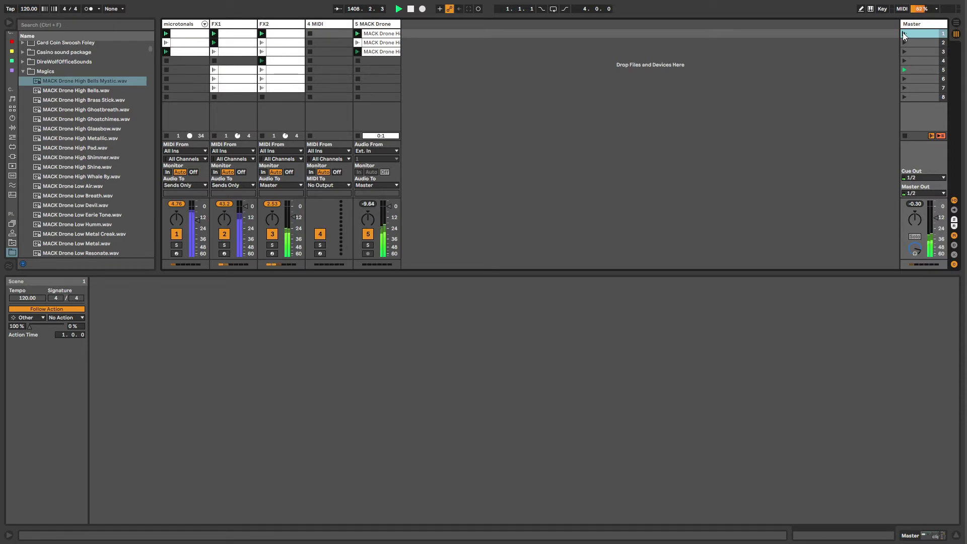
- Launch scene 1 once more and select the empty fourth to seventh slots of the MACK Drone track
{"action": "left_click", "coordinate": [378, 36]}
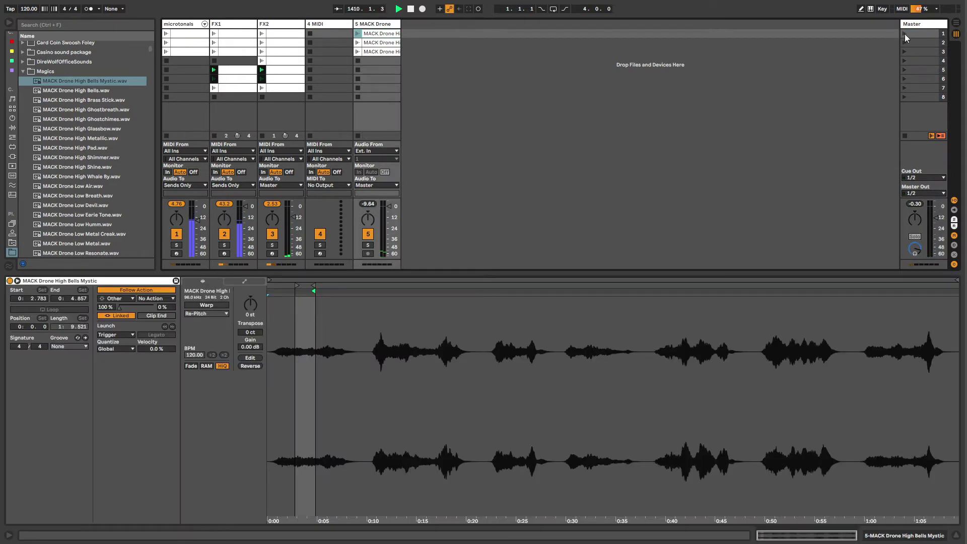
{"action": "left_click", "coordinate": [323, 88]}
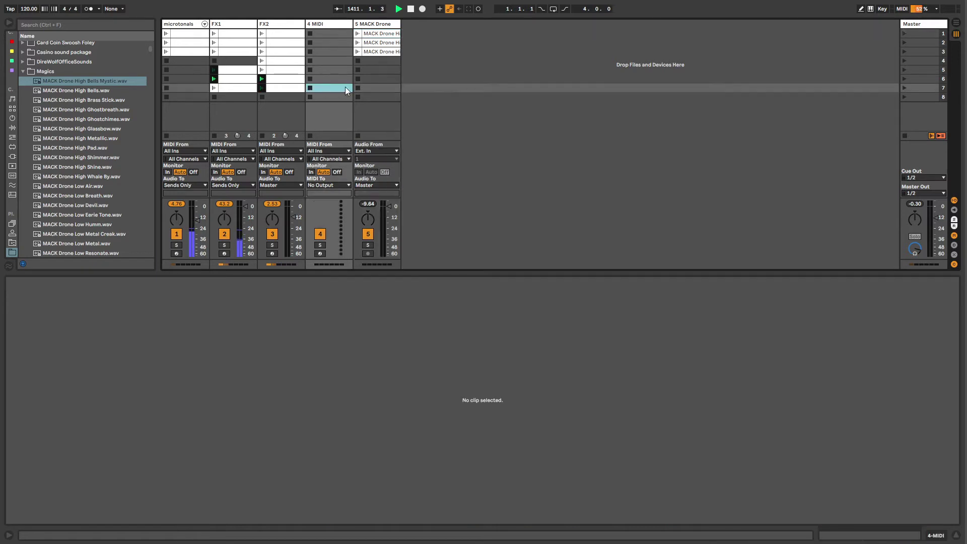
{"action": "left_click", "coordinate": [377, 88]}
{"action": "left_click", "coordinate": [339, 87]}
{"action": "left_click", "coordinate": [378, 87]}
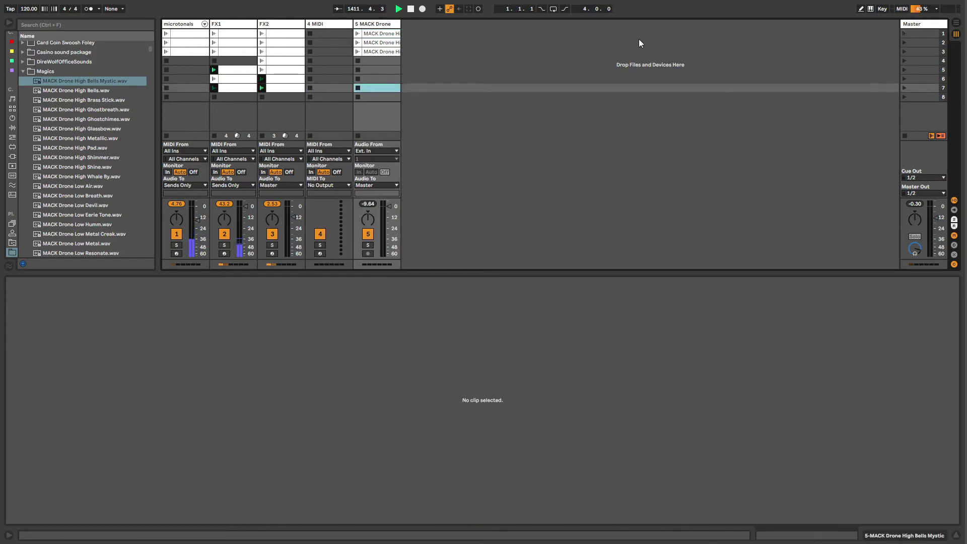
{"action": "left_click", "coordinate": [906, 34]}
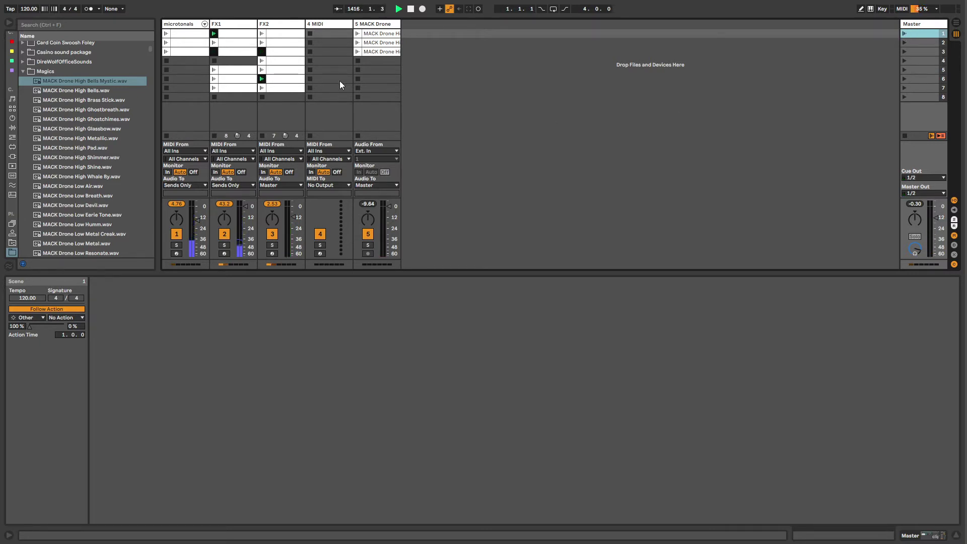
{"action": "left_click_drag", "start_coordinate": [367, 89], "coordinate": [364, 65]}
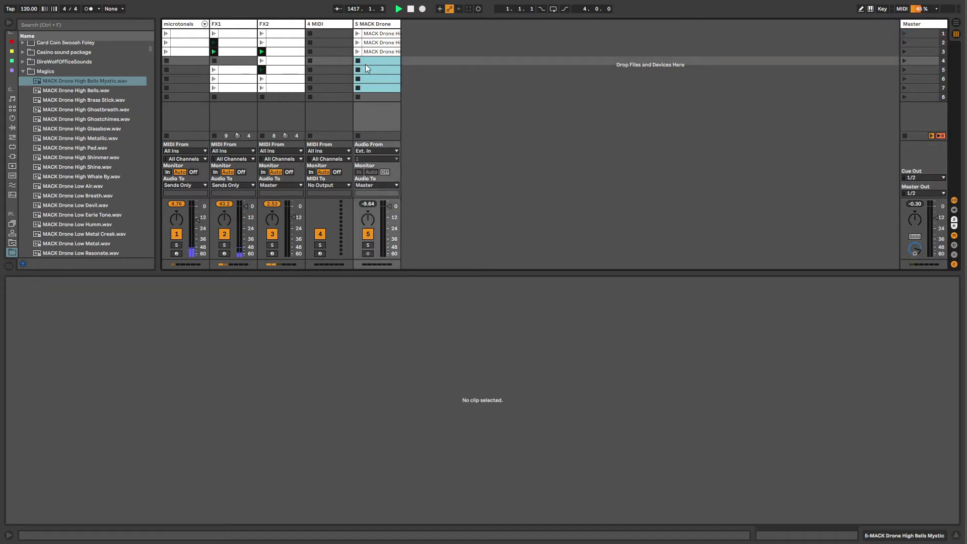
- Remove the clip stop buttons from slots 4 to 7 of the MACK Drone track and launch scene 1
{"action": "key", "text": "ctrl+e"}
{"action": "left_click", "coordinate": [918, 35]}
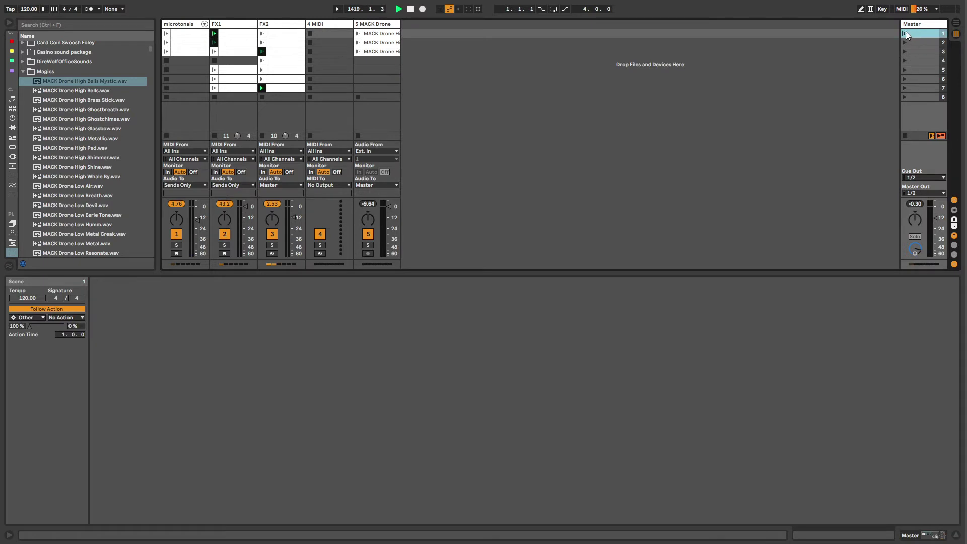
{"action": "left_click", "coordinate": [907, 32]}
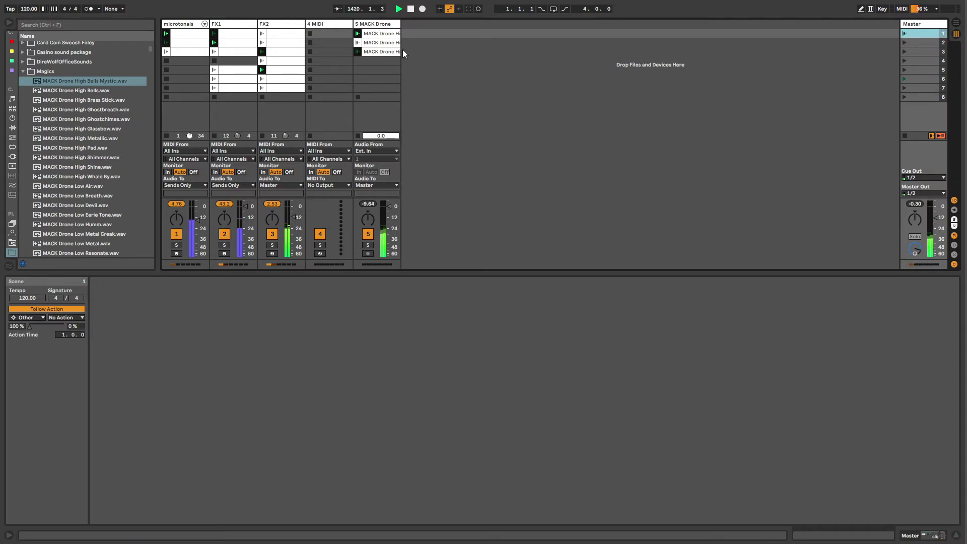
- Compare the start and end regions of the three MACK Drone High Bells Mystic clips in their waveforms
{"action": "left_click", "coordinate": [376, 53]}
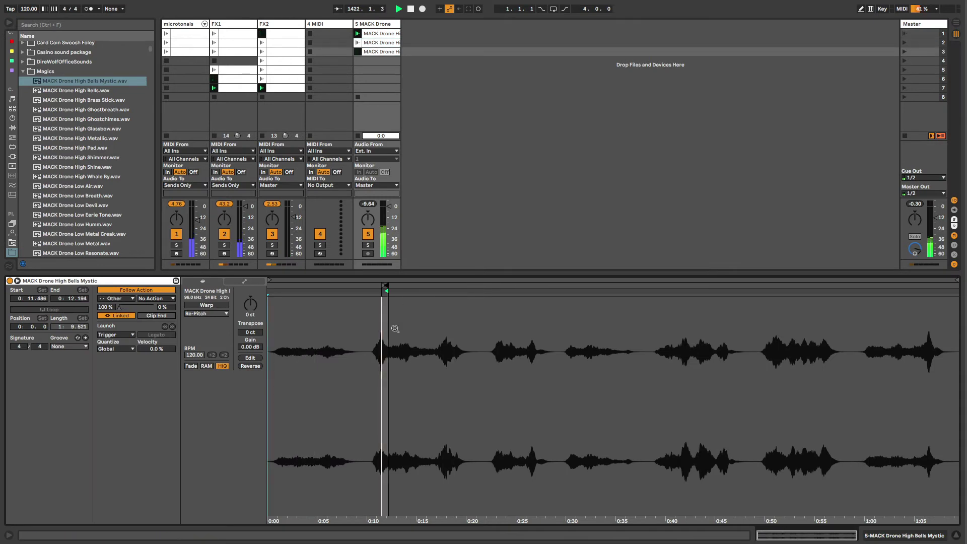
{"action": "left_click_drag", "start_coordinate": [391, 329], "coordinate": [346, 352]}
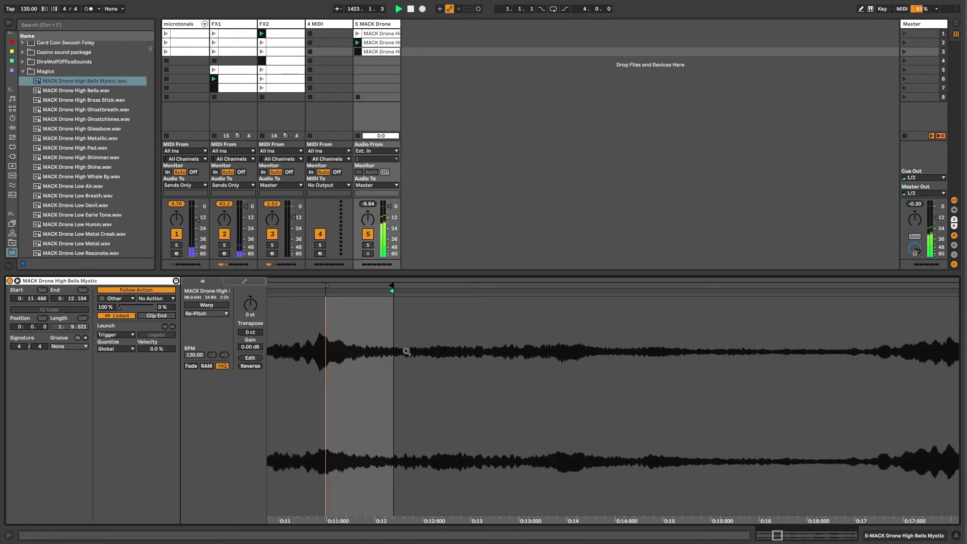
{"action": "left_click", "coordinate": [382, 42]}
{"action": "left_click", "coordinate": [382, 34]}
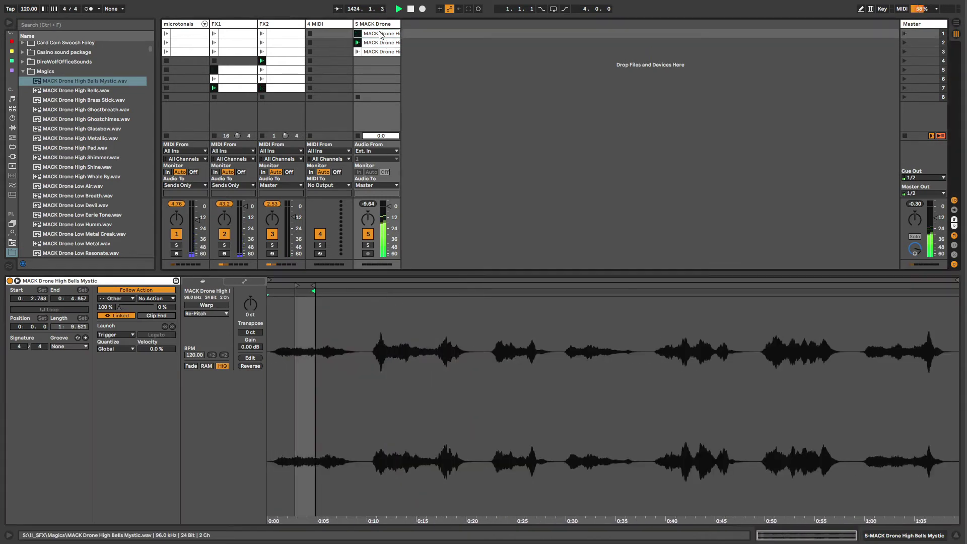
{"action": "left_click", "coordinate": [381, 51]}
{"action": "left_click", "coordinate": [379, 42]}
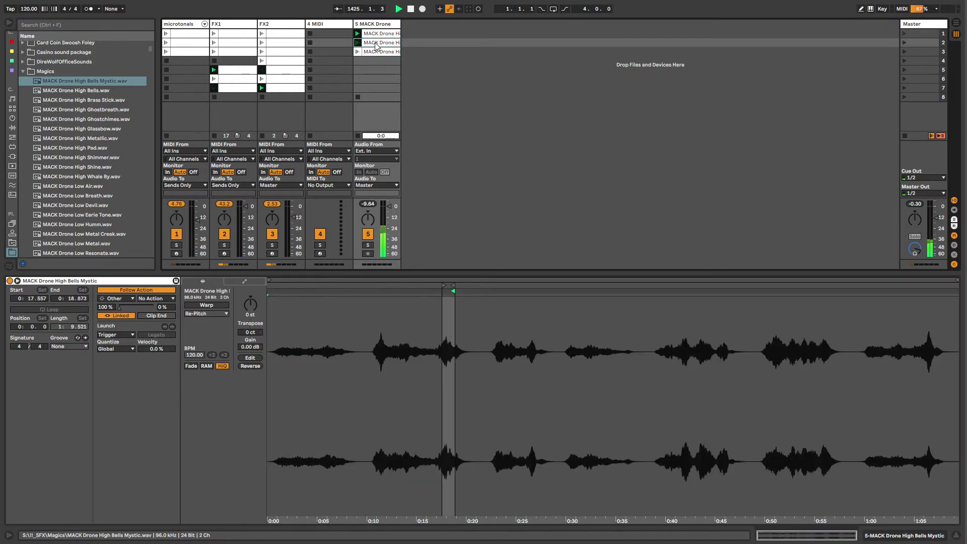
{"action": "left_click", "coordinate": [379, 52]}
{"action": "left_click", "coordinate": [375, 34]}
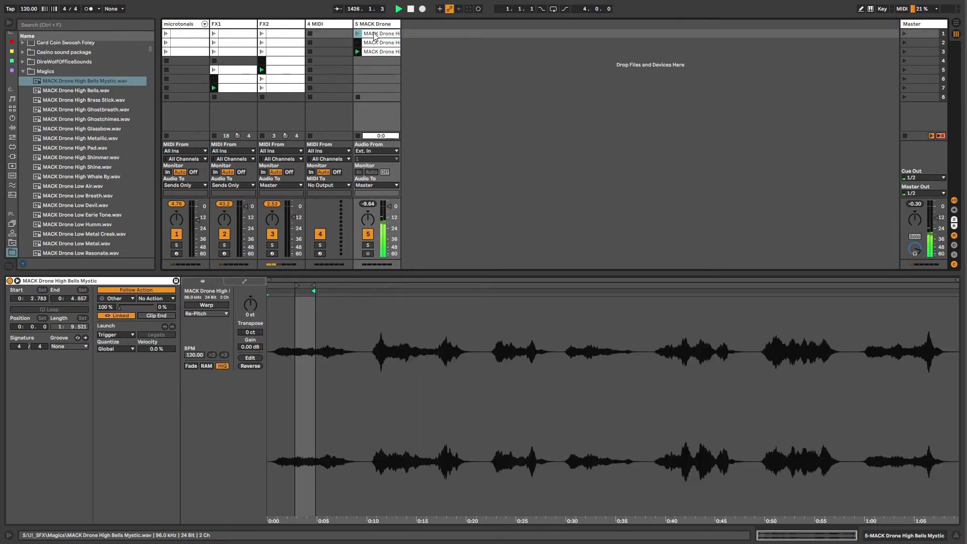
{"action": "left_click", "coordinate": [378, 42]}
{"action": "left_click", "coordinate": [379, 52]}
{"action": "left_click", "coordinate": [377, 34]}
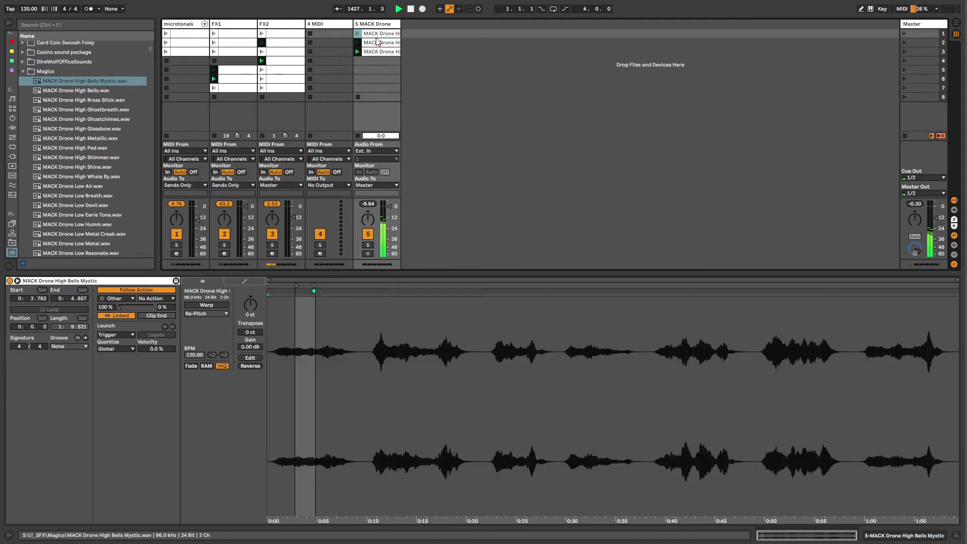
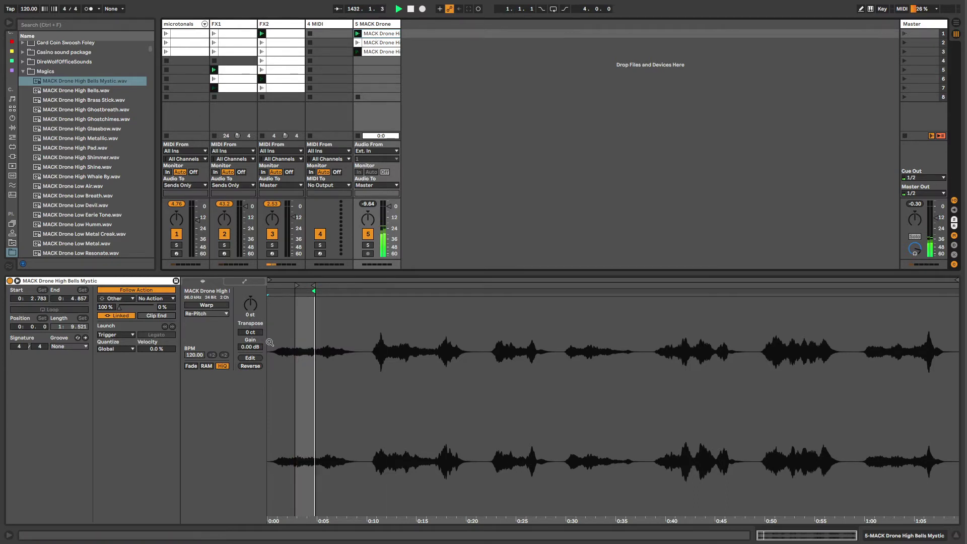
- Examine the first drone clip's playback region up close and check the MACK Drone track's device chain
{"action": "left_click_drag", "start_coordinate": [295, 353], "coordinate": [298, 388]}
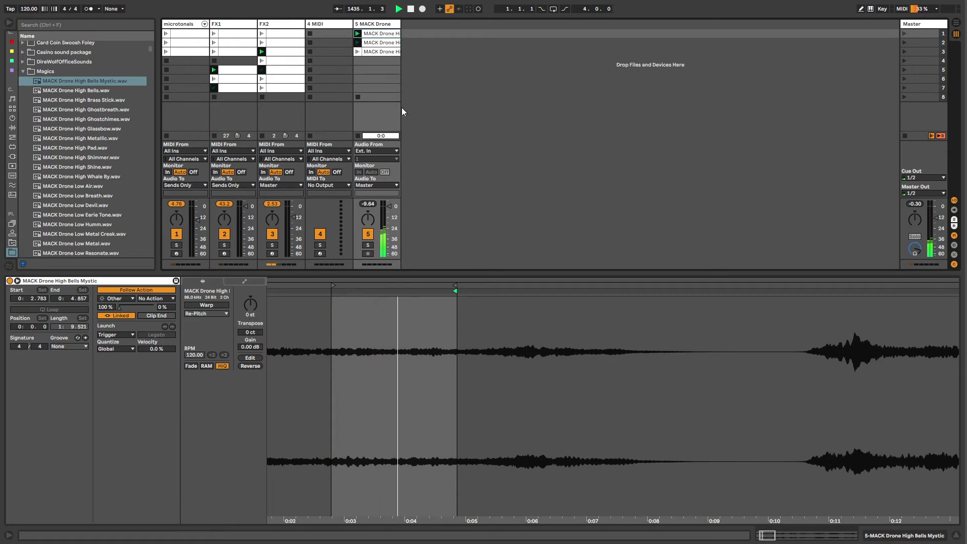
{"action": "left_click", "coordinate": [381, 34]}
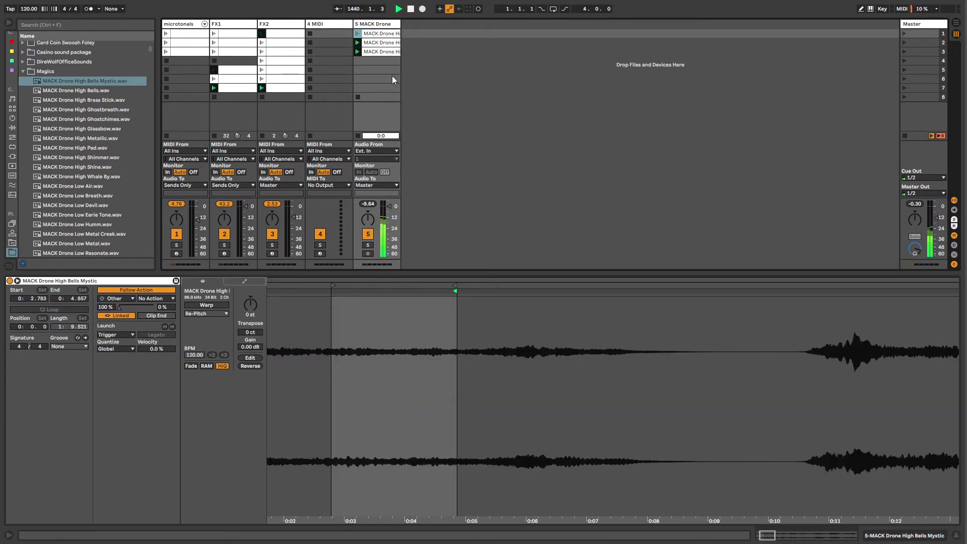
{"action": "left_click", "coordinate": [380, 25]}
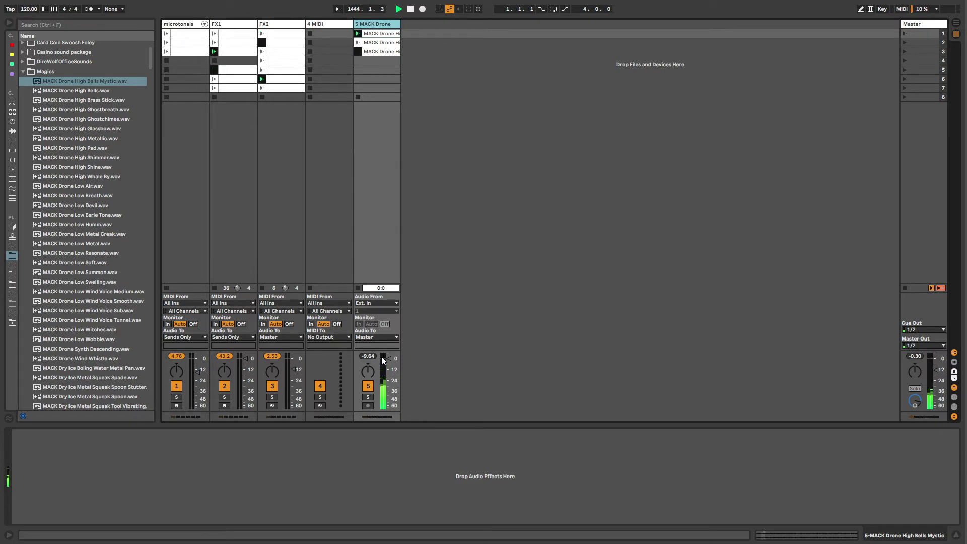
- Review the follow action choices of the second drone clip, keeping Other as the action
{"action": "left_click", "coordinate": [389, 42]}
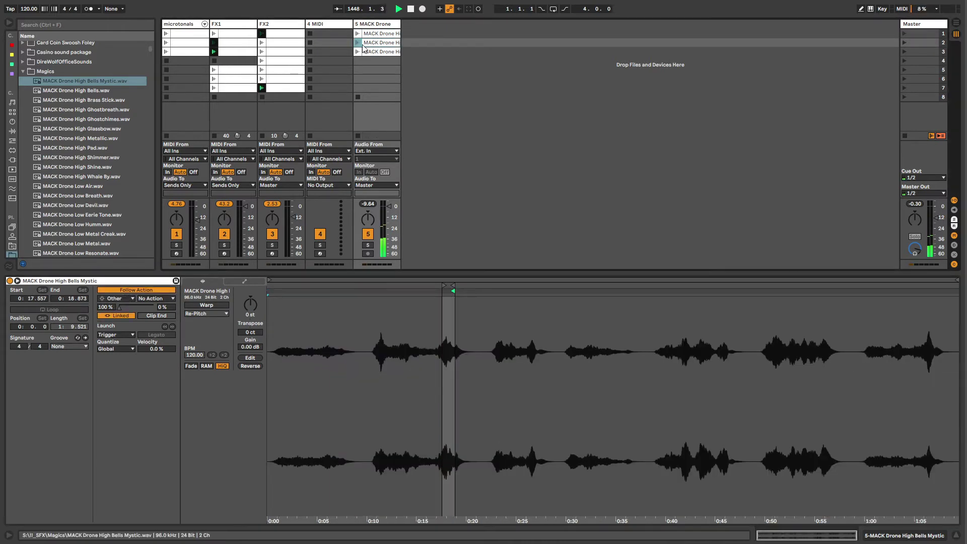
{"action": "left_click", "coordinate": [121, 300]}
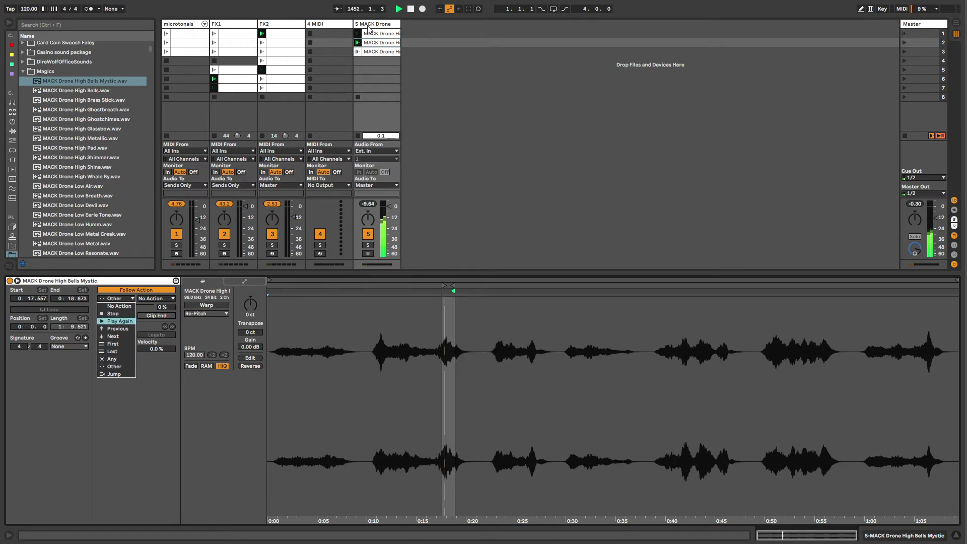
{"action": "left_click", "coordinate": [113, 368]}
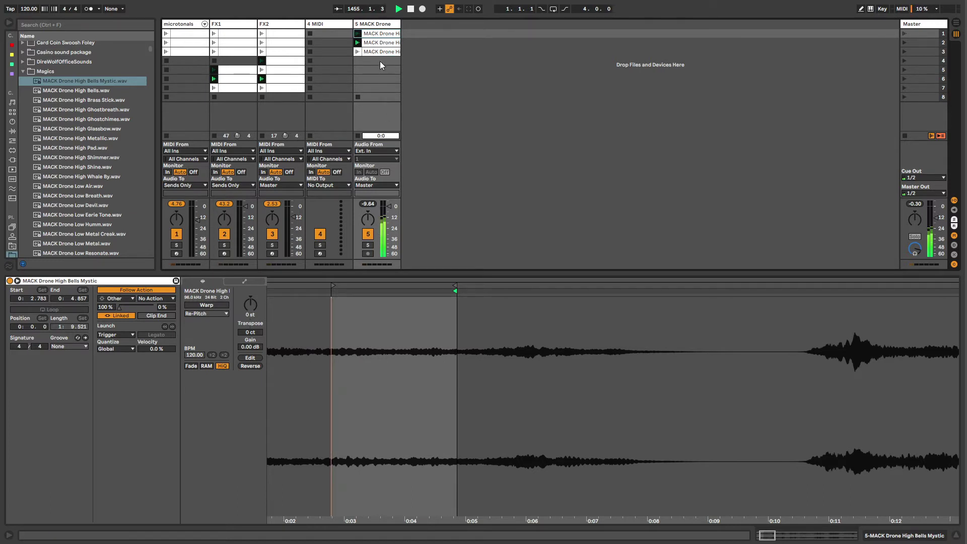
- Collapse the Magics folder in the sample browser and show the MACK Drone track's devices
{"action": "left_click", "coordinate": [373, 24]}
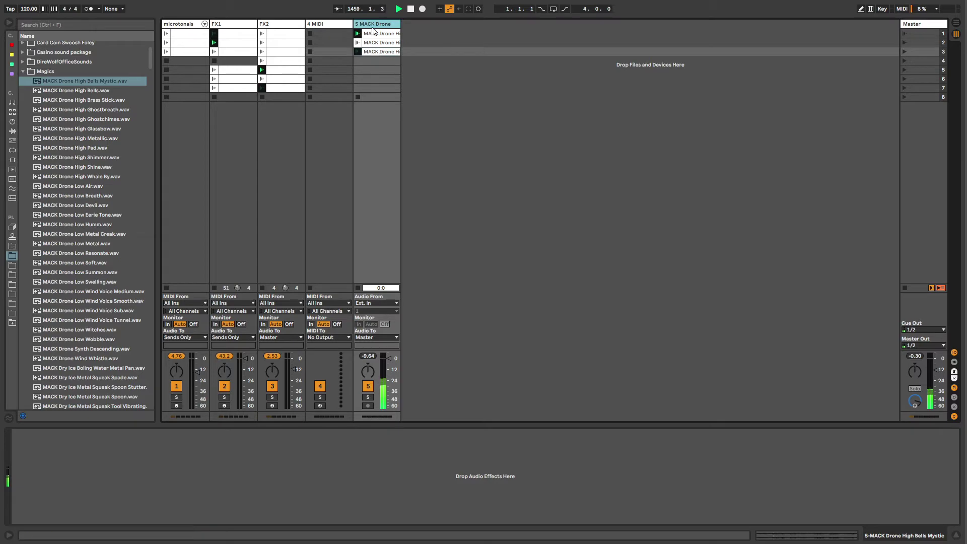
{"action": "left_click", "coordinate": [23, 71]}
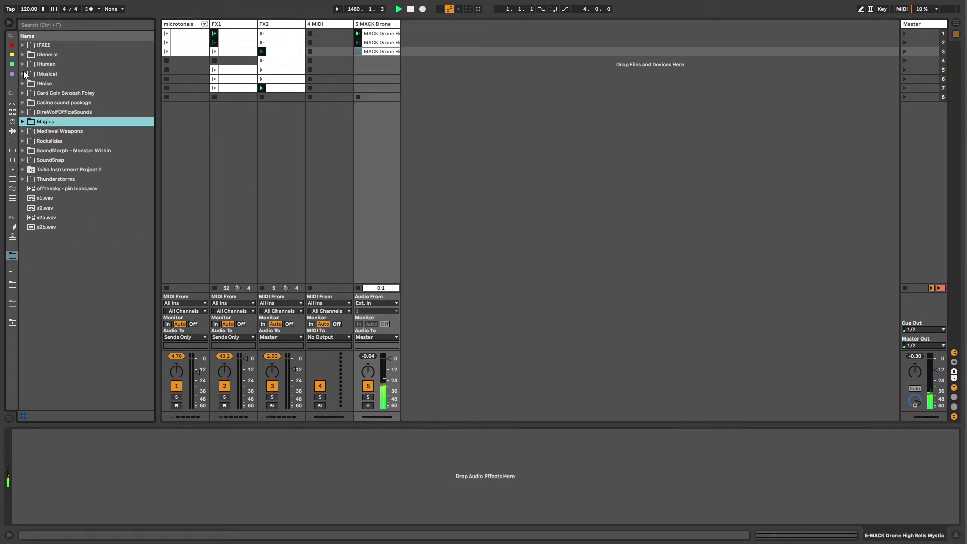
{"action": "left_click", "coordinate": [370, 31]}
{"action": "left_click", "coordinate": [370, 25]}
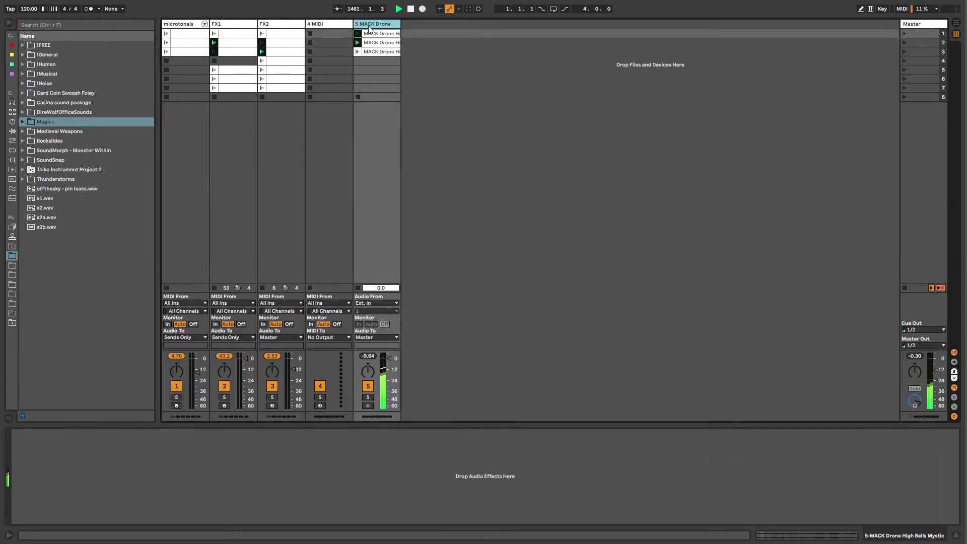
- Step through the three drone clips to check their regions and follow action settings
{"action": "left_click", "coordinate": [371, 51]}
{"action": "key", "text": "Down"}
{"action": "key", "text": "Up"}
{"action": "key", "text": "Up"}
{"action": "key", "text": "Up"}
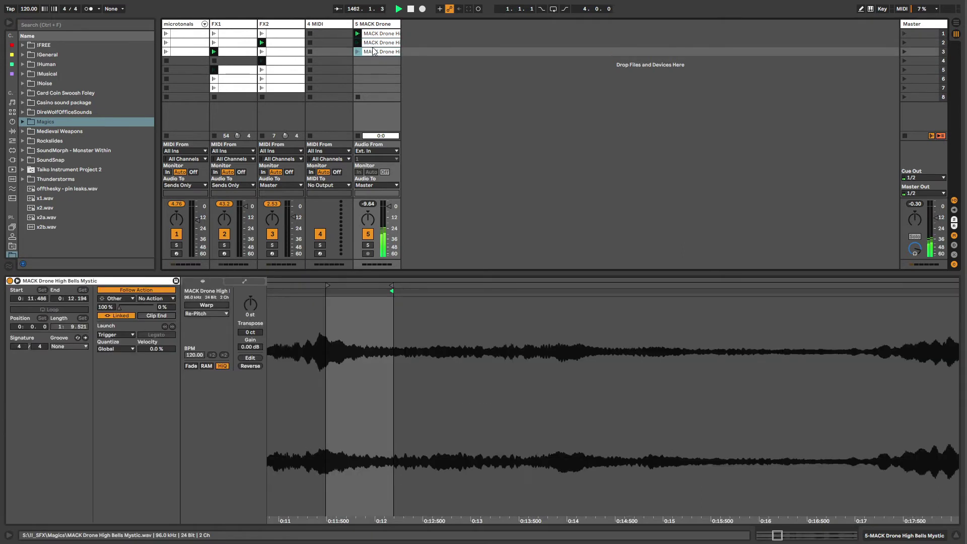
{"action": "key", "text": "Down"}
{"action": "key", "text": "Down"}
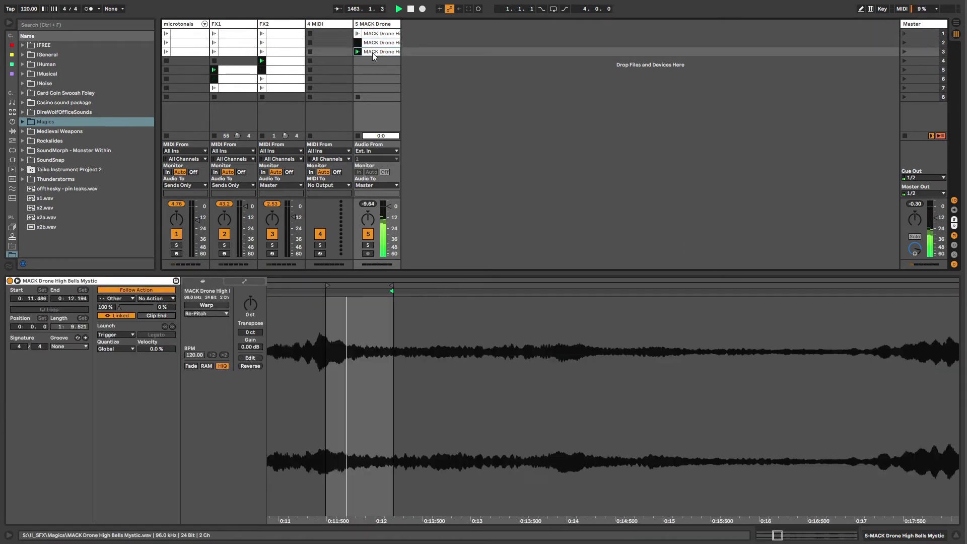
{"action": "key", "text": "Up"}
{"action": "key", "text": "Up"}
{"action": "key", "text": "Down"}
{"action": "key", "text": "Down"}
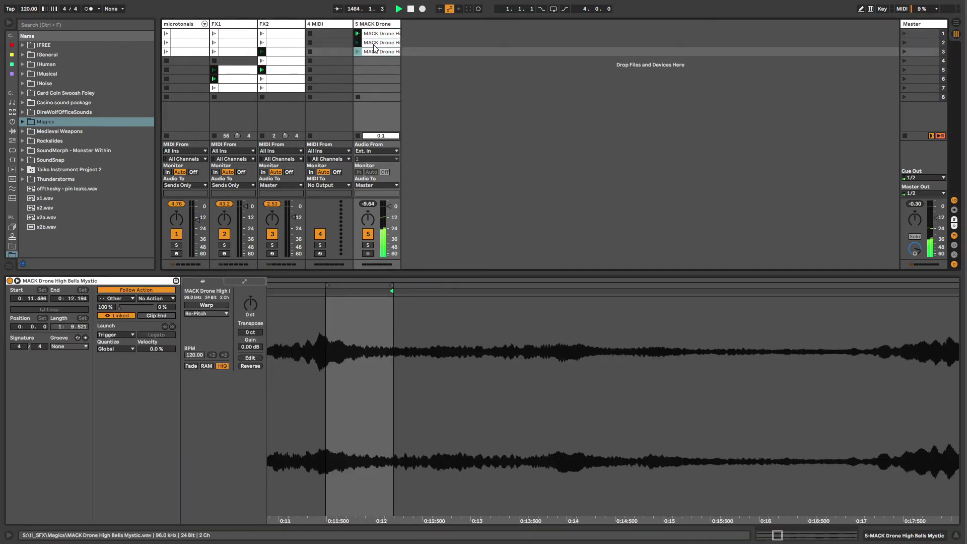
{"action": "key", "text": "Up"}
{"action": "key", "text": "Up"}
{"action": "key", "text": "Up"}
{"action": "key", "text": "Down"}
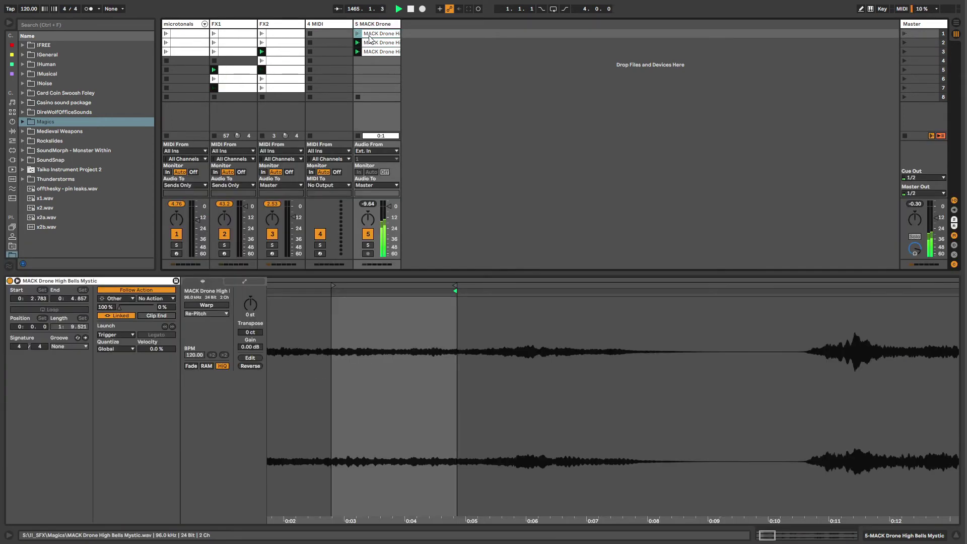
{"action": "key", "text": "Down"}
{"action": "key", "text": "Down"}
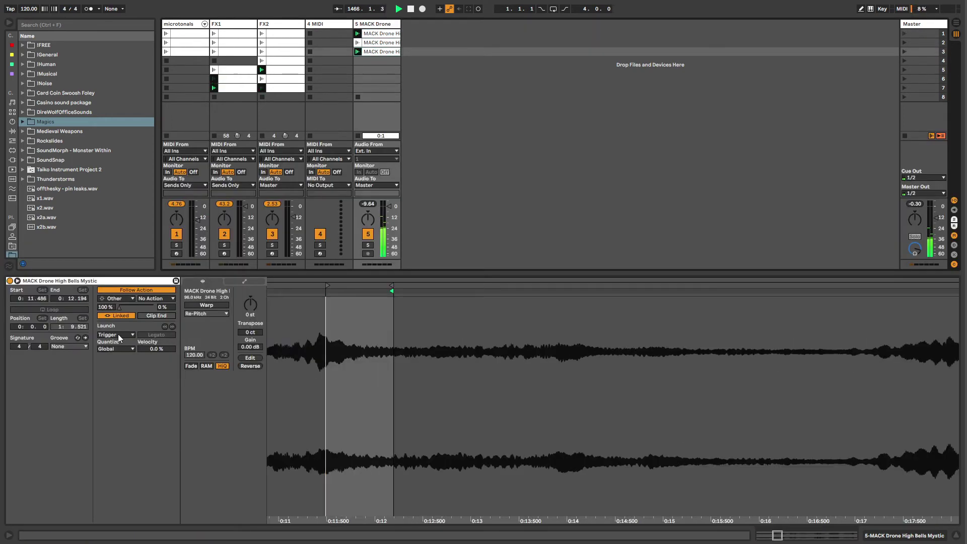
- Inspect the FX2 track's clip settings and its effect devices
{"action": "left_click", "coordinate": [278, 25]}
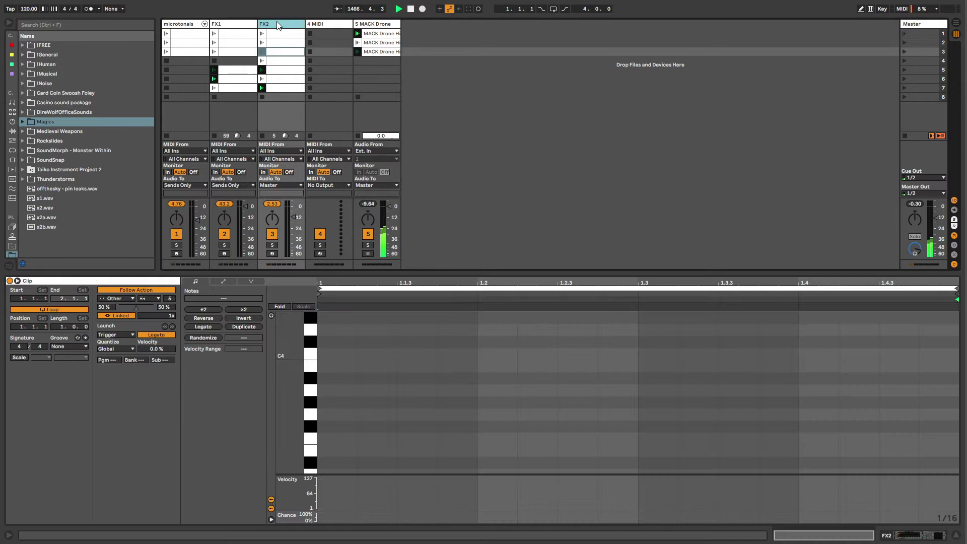
{"action": "left_click", "coordinate": [367, 25]}
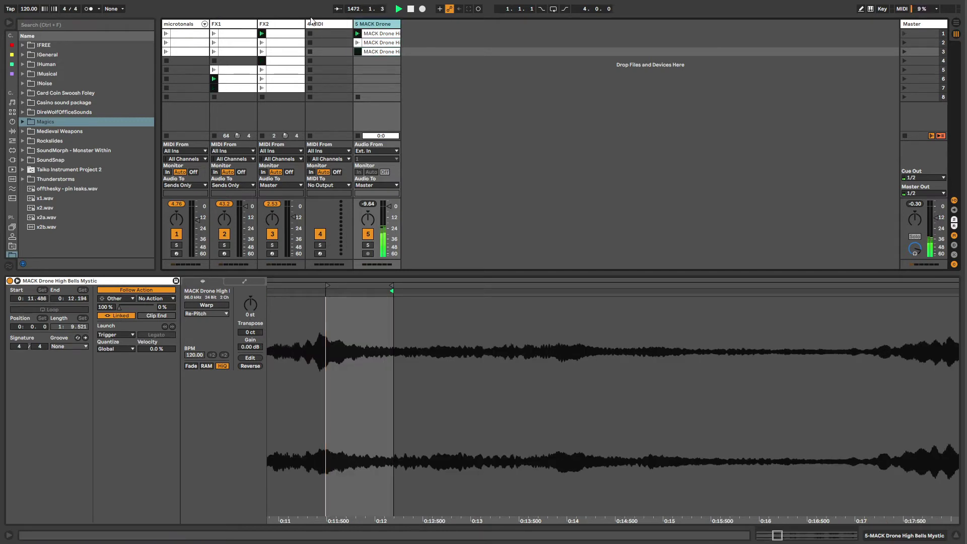
{"action": "left_click", "coordinate": [281, 25]}
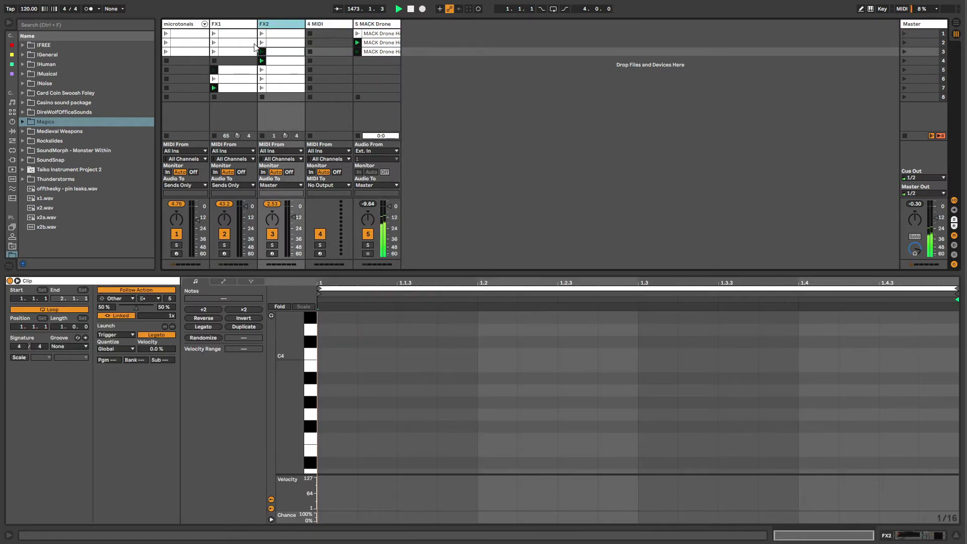
{"action": "left_click", "coordinate": [281, 25]}
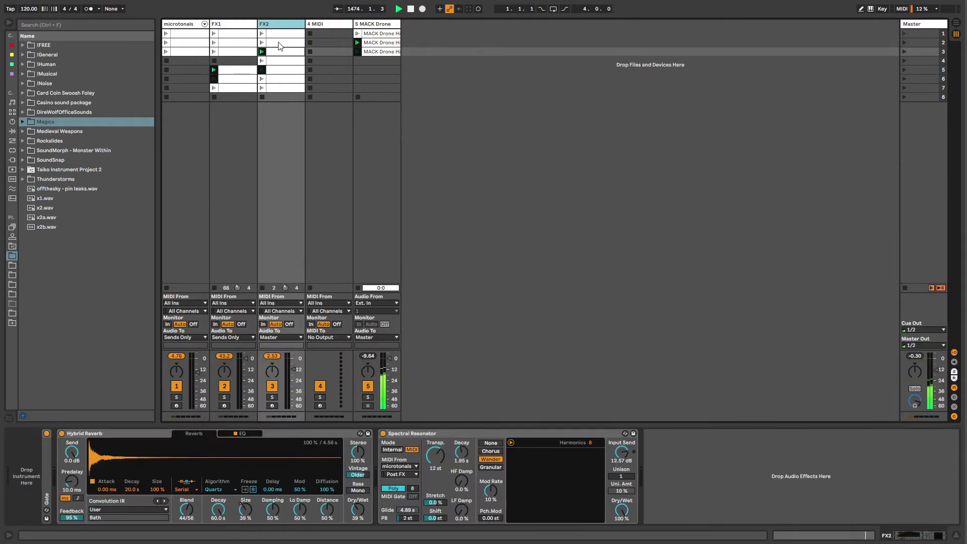
- Delete the three MACK Drone clips and remove their emptied audio track
{"action": "left_click", "coordinate": [375, 34]}
{"action": "left_click", "coordinate": [376, 52]}
{"action": "left_click", "coordinate": [371, 24]}
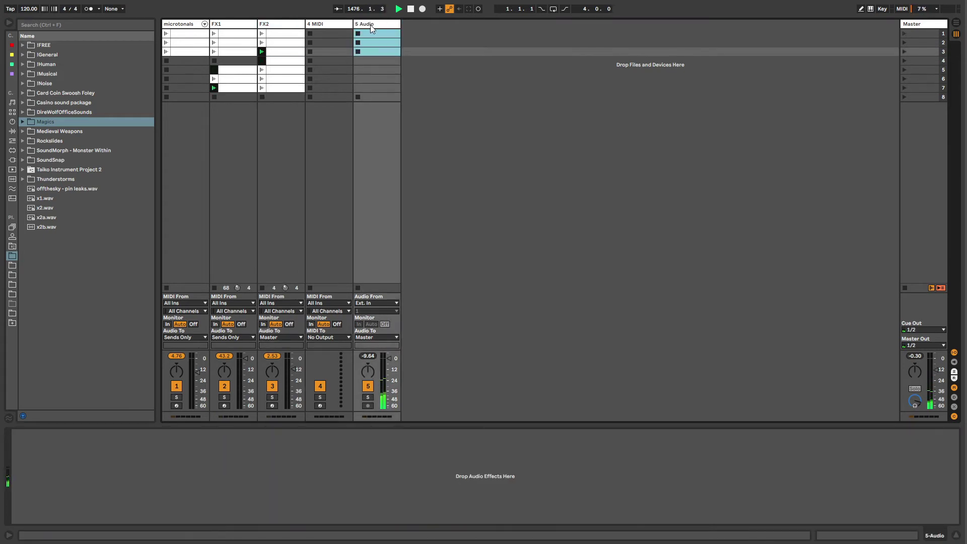
{"action": "key", "text": "Delete"}
- Check the device chains of FX2, Master and microtonals, and the empty slots 4 to 7 of the microtonals track
{"action": "left_click", "coordinate": [286, 25]}
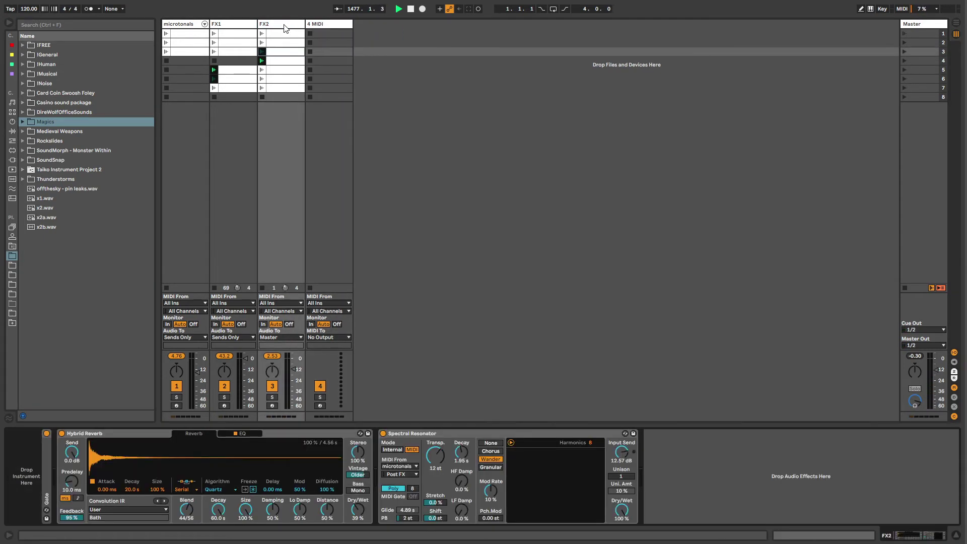
{"action": "left_click", "coordinate": [908, 34]}
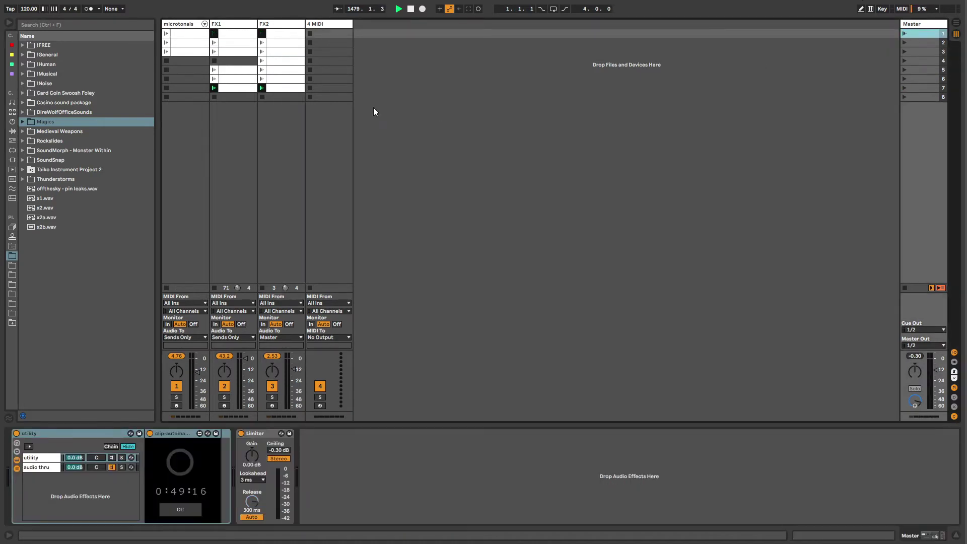
{"action": "left_click", "coordinate": [169, 39]}
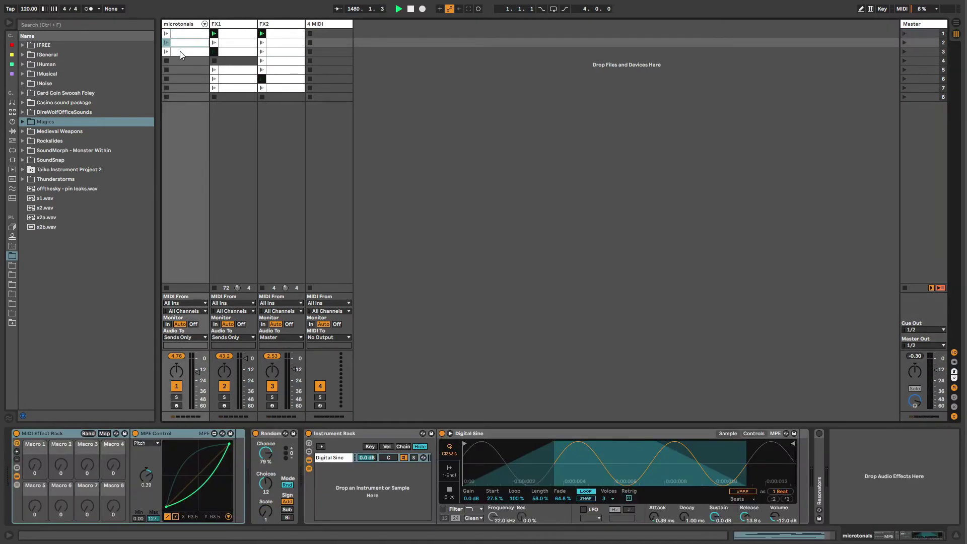
{"action": "left_click", "coordinate": [188, 88]}
{"action": "left_click", "coordinate": [186, 62], "text": "shift"}
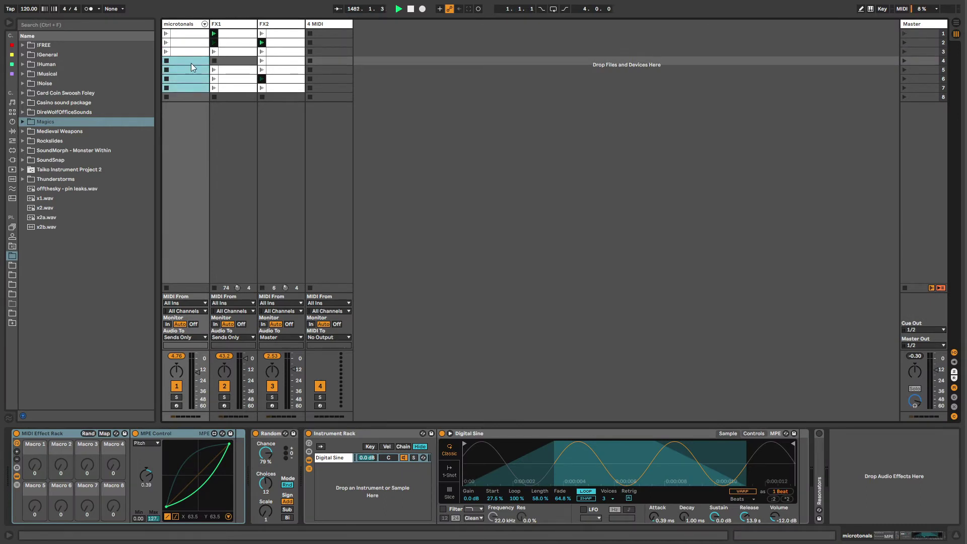
- Launch scene 1 and show the follow action settings of scene 6
{"action": "left_click", "coordinate": [915, 32]}
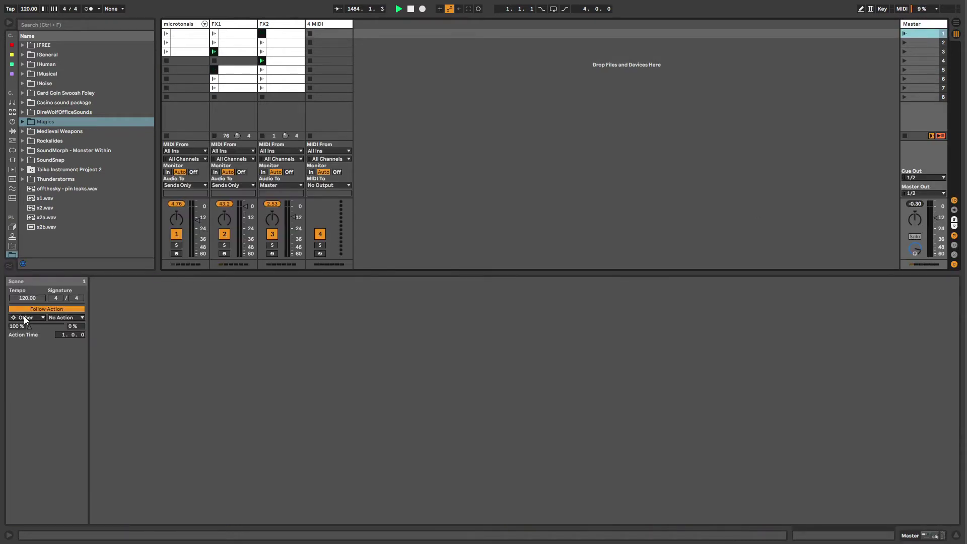
{"action": "left_click", "coordinate": [905, 33]}
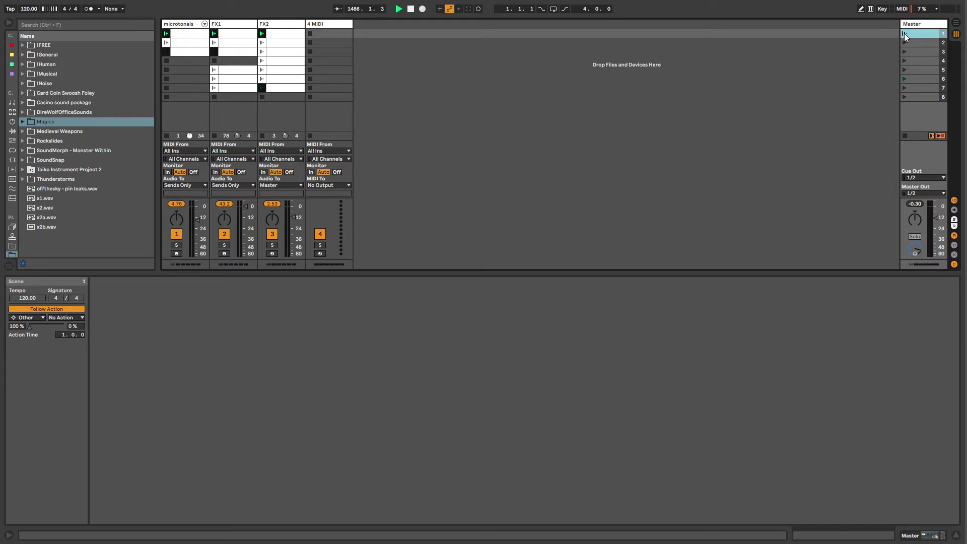
{"action": "left_click", "coordinate": [915, 76]}
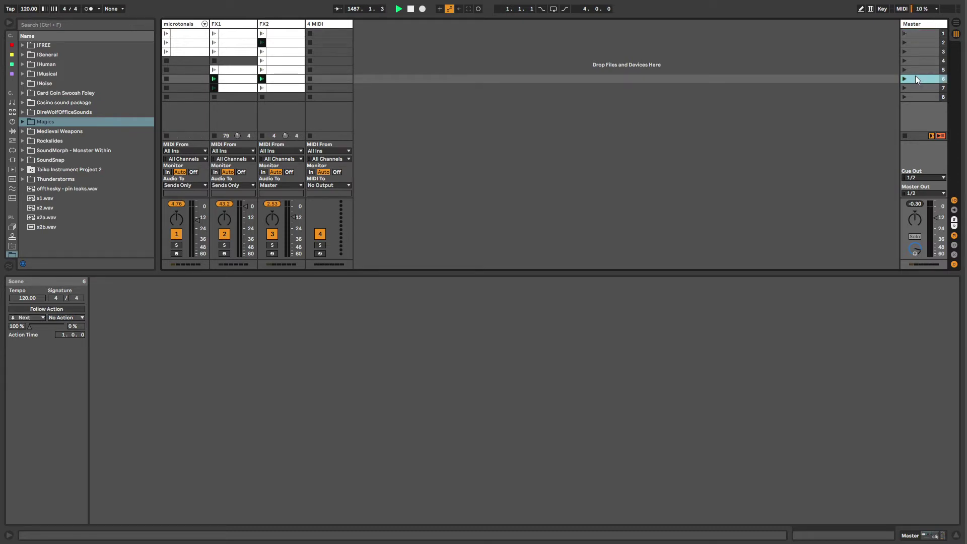
- Turn on the follow action of scene 6 and show its available follow action options
{"action": "left_click", "coordinate": [914, 34]}
{"action": "left_click", "coordinate": [915, 74]}
{"action": "left_click", "coordinate": [33, 309]}
{"action": "left_click", "coordinate": [37, 318]}
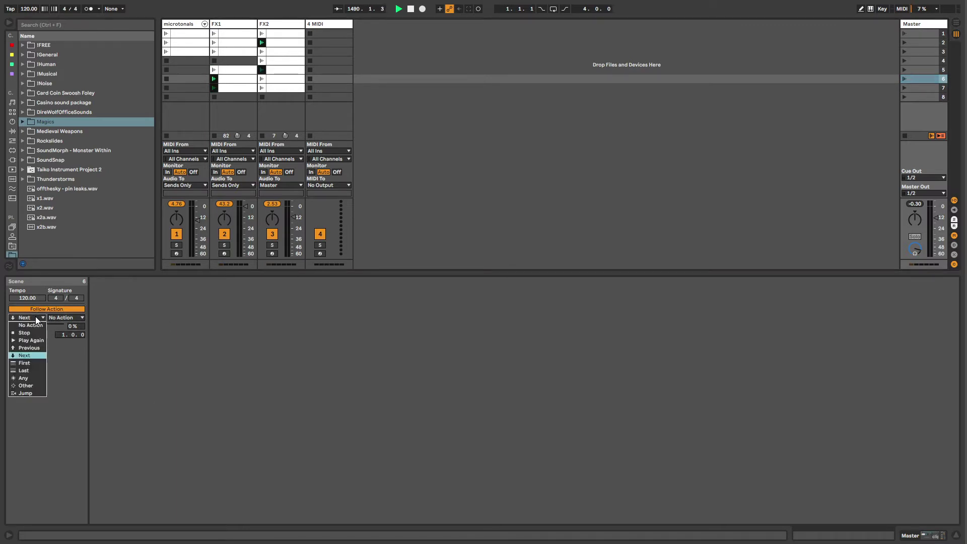
{"action": "left_click", "coordinate": [36, 318]}
- Turn on the follow action for scenes 1 to 6 together and show the options for their shared action
{"action": "left_click", "coordinate": [919, 32], "text": "shift"}
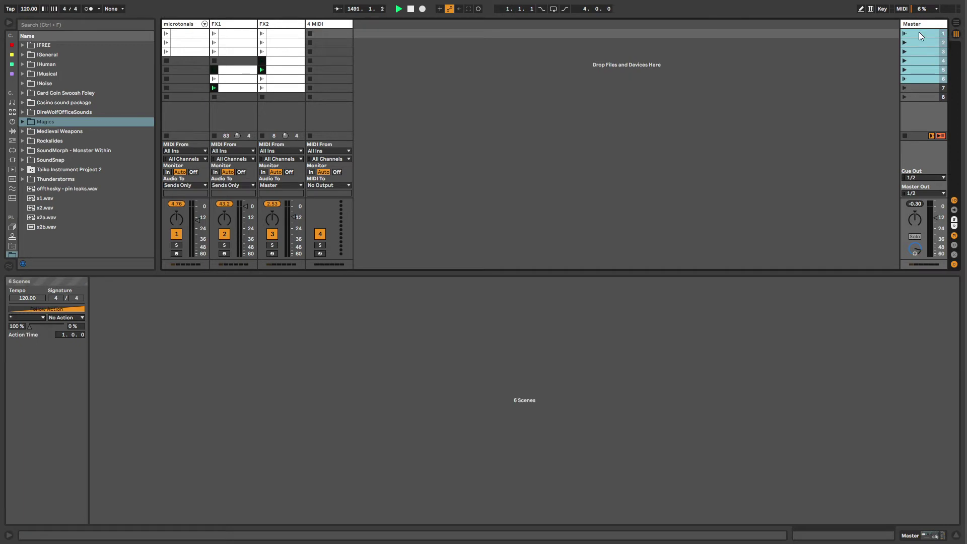
{"action": "left_click", "coordinate": [26, 309]}
{"action": "left_click", "coordinate": [33, 316]}
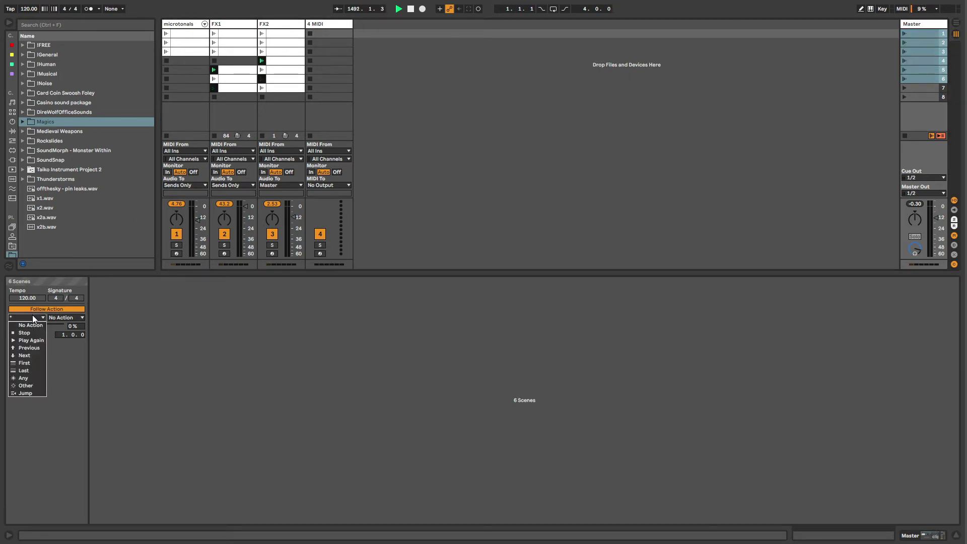
{"action": "key", "text": "Escape"}
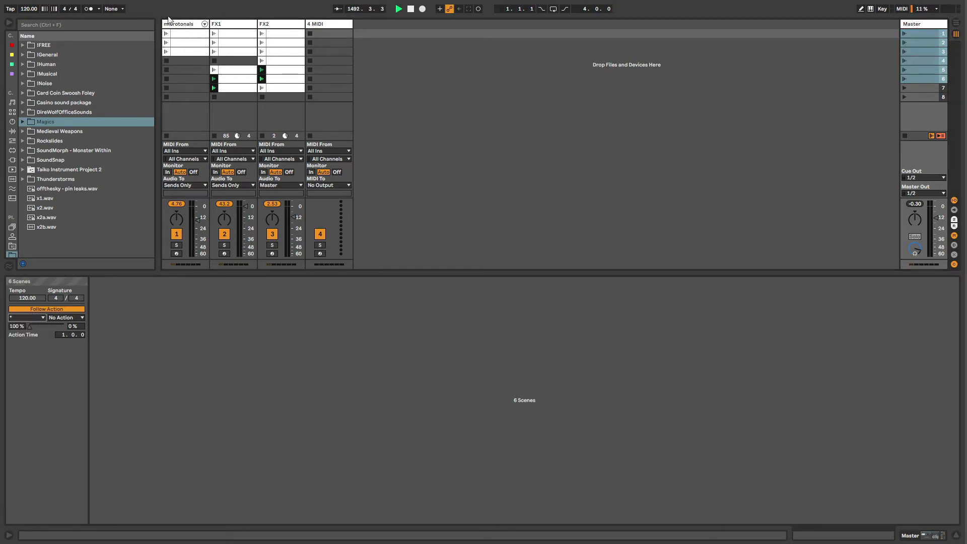
- Select the clip slots of all four tracks across scenes 1 to 8
{"action": "left_click", "coordinate": [183, 86]}
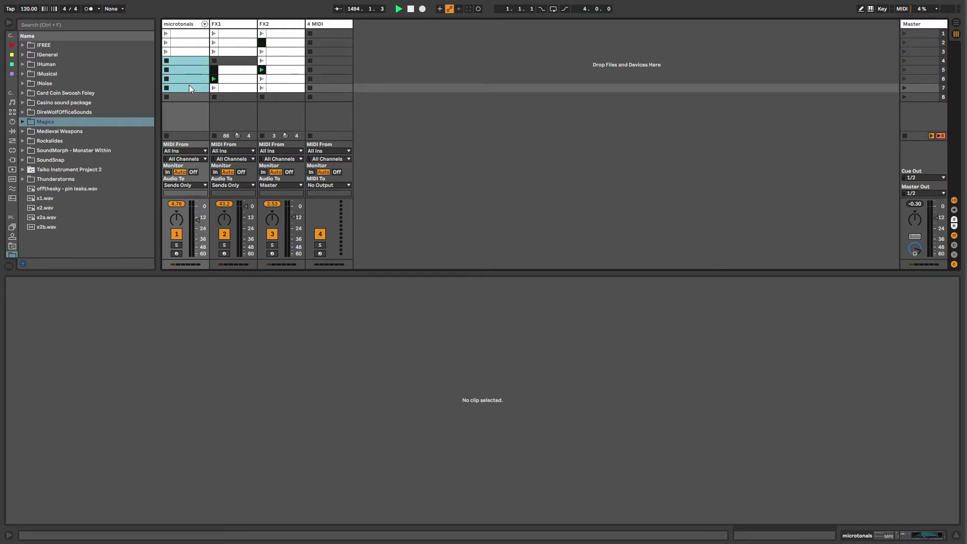
{"action": "left_click_drag", "start_coordinate": [202, 91], "coordinate": [331, 15]}
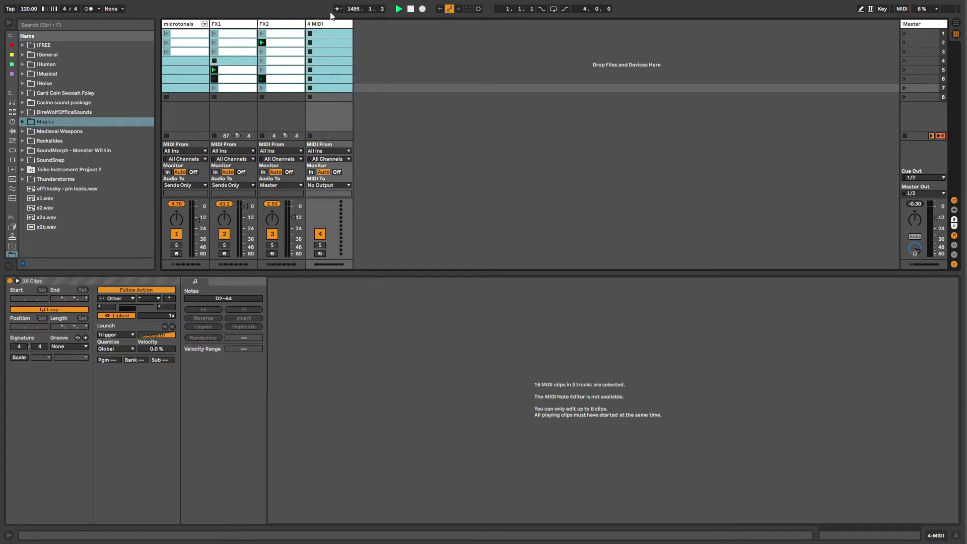
{"action": "left_click_drag", "start_coordinate": [195, 96], "coordinate": [322, 28]}
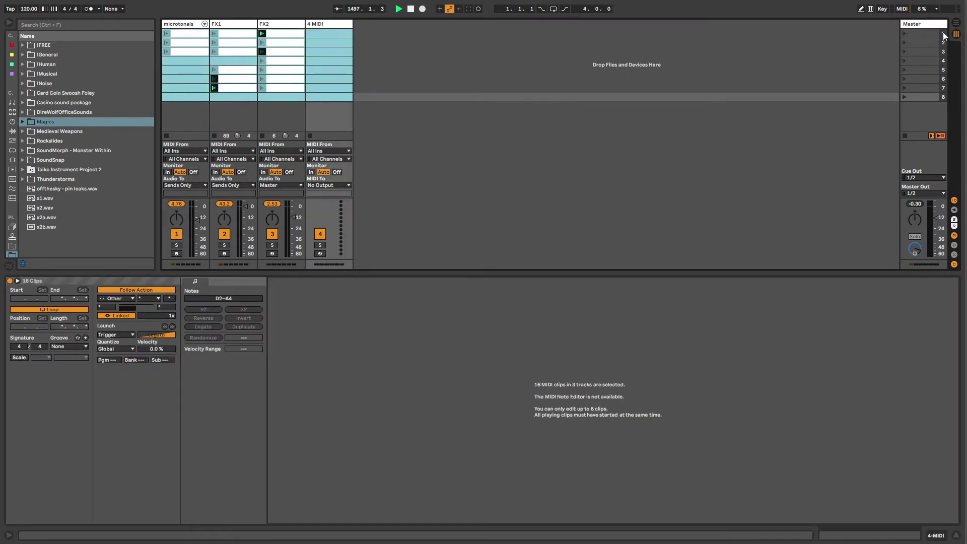
- Turn off the follow action for scenes 1 to 6
{"action": "left_click", "coordinate": [918, 35]}
{"action": "left_click", "coordinate": [915, 80], "text": "shift"}
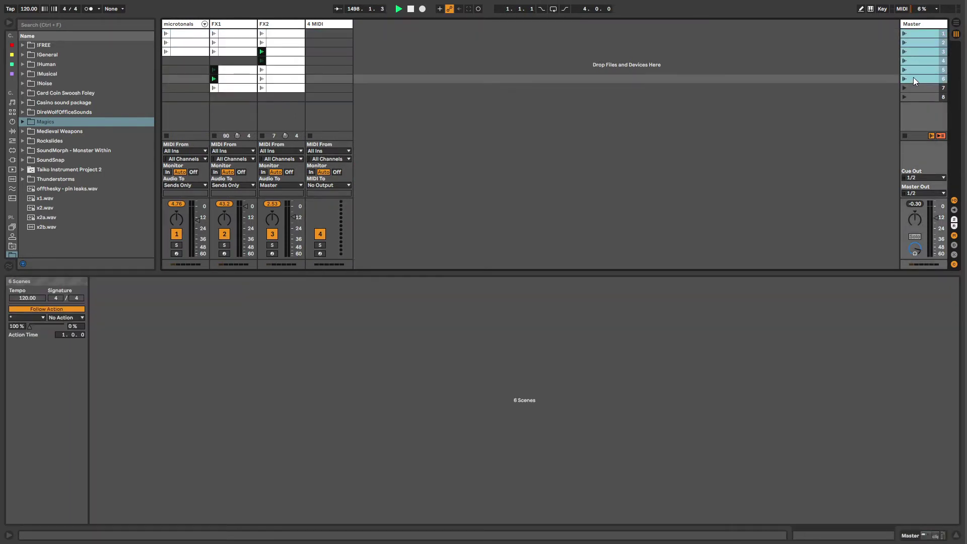
{"action": "left_click", "coordinate": [77, 309]}
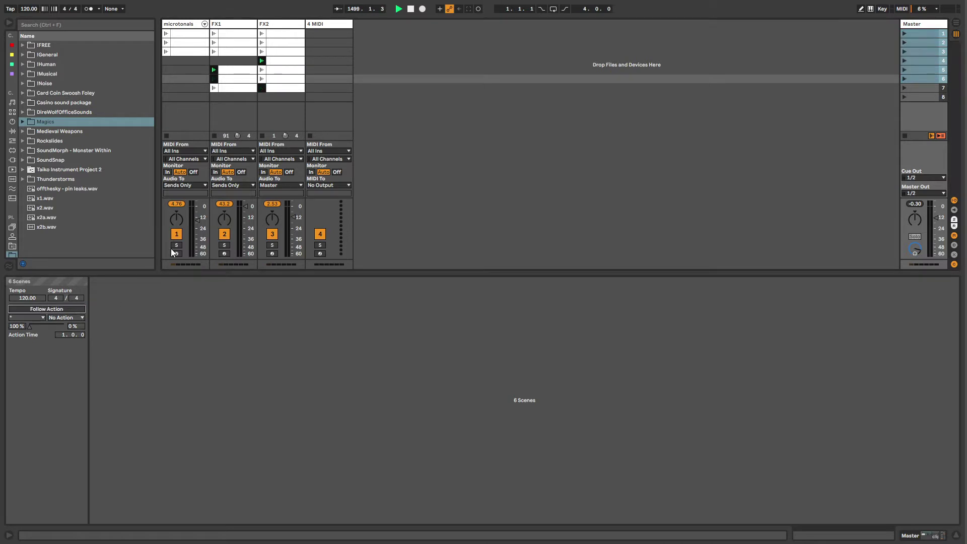
- Launch scene 1 and check its clips on the microtonals, FX1 and FX2 tracks
{"action": "left_click", "coordinate": [918, 34]}
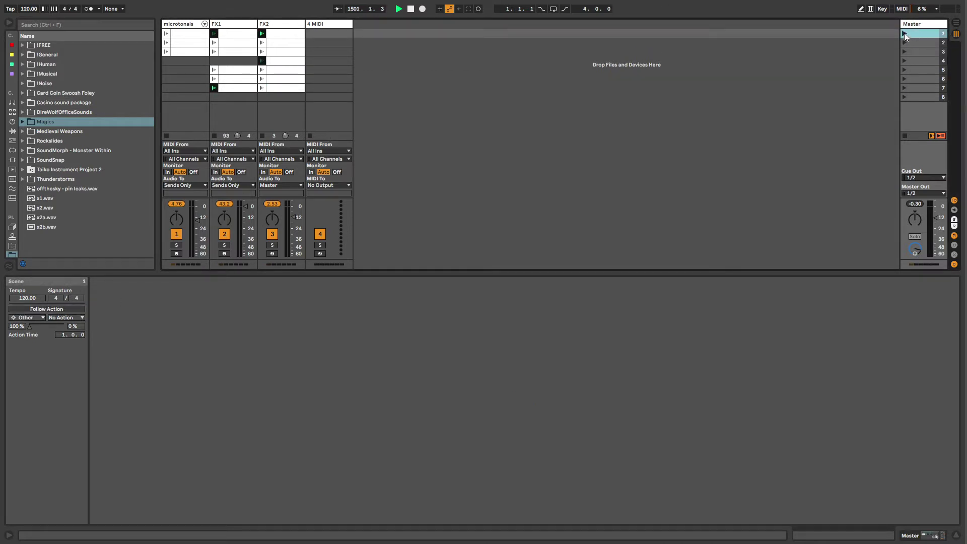
{"action": "left_click", "coordinate": [905, 33]}
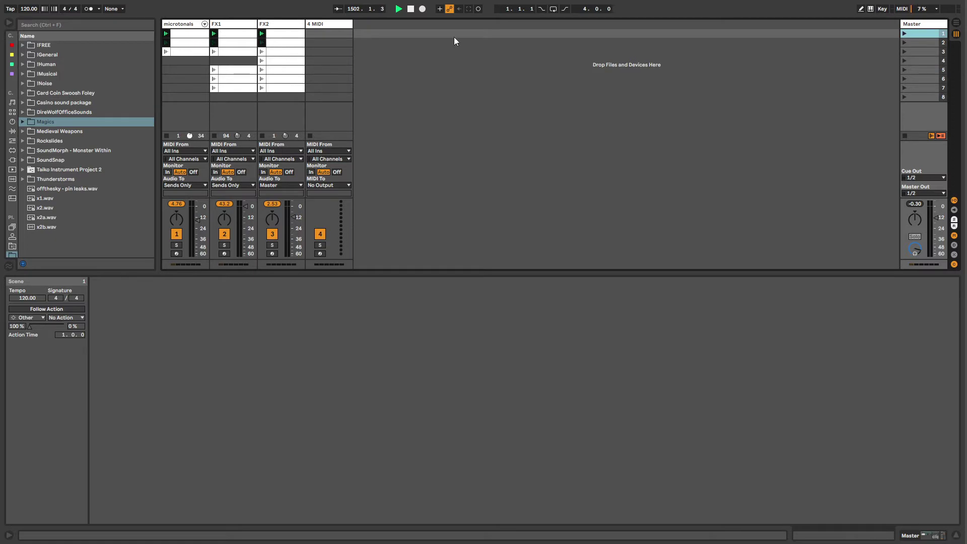
{"action": "left_click", "coordinate": [189, 33]}
{"action": "left_click", "coordinate": [234, 35]}
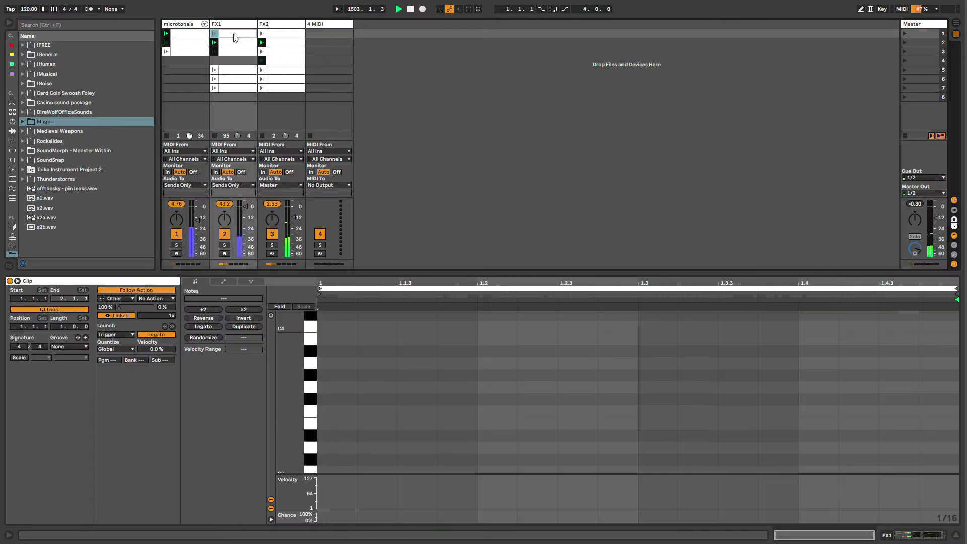
{"action": "left_click", "coordinate": [288, 35]}
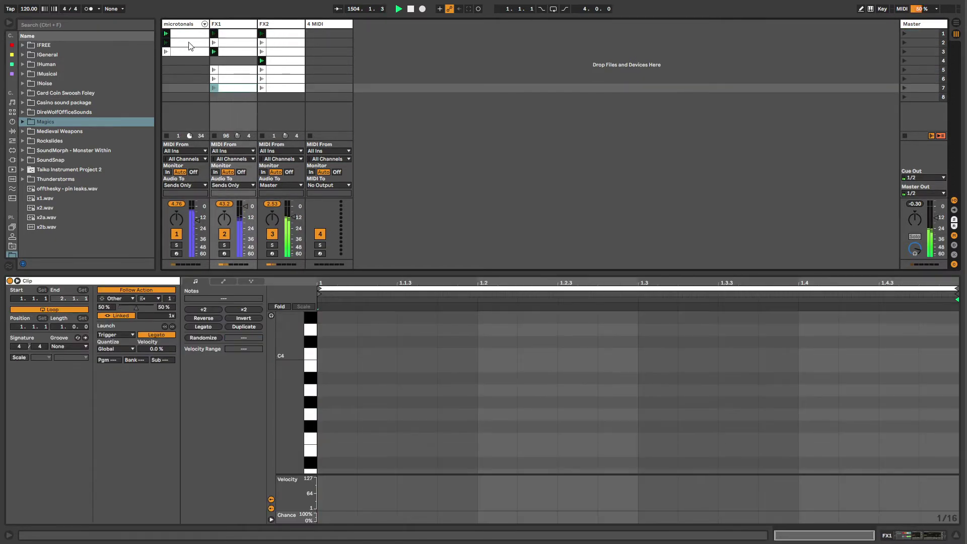
{"action": "left_click", "coordinate": [189, 34]}
- Show the microtonals devices and set the Safe Bass of FX1's Phaser-Flanger to 49.1 Hz
{"action": "left_click", "coordinate": [189, 25]}
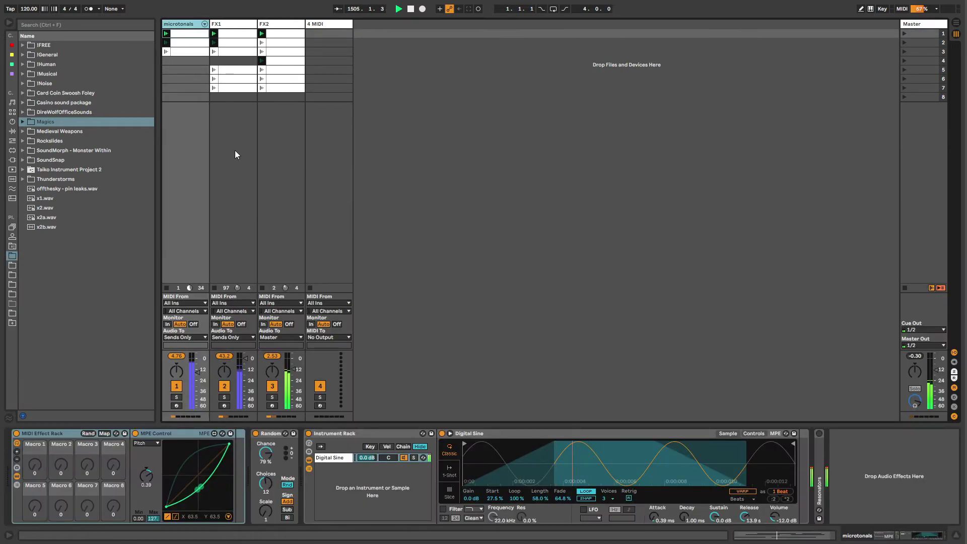
{"action": "left_click", "coordinate": [223, 26]}
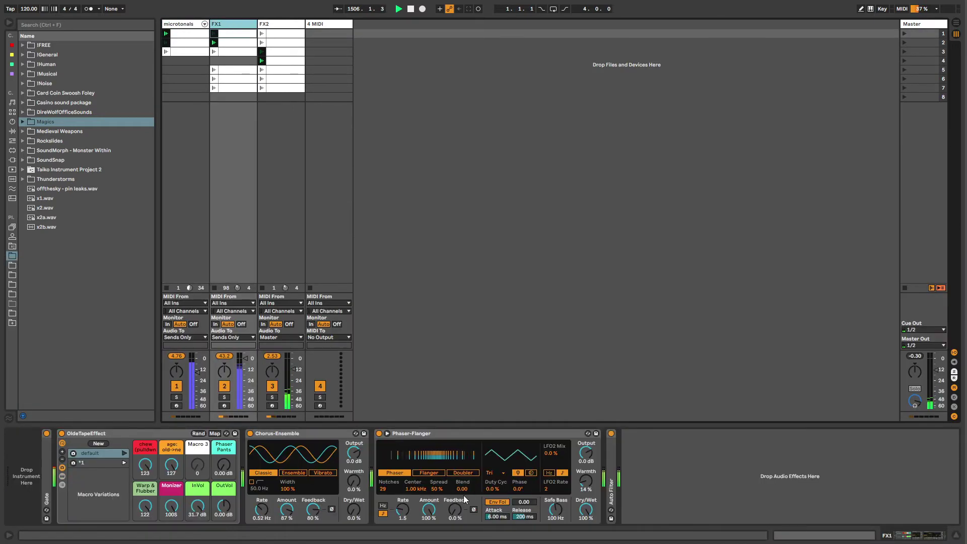
{"action": "mouse_move", "coordinate": [557, 508]}
{"action": "left_mouse_down"}
{"action": "mouse_move", "coordinate": [557, 539]}
{"action": "mouse_move", "coordinate": [556, 522]}
{"action": "left_mouse_up"}
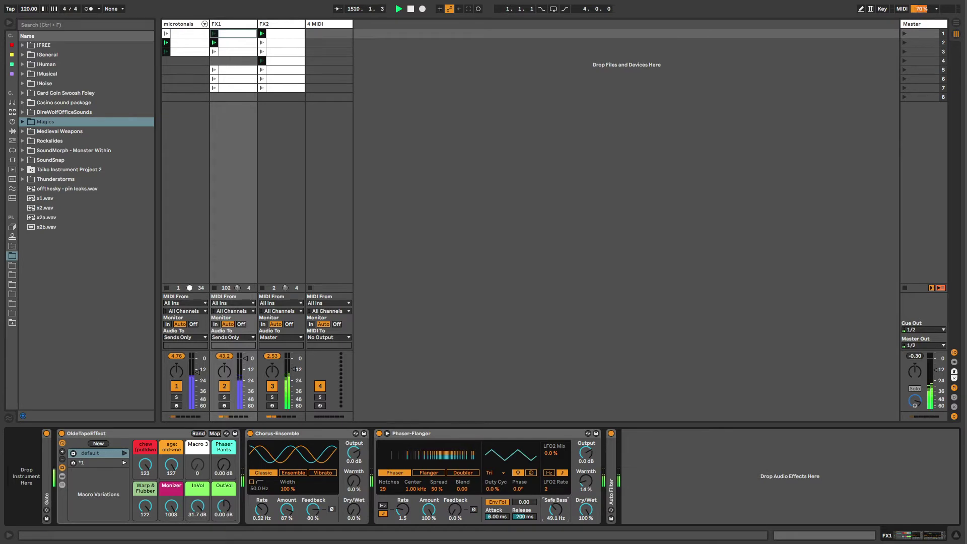
- Set the chew macro of FX1's OldeTapeEffect rack to 82 and randomize the rack's macros
{"action": "left_click_drag", "start_coordinate": [145, 465], "coordinate": [171, 464]}
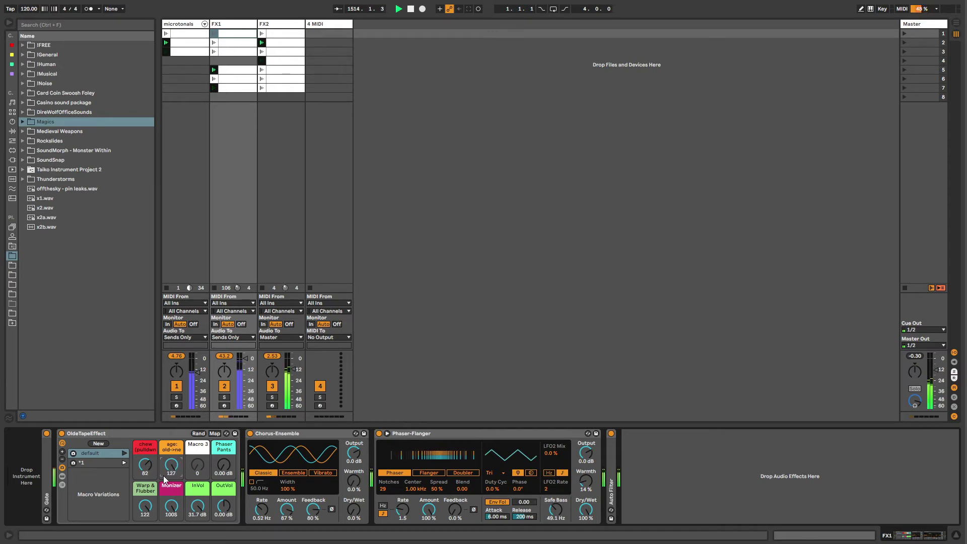
{"action": "left_click", "coordinate": [198, 434]}
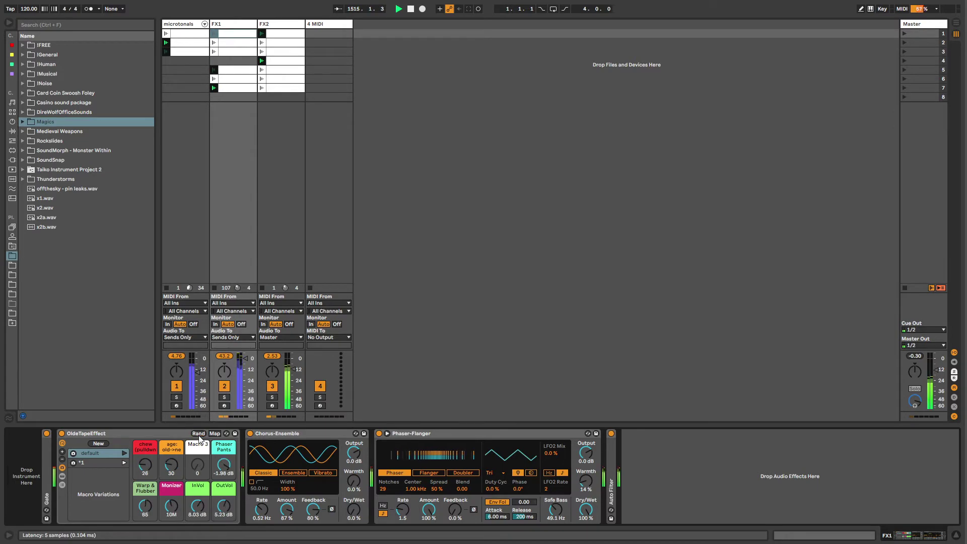
- Inspect the microtonals track's devices and the notes and follow action settings of its three clips
{"action": "left_click", "coordinate": [186, 26]}
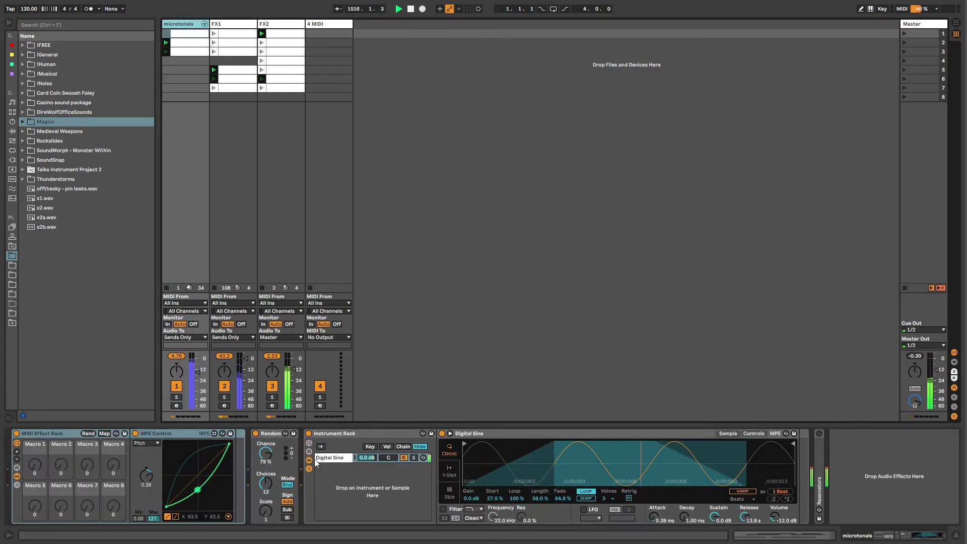
{"action": "double_click", "coordinate": [186, 51]}
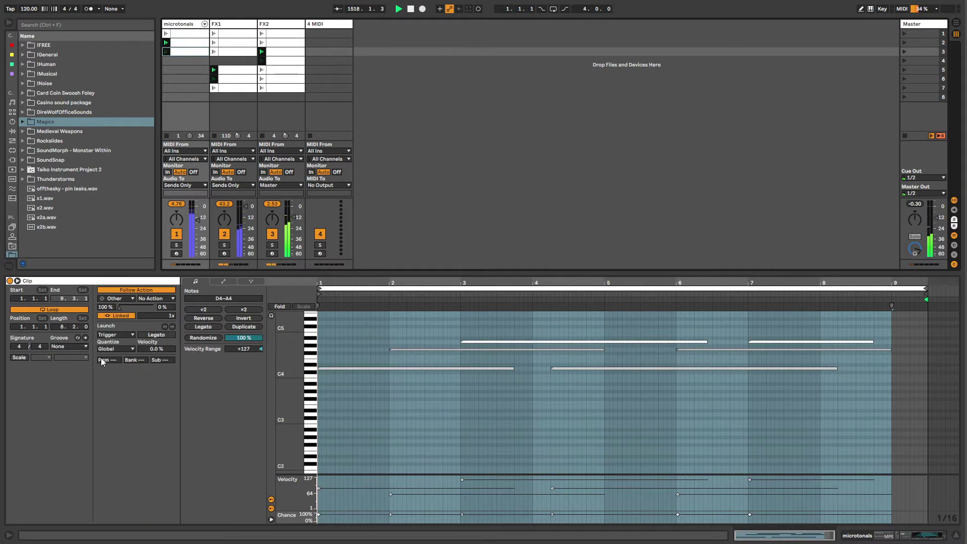
{"action": "left_click", "coordinate": [185, 34], "text": "shift"}
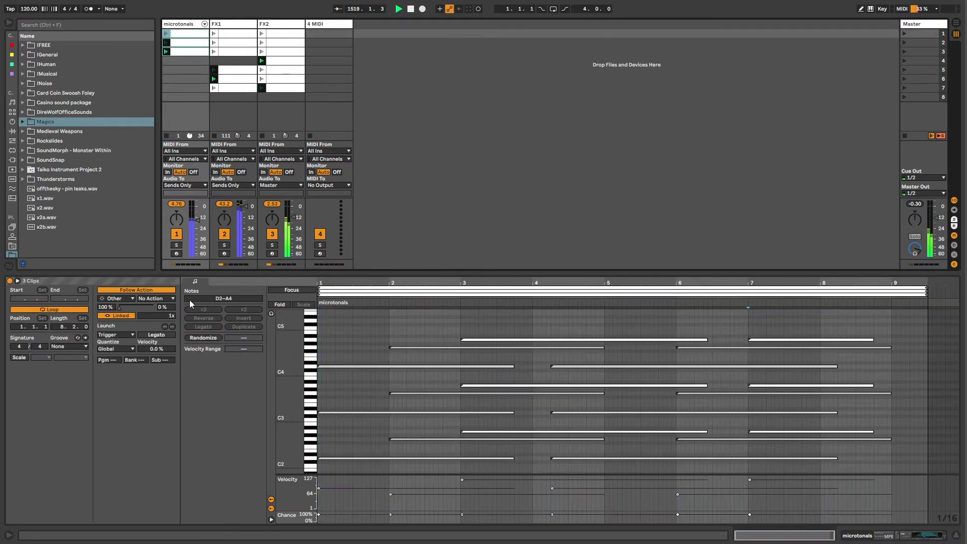
{"action": "left_click", "coordinate": [187, 34]}
{"action": "left_click", "coordinate": [182, 23]}
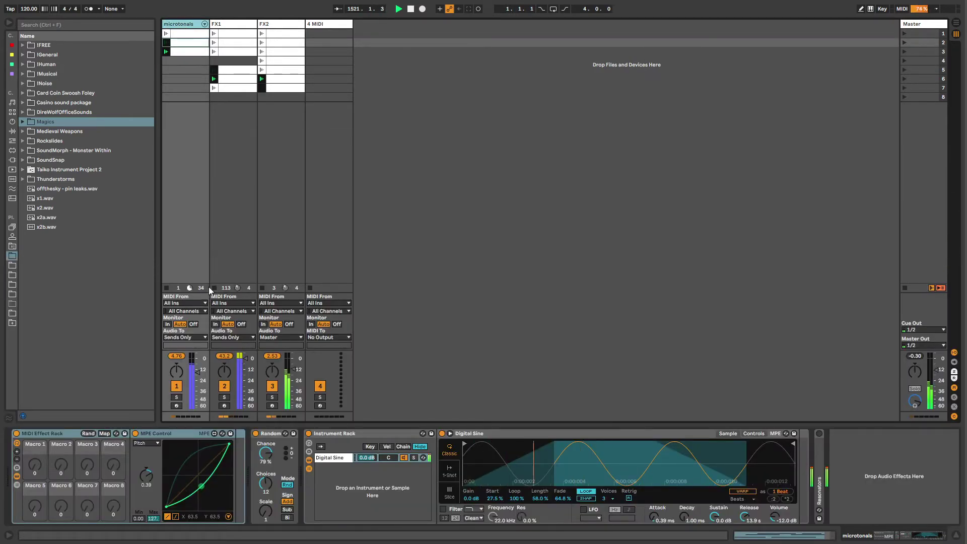
- Browse the audio effects and review the device chains of FX1 and microtonals and the second microtonals clip
{"action": "left_click", "coordinate": [222, 23]}
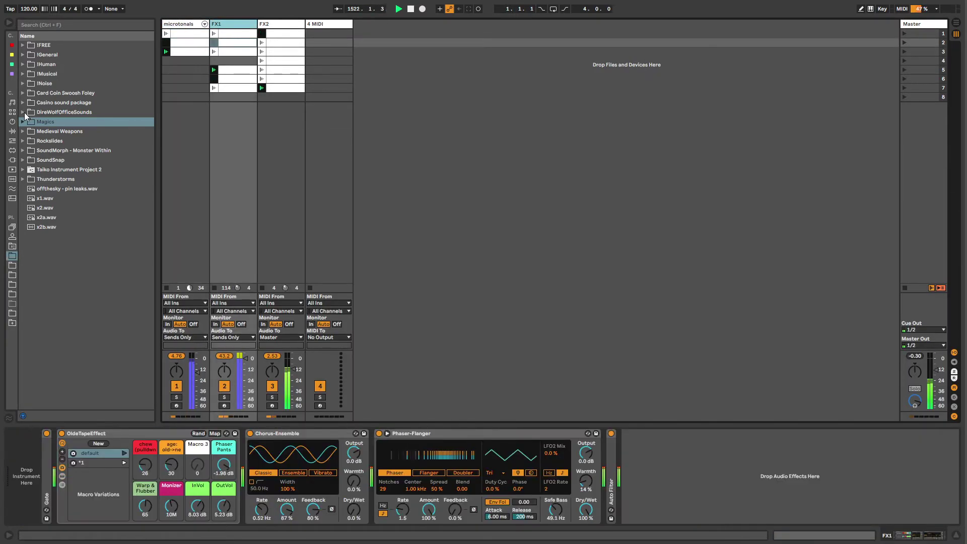
{"action": "left_click", "coordinate": [12, 131]}
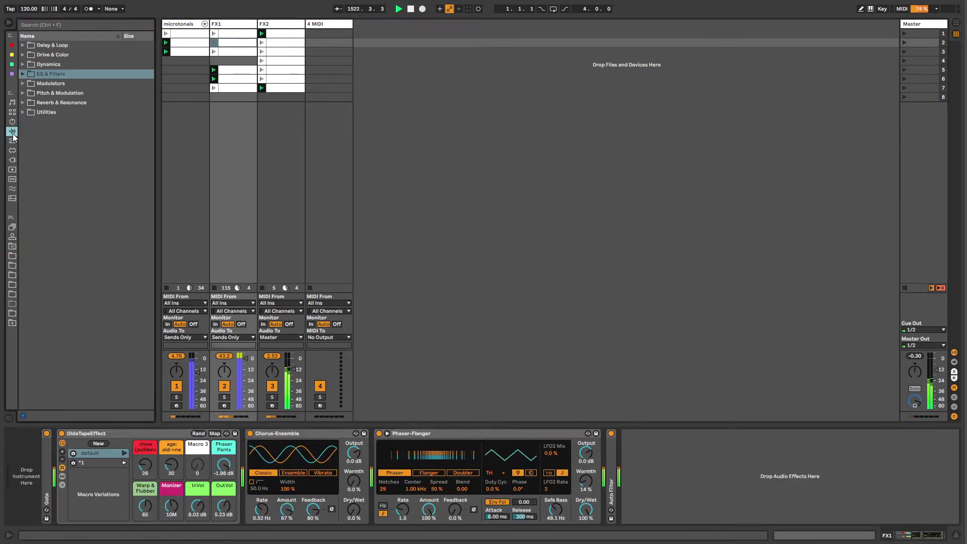
{"action": "left_click", "coordinate": [228, 24]}
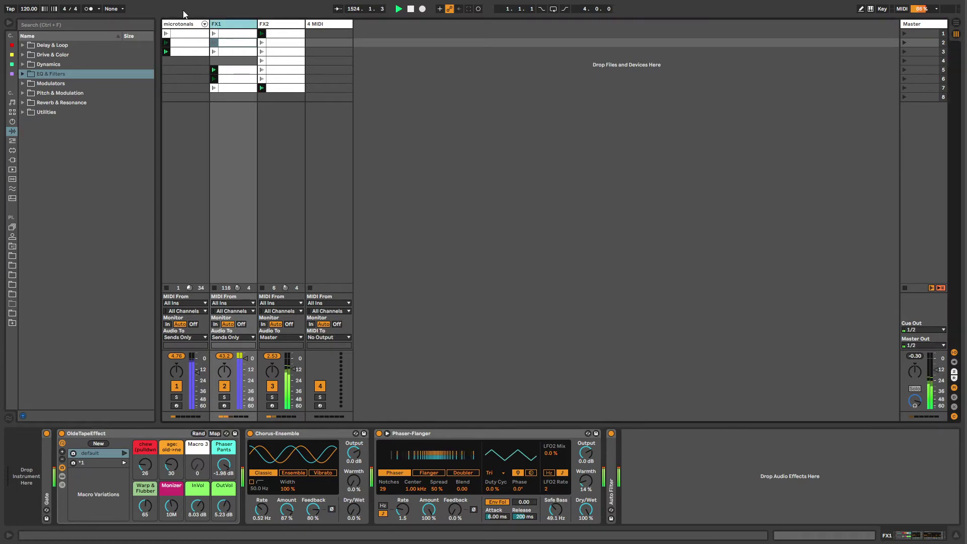
{"action": "left_click", "coordinate": [185, 42]}
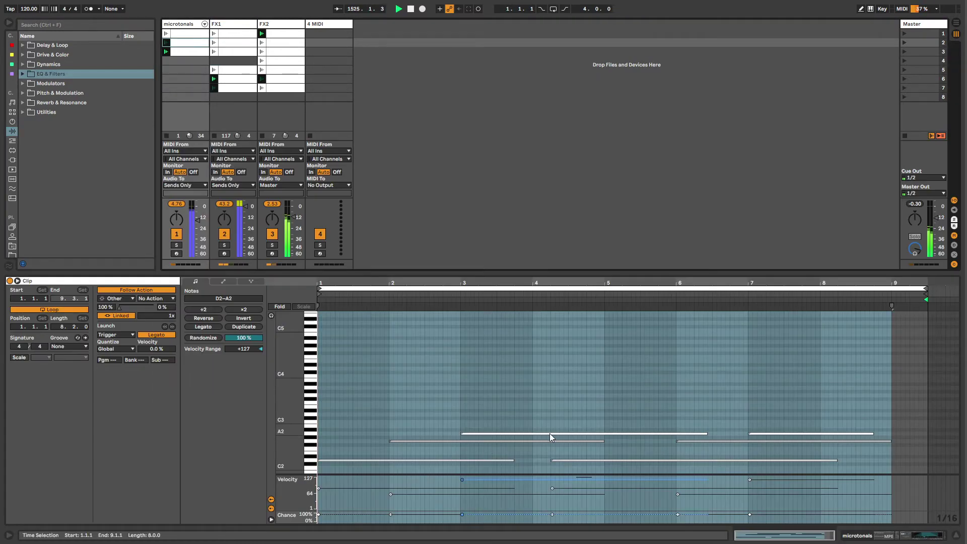
{"action": "left_click", "coordinate": [237, 24]}
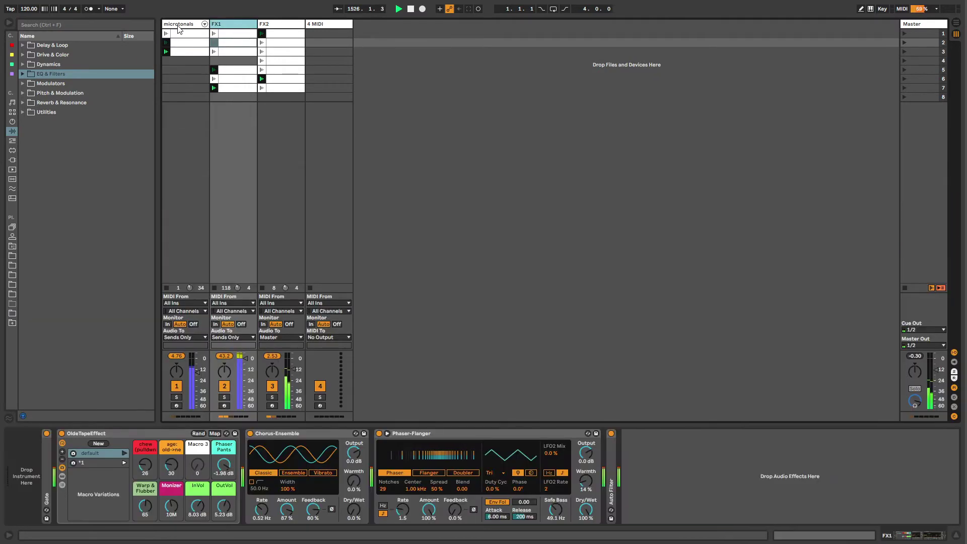
{"action": "left_click", "coordinate": [178, 25]}
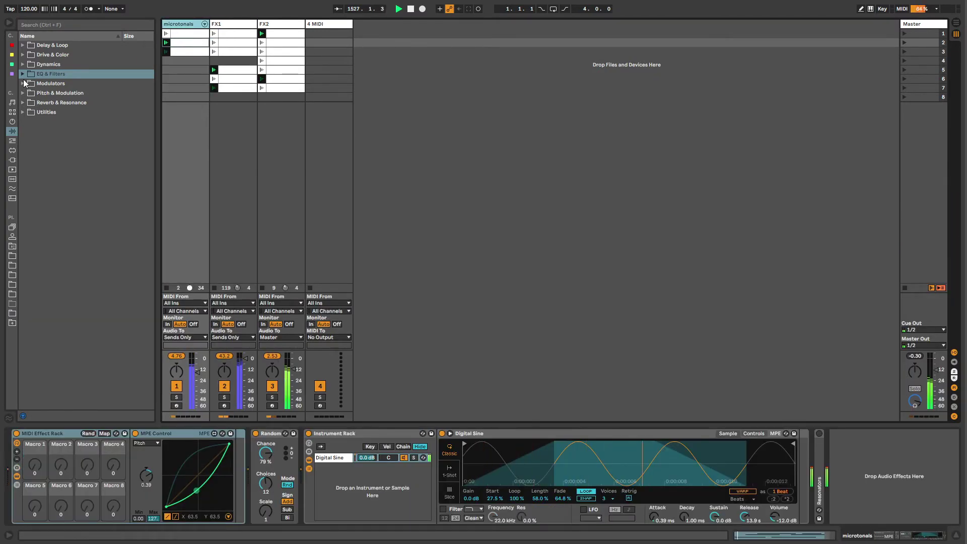
- Add an LFO from the Modulators folder to the microtonals track and show its mapping slots
{"action": "left_click", "coordinate": [23, 83]}
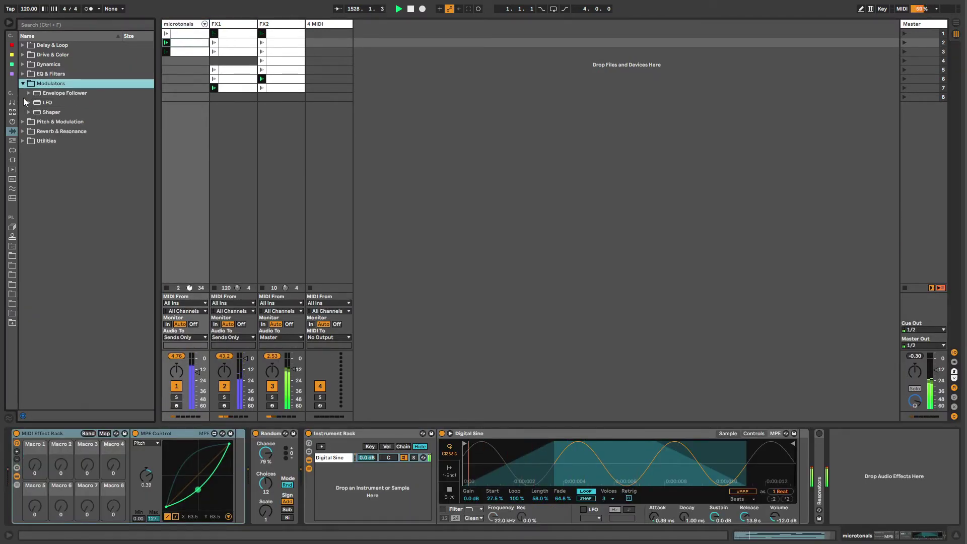
{"action": "left_click", "coordinate": [47, 102]}
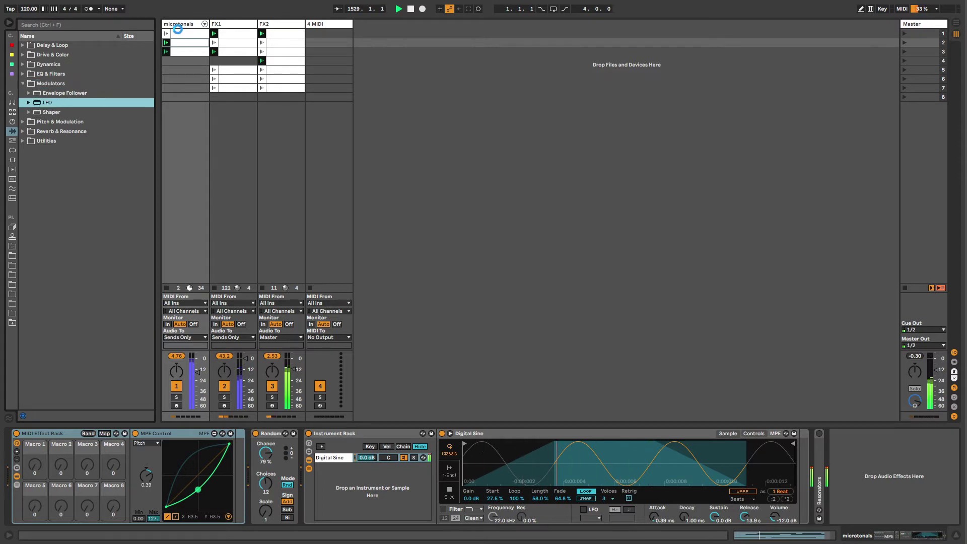
{"action": "left_click_drag", "start_coordinate": [178, 29], "coordinate": [179, 30]}
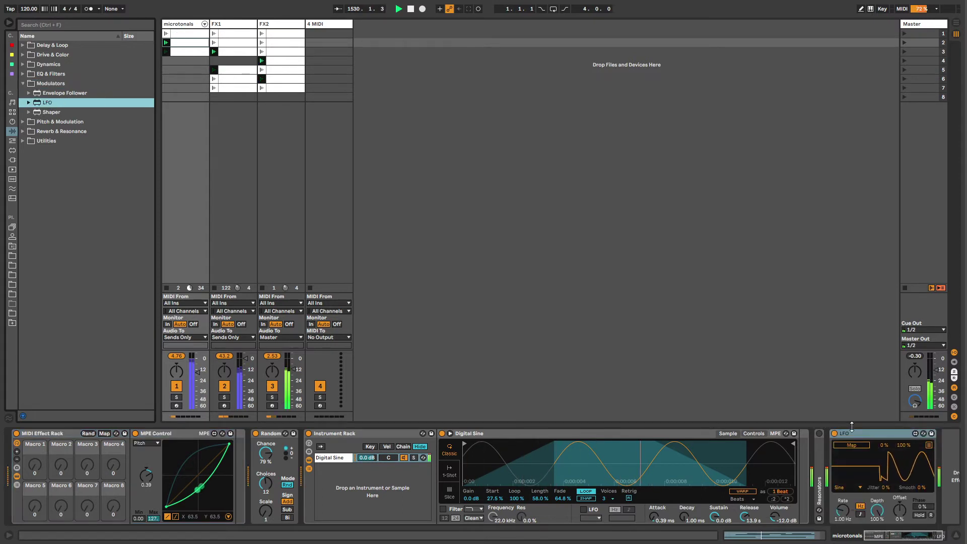
{"action": "left_click_drag", "start_coordinate": [853, 434], "coordinate": [307, 453]}
{"action": "left_click", "coordinate": [932, 445]}
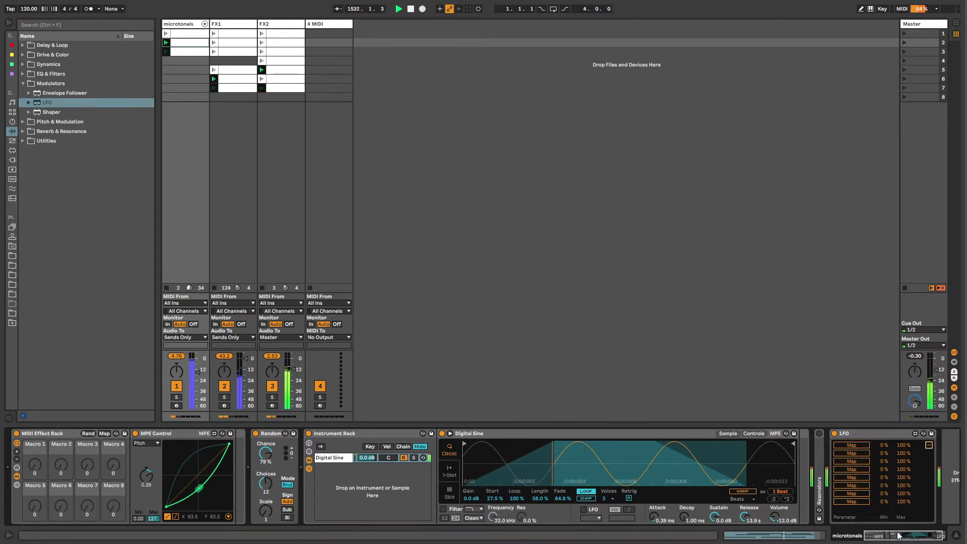
- Delete the LFO and the Resonators device from the end of the microtonals device chain
{"action": "left_click_drag", "start_coordinate": [898, 535], "coordinate": [899, 537]}
{"action": "left_click", "coordinate": [824, 434]}
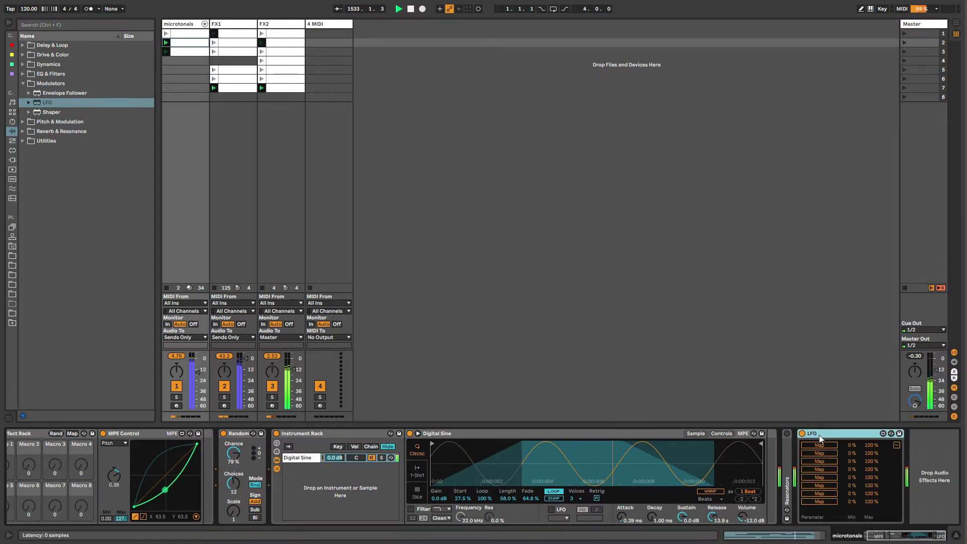
{"action": "key", "text": "Delete"}
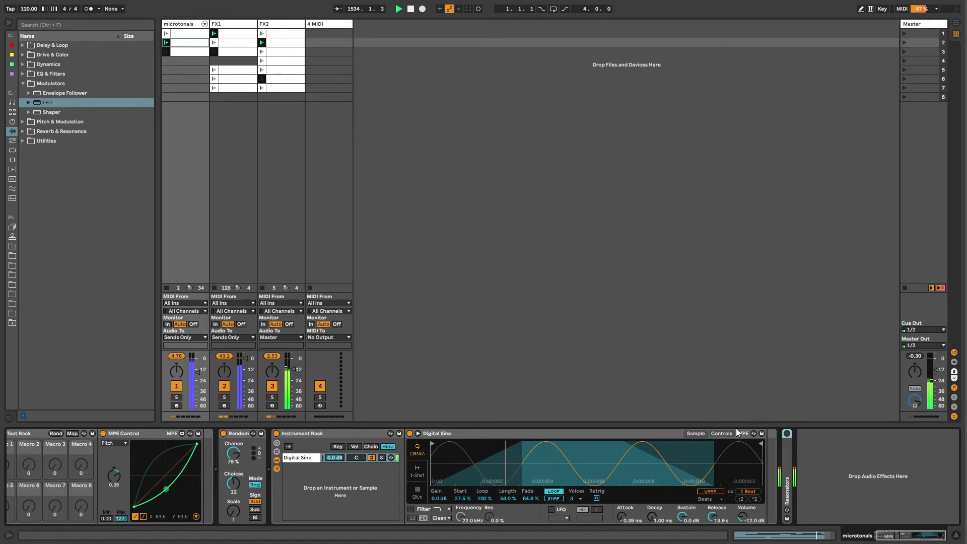
{"action": "left_click", "coordinate": [789, 473]}
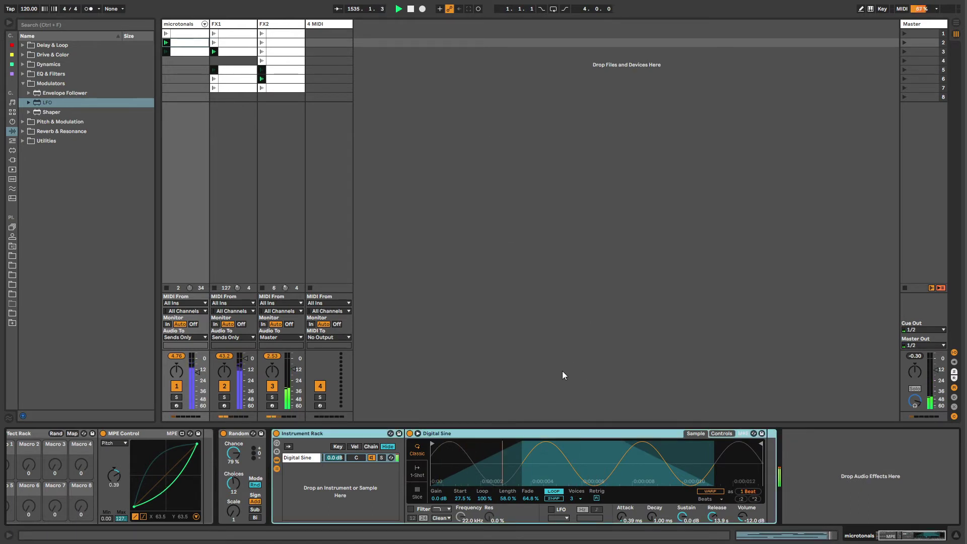
- Restore the deleted Resonators device on the microtonals track and unfold its controls
{"action": "key", "text": "ctrl+z"}
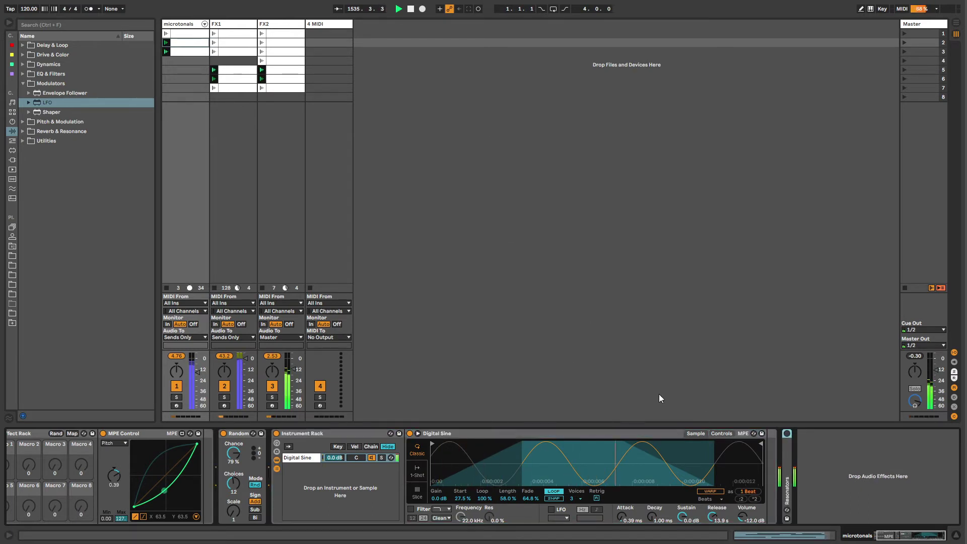
{"action": "double_click", "coordinate": [787, 436]}
{"action": "left_click_drag", "start_coordinate": [897, 535], "coordinate": [934, 540]}
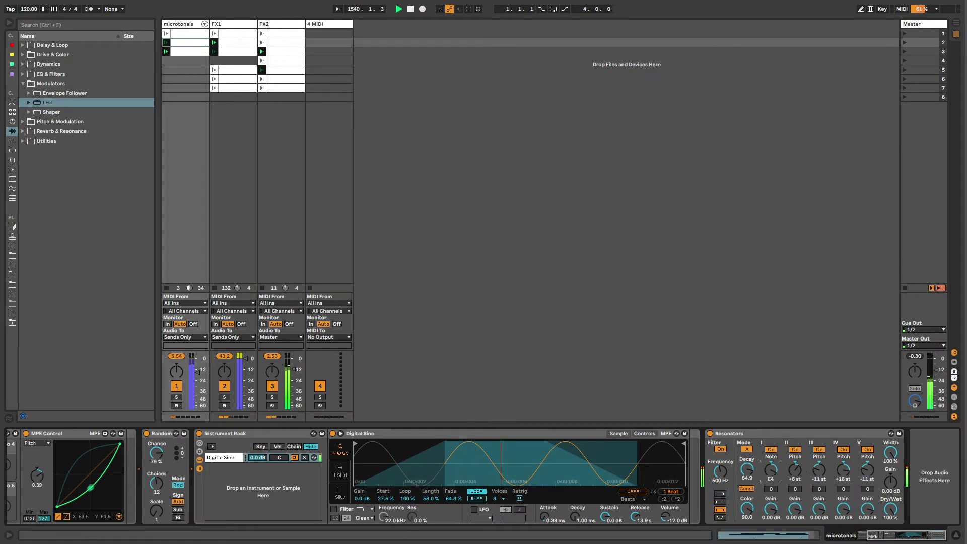
- Set the Resonators' first note to G#0, the filter mode to B and the decay to 92.1
{"action": "left_click_drag", "start_coordinate": [775, 473], "coordinate": [775, 505]}
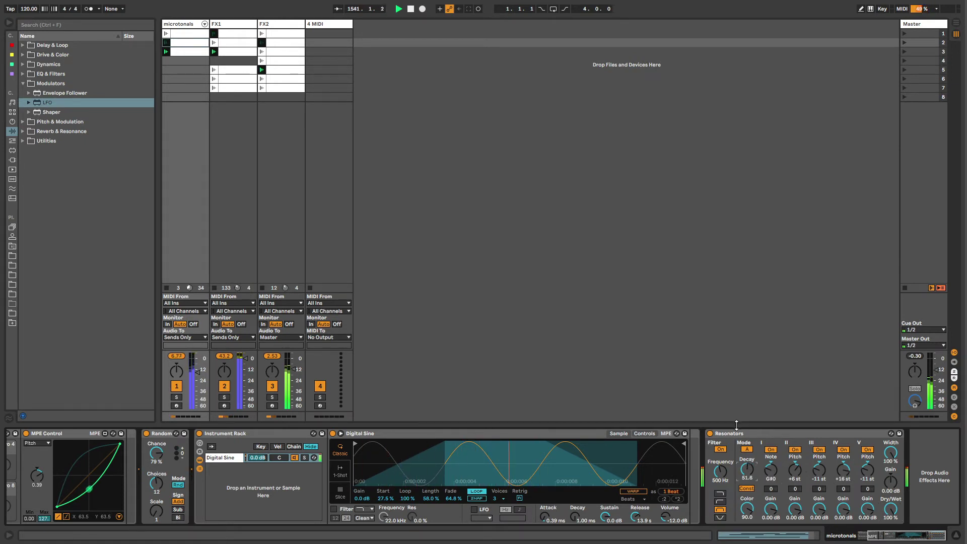
{"action": "left_click", "coordinate": [747, 449]}
{"action": "left_click_drag", "start_coordinate": [747, 470], "coordinate": [748, 454]}
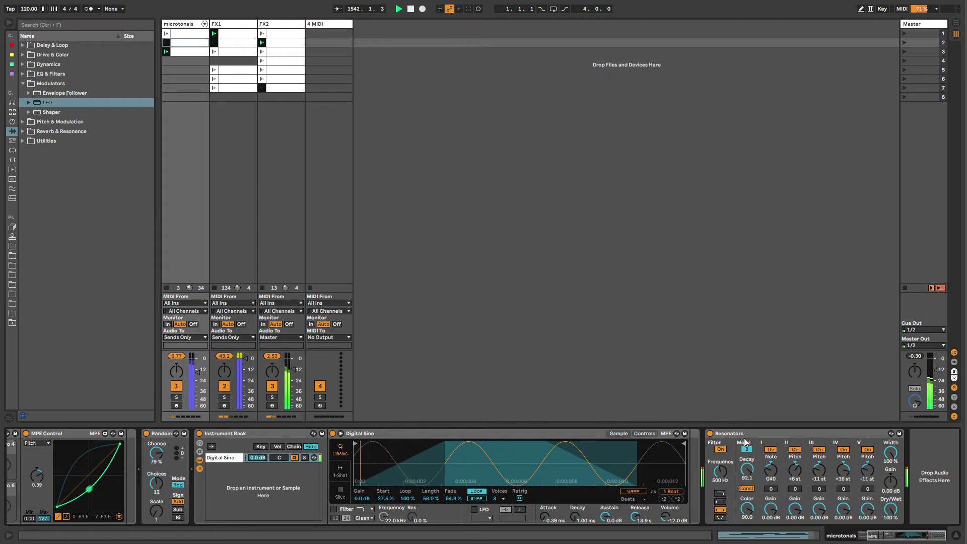
{"action": "left_click", "coordinate": [726, 434]}
- On FX2's Spectral Resonator, set transposition to -12 st, decay to 11.6 s, input send to 4.19 dB and dry/wet to 33%
{"action": "left_click", "coordinate": [317, 23]}
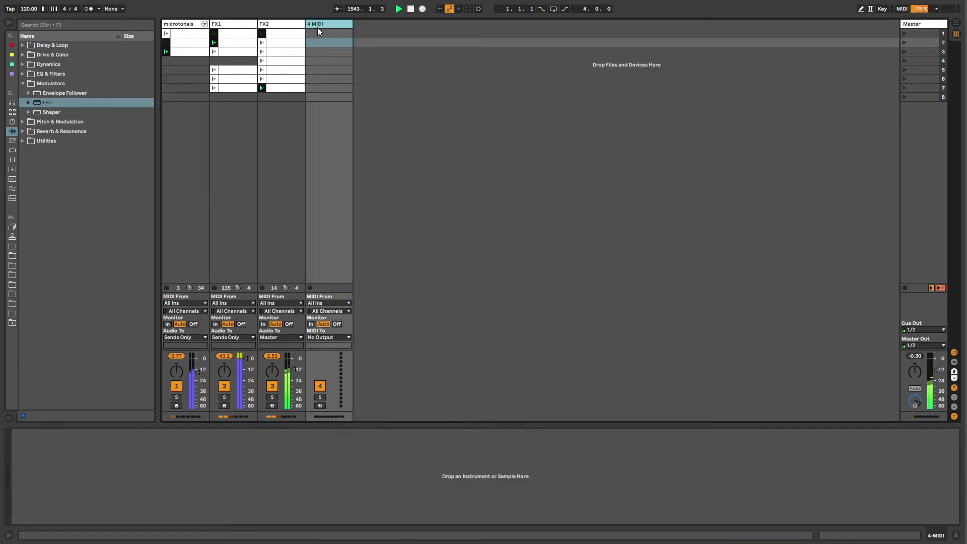
{"action": "left_click", "coordinate": [282, 29]}
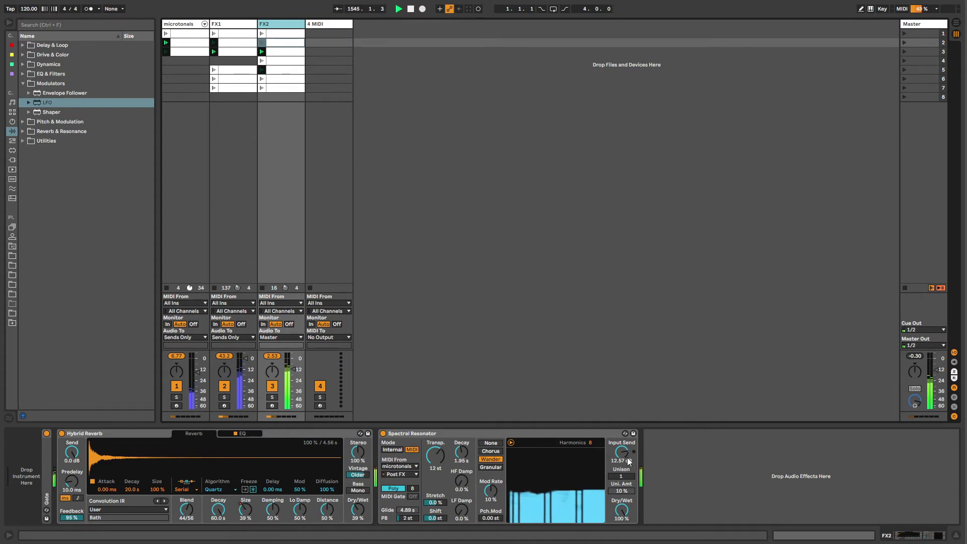
{"action": "left_click", "coordinate": [450, 468]}
{"action": "left_click_drag", "start_coordinate": [450, 467], "coordinate": [450, 490]}
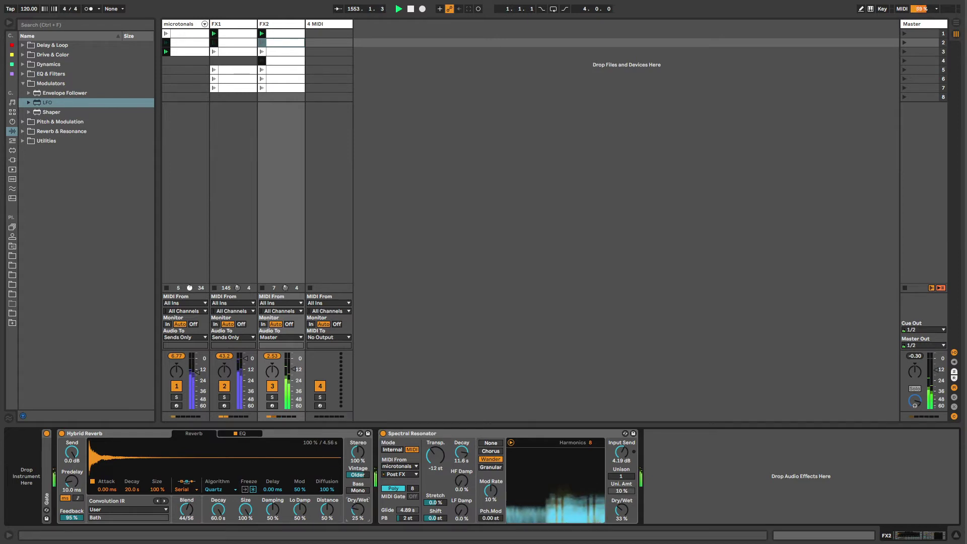
- Set the dry/wet of the microtonals track's Resonators to 31% and review FX1's effects
{"action": "left_click", "coordinate": [184, 24]}
{"action": "left_click_drag", "start_coordinate": [888, 513], "coordinate": [888, 542]}
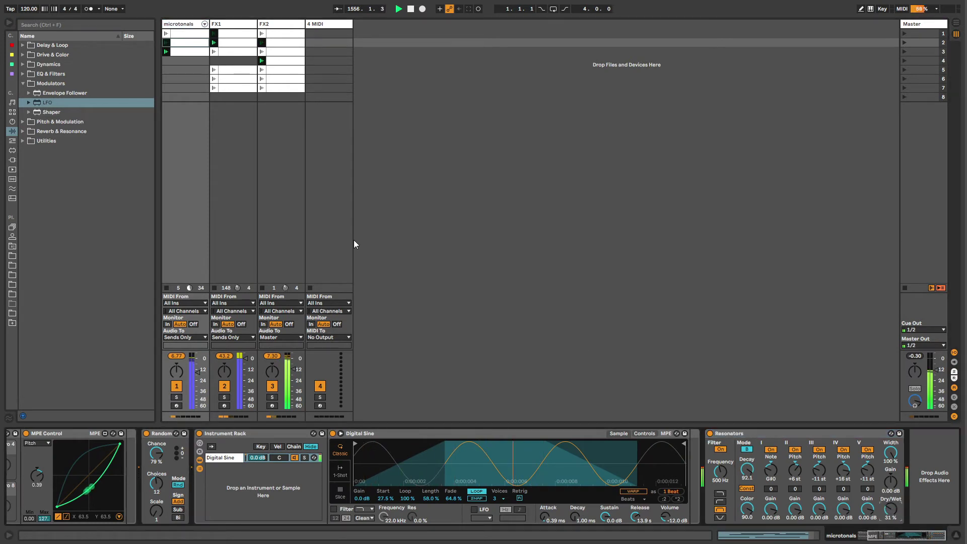
{"action": "left_click", "coordinate": [226, 26]}
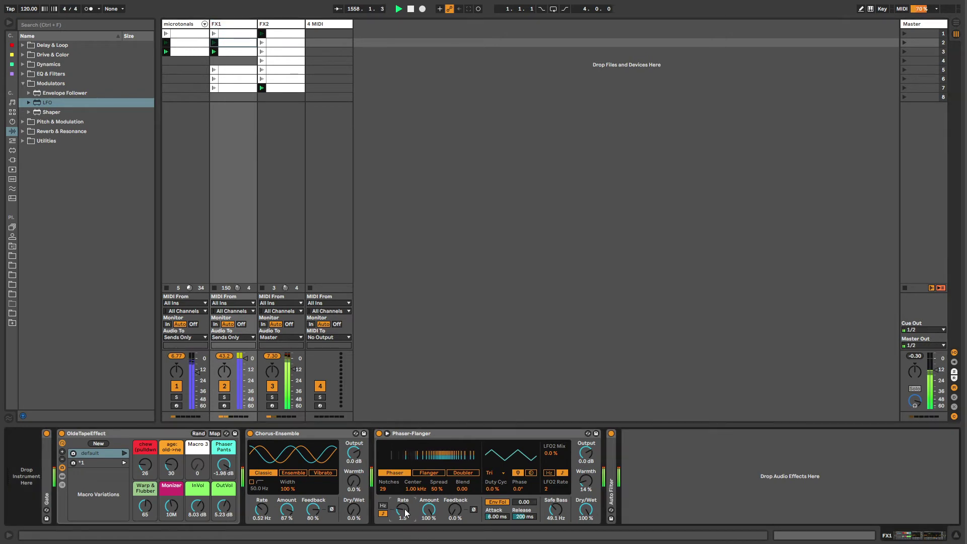
- Delete the empty 4 MIDI track and FX2's clip in scene 4, and launch FX2's clip in scene 5
{"action": "left_click", "coordinate": [333, 27]}
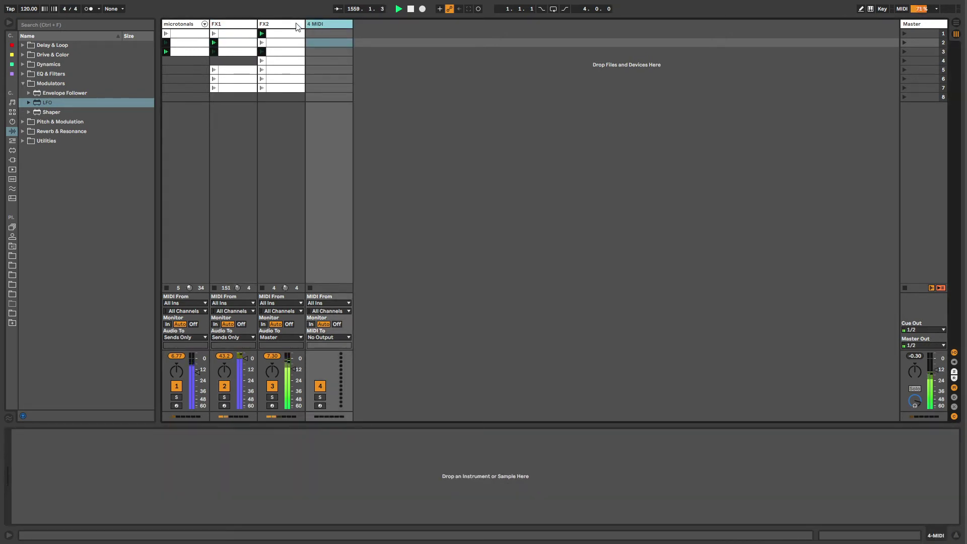
{"action": "key", "text": "Delete"}
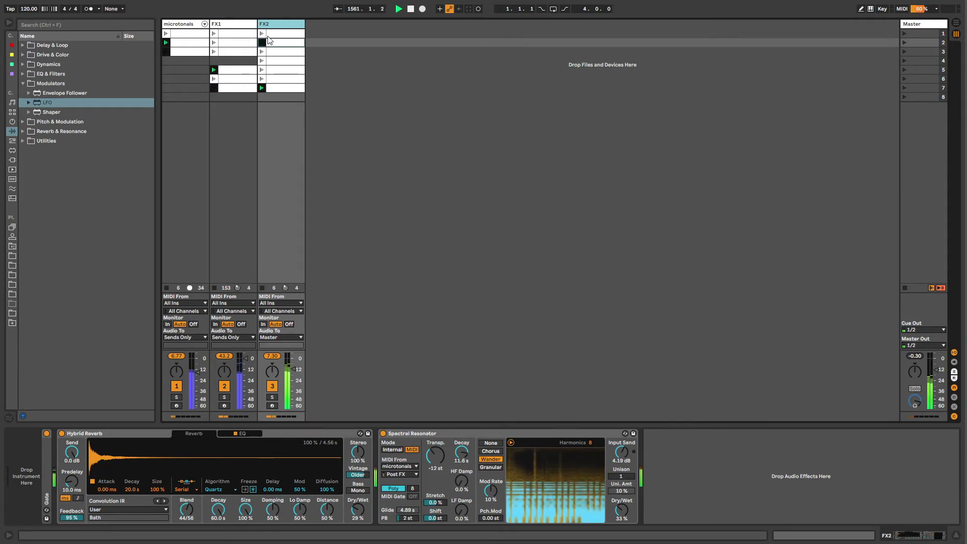
{"action": "left_click", "coordinate": [272, 62]}
{"action": "left_click", "coordinate": [262, 71]}
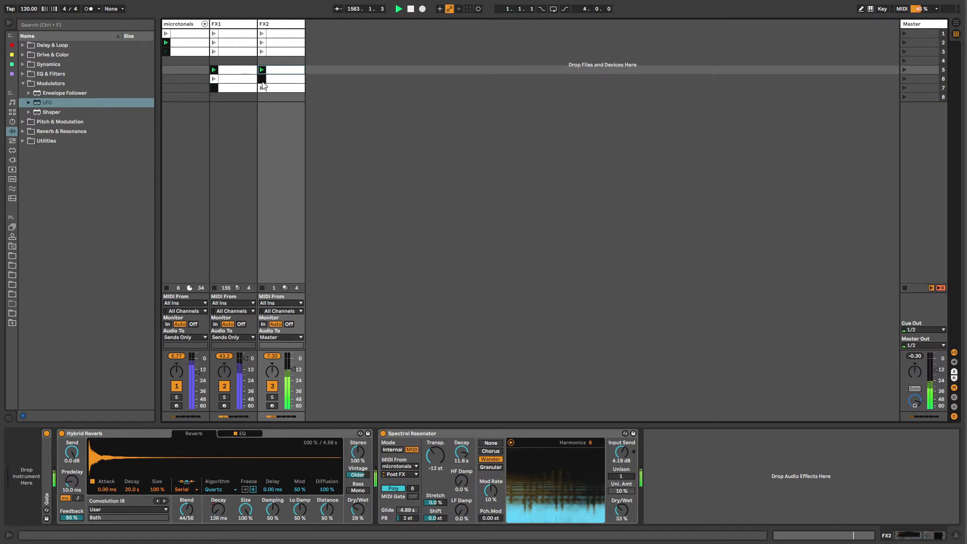
- Inspect the follow action settings of FX1's clips in scenes 3 and 5
{"action": "left_click", "coordinate": [238, 52]}
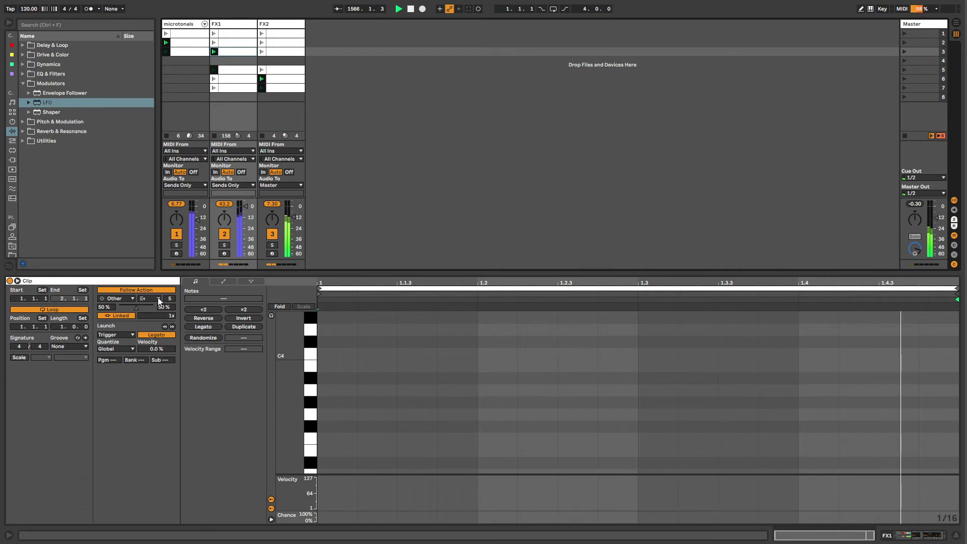
{"action": "left_click", "coordinate": [236, 69]}
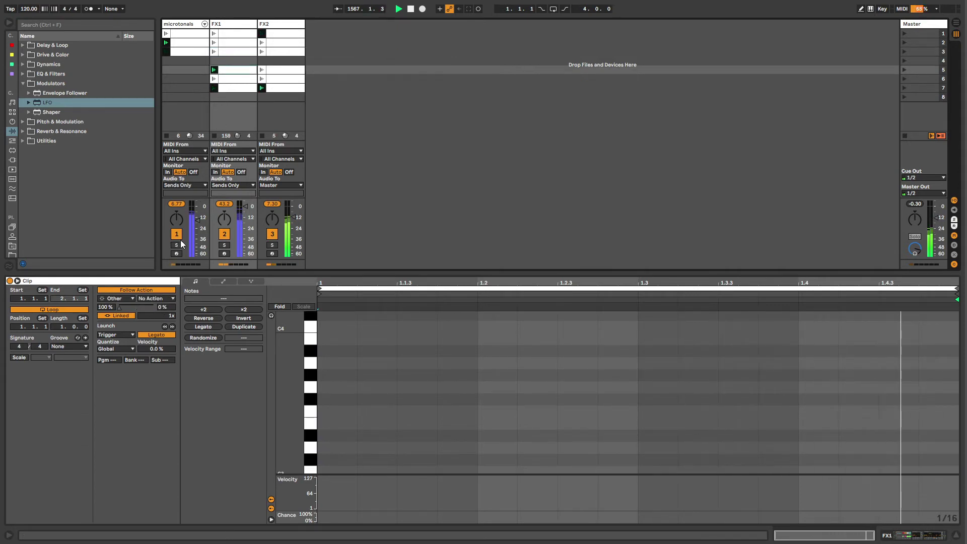
- Insert an empty scene below scene 4 and check the follow actions of the FX1 clips around the gap
{"action": "left_click", "coordinate": [916, 61]}
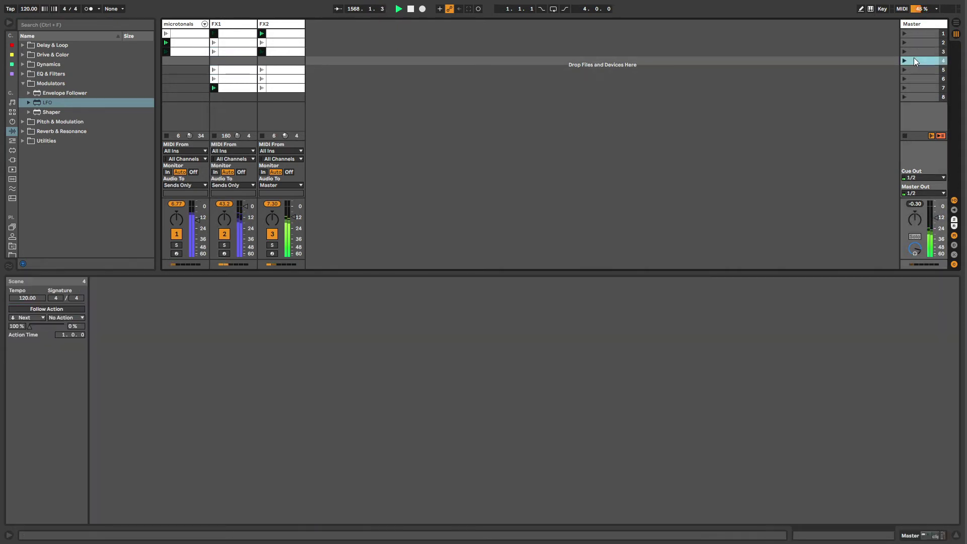
{"action": "key", "text": "ctrl+i"}
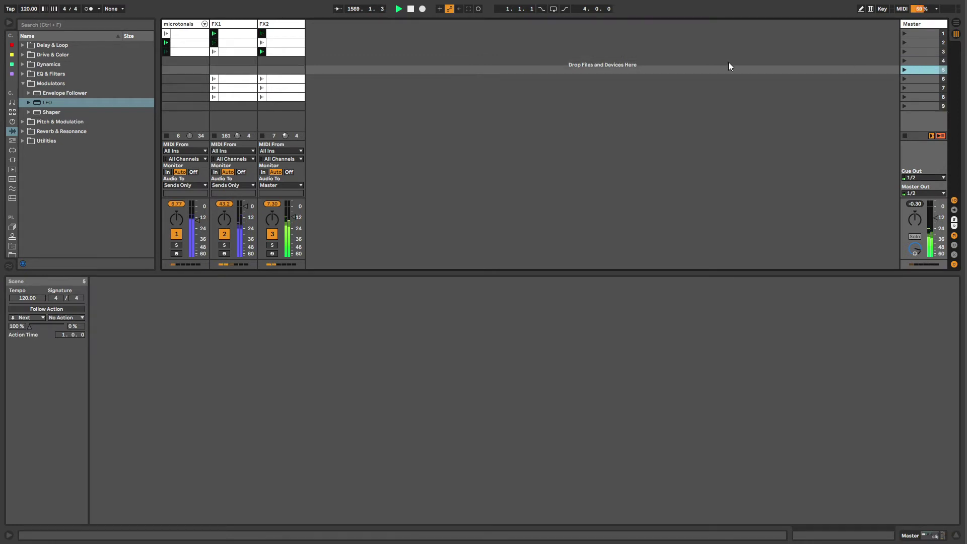
{"action": "double_click", "coordinate": [233, 53]}
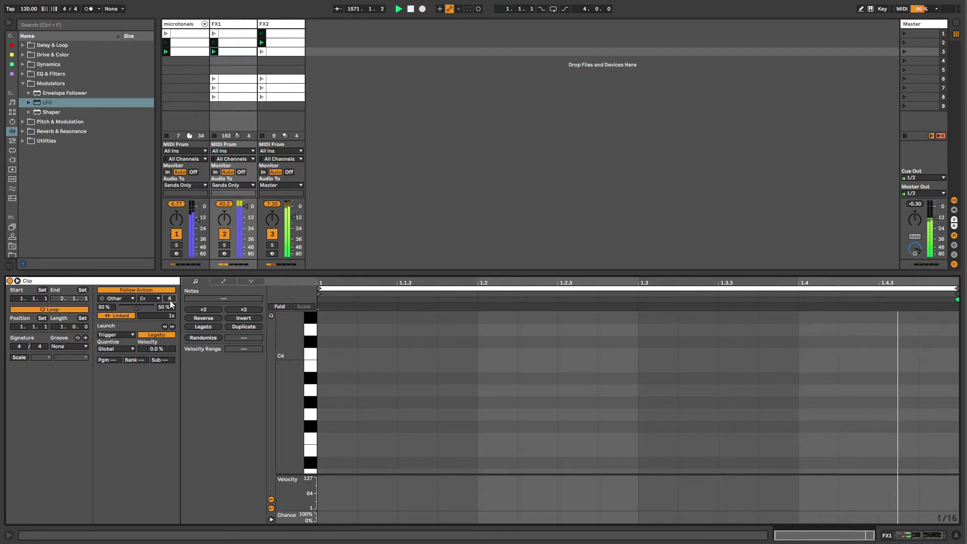
{"action": "left_click", "coordinate": [236, 80]}
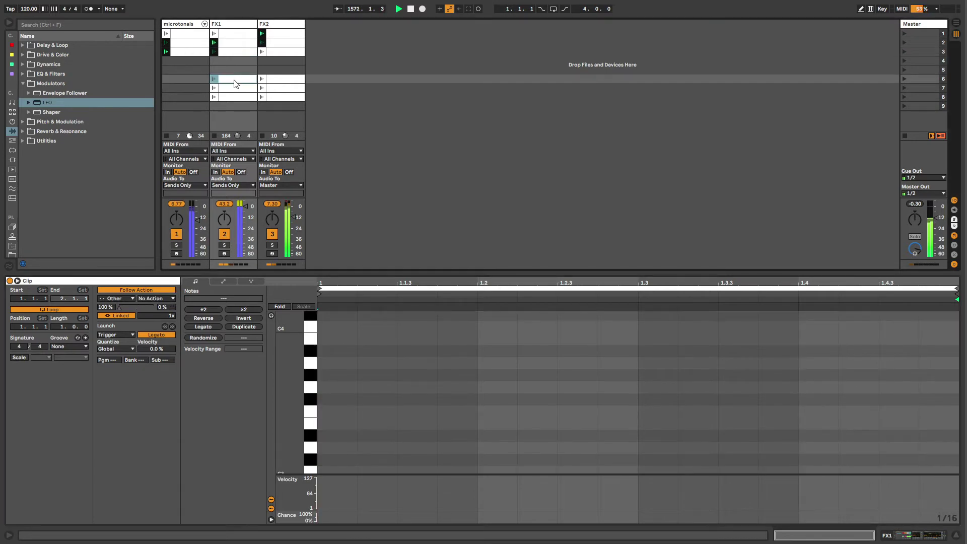
- Delete the extra empty scene in row 4
{"action": "left_click", "coordinate": [236, 62]}
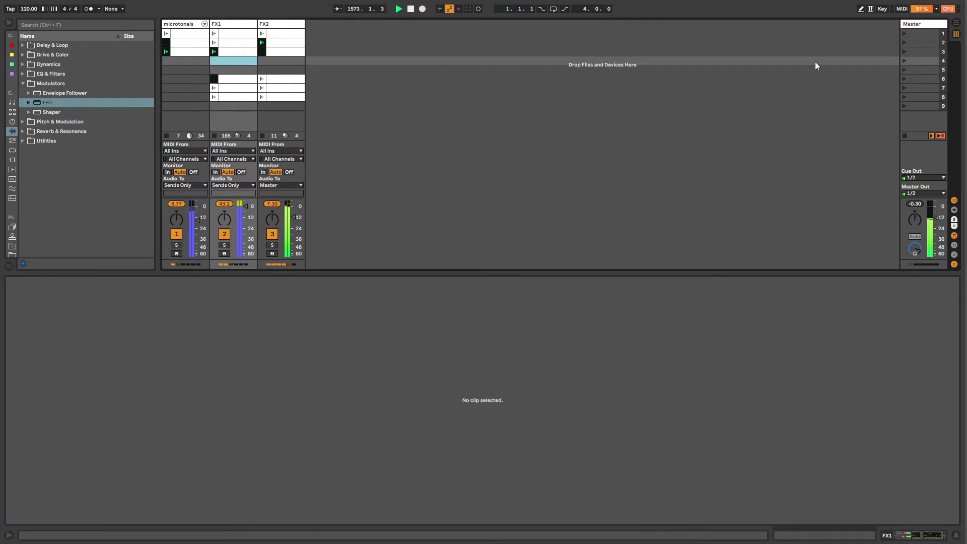
{"action": "key", "text": "Delete"}
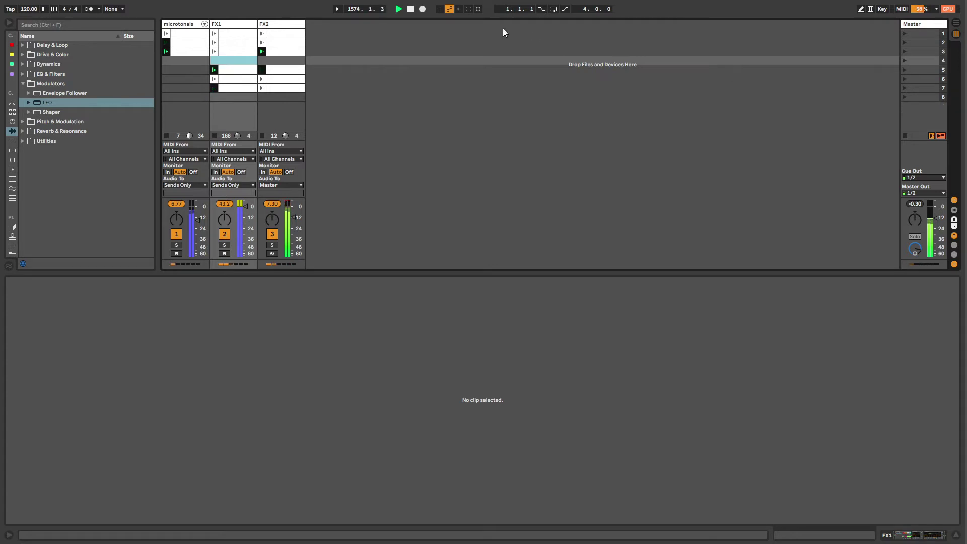
- Hide the mixer's input and output routing section and review the clips in FX2 and FX1 and FX1's devices
{"action": "left_click", "coordinate": [281, 53]}
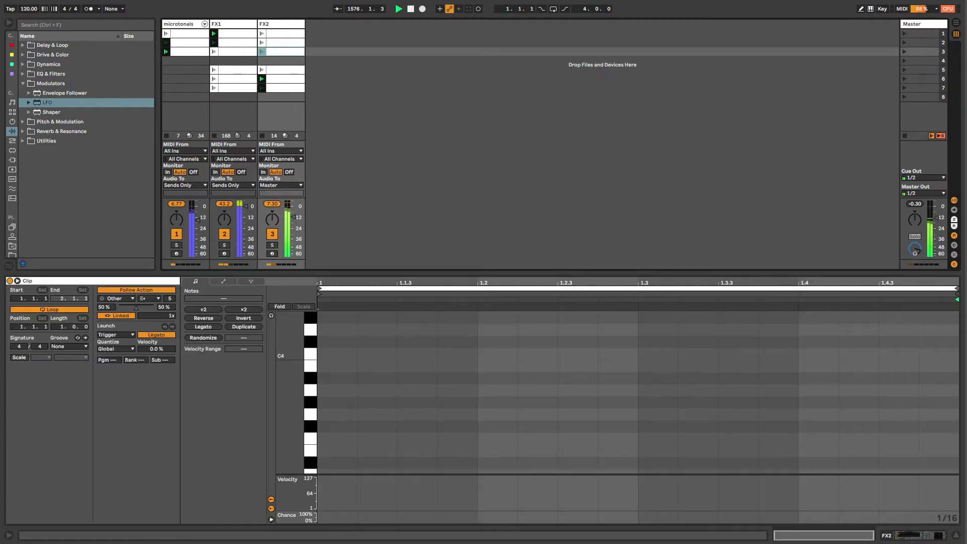
{"action": "left_click", "coordinate": [953, 201]}
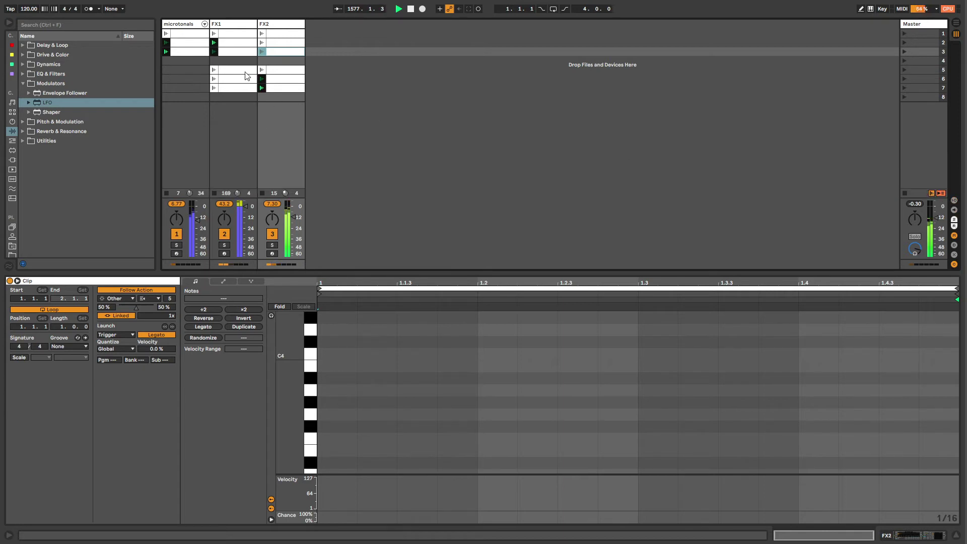
{"action": "left_click", "coordinate": [235, 88]}
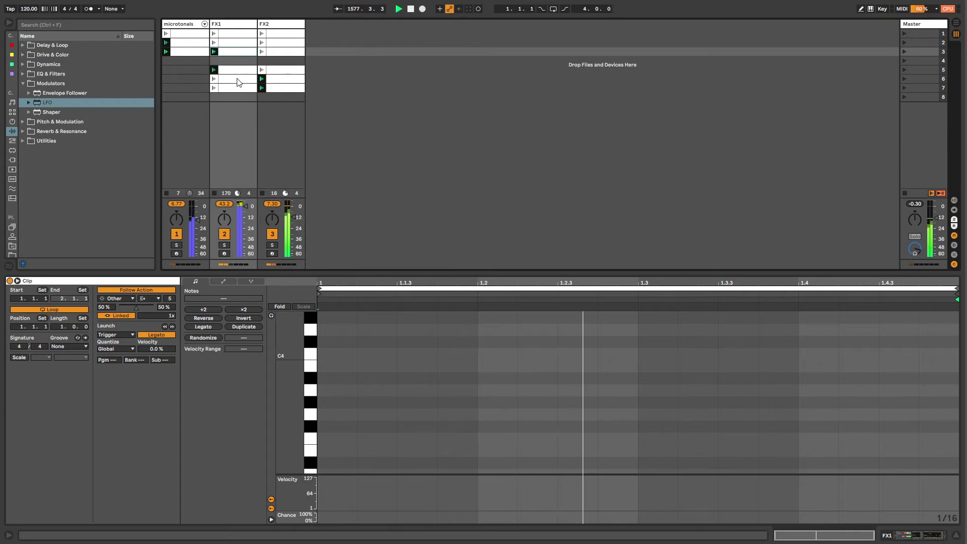
{"action": "left_click", "coordinate": [238, 51]}
{"action": "left_click", "coordinate": [229, 23]}
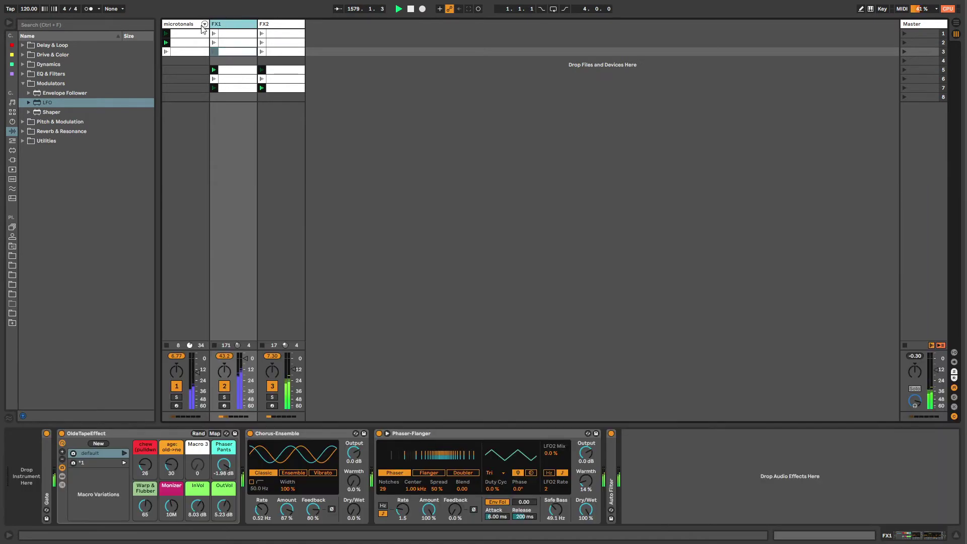
- Set the microtonals Resonators' dry/wet to 44% and raise the FX2 track volume
{"action": "left_click", "coordinate": [180, 25]}
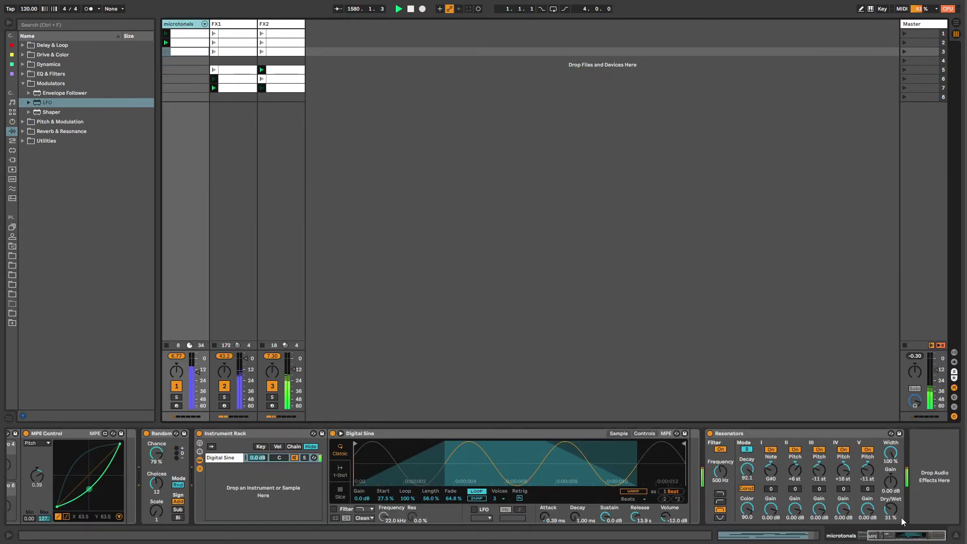
{"action": "left_click_drag", "start_coordinate": [902, 521], "coordinate": [902, 511]}
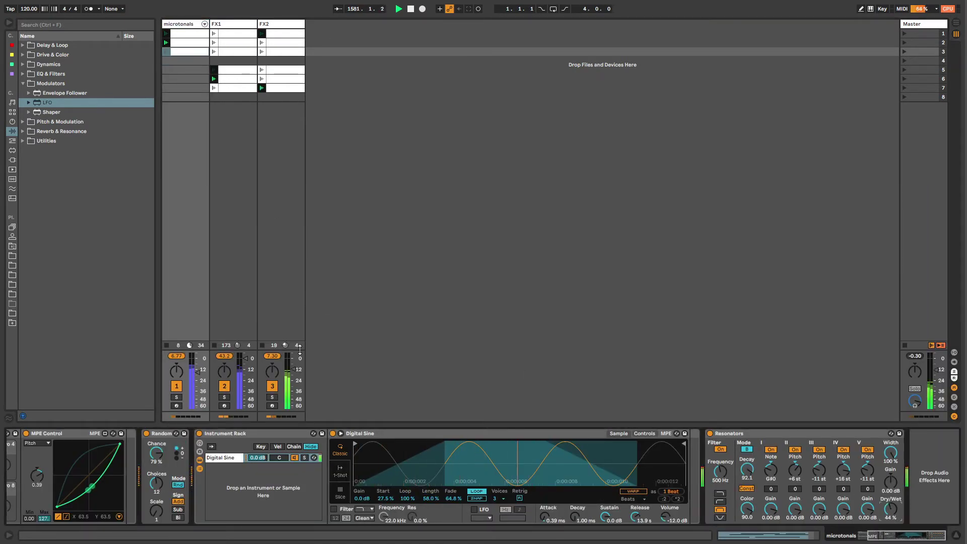
{"action": "left_click_drag", "start_coordinate": [294, 369], "coordinate": [291, 2]}
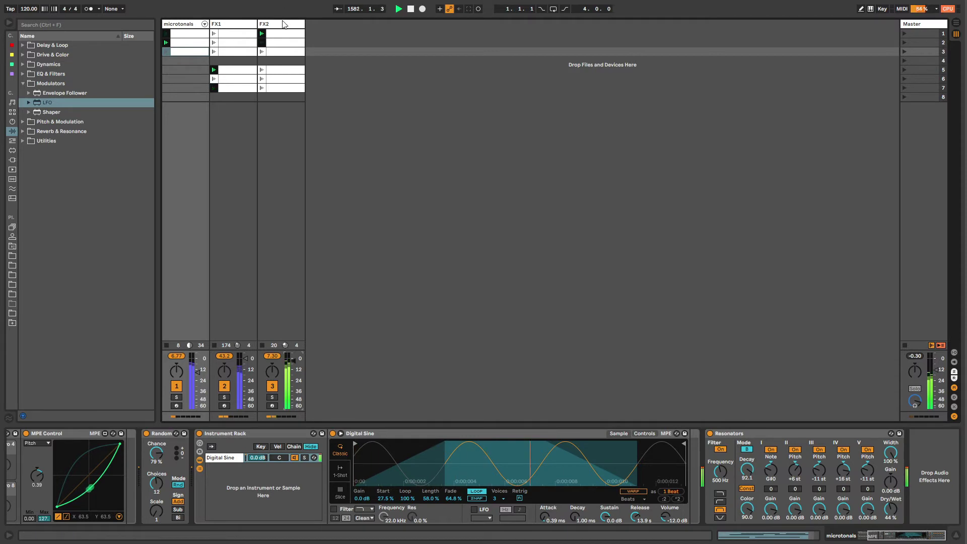
- Set FX2's Spectral Resonator transposition to 0 st and move the device ahead of Hybrid Reverb
{"action": "left_click", "coordinate": [284, 25]}
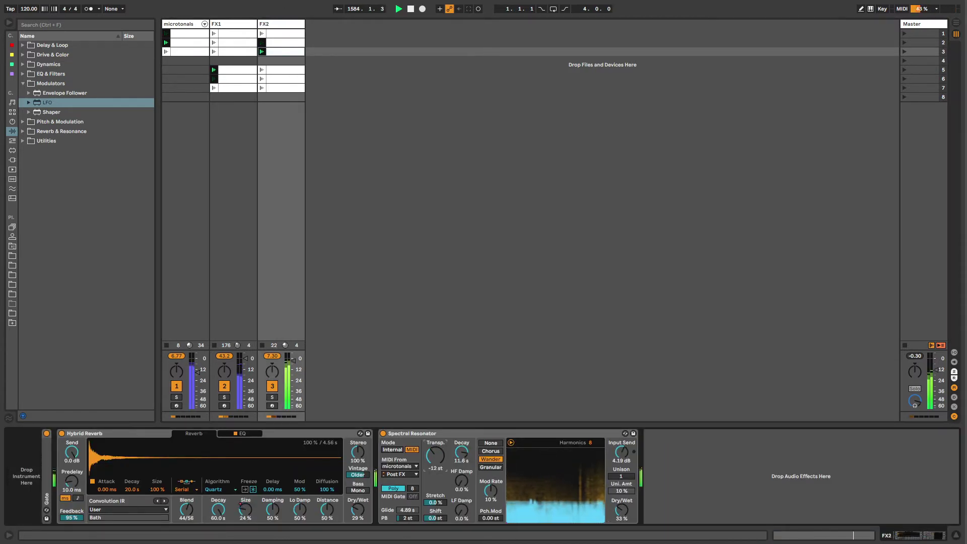
{"action": "left_click_drag", "start_coordinate": [436, 455], "coordinate": [439, 504]}
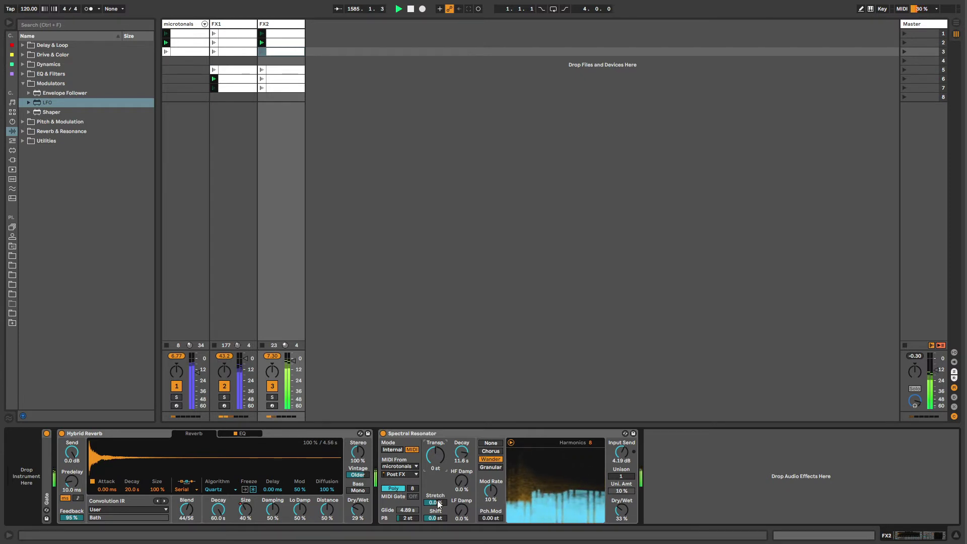
{"action": "left_click_drag", "start_coordinate": [423, 434], "coordinate": [45, 456]}
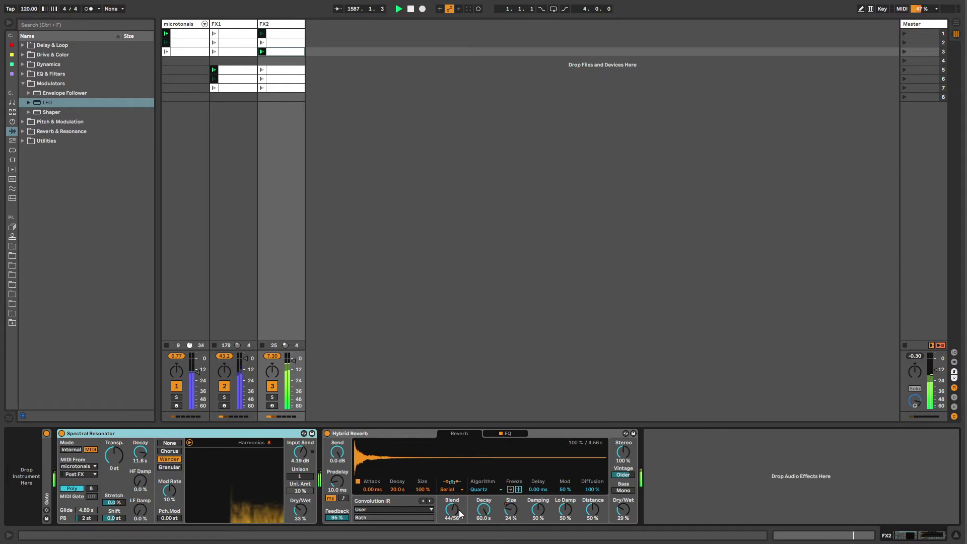
- Set Hybrid Reverb's blend to 71/29 and its send to -1.3 dB
{"action": "mouse_move", "coordinate": [460, 514]}
{"action": "left_mouse_down"}
{"action": "mouse_move", "coordinate": [459, 491]}
{"action": "mouse_move", "coordinate": [452, 512]}
{"action": "left_mouse_up"}
{"action": "left_click_drag", "start_coordinate": [510, 510], "coordinate": [511, 529]}
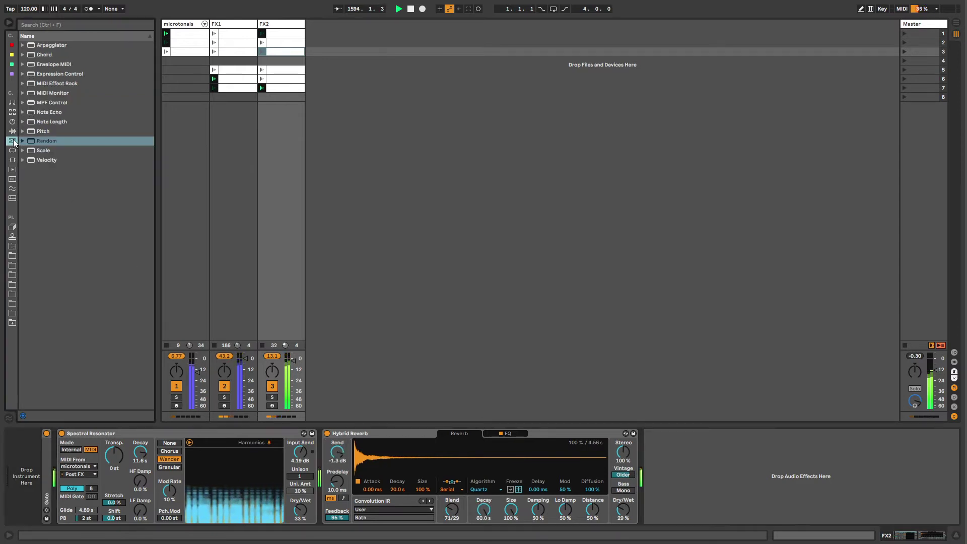
- Insert a Limiter from the Dynamics effects between Spectral Resonator and Hybrid Reverb on FX2
{"action": "left_click", "coordinate": [25, 65]}
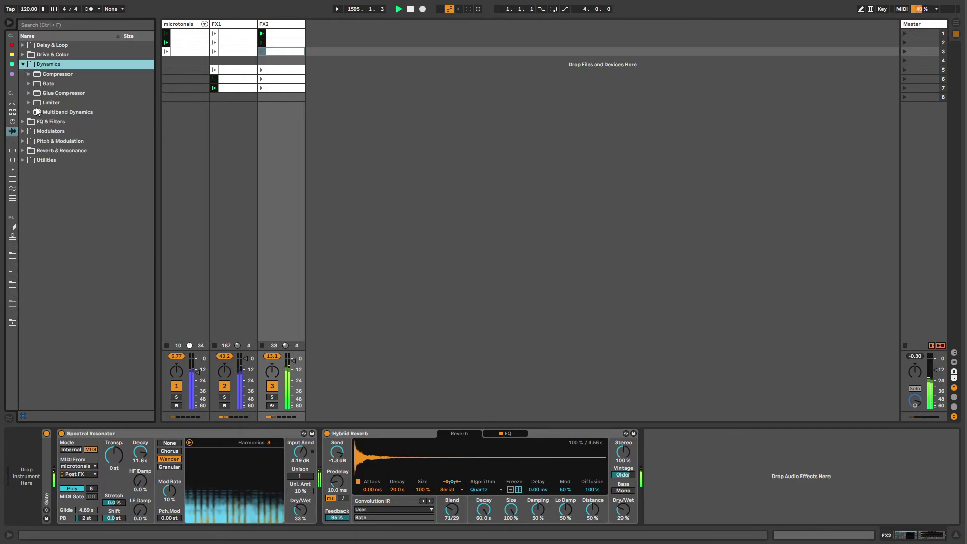
{"action": "left_click", "coordinate": [46, 101]}
{"action": "left_click_drag", "start_coordinate": [323, 484], "coordinate": [324, 483]}
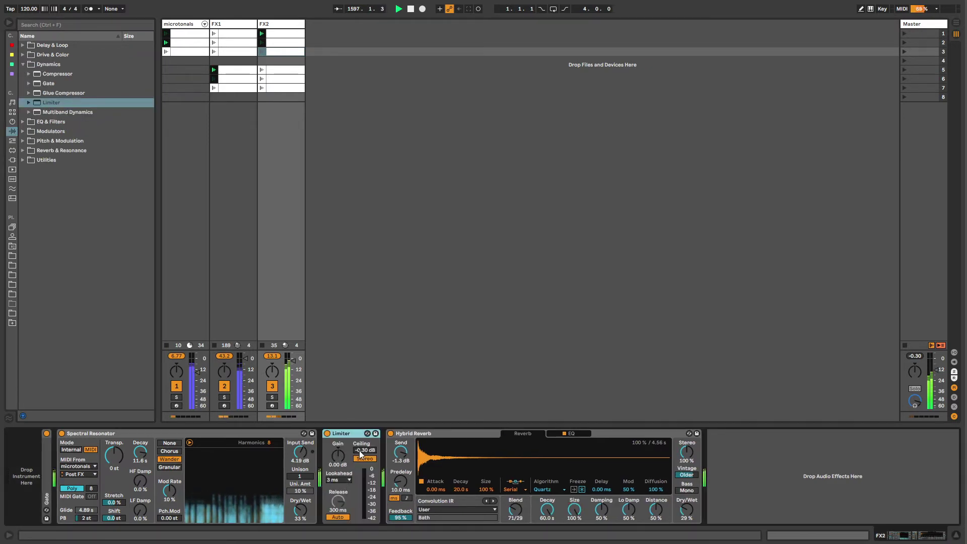
- Insert a Gate from the Dynamics effects ahead of Resonators on the microtonals track
{"action": "left_click", "coordinate": [192, 25]}
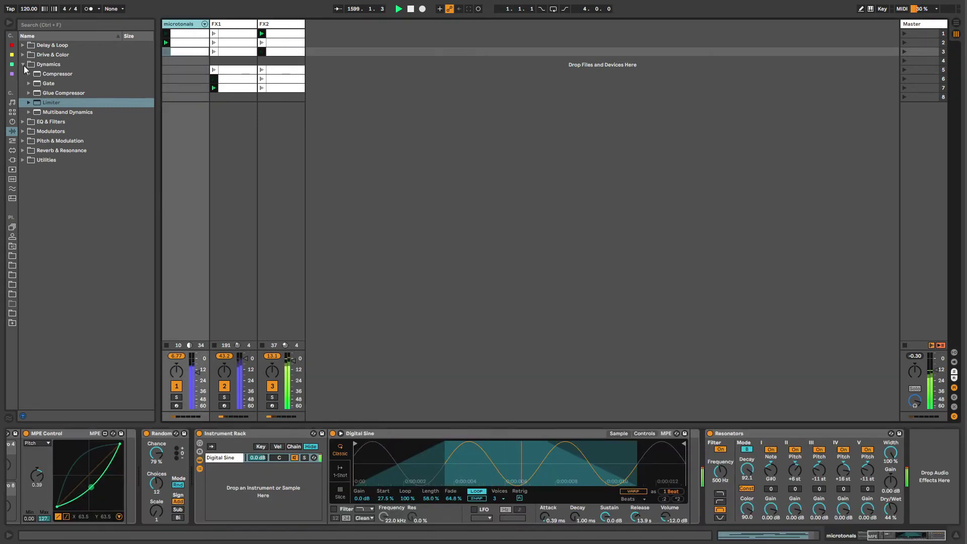
{"action": "left_click", "coordinate": [49, 83]}
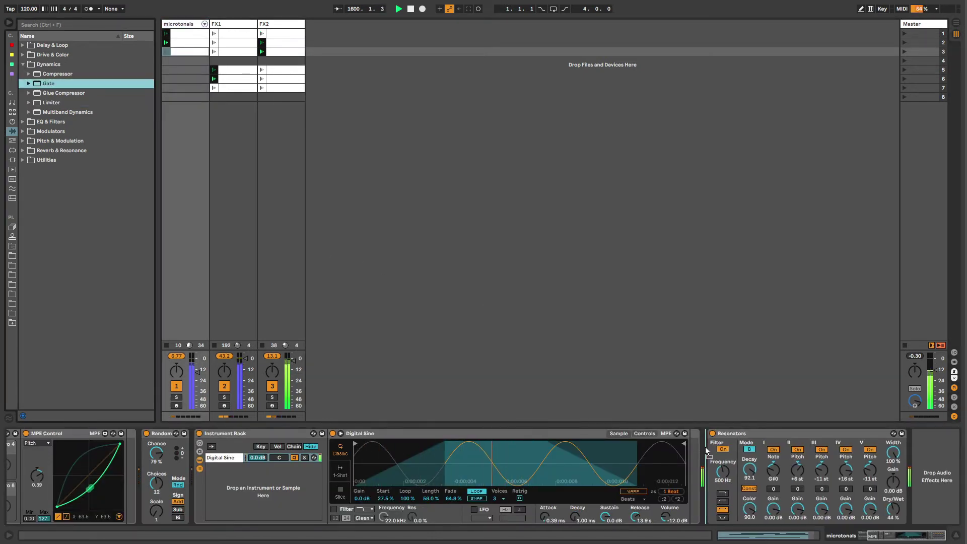
{"action": "left_click_drag", "start_coordinate": [707, 450], "coordinate": [701, 452]}
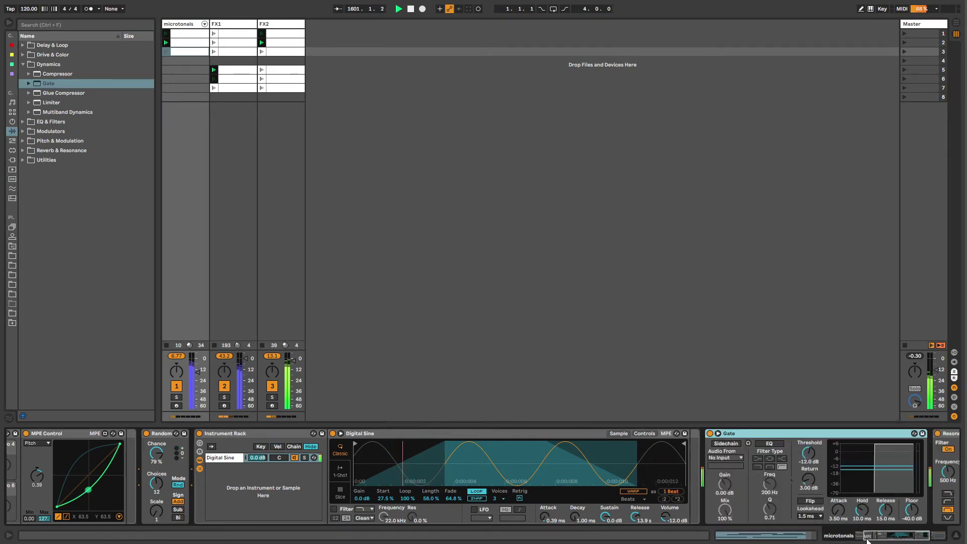
{"action": "scroll", "coordinate": [655, 479], "scroll_direction": "down", "scroll_amount": 5}
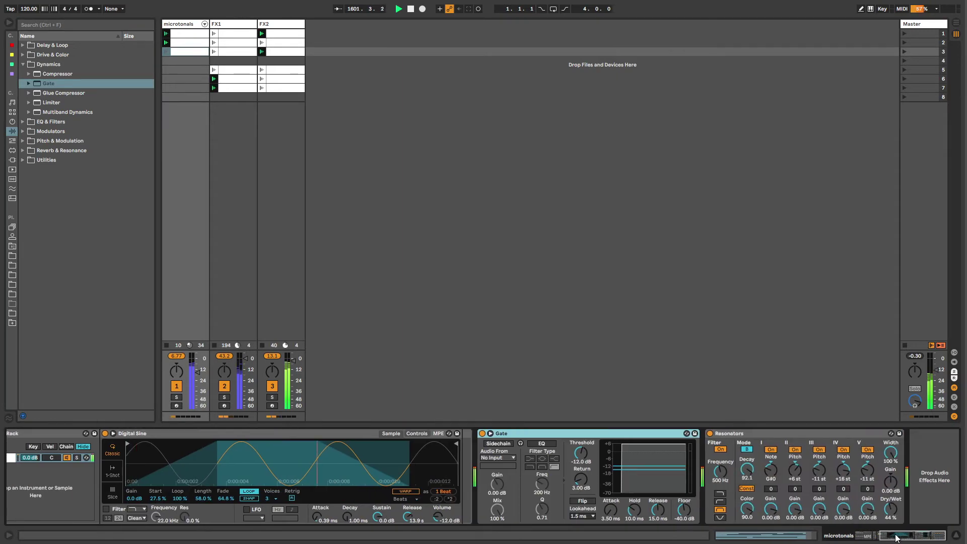
- Enable the Gate's sidechain with FX2 as its audio source, turn on sidechain listening and set the mix to 31.7%
{"action": "left_click", "coordinate": [501, 444]}
{"action": "left_click", "coordinate": [502, 455]}
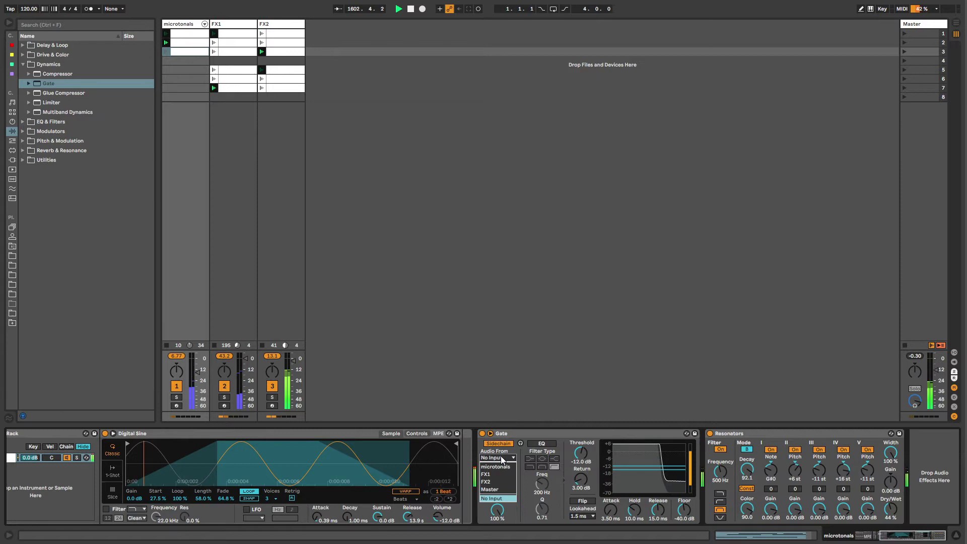
{"action": "left_click", "coordinate": [500, 481]}
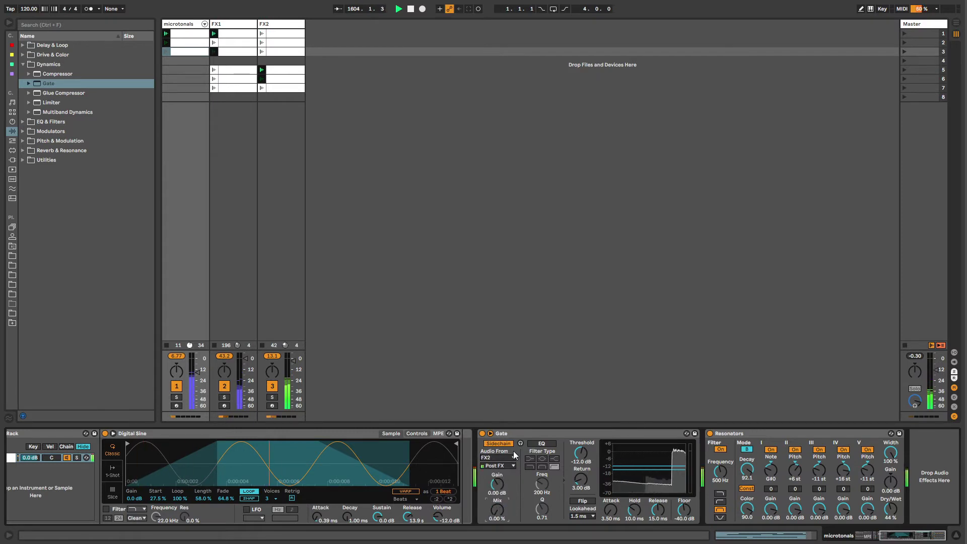
{"action": "left_click", "coordinate": [521, 443]}
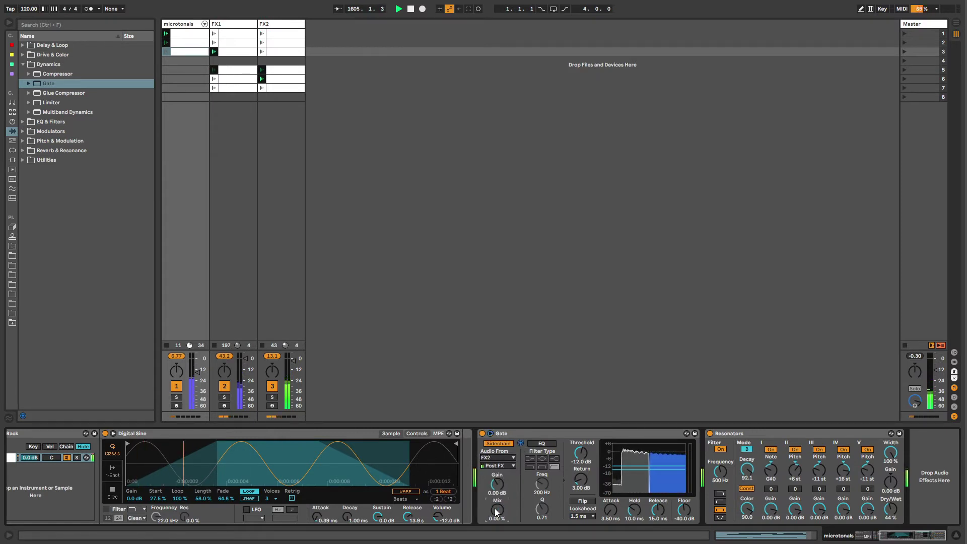
{"action": "left_click_drag", "start_coordinate": [496, 513], "coordinate": [496, 498]}
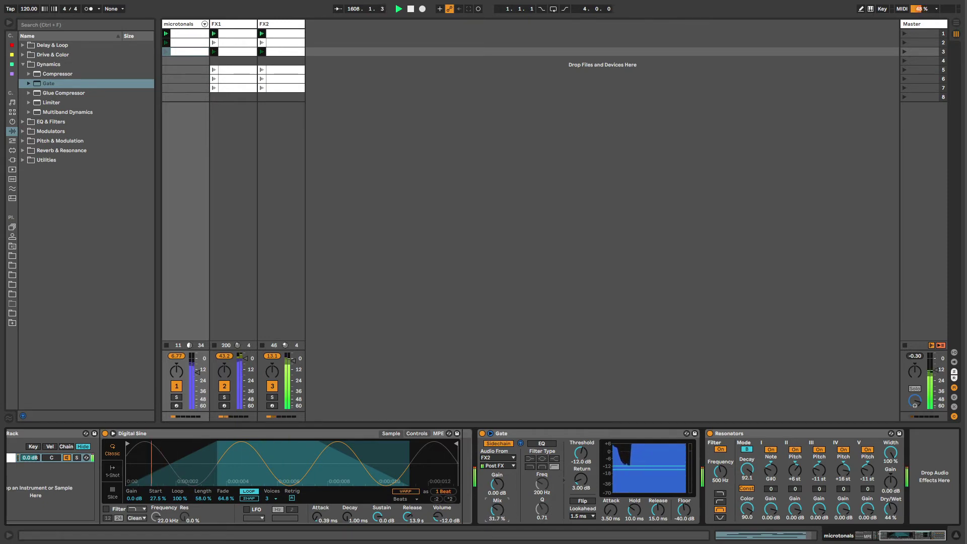
- Set the Hybrid Reverb's send on the FX2 track to -0.7 dB
{"action": "left_click", "coordinate": [282, 43]}
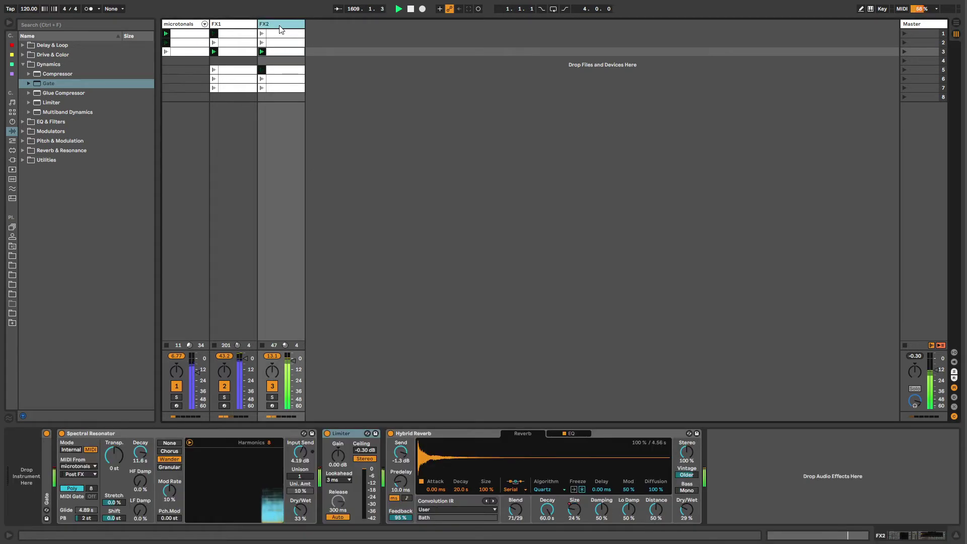
{"action": "left_click_drag", "start_coordinate": [547, 510], "coordinate": [547, 484]}
{"action": "left_click_drag", "start_coordinate": [403, 455], "coordinate": [403, 452]}
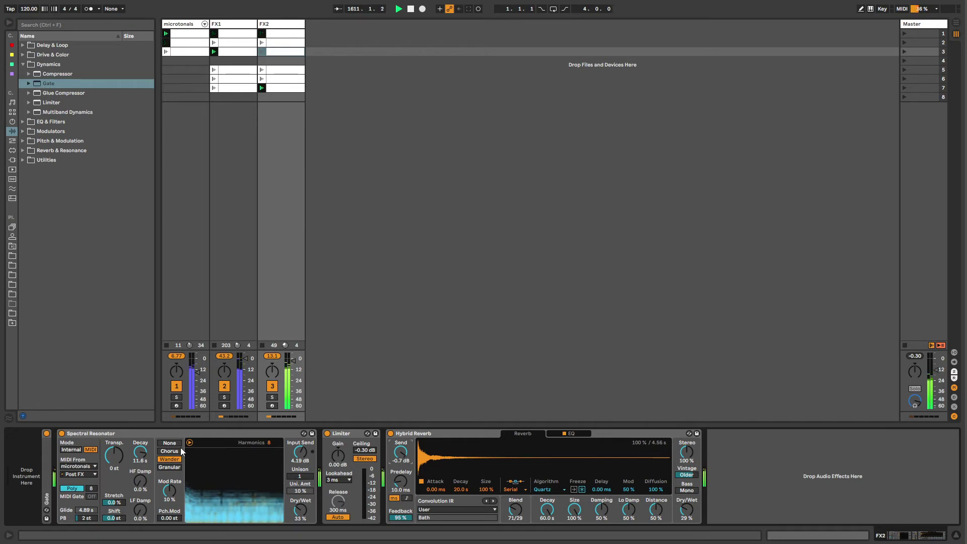
- Set FX2's Spectral Resonator to 12 st transposition, 594 ms decay, 99 harmonics and 14.86 dB input send
{"action": "left_click", "coordinate": [123, 460]}
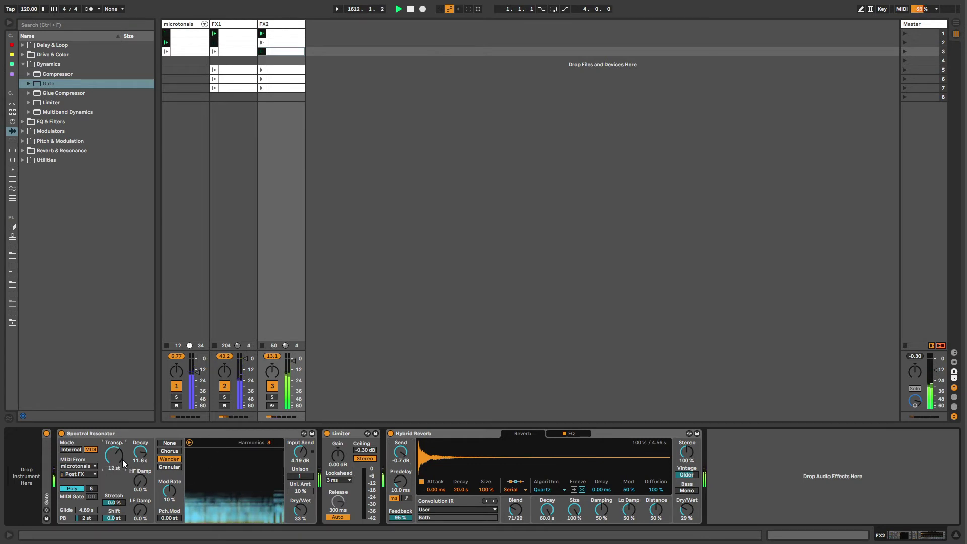
{"action": "left_click_drag", "start_coordinate": [122, 459], "coordinate": [140, 471]}
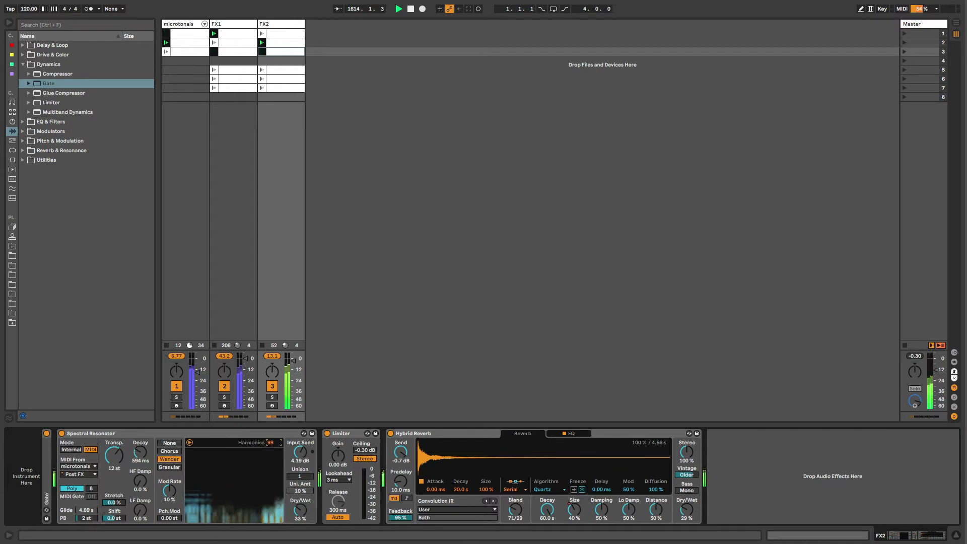
{"action": "left_click_drag", "start_coordinate": [271, 443], "coordinate": [290, 436]}
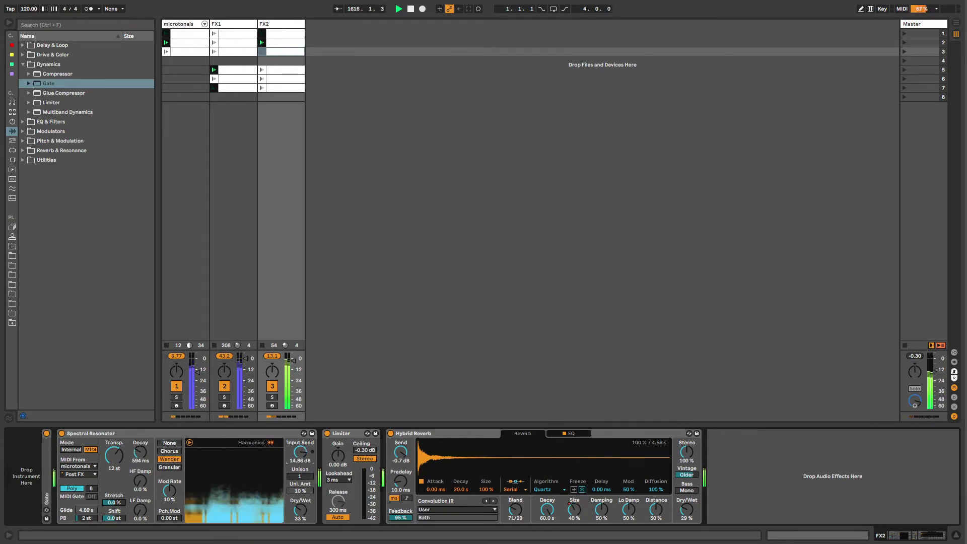
- Overwrite the default macro variation of FX1's OldeTapeEffect with chew at 127 and Warp & Flubber at 122
{"action": "left_click", "coordinate": [239, 26]}
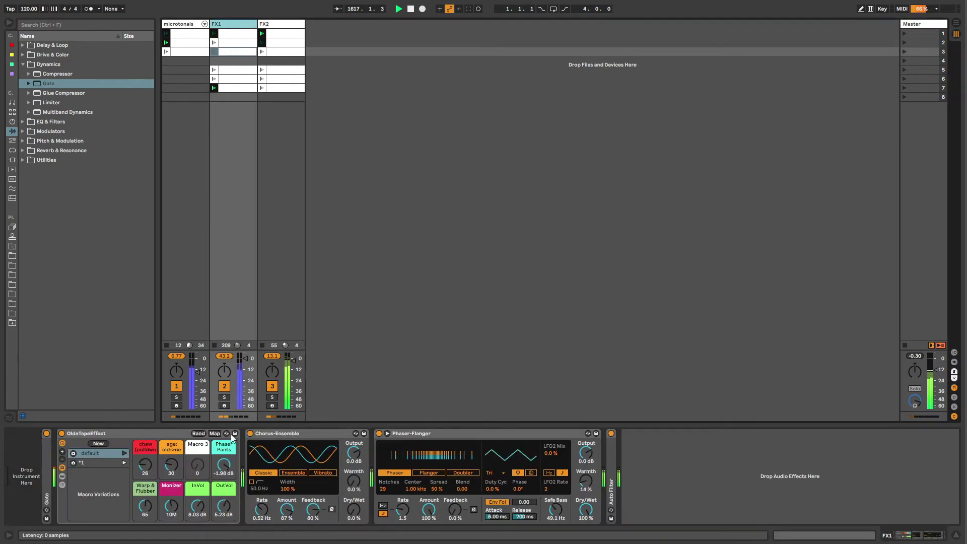
{"action": "left_click_drag", "start_coordinate": [148, 469], "coordinate": [147, 428]}
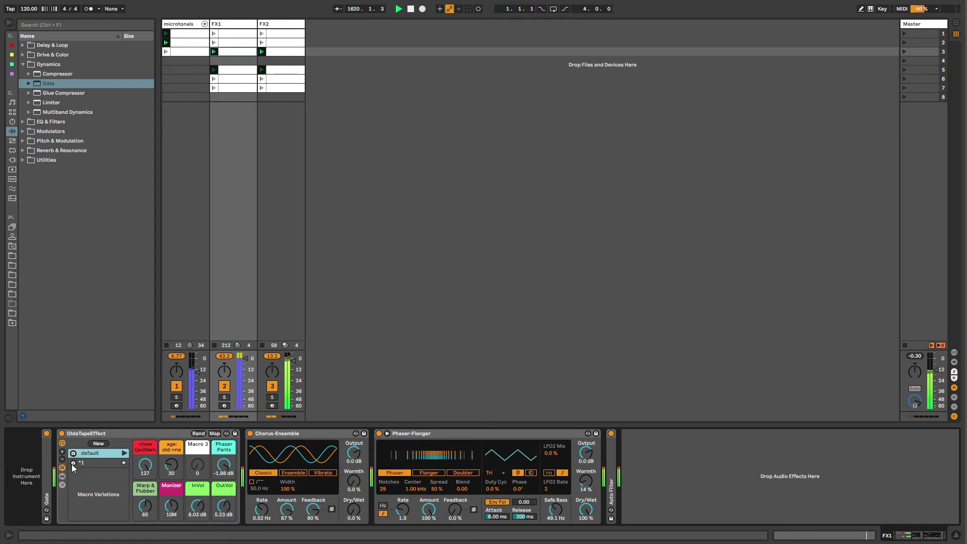
{"action": "left_click", "coordinate": [124, 453]}
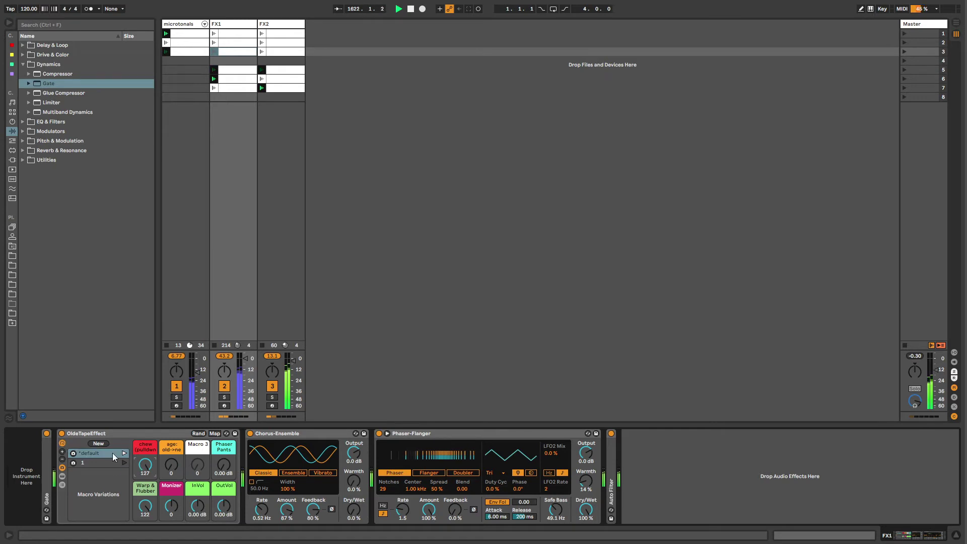
{"action": "left_click", "coordinate": [72, 454]}
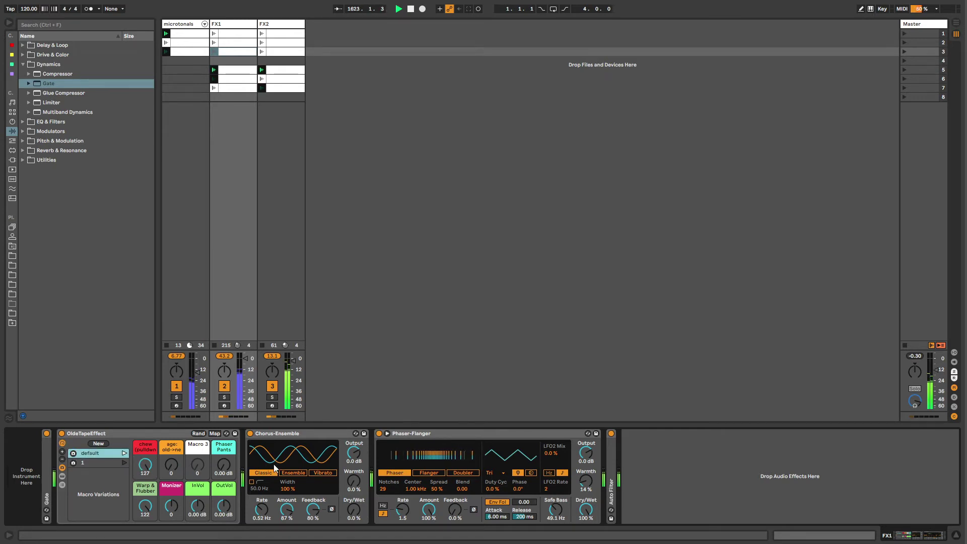
- Delete the folded Auto Filter from the end of FX1's device chain
{"action": "double_click", "coordinate": [612, 496]}
{"action": "key", "text": "Delete"}
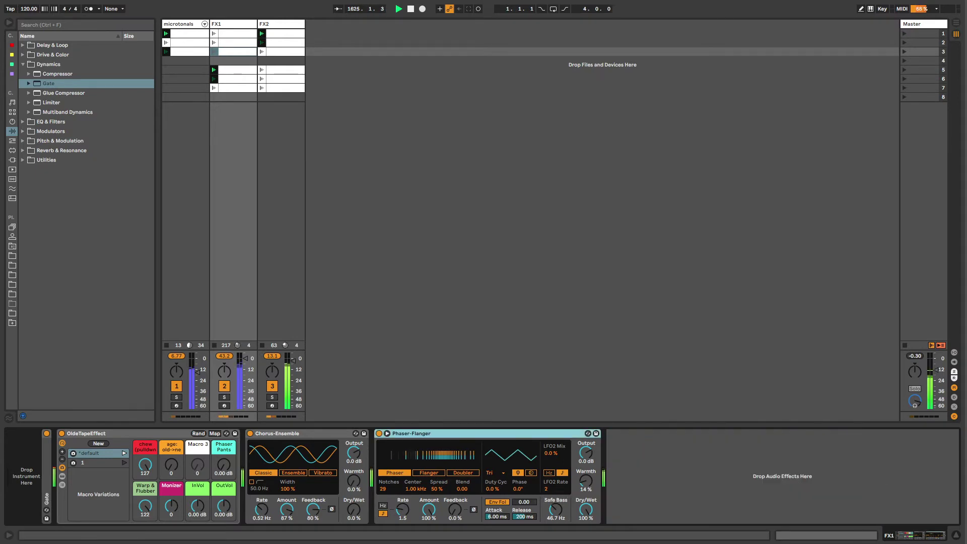
- Turn off vintage mode in FX2's Hybrid Reverb and set its send to -3.4 dB and dry/wet to 19%
{"action": "left_click", "coordinate": [272, 28]}
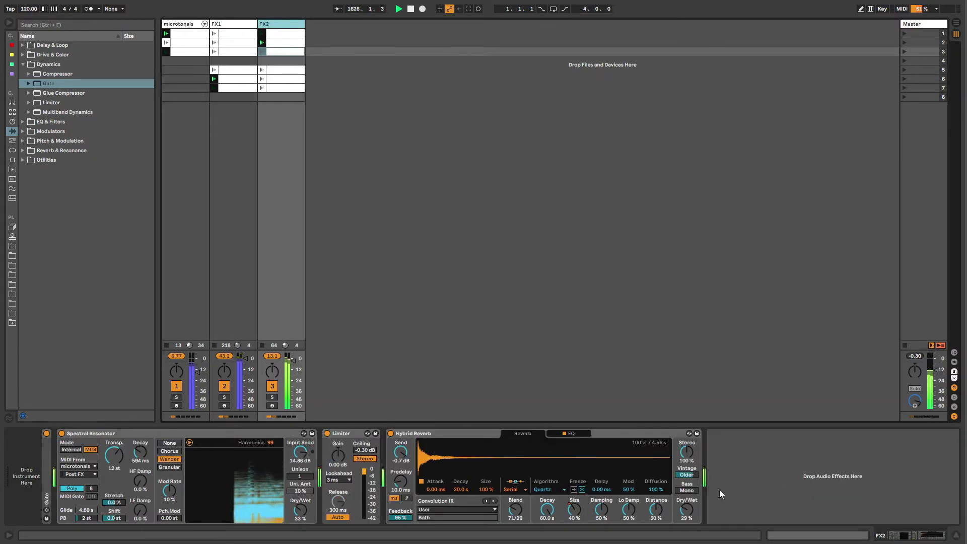
{"action": "left_click", "coordinate": [693, 476]}
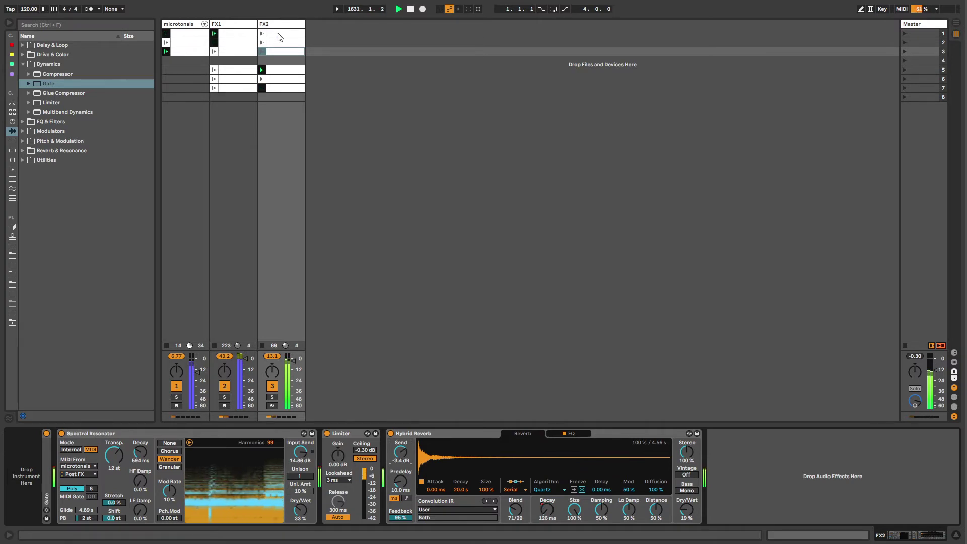
- Disable auto release on FX2's Limiter with a 668 ms release, and set Spectral Resonator's dry/wet to 13%
{"action": "left_click", "coordinate": [174, 26]}
{"action": "left_click", "coordinate": [272, 24]}
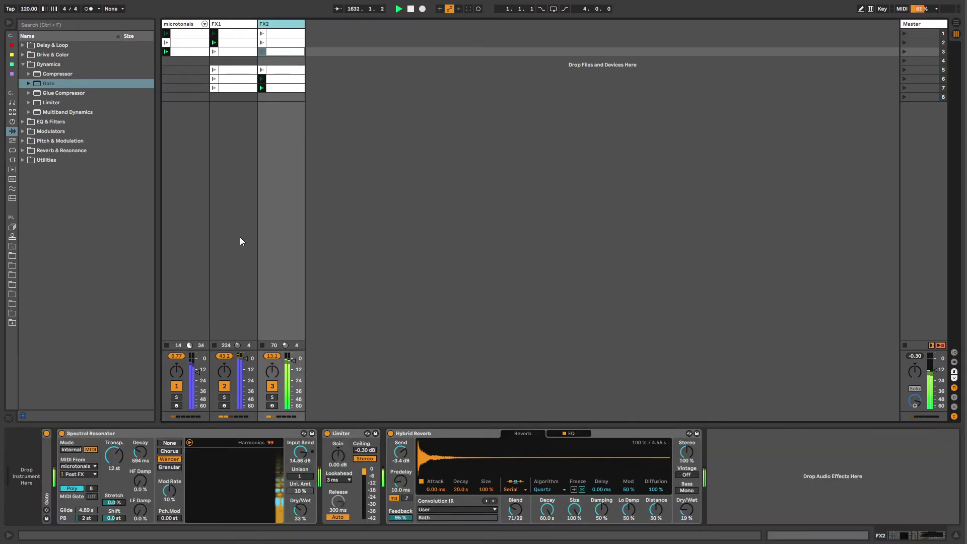
{"action": "left_click", "coordinate": [332, 516]}
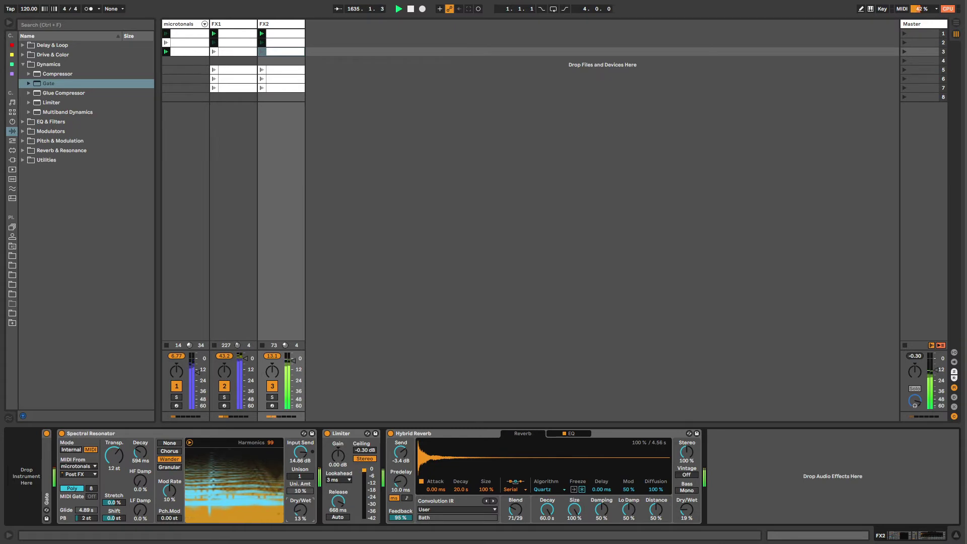
- Adjust the rate of the Phaser-Flanger on the FX1 track
{"action": "left_click", "coordinate": [227, 33]}
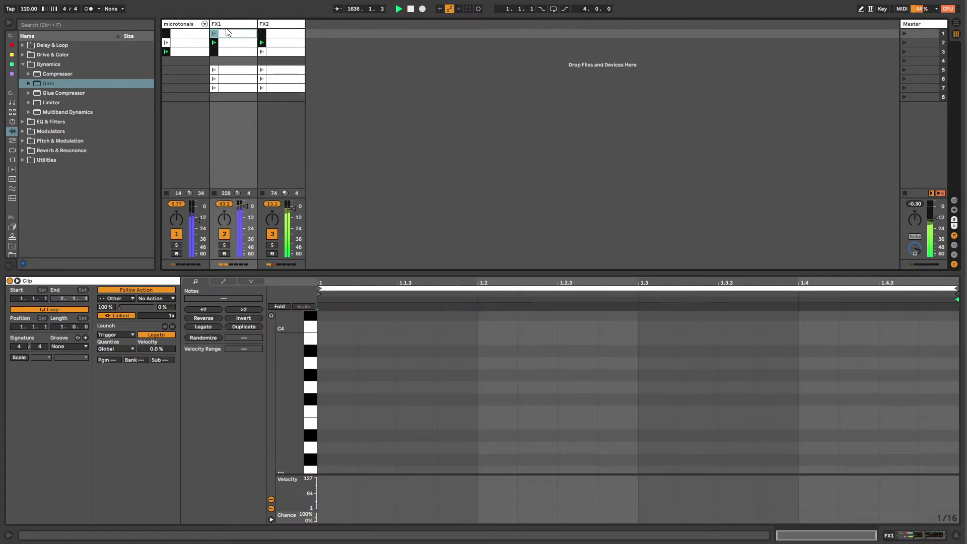
{"action": "left_click", "coordinate": [225, 24]}
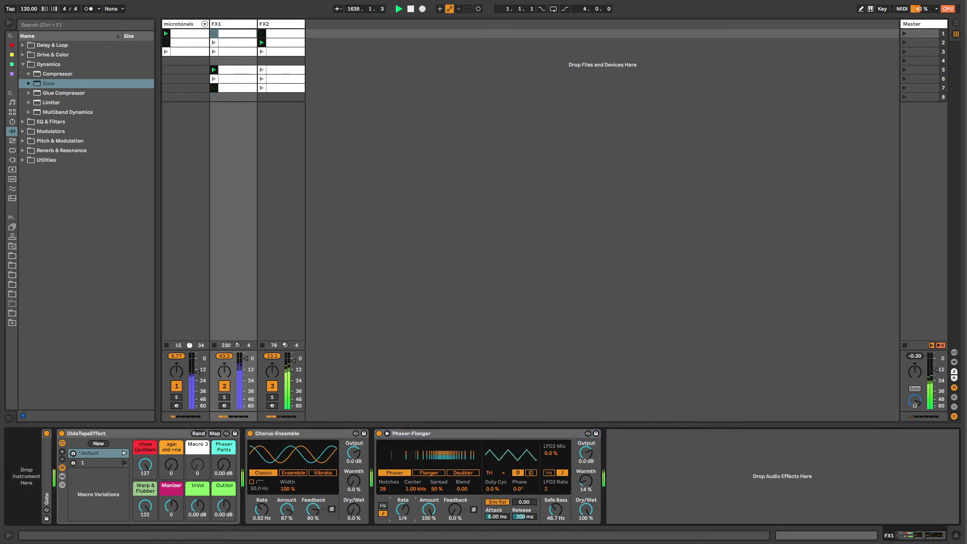
{"action": "mouse_move", "coordinate": [402, 511]}
{"action": "left_mouse_down"}
{"action": "mouse_move", "coordinate": [397, 502]}
{"action": "mouse_move", "coordinate": [397, 520]}
{"action": "mouse_move", "coordinate": [397, 504]}
{"action": "left_mouse_up"}
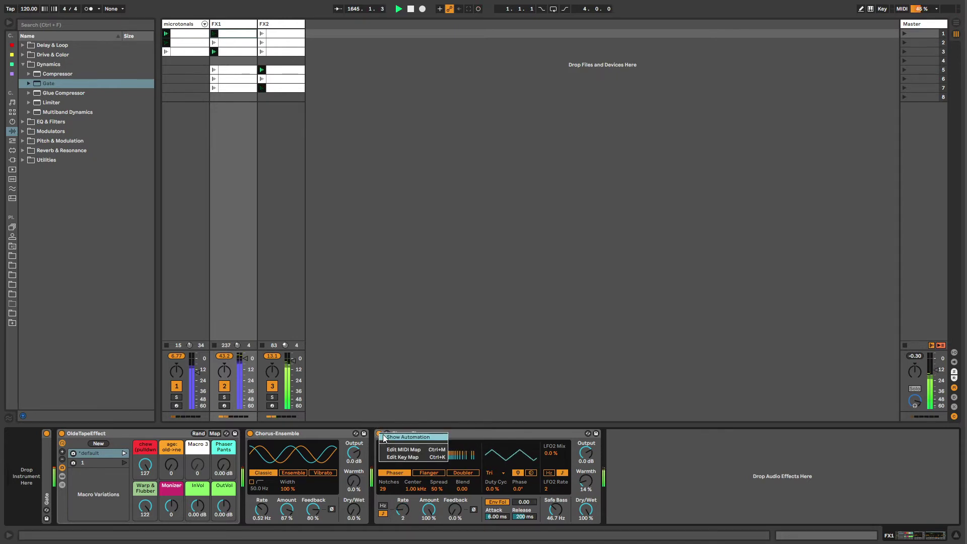
{"action": "left_click", "coordinate": [215, 69]}
{"action": "left_click", "coordinate": [227, 71]}
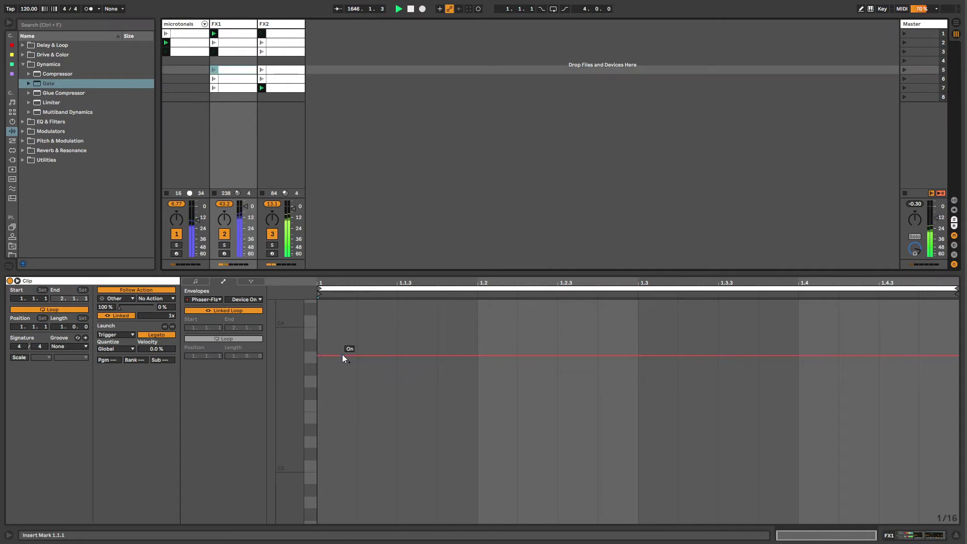
{"action": "left_click", "coordinate": [232, 80]}
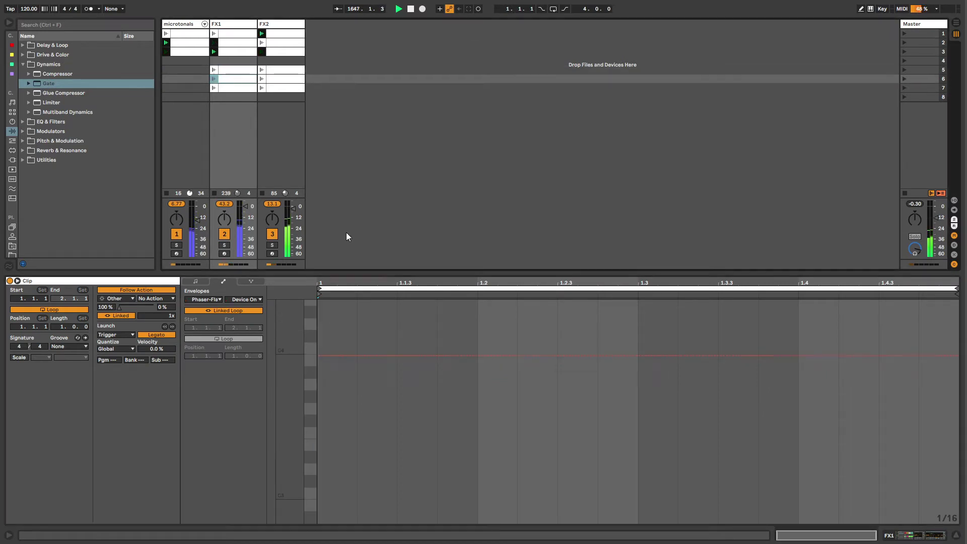
{"action": "left_click", "coordinate": [252, 89]}
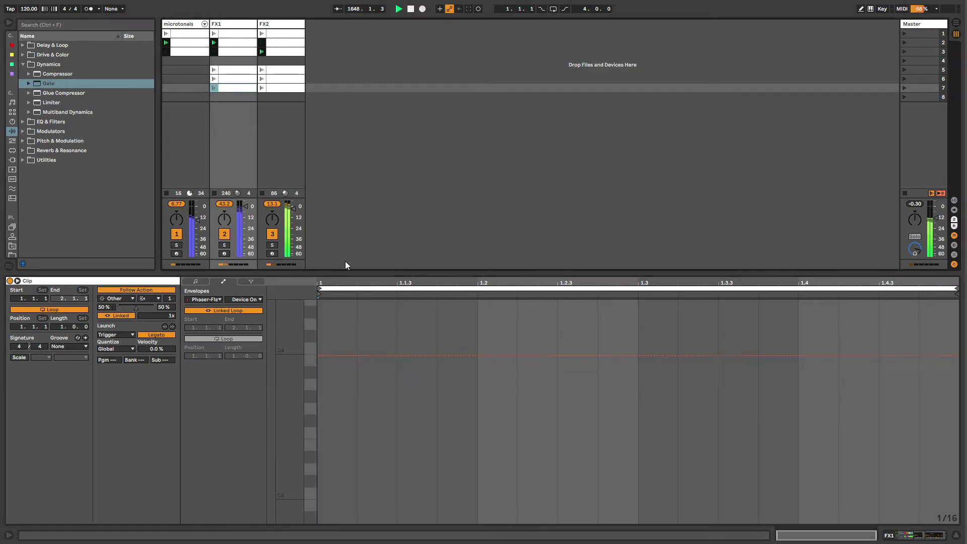
{"action": "left_click", "coordinate": [235, 35]}
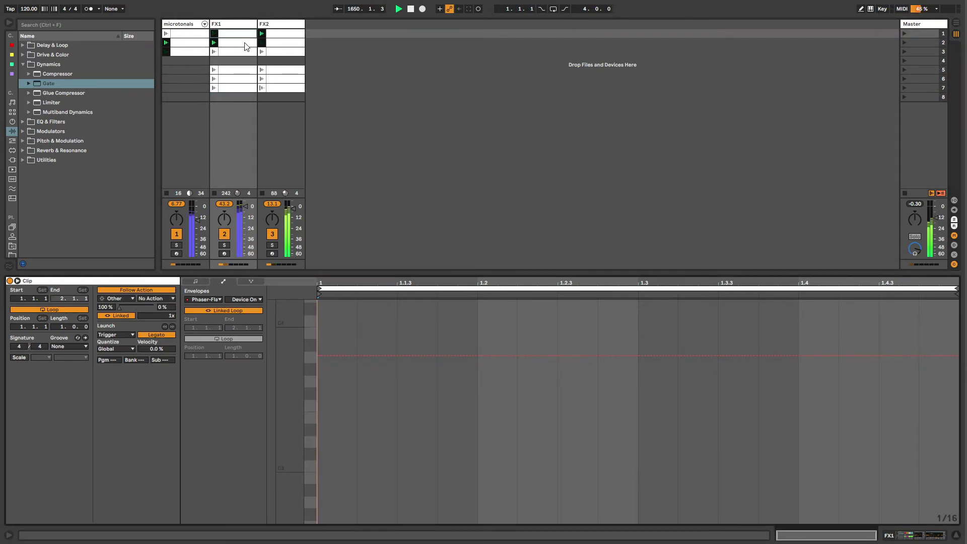
- Return to FX1's device chain and launch the track's clip in scene 5
{"action": "key", "text": "shift+Tab"}
{"action": "left_click", "coordinate": [380, 434]}
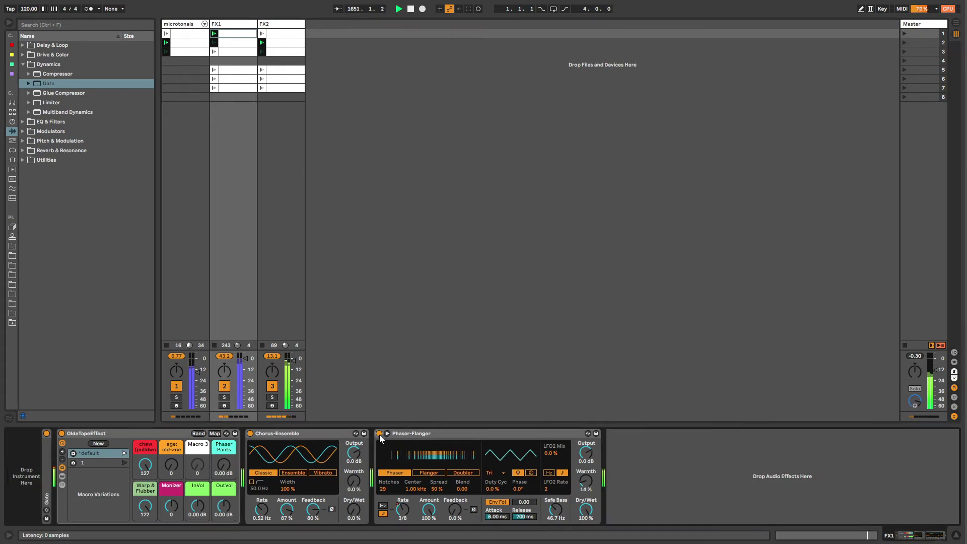
{"action": "left_click", "coordinate": [215, 70]}
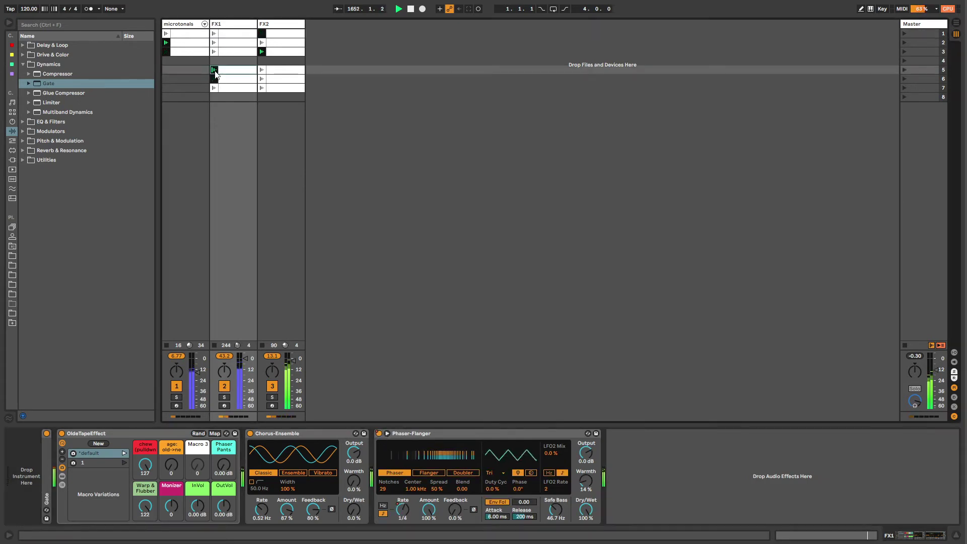
- Turn off Chorus-Ensemble and set its Device On automation to On in FX1's scene 1 clip
{"action": "left_click", "coordinate": [274, 434]}
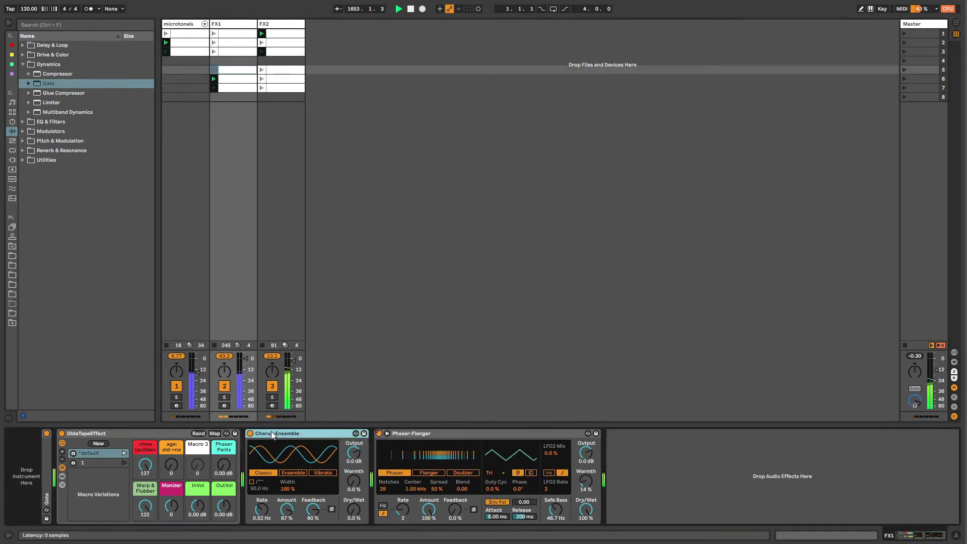
{"action": "left_click", "coordinate": [235, 34]}
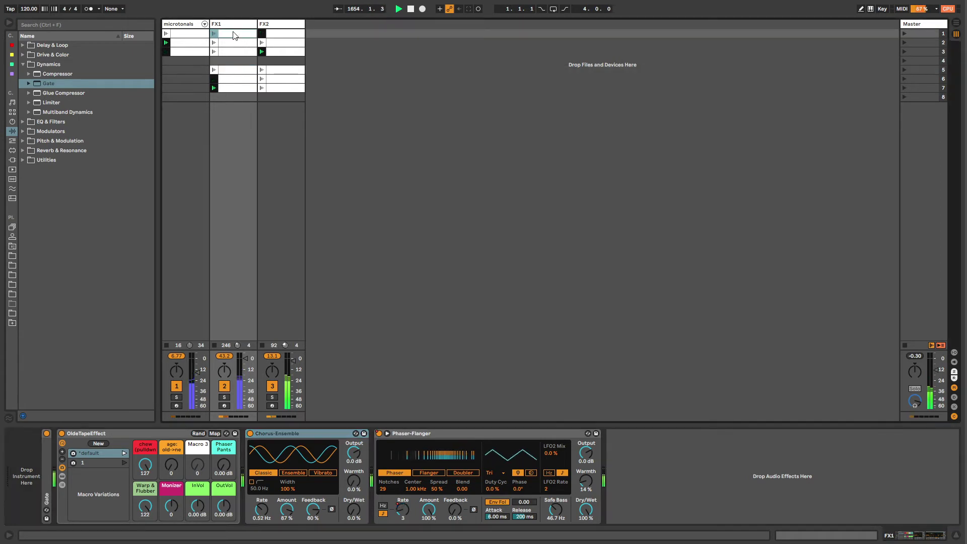
{"action": "left_click", "coordinate": [249, 434]}
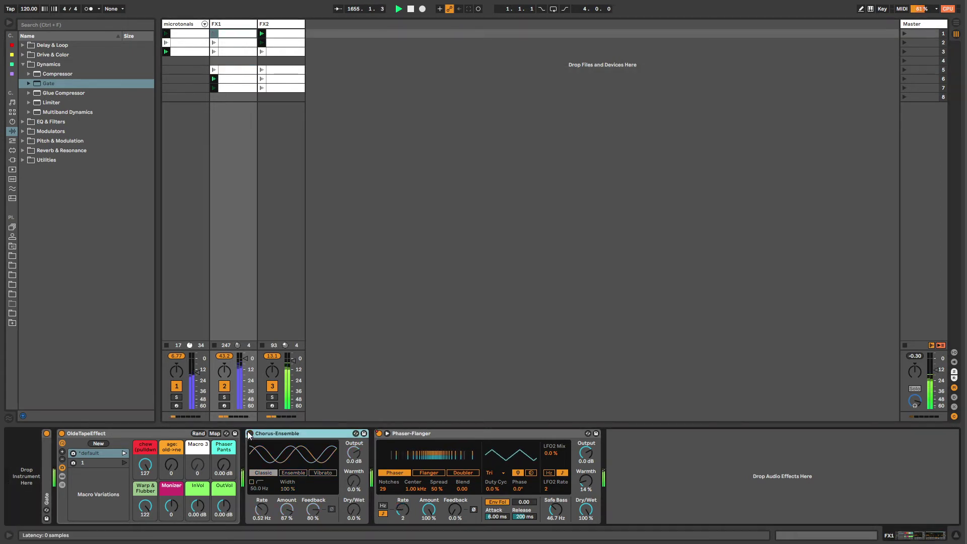
{"action": "right_click", "coordinate": [248, 434]}
{"action": "left_click", "coordinate": [268, 437]}
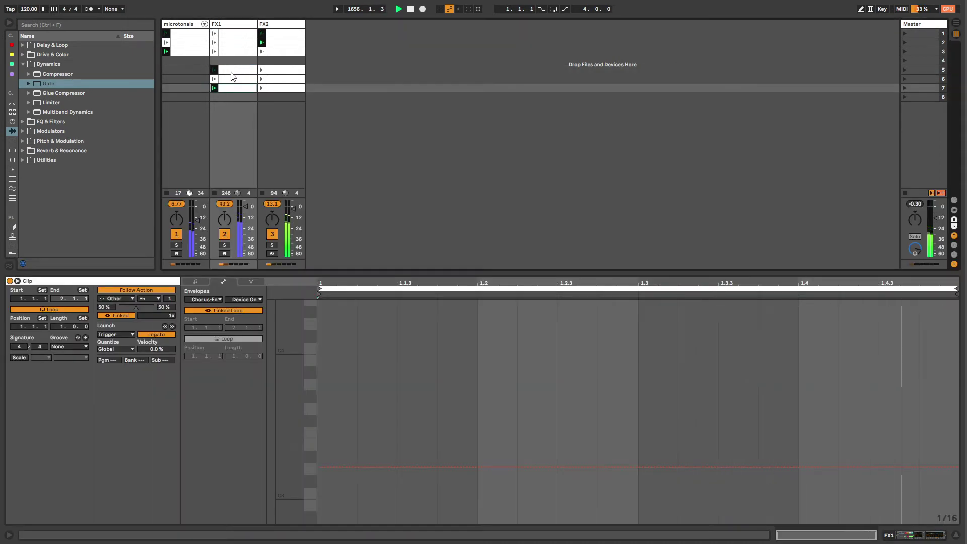
{"action": "left_click_drag", "start_coordinate": [341, 469], "coordinate": [339, 356]}
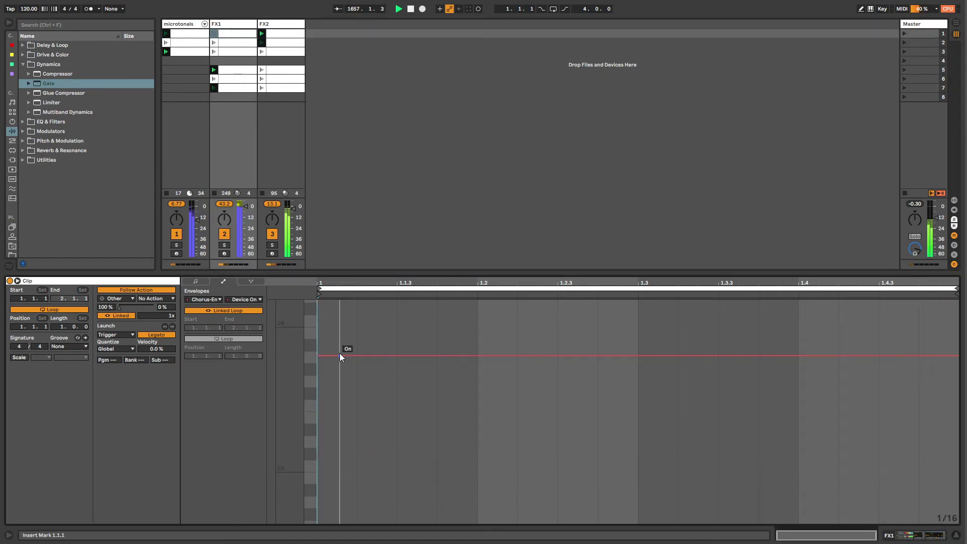
- Set Chorus-Ensemble's Device On envelope to On in FX1's clips in scenes 2 and 3
{"action": "left_click", "coordinate": [228, 44]}
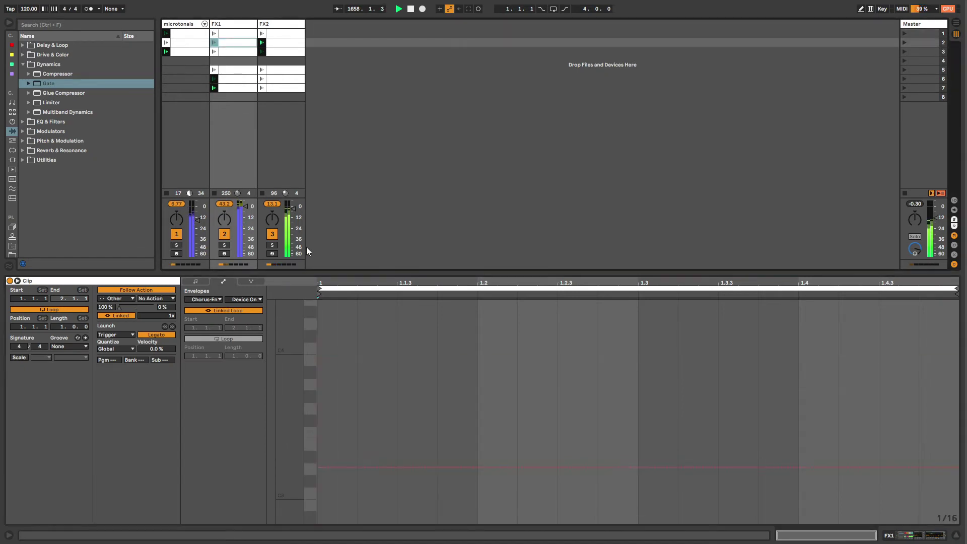
{"action": "left_click_drag", "start_coordinate": [346, 471], "coordinate": [348, 355]}
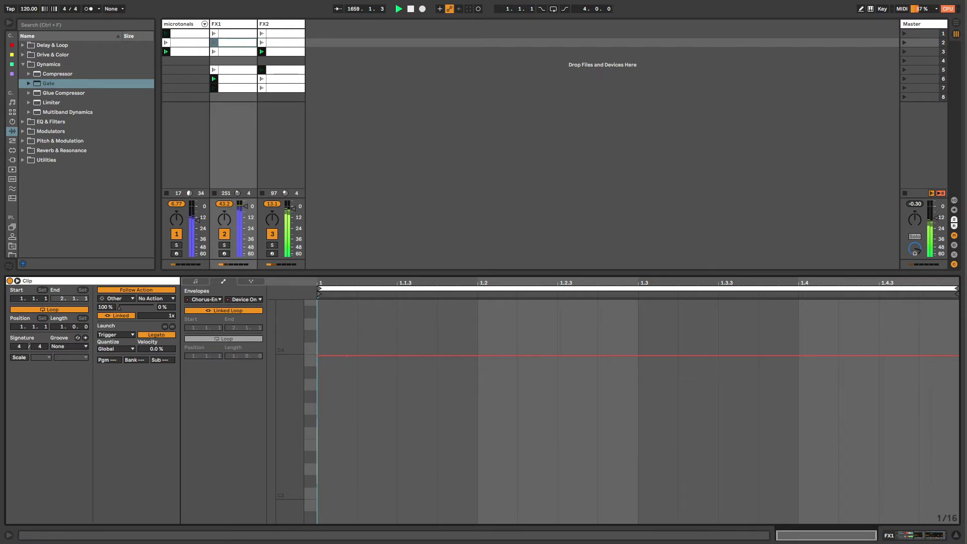
{"action": "left_click", "coordinate": [228, 51]}
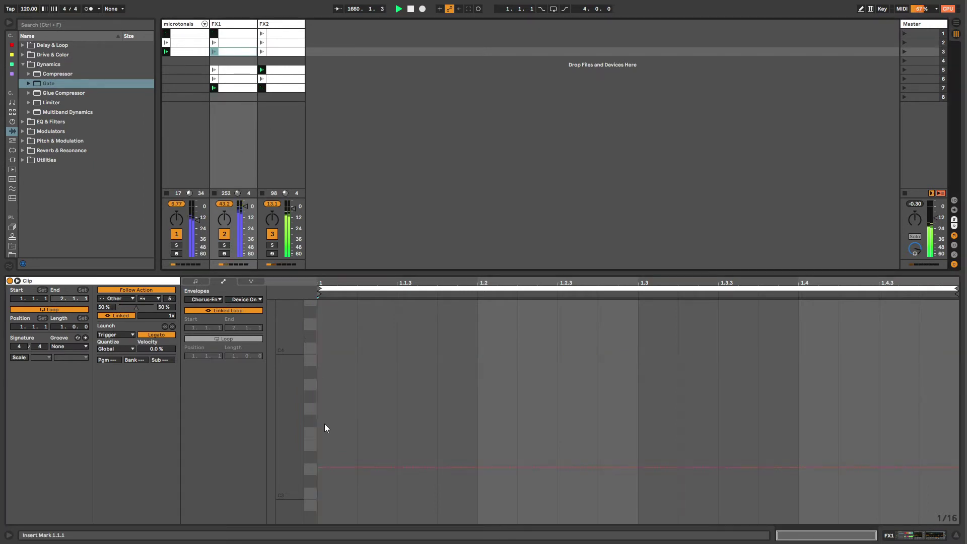
{"action": "left_click_drag", "start_coordinate": [336, 466], "coordinate": [355, 357]}
- Return to FX1's device chain and delete the OldeTapeEffect rack
{"action": "left_click", "coordinate": [226, 26]}
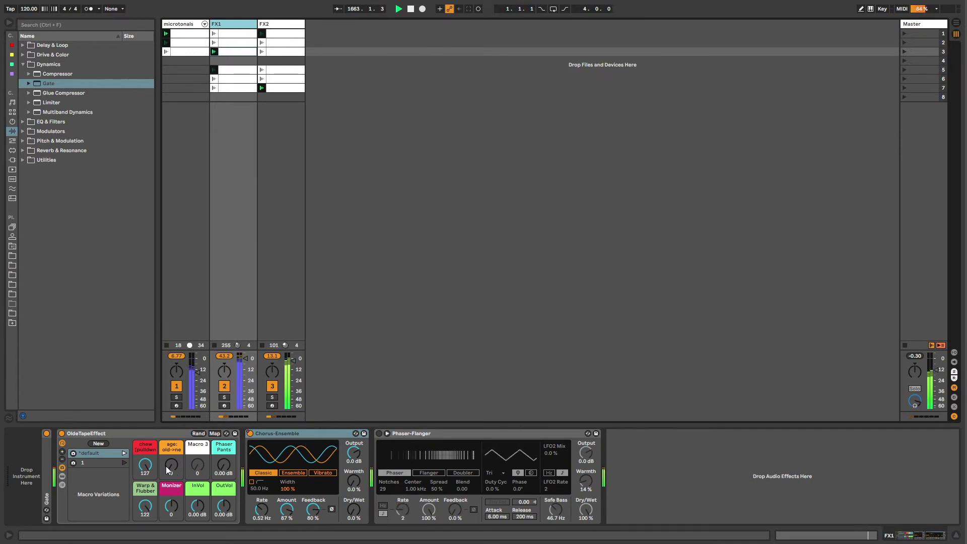
{"action": "left_click", "coordinate": [80, 432]}
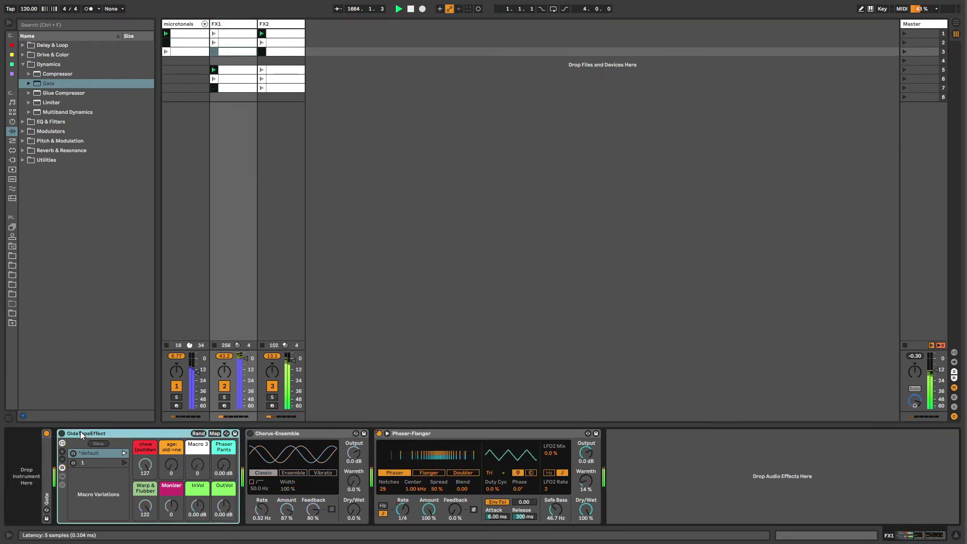
{"action": "key", "text": "Delete"}
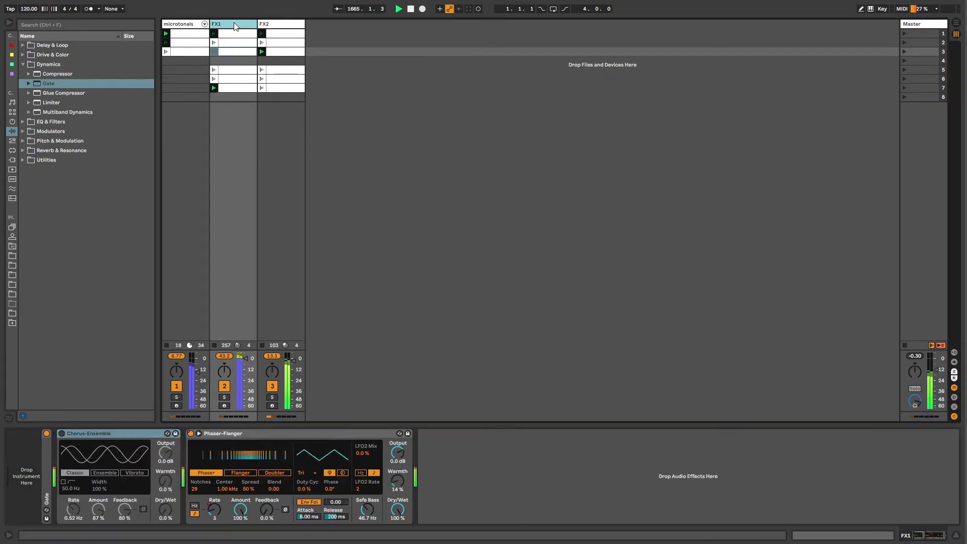
- Open FX2's device chain and bring up the project's Samples folder in the browser
{"action": "left_click", "coordinate": [272, 23]}
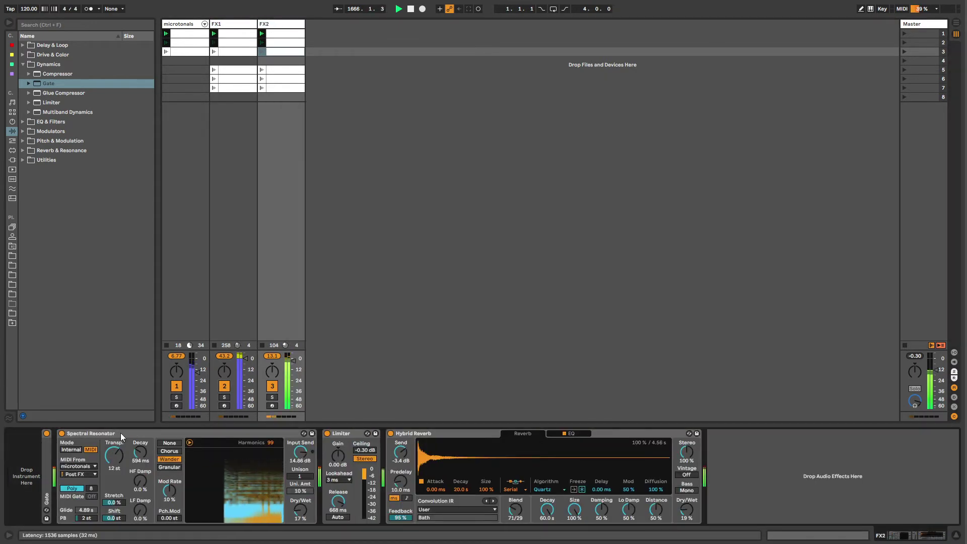
{"action": "left_click", "coordinate": [22, 64]}
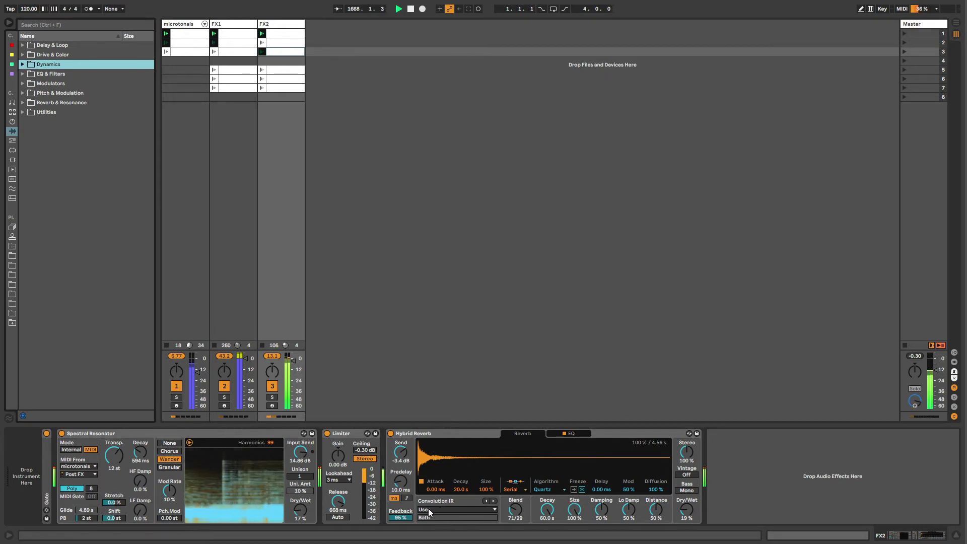
{"action": "left_click", "coordinate": [12, 141]}
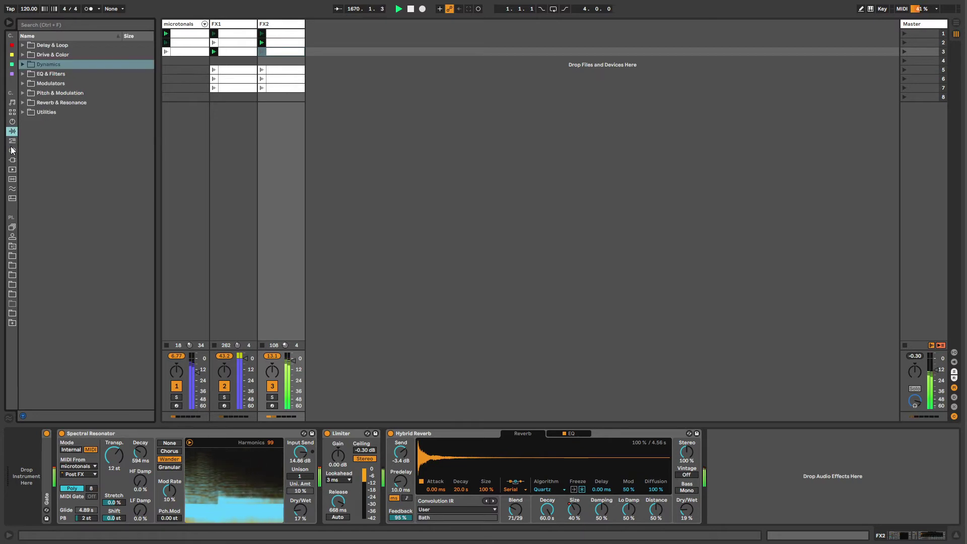
{"action": "left_click", "coordinate": [12, 122]}
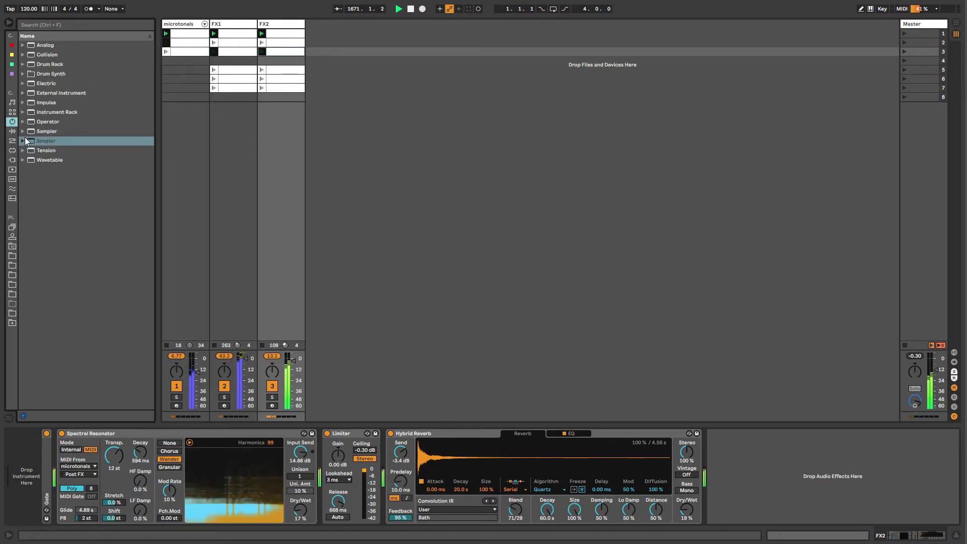
{"action": "left_click", "coordinate": [12, 131]}
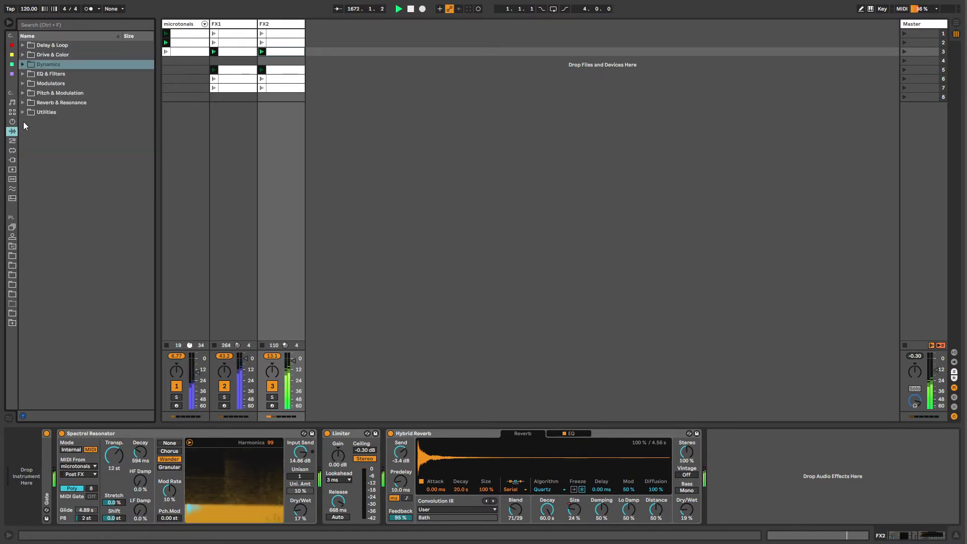
{"action": "left_click", "coordinate": [12, 113]}
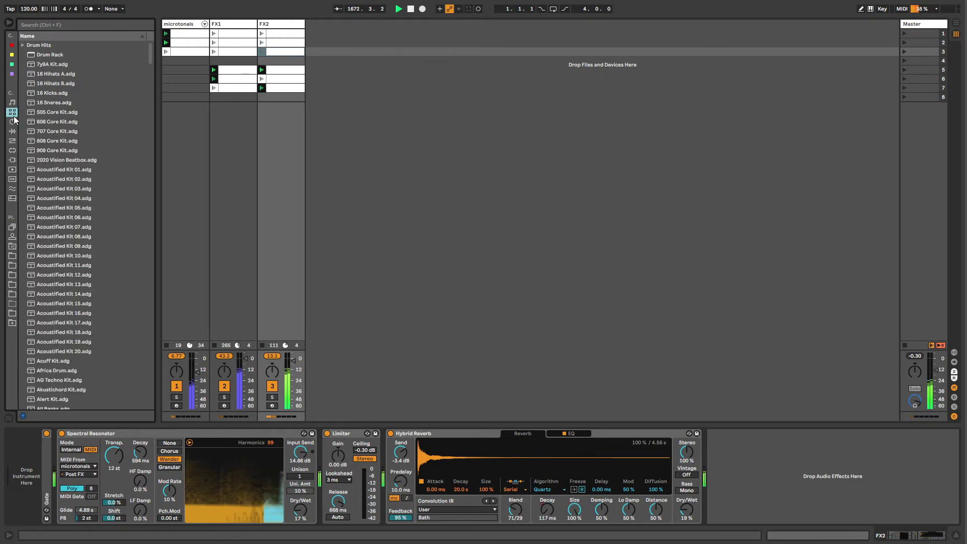
{"action": "left_click", "coordinate": [13, 248]}
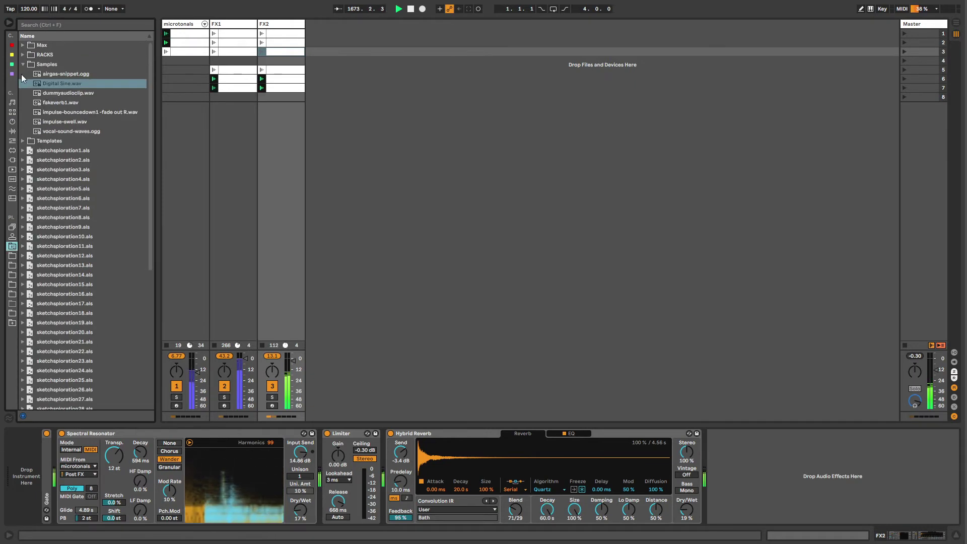
- Load fakeverb1.wav into FX2's Hybrid Reverb as its convolution impulse response
{"action": "left_click", "coordinate": [62, 93]}
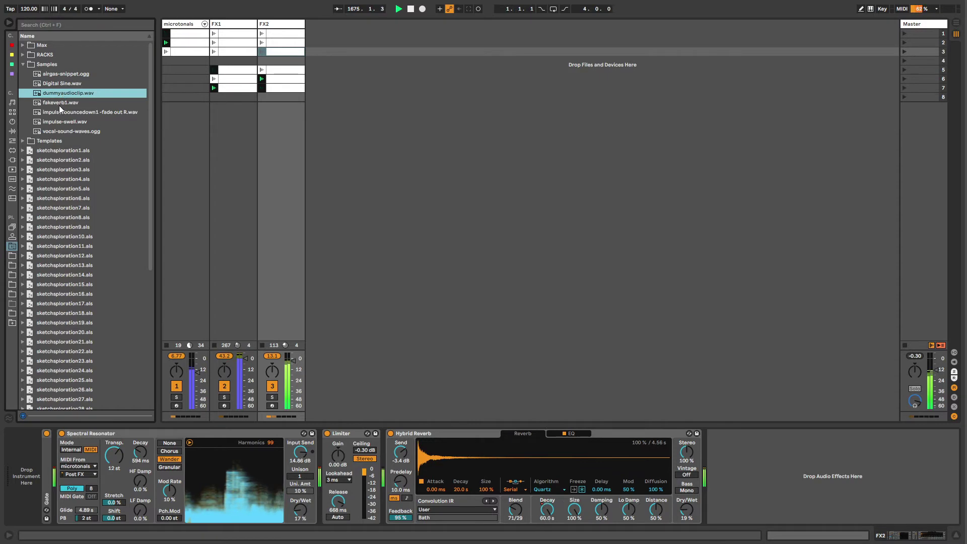
{"action": "left_click", "coordinate": [59, 104]}
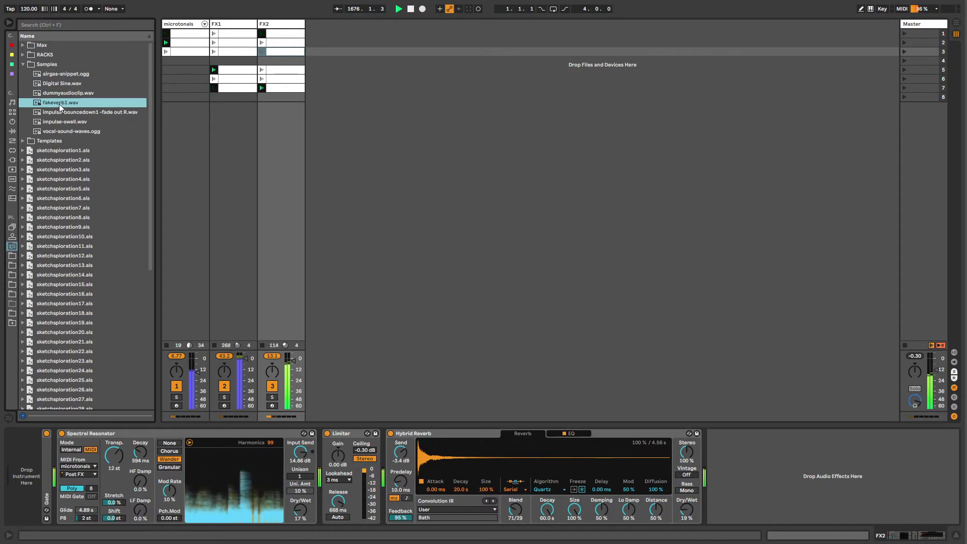
{"action": "left_click_drag", "start_coordinate": [59, 103], "coordinate": [337, 376]}
{"action": "left_click_drag", "start_coordinate": [376, 418], "coordinate": [426, 448]}
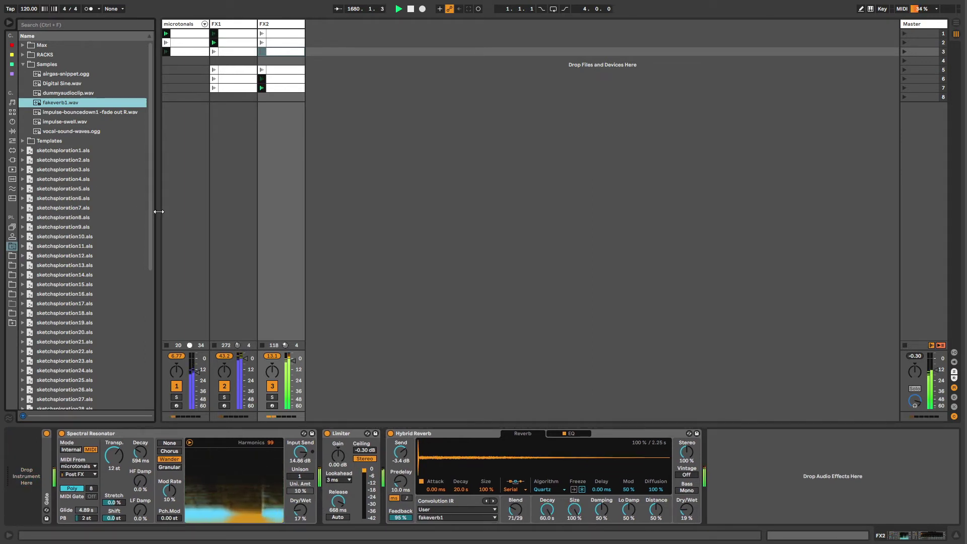
- Set the Hybrid Reverb's send to -2.0 dB and its blend to 61/39
{"action": "mouse_move", "coordinate": [159, 212]}
{"action": "left_mouse_down"}
{"action": "mouse_move", "coordinate": [244, 211]}
{"action": "mouse_move", "coordinate": [168, 212]}
{"action": "left_mouse_up"}
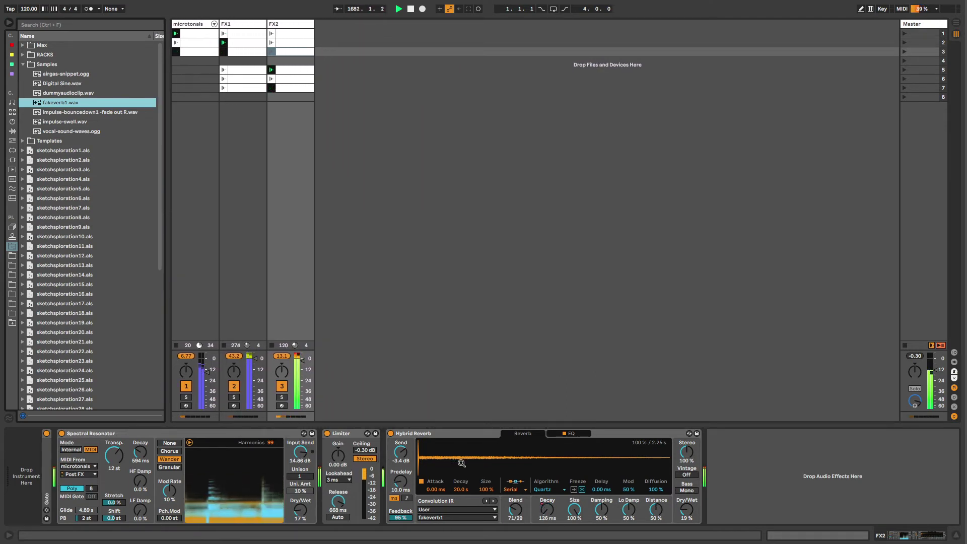
{"action": "left_click_drag", "start_coordinate": [406, 448], "coordinate": [406, 443]}
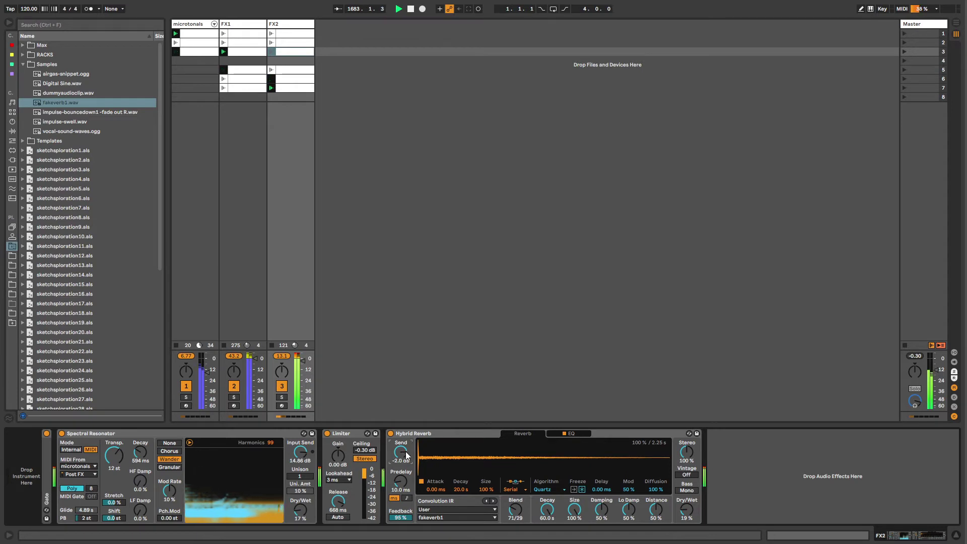
{"action": "left_click_drag", "start_coordinate": [516, 510], "coordinate": [516, 515]}
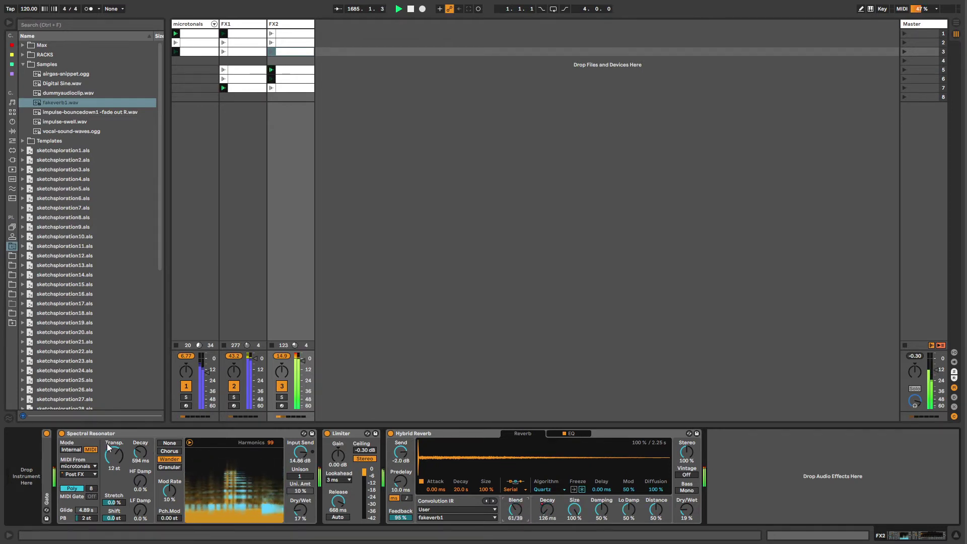
- Automate Spectral Resonator's transpose in FX2's scene 6 clip at 0 st, stepping up to 12 st from 1.1.3
{"action": "key", "text": "shift+Tab"}
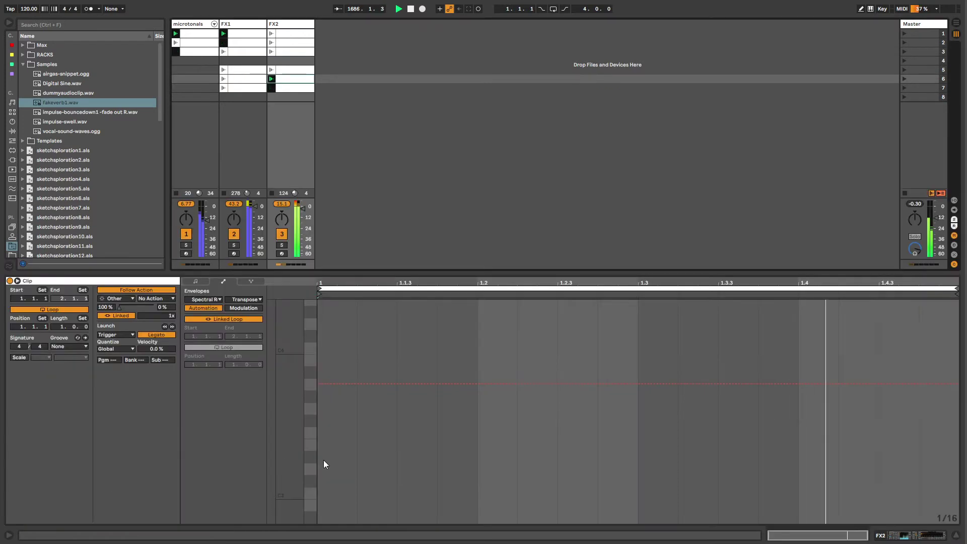
{"action": "mouse_move", "coordinate": [381, 384]}
{"action": "left_mouse_down"}
{"action": "mouse_move", "coordinate": [381, 358]}
{"action": "mouse_move", "coordinate": [381, 412]}
{"action": "left_mouse_up"}
{"action": "key", "text": "b"}
{"action": "left_click_drag", "start_coordinate": [403, 362], "coordinate": [412, 384]}
{"action": "key", "text": "b"}
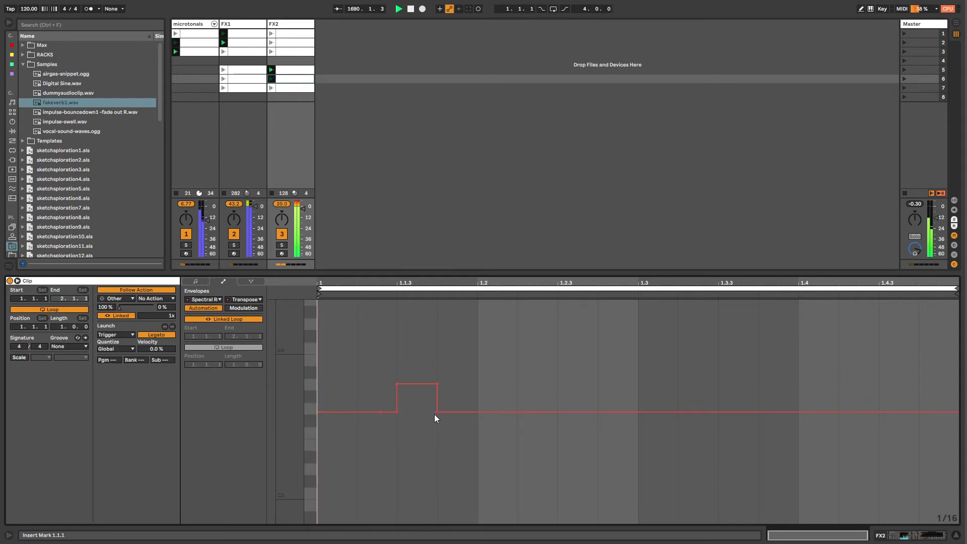
{"action": "left_click", "coordinate": [437, 412]}
- Copy the 0 st transpose segment starting at 1.1.2 and paste it five times in a row from 1.3
{"action": "left_click_drag", "start_coordinate": [358, 397], "coordinate": [383, 396]}
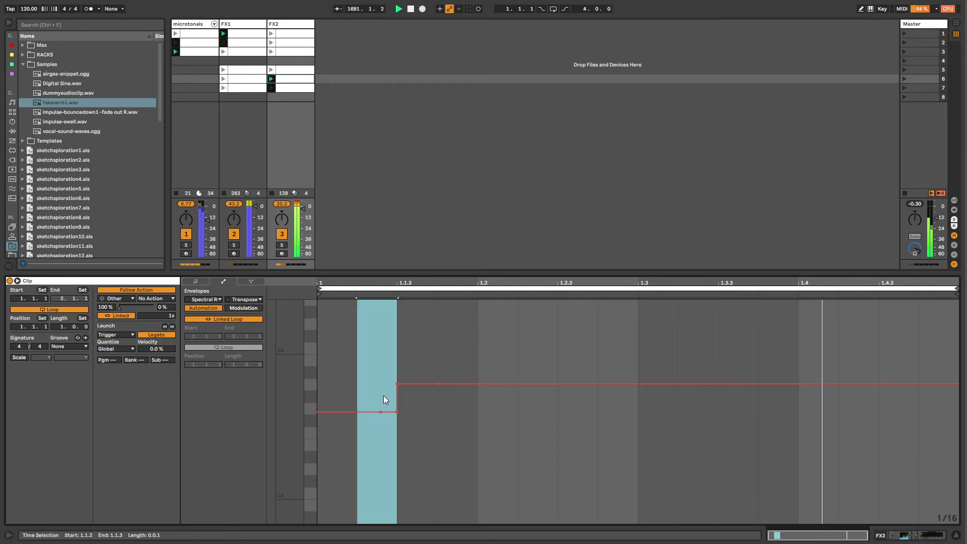
{"action": "key", "text": "ctrl+c"}
{"action": "left_click", "coordinate": [640, 413]}
{"action": "key", "text": "ctrl+v"}
{"action": "key", "text": "ctrl+v"}
{"action": "key", "text": "ctrl+v"}
{"action": "key", "text": "ctrl+v"}
{"action": "key", "text": "ctrl+v"}
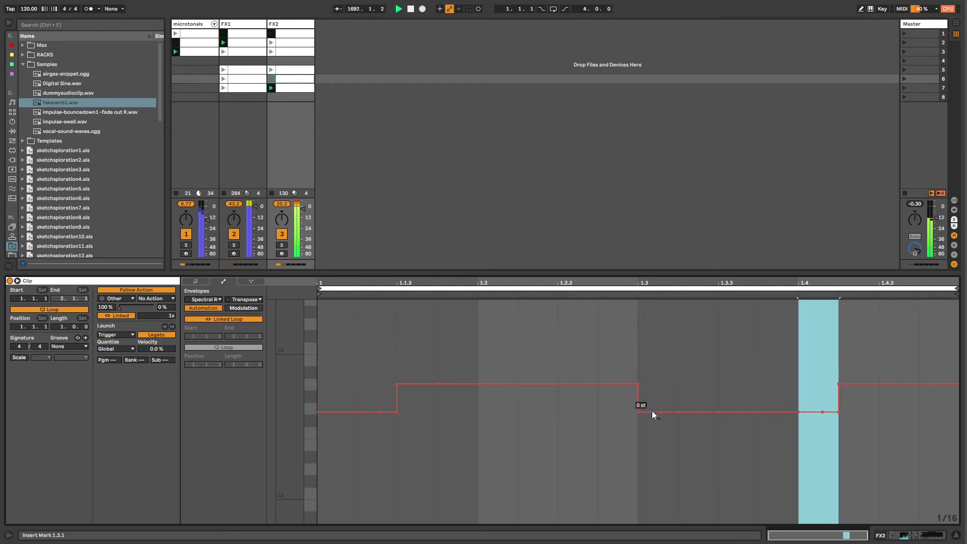
{"action": "left_click", "coordinate": [824, 412]}
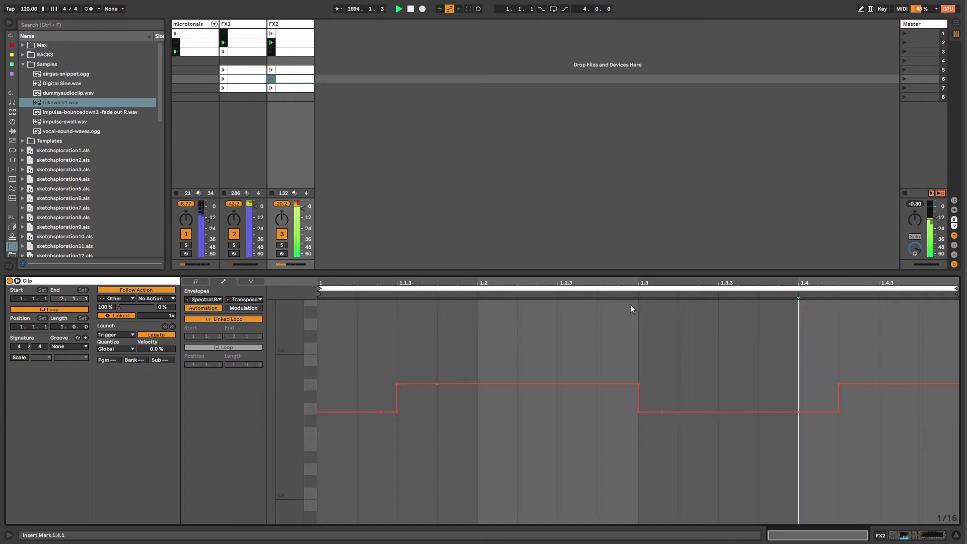
- Enable the sidechain EQ of the Gate on the microtonals track and set its filter frequency to 410 Hz
{"action": "double_click", "coordinate": [278, 24]}
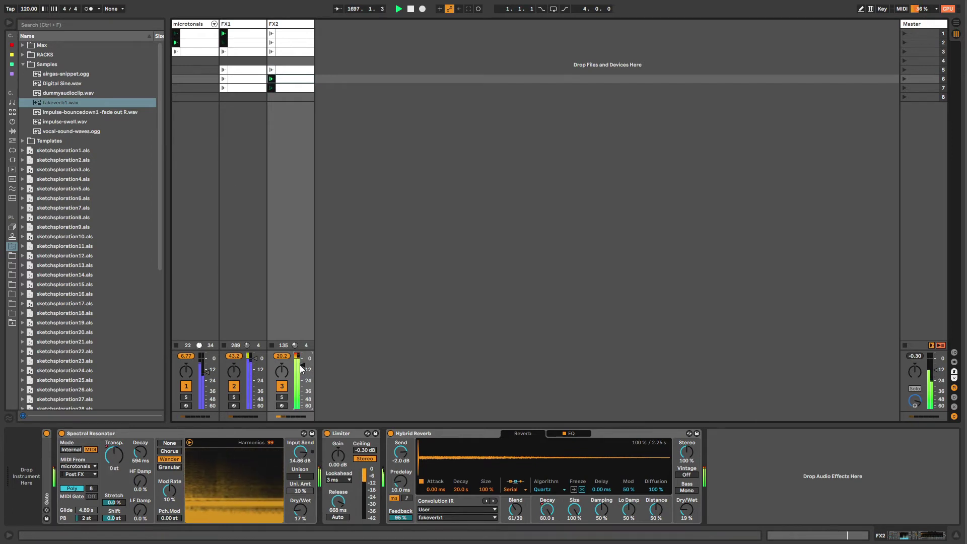
{"action": "left_click", "coordinate": [196, 79]}
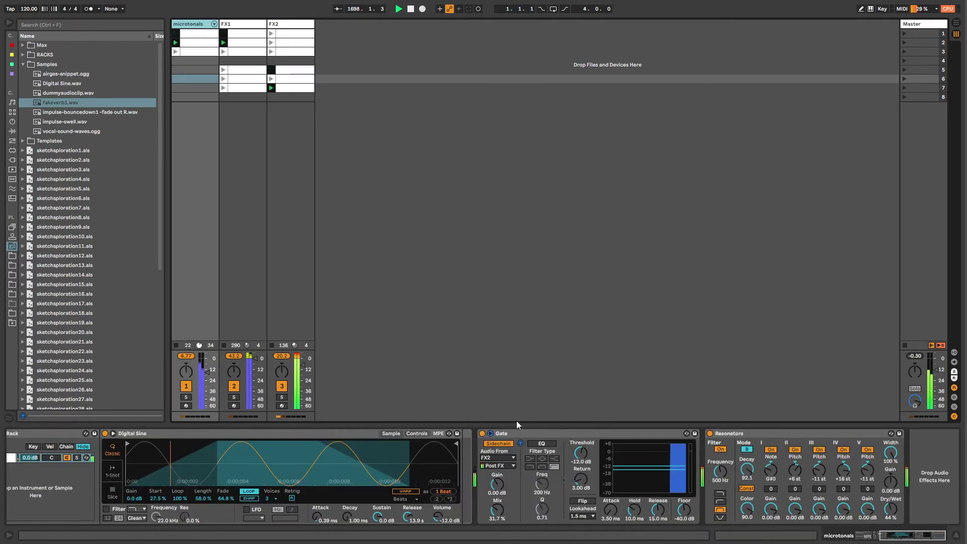
{"action": "left_click", "coordinate": [541, 443]}
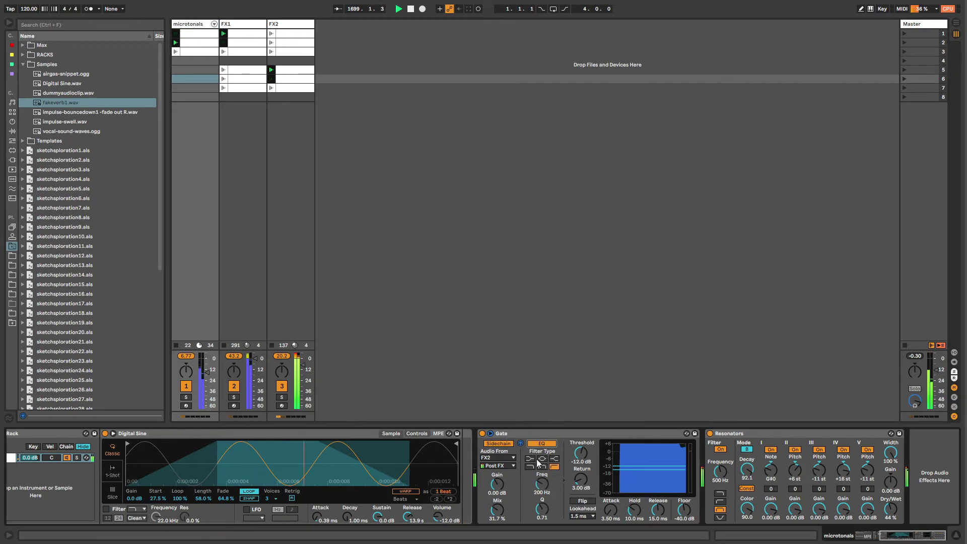
{"action": "left_click_drag", "start_coordinate": [542, 483], "coordinate": [542, 456]}
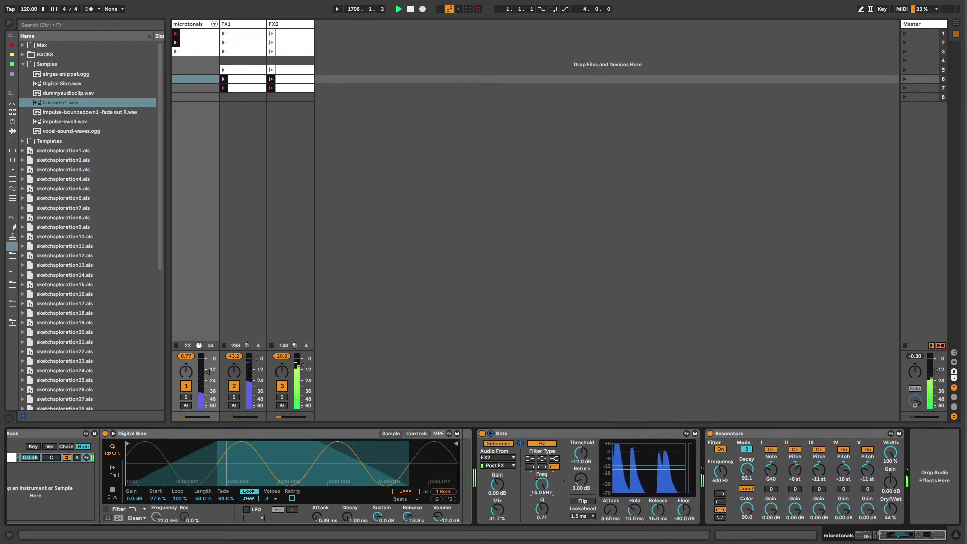
{"action": "left_click_drag", "start_coordinate": [542, 456], "coordinate": [542, 477]}
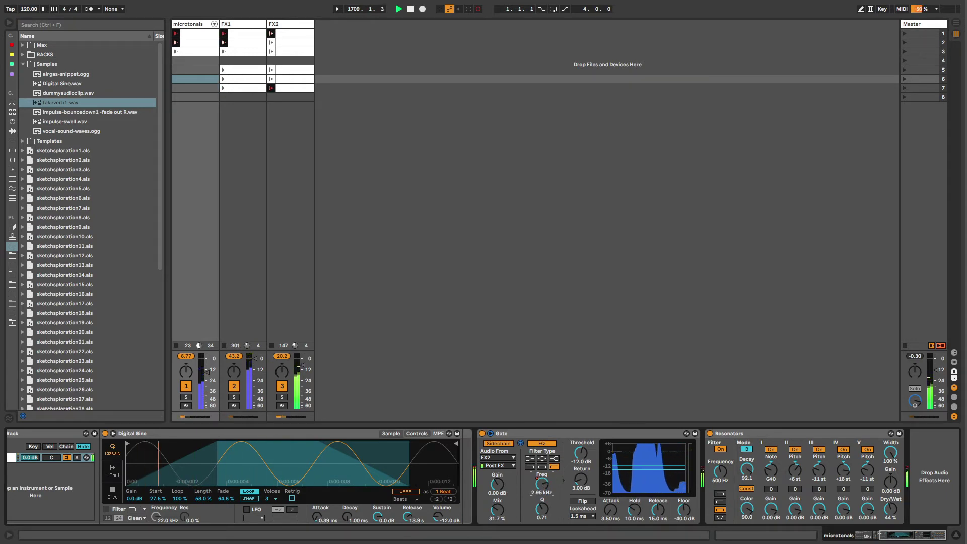
{"action": "mouse_move", "coordinate": [542, 483]}
{"action": "left_mouse_down"}
{"action": "mouse_move", "coordinate": [542, 494]}
{"action": "mouse_move", "coordinate": [543, 468]}
{"action": "mouse_move", "coordinate": [539, 490]}
{"action": "left_mouse_up"}
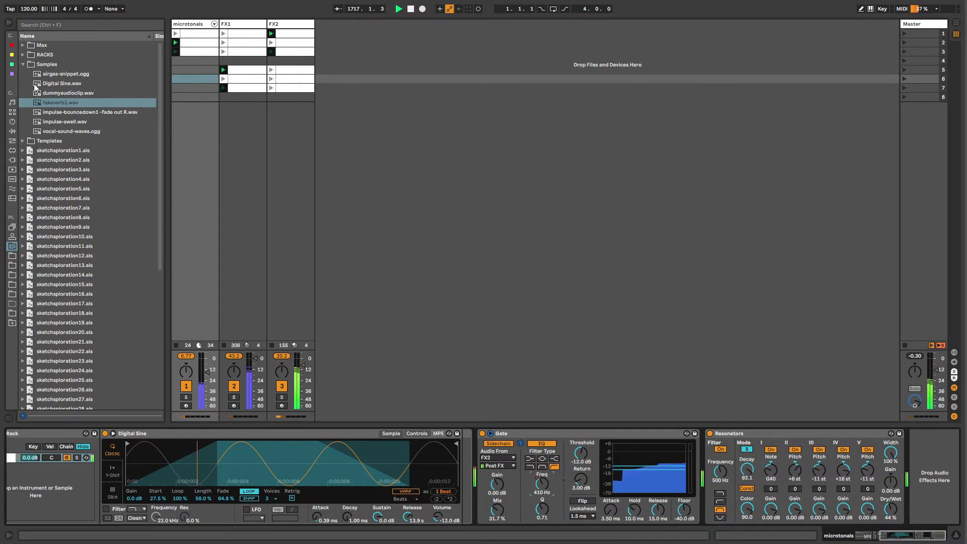
- Set the blend of FX2's Hybrid Reverb to 100/0 and its dry/wet to 100%
{"action": "left_click", "coordinate": [23, 64]}
{"action": "left_click", "coordinate": [292, 79]}
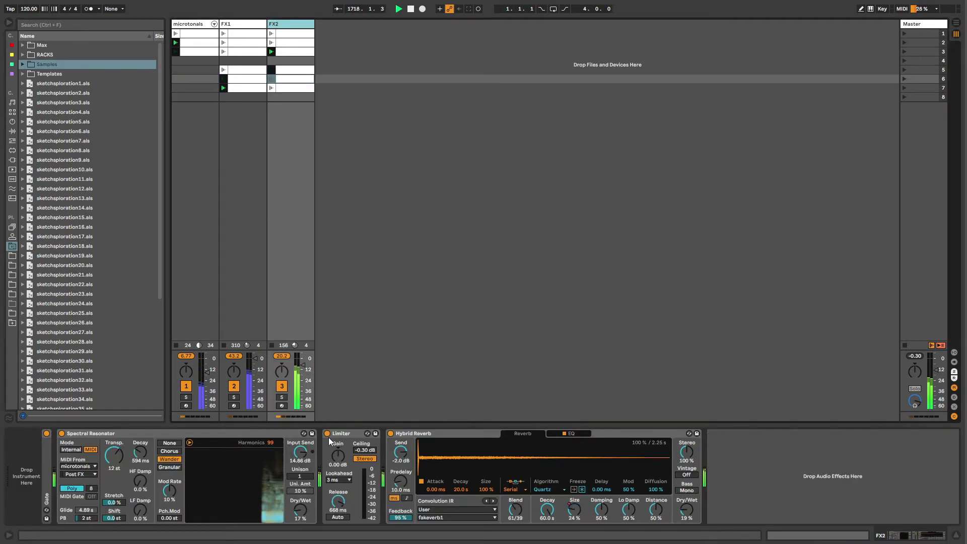
{"action": "left_click_drag", "start_coordinate": [511, 511], "coordinate": [511, 542]}
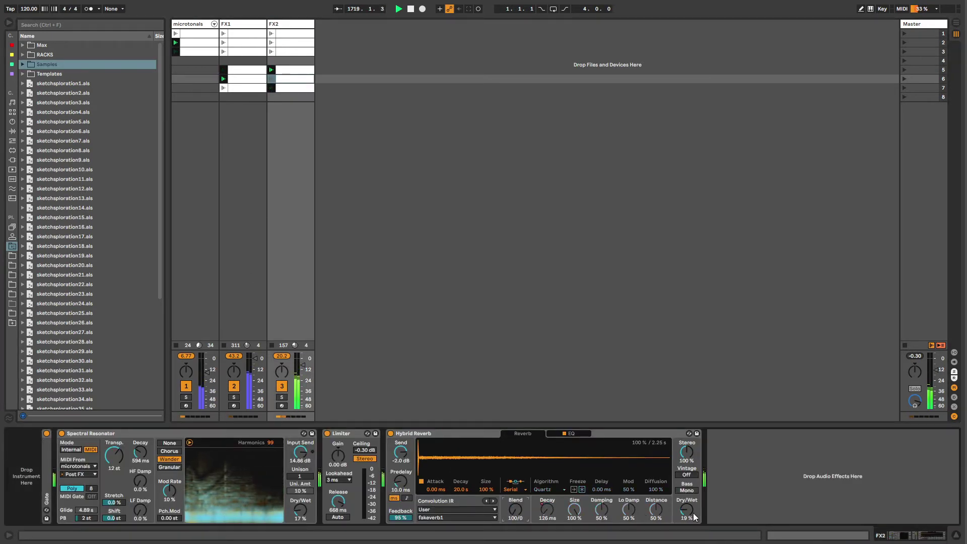
{"action": "left_click_drag", "start_coordinate": [692, 513], "coordinate": [692, 453]}
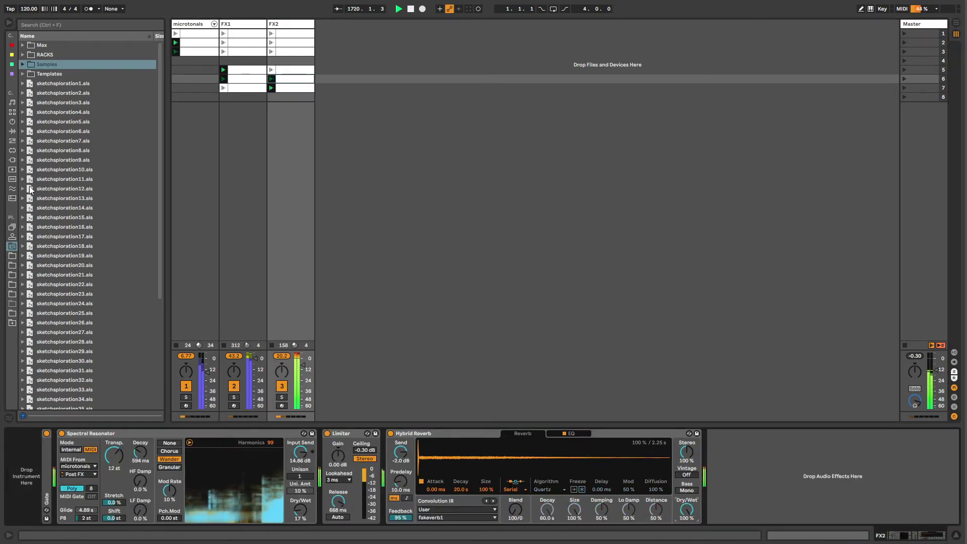
- Find Grain Delay among the Delay & Loop audio effects and add it after the Hybrid Reverb on FX2
{"action": "left_click", "coordinate": [13, 132]}
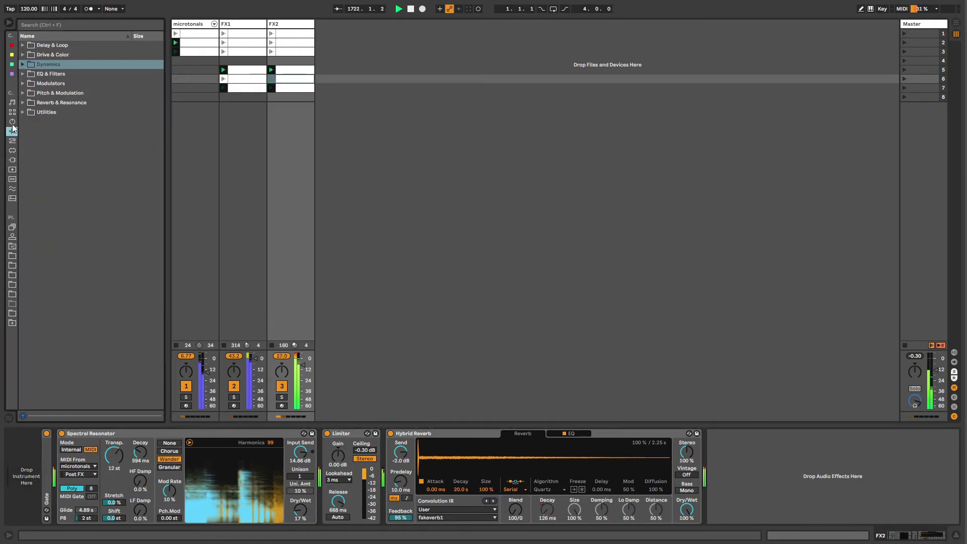
{"action": "left_click", "coordinate": [12, 121]}
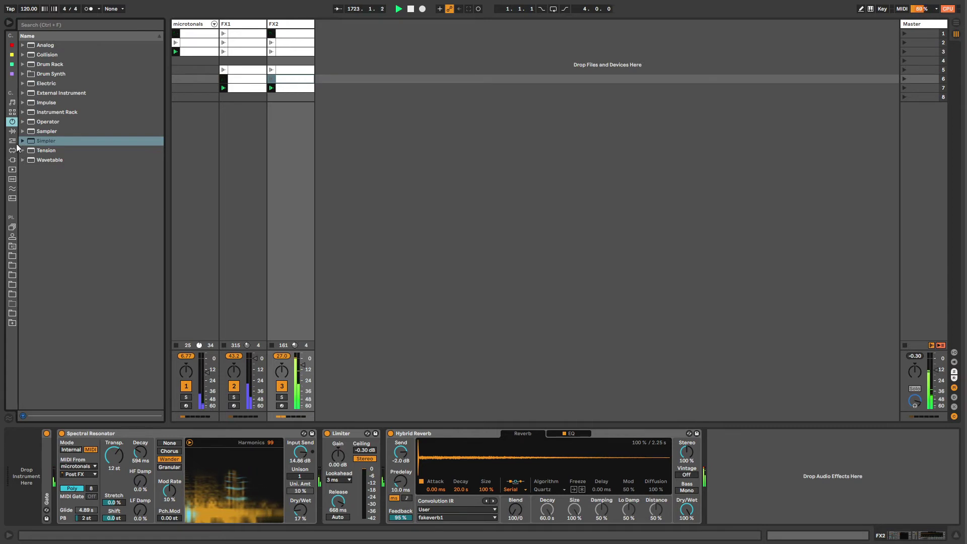
{"action": "left_click", "coordinate": [12, 132]}
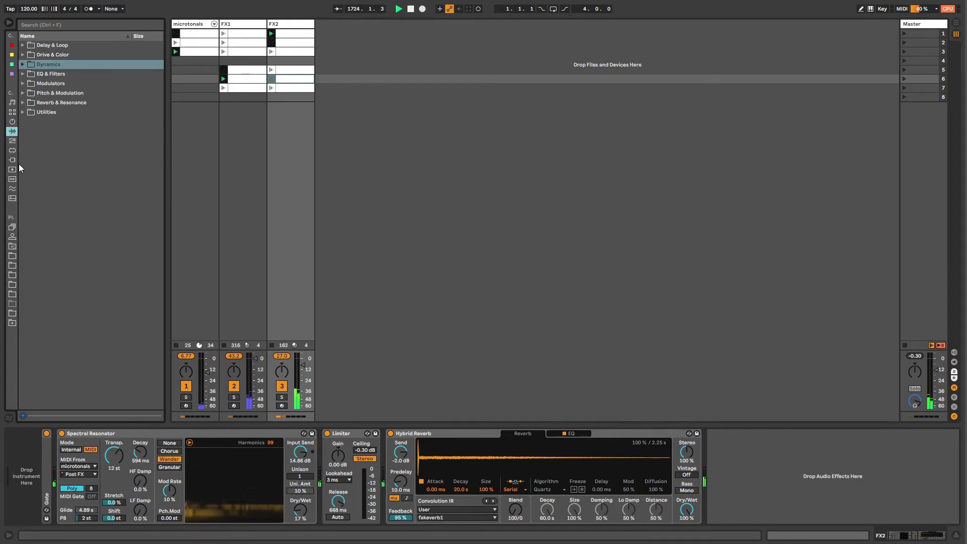
{"action": "left_click", "coordinate": [14, 142]}
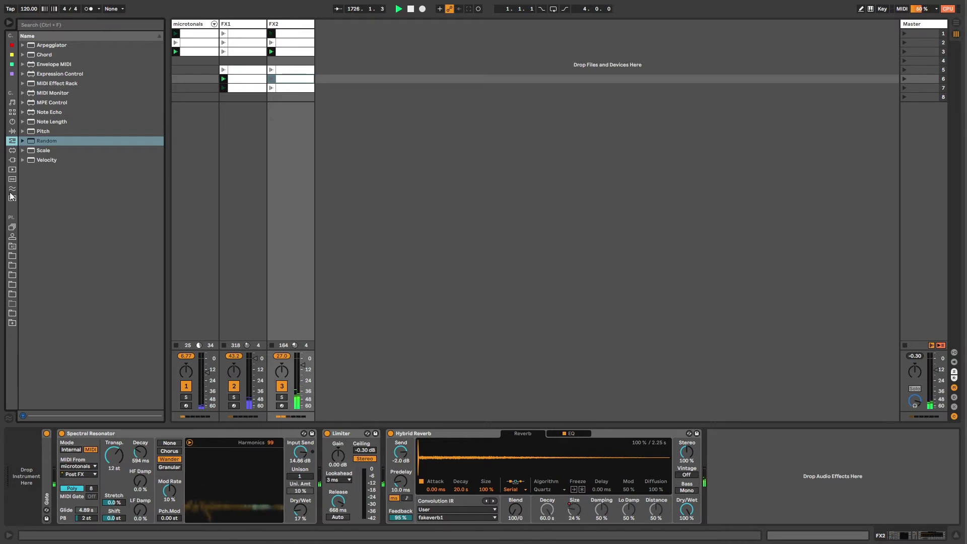
{"action": "left_click", "coordinate": [13, 152]}
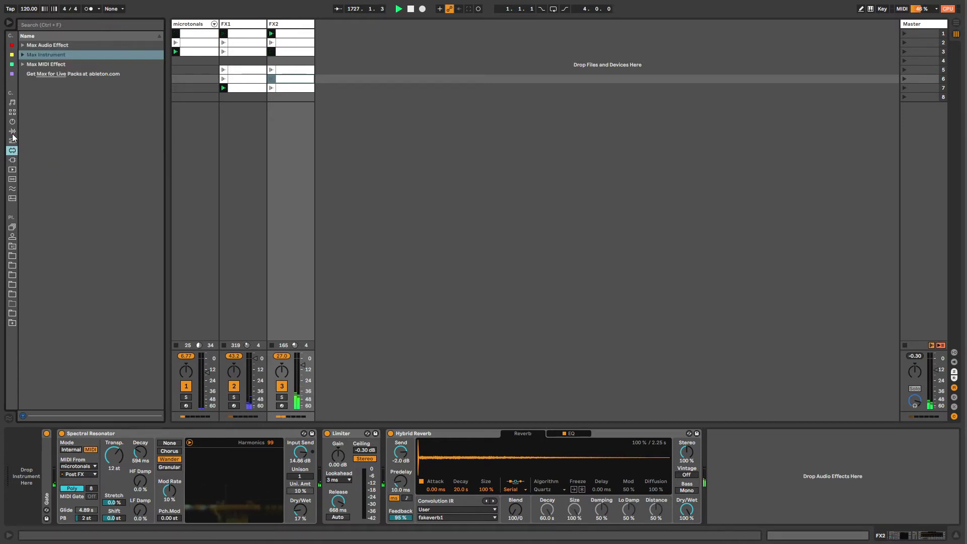
{"action": "left_click", "coordinate": [12, 132]}
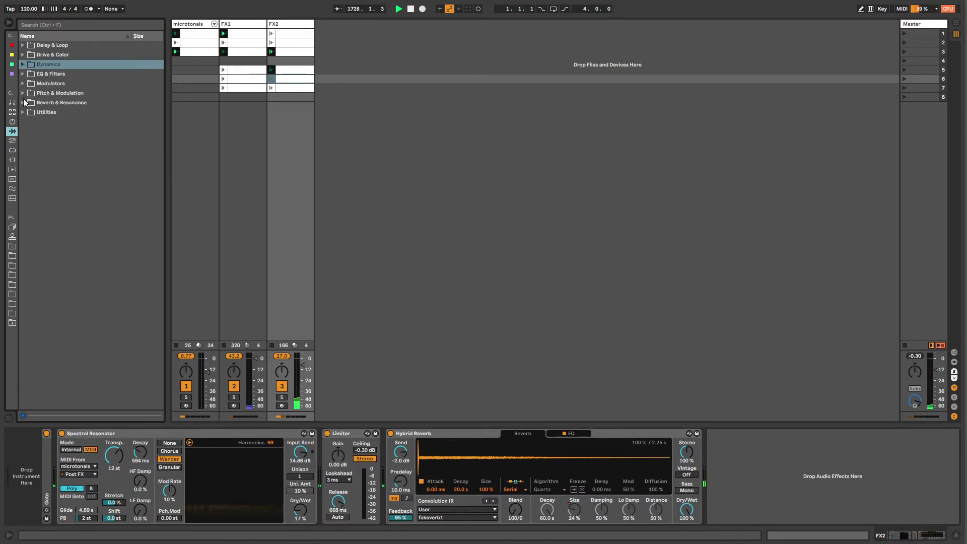
{"action": "left_click", "coordinate": [23, 93]}
{"action": "left_click", "coordinate": [23, 93]}
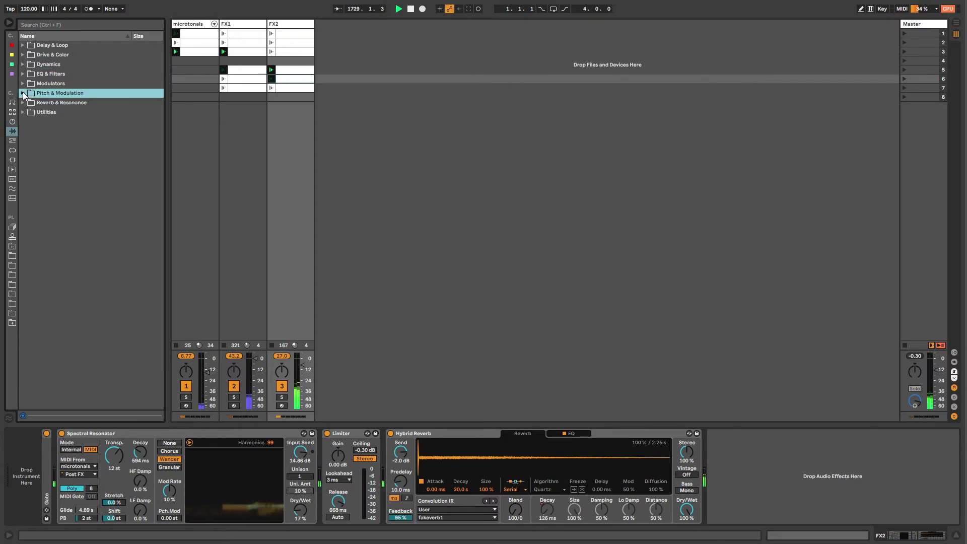
{"action": "left_click", "coordinate": [23, 102]}
{"action": "left_click", "coordinate": [29, 121]}
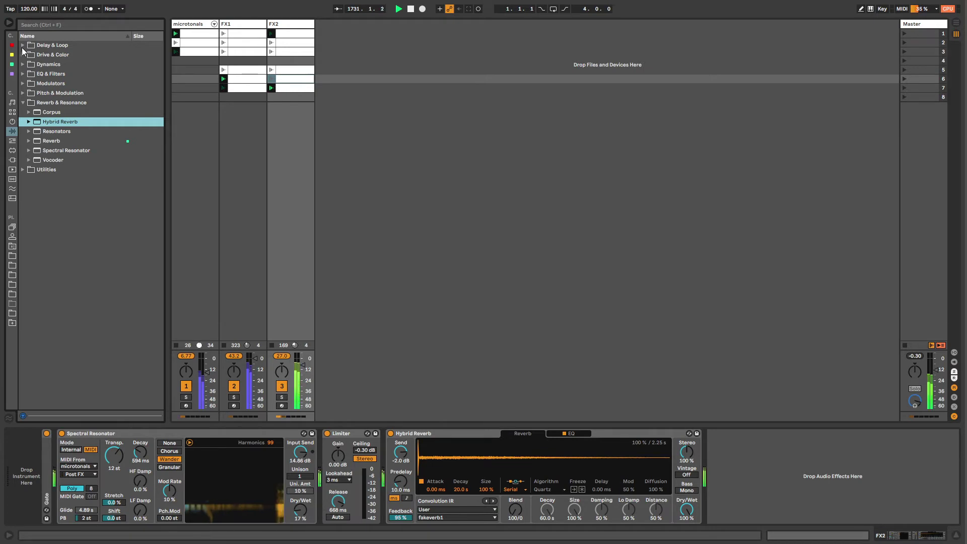
{"action": "left_click", "coordinate": [23, 45]}
{"action": "double_click", "coordinate": [47, 93]}
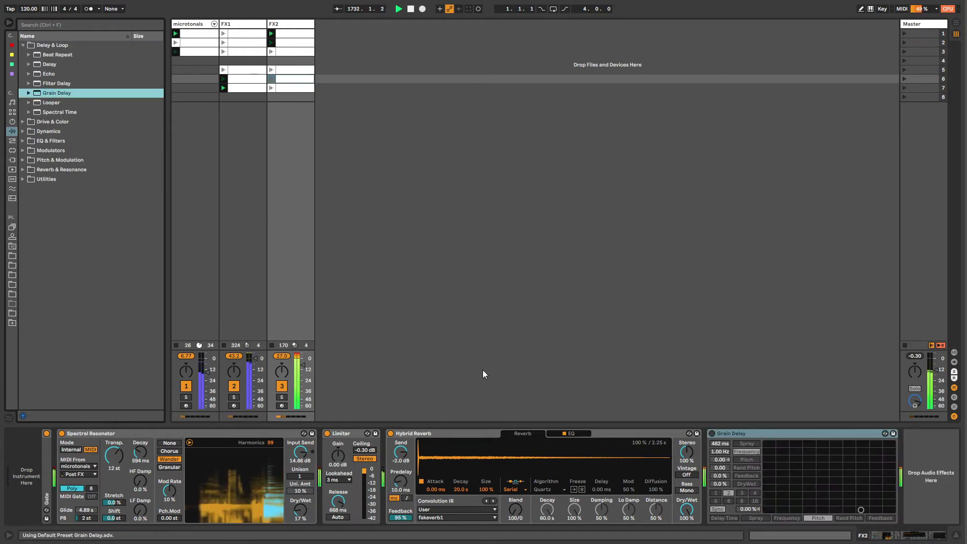
- Set the Grain Delay's pitch to -12 and its dry/wet to 100%
{"action": "left_click", "coordinate": [720, 462]}
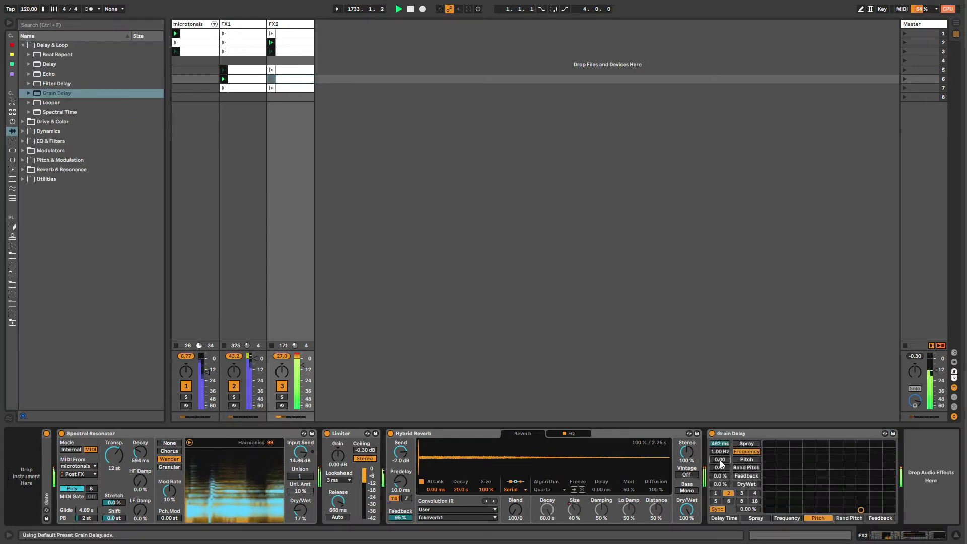
{"action": "type", "text": "-12"}
{"action": "key", "text": "Return"}
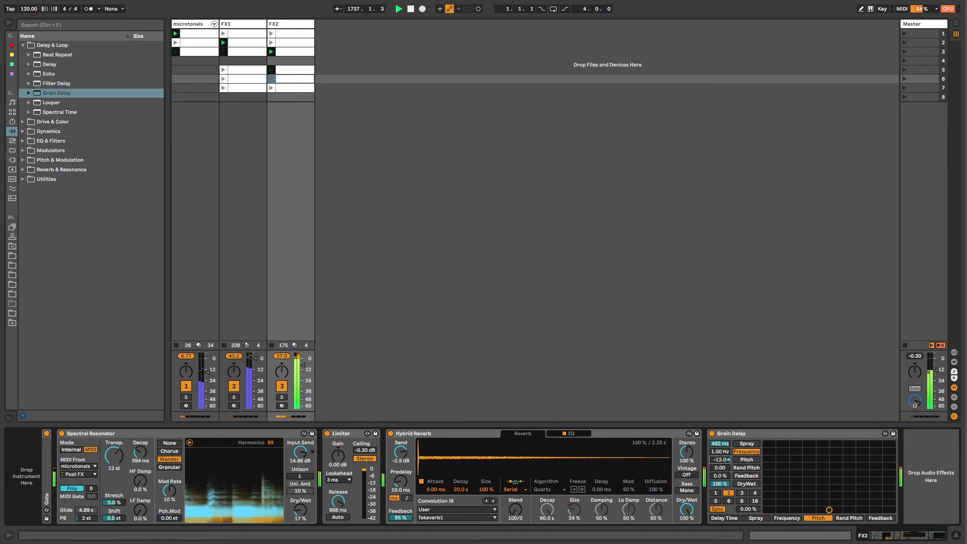
{"action": "type", "text": "12"}
{"action": "key", "text": "Return"}
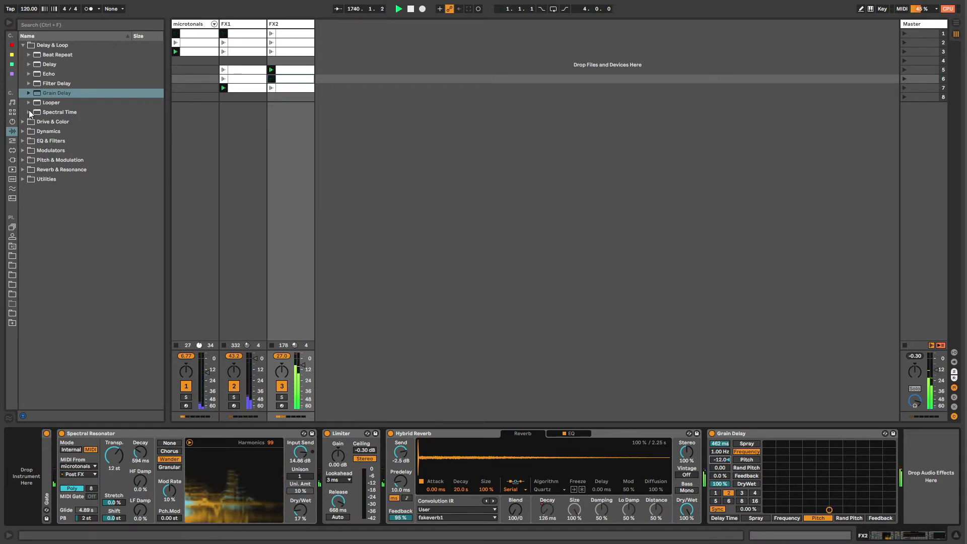
- Insert a Limiter from the Dynamics effects between the Hybrid Reverb and the Grain Delay
{"action": "left_click", "coordinate": [22, 130]}
{"action": "left_click_drag", "start_coordinate": [50, 102], "coordinate": [931, 476]}
{"action": "left_click_drag", "start_coordinate": [933, 437], "coordinate": [707, 485]}
{"action": "left_click", "coordinate": [933, 535]}
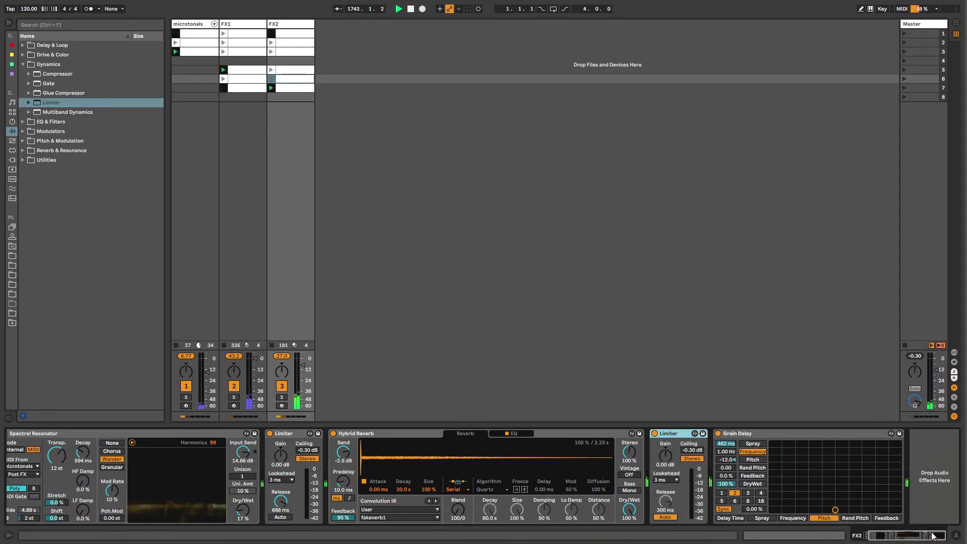
- Set the Grain Delay's pitch to -24
{"action": "left_click", "coordinate": [724, 459]}
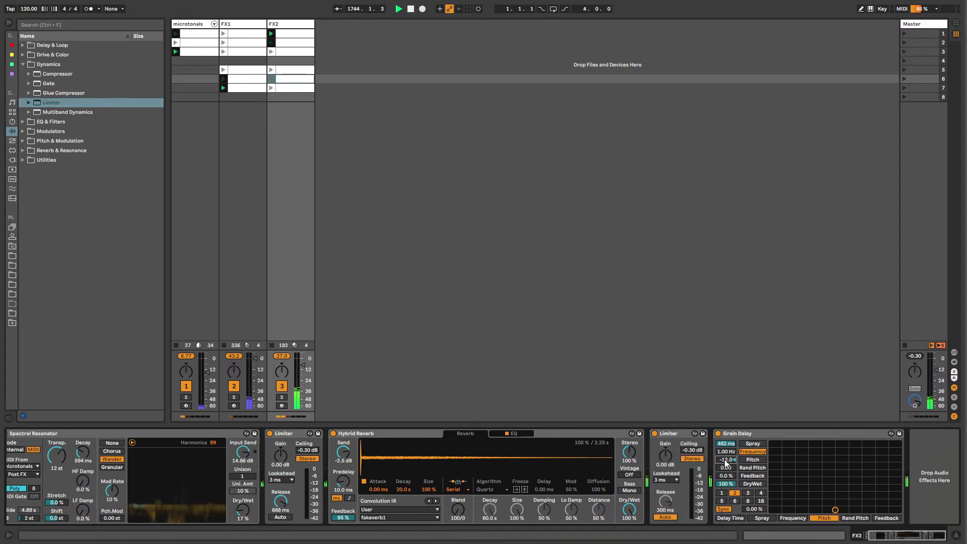
{"action": "type", "text": "-24"}
{"action": "key", "text": "Return"}
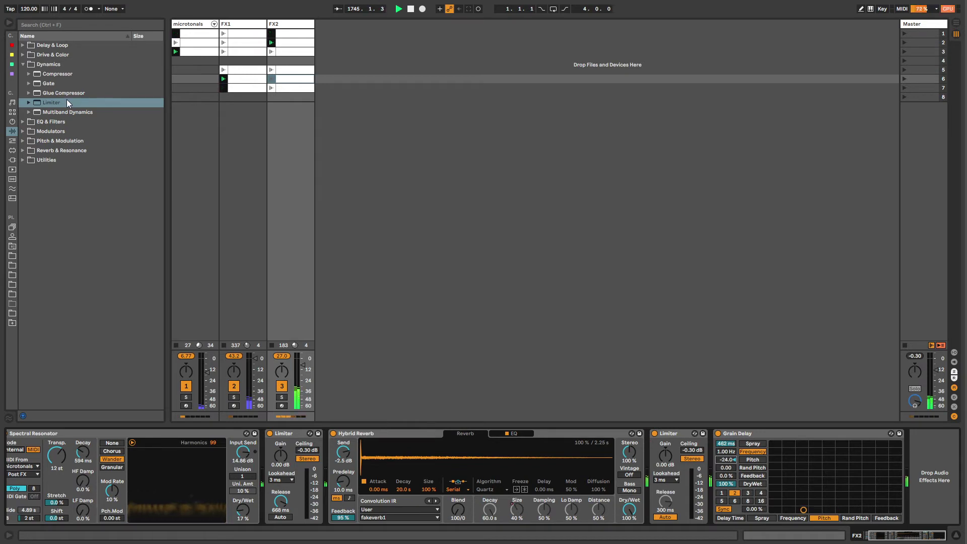
- Insert Vinyl Distortion between the new Limiter and the Grain Delay, with crackle volume 1.00 and density 48.0
{"action": "left_click", "coordinate": [23, 64]}
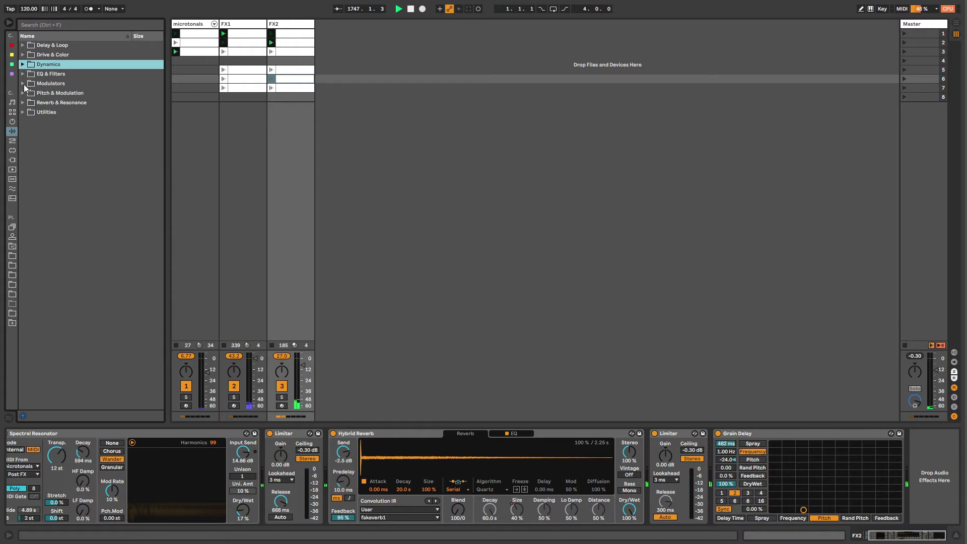
{"action": "left_click", "coordinate": [23, 55]}
{"action": "left_click_drag", "start_coordinate": [46, 150], "coordinate": [819, 444]}
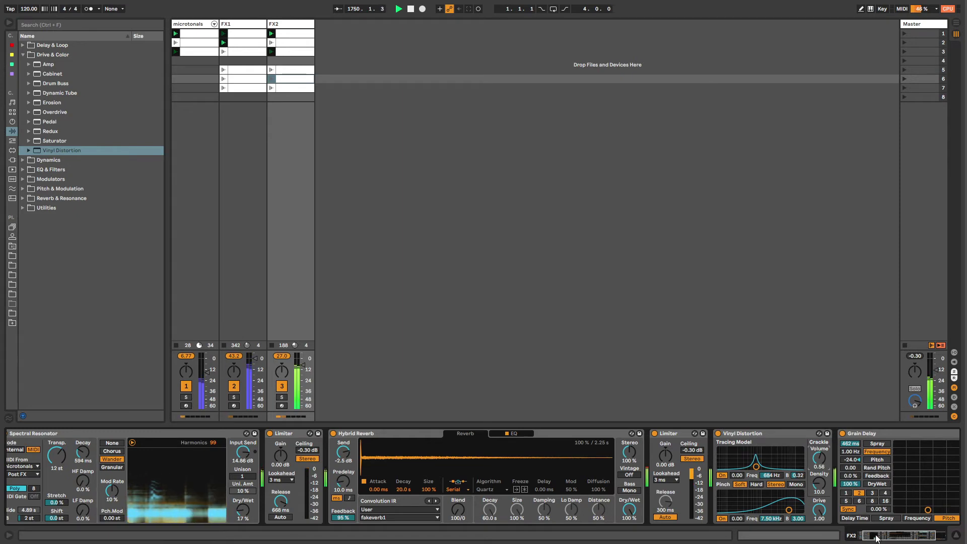
{"action": "scroll", "coordinate": [695, 489], "scroll_direction": "right", "scroll_amount": 5}
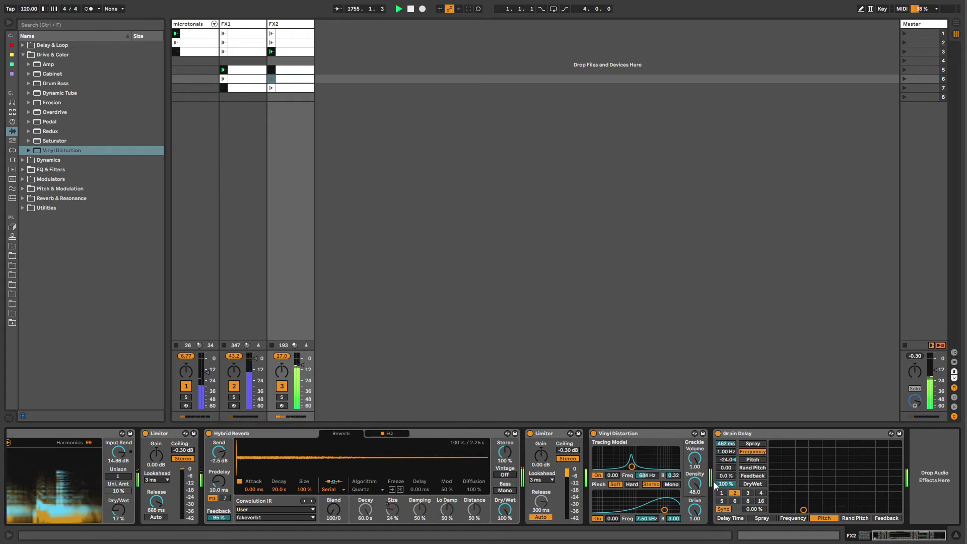
{"action": "mouse_move", "coordinate": [725, 483]}
{"action": "left_mouse_down"}
{"action": "mouse_move", "coordinate": [725, 509]}
{"action": "mouse_move", "coordinate": [726, 484]}
{"action": "left_mouse_up"}
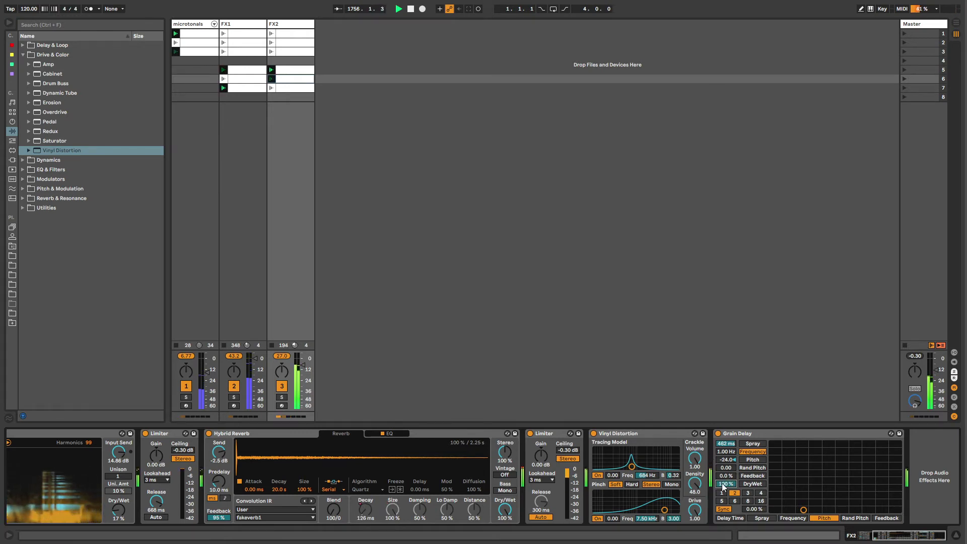
- Delete the Grain Delay from the end of FX2's effect chain
{"action": "right_click", "coordinate": [740, 434]}
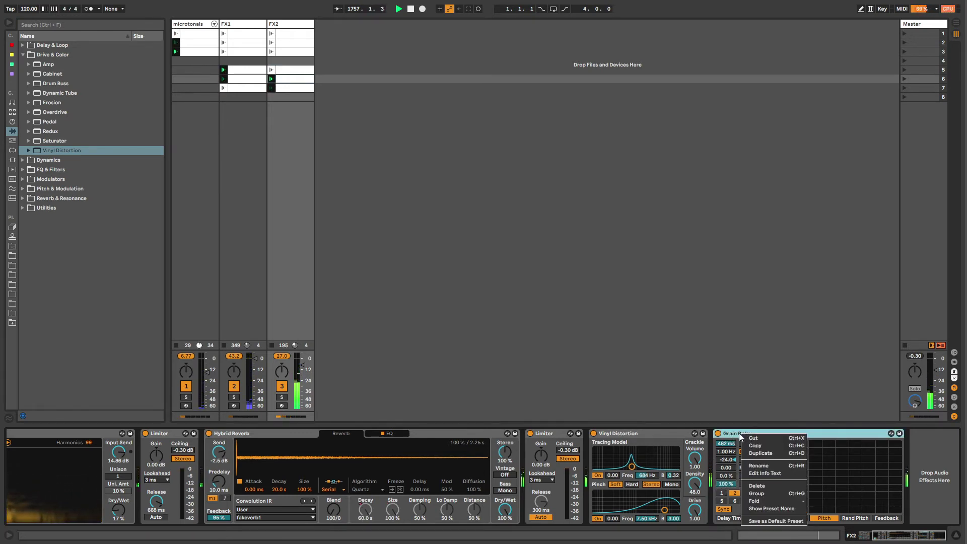
{"action": "left_click", "coordinate": [734, 429]}
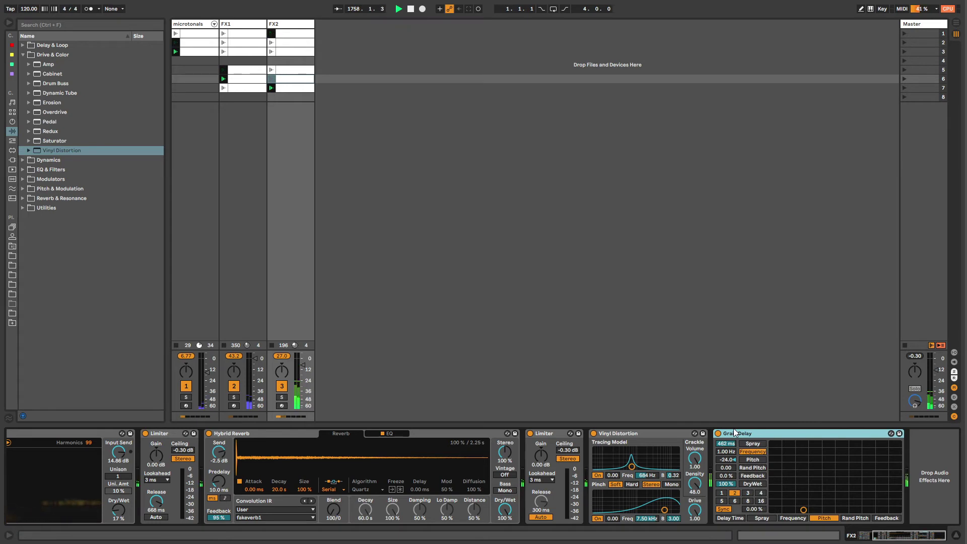
{"action": "left_click", "coordinate": [636, 433]}
{"action": "left_click", "coordinate": [730, 433]}
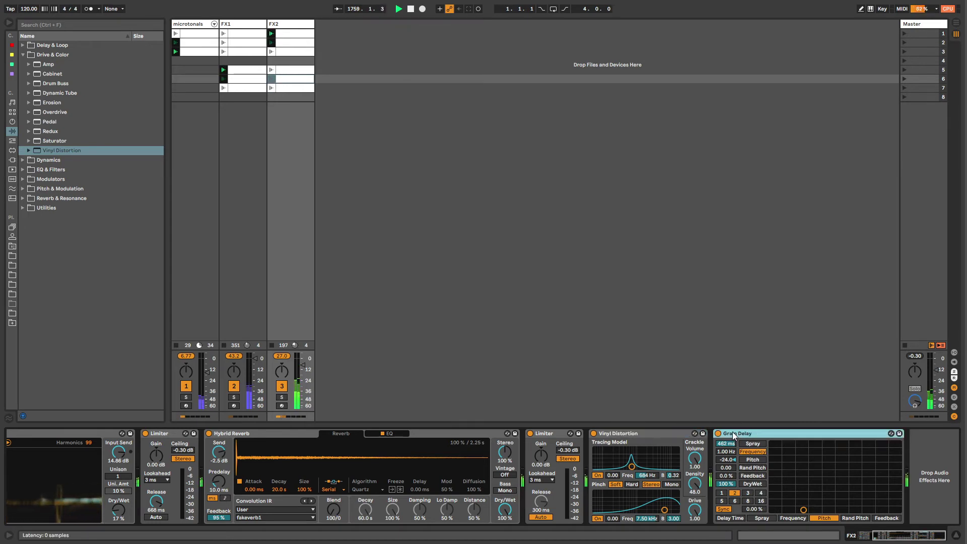
{"action": "key", "text": "Delete"}
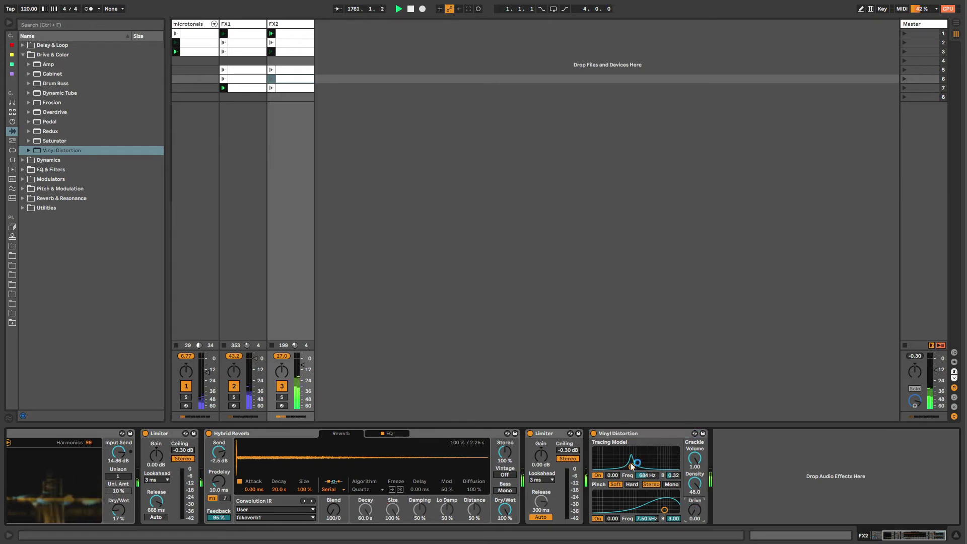
- Turn off the Tracing Model and Pinch sections of the Vinyl Distortion
{"action": "left_click", "coordinate": [598, 476]}
{"action": "left_click", "coordinate": [598, 518]}
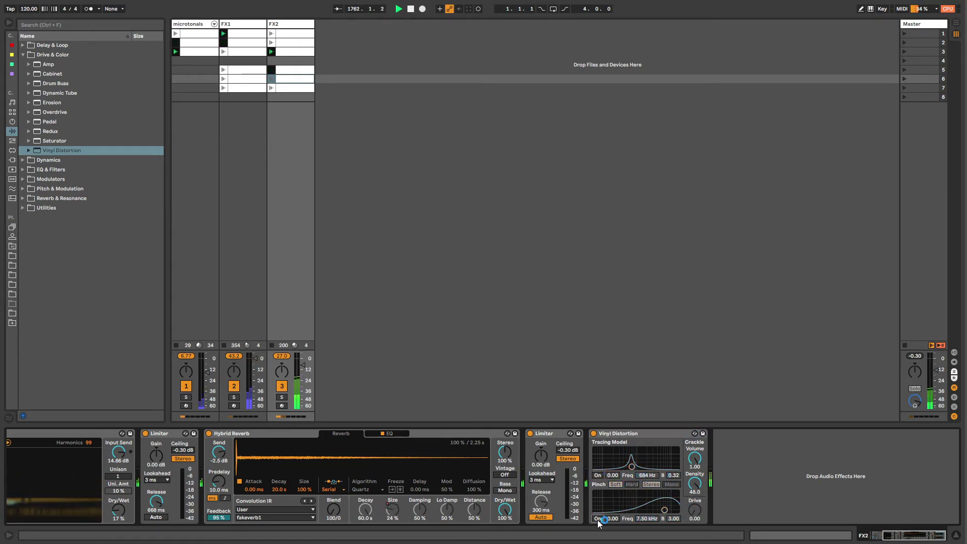
{"action": "left_click", "coordinate": [645, 434]}
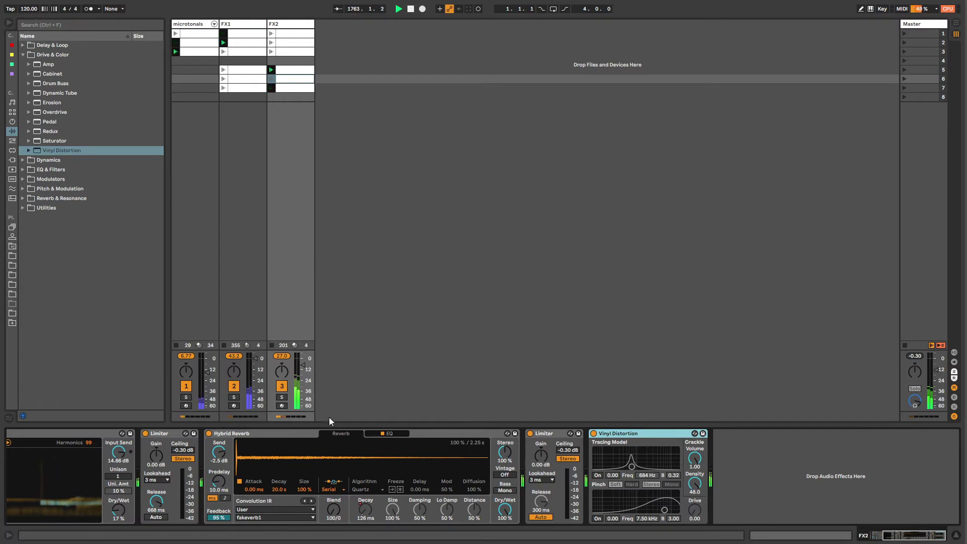
- Delete the Vinyl Distortion from FX2's effect chain
{"action": "left_click", "coordinate": [297, 34]}
{"action": "left_click", "coordinate": [294, 26]}
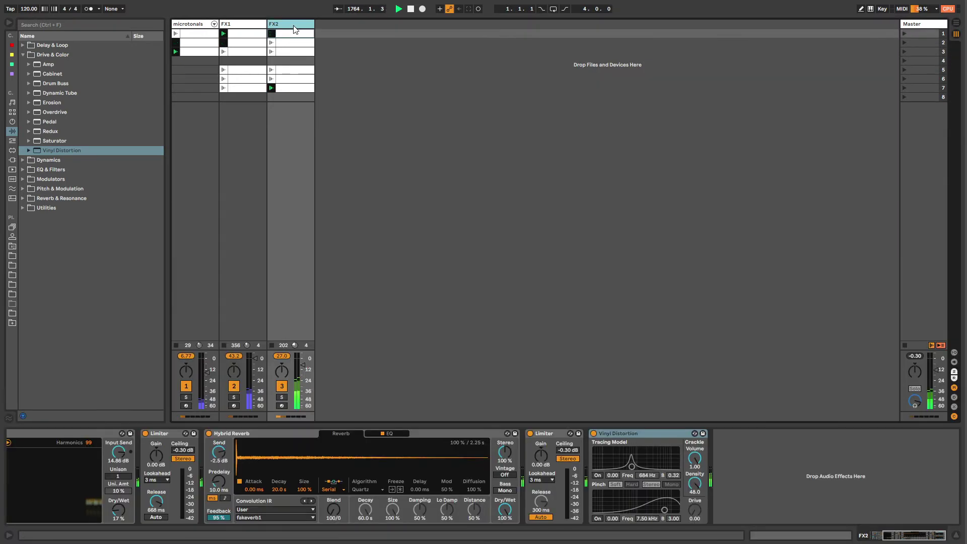
{"action": "left_click", "coordinate": [620, 434]}
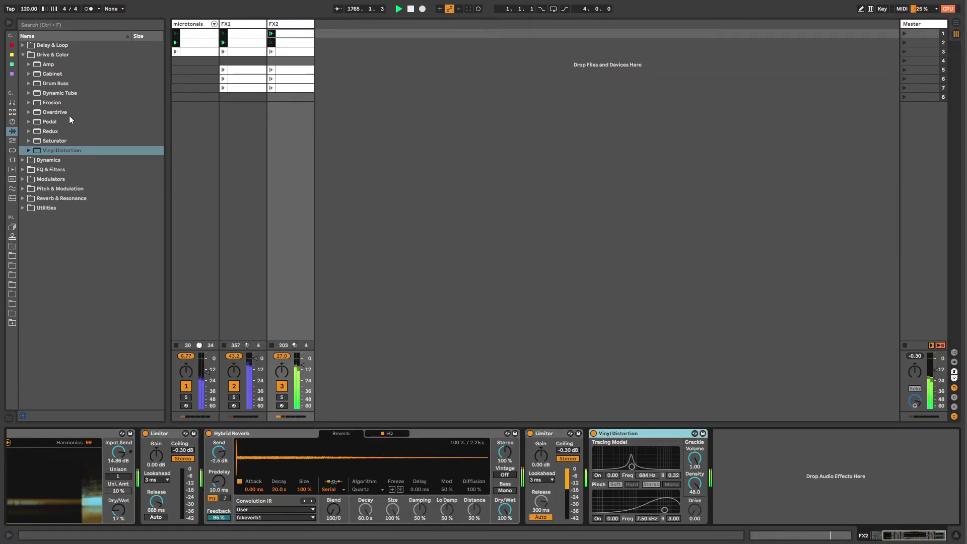
{"action": "left_click", "coordinate": [22, 54]}
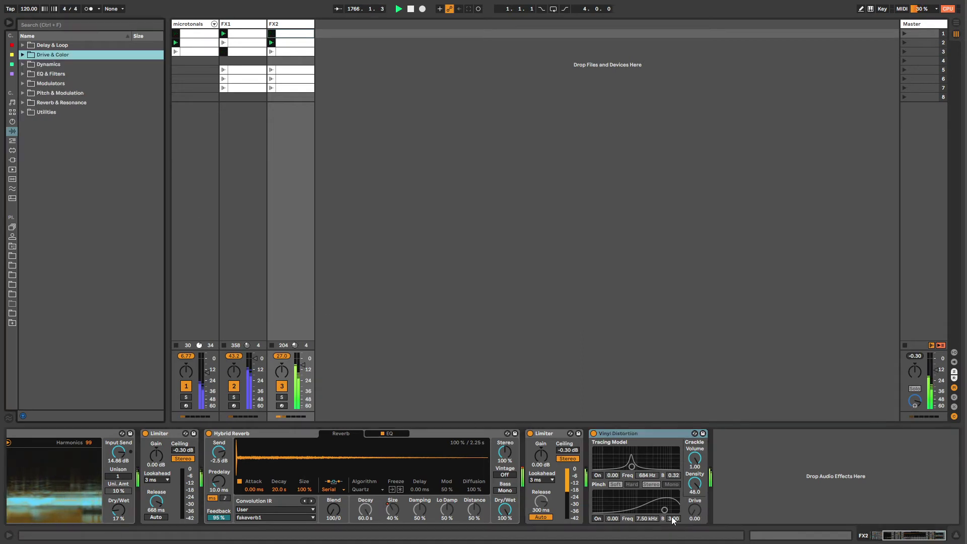
{"action": "left_click", "coordinate": [650, 432]}
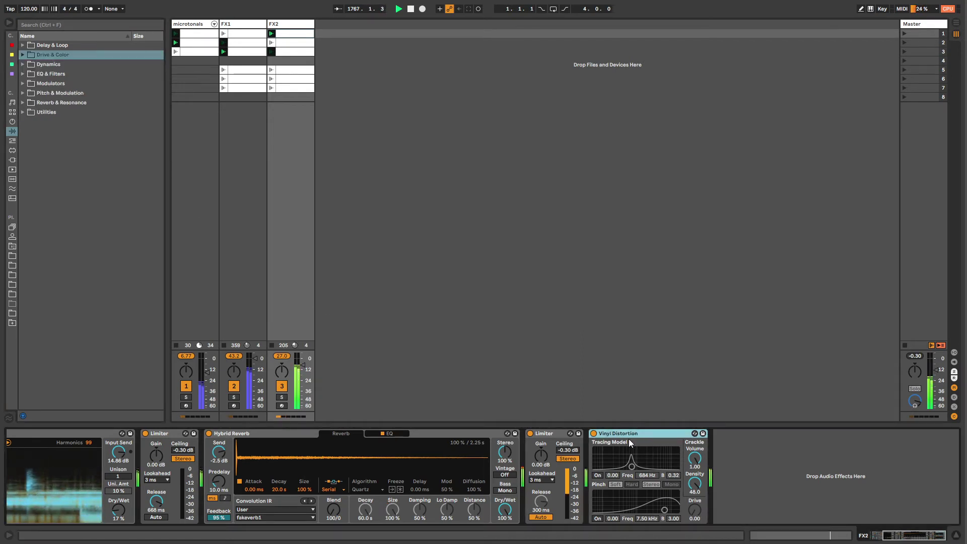
{"action": "key", "text": "Delete"}
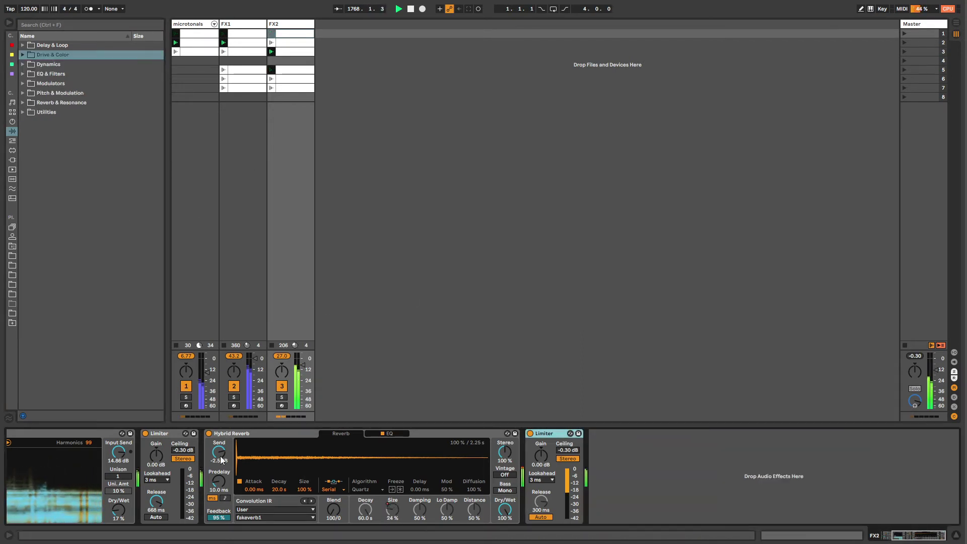
- Set the convolution size of FX2's Hybrid Reverb to 500 %
{"action": "left_click", "coordinate": [240, 434]}
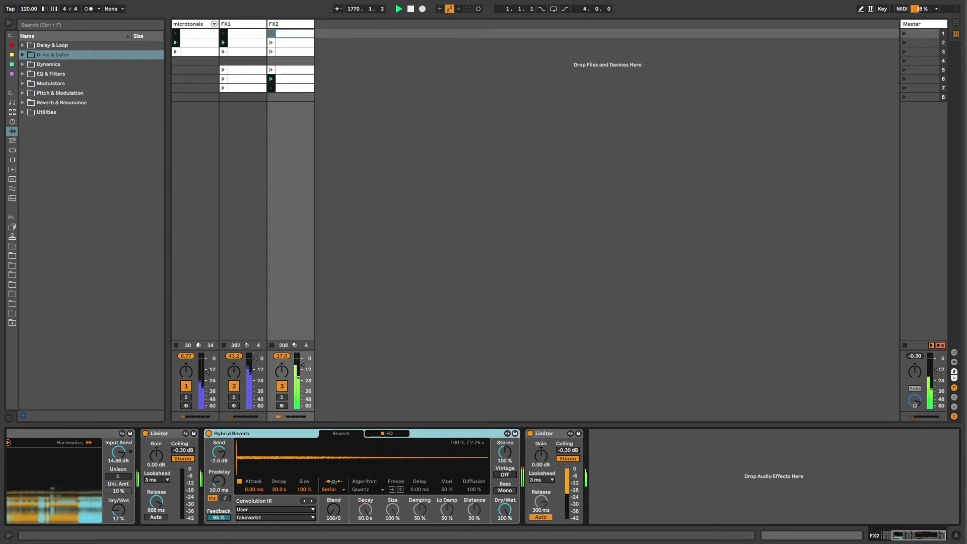
{"action": "left_click", "coordinate": [505, 510]}
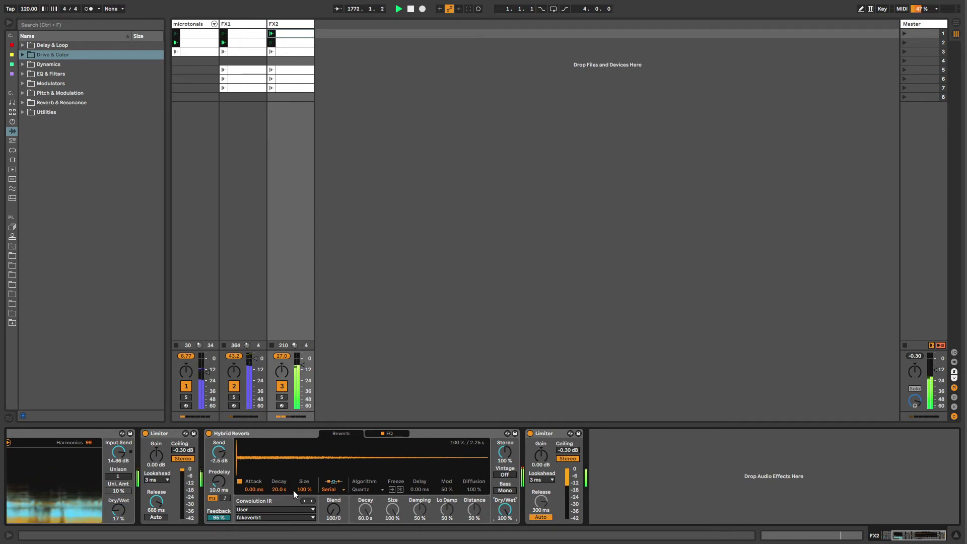
{"action": "left_click_drag", "start_coordinate": [302, 489], "coordinate": [303, 463]}
- Group FX2's Hybrid Reverb into an Audio Effect Rack and show the rack's macro controls, leaving macro mapping switched off
{"action": "left_click", "coordinate": [254, 432]}
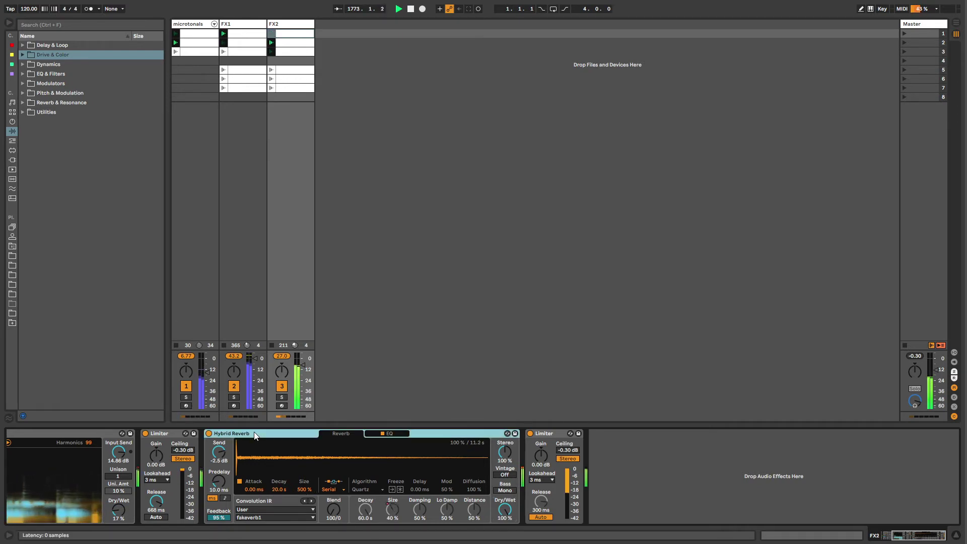
{"action": "key", "text": "ctrl+g"}
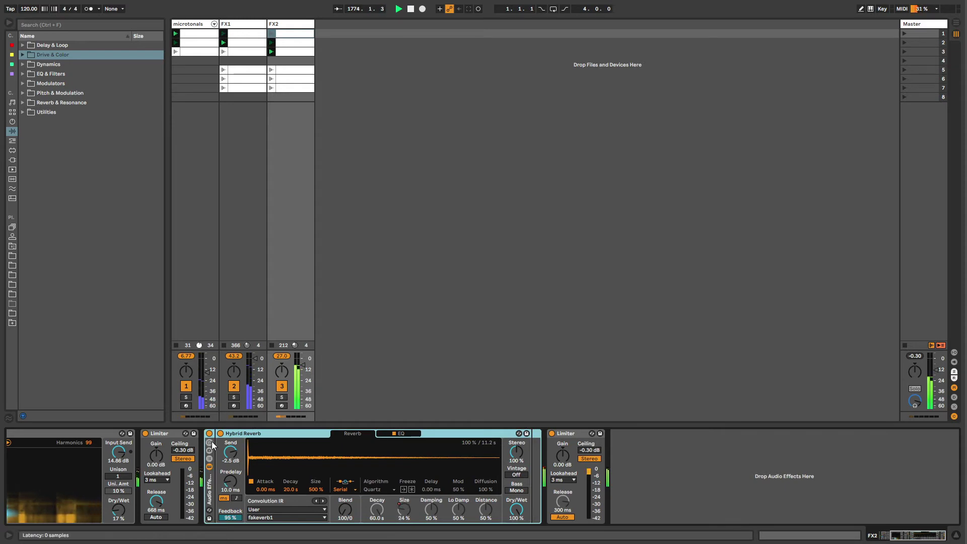
{"action": "left_click", "coordinate": [209, 442]}
{"action": "left_click", "coordinate": [297, 433]}
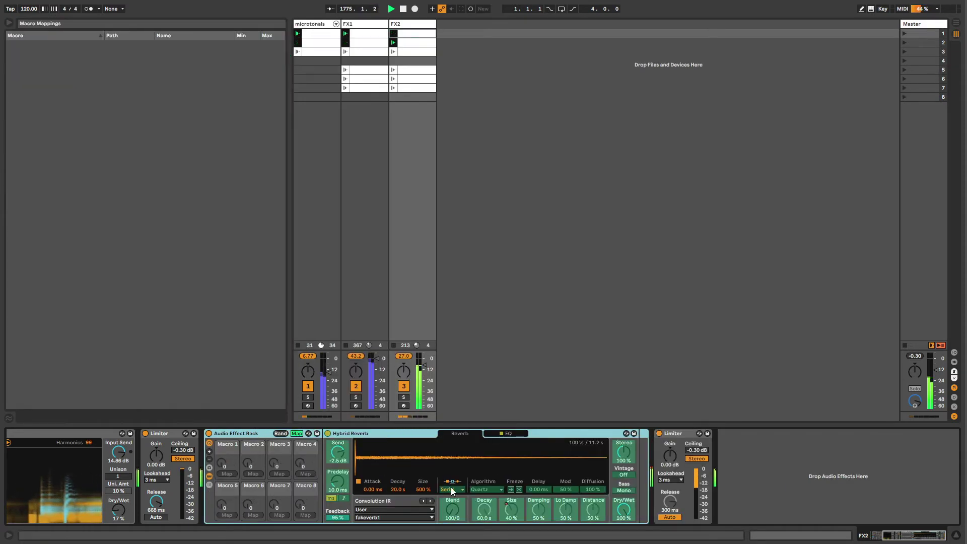
{"action": "left_click", "coordinate": [296, 433]}
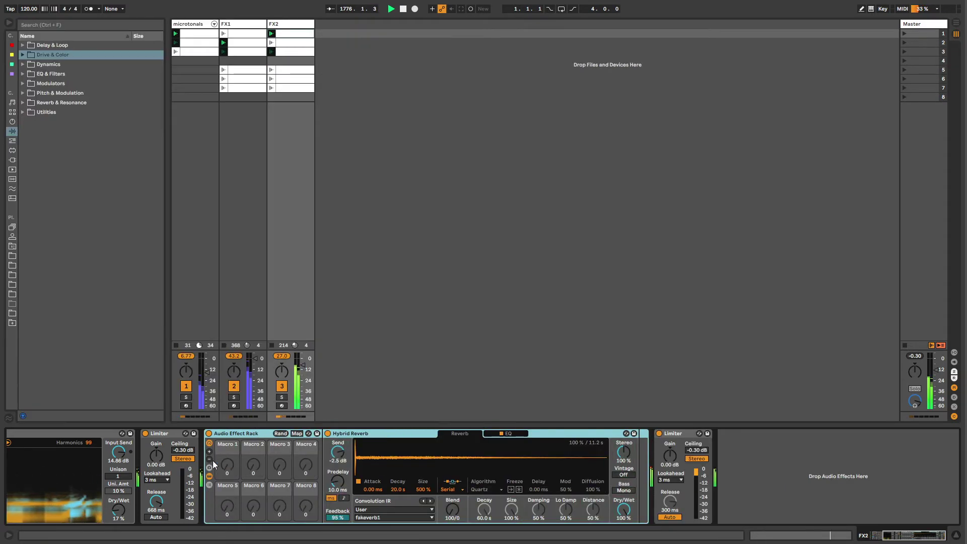
- Shorten the decay of the Hybrid Reverb's convolution impulse response to 22.0 ms
{"action": "left_click_drag", "start_coordinate": [398, 488], "coordinate": [397, 514]}
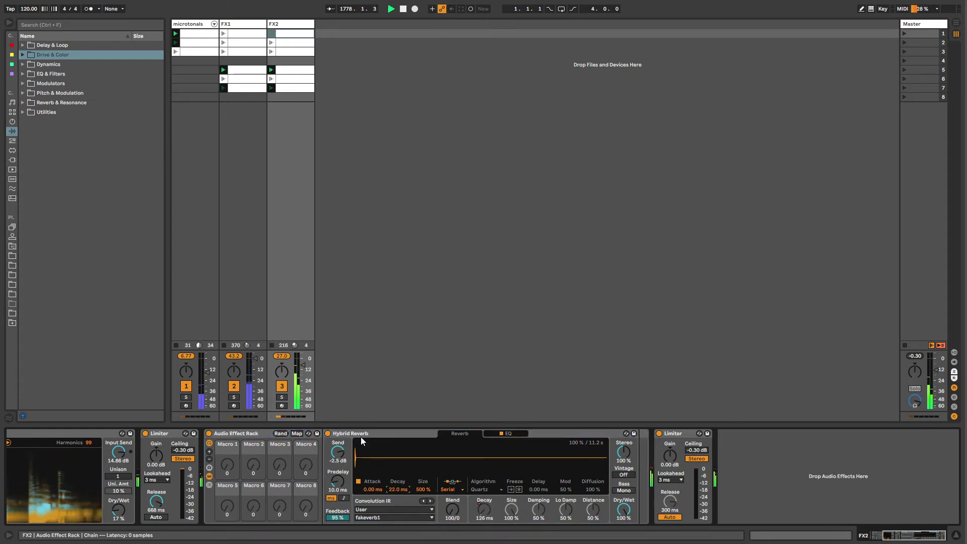
{"action": "left_click", "coordinate": [337, 434]}
{"action": "left_click", "coordinate": [242, 433]}
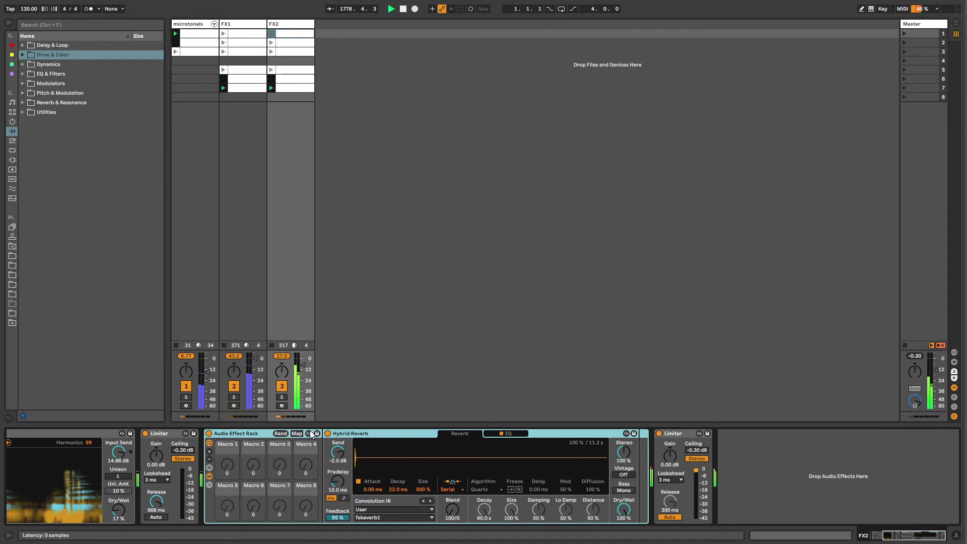
{"action": "left_click", "coordinate": [348, 435]}
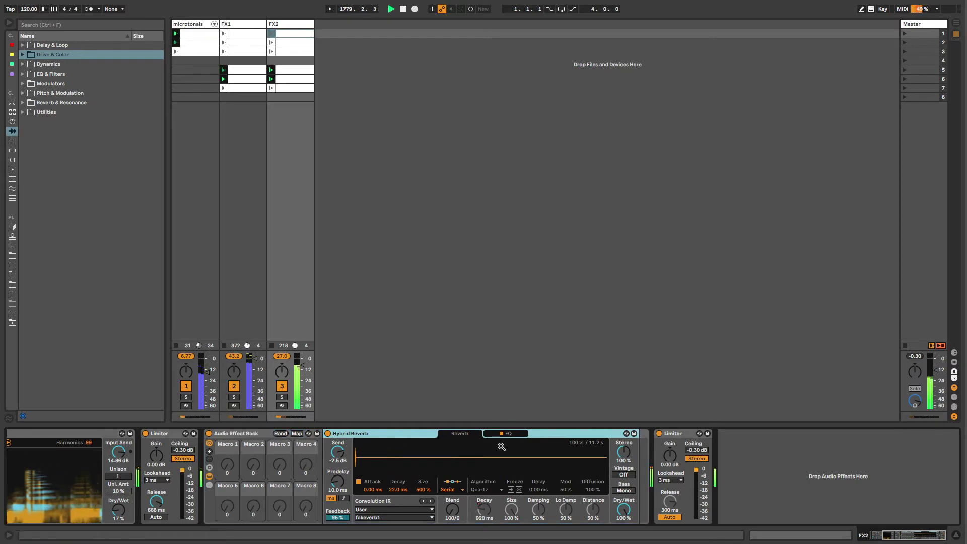
- Lengthen the Hybrid Reverb's convolution decay to about 86 ms
{"action": "left_click", "coordinate": [394, 489]}
{"action": "left_click_drag", "start_coordinate": [394, 489], "coordinate": [394, 461]}
{"action": "left_click", "coordinate": [282, 436]}
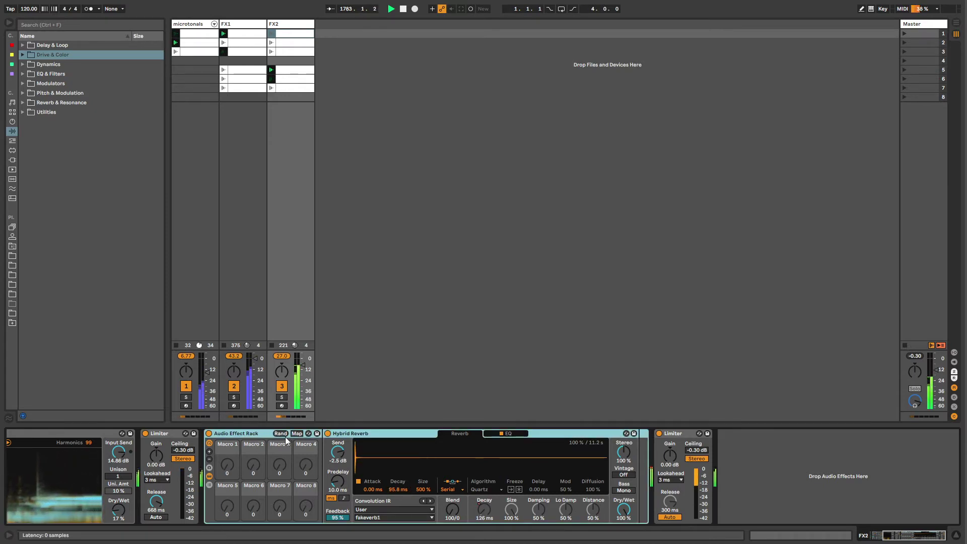
{"action": "left_click", "coordinate": [343, 433]}
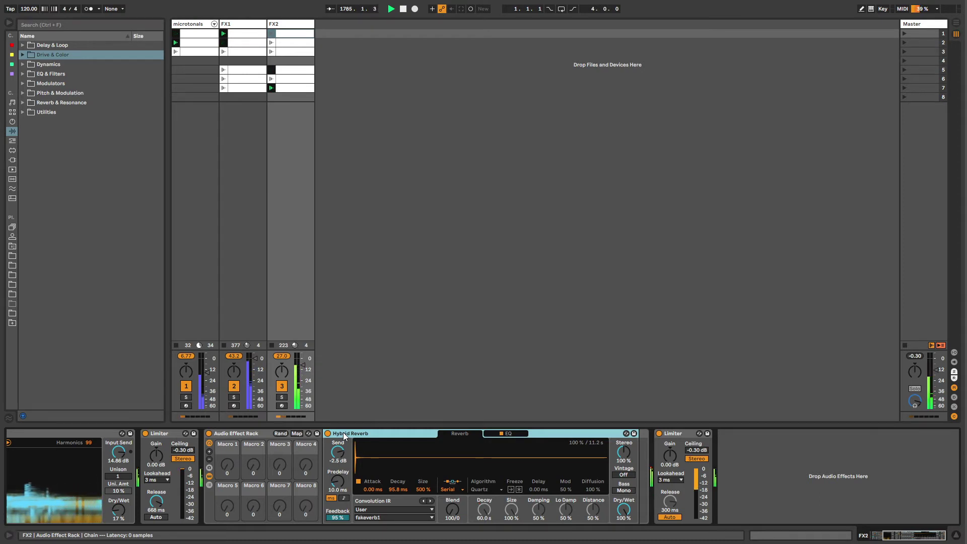
- Reduce the Hybrid Reverb's convolution size to 119 % and fine-tune the convolution decay to 88.8 ms
{"action": "left_click_drag", "start_coordinate": [485, 509], "coordinate": [484, 522]}
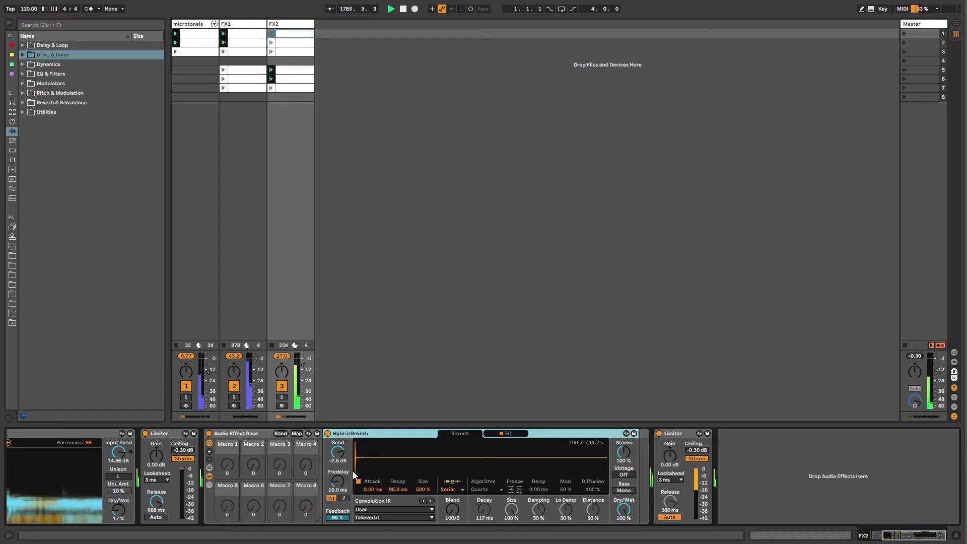
{"action": "left_click", "coordinate": [398, 490]}
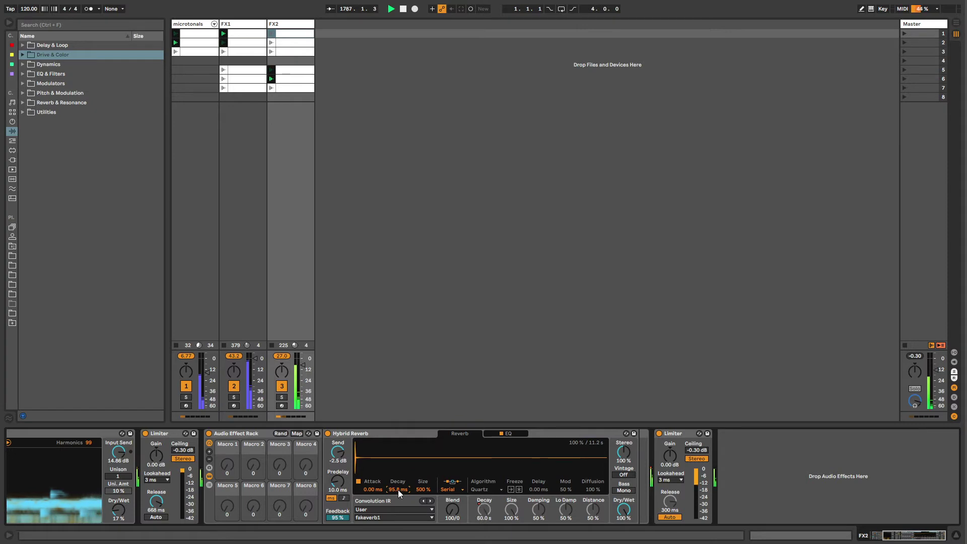
{"action": "left_click_drag", "start_coordinate": [398, 490], "coordinate": [419, 504]}
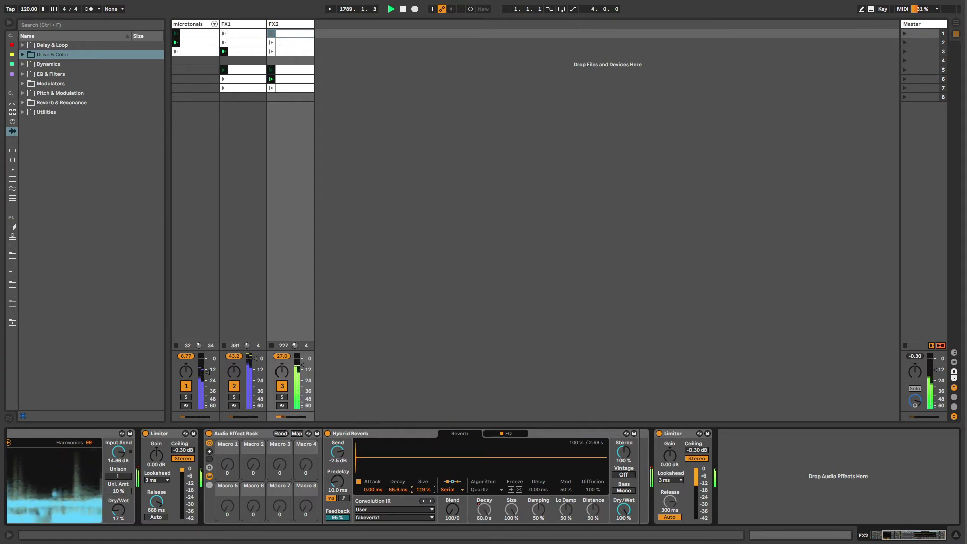
- Set the Hybrid Reverb's convolution decay to 132 ms
{"action": "left_click", "coordinate": [390, 489]}
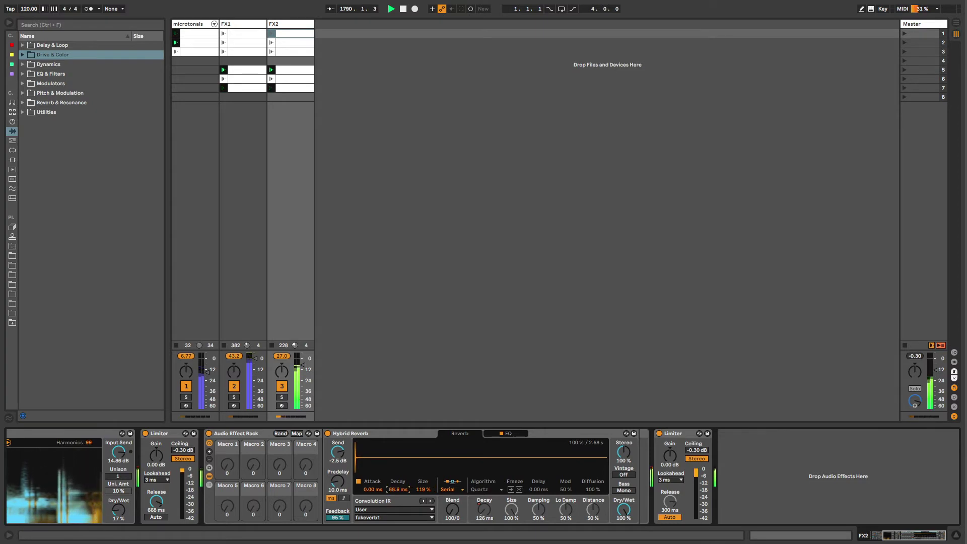
{"action": "left_click_drag", "start_coordinate": [394, 488], "coordinate": [394, 479]}
{"action": "left_click", "coordinate": [381, 432]}
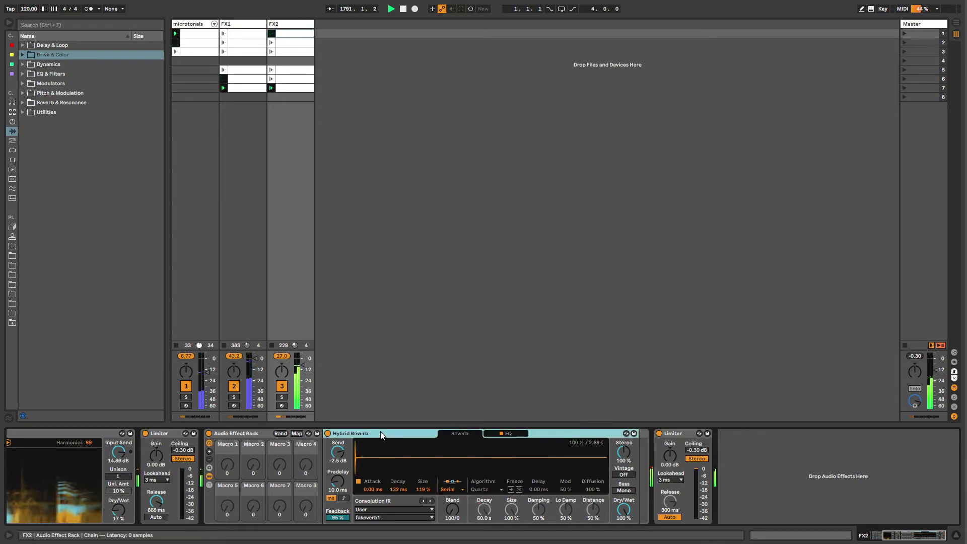
{"action": "left_click", "coordinate": [253, 433]}
- Try a convolution decay of about 30 ms in the Hybrid Reverb and undo the change
{"action": "left_click", "coordinate": [350, 434]}
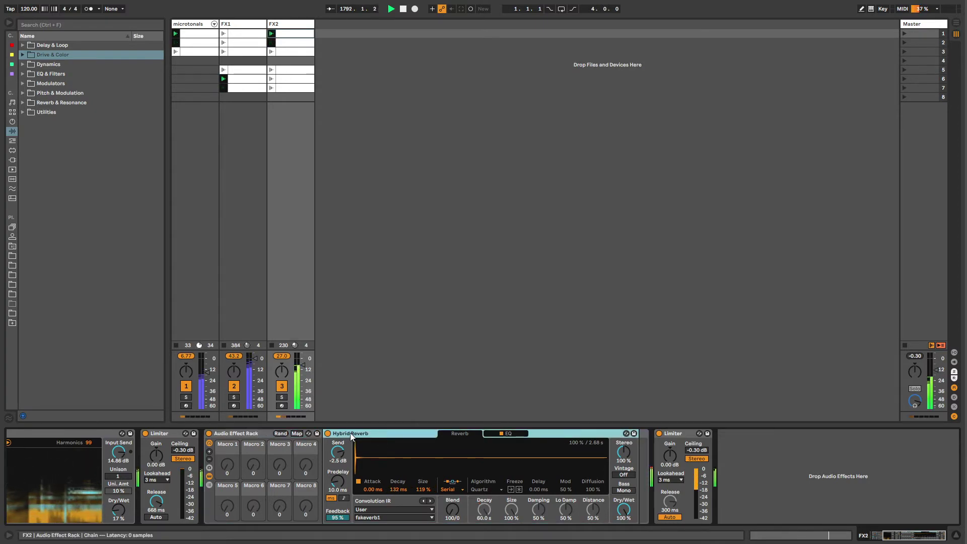
{"action": "left_click_drag", "start_coordinate": [403, 491], "coordinate": [398, 490]}
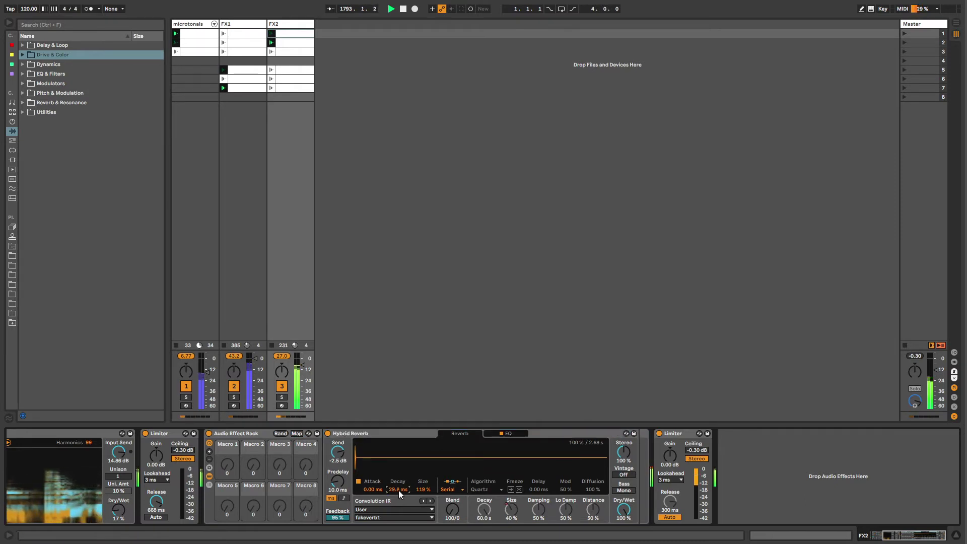
{"action": "key", "text": "ctrl+z"}
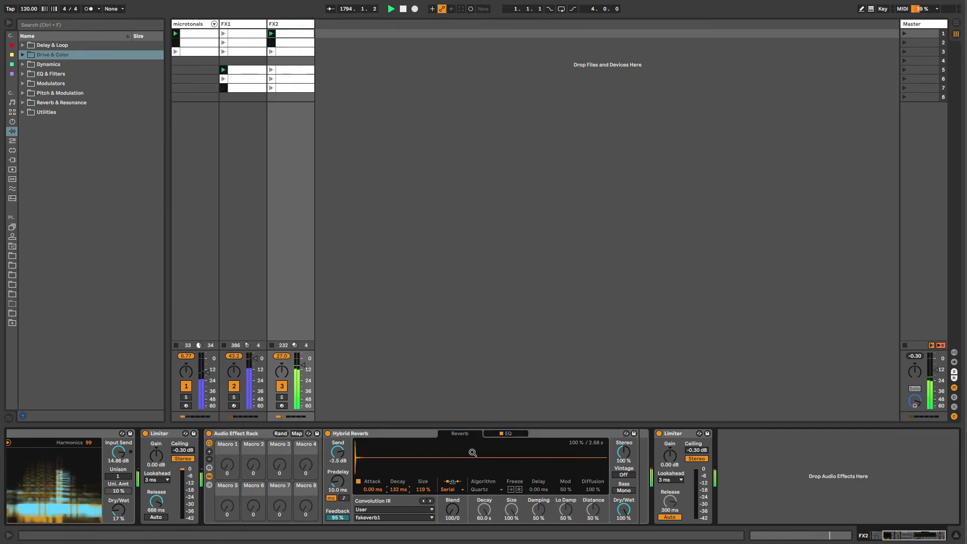
{"action": "key", "text": "ctrl+y"}
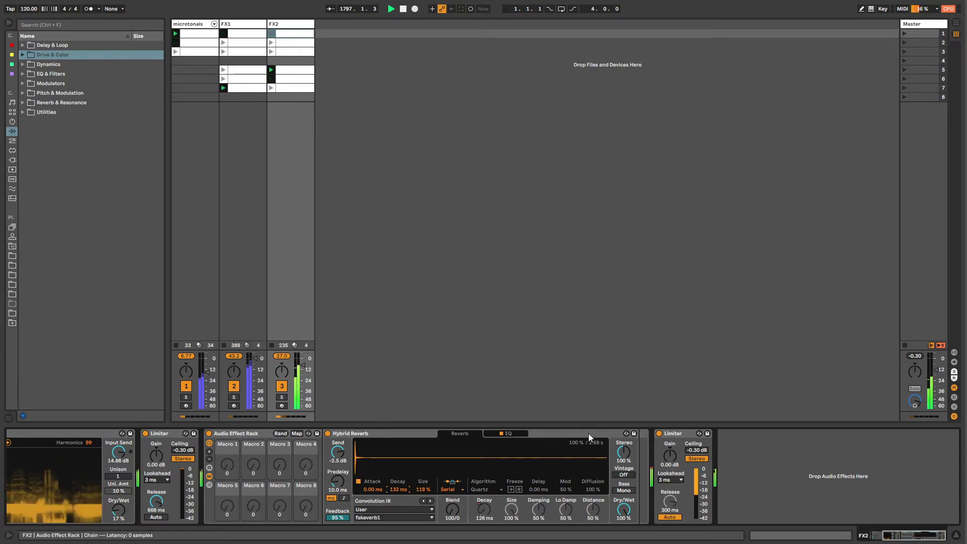
- Set the Hybrid Reverb's convolution decay to 262 ms
{"action": "left_click", "coordinate": [399, 432]}
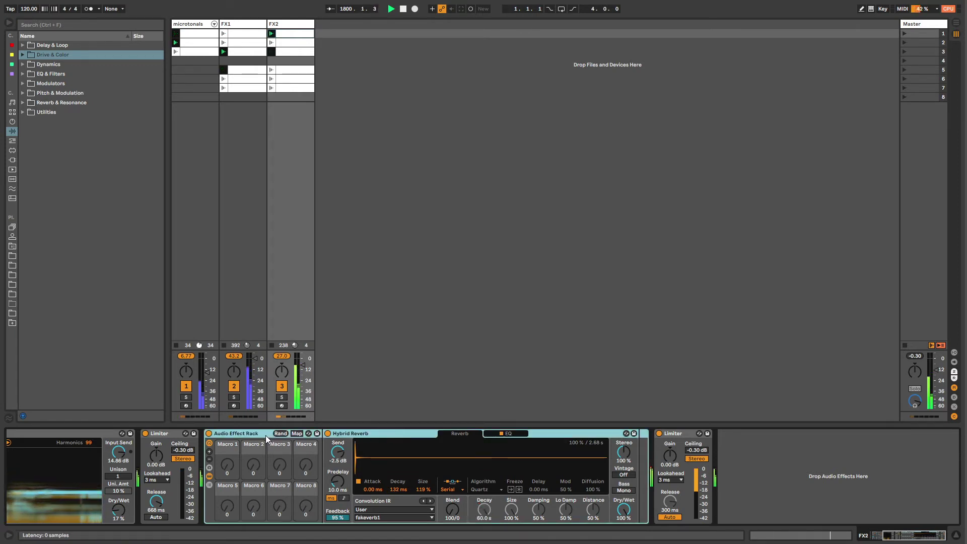
{"action": "left_click", "coordinate": [398, 490]}
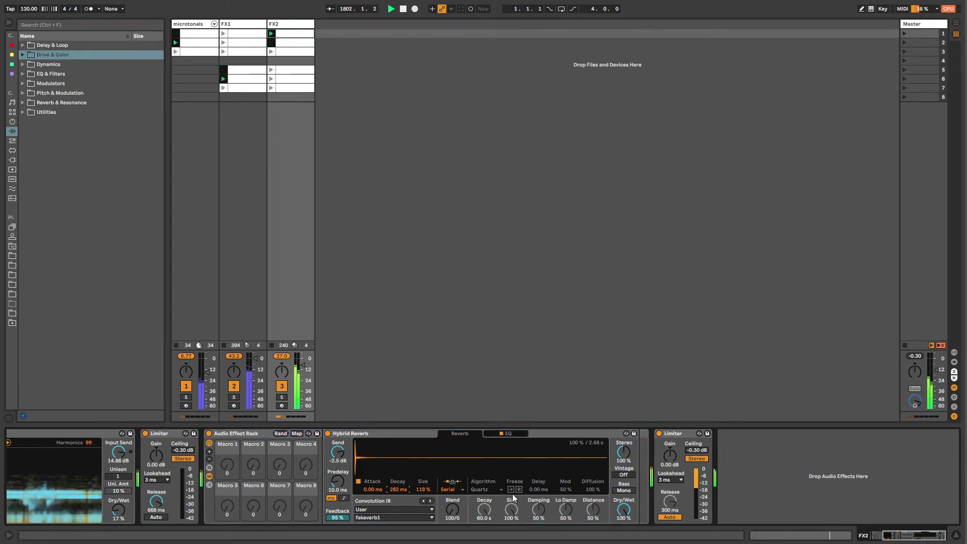
{"action": "left_click", "coordinate": [479, 489]}
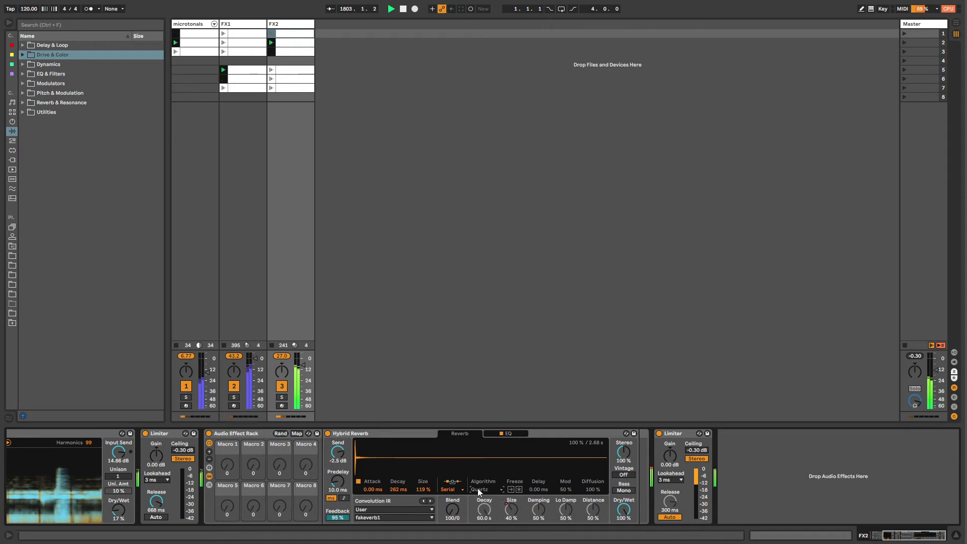
{"action": "left_click", "coordinate": [421, 437]}
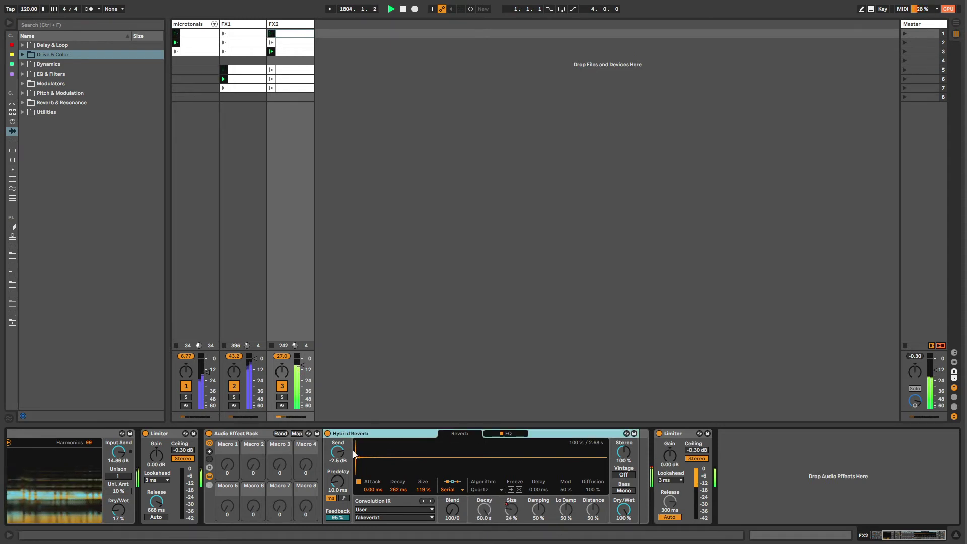
- Raise the low-cut band of the Hybrid Reverb's EQ to 102 Hz with a gentler slope, and return to the reverb settings
{"action": "left_click", "coordinate": [205, 443]}
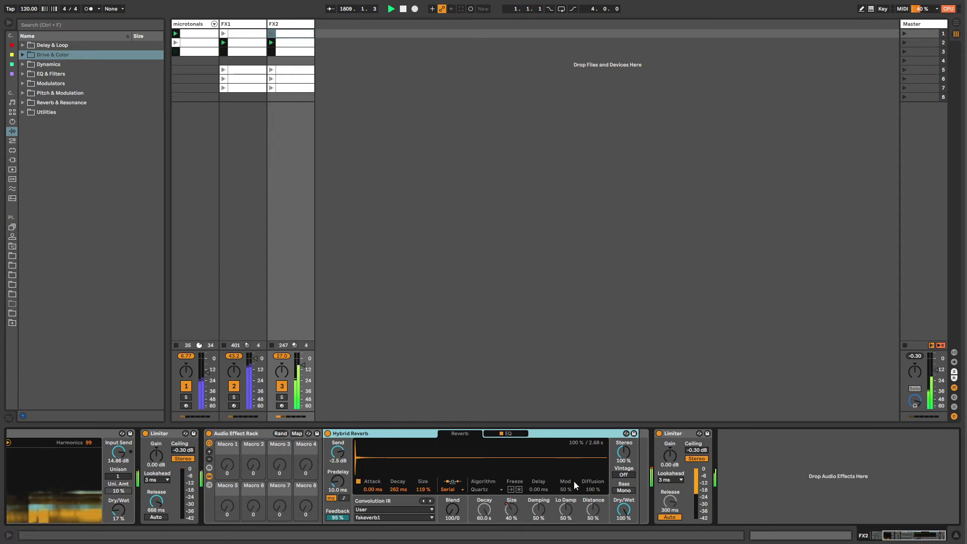
{"action": "double_click", "coordinate": [617, 433]}
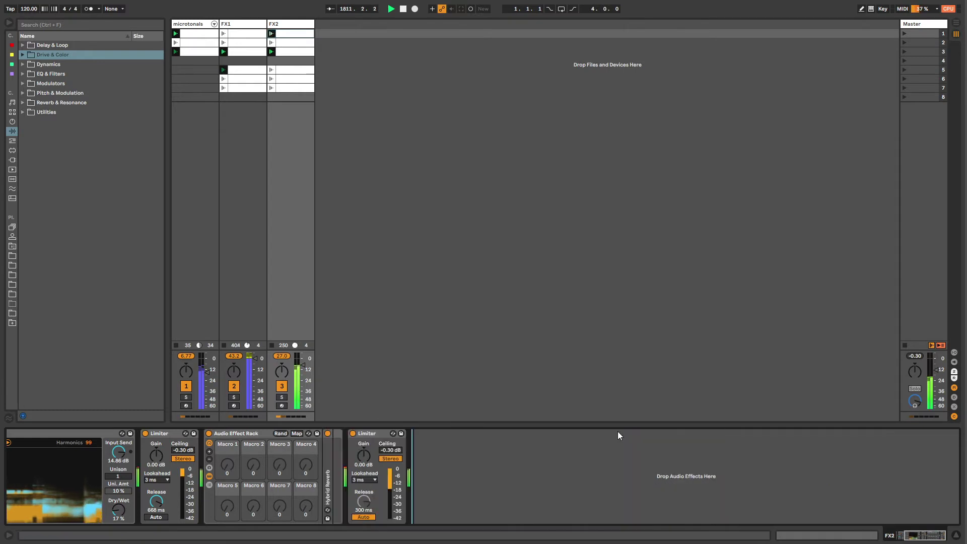
{"action": "double_click", "coordinate": [325, 455]}
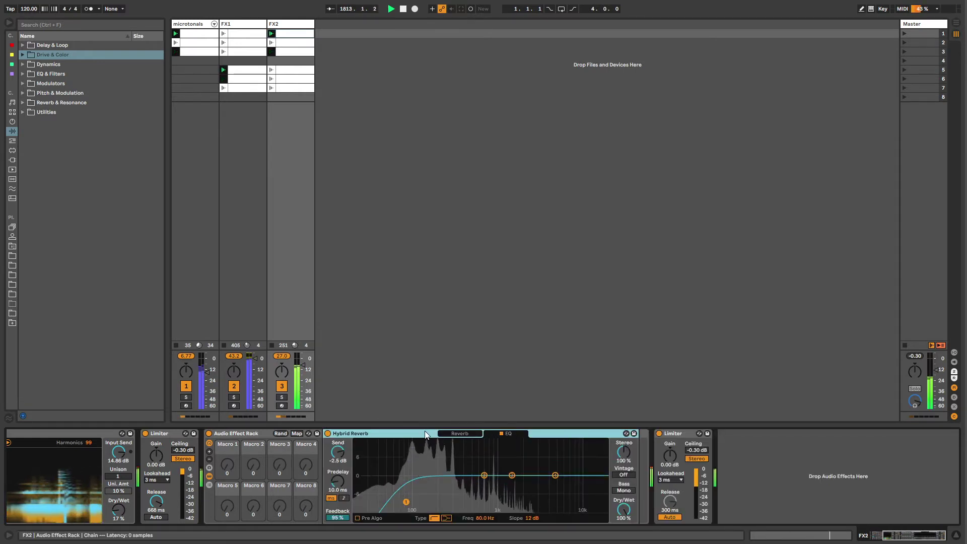
{"action": "left_click_drag", "start_coordinate": [406, 502], "coordinate": [415, 510]}
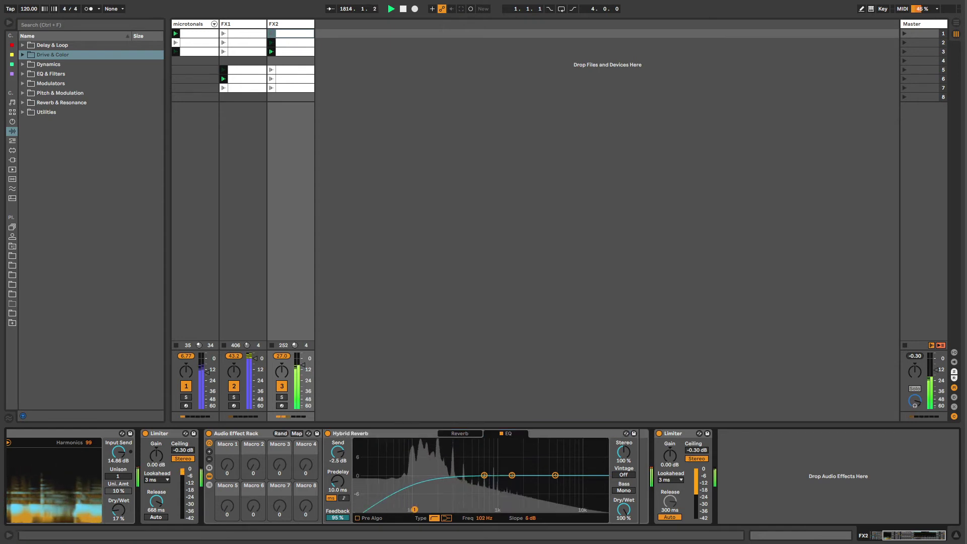
{"action": "left_click", "coordinate": [454, 433]}
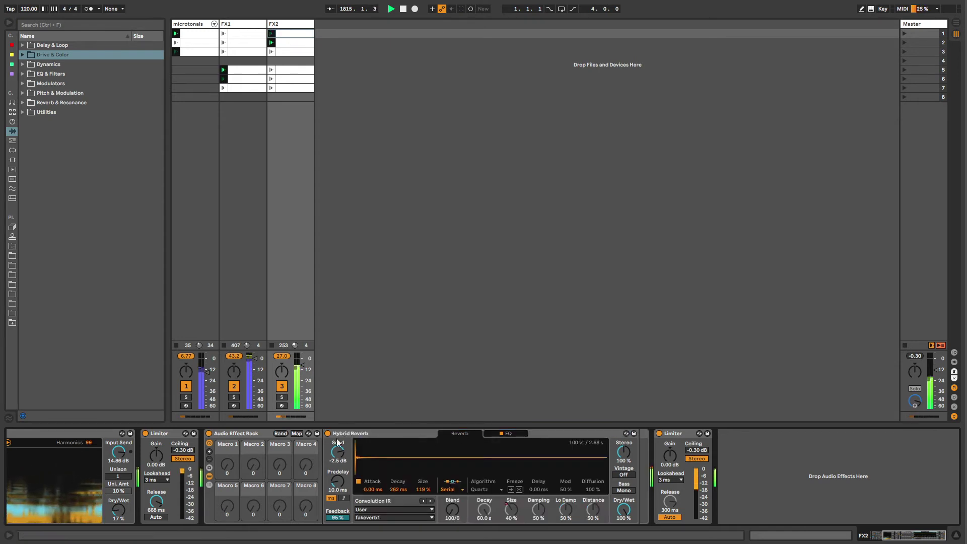
- Inspect the chain list of the Audio Effect Rack holding the Hybrid Reverb, and hide the list again
{"action": "left_click", "coordinate": [242, 431]}
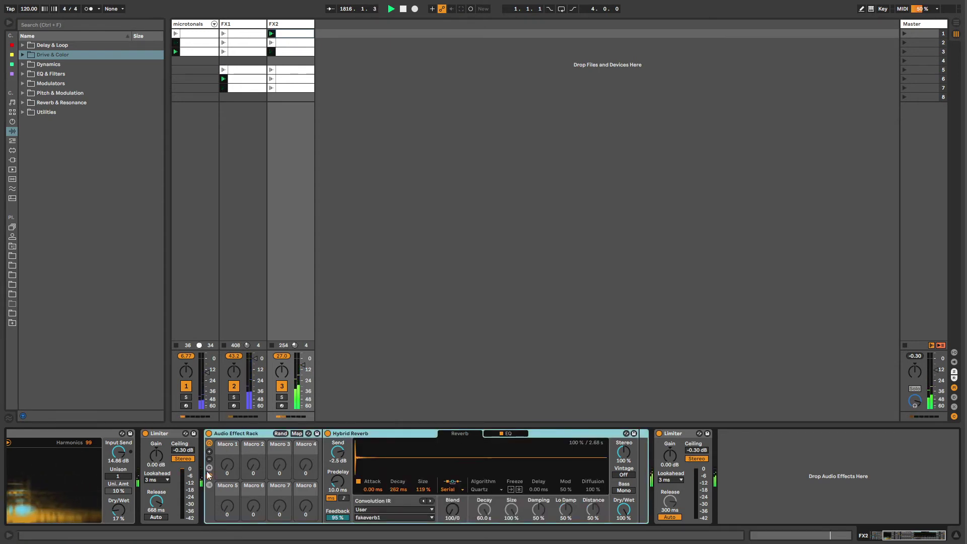
{"action": "left_click", "coordinate": [343, 434]}
{"action": "left_click", "coordinate": [249, 434]}
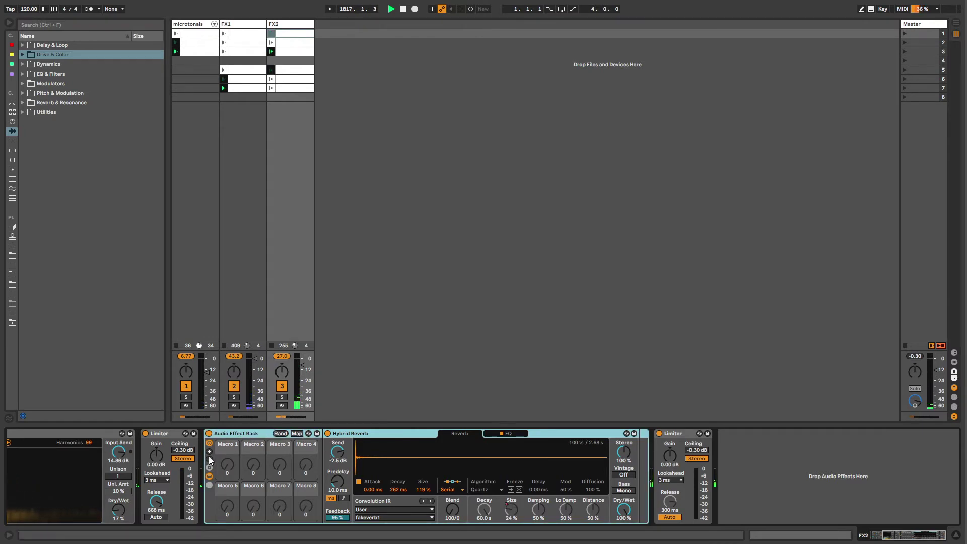
{"action": "left_click", "coordinate": [209, 485]}
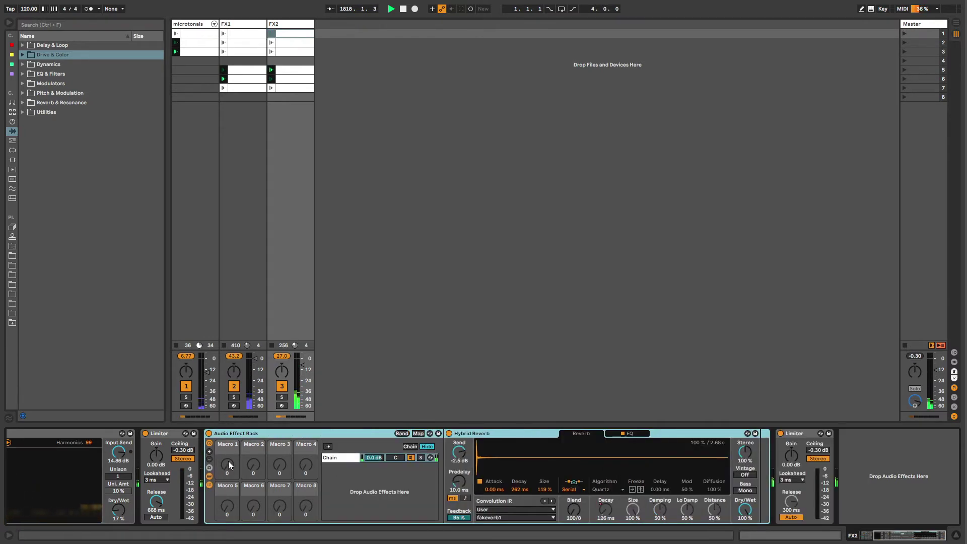
{"action": "left_click", "coordinate": [476, 434]}
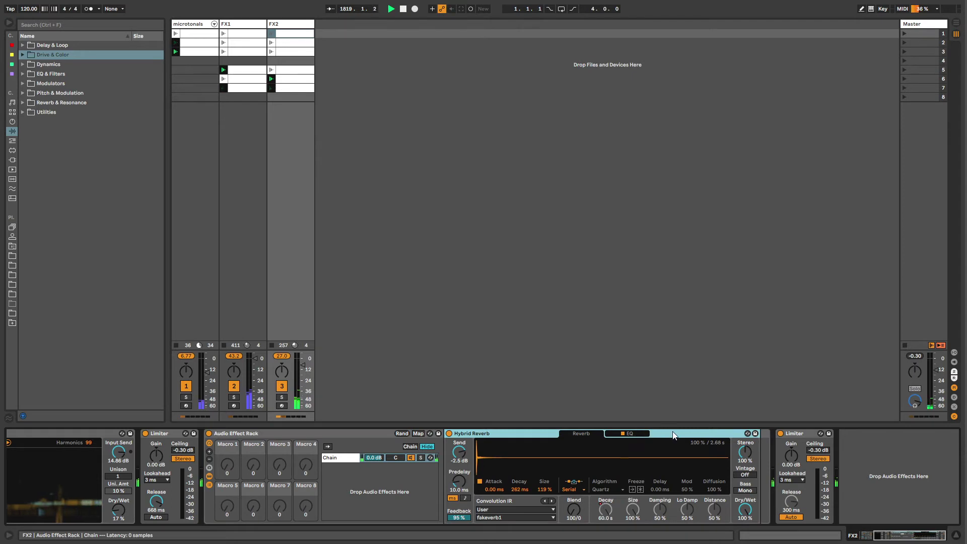
{"action": "left_click", "coordinate": [241, 435]}
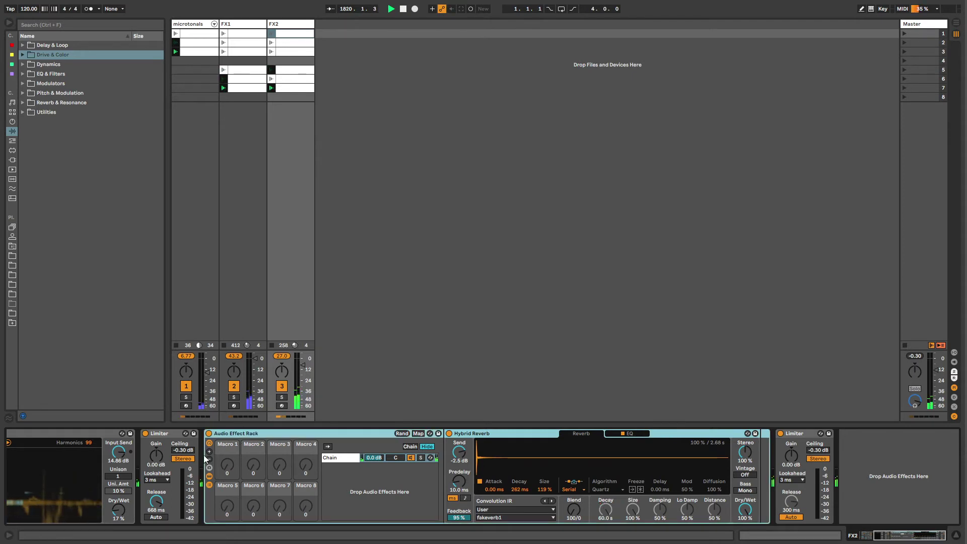
{"action": "left_click", "coordinate": [209, 485]}
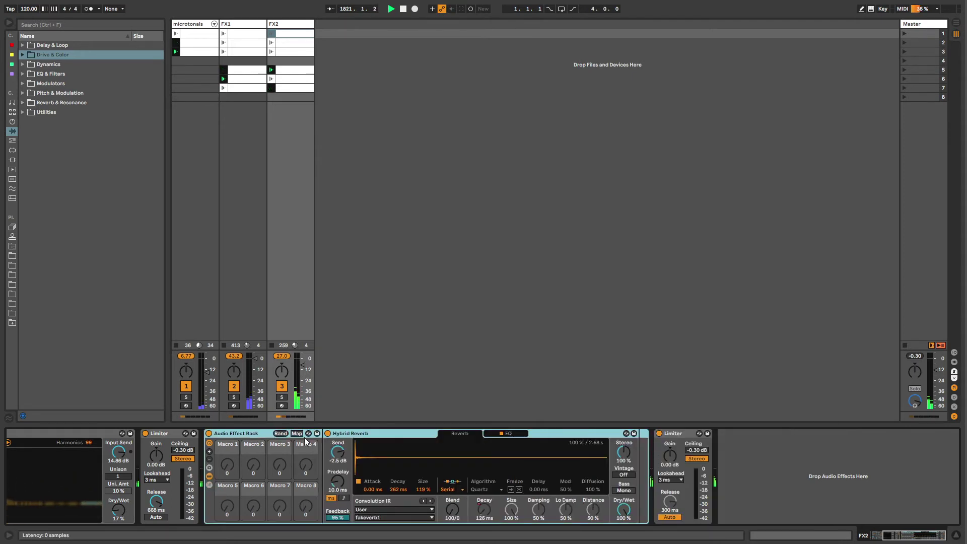
- Expand the Audio Effect Rack around the Hybrid Reverb to 16 macro controls
{"action": "left_click", "coordinate": [394, 434]}
{"action": "left_click", "coordinate": [248, 433]}
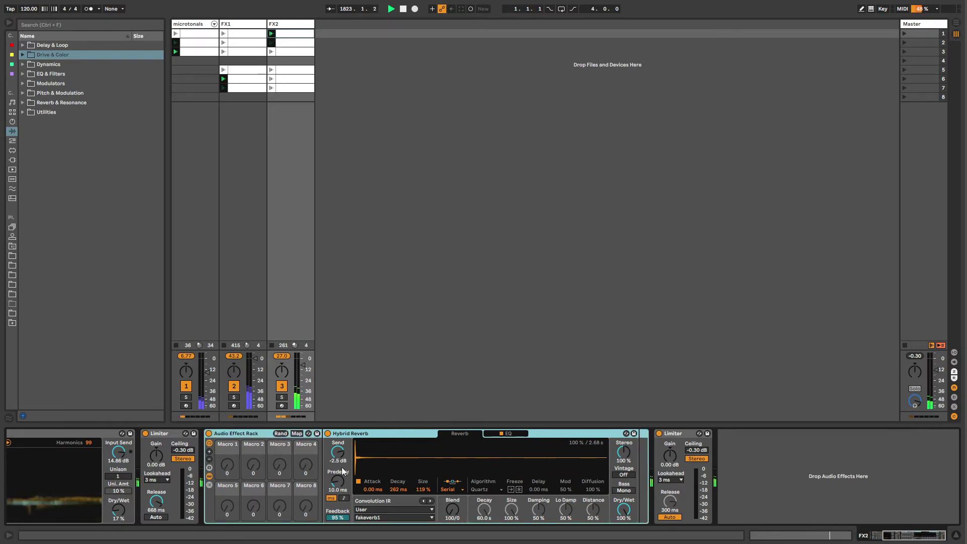
{"action": "left_click", "coordinate": [228, 464]}
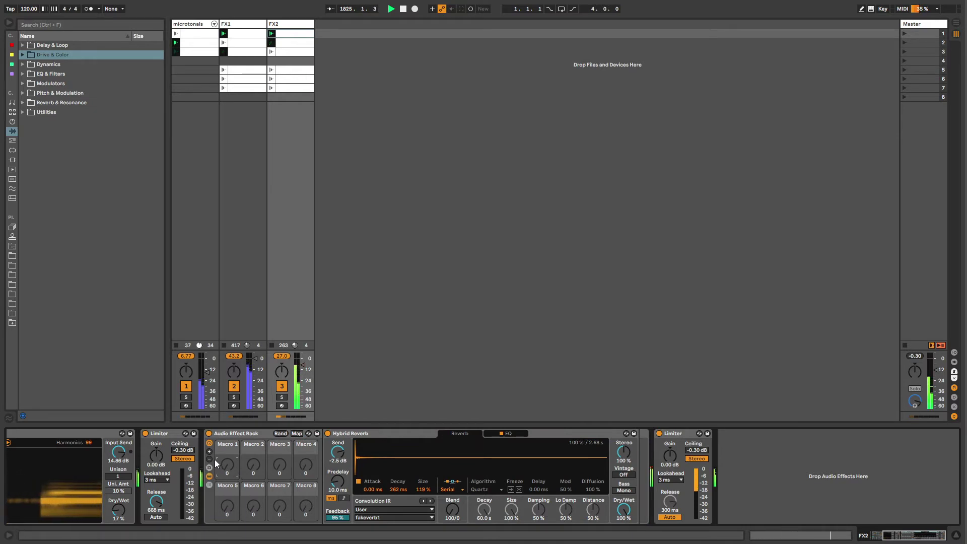
{"action": "left_click", "coordinate": [209, 451]}
{"action": "left_click", "coordinate": [209, 452]}
{"action": "left_click", "coordinate": [210, 451]}
{"action": "left_click", "coordinate": [210, 451]}
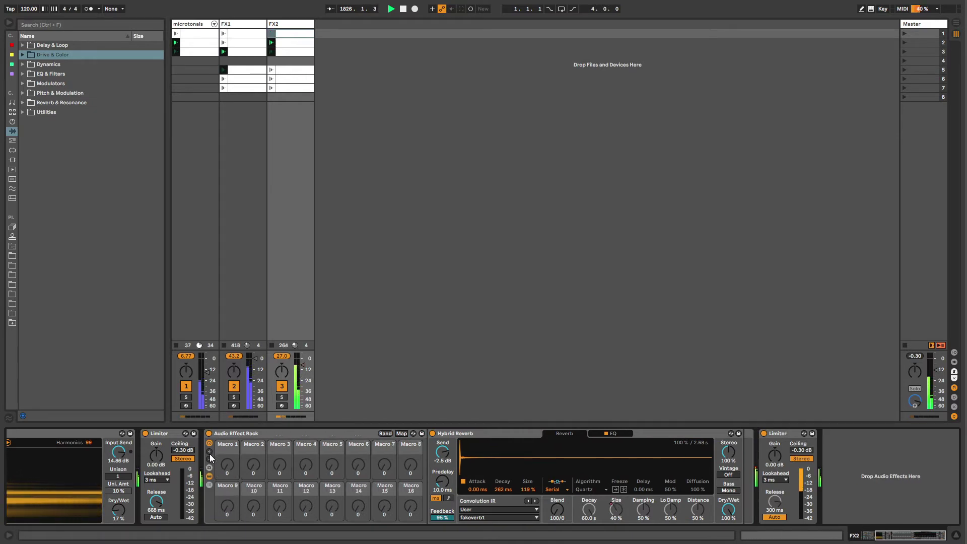
- Reduce the Audio Effect Rack to four macro controls
{"action": "left_click", "coordinate": [210, 458]}
{"action": "left_click", "coordinate": [210, 458]}
{"action": "left_click", "coordinate": [209, 458]}
{"action": "left_click", "coordinate": [210, 459]}
{"action": "left_click", "coordinate": [210, 459]}
{"action": "left_click", "coordinate": [210, 458]}
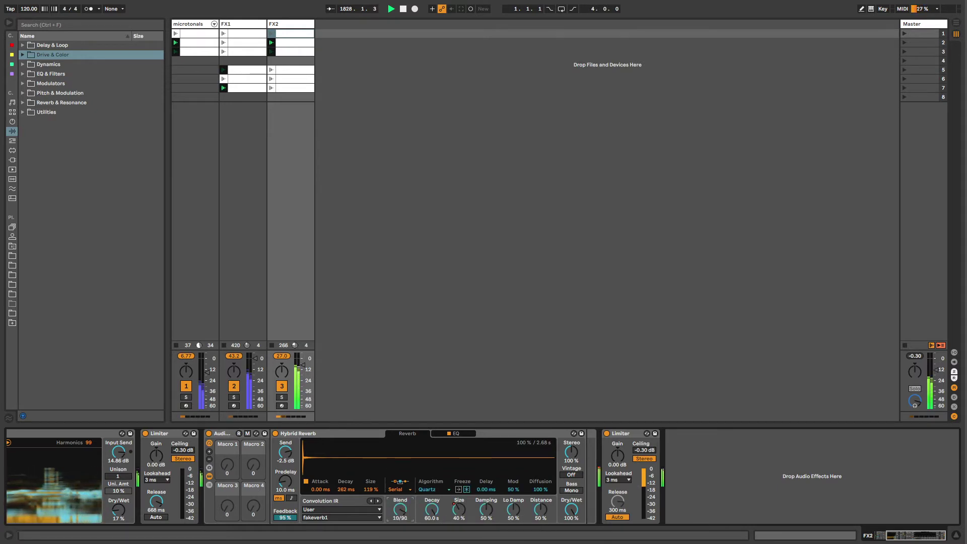
- Set the Hybrid Reverb's blend to 74/26 and its algorithm delay to 67.6 ms
{"action": "left_click_drag", "start_coordinate": [397, 509], "coordinate": [397, 527]}
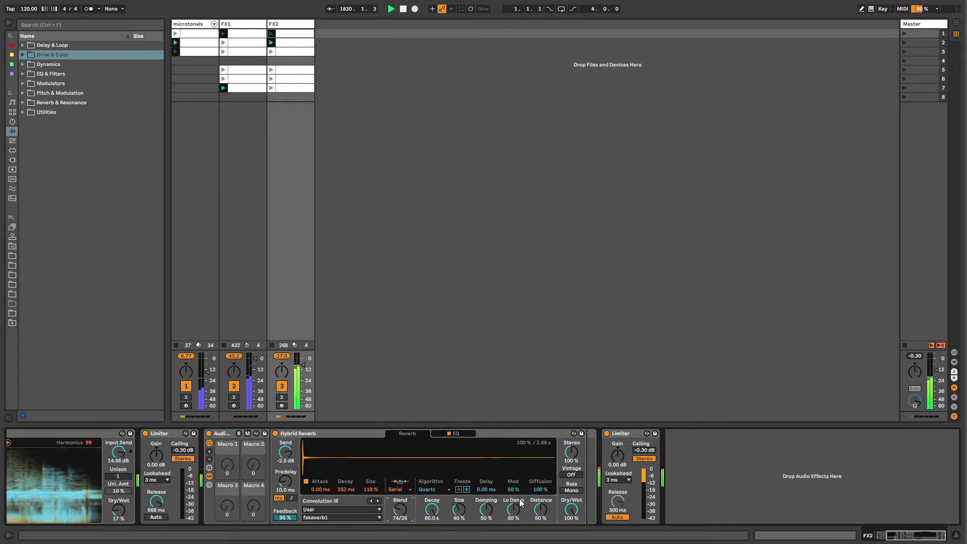
{"action": "left_click_drag", "start_coordinate": [480, 489], "coordinate": [480, 477]}
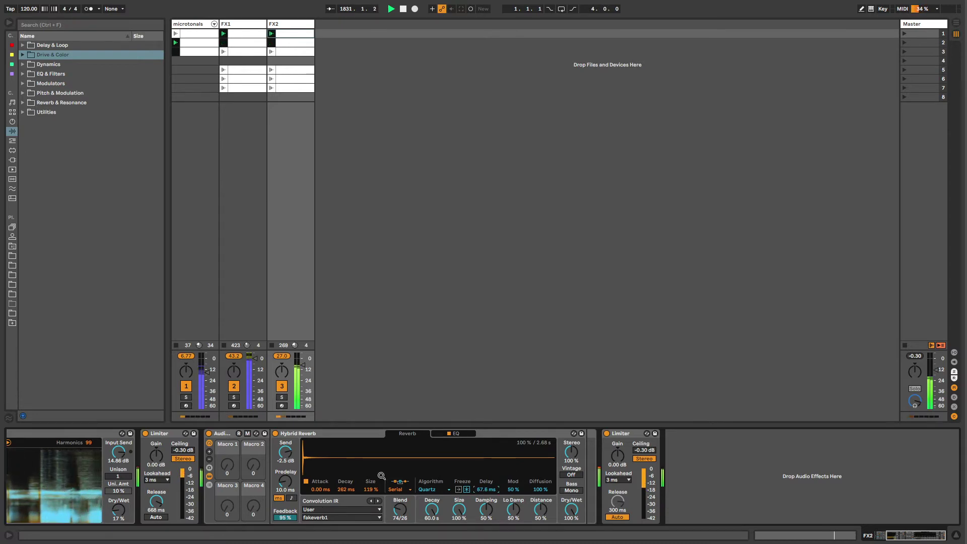
{"action": "left_click", "coordinate": [295, 431]}
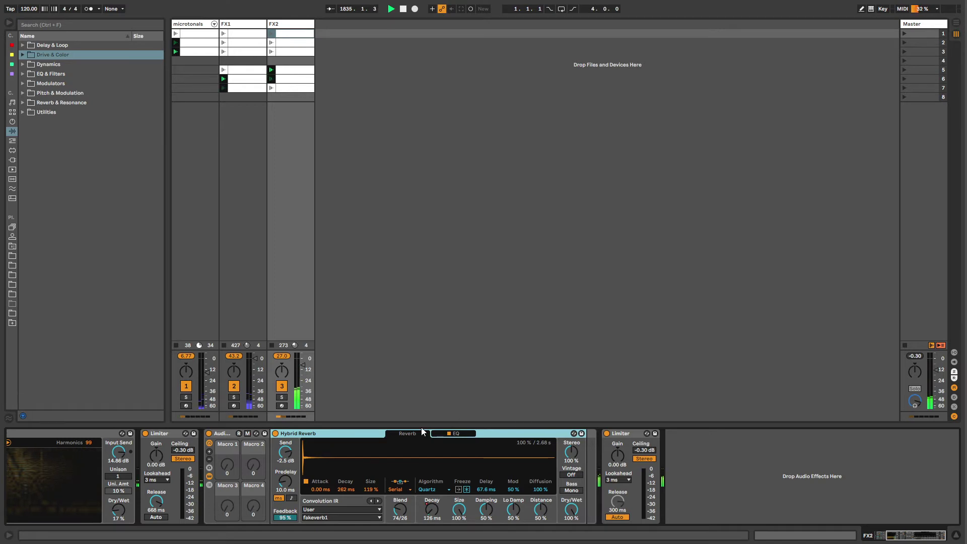
- Inspect the Audio Effect Rack's chain list, show its macro variations, and hide the chain list again
{"action": "left_click", "coordinate": [227, 453]}
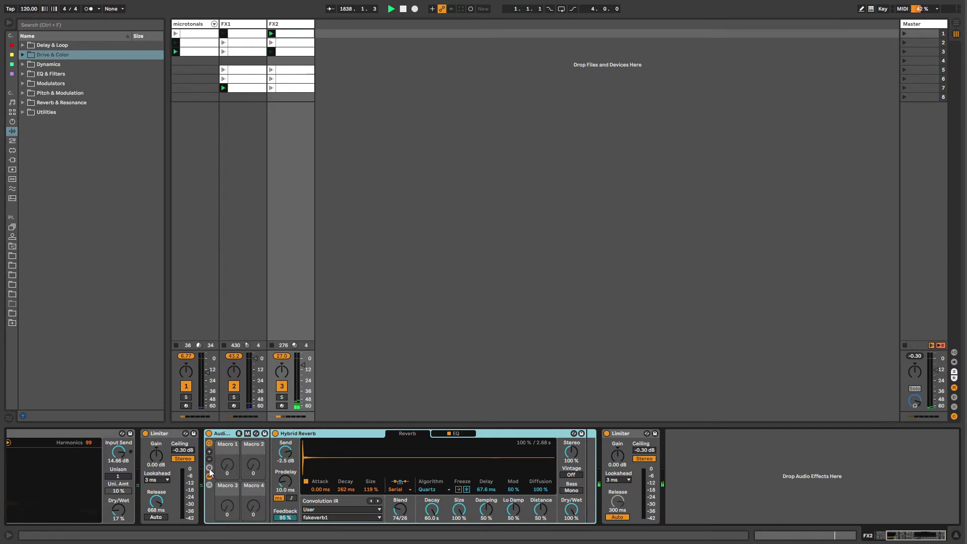
{"action": "left_click", "coordinate": [209, 485]}
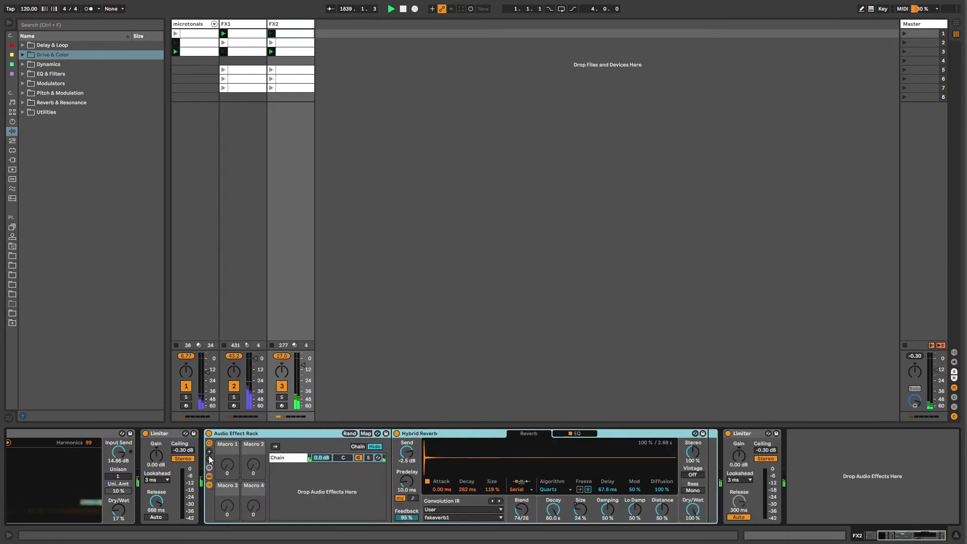
{"action": "left_click", "coordinate": [210, 467]}
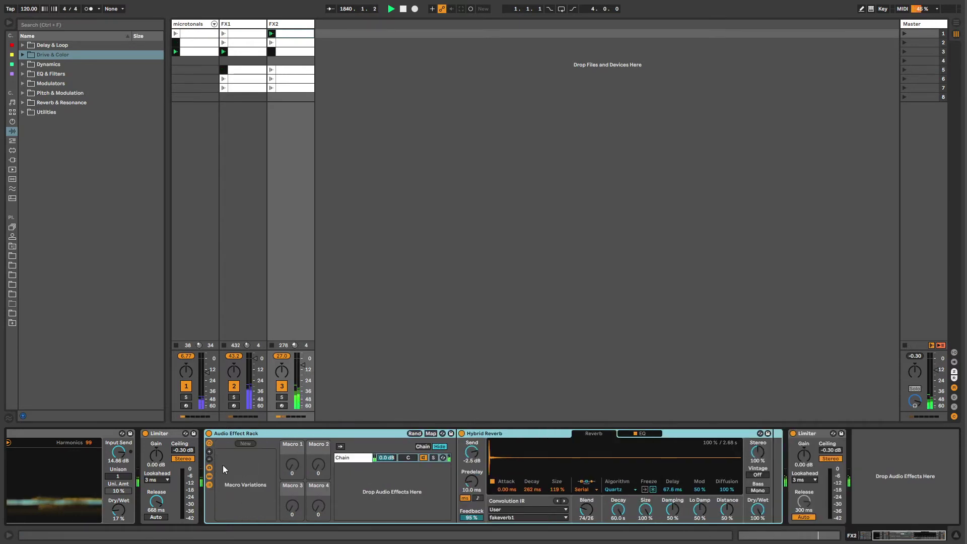
{"action": "left_click", "coordinate": [210, 485]}
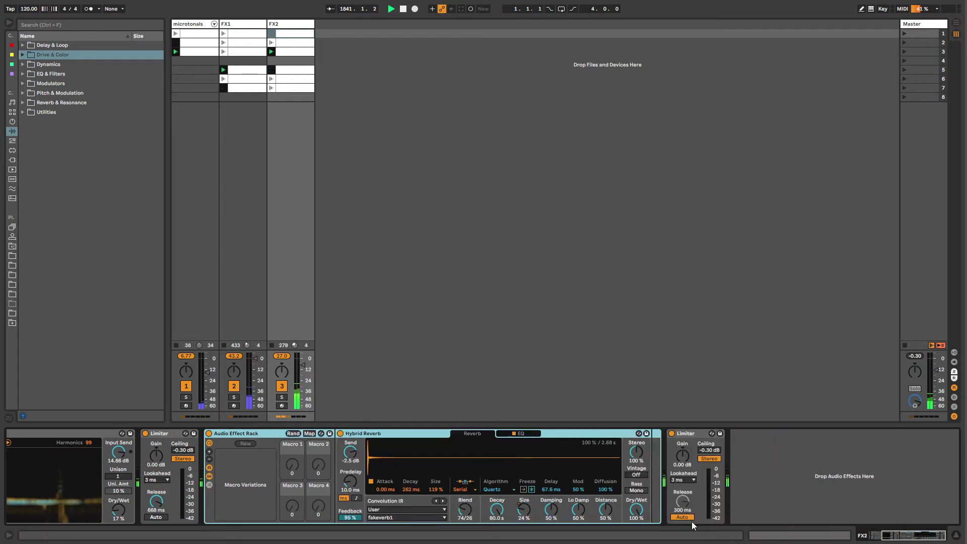
- Turn off automatic release on the last Limiter in the FX2 chain and set its release to 817 ms
{"action": "left_click", "coordinate": [911, 540]}
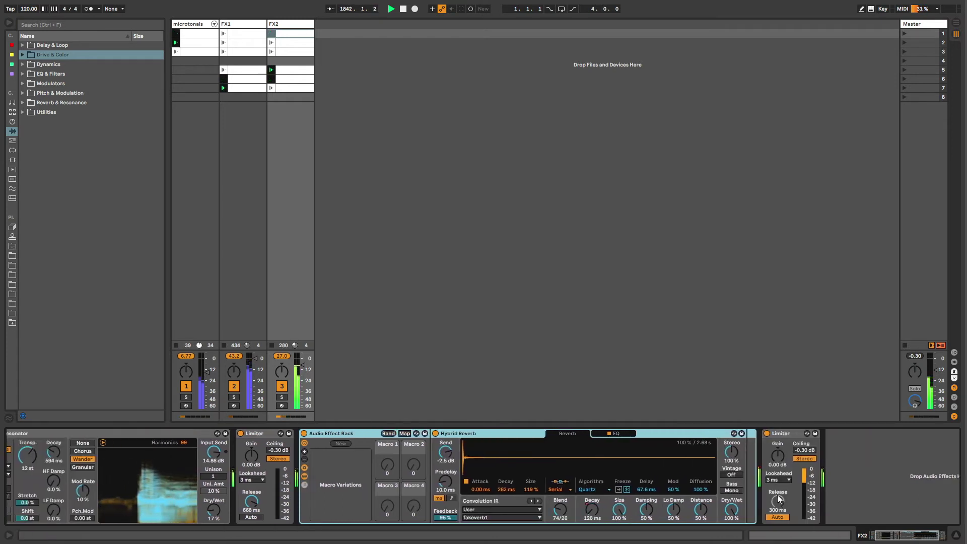
{"action": "left_click", "coordinate": [778, 518]}
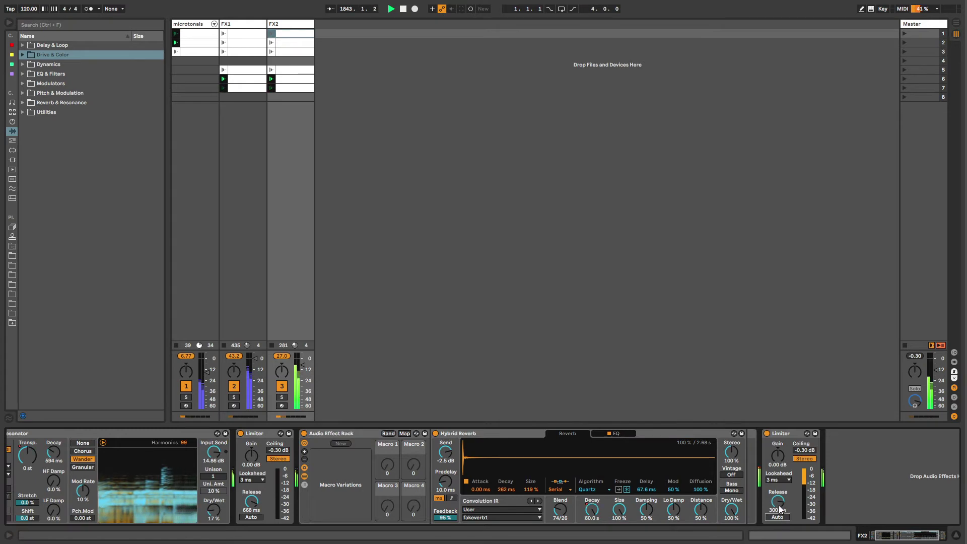
{"action": "left_click", "coordinate": [888, 536]}
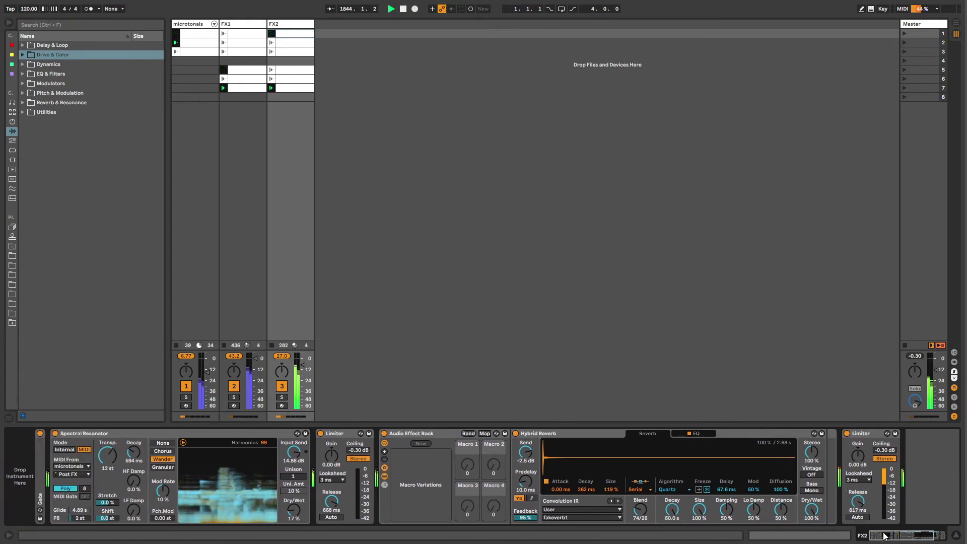
- Hide the devices inside the Audio Effect Rack so the Hybrid Reverb is folded away in the FX2 chain
{"action": "left_click", "coordinate": [446, 434]}
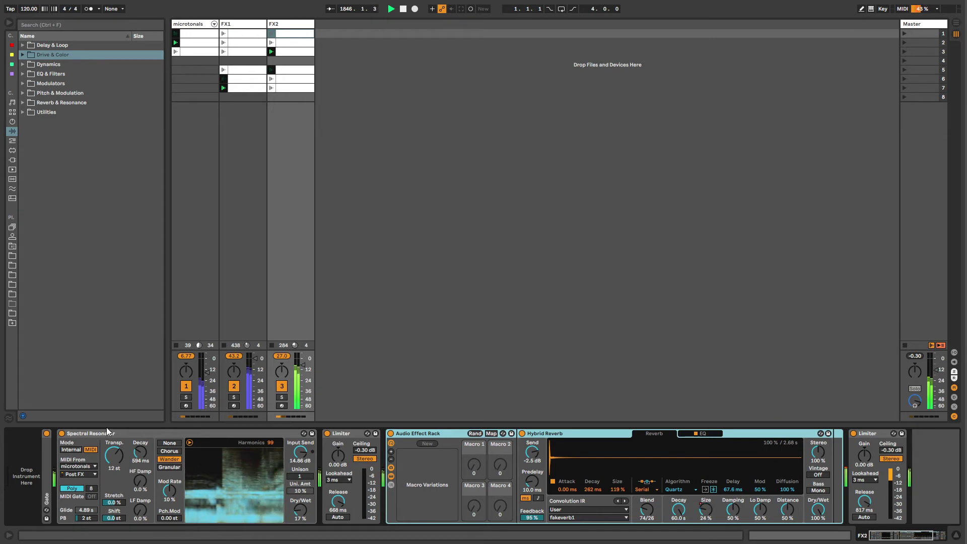
{"action": "left_click", "coordinate": [107, 452]}
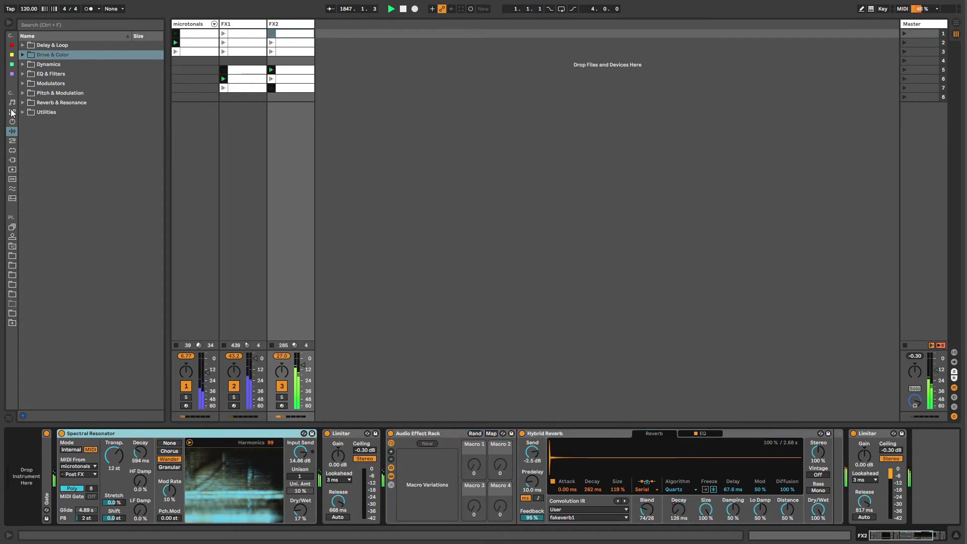
{"action": "left_click", "coordinate": [391, 476]}
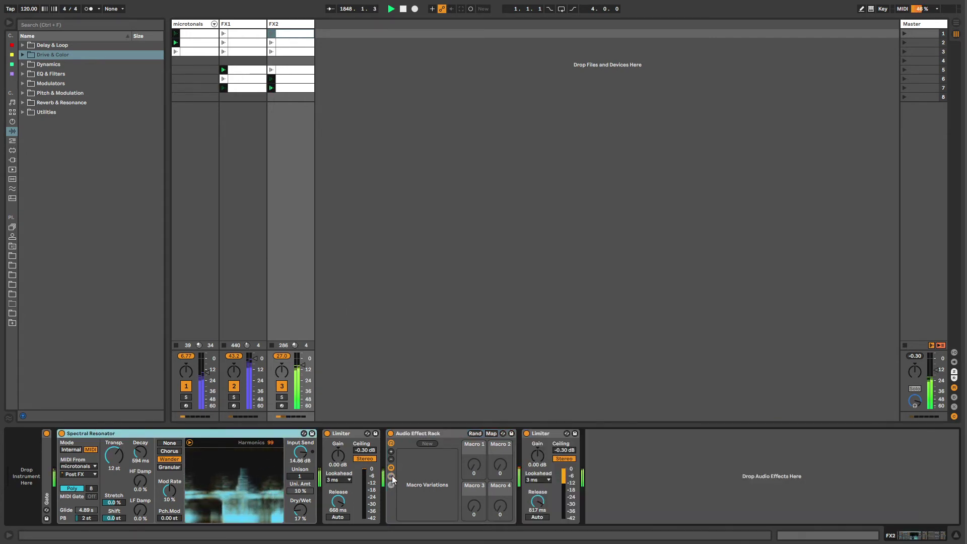
- Browse the built-in instruments and look inside the Drum Synth and Drum Rack categories
{"action": "left_click", "coordinate": [13, 121]}
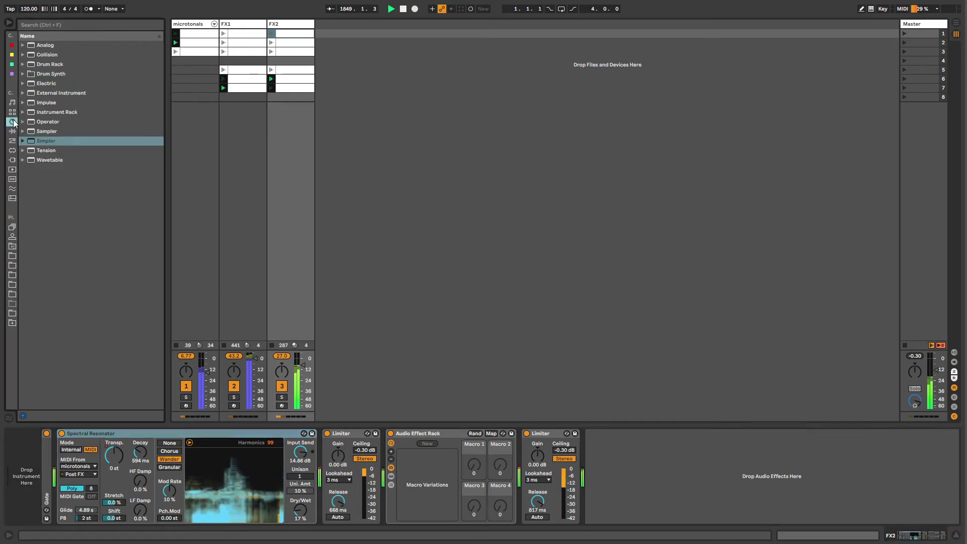
{"action": "left_click", "coordinate": [44, 131]}
{"action": "left_click", "coordinate": [43, 84]}
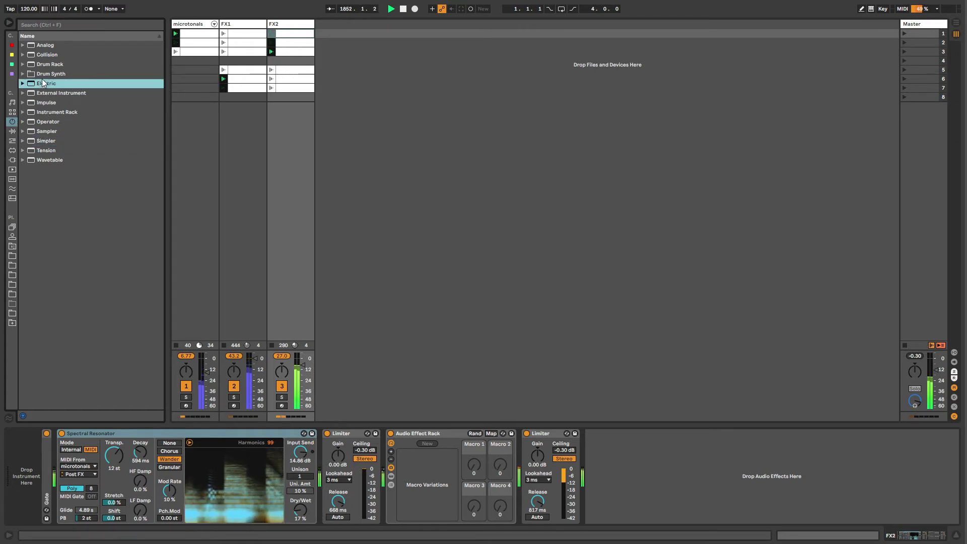
{"action": "left_click", "coordinate": [44, 74]}
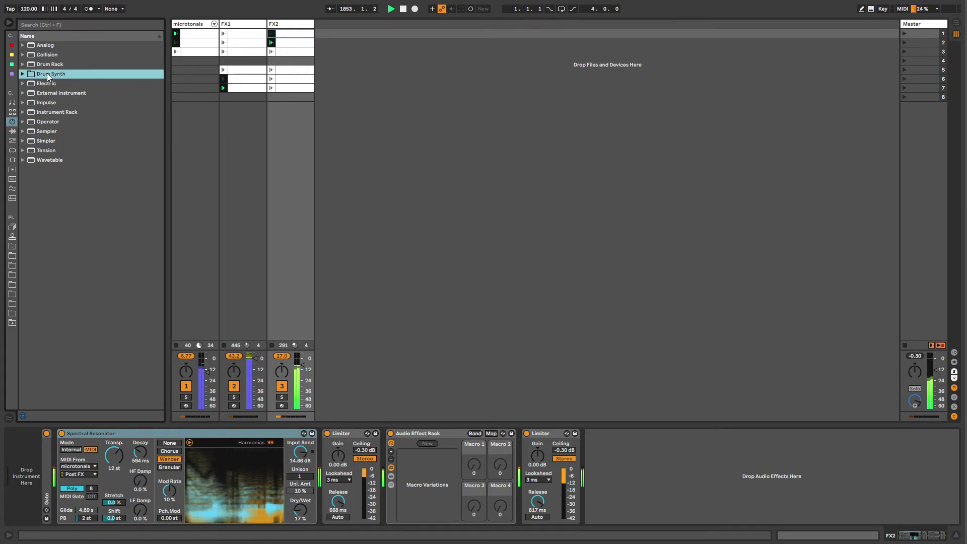
{"action": "left_click", "coordinate": [22, 74]}
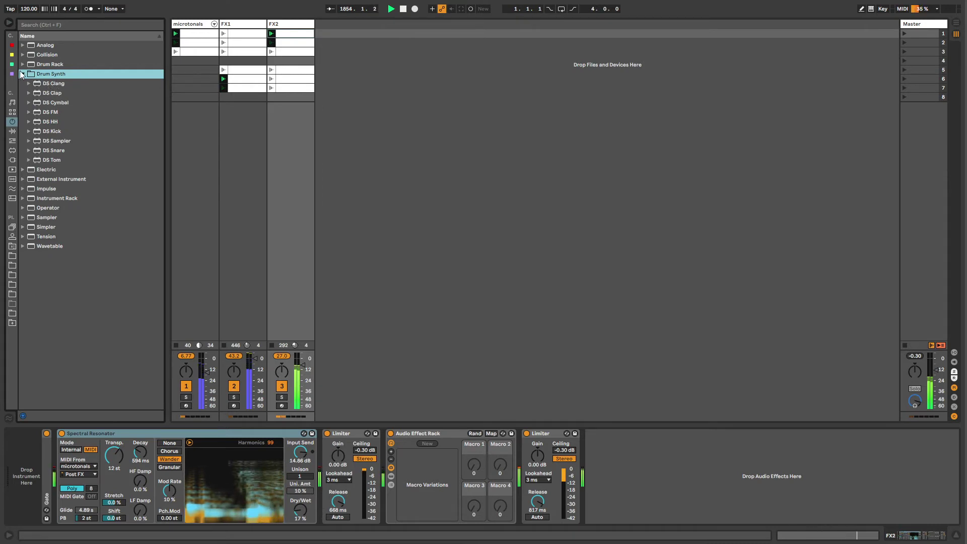
{"action": "left_click", "coordinate": [23, 74]}
{"action": "left_click", "coordinate": [22, 64]}
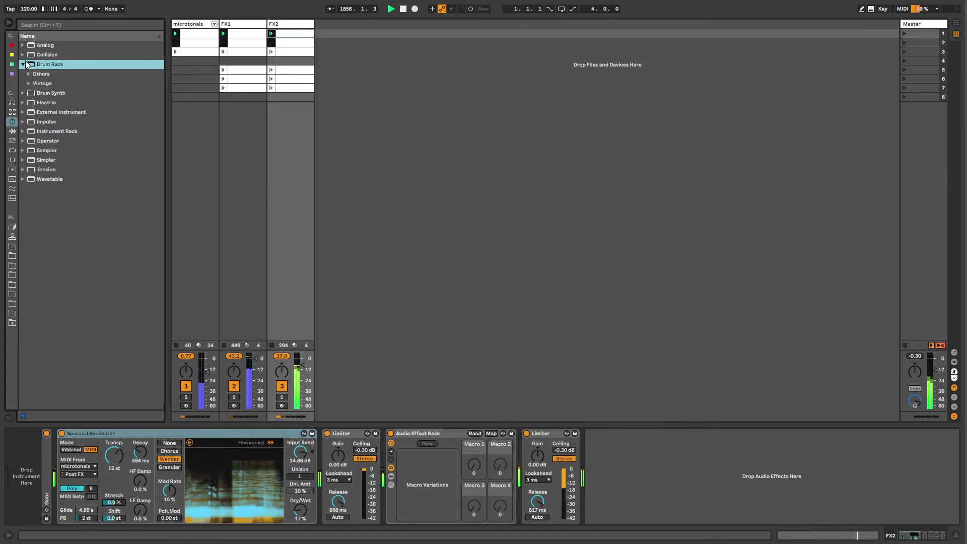
{"action": "left_click", "coordinate": [25, 64]}
{"action": "left_click", "coordinate": [23, 74]}
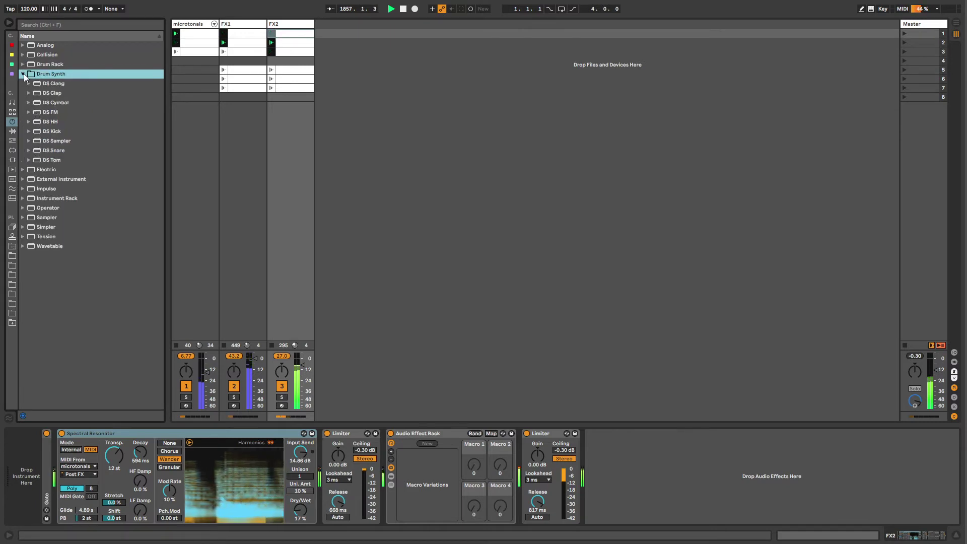
{"action": "left_click", "coordinate": [22, 74]}
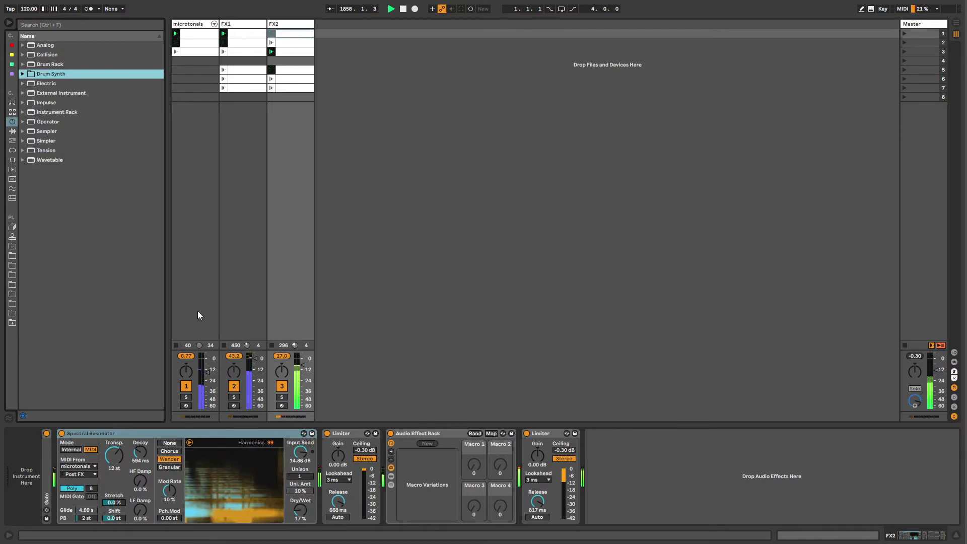
{"action": "left_click", "coordinate": [229, 433]}
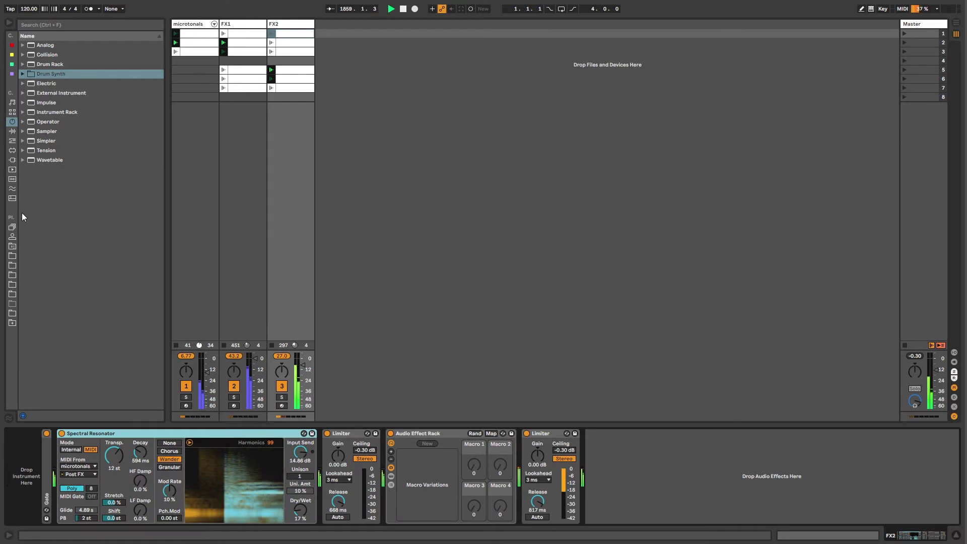
- Load the IDMobvious instrument rack from the RACKS INSTRUMENTS folder onto a new MIDI track after FX2, widening the browser slightly
{"action": "left_click", "coordinate": [12, 246]}
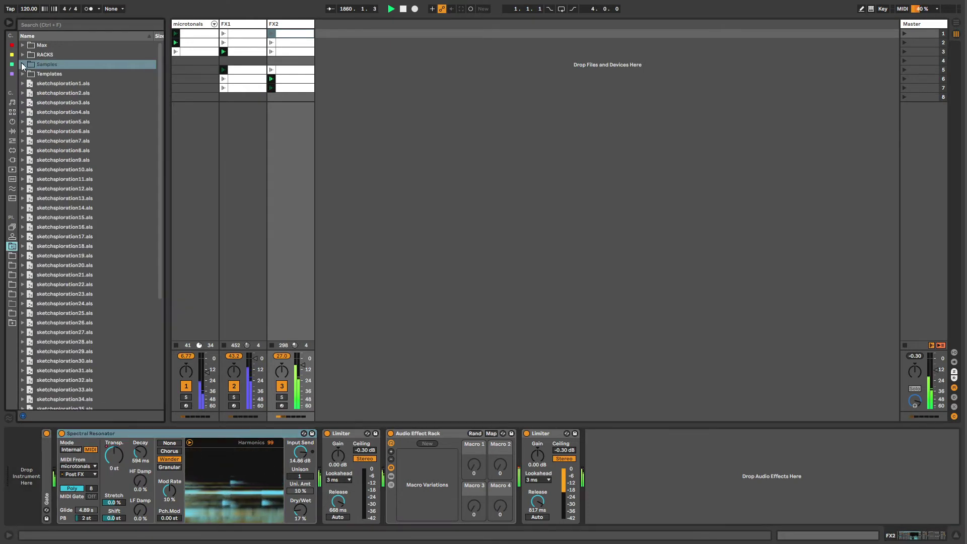
{"action": "left_click", "coordinate": [23, 54]}
{"action": "left_click", "coordinate": [37, 94]}
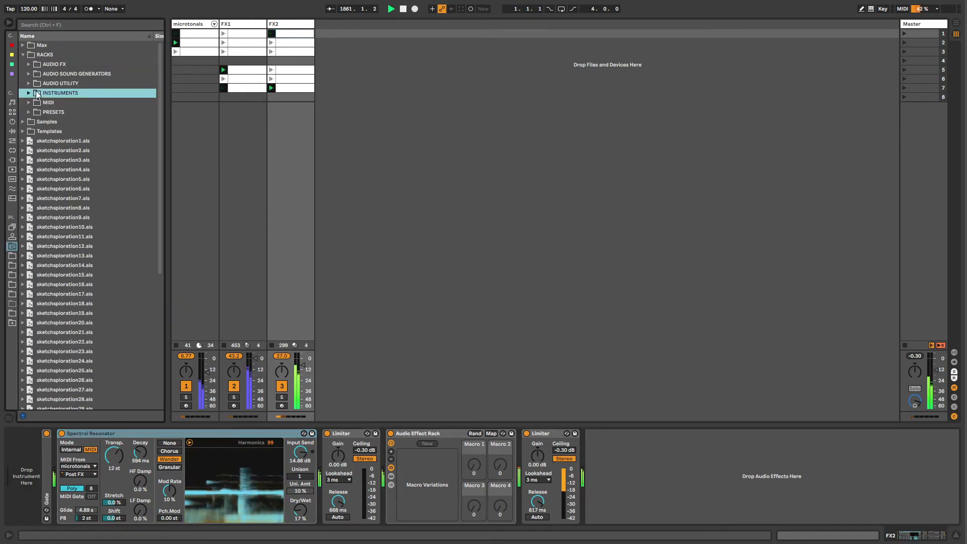
{"action": "left_click", "coordinate": [29, 92]}
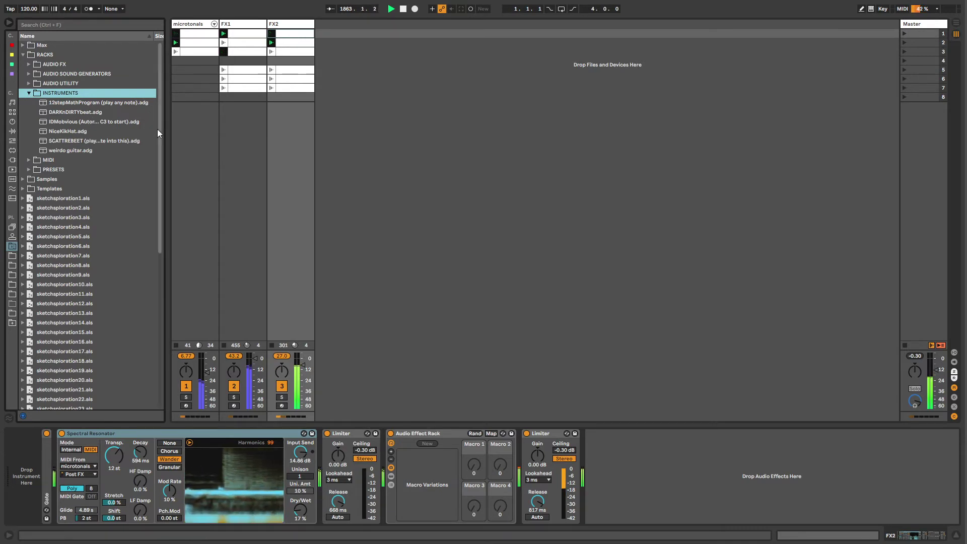
{"action": "left_click_drag", "start_coordinate": [168, 126], "coordinate": [177, 126]}
{"action": "key", "text": "Down"}
{"action": "key", "text": "Down"}
{"action": "key", "text": "Down"}
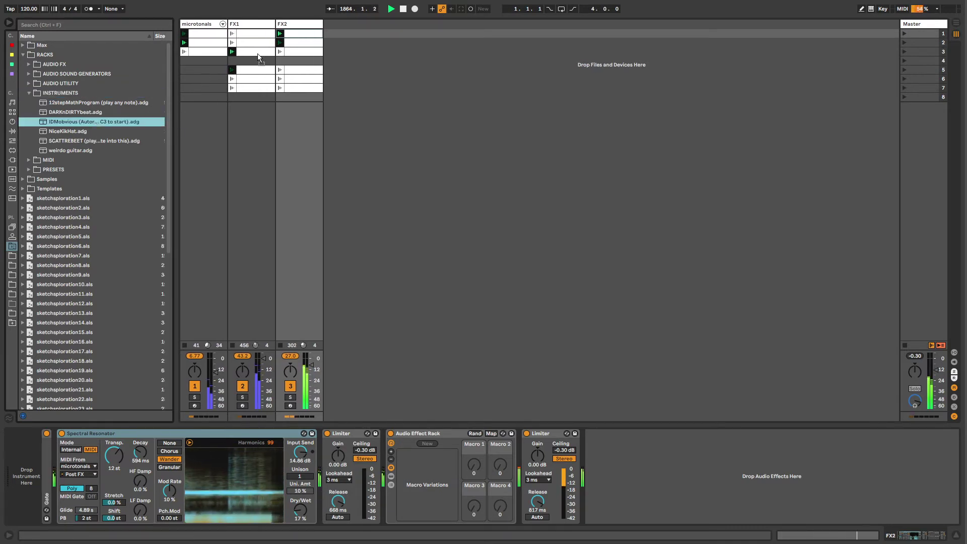
{"action": "left_click_drag", "start_coordinate": [258, 54], "coordinate": [333, 30]}
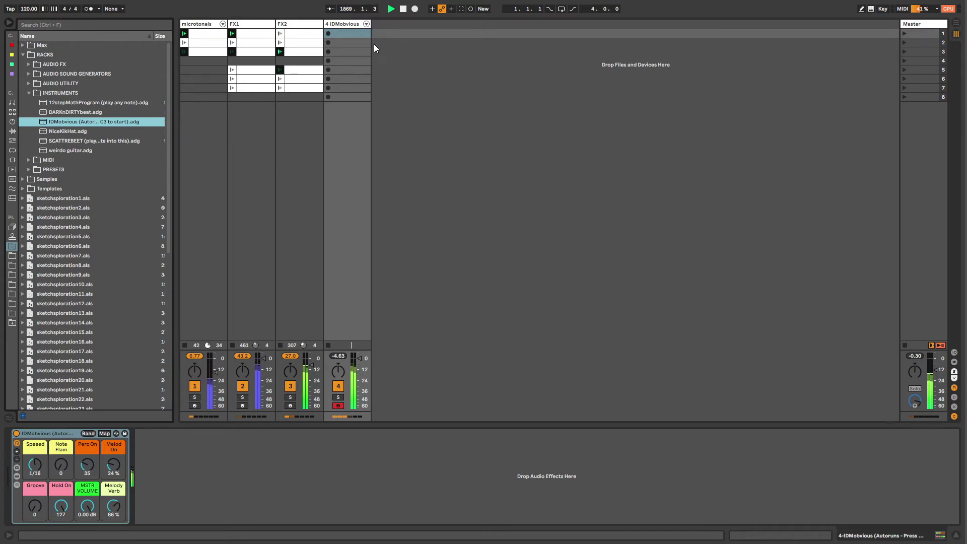
- Set the IDMobvious rack's Melod On and Melody Verb macros to 0% and reveal the devices in its FM Noise chain
{"action": "left_click", "coordinate": [343, 25]}
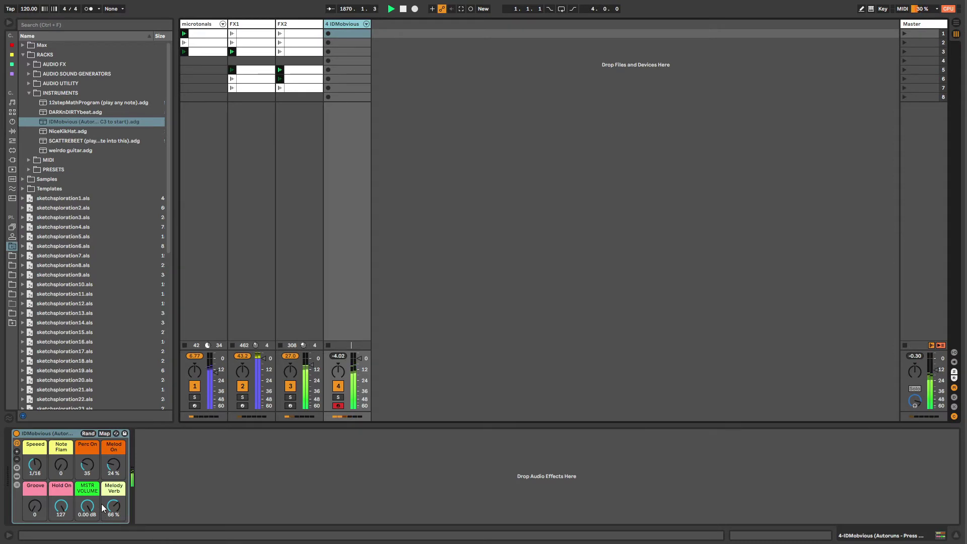
{"action": "left_click_drag", "start_coordinate": [111, 506], "coordinate": [110, 512]}
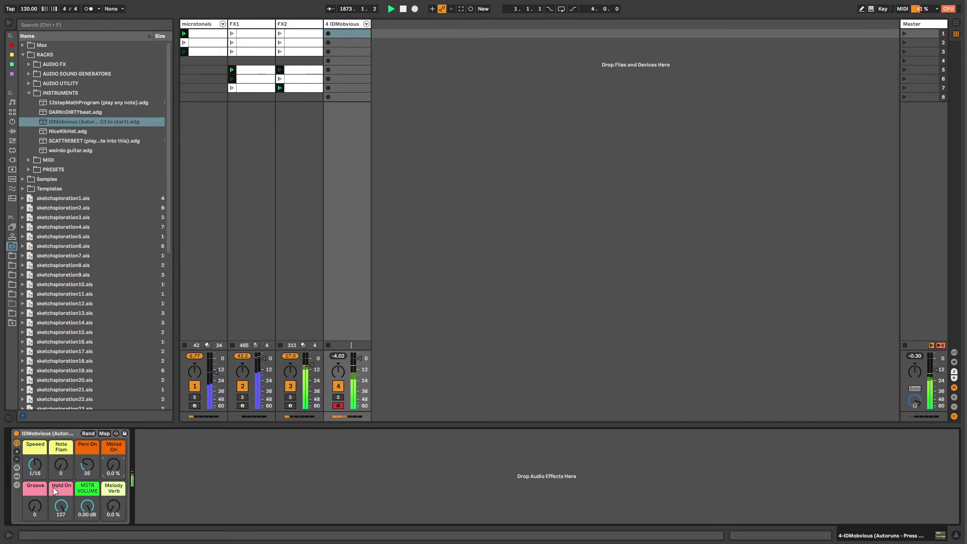
{"action": "left_click", "coordinate": [16, 486]}
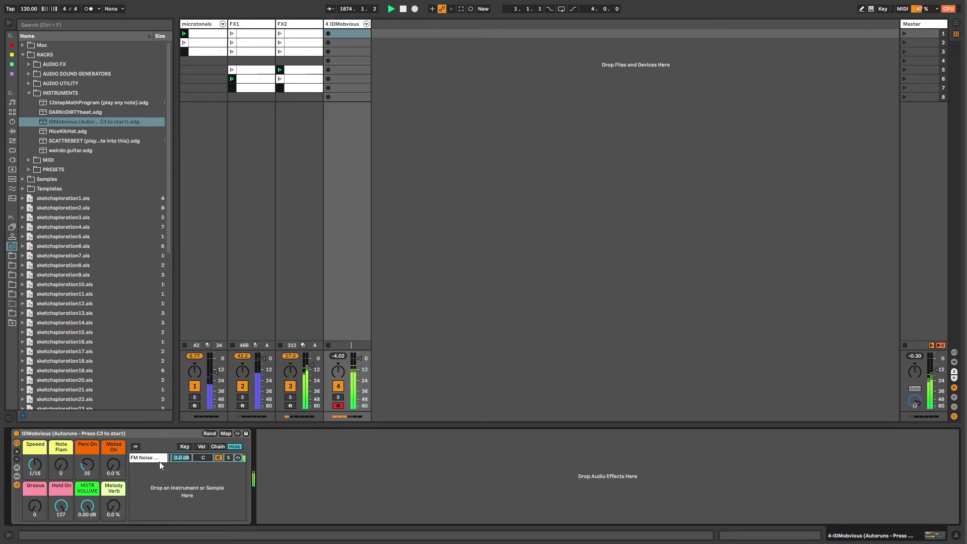
{"action": "left_click", "coordinate": [143, 458]}
- Fold away the IDMobvious rack's chains and devices and try other values on its Speed macro, ending at 1/16
{"action": "left_click", "coordinate": [23, 55]}
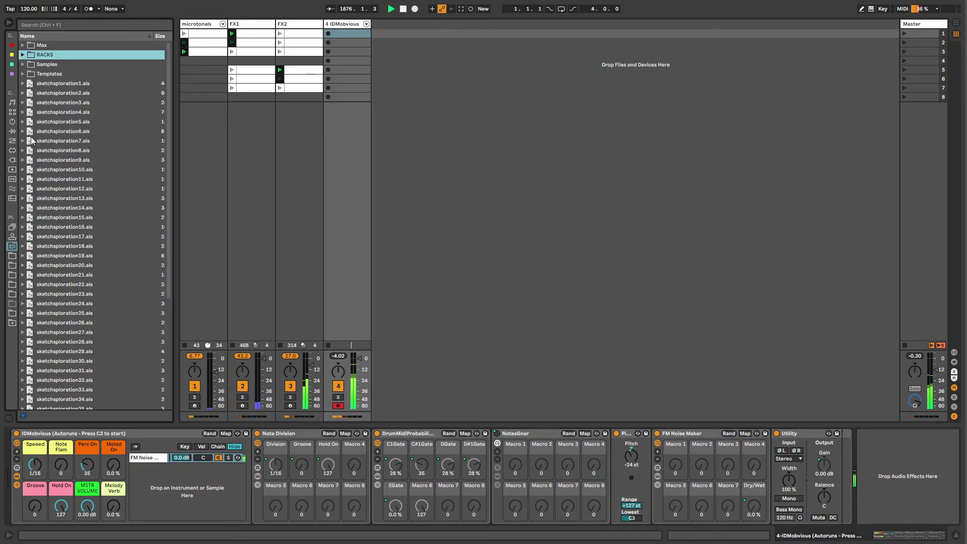
{"action": "left_click", "coordinate": [13, 141]}
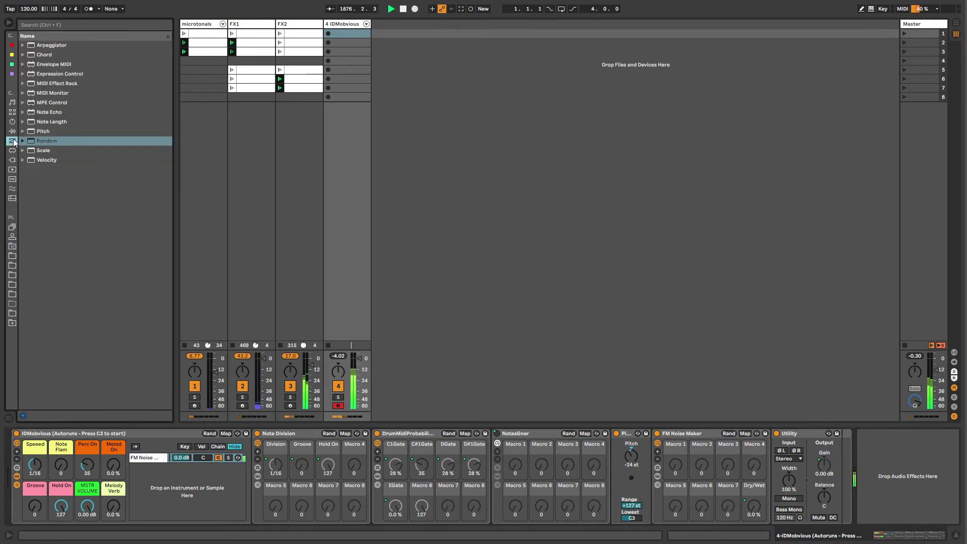
{"action": "left_click", "coordinate": [17, 477]}
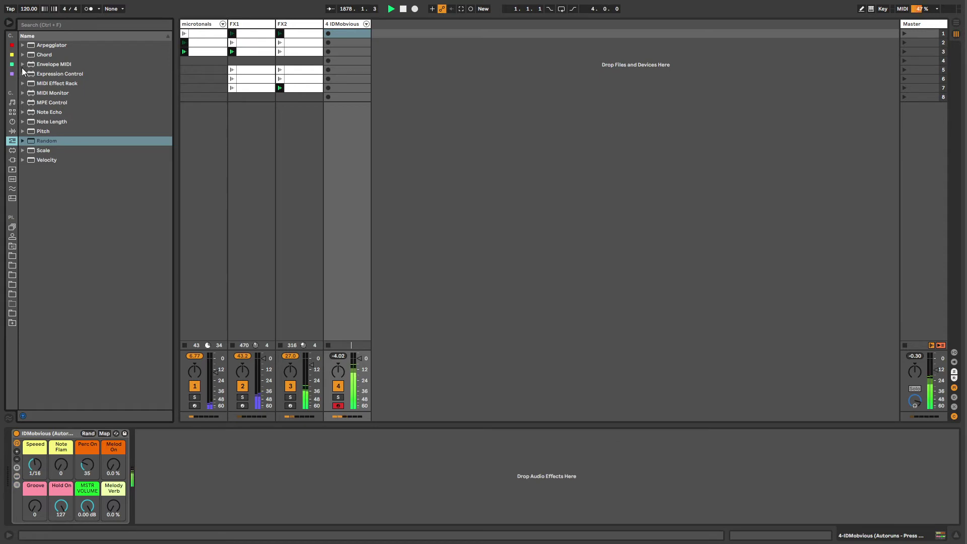
{"action": "left_click", "coordinate": [35, 465]}
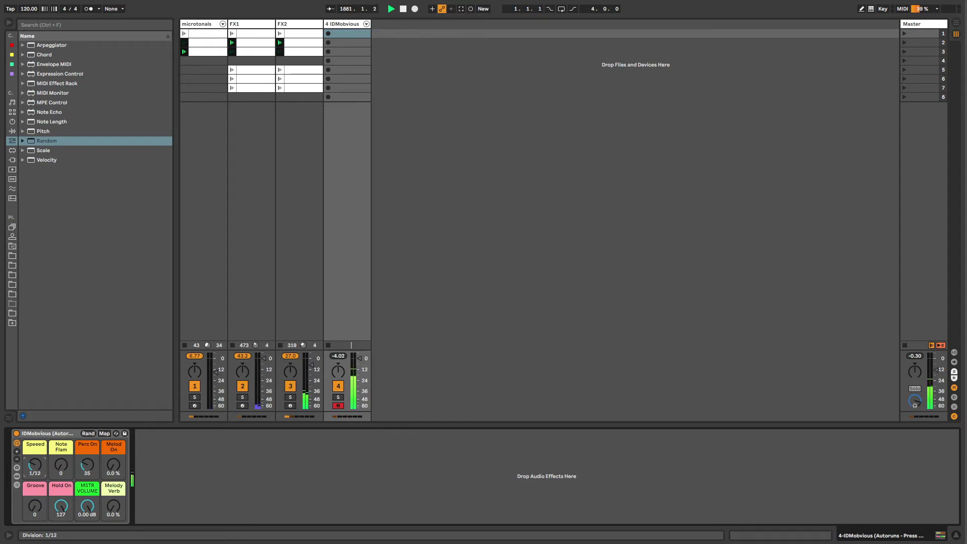
- Add Spectral Time from the Delay & Loop audio effects after the IDMobvious rack
{"action": "left_click", "coordinate": [12, 131]}
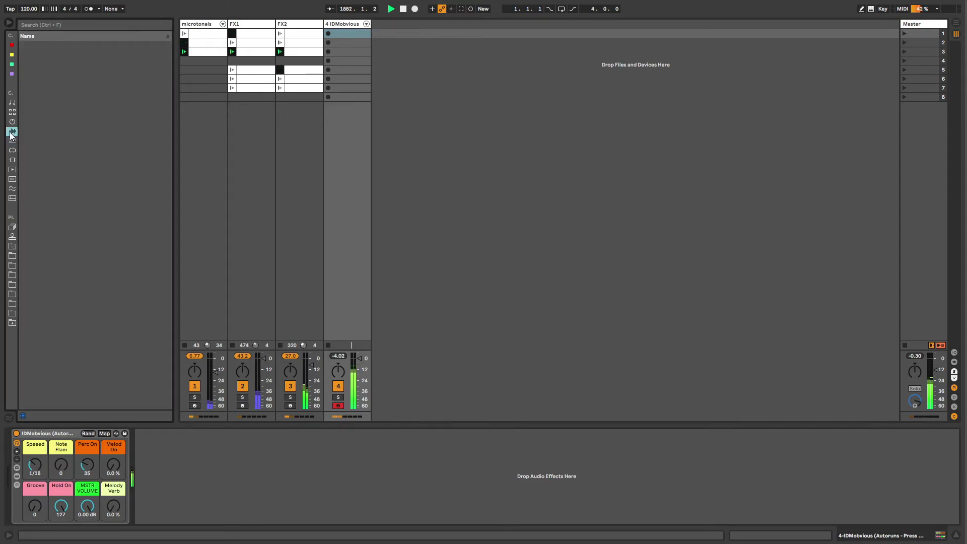
{"action": "left_click", "coordinate": [22, 46]}
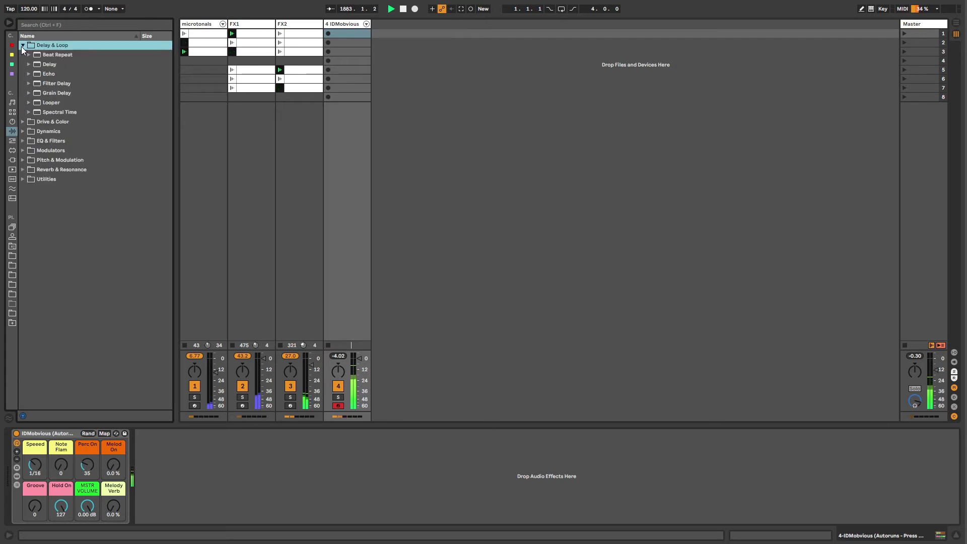
{"action": "left_click_drag", "start_coordinate": [50, 111], "coordinate": [136, 425]}
{"action": "left_click", "coordinate": [159, 432]}
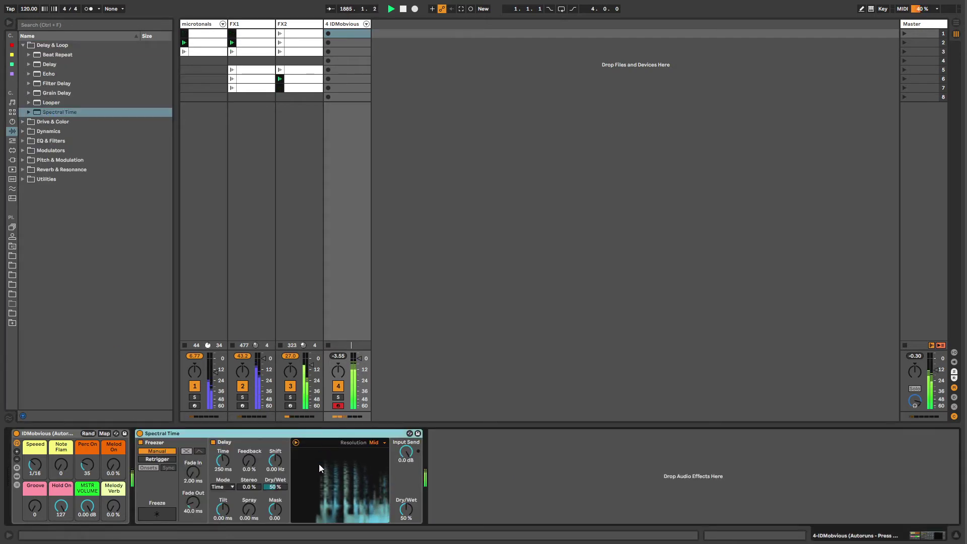
- Set Spectral Time's overall Dry/Wet to 100%, delay Time to 10.6 ms, Feedback to 53% and Shift to 46.4 Hz
{"action": "left_click_drag", "start_coordinate": [395, 515], "coordinate": [397, 497]}
{"action": "left_click_drag", "start_coordinate": [219, 454], "coordinate": [275, 428]}
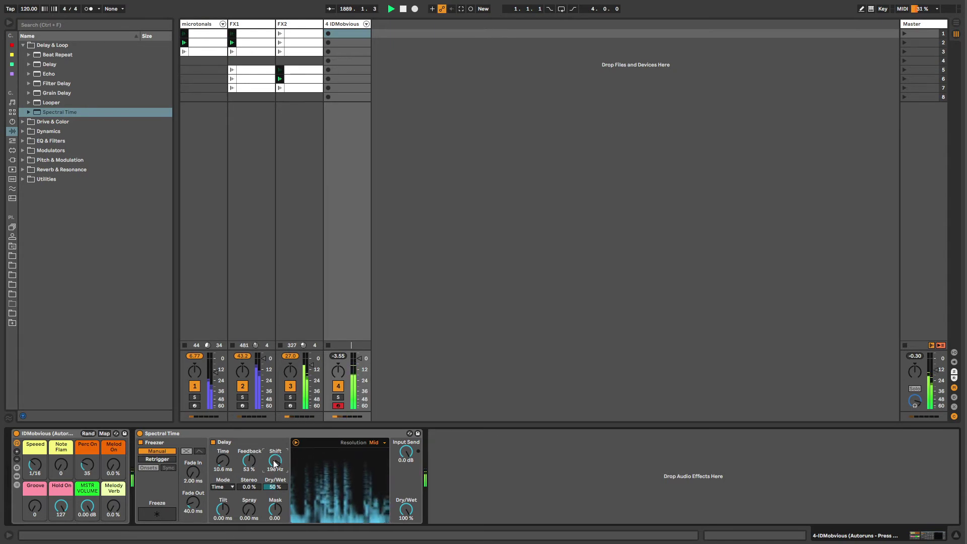
{"action": "left_click_drag", "start_coordinate": [275, 461], "coordinate": [275, 471]}
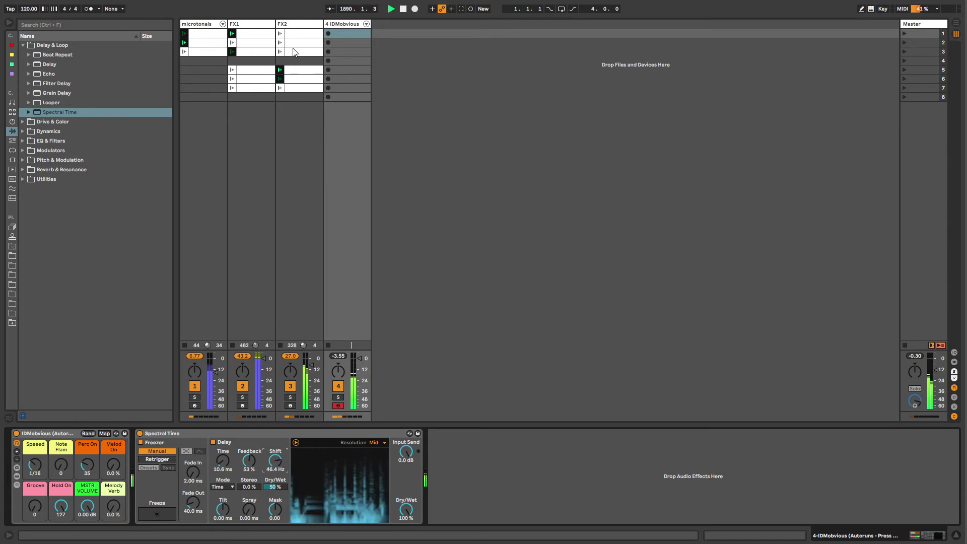
- On the microtonals track's Gate, set the sidechain Mix to 0%, the filter frequency to 410 Hz and Q to 0.13
{"action": "left_click", "coordinate": [192, 24]}
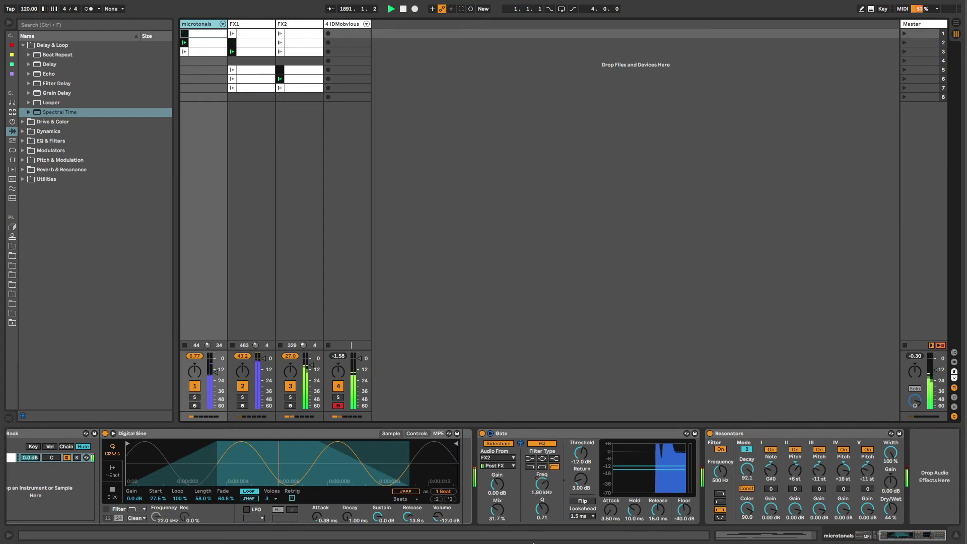
{"action": "left_click_drag", "start_coordinate": [486, 514], "coordinate": [501, 521]}
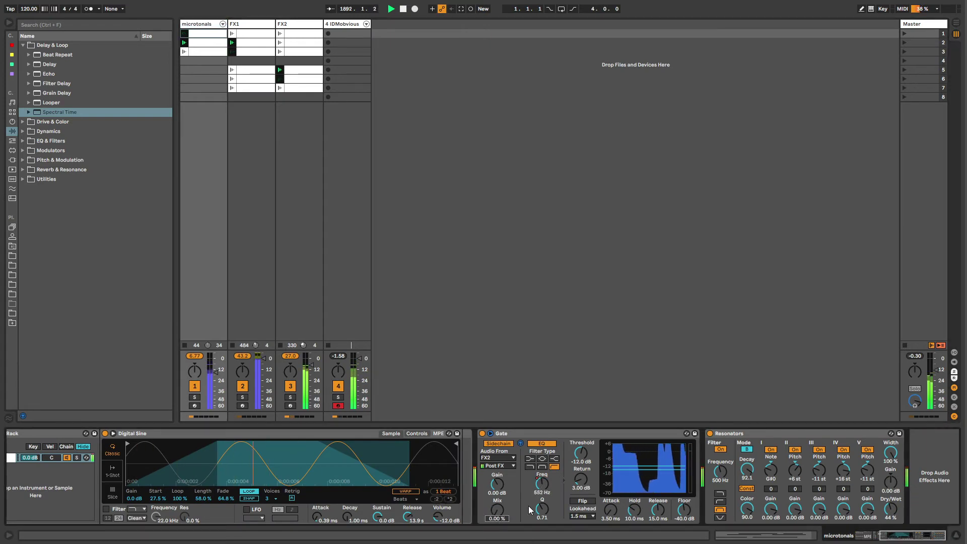
{"action": "left_click_drag", "start_coordinate": [542, 484], "coordinate": [542, 453]}
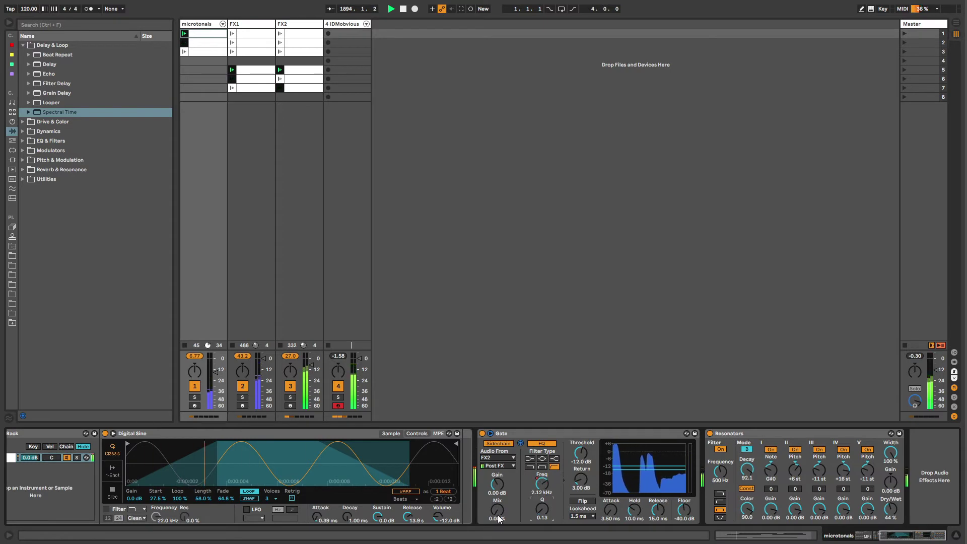
{"action": "left_click_drag", "start_coordinate": [498, 515], "coordinate": [498, 504]}
- Record a clip in the IDMobvious track's first slot and set the first note of the microtonals track's Resonators to G1
{"action": "key", "text": "shift+F9"}
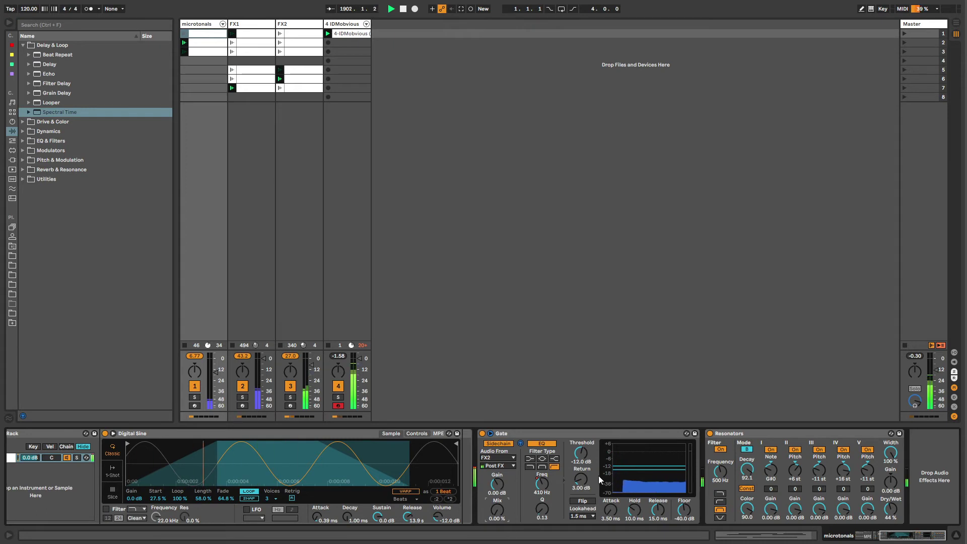
{"action": "left_click", "coordinate": [632, 431]}
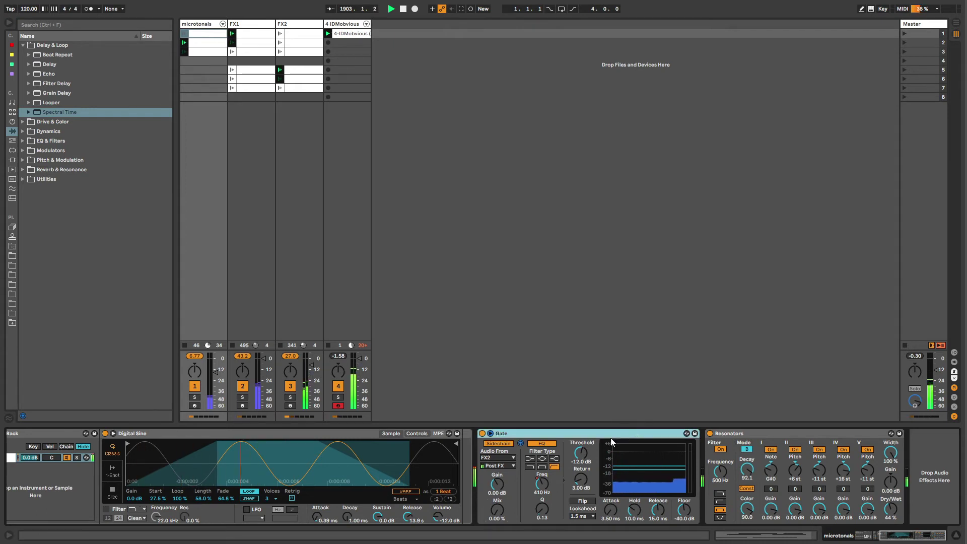
{"action": "left_click_drag", "start_coordinate": [758, 468], "coordinate": [759, 461]}
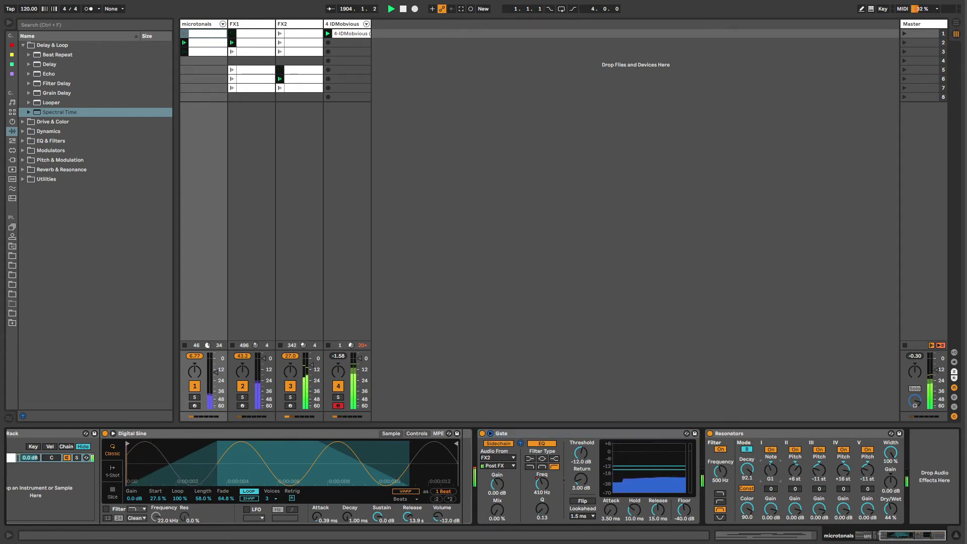
- Set Spectral Time on the IDMobvious track to Ultra resolution and 48% Feedback, toggling its spectrogram off and on
{"action": "left_click", "coordinate": [346, 33]}
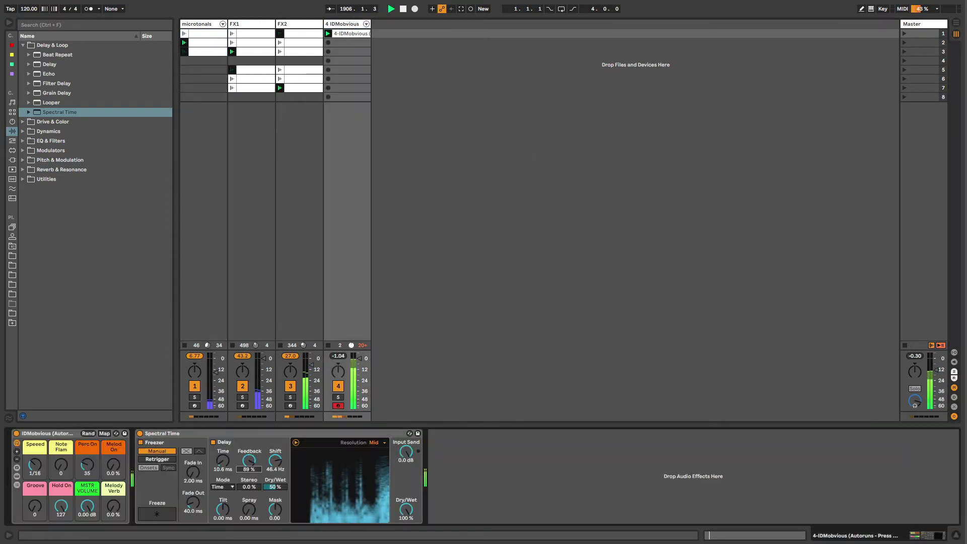
{"action": "left_click", "coordinate": [374, 443]}
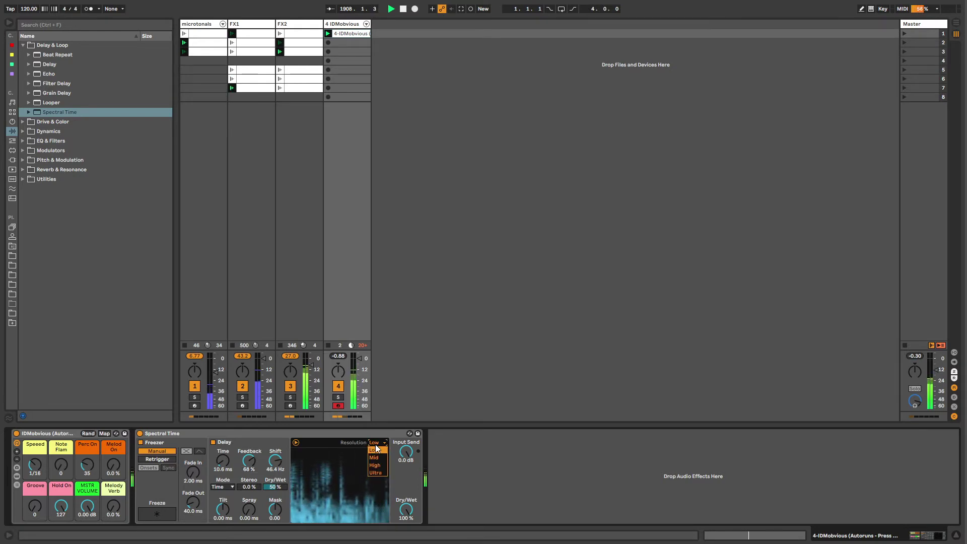
{"action": "left_click", "coordinate": [376, 473]}
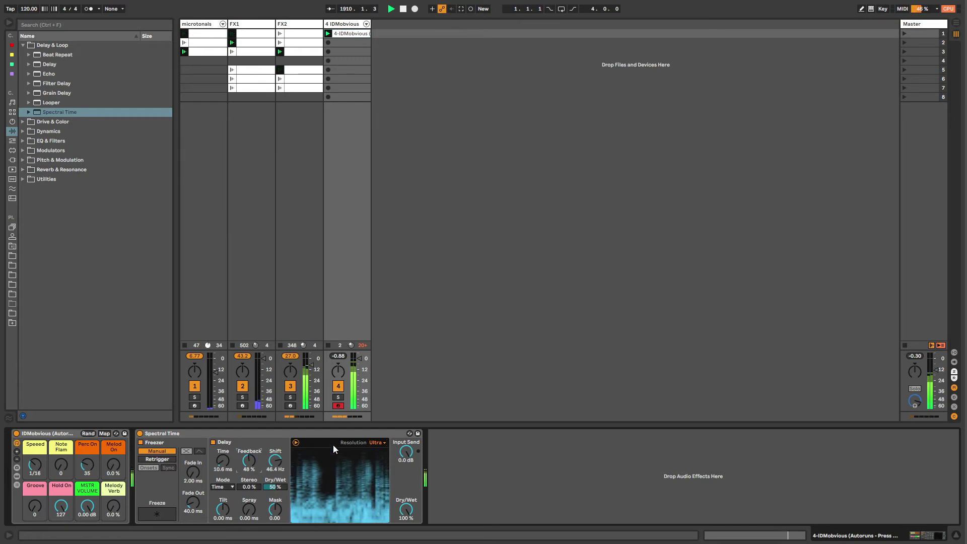
{"action": "left_click", "coordinate": [296, 443]}
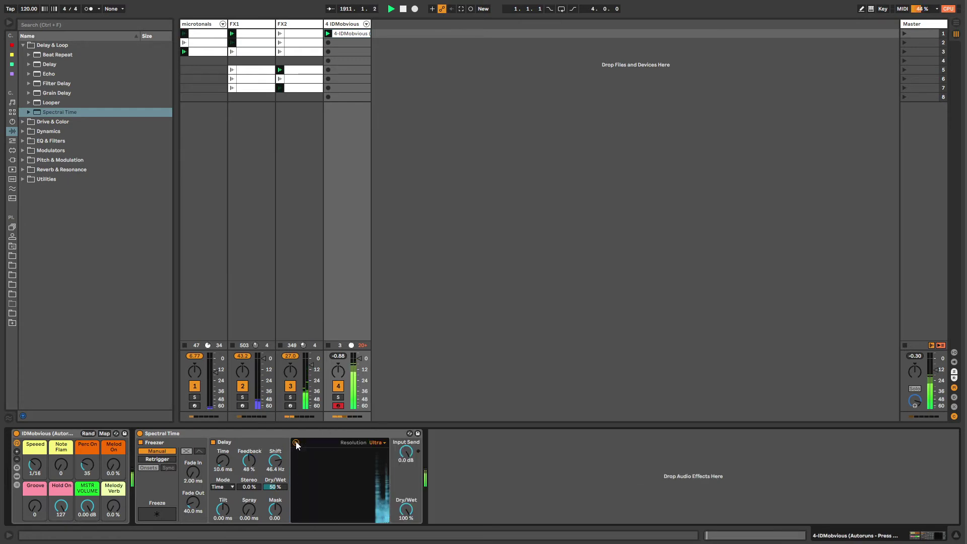
{"action": "left_click", "coordinate": [297, 442]}
{"action": "left_click", "coordinate": [296, 442]}
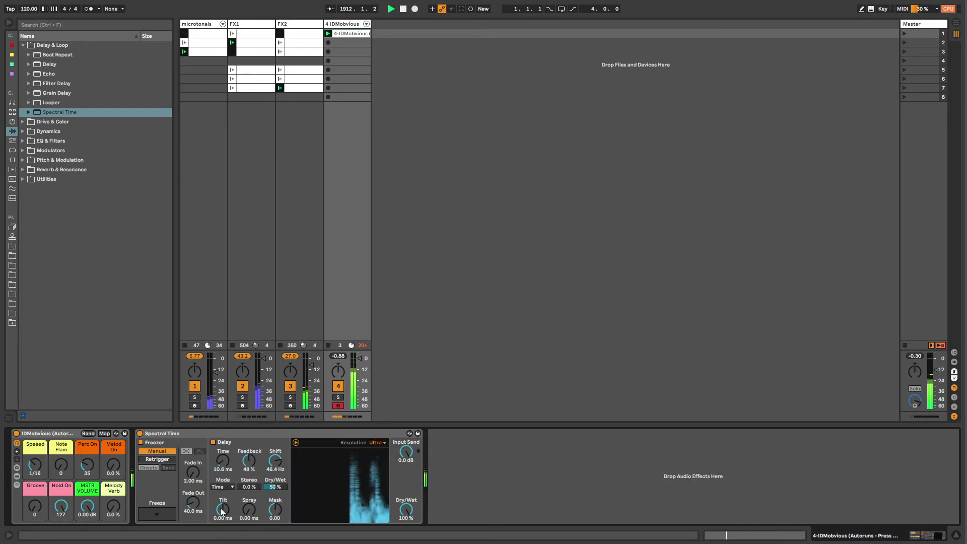
- Set Spectral Time's delay Tilt to -1.01 s, Spray to 21.2 ms and Mask to 0.59
{"action": "mouse_move", "coordinate": [220, 508]}
{"action": "left_mouse_down"}
{"action": "mouse_move", "coordinate": [222, 490]}
{"action": "mouse_move", "coordinate": [222, 504]}
{"action": "mouse_move", "coordinate": [249, 496]}
{"action": "mouse_move", "coordinate": [250, 519]}
{"action": "left_mouse_up"}
{"action": "mouse_move", "coordinate": [276, 509]}
{"action": "left_mouse_down"}
{"action": "mouse_move", "coordinate": [275, 521]}
{"action": "mouse_move", "coordinate": [275, 492]}
{"action": "mouse_move", "coordinate": [233, 511]}
{"action": "mouse_move", "coordinate": [233, 526]}
{"action": "left_mouse_up"}
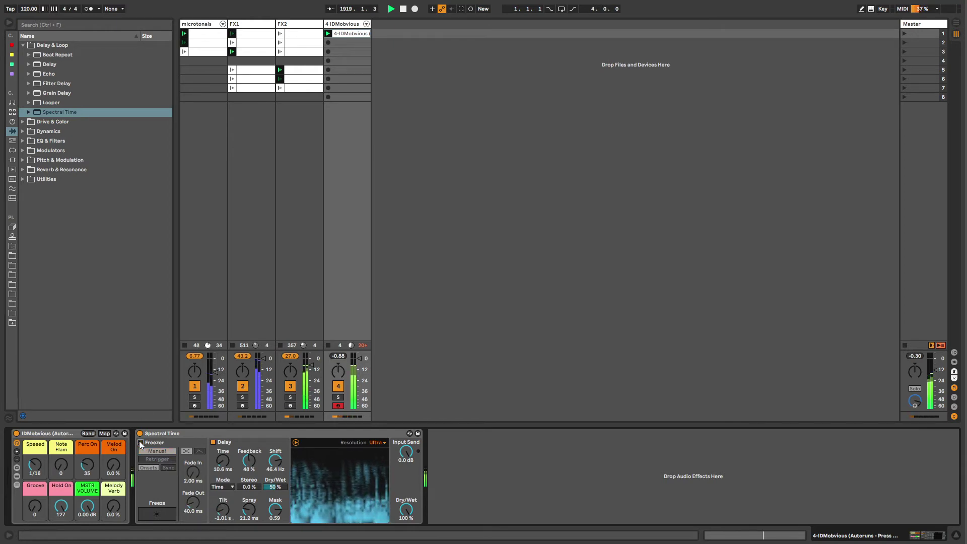
- Switch Spectral Time's Freezer to Retrigger with 83% onset Sensitivity and test the Freeze function on and off
{"action": "left_click", "coordinate": [150, 459]}
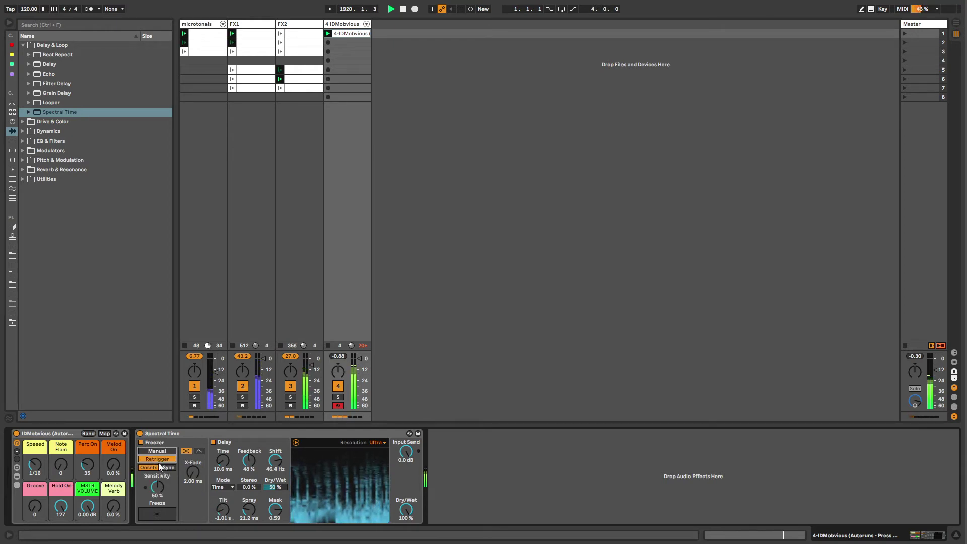
{"action": "left_click_drag", "start_coordinate": [160, 489], "coordinate": [160, 457]}
{"action": "left_click", "coordinate": [159, 514]}
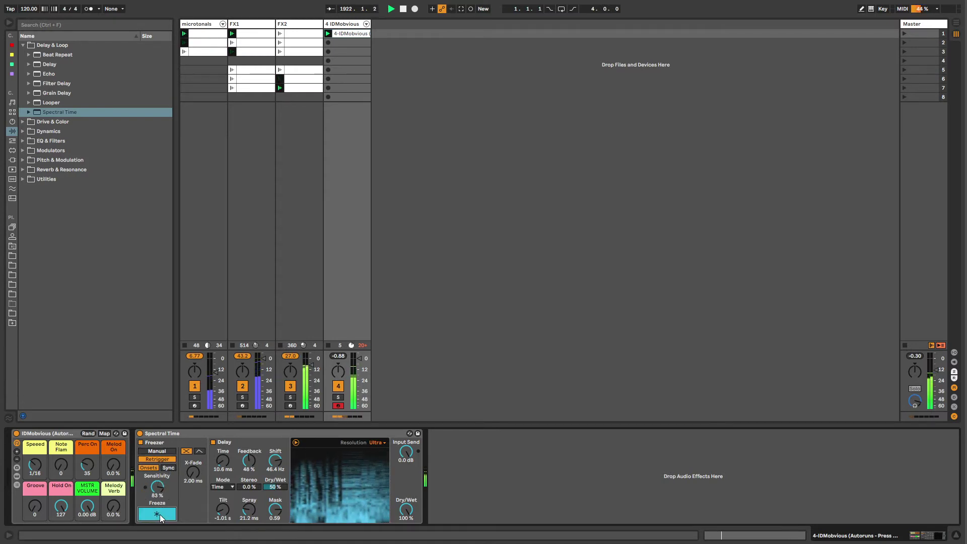
{"action": "left_click", "coordinate": [160, 515]}
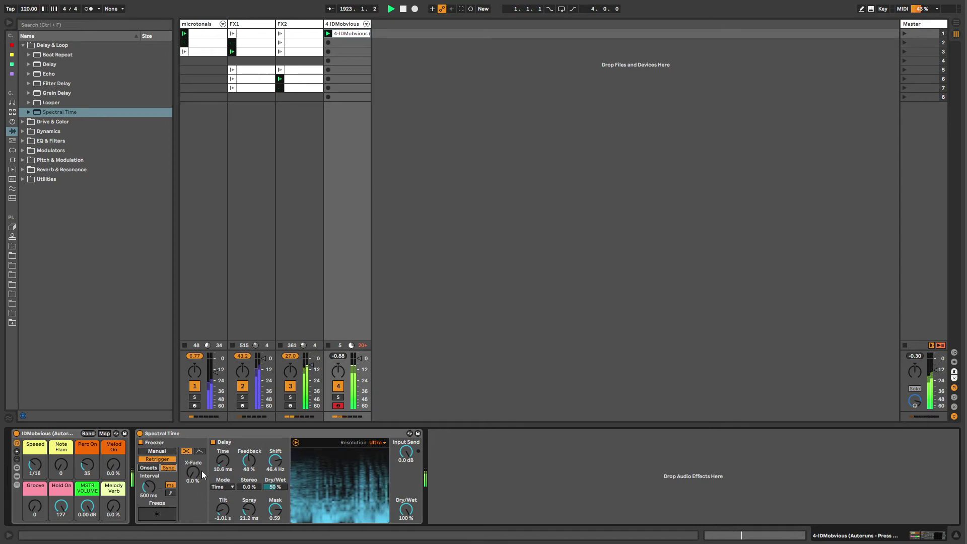
- Set Spectral Time's X-Fade to 346 ms, Feedback to 29%, Shift to -74.3 Hz, delay Dry/Wet to 100% and Tilt to its minimum
{"action": "left_click_drag", "start_coordinate": [193, 472], "coordinate": [275, 473]}
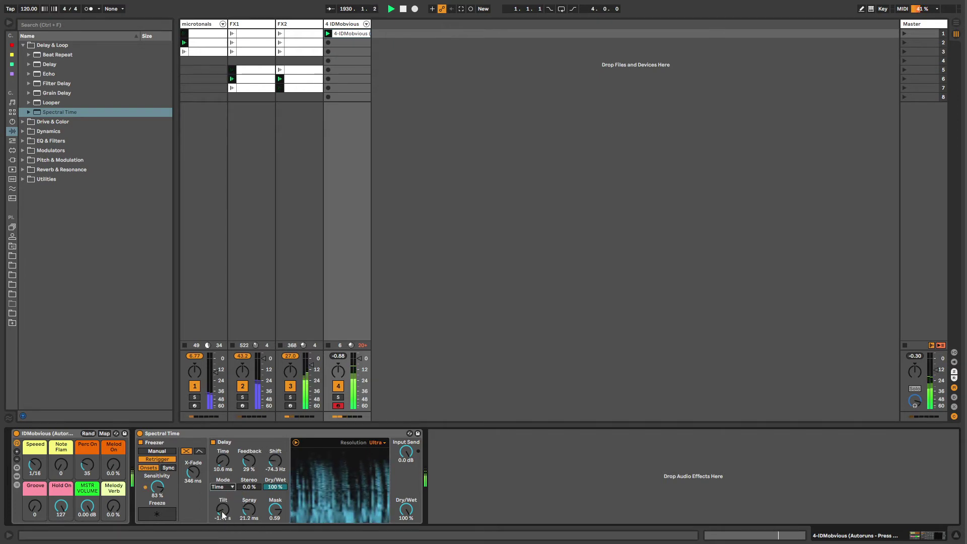
{"action": "mouse_move", "coordinate": [223, 510]}
{"action": "left_mouse_down"}
{"action": "mouse_move", "coordinate": [222, 496]}
{"action": "mouse_move", "coordinate": [223, 528]}
{"action": "left_mouse_up"}
- Duplicate the recorded IDMobvious clip twice so that it fills the track's first three slots
{"action": "left_click", "coordinate": [346, 33]}
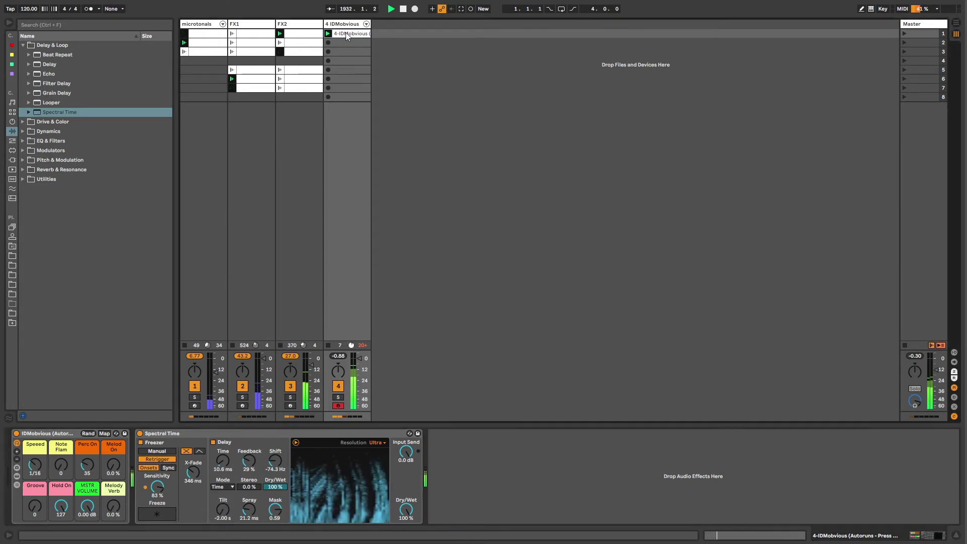
{"action": "double_click", "coordinate": [346, 33]}
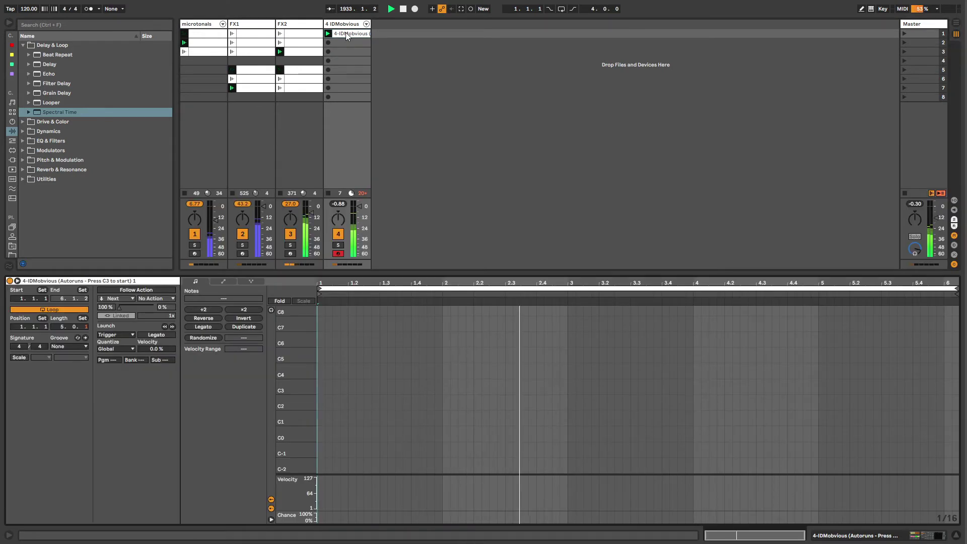
{"action": "key", "text": "ctrl+d"}
{"action": "key", "text": "ctrl+d"}
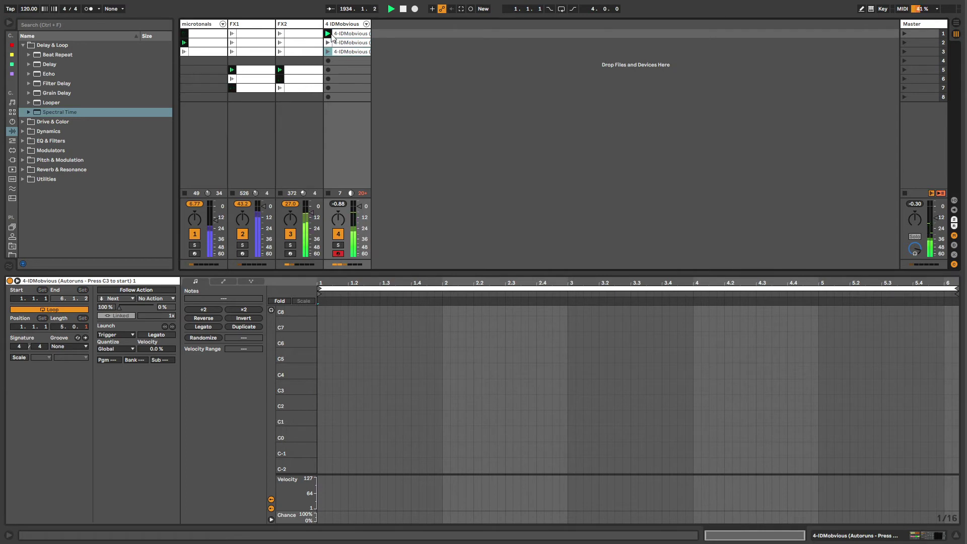
- Enable a follow action of Other on all three IDMobvious clips, launch the first clip and return to the track's devices
{"action": "key", "text": "ctrl+a"}
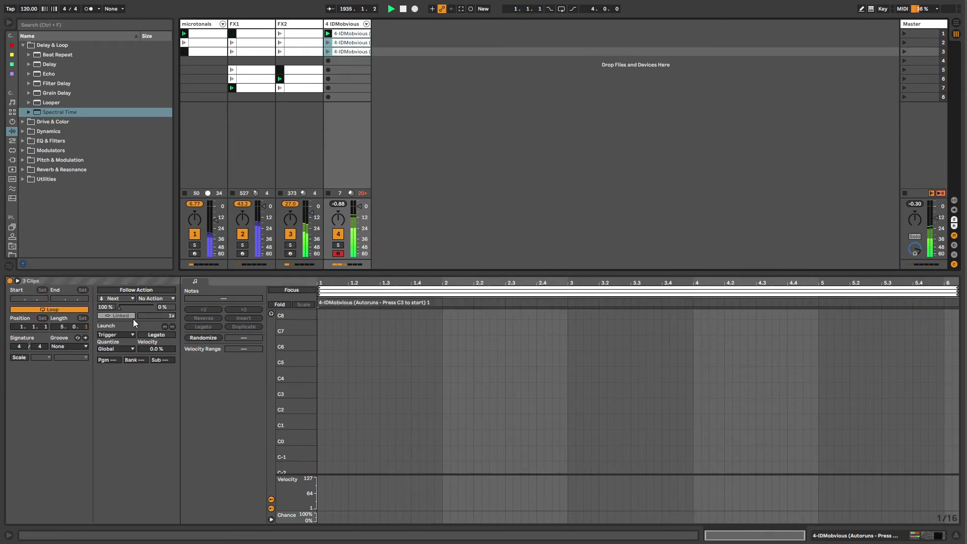
{"action": "left_click", "coordinate": [129, 290]}
{"action": "left_click", "coordinate": [122, 300]}
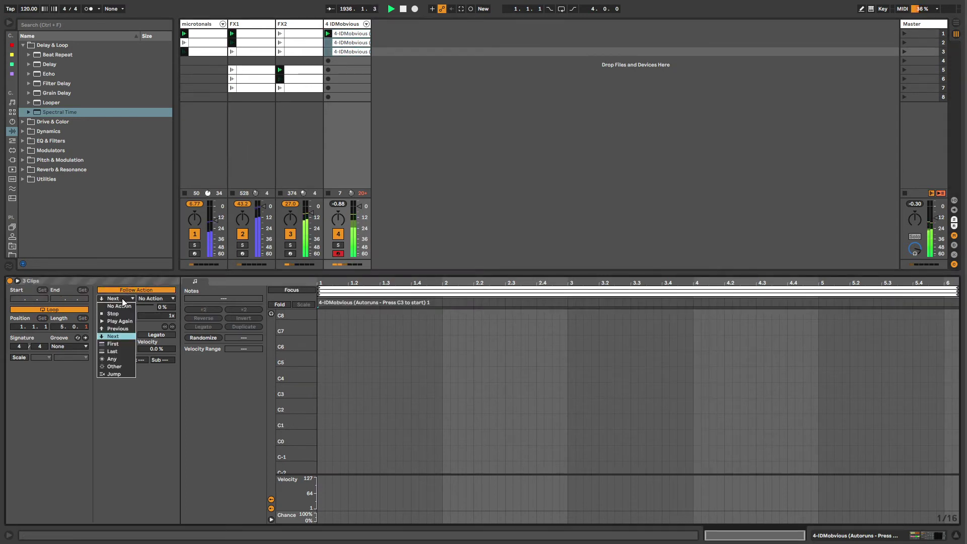
{"action": "left_click", "coordinate": [115, 367]}
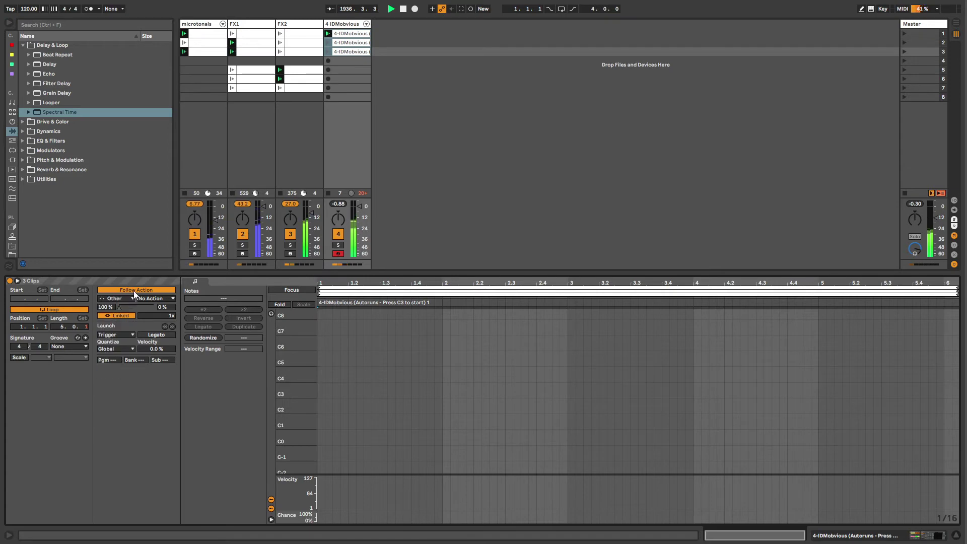
{"action": "left_click", "coordinate": [328, 34]}
{"action": "left_click", "coordinate": [353, 23]}
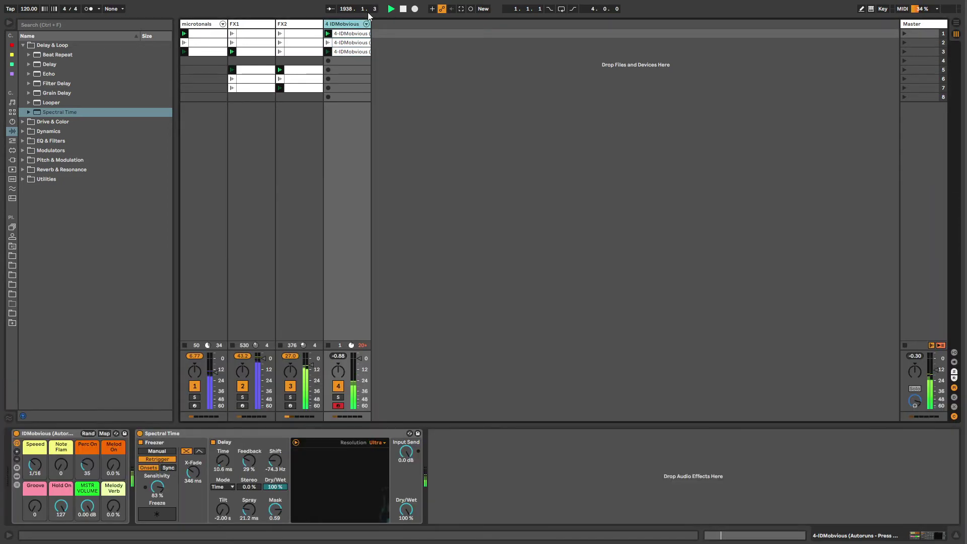
- Review the launch and follow action settings of the three IDMobvious clips and return to the track's devices
{"action": "key", "text": "shift+F9"}
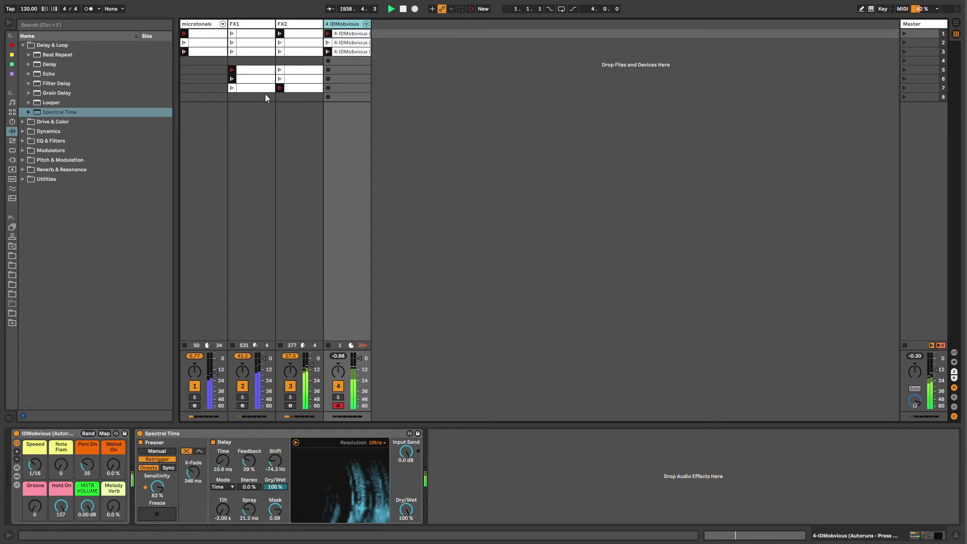
{"action": "left_click", "coordinate": [343, 34]}
{"action": "left_click", "coordinate": [344, 52], "text": "shift"}
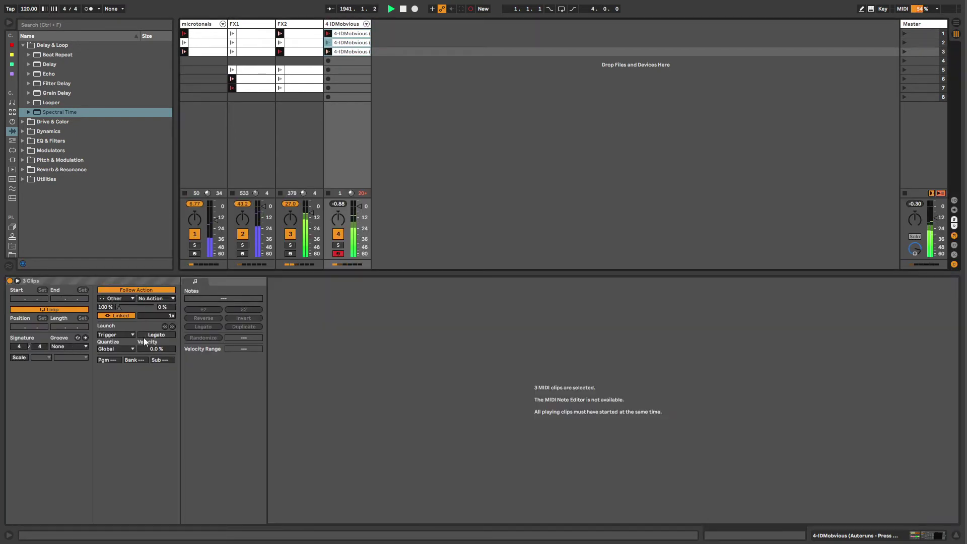
{"action": "left_click", "coordinate": [340, 25]}
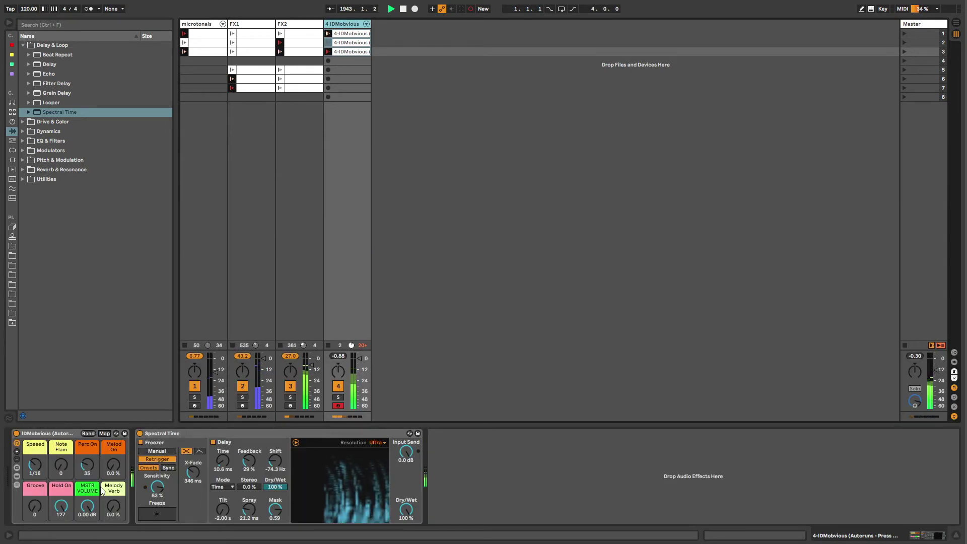
- Try other Speed macro divisions and set Spectral Time's Feedback to 71%, Shift to -340 Hz, Mask to 1.00, Tilt to -1.08 s and Spray to 0.03 ms
{"action": "left_click", "coordinate": [34, 465]}
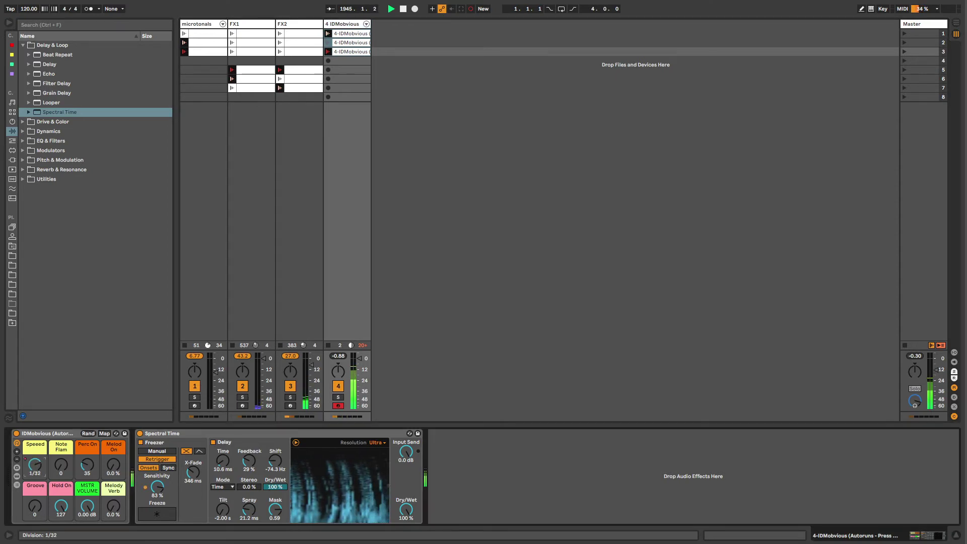
{"action": "left_click_drag", "start_coordinate": [34, 466], "coordinate": [35, 462]}
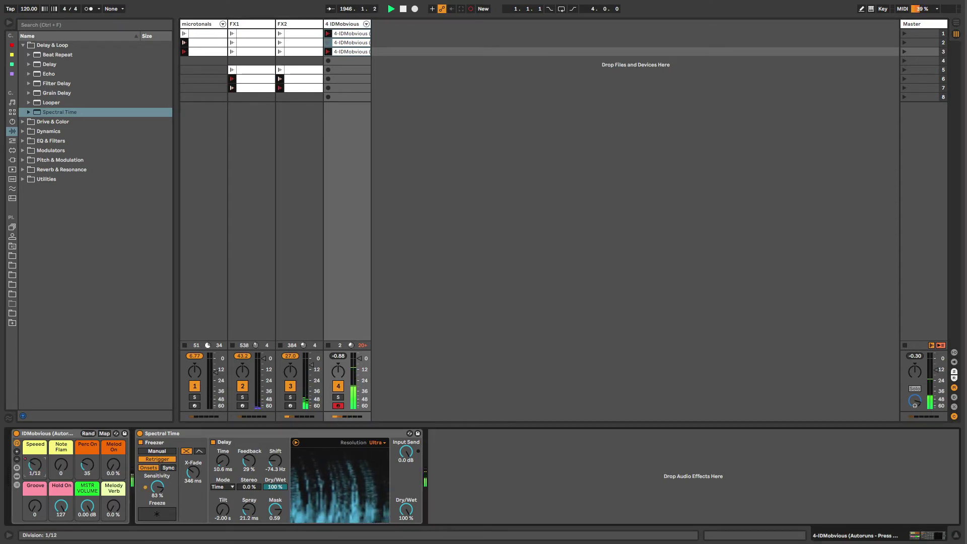
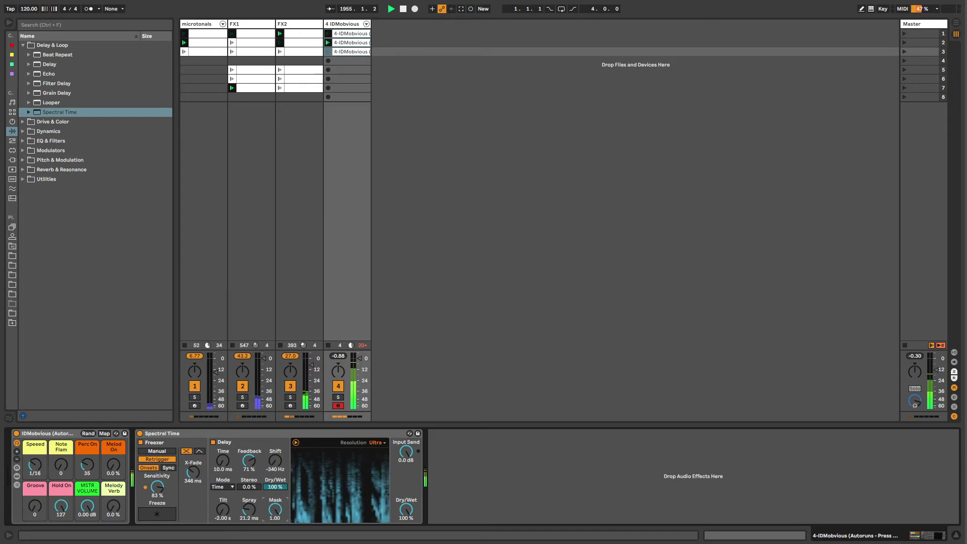
{"action": "mouse_move", "coordinate": [244, 503]}
{"action": "left_mouse_down"}
{"action": "mouse_move", "coordinate": [244, 524]}
{"action": "mouse_move", "coordinate": [193, 443]}
{"action": "left_mouse_up"}
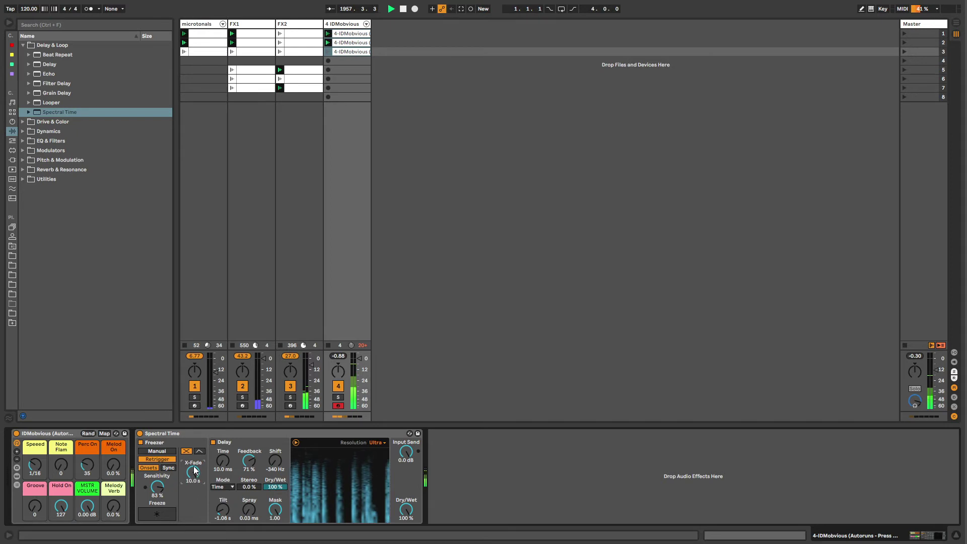
- Try the Freezer's separate fades with a 23.6 ms Fade Out, set onset Sensitivity to 75% and return to crossfade mode
{"action": "left_click", "coordinate": [199, 451]}
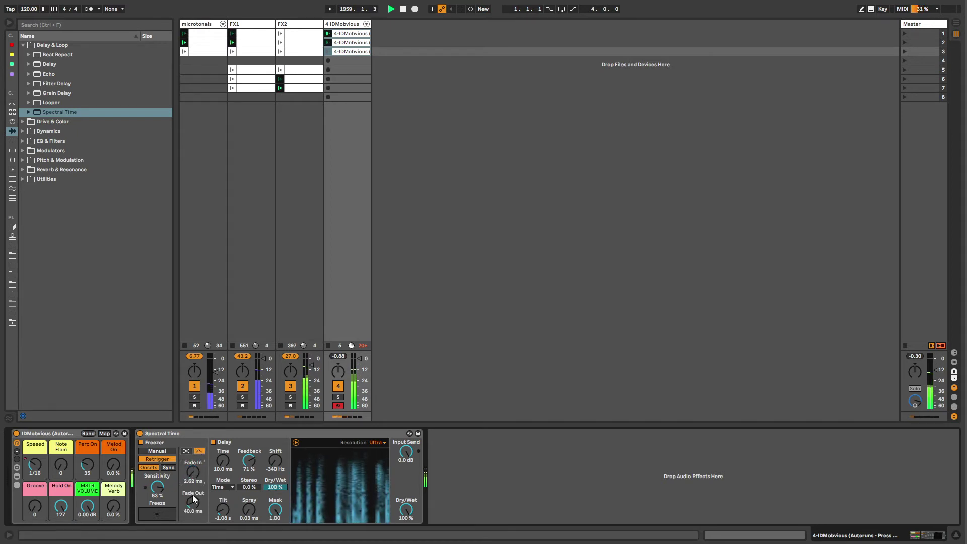
{"action": "left_click_drag", "start_coordinate": [193, 503], "coordinate": [163, 501]}
{"action": "left_click", "coordinate": [321, 433]}
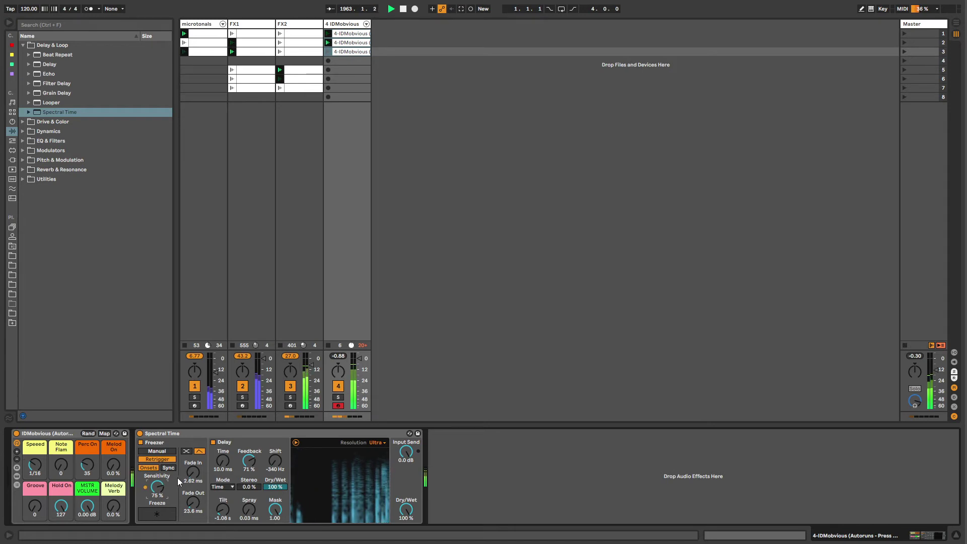
{"action": "left_click", "coordinate": [187, 451]}
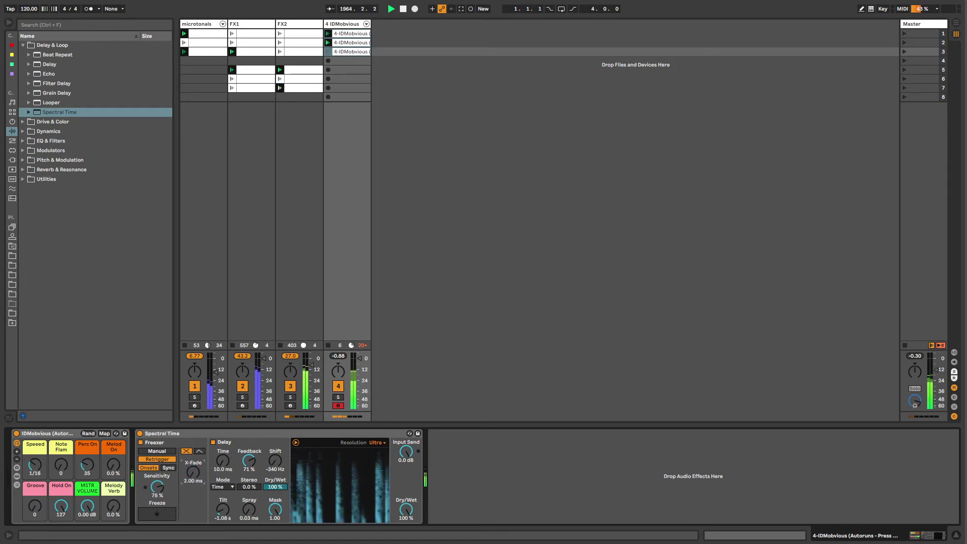
- Set Spectral Time's X-Fade to 13.0 ms, delay Time to 17.7 ms, Feedback to 83% and Shift to -400 Hz
{"action": "left_click_drag", "start_coordinate": [193, 472], "coordinate": [275, 476]}
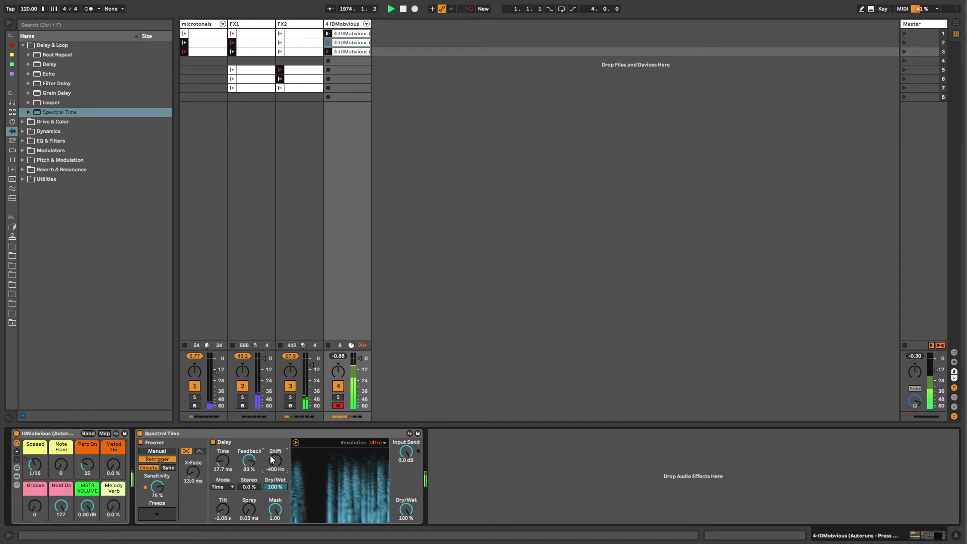
{"action": "key", "text": "ctrl+shift+F9"}
{"action": "left_click_drag", "start_coordinate": [273, 463], "coordinate": [274, 462]}
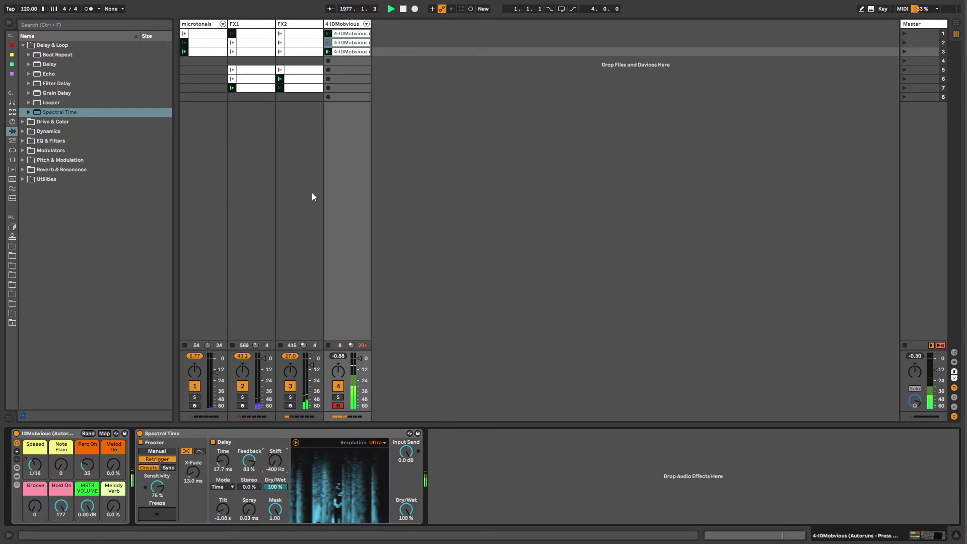
- Reduce Spectral Time's delay Feedback to 0%, Time to 10.0 ms and the overall Dry/Wet to 44%
{"action": "key", "text": "shift+F9"}
{"action": "left_click_drag", "start_coordinate": [249, 461], "coordinate": [224, 479]}
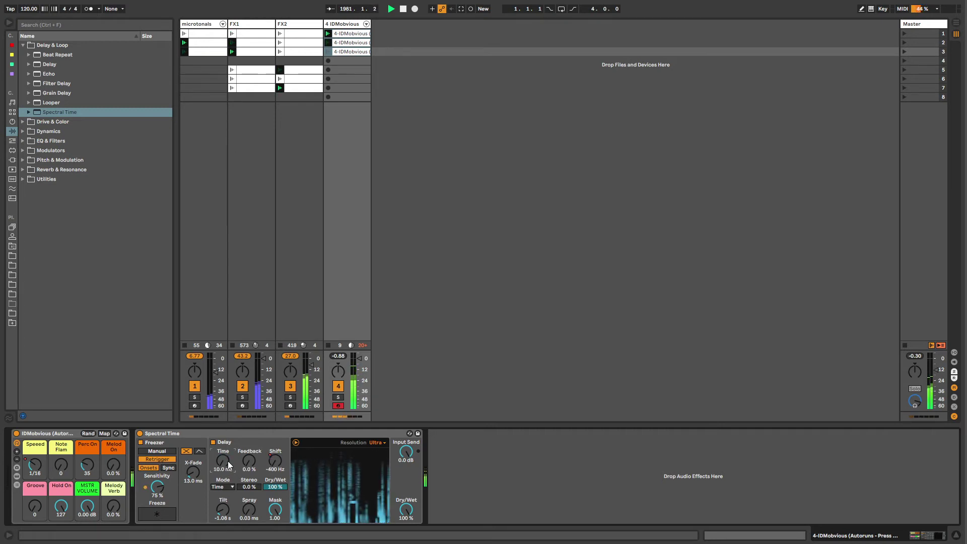
{"action": "left_click_drag", "start_coordinate": [412, 518], "coordinate": [412, 540]}
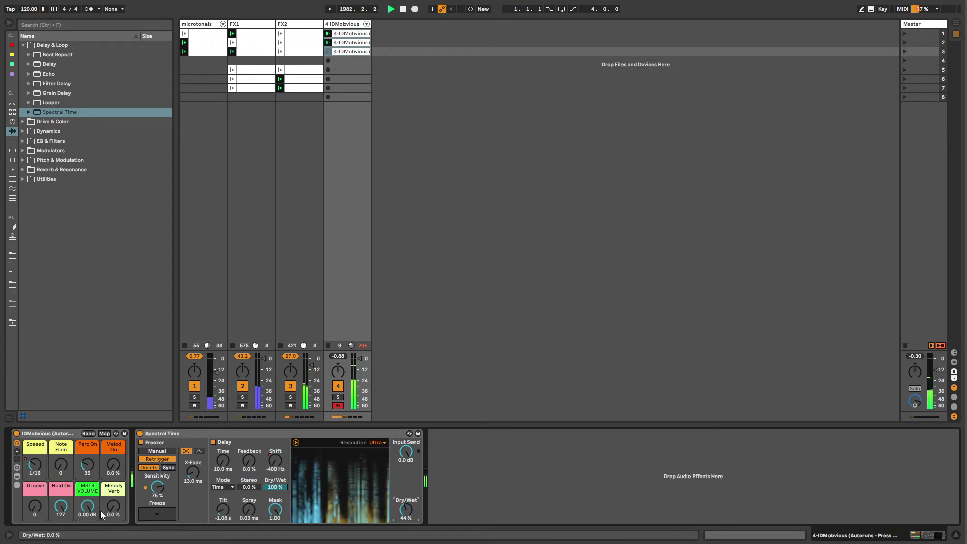
{"action": "left_click", "coordinate": [22, 113]}
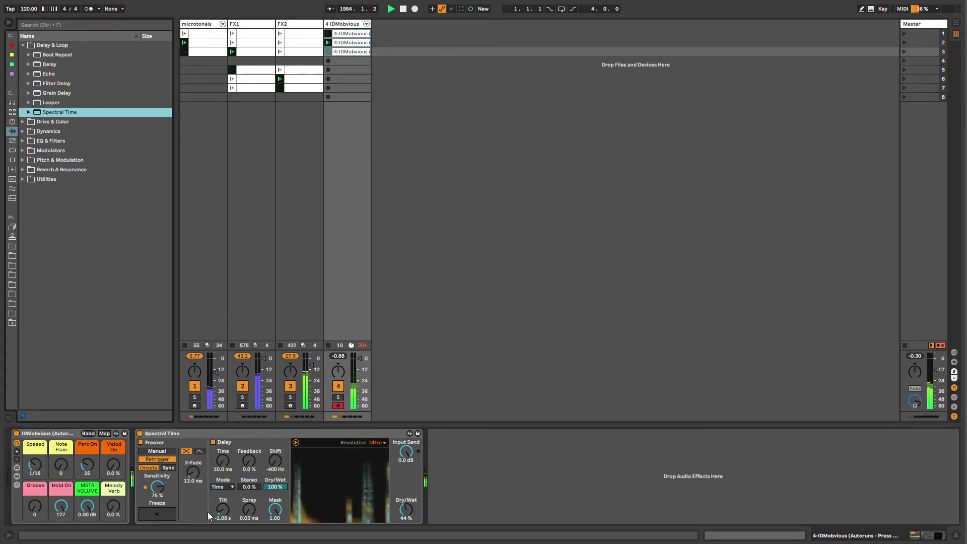
- Switch Spectral Time's delay mode to Notes with Time 1/12, Stereo 100%, Spray 400 ms, Tilt -726 ms and Feedback 0.8%
{"action": "mouse_move", "coordinate": [249, 510]}
{"action": "left_mouse_down"}
{"action": "mouse_move", "coordinate": [245, 444]}
{"action": "mouse_move", "coordinate": [225, 469]}
{"action": "left_mouse_up"}
{"action": "left_click", "coordinate": [225, 486]}
{"action": "left_click", "coordinate": [226, 500]}
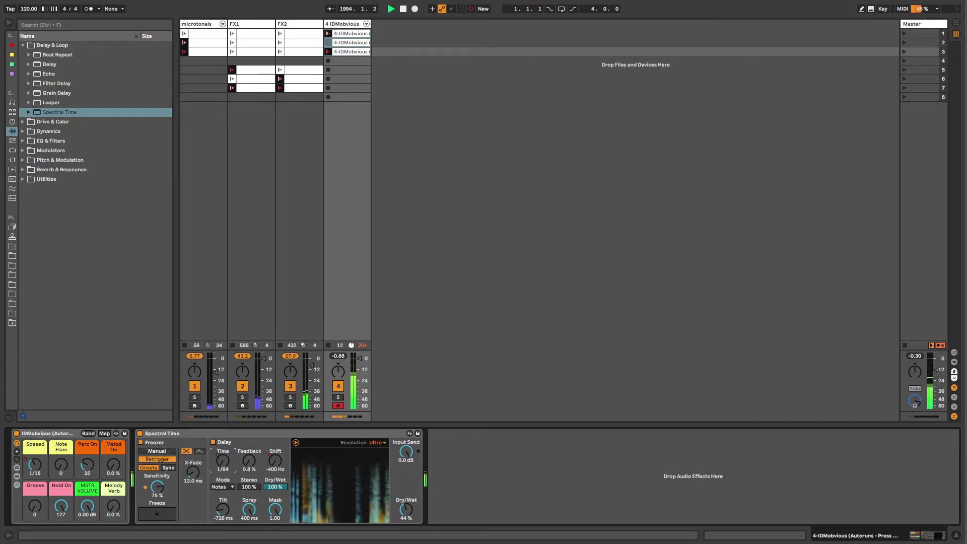
{"action": "left_click_drag", "start_coordinate": [224, 460], "coordinate": [225, 460]}
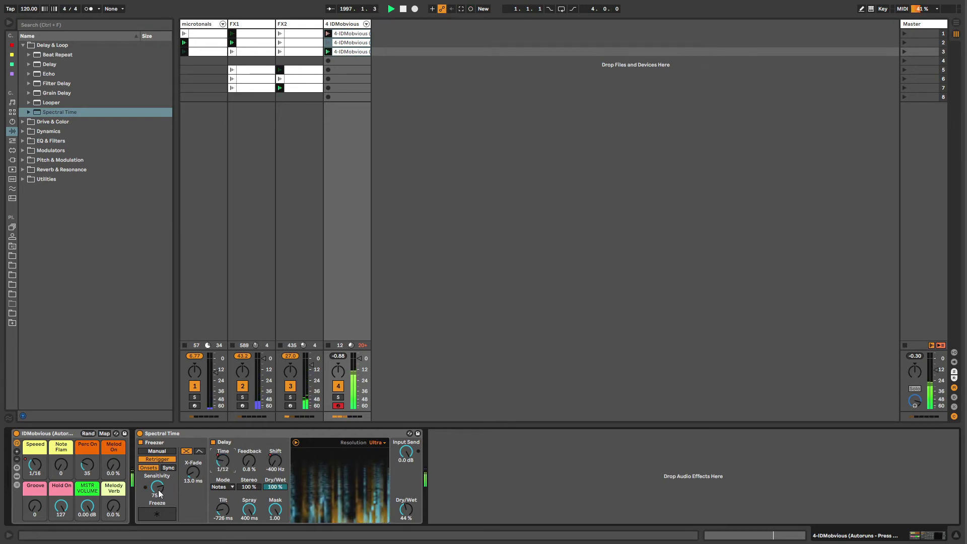
- Test Spectral Time's Freeze function by turning it on and off repeatedly during playback
{"action": "left_click", "coordinate": [159, 513]}
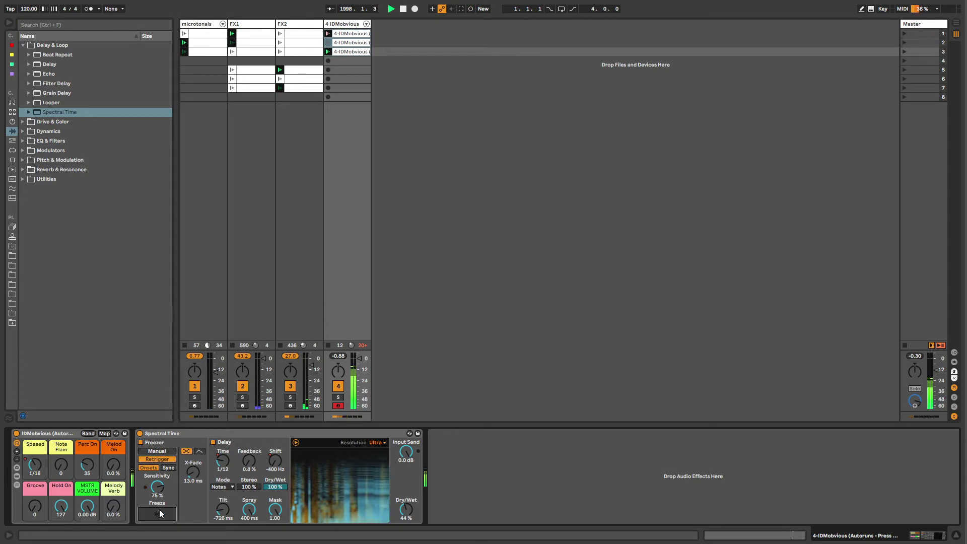
{"action": "left_click", "coordinate": [159, 513]}
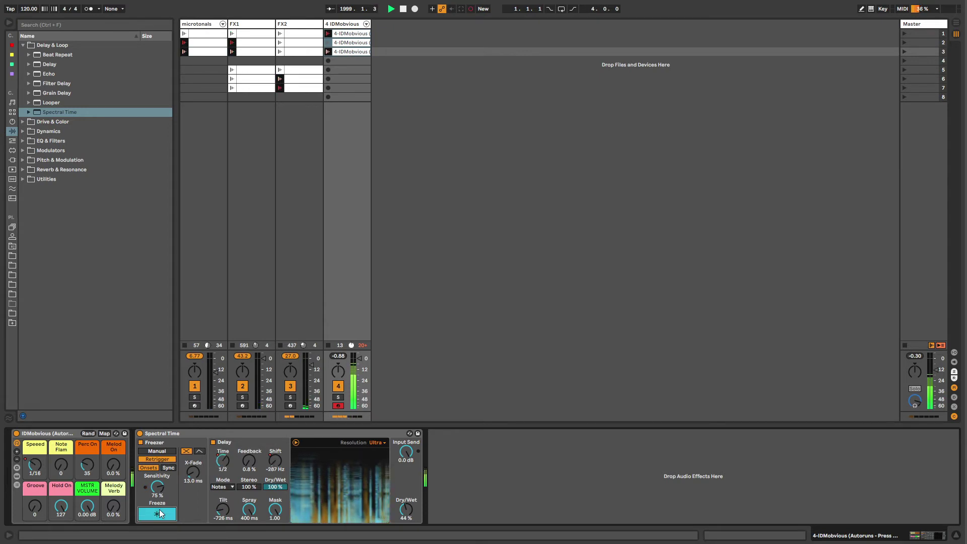
{"action": "left_click", "coordinate": [160, 513]}
{"action": "left_click", "coordinate": [159, 513]}
{"action": "left_click", "coordinate": [159, 513]}
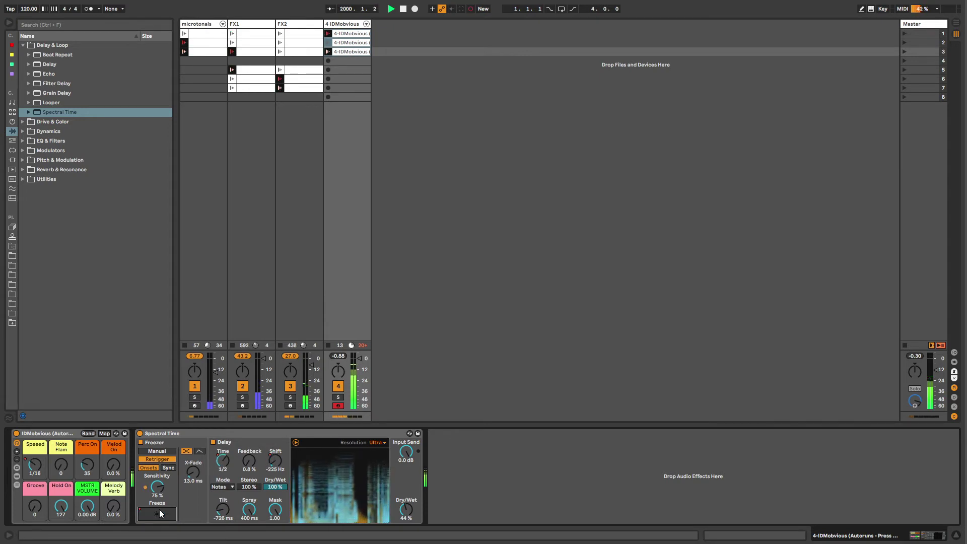
{"action": "left_click", "coordinate": [159, 513]}
{"action": "left_click", "coordinate": [160, 513]}
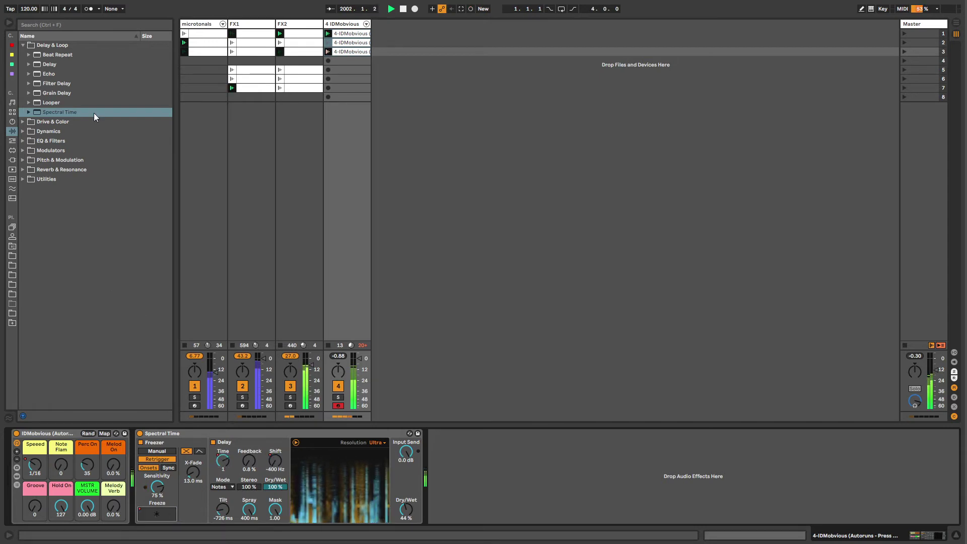
- Collapse the Delay & Loop category and expand it again within the browser's audio effects
{"action": "key", "text": "Left"}
{"action": "key", "text": "Left"}
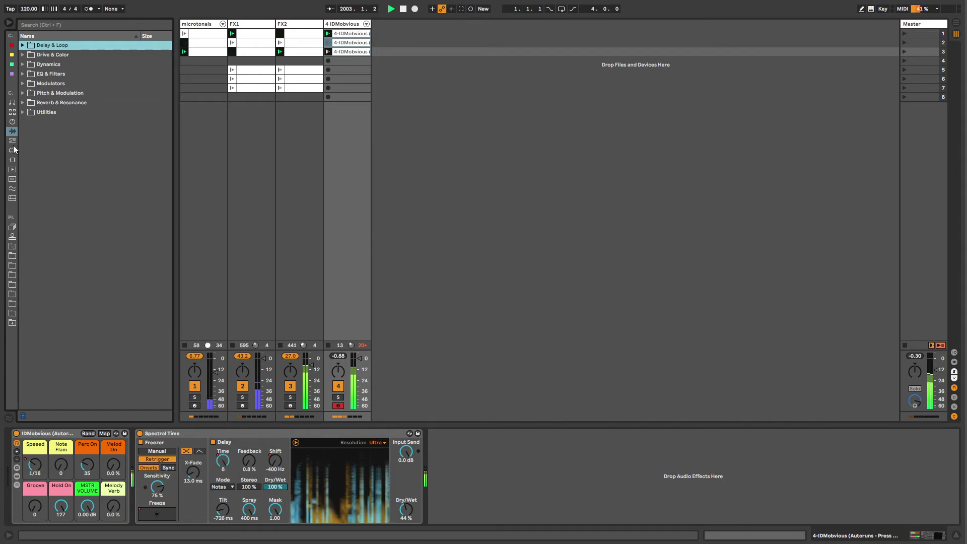
{"action": "left_click", "coordinate": [13, 141]}
{"action": "left_click", "coordinate": [12, 131]}
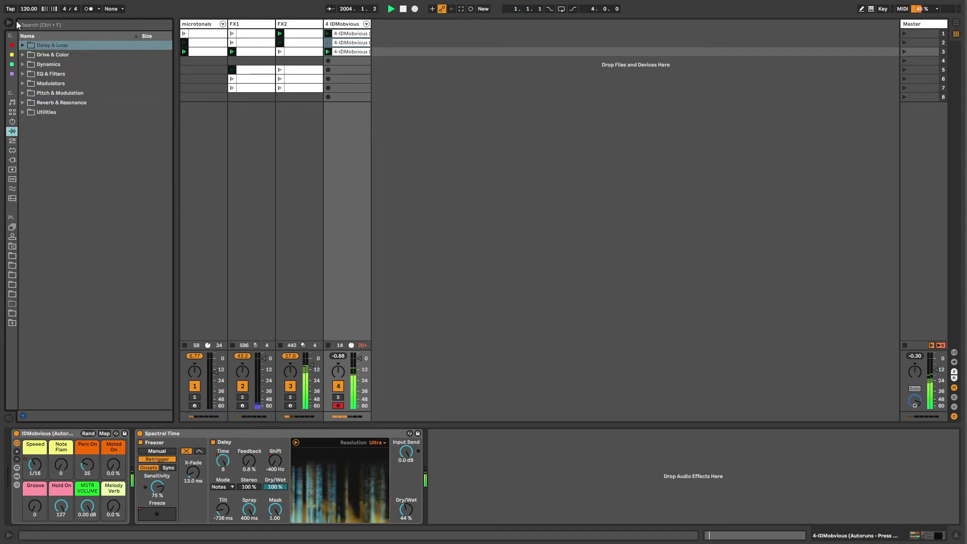
{"action": "left_click", "coordinate": [22, 46]}
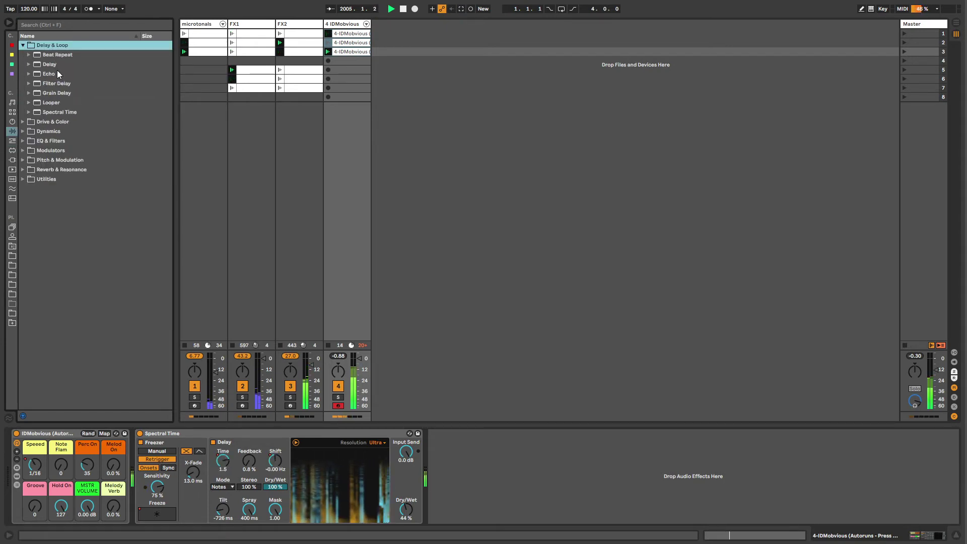
- Move Hybrid Reverb out of FX2's Audio Effect Rack to directly after the first Limiter and remove the empty rack
{"action": "left_click", "coordinate": [293, 25]}
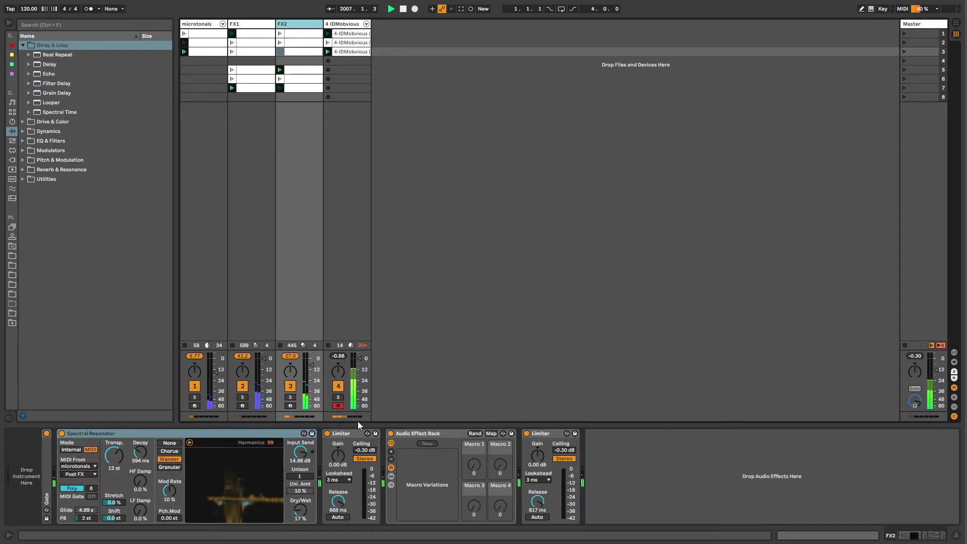
{"action": "left_click", "coordinate": [424, 432]}
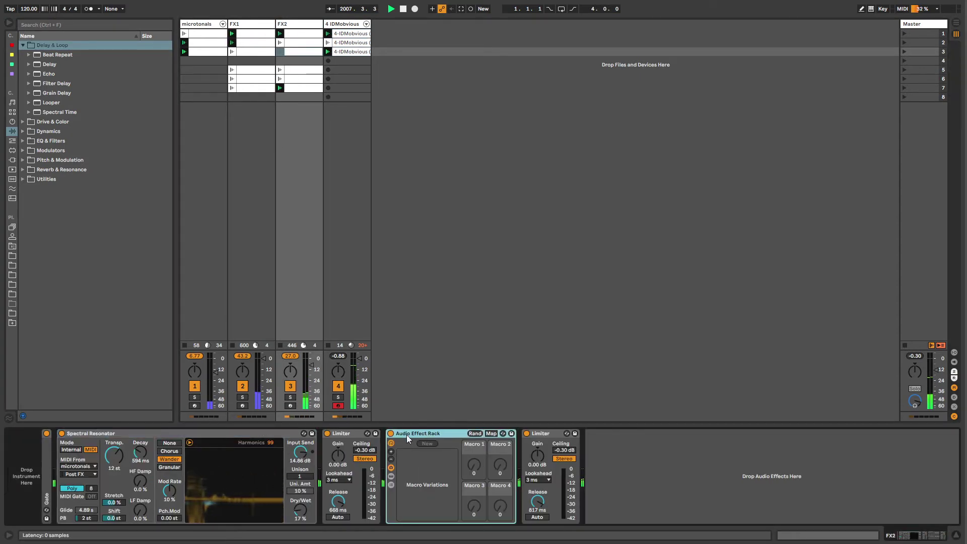
{"action": "left_click", "coordinate": [391, 477]}
{"action": "left_click", "coordinate": [527, 458]}
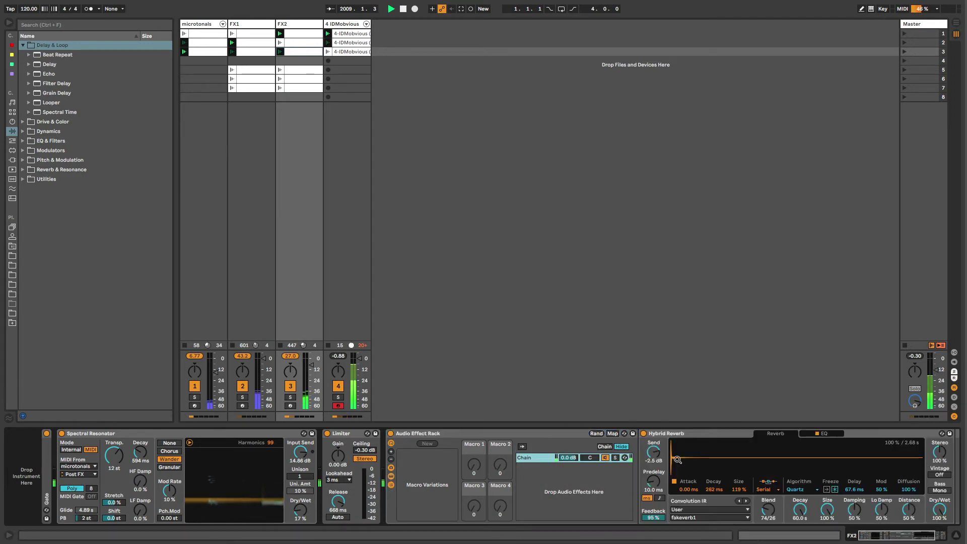
{"action": "left_click", "coordinate": [668, 441]}
{"action": "left_click_drag", "start_coordinate": [669, 437], "coordinate": [384, 453]}
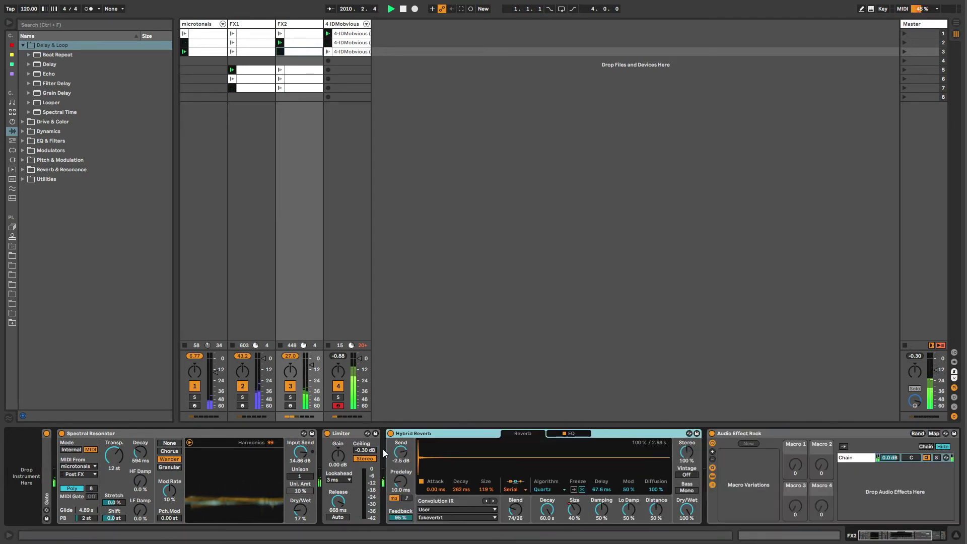
{"action": "left_click", "coordinate": [728, 441]}
{"action": "key", "text": "ctrl+shift+g"}
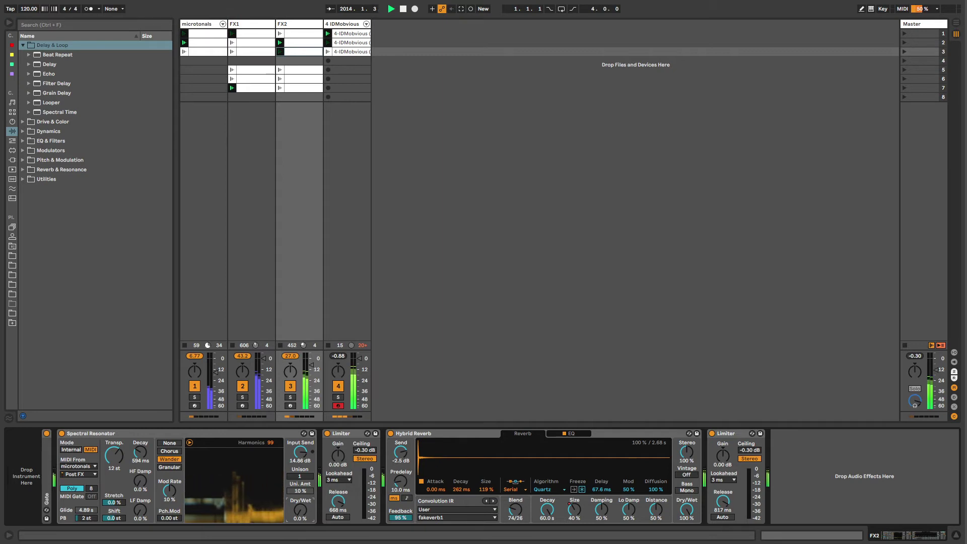
- Review the device chains of the microtonals, FX1 and FX2 tracks
{"action": "left_click", "coordinate": [207, 25]}
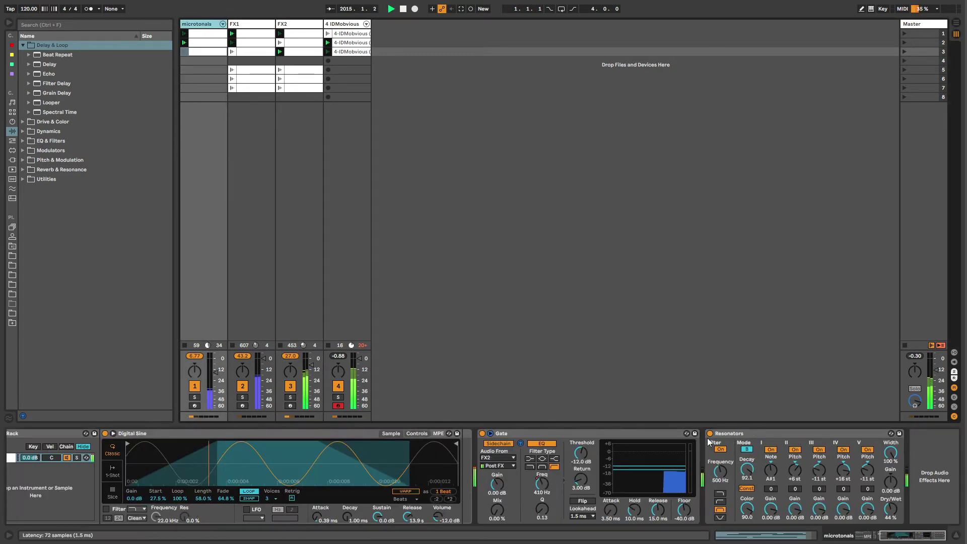
{"action": "left_click", "coordinate": [243, 25]}
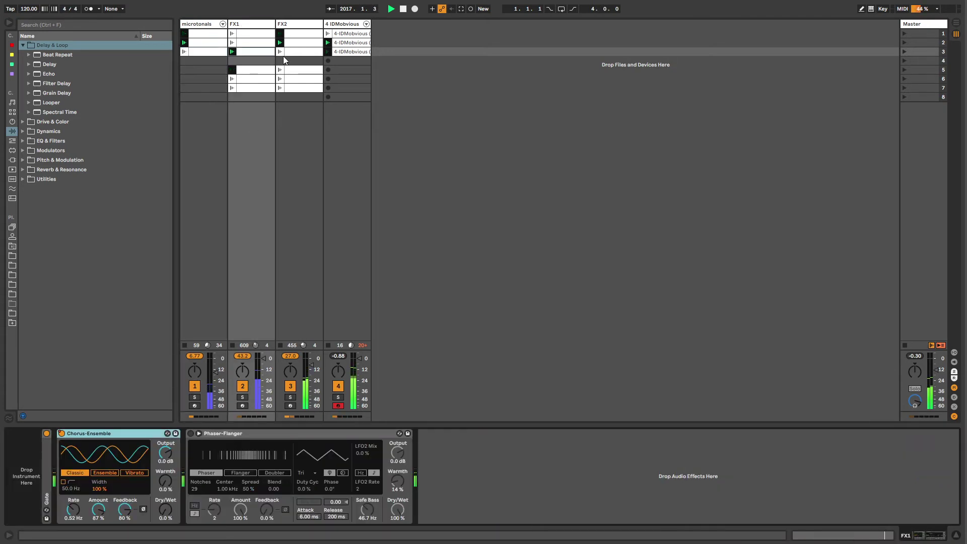
{"action": "left_click", "coordinate": [286, 25]}
{"action": "left_click", "coordinate": [147, 432]}
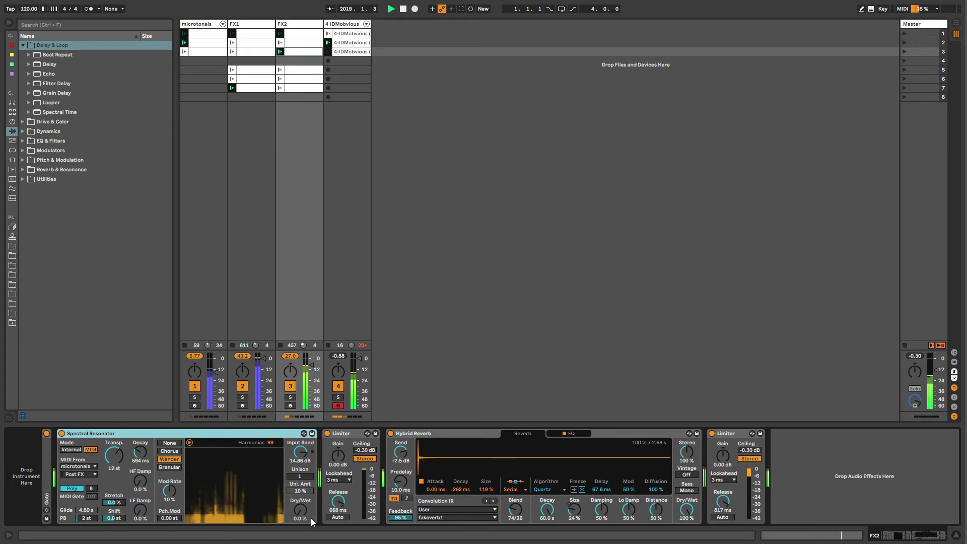
- Delete the MIDI Effect Rack containing MPE Control from the start of the microtonals track's device chain
{"action": "left_click", "coordinate": [193, 24]}
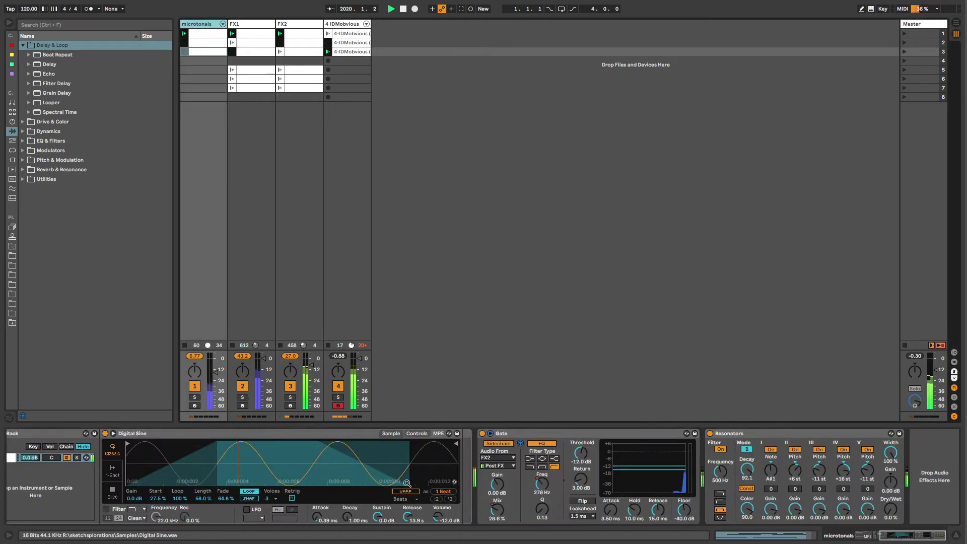
{"action": "left_click_drag", "start_coordinate": [897, 538], "coordinate": [864, 537]}
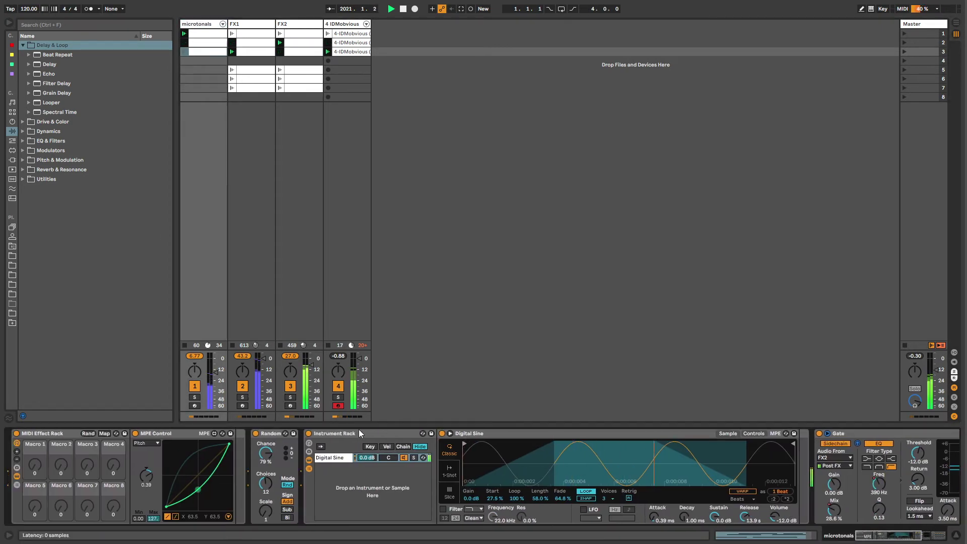
{"action": "left_click", "coordinate": [50, 433]}
{"action": "key", "text": "Delete"}
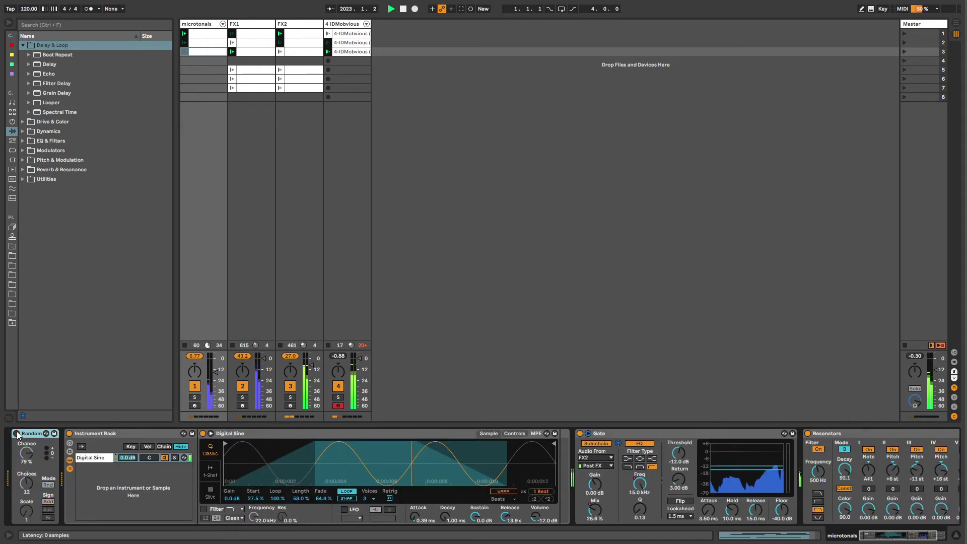
- Insert a Pitch MIDI effect between Random and the Instrument Rack on the microtonals track, transposing by +12 st
{"action": "left_click", "coordinate": [12, 142]}
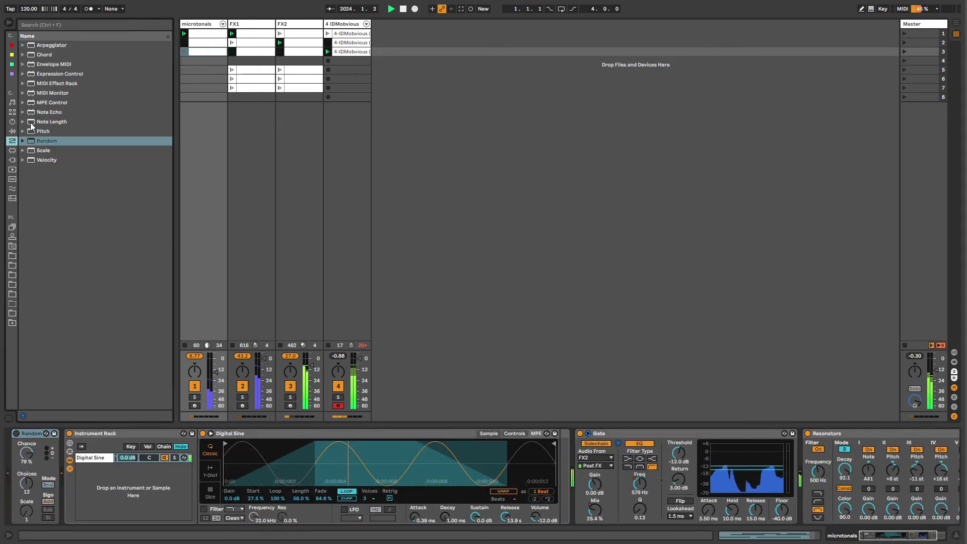
{"action": "left_click_drag", "start_coordinate": [31, 131], "coordinate": [73, 448]}
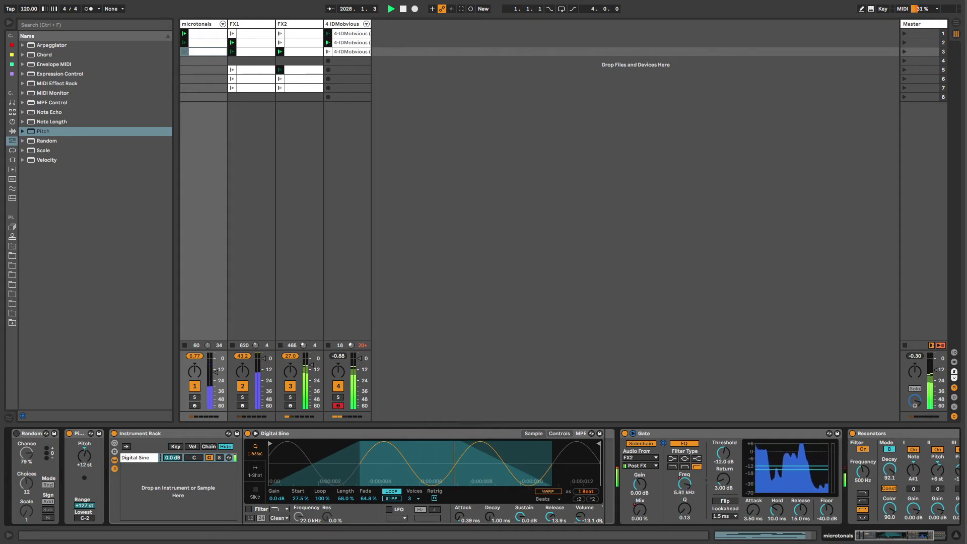
- Add a Drum Buss from the Drive & Color effects after Spectral Time on the IDMobvious track
{"action": "left_click", "coordinate": [281, 25]}
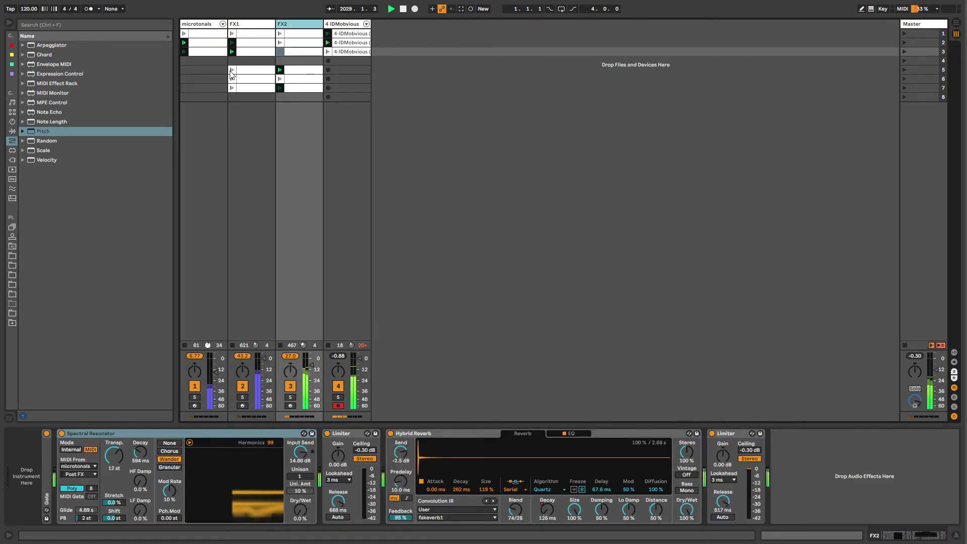
{"action": "left_click", "coordinate": [198, 27]}
{"action": "left_click", "coordinate": [292, 24]}
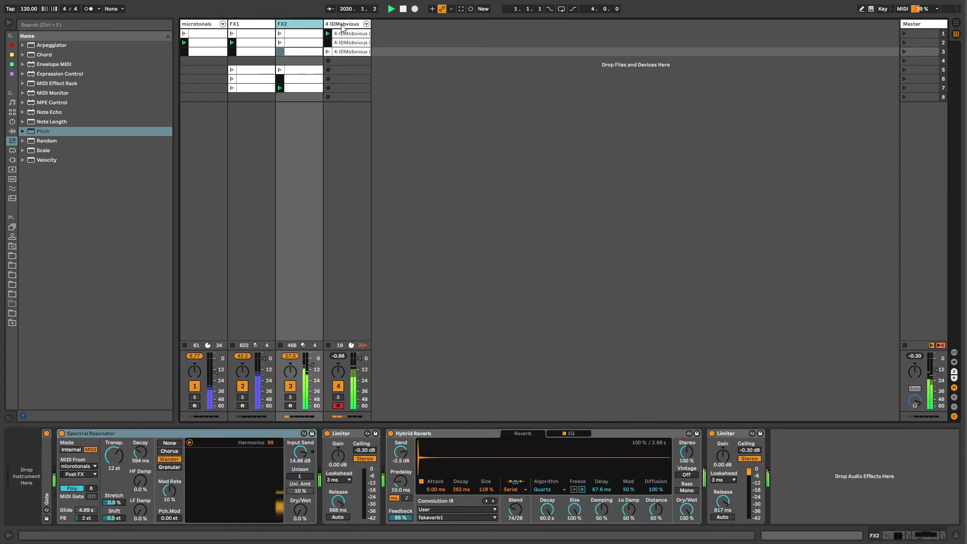
{"action": "left_click", "coordinate": [335, 25]}
{"action": "left_click", "coordinate": [13, 121]}
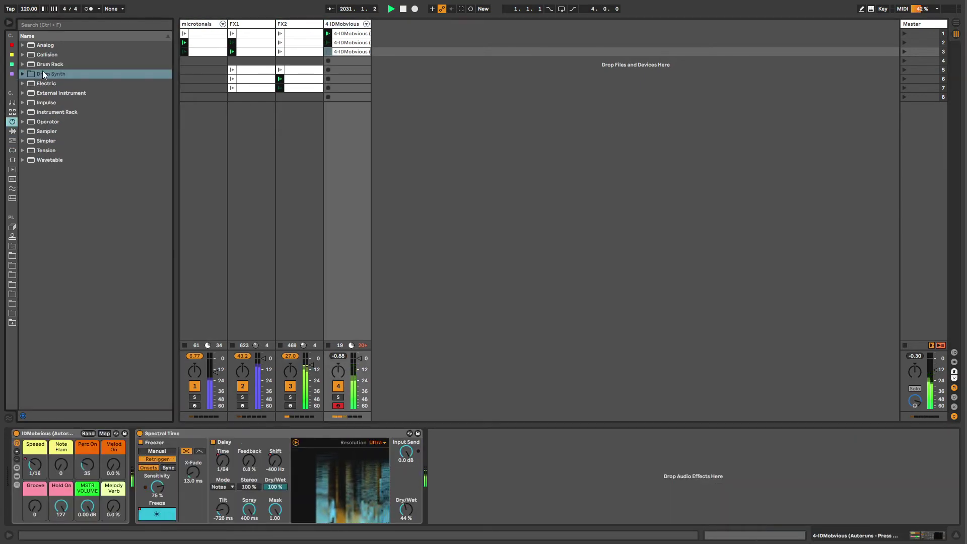
{"action": "left_click", "coordinate": [43, 75]}
{"action": "left_click", "coordinate": [23, 74]}
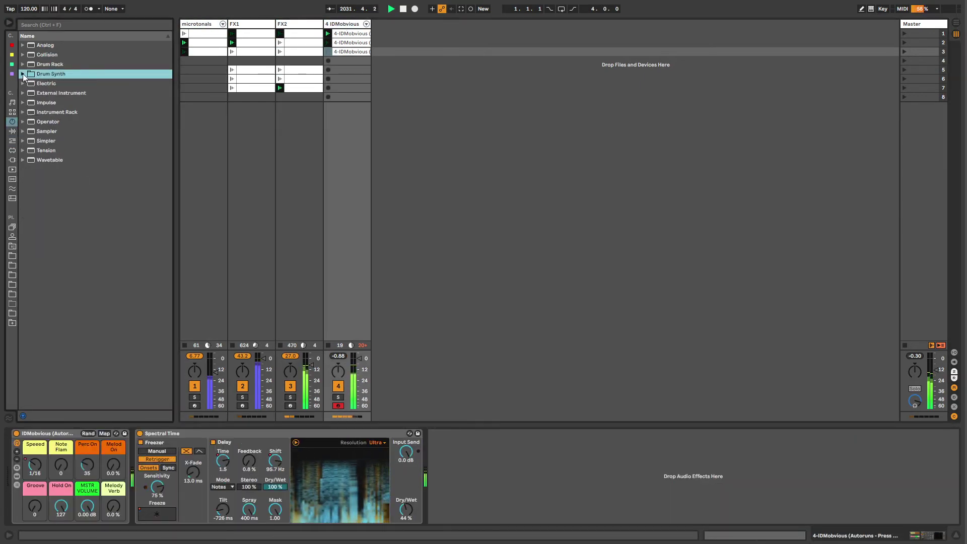
{"action": "left_click", "coordinate": [12, 132]}
{"action": "left_click", "coordinate": [23, 129]}
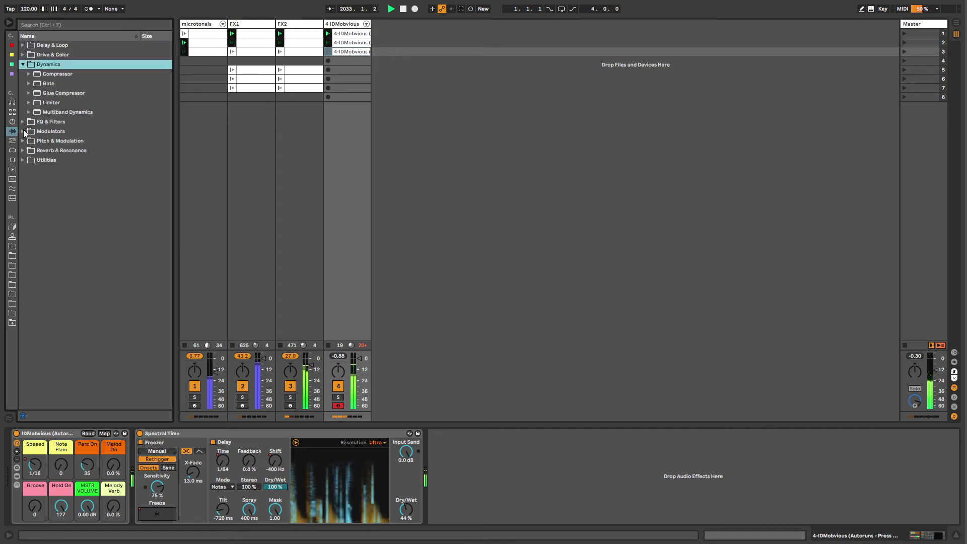
{"action": "left_click", "coordinate": [24, 55]}
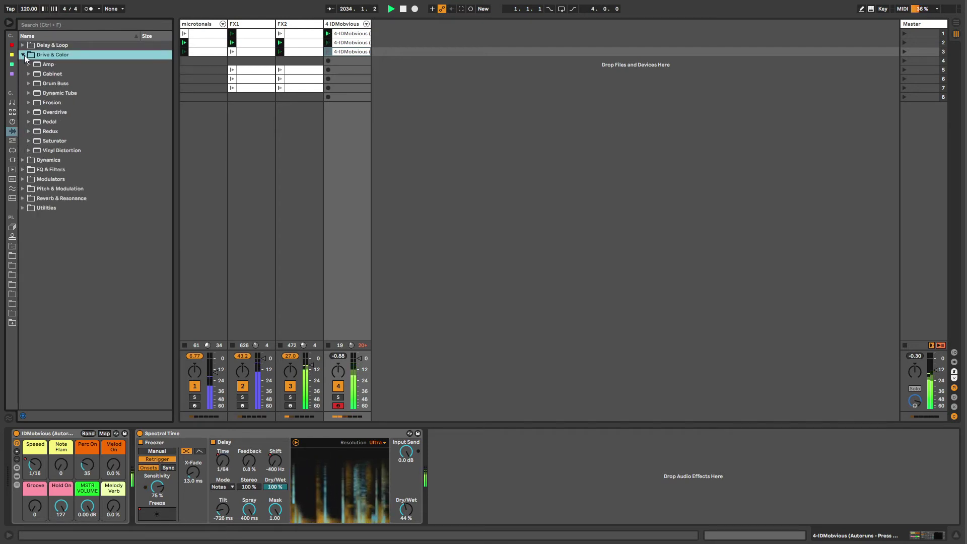
{"action": "double_click", "coordinate": [53, 83]}
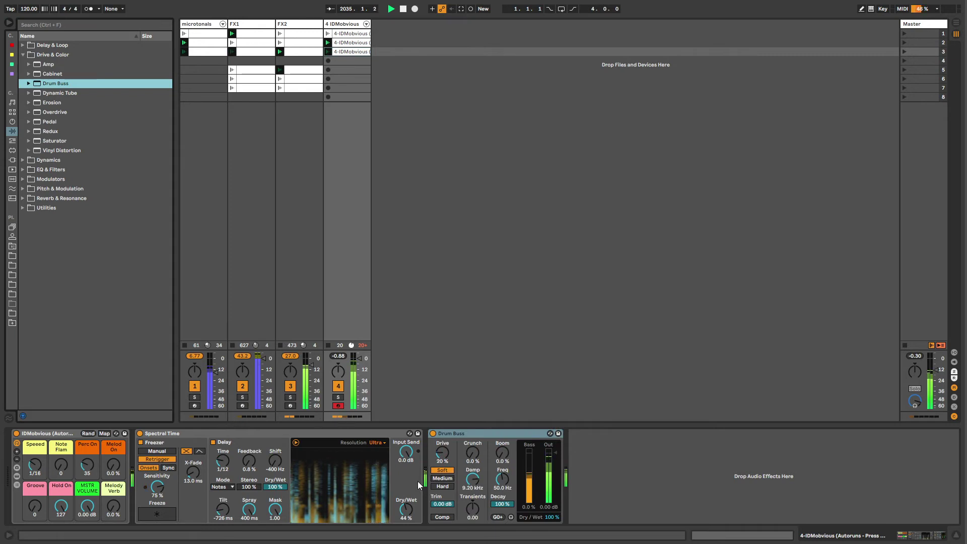
- Set Drum Buss's Drive to 68 %, Boom to 57 % and boom frequency to 42.2 Hz
{"action": "left_click_drag", "start_coordinate": [443, 453], "coordinate": [443, 429]}
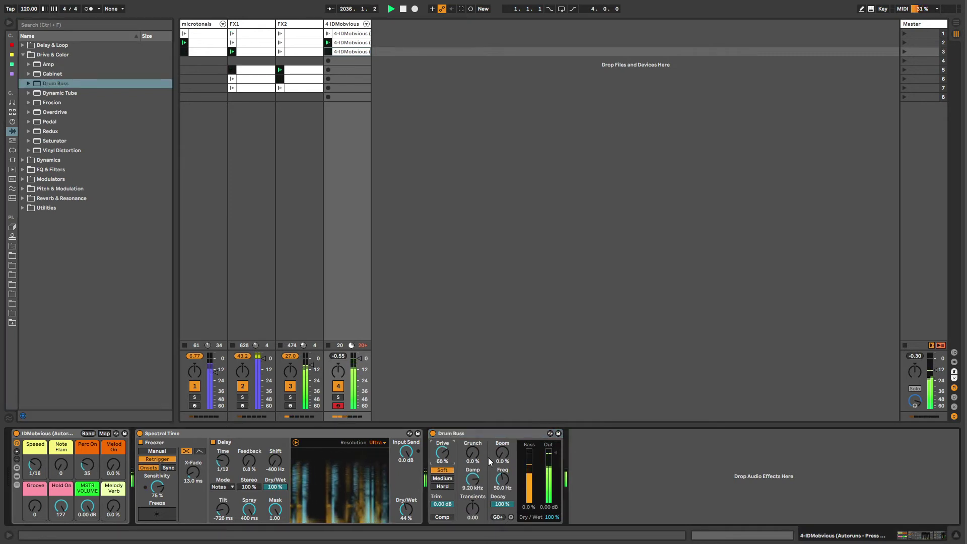
{"action": "left_click_drag", "start_coordinate": [502, 453], "coordinate": [503, 428]}
{"action": "left_click_drag", "start_coordinate": [503, 479], "coordinate": [502, 483]}
- Try Spectral Time's delay Time and compare Dry/Wet at 100 % and 0 %, leaving Dry/Wet at 0 %
{"action": "left_click_drag", "start_coordinate": [406, 507], "coordinate": [406, 464]}
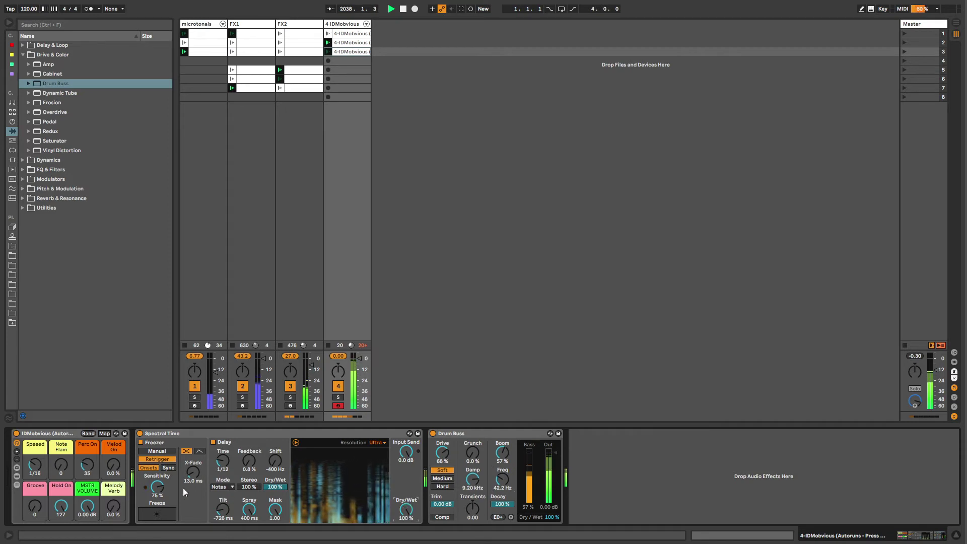
{"action": "left_click_drag", "start_coordinate": [222, 460], "coordinate": [222, 479]}
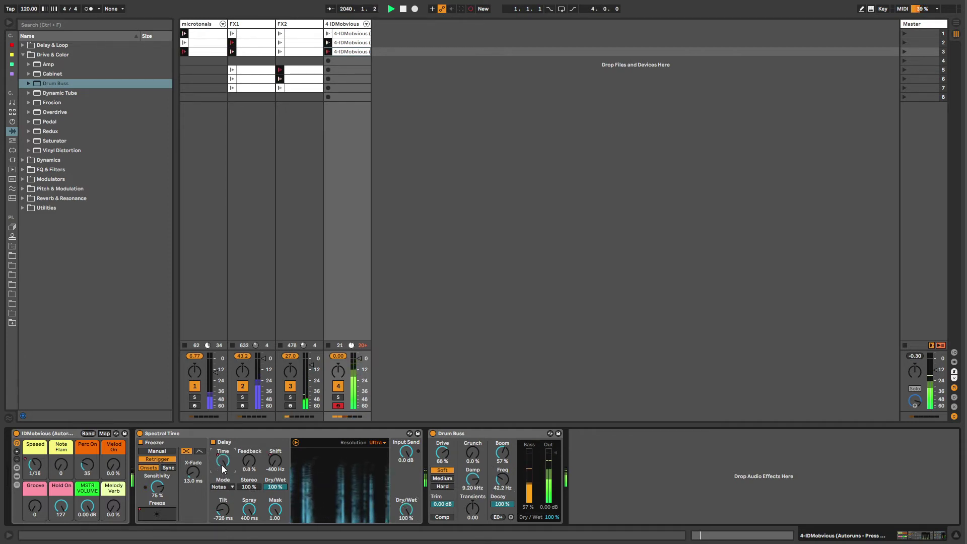
{"action": "left_click_drag", "start_coordinate": [222, 462], "coordinate": [223, 499]}
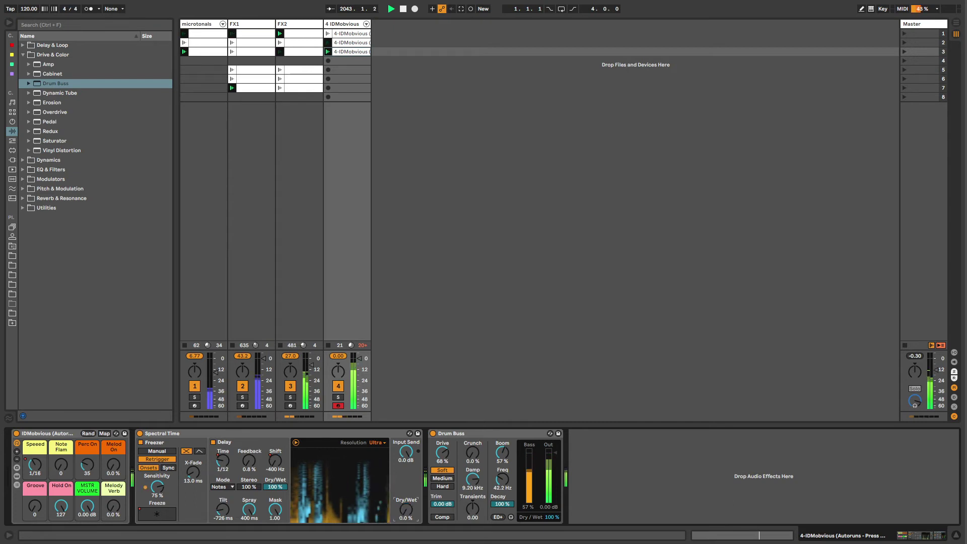
{"action": "left_click_drag", "start_coordinate": [418, 519], "coordinate": [403, 473]}
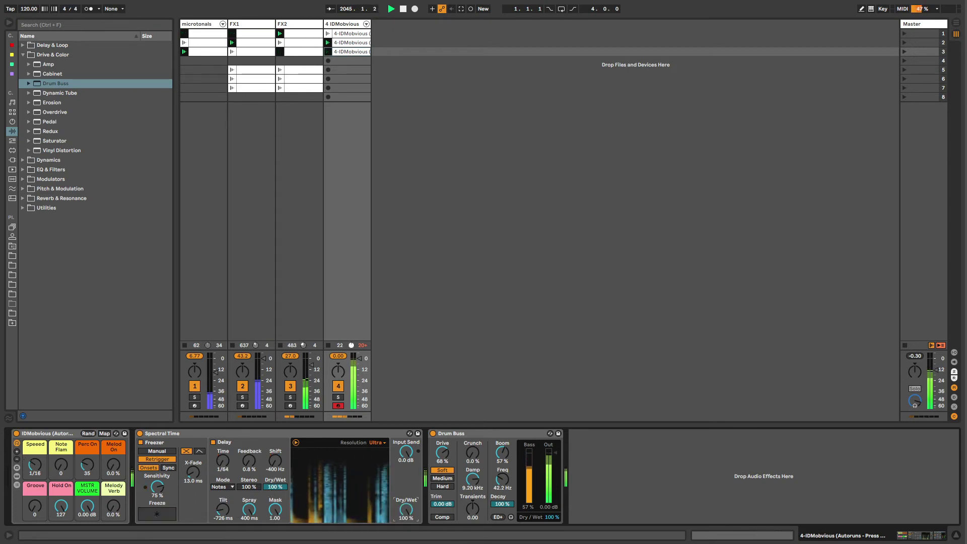
- Expand the IDMobvious rack's FM Noise chain and reveal the chain list inside FM Noise Maker
{"action": "left_click", "coordinate": [23, 55]}
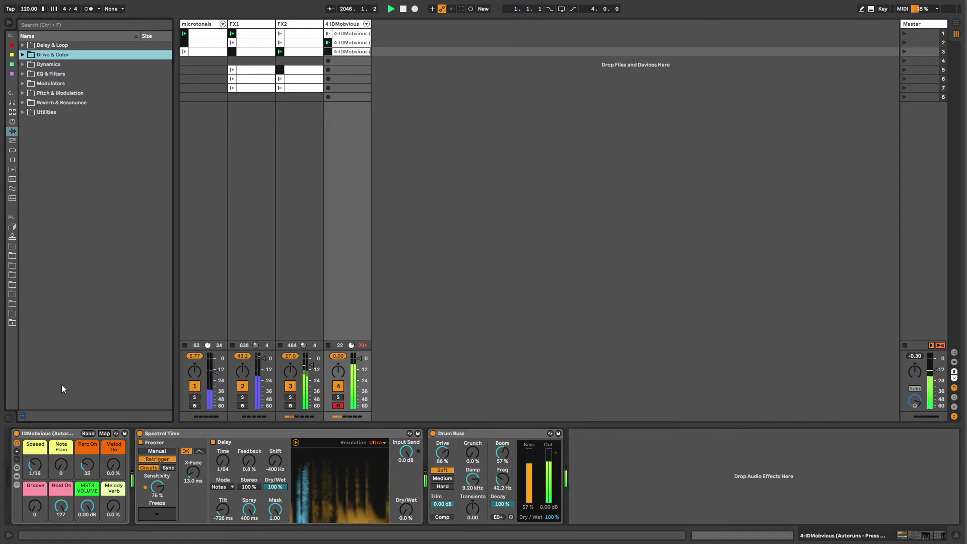
{"action": "left_click", "coordinate": [18, 452]}
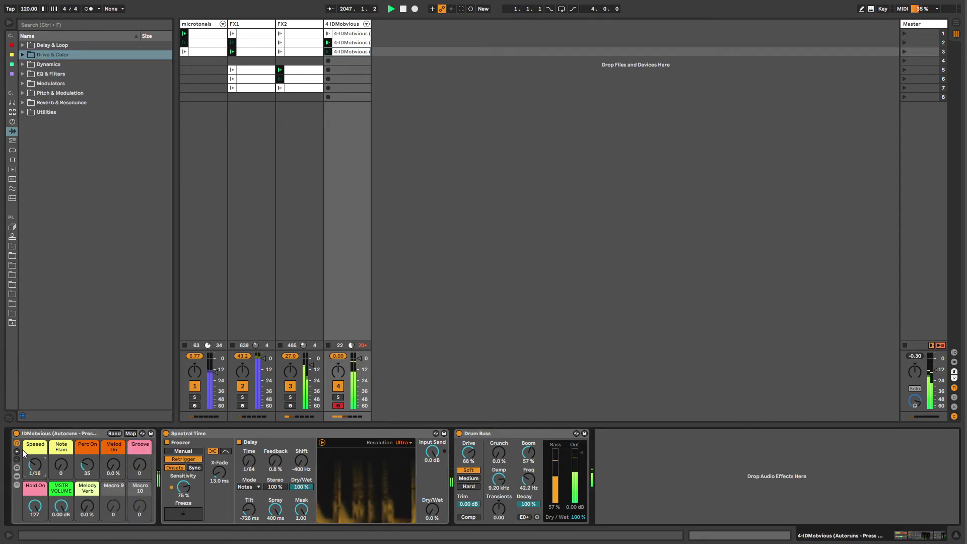
{"action": "left_click", "coordinate": [17, 484]}
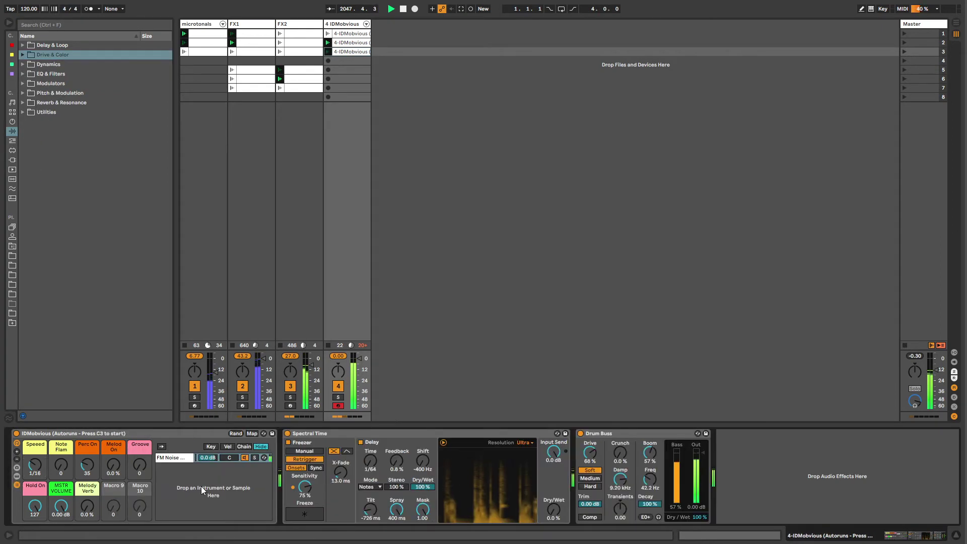
{"action": "left_click", "coordinate": [178, 458]}
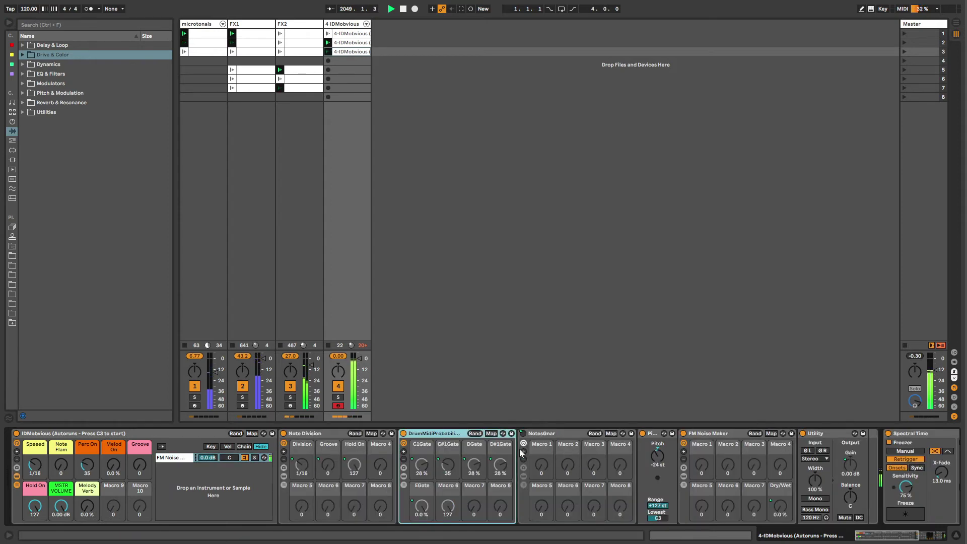
{"action": "left_click", "coordinate": [865, 540]}
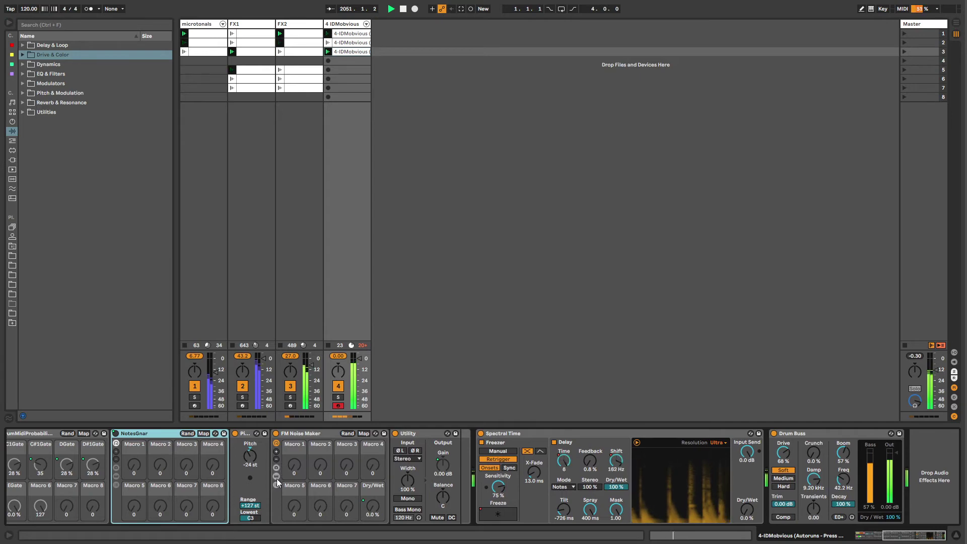
{"action": "left_click", "coordinate": [277, 476]}
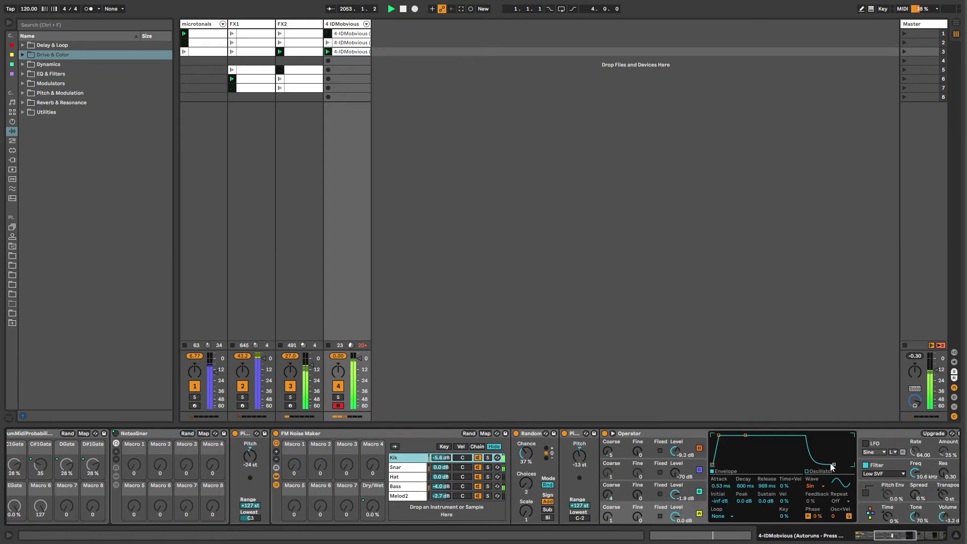
- Adjust the Kik Operator's envelope release and enable a 57 % Pitch Env with +48 st peak, -33 st sustain and -48 st end
{"action": "left_click_drag", "start_coordinate": [833, 466], "coordinate": [852, 465]}
{"action": "left_click_drag", "start_coordinate": [880, 541], "coordinate": [890, 537]}
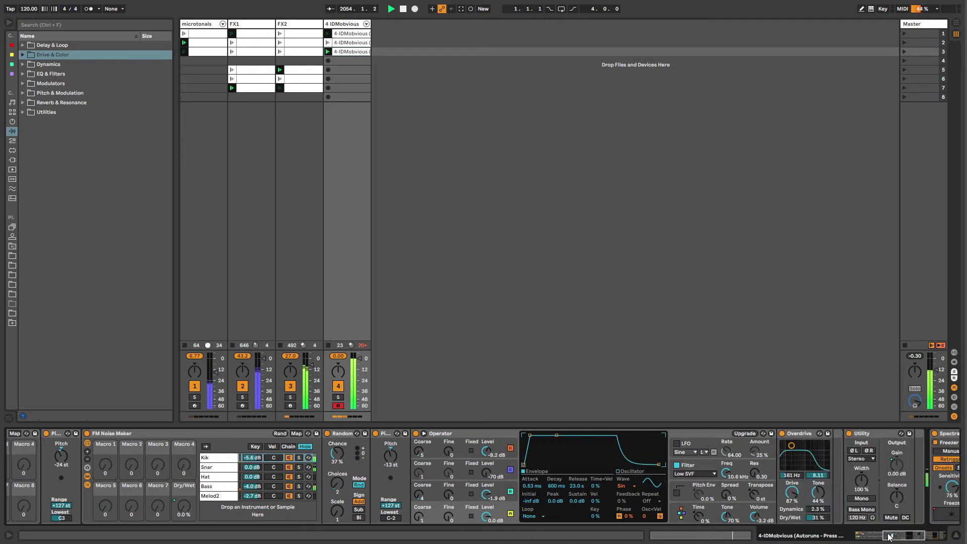
{"action": "left_click", "coordinate": [676, 492]}
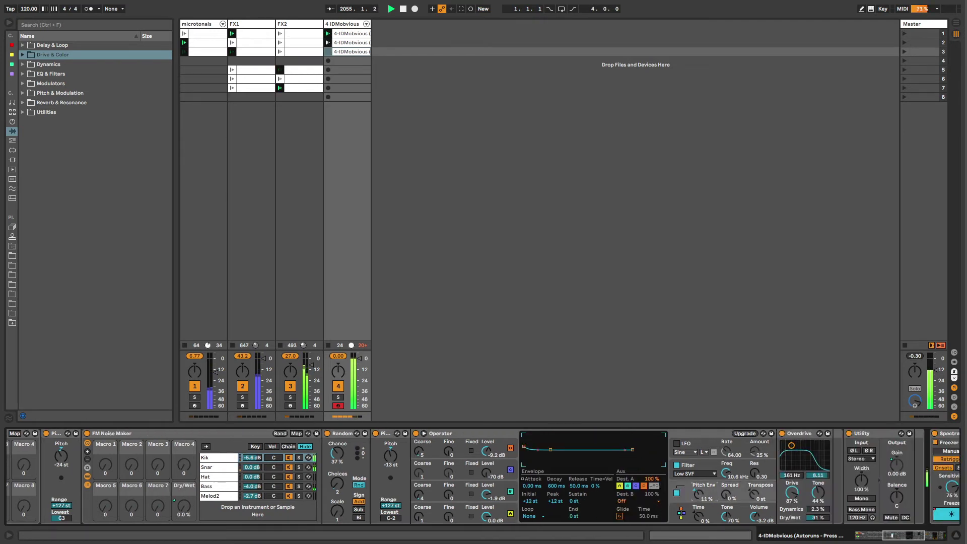
{"action": "left_click_drag", "start_coordinate": [699, 495], "coordinate": [699, 449]}
{"action": "mouse_move", "coordinate": [699, 494]}
{"action": "left_mouse_down"}
{"action": "mouse_move", "coordinate": [699, 481]}
{"action": "mouse_move", "coordinate": [699, 501]}
{"action": "left_mouse_up"}
{"action": "left_click_drag", "start_coordinate": [522, 448], "coordinate": [554, 460]}
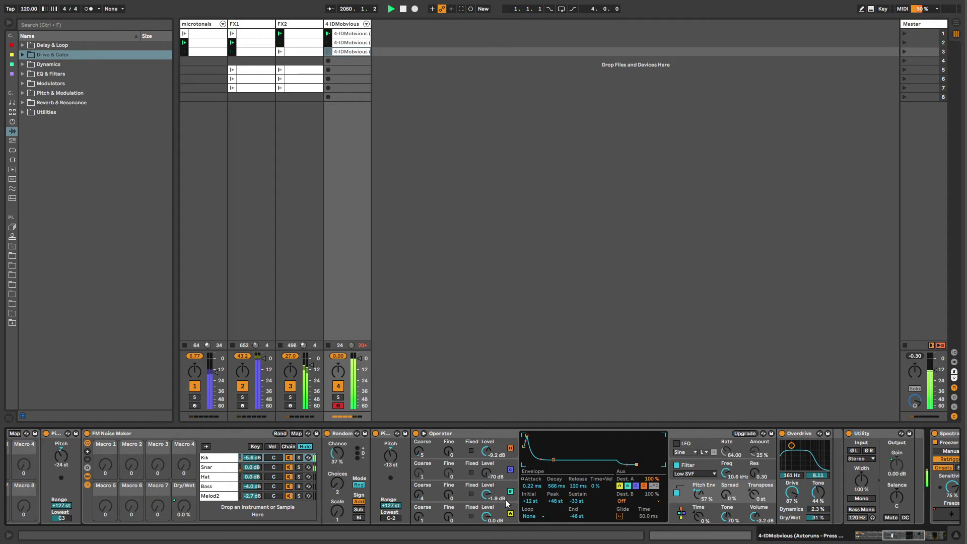
- Inspect the Snar chain's Snare rack and its first Operator, then hide the rack's devices again
{"action": "left_click", "coordinate": [220, 468]}
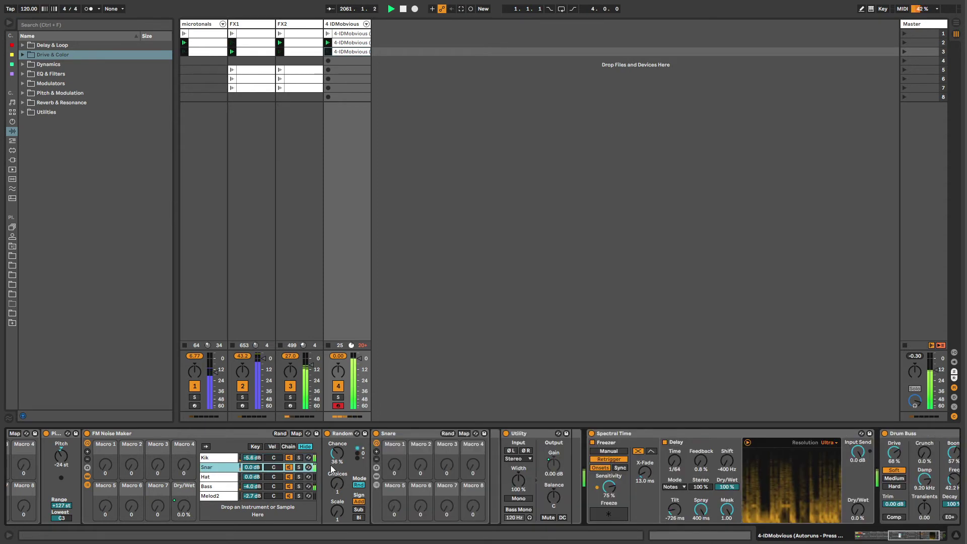
{"action": "left_click", "coordinate": [377, 477]}
{"action": "left_click", "coordinate": [502, 457]}
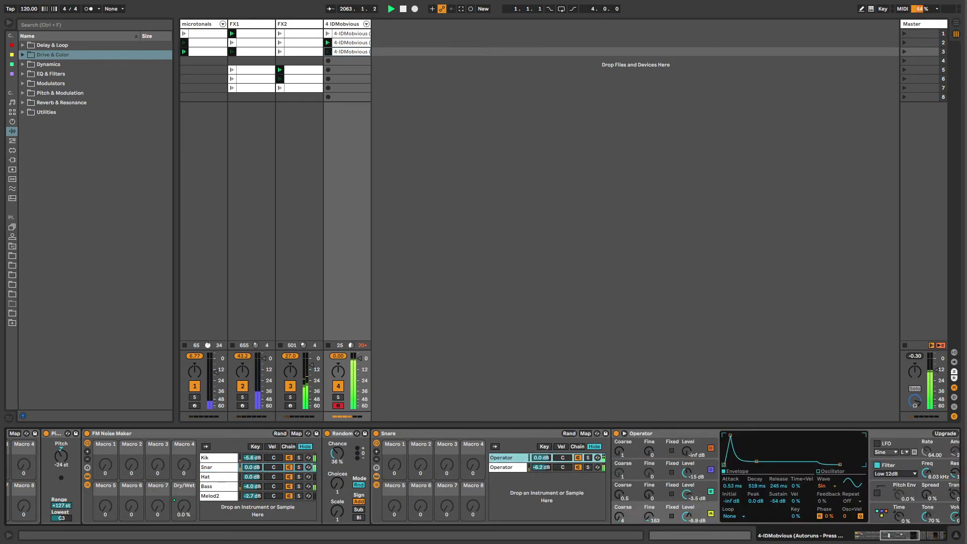
{"action": "left_click", "coordinate": [897, 539]}
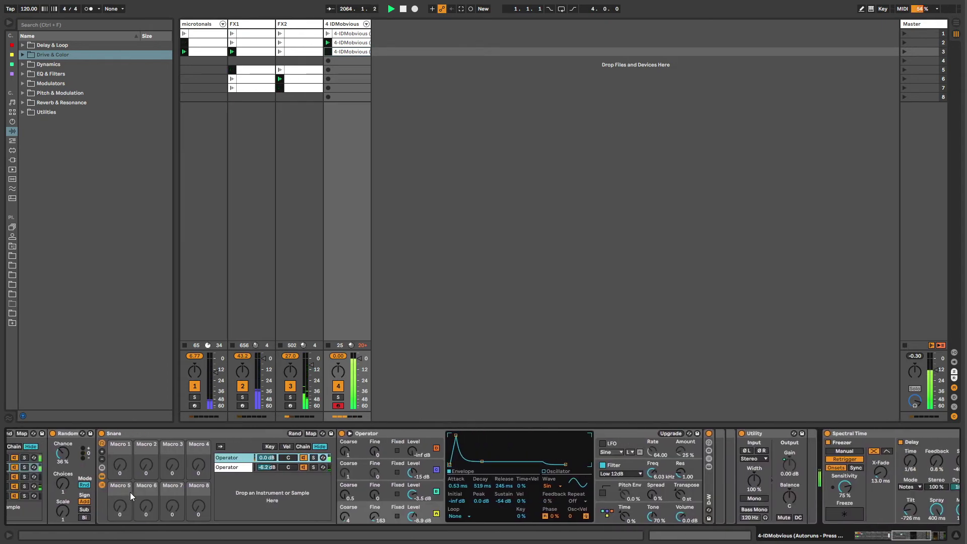
{"action": "left_click", "coordinate": [101, 485]}
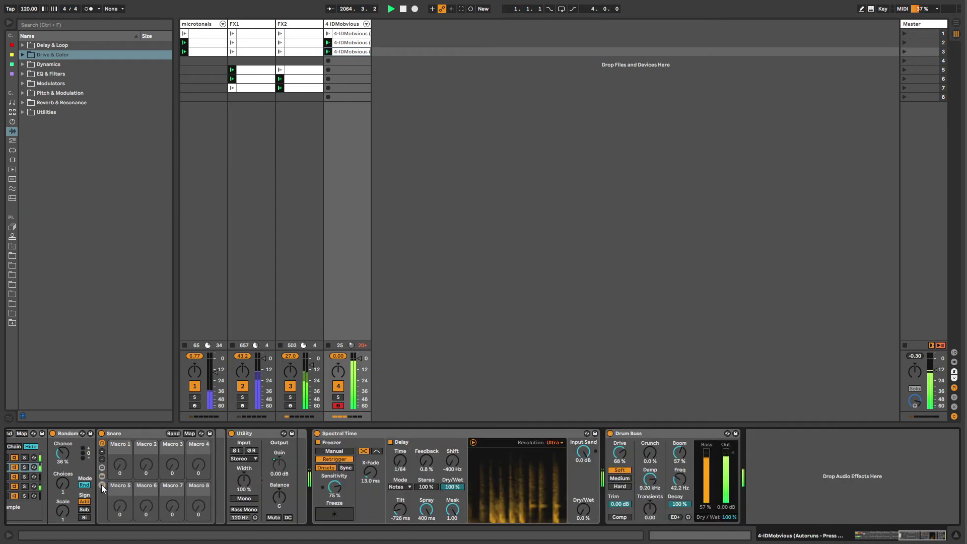
- Insert a Velocity MIDI effect between Pitch and Operator in the Kik chain and show Operator's global settings
{"action": "left_click", "coordinate": [40, 460]}
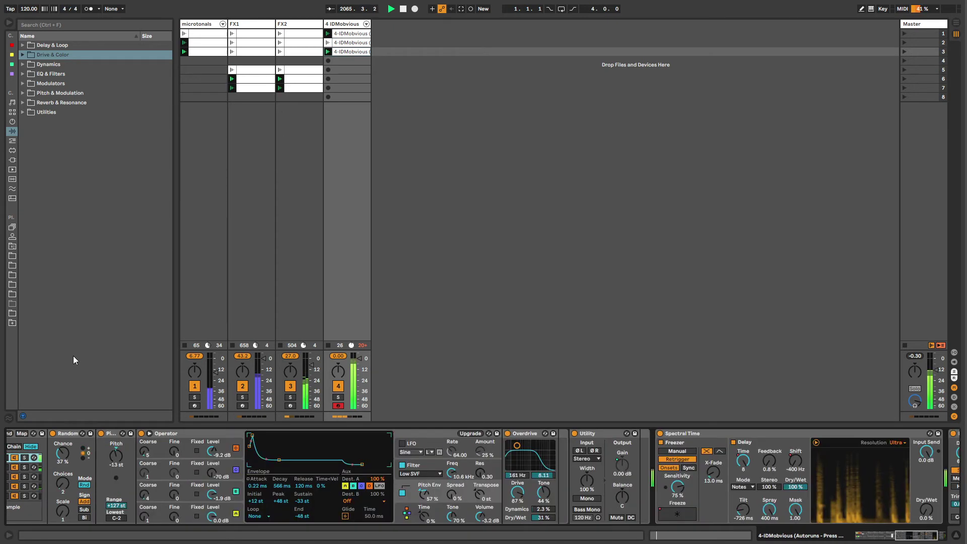
{"action": "left_click", "coordinate": [12, 122]}
{"action": "left_click", "coordinate": [12, 131]}
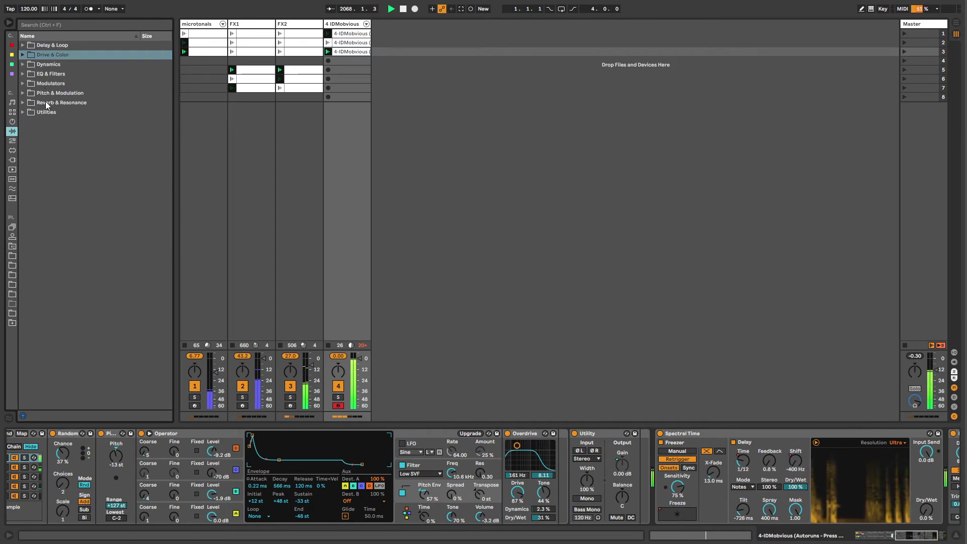
{"action": "left_click", "coordinate": [12, 141]}
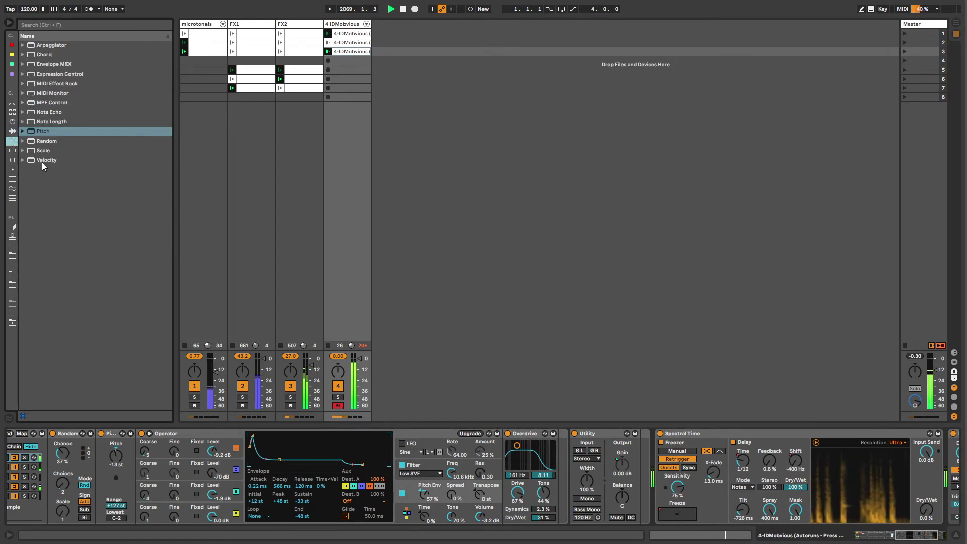
{"action": "left_click_drag", "start_coordinate": [45, 159], "coordinate": [208, 484]}
{"action": "left_click", "coordinate": [484, 513]}
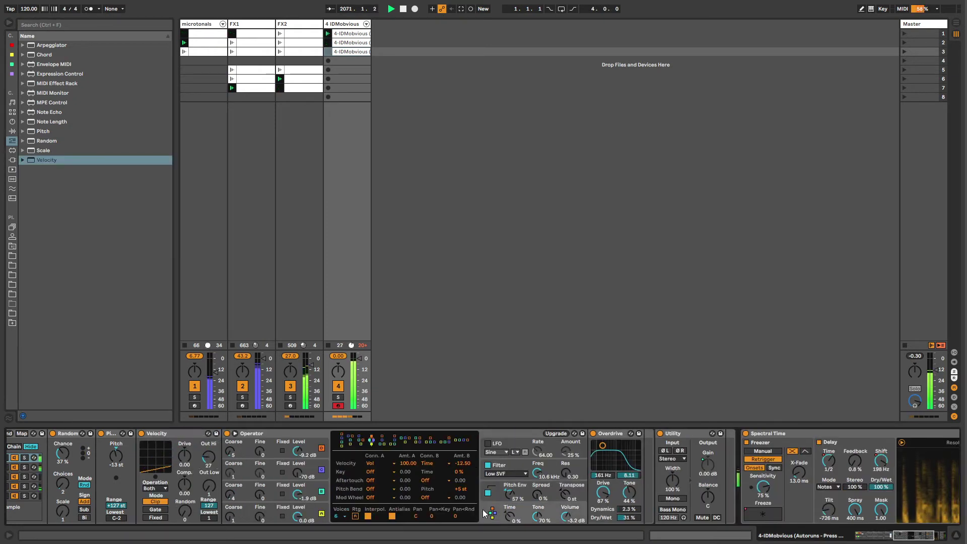
- Set the Kik chain's Velocity effect to Out Hi 36 and Random 29
{"action": "left_click", "coordinate": [209, 457]}
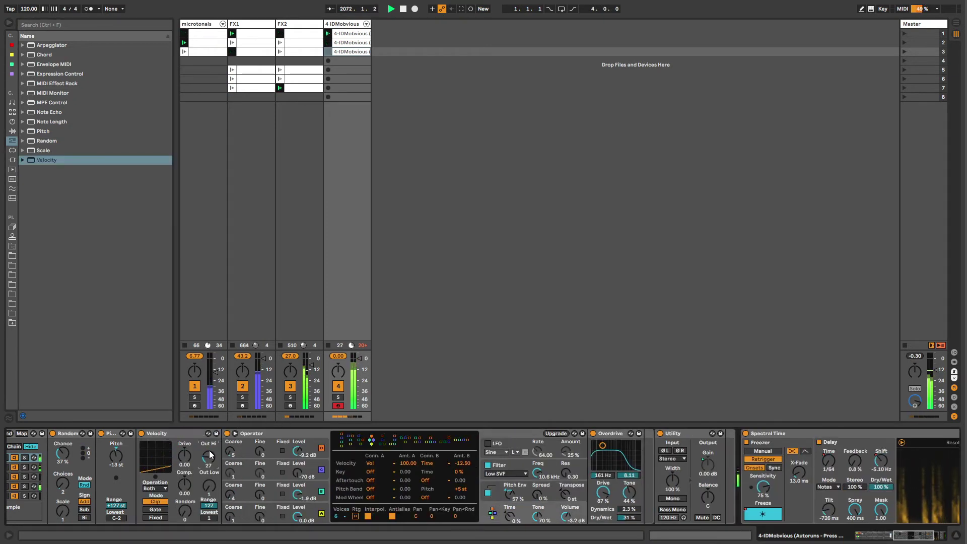
{"action": "left_click_drag", "start_coordinate": [209, 455], "coordinate": [210, 423]}
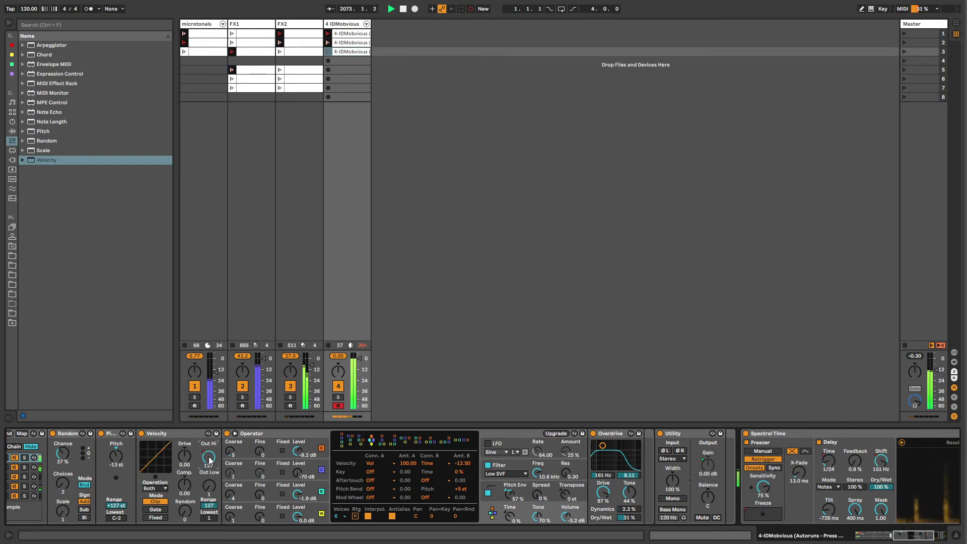
{"action": "mouse_move", "coordinate": [210, 460]}
{"action": "left_mouse_down"}
{"action": "mouse_move", "coordinate": [209, 469]}
{"action": "mouse_move", "coordinate": [209, 429]}
{"action": "mouse_move", "coordinate": [209, 486]}
{"action": "mouse_move", "coordinate": [209, 430]}
{"action": "mouse_move", "coordinate": [208, 453]}
{"action": "left_mouse_up"}
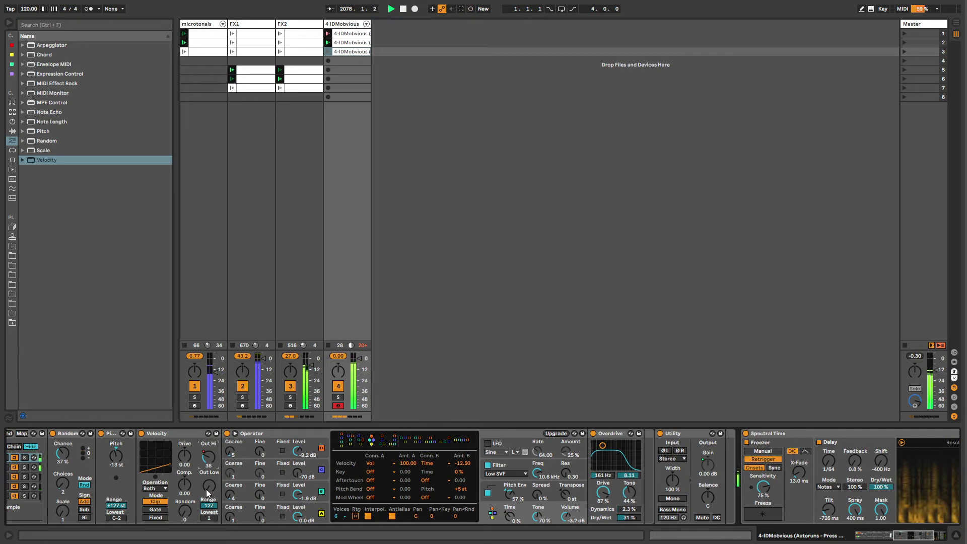
{"action": "left_click_drag", "start_coordinate": [184, 510], "coordinate": [184, 499]}
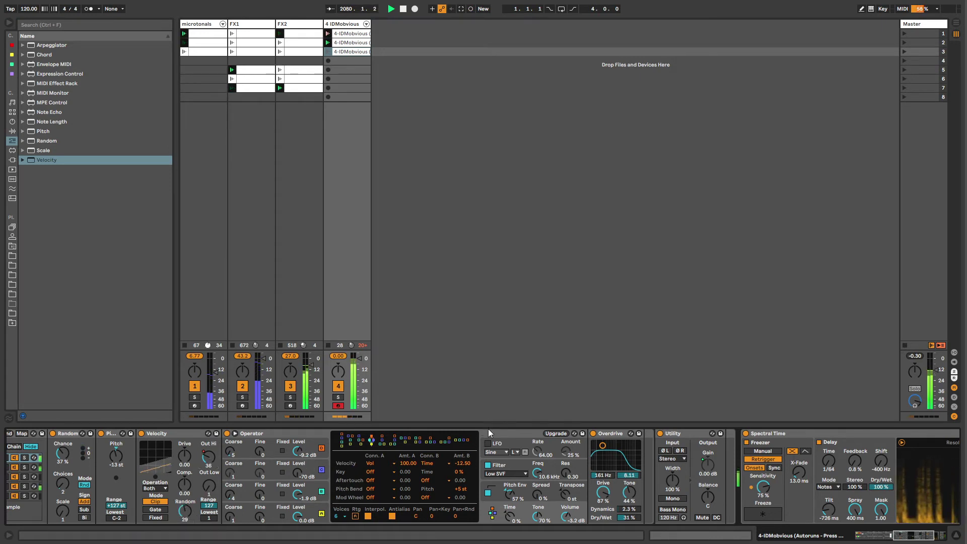
- Shape oscillator A's envelope in the Kik chain's Operator with a 33.9 ms decay and a reduced sustain level of about -17 dB
{"action": "left_click", "coordinate": [469, 443]}
{"action": "left_click", "coordinate": [316, 510]}
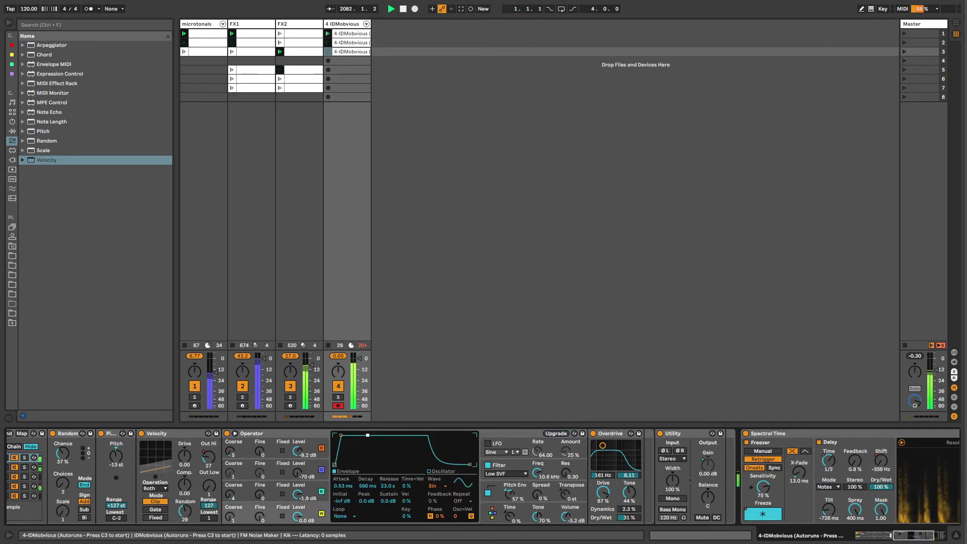
{"action": "left_click_drag", "start_coordinate": [368, 435], "coordinate": [355, 443]}
{"action": "left_click_drag", "start_coordinate": [359, 487], "coordinate": [388, 534]}
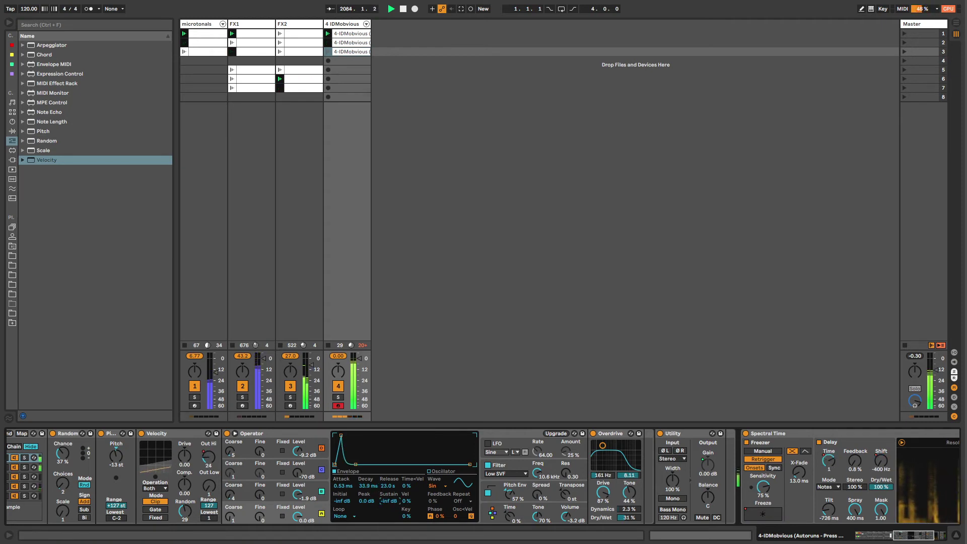
{"action": "mouse_move", "coordinate": [389, 501]}
{"action": "left_mouse_down"}
{"action": "mouse_move", "coordinate": [389, 483]}
{"action": "mouse_move", "coordinate": [387, 509]}
{"action": "mouse_move", "coordinate": [387, 491]}
{"action": "left_mouse_up"}
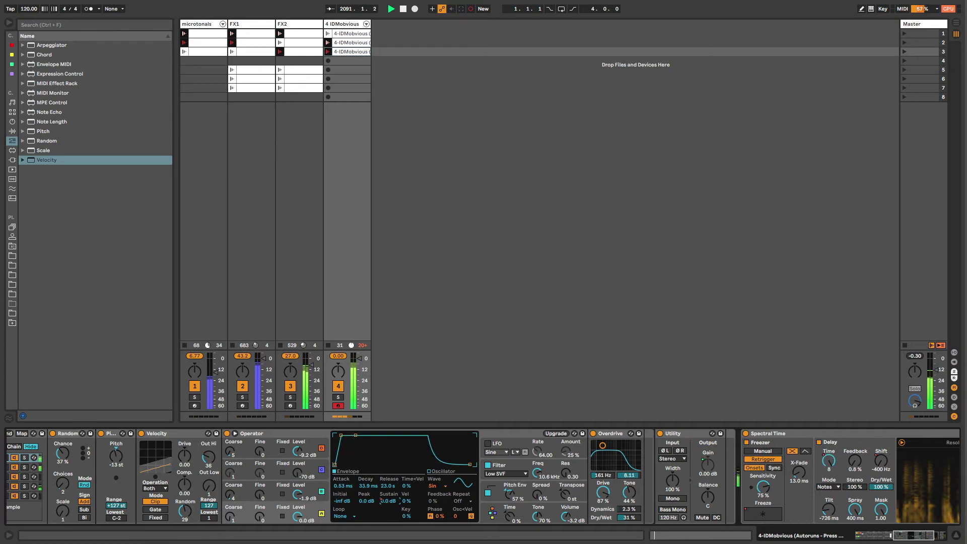
- Duplicate the 4 IDMobvious clip into scene 4 and give all four clips on that track unlinked, shorter follow action times
{"action": "left_click", "coordinate": [342, 56]}
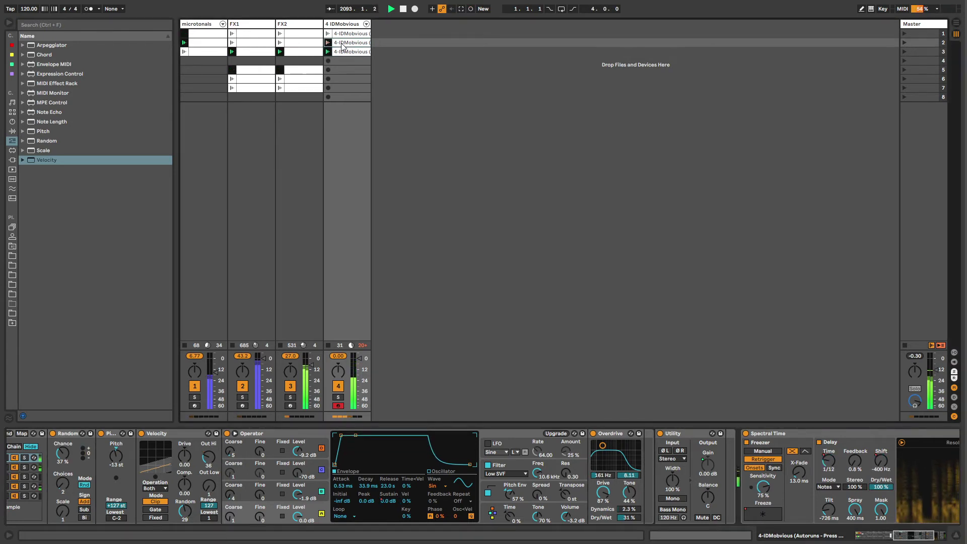
{"action": "left_click_drag", "start_coordinate": [346, 60], "coordinate": [346, 60]}
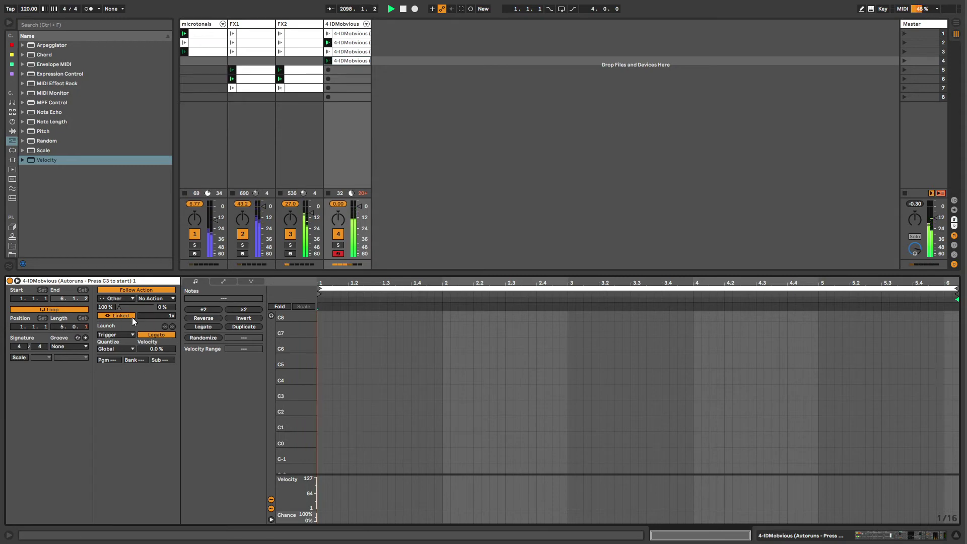
{"action": "left_click", "coordinate": [348, 36]}
{"action": "left_click", "coordinate": [345, 61], "text": "shift"}
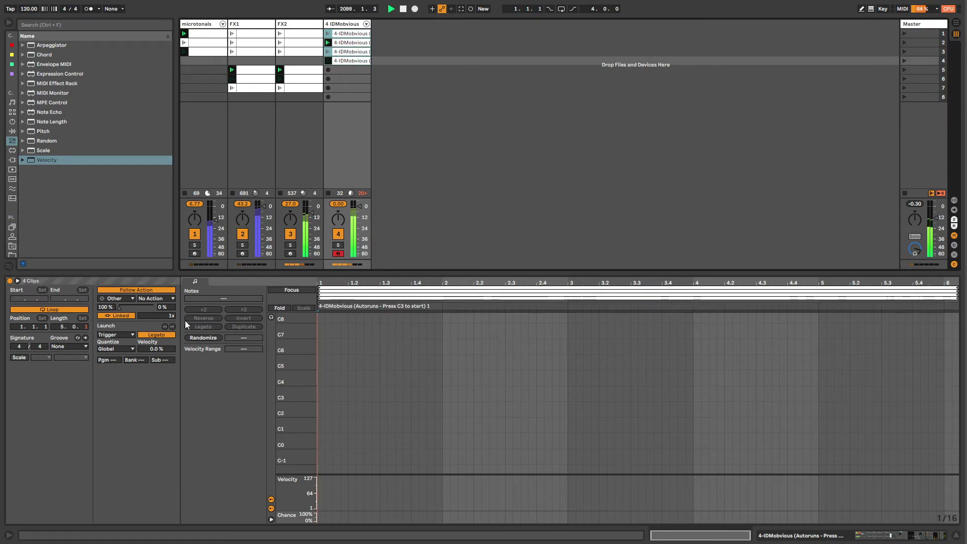
{"action": "left_click", "coordinate": [133, 316]}
{"action": "left_click_drag", "start_coordinate": [146, 320], "coordinate": [146, 337]}
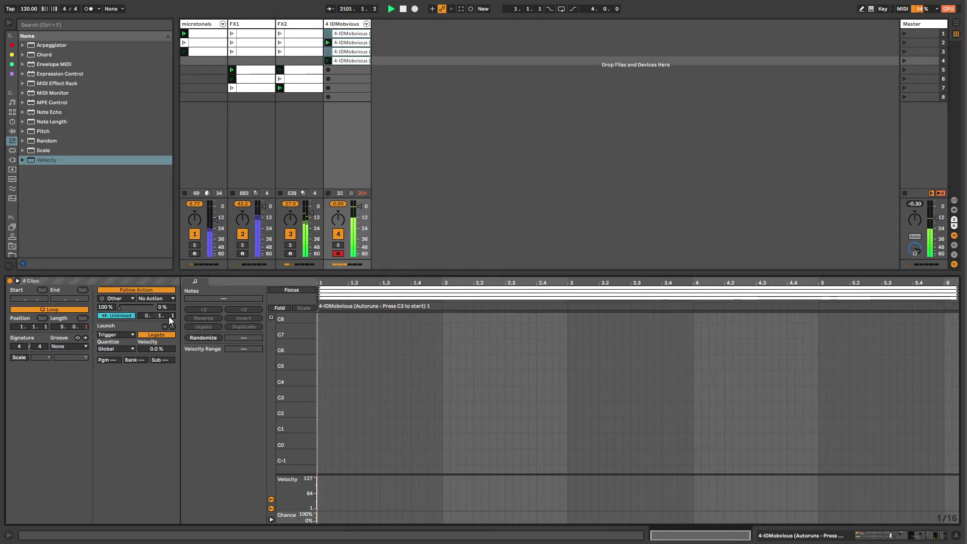
{"action": "left_click_drag", "start_coordinate": [172, 317], "coordinate": [171, 313]}
{"action": "left_click", "coordinate": [344, 24]}
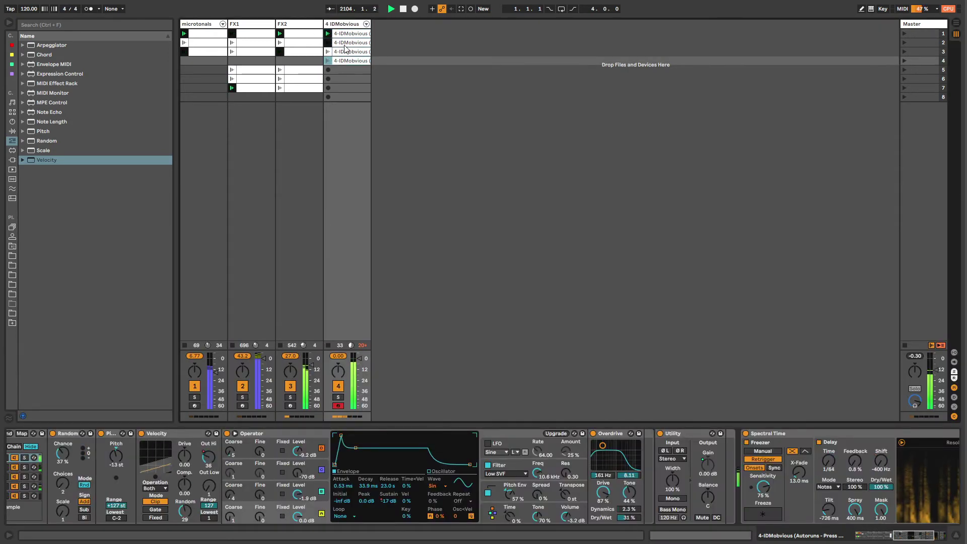
{"action": "left_click", "coordinate": [347, 61]}
- Unlink the follow actions of the nine clips in scenes 1 to 3 on microtonals, FX1 and FX2, with a follow time of 0.2.1
{"action": "left_click", "coordinate": [204, 33]}
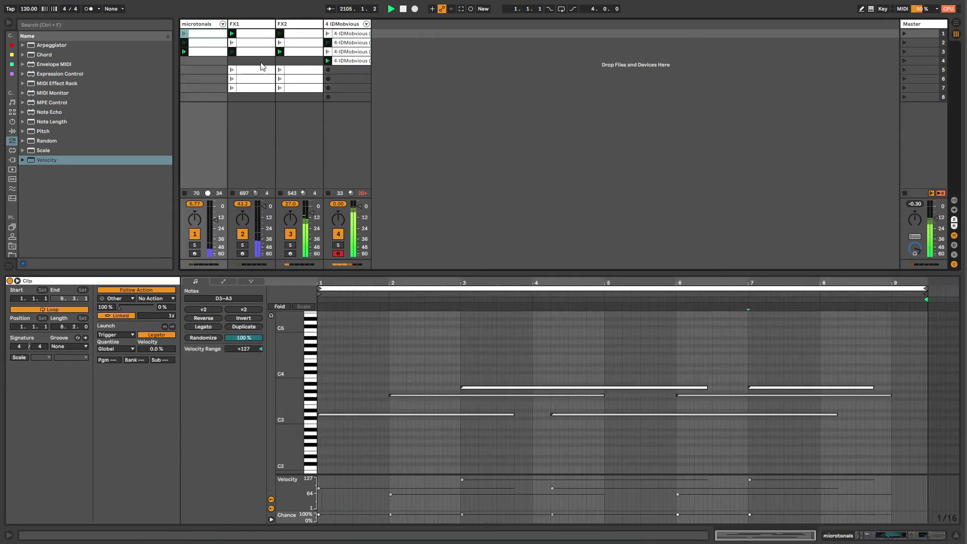
{"action": "left_click", "coordinate": [296, 53], "text": "shift"}
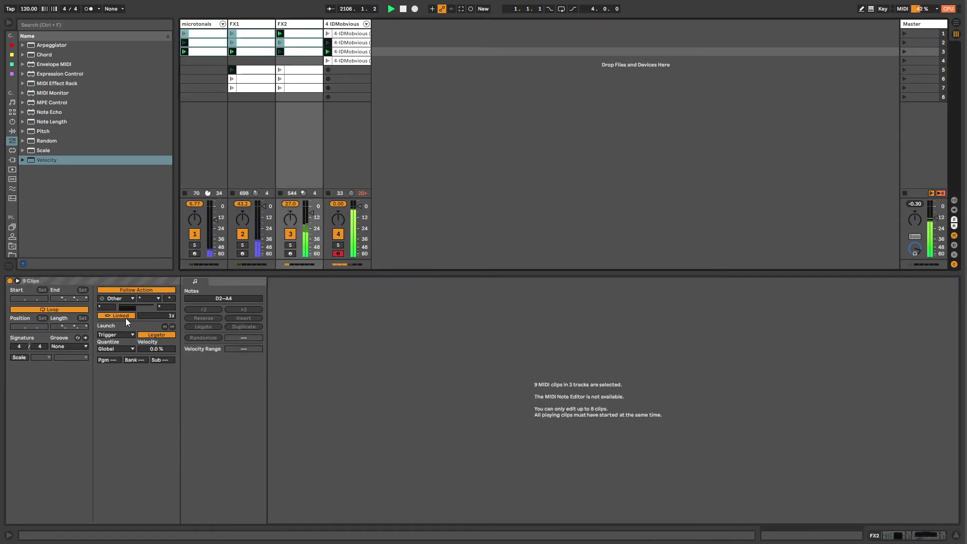
{"action": "left_click", "coordinate": [123, 316]}
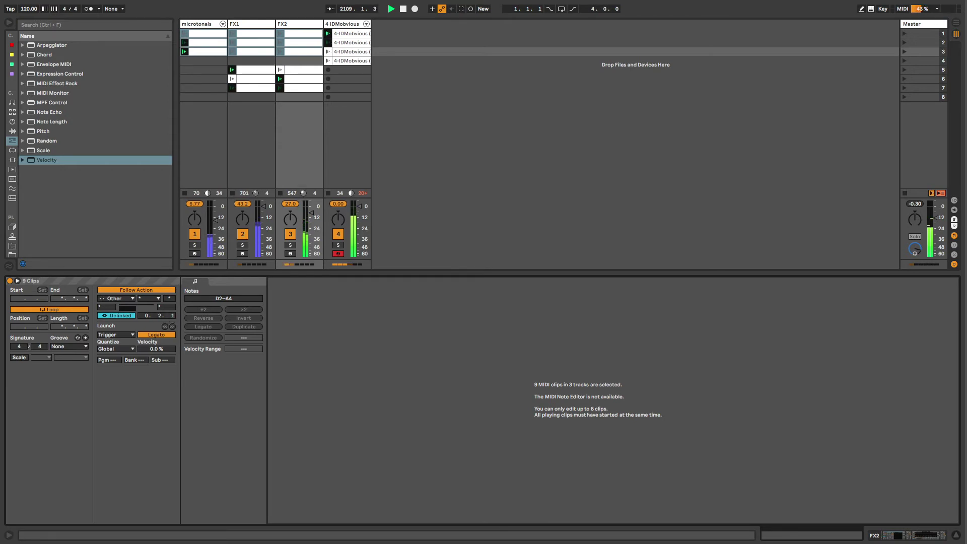
- Unlink the follow actions of the six FX1 and FX2 clips in scenes 5 to 7 and set their follow time to 0.1.3
{"action": "left_click", "coordinate": [250, 77]}
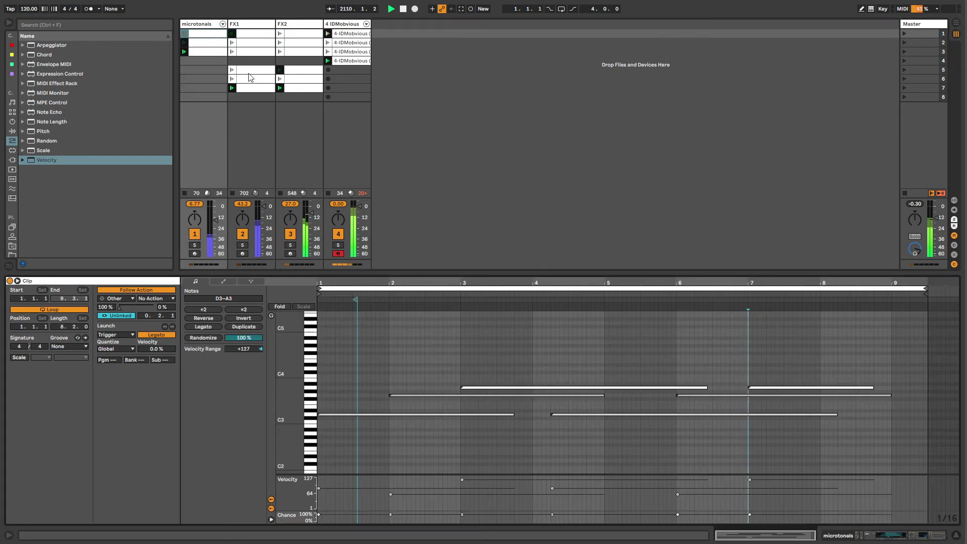
{"action": "left_click", "coordinate": [301, 88], "text": "shift"}
{"action": "left_click", "coordinate": [124, 316]}
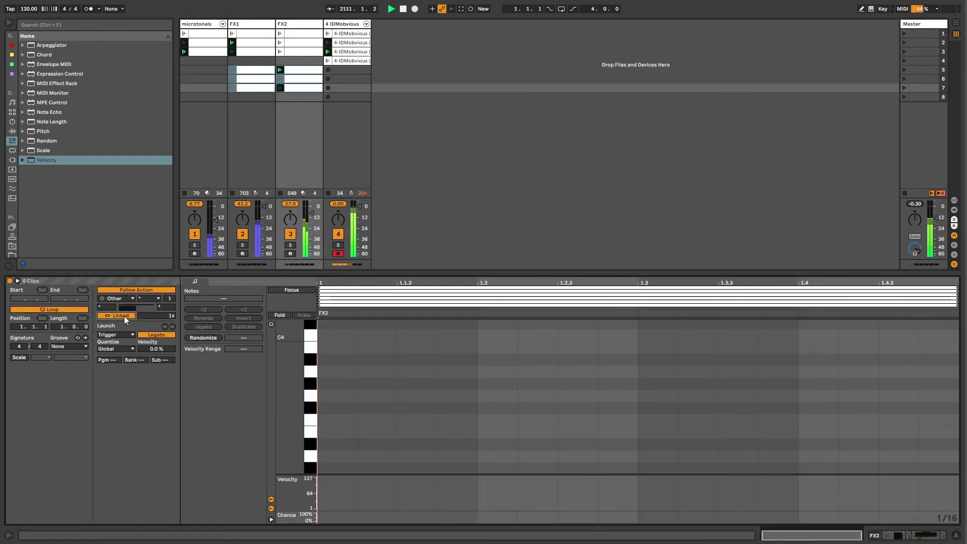
{"action": "left_click", "coordinate": [124, 316]}
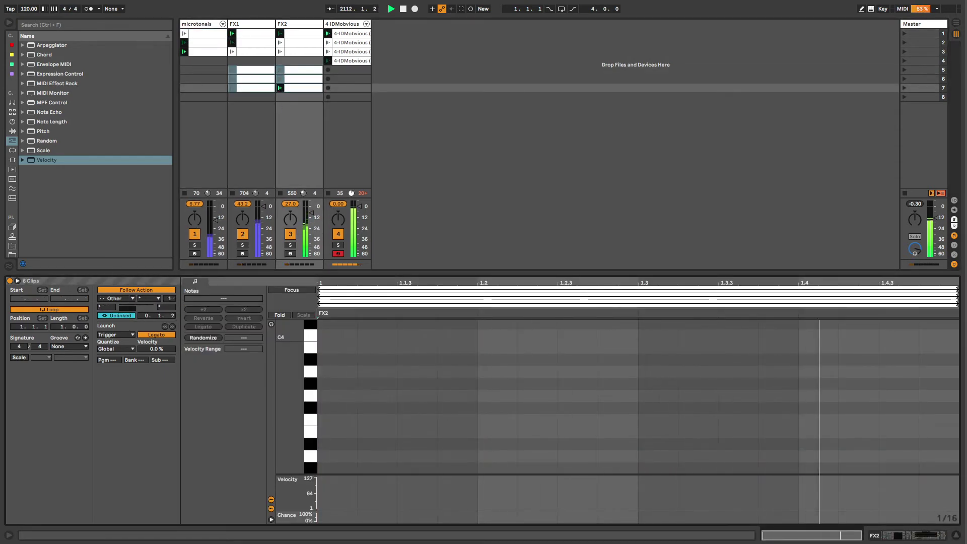
{"action": "left_click_drag", "start_coordinate": [173, 315], "coordinate": [174, 308]}
{"action": "left_click", "coordinate": [259, 73]}
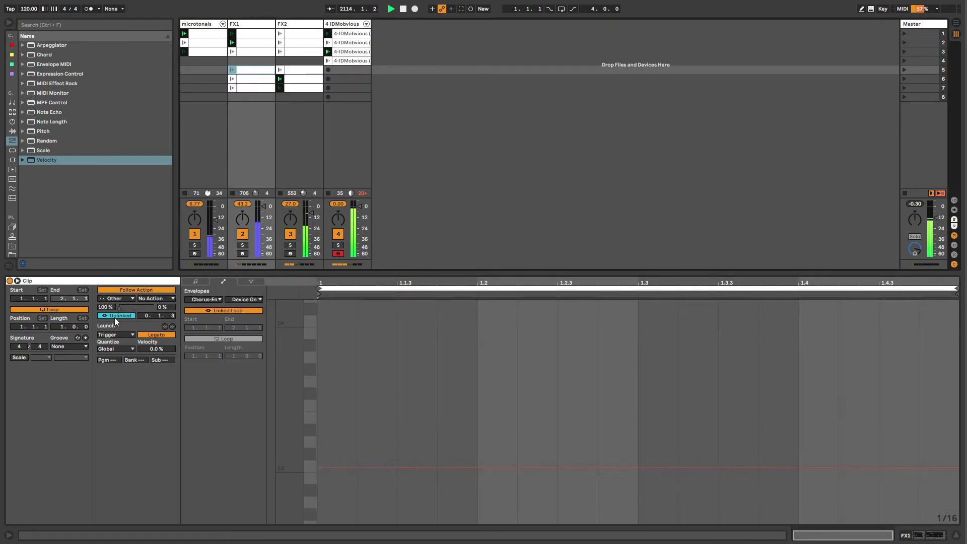
- Review the device chains of the microtonals, FX1 and FX2 tracks
{"action": "left_click", "coordinate": [209, 24]}
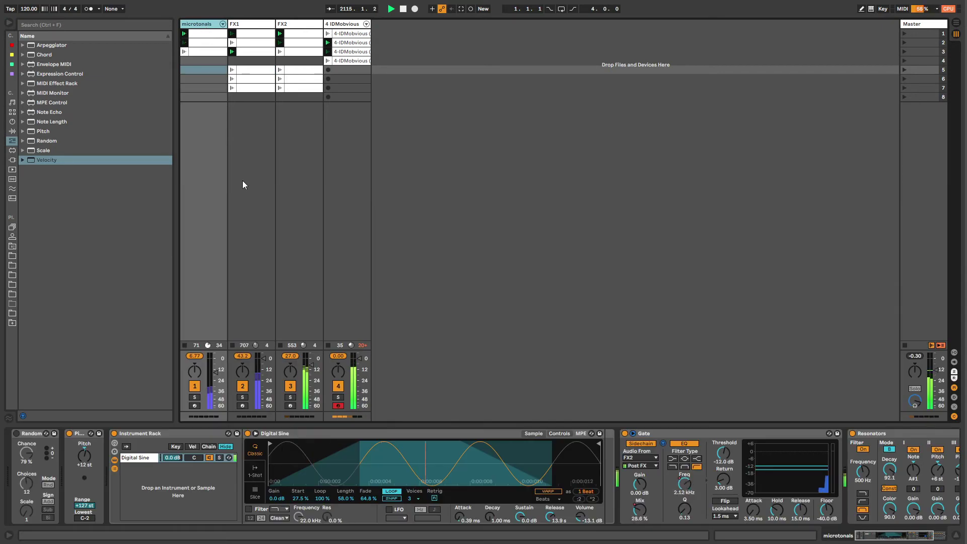
{"action": "left_click", "coordinate": [259, 71]}
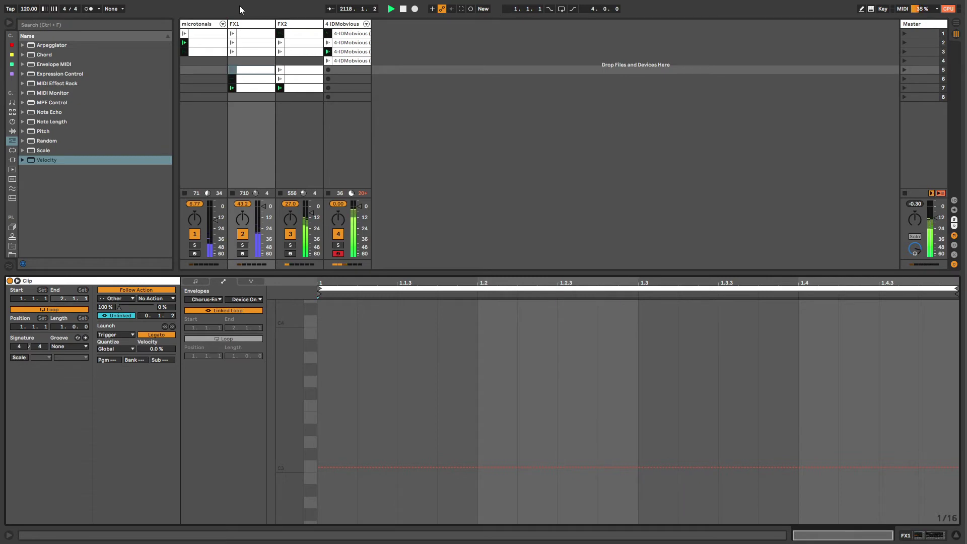
{"action": "left_click", "coordinate": [247, 24]}
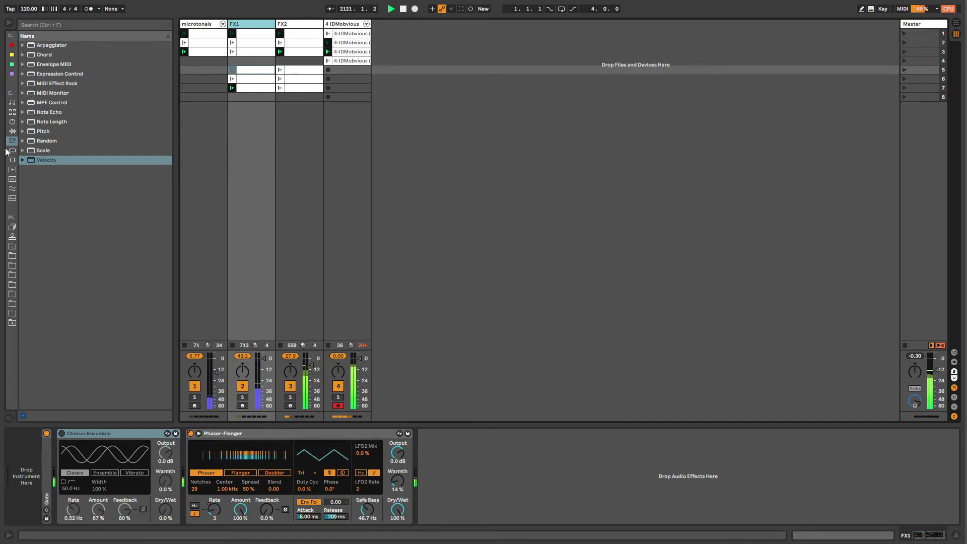
{"action": "left_click", "coordinate": [289, 25]}
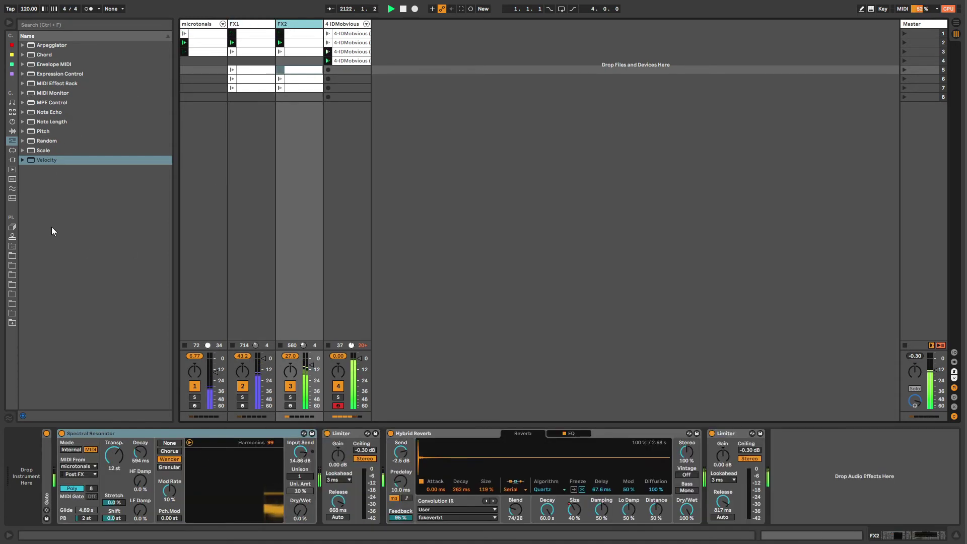
- In the 4 IDMobvious track's Bass chain, set the Operator oscillator envelope to 0 ms attack and 245 ms decay
{"action": "left_click", "coordinate": [340, 25]}
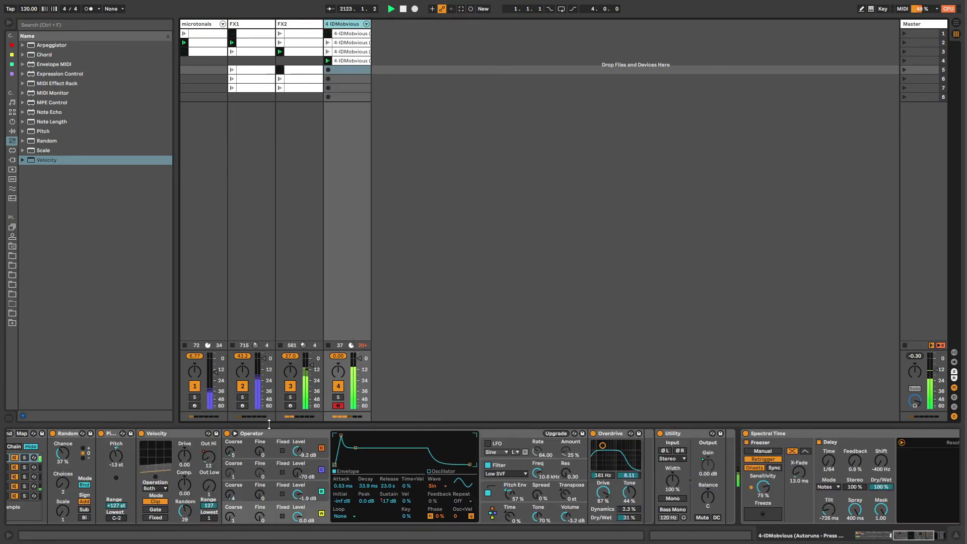
{"action": "left_click_drag", "start_coordinate": [900, 539], "coordinate": [863, 541]}
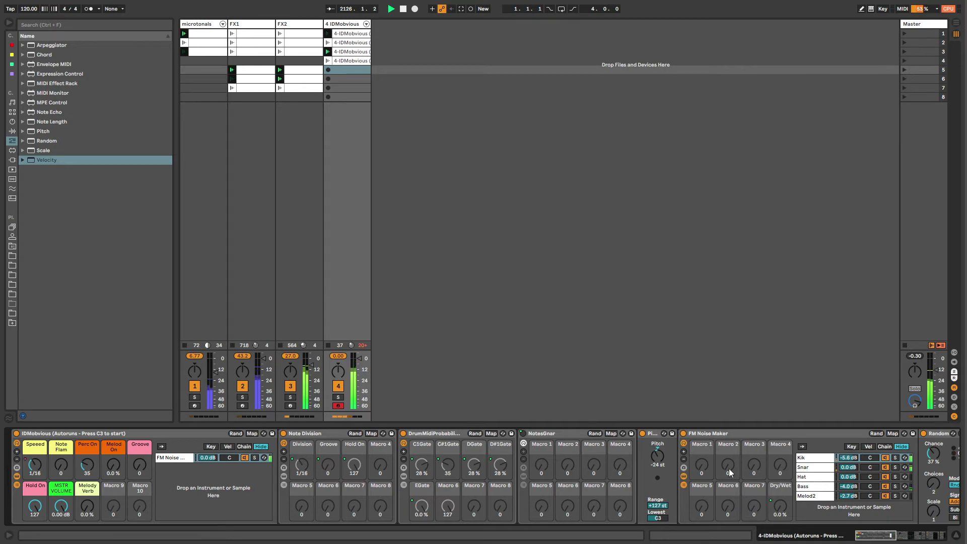
{"action": "left_click", "coordinate": [810, 488]}
{"action": "left_click_drag", "start_coordinate": [875, 540], "coordinate": [907, 536]}
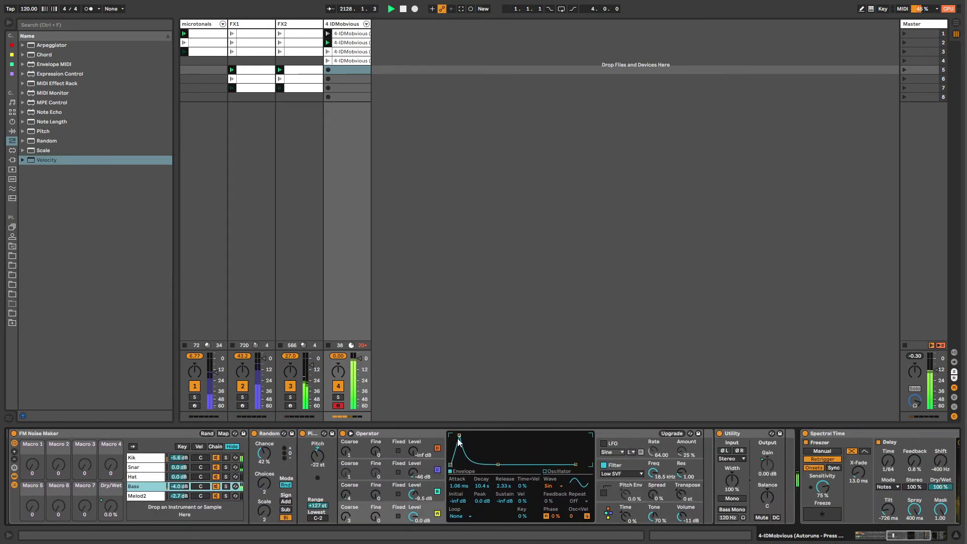
{"action": "left_click_drag", "start_coordinate": [458, 439], "coordinate": [451, 440]}
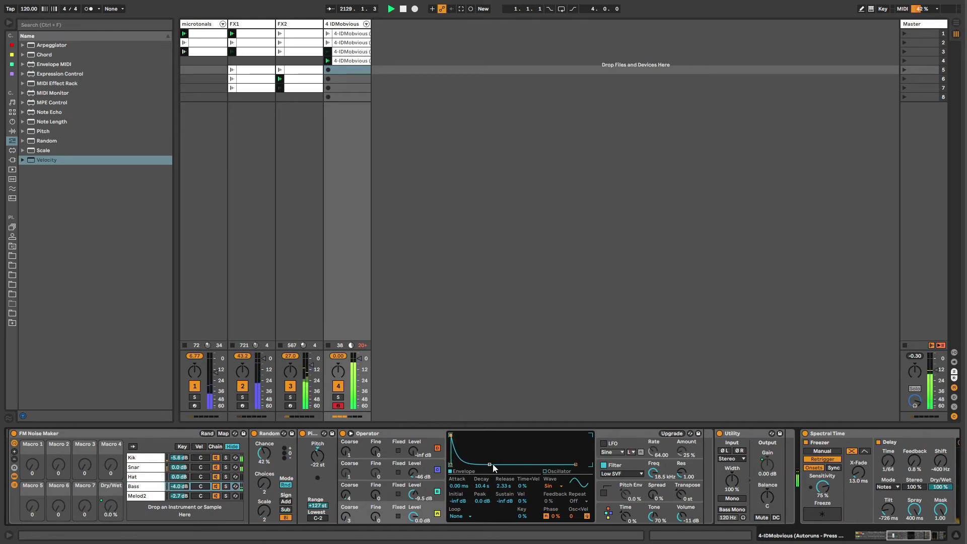
{"action": "left_click_drag", "start_coordinate": [494, 468], "coordinate": [478, 468]}
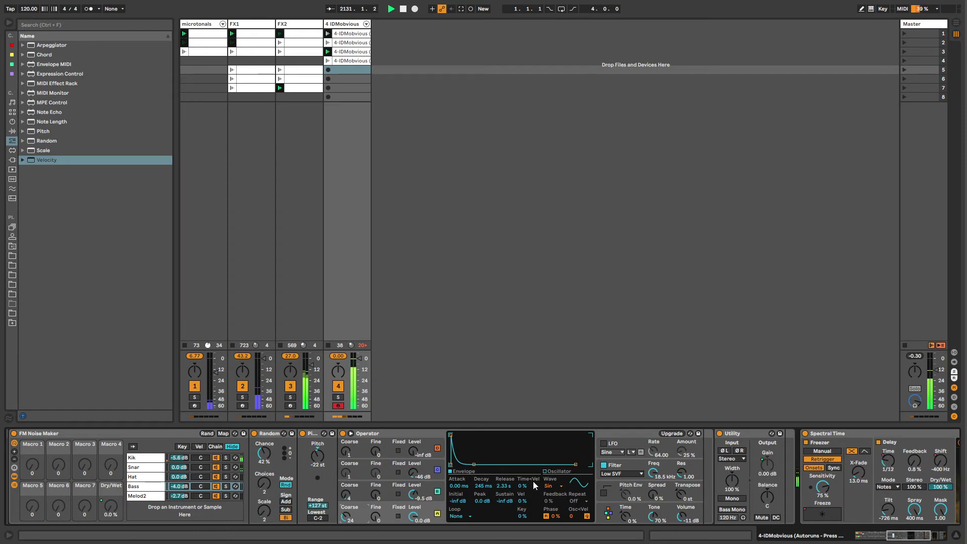
- Set the Bass Operator's filter to 3.04 kHz with resonance 10, and oscillator A's envelope to 23 ms attack and 15.7 ms decay
{"action": "left_click_drag", "start_coordinate": [660, 478], "coordinate": [661, 472]}
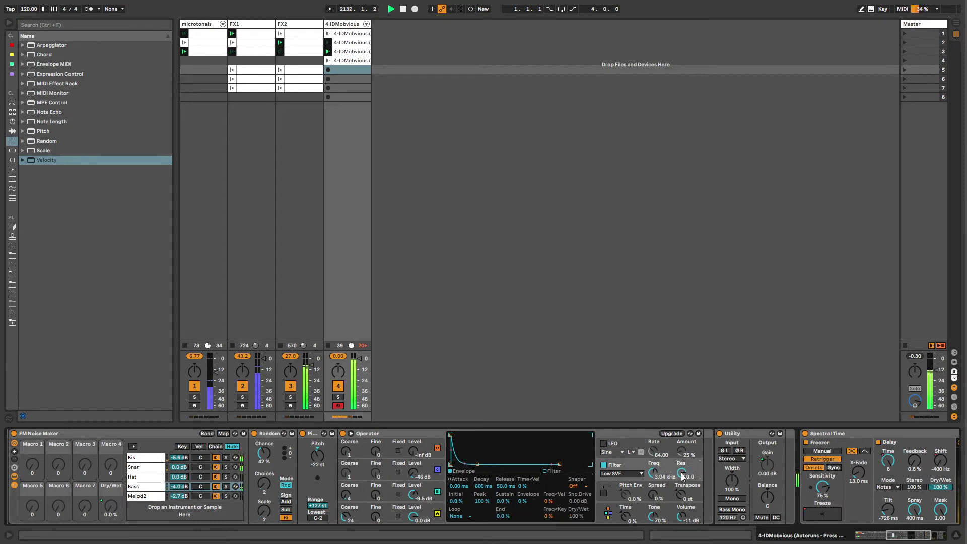
{"action": "left_click", "coordinate": [421, 510]}
{"action": "left_click_drag", "start_coordinate": [488, 464], "coordinate": [469, 435]}
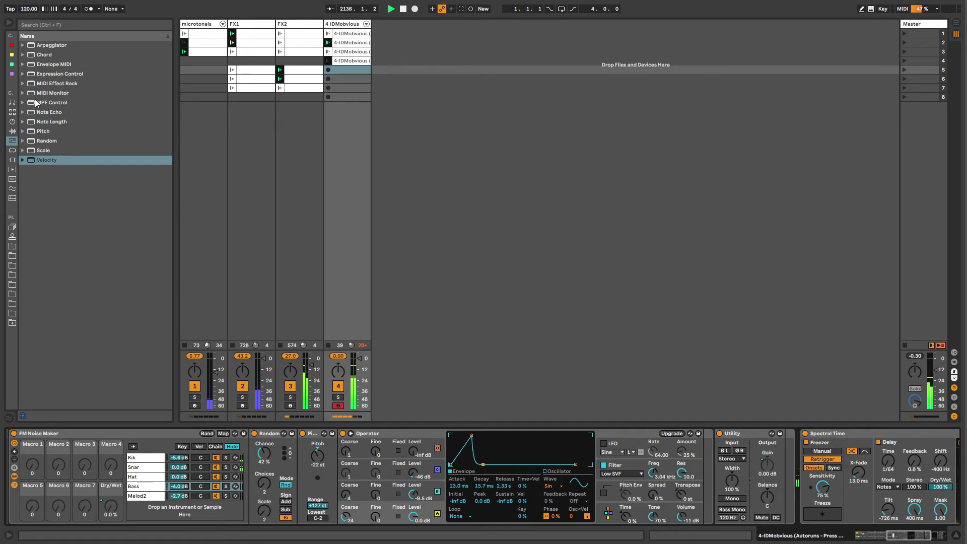
- Insert Spectral Time directly after the Bass chain's Operator and set its delay time to 12.5 ms and shift to 400 Hz
{"action": "left_click", "coordinate": [12, 150]}
{"action": "left_click", "coordinate": [12, 131]}
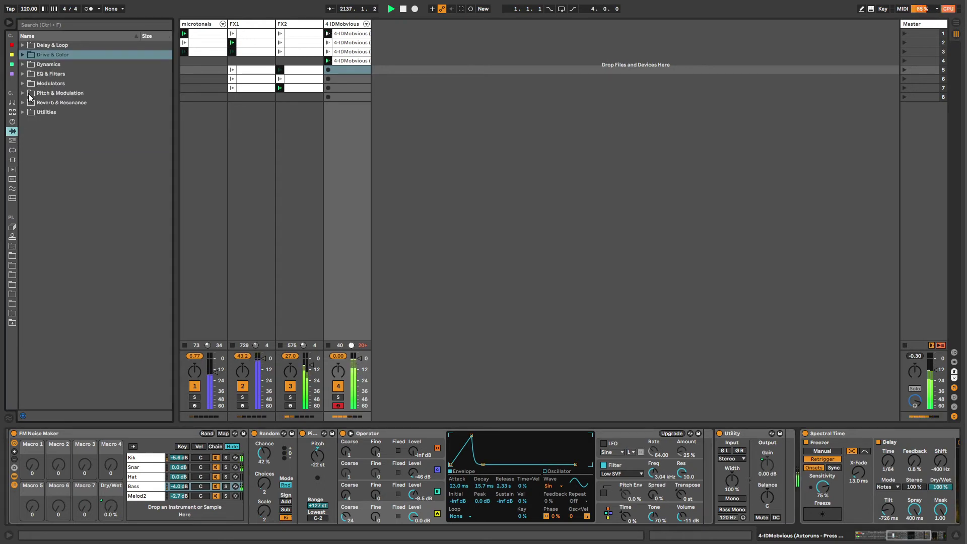
{"action": "left_click", "coordinate": [29, 45]}
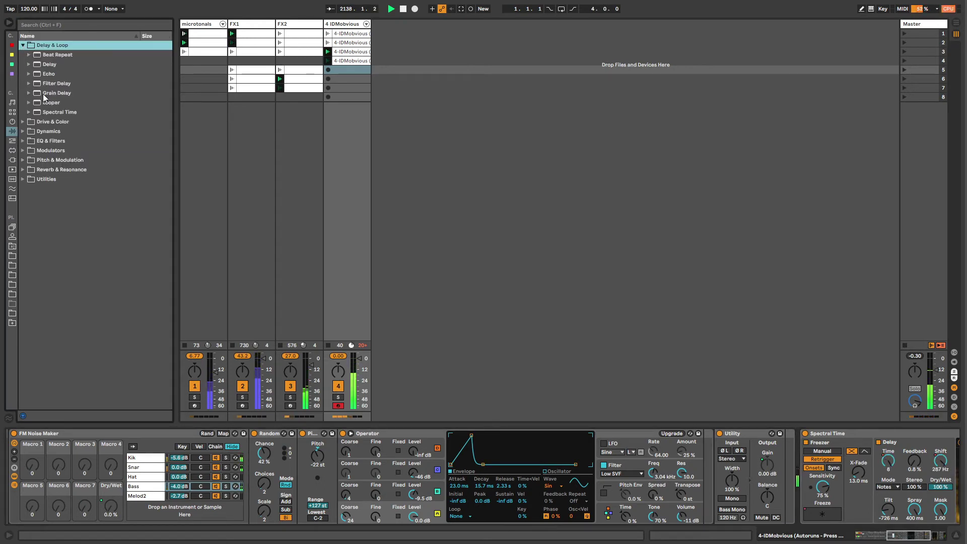
{"action": "left_click_drag", "start_coordinate": [64, 115], "coordinate": [684, 514]}
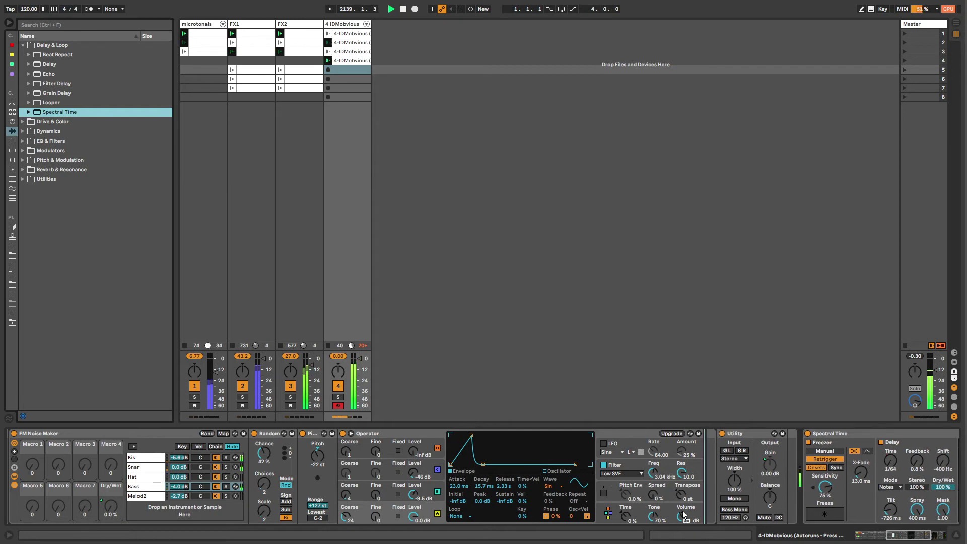
{"action": "left_click", "coordinate": [887, 540]}
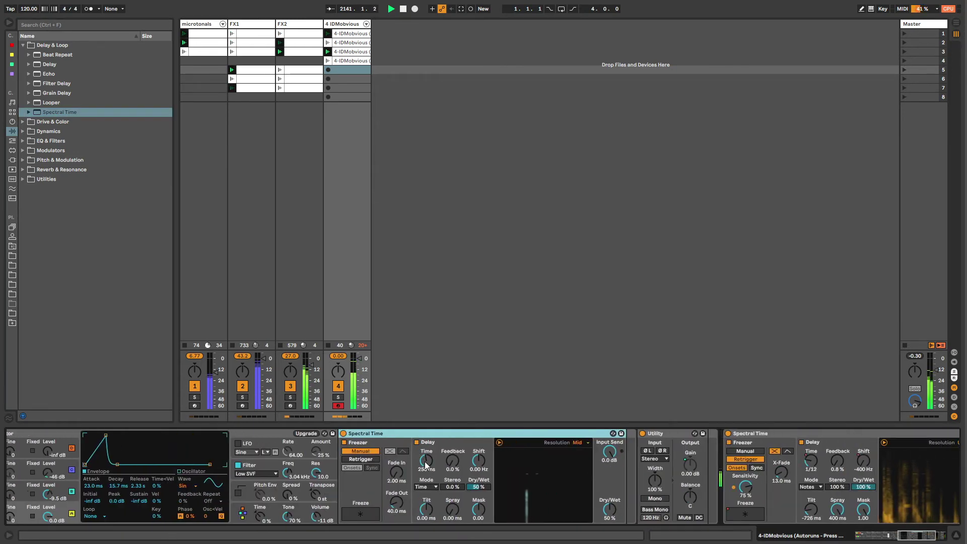
{"action": "left_click_drag", "start_coordinate": [426, 464], "coordinate": [453, 413]}
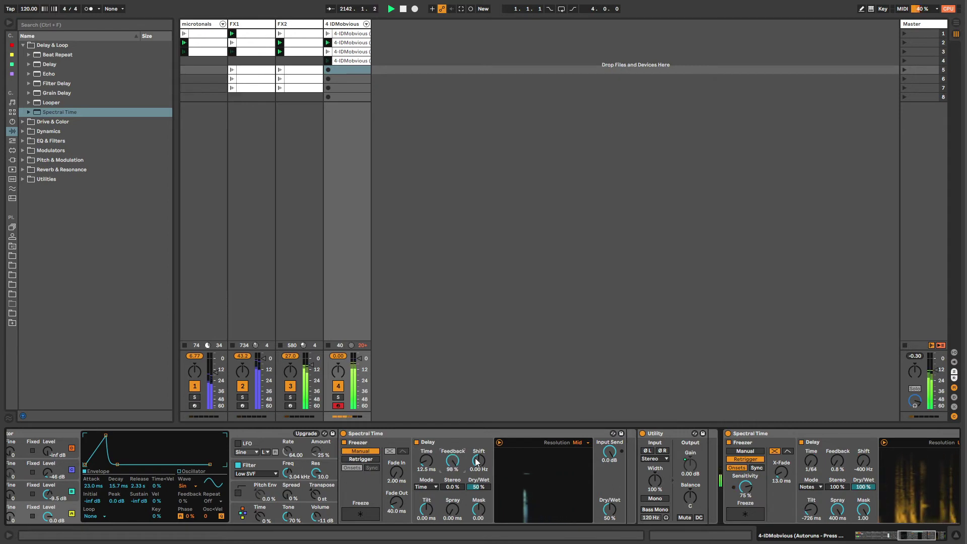
{"action": "left_click_drag", "start_coordinate": [477, 462], "coordinate": [475, 433]}
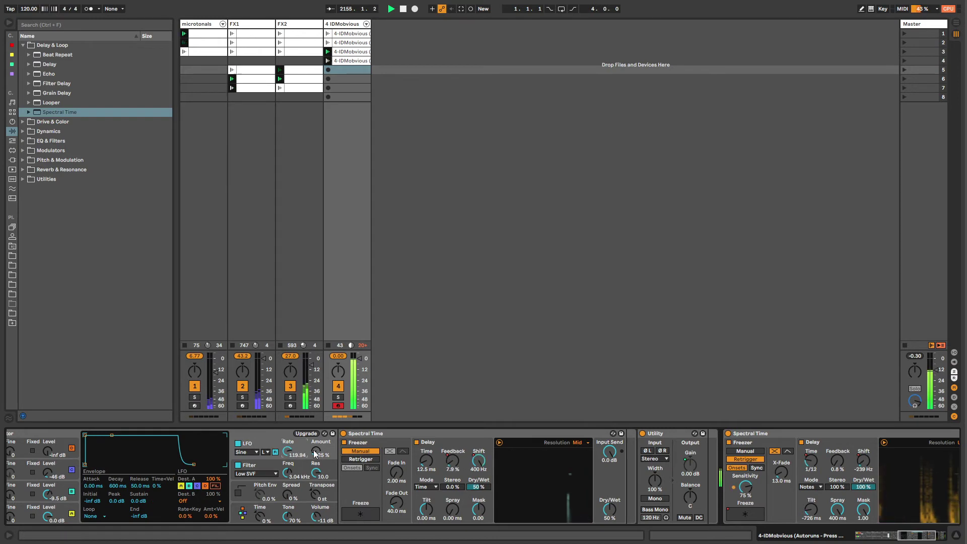
- Switch the Bass Operator's LFO to the high frequency range with a 100 % amount and adjust its rate
{"action": "left_click_drag", "start_coordinate": [305, 456], "coordinate": [287, 419]}
{"action": "left_click", "coordinate": [266, 452]}
{"action": "left_click", "coordinate": [267, 460]}
{"action": "left_click", "coordinate": [275, 453]}
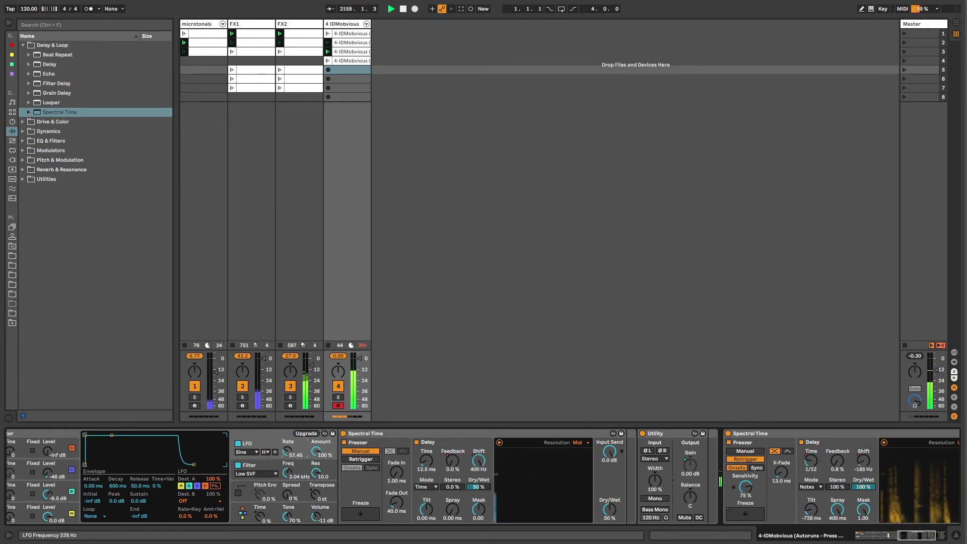
{"action": "left_click_drag", "start_coordinate": [287, 452], "coordinate": [288, 448]}
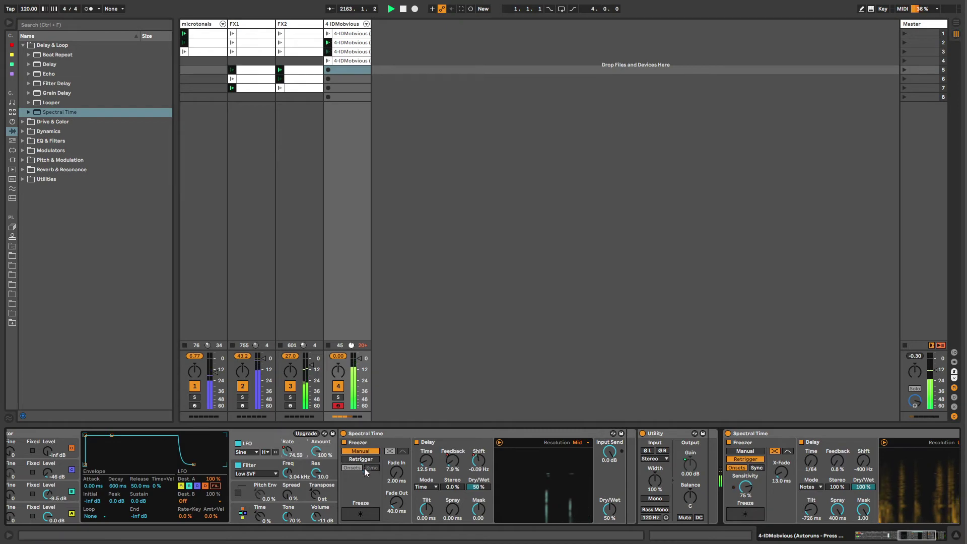
{"action": "left_click_drag", "start_coordinate": [879, 535], "coordinate": [855, 541]}
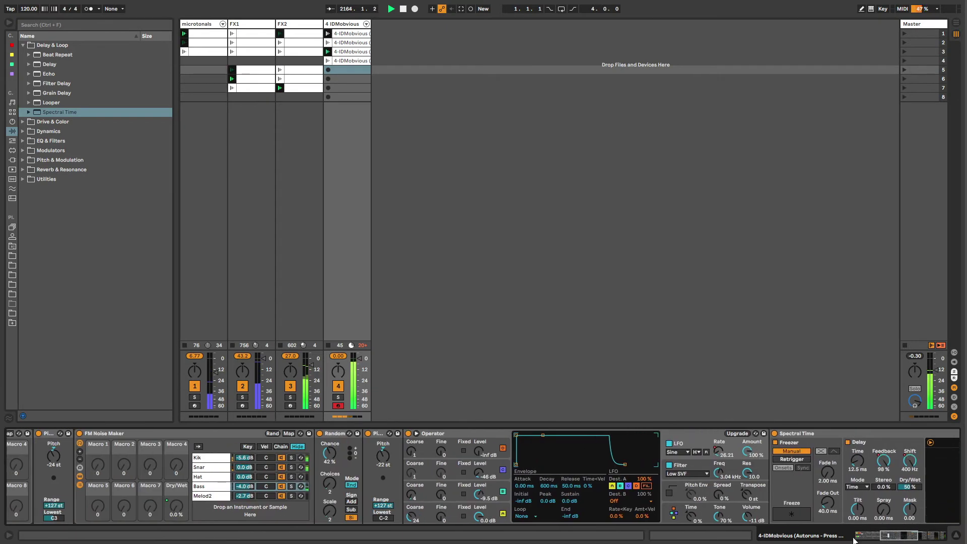
- In the FM Noise Maker's Snar chain, insert Redux directly after the Snare rack
{"action": "left_click", "coordinate": [225, 469]}
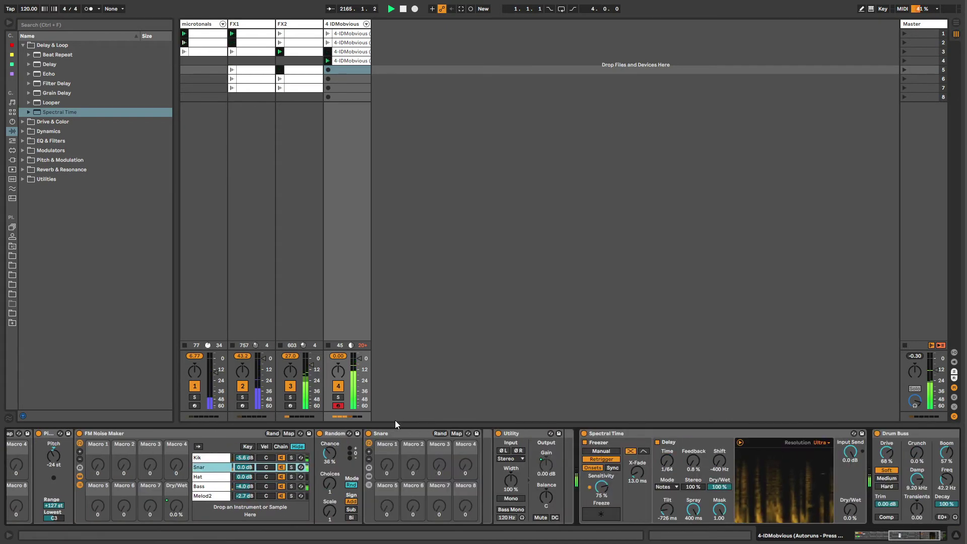
{"action": "left_click", "coordinate": [380, 445]}
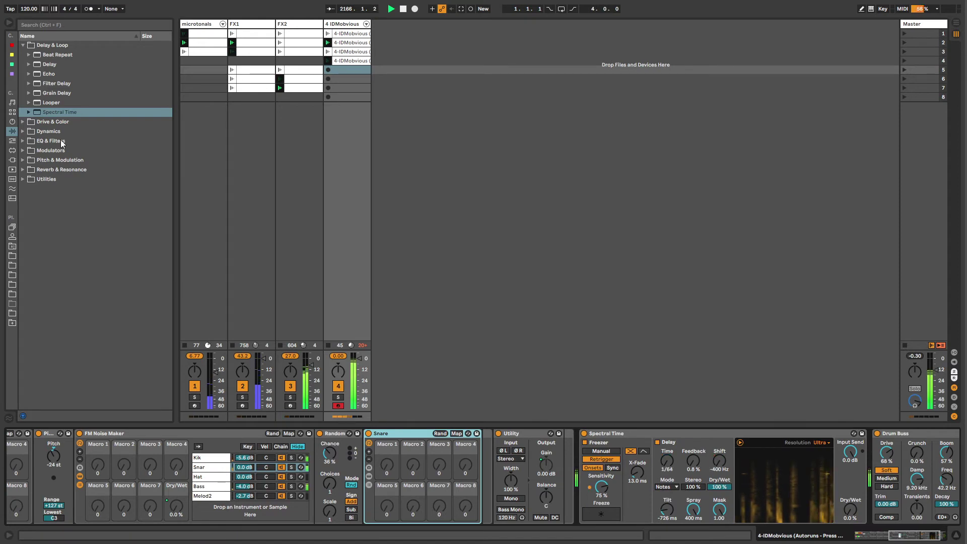
{"action": "left_click", "coordinate": [32, 122]}
{"action": "left_click", "coordinate": [33, 124]}
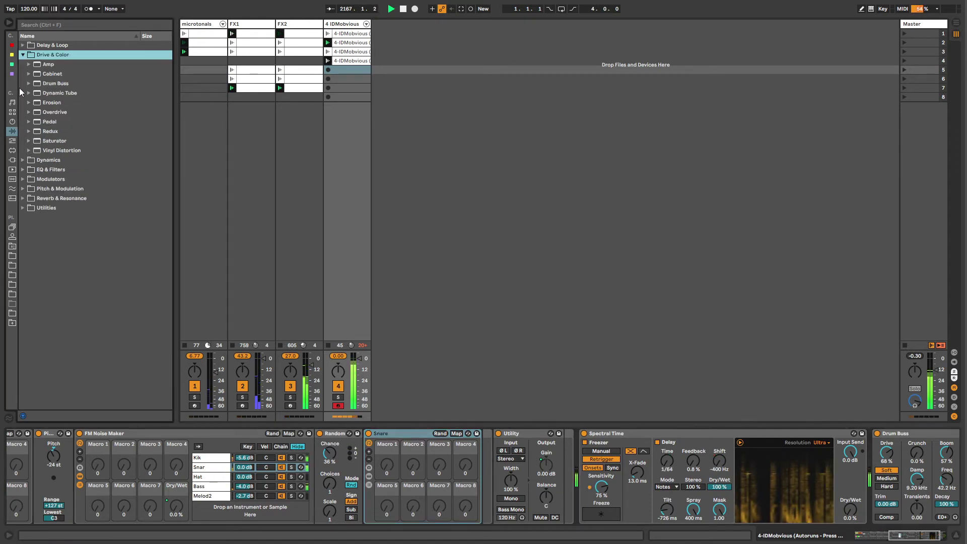
{"action": "left_click_drag", "start_coordinate": [48, 131], "coordinate": [497, 464]}
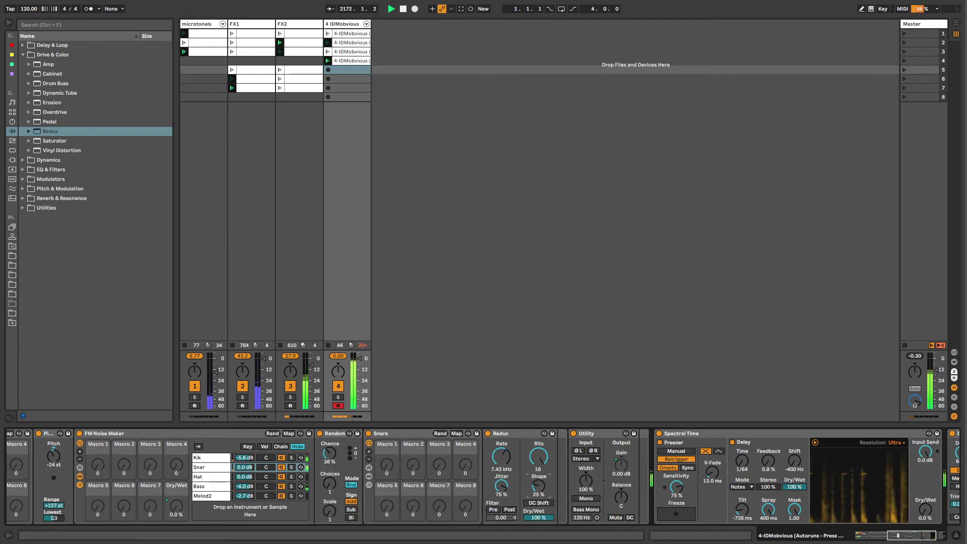
- Set the Snar chain's Redux to a 16.2 kHz rate, 100 % jitter, 11 % shape and post-filtering, and lower its Dry/Wet to 51 %
{"action": "left_click_drag", "start_coordinate": [501, 462], "coordinate": [502, 472]}
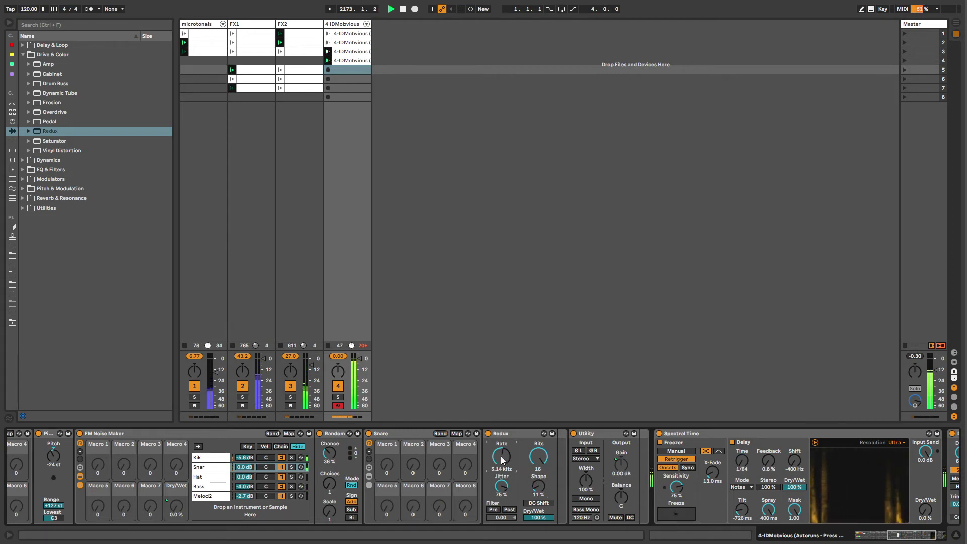
{"action": "scroll", "coordinate": [688, 501], "scroll_direction": "right", "scroll_amount": 3}
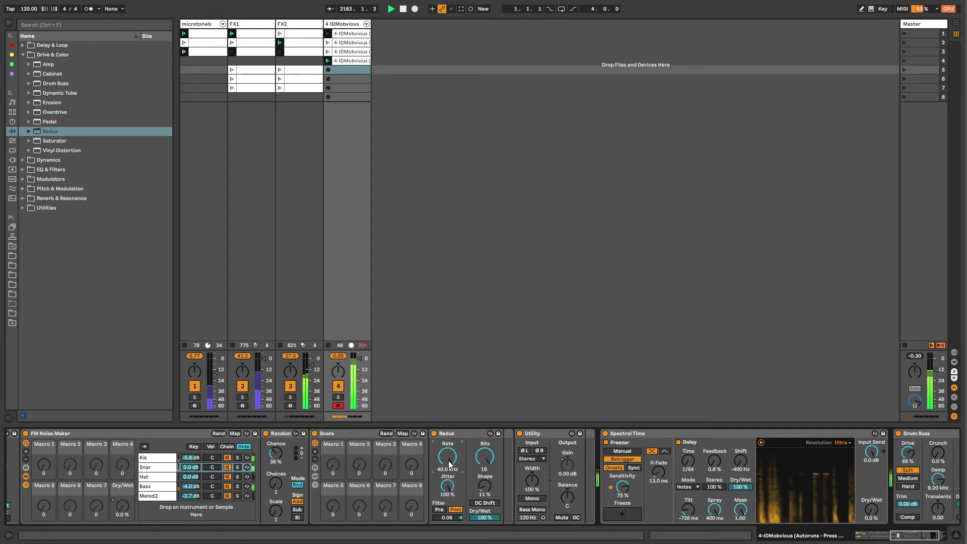
{"action": "left_click_drag", "start_coordinate": [450, 464], "coordinate": [450, 484]}
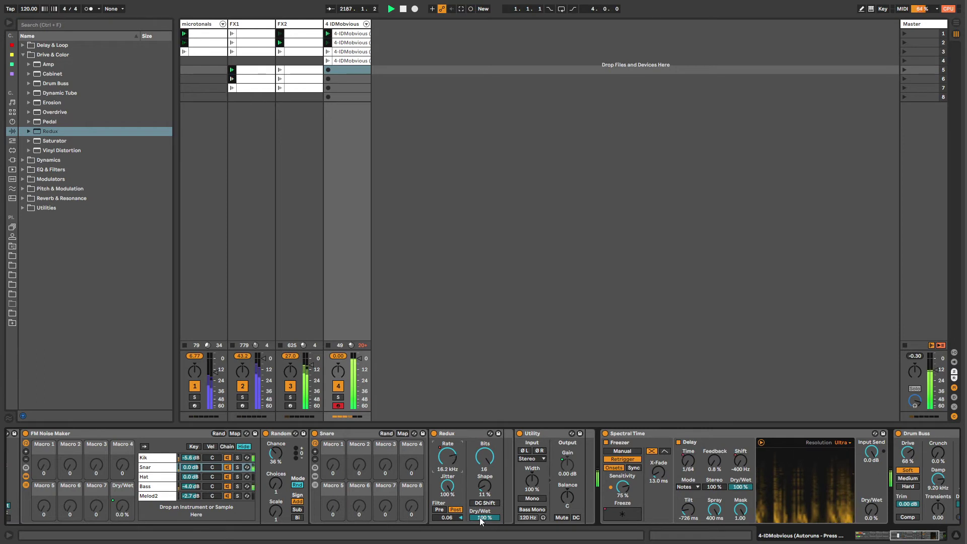
{"action": "left_click", "coordinate": [482, 433]}
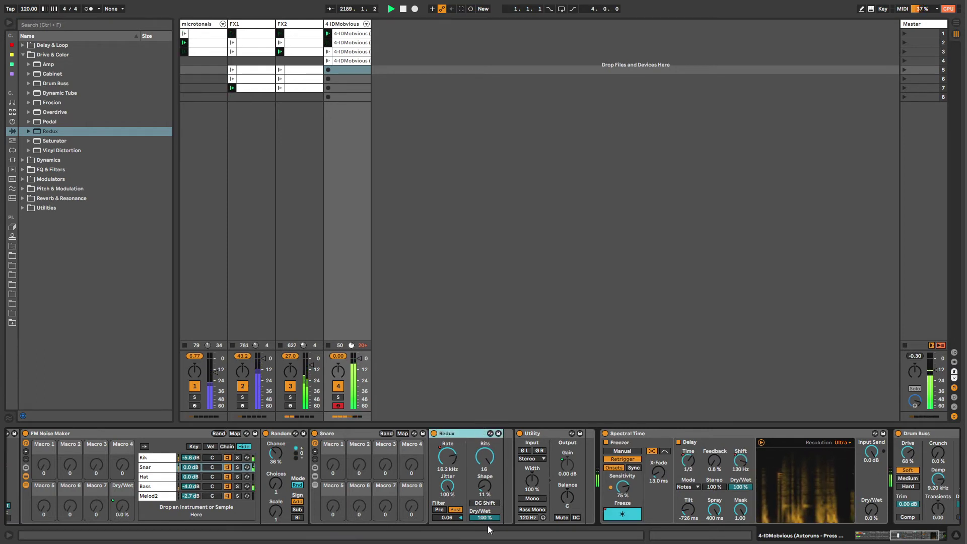
{"action": "left_click_drag", "start_coordinate": [485, 518], "coordinate": [485, 534]}
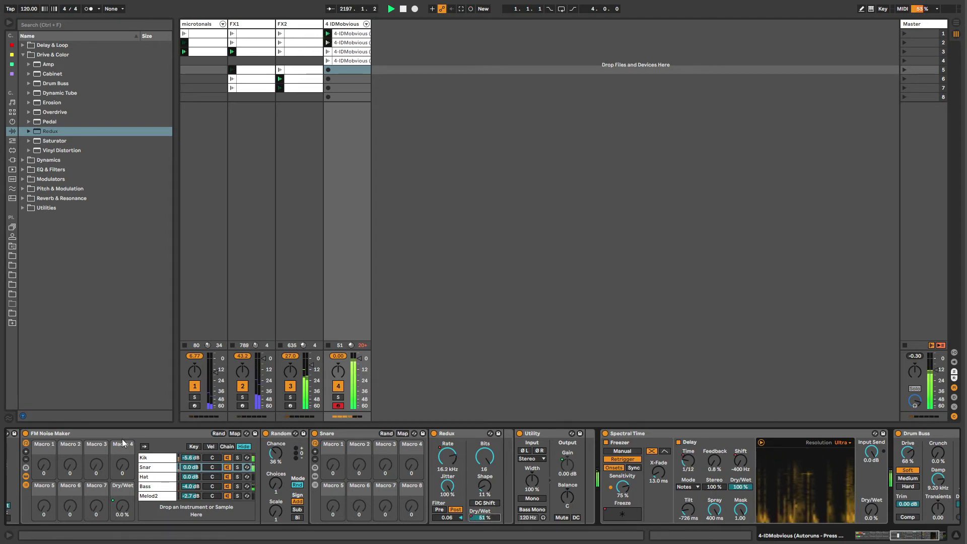
{"action": "left_click", "coordinate": [86, 438]}
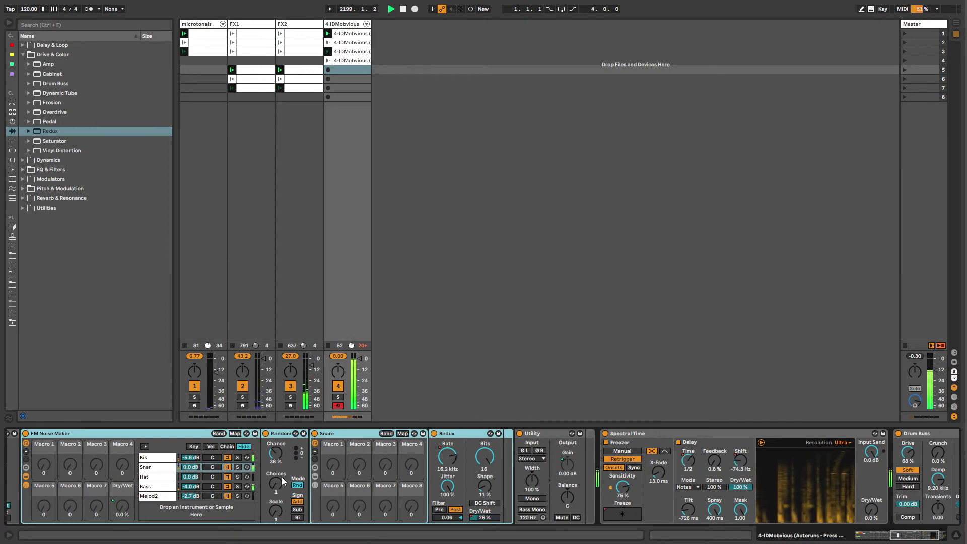
{"action": "left_click", "coordinate": [359, 444]}
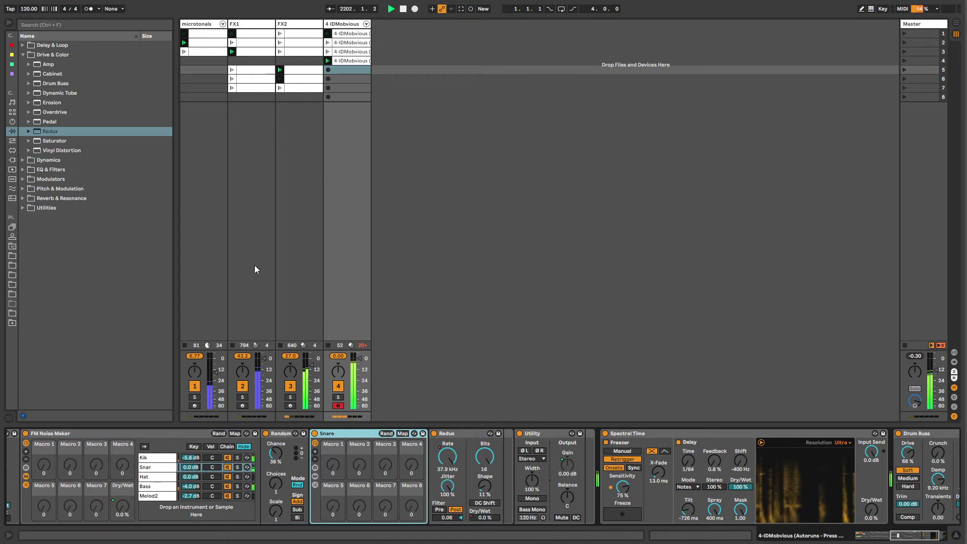
{"action": "left_click", "coordinate": [58, 142]}
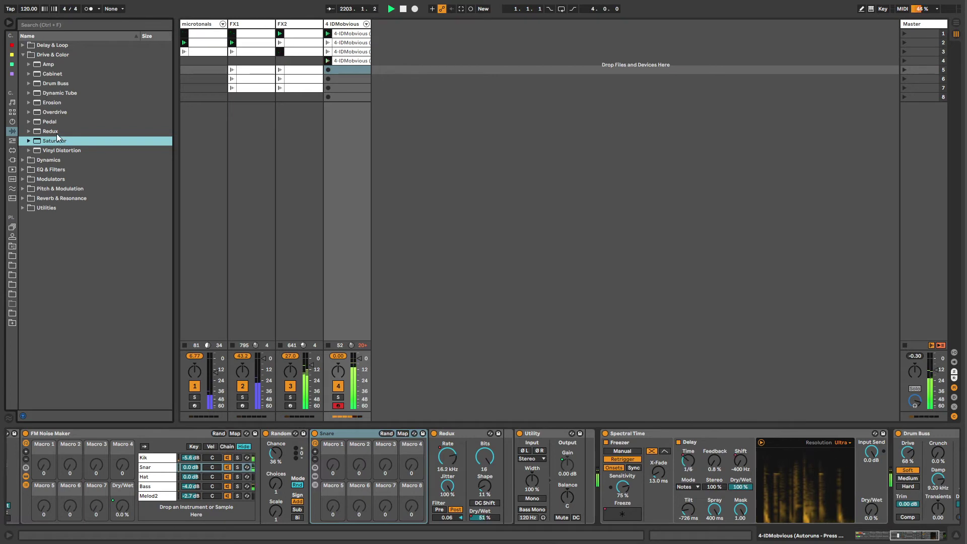
{"action": "left_click", "coordinate": [23, 55]}
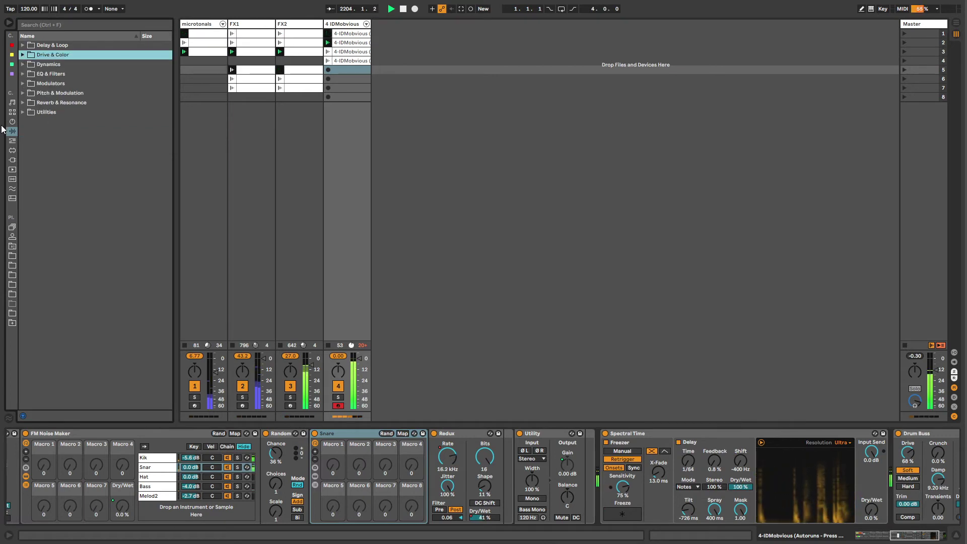
{"action": "left_click", "coordinate": [12, 140]}
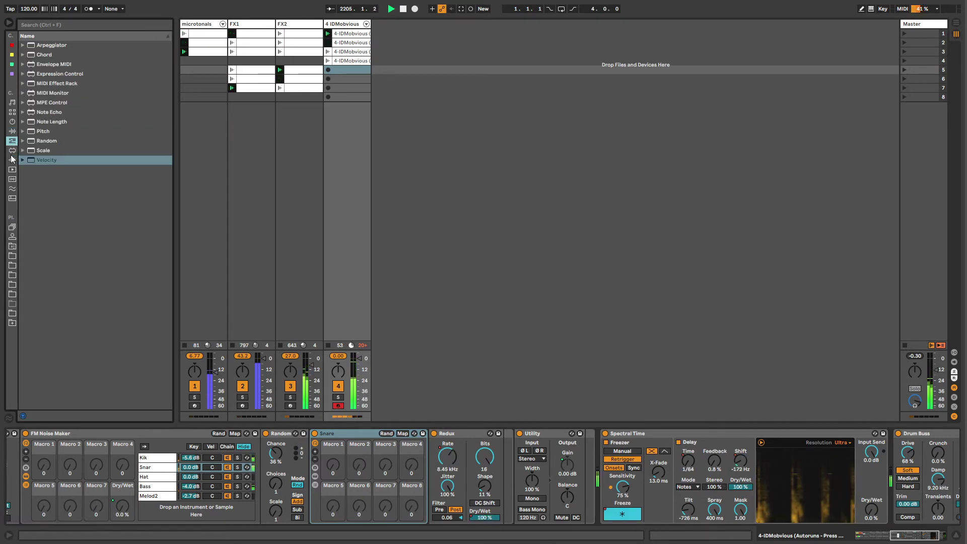
{"action": "left_click", "coordinate": [12, 150]}
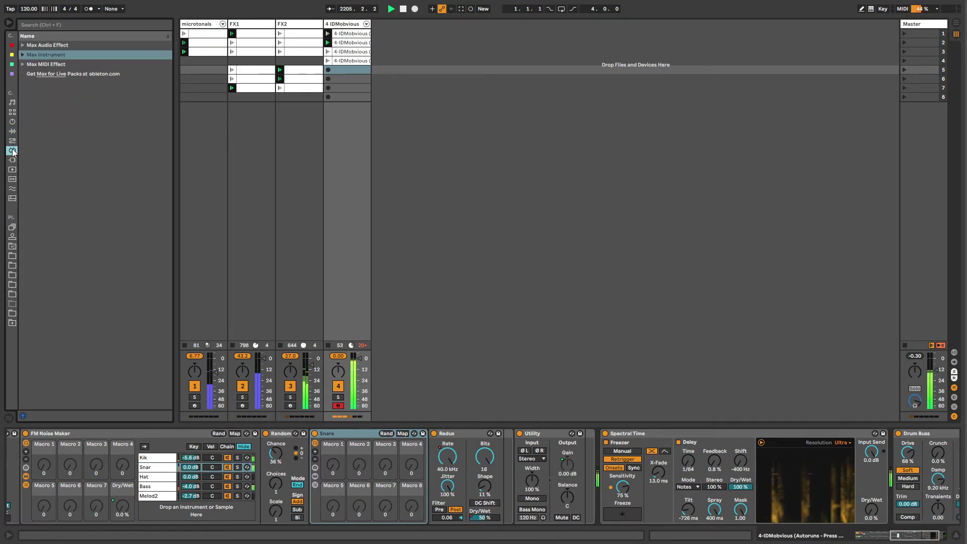
{"action": "left_click", "coordinate": [160, 469]}
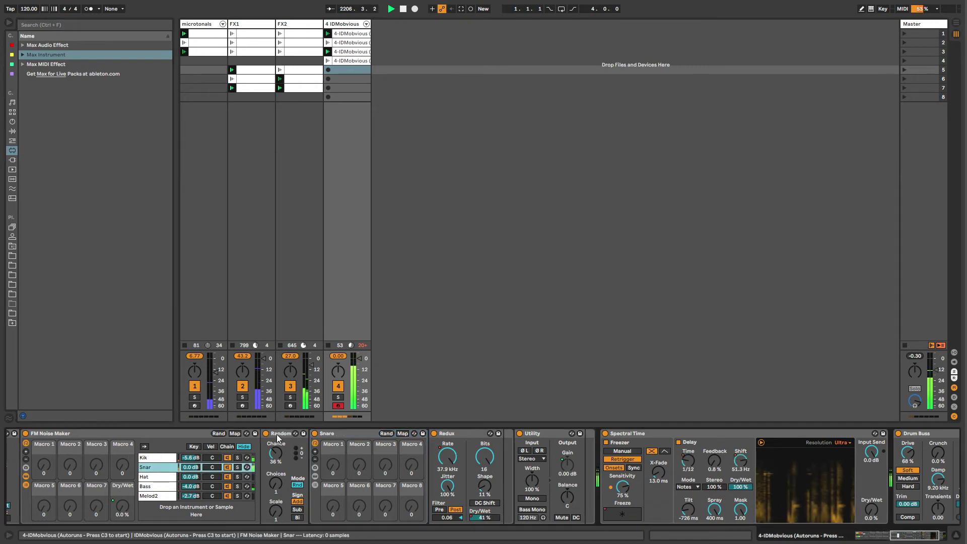
{"action": "left_click", "coordinate": [12, 142]}
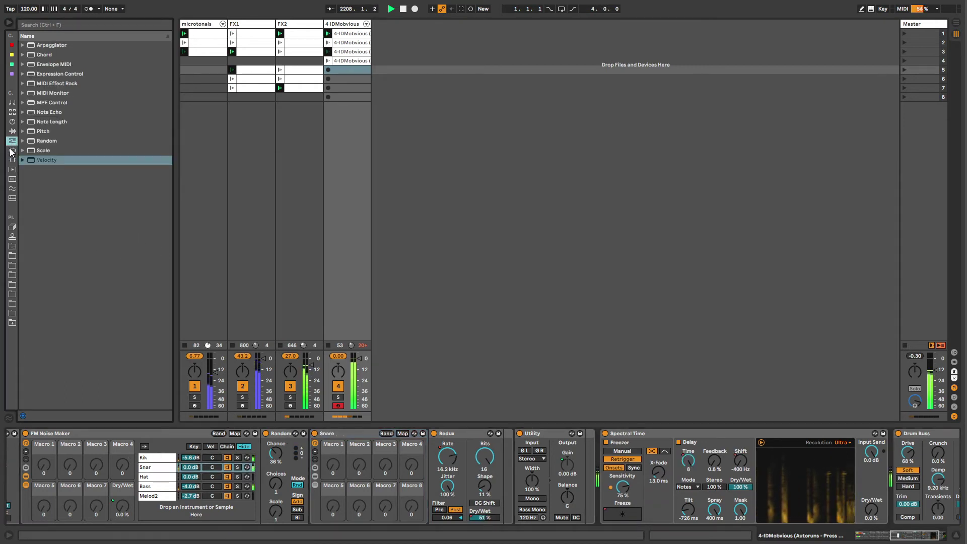
{"action": "left_click", "coordinate": [11, 151]}
- Show the Hat chain's devices, fold its MIDI Effect Rack and Operator, and select the Spectral Time
{"action": "left_click", "coordinate": [158, 477]}
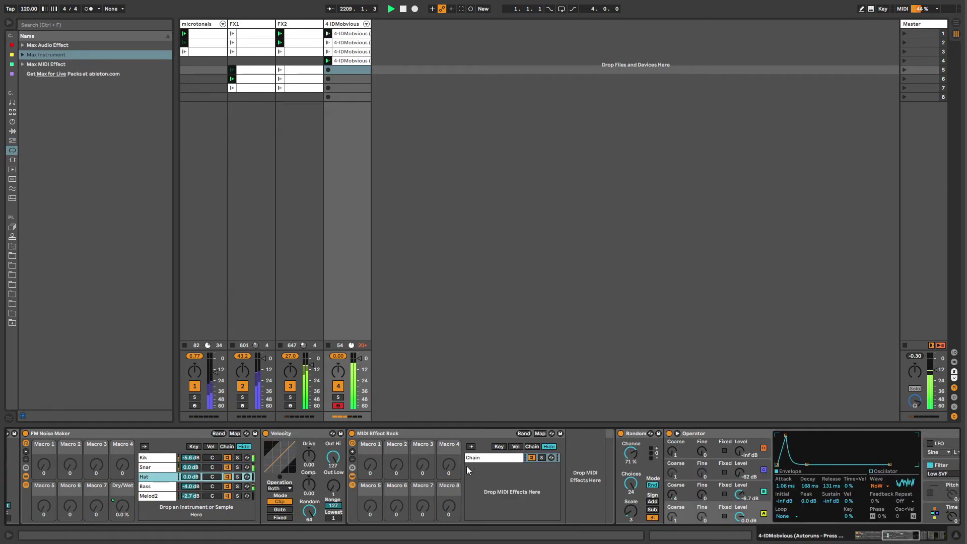
{"action": "double_click", "coordinate": [429, 433]}
{"action": "double_click", "coordinate": [456, 433]}
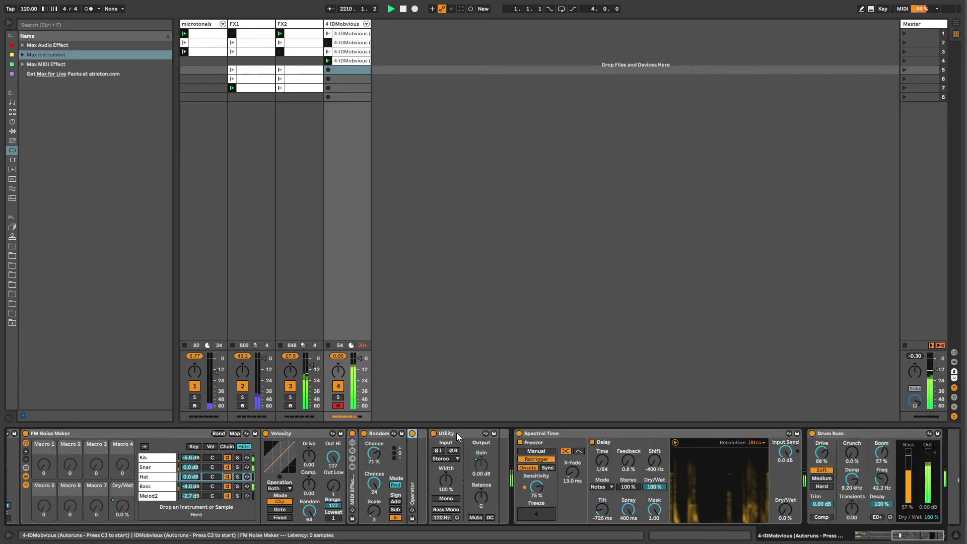
{"action": "left_click", "coordinate": [544, 432]}
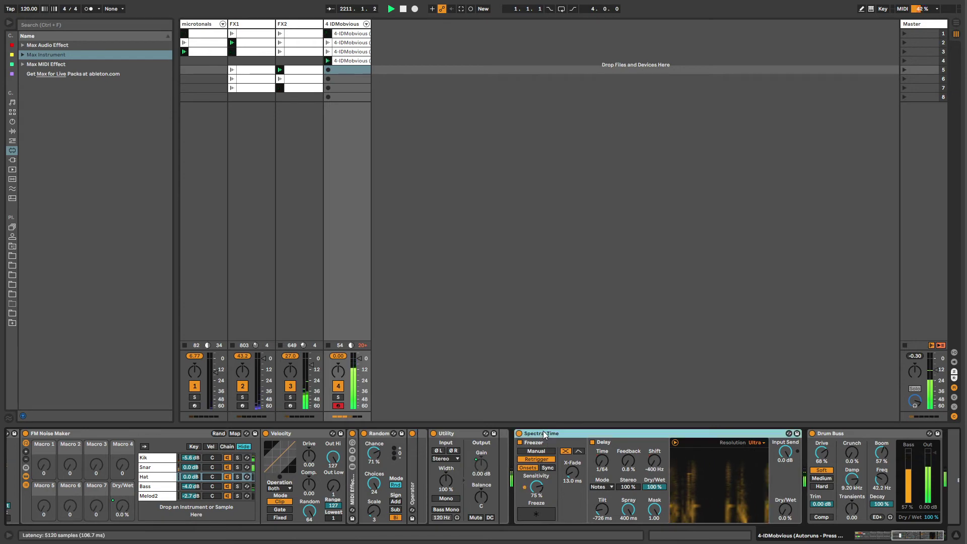
{"action": "double_click", "coordinate": [544, 432]}
{"action": "double_click", "coordinate": [522, 449]}
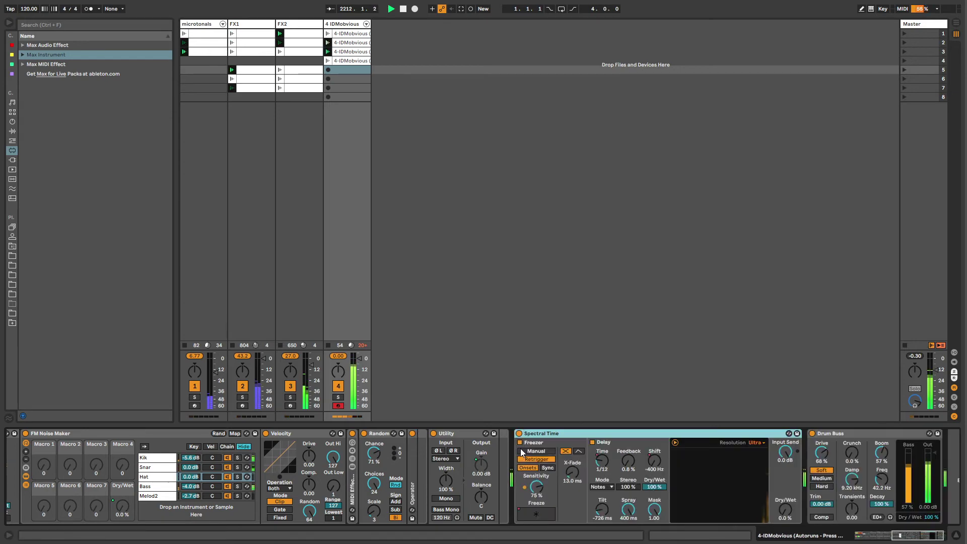
- Rename the FM Noise Maker's Bass chain as Perc
{"action": "left_click", "coordinate": [173, 469]}
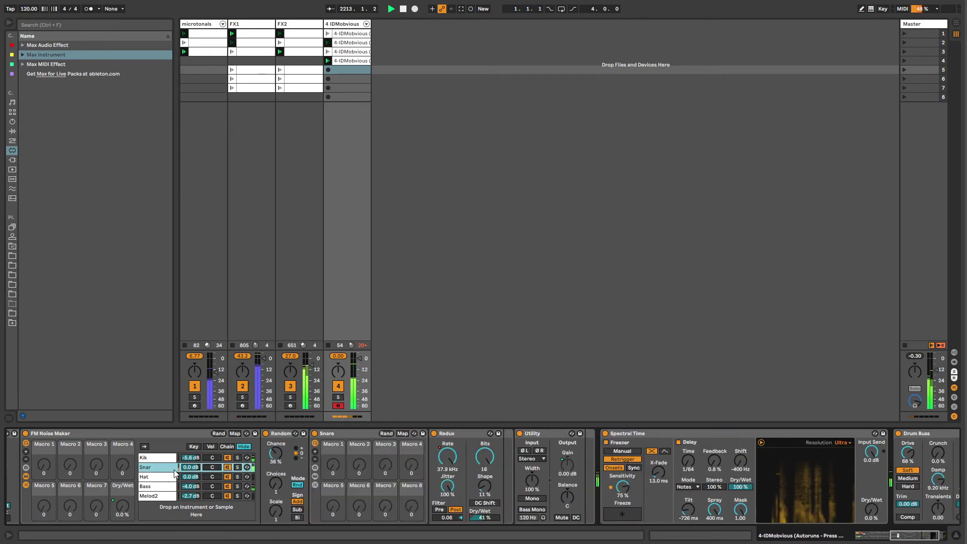
{"action": "left_click", "coordinate": [170, 477]}
{"action": "left_click", "coordinate": [168, 487]}
{"action": "left_click", "coordinate": [165, 497]}
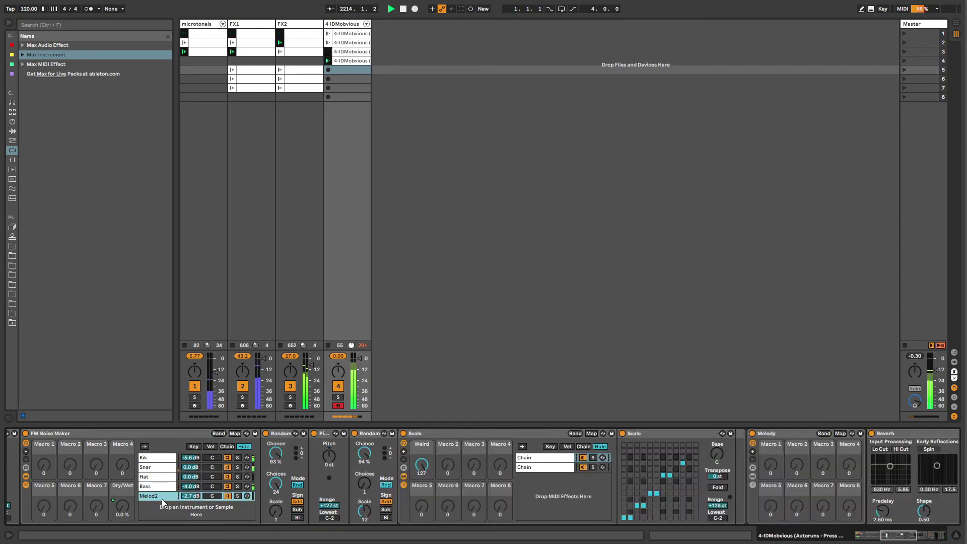
{"action": "left_click", "coordinate": [165, 487]}
{"action": "key", "text": "ctrl+r"}
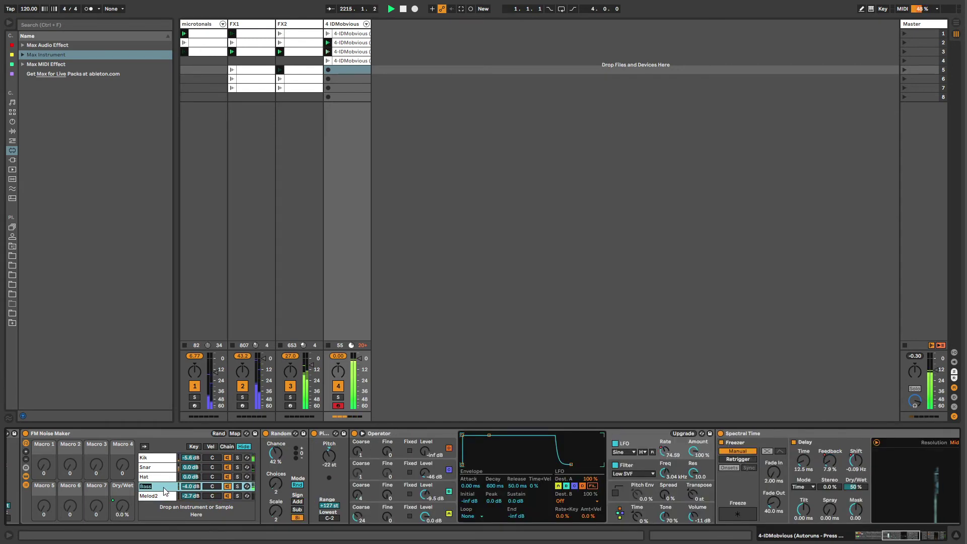
{"action": "type", "text": "Perc"}
{"action": "key", "text": "Return"}
- Fold the Perc chain's Operator and put that chain's Spectral Time directly after Redux in the Snar chain
{"action": "double_click", "coordinate": [380, 435]}
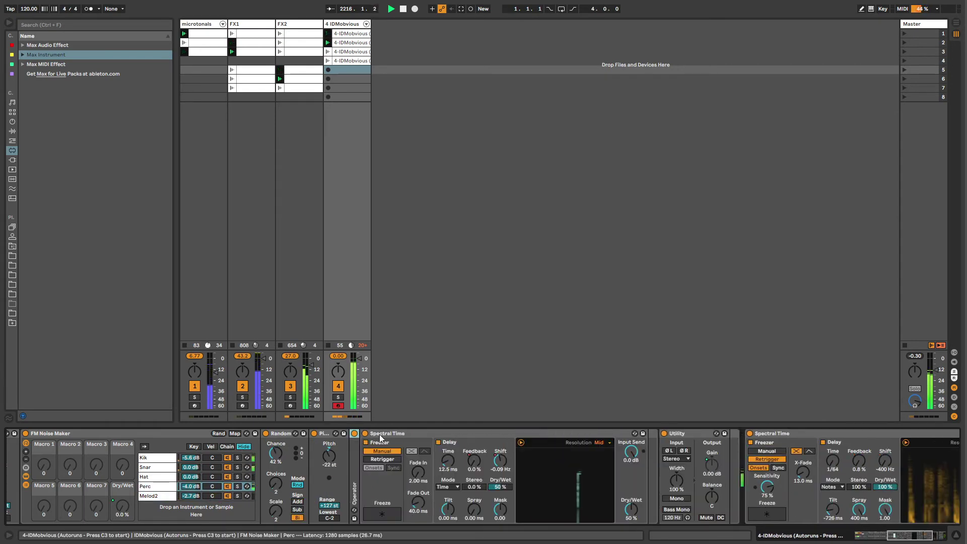
{"action": "left_click", "coordinate": [407, 431]}
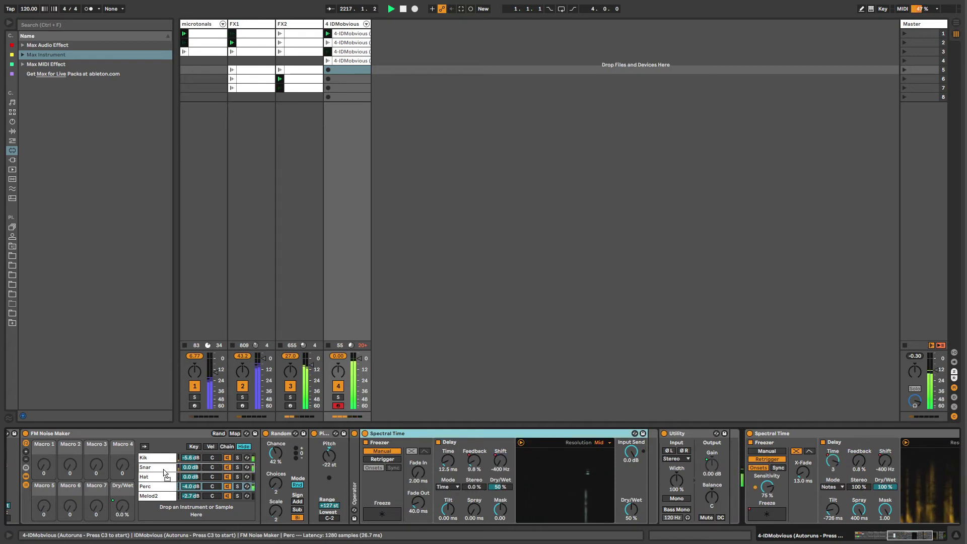
{"action": "left_click", "coordinate": [164, 469]}
- Set the Snar chain's Spectral Time to 10.1 ms time, 3.55 ms tilt, 58.0 ms spray, 0.60 mask and 100 % Dry/Wet
{"action": "left_click", "coordinate": [594, 513]}
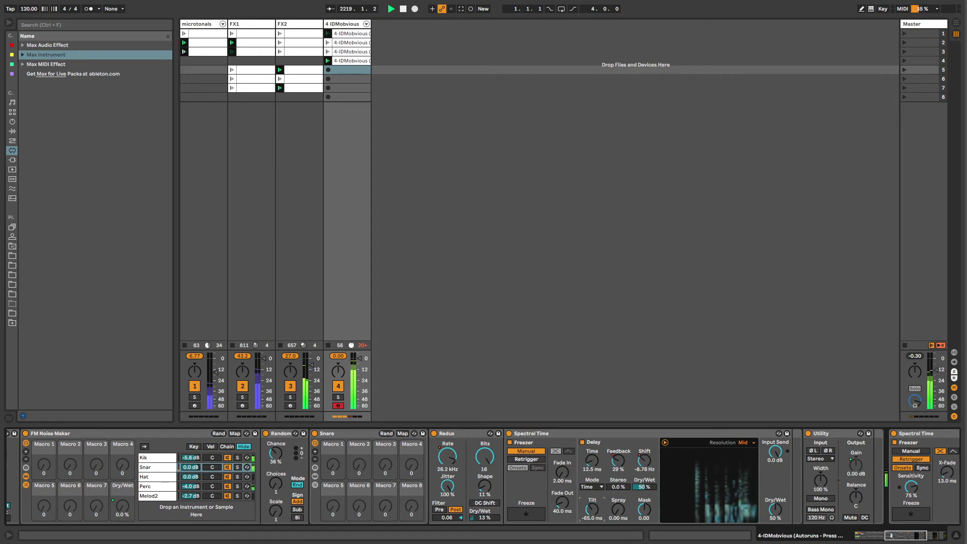
{"action": "left_click", "coordinate": [624, 517]}
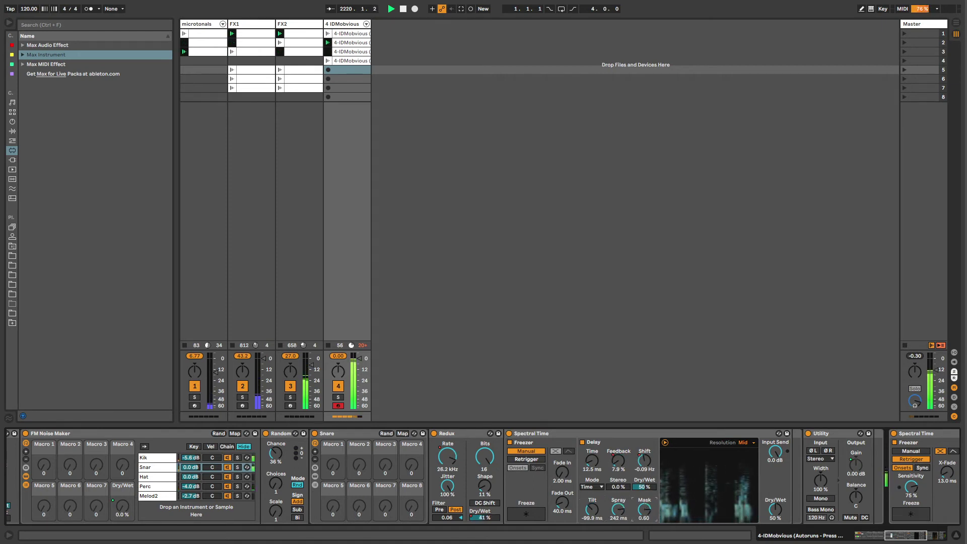
{"action": "left_click", "coordinate": [593, 510]}
{"action": "left_click_drag", "start_coordinate": [593, 510], "coordinate": [593, 498]}
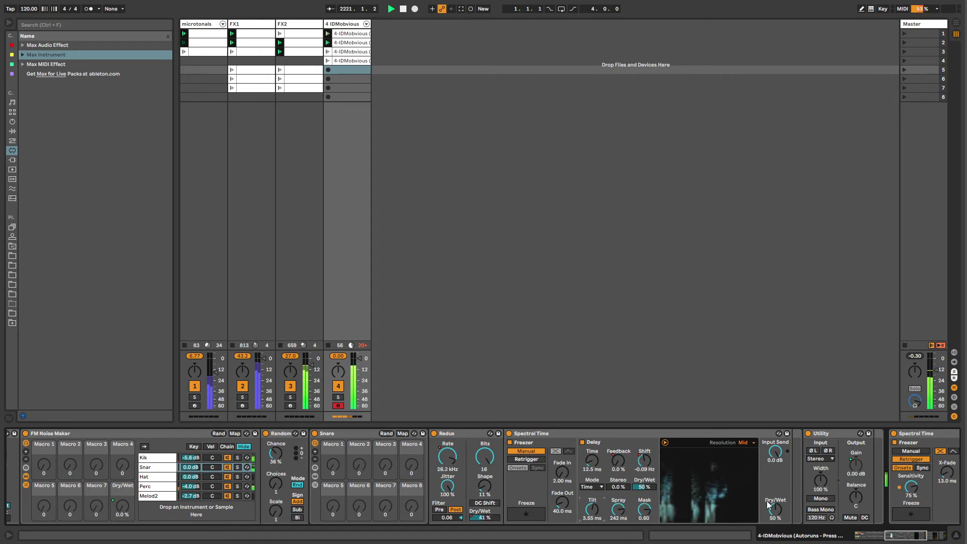
{"action": "left_click_drag", "start_coordinate": [775, 510], "coordinate": [775, 459]}
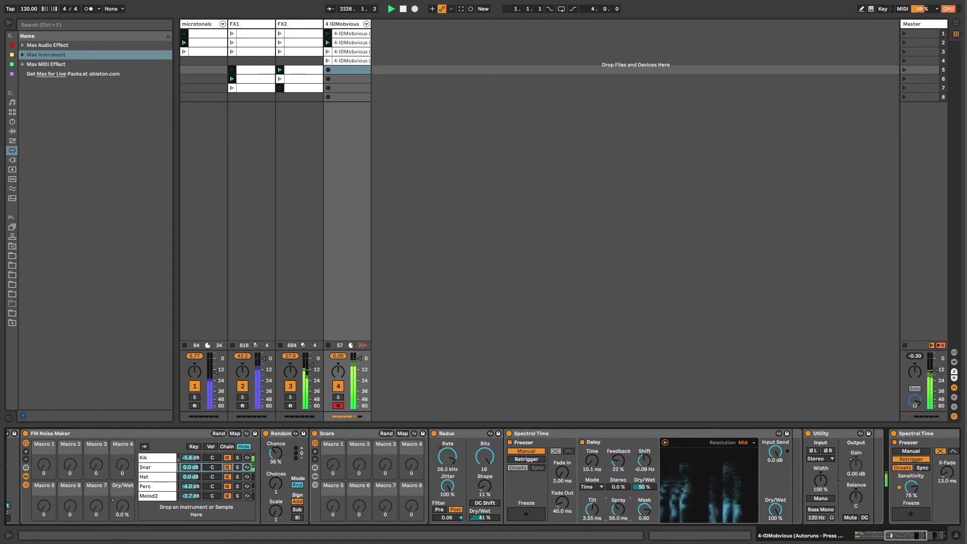
- Add a Compressor from the Dynamics audio effects to the end of the FX2 track's device chain
{"action": "left_click", "coordinate": [161, 458]}
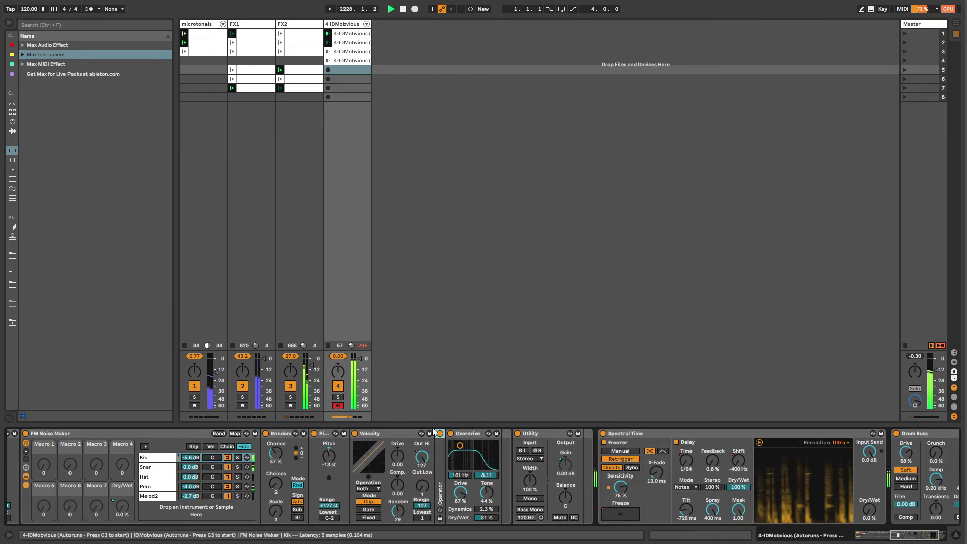
{"action": "left_click", "coordinate": [284, 25]}
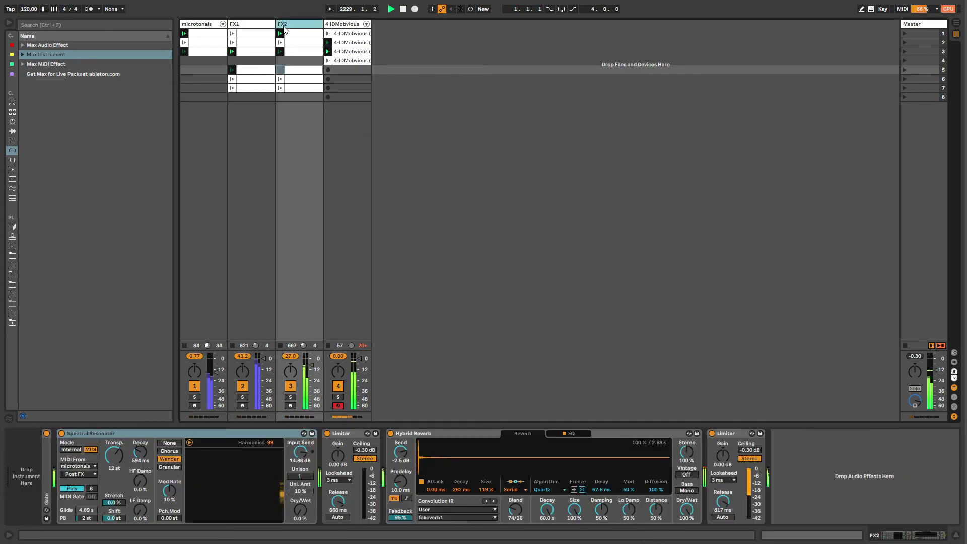
{"action": "left_click", "coordinate": [12, 122]}
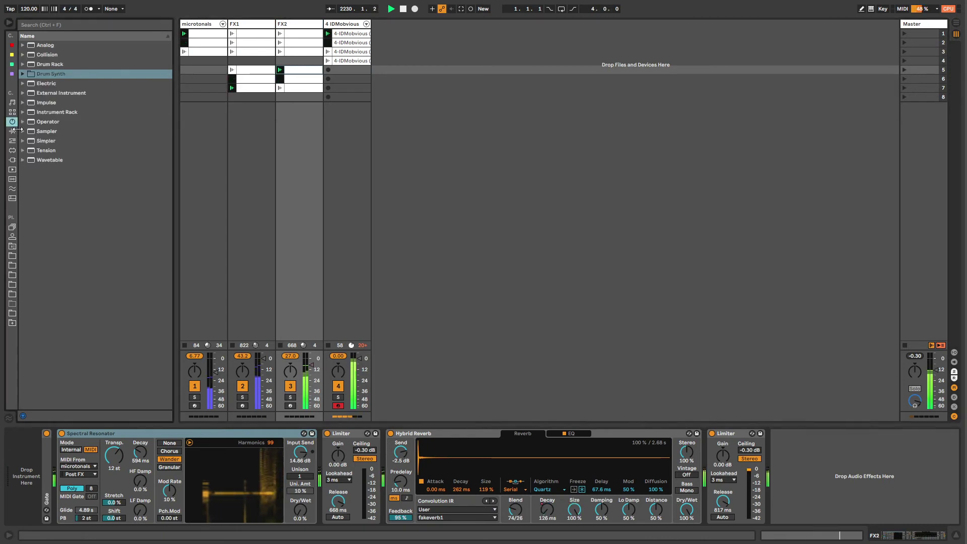
{"action": "key", "text": "Down"}
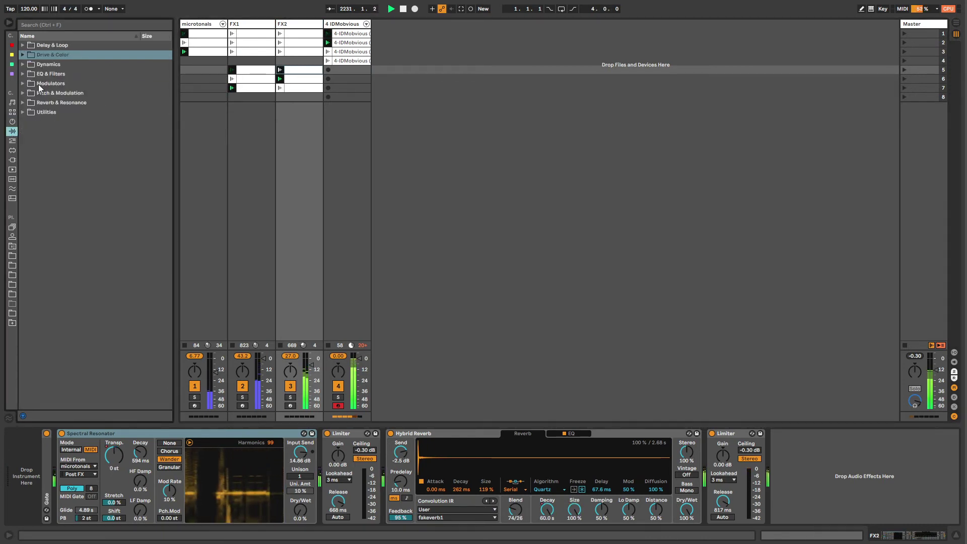
{"action": "left_click", "coordinate": [22, 65]}
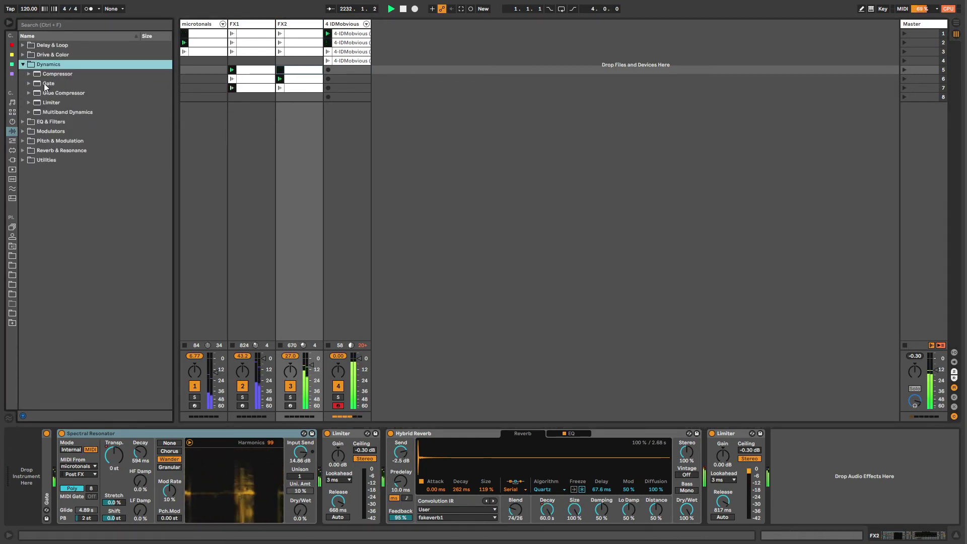
{"action": "double_click", "coordinate": [57, 75]}
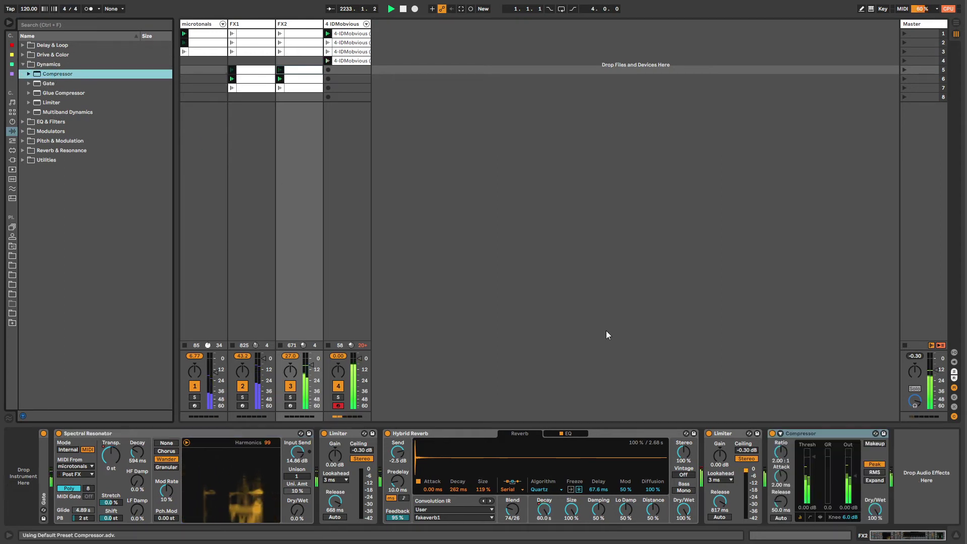
- Sidechain the FX2 Compressor from the 4-IDMobvious track with 7.18 dB sidechain gain and a -14.2 dB threshold
{"action": "left_click", "coordinate": [781, 433]}
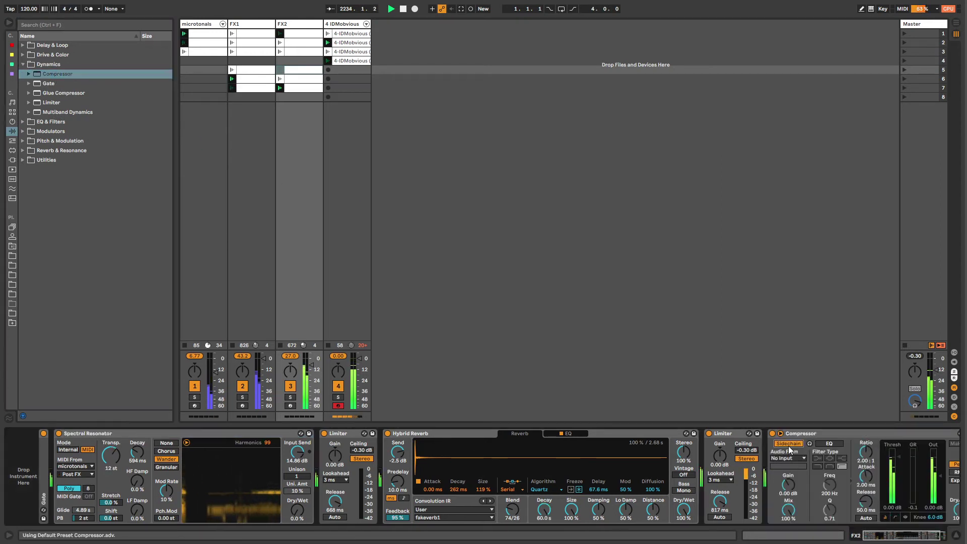
{"action": "left_click", "coordinate": [788, 459]}
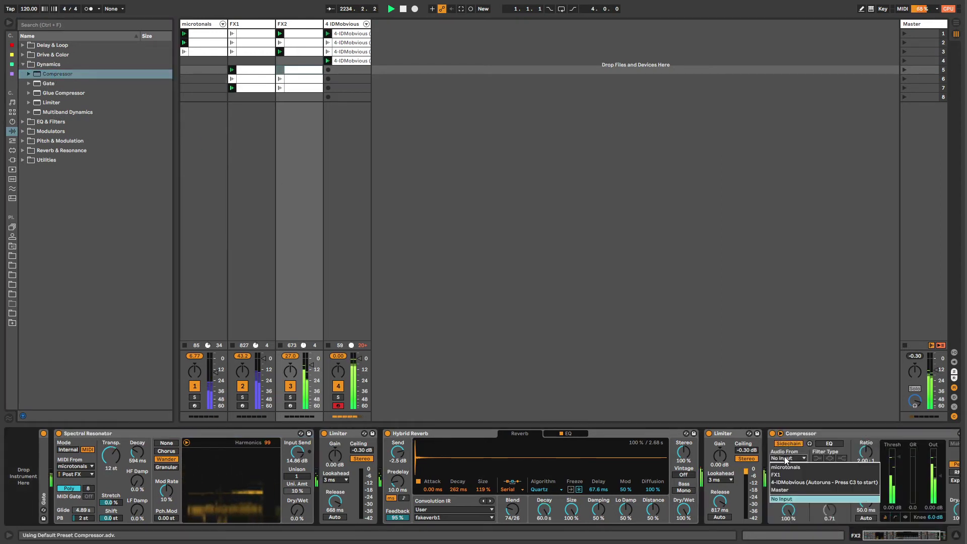
{"action": "left_click", "coordinate": [788, 484]}
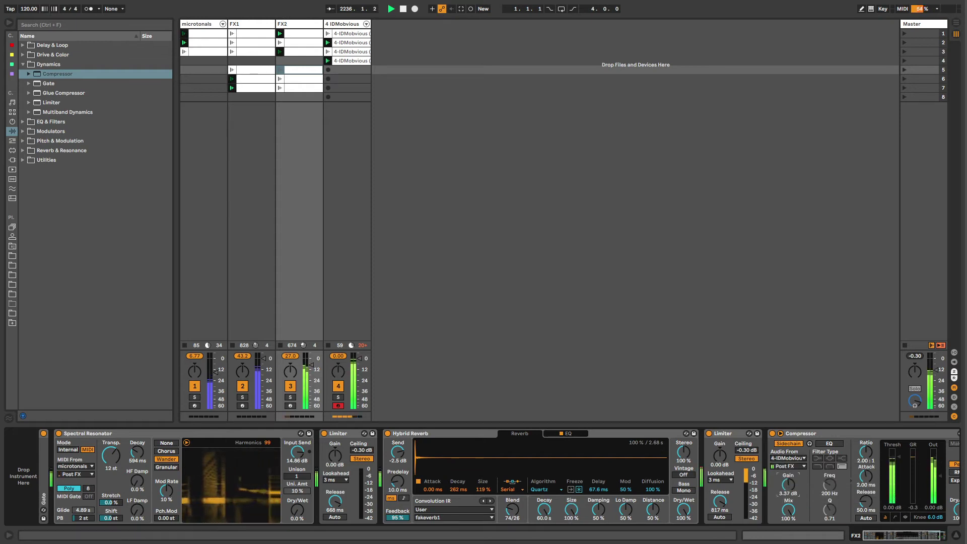
{"action": "left_click_drag", "start_coordinate": [788, 484], "coordinate": [789, 471]}
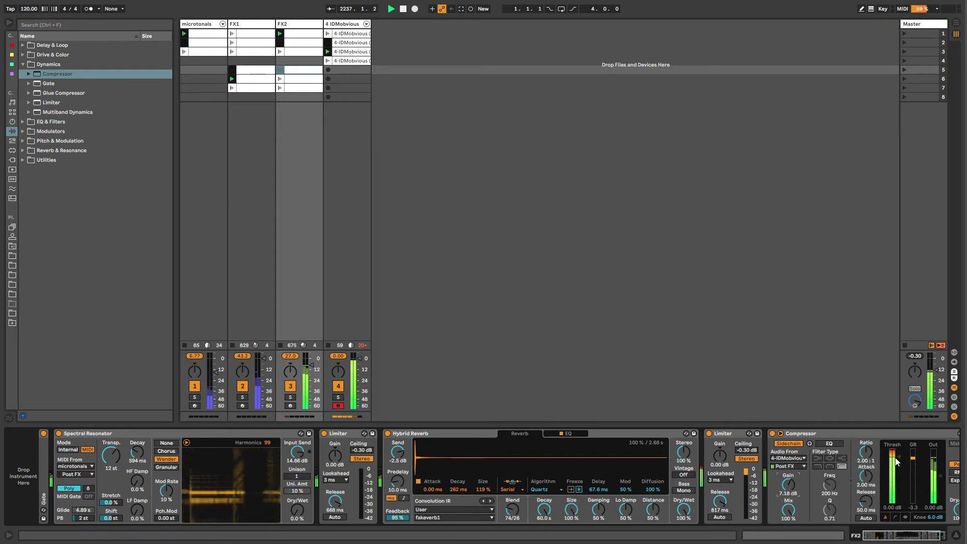
{"action": "left_click_drag", "start_coordinate": [896, 462], "coordinate": [903, 479]}
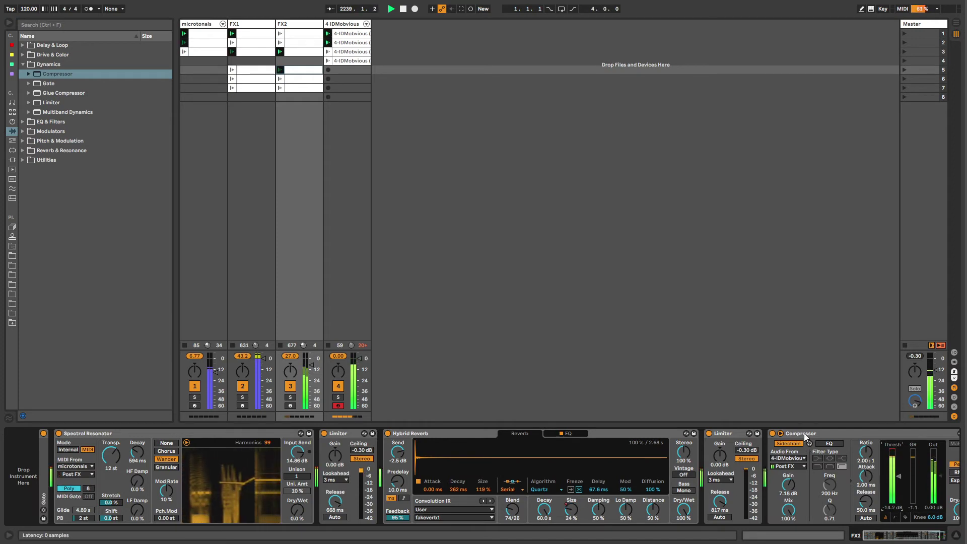
- Move the FX2 Compressor between the Hybrid Reverb and the final Limiter
{"action": "left_click_drag", "start_coordinate": [804, 434], "coordinate": [380, 451]}
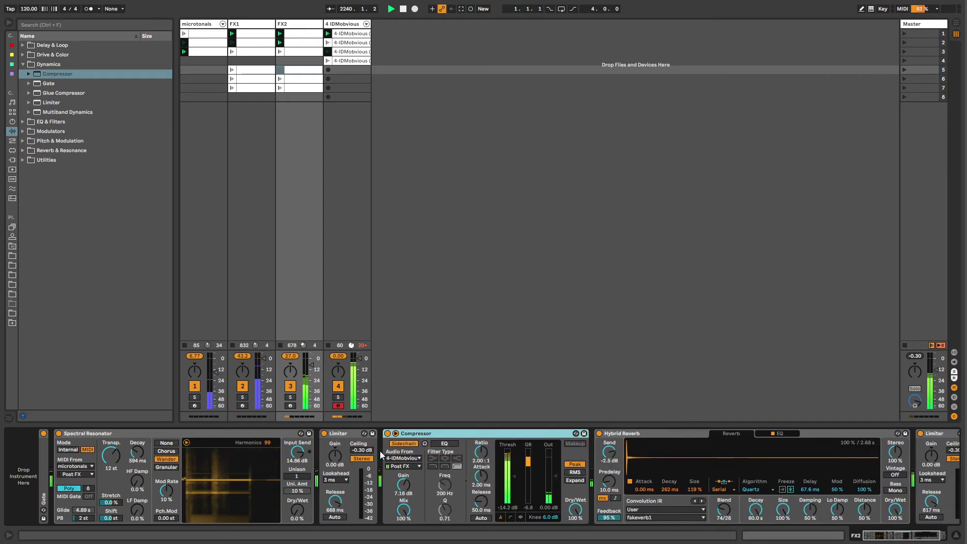
{"action": "left_click_drag", "start_coordinate": [430, 433], "coordinate": [700, 471]}
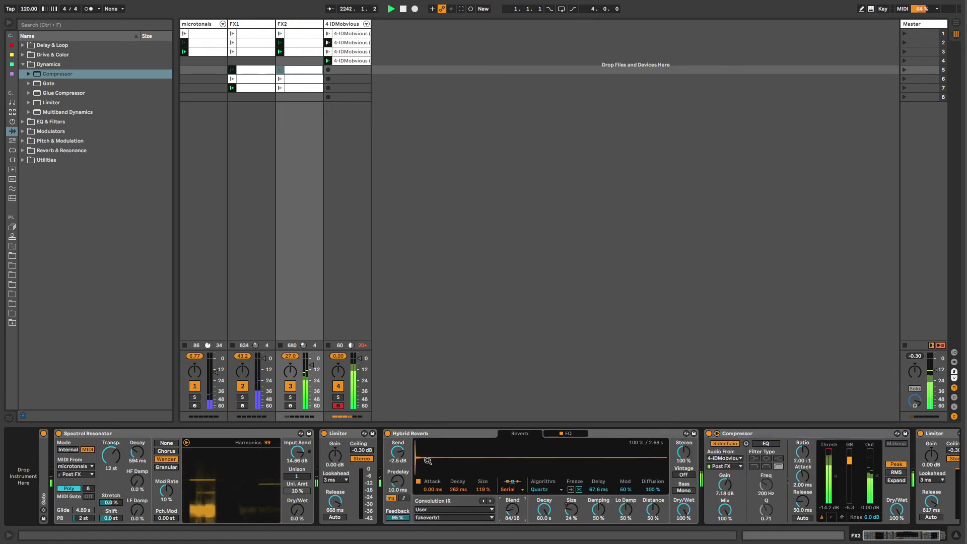
{"action": "left_click", "coordinate": [426, 434]}
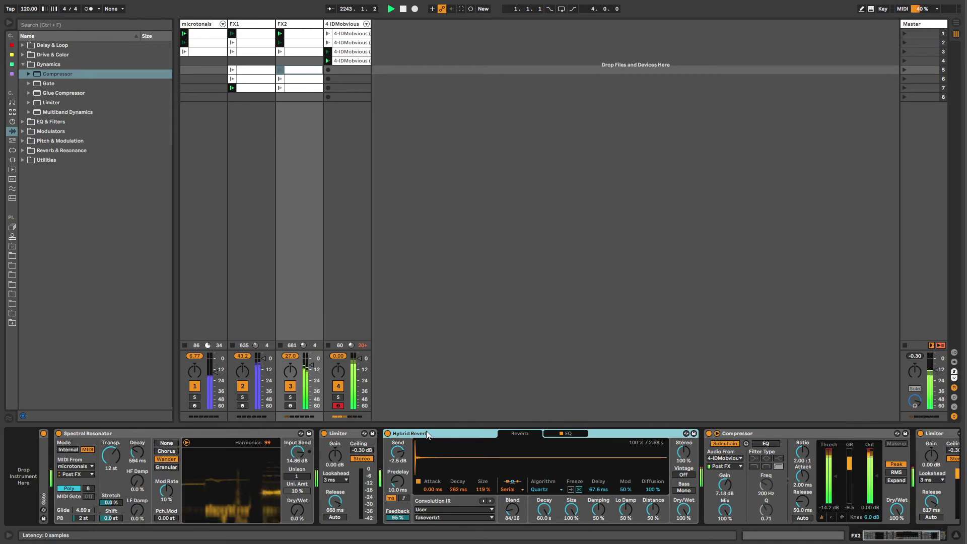
- Add a Chorus-Ensemble to the FM Noise Maker's Snar chain on 4 IDMobvious, directly after its Spectral Time
{"action": "left_click", "coordinate": [353, 24]}
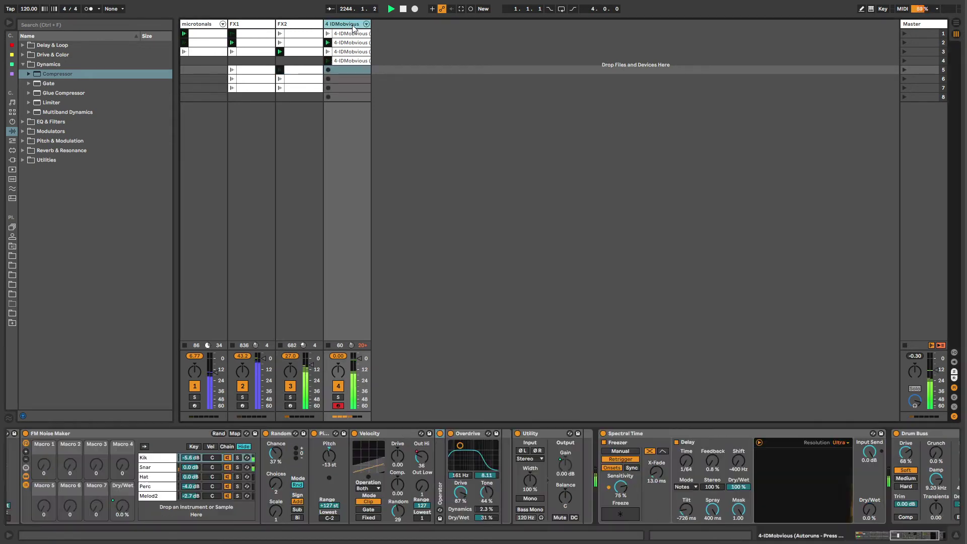
{"action": "left_click", "coordinate": [154, 469]}
{"action": "left_click", "coordinate": [22, 64]}
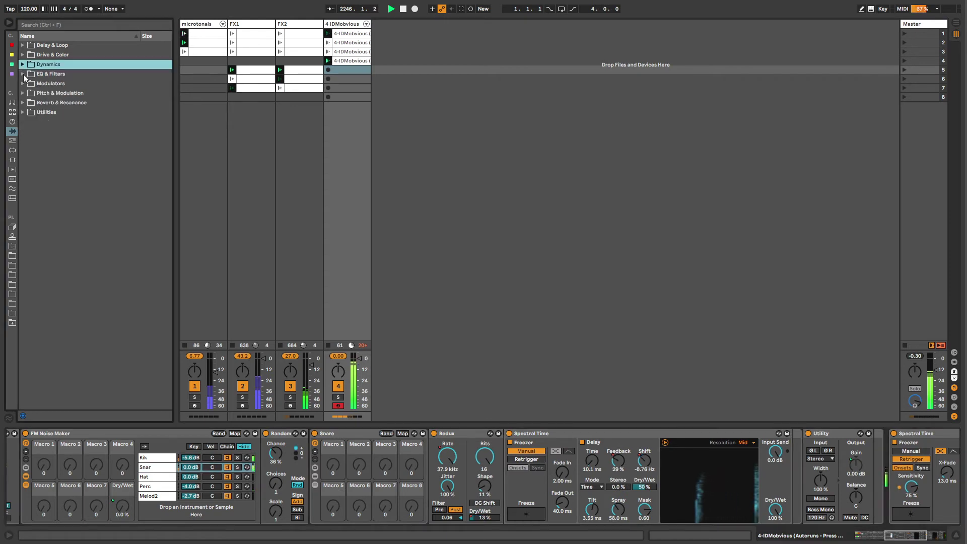
{"action": "left_click", "coordinate": [23, 83]}
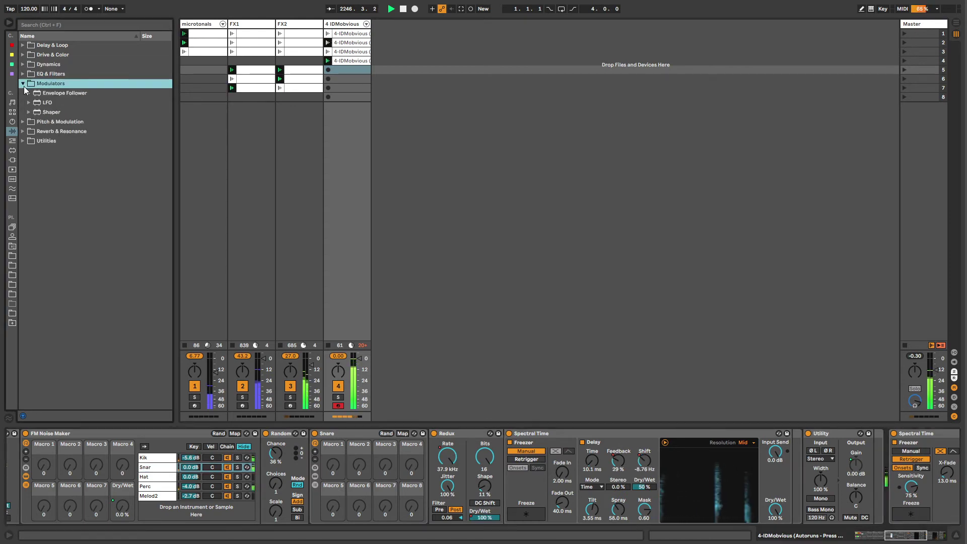
{"action": "left_click", "coordinate": [41, 112]}
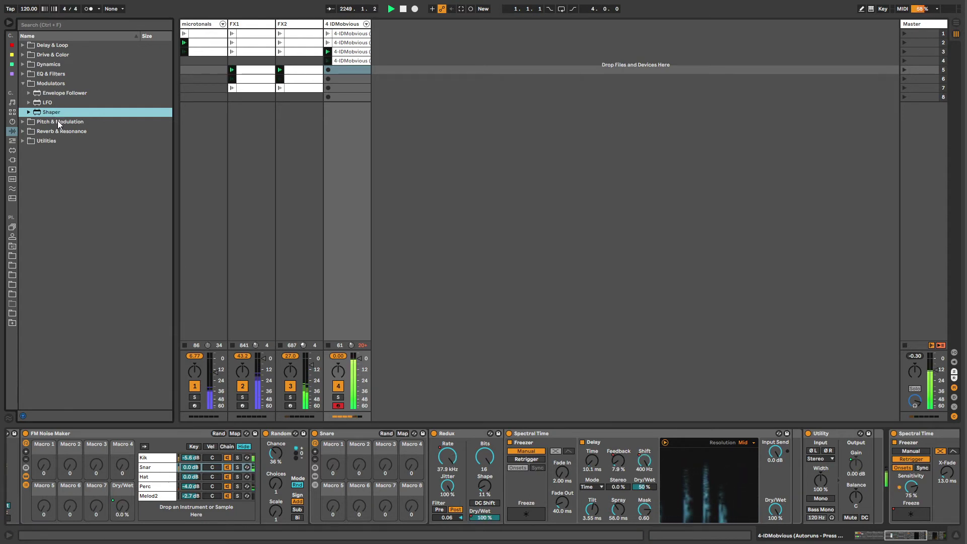
{"action": "left_click", "coordinate": [45, 93]}
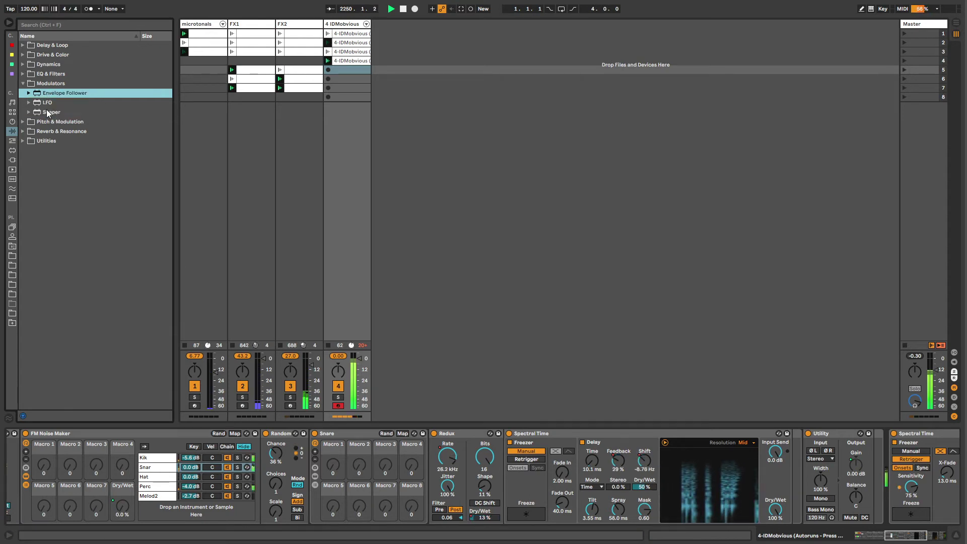
{"action": "left_click", "coordinate": [46, 111]}
{"action": "left_click", "coordinate": [22, 83]}
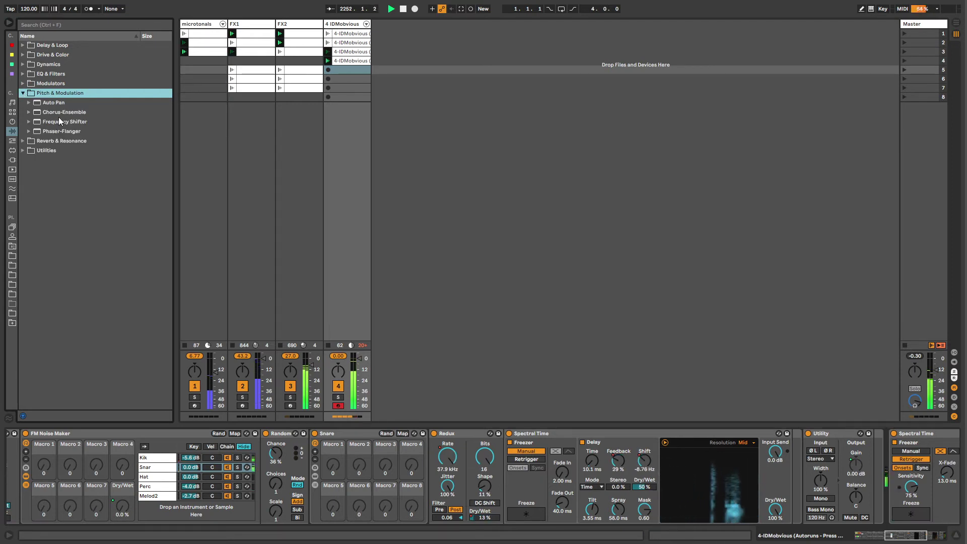
{"action": "key", "text": "Down"}
{"action": "key", "text": "Down"}
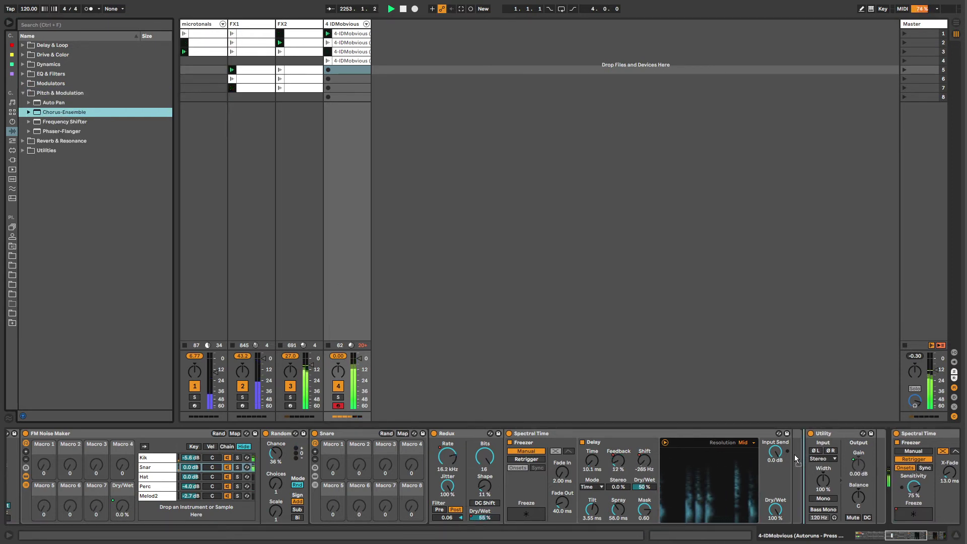
{"action": "key", "text": "Return"}
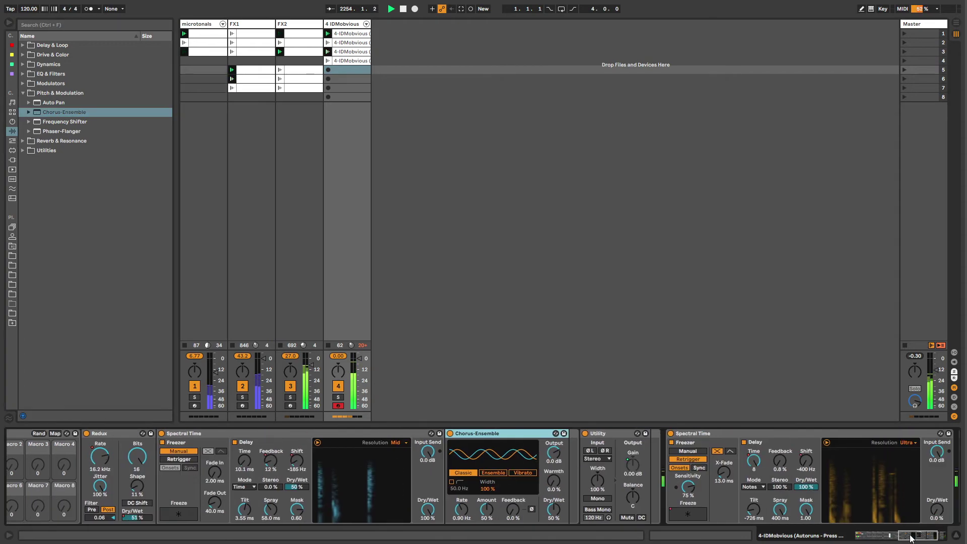
- Set the Snar chain's Chorus-Ensemble to 0.33 Hz rate, 70 % amount, 37 % feedback and 6.3 % warmth
{"action": "left_click_drag", "start_coordinate": [895, 536], "coordinate": [912, 536]}
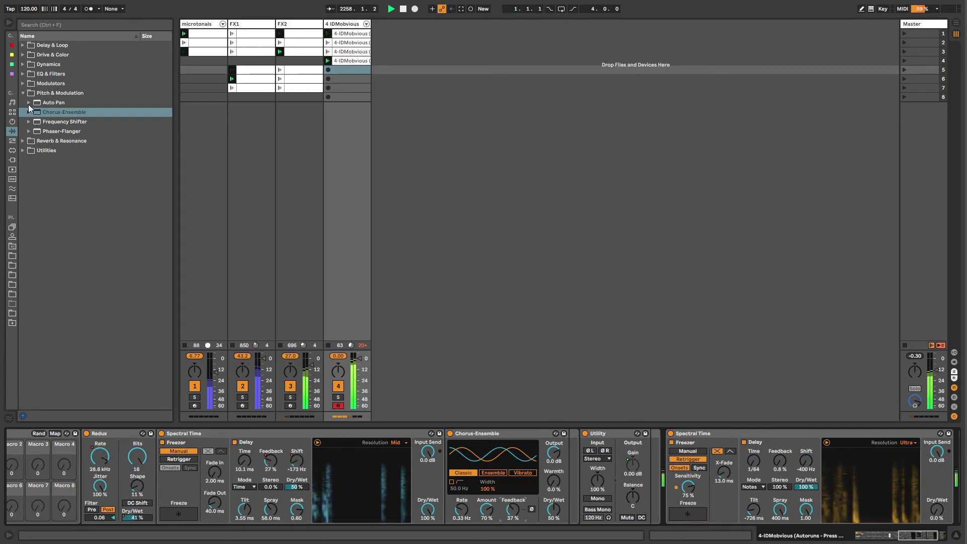
{"action": "left_click", "coordinate": [23, 74]}
{"action": "left_click", "coordinate": [23, 73]}
{"action": "left_click", "coordinate": [44, 83]}
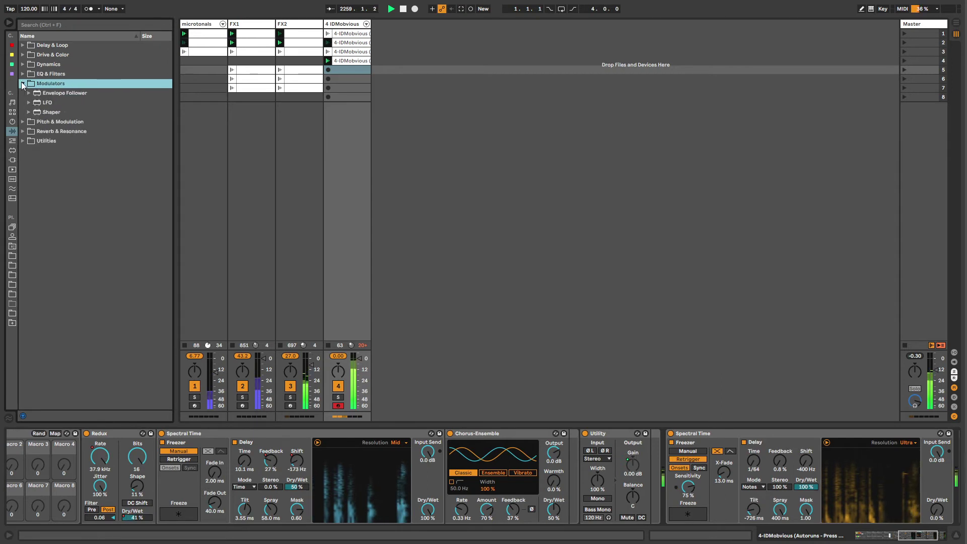
{"action": "left_click", "coordinate": [23, 83]}
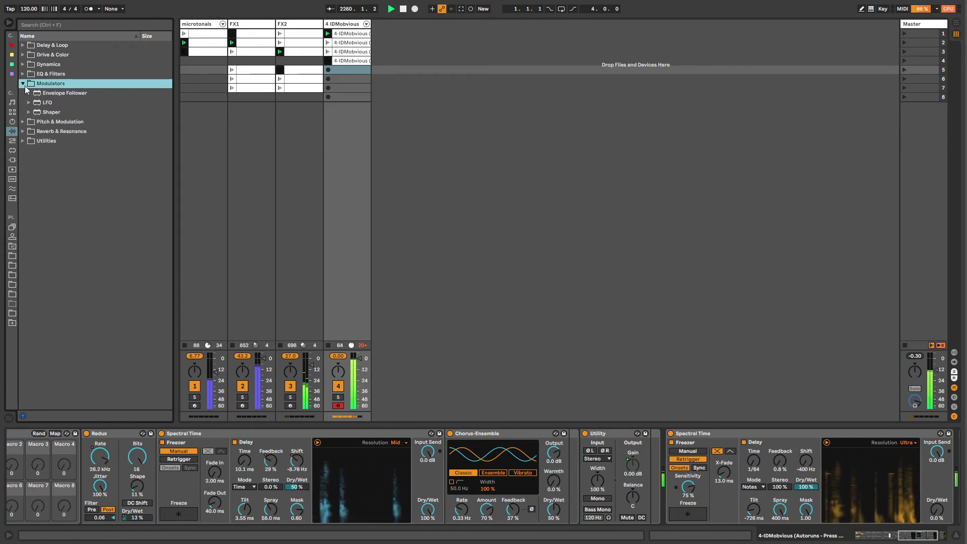
{"action": "mouse_move", "coordinate": [552, 487]}
{"action": "left_mouse_down"}
{"action": "mouse_move", "coordinate": [552, 467]}
{"action": "mouse_move", "coordinate": [553, 485]}
{"action": "left_mouse_up"}
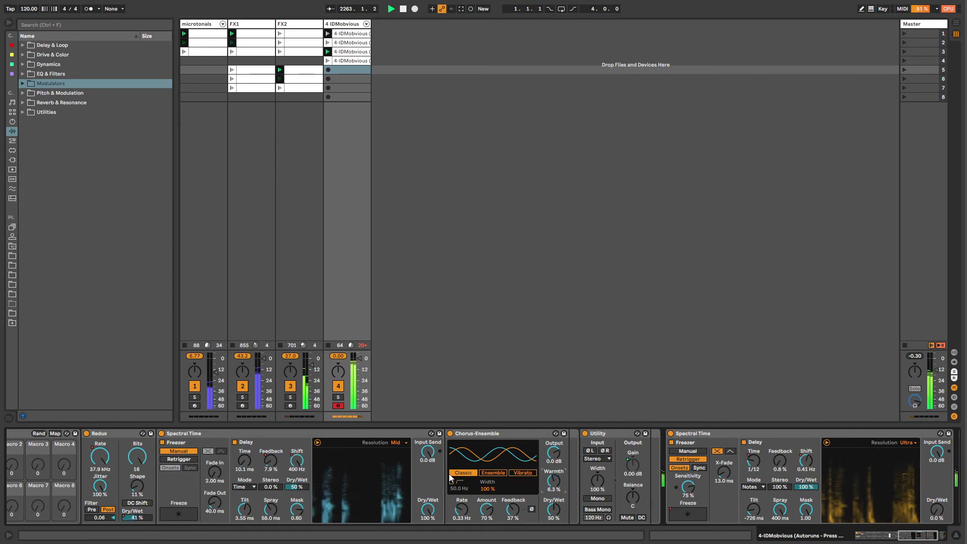
{"action": "left_click", "coordinate": [471, 436]}
- Set the Spectral Time before Drum Buss to 94 % sensitivity and 100 % Dry/Wet
{"action": "left_click", "coordinate": [909, 535]}
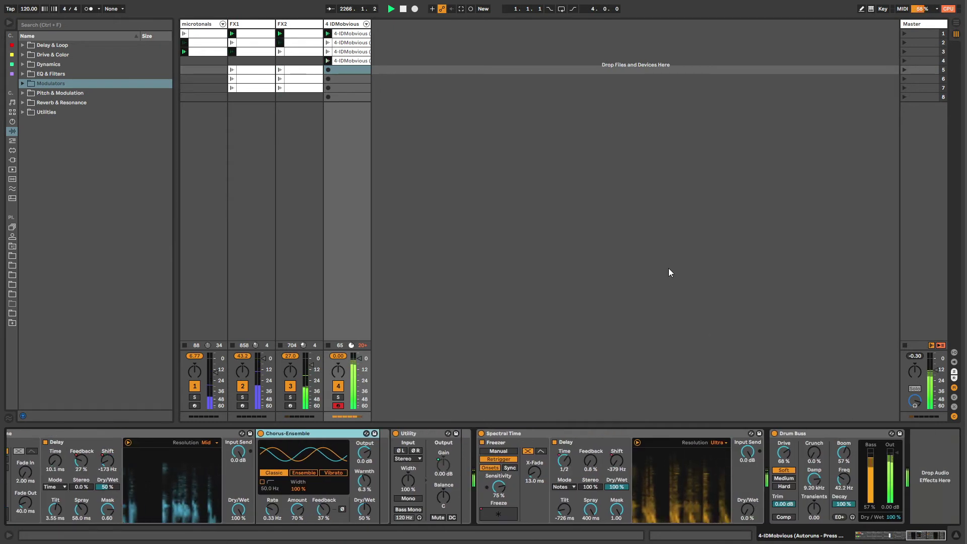
{"action": "left_click", "coordinate": [499, 514]}
{"action": "left_click_drag", "start_coordinate": [497, 487], "coordinate": [497, 467]}
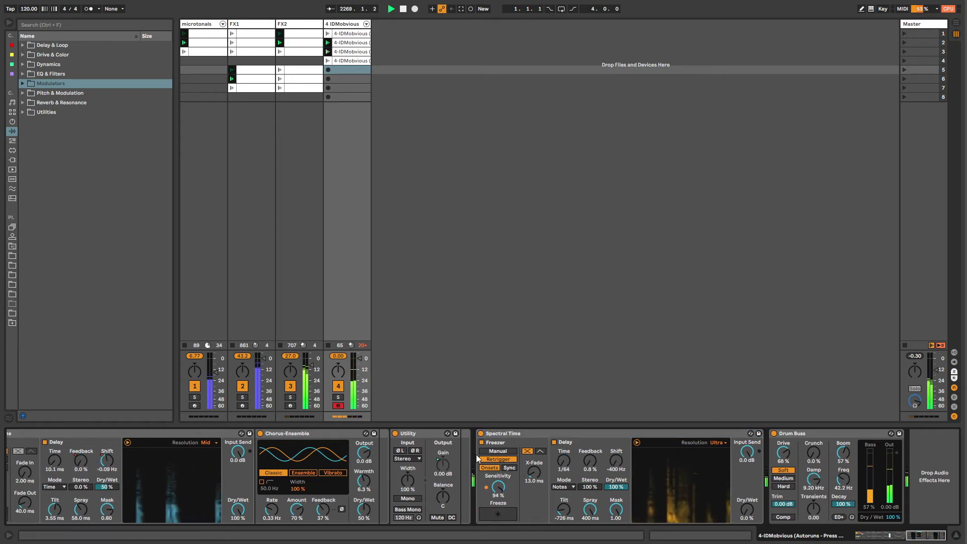
{"action": "mouse_move", "coordinate": [748, 508]}
{"action": "left_mouse_down"}
{"action": "mouse_move", "coordinate": [749, 458]}
{"action": "mouse_move", "coordinate": [746, 520]}
{"action": "left_mouse_up"}
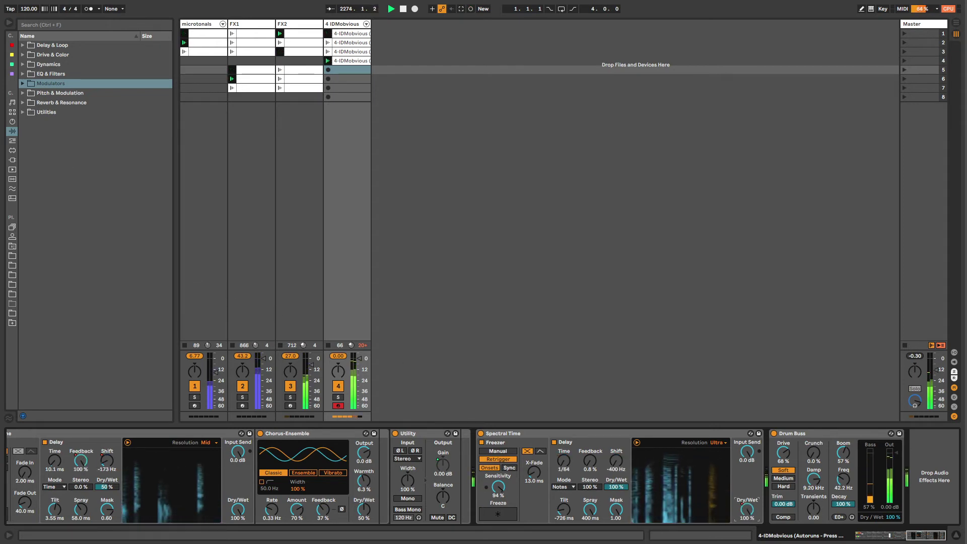
- Show the instruments in the browser and fold the Gate and Resonators on the microtonals track
{"action": "left_click", "coordinate": [12, 121]}
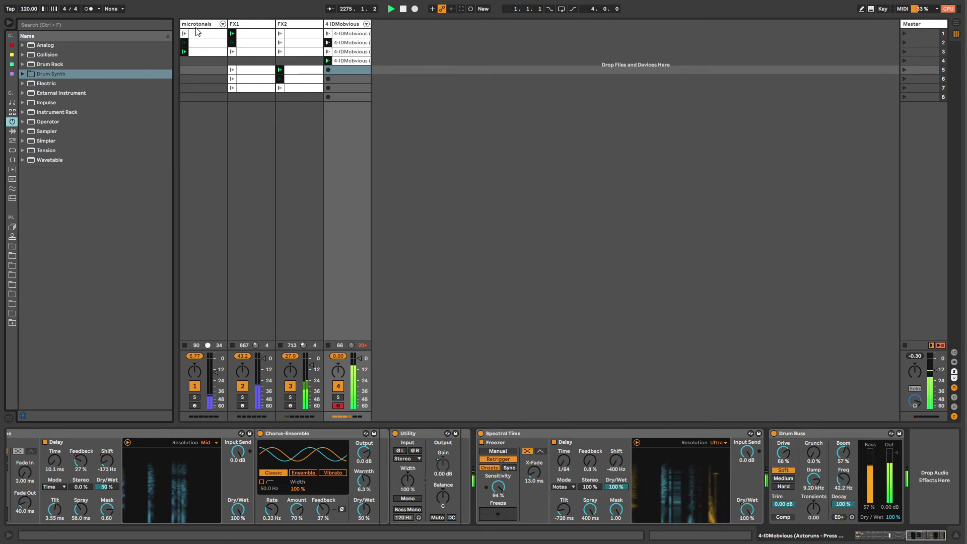
{"action": "left_click", "coordinate": [203, 69]}
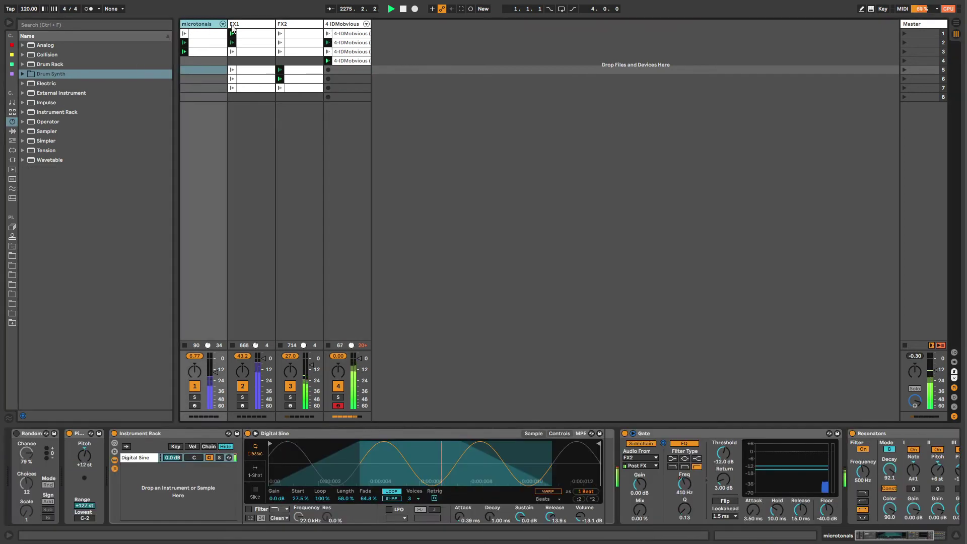
{"action": "double_click", "coordinate": [654, 437]}
{"action": "double_click", "coordinate": [654, 436]}
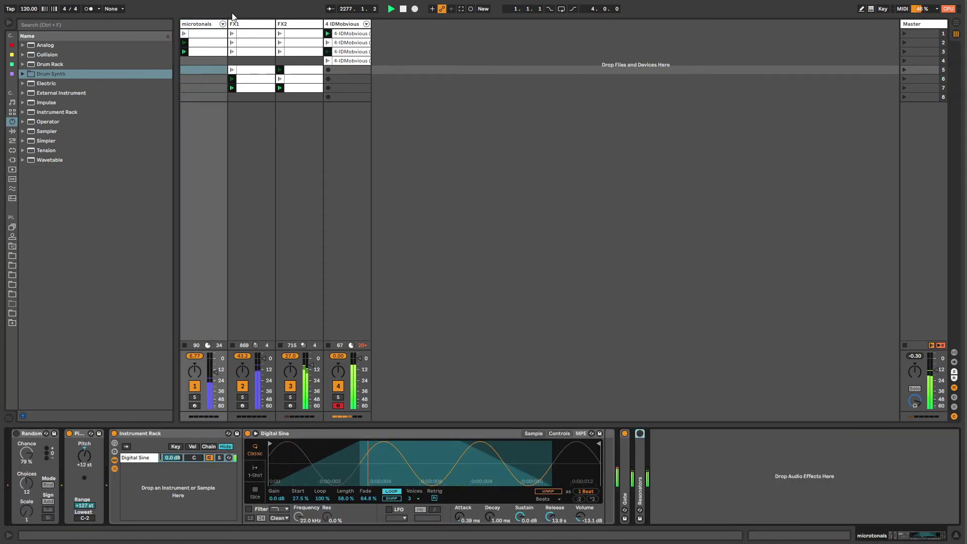
- Show the FX1 track's devices, return to FX2 and fold its Spectral Resonator
{"action": "left_click", "coordinate": [256, 25]}
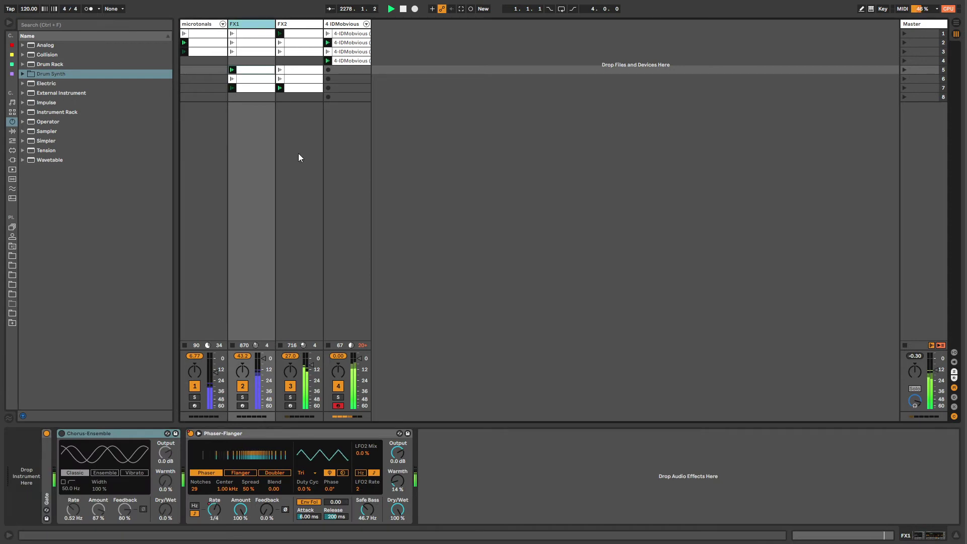
{"action": "left_click", "coordinate": [305, 24]}
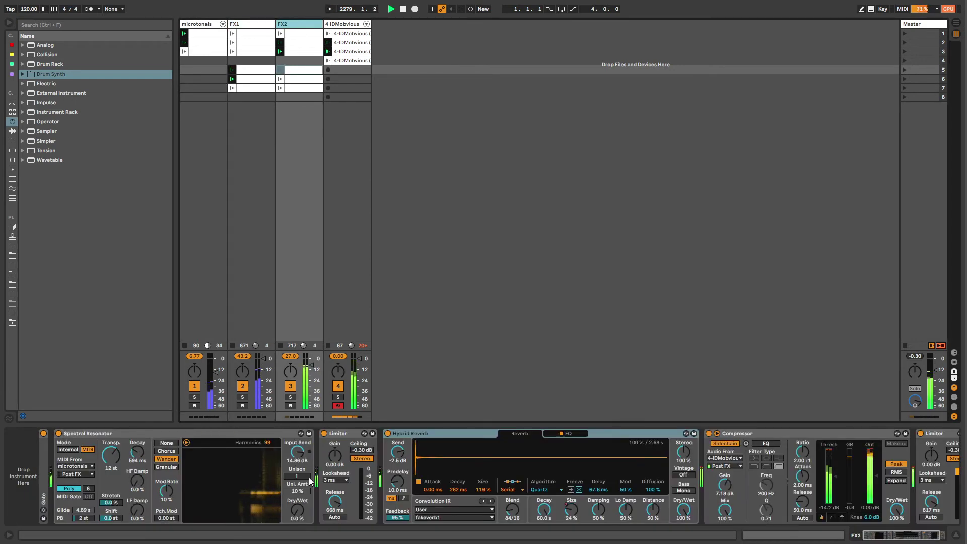
{"action": "double_click", "coordinate": [191, 433]}
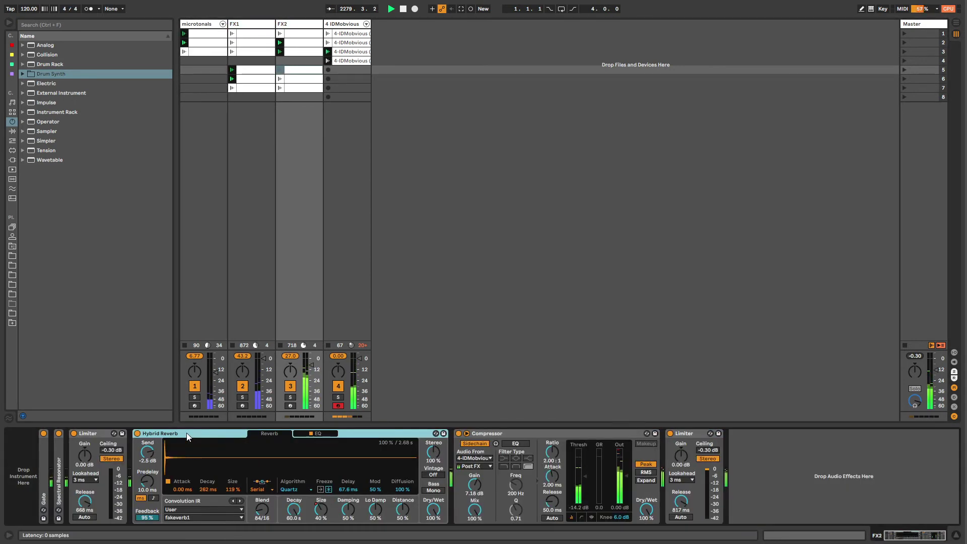
- Check the settings of the Spectral Resonator on FX2 and the Gate on the microtonals track, leaving both devices folded
{"action": "left_click", "coordinate": [59, 433]}
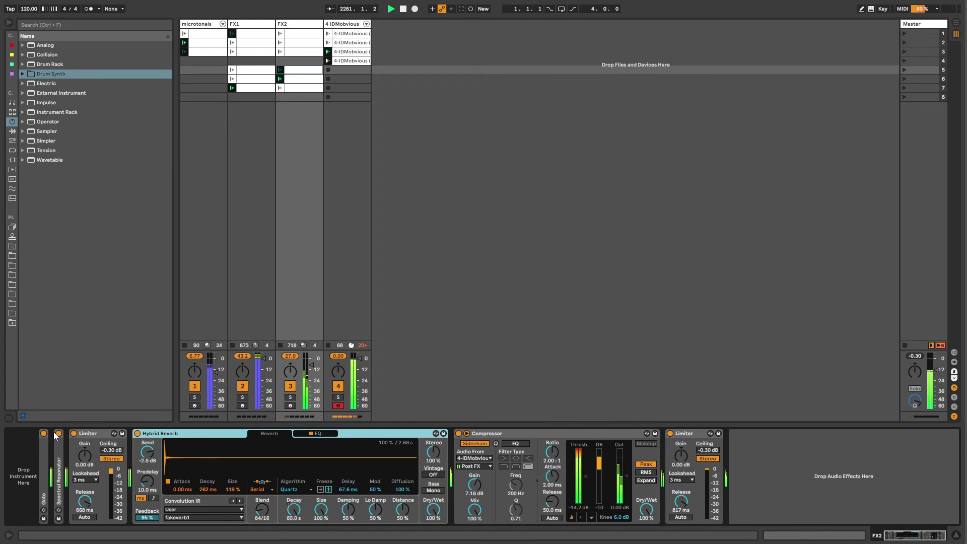
{"action": "double_click", "coordinate": [58, 443]}
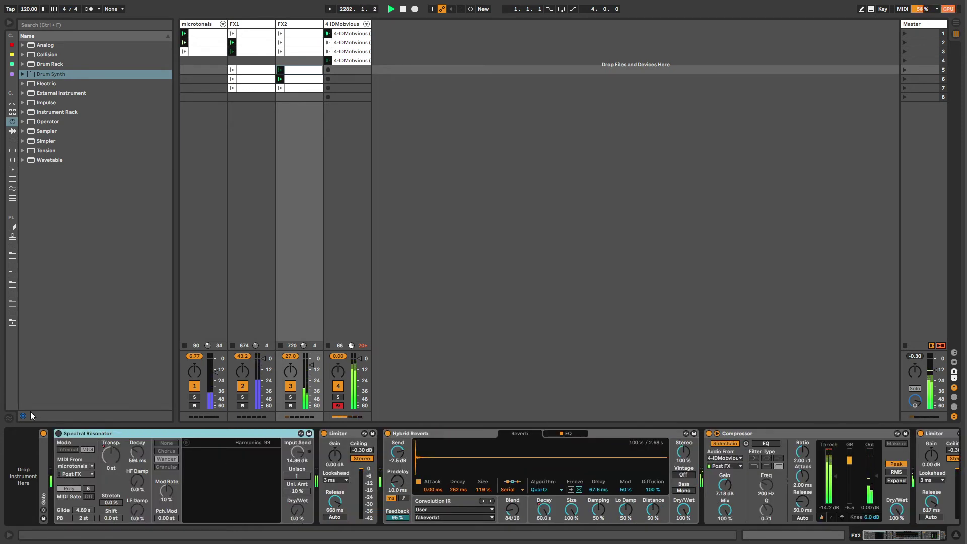
{"action": "double_click", "coordinate": [93, 434]}
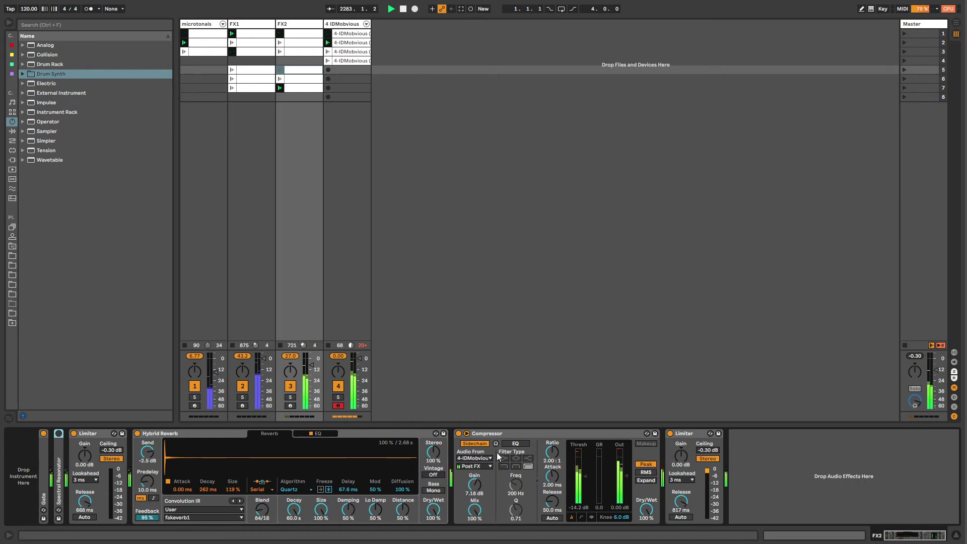
{"action": "left_click", "coordinate": [204, 69]}
{"action": "left_click_drag", "start_coordinate": [85, 456], "coordinate": [85, 455]}
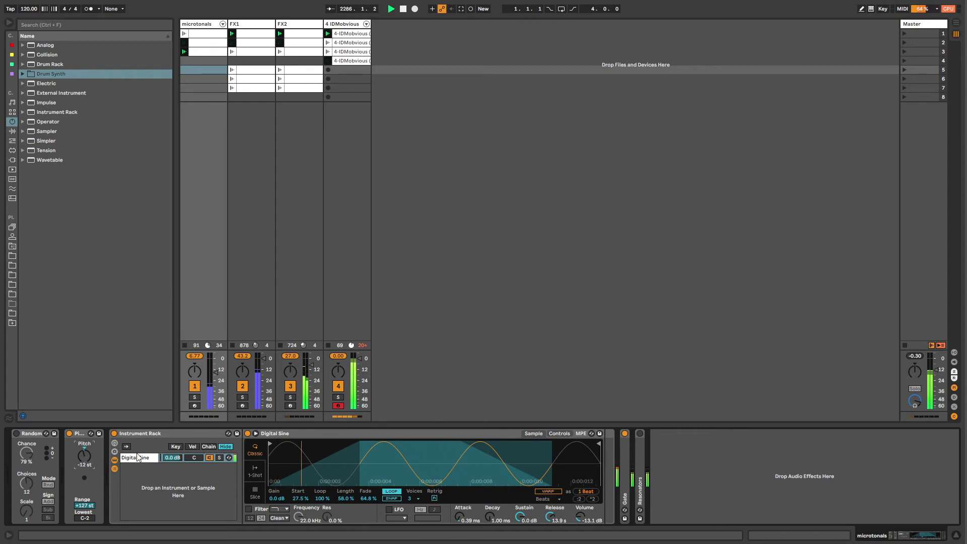
{"action": "double_click", "coordinate": [623, 491]}
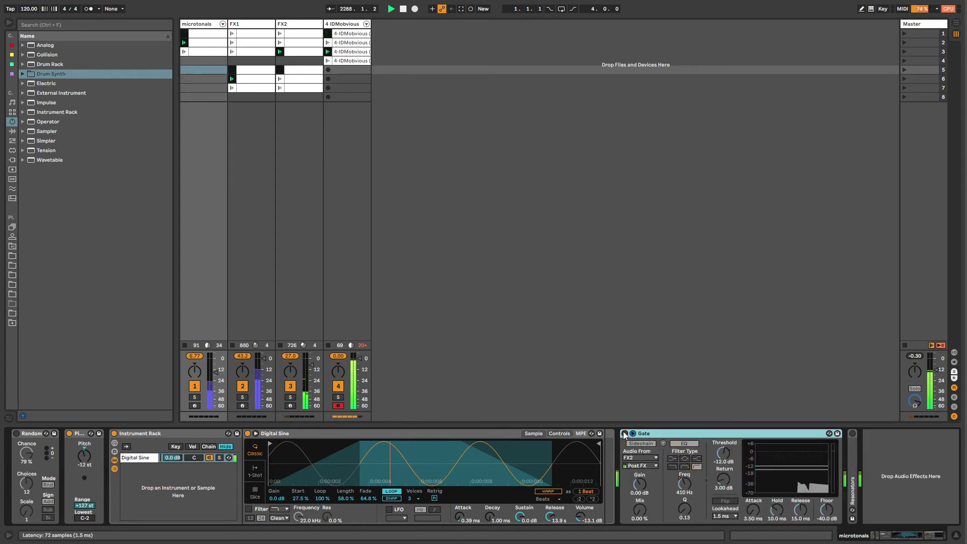
{"action": "double_click", "coordinate": [648, 434]}
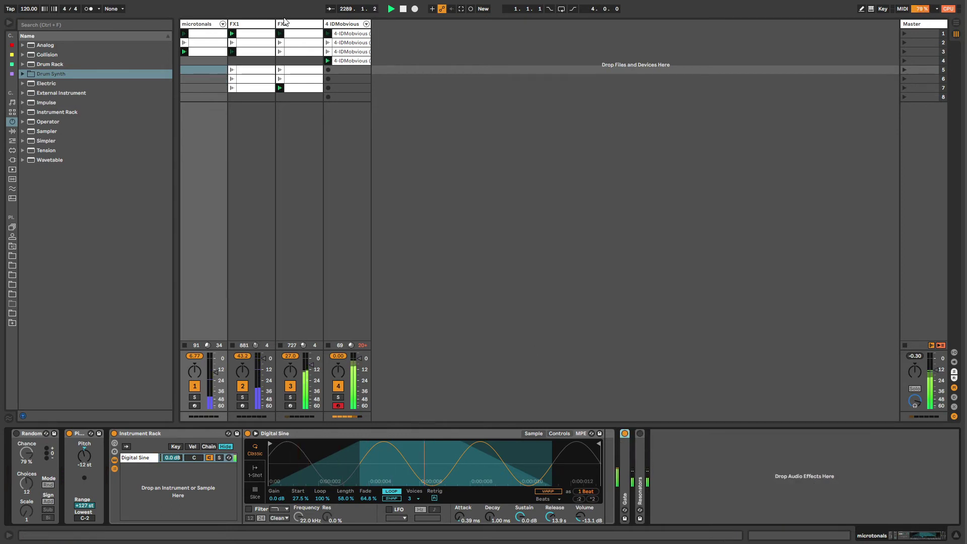
- Find Auto Pan among the Pitch & Modulation effects and insert it on FX2 between the first Limiter and the Hybrid Reverb
{"action": "left_click", "coordinate": [246, 24]}
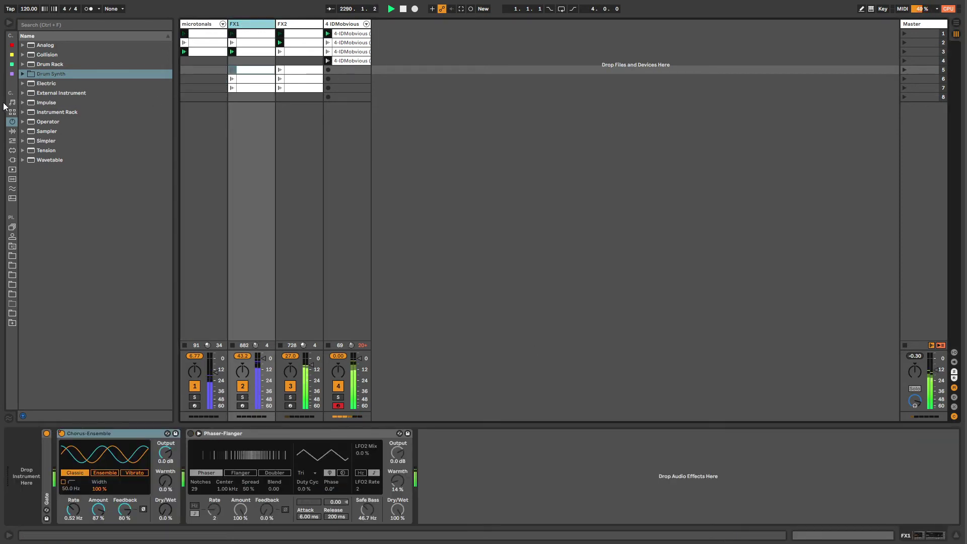
{"action": "left_click", "coordinate": [12, 131]}
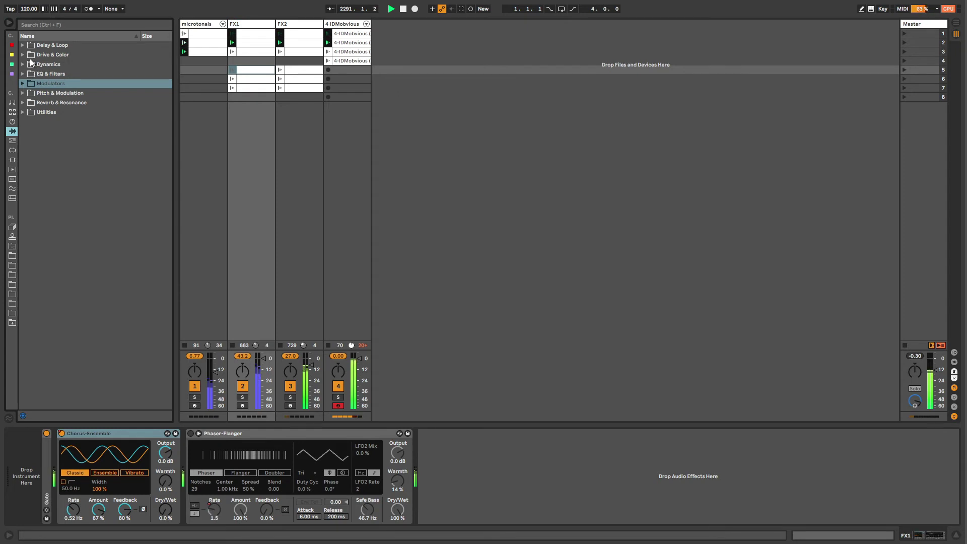
{"action": "left_click", "coordinate": [22, 64]}
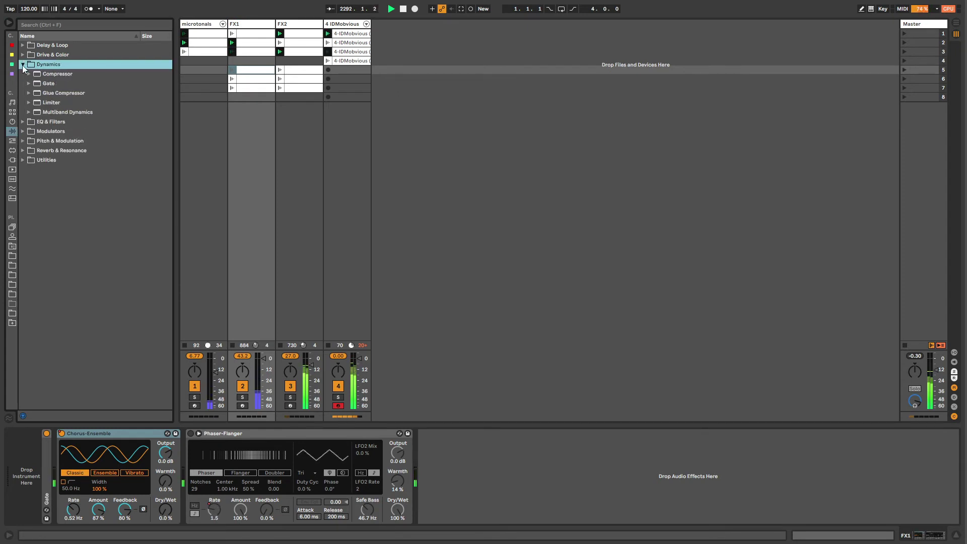
{"action": "left_click", "coordinate": [23, 65]}
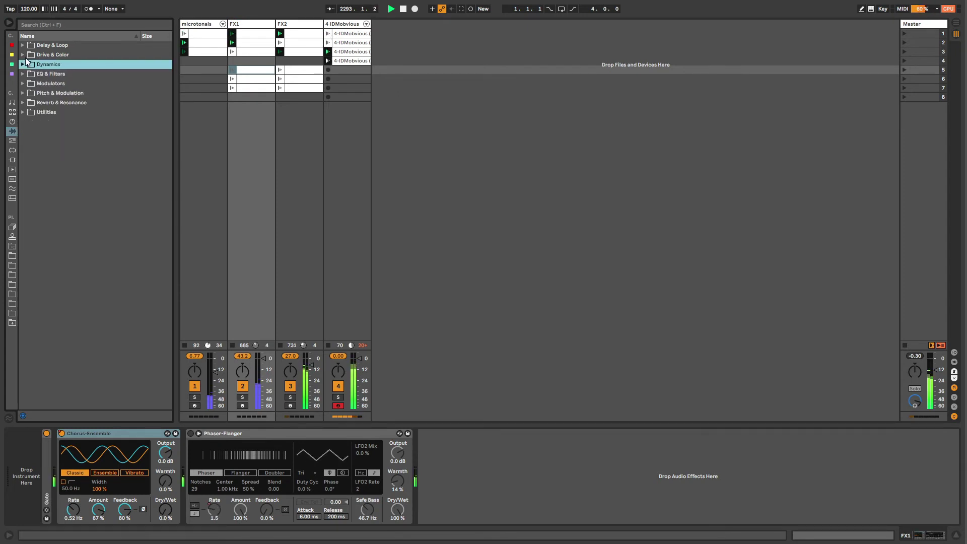
{"action": "left_click", "coordinate": [23, 103]}
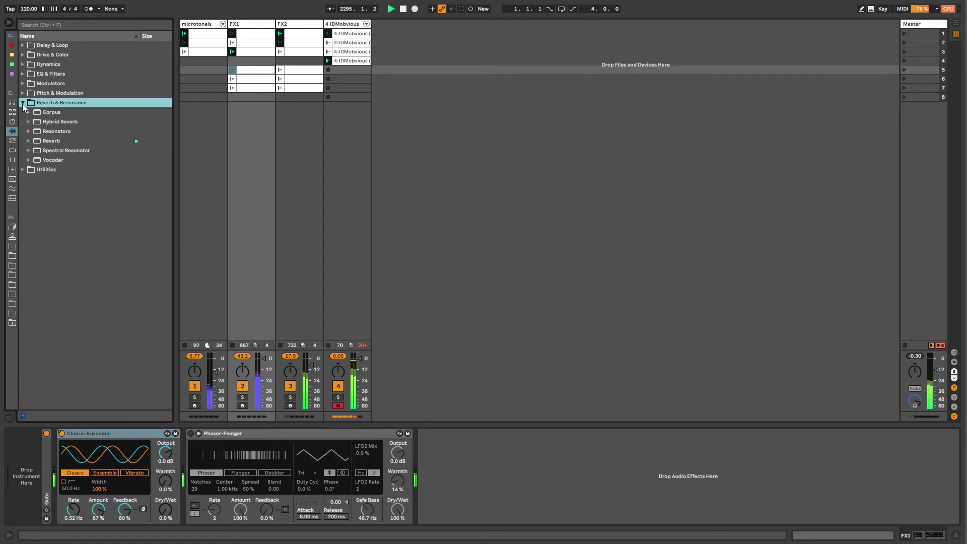
{"action": "left_click", "coordinate": [23, 93]}
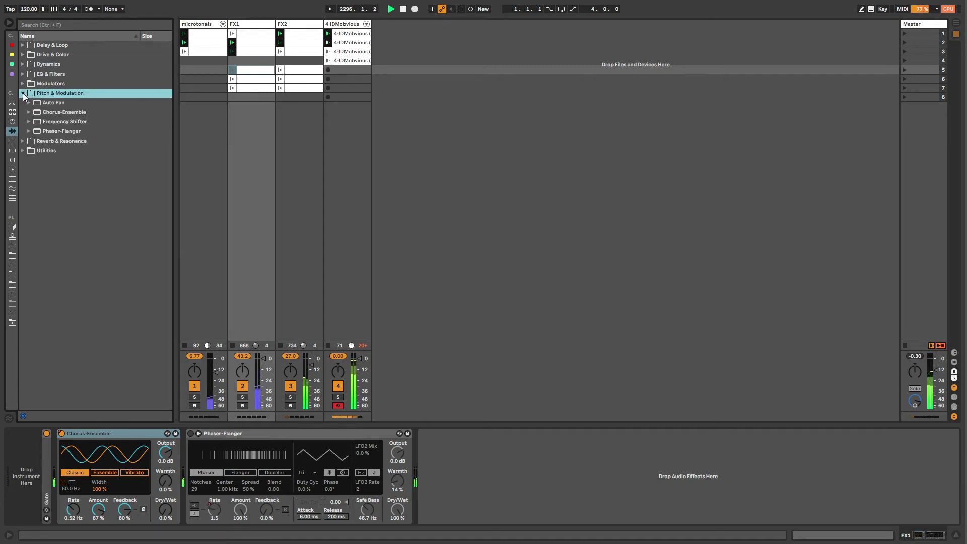
{"action": "left_click", "coordinate": [45, 102]}
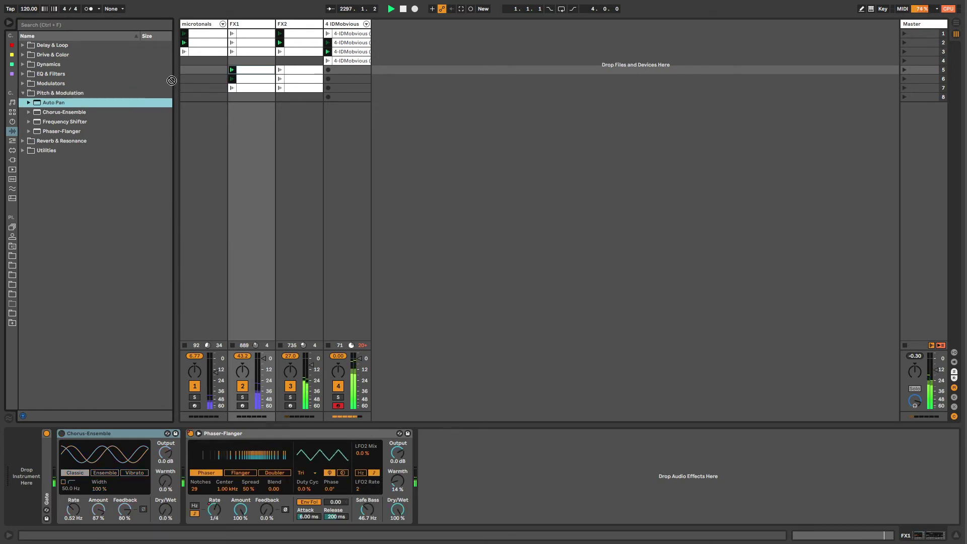
{"action": "left_click", "coordinate": [290, 31]}
{"action": "left_click_drag", "start_coordinate": [53, 103], "coordinate": [176, 437]}
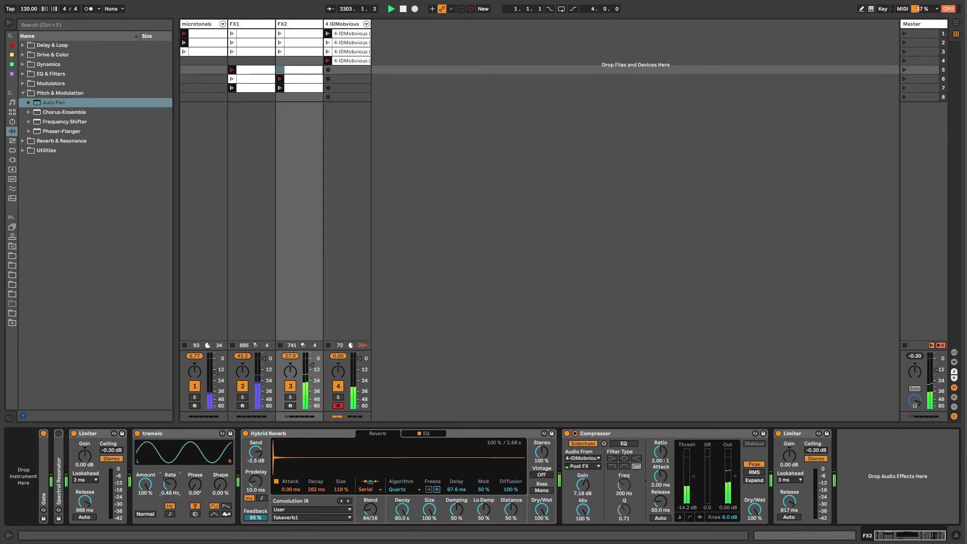
- Insert the DFX Transverb.64 plug-in on the 4-IDMobvious track between the Utility and the Spectral Time
{"action": "key", "text": "Right"}
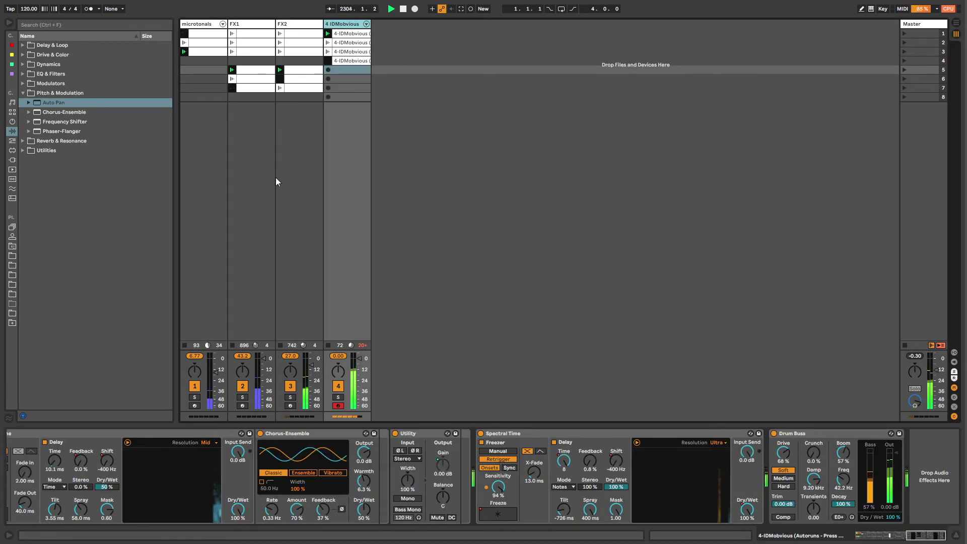
{"action": "left_click", "coordinate": [12, 159]}
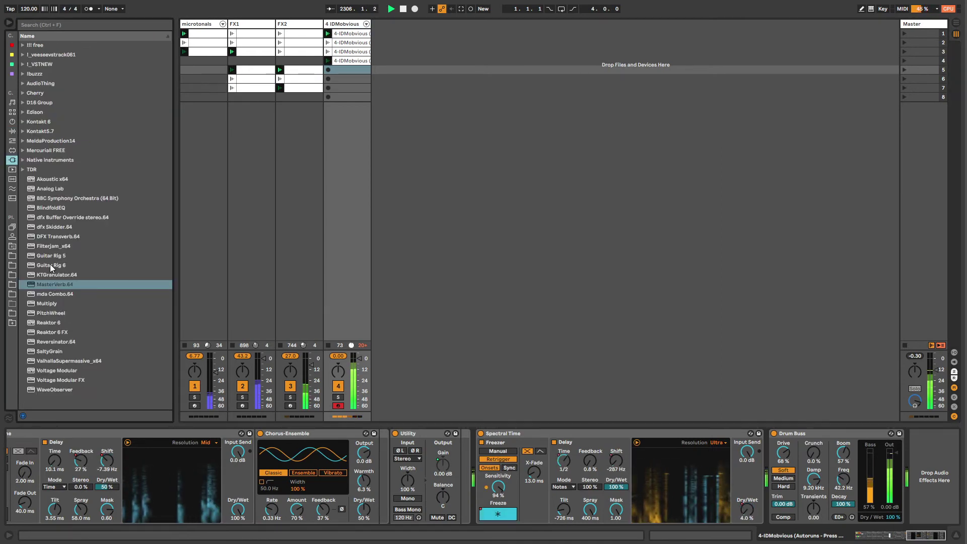
{"action": "left_click", "coordinate": [48, 239]}
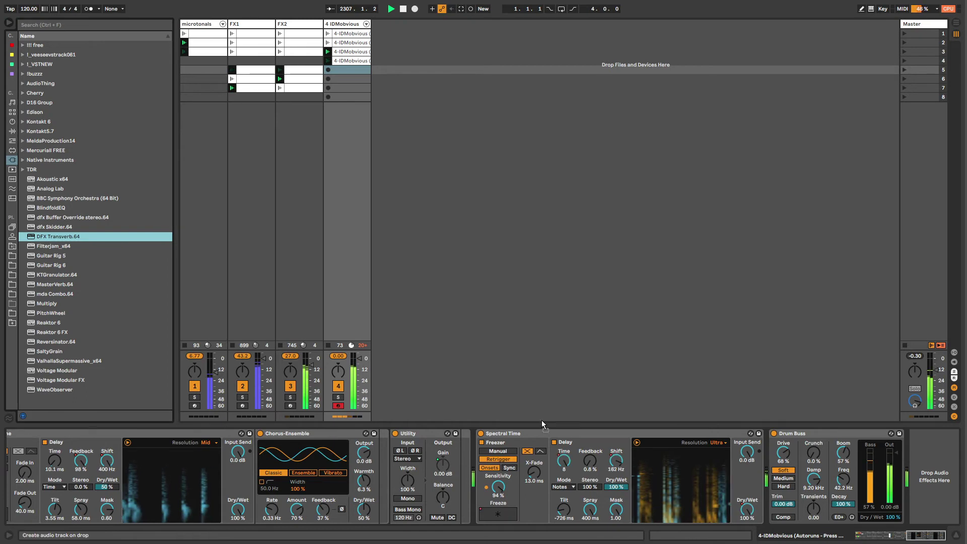
{"action": "left_click_drag", "start_coordinate": [458, 444], "coordinate": [476, 449]}
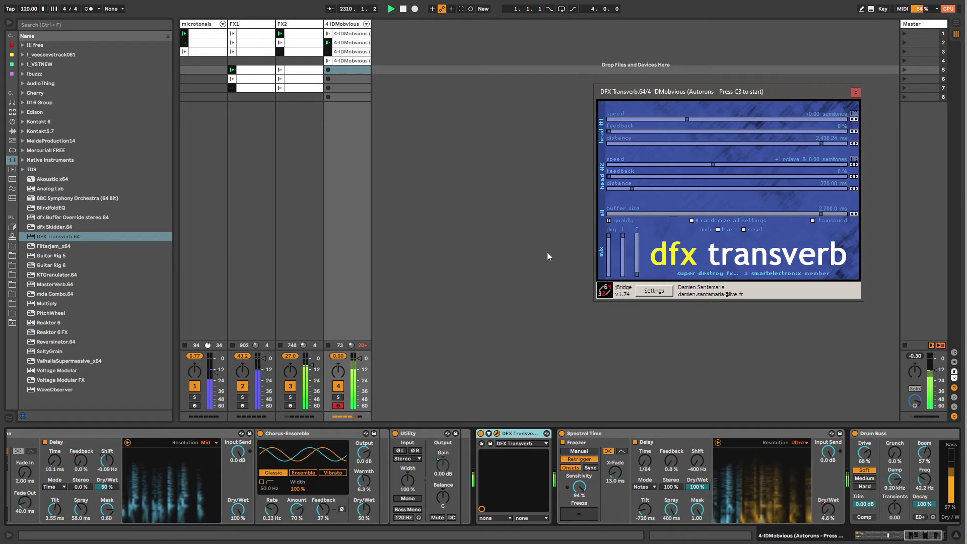
- Randomize all DFX Transverb settings repeatedly to audition different sounds, moving the plug-in window closer to the middle of the workspace
{"action": "left_click", "coordinate": [692, 220]}
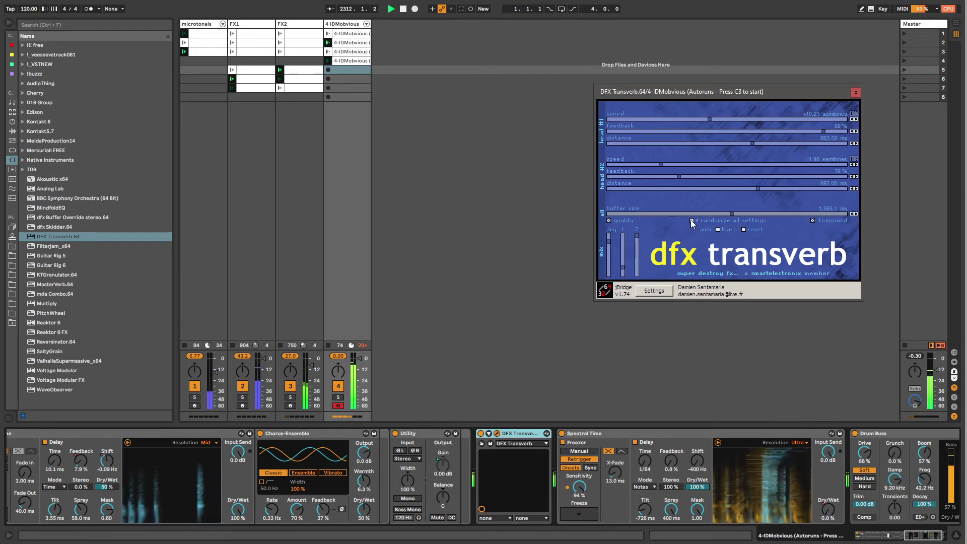
{"action": "left_click", "coordinate": [692, 220]}
{"action": "left_click", "coordinate": [691, 220]}
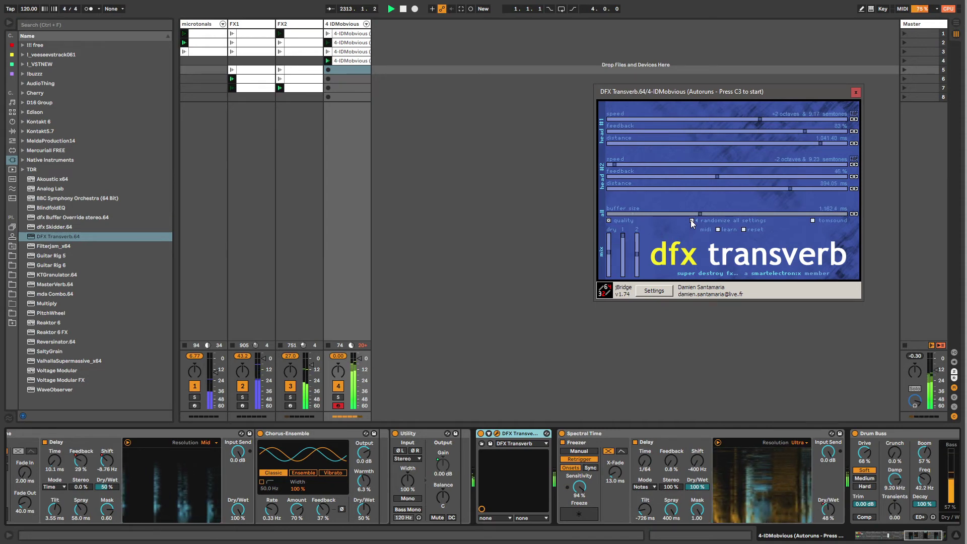
{"action": "left_click", "coordinate": [692, 221]}
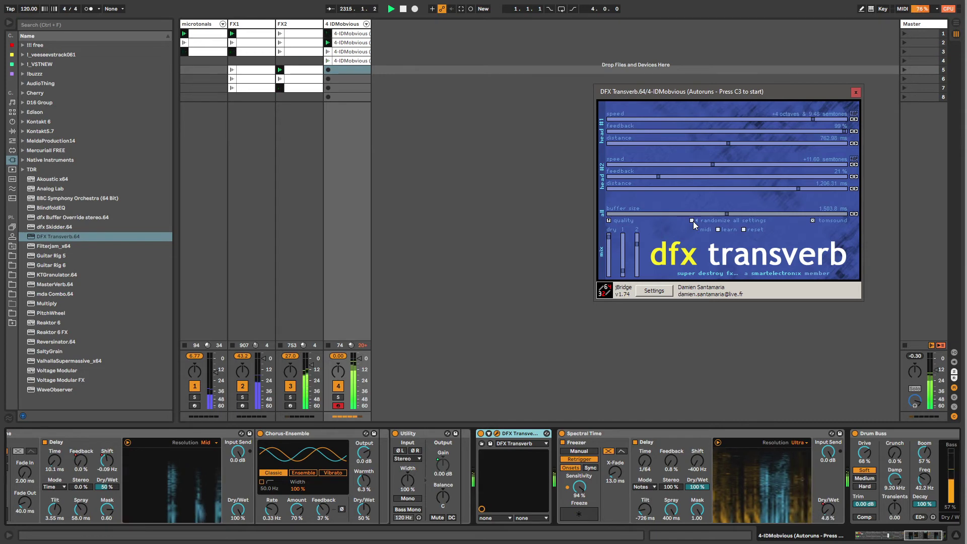
{"action": "left_click", "coordinate": [693, 222]}
{"action": "left_click", "coordinate": [693, 221]}
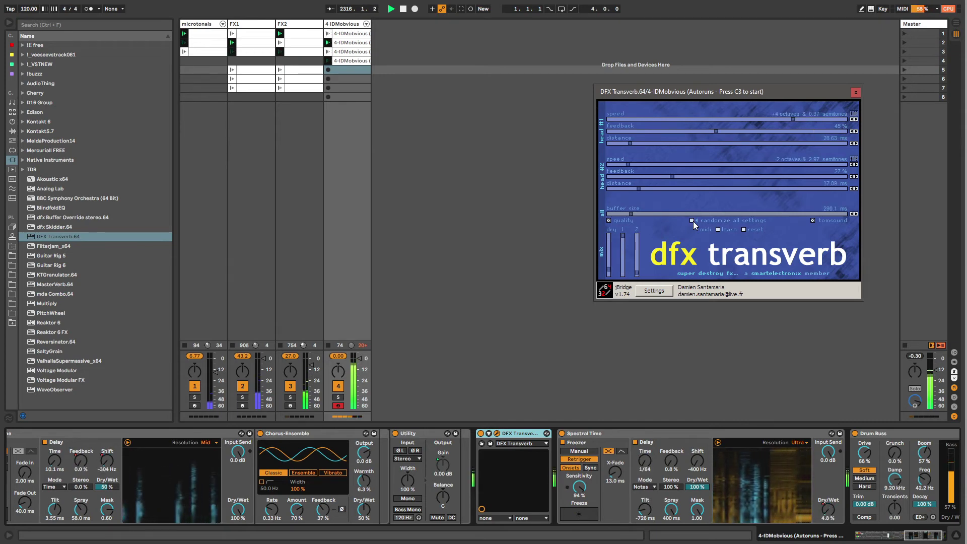
{"action": "left_click", "coordinate": [694, 222]}
{"action": "left_click", "coordinate": [693, 221]}
{"action": "left_click", "coordinate": [694, 222]}
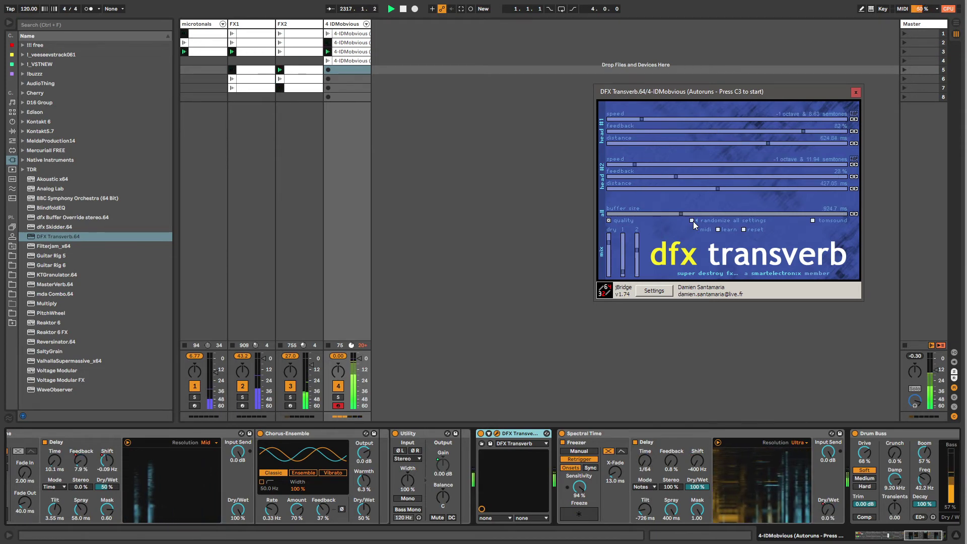
{"action": "left_click", "coordinate": [693, 222]}
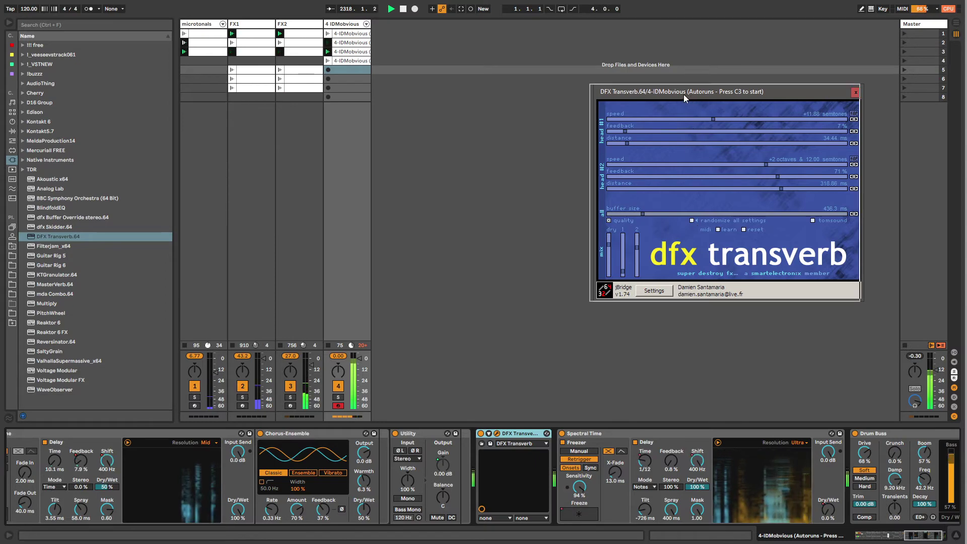
{"action": "left_click_drag", "start_coordinate": [687, 95], "coordinate": [478, 117]}
{"action": "left_click", "coordinate": [483, 243]}
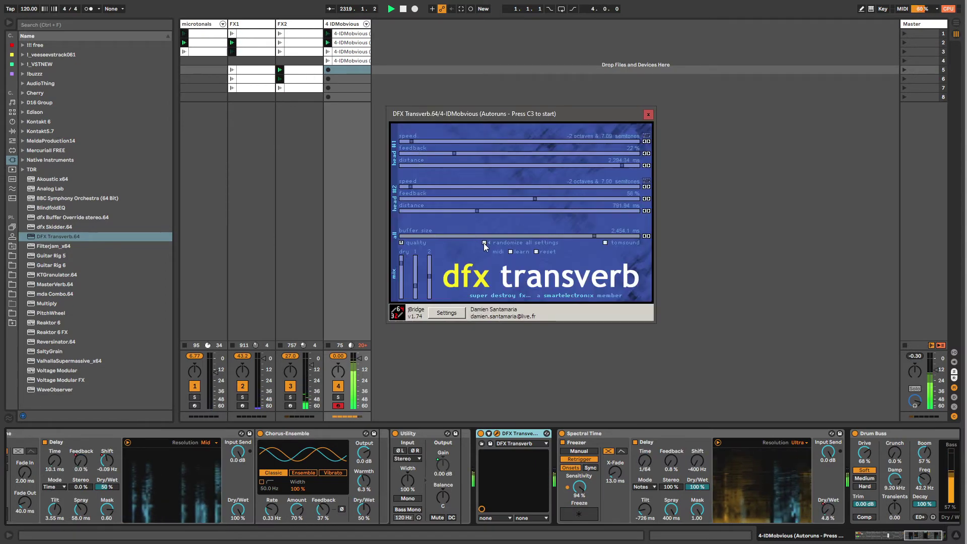
{"action": "left_click", "coordinate": [483, 243]}
{"action": "left_click", "coordinate": [484, 243]}
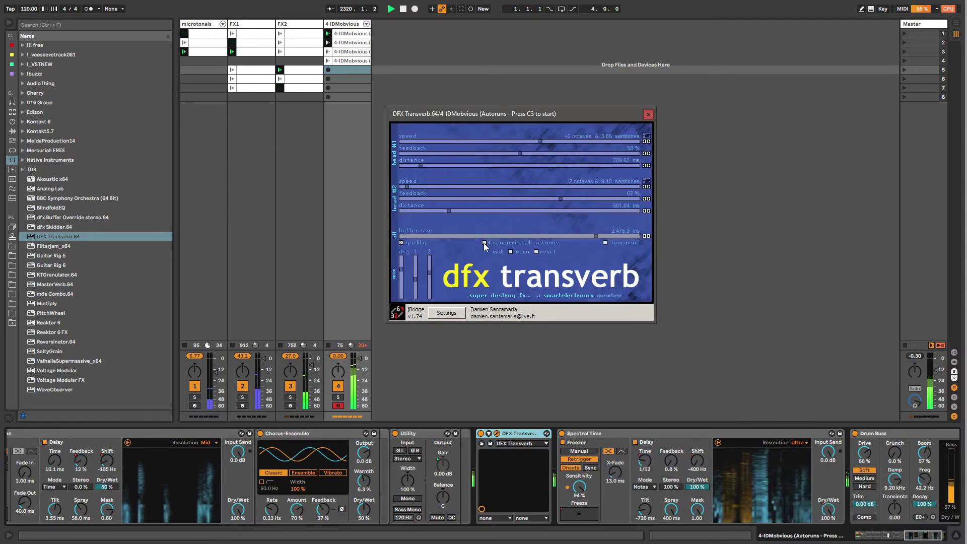
{"action": "left_click", "coordinate": [484, 242]}
{"action": "left_click", "coordinate": [484, 243]}
{"action": "left_click", "coordinate": [484, 243]}
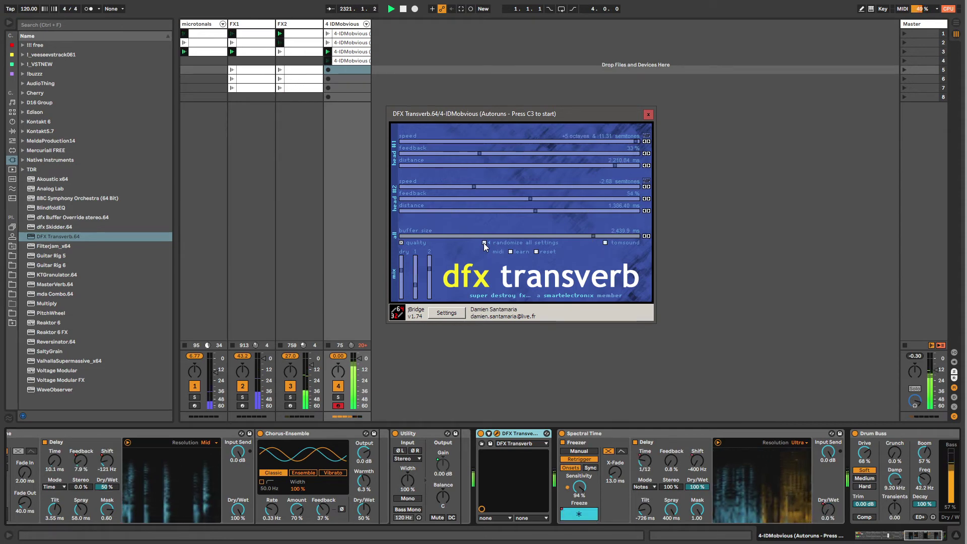
{"action": "left_click", "coordinate": [484, 242]}
{"action": "left_click", "coordinate": [484, 243]}
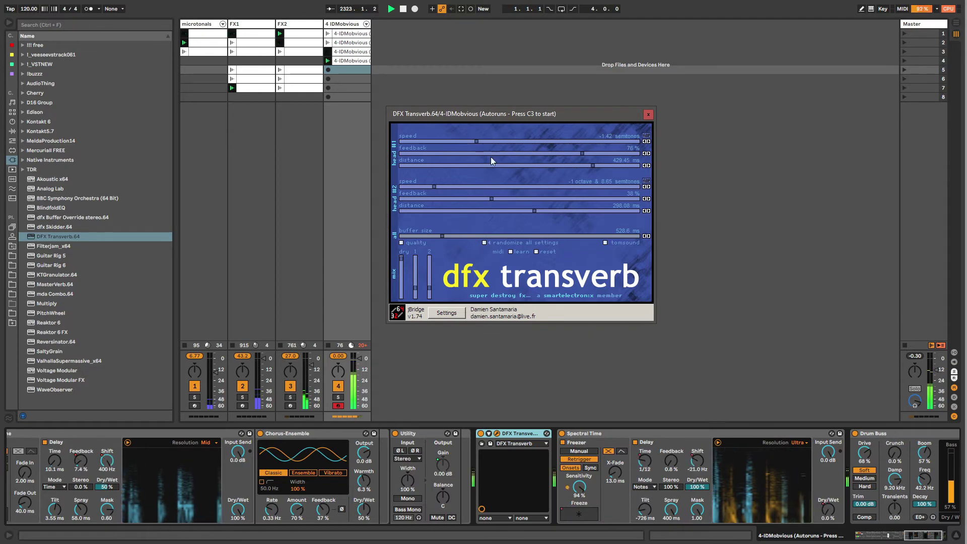
{"action": "left_click_drag", "start_coordinate": [483, 110], "coordinate": [471, 106]}
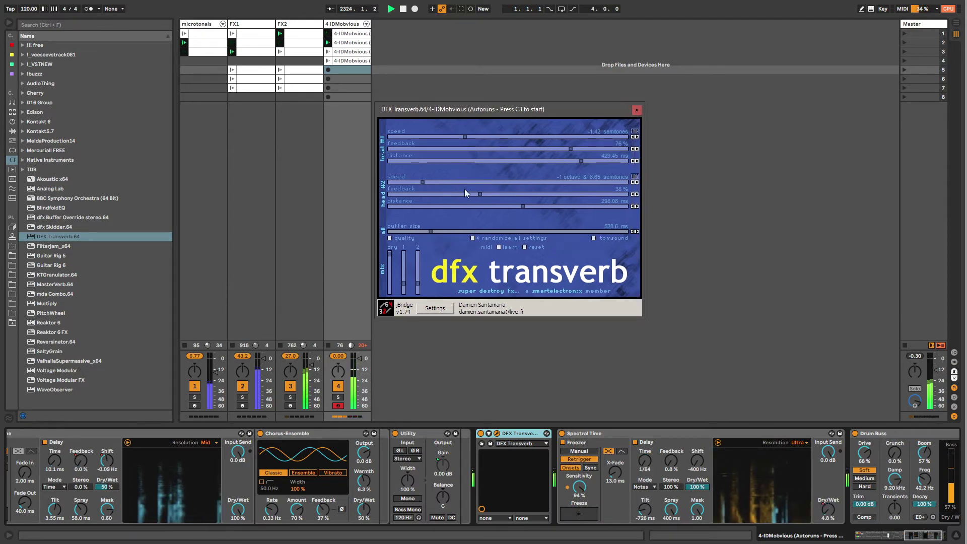
{"action": "left_click", "coordinate": [473, 238]}
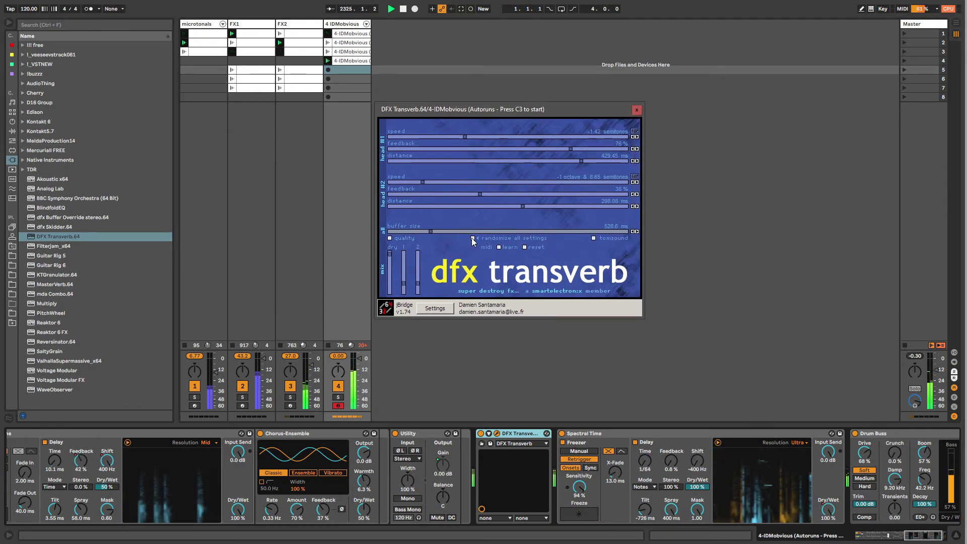
{"action": "left_click", "coordinate": [473, 237]}
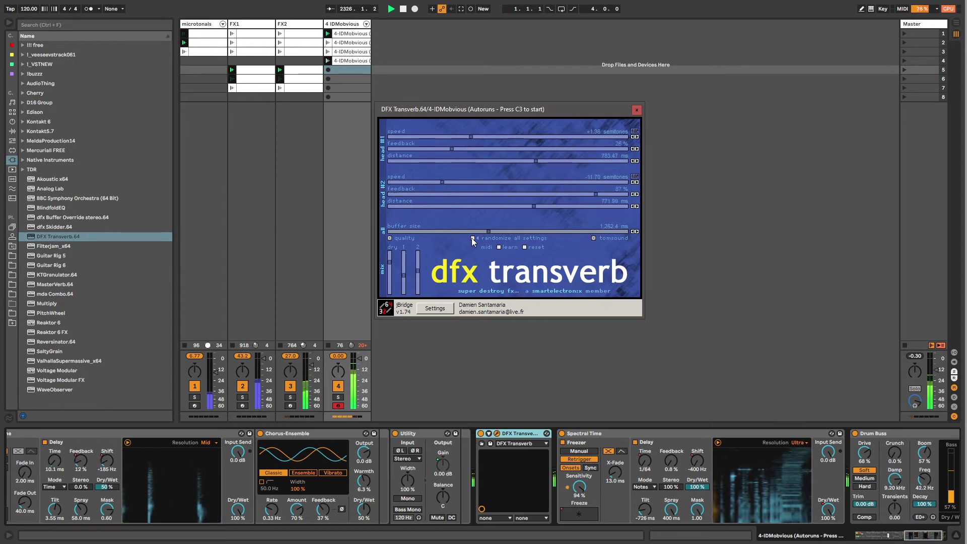
{"action": "left_click", "coordinate": [473, 238]}
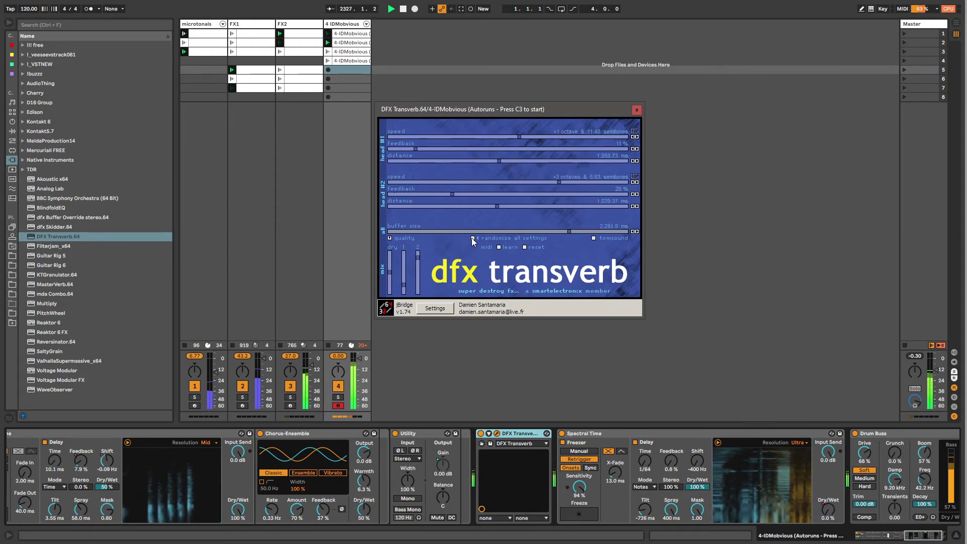
{"action": "left_click", "coordinate": [473, 239]}
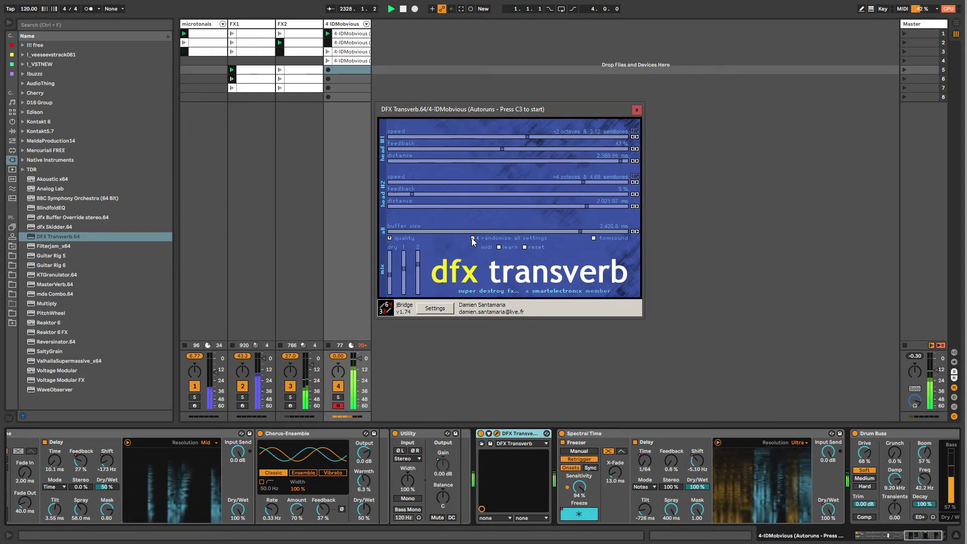
{"action": "left_click", "coordinate": [472, 239]}
{"action": "left_click", "coordinate": [473, 239]}
{"action": "left_click", "coordinate": [473, 238]}
{"action": "left_click", "coordinate": [473, 238]}
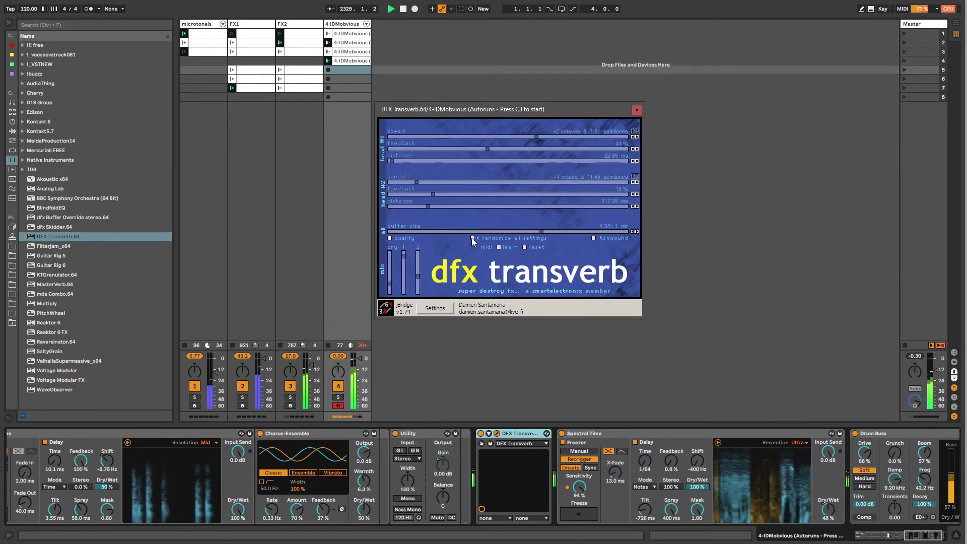
{"action": "left_click", "coordinate": [473, 238]}
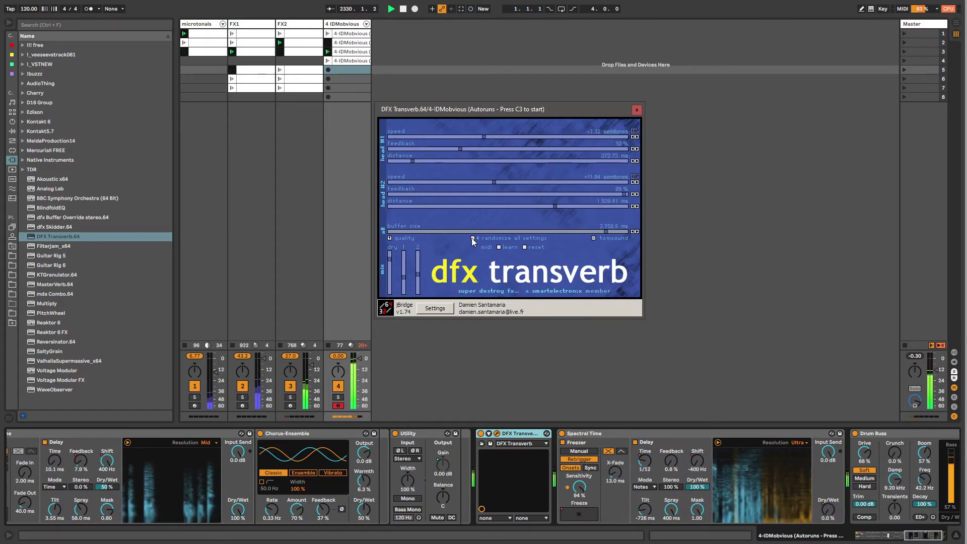
- Randomize all DFX Transverb settings several more times to audition further variations on the 4-IDMobvious track
{"action": "left_click", "coordinate": [473, 238]}
{"action": "left_click", "coordinate": [473, 238]}
{"action": "left_click", "coordinate": [473, 239]}
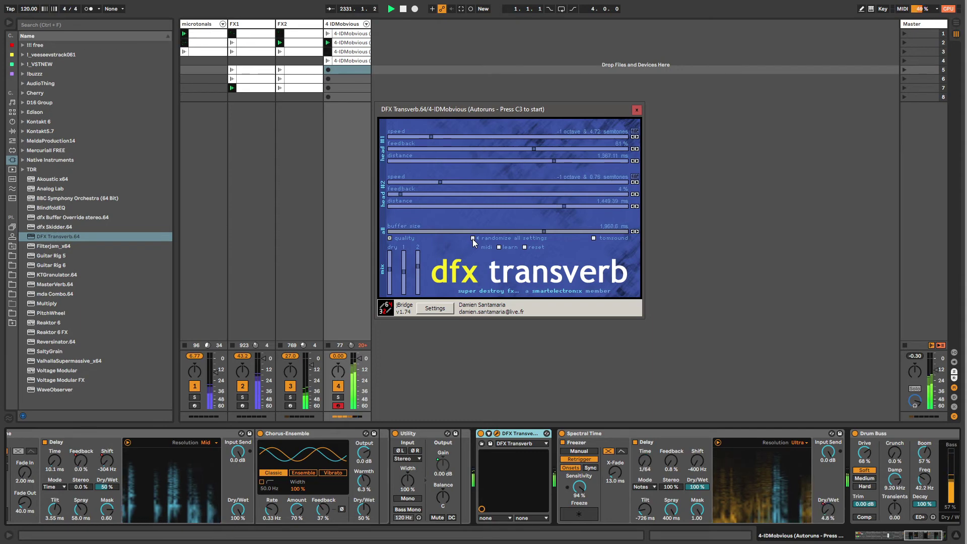
{"action": "left_click", "coordinate": [472, 239]}
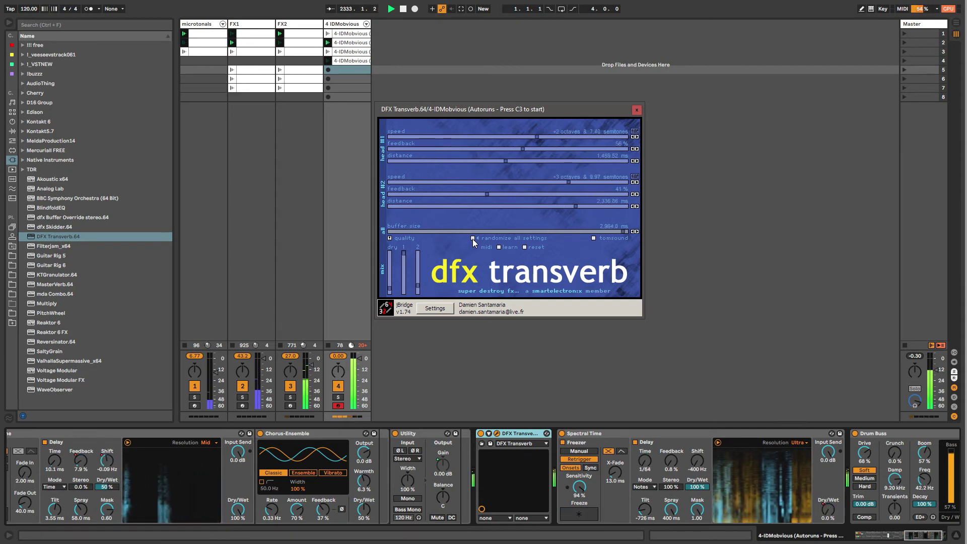
{"action": "left_click", "coordinate": [472, 238]}
{"action": "left_click", "coordinate": [473, 238]}
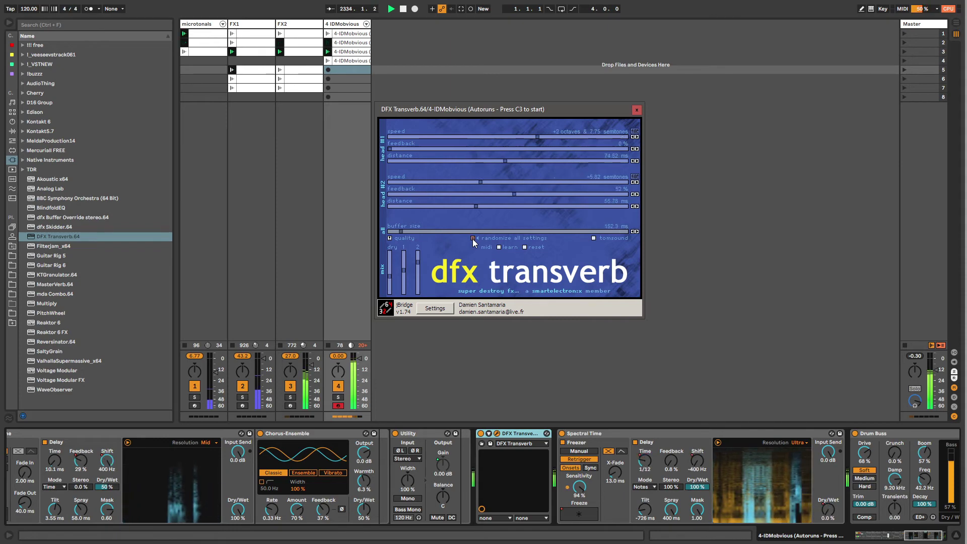
{"action": "left_click", "coordinate": [472, 238]}
{"action": "left_click", "coordinate": [472, 238]}
{"action": "left_click", "coordinate": [473, 238]}
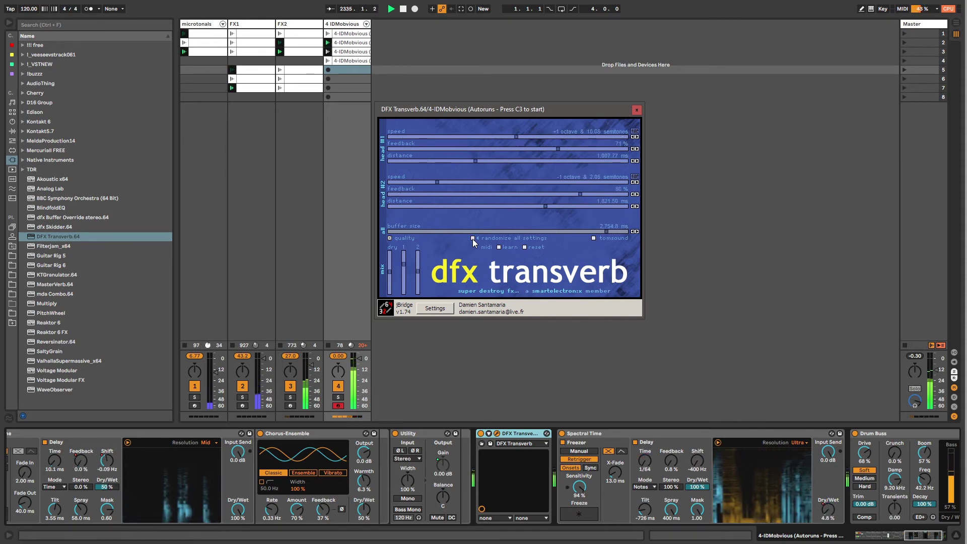
{"action": "left_click", "coordinate": [472, 239]}
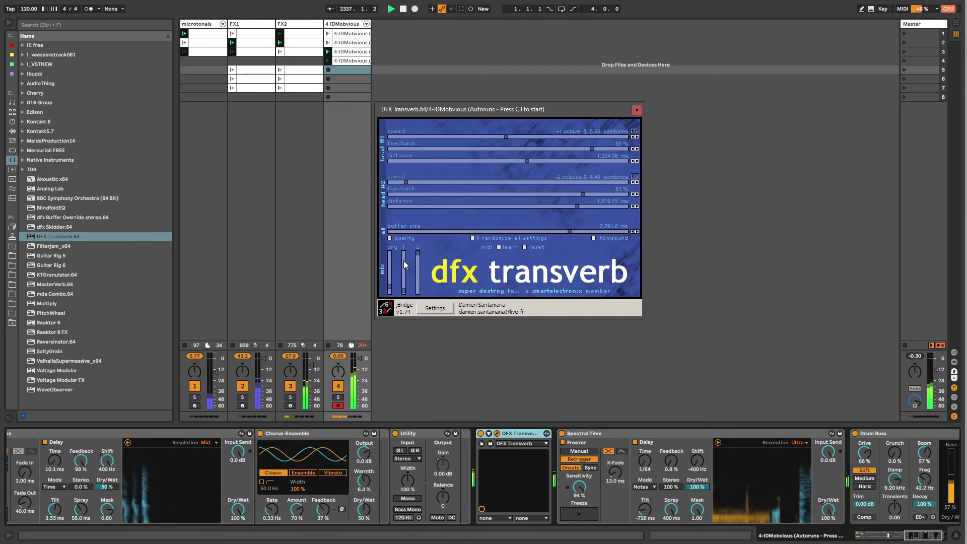
- Keep randomizing the DFX Transverb while recording the changing settings as automation into the playing 4-IDMobvious clips
{"action": "left_click", "coordinate": [473, 238]}
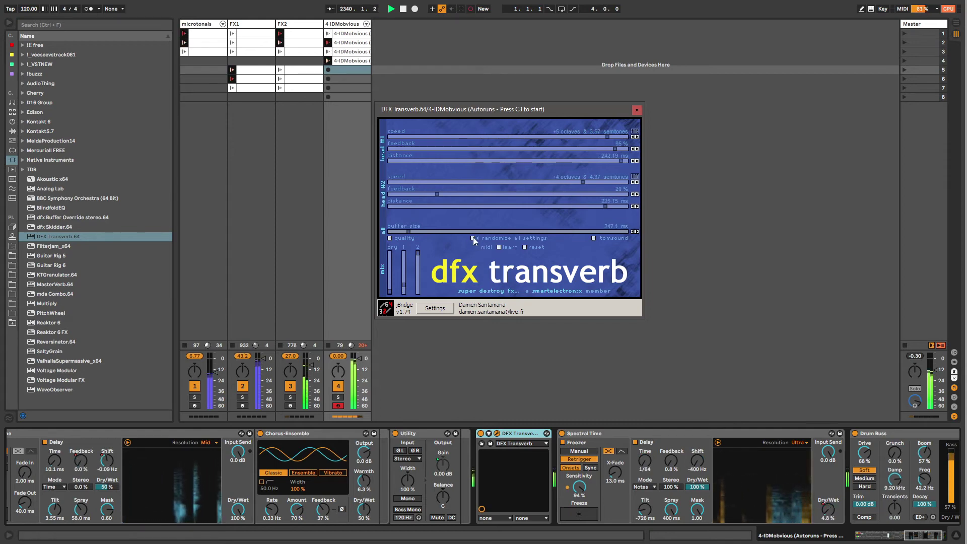
{"action": "left_click", "coordinate": [473, 237]}
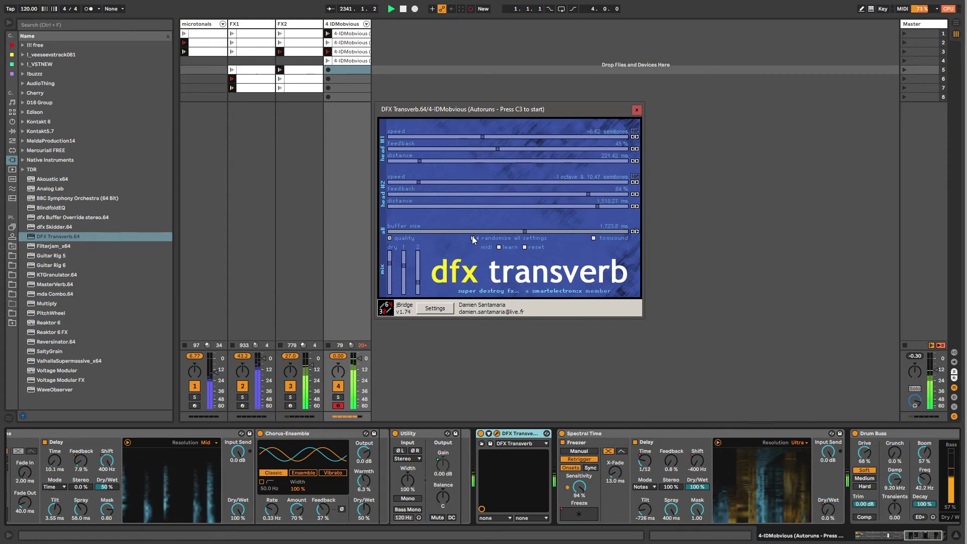
{"action": "left_click", "coordinate": [473, 238]}
{"action": "left_click", "coordinate": [473, 238]}
{"action": "left_click", "coordinate": [473, 238]}
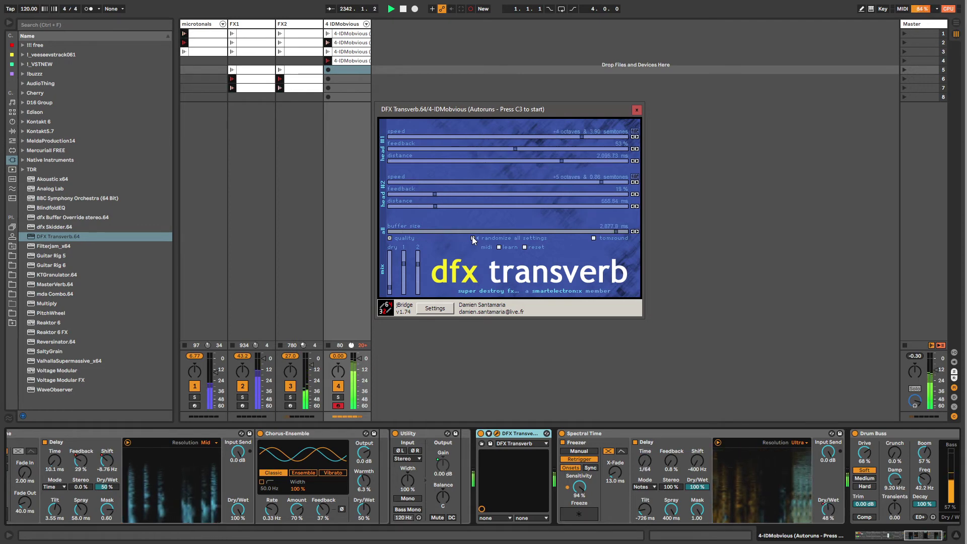
{"action": "left_click", "coordinate": [473, 237]}
- Find the Audio Effect Rack among the Utilities effects and insert it on 4-IDMobvious between the Utility and the DFX Transverb
{"action": "left_click", "coordinate": [505, 437]}
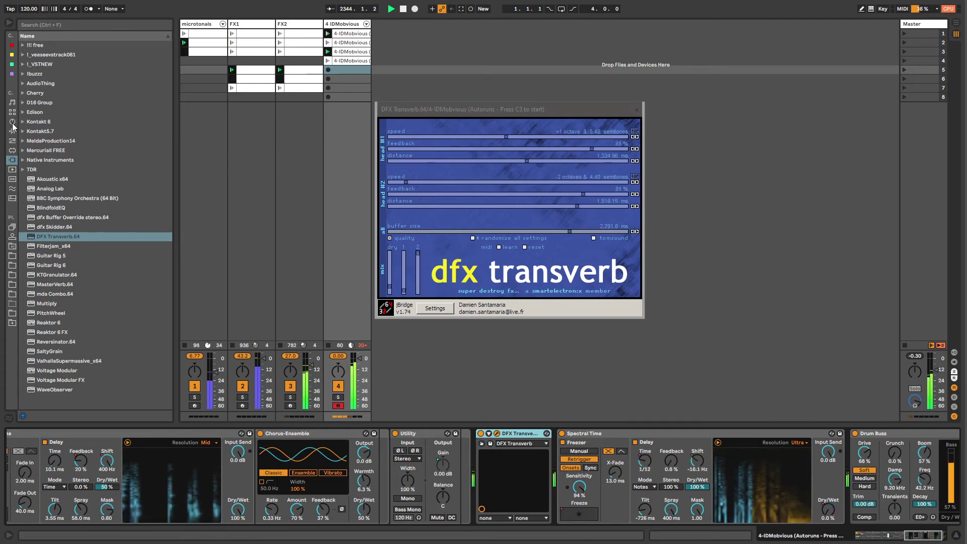
{"action": "left_click", "coordinate": [12, 130]}
{"action": "left_click", "coordinate": [444, 338]}
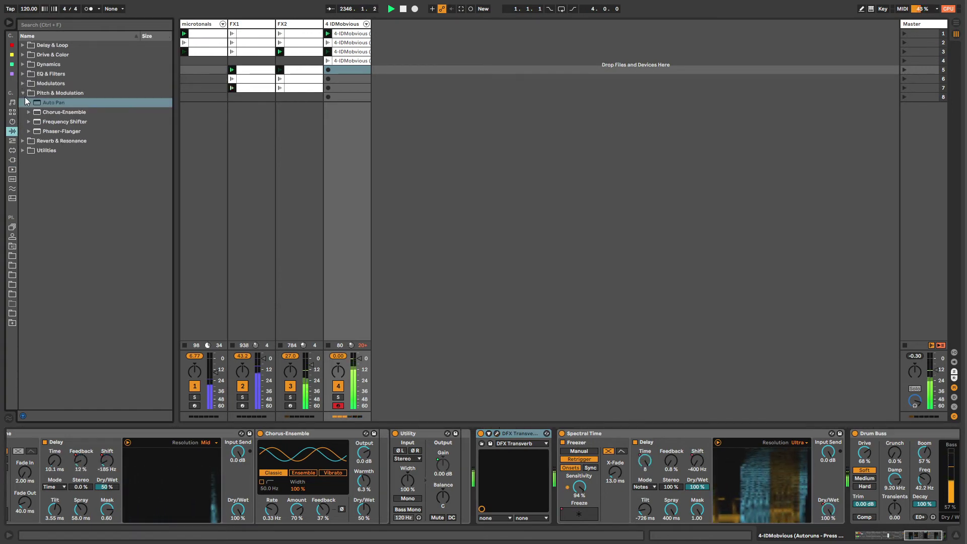
{"action": "left_click", "coordinate": [22, 93]}
{"action": "left_click", "coordinate": [13, 113]}
{"action": "left_click", "coordinate": [12, 122]}
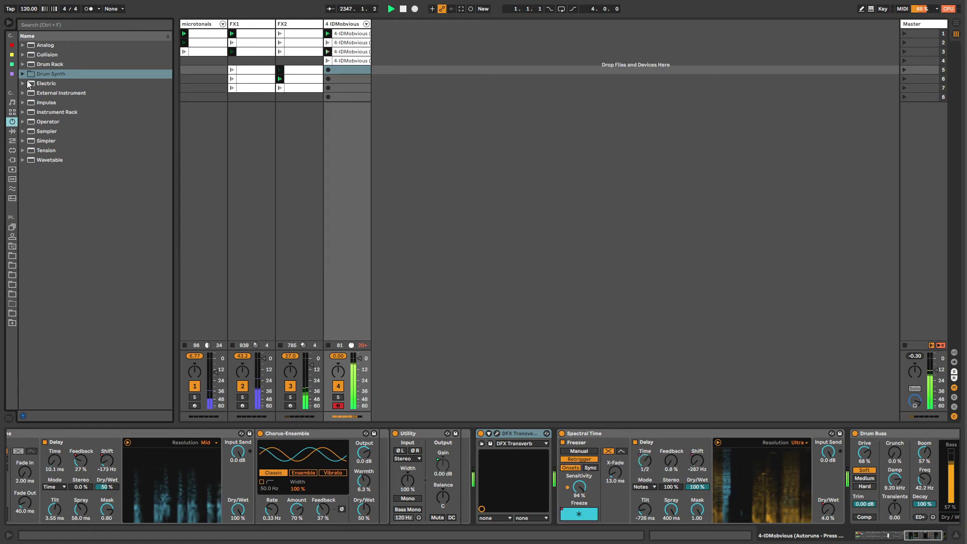
{"action": "left_click", "coordinate": [12, 131]}
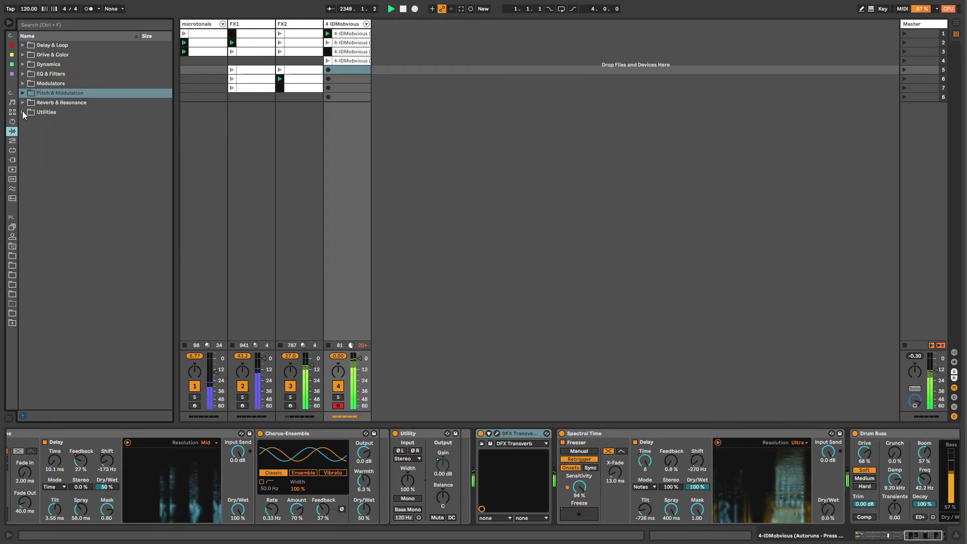
{"action": "left_click", "coordinate": [23, 112]}
{"action": "left_click", "coordinate": [51, 125]}
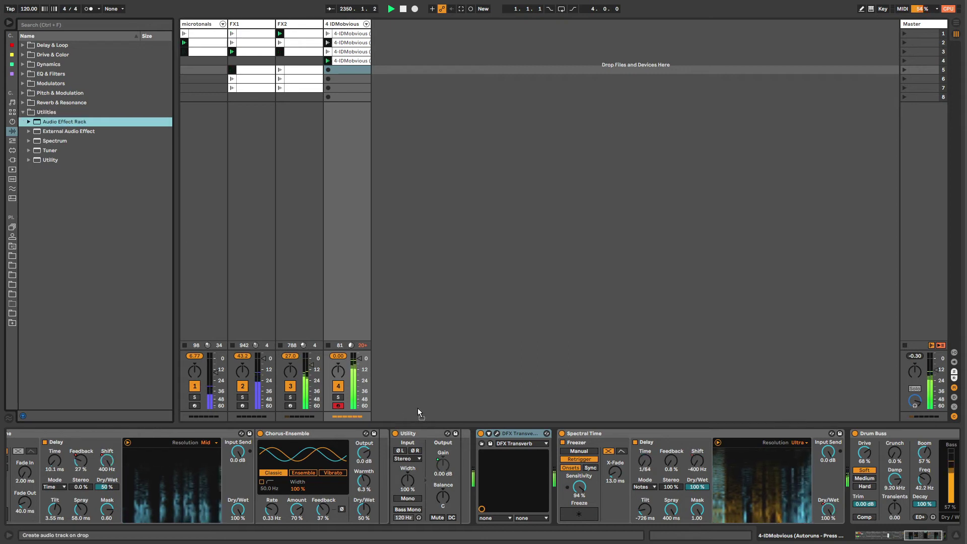
{"action": "left_click", "coordinate": [477, 443]}
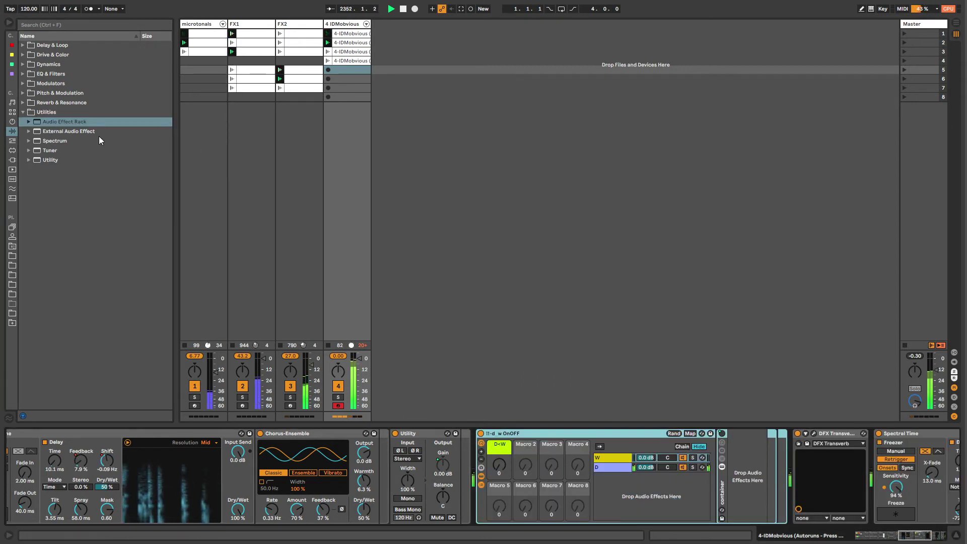
{"action": "left_click", "coordinate": [12, 46]}
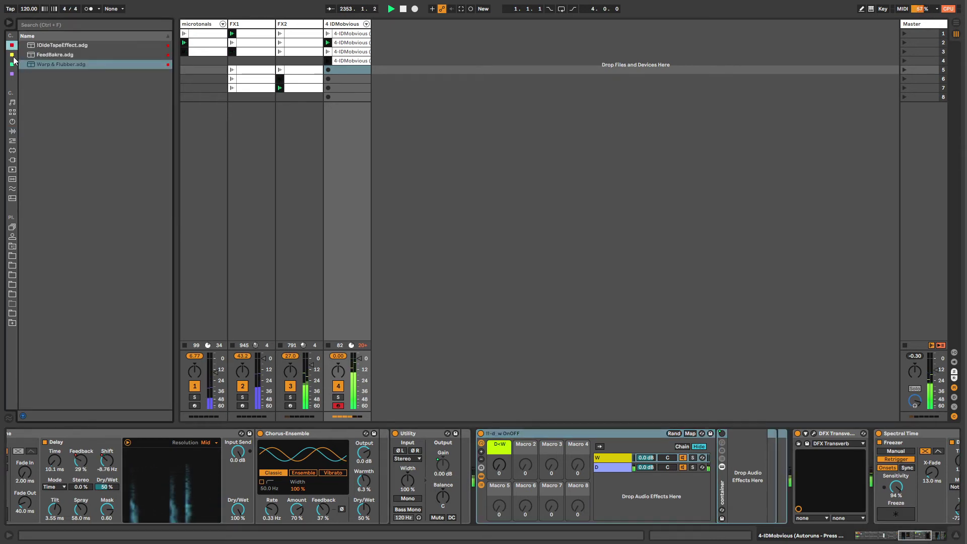
{"action": "left_click", "coordinate": [13, 56]}
{"action": "left_click", "coordinate": [13, 65]}
{"action": "left_click", "coordinate": [13, 74]}
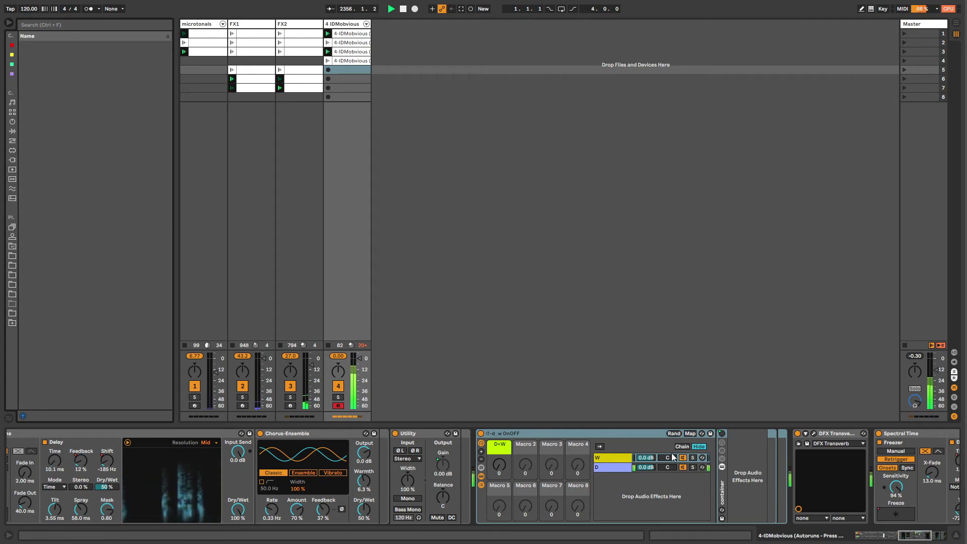
- Put the DFX Transverb inside the rack's W chain and record varying D<W macro values as automation in the 4-IDMobvious clips
{"action": "left_click", "coordinate": [829, 436]}
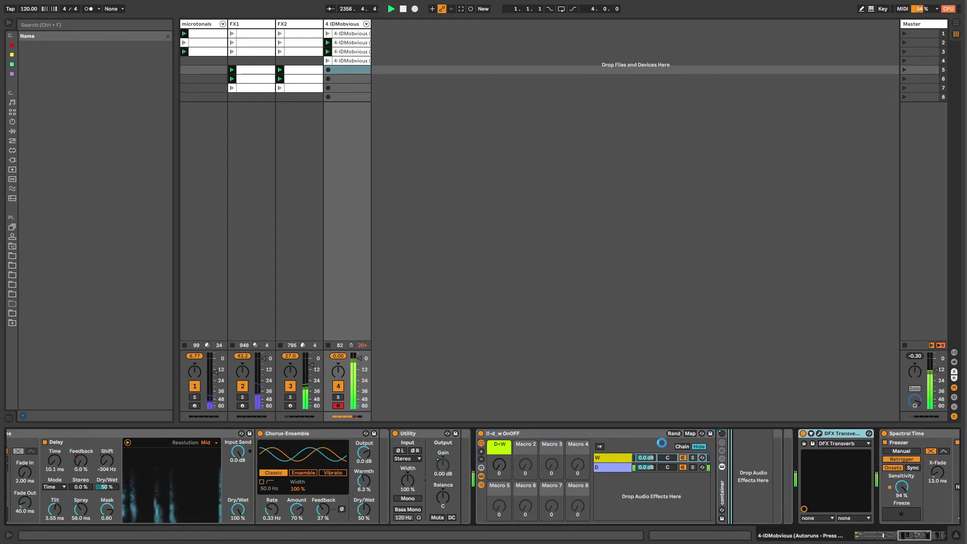
{"action": "left_click_drag", "start_coordinate": [494, 466], "coordinate": [494, 463]}
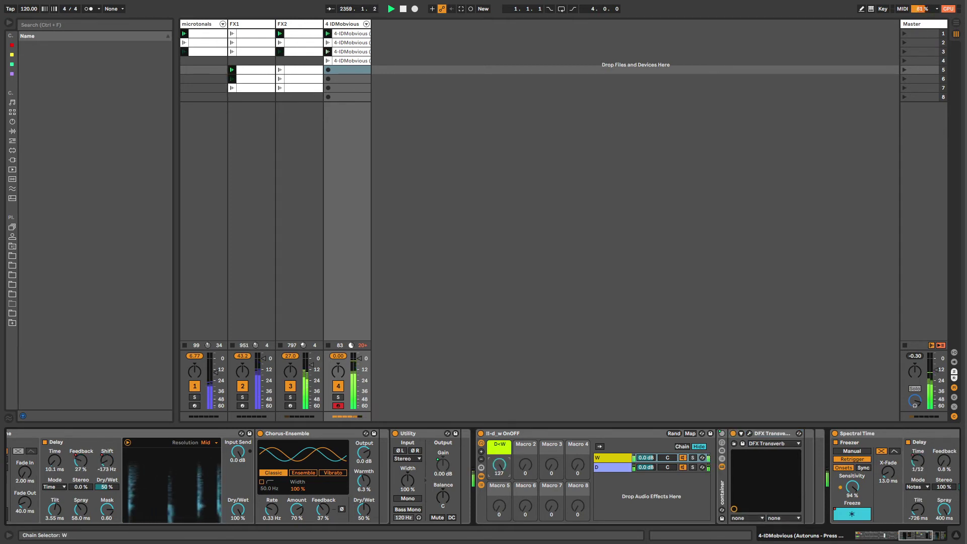
{"action": "left_click_drag", "start_coordinate": [498, 467], "coordinate": [501, 477]}
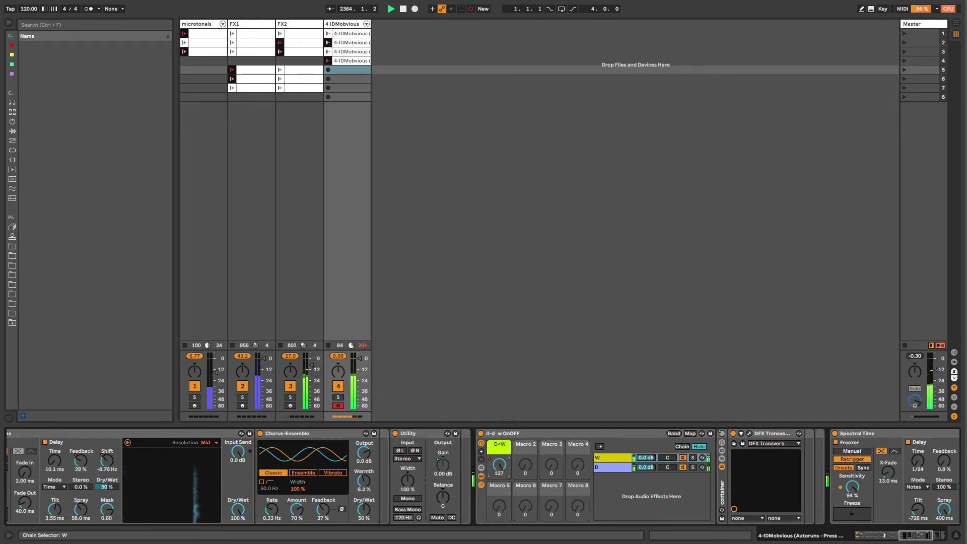
{"action": "left_click_drag", "start_coordinate": [501, 467], "coordinate": [500, 467]}
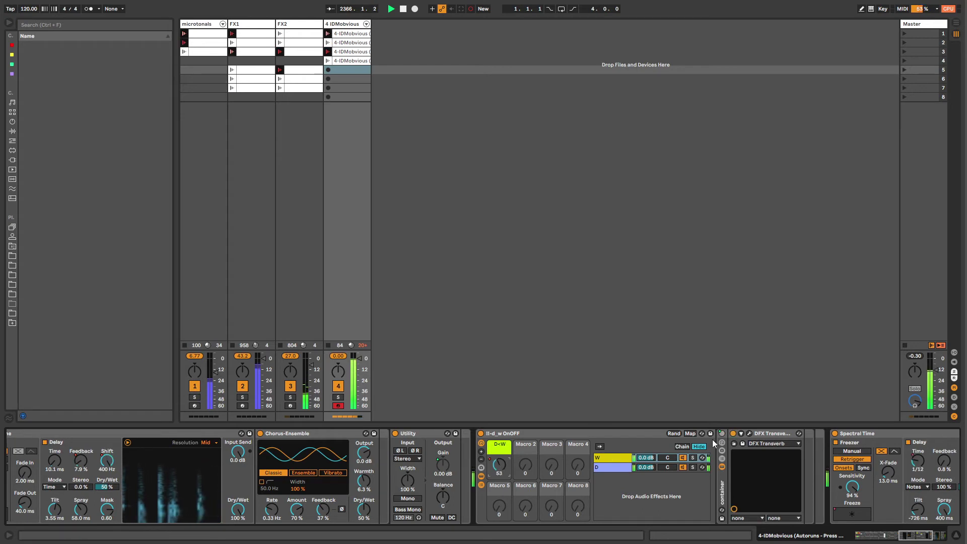
- Step through the tracks from microtonals back to 4-IDMobvious to view their device chains, and select the D<W rack
{"action": "left_click", "coordinate": [559, 432]}
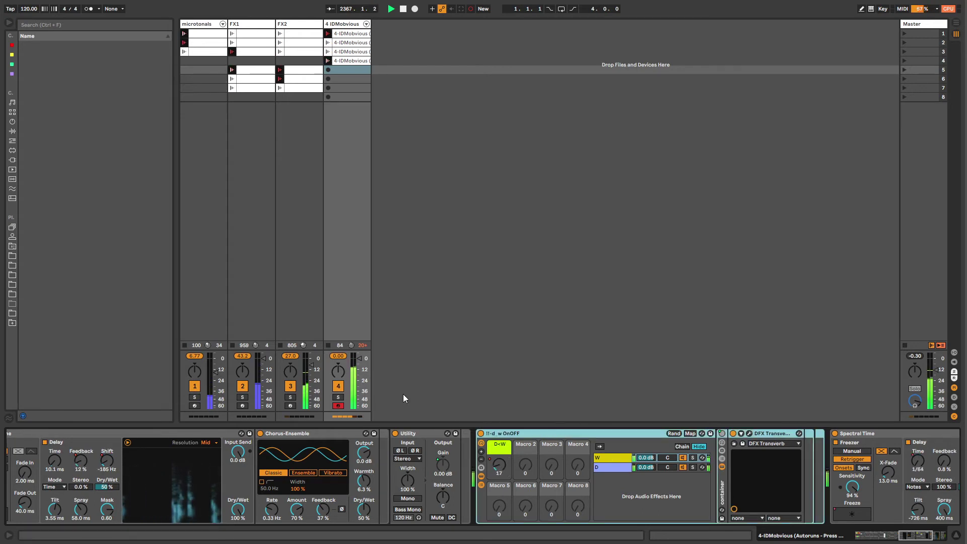
{"action": "left_click", "coordinate": [210, 29]}
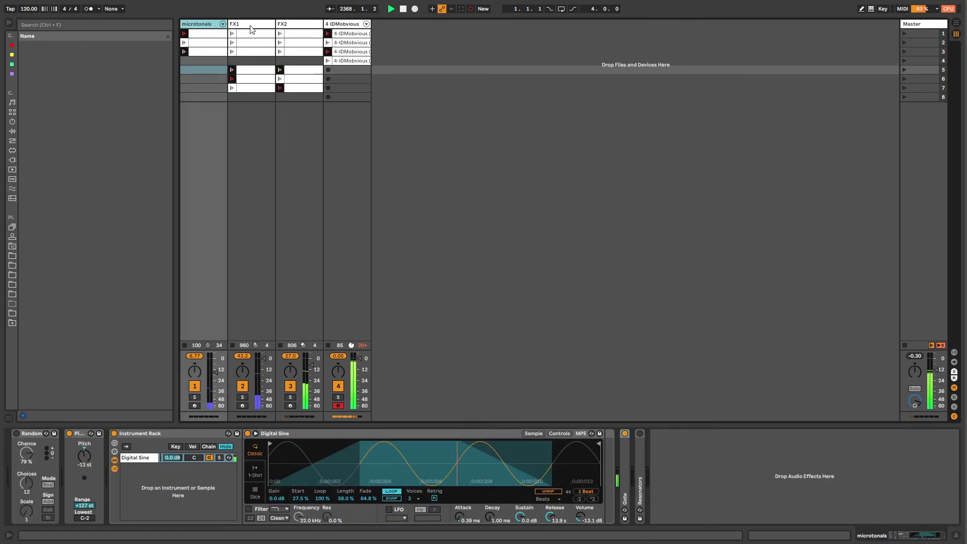
{"action": "key", "text": "Right"}
{"action": "key", "text": "Right"}
{"action": "key", "text": "Right"}
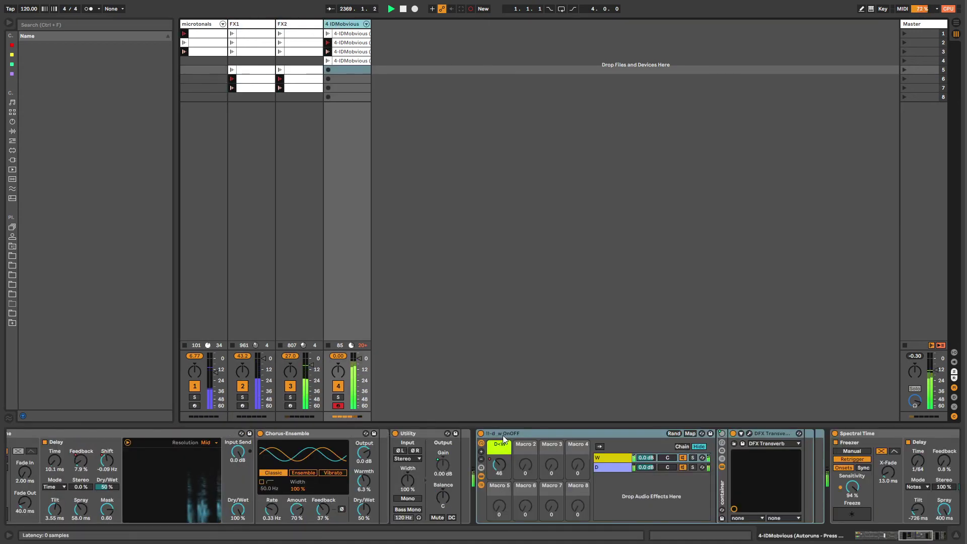
{"action": "left_click", "coordinate": [504, 435]}
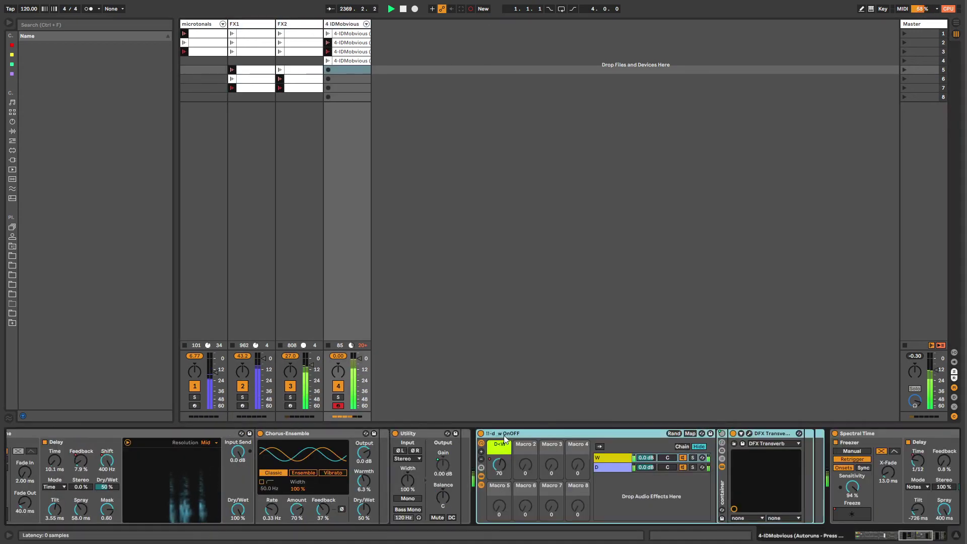
- Check the automated DFX Transverb settings in the plug-in window, placing the window slightly lower and leaving it closed
{"action": "left_click", "coordinate": [750, 434]}
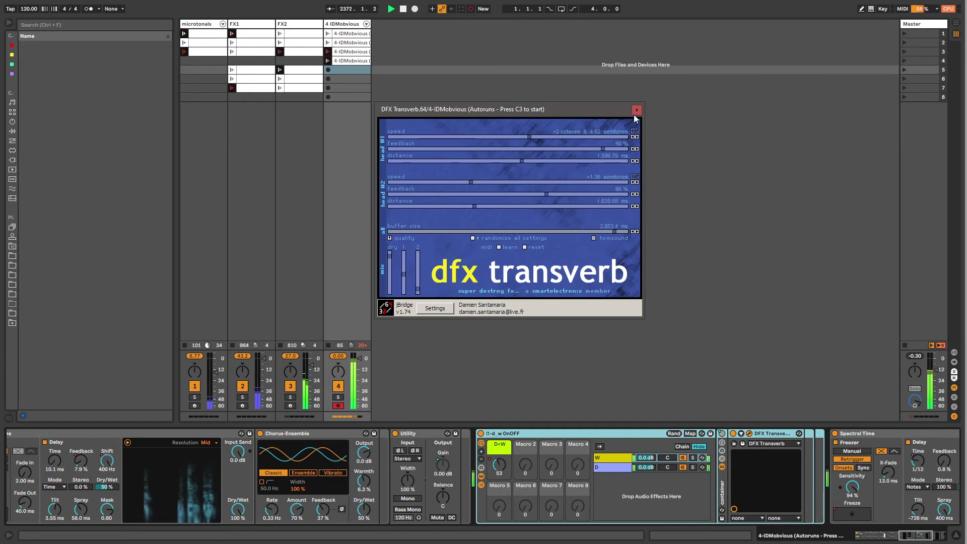
{"action": "left_click_drag", "start_coordinate": [548, 114], "coordinate": [548, 148]}
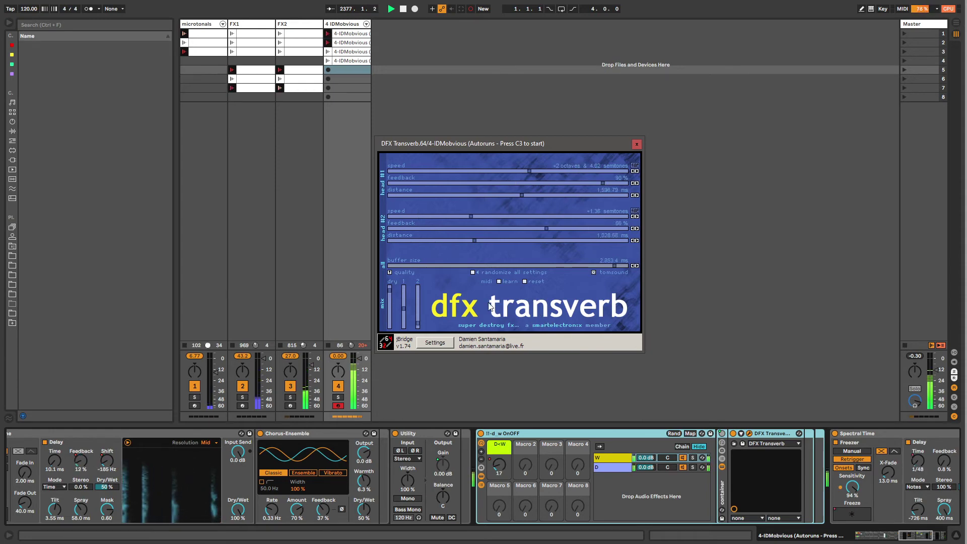
{"action": "left_click", "coordinate": [637, 143]}
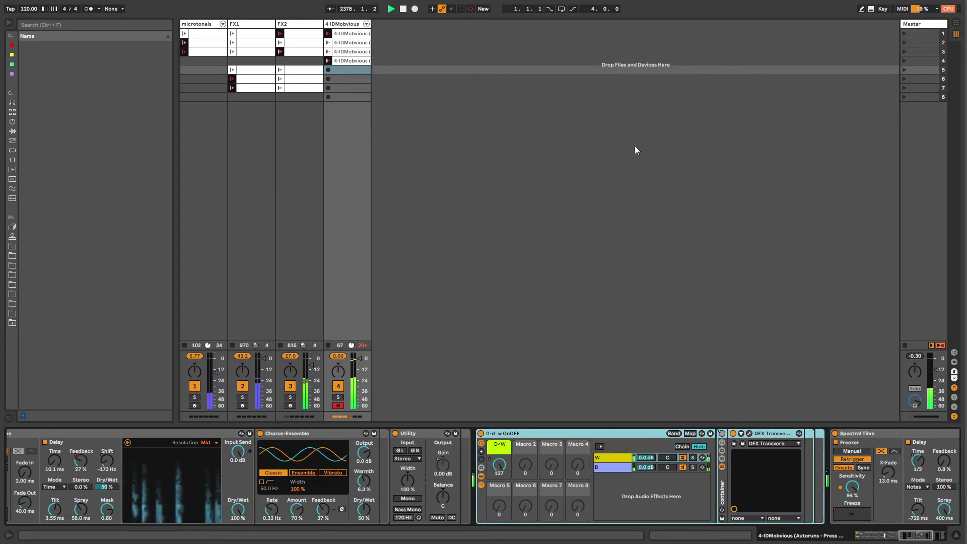
{"action": "left_click", "coordinate": [750, 434]}
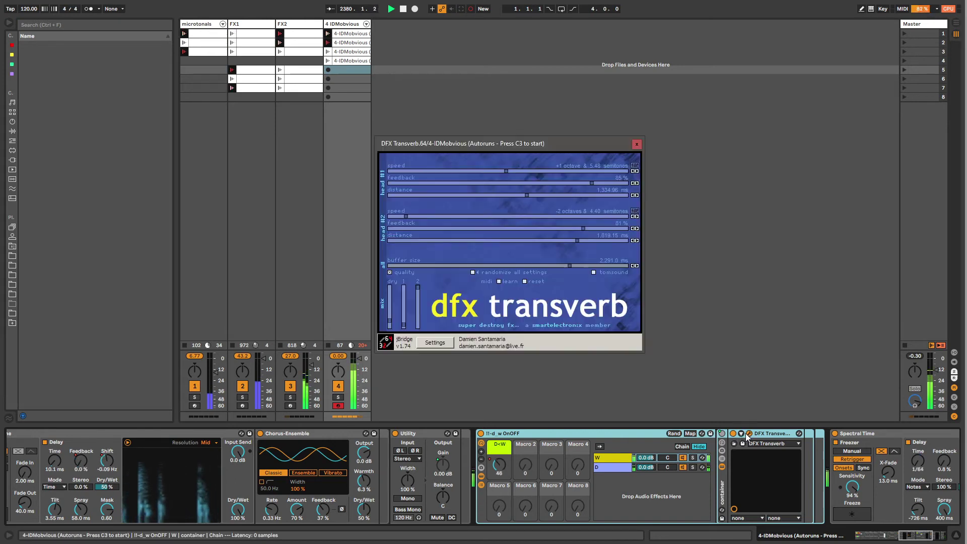
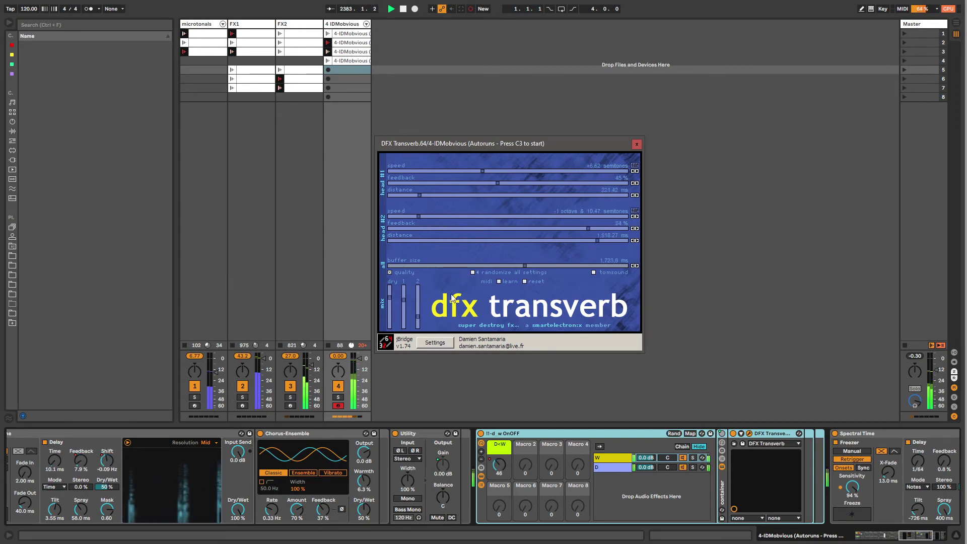
{"action": "left_click", "coordinate": [637, 144]}
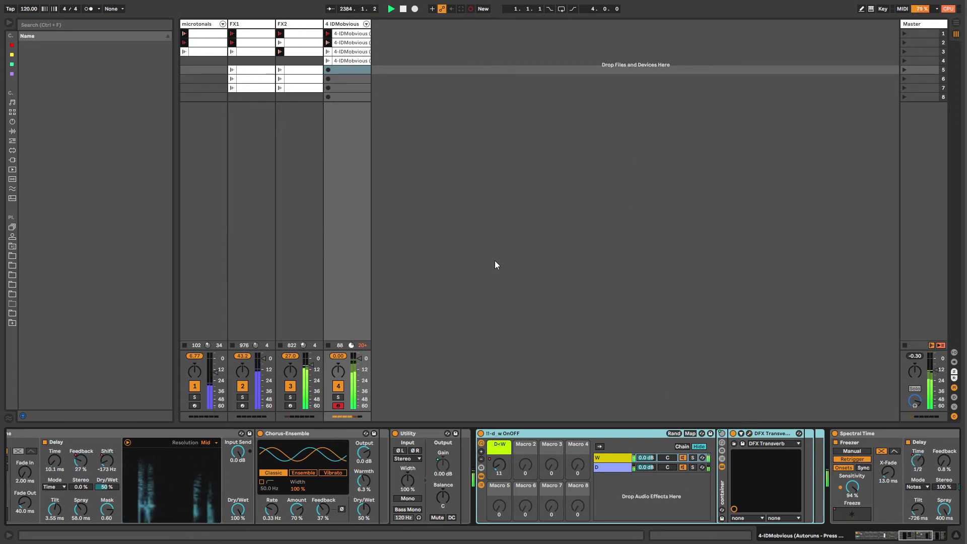
- Insert the Reversinator.64 plug-in on 4-IDMobvious between the D<W rack and the Spectral Time
{"action": "left_click", "coordinate": [14, 160]}
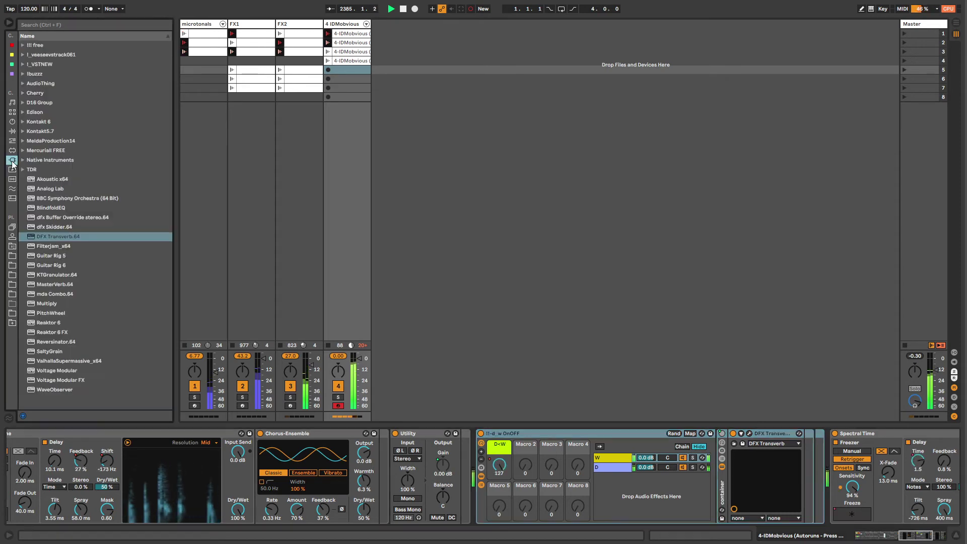
{"action": "left_click", "coordinate": [56, 228]}
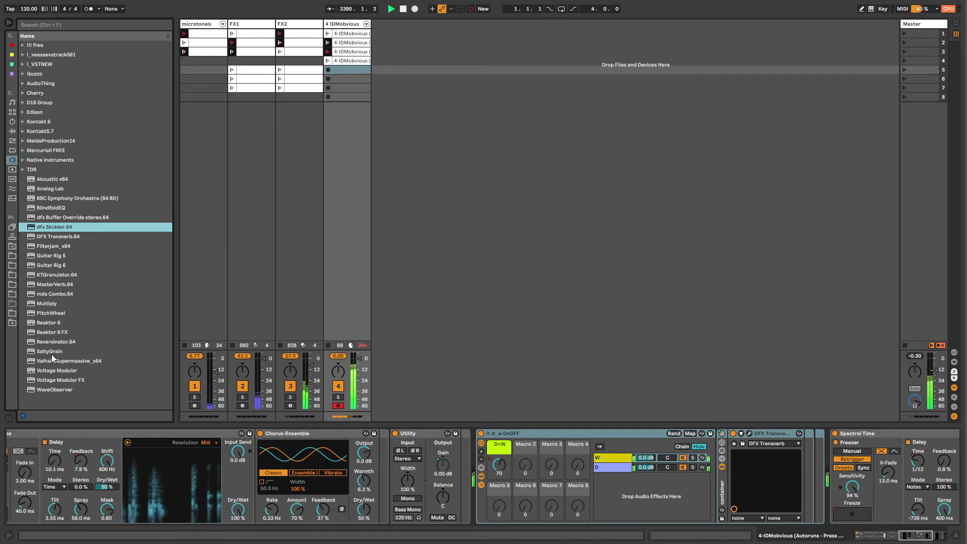
{"action": "left_click", "coordinate": [52, 341]}
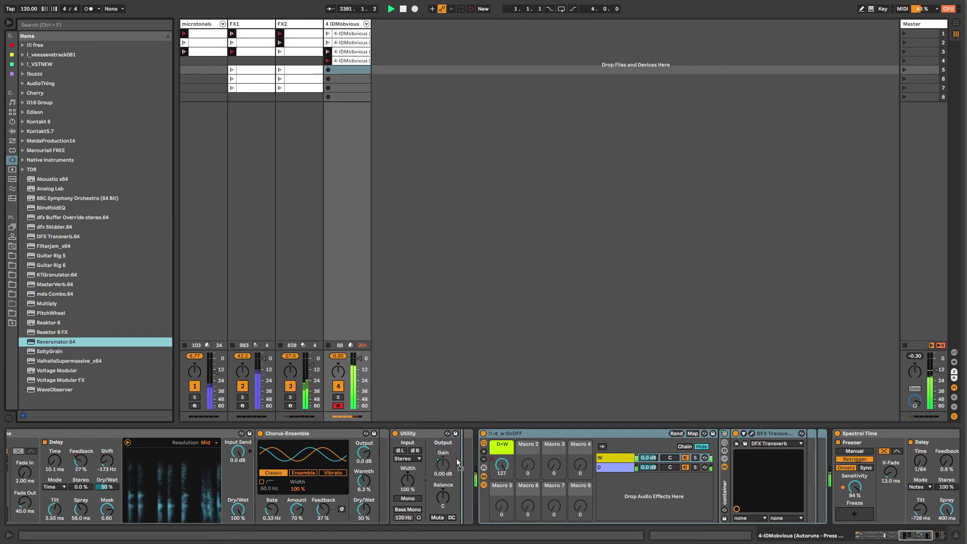
{"action": "left_click_drag", "start_coordinate": [478, 458], "coordinate": [477, 456]}
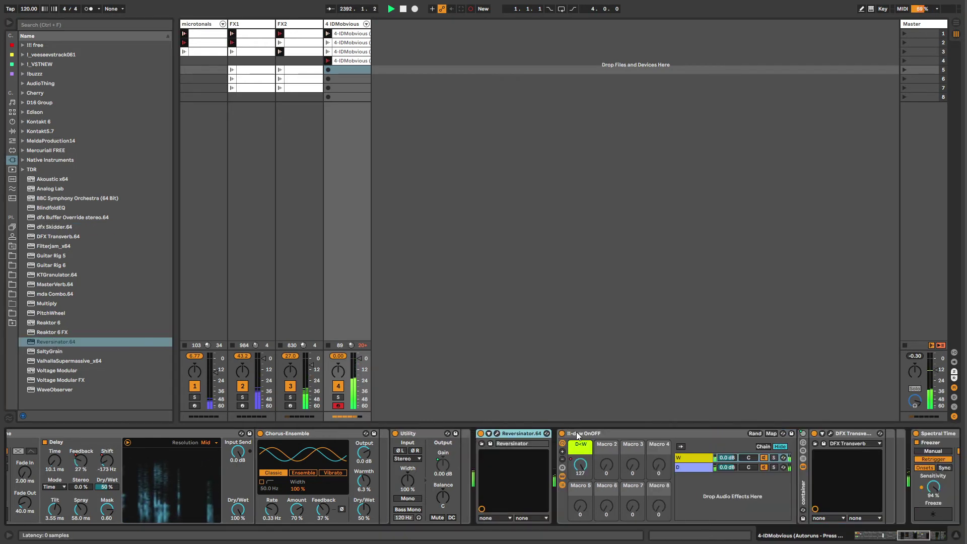
{"action": "left_click_drag", "start_coordinate": [576, 431], "coordinate": [478, 437]}
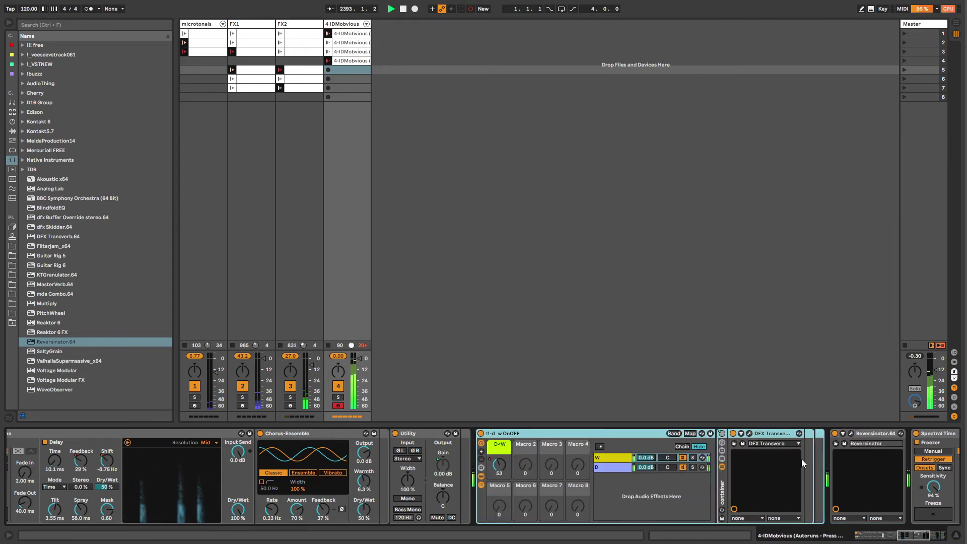
- Check the Reversinator.64 plug-in window and compare the 4-IDMobvious sound with the device off and on, leaving it on
{"action": "left_click", "coordinate": [868, 436]}
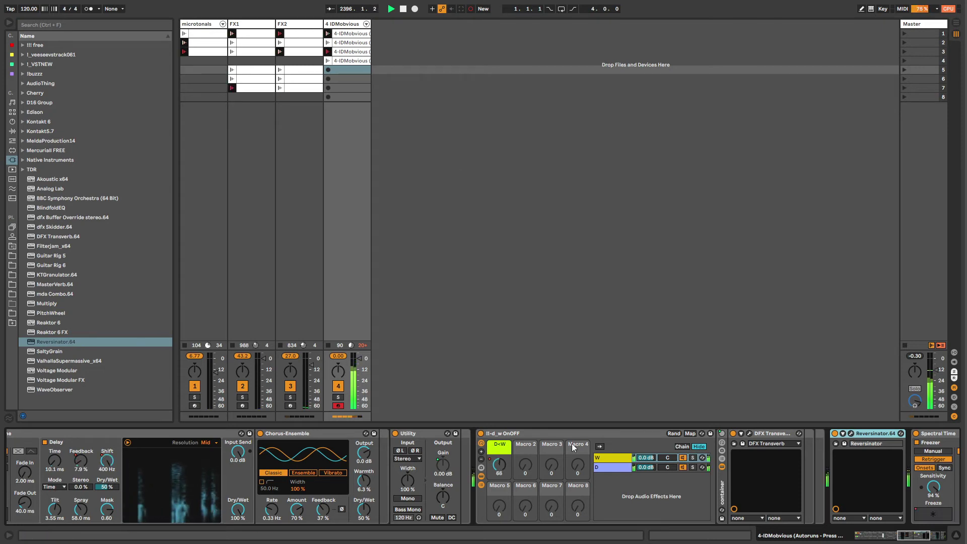
{"action": "left_click", "coordinate": [852, 434]}
{"action": "left_click", "coordinate": [851, 434]}
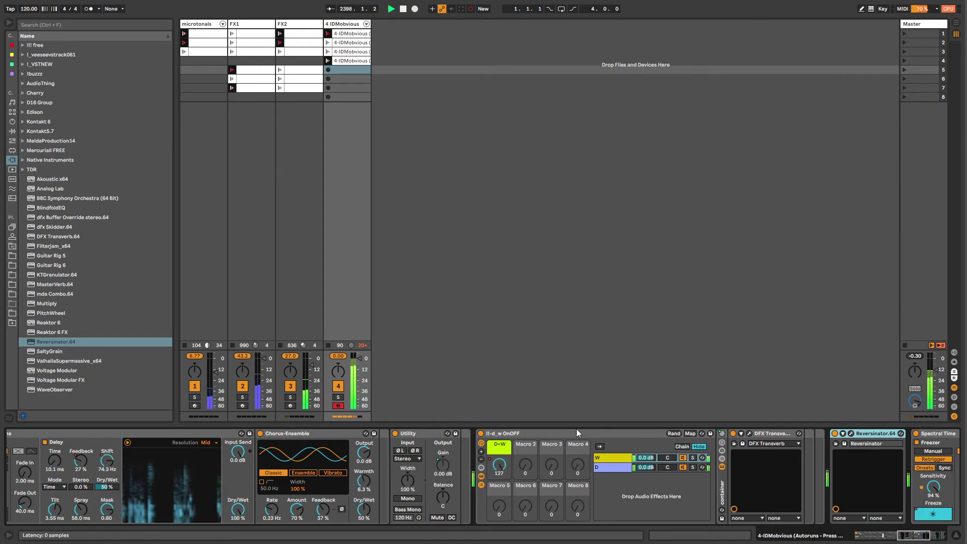
{"action": "left_click", "coordinate": [835, 434]}
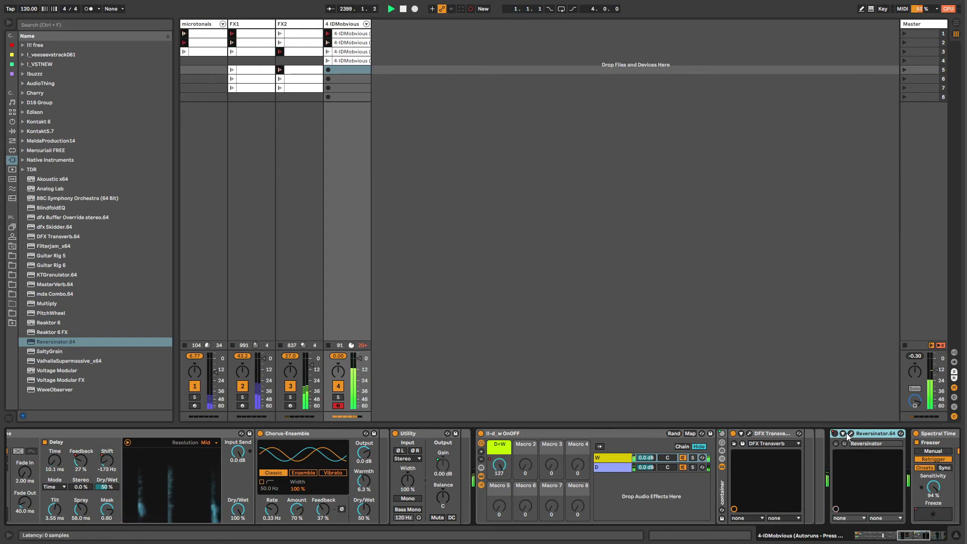
{"action": "left_click", "coordinate": [834, 434]}
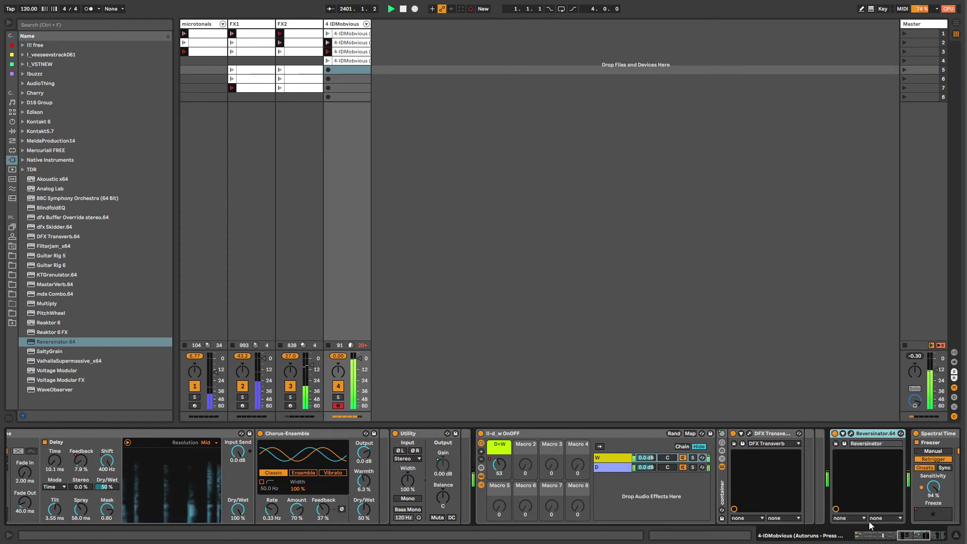
- Collapse the Reversinator.64, the D<W rack and the Spectral Time in the 4-IDMobvious device chain
{"action": "double_click", "coordinate": [833, 437]}
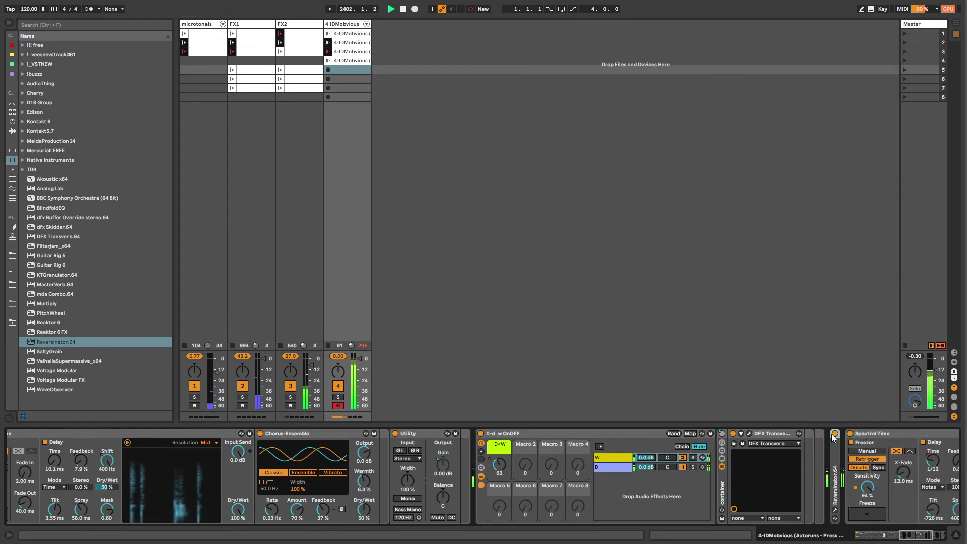
{"action": "double_click", "coordinate": [591, 433]}
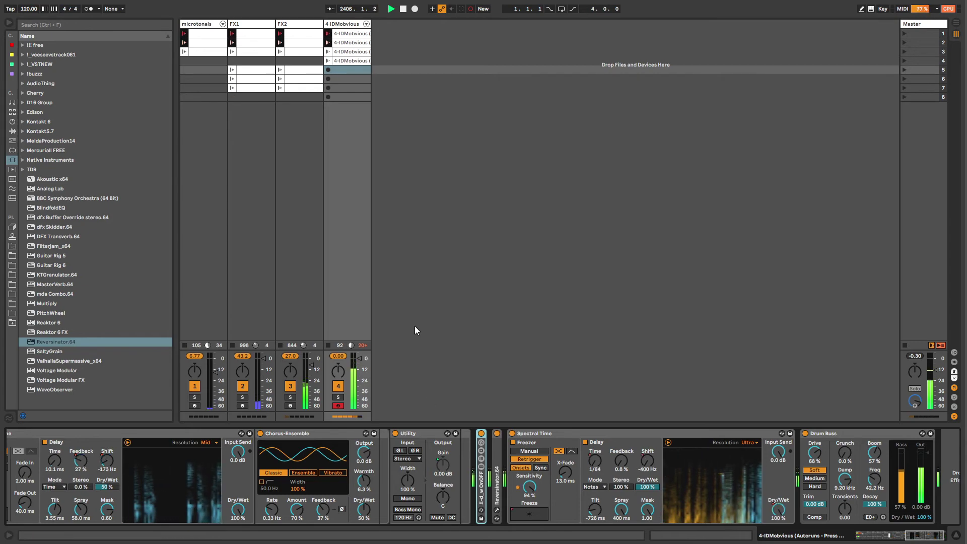
{"action": "left_click", "coordinate": [197, 25]}
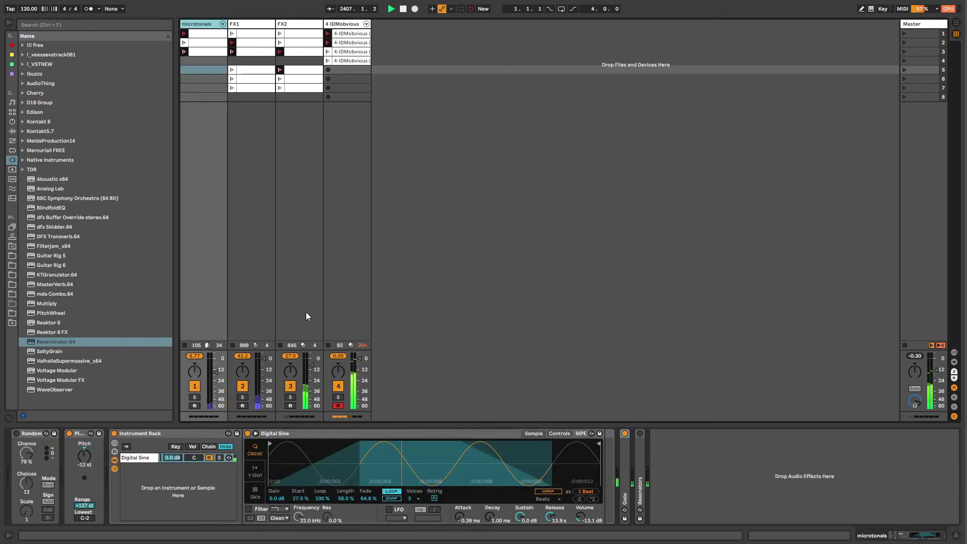
{"action": "left_click", "coordinate": [336, 25]}
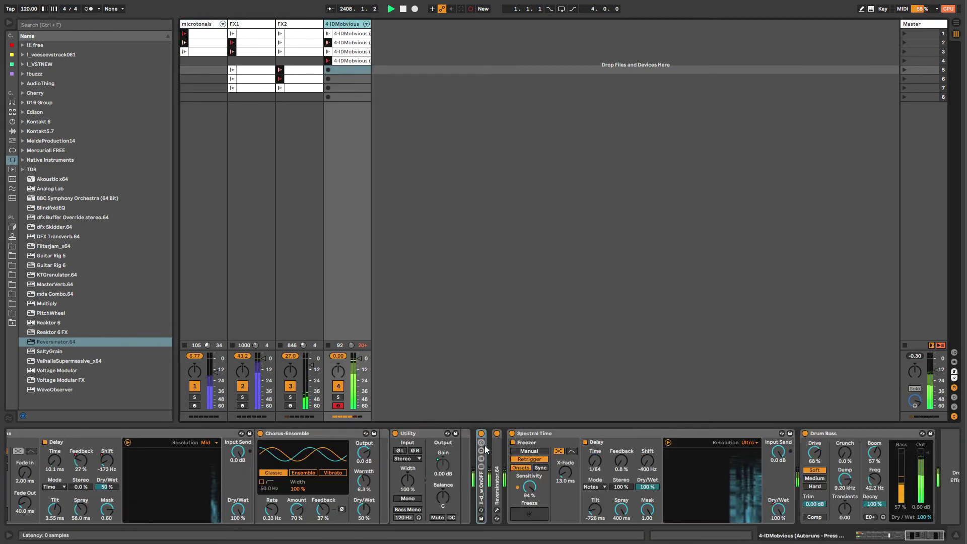
{"action": "double_click", "coordinate": [529, 433]}
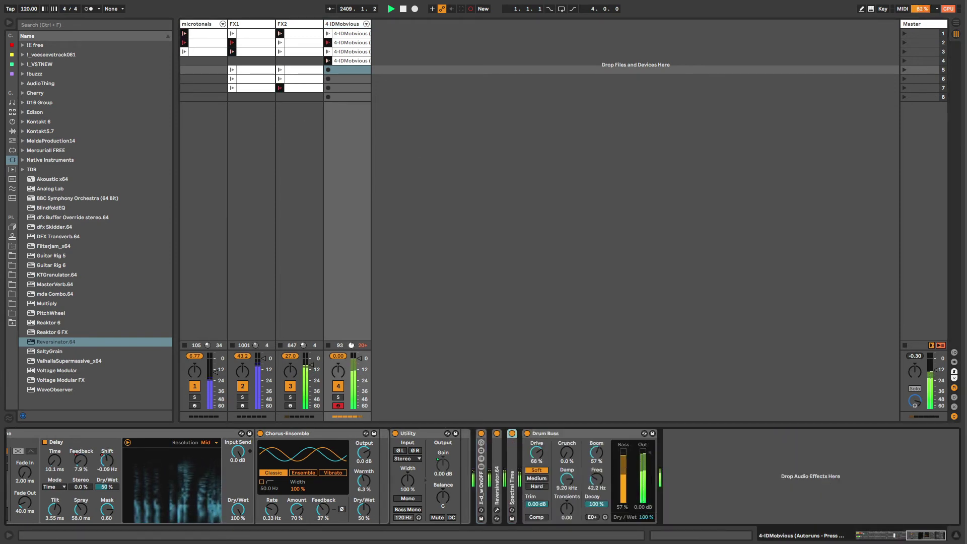
- Expand the Reversinator.64 on 4-IDMobvious to check its plug-in window, leaving the window closed and the device collapsed
{"action": "left_click", "coordinate": [300, 166]}
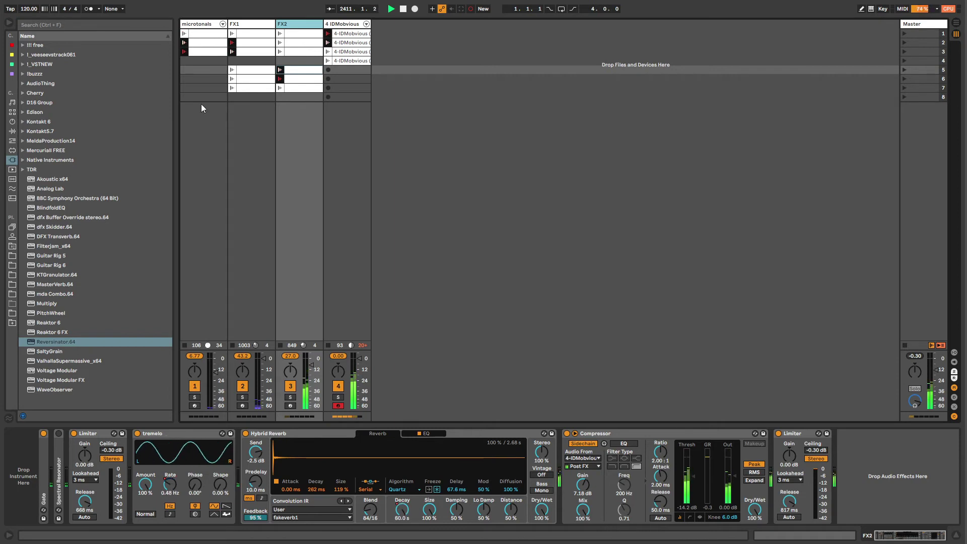
{"action": "left_click", "coordinate": [341, 25]}
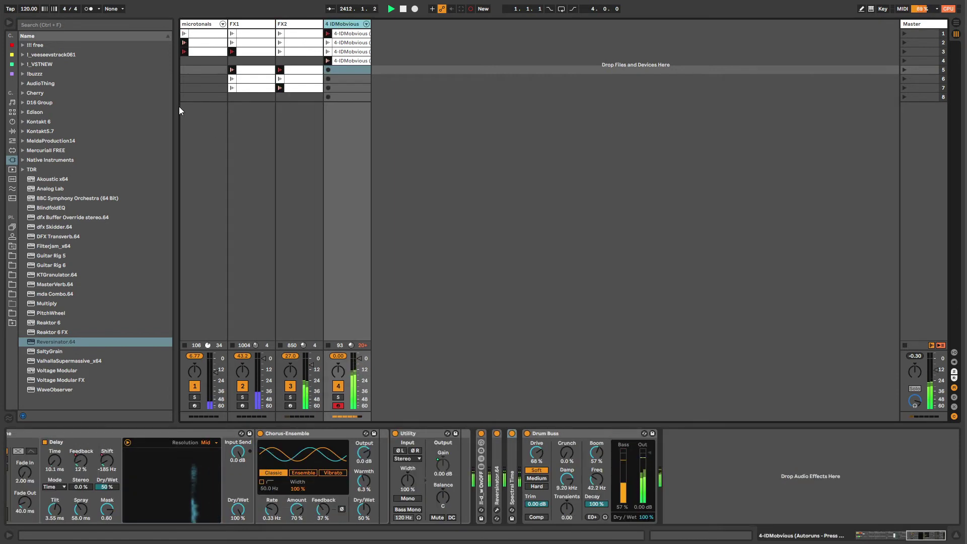
{"action": "left_click", "coordinate": [498, 478]}
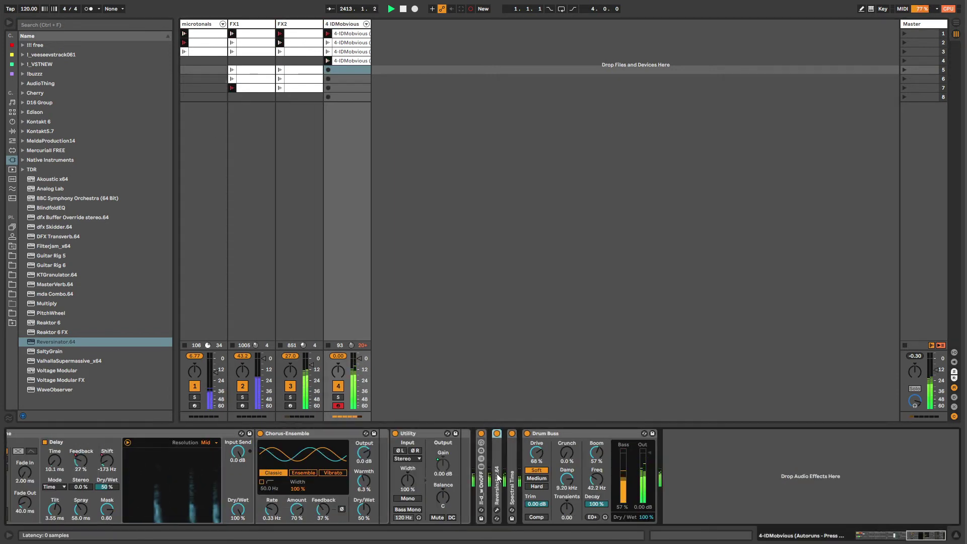
{"action": "double_click", "coordinate": [498, 478]}
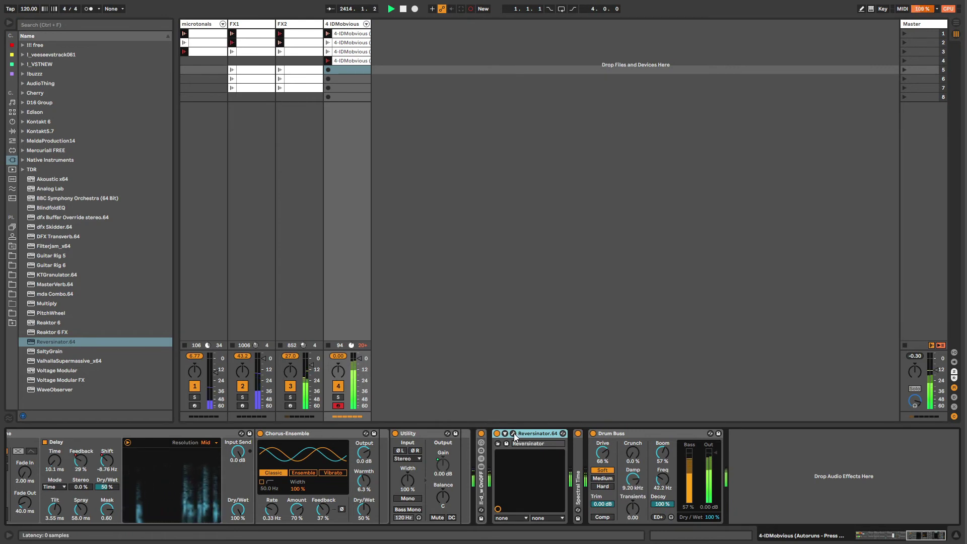
{"action": "left_click", "coordinate": [514, 434]}
{"action": "left_click", "coordinate": [514, 433]}
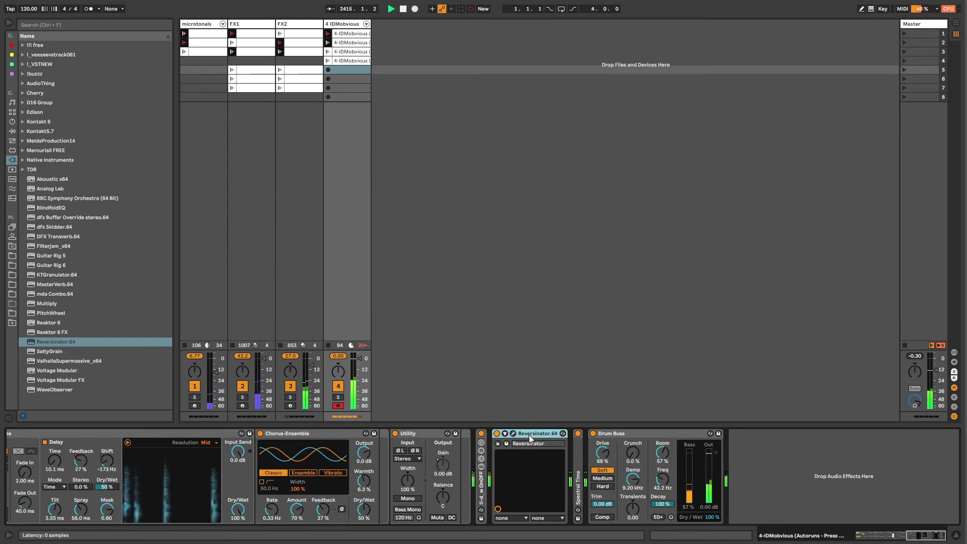
{"action": "double_click", "coordinate": [529, 434]}
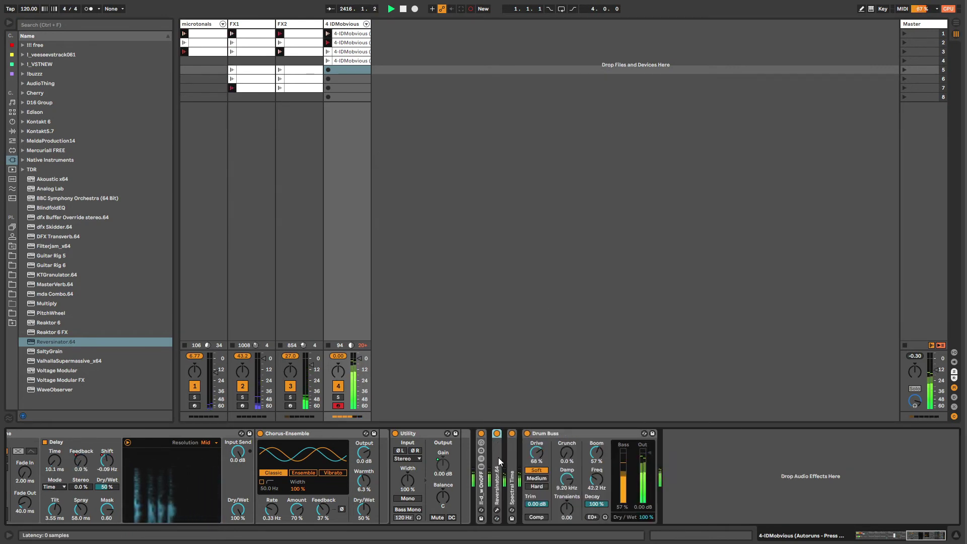
{"action": "double_click", "coordinate": [497, 458]}
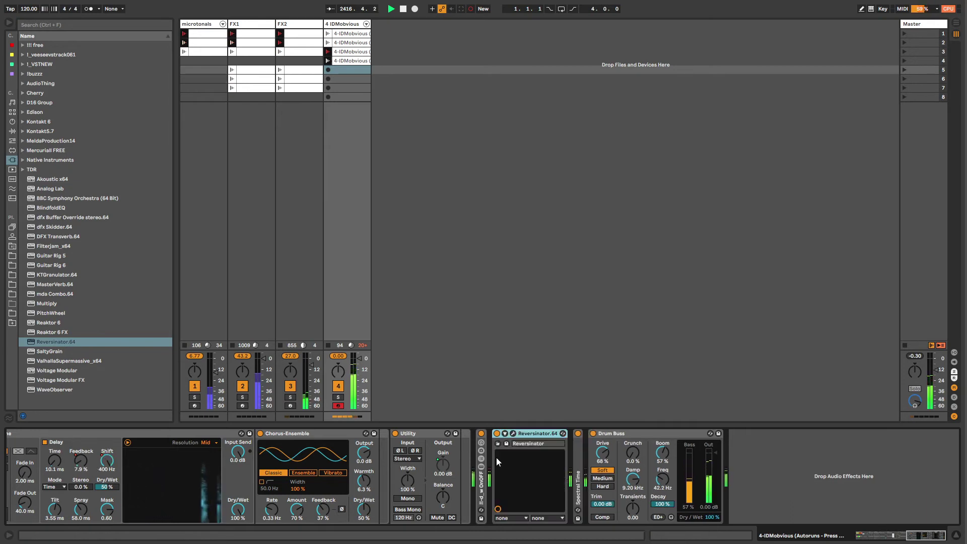
{"action": "double_click", "coordinate": [524, 434]}
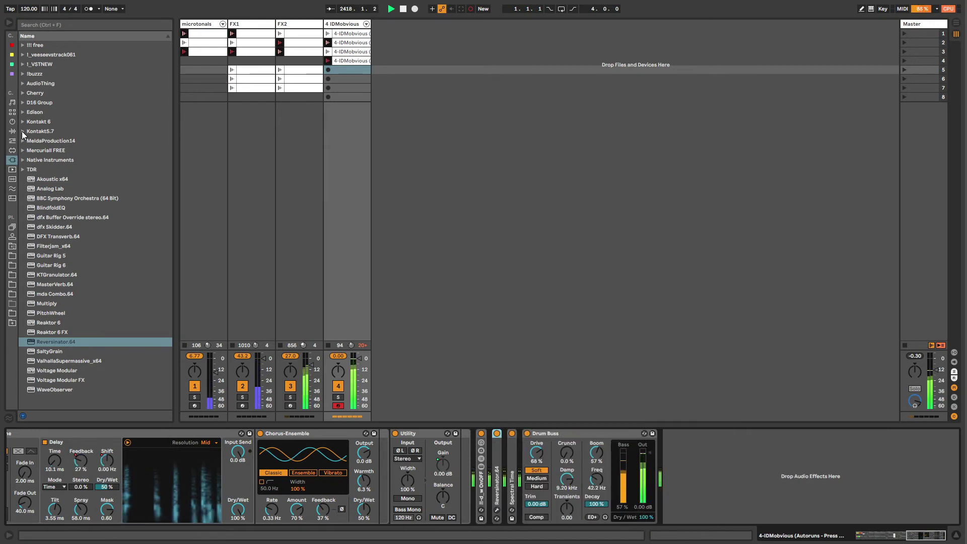
{"action": "left_click", "coordinate": [13, 141]}
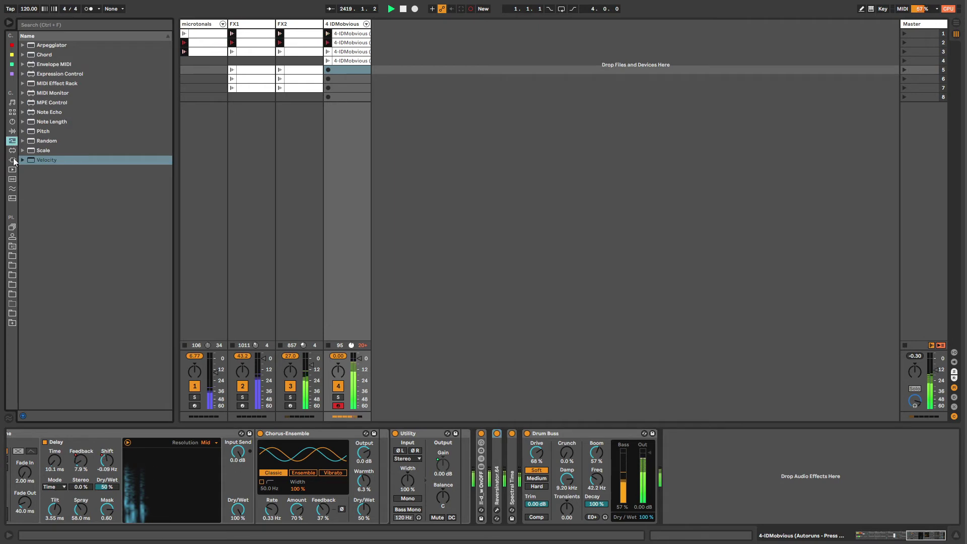
{"action": "left_click", "coordinate": [13, 256]}
{"action": "left_click", "coordinate": [12, 247]}
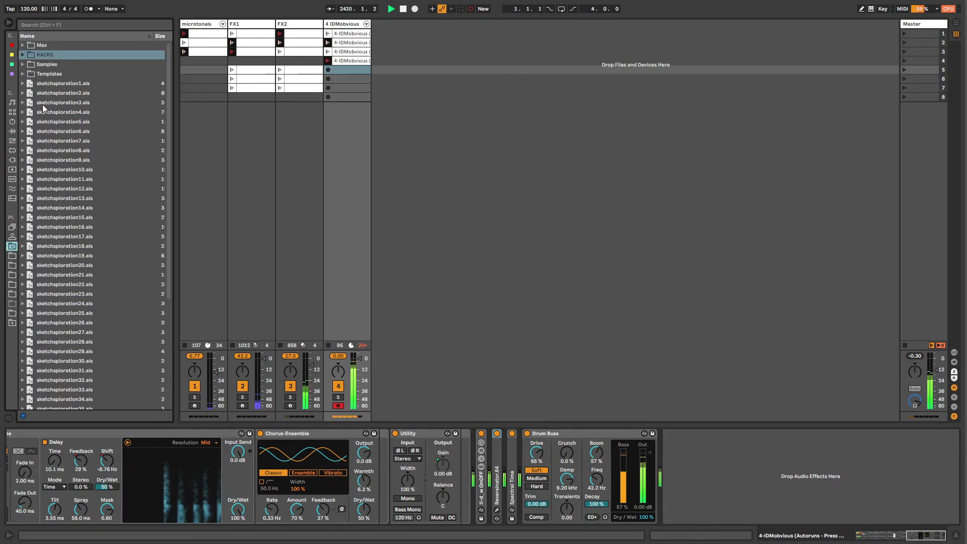
{"action": "left_click", "coordinate": [26, 46]}
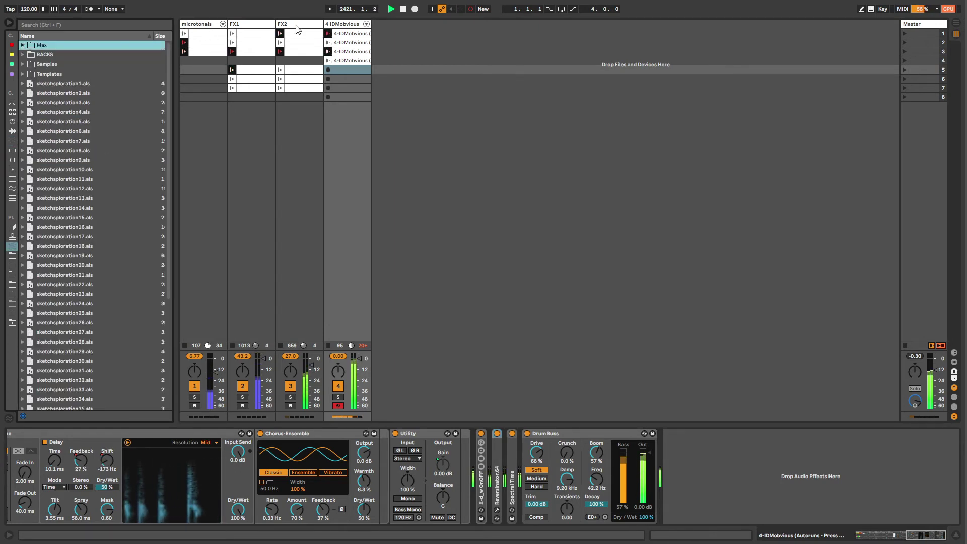
- Step through the microtonals, FX1, FX2 and 4-IDMobvious tracks to review their device chains
{"action": "left_click", "coordinate": [342, 27]}
{"action": "left_click", "coordinate": [285, 434]}
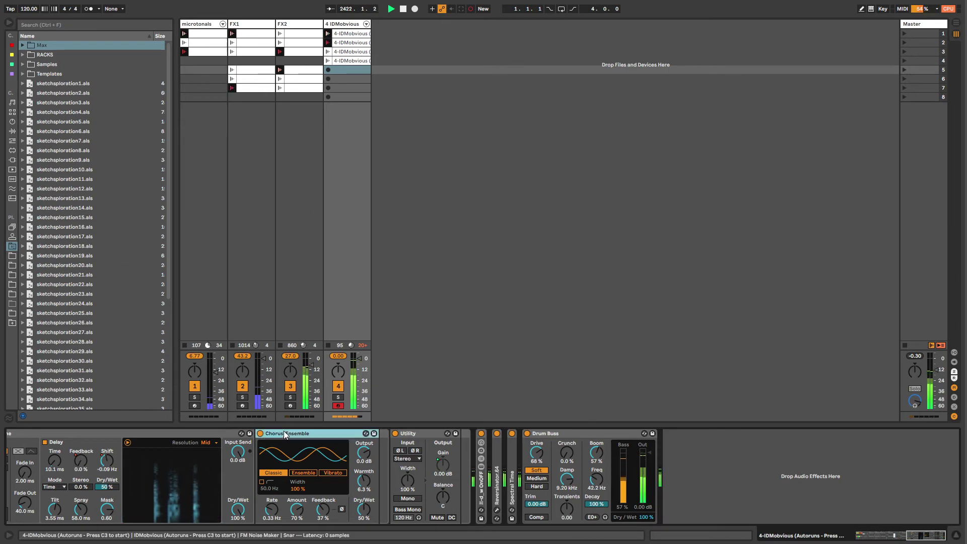
{"action": "left_click", "coordinate": [198, 27]}
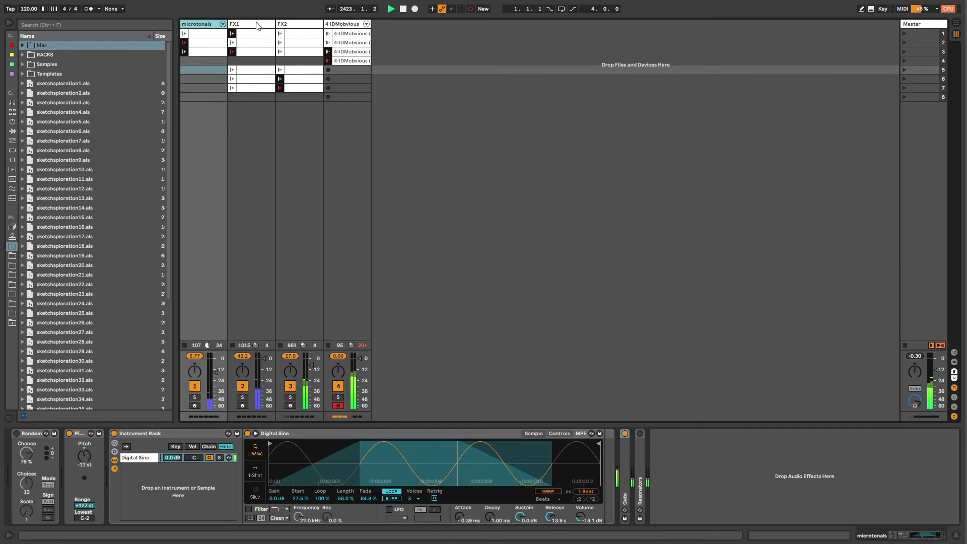
{"action": "left_click", "coordinate": [252, 26]}
{"action": "left_click", "coordinate": [301, 27]}
{"action": "left_click", "coordinate": [350, 27]}
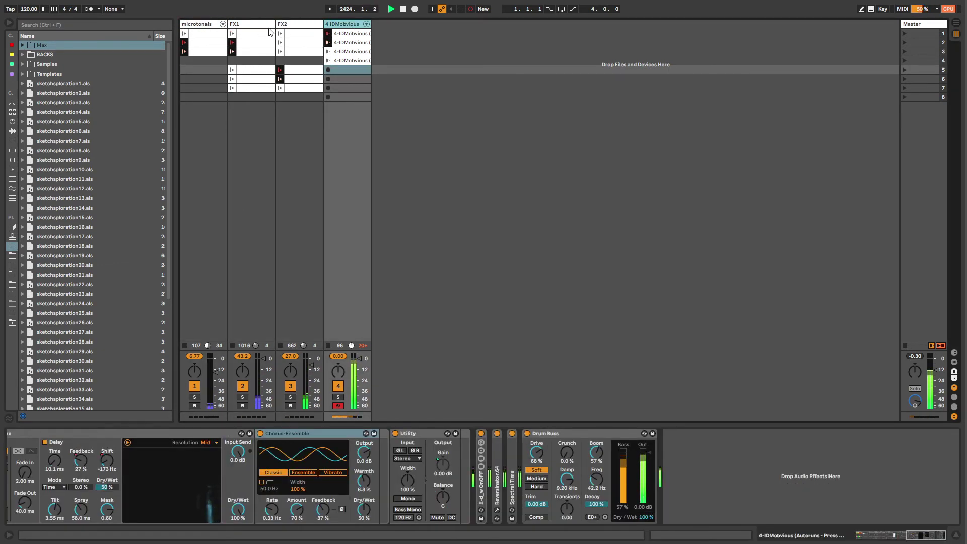
{"action": "left_click", "coordinate": [252, 23]}
{"action": "left_click", "coordinate": [198, 24]}
{"action": "left_click", "coordinate": [338, 25]}
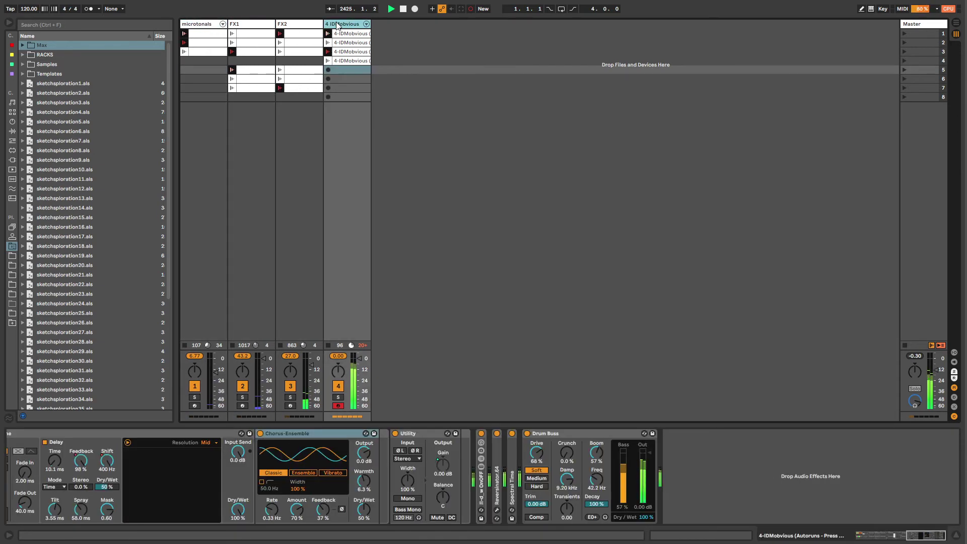
{"action": "left_click", "coordinate": [198, 26]}
{"action": "left_click", "coordinate": [239, 35]}
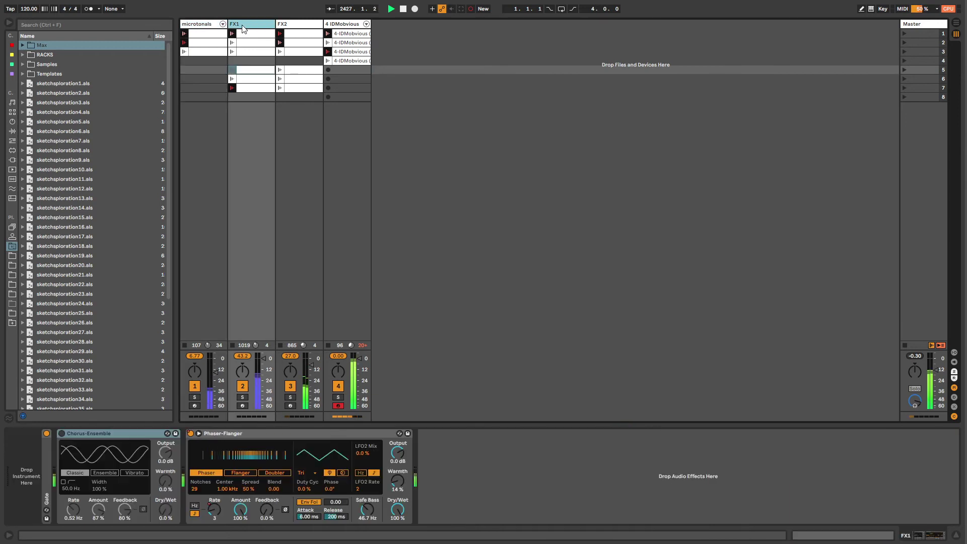
{"action": "left_click", "coordinate": [299, 26]}
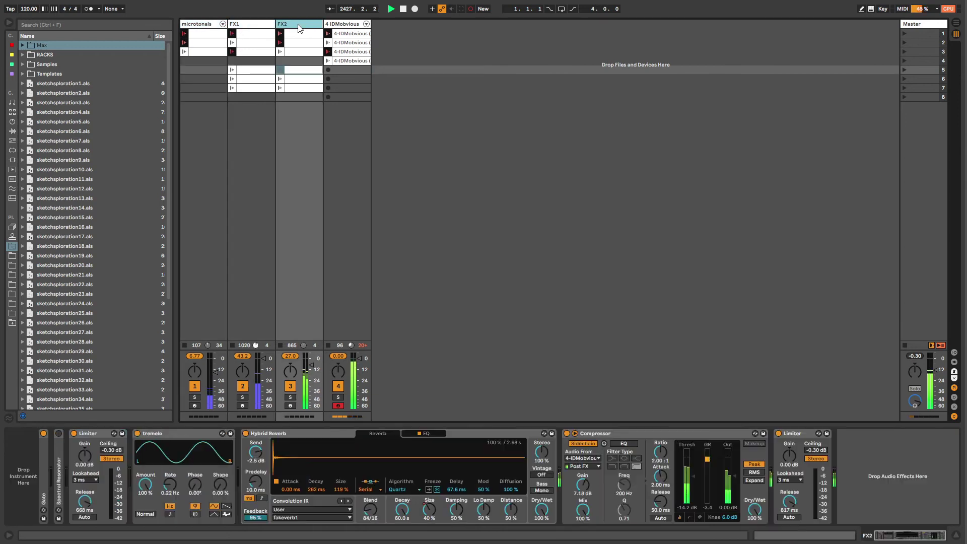
- Mute the 4-IDMobvious track and look through the audio and MIDI effects in the browser
{"action": "left_click", "coordinate": [338, 386]}
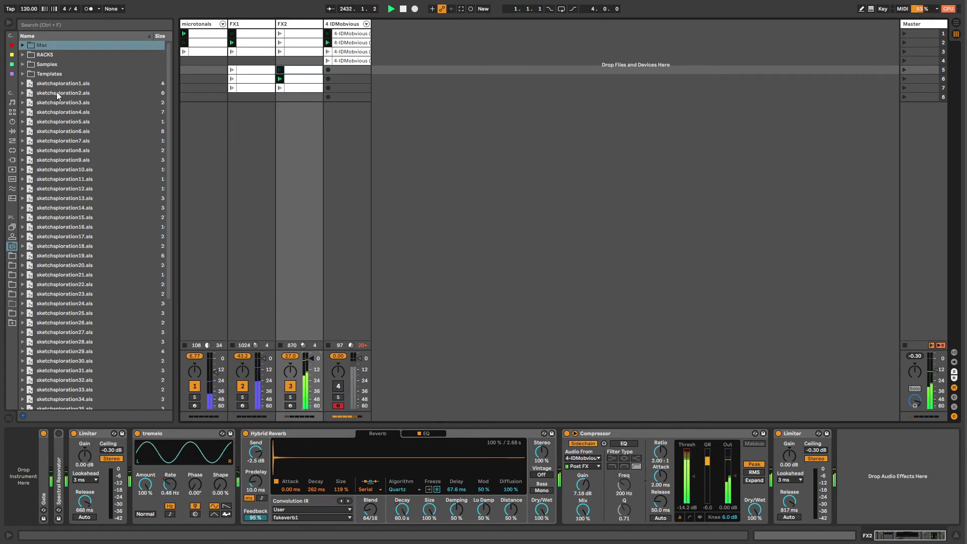
{"action": "left_click", "coordinate": [14, 132]}
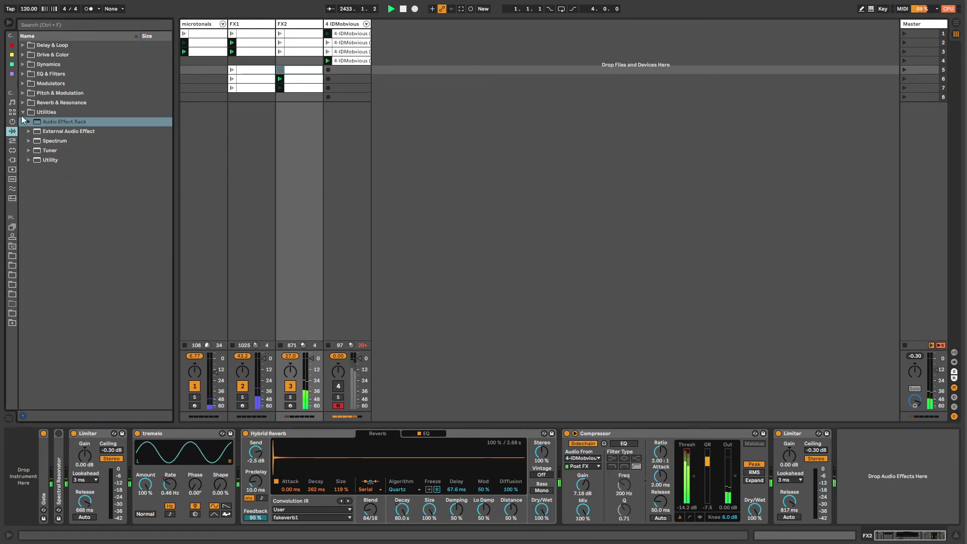
{"action": "left_click", "coordinate": [13, 142]}
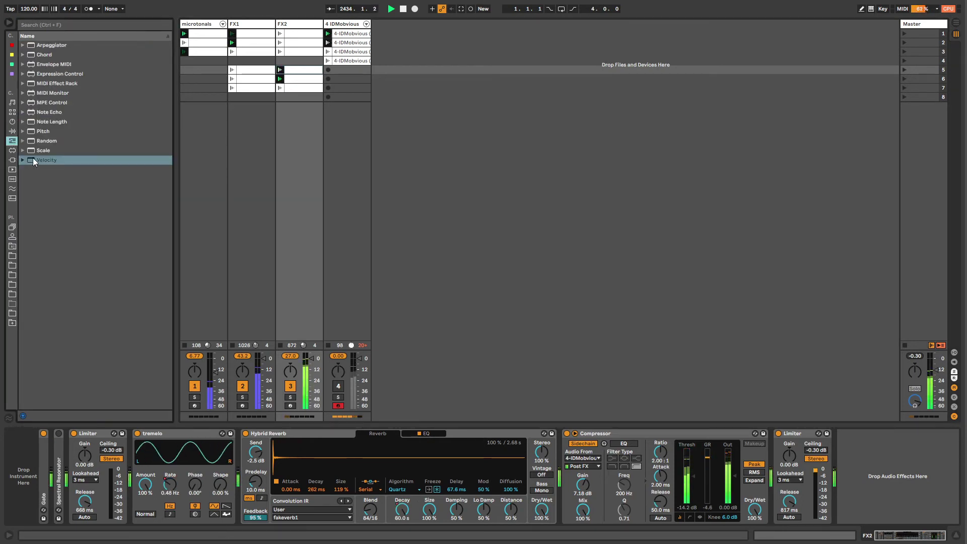
- Set the Dry/Wet of the Chorus-Ensemble on the FX1 track to 100%
{"action": "left_click", "coordinate": [203, 26]}
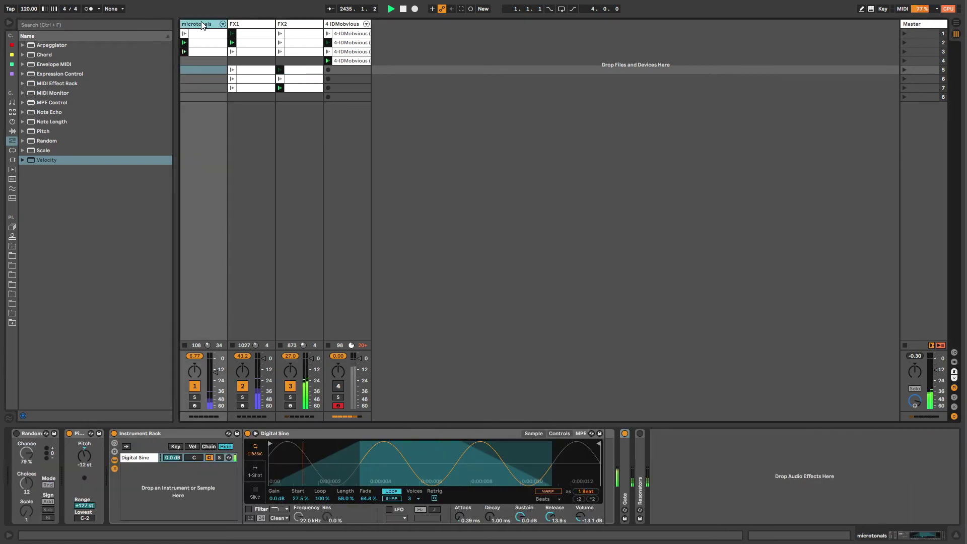
{"action": "left_click", "coordinate": [246, 25]}
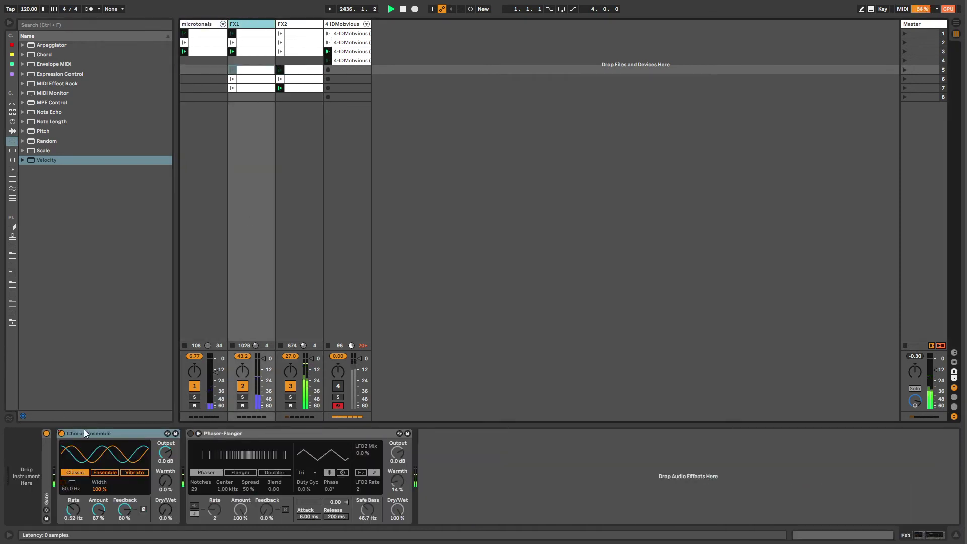
{"action": "left_click_drag", "start_coordinate": [165, 513], "coordinate": [165, 438]}
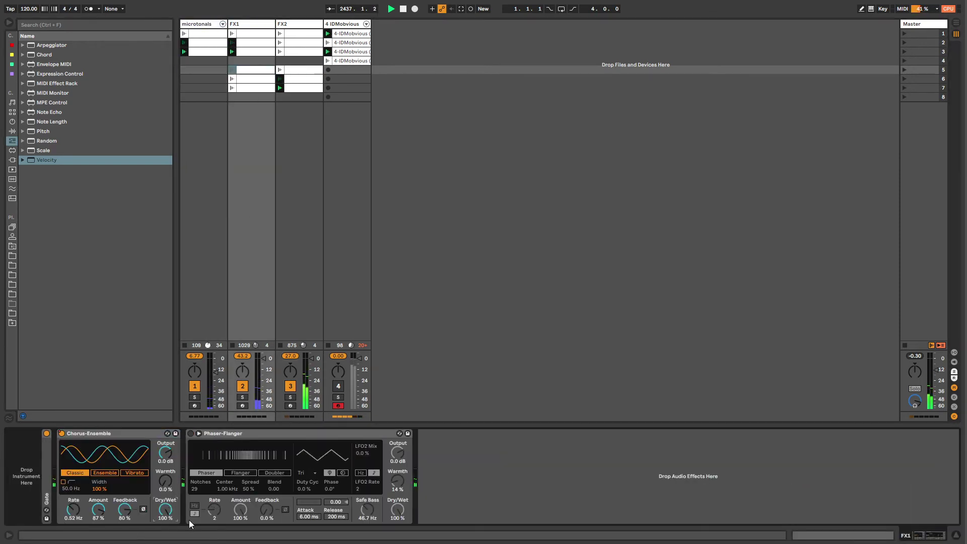
- Look over the Hybrid Reverb on FX2 and the microtonals track's device chain
{"action": "key", "text": "Right"}
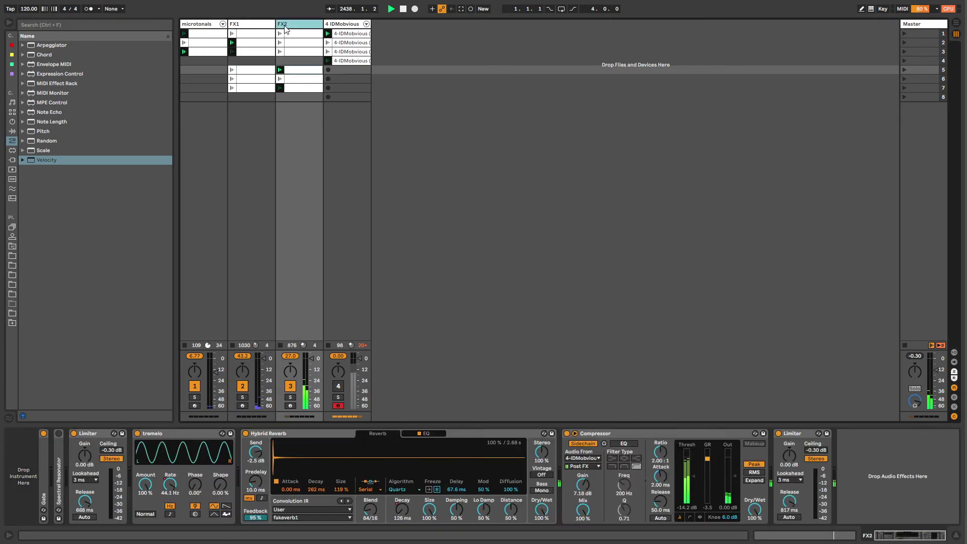
{"action": "left_click", "coordinate": [275, 434]}
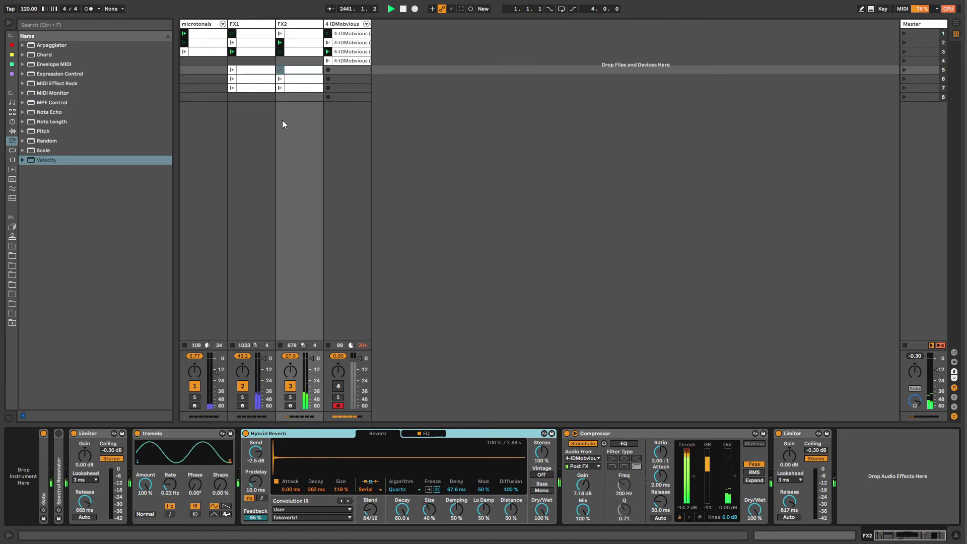
{"action": "left_click", "coordinate": [207, 33]}
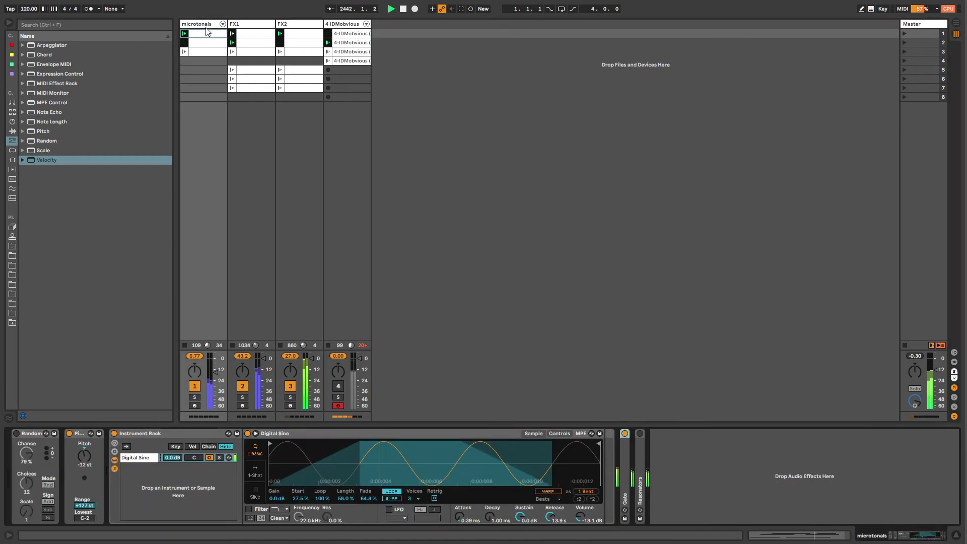
- Set the Digital Sine volume on the microtonals track to -22.9 dB and check its Gate settings
{"action": "double_click", "coordinate": [625, 461]}
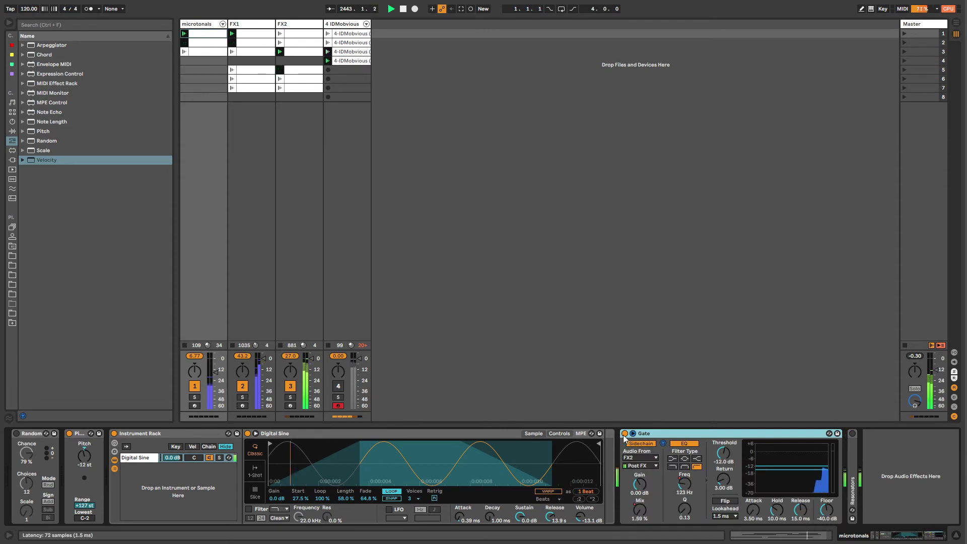
{"action": "double_click", "coordinate": [649, 434]}
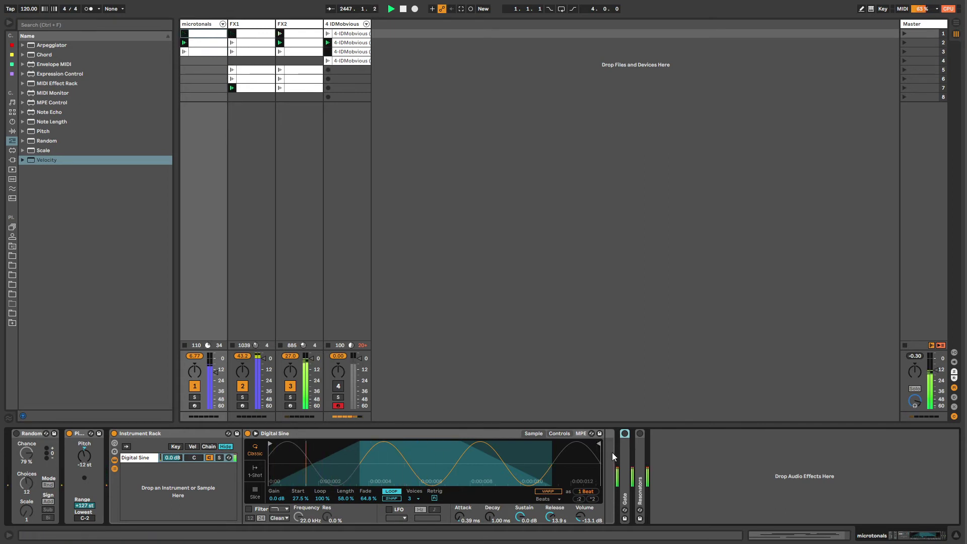
{"action": "left_click_drag", "start_coordinate": [578, 514], "coordinate": [578, 534]}
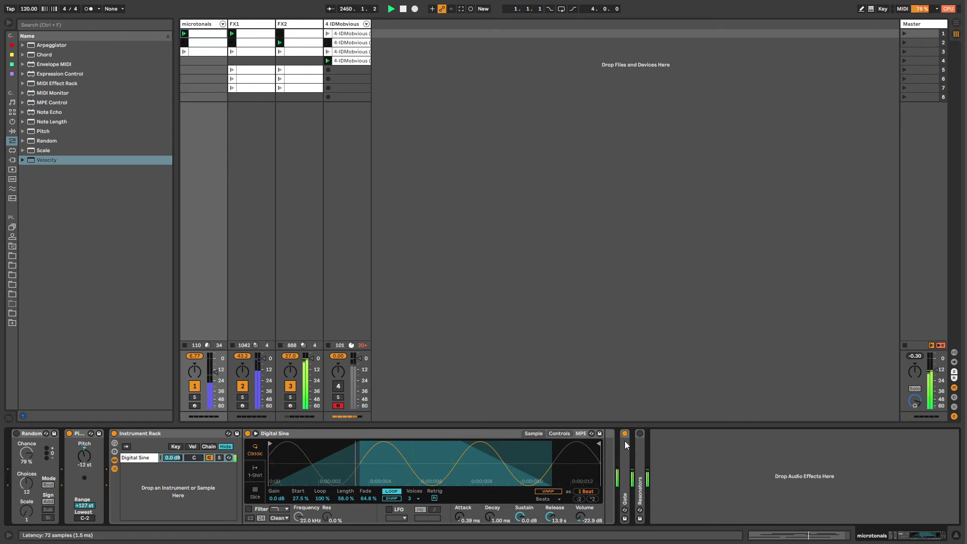
{"action": "double_click", "coordinate": [627, 458]}
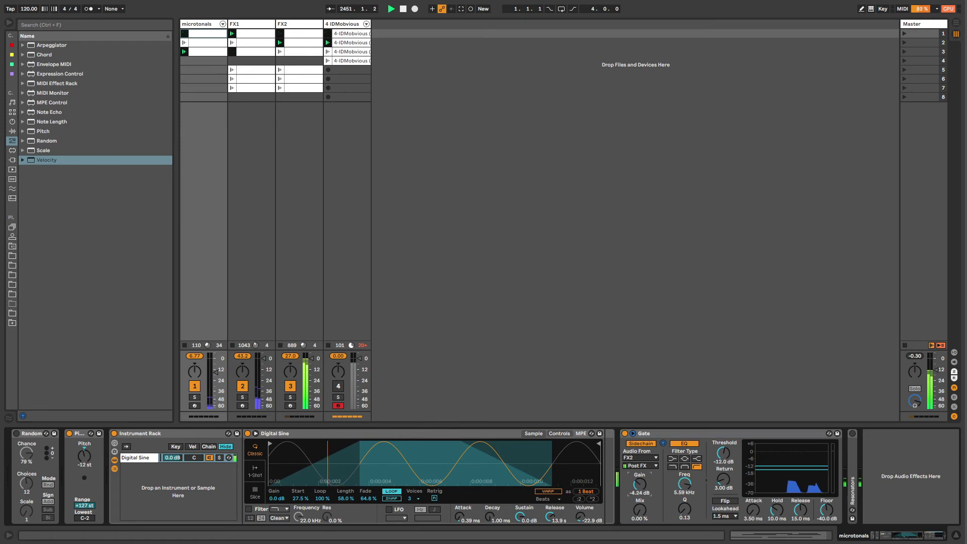
{"action": "double_click", "coordinate": [650, 434]}
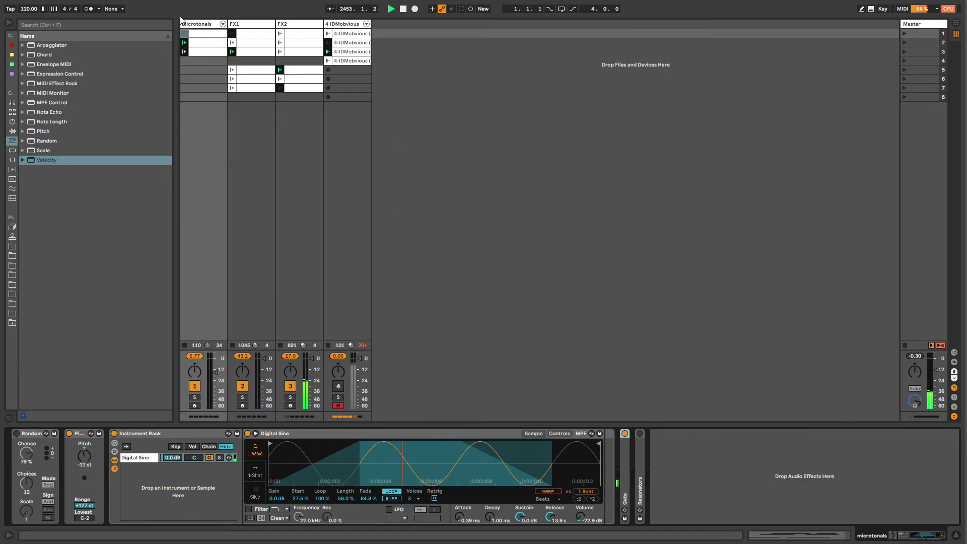
- Examine the sidechain settings of the Gates on the FX2 and FX1 tracks
{"action": "left_click", "coordinate": [296, 36]}
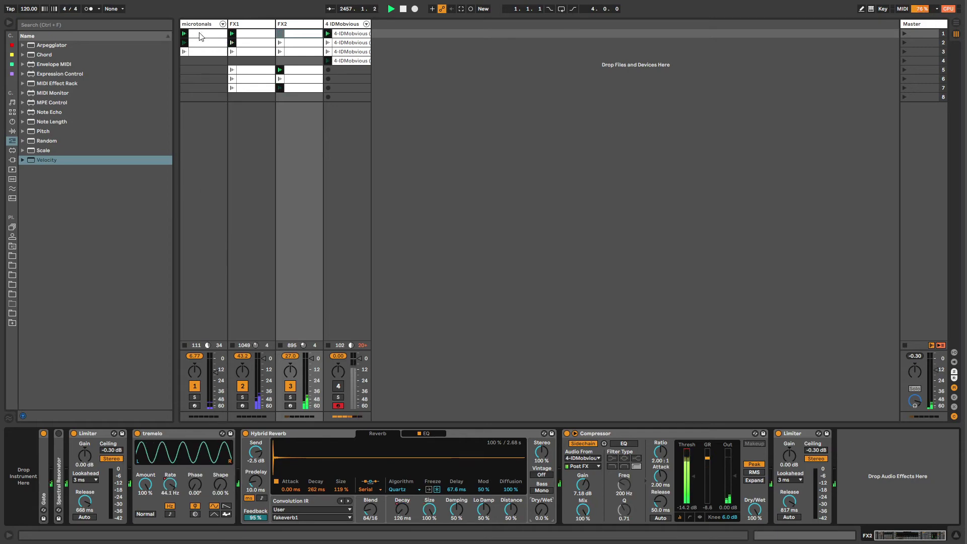
{"action": "double_click", "coordinate": [43, 464]}
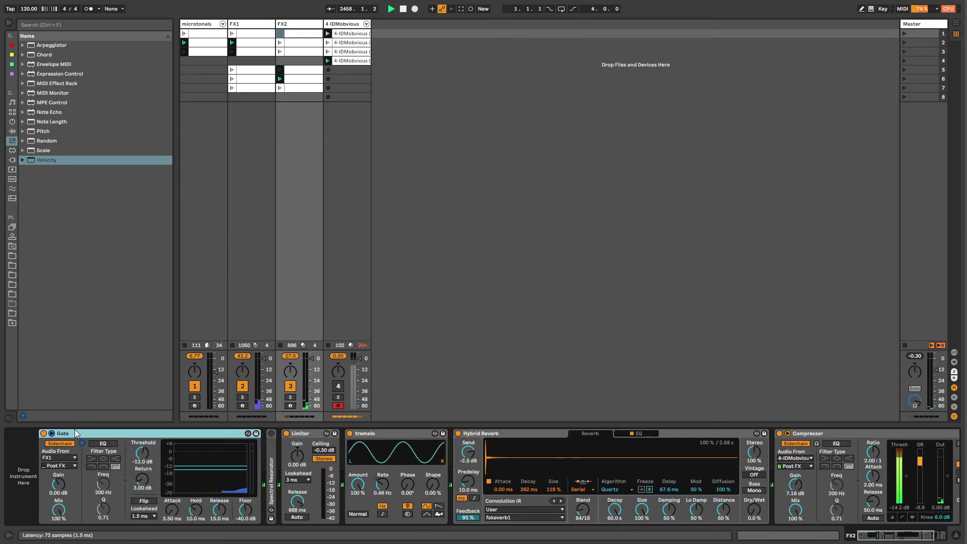
{"action": "double_click", "coordinate": [48, 434]}
{"action": "double_click", "coordinate": [47, 445]}
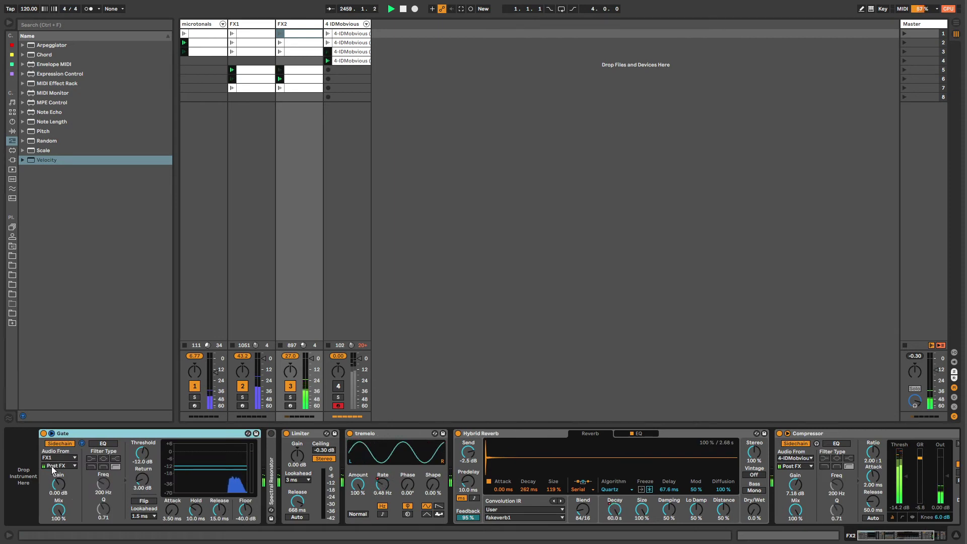
{"action": "left_click", "coordinate": [238, 27]}
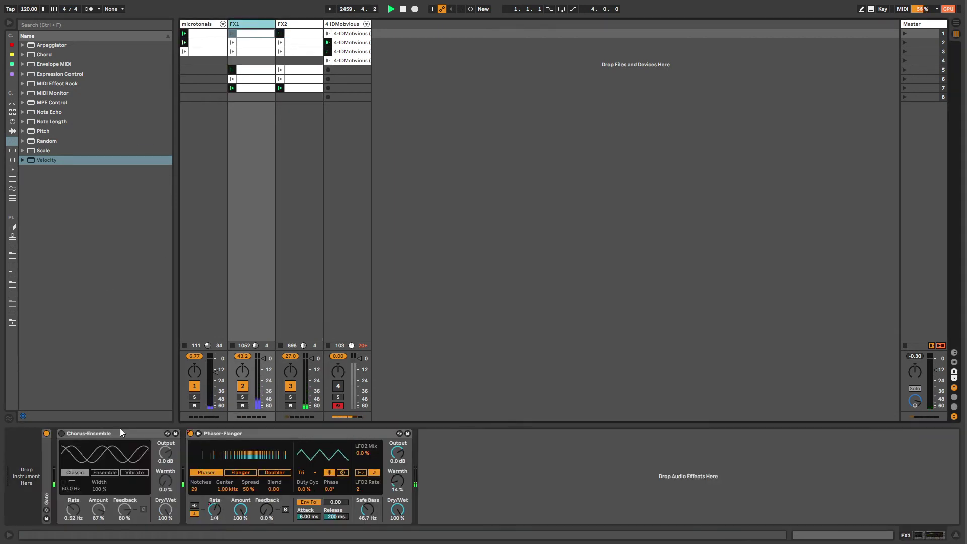
{"action": "double_click", "coordinate": [49, 459]}
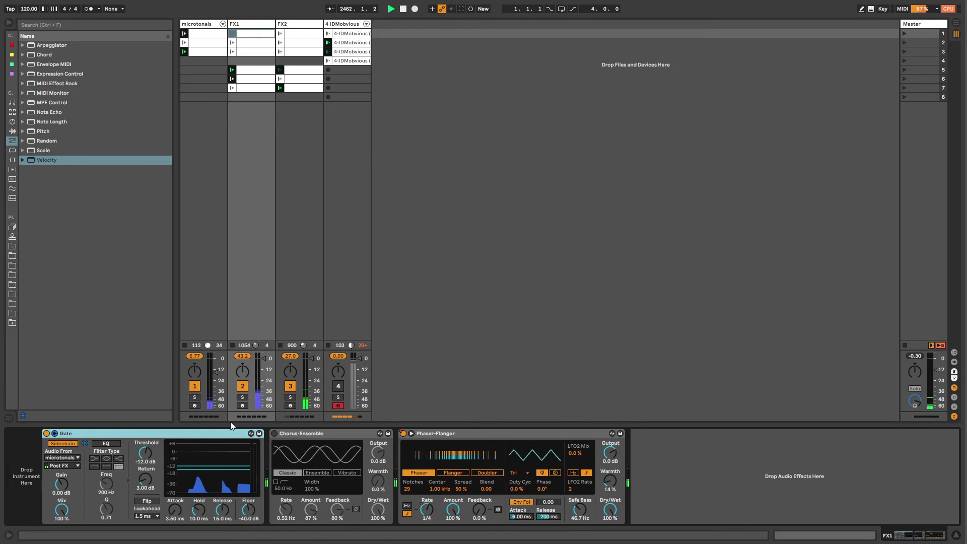
{"action": "double_click", "coordinate": [210, 436]}
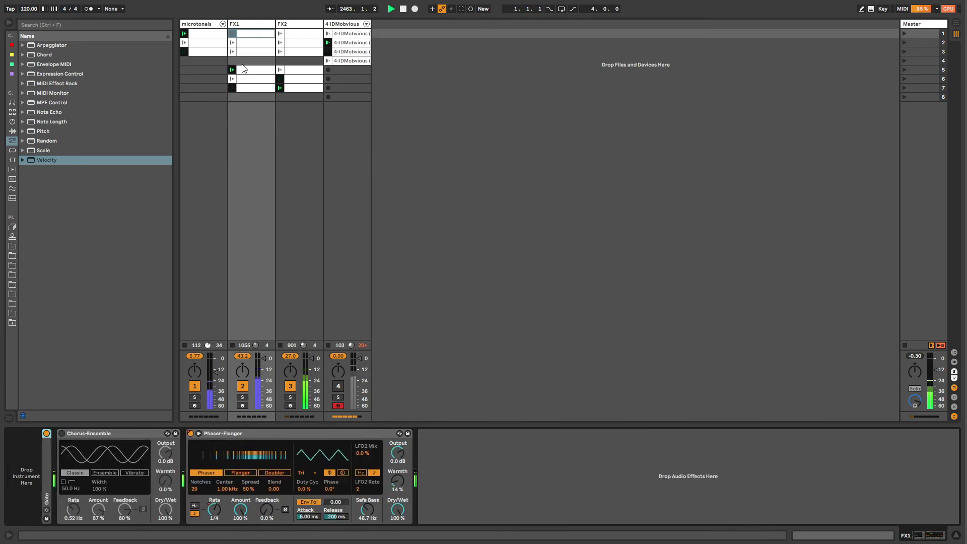
{"action": "left_click", "coordinate": [298, 28]}
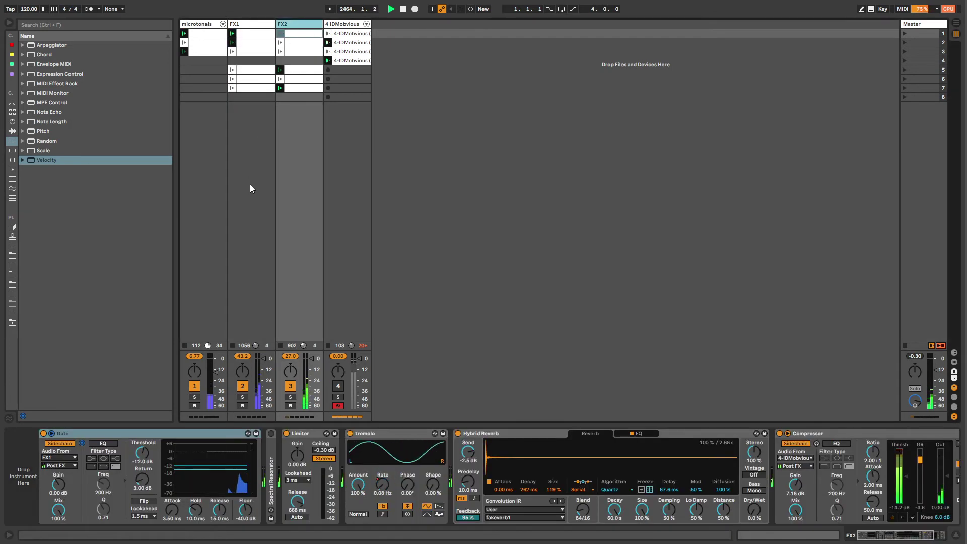
- Compare the microtonals track with its Gate on and off, and set the Digital Sine volume to -9.14 dB
{"action": "left_click", "coordinate": [201, 27]}
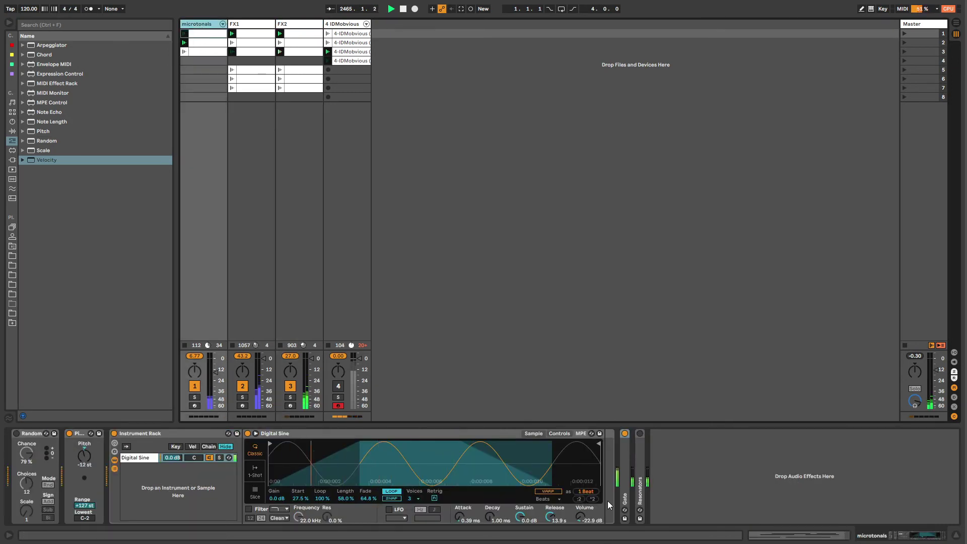
{"action": "double_click", "coordinate": [626, 453]}
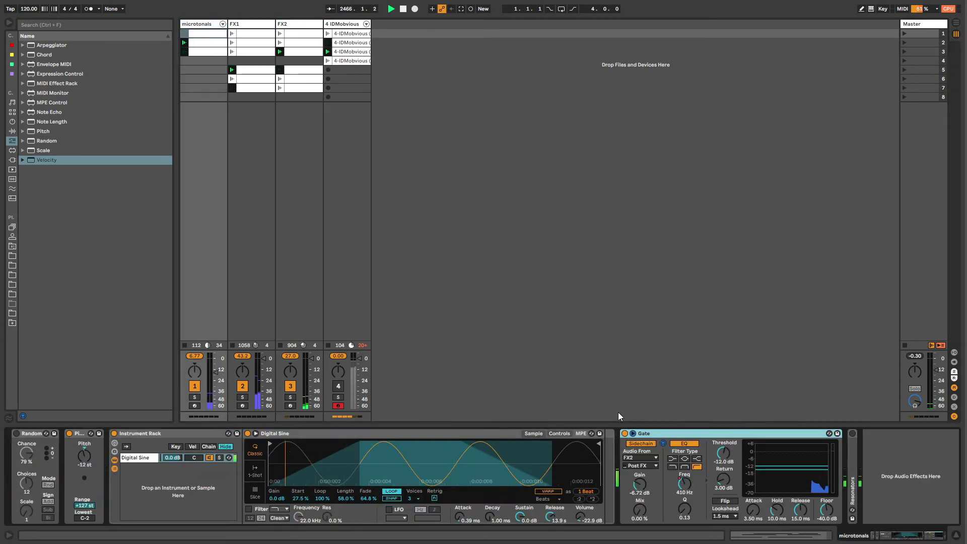
{"action": "left_click", "coordinate": [630, 443]}
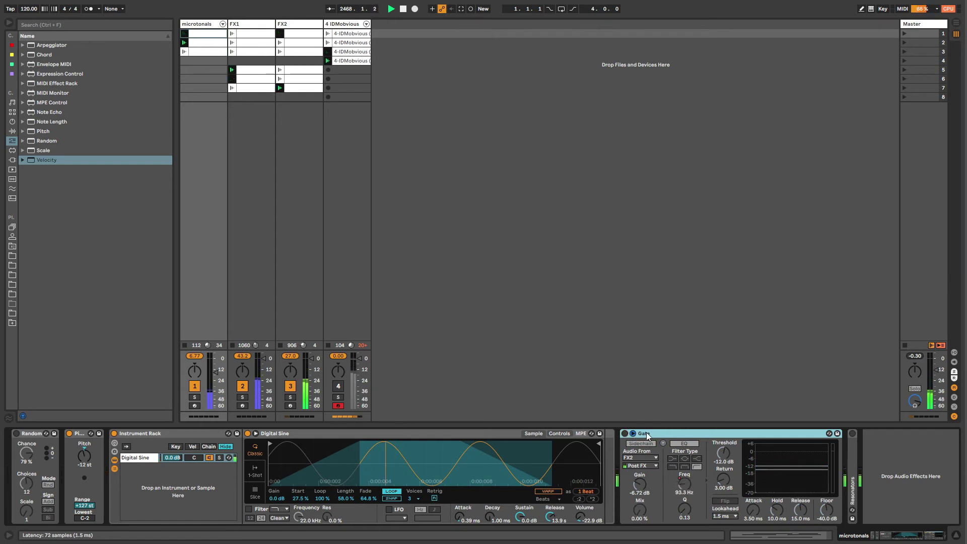
{"action": "left_click", "coordinate": [624, 434]}
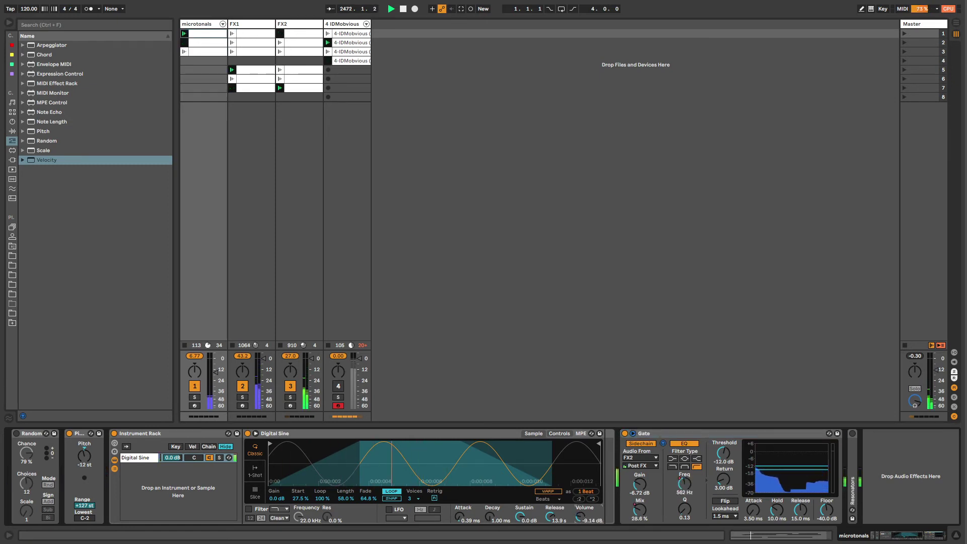
{"action": "left_click", "coordinate": [628, 443]}
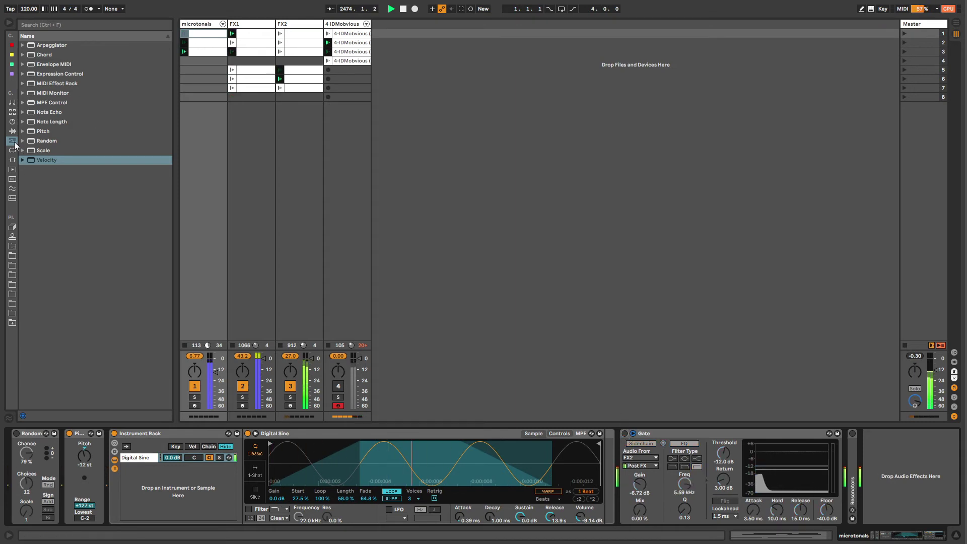
- Insert an Audio Effect Rack from the Utilities ahead of the Gate on microtonals, and turn the Gate on
{"action": "left_click", "coordinate": [13, 132]}
{"action": "left_click", "coordinate": [12, 143]}
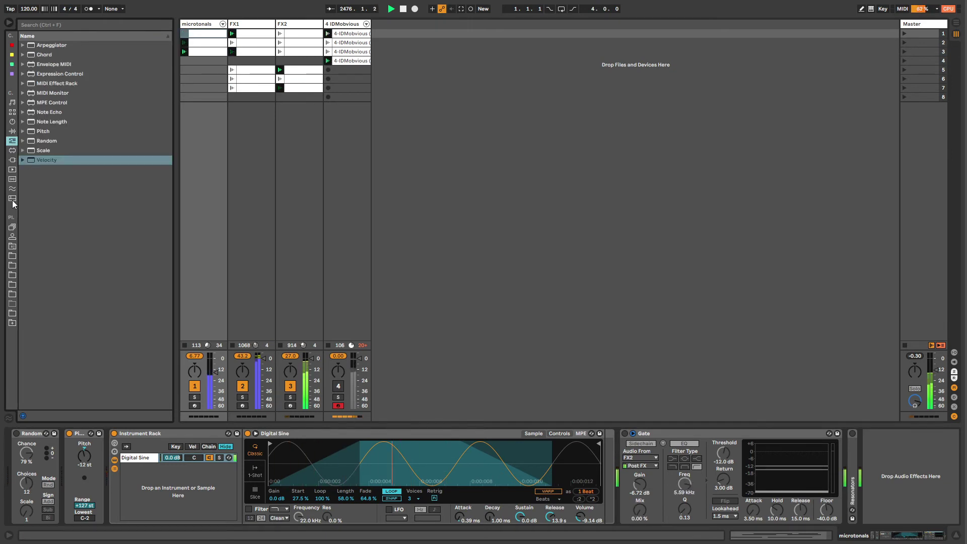
{"action": "left_click", "coordinate": [12, 131]}
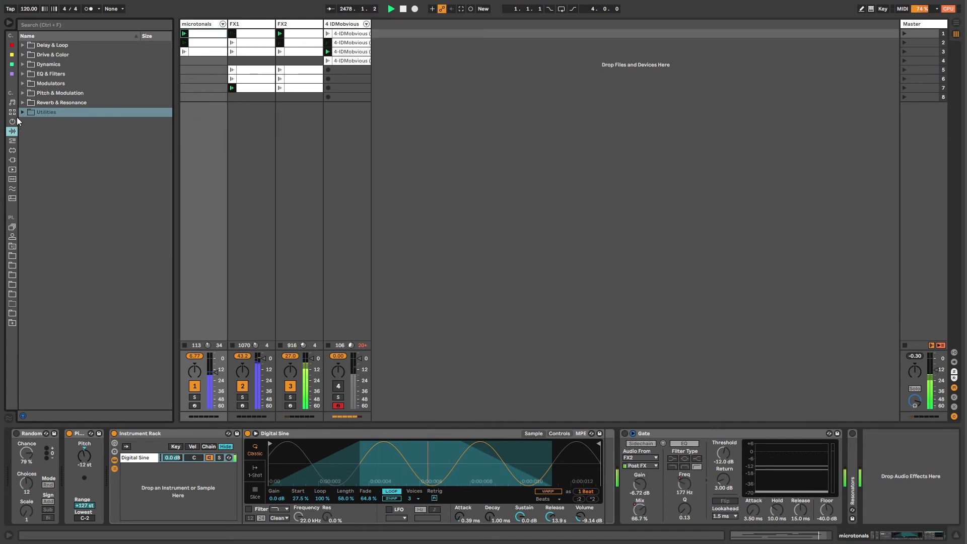
{"action": "left_click", "coordinate": [22, 112]}
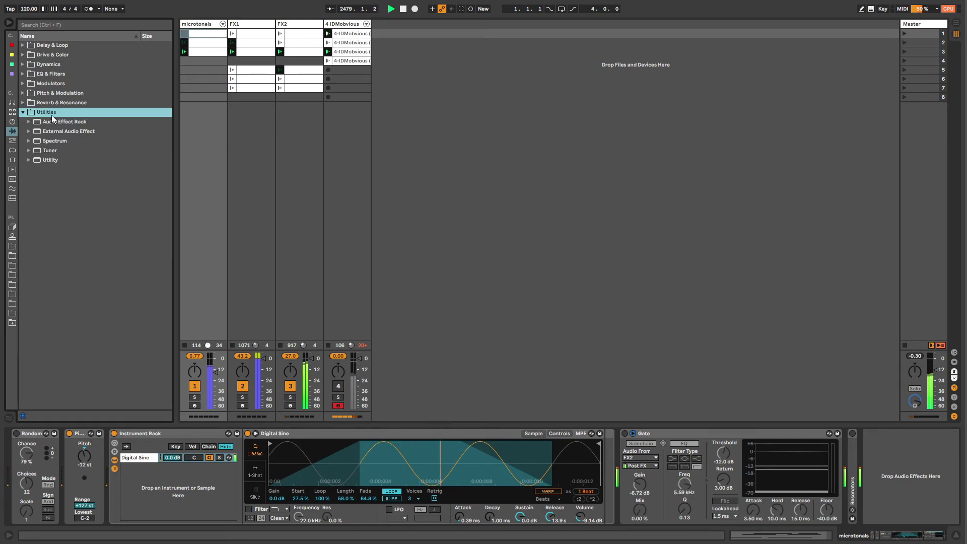
{"action": "left_click", "coordinate": [54, 121]}
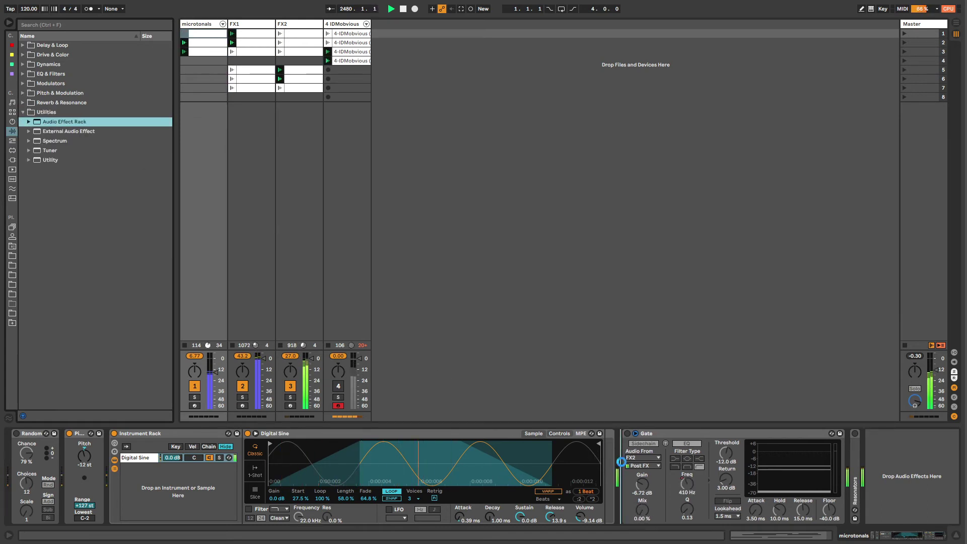
{"action": "key", "text": "Return"}
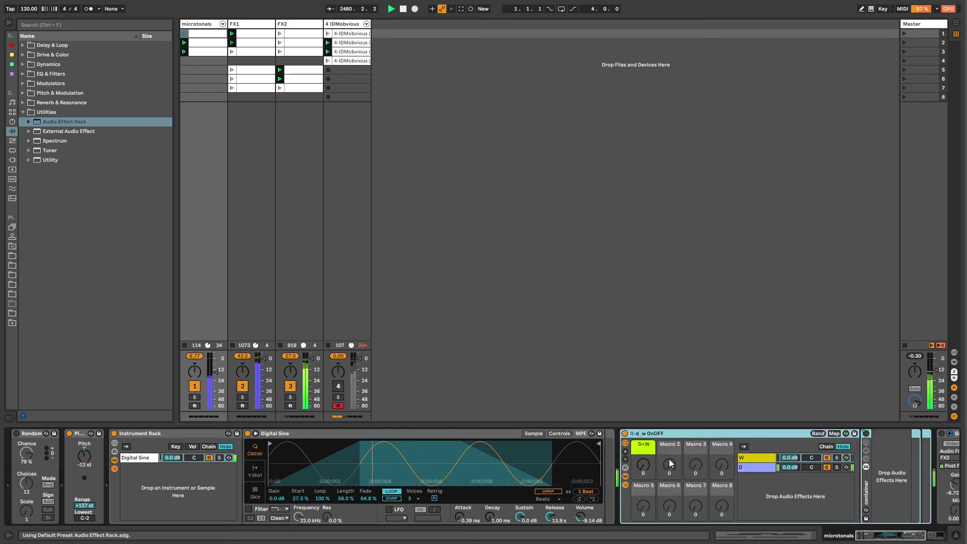
{"action": "left_click", "coordinate": [873, 538]}
{"action": "left_click", "coordinate": [671, 434]}
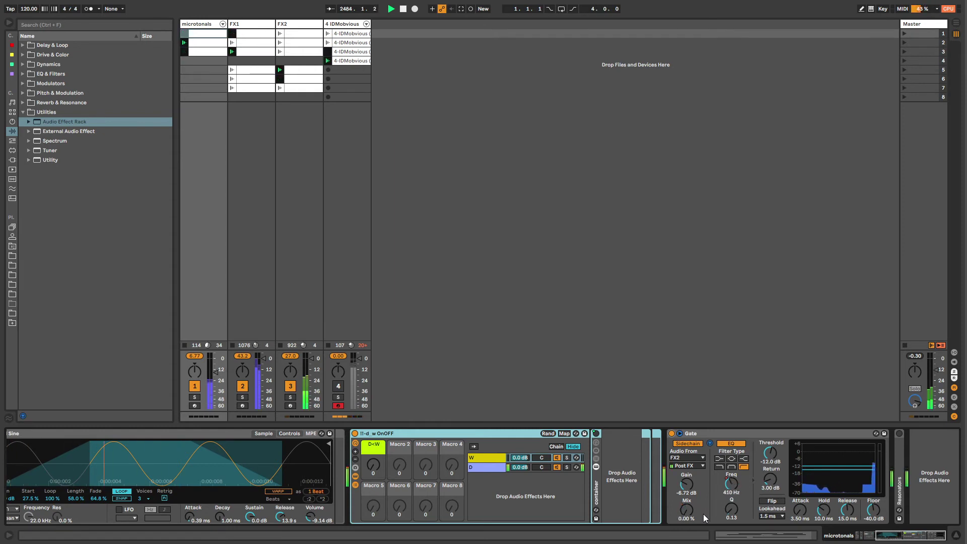
- Duplicate the Gate on the microtonals track and bypass the original
{"action": "left_click", "coordinate": [692, 434]}
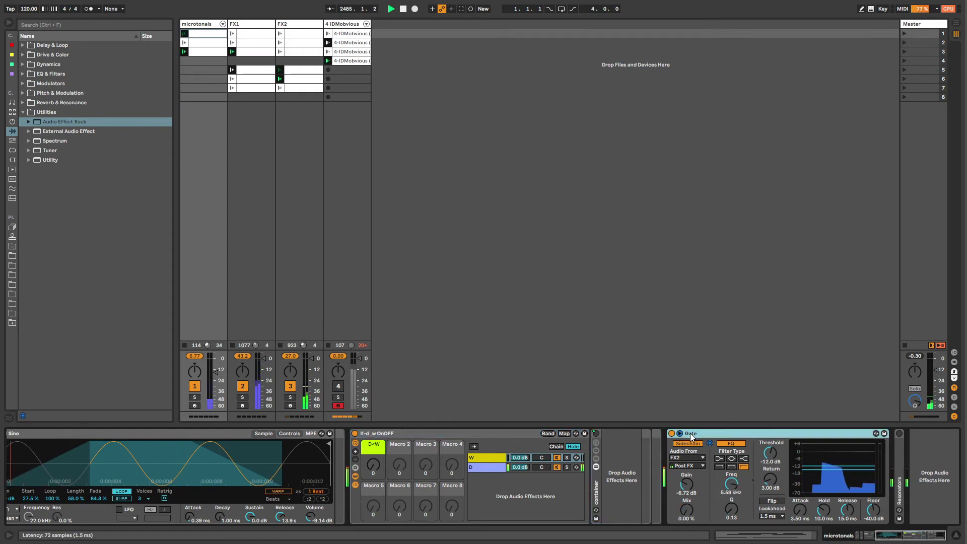
{"action": "double_click", "coordinate": [691, 433]}
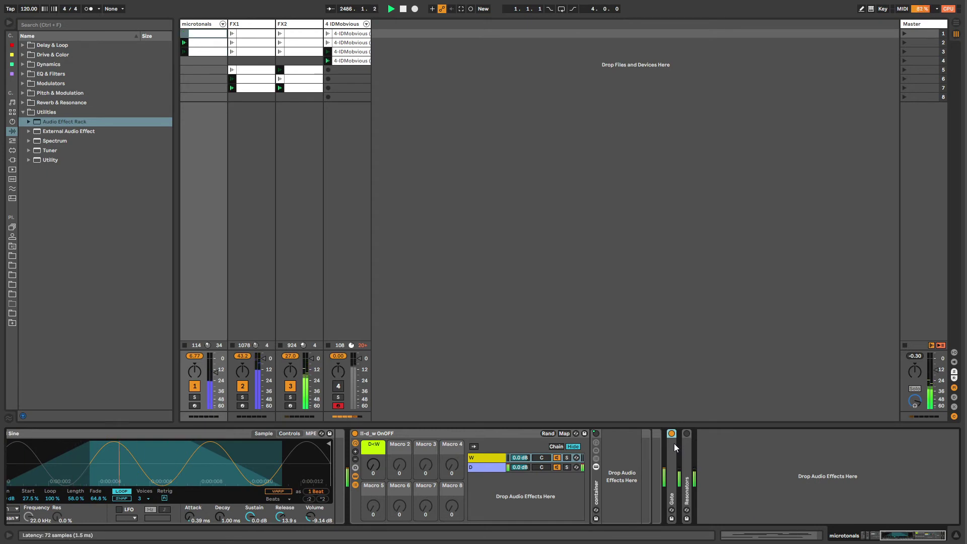
{"action": "double_click", "coordinate": [684, 443]}
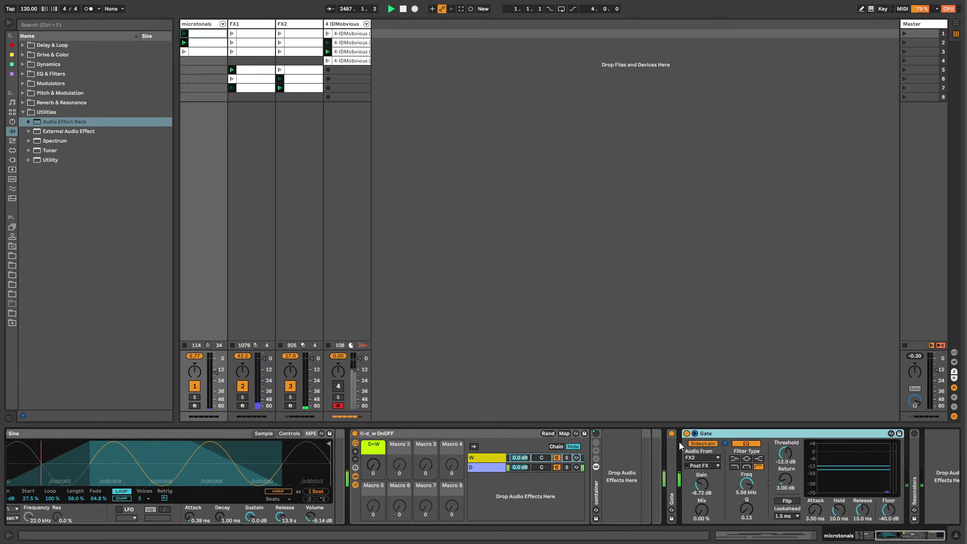
{"action": "left_click", "coordinate": [674, 434]}
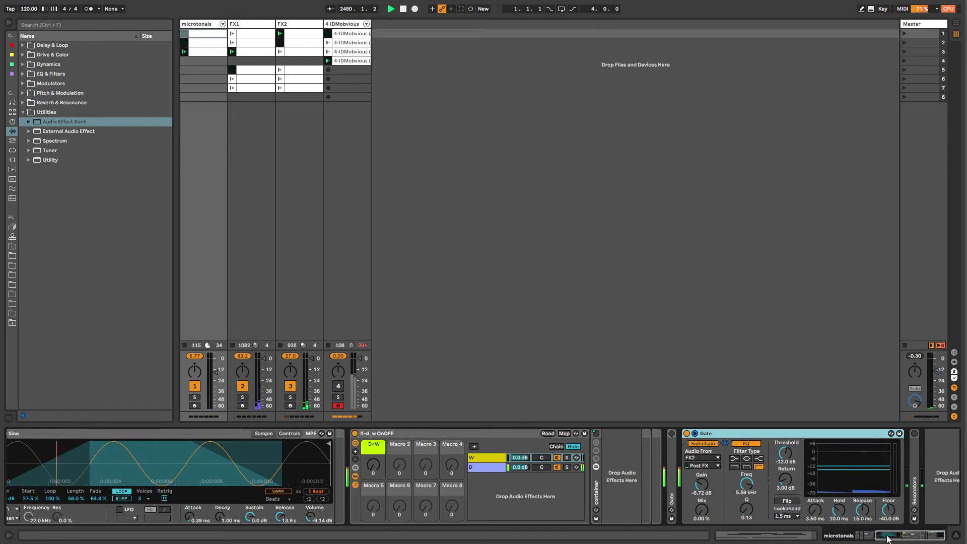
- Try the duplicate Gate with a threshold of -inf dB and a sidechain filter frequency of 195 Hz, and remove it
{"action": "left_click_drag", "start_coordinate": [888, 540], "coordinate": [886, 540]}
{"action": "mouse_move", "coordinate": [770, 455]}
{"action": "left_mouse_down"}
{"action": "mouse_move", "coordinate": [770, 438]}
{"action": "mouse_move", "coordinate": [770, 455]}
{"action": "left_mouse_up"}
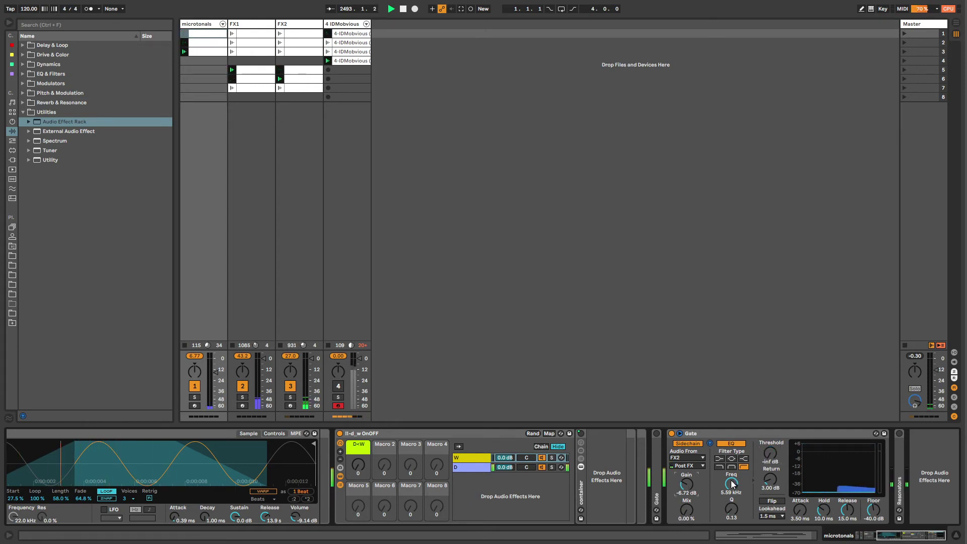
{"action": "left_click_drag", "start_coordinate": [732, 484], "coordinate": [732, 524]}
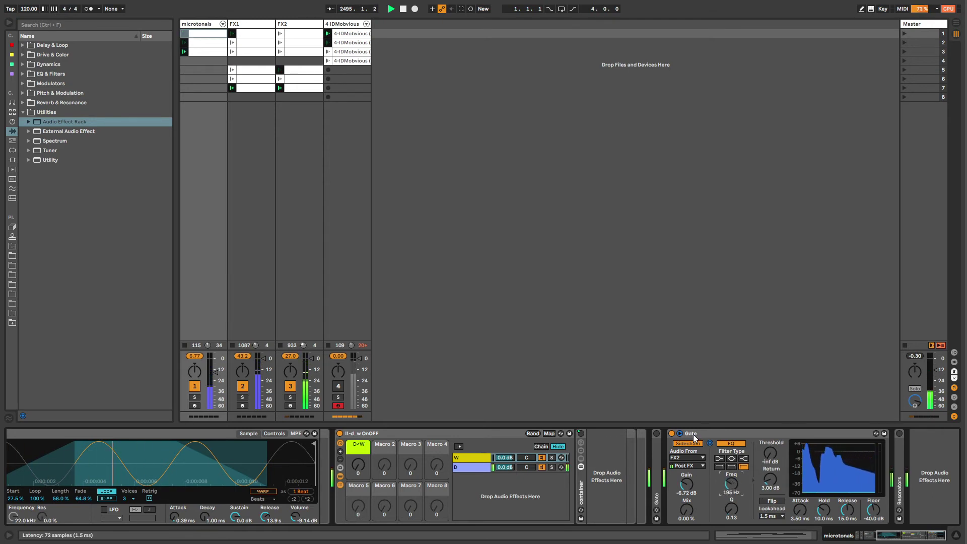
{"action": "left_click", "coordinate": [694, 434]}
{"action": "key", "text": "0"}
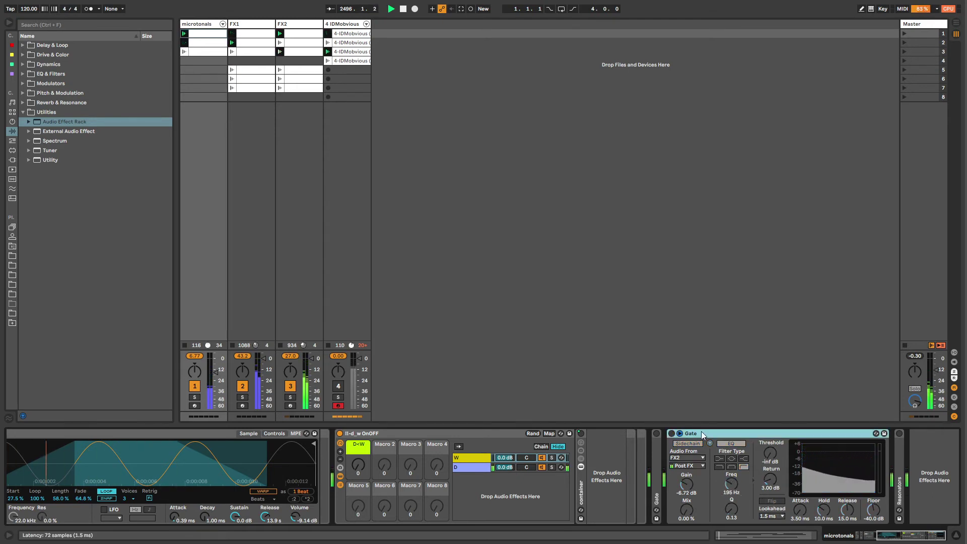
{"action": "double_click", "coordinate": [701, 433]}
- Unfold the original Gate with it enabled and set the D<W macro of the new Audio Effect Rack to 60
{"action": "double_click", "coordinate": [658, 436]}
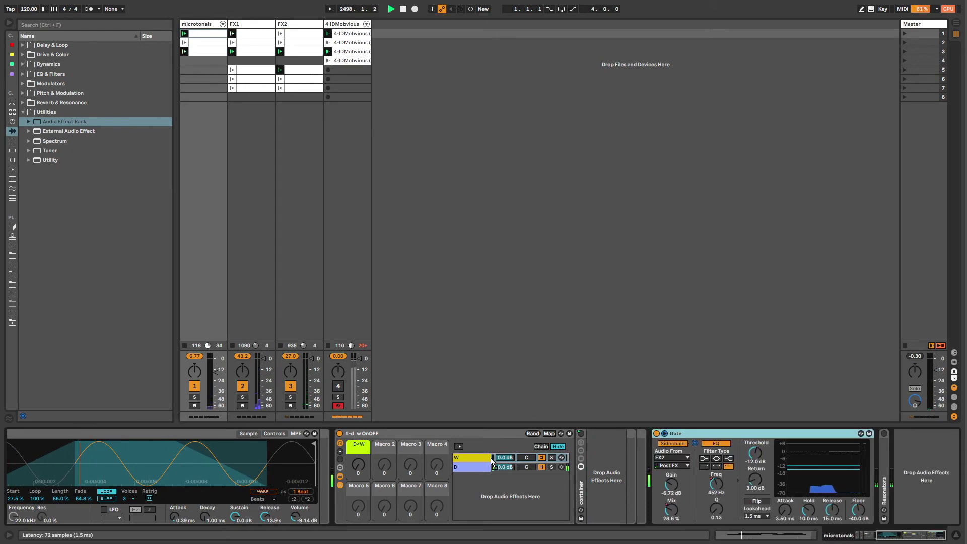
{"action": "left_click", "coordinate": [382, 461]}
{"action": "mouse_move", "coordinate": [364, 466]}
{"action": "left_mouse_down"}
{"action": "mouse_move", "coordinate": [364, 440]}
{"action": "mouse_move", "coordinate": [355, 475]}
{"action": "left_mouse_up"}
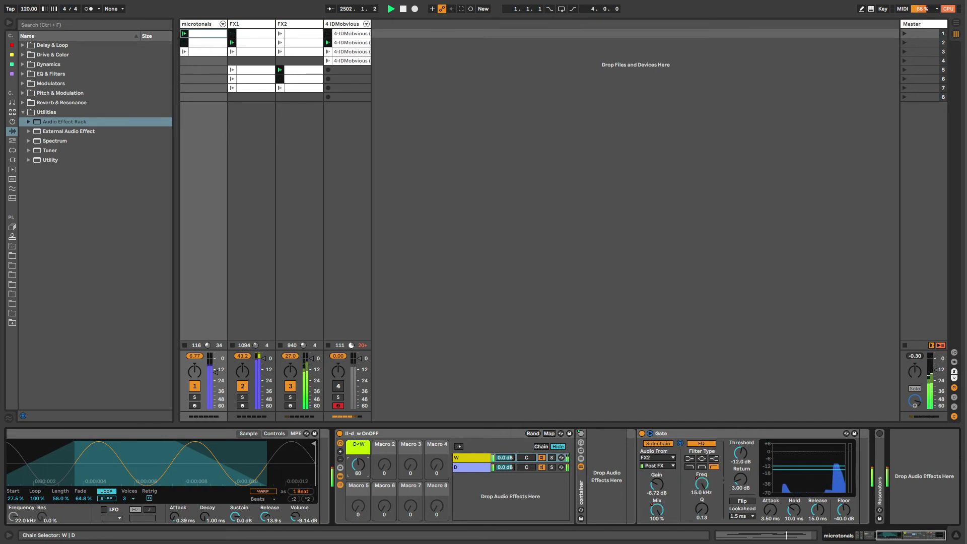
- Move the Gate into the Audio Effect Rack after the container device and collapse the rack to its macros
{"action": "left_click_drag", "start_coordinate": [685, 433], "coordinate": [588, 432]}
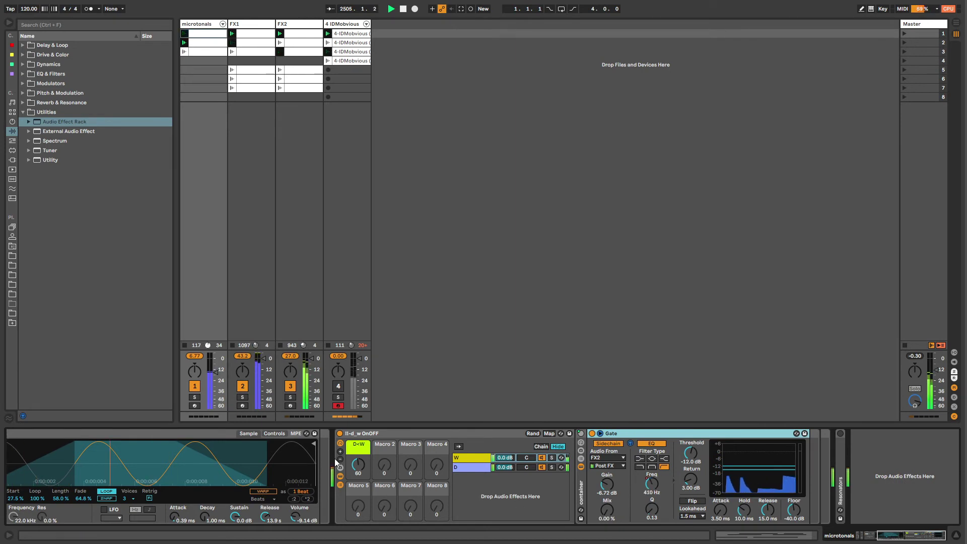
{"action": "left_click", "coordinate": [340, 484]}
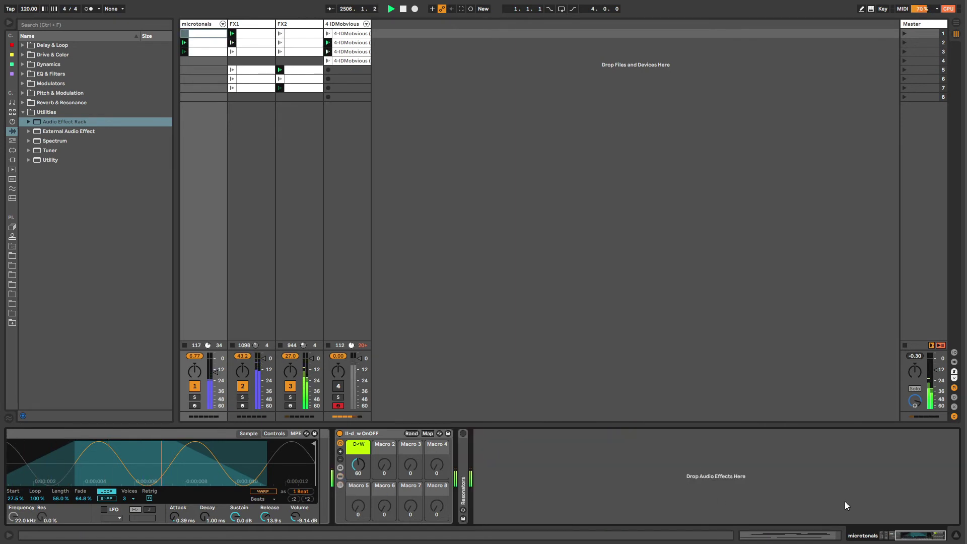
{"action": "left_click_drag", "start_coordinate": [904, 536], "coordinate": [887, 535]}
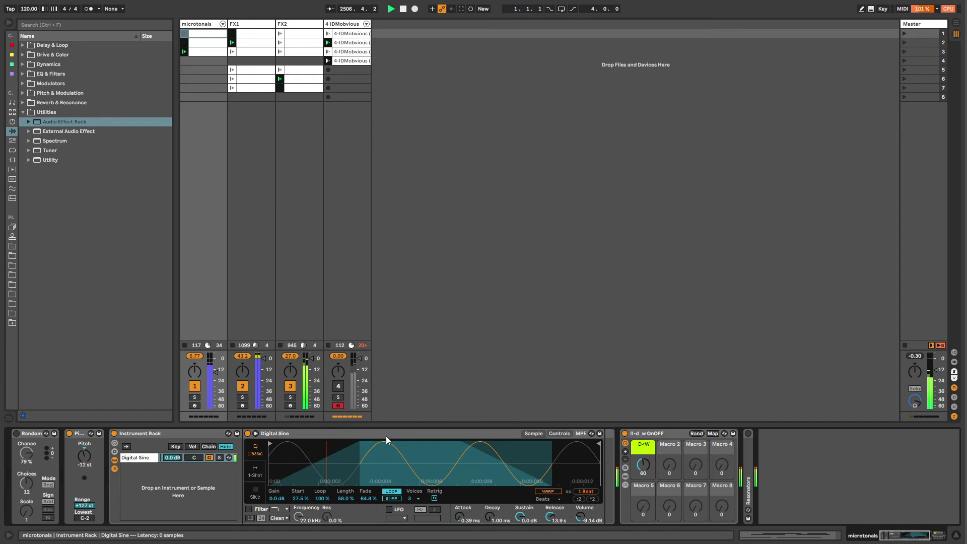
- Show the Digital Sine's Length modulation in the second microtonals clip and draw envelope levels starting at 42.0%, rising to 61.6%, and dropping lower
{"action": "right_click", "coordinate": [342, 498]}
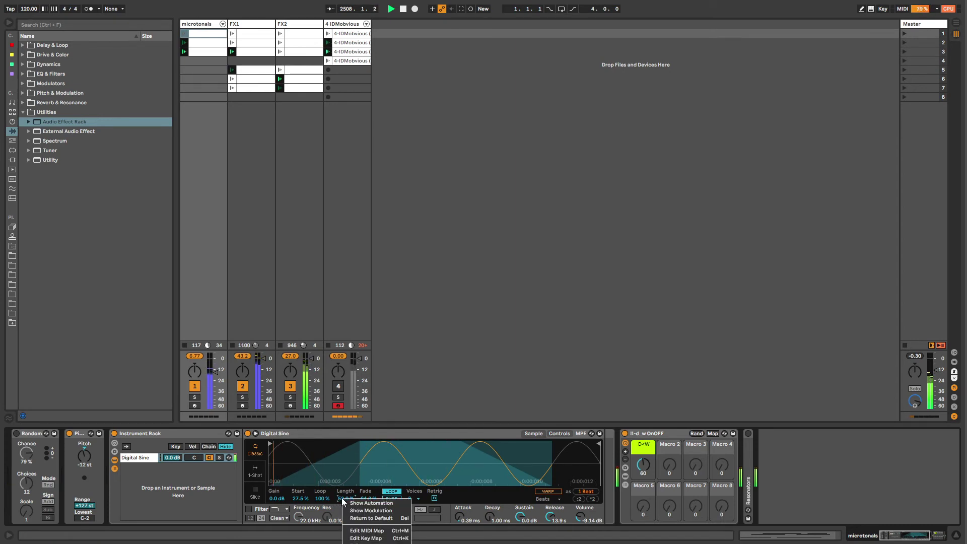
{"action": "left_click", "coordinate": [371, 511]}
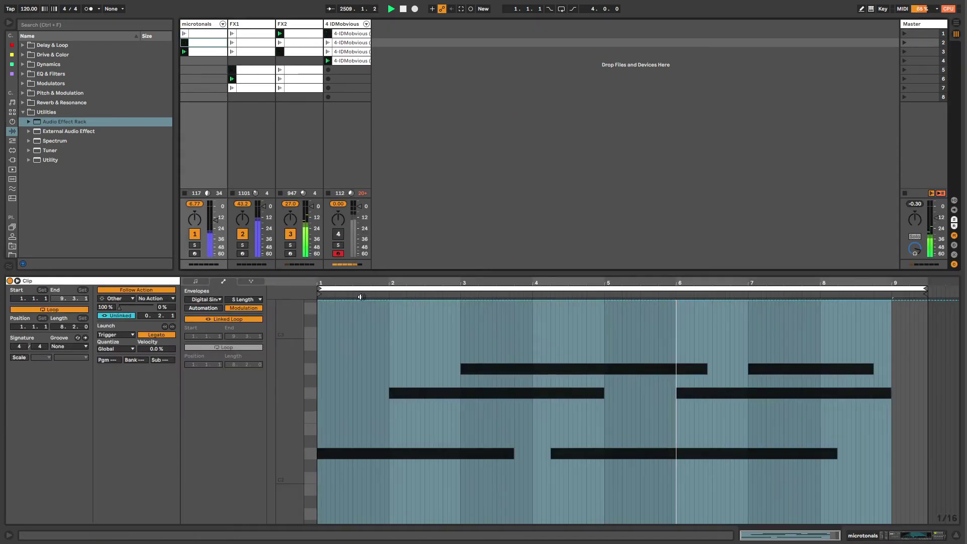
{"action": "left_click_drag", "start_coordinate": [362, 302], "coordinate": [364, 429]}
{"action": "left_click", "coordinate": [592, 430]}
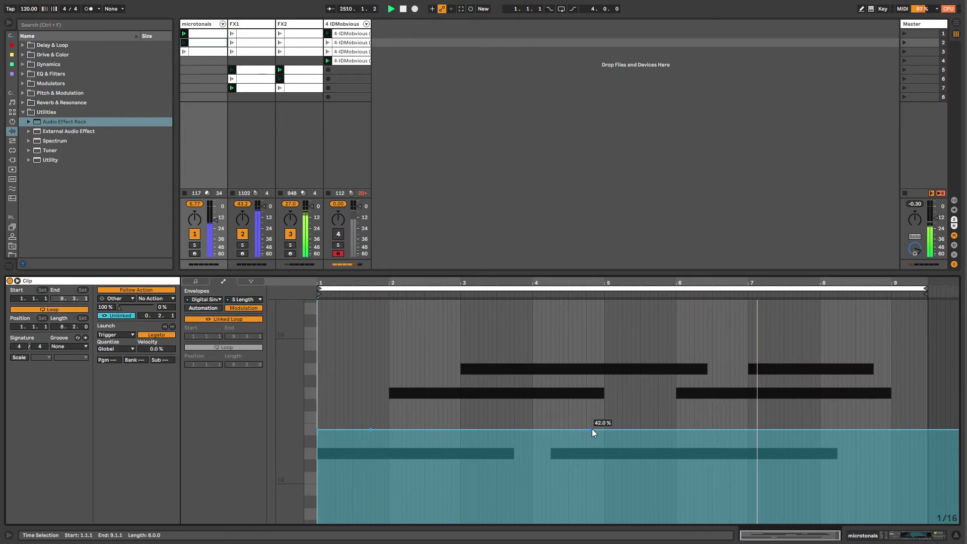
{"action": "left_click_drag", "start_coordinate": [627, 430], "coordinate": [591, 388]}
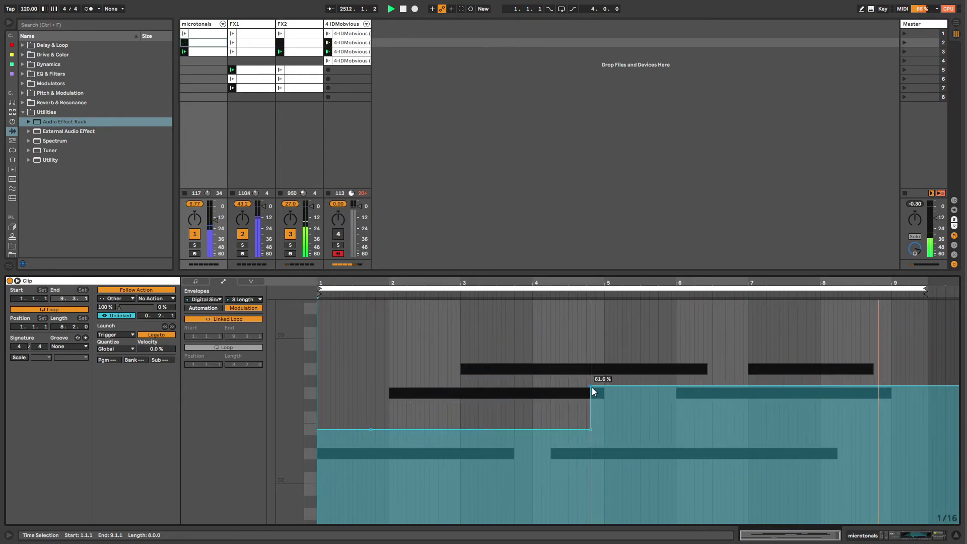
{"action": "left_click_drag", "start_coordinate": [722, 384], "coordinate": [721, 482]}
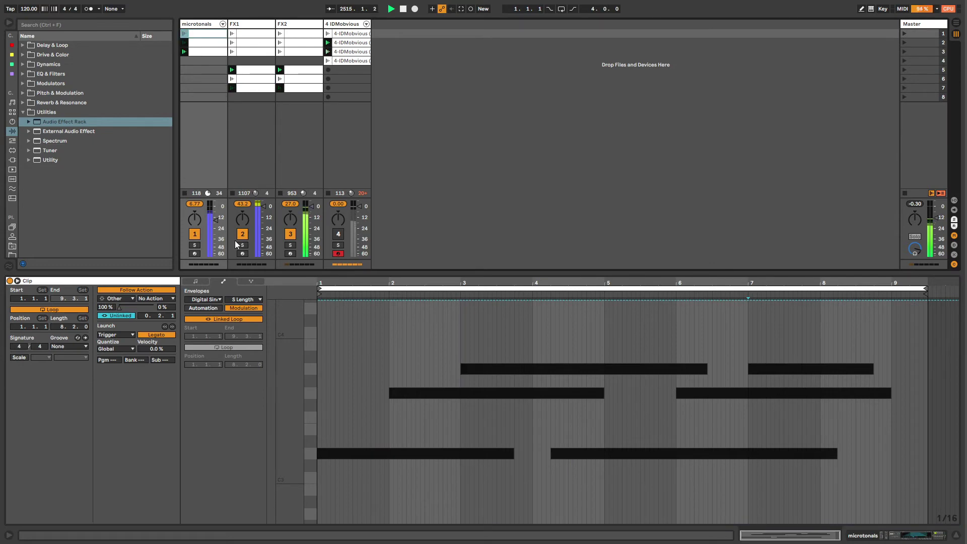
- Shape the Length modulation of the first microtonals clip with a drop just after bar 2, a 64.2% point past bar 4, and a rise to bar 7
{"action": "left_click", "coordinate": [393, 300]}
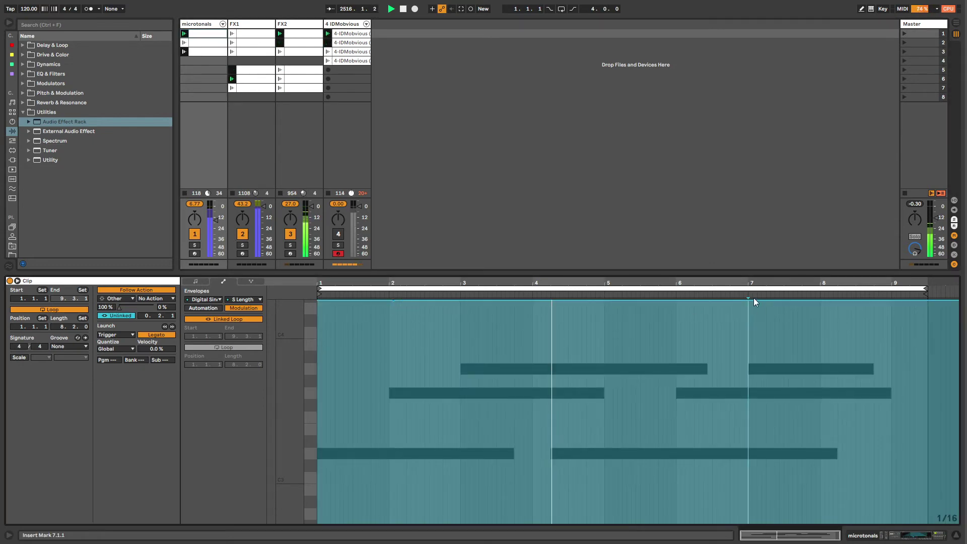
{"action": "left_click_drag", "start_coordinate": [579, 300], "coordinate": [395, 388]}
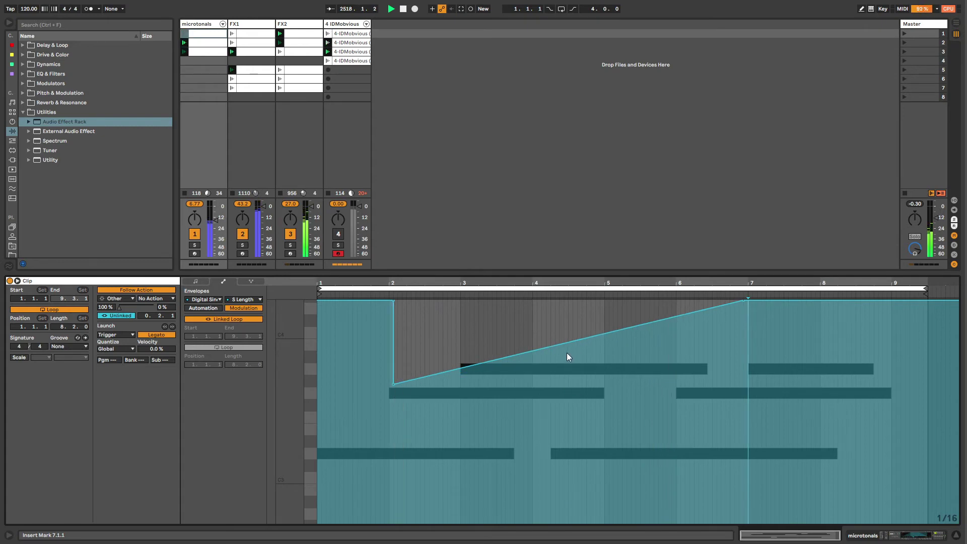
{"action": "left_click_drag", "start_coordinate": [566, 343], "coordinate": [566, 379]}
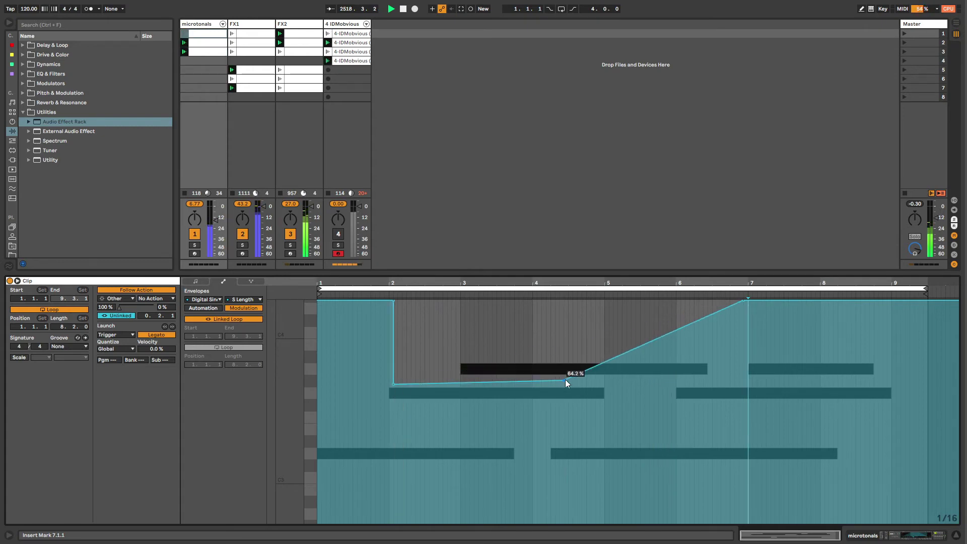
- Collapse the Utilities category, then activate the 4-IDMobvious track and lower its volume to about -4.0 dB
{"action": "left_click", "coordinate": [205, 27]}
{"action": "left_click", "coordinate": [27, 114]}
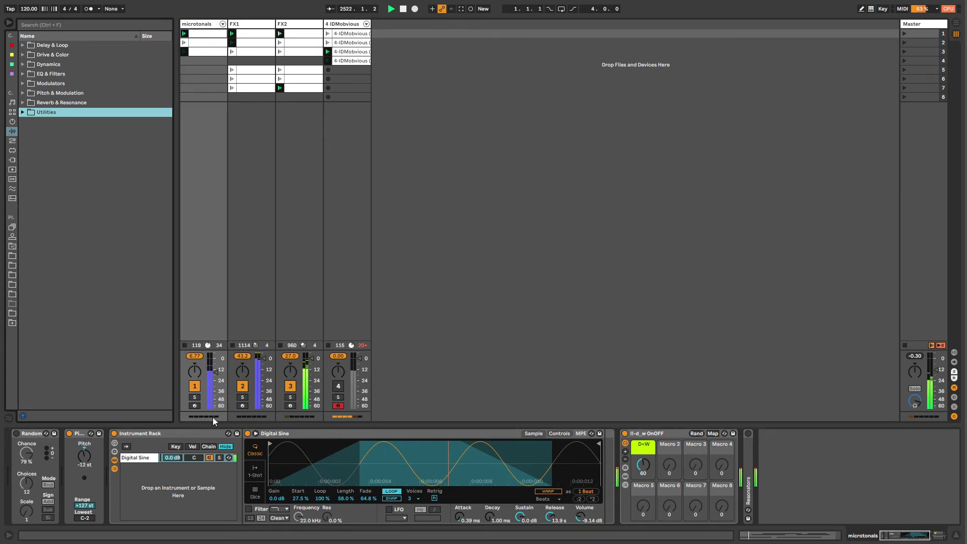
{"action": "left_click", "coordinate": [340, 123]}
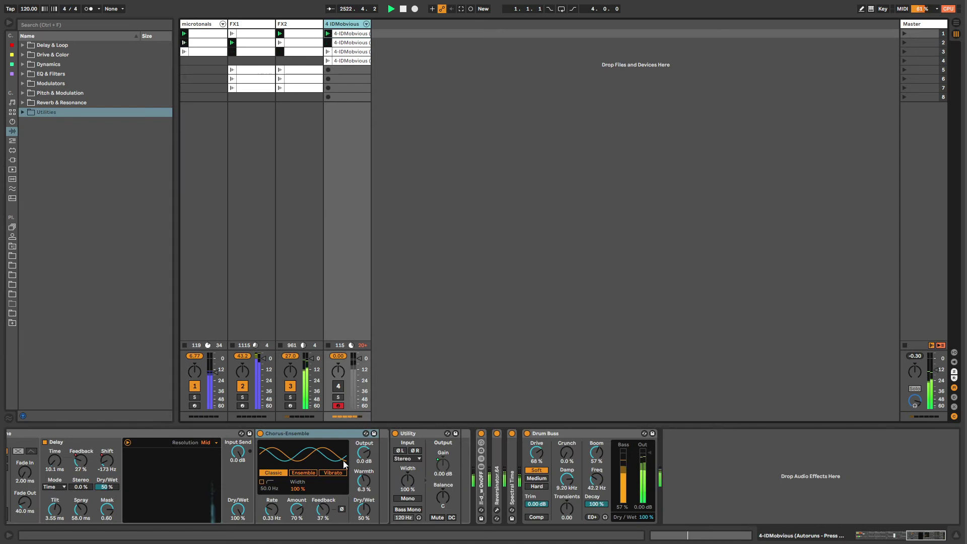
{"action": "left_click", "coordinate": [338, 386]}
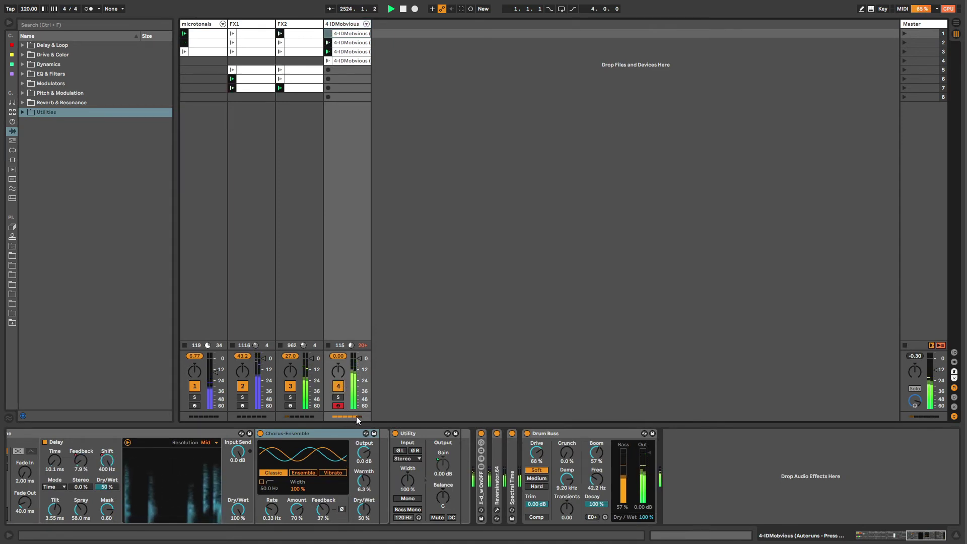
{"action": "left_click_drag", "start_coordinate": [359, 359], "coordinate": [358, 370]}
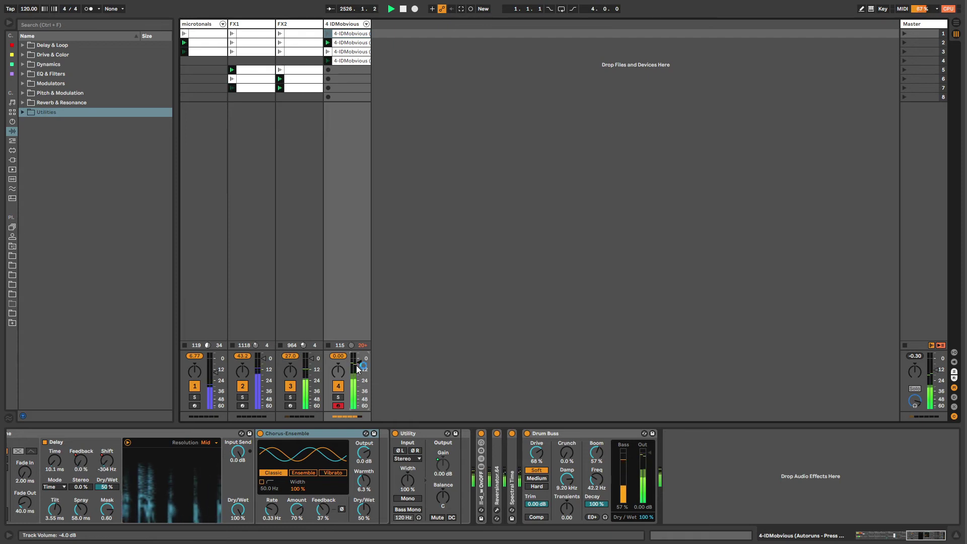
- Switch to Task Manager and examine the per-core CPU utilization in its performance view
{"action": "key", "text": "ctrl+shift+Escape"}
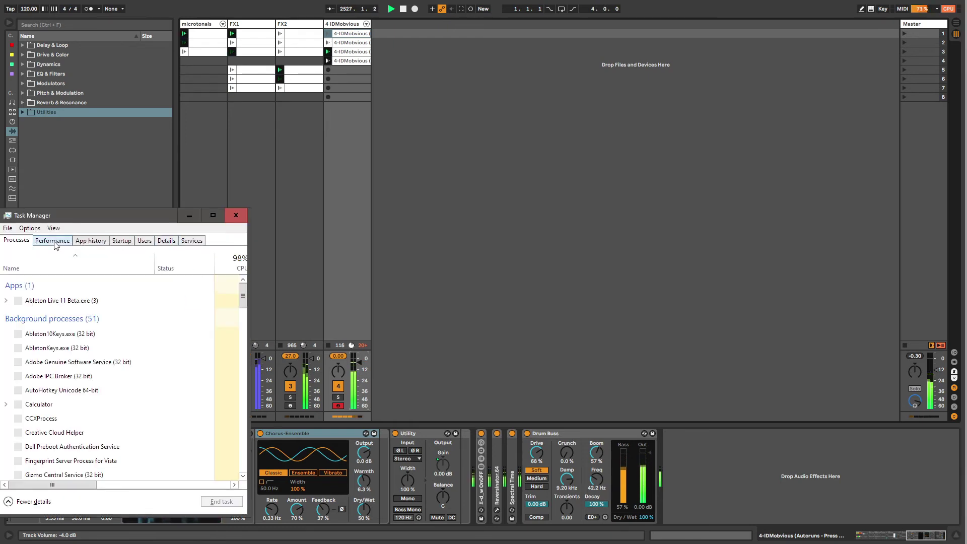
{"action": "left_click", "coordinate": [53, 241]}
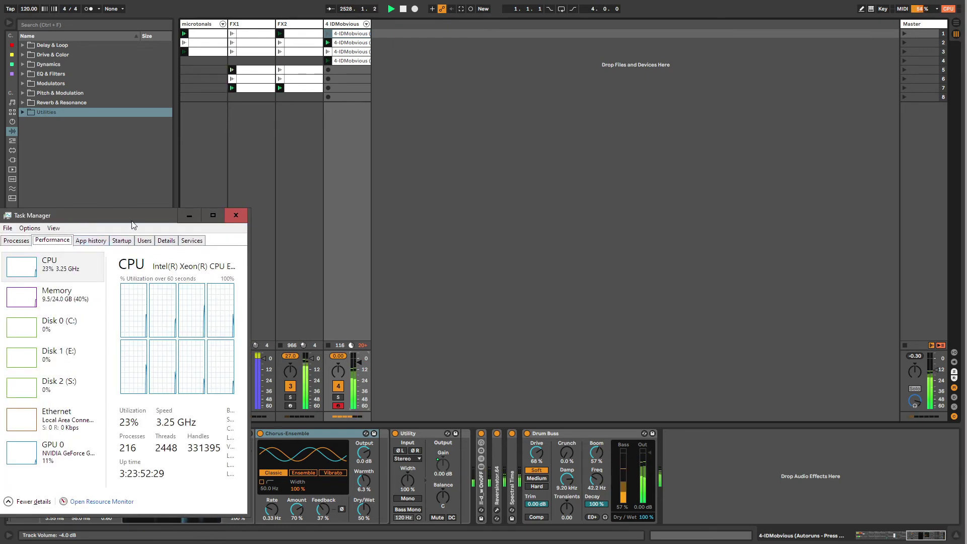
{"action": "left_click_drag", "start_coordinate": [134, 225], "coordinate": [784, 122]}
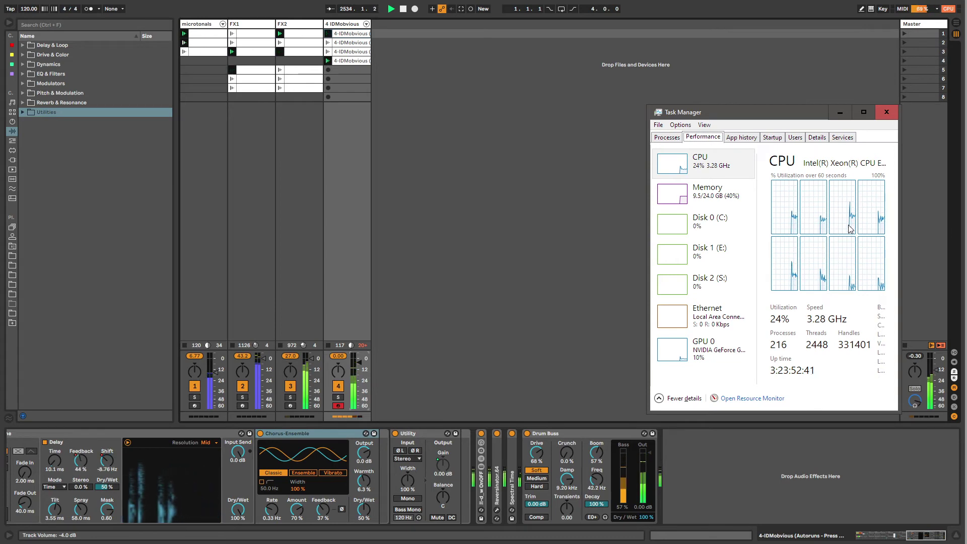
- Set Ableton Live's CPU meter to show the average load, compare it with Task Manager, and close Task Manager
{"action": "left_click", "coordinate": [922, 9]}
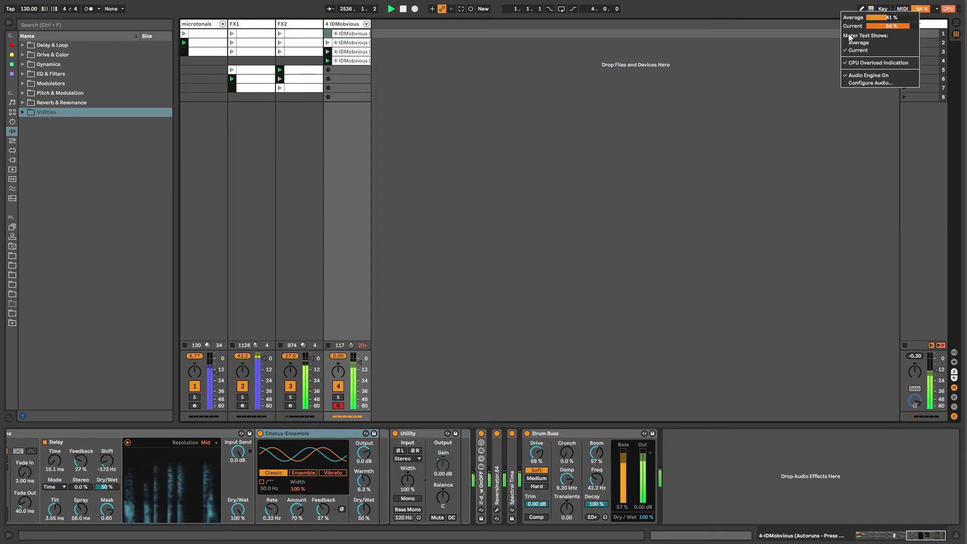
{"action": "left_click", "coordinate": [855, 48]}
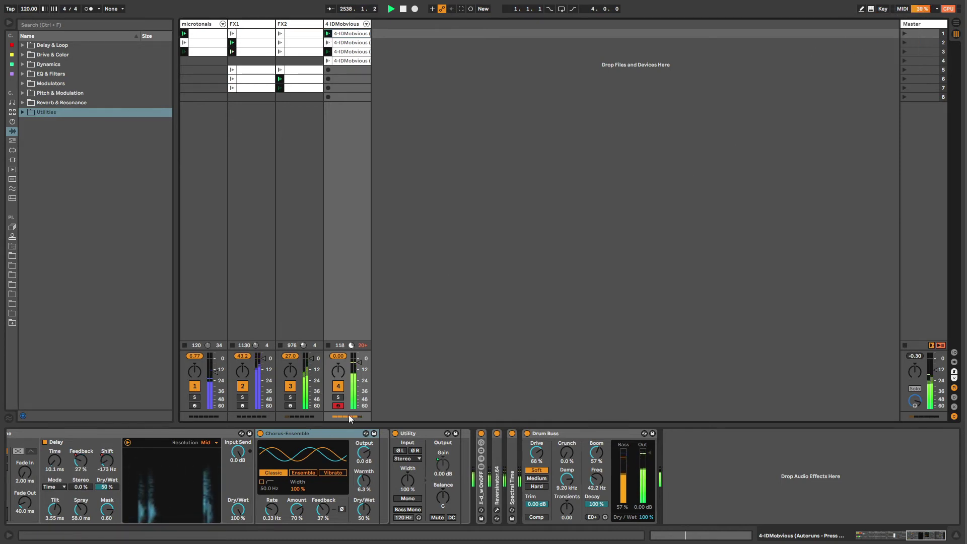
{"action": "key", "text": "alt+Tab"}
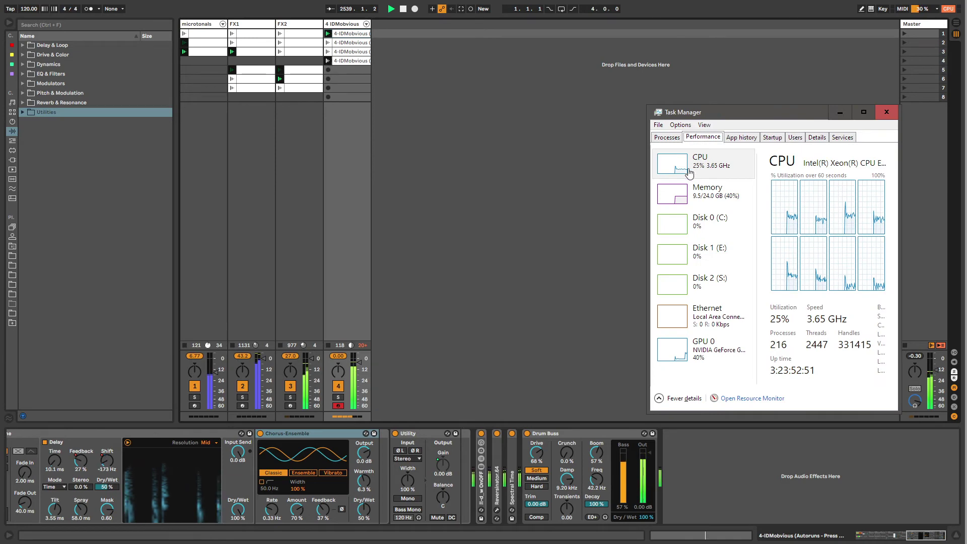
{"action": "left_click", "coordinate": [887, 112]}
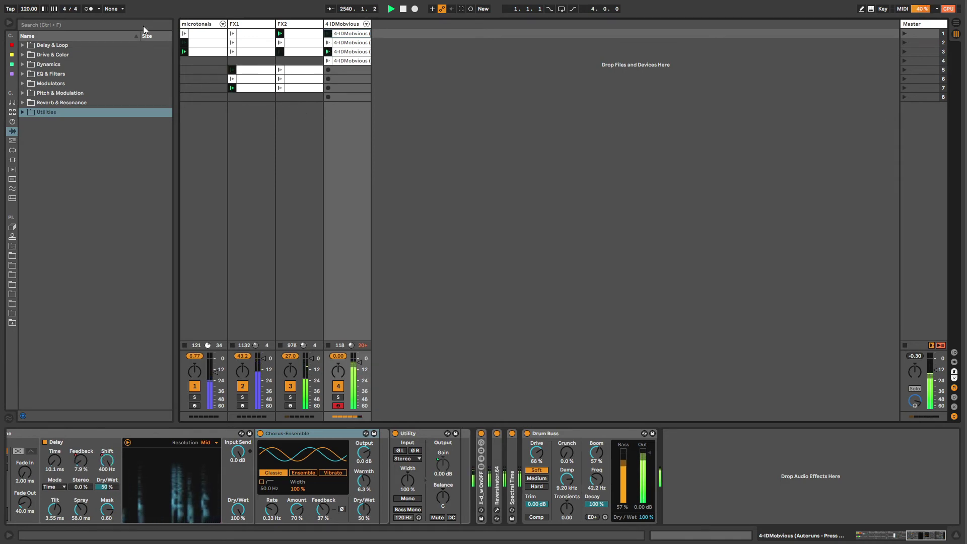
- List the MIDI effects in the browser from the microtonals track and return to the 4-IDMobvious track's device chain
{"action": "left_click", "coordinate": [199, 26]}
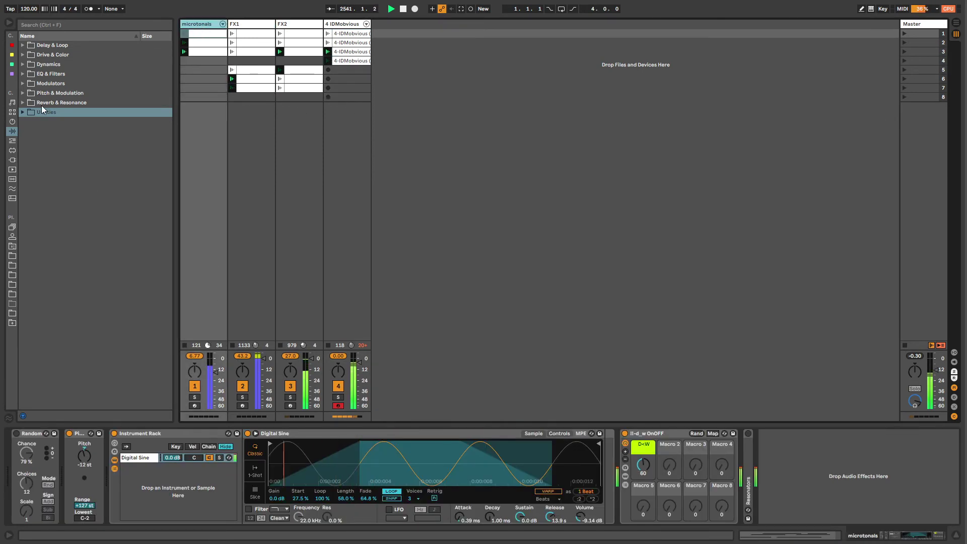
{"action": "left_click", "coordinate": [15, 141]}
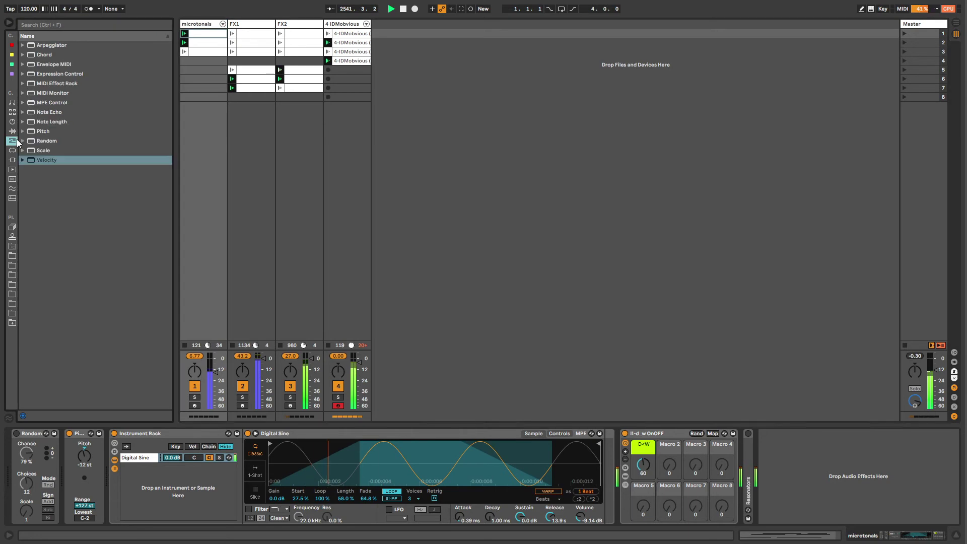
{"action": "left_click", "coordinate": [338, 26]}
- Unfold and bypass the Reversinator on the 4-IDMobvious track, checking the dry/wet rack ahead of it and folding that rack again
{"action": "double_click", "coordinate": [499, 483]}
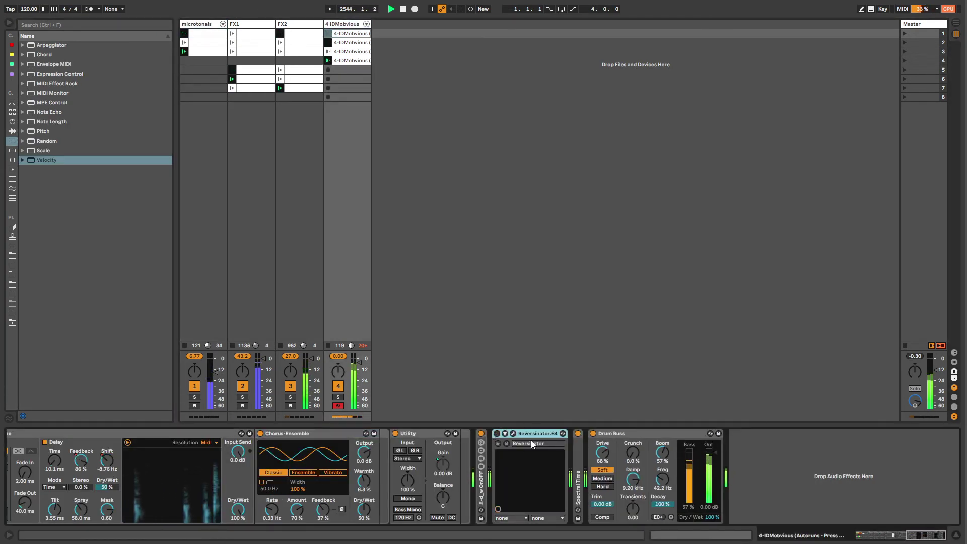
{"action": "double_click", "coordinate": [480, 482]}
{"action": "left_click", "coordinate": [761, 434]}
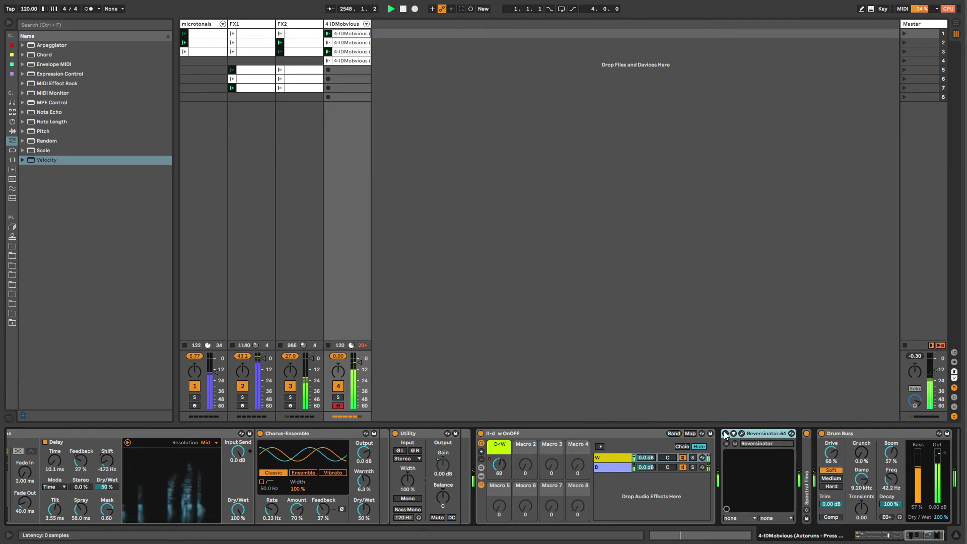
{"action": "left_click", "coordinate": [586, 432]}
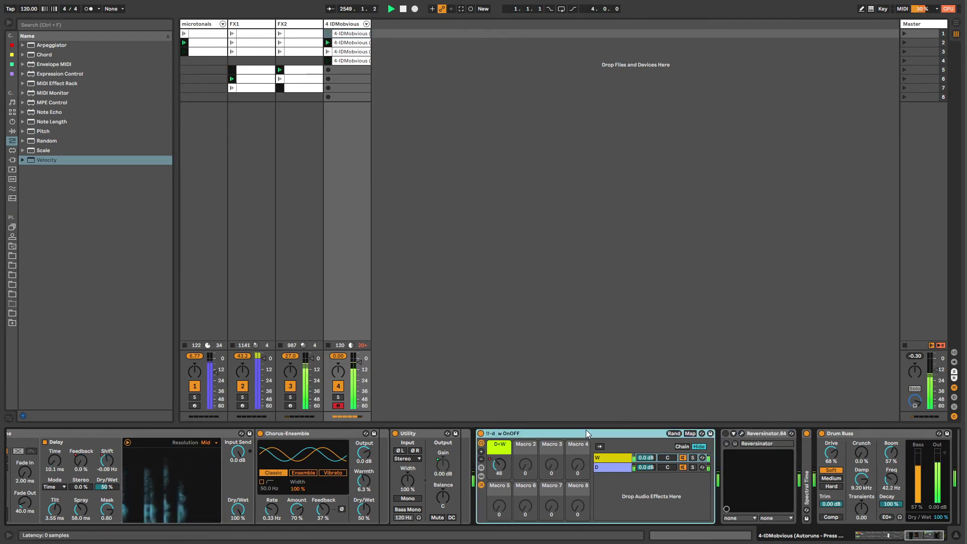
{"action": "double_click", "coordinate": [521, 433]}
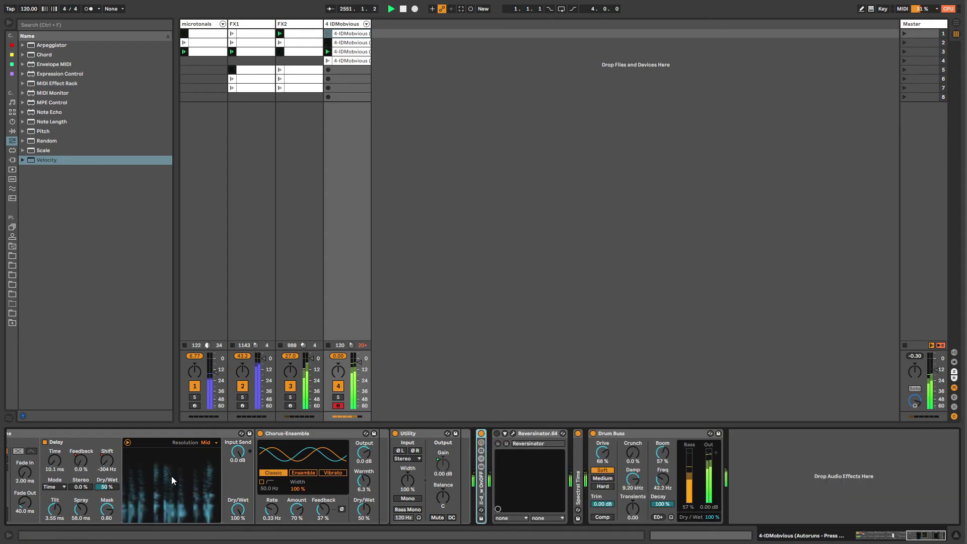
- Inspect the Hat chain of the FM Noise Maker rack together with the rack's key zones
{"action": "left_click_drag", "start_coordinate": [932, 536], "coordinate": [899, 537]}
{"action": "left_click", "coordinate": [427, 479]}
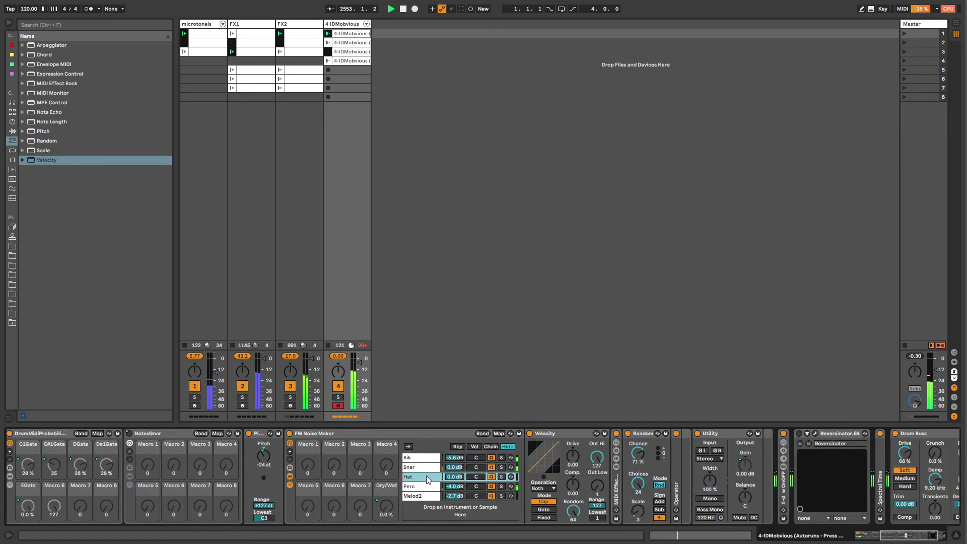
{"action": "left_click", "coordinate": [548, 434]}
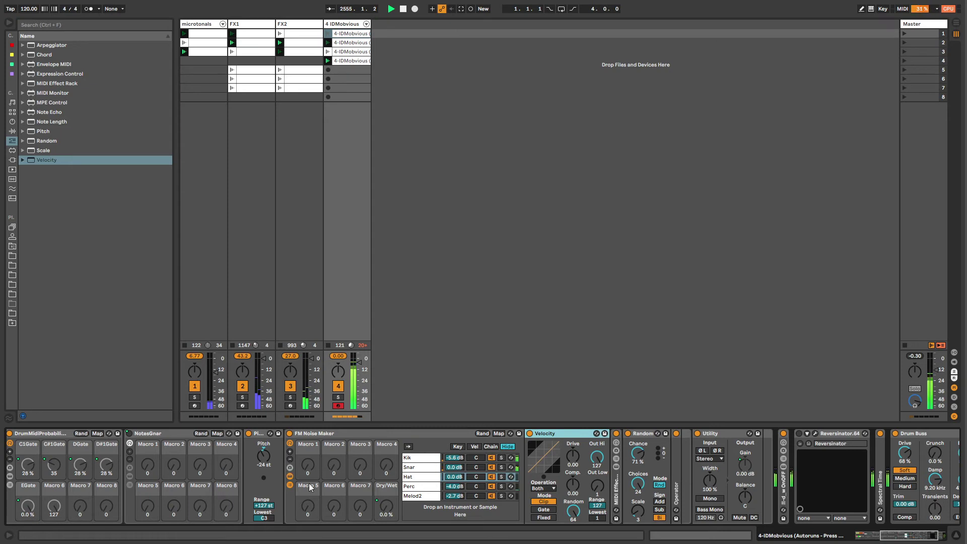
{"action": "left_click", "coordinate": [458, 447]}
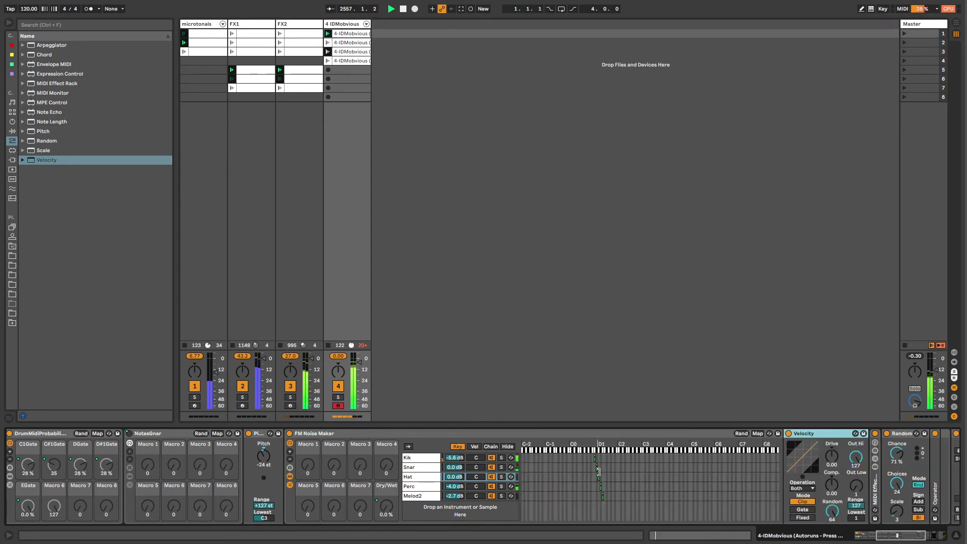
{"action": "left_click", "coordinate": [439, 477]}
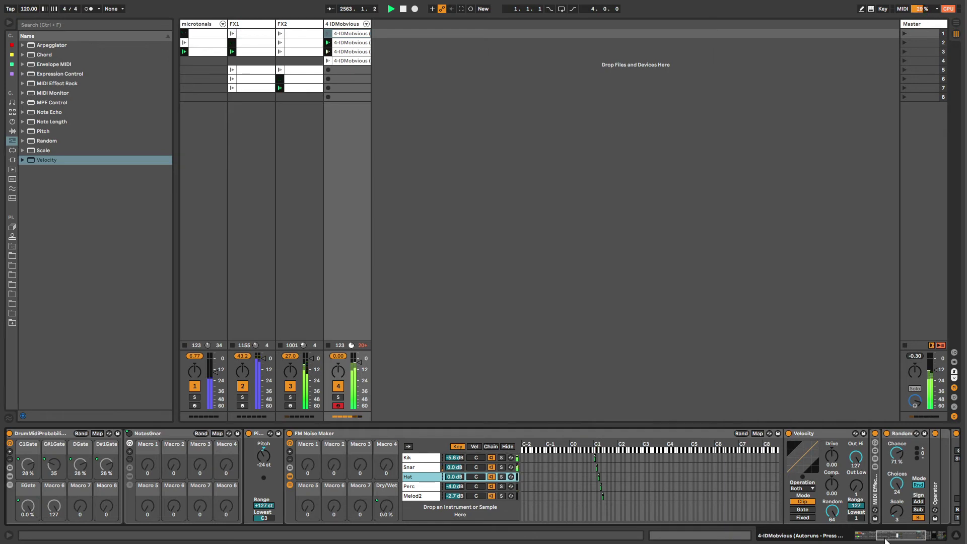
- Reveal the chains and devices of the Note Division rack and examine the Arpeggiator in its Wet chain
{"action": "left_click_drag", "start_coordinate": [885, 540], "coordinate": [866, 540]}
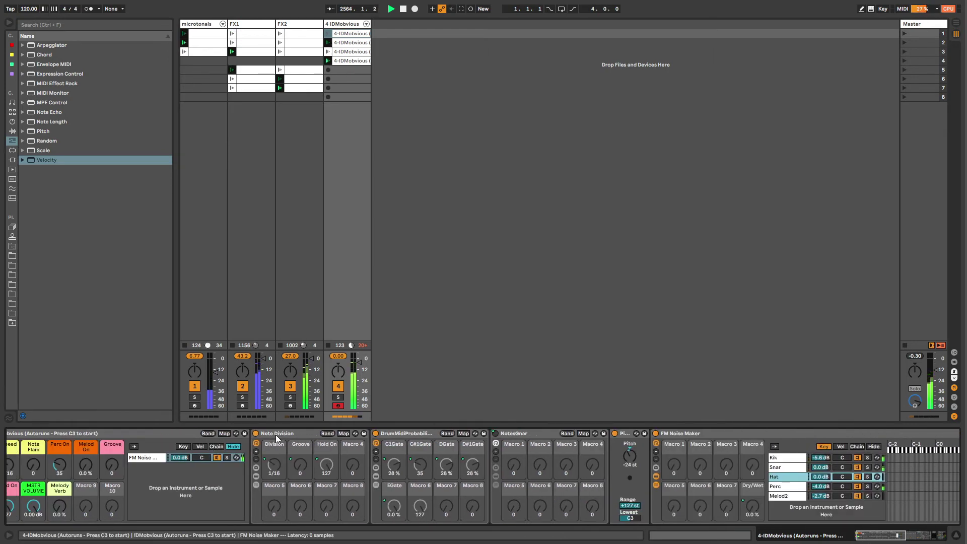
{"action": "left_click", "coordinate": [304, 467]}
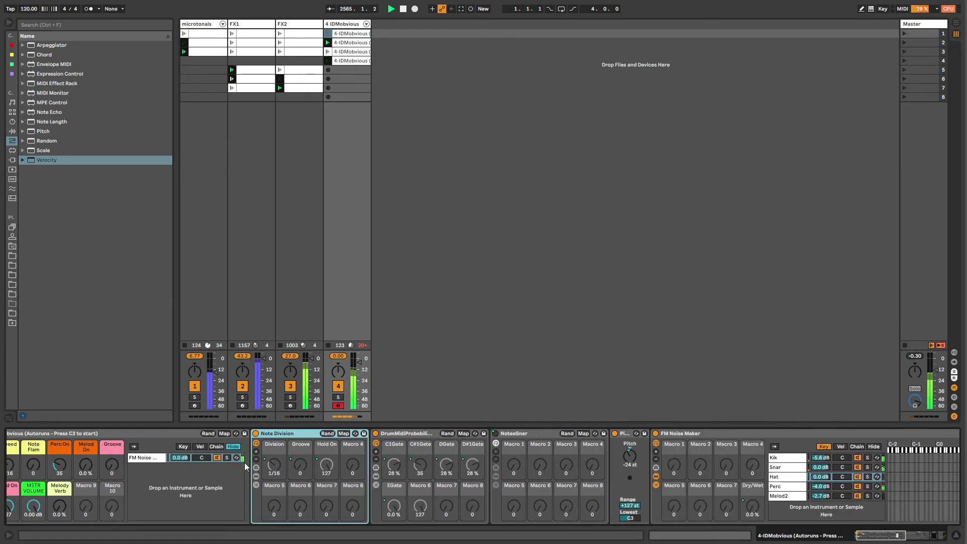
{"action": "left_click", "coordinate": [256, 485]}
{"action": "left_click", "coordinate": [385, 458]}
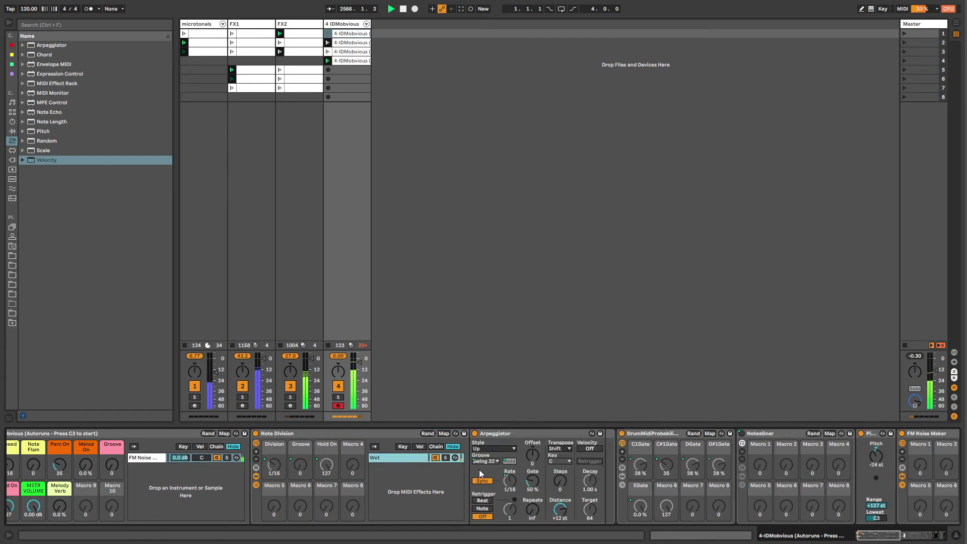
- Reveal the chain list of the DrumMidiProbabilityGate rack and open the HatGate chain's devices
{"action": "left_click", "coordinate": [622, 485]}
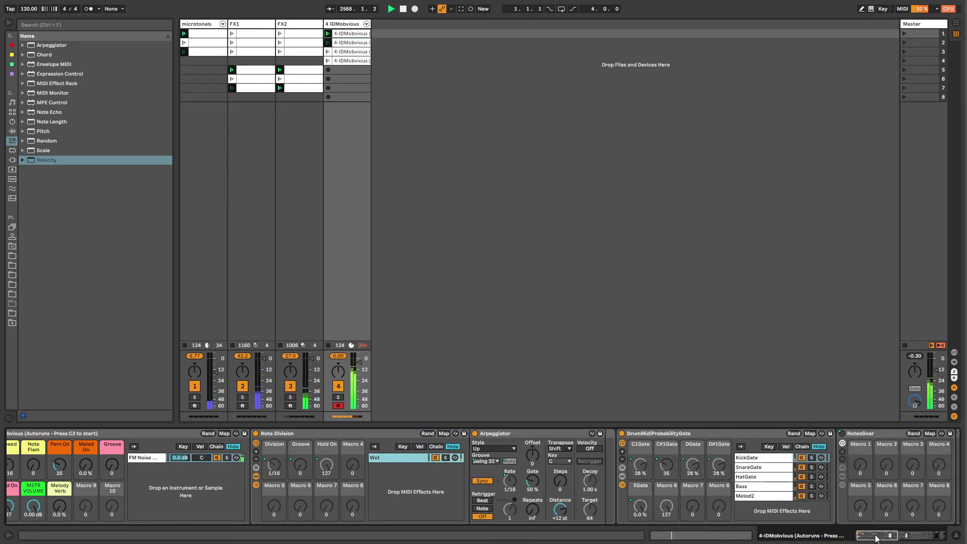
{"action": "left_click_drag", "start_coordinate": [876, 538], "coordinate": [903, 537]}
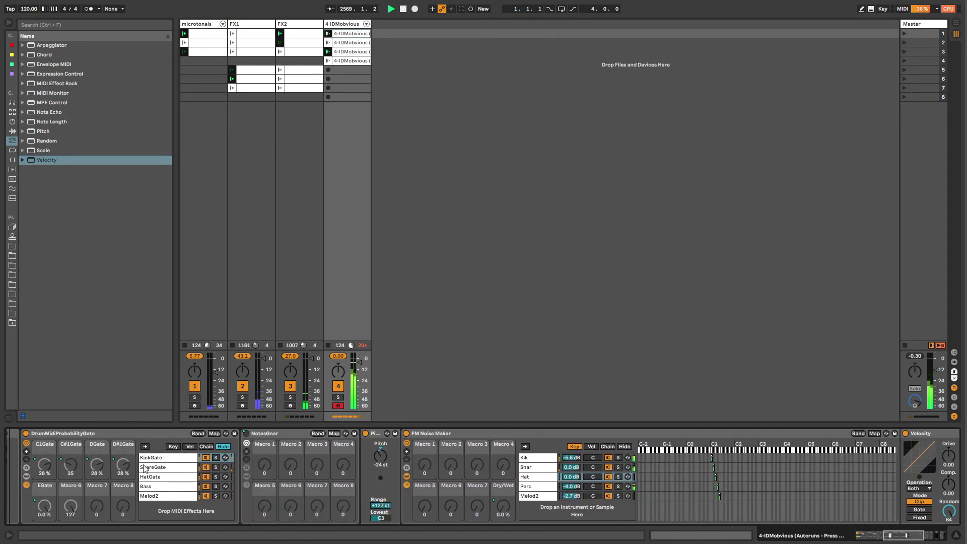
{"action": "left_click", "coordinate": [153, 479]}
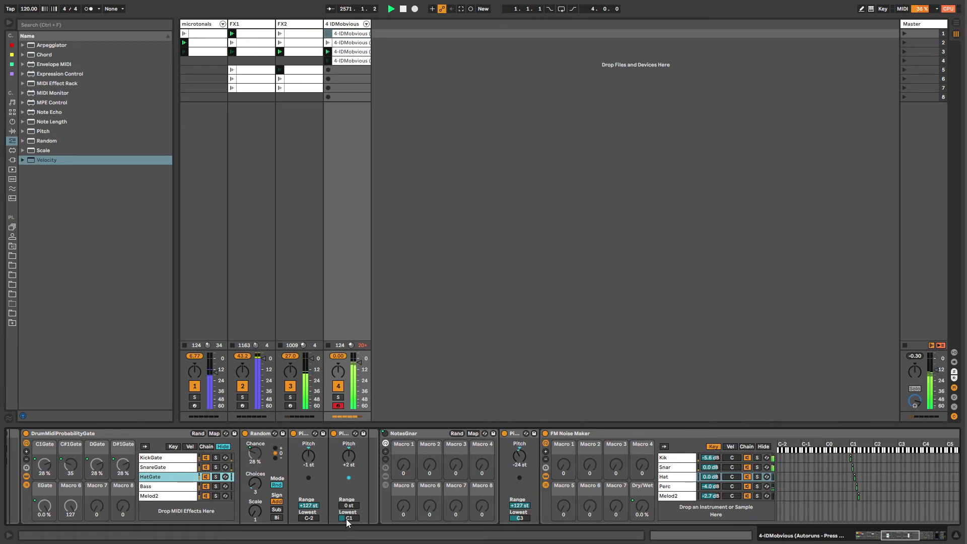
- Try adjusting the lowest note of the HatGate chain's second Pitch device and switch that device off
{"action": "left_click_drag", "start_coordinate": [347, 523], "coordinate": [361, 518]}
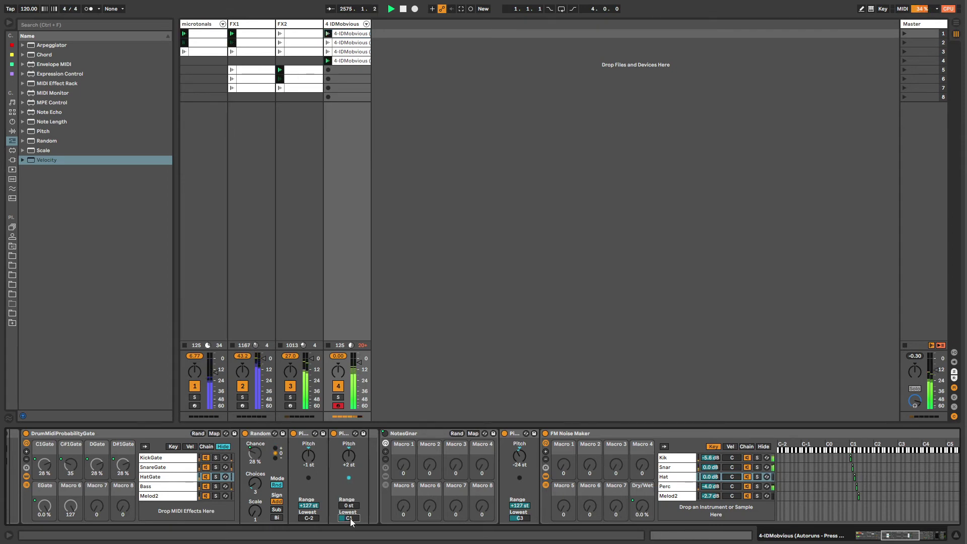
{"action": "scroll", "coordinate": [351, 522], "scroll_direction": "down", "scroll_amount": 1}
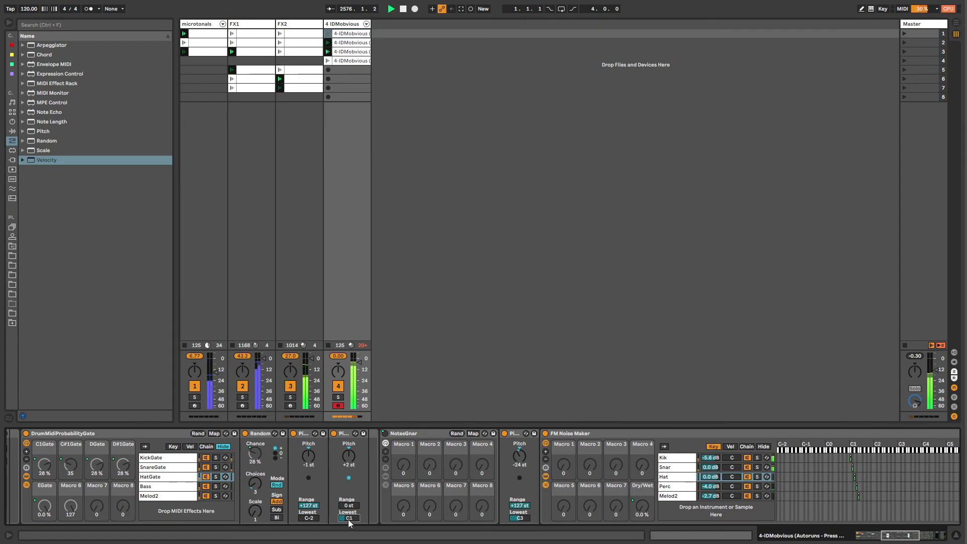
{"action": "scroll", "coordinate": [351, 522], "scroll_direction": "up", "scroll_amount": 1}
{"action": "left_click", "coordinate": [334, 434]}
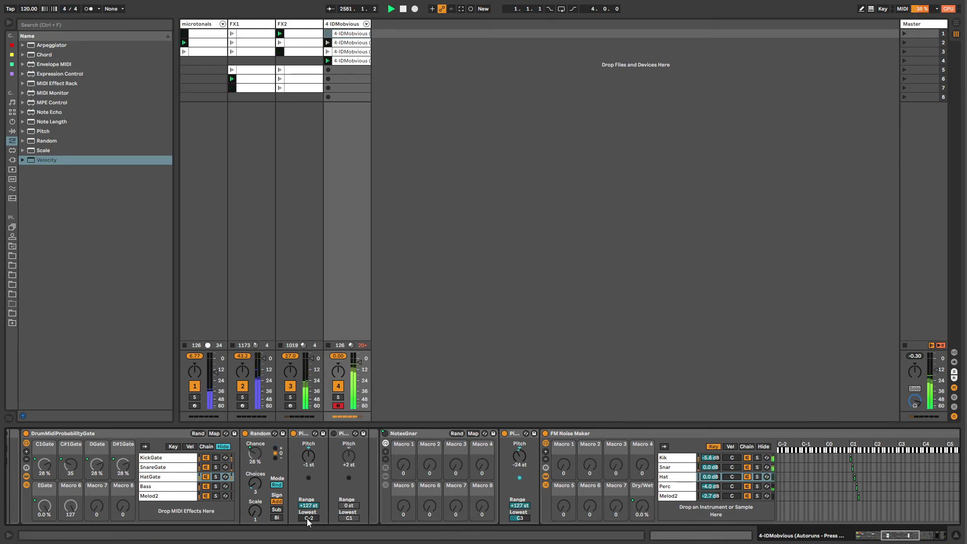
- Compare the devices in the SnareGate, Melod2 and Bass chains with those in the HatGate chain
{"action": "left_click", "coordinate": [157, 470]}
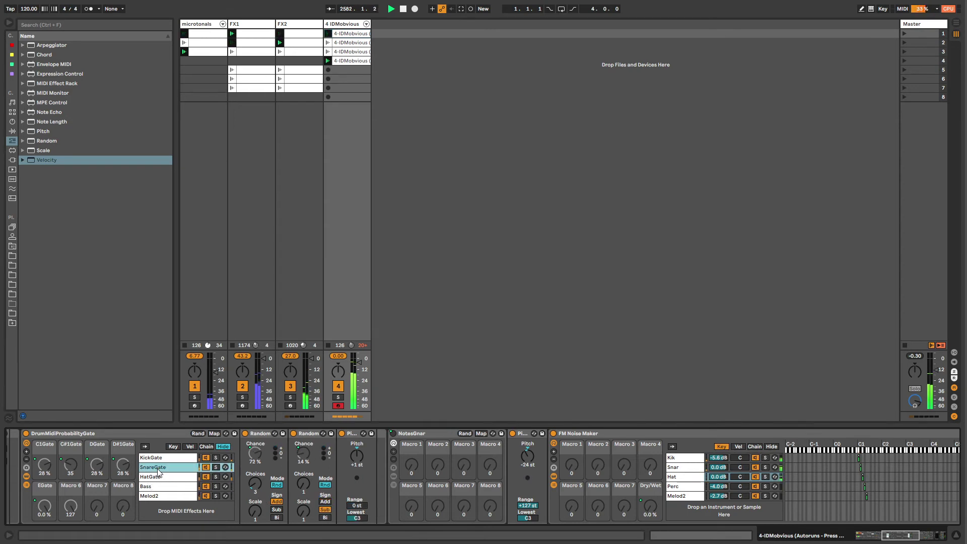
{"action": "left_click", "coordinate": [160, 477]}
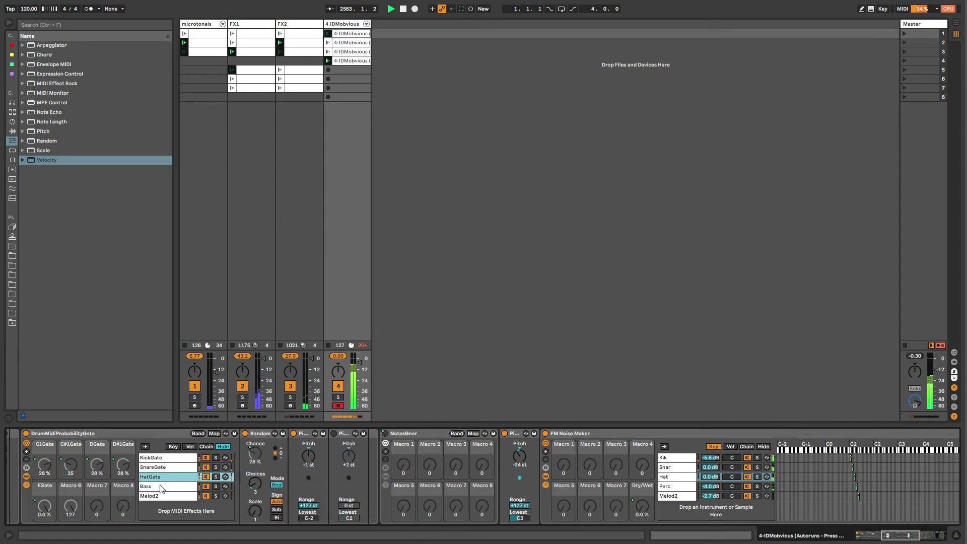
{"action": "left_click", "coordinate": [165, 496]}
{"action": "left_click", "coordinate": [168, 469]}
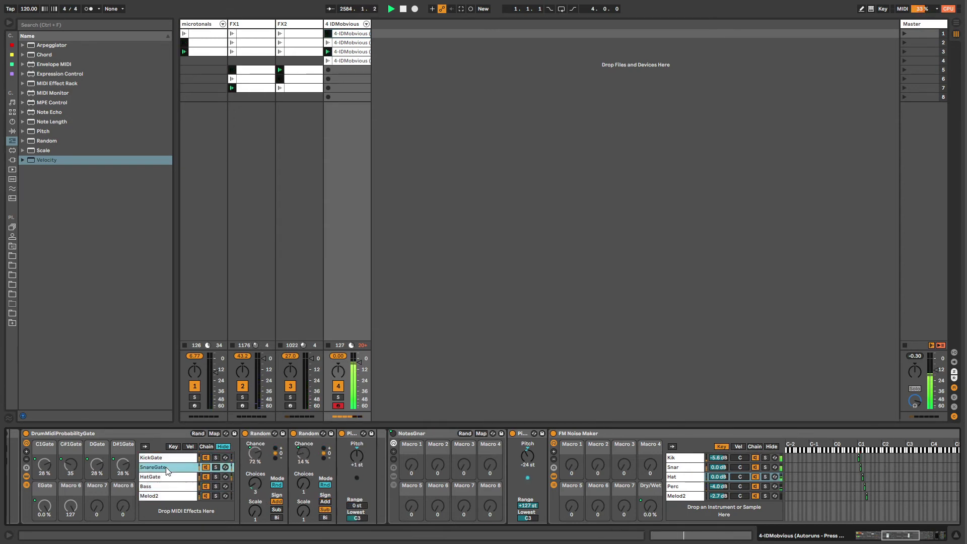
{"action": "left_click", "coordinate": [173, 488]}
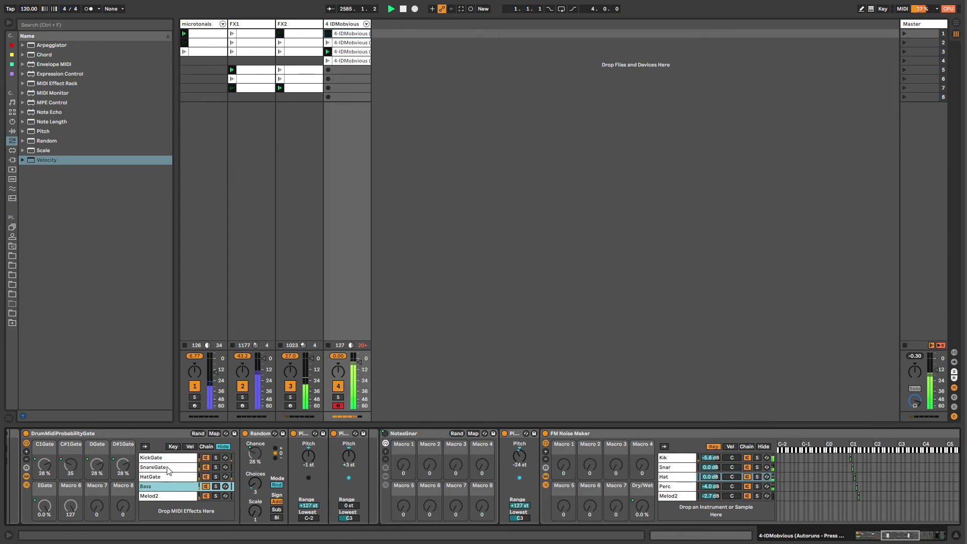
{"action": "left_click", "coordinate": [191, 477]}
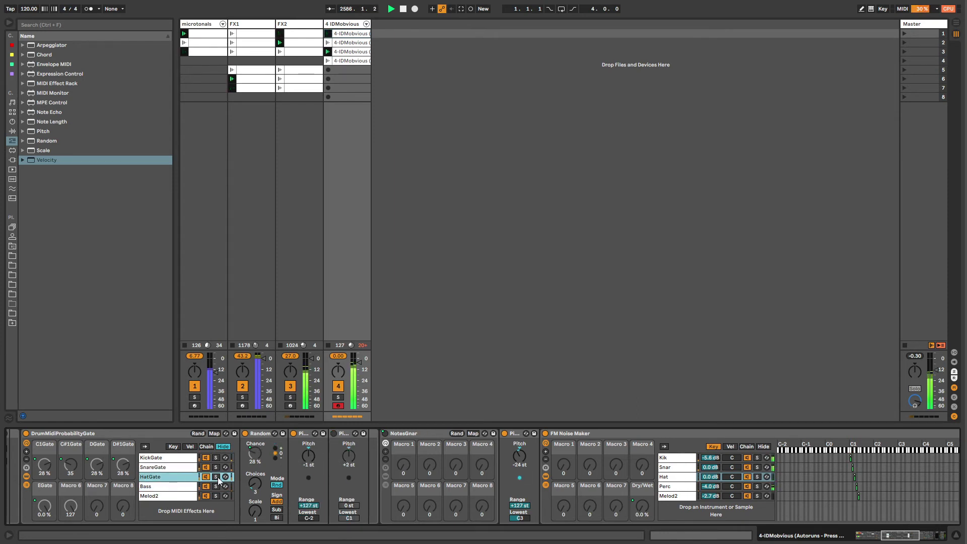
- Reactivate the HatGate chain's second Pitch device with its Lowest note at C3, and select the Hat chain in the FM Noise Maker rack
{"action": "left_click_drag", "start_coordinate": [349, 518], "coordinate": [356, 540]}
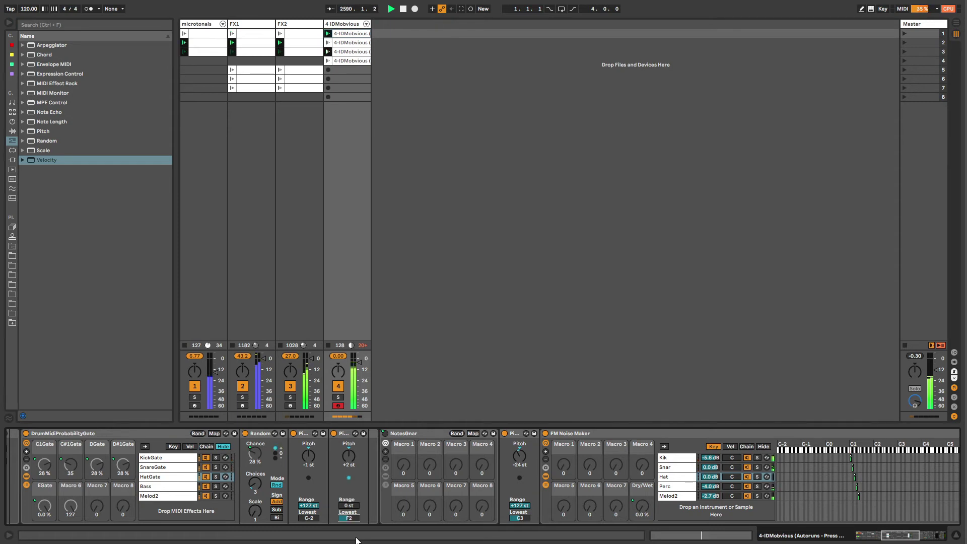
{"action": "key", "text": "Up"}
{"action": "key", "text": "Up"}
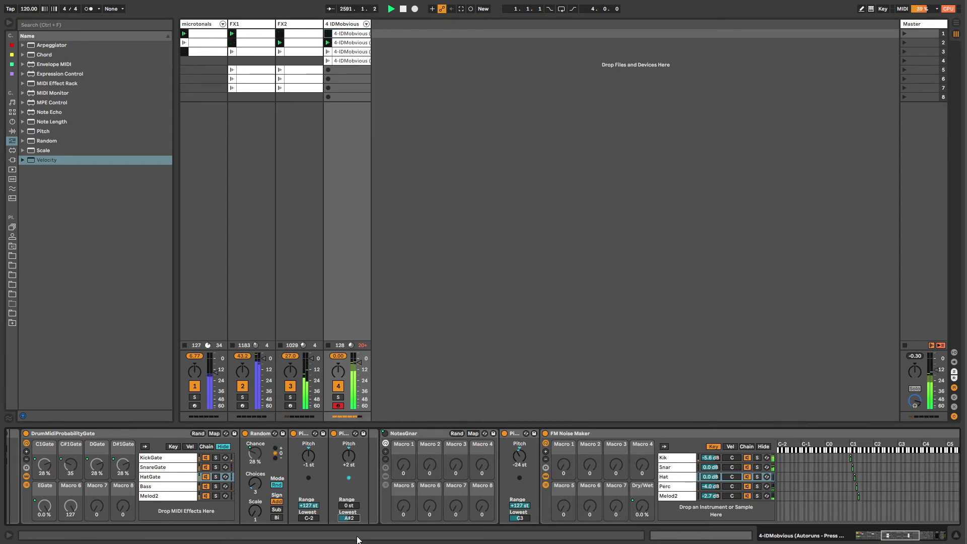
{"action": "key", "text": "Up"}
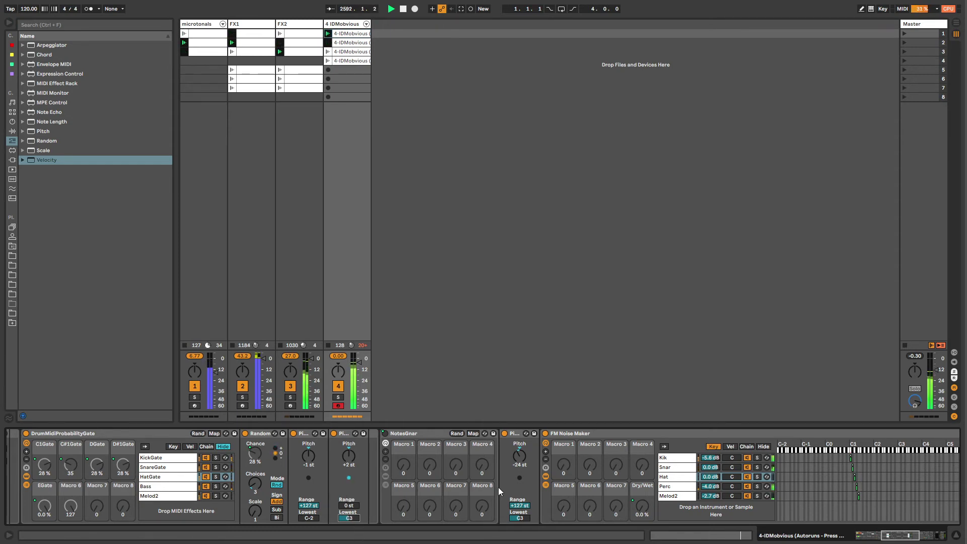
{"action": "left_click", "coordinate": [680, 478]}
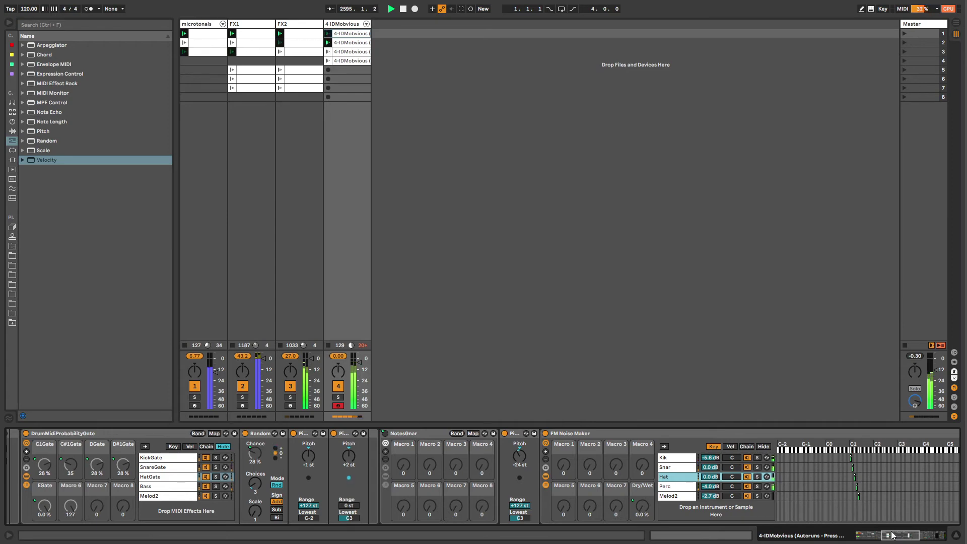
- Hide the chain list and the Arpeggiator of the Note Division rack
{"action": "scroll", "coordinate": [692, 502], "scroll_direction": "up", "scroll_amount": 10}
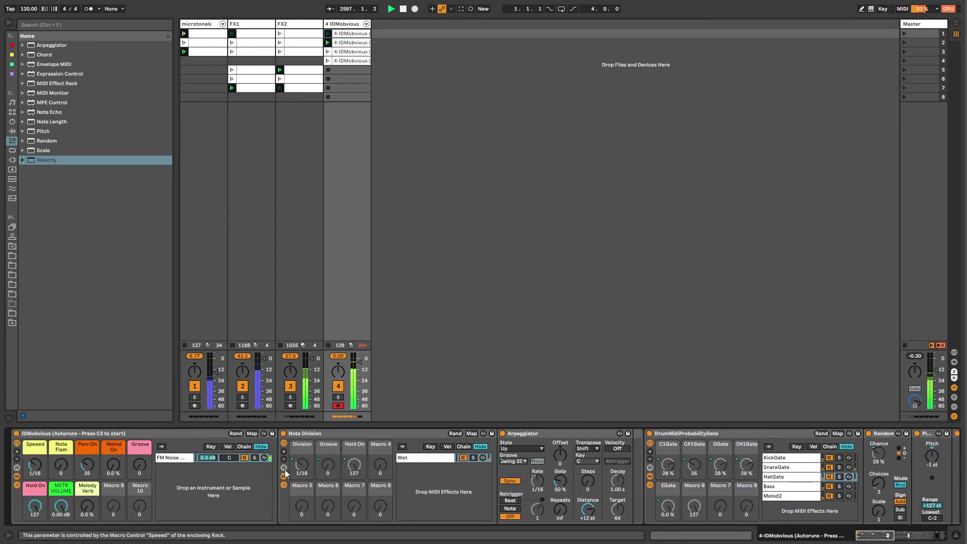
{"action": "left_click", "coordinate": [284, 486]}
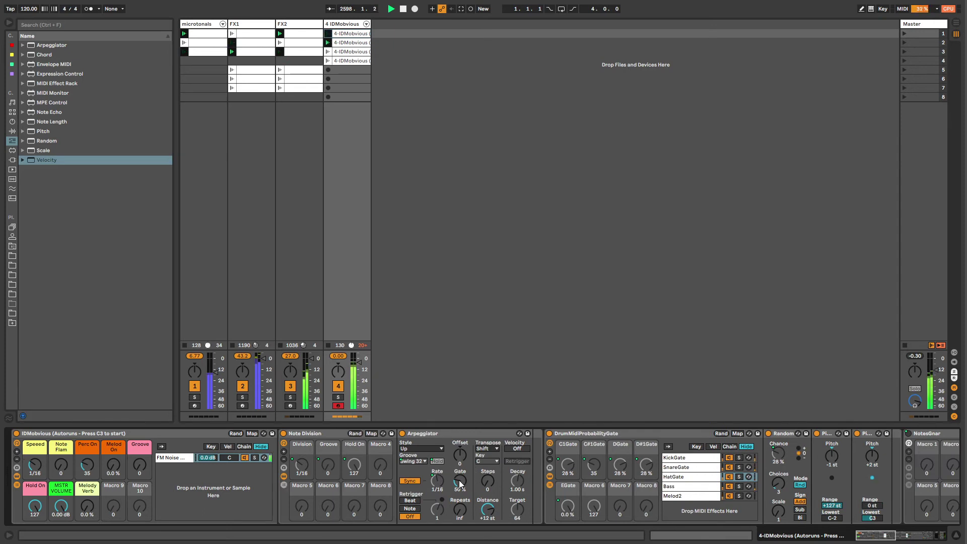
{"action": "left_click", "coordinate": [424, 481]}
{"action": "key", "text": "Delete"}
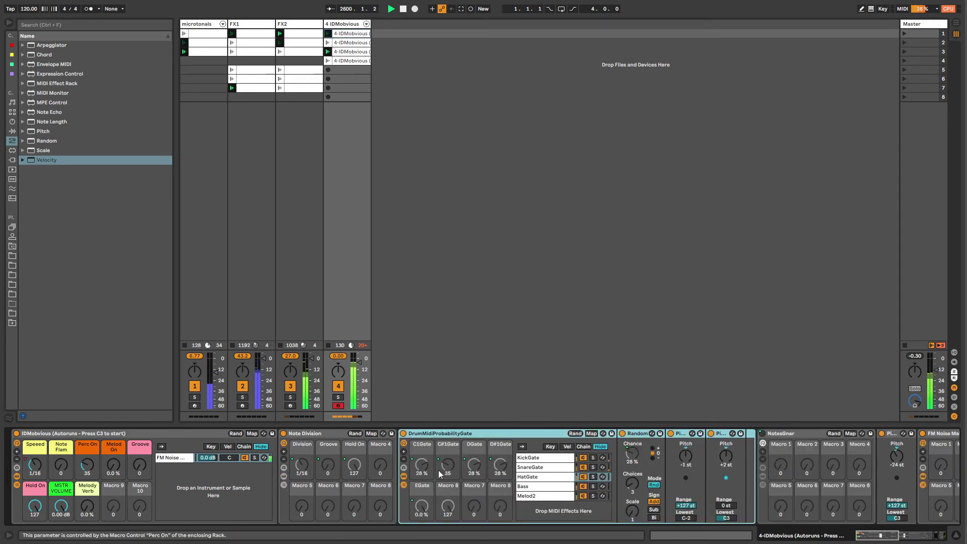
- Raise the Perc On macro to 127 and hide the chain list and devices of the DrumMidiProbabilityGate rack
{"action": "left_click", "coordinate": [551, 482]}
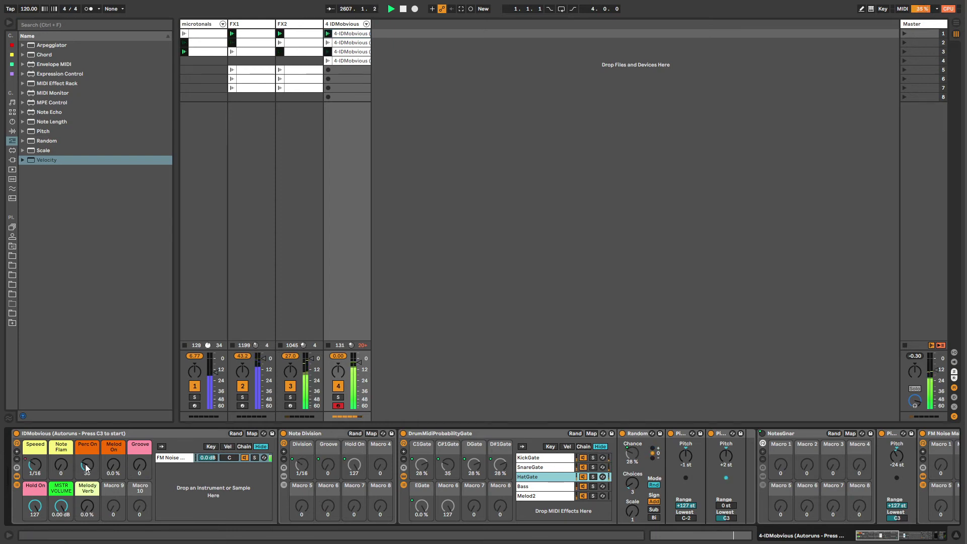
{"action": "left_click_drag", "start_coordinate": [87, 468], "coordinate": [86, 433]}
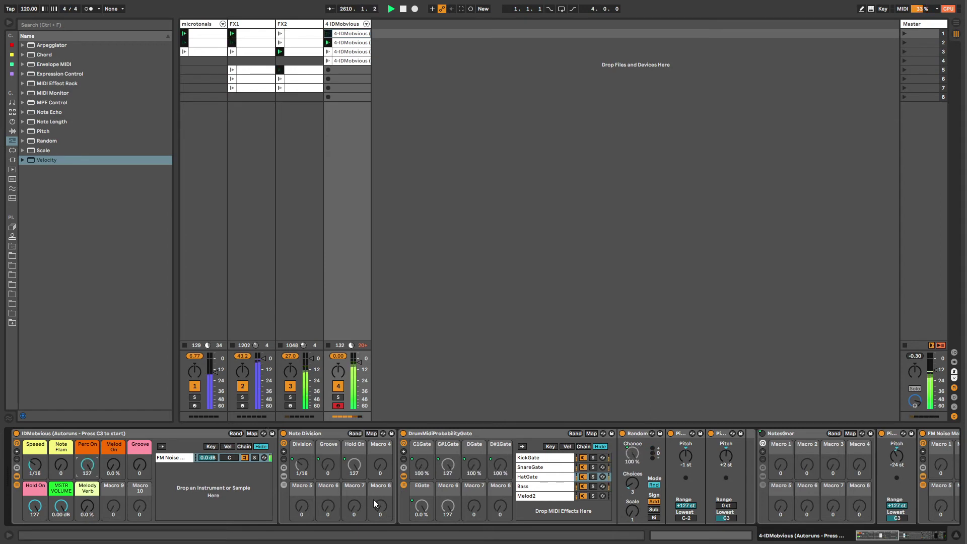
{"action": "left_click", "coordinate": [404, 485]}
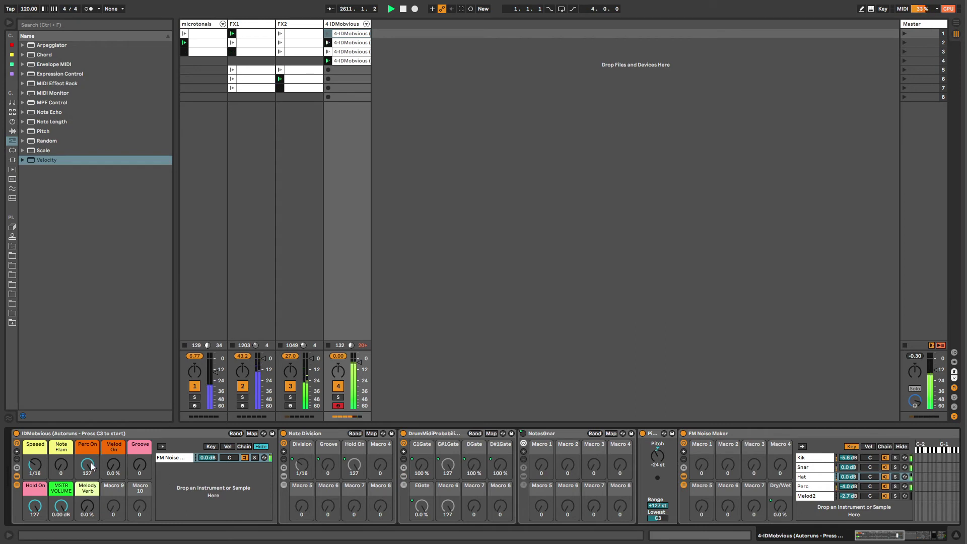
- Invert the Perc On macro's mapping to C#1Gate by setting its minimum to 127 and maximum to 0
{"action": "left_click", "coordinate": [250, 434]}
{"action": "left_click", "coordinate": [243, 111]}
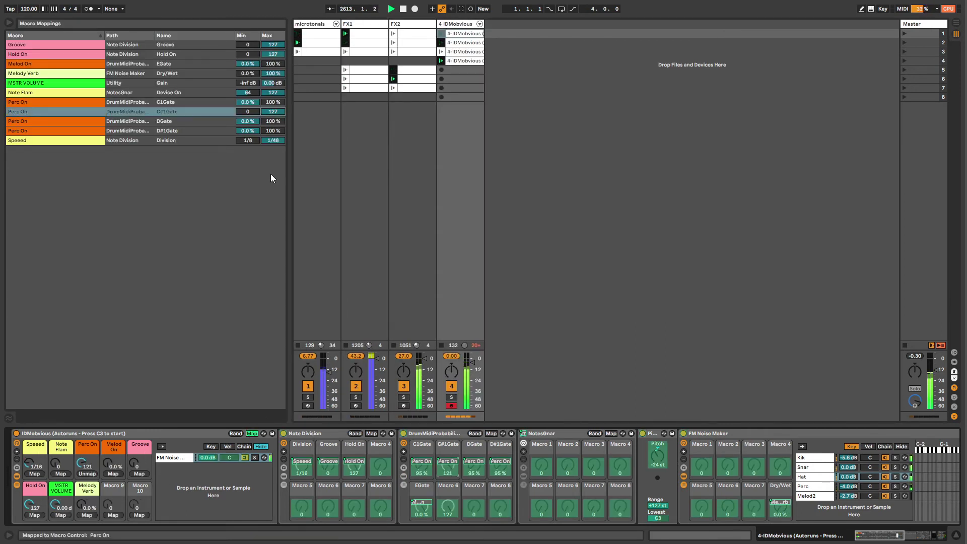
{"action": "left_click_drag", "start_coordinate": [248, 112], "coordinate": [247, 48]}
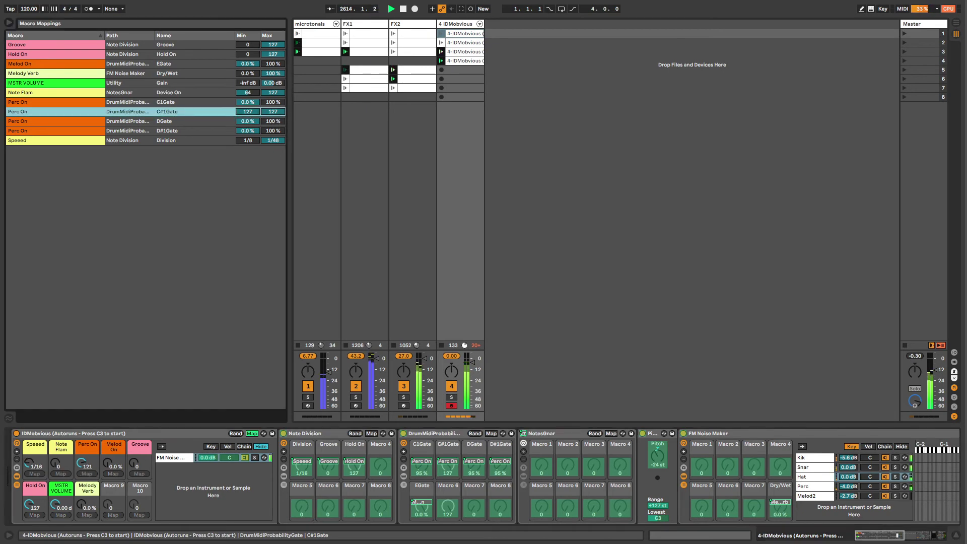
{"action": "left_click_drag", "start_coordinate": [272, 112], "coordinate": [273, 201]}
{"action": "left_click", "coordinate": [252, 434]}
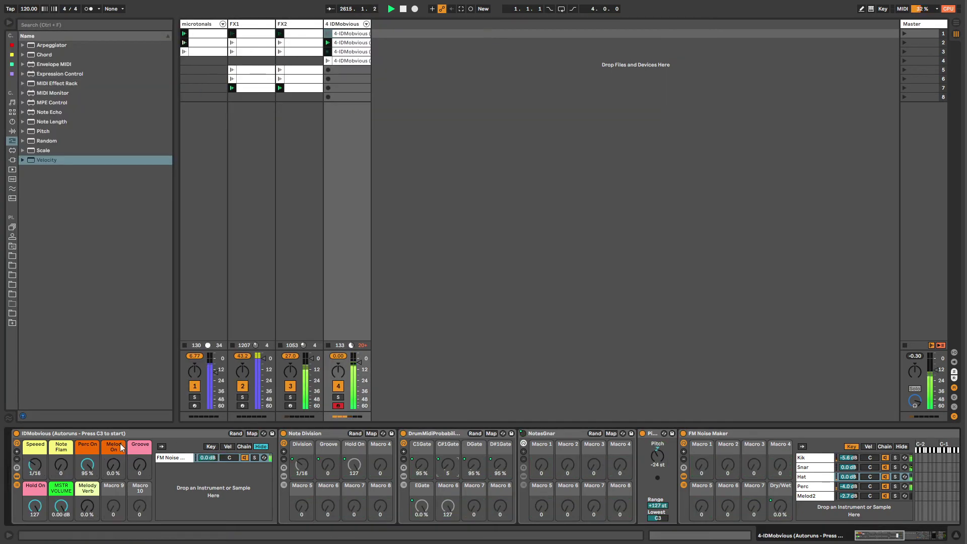
- Set Perc On to 100 %, hide the IDMobvious rack's chain list and fold the DrumMidiProbabilityGate rack
{"action": "left_click_drag", "start_coordinate": [87, 467], "coordinate": [87, 456]}
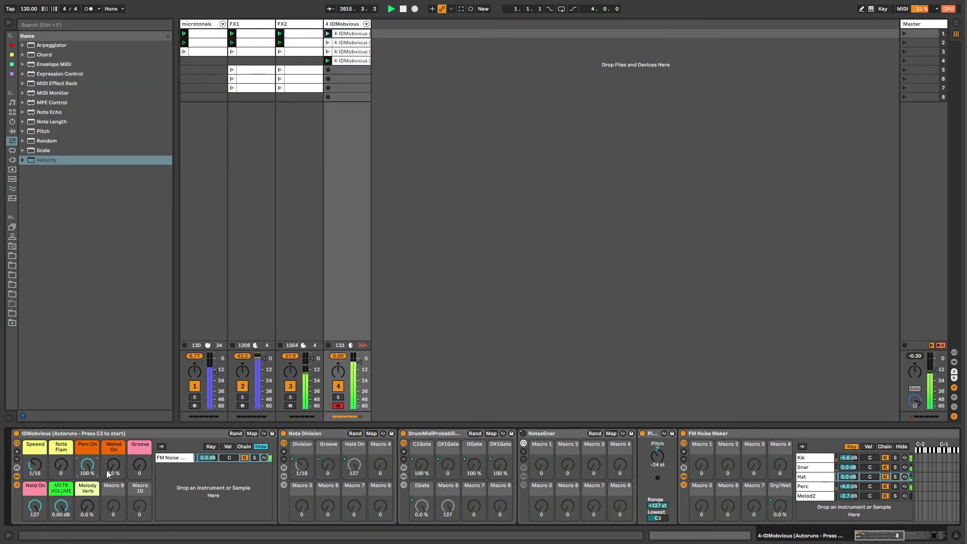
{"action": "left_click", "coordinate": [16, 476]}
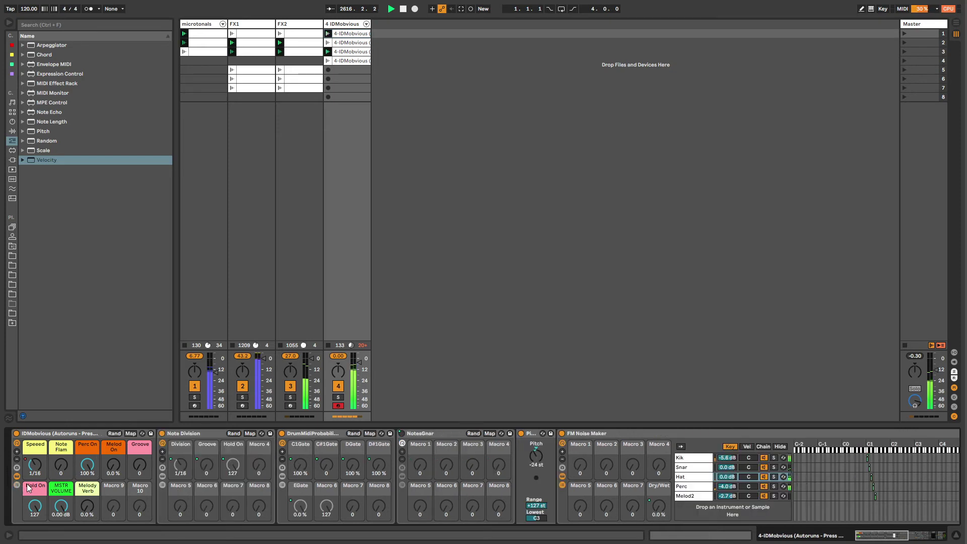
{"action": "double_click", "coordinate": [306, 434]}
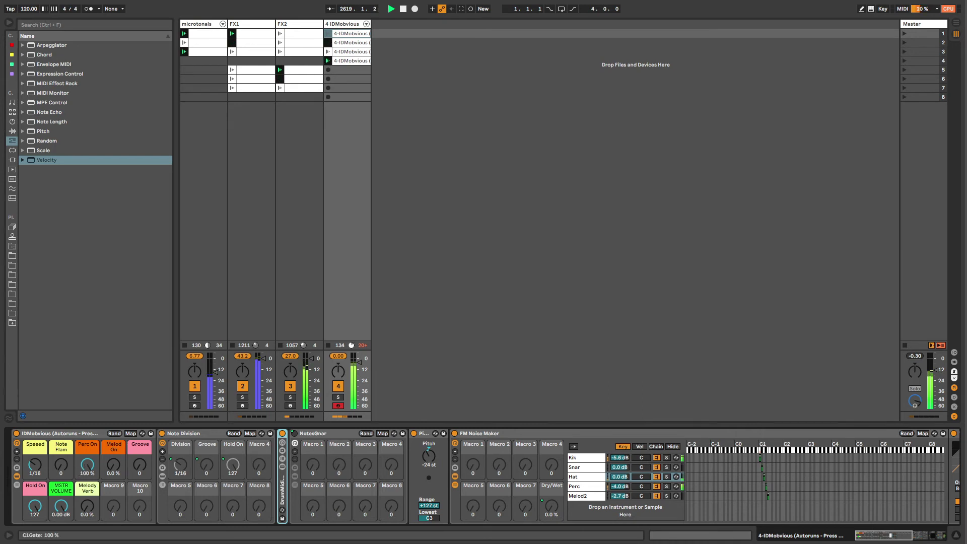
- Lower the Perc On macro to 29 % and hide the devices inside the IDMobvious rack
{"action": "left_click_drag", "start_coordinate": [84, 469], "coordinate": [83, 501]}
{"action": "left_click", "coordinate": [15, 477]}
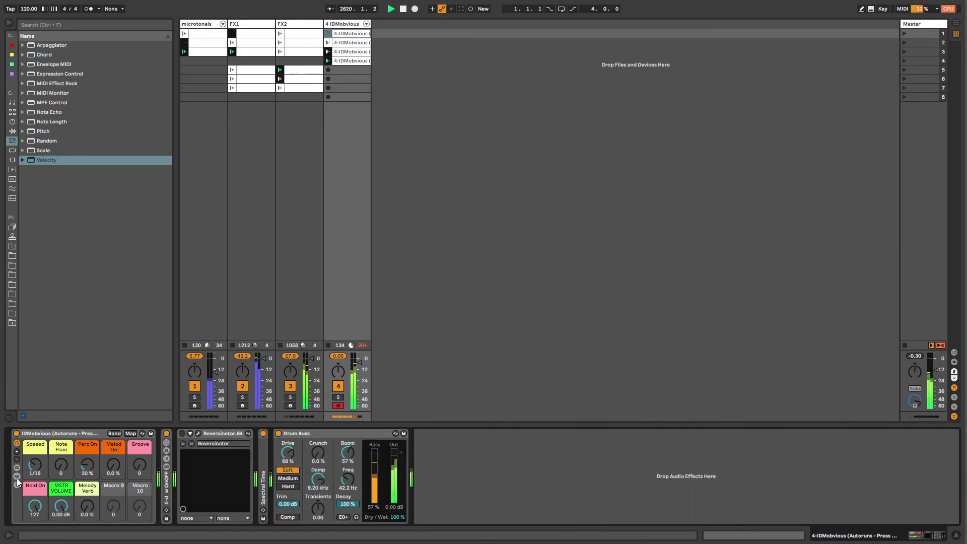
{"action": "left_click", "coordinate": [86, 464]}
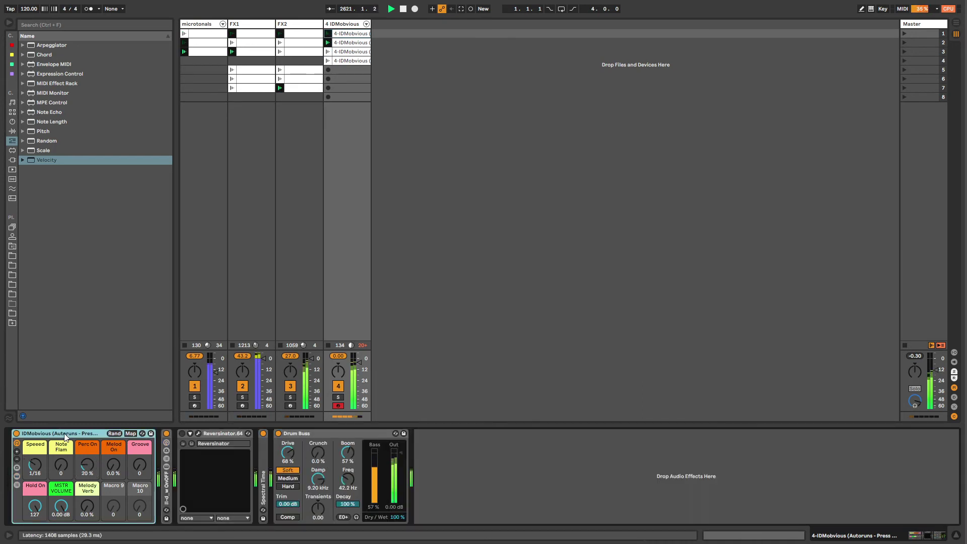
{"action": "left_click_drag", "start_coordinate": [86, 465], "coordinate": [87, 467]}
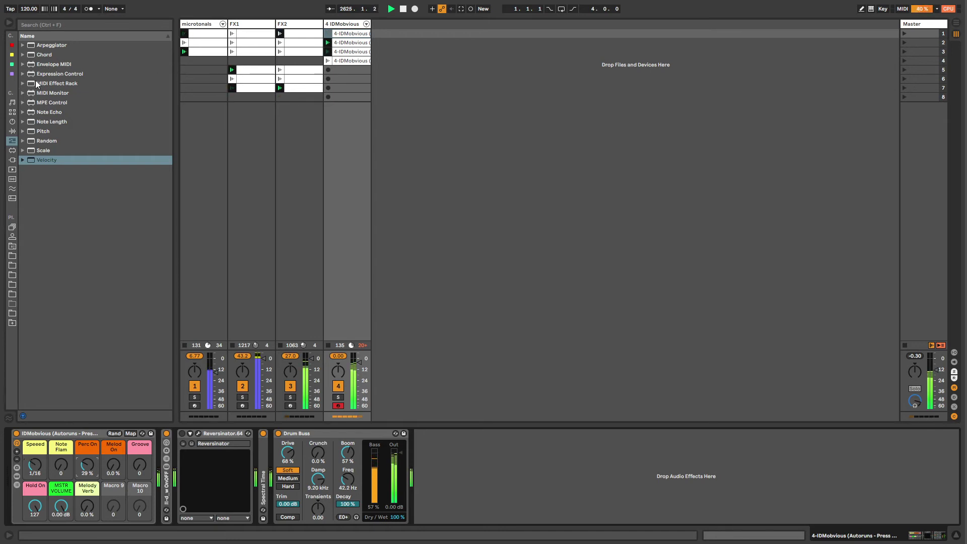
{"action": "left_click", "coordinate": [11, 132]}
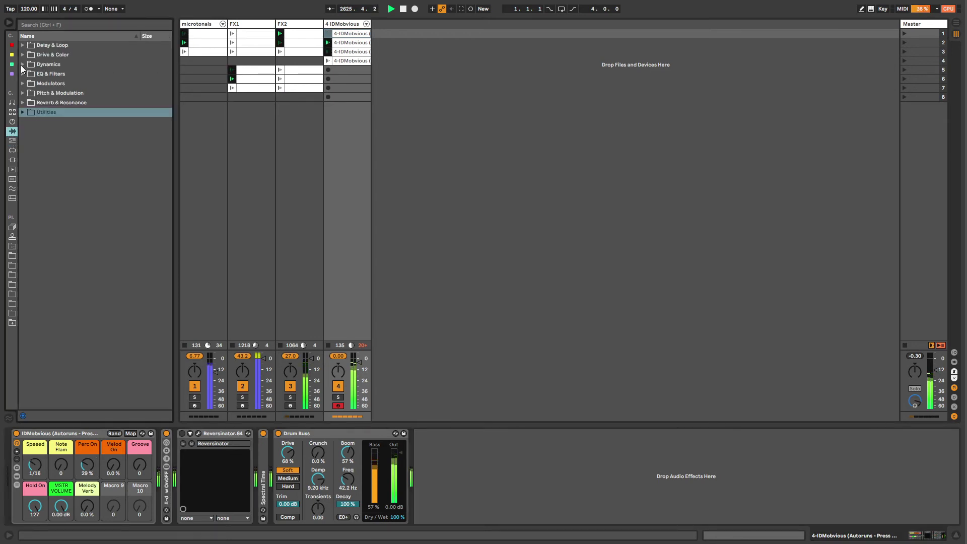
{"action": "left_click", "coordinate": [13, 141]}
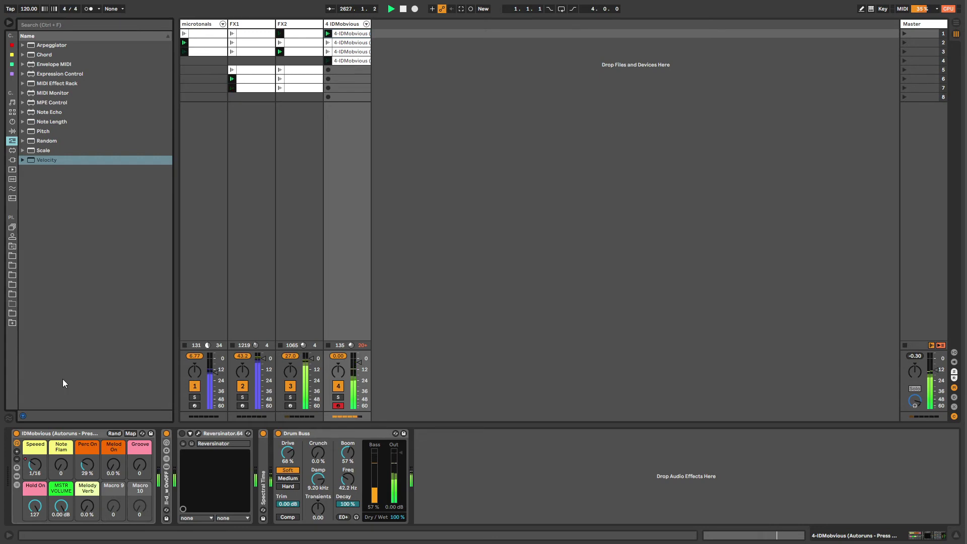
- Sweep the IDMobvious rack's Note Flam macro up and down between about 27 and 120, ending high
{"action": "left_click", "coordinate": [58, 434]}
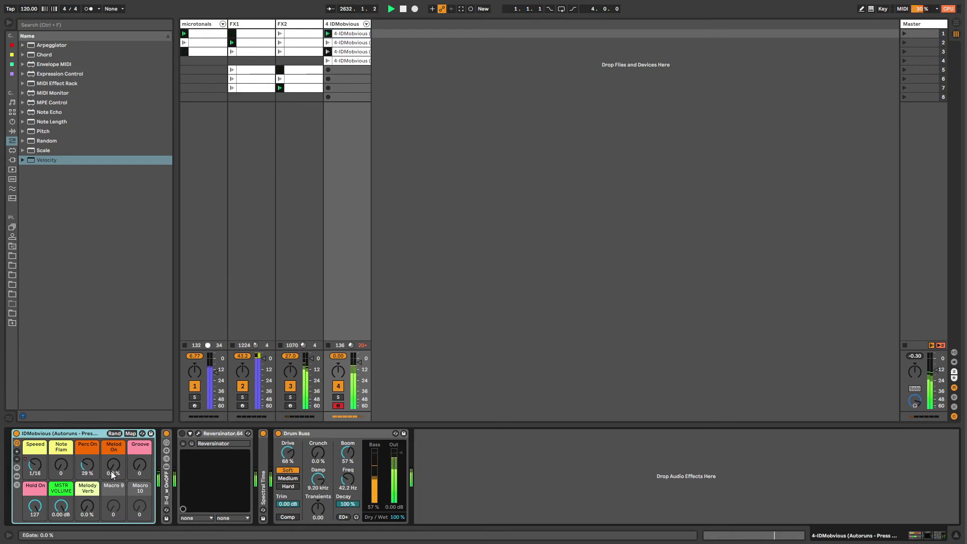
{"action": "left_click_drag", "start_coordinate": [61, 472], "coordinate": [61, 423]}
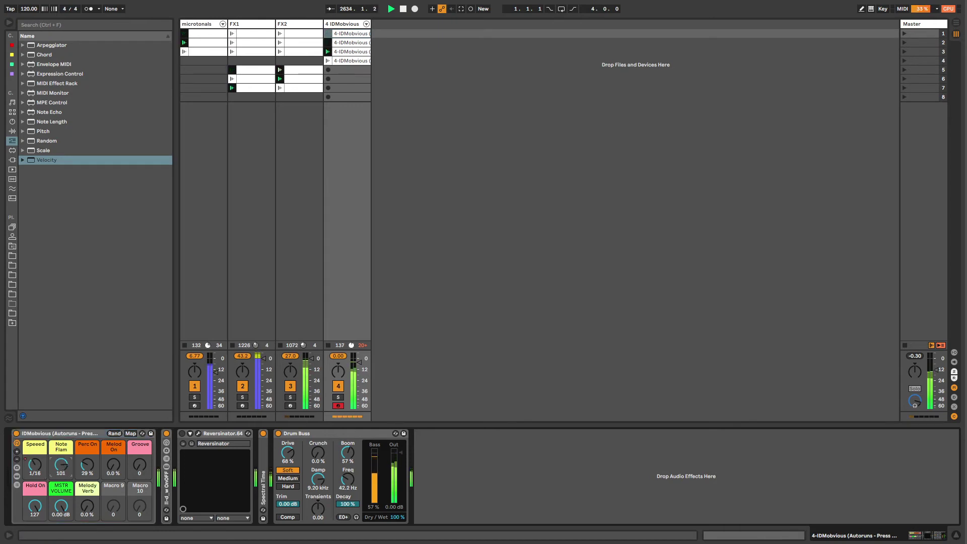
{"action": "left_click_drag", "start_coordinate": [61, 465], "coordinate": [61, 424]}
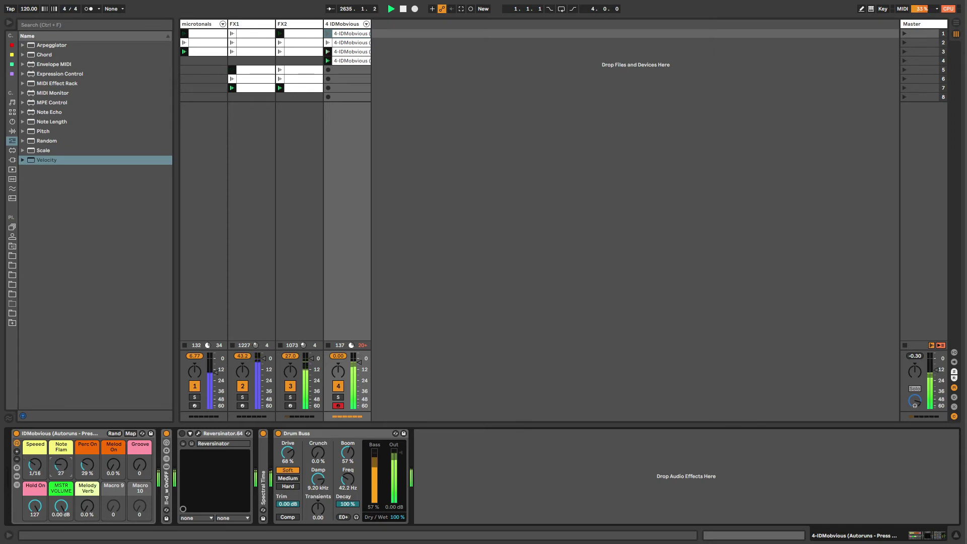
{"action": "left_click_drag", "start_coordinate": [61, 470], "coordinate": [61, 473]}
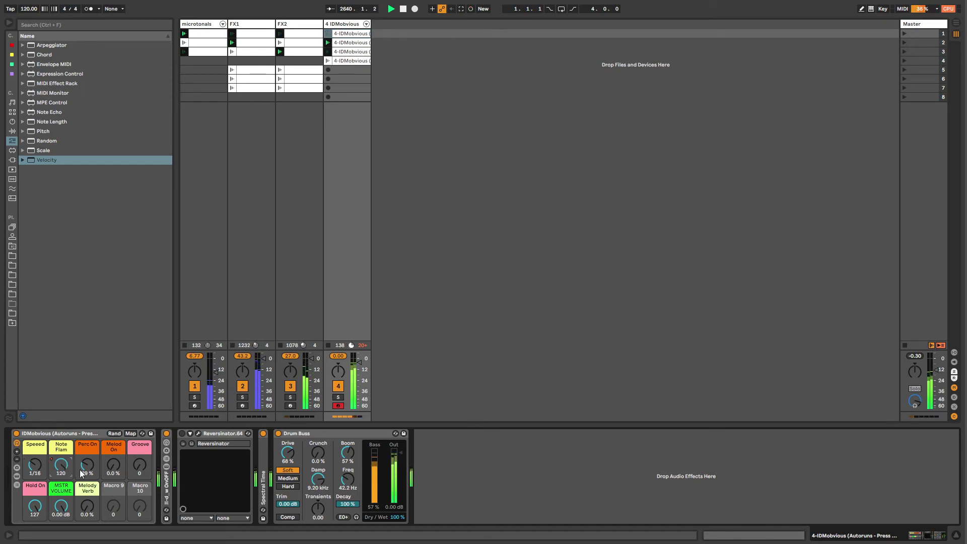
- Set Perc On to 0.0 % and reveal the IDMobvious rack's chain list and the devices of its FM Noise Maker chain
{"action": "left_click_drag", "start_coordinate": [88, 468], "coordinate": [88, 479]}
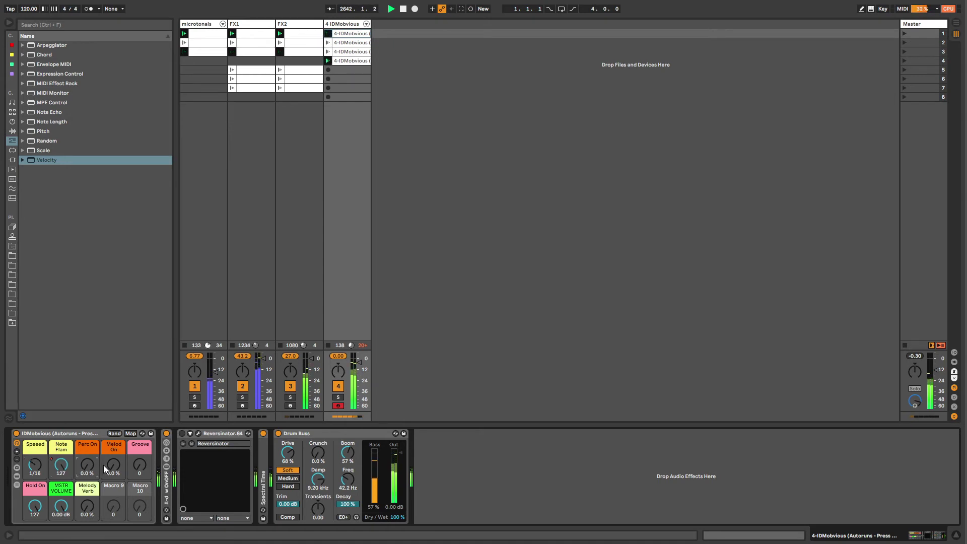
{"action": "left_click", "coordinate": [17, 486]}
{"action": "left_click", "coordinate": [188, 458]}
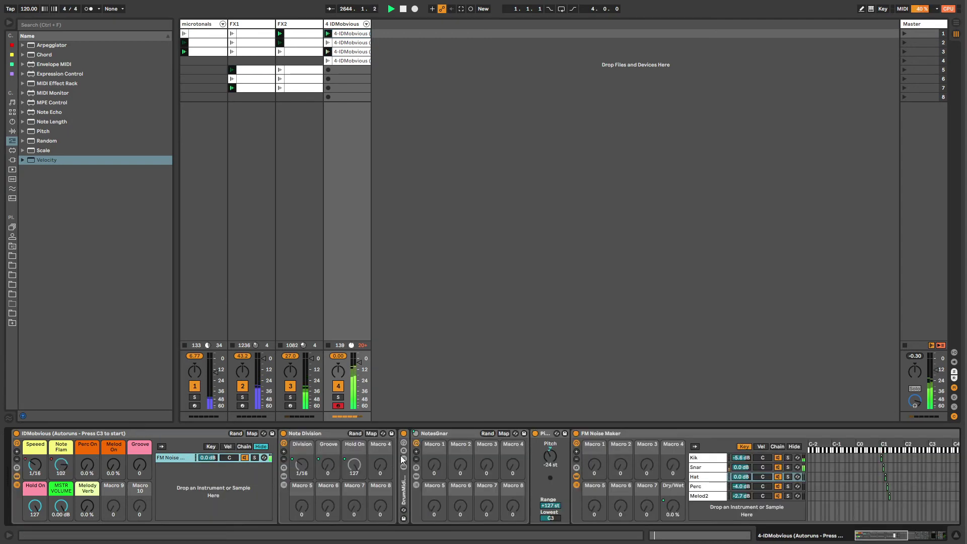
- Check the NotesGnar rack's chain list, select the FM Noise Maker rack's Snar chain, and fold NotesGnar
{"action": "left_click", "coordinate": [433, 434]}
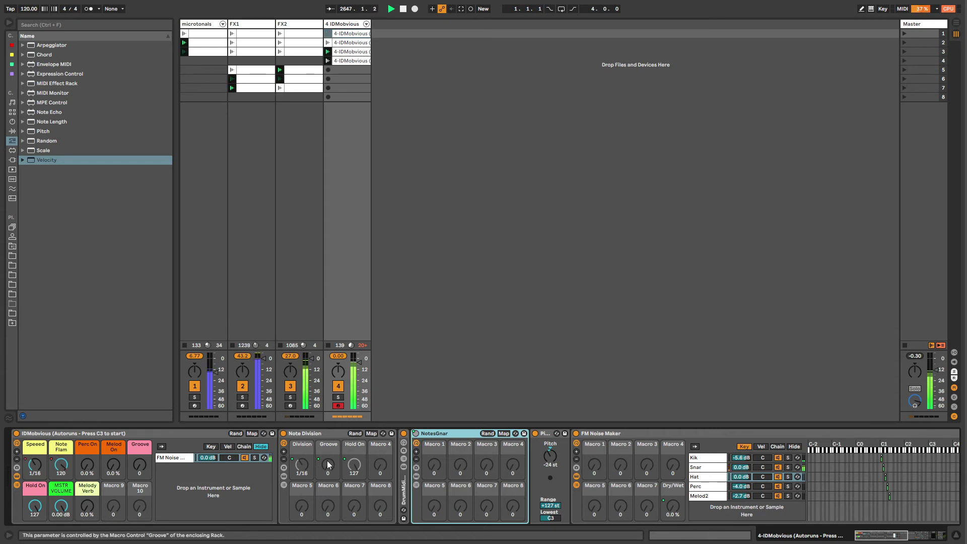
{"action": "left_click", "coordinate": [416, 485]}
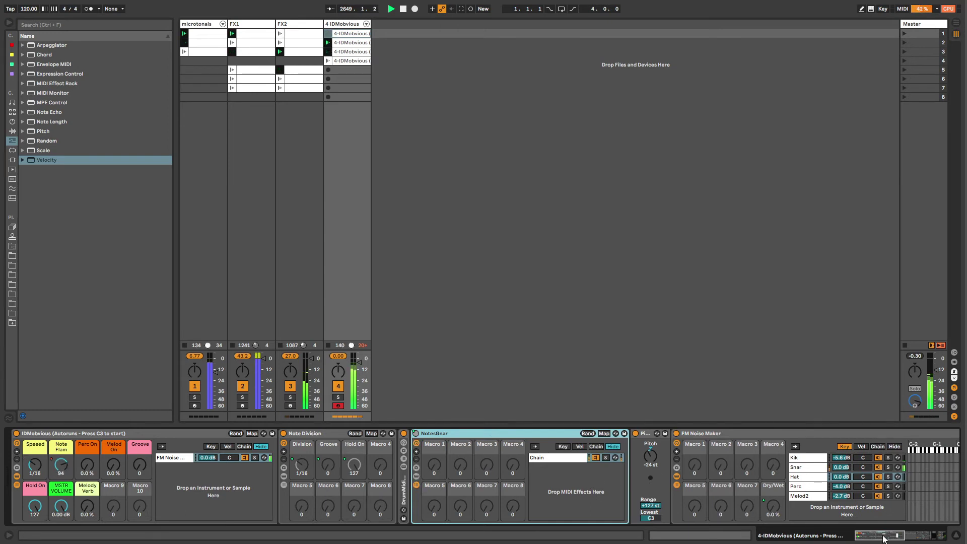
{"action": "left_click_drag", "start_coordinate": [883, 537], "coordinate": [890, 538]}
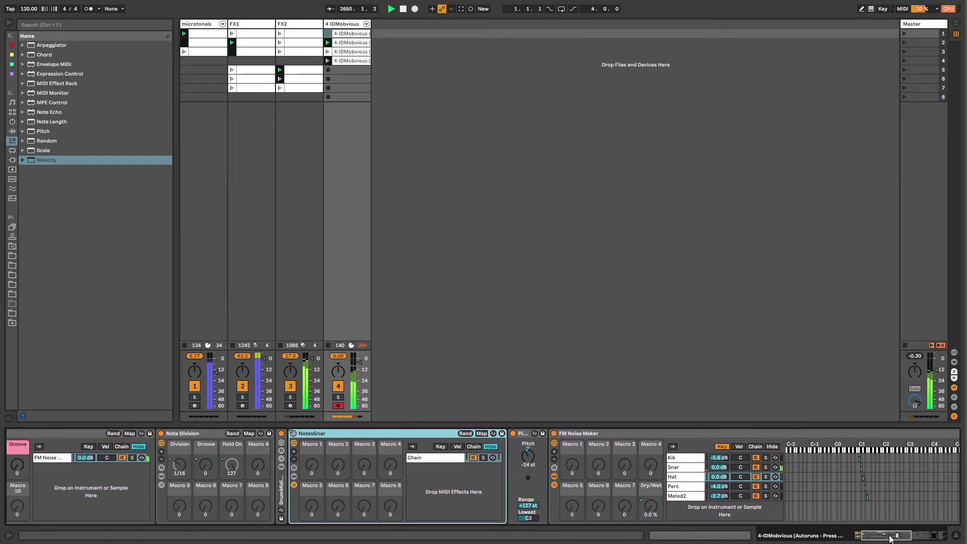
{"action": "left_click", "coordinate": [698, 468]}
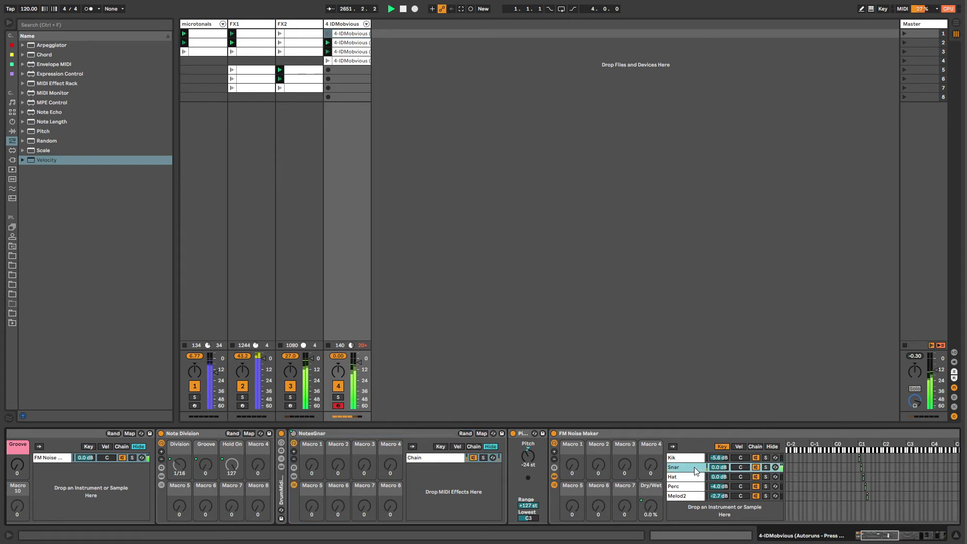
{"action": "double_click", "coordinate": [313, 434]}
- Unfold the DrumMidiProbabilityGate rack with its chains and set the SnareGate chain's Pitch lowest note to C#3
{"action": "left_click", "coordinate": [281, 443]}
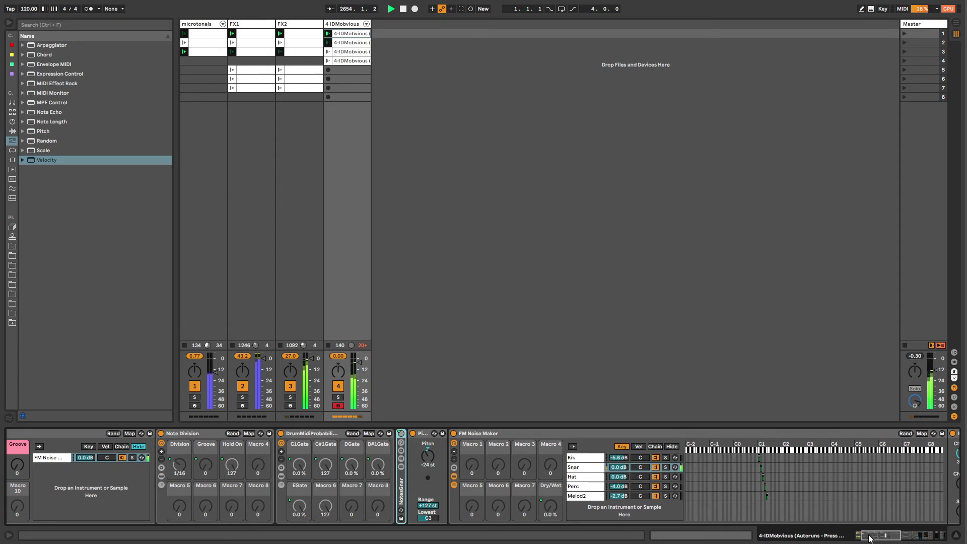
{"action": "left_click_drag", "start_coordinate": [869, 538], "coordinate": [864, 538]}
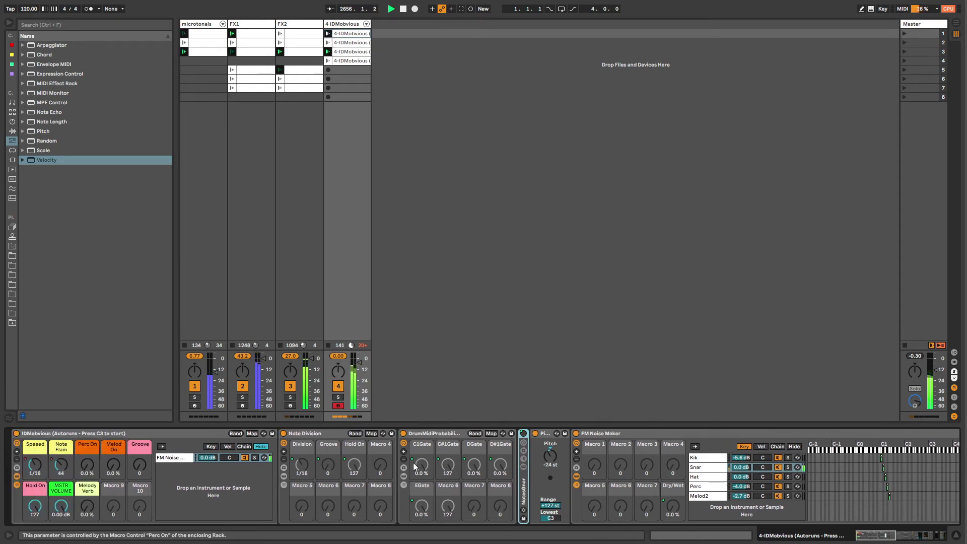
{"action": "left_click", "coordinate": [403, 487]}
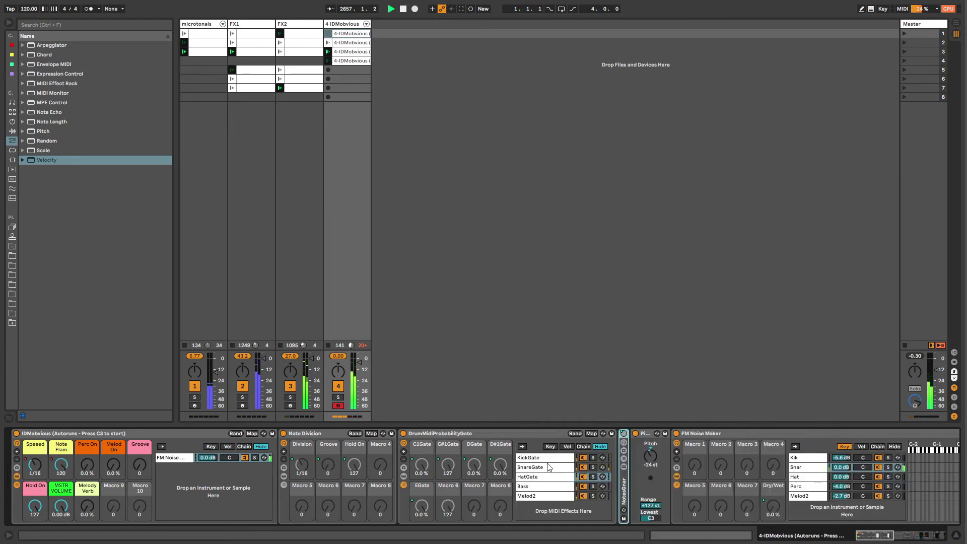
{"action": "left_click", "coordinate": [566, 466]}
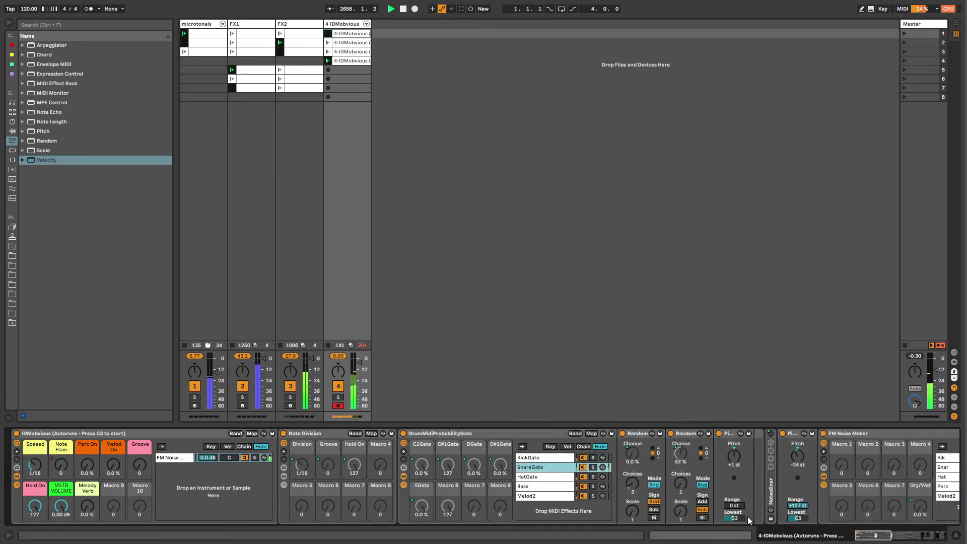
{"action": "left_click_drag", "start_coordinate": [736, 518], "coordinate": [737, 513]}
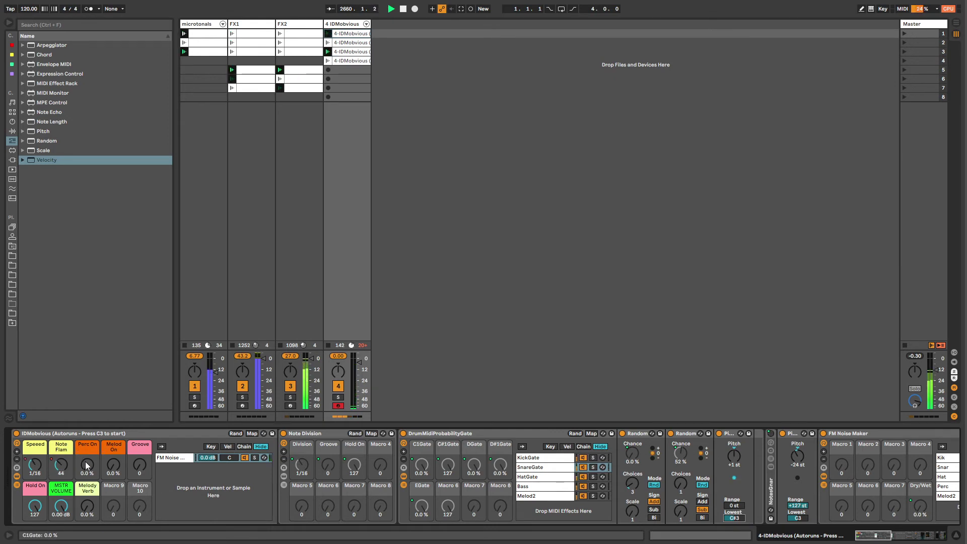
- Raise the Perc On macro to 100 %, return it to 0.0 %, and hide the IDMobvious rack's chain list
{"action": "left_click_drag", "start_coordinate": [86, 466], "coordinate": [86, 440]}
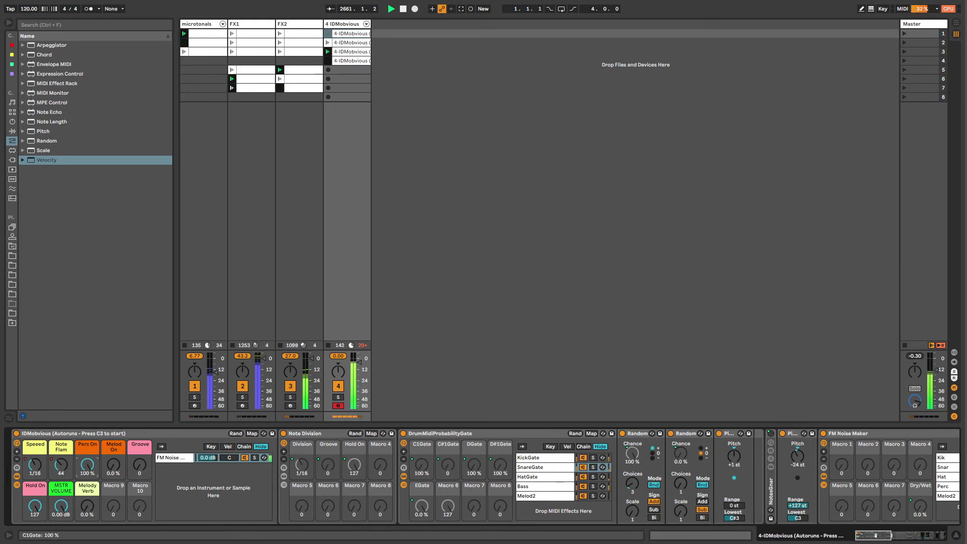
{"action": "left_click_drag", "start_coordinate": [114, 465], "coordinate": [92, 493]}
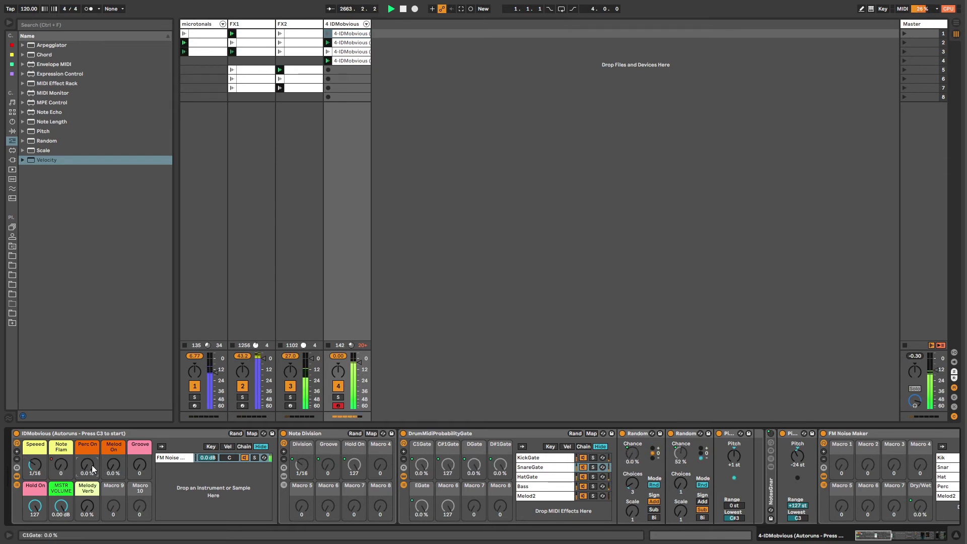
{"action": "left_click", "coordinate": [17, 486]}
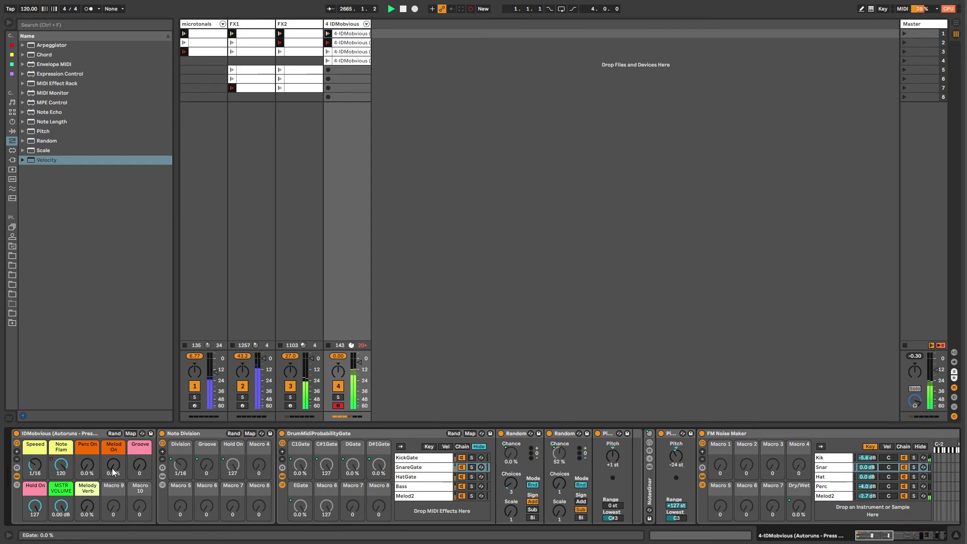
- Record Melod On and Perc On macro movements into the playing clip, raising Melod On to 100 %
{"action": "left_click_drag", "start_coordinate": [114, 471], "coordinate": [114, 456]}
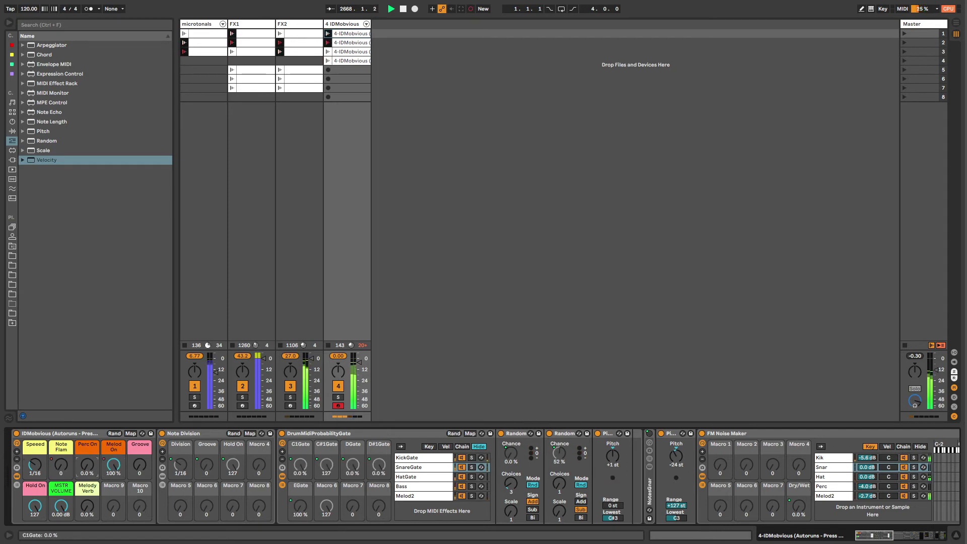
{"action": "mouse_move", "coordinate": [87, 465]}
{"action": "left_mouse_down"}
{"action": "mouse_move", "coordinate": [87, 448]}
{"action": "mouse_move", "coordinate": [87, 467]}
{"action": "left_mouse_up"}
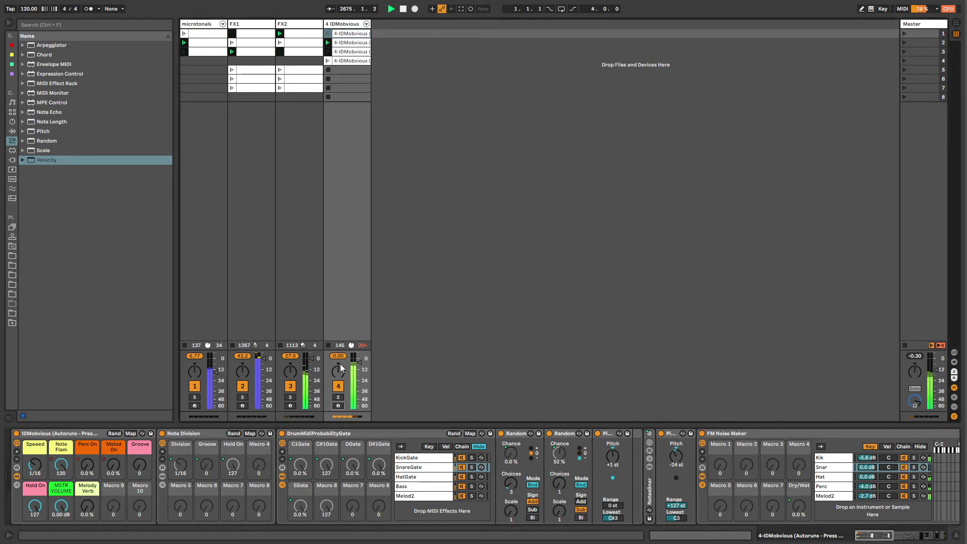
- Disarm the 4 IDMobvious track and remove the stop buttons from its empty clip slots 5 to 8
{"action": "left_click_drag", "start_coordinate": [338, 70], "coordinate": [338, 137]}
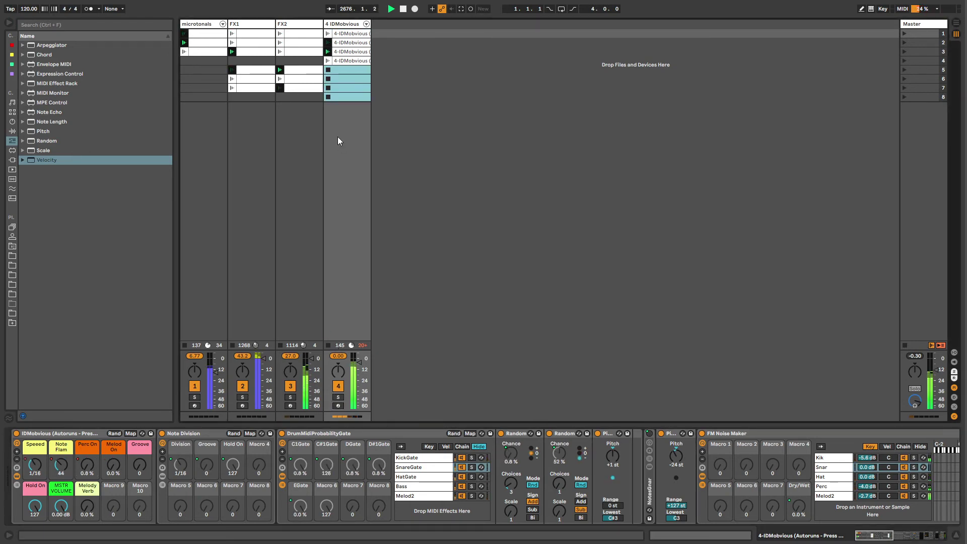
{"action": "left_click", "coordinate": [335, 71]}
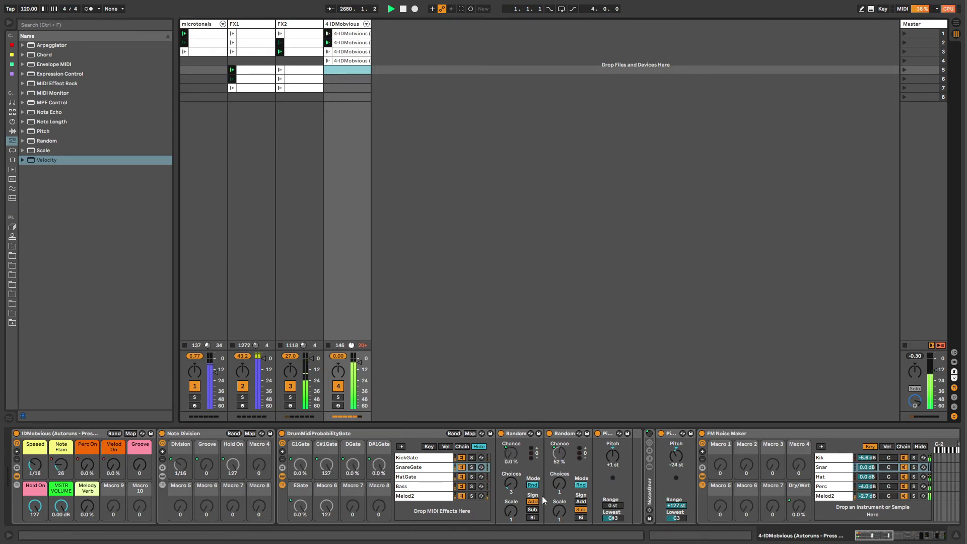
- Hide the DrumMidiProbabilityGate rack's chain list and devices and lower the volume of FM Noise Maker's Melod2 chain
{"action": "left_click_drag", "start_coordinate": [877, 539], "coordinate": [883, 538]}
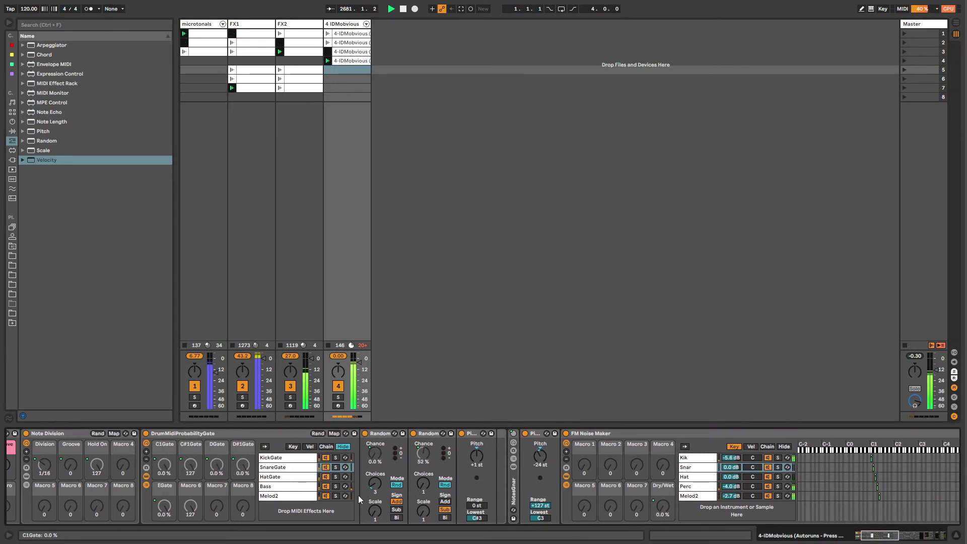
{"action": "left_click", "coordinate": [146, 485]}
{"action": "left_click", "coordinate": [146, 476]}
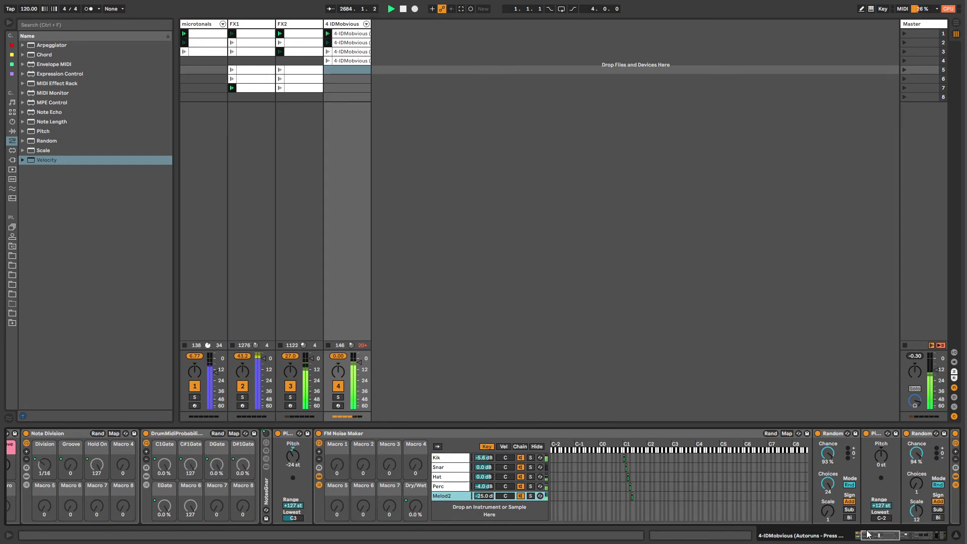
- Unfold the d_w OnOFF rack near the end of the device chain and select DFX Transverb in its W chain
{"action": "left_click_drag", "start_coordinate": [877, 537], "coordinate": [947, 538]}
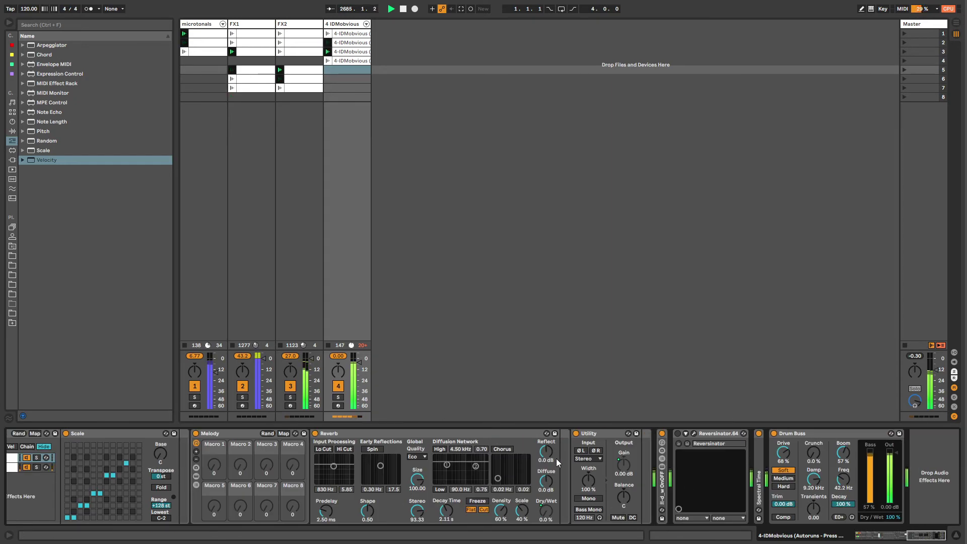
{"action": "double_click", "coordinate": [664, 474]}
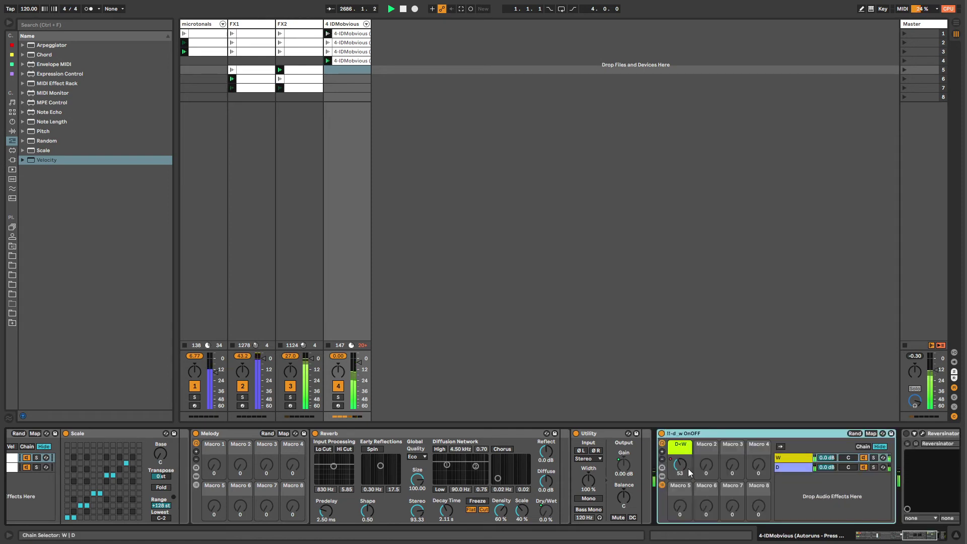
{"action": "left_click_drag", "start_coordinate": [678, 468], "coordinate": [855, 498]}
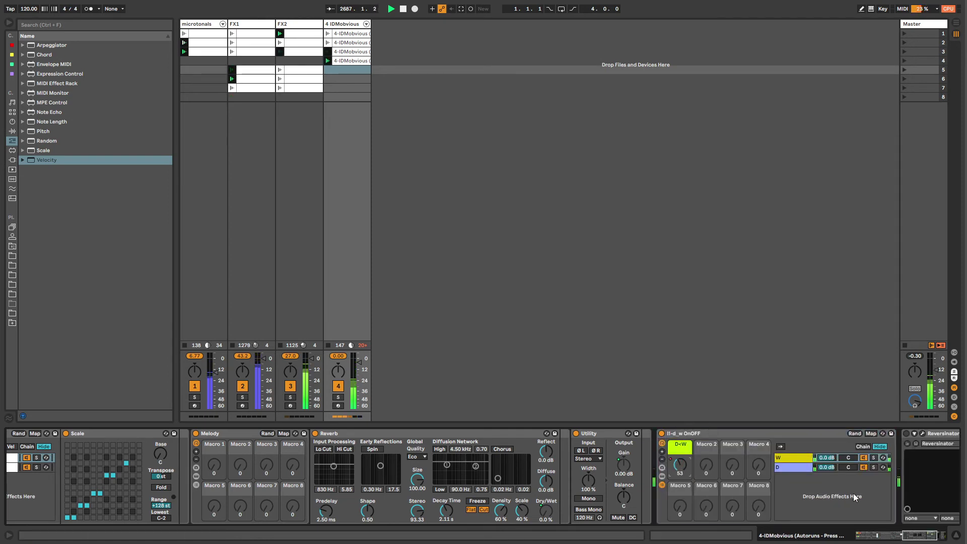
{"action": "left_click_drag", "start_coordinate": [913, 541], "coordinate": [925, 540]}
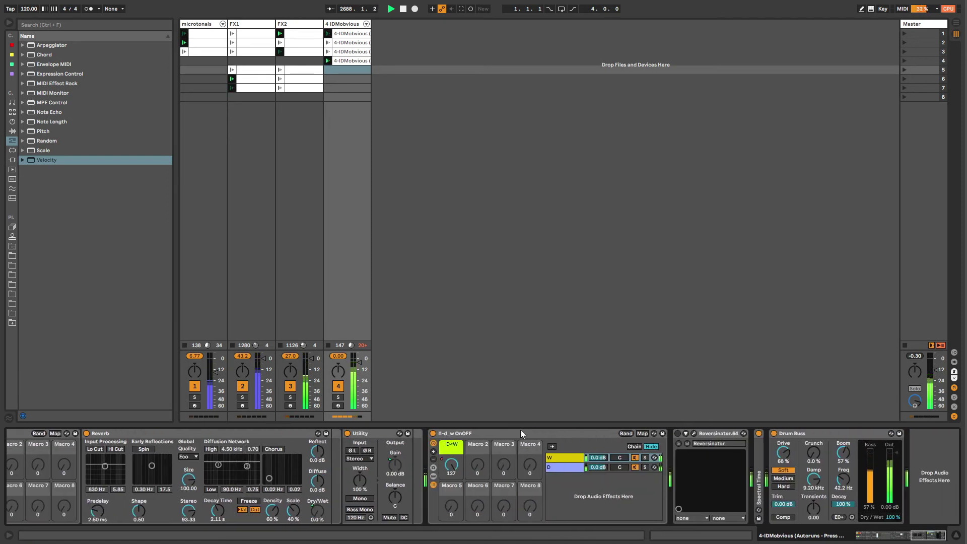
{"action": "left_click", "coordinate": [569, 458]}
{"action": "left_click", "coordinate": [717, 436]}
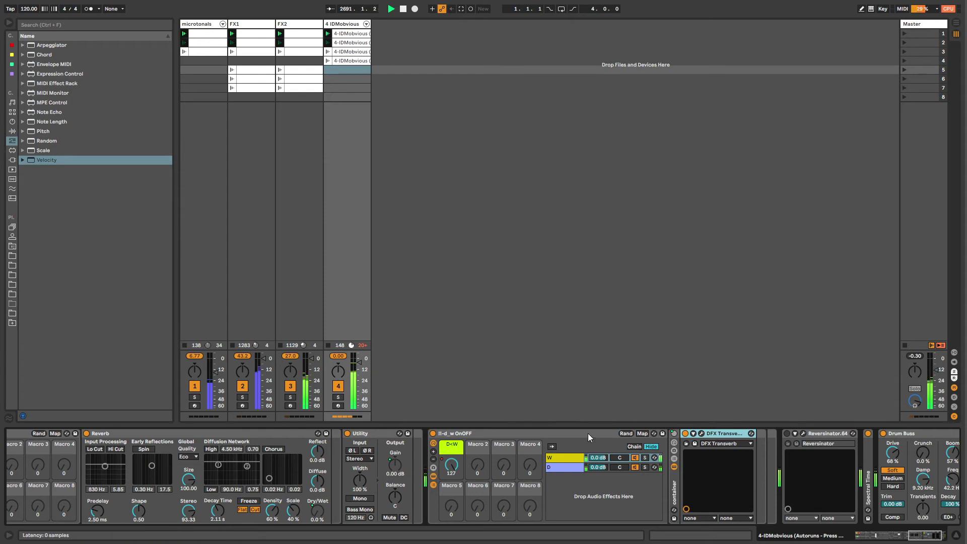
- Delete the automation of the d_w OnOFF rack's D<W macro and record new knob movements for it
{"action": "right_click", "coordinate": [452, 470]}
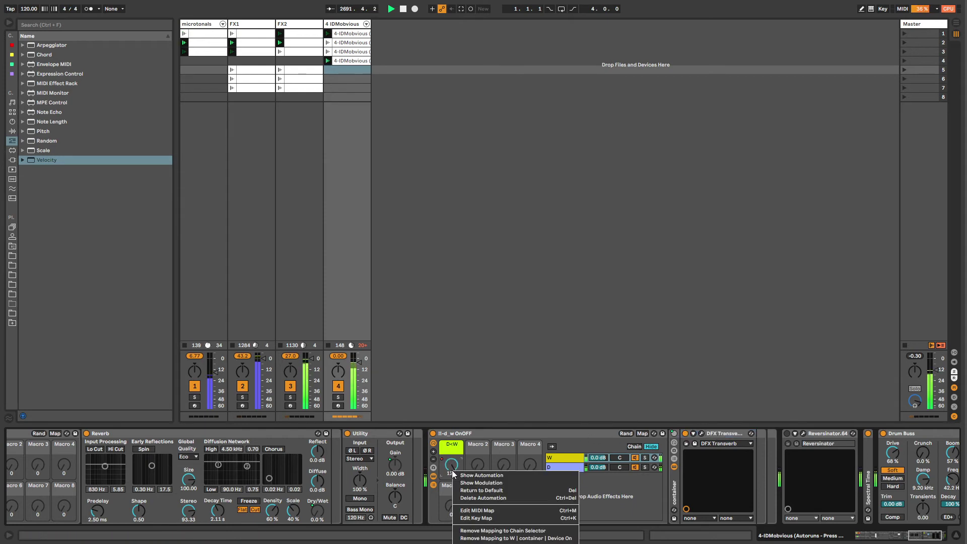
{"action": "left_click", "coordinate": [464, 501]}
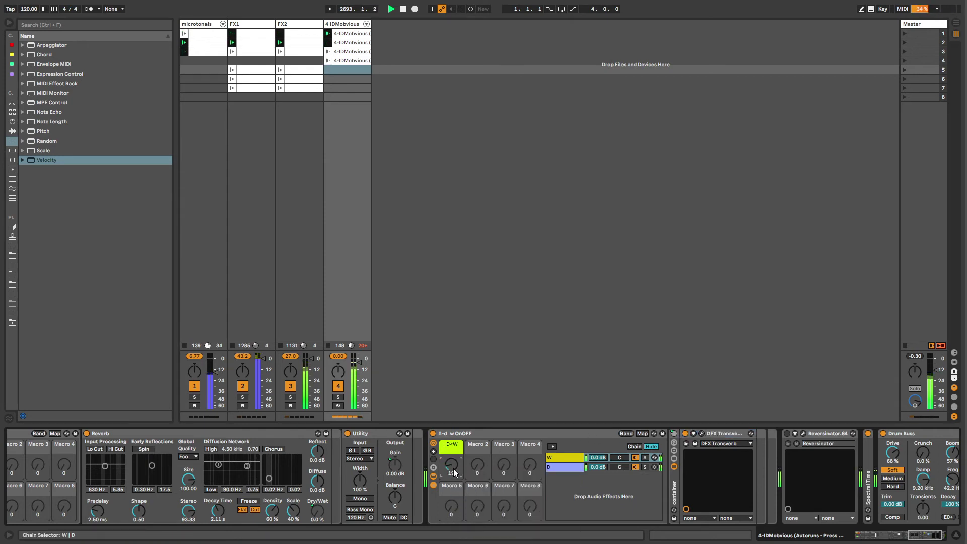
{"action": "left_click_drag", "start_coordinate": [454, 472], "coordinate": [452, 486]}
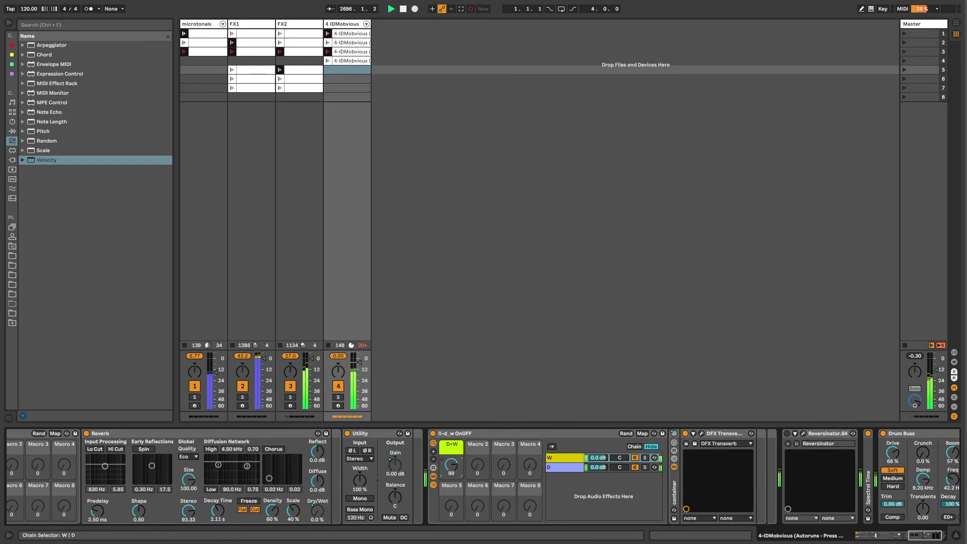
{"action": "left_click_drag", "start_coordinate": [451, 466], "coordinate": [452, 481]}
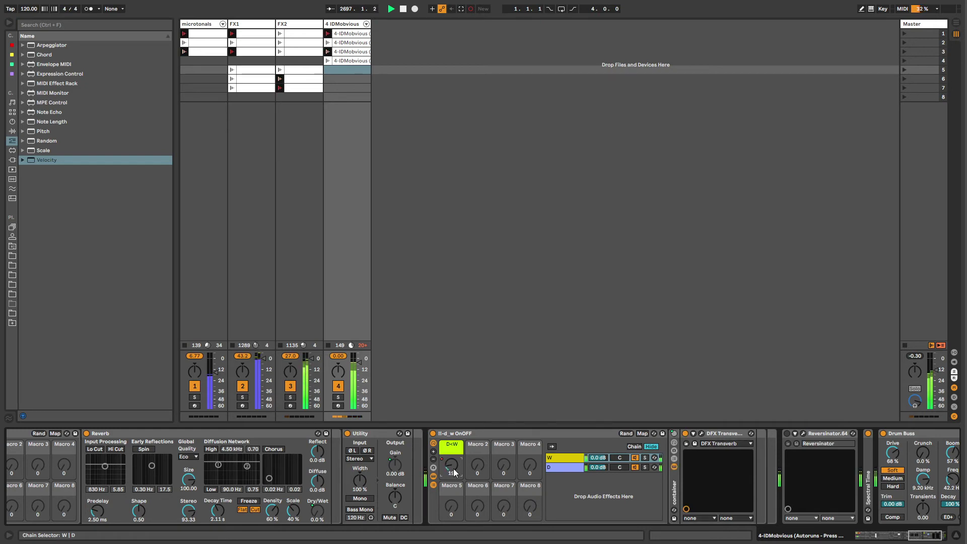
- Hide the d_w OnOFF rack's chain list and devices and unfold the Spectral Time device
{"action": "left_click", "coordinate": [436, 485]}
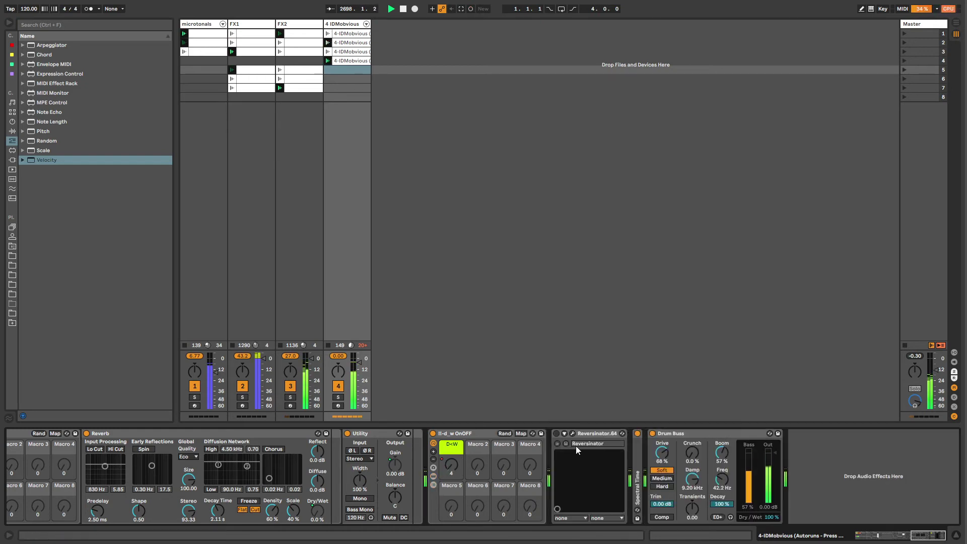
{"action": "double_click", "coordinate": [636, 448]}
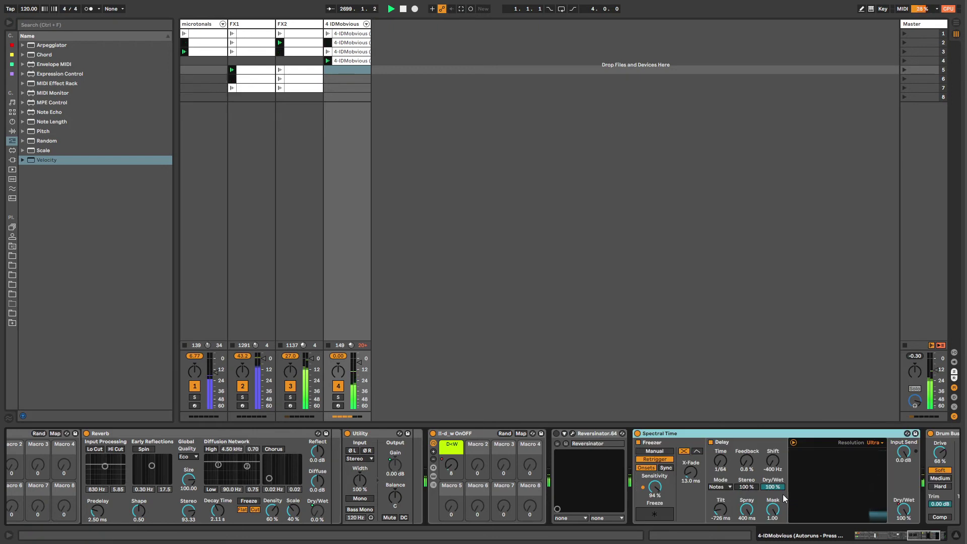
{"action": "left_click", "coordinate": [938, 539]}
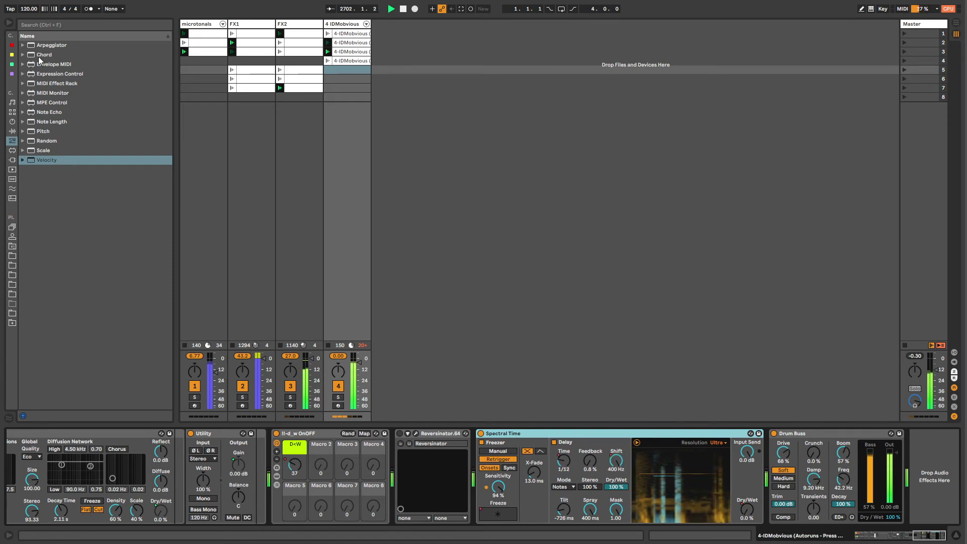
- Find the Delay audio effect in the browser's Delay & Loop folder and insert it between Reversinator and Spectral Time
{"action": "left_click", "coordinate": [12, 246]}
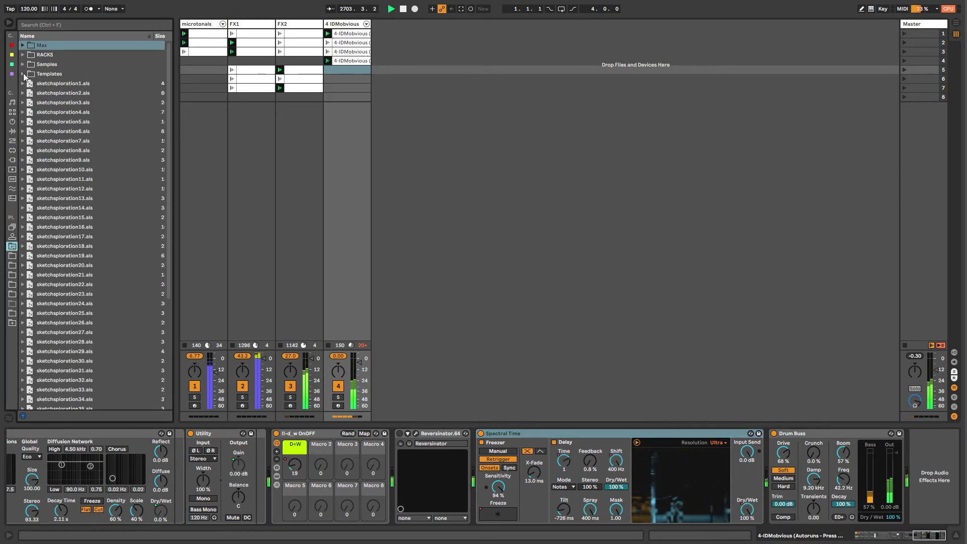
{"action": "left_click", "coordinate": [13, 141]}
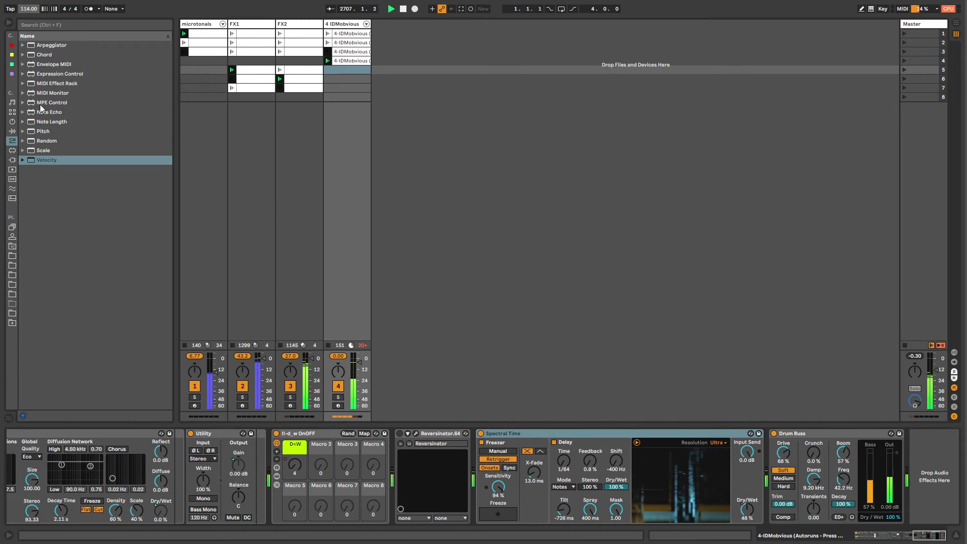
{"action": "left_click", "coordinate": [12, 131]}
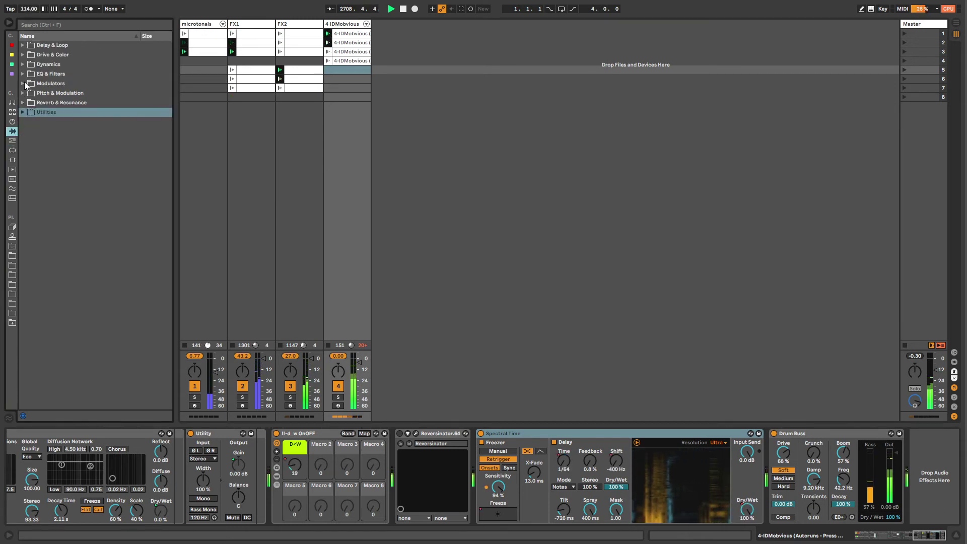
{"action": "left_click", "coordinate": [23, 83]}
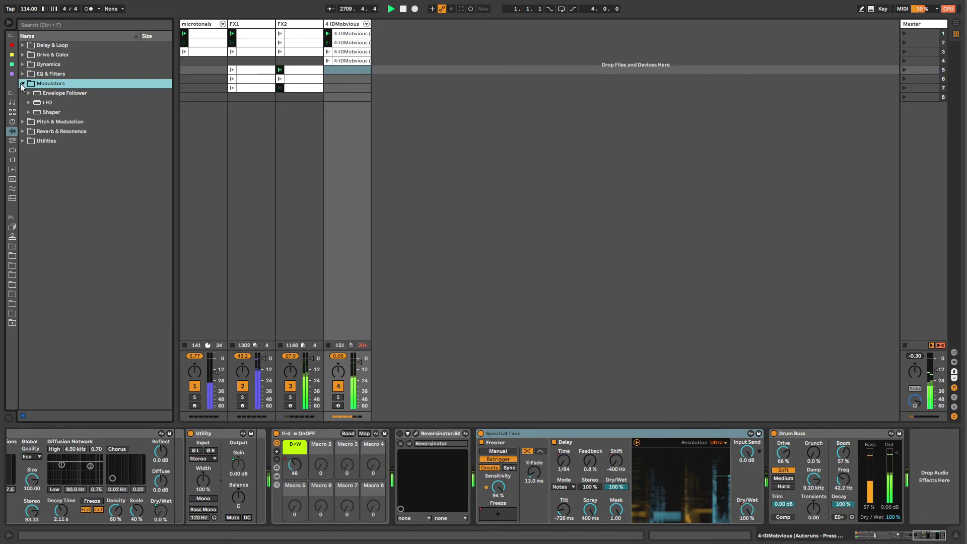
{"action": "left_click", "coordinate": [22, 83]}
{"action": "left_click", "coordinate": [23, 65]}
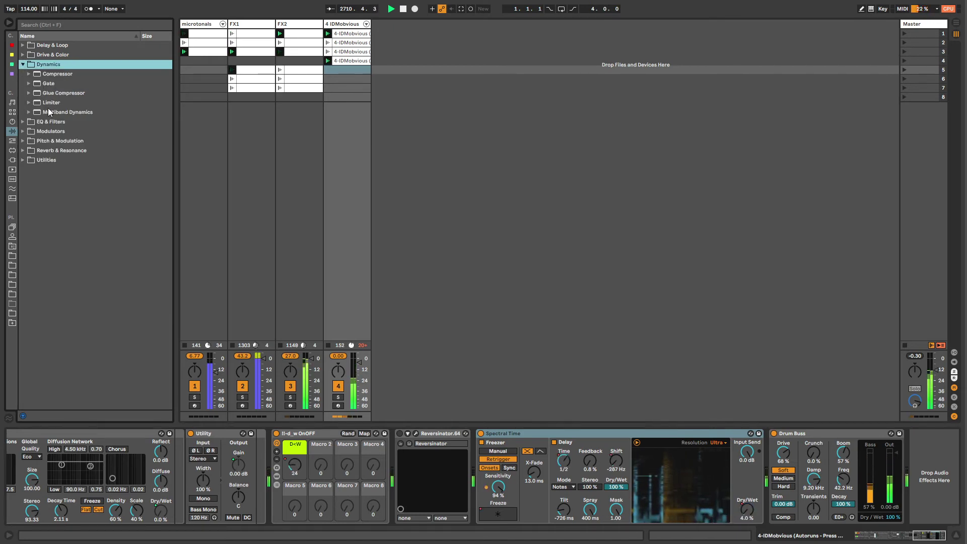
{"action": "left_click", "coordinate": [22, 64]}
{"action": "left_click", "coordinate": [22, 55]}
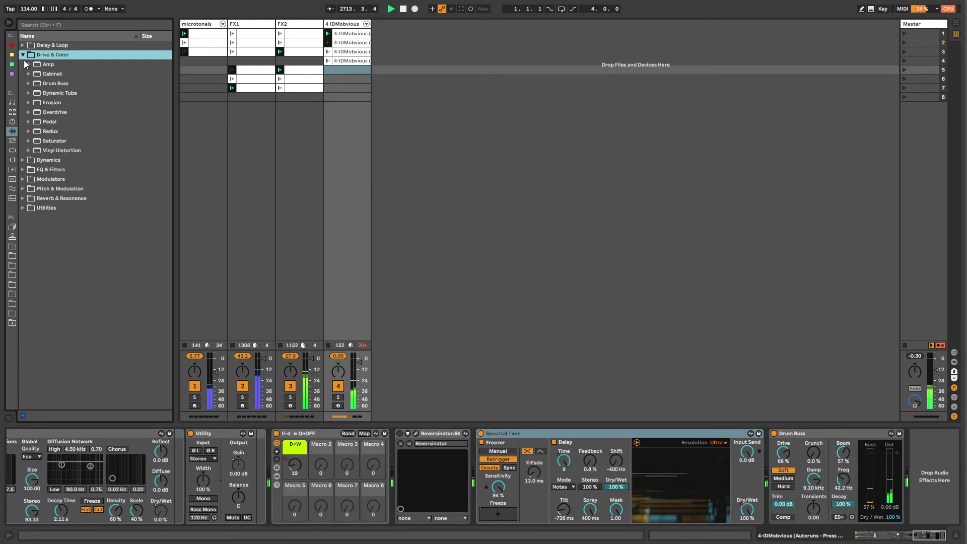
{"action": "left_click", "coordinate": [24, 55]}
{"action": "left_click", "coordinate": [23, 46]}
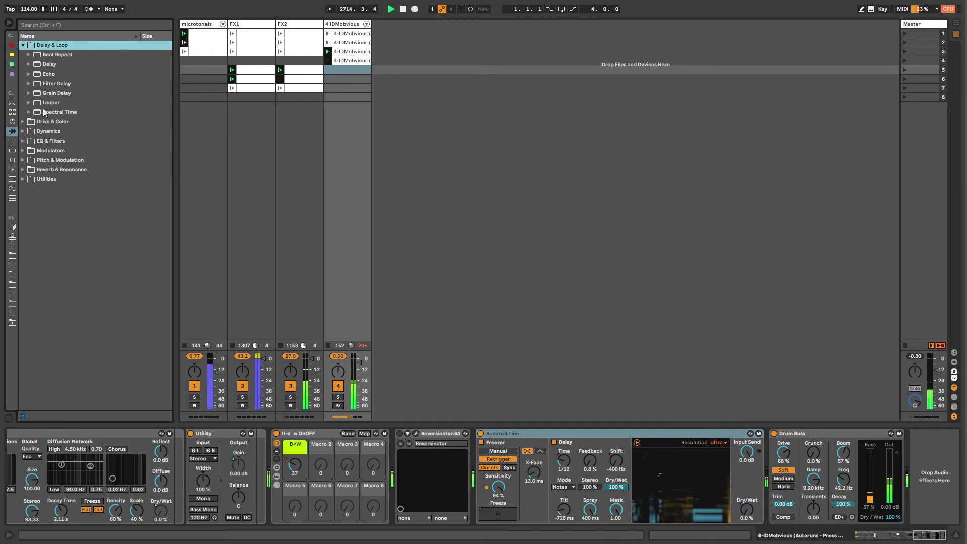
{"action": "left_click_drag", "start_coordinate": [50, 64], "coordinate": [491, 479]}
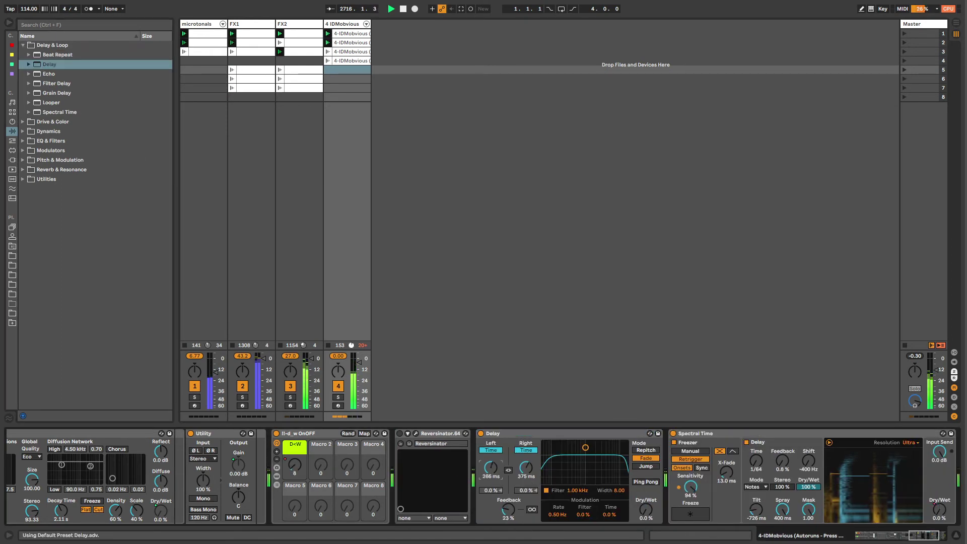
- Link the new Delay's left and right times, set feedback to 81 %, and record movements of the delay time and dry/wet
{"action": "left_click", "coordinate": [508, 470]}
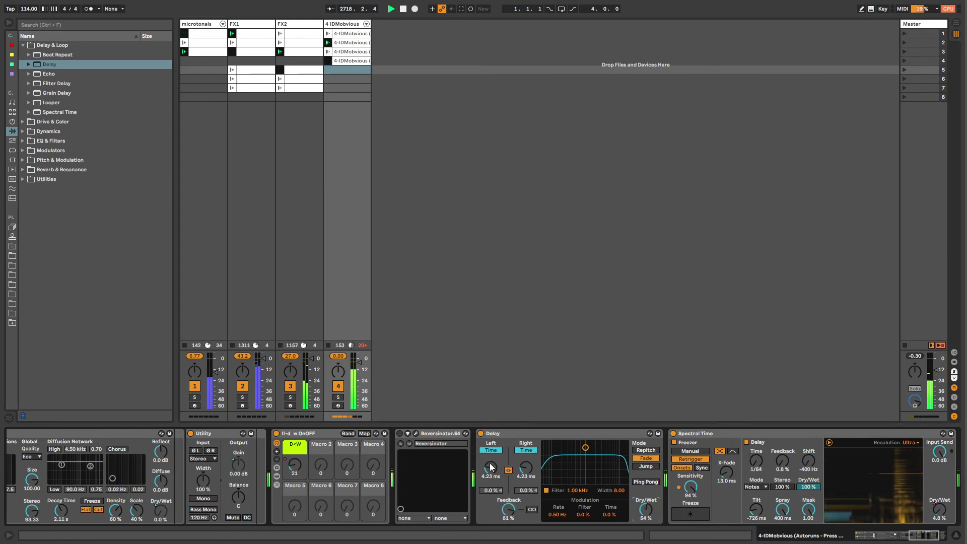
{"action": "left_click_drag", "start_coordinate": [492, 468], "coordinate": [493, 434]}
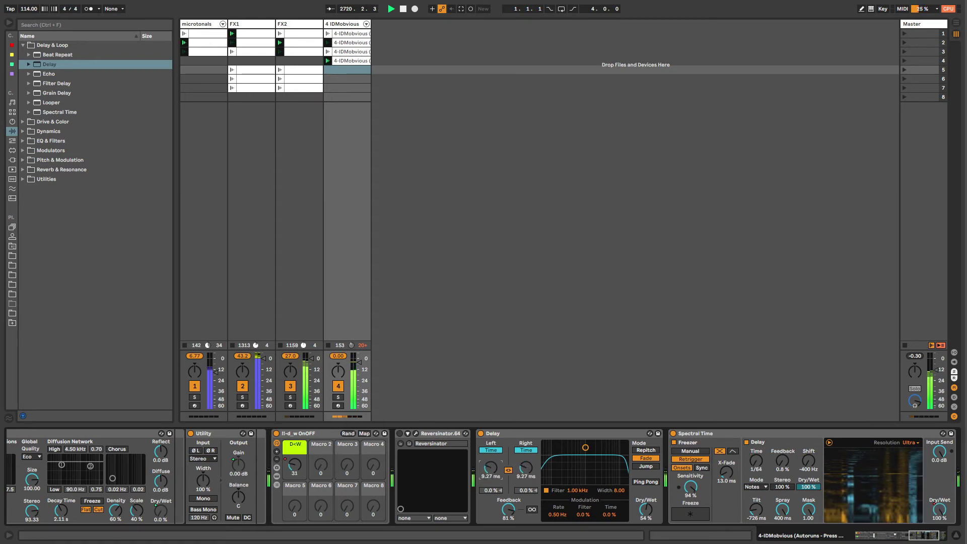
{"action": "left_click_drag", "start_coordinate": [490, 467], "coordinate": [491, 433]}
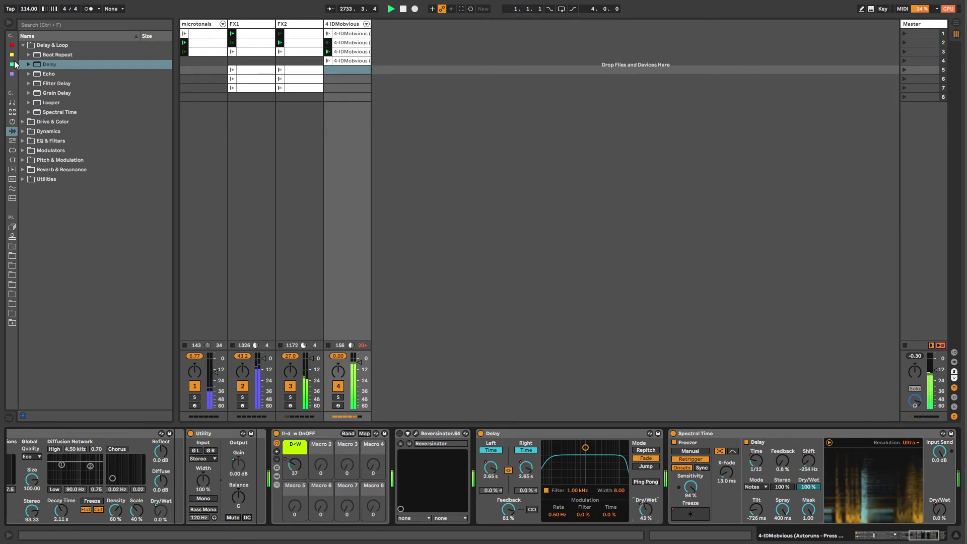
- Collapse the Delay & Loop folder and show the devices of FM Noise Maker's Melod2 chain
{"action": "left_click", "coordinate": [24, 95]}
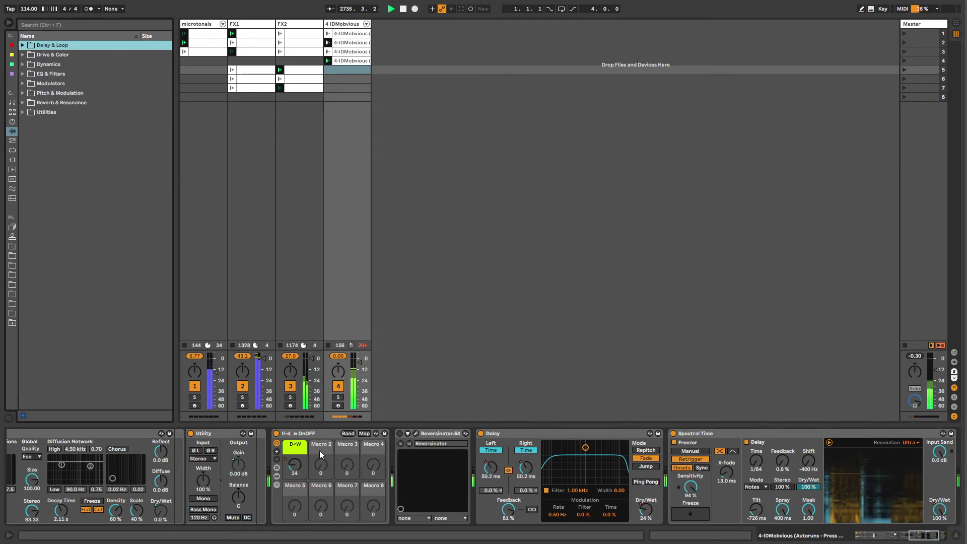
{"action": "left_click", "coordinate": [363, 365]}
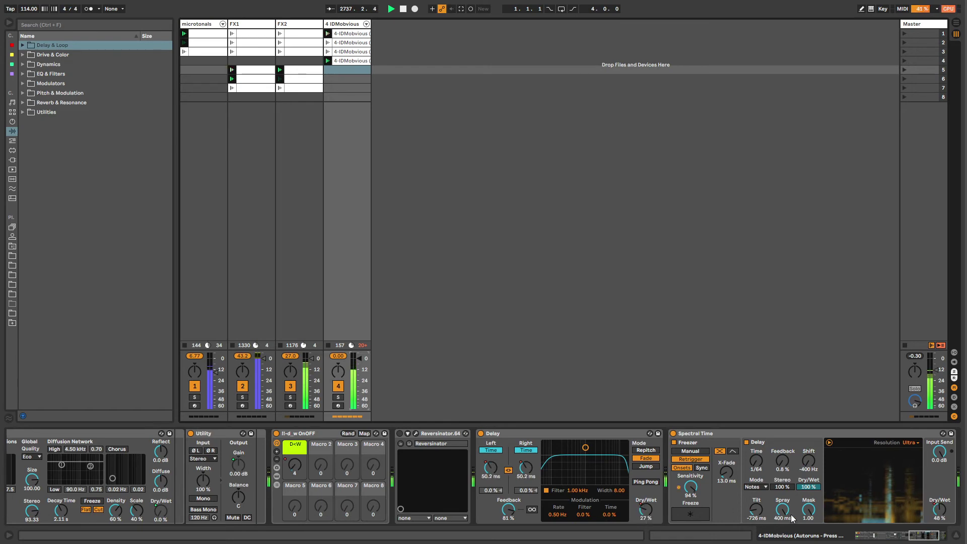
{"action": "left_click_drag", "start_coordinate": [891, 537], "coordinate": [869, 537]}
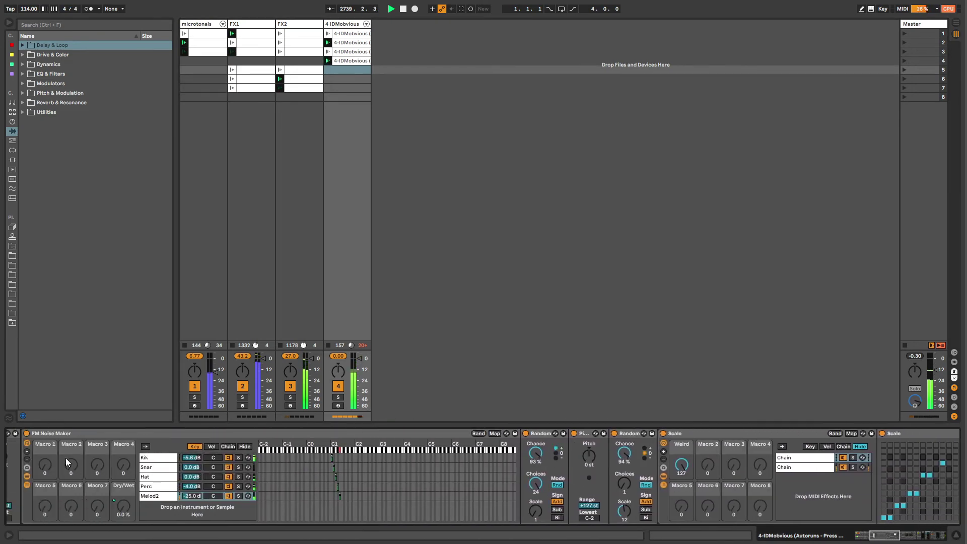
{"action": "left_click", "coordinate": [151, 496]}
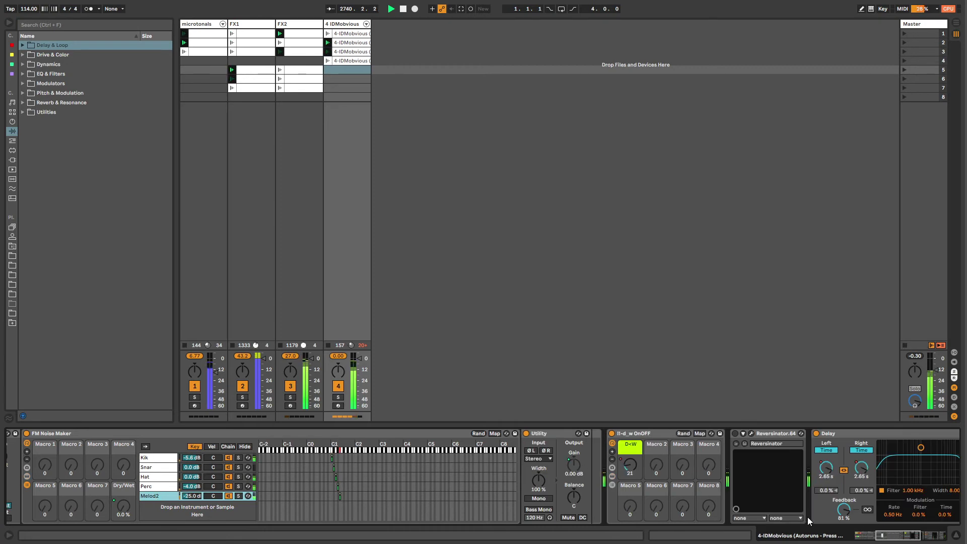
{"action": "scroll", "coordinate": [809, 521], "scroll_direction": "right", "scroll_amount": 5}
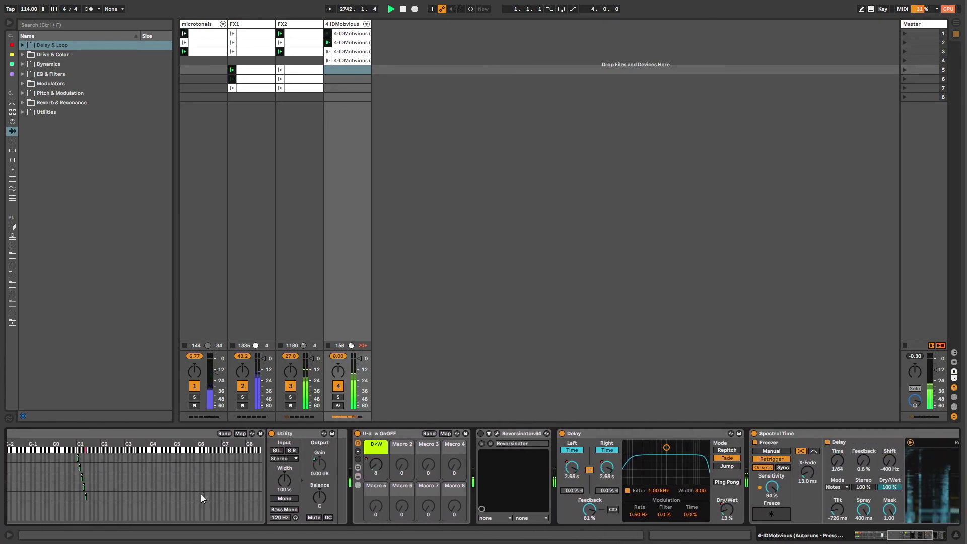
{"action": "left_click", "coordinate": [877, 540]}
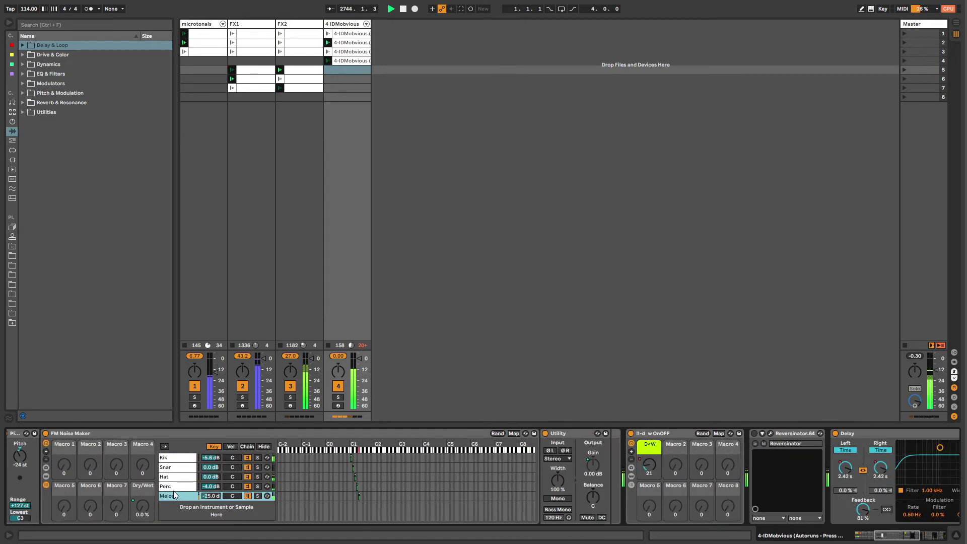
{"action": "left_click", "coordinate": [267, 496]}
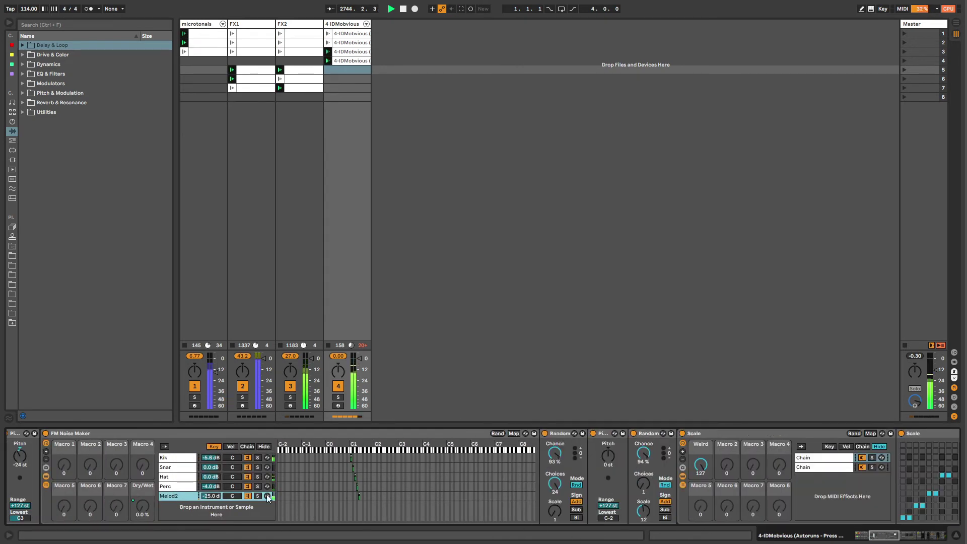
- Fold both Random devices, the Pitch and the Scale in the Melod2 chain and select the Melody rack
{"action": "double_click", "coordinate": [567, 433]}
{"action": "double_click", "coordinate": [574, 434]}
{"action": "double_click", "coordinate": [569, 434]}
{"action": "double_click", "coordinate": [585, 434]}
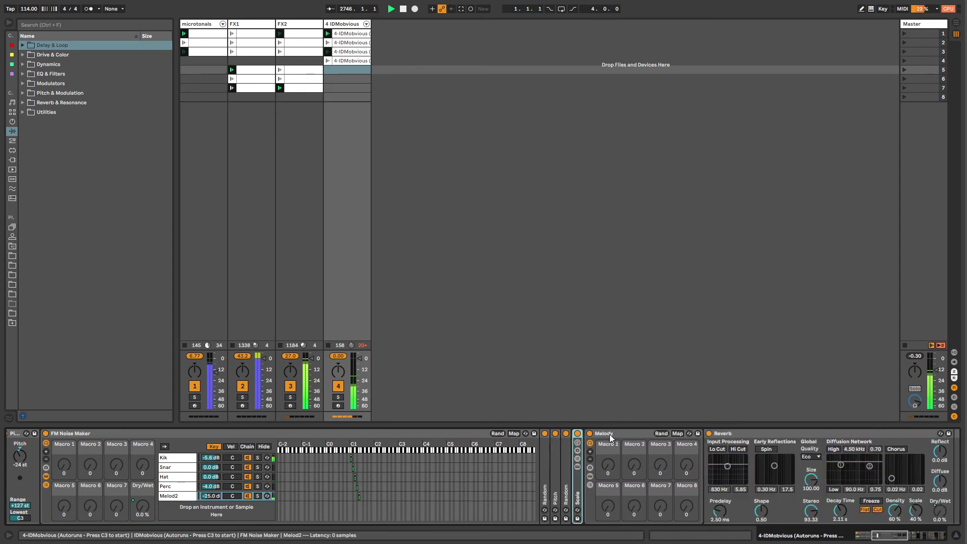
{"action": "double_click", "coordinate": [618, 435]}
{"action": "left_click", "coordinate": [619, 436]}
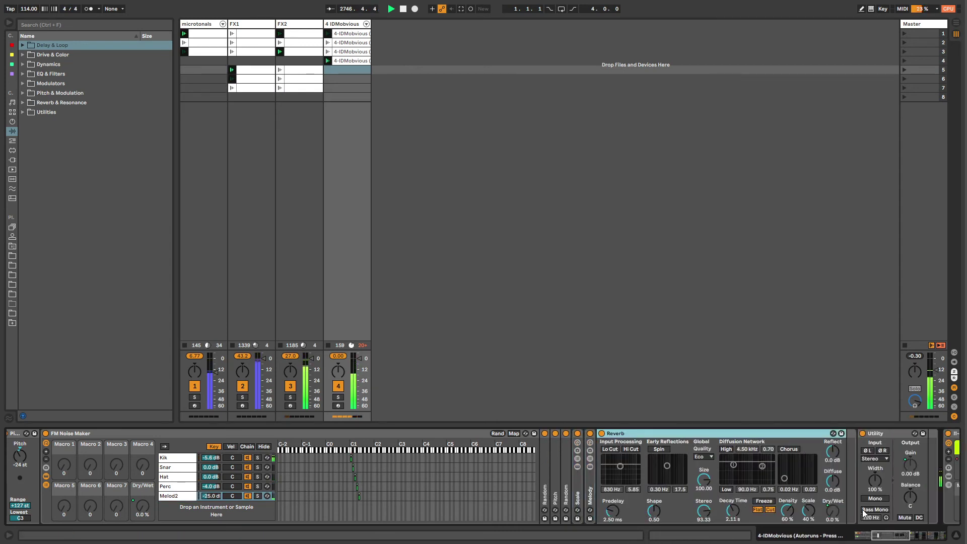
{"action": "scroll", "coordinate": [879, 536], "scroll_direction": "right", "scroll_amount": 5}
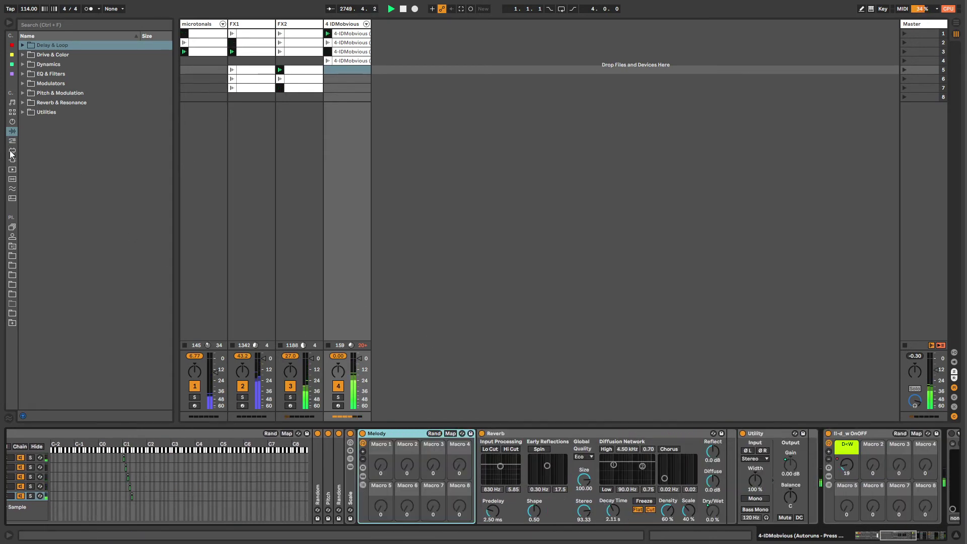
- Show the chain list of the microtonals track's d_w OnOFF rack and select its W chain to reveal the Gate
{"action": "left_click", "coordinate": [211, 26]}
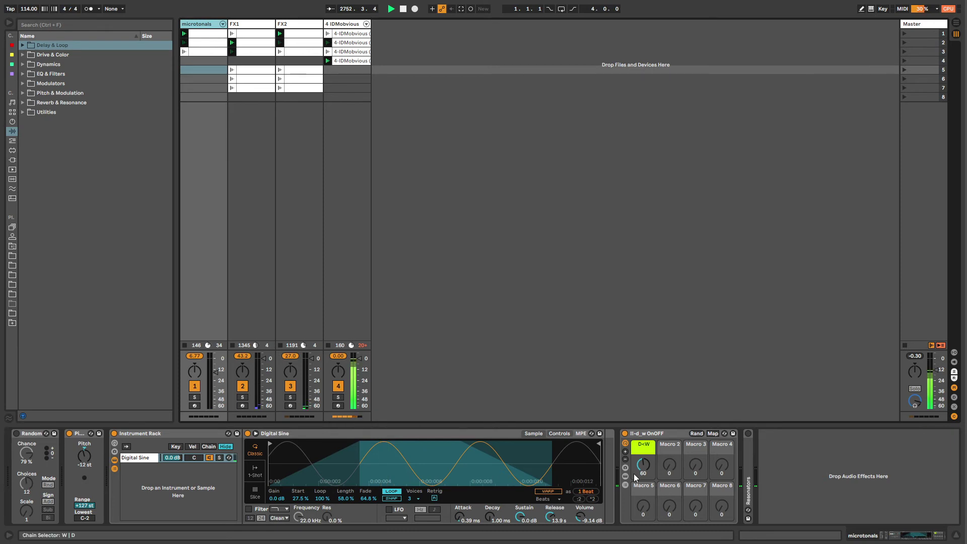
{"action": "left_click", "coordinate": [626, 487]}
{"action": "left_click", "coordinate": [750, 458]}
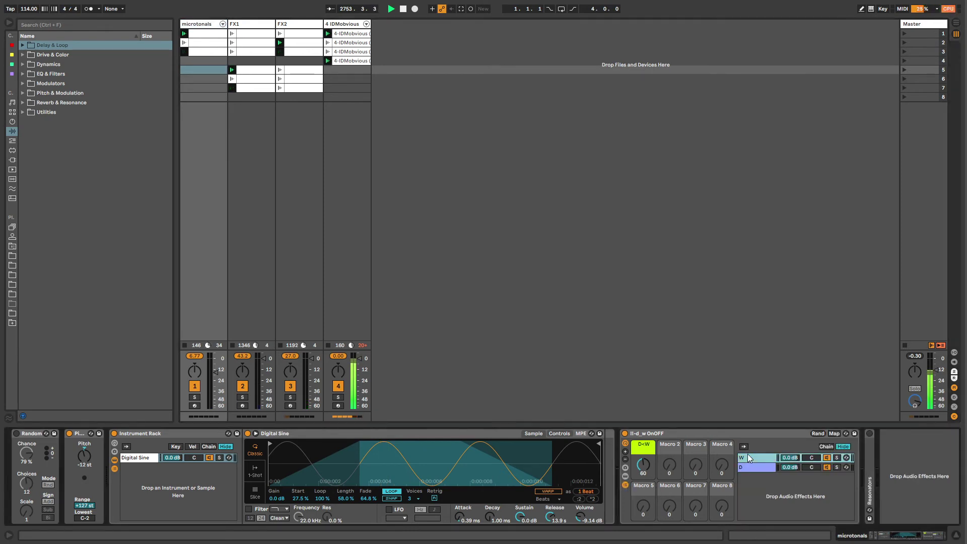
{"action": "scroll", "coordinate": [937, 486], "scroll_direction": "down", "scroll_amount": 5}
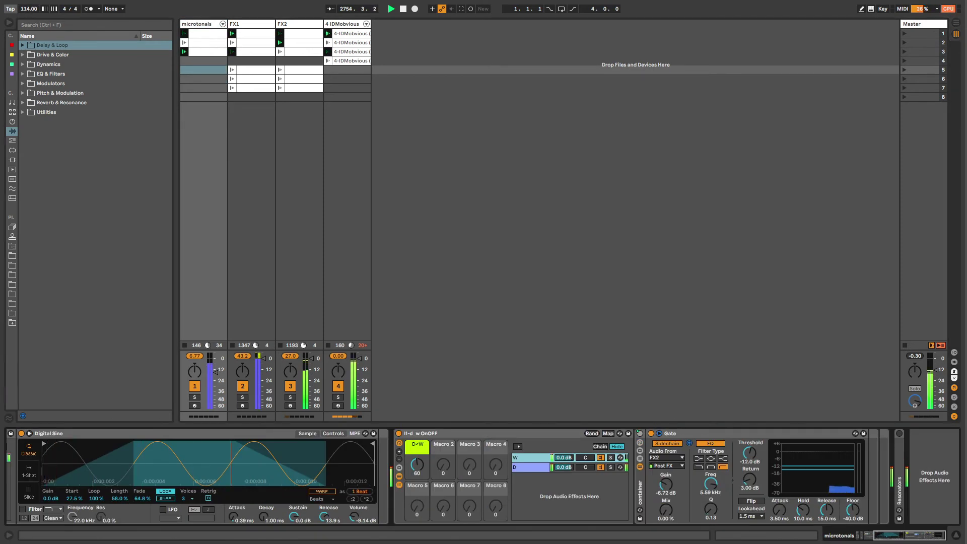
- Insert a Grain Delay from the Delay & Loop effects after the Gate in the W chain
{"action": "left_click", "coordinate": [15, 141]}
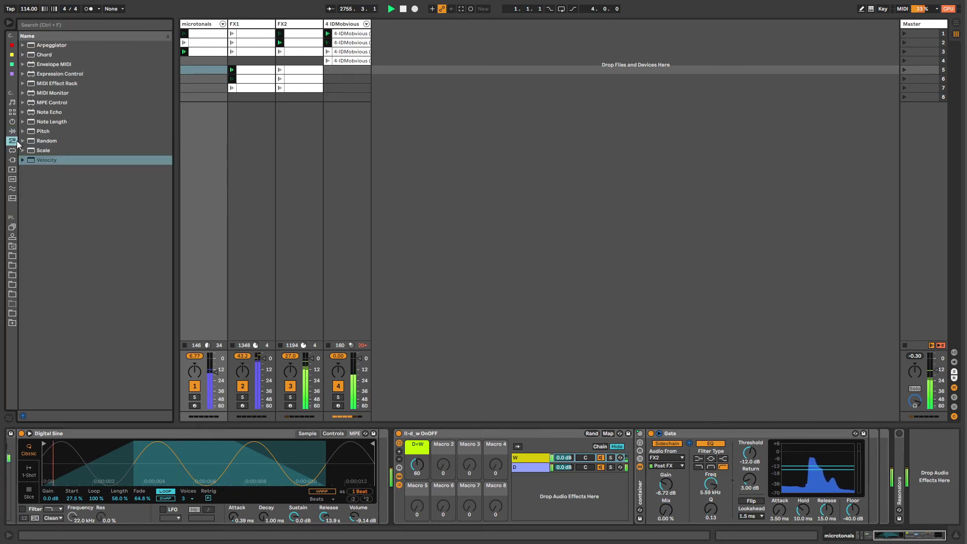
{"action": "left_click", "coordinate": [12, 131]}
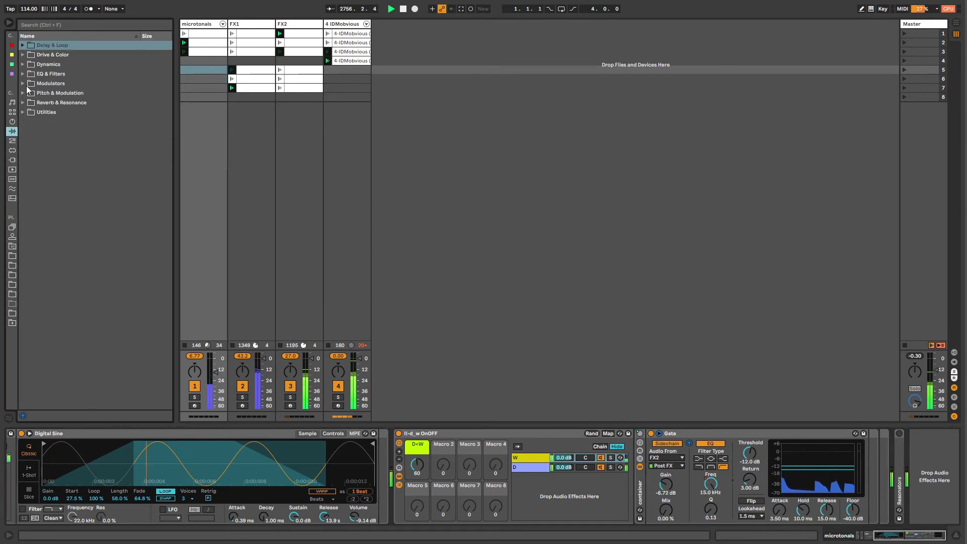
{"action": "left_click", "coordinate": [23, 92]}
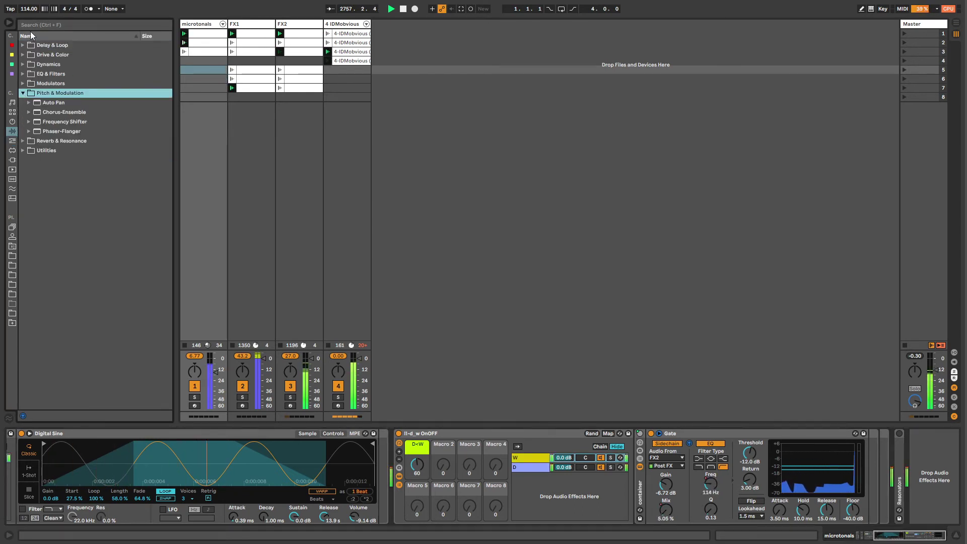
{"action": "left_click", "coordinate": [25, 45]}
{"action": "left_click_drag", "start_coordinate": [50, 94], "coordinate": [832, 474]}
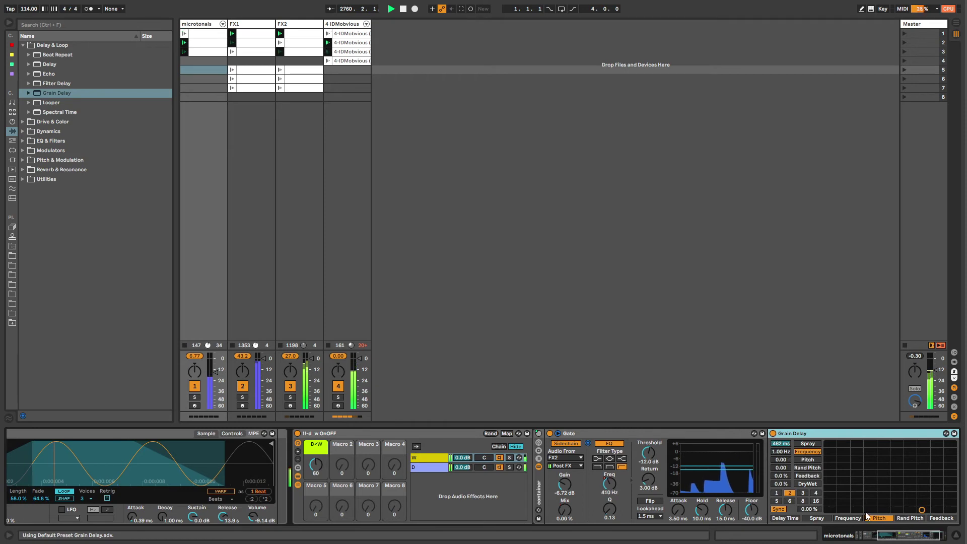
{"action": "scroll", "coordinate": [806, 499], "scroll_direction": "right", "scroll_amount": 3}
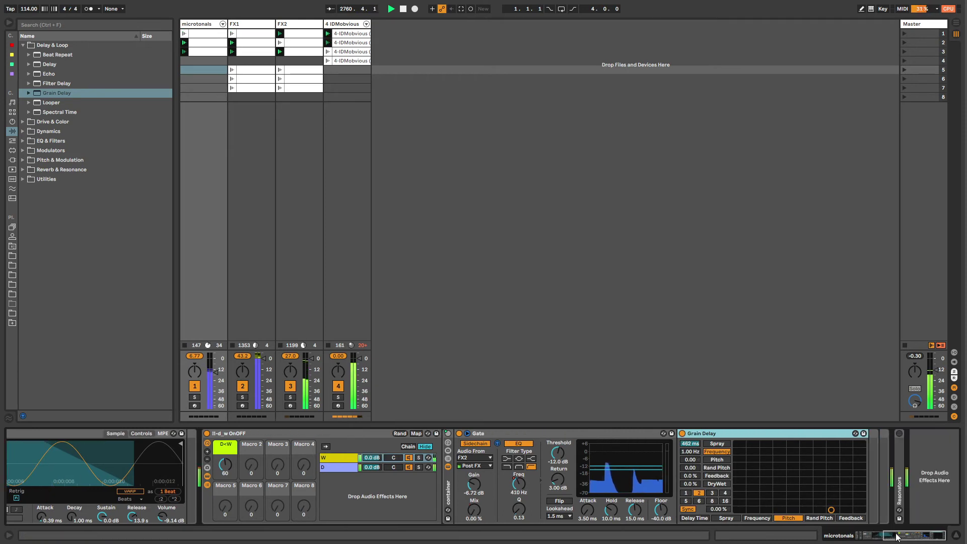
- Set the Grain Delay's dry/wet to 100 % and pitch to about -12, and lower the rack's D<W macro to 39
{"action": "left_click", "coordinate": [688, 483]}
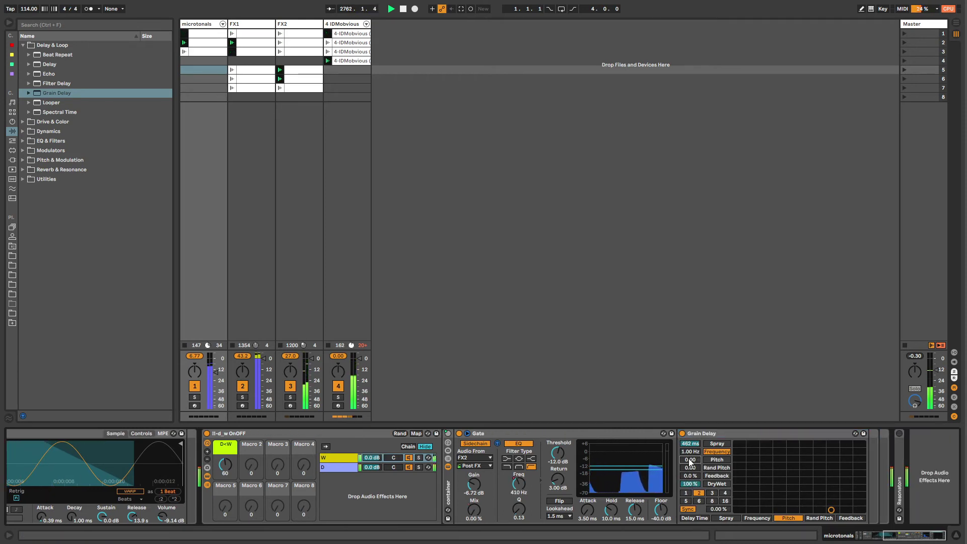
{"action": "left_click_drag", "start_coordinate": [689, 459], "coordinate": [688, 478]}
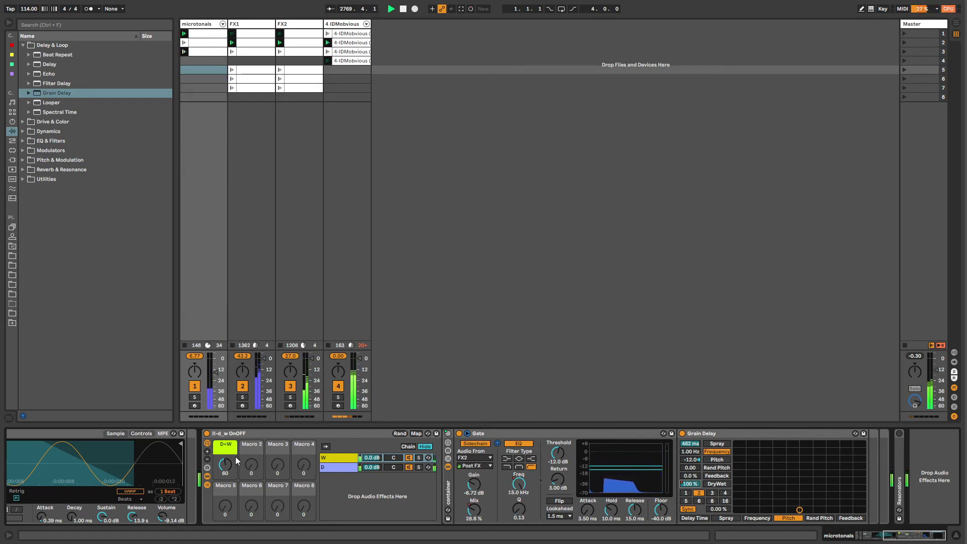
{"action": "left_click_drag", "start_coordinate": [231, 465], "coordinate": [232, 478]}
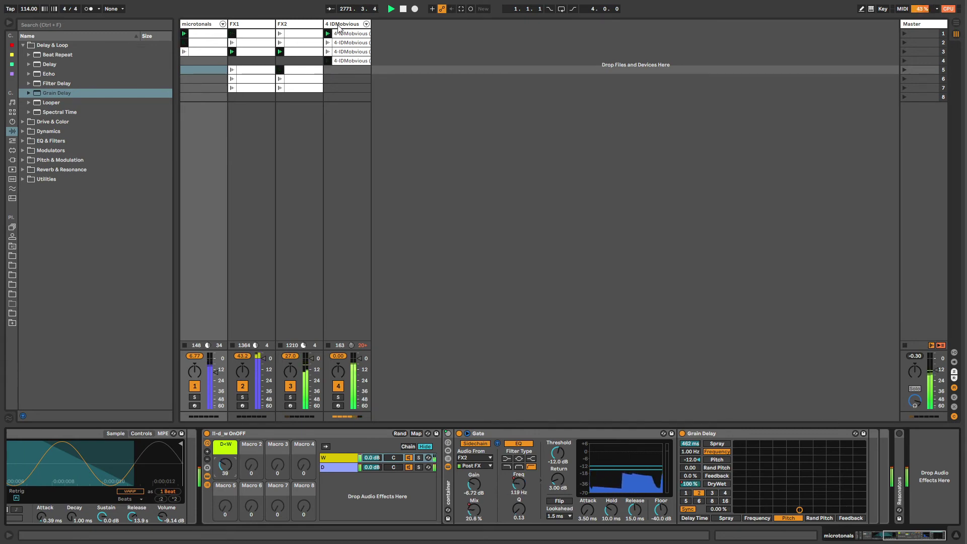
- Return to the 4 IDMobvious track and select the Perc chain in FM Noise Maker
{"action": "left_click", "coordinate": [333, 397]}
{"action": "left_click", "coordinate": [43, 488]}
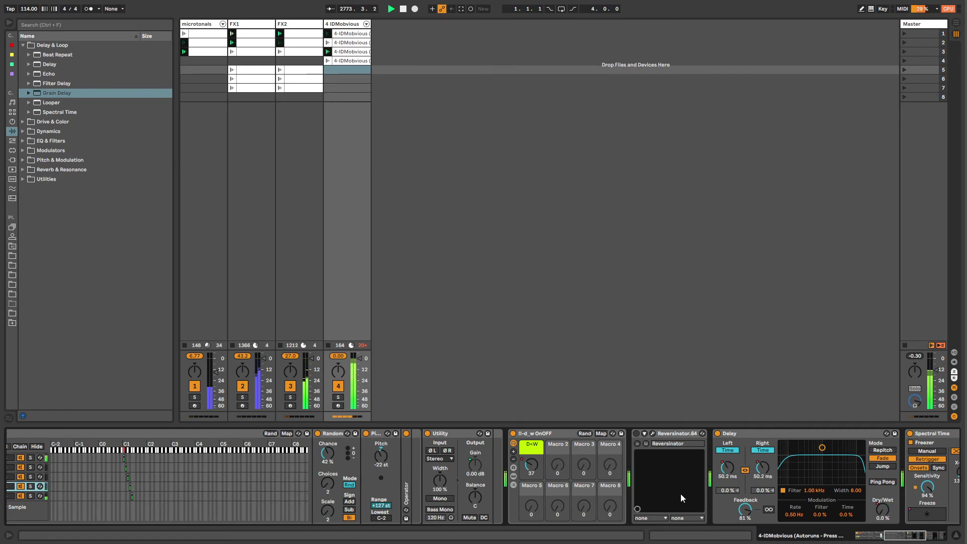
{"action": "mouse_move", "coordinate": [895, 540]}
{"action": "left_mouse_down"}
{"action": "mouse_move", "coordinate": [873, 540]}
{"action": "mouse_move", "coordinate": [886, 540]}
{"action": "left_mouse_up"}
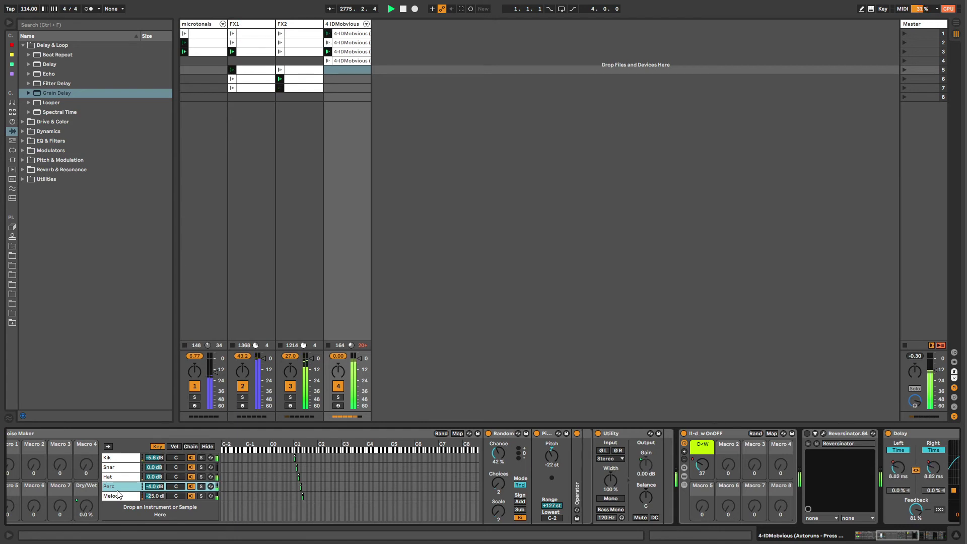
{"action": "key", "text": "Delete"}
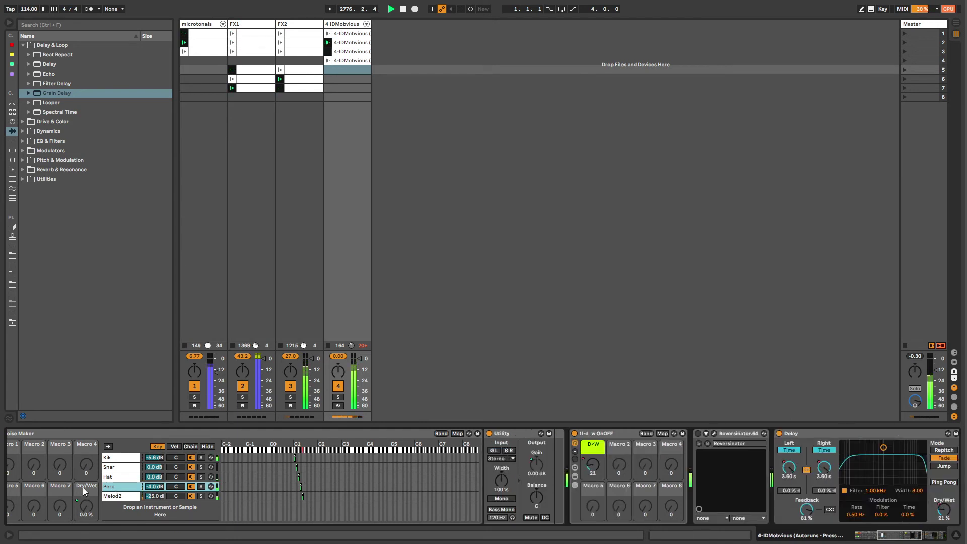
{"action": "key", "text": "ctrl+z"}
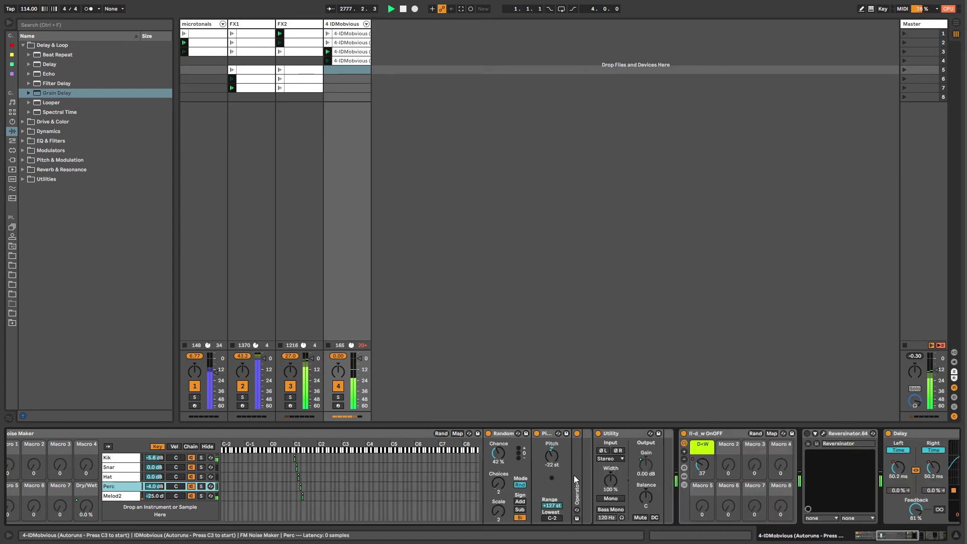
- Expand the Operator in the Perc chain and set oscillator A's coarse tuning to 4
{"action": "double_click", "coordinate": [575, 477]}
{"action": "left_click", "coordinate": [881, 537]}
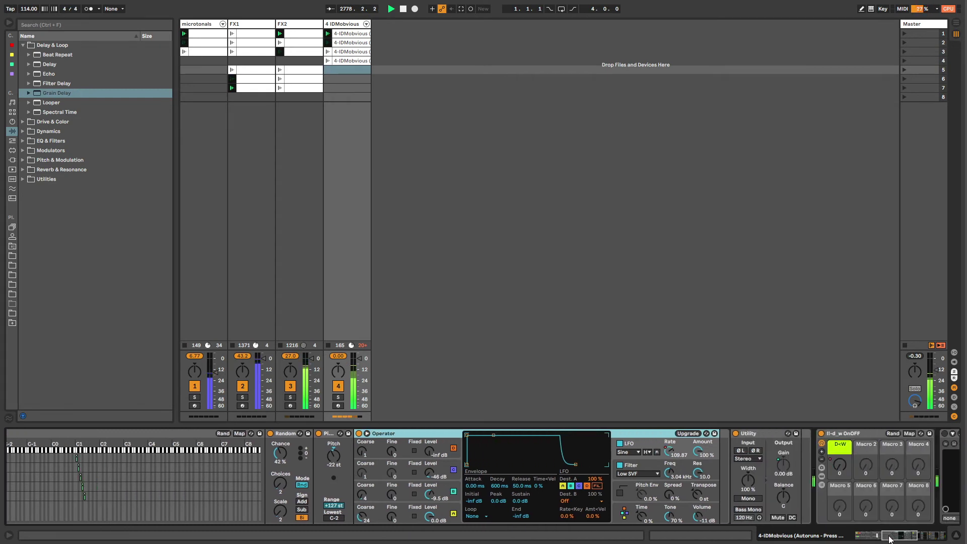
{"action": "left_click_drag", "start_coordinate": [363, 516], "coordinate": [363, 534]}
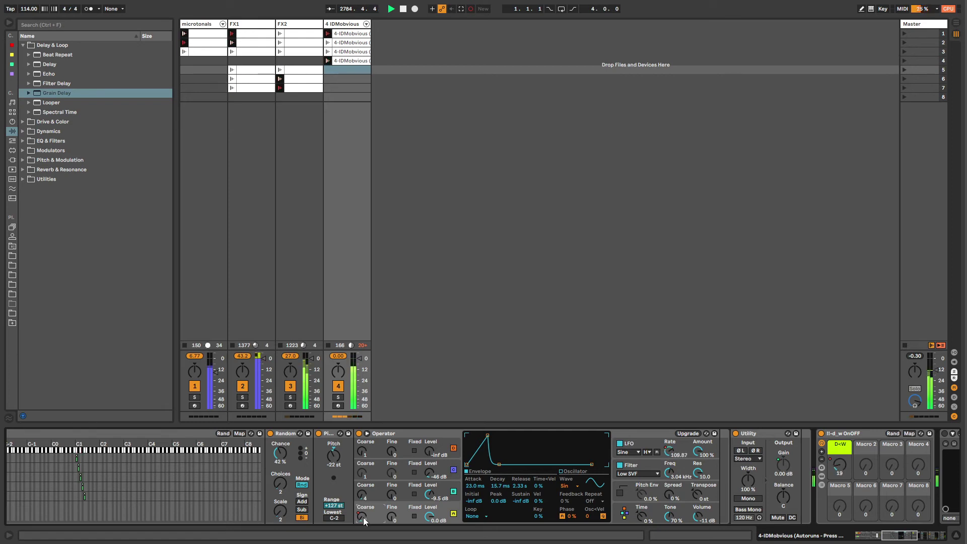
- Set the Perc Operator's filter frequency to about 7.78 kHz and its resonance to 10
{"action": "left_click_drag", "start_coordinate": [689, 469], "coordinate": [689, 489]}
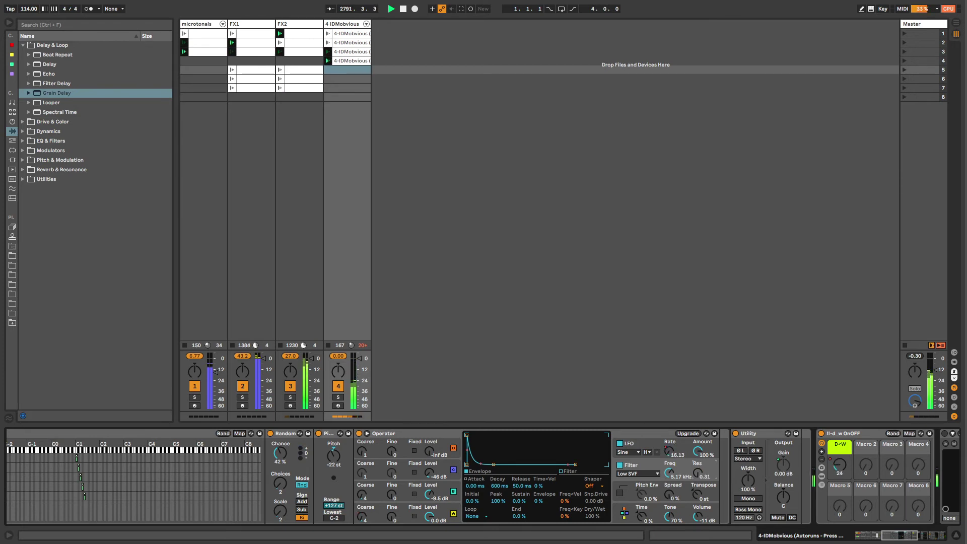
{"action": "left_click_drag", "start_coordinate": [701, 480], "coordinate": [700, 469]}
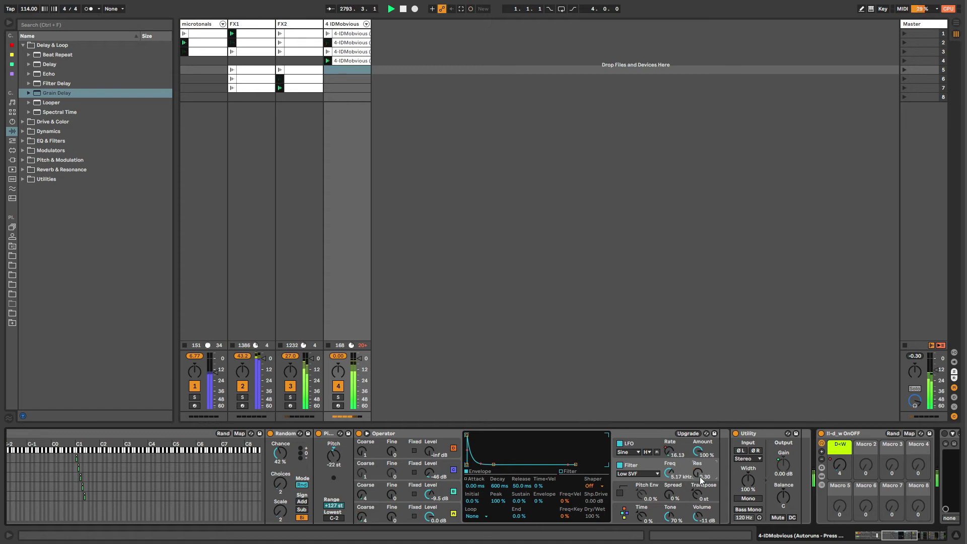
{"action": "left_click_drag", "start_coordinate": [670, 472], "coordinate": [670, 470]}
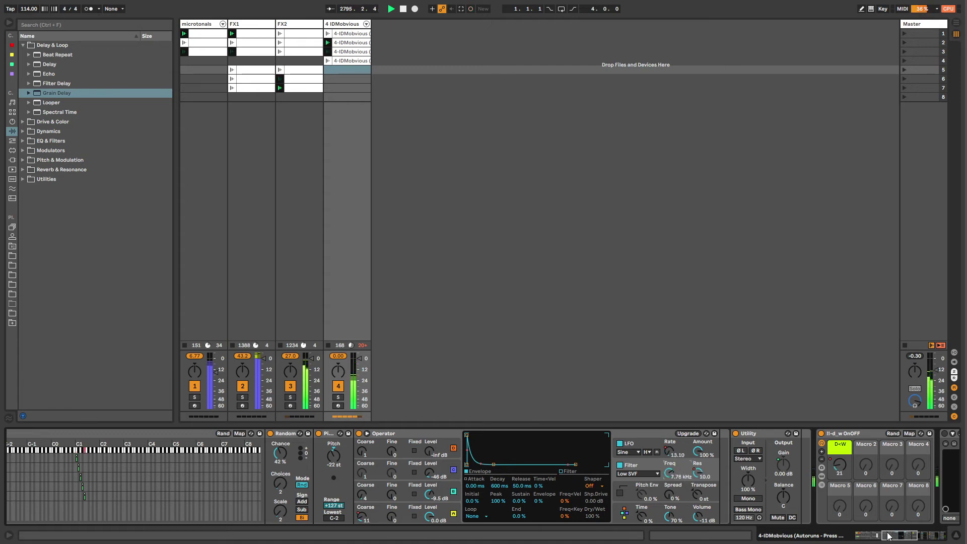
- Add an active Grain Delay after the Melody rack in the Melod2 chain, with pitch at -12 and dry/wet at 78%
{"action": "left_click_drag", "start_coordinate": [889, 536], "coordinate": [874, 538]}
{"action": "left_click", "coordinate": [305, 497]}
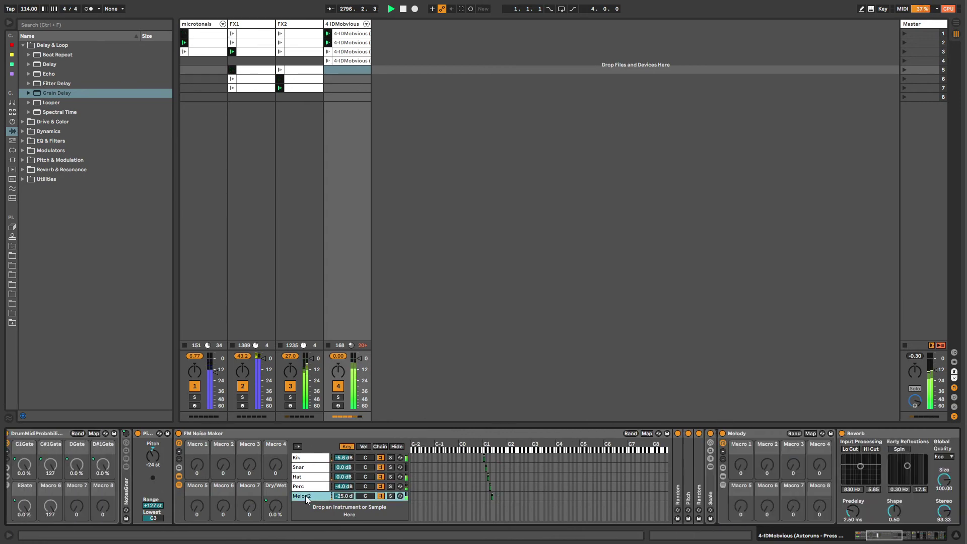
{"action": "mouse_move", "coordinate": [877, 537]}
{"action": "left_mouse_down"}
{"action": "mouse_move", "coordinate": [887, 537]}
{"action": "mouse_move", "coordinate": [860, 538]}
{"action": "left_mouse_up"}
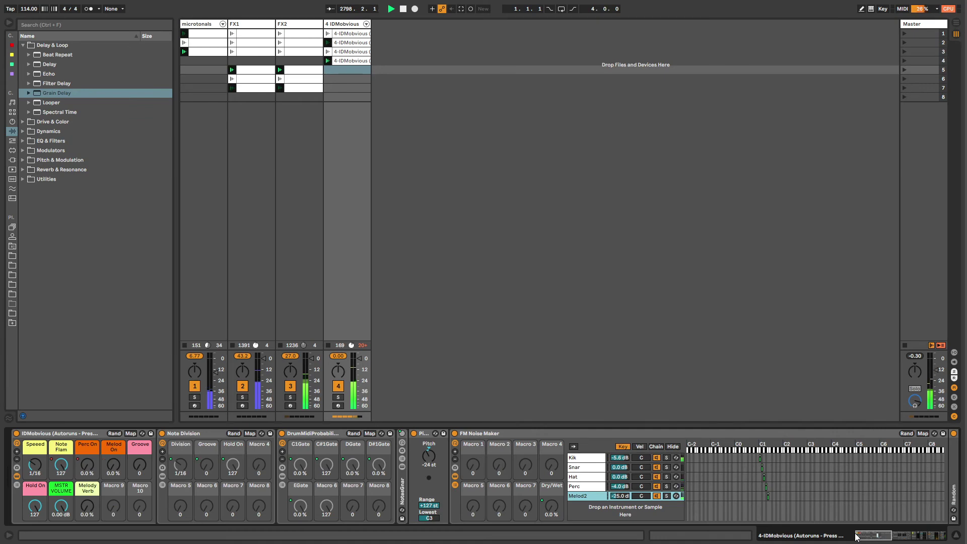
{"action": "left_click_drag", "start_coordinate": [857, 536], "coordinate": [894, 536]}
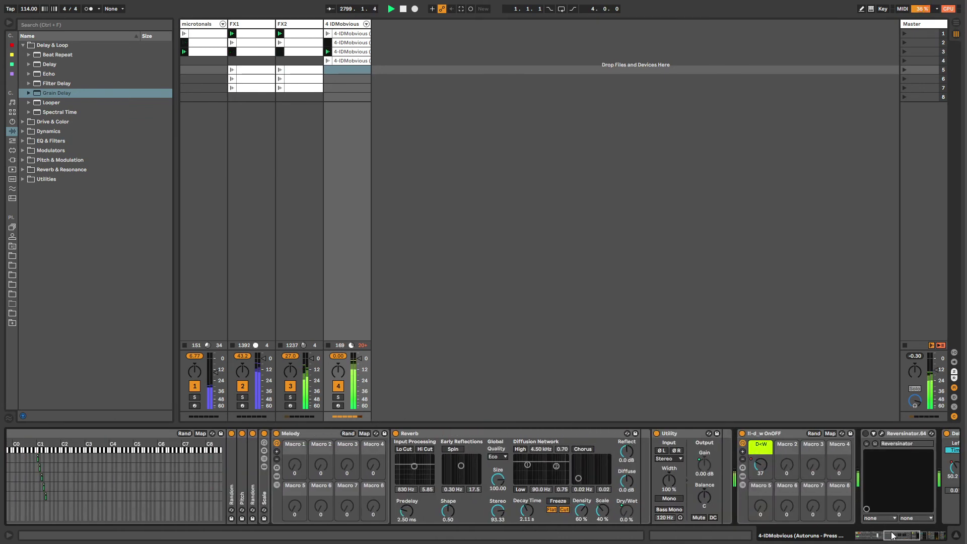
{"action": "left_click", "coordinate": [332, 434]}
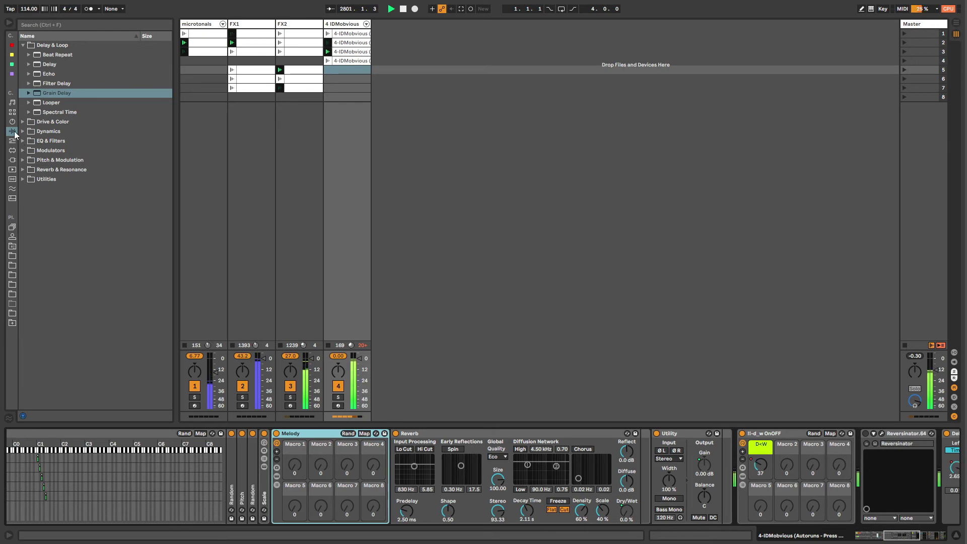
{"action": "left_click", "coordinate": [58, 95]}
{"action": "key", "text": "Return"}
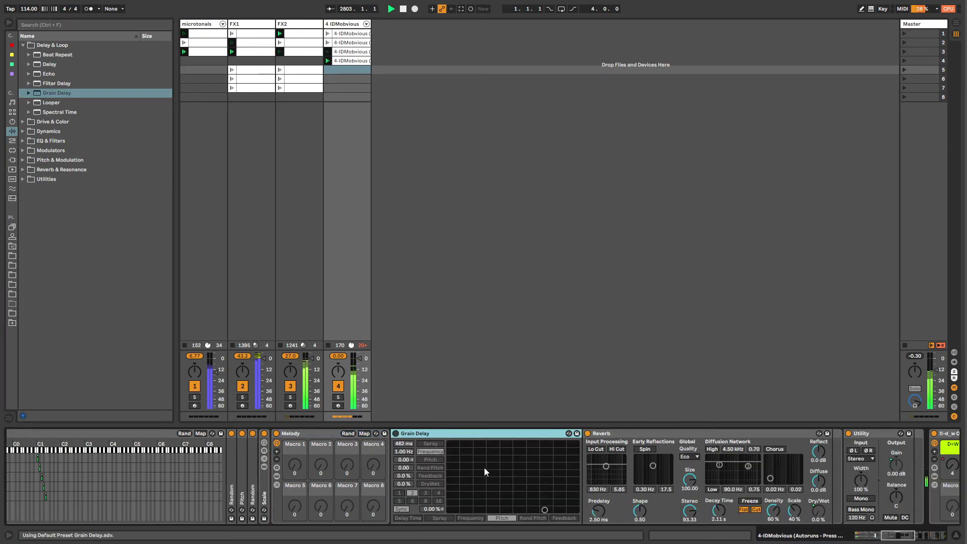
{"action": "left_click", "coordinate": [396, 434]}
{"action": "mouse_move", "coordinate": [404, 484]}
{"action": "left_mouse_down"}
{"action": "mouse_move", "coordinate": [398, 460]}
{"action": "mouse_move", "coordinate": [409, 485]}
{"action": "left_mouse_up"}
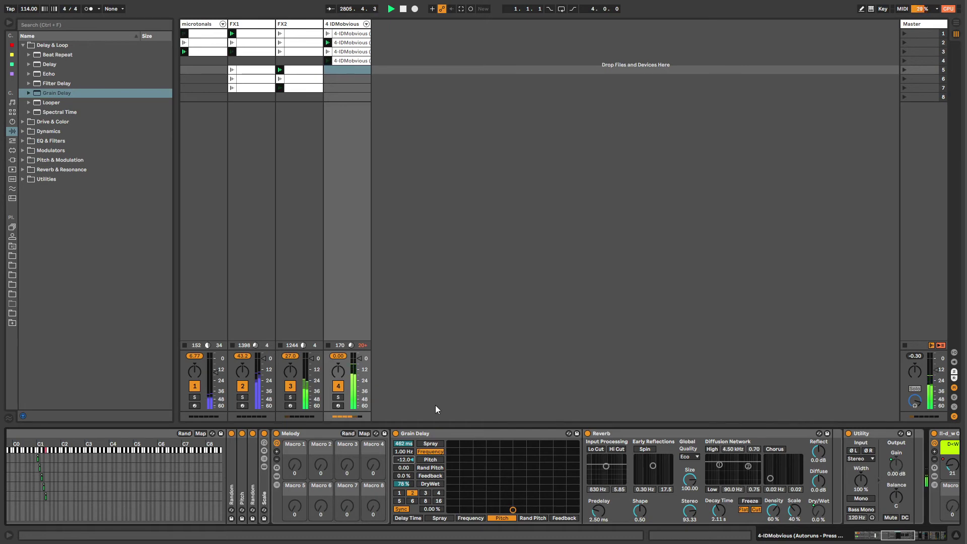
- Raise the Melody Verb macro of the IDMobvious rack to about 52% and fine-tune it
{"action": "scroll", "coordinate": [250, 466], "scroll_direction": "left", "scroll_amount": 10}
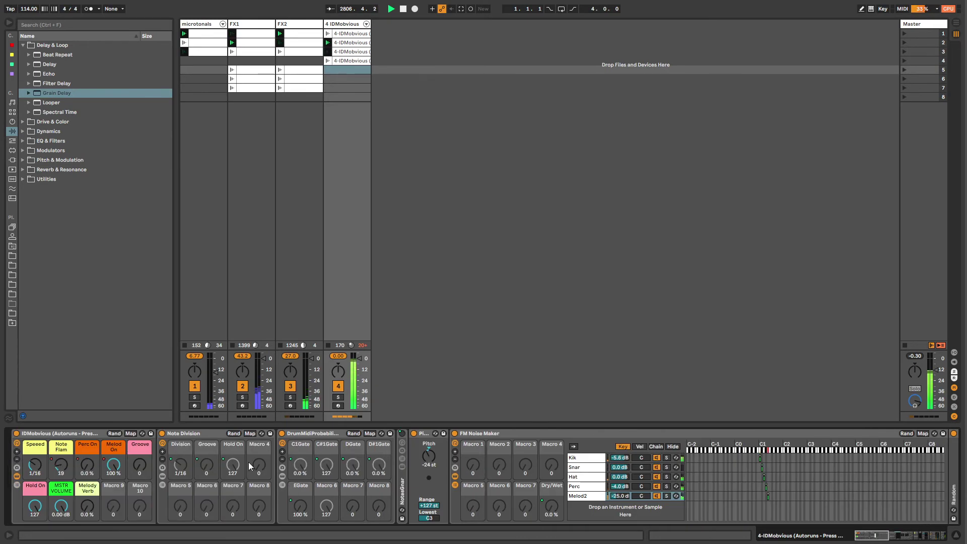
{"action": "left_click_drag", "start_coordinate": [87, 516], "coordinate": [87, 482]}
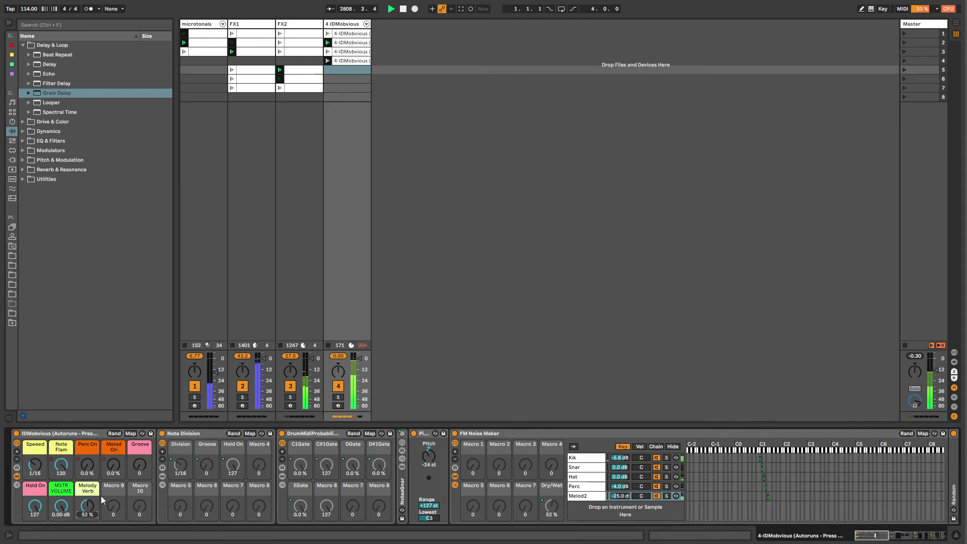
{"action": "left_click_drag", "start_coordinate": [88, 506], "coordinate": [110, 480]}
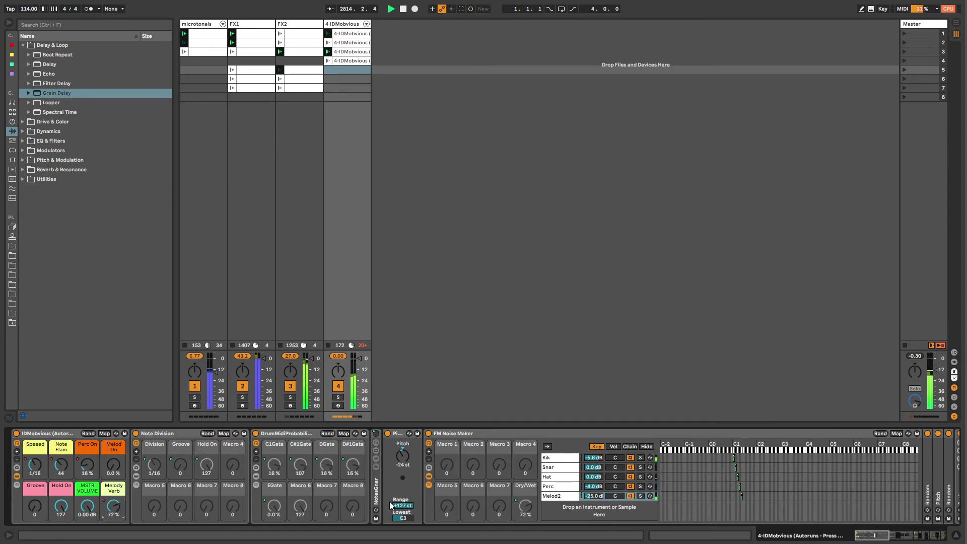
- Hide the devices inside the IDMobvious rack and rename the !!-d_w OnOFF effect rack as transverb
{"action": "mouse_move", "coordinate": [874, 535]}
{"action": "left_mouse_down"}
{"action": "mouse_move", "coordinate": [913, 530]}
{"action": "mouse_move", "coordinate": [866, 522]}
{"action": "left_mouse_up"}
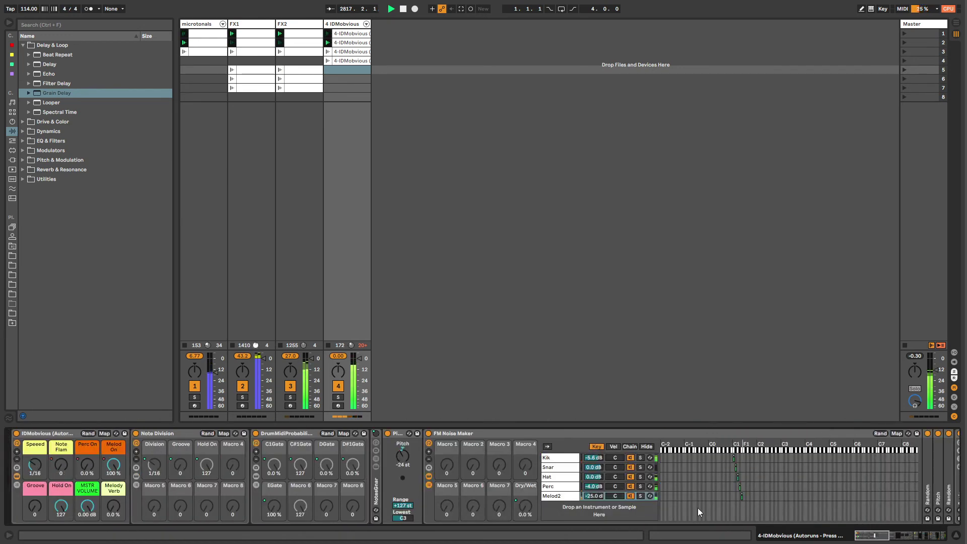
{"action": "left_click", "coordinate": [17, 476]}
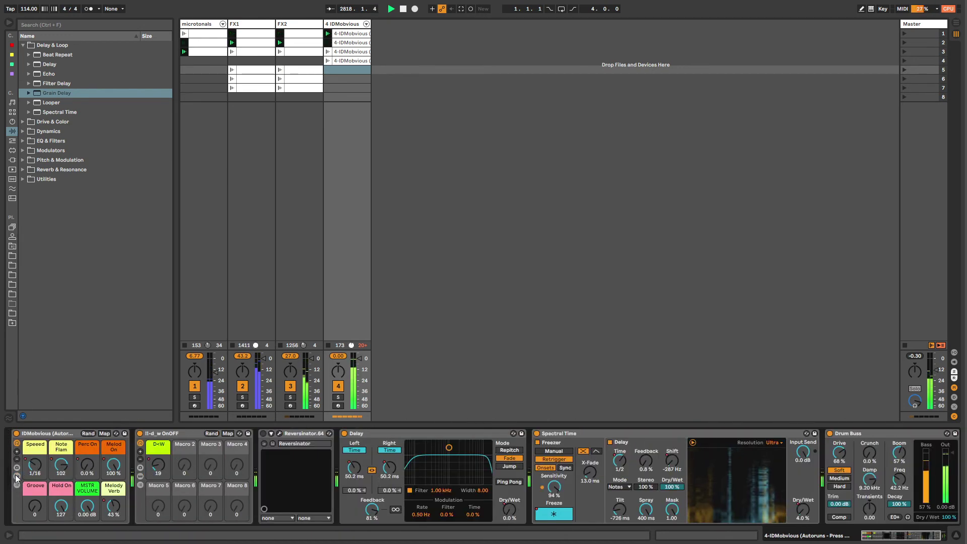
{"action": "left_click", "coordinate": [167, 433]}
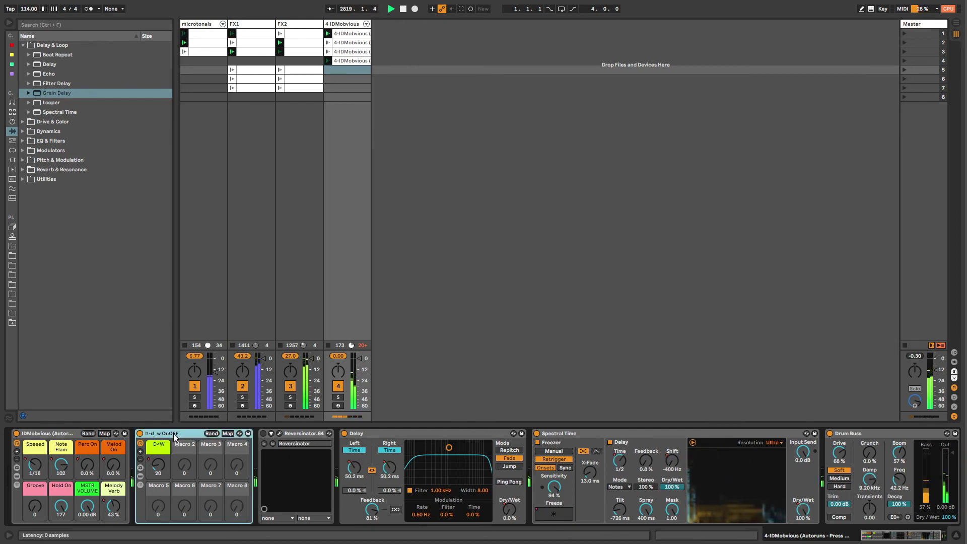
{"action": "key", "text": "ctrl+r"}
{"action": "type", "text": "transver"}
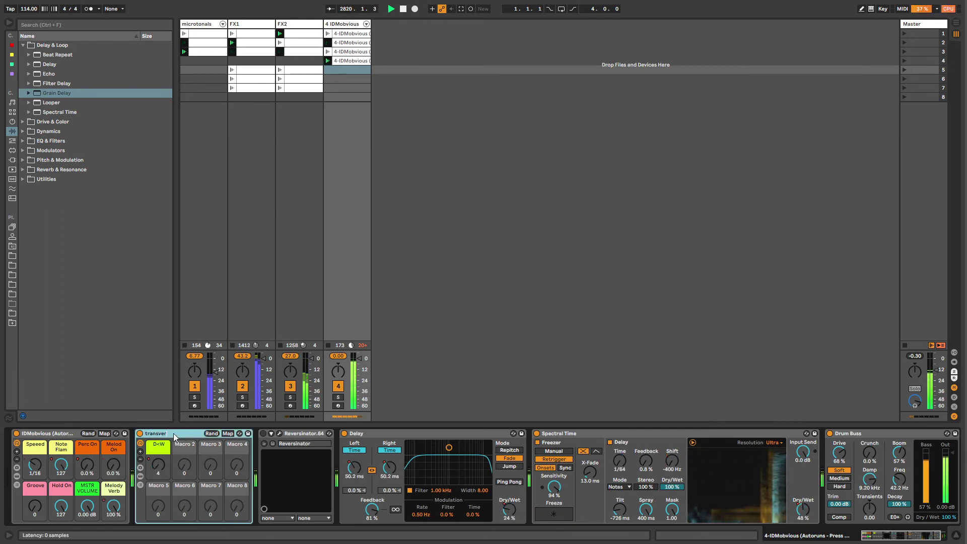
{"action": "type", "text": "b"}
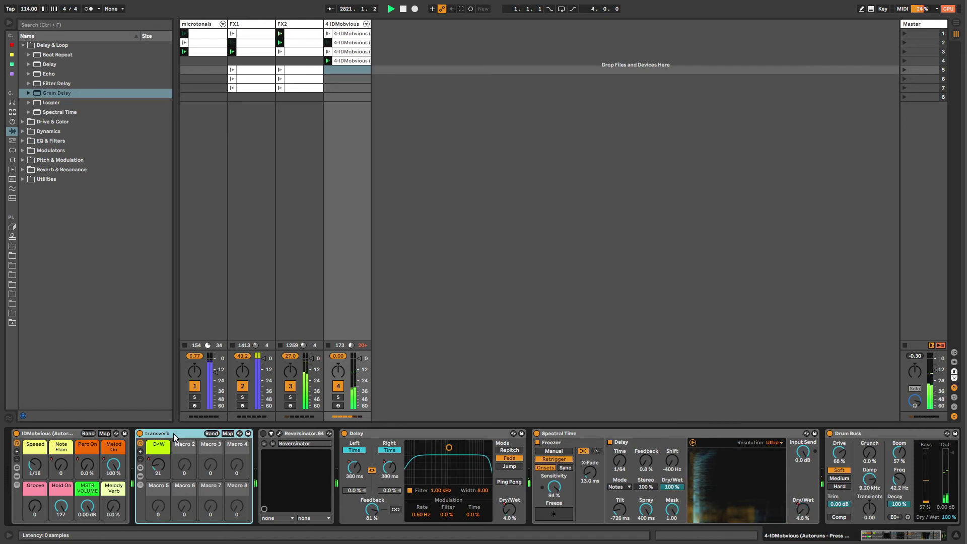
- Select the Reversinator.64 device and look through the plug-in library's !!! free folder for another effect
{"action": "left_click", "coordinate": [320, 436]}
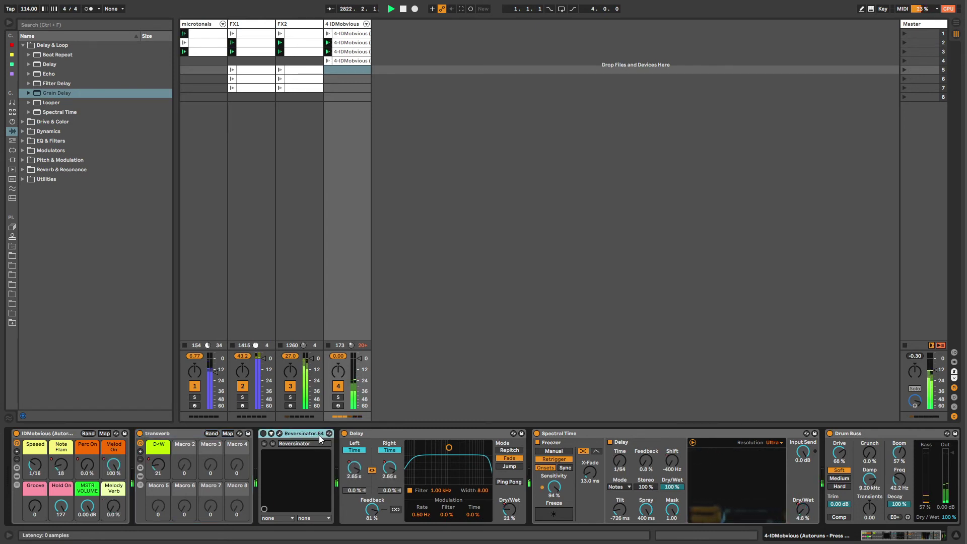
{"action": "left_click", "coordinate": [15, 159]}
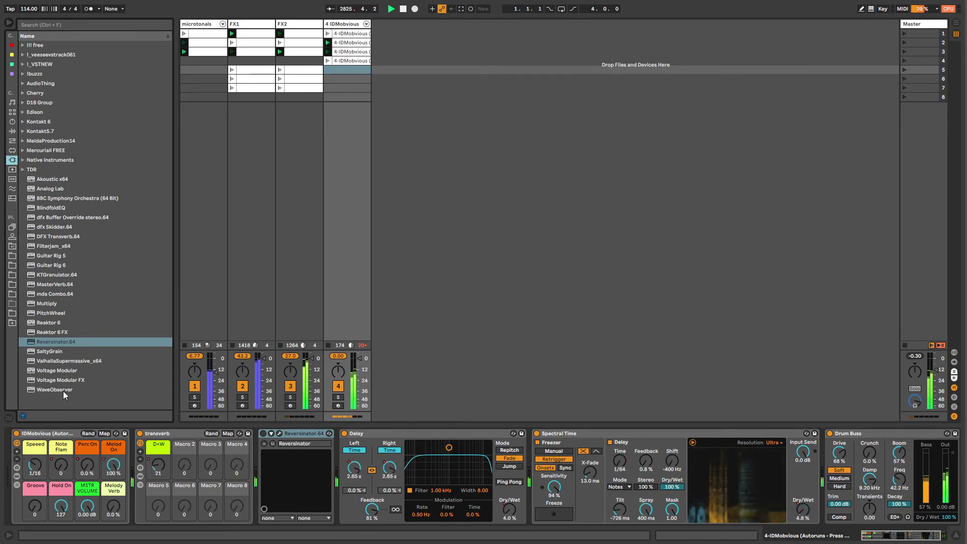
{"action": "left_click", "coordinate": [25, 47]}
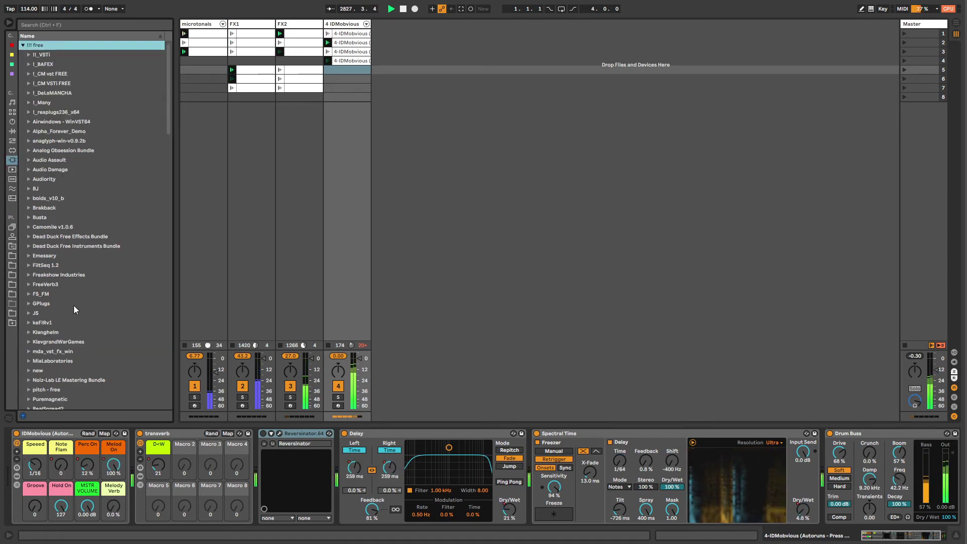
{"action": "scroll", "coordinate": [73, 339], "scroll_direction": "down", "scroll_amount": 2}
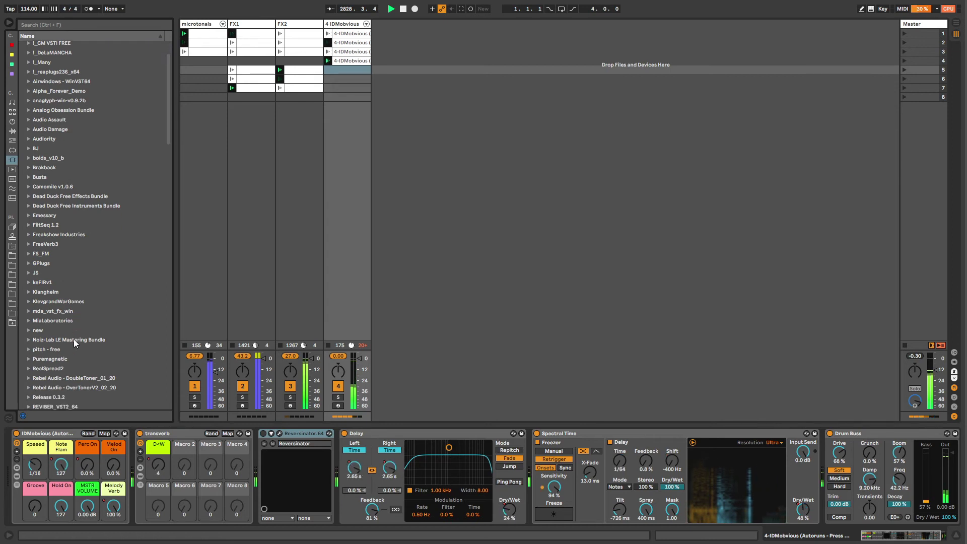
{"action": "scroll", "coordinate": [74, 339], "scroll_direction": "up", "scroll_amount": 2}
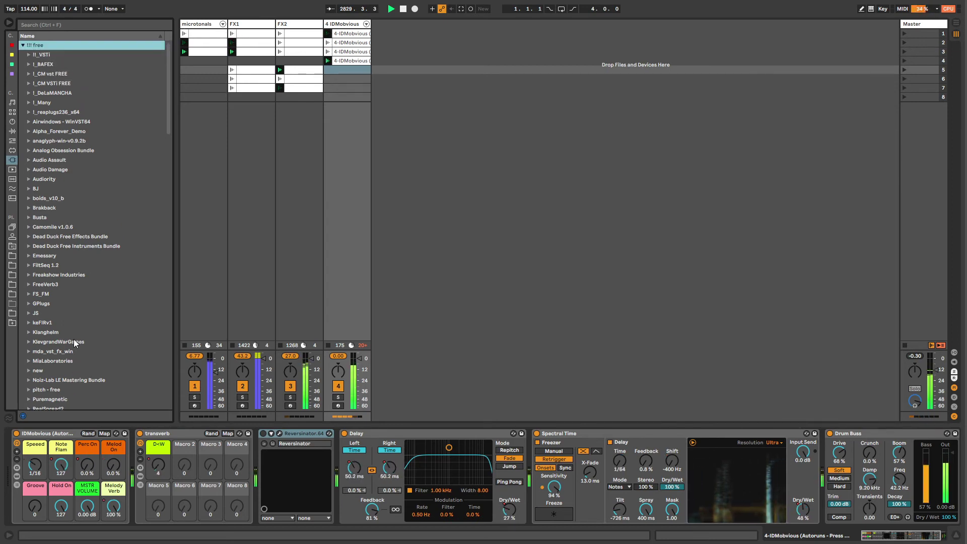
{"action": "scroll", "coordinate": [74, 340], "scroll_direction": "down", "scroll_amount": 1}
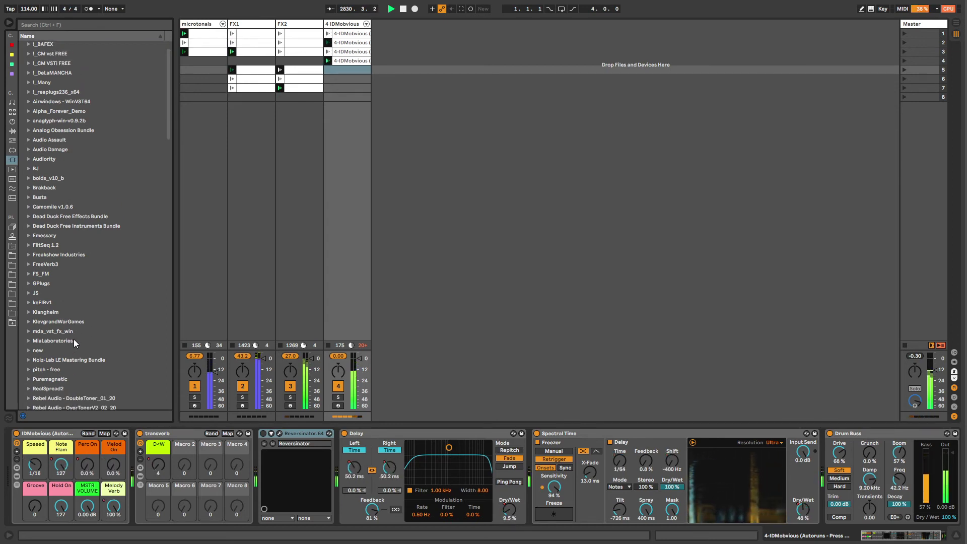
- Look through the plug-in library for another effect, checking the Freakshow Industries and spectral -free folders
{"action": "left_click", "coordinate": [56, 255]}
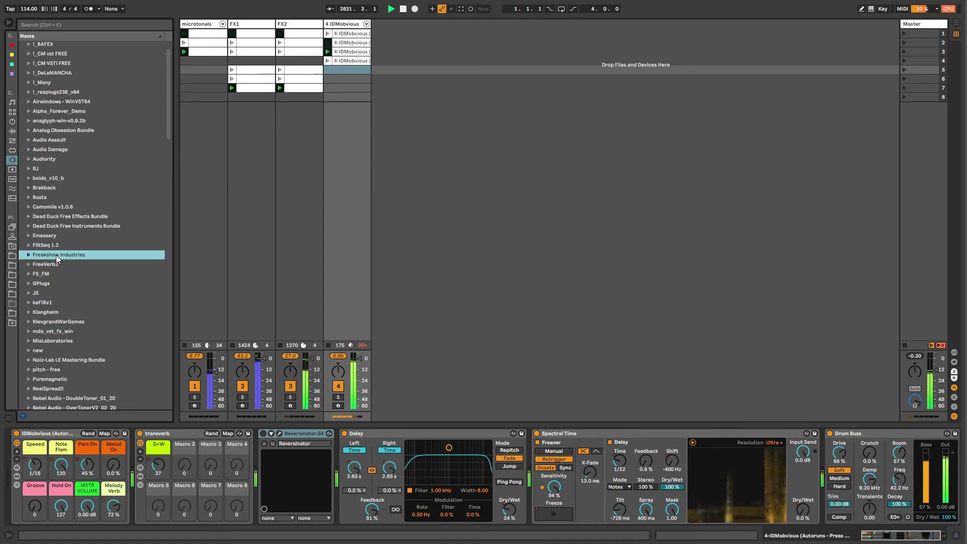
{"action": "left_click", "coordinate": [27, 255]}
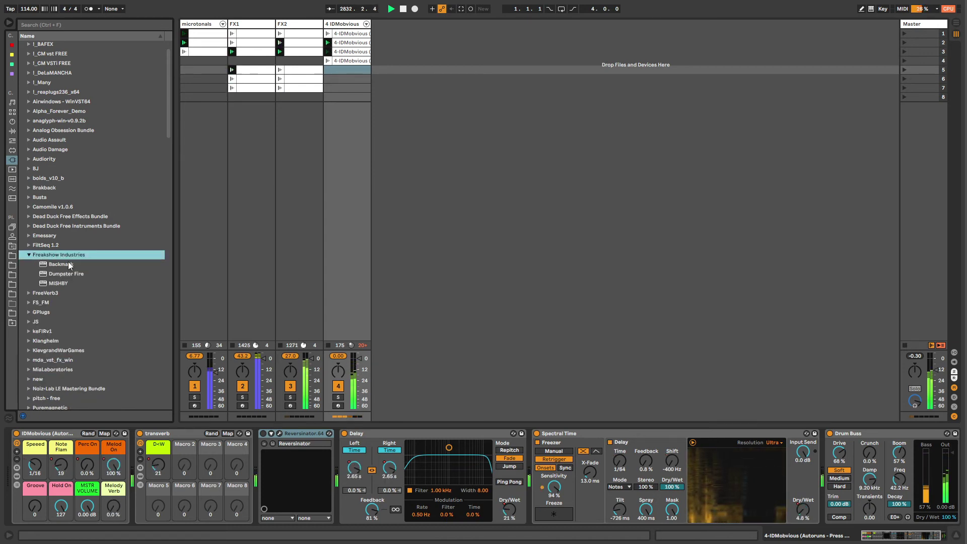
{"action": "left_click", "coordinate": [30, 256]}
{"action": "scroll", "coordinate": [90, 258], "scroll_direction": "down", "scroll_amount": 1}
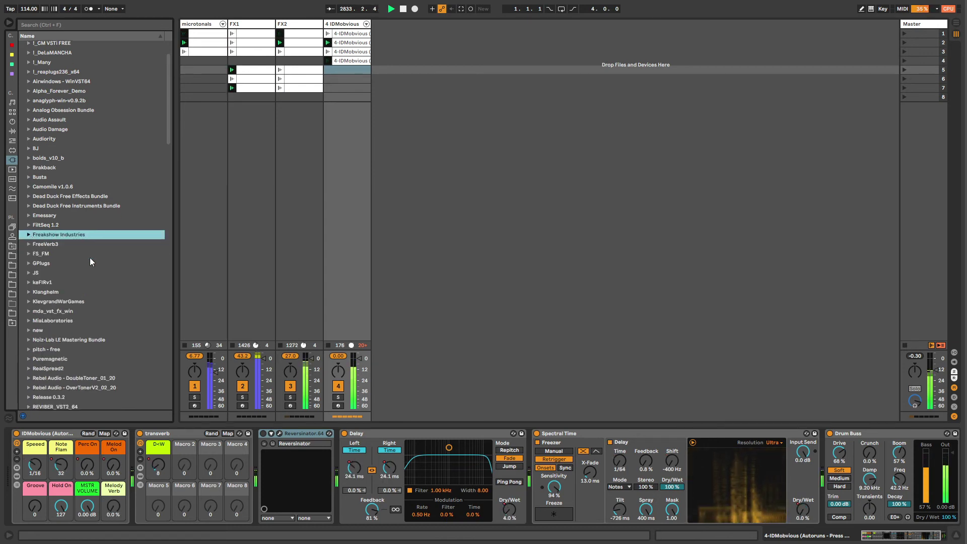
{"action": "scroll", "coordinate": [90, 259], "scroll_direction": "down", "scroll_amount": 3}
{"action": "scroll", "coordinate": [84, 311], "scroll_direction": "down", "scroll_amount": 1}
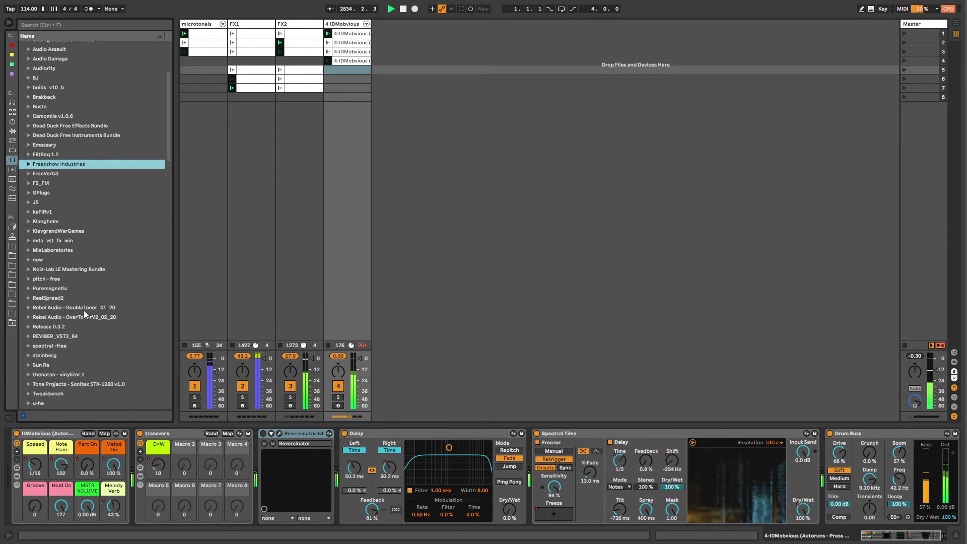
{"action": "scroll", "coordinate": [79, 313], "scroll_direction": "down", "scroll_amount": 1}
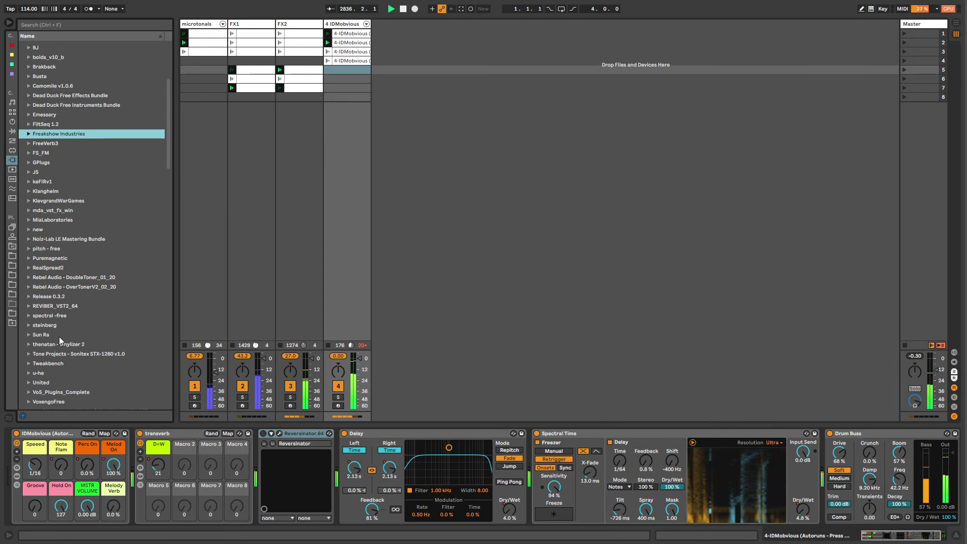
{"action": "left_click", "coordinate": [29, 316]}
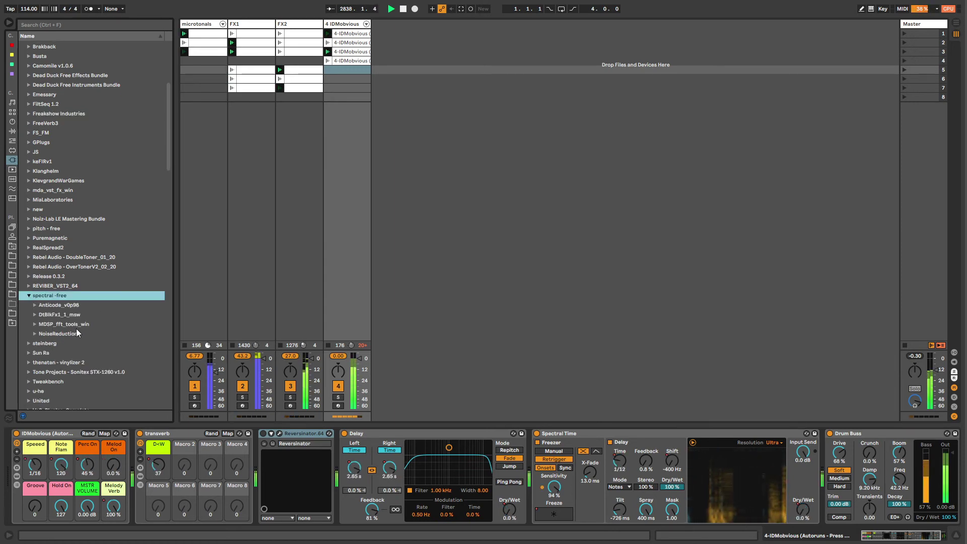
{"action": "left_click", "coordinate": [28, 295]}
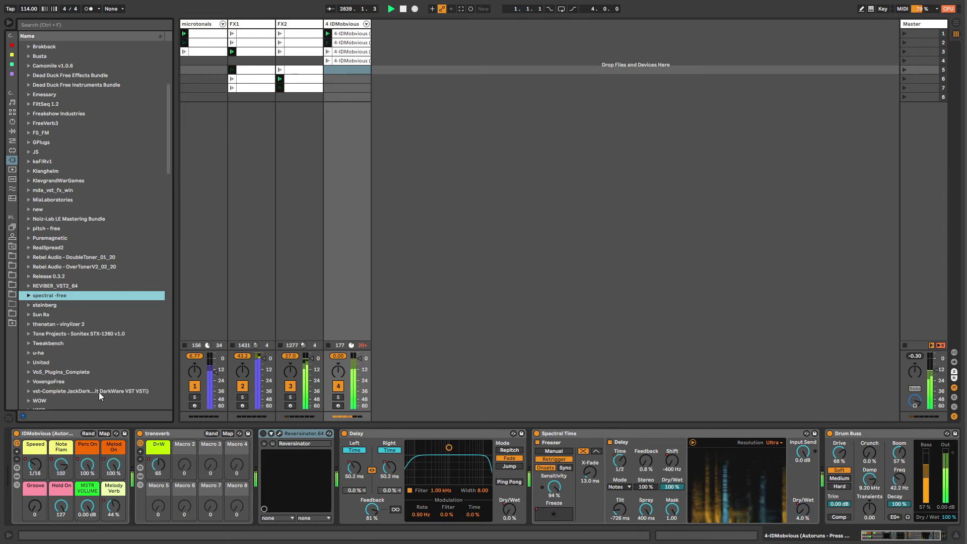
{"action": "scroll", "coordinate": [99, 392], "scroll_direction": "down", "scroll_amount": 3}
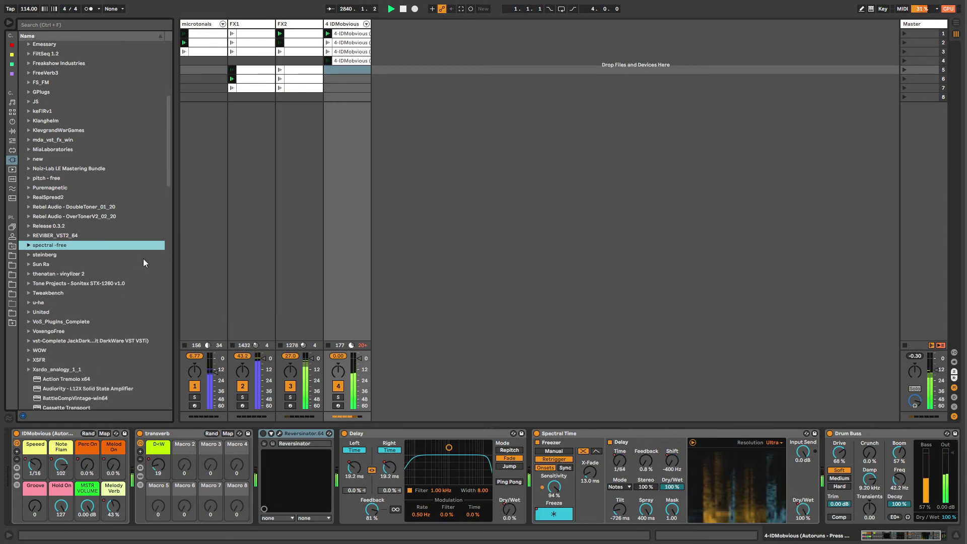
- Add the tb_grumblebum_2_7.64 plug-in from the Tweakbench folder between the transverb rack and the Reversinator.64 device
{"action": "left_click", "coordinate": [53, 294]}
{"action": "left_click", "coordinate": [29, 294]}
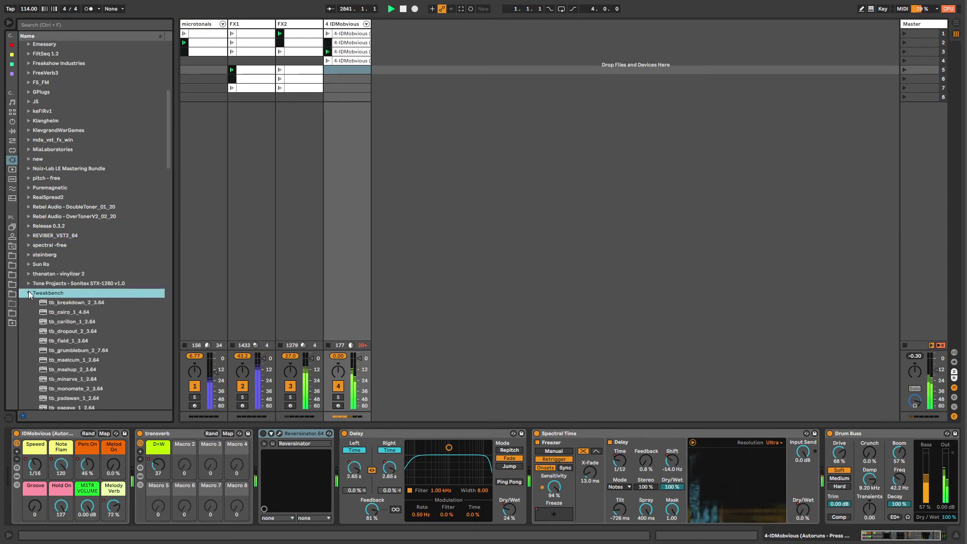
{"action": "scroll", "coordinate": [93, 311], "scroll_direction": "down", "scroll_amount": 6}
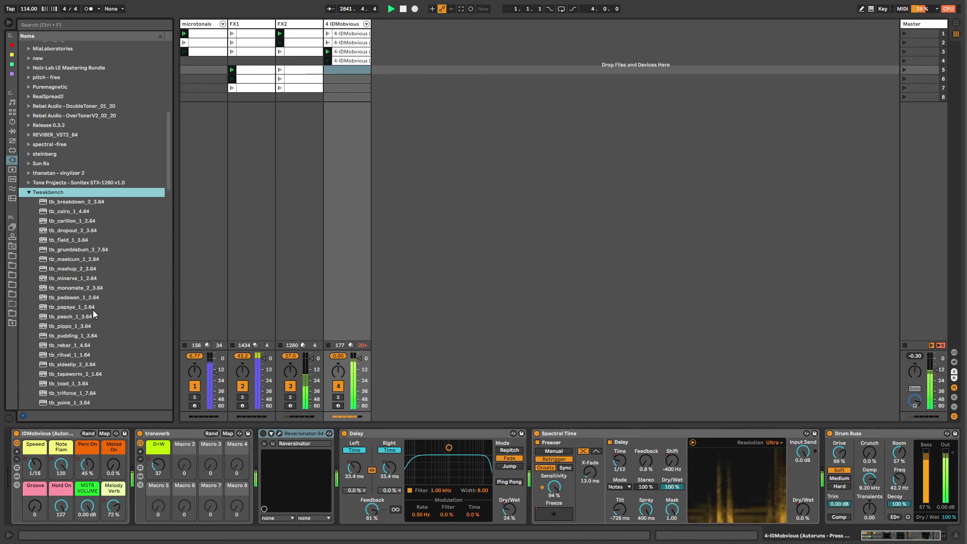
{"action": "scroll", "coordinate": [93, 310], "scroll_direction": "down", "scroll_amount": 2}
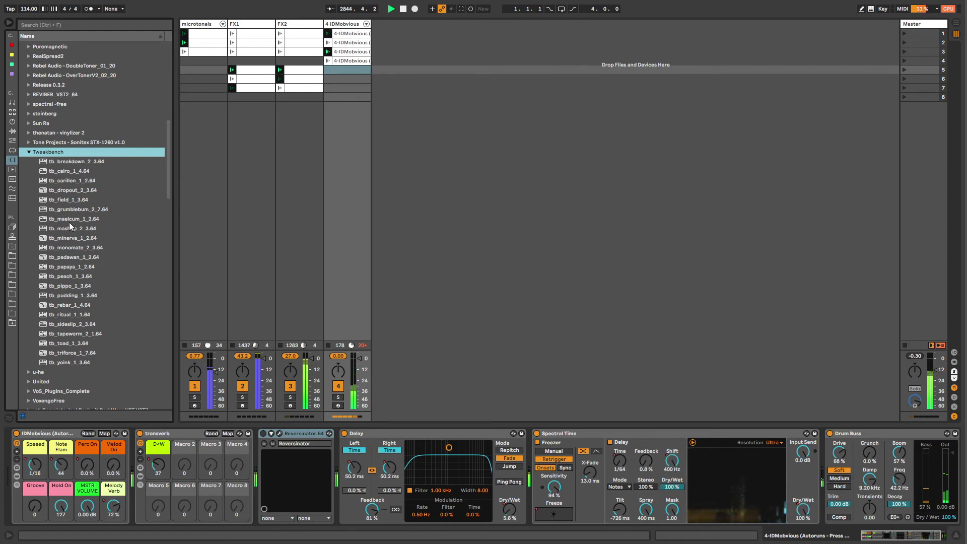
{"action": "left_click", "coordinate": [69, 210]}
{"action": "left_click_drag", "start_coordinate": [231, 457], "coordinate": [232, 457]}
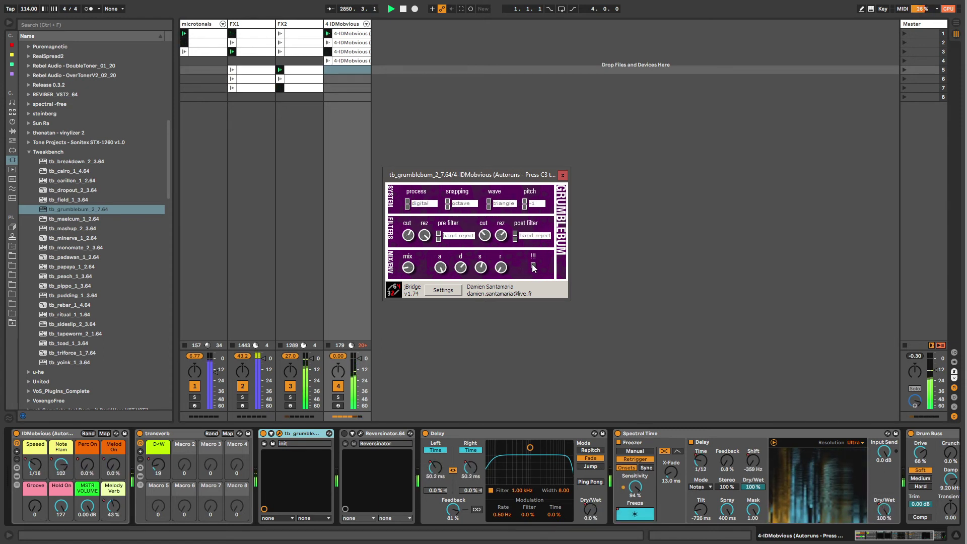
- Show the tb_grumblebum device's parameters and randomize its settings with the randomize parameter
{"action": "left_click", "coordinate": [271, 433]}
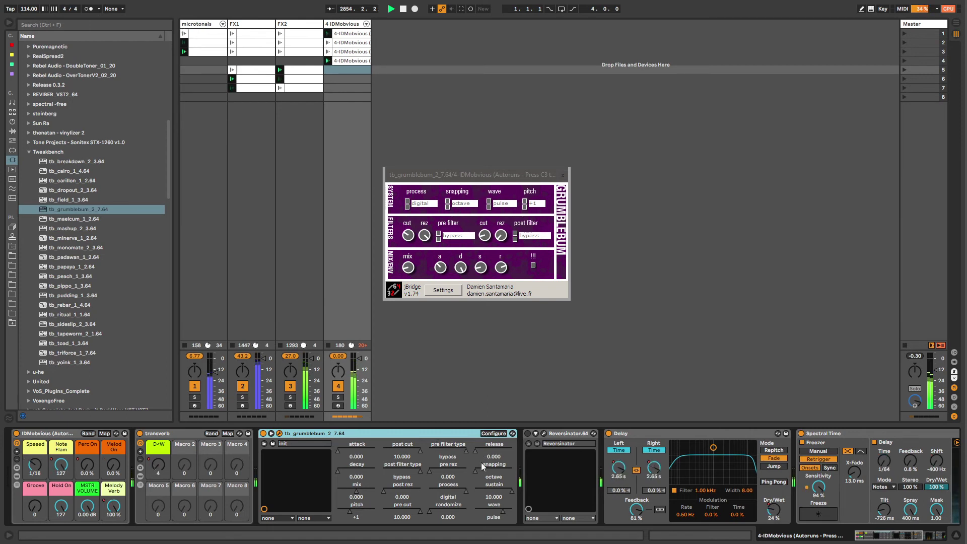
{"action": "left_click", "coordinate": [431, 511]}
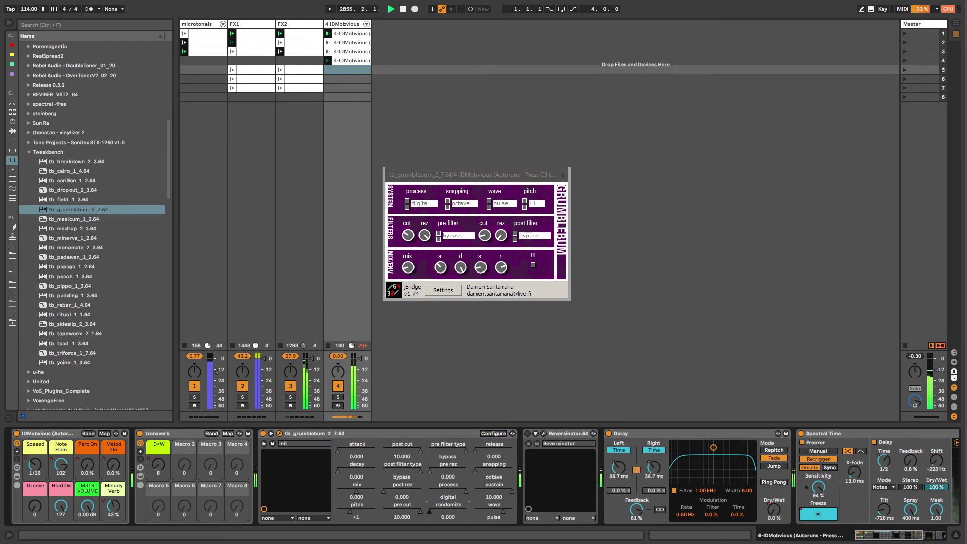
{"action": "mouse_move", "coordinate": [431, 511]}
{"action": "left_mouse_down"}
{"action": "mouse_move", "coordinate": [466, 511]}
{"action": "mouse_move", "coordinate": [429, 511]}
{"action": "left_mouse_up"}
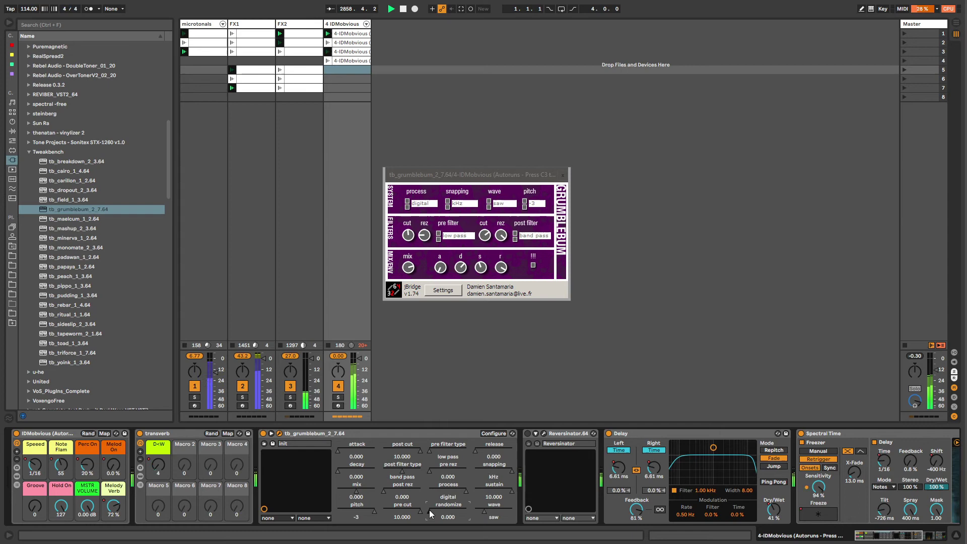
{"action": "left_click", "coordinate": [376, 432]}
{"action": "key", "text": "ctrl+g"}
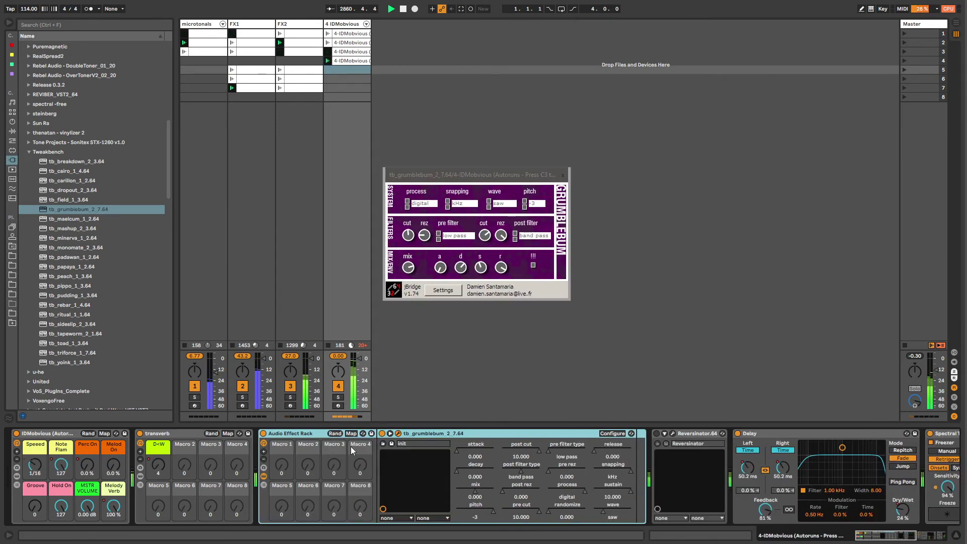
{"action": "left_click", "coordinate": [864, 538]}
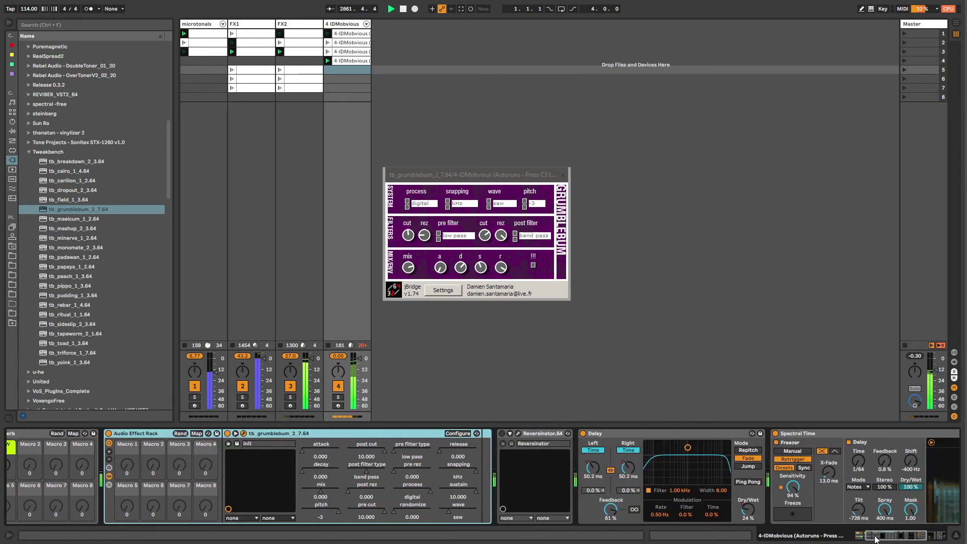
{"action": "left_click", "coordinate": [181, 434]}
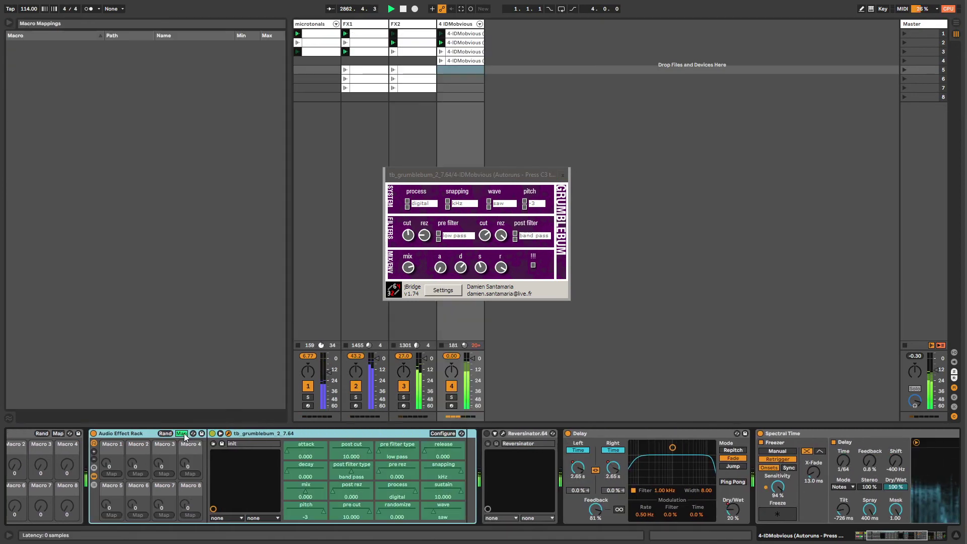
{"action": "left_click", "coordinate": [380, 510]}
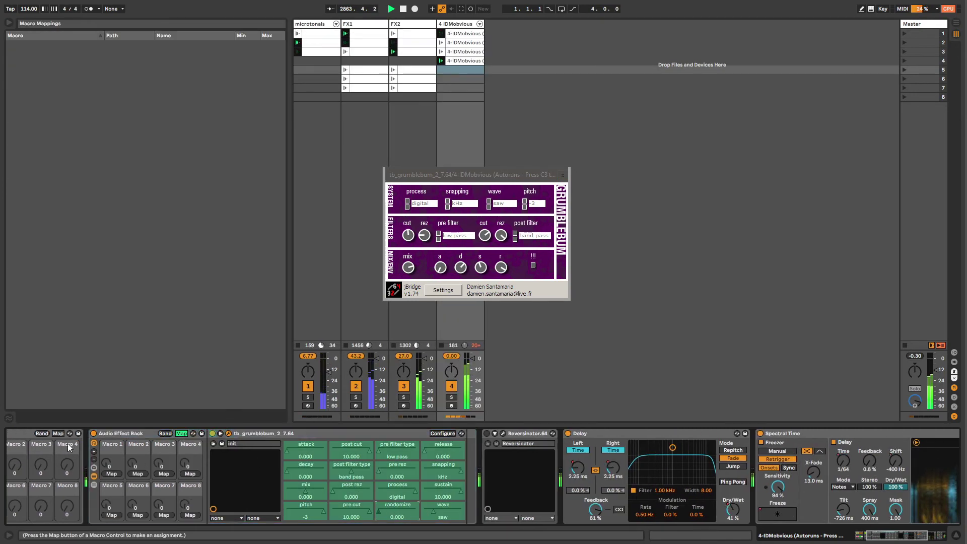
{"action": "left_click", "coordinate": [108, 474]}
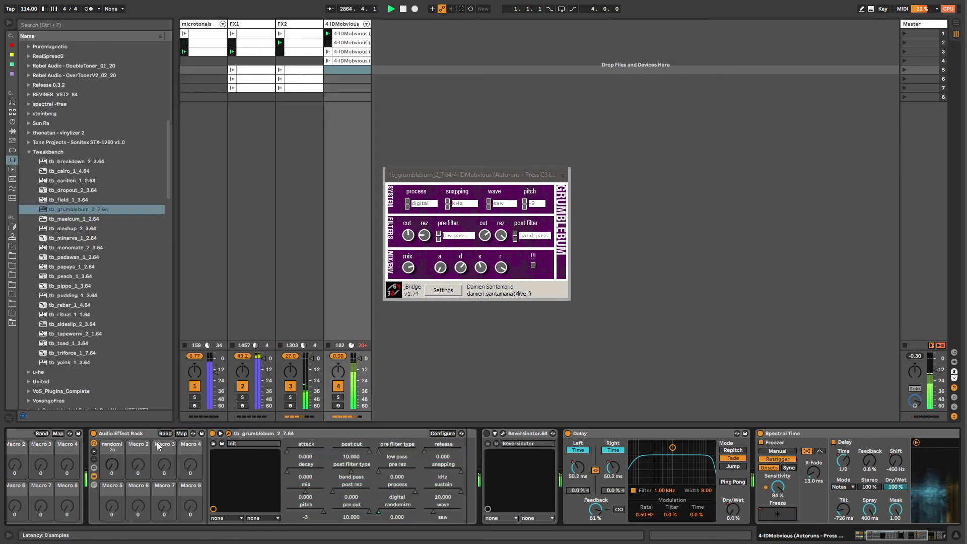
{"action": "key", "text": "Escape"}
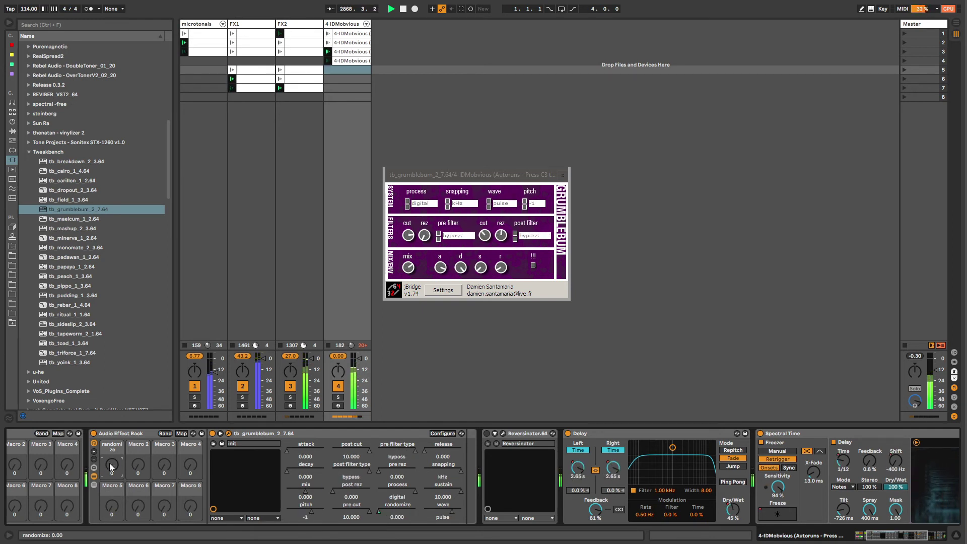
{"action": "right_click", "coordinate": [119, 435]}
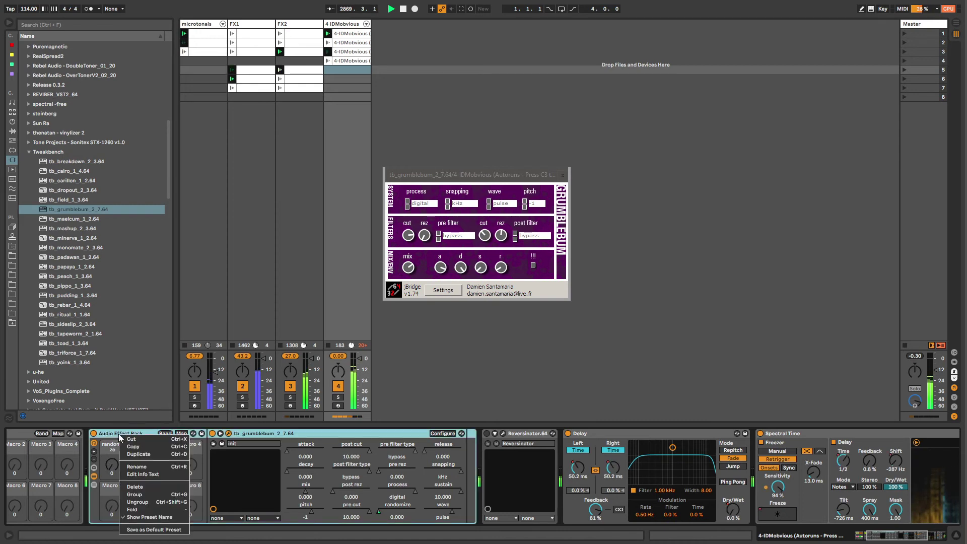
{"action": "left_click", "coordinate": [130, 503]}
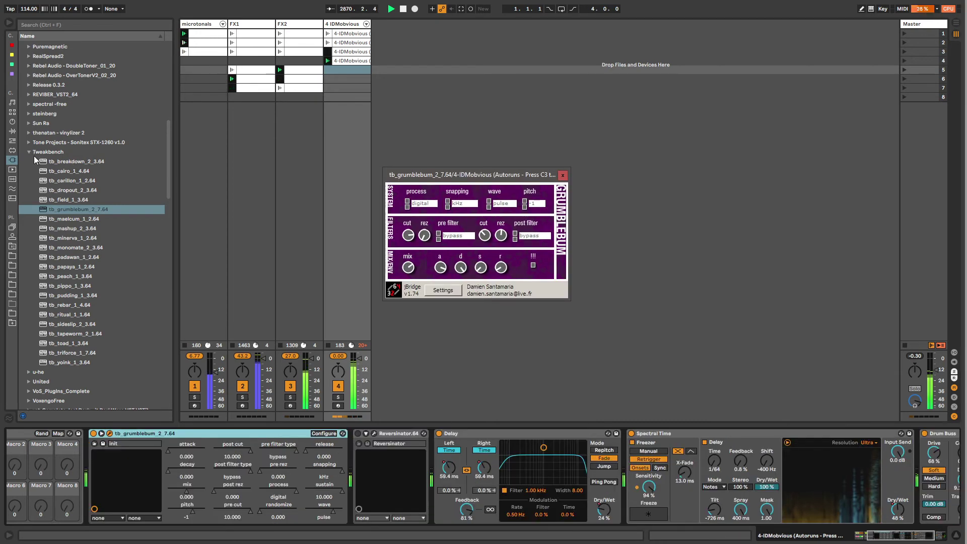
- Close the Tweakbench folder and load the default Audio Effect Rack, !!-d_w OnOFF, at the end of the IDMobvious track's device chain
{"action": "left_click", "coordinate": [28, 151]}
{"action": "left_click", "coordinate": [12, 131]}
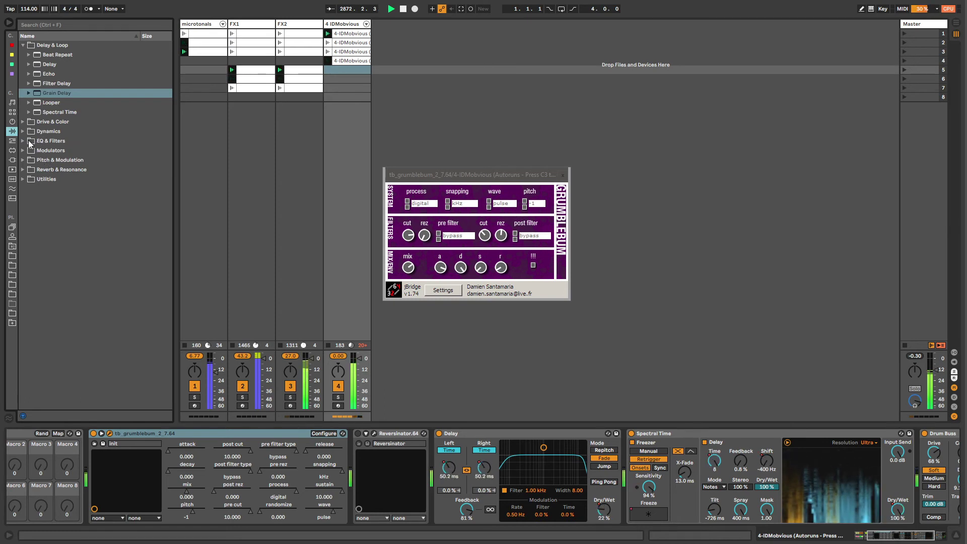
{"action": "left_click", "coordinate": [28, 175]}
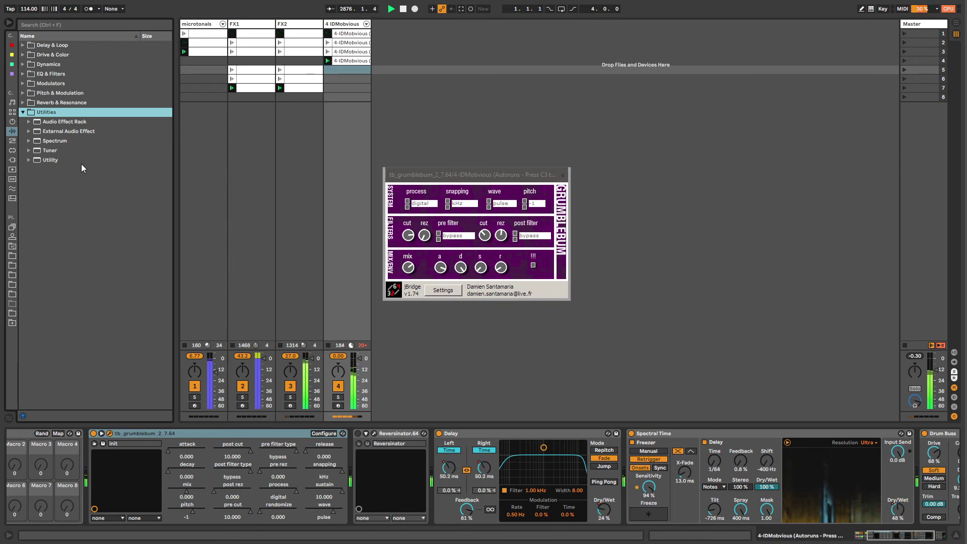
{"action": "key", "text": "ctrl+f"}
{"action": "type", "text": "audio effect rack"}
{"action": "key", "text": "Down"}
{"action": "key", "text": "Return"}
{"action": "key", "text": "Escape"}
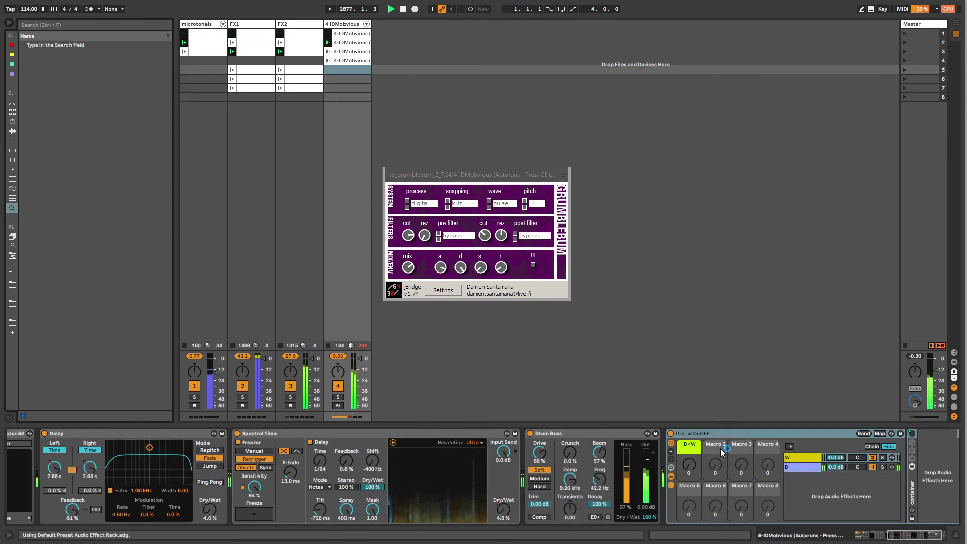
- Move the !!-d_w OnOFF rack between the Reversinator.64 and Delay devices
{"action": "left_click_drag", "start_coordinate": [702, 435], "coordinate": [401, 457]}
{"action": "left_click", "coordinate": [558, 36]}
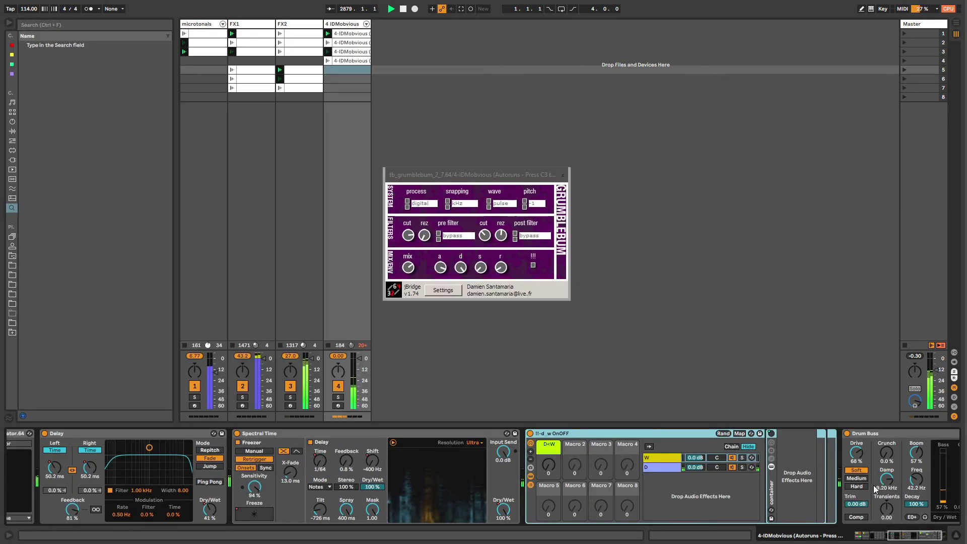
{"action": "left_click_drag", "start_coordinate": [375, 453], "coordinate": [36, 442]}
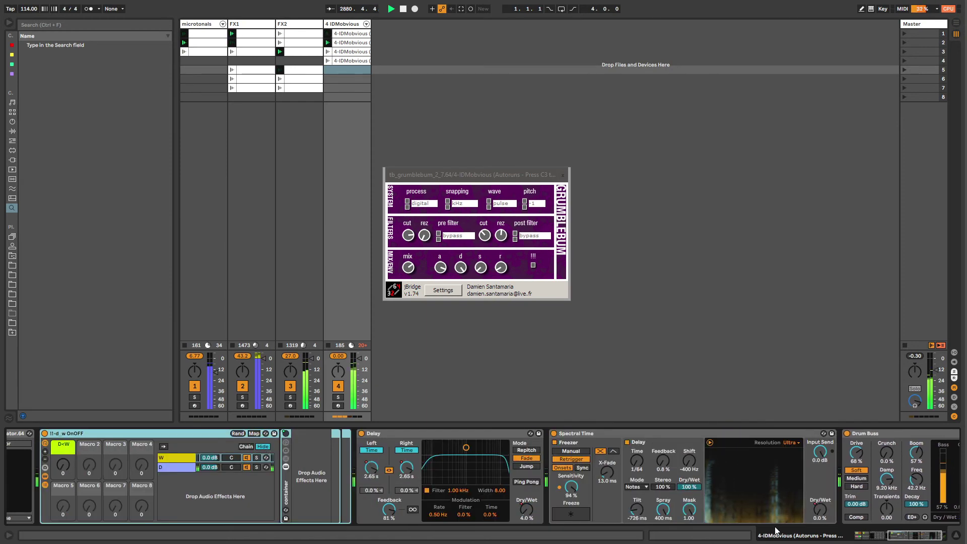
- Move the tb_grumblebum device into the container of the !!-d_w OnOFF rack
{"action": "left_click_drag", "start_coordinate": [903, 536], "coordinate": [889, 536]}
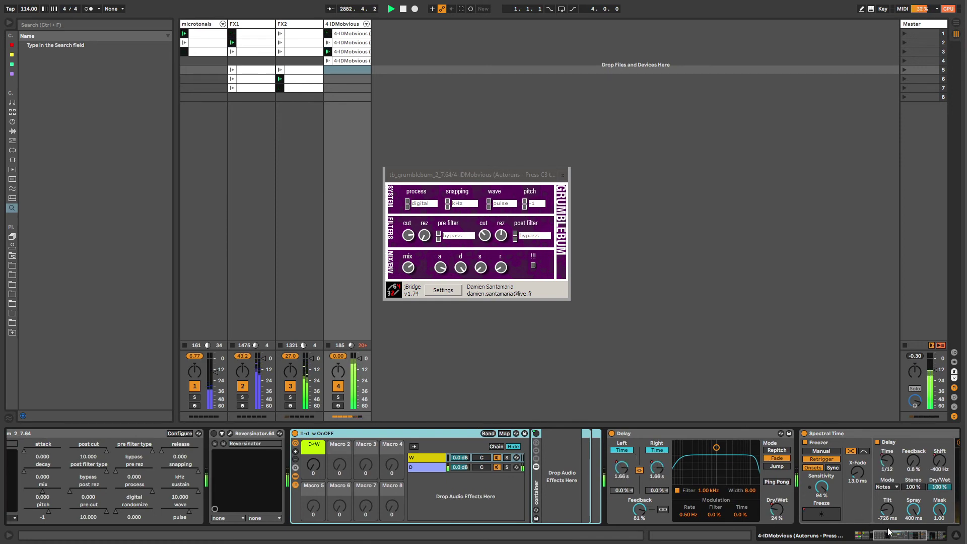
{"action": "left_click_drag", "start_coordinate": [889, 532], "coordinate": [875, 534]}
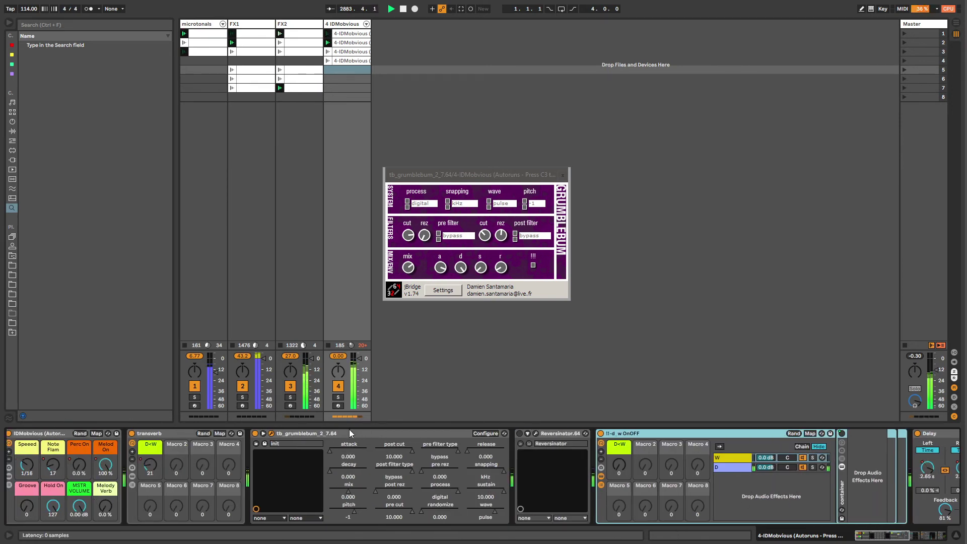
{"action": "left_click_drag", "start_coordinate": [349, 432], "coordinate": [909, 443]}
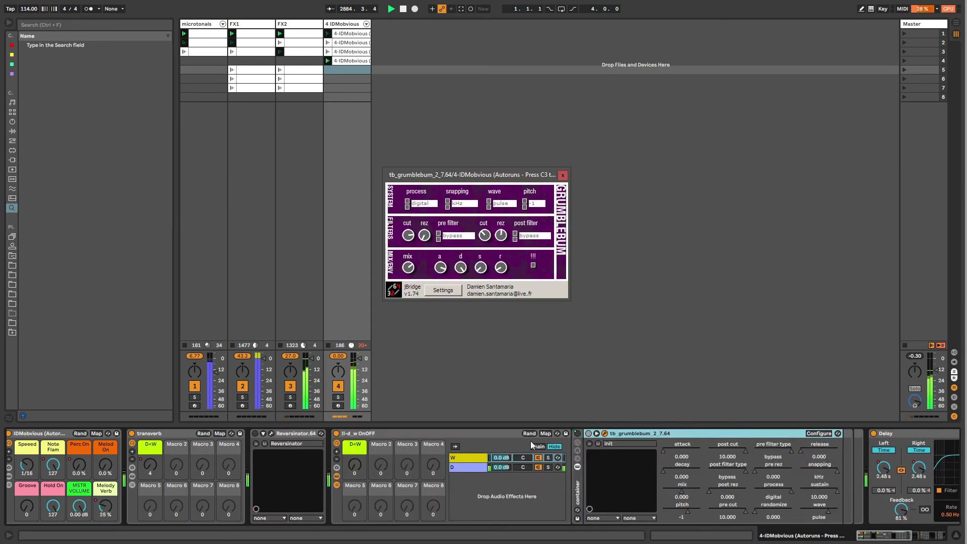
- Rename the !!-d_w OnOFF rack as tweakbench grumblbum
{"action": "left_click", "coordinate": [430, 437]}
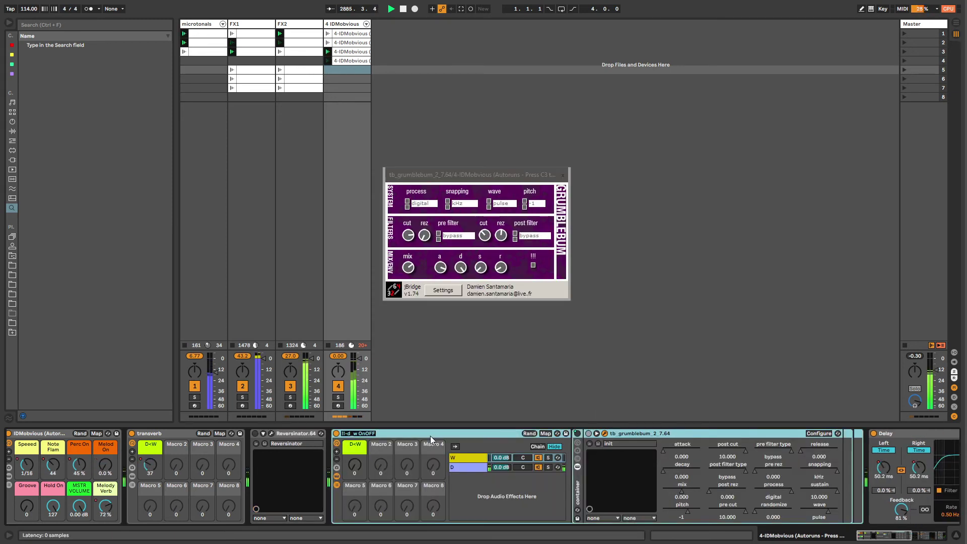
{"action": "type", "text": "tweakbench gr"}
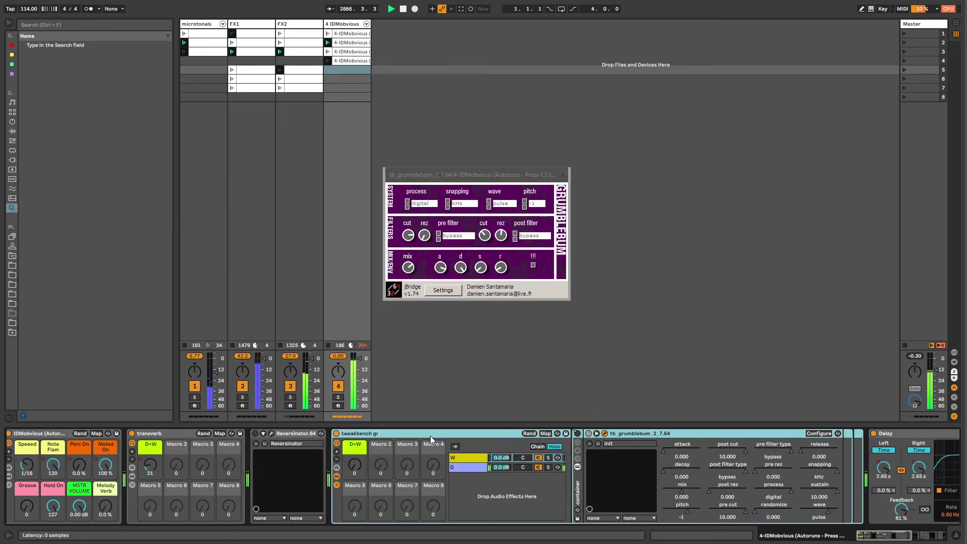
{"action": "type", "text": "umblbum"}
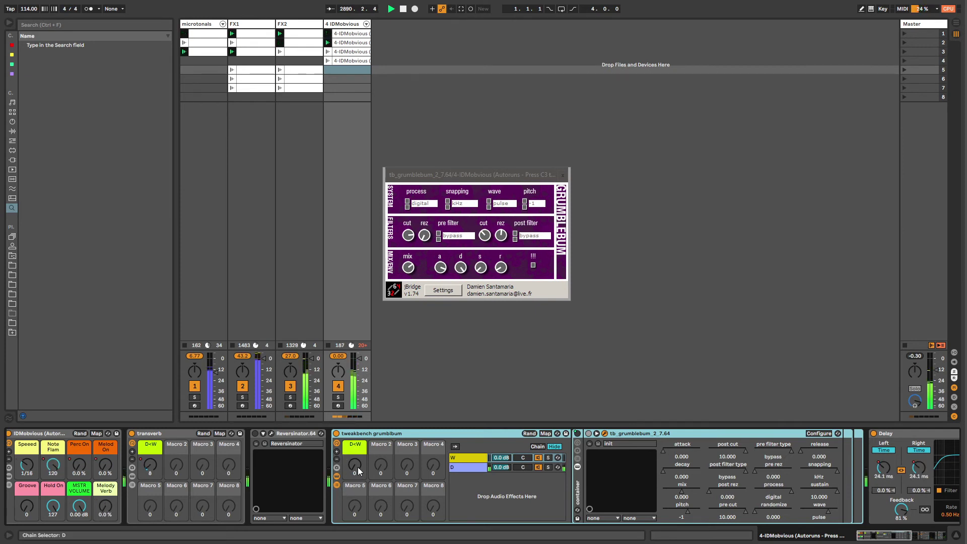
- Map the grumblebum plug-in's randomize parameter to the first macro of the container rack
{"action": "left_click", "coordinate": [547, 434]}
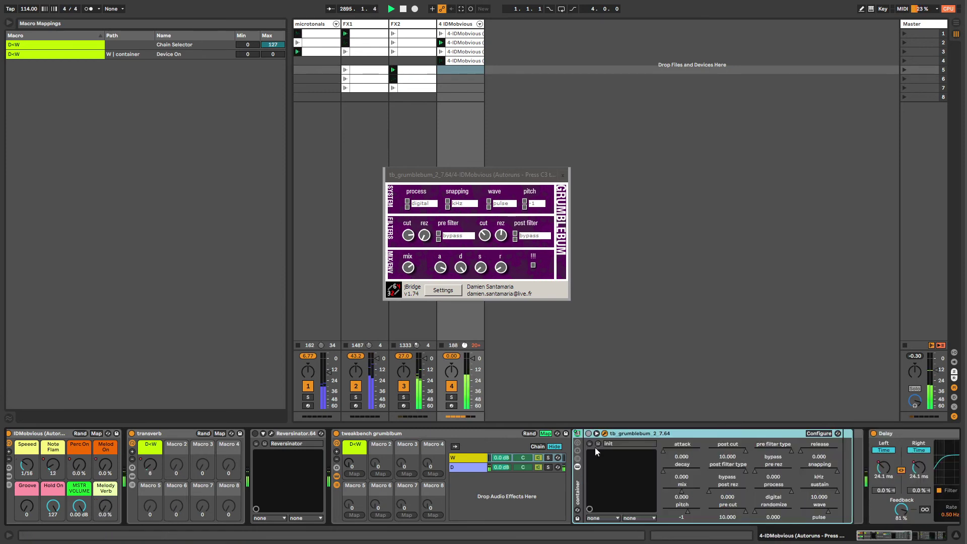
{"action": "left_click", "coordinate": [578, 443]}
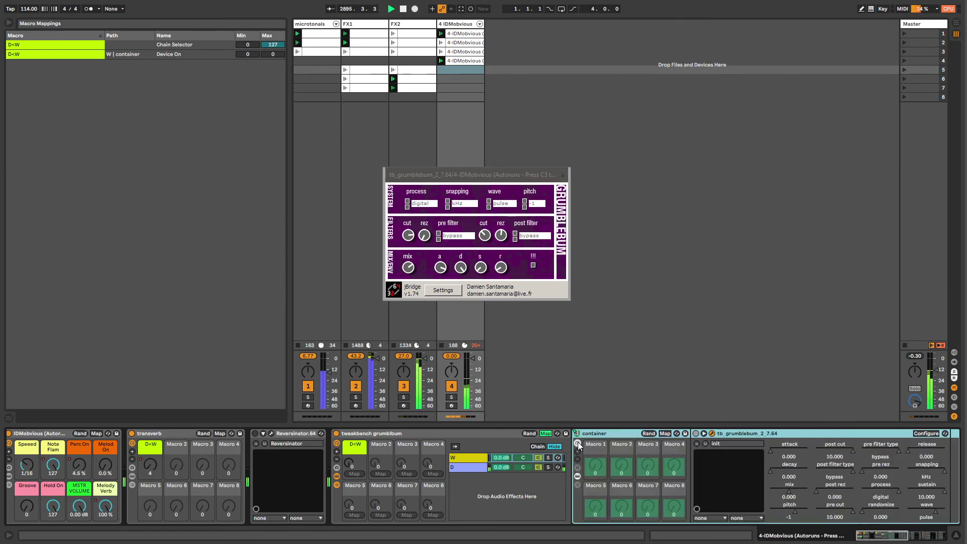
{"action": "left_click", "coordinate": [666, 434]}
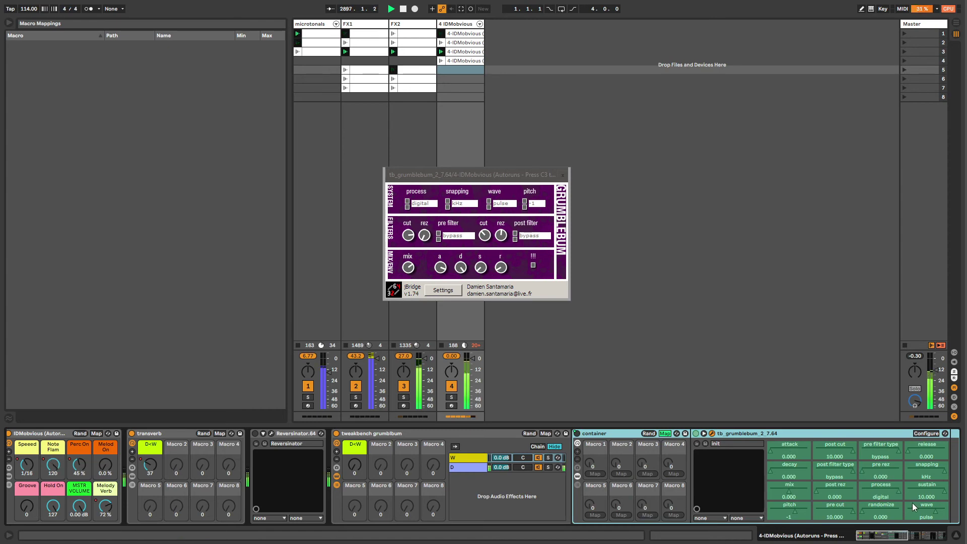
{"action": "left_click", "coordinate": [887, 513]}
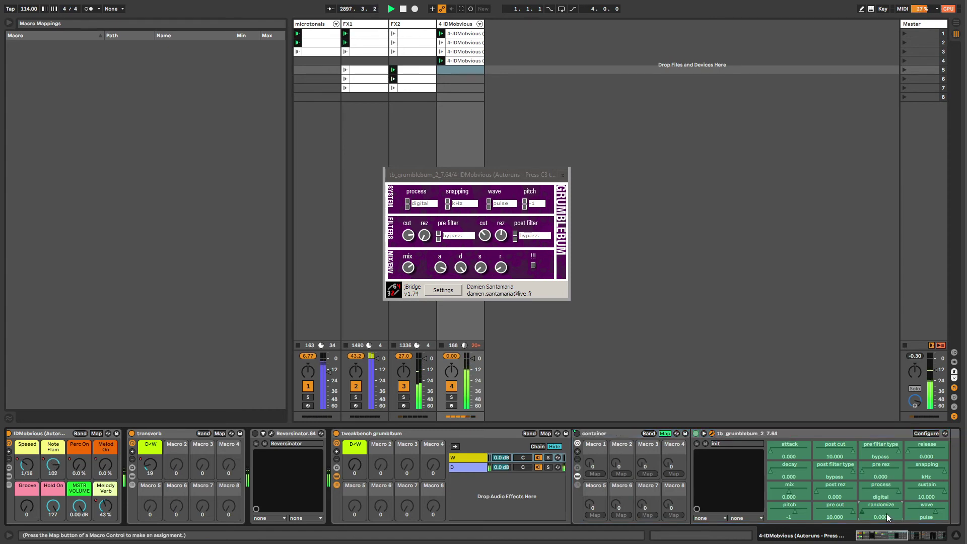
{"action": "left_click", "coordinate": [595, 473]}
{"action": "left_click", "coordinate": [665, 433]}
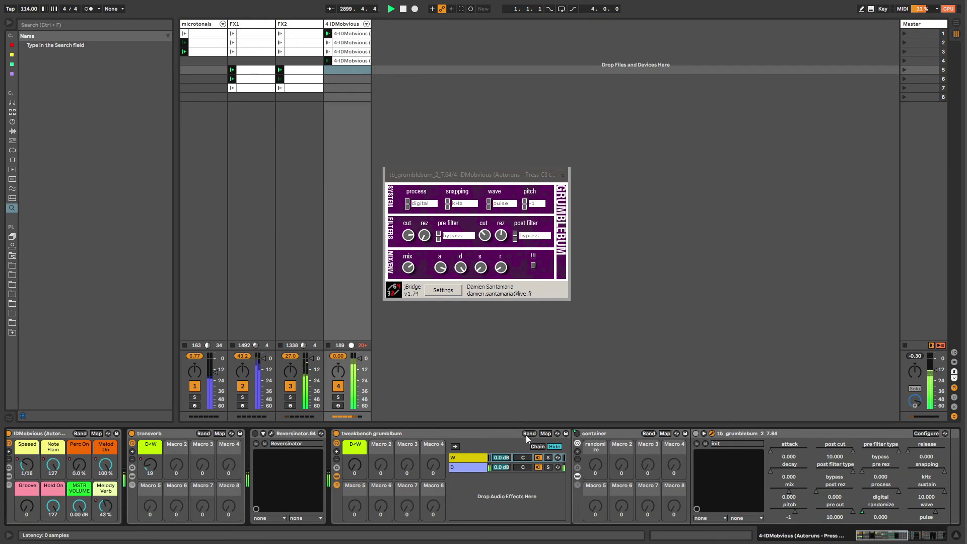
- Map the container rack's randomize macro to the second macro of the tweakbench grumblbum rack
{"action": "left_click", "coordinate": [546, 434]}
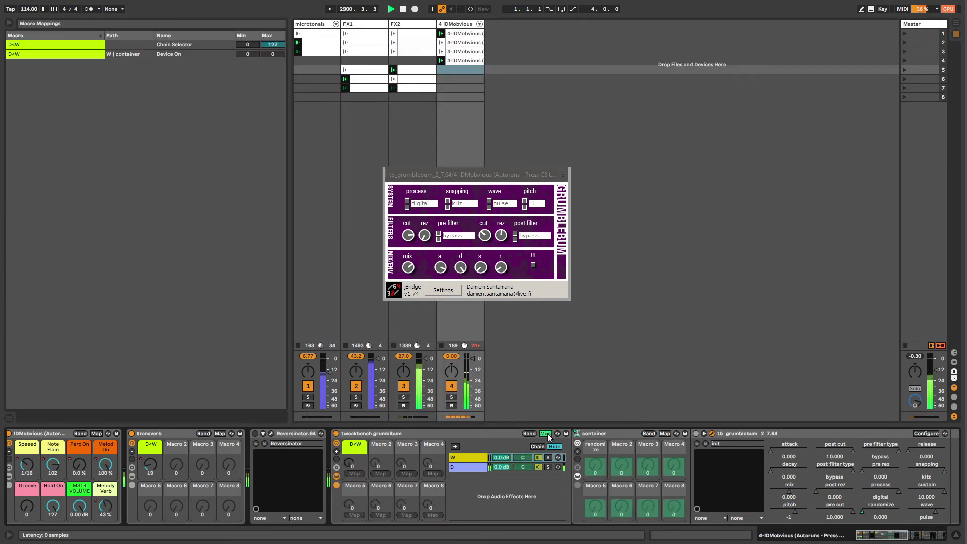
{"action": "left_click", "coordinate": [596, 464]}
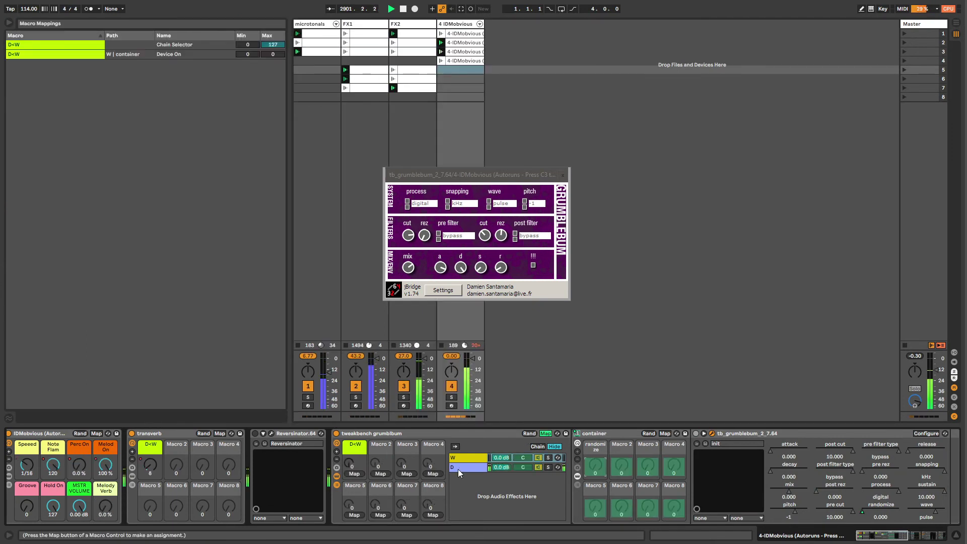
{"action": "left_click", "coordinate": [381, 474]}
{"action": "left_click", "coordinate": [547, 434]}
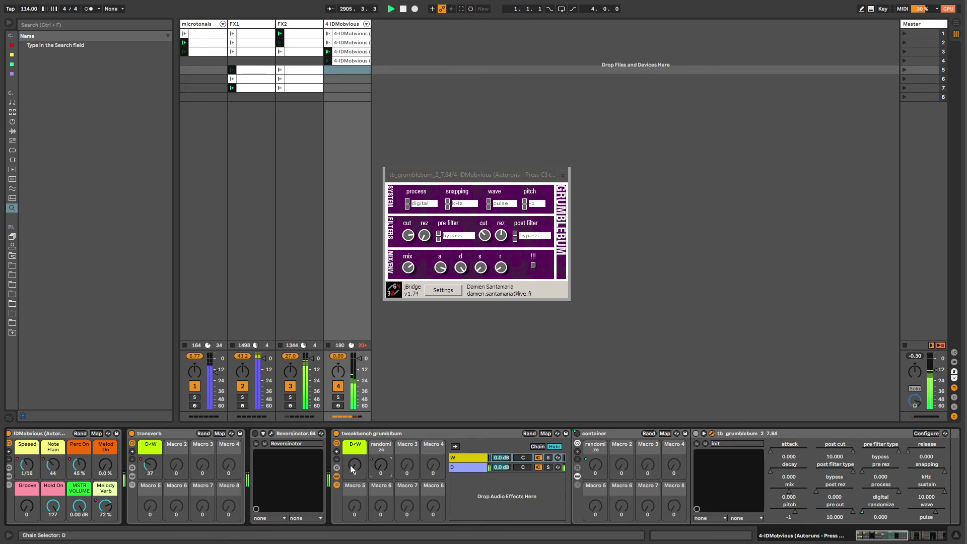
- Move the tweakbench grumblbum rack ahead of the transverb rack and hide its inner devices
{"action": "left_click_drag", "start_coordinate": [352, 469], "coordinate": [137, 455]}
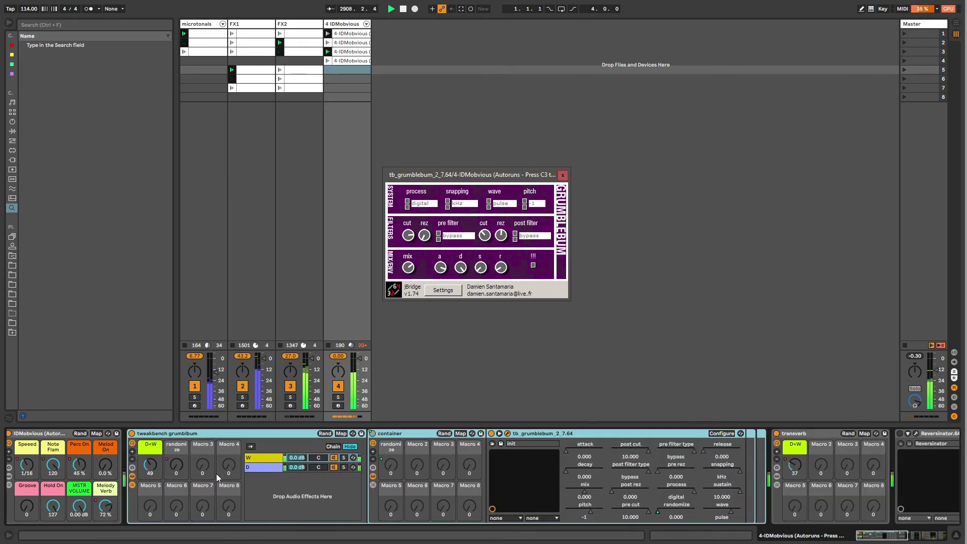
{"action": "left_click", "coordinate": [132, 485]}
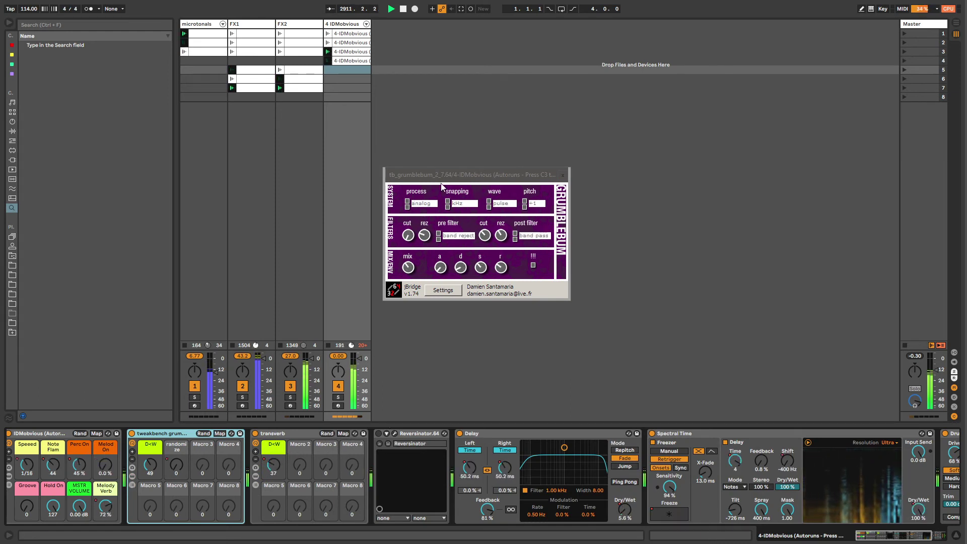
- Move the grumblebum plug-in window aside and close it, and adjust the tweakbench grumblbum rack's D<W macro
{"action": "left_click_drag", "start_coordinate": [441, 177], "coordinate": [382, 191]}
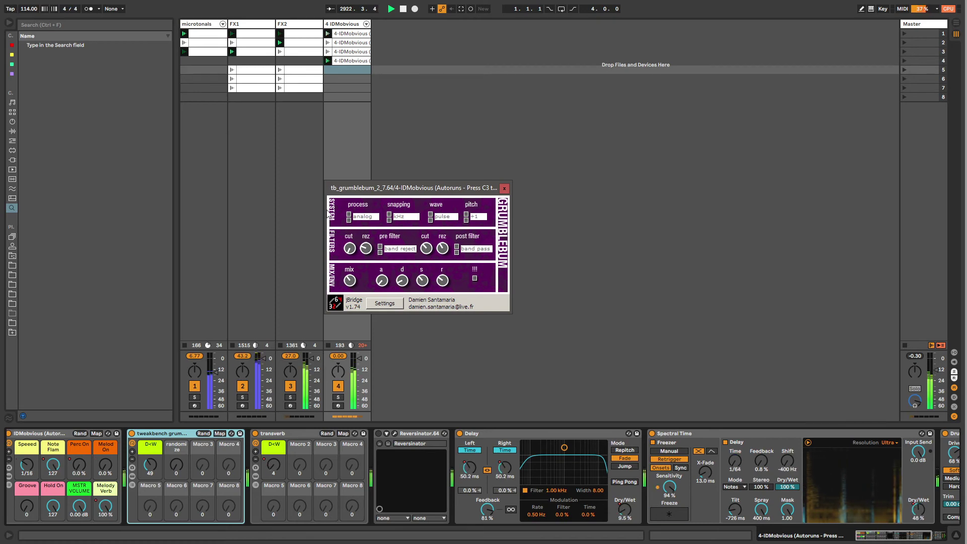
{"action": "left_click_drag", "start_coordinate": [410, 193], "coordinate": [270, 212]}
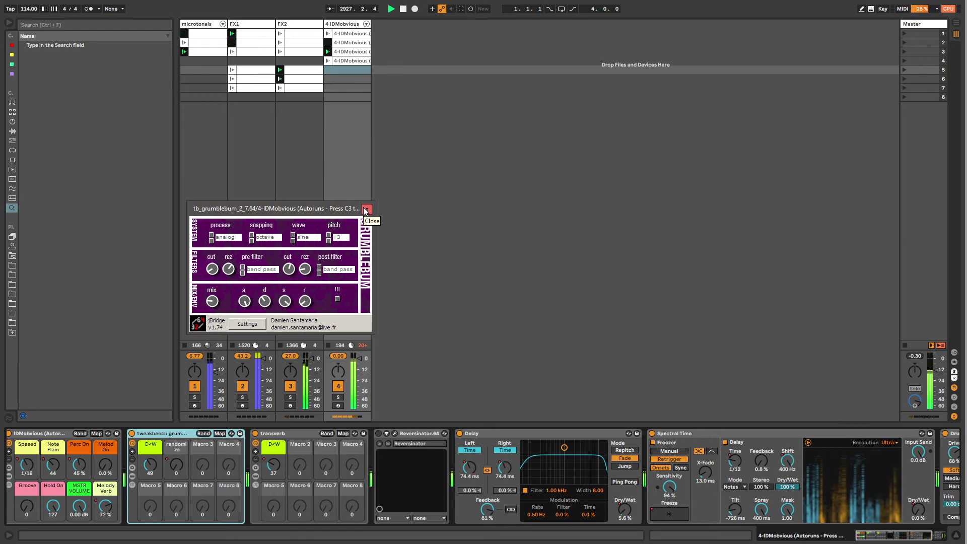
{"action": "left_click", "coordinate": [366, 210]}
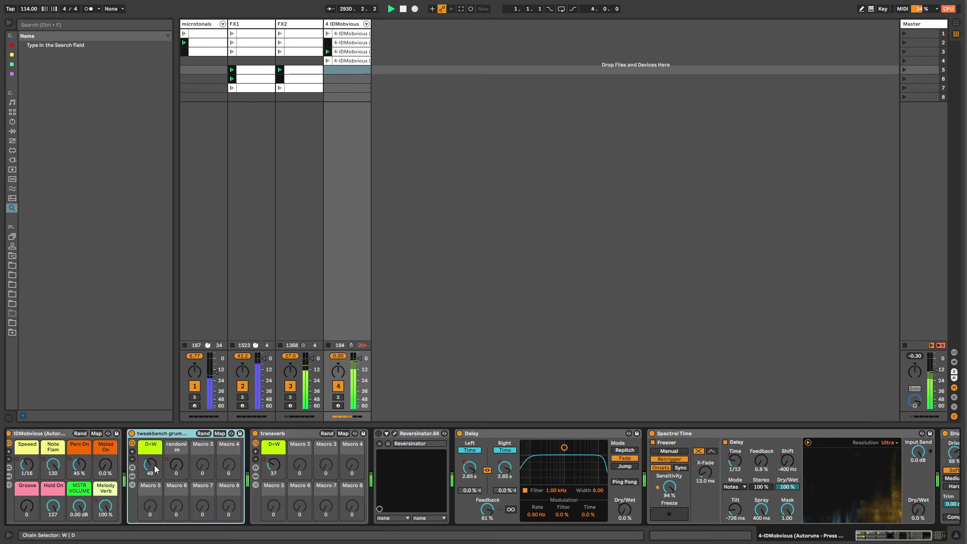
{"action": "mouse_move", "coordinate": [154, 465]}
{"action": "left_mouse_down"}
{"action": "mouse_move", "coordinate": [154, 474]}
{"action": "mouse_move", "coordinate": [154, 464]}
{"action": "left_mouse_up"}
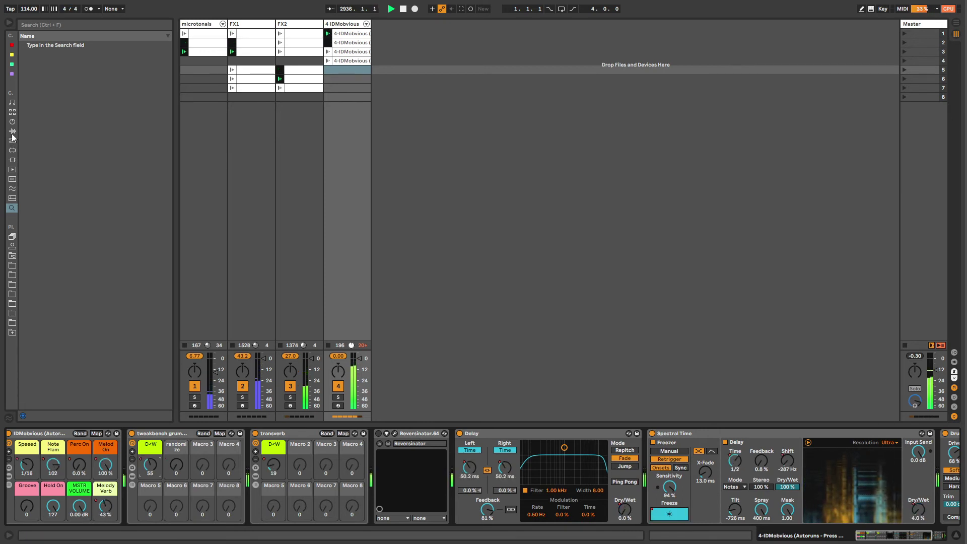
- Collapse the free folder in the plug-in browser and expand the !buzzz folder to look over its effects
{"action": "left_click", "coordinate": [12, 160]}
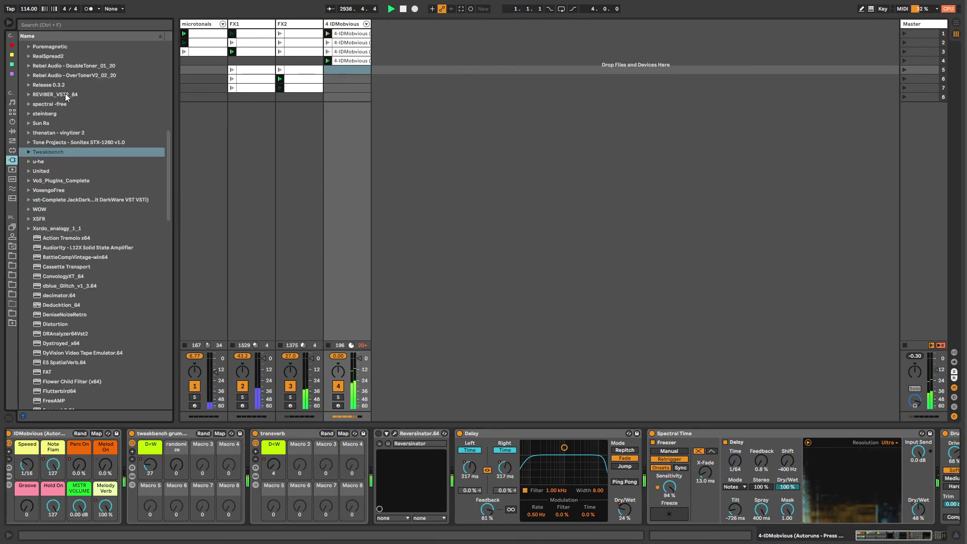
{"action": "scroll", "coordinate": [172, 95], "scroll_direction": "up", "scroll_amount": 10}
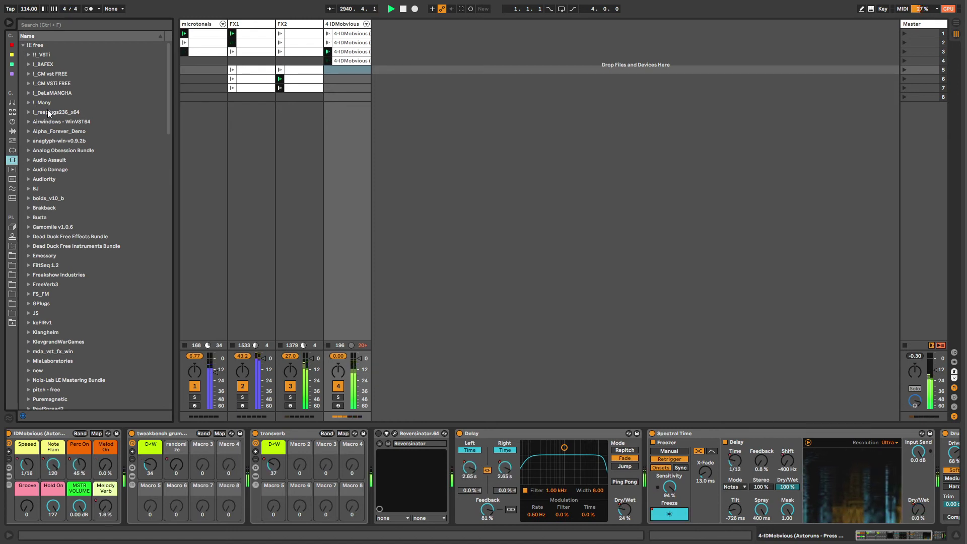
{"action": "left_click", "coordinate": [24, 45]}
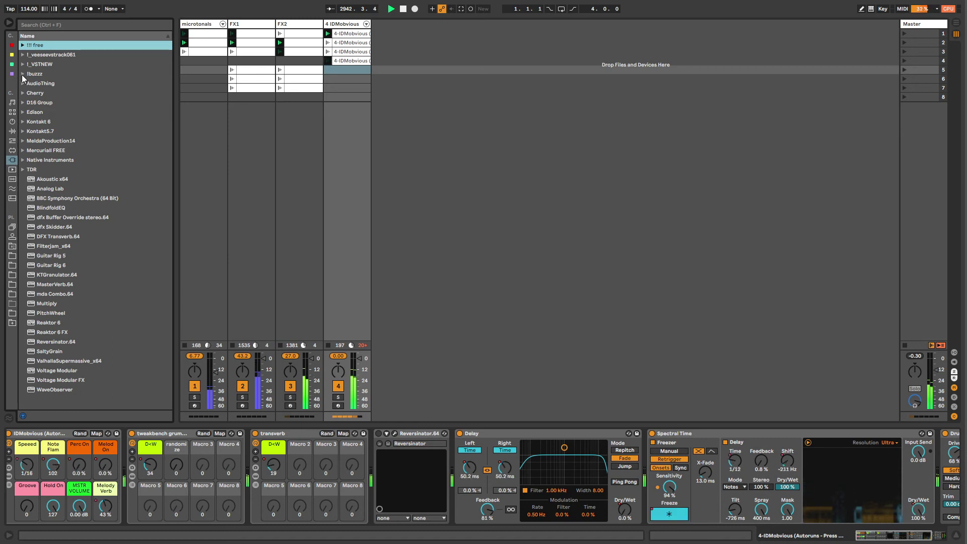
{"action": "left_click", "coordinate": [22, 74]}
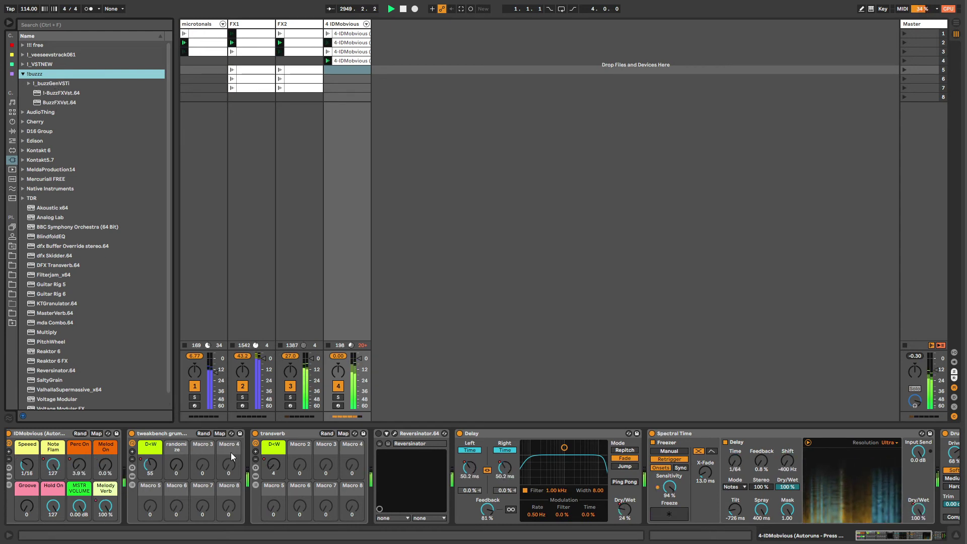
- Bypass the tweakbench grumblbum rack and re-enable it to compare the sound with and without it
{"action": "left_click", "coordinate": [132, 434]}
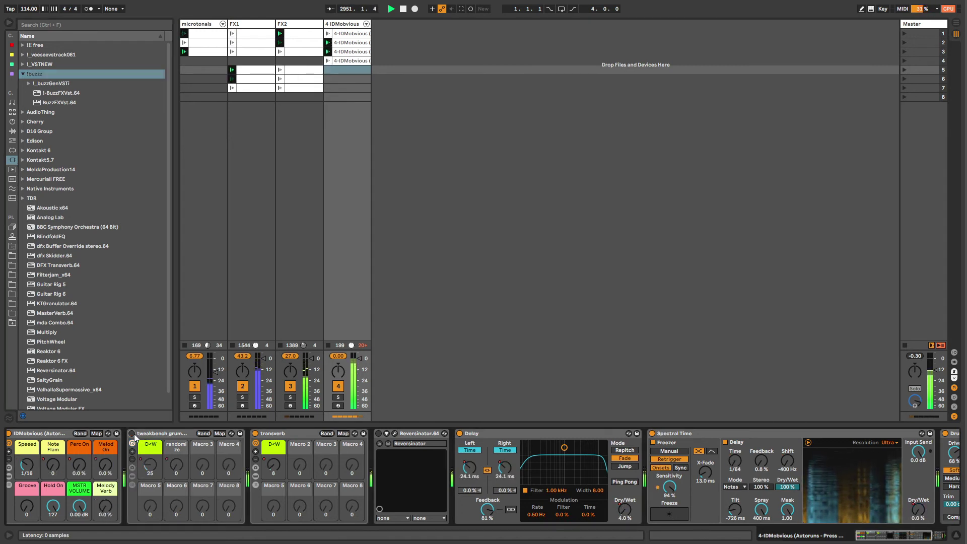
{"action": "left_click", "coordinate": [132, 434]}
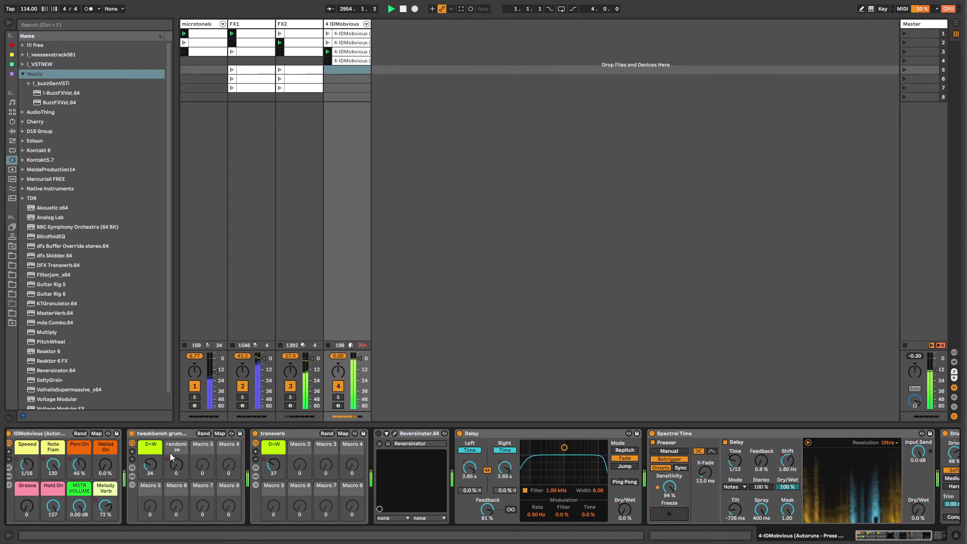
- Show the tweakbench grumblbum rack's inner devices and open the tb_grumblebum plug-in window
{"action": "left_click", "coordinate": [144, 434]}
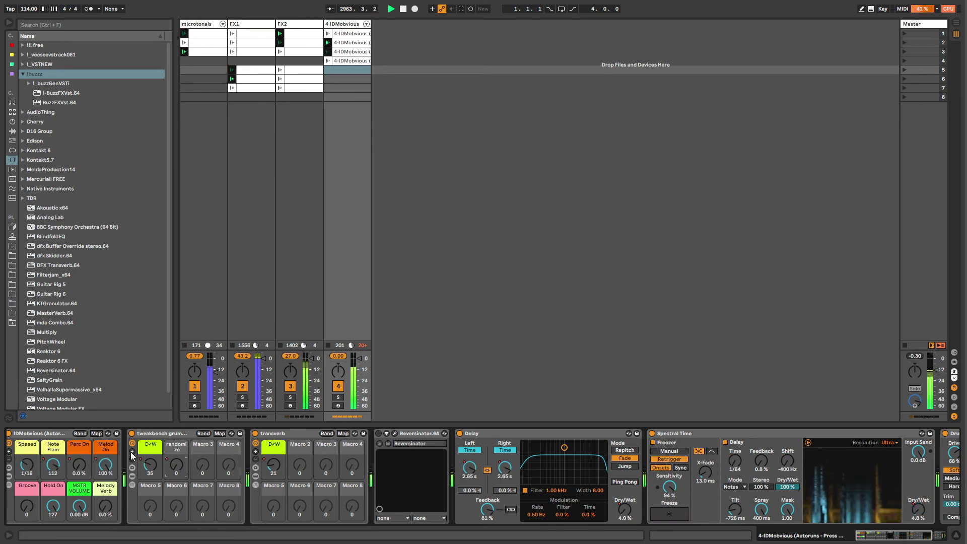
{"action": "left_click", "coordinate": [132, 476]}
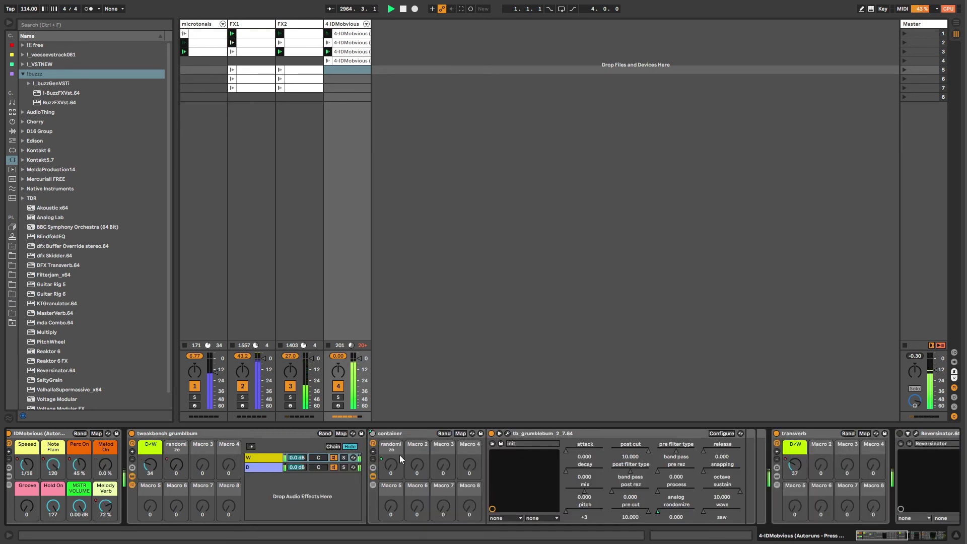
{"action": "left_click", "coordinate": [524, 434]}
{"action": "left_click", "coordinate": [508, 433]}
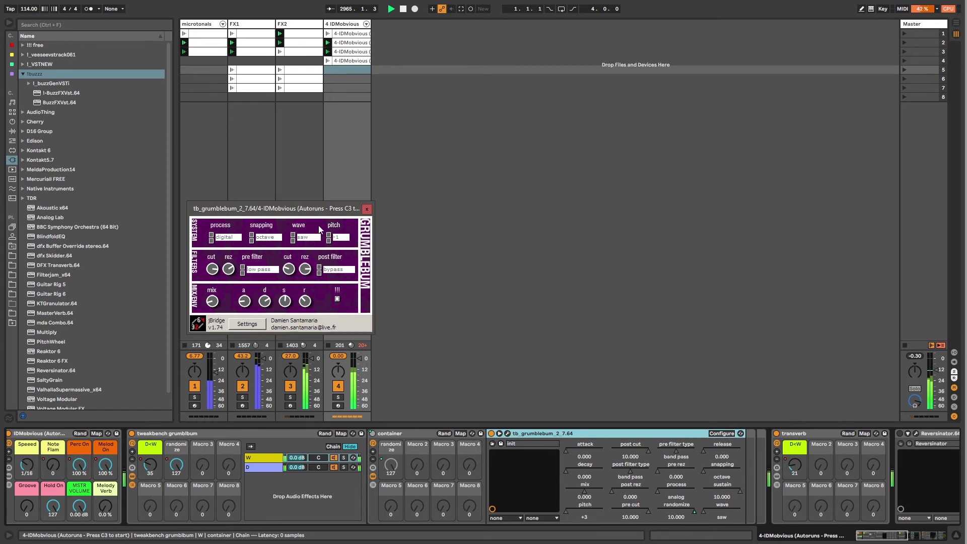
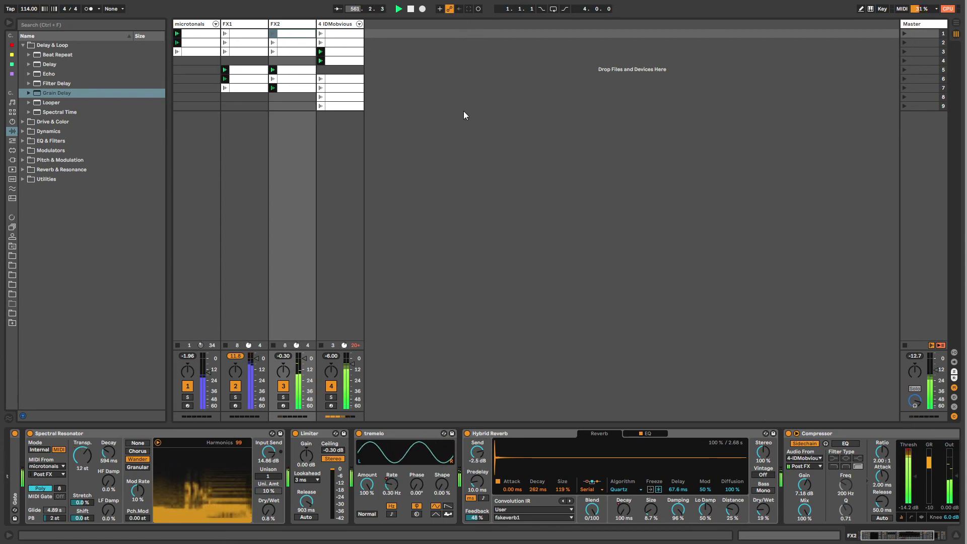
- Unfold the vst2=tweakbench grumblbum rack on the IDMobvious track and examine the devices in its W chain
{"action": "left_click", "coordinate": [346, 35]}
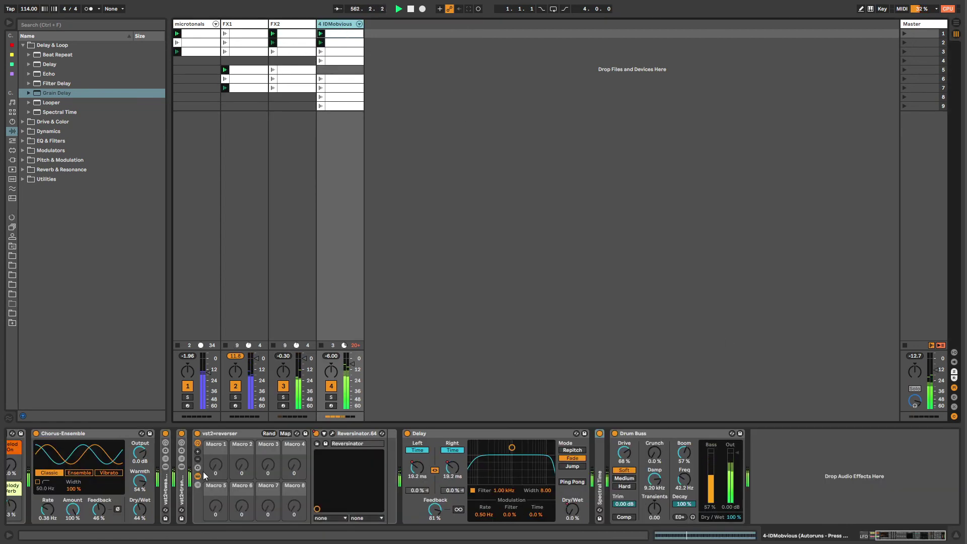
{"action": "double_click", "coordinate": [166, 481]}
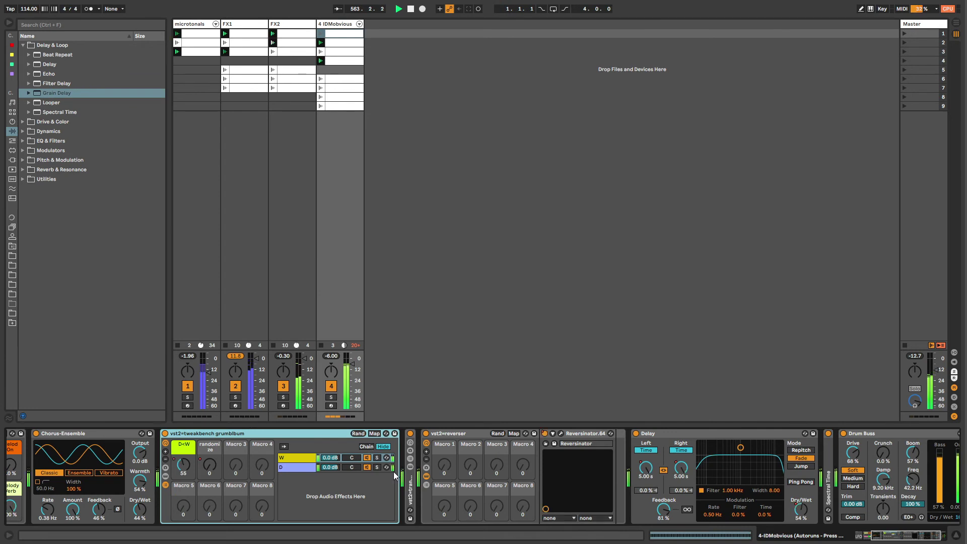
{"action": "left_click", "coordinate": [298, 458]}
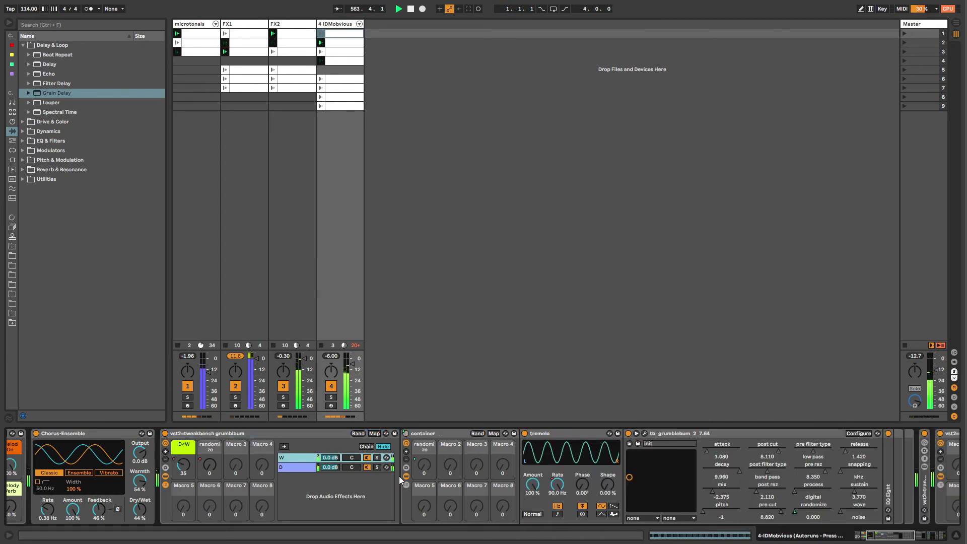
{"action": "left_click", "coordinate": [645, 434]}
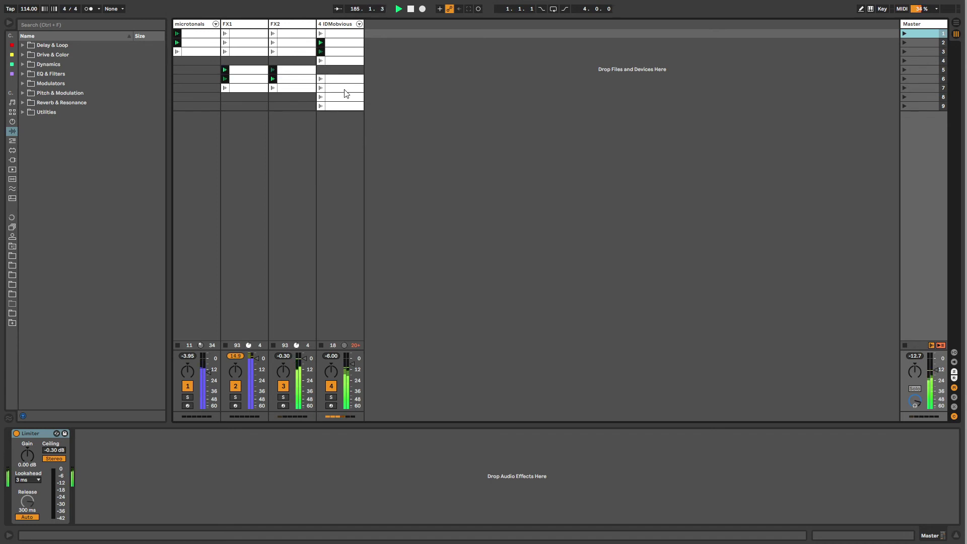
- Return to the IDMobvious track, inspect the vst2=tweakbench grumblbum rack's W chain, and fold the rack
{"action": "left_click", "coordinate": [340, 33]}
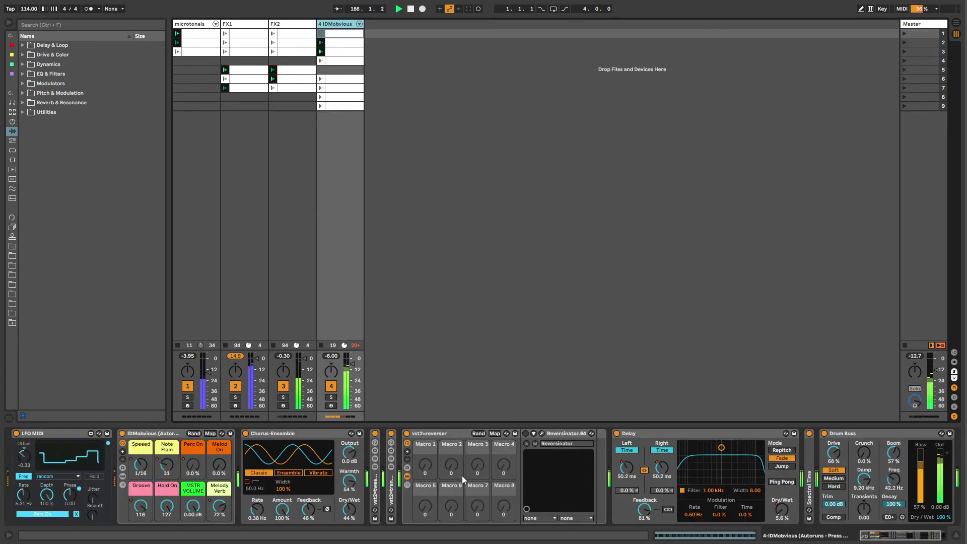
{"action": "left_click", "coordinate": [375, 482]}
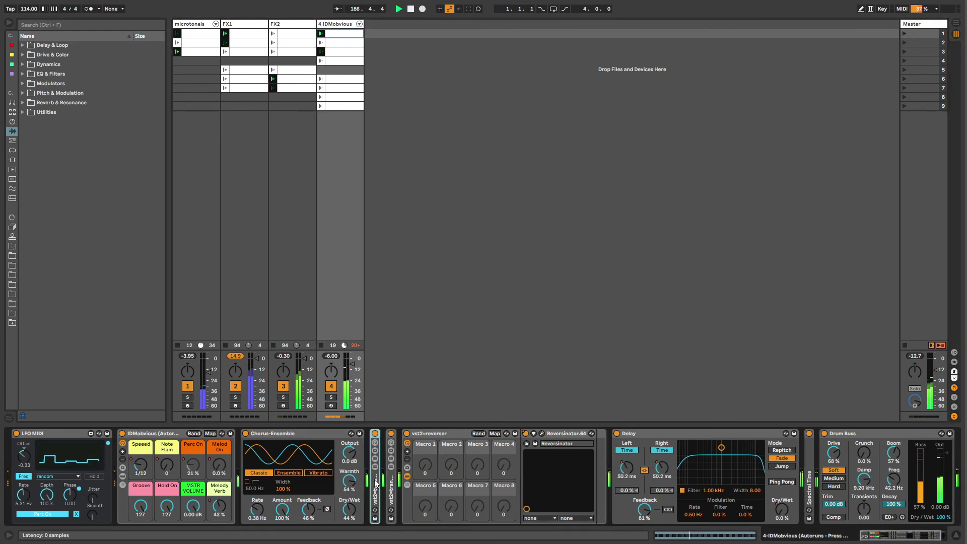
{"action": "double_click", "coordinate": [375, 483]}
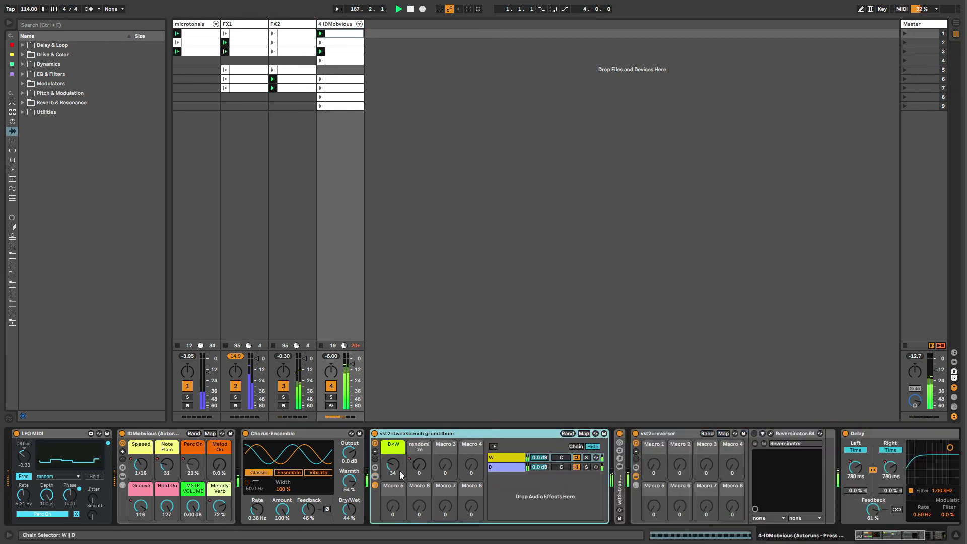
{"action": "left_click", "coordinate": [501, 455]}
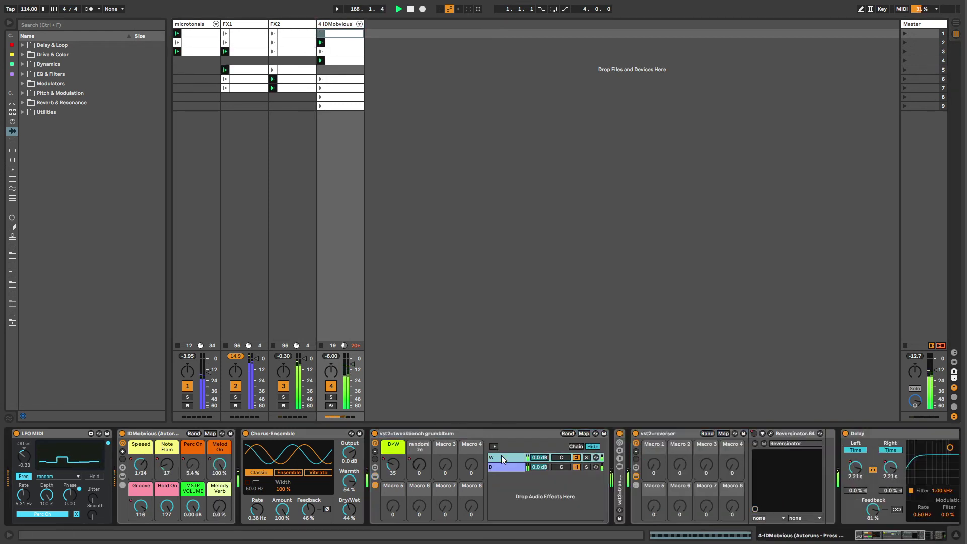
{"action": "double_click", "coordinate": [398, 433]}
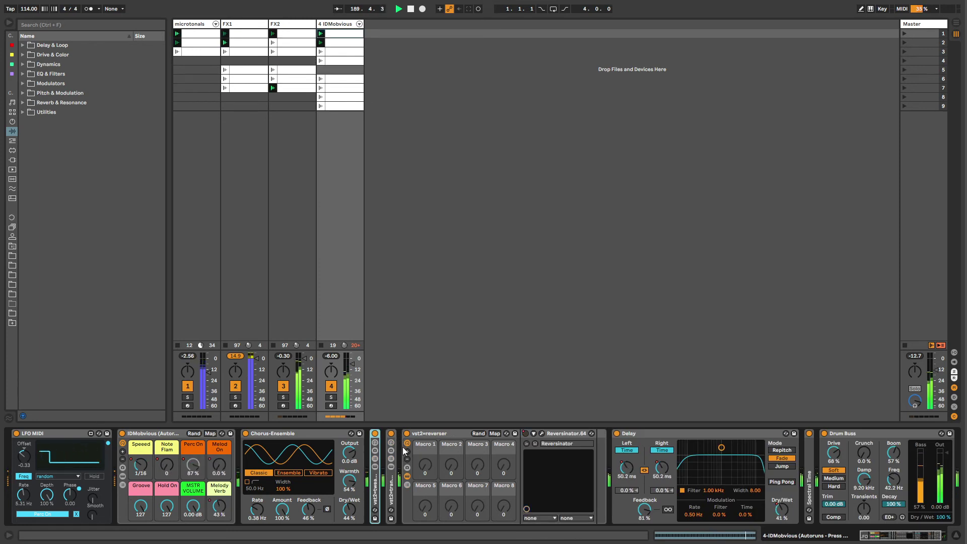
- Select the vst2=reverser rack, check the FX2 track, and return to the IDMobvious track's device chain
{"action": "left_click", "coordinate": [428, 434]}
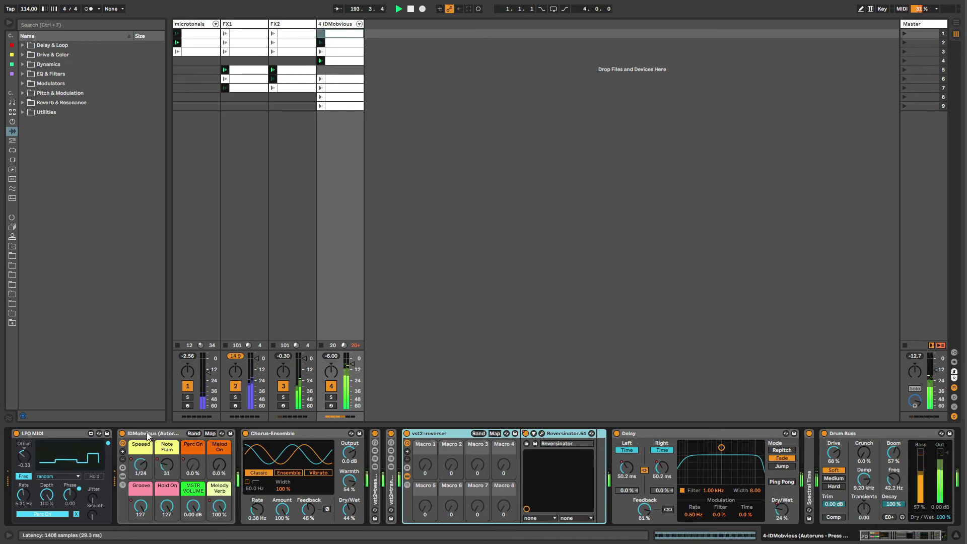
{"action": "left_click", "coordinate": [279, 27]}
{"action": "left_click", "coordinate": [338, 24]}
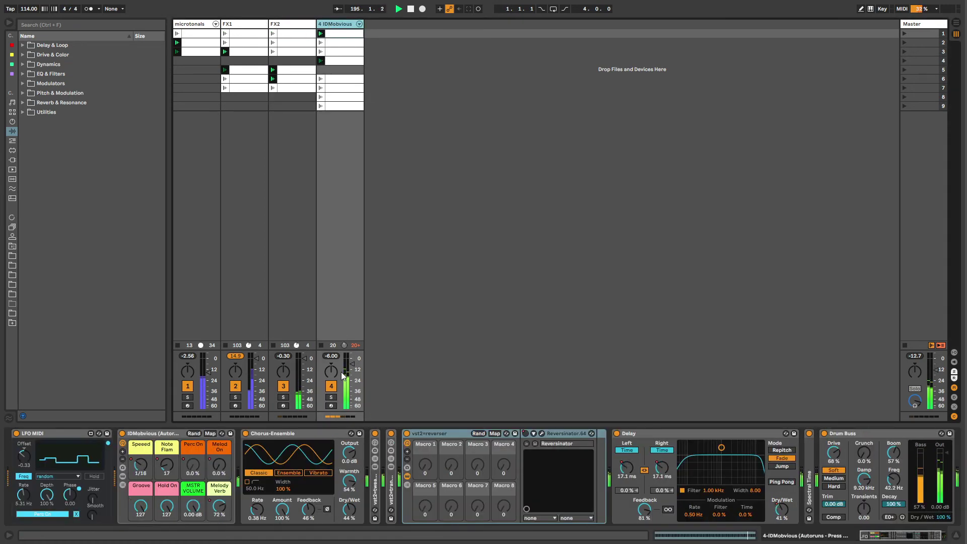
- Bypass the folded vst2 rack directly after Chorus-Ensemble on the IDMobvious track and switch it back on
{"action": "left_click", "coordinate": [375, 434]}
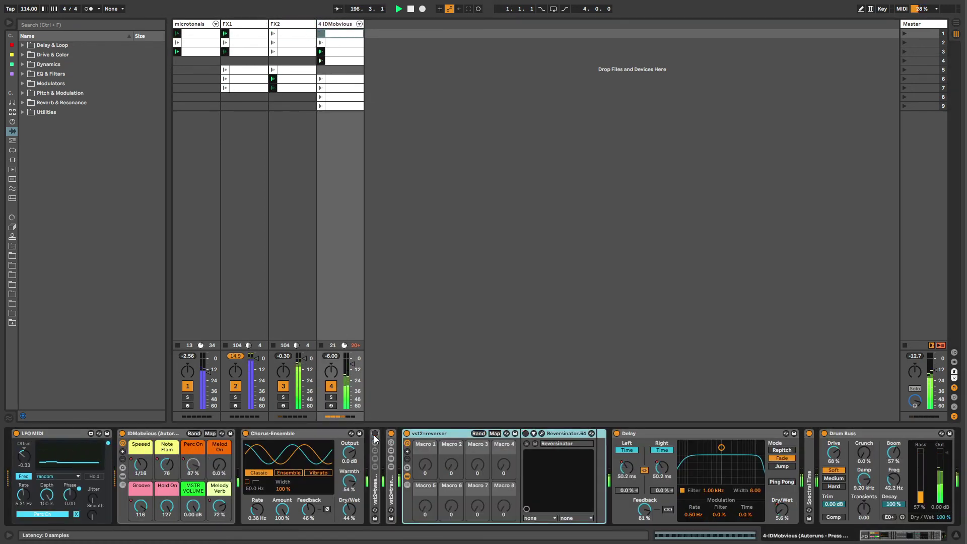
{"action": "left_click", "coordinate": [375, 434]}
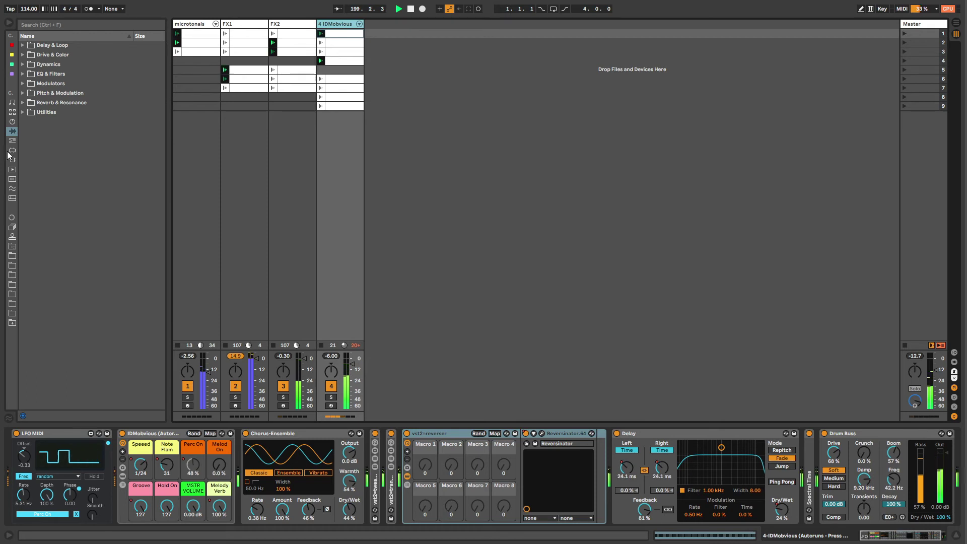
- Insert a new MIDI track after IDMobvious and look through the Templates and Samples folders of the sketchsplorations project
{"action": "left_click", "coordinate": [12, 247]}
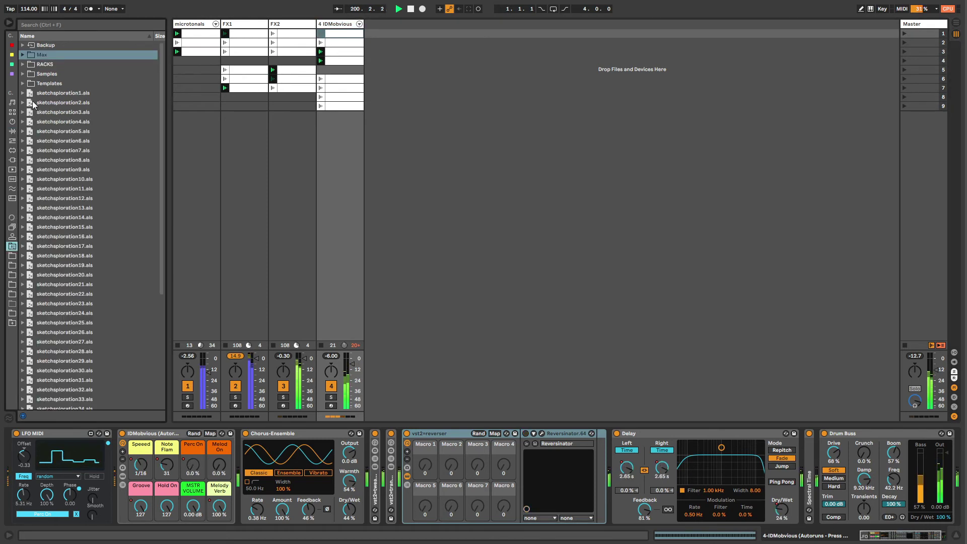
{"action": "left_click", "coordinate": [337, 32]}
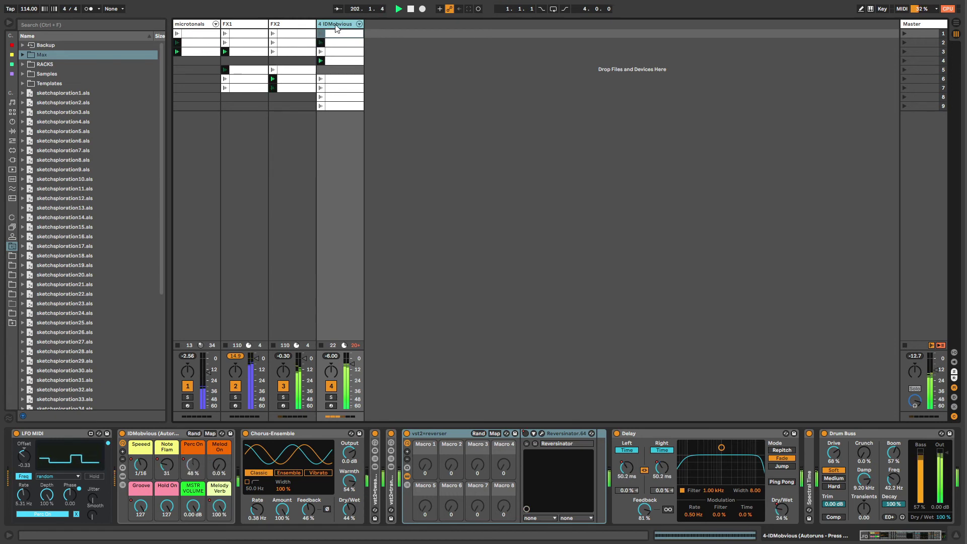
{"action": "key", "text": "ctrl+shift+t"}
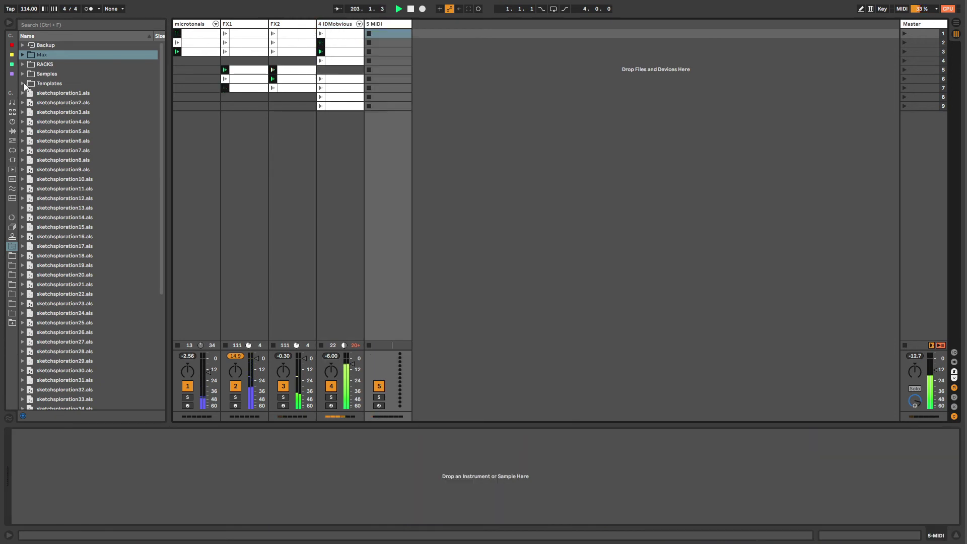
{"action": "left_click", "coordinate": [23, 83]}
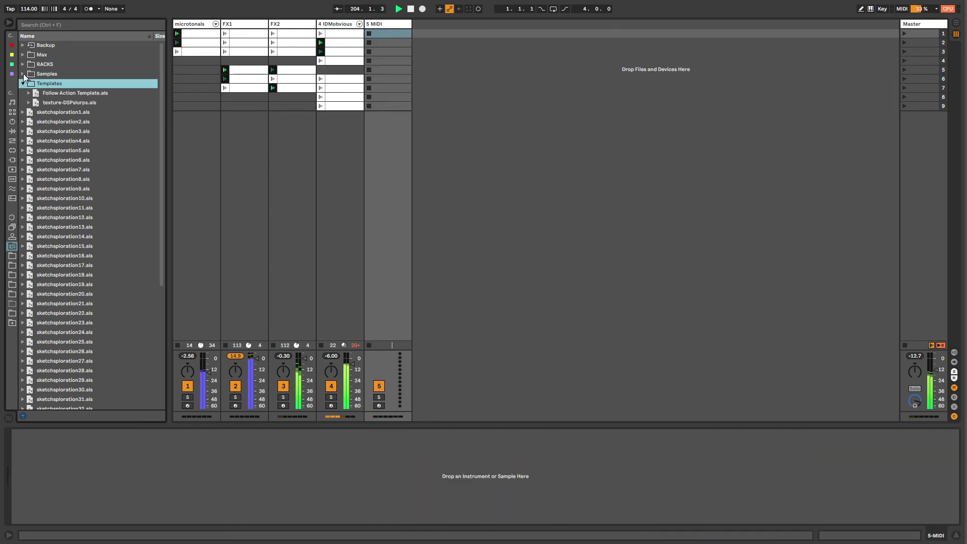
{"action": "left_click", "coordinate": [23, 74]}
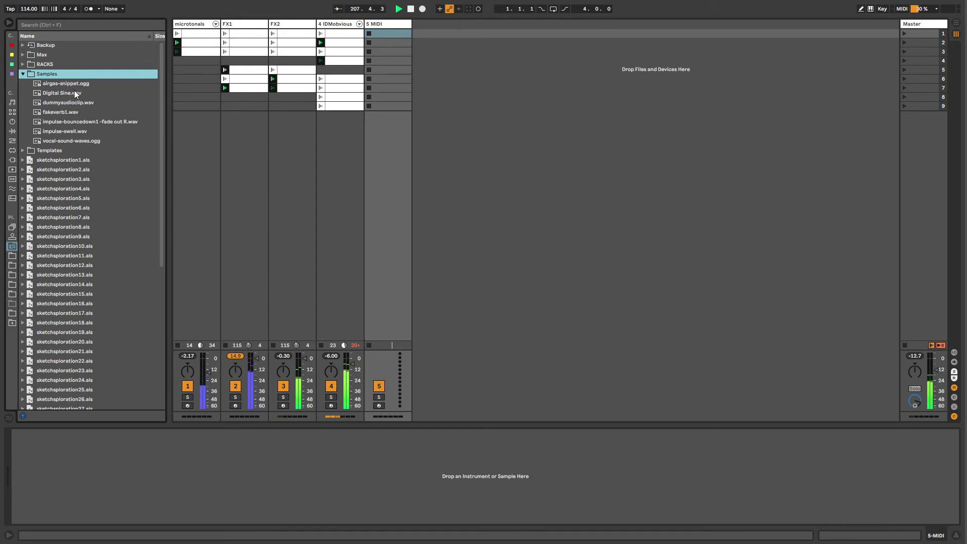
- Fold the Chorus-Ensemble device on the IDMobvious track and collapse the Samples folder in the browser
{"action": "left_click", "coordinate": [343, 33]}
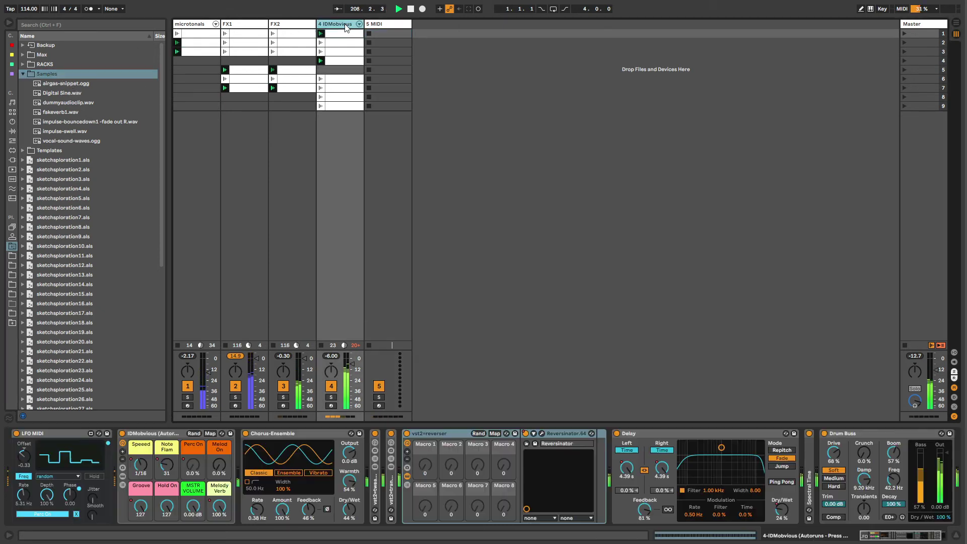
{"action": "double_click", "coordinate": [266, 434]}
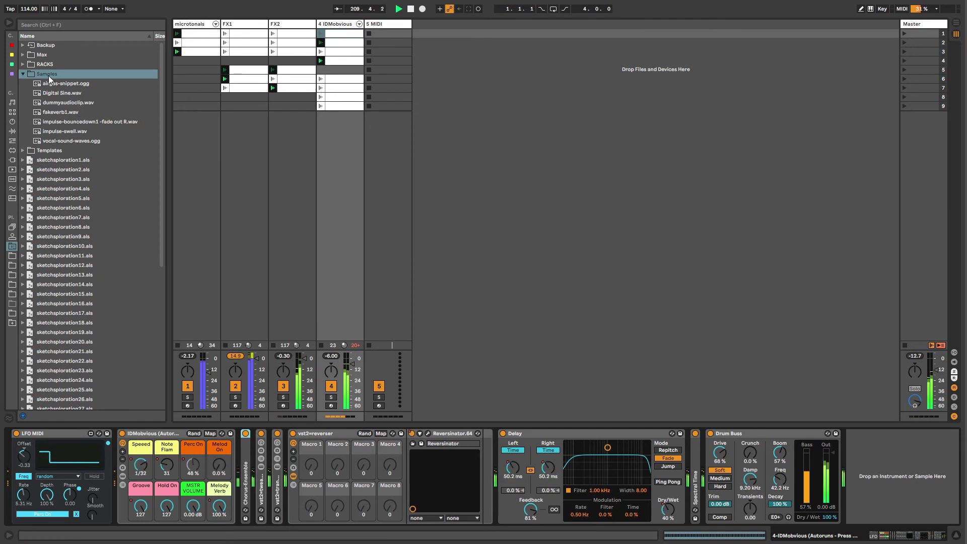
{"action": "left_click", "coordinate": [23, 74]}
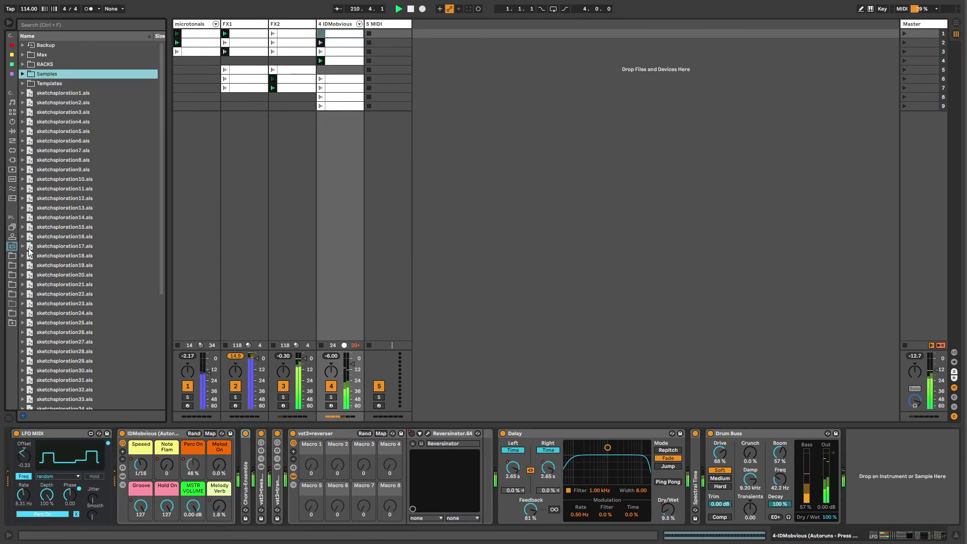
- Import "repro with this (steps are written in clips).als" from the Downloads folder "Ableton session record clip automation bug" as a new track
{"action": "left_click", "coordinate": [8, 1]}
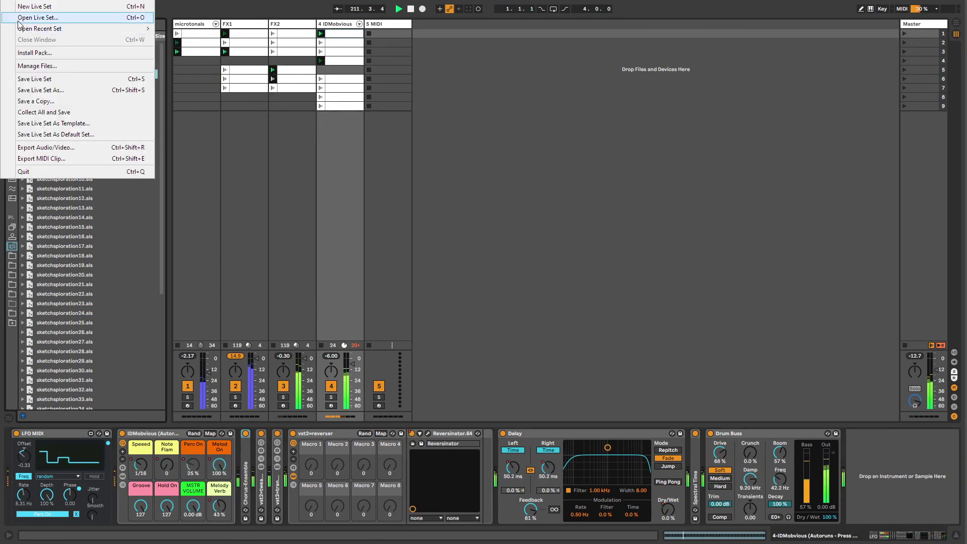
{"action": "left_click", "coordinate": [69, 145]}
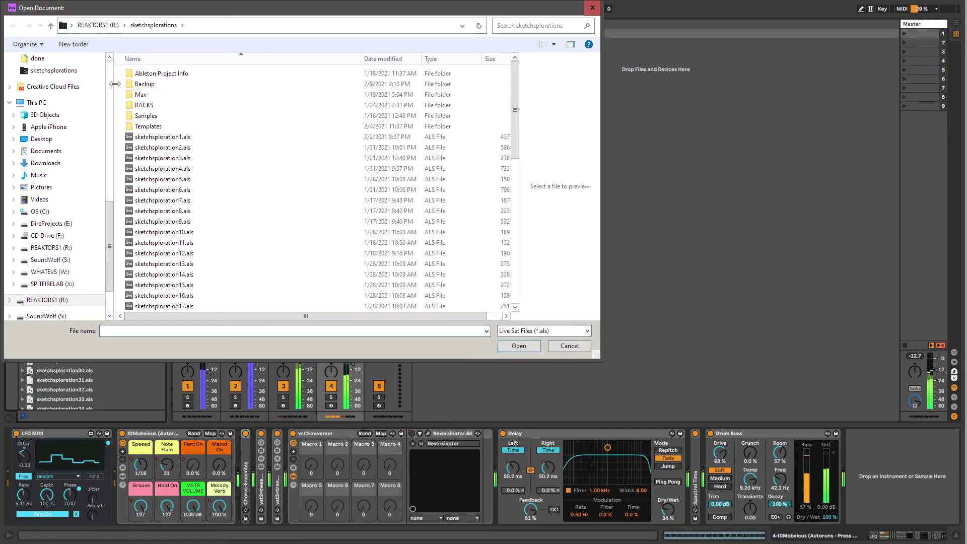
{"action": "scroll", "coordinate": [109, 85], "scroll_direction": "up", "scroll_amount": 3}
{"action": "scroll", "coordinate": [109, 85], "scroll_direction": "up", "scroll_amount": 5}
{"action": "left_click", "coordinate": [45, 91]}
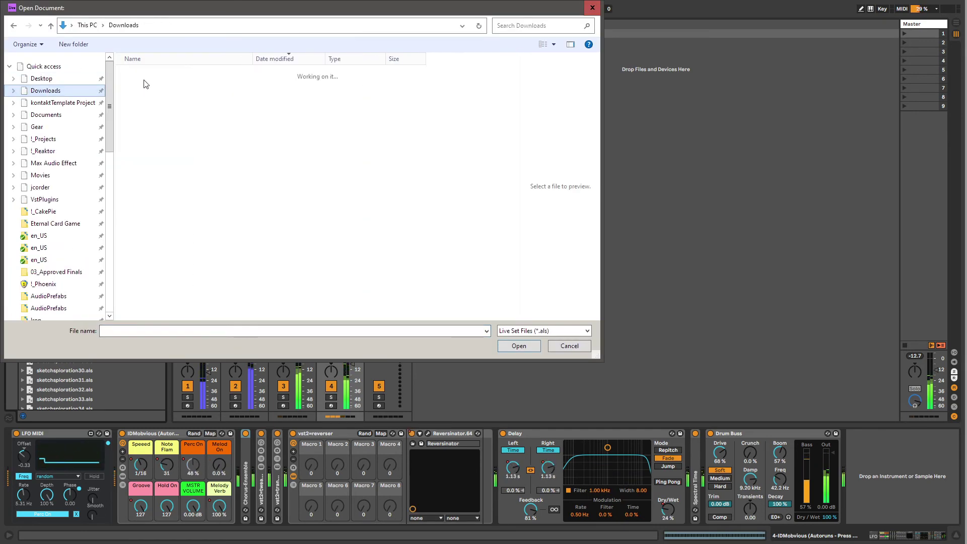
{"action": "double_click", "coordinate": [166, 85]}
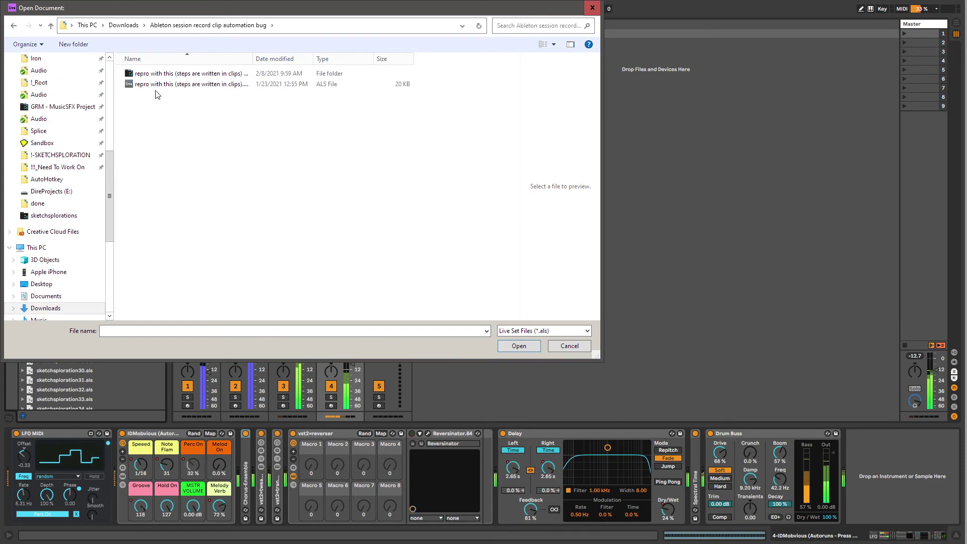
{"action": "left_click", "coordinate": [230, 85]}
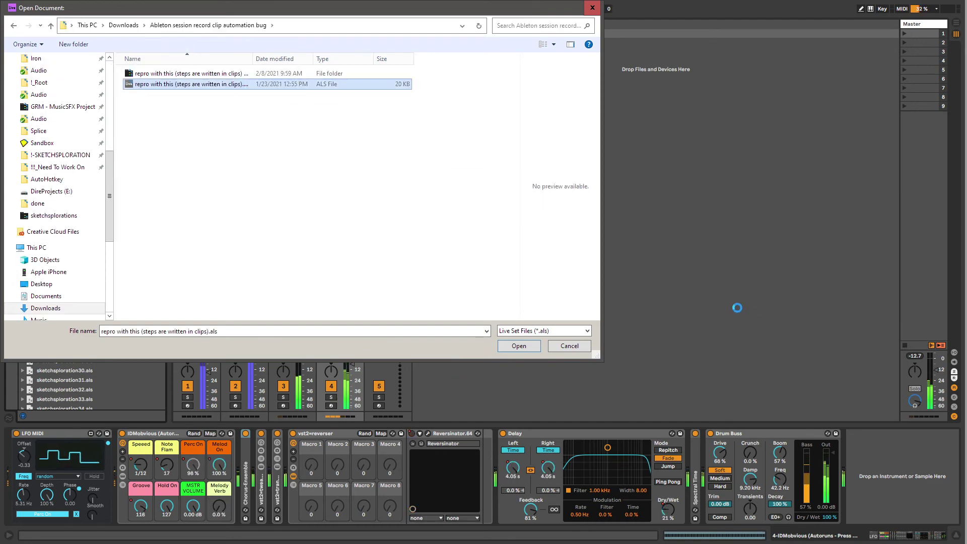
{"action": "left_click", "coordinate": [579, 343]}
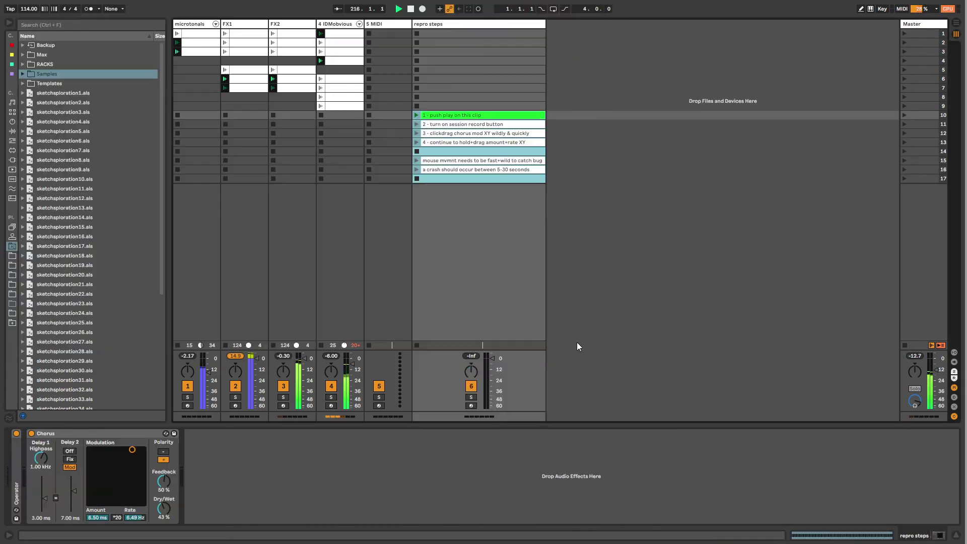
- Move the Chorus device from the repro steps track to the end of IDMobvious's chain and delete the repro steps track
{"action": "left_click", "coordinate": [482, 24]}
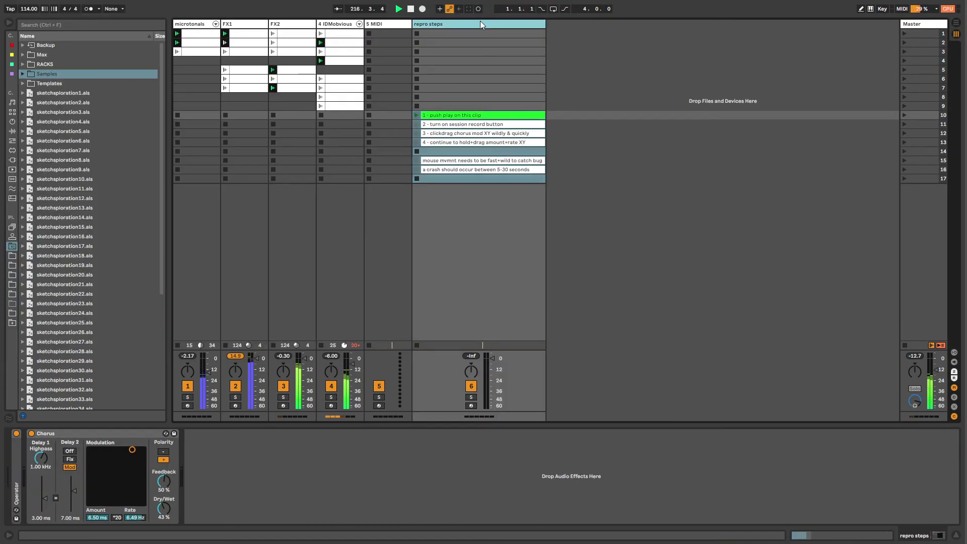
{"action": "left_click", "coordinate": [125, 431]}
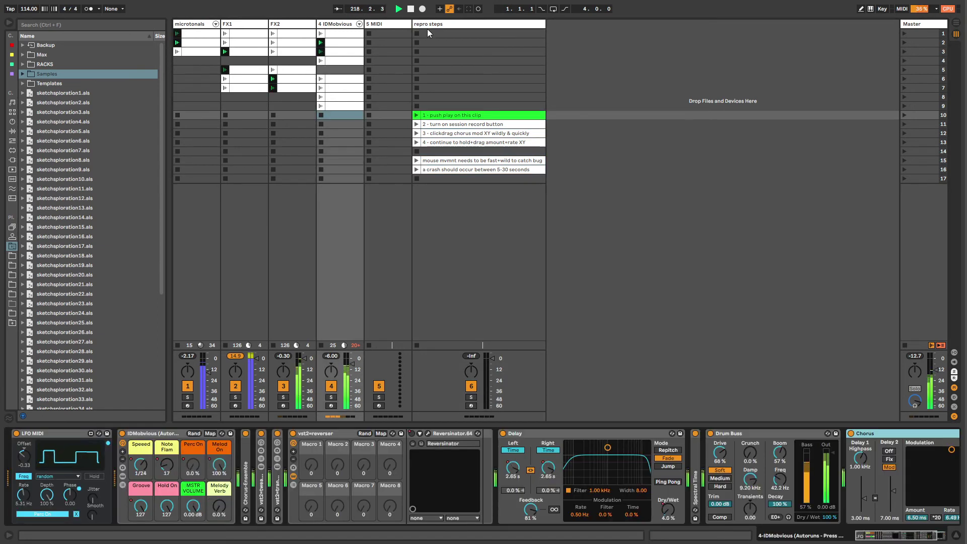
{"action": "left_click", "coordinate": [428, 24]}
{"action": "key", "text": "Delete"}
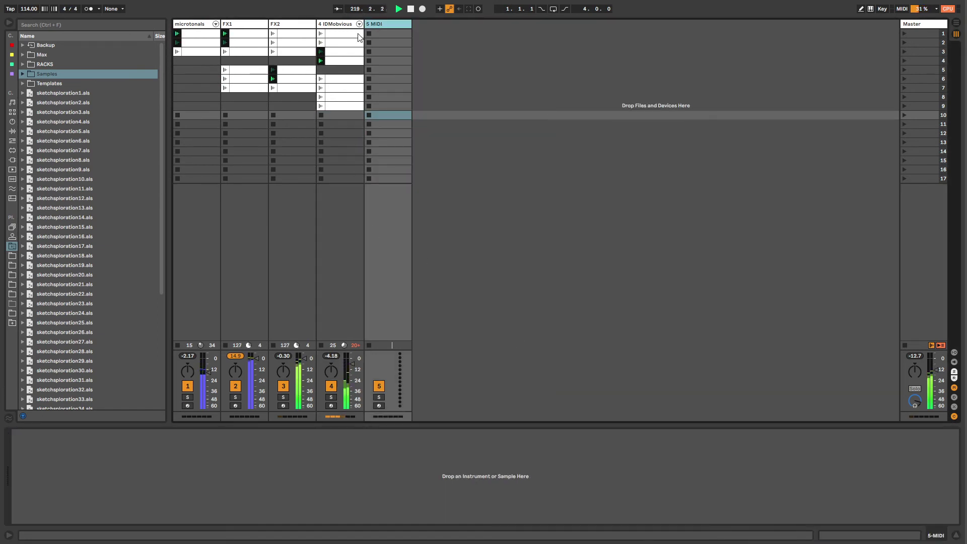
- Move the Chorus device from the end of the IDMobvious chain to the empty 5 MIDI track
{"action": "left_click", "coordinate": [336, 25]}
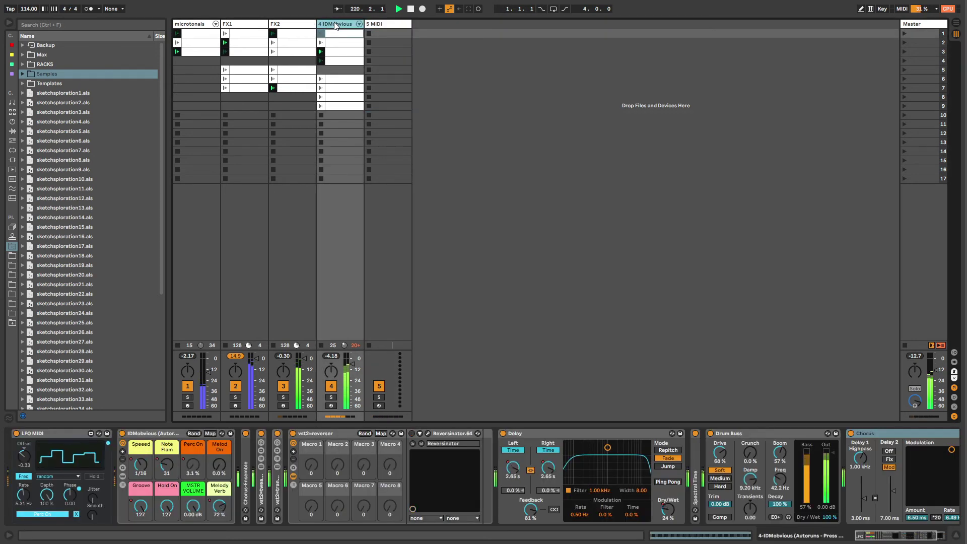
{"action": "left_click", "coordinate": [851, 434]}
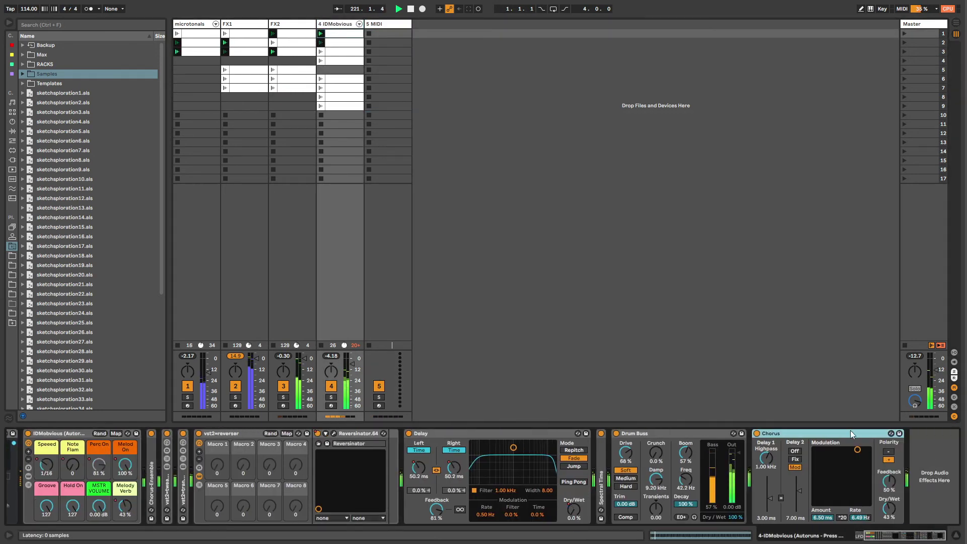
{"action": "left_click_drag", "start_coordinate": [852, 434], "coordinate": [400, 119]}
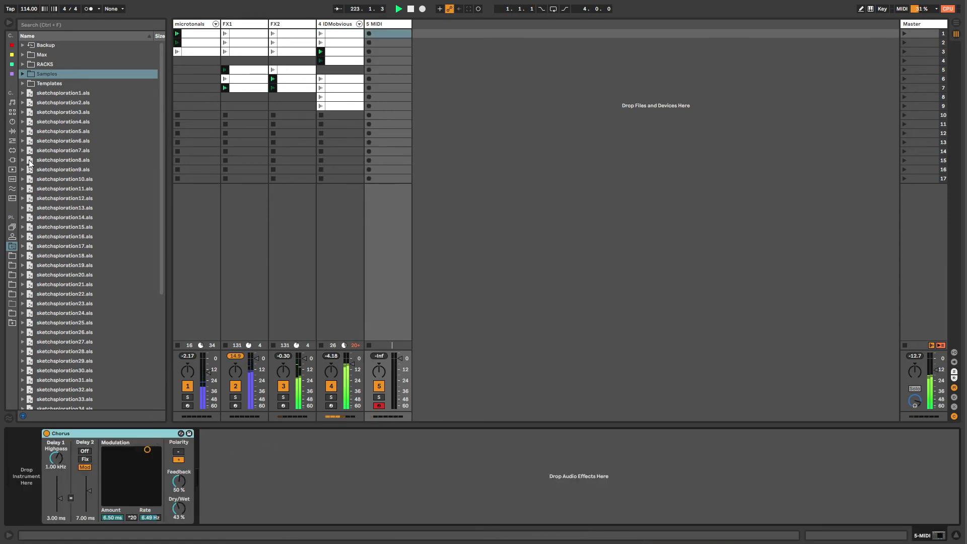
- Create an empty MIDI clip in the first slot of the 5 MIDI track and return to its device chain
{"action": "left_click", "coordinate": [12, 131]}
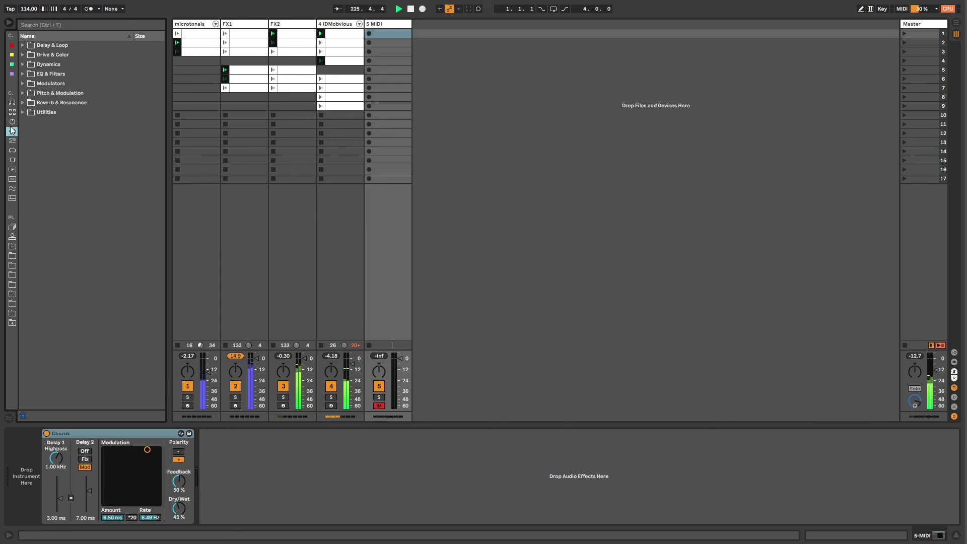
{"action": "double_click", "coordinate": [385, 31]}
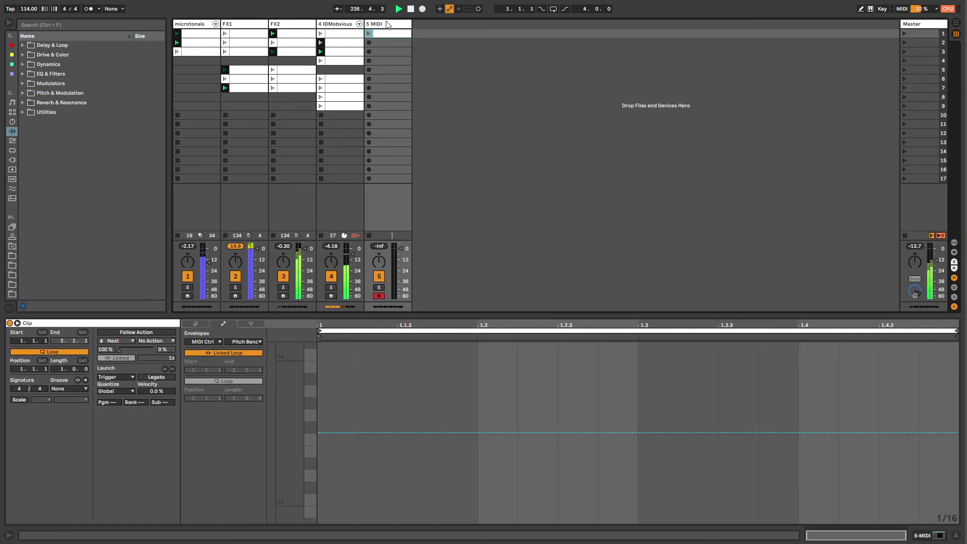
{"action": "left_click", "coordinate": [367, 353]}
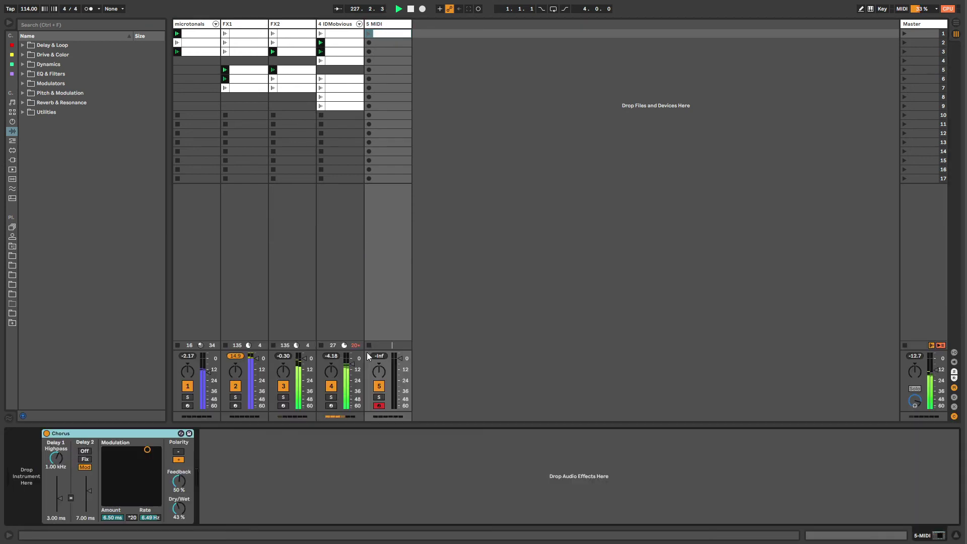
- Insert a Gate from the Dynamics audio effects before the Chorus on the 5 MIDI track
{"action": "left_click", "coordinate": [357, 31]}
{"action": "left_click", "coordinate": [12, 141]}
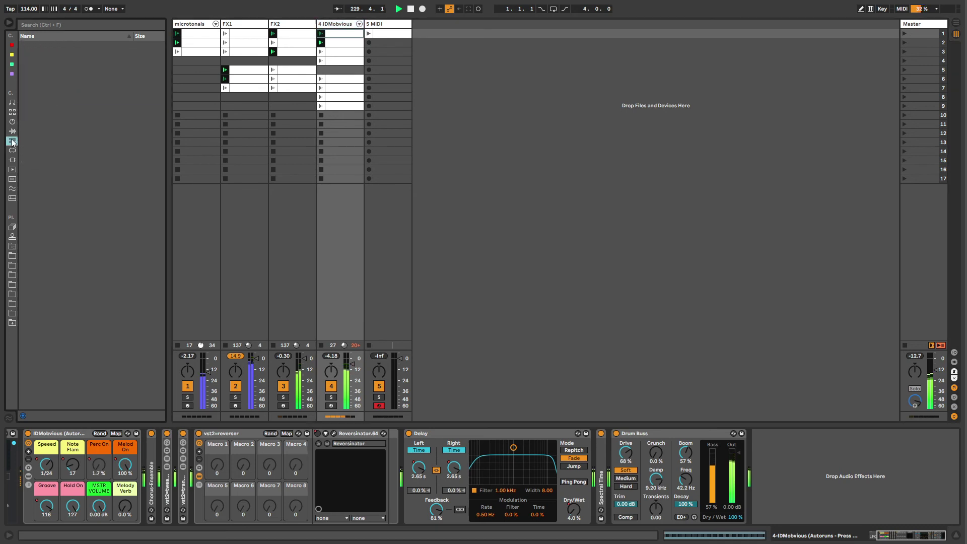
{"action": "left_click", "coordinate": [12, 132]}
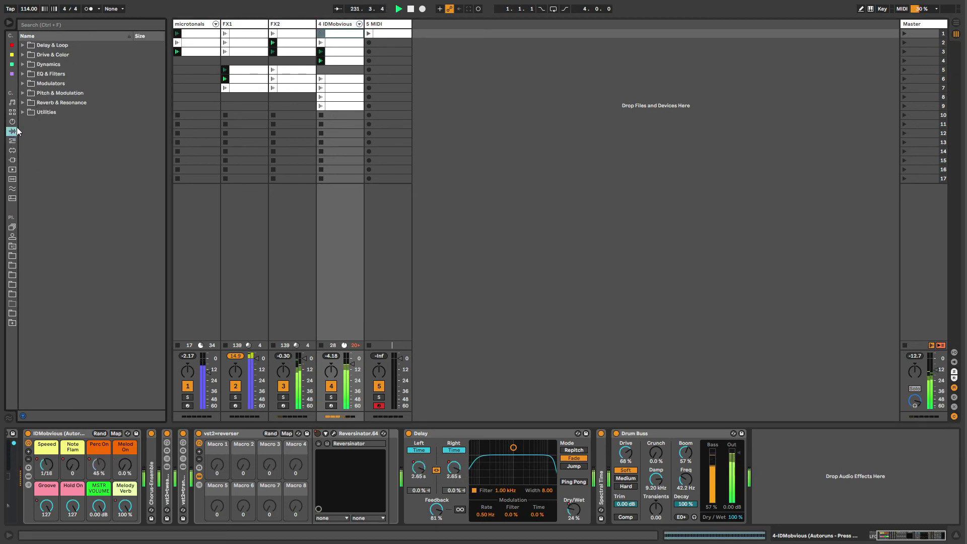
{"action": "left_click", "coordinate": [24, 64]}
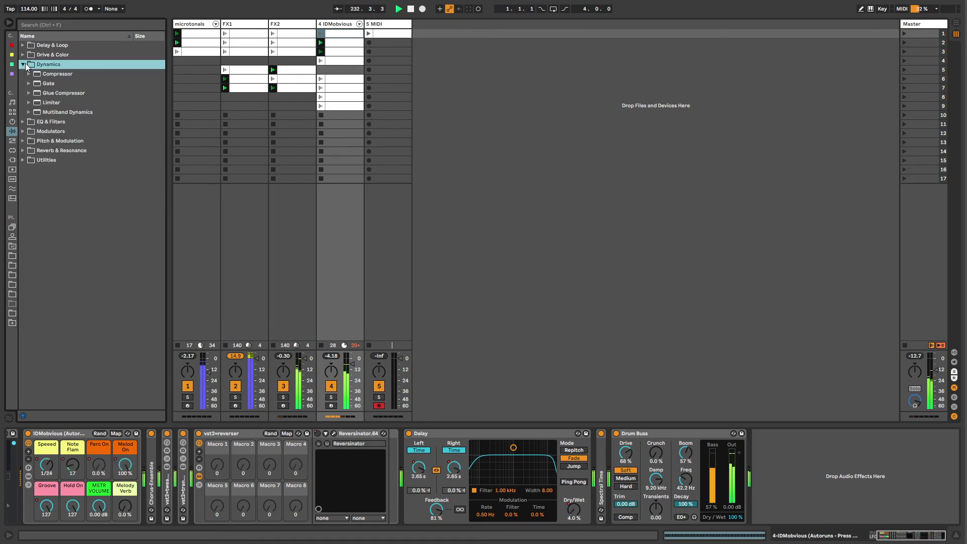
{"action": "left_click", "coordinate": [40, 83]}
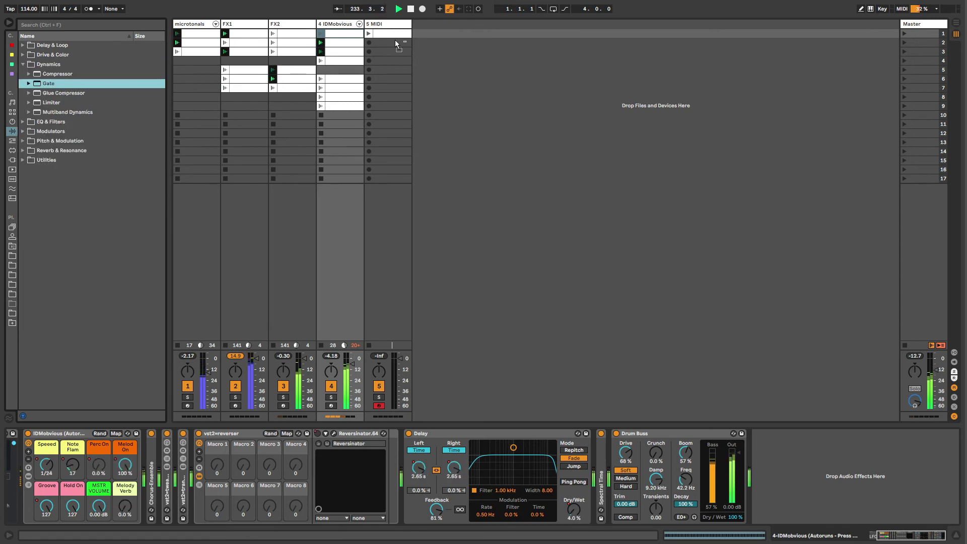
{"action": "left_click", "coordinate": [382, 264]}
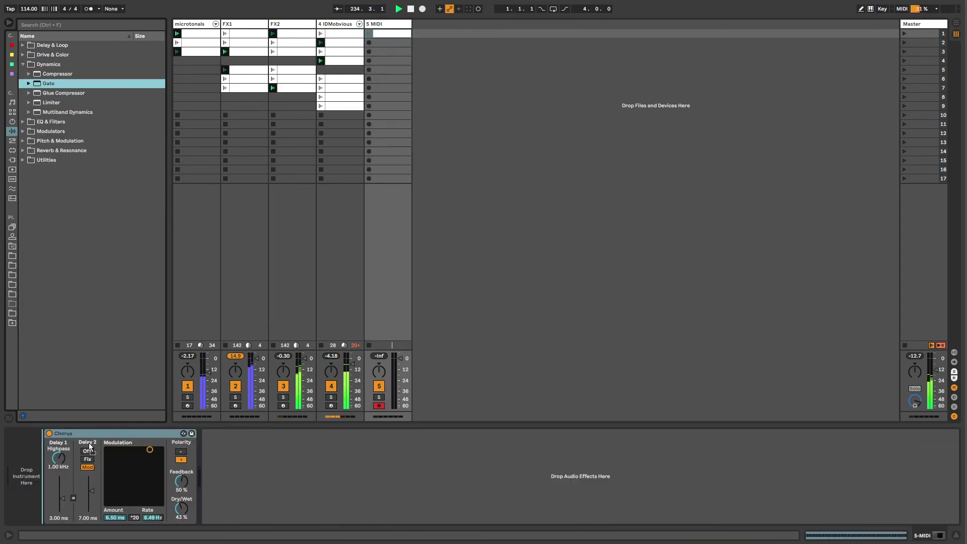
{"action": "key", "text": "Return"}
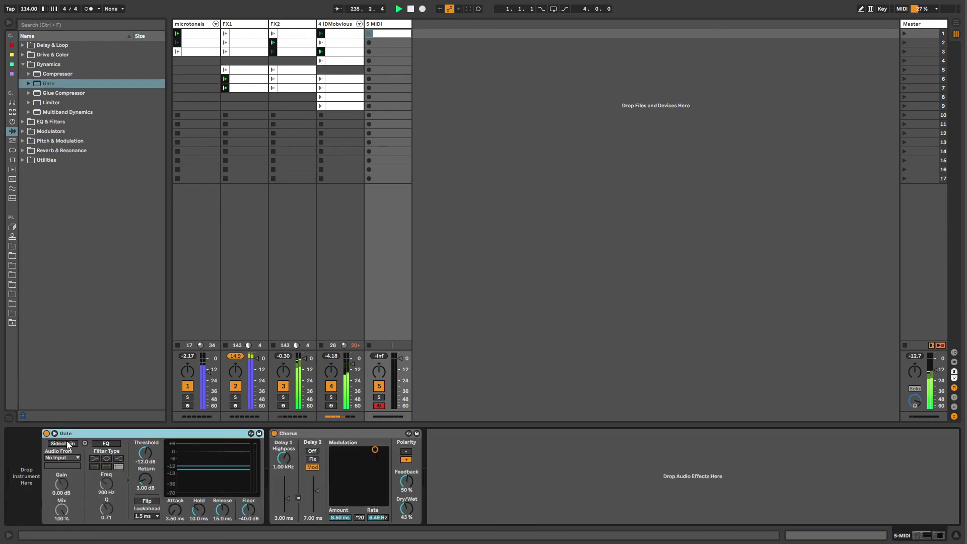
- Enable the Gate's sidechain with 4-IDMobvious Post FX as its source and turn on sidechain listening
{"action": "left_click", "coordinate": [62, 444]}
{"action": "left_click", "coordinate": [55, 458]}
{"action": "left_click", "coordinate": [63, 489]}
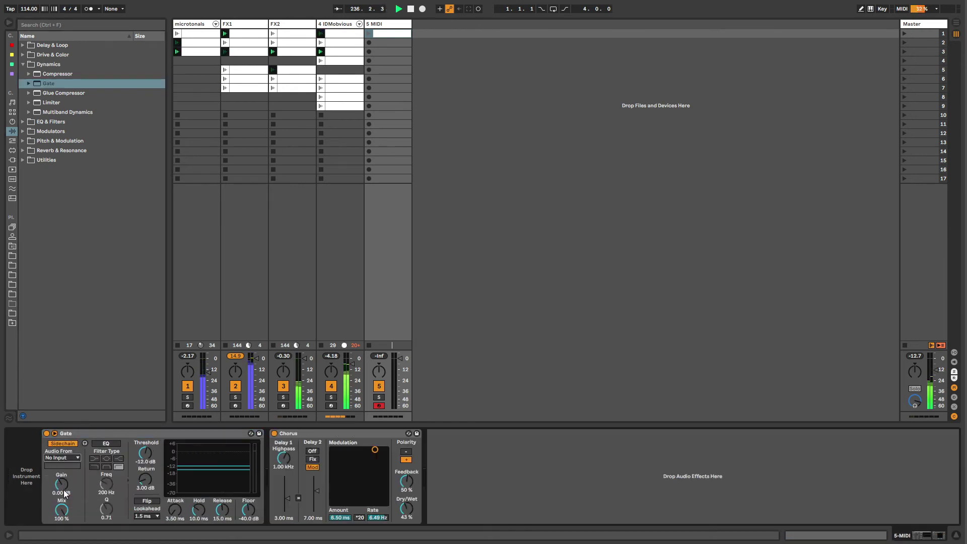
{"action": "left_click", "coordinate": [85, 444]}
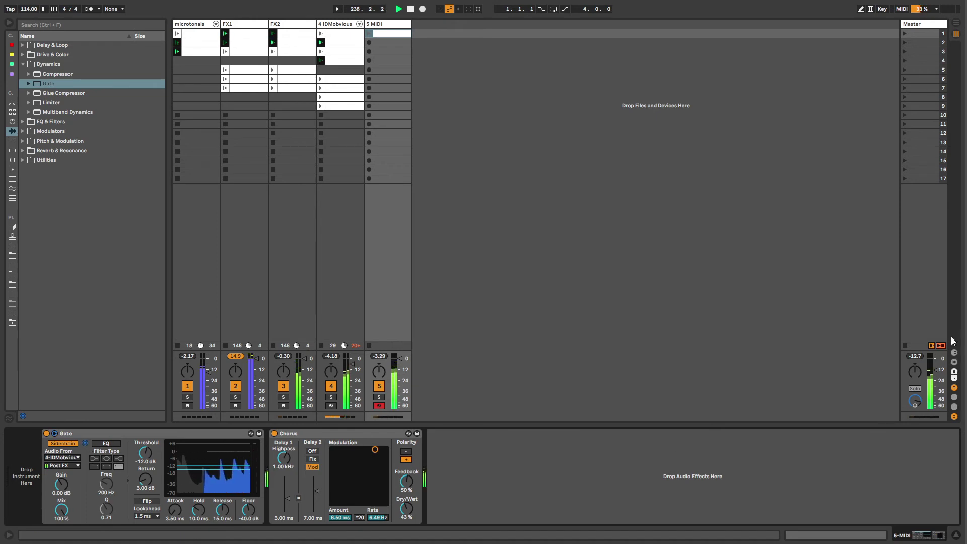
- Show the tracks' input and output routing and set the IDMobvious track's audio output to Sends Only
{"action": "left_click", "coordinate": [954, 371]}
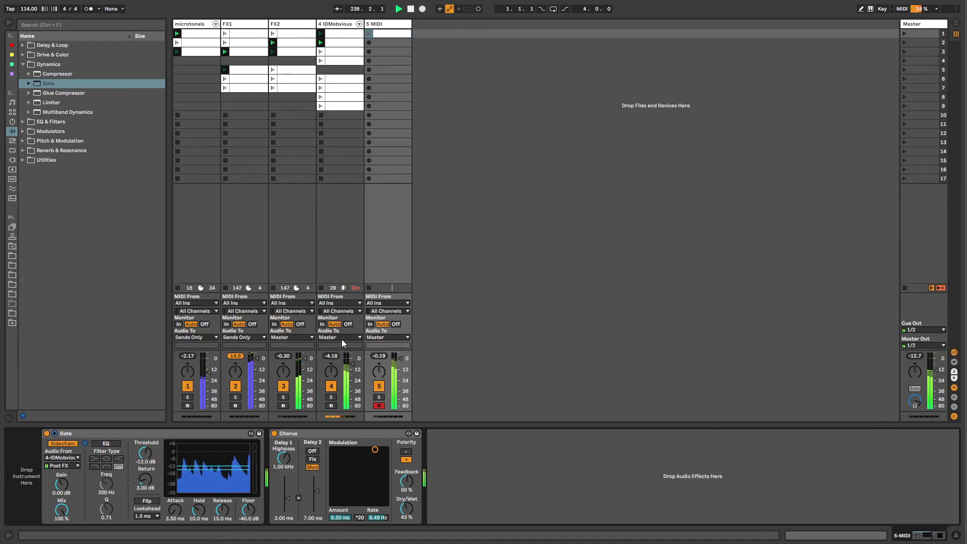
{"action": "left_click", "coordinate": [336, 374]}
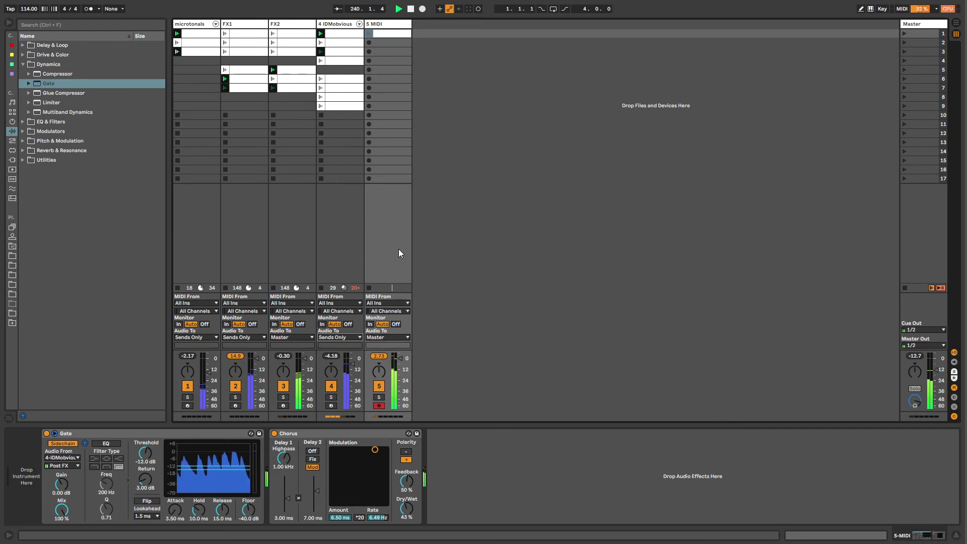
{"action": "left_click", "coordinate": [377, 25]}
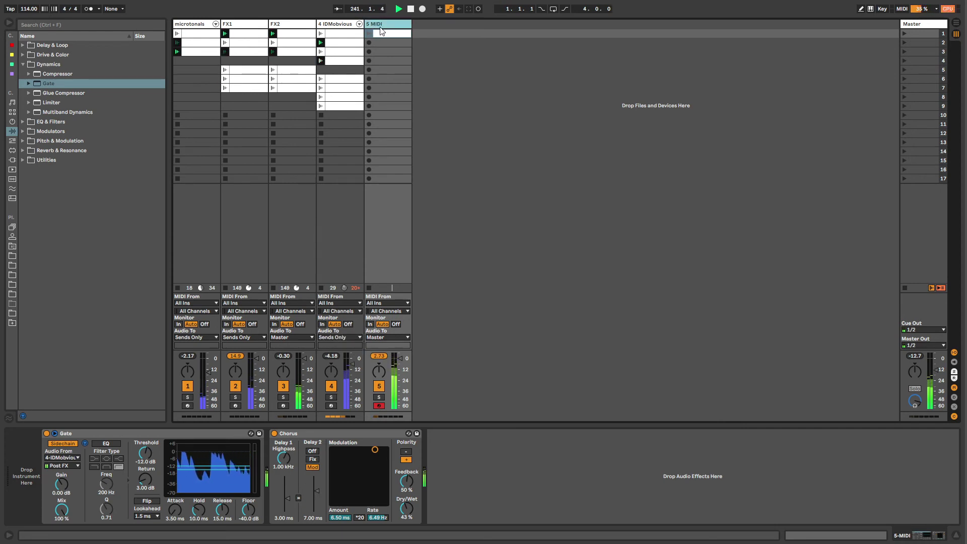
{"action": "key", "text": "Delete"}
{"action": "key", "text": "Delete"}
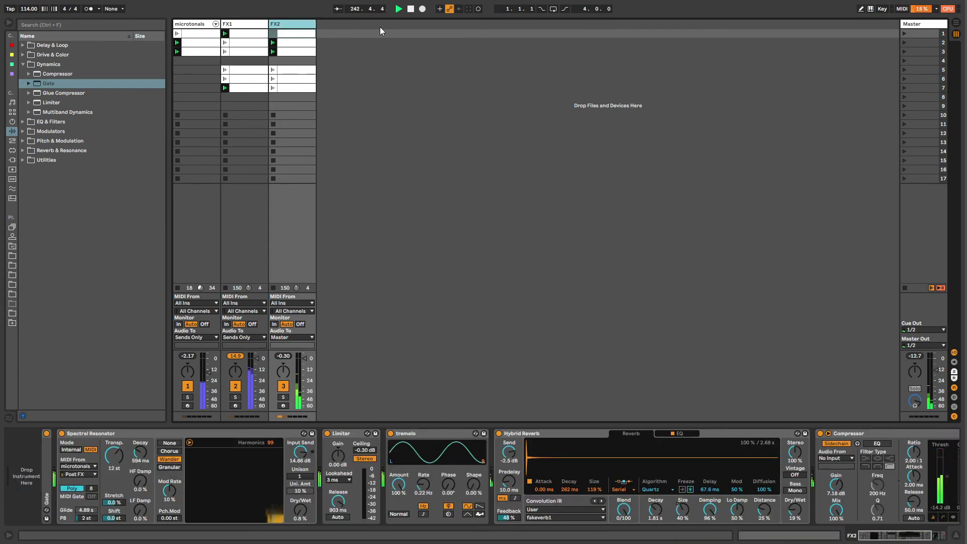
{"action": "key", "text": "ctrl+z"}
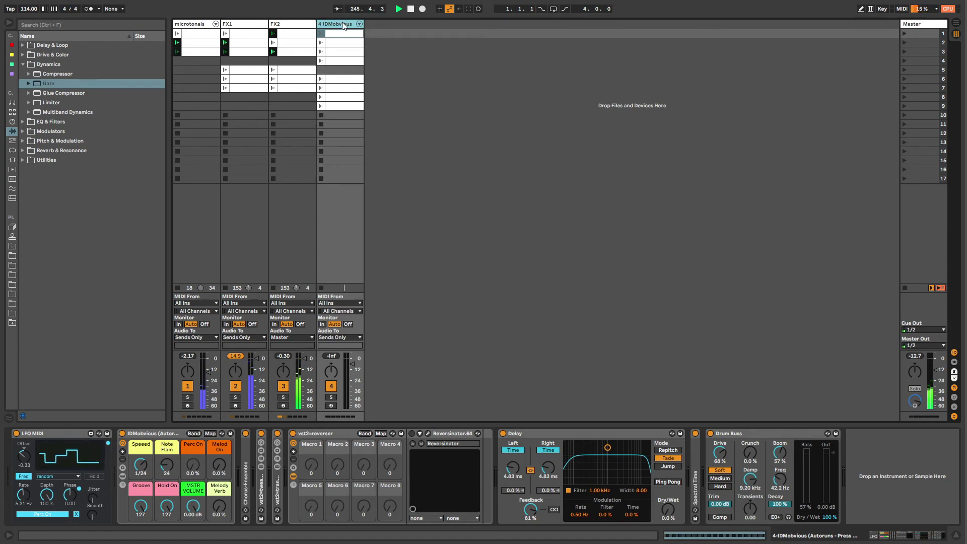
{"action": "key", "text": "ctrl+z"}
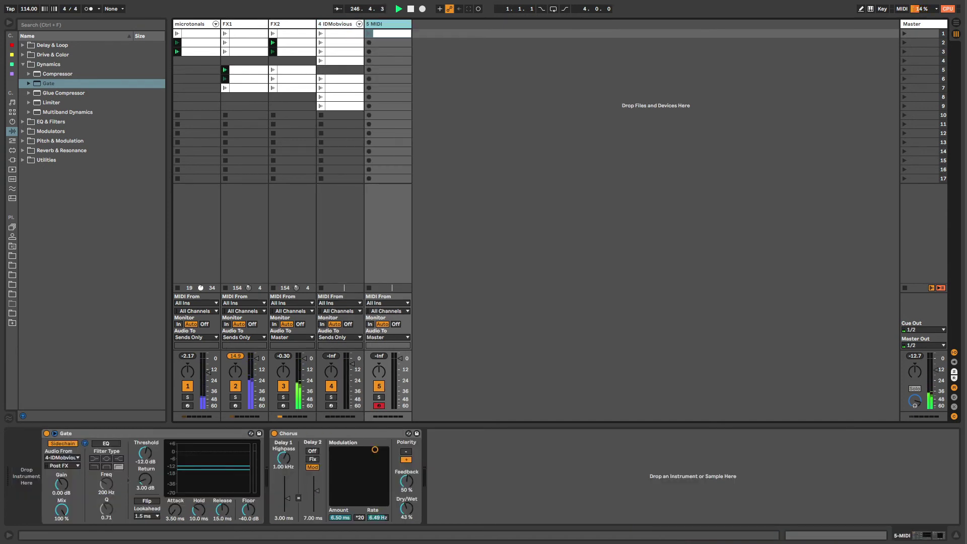
- Save the Live Set and launch the clip in the first slot of the 5 MIDI track
{"action": "key", "text": "alt+f"}
{"action": "left_click", "coordinate": [21, 75]}
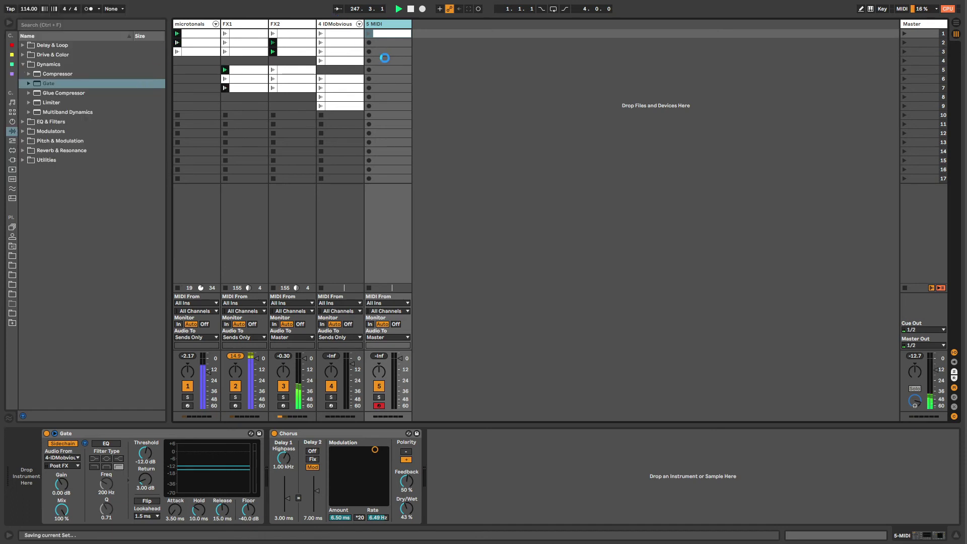
{"action": "left_click", "coordinate": [370, 32]}
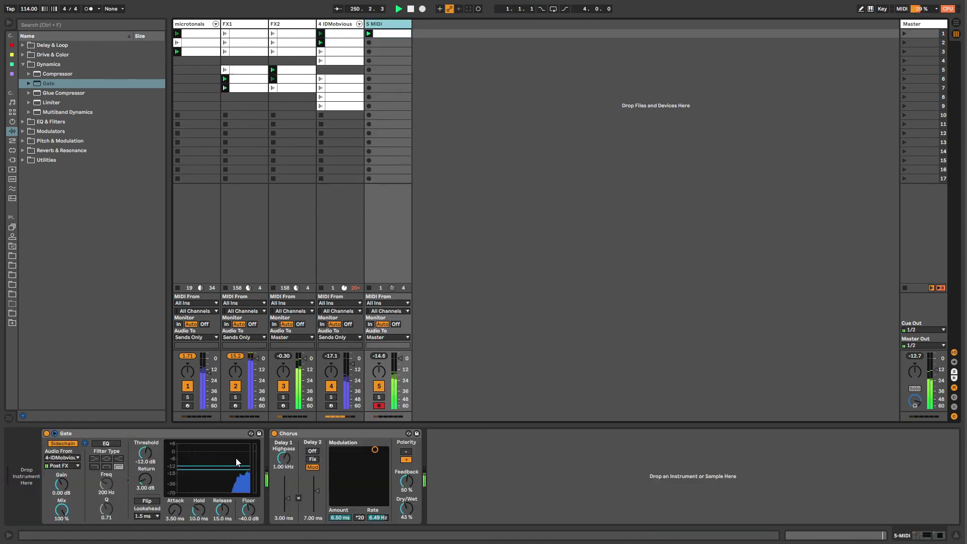
{"action": "double_click", "coordinate": [155, 434]}
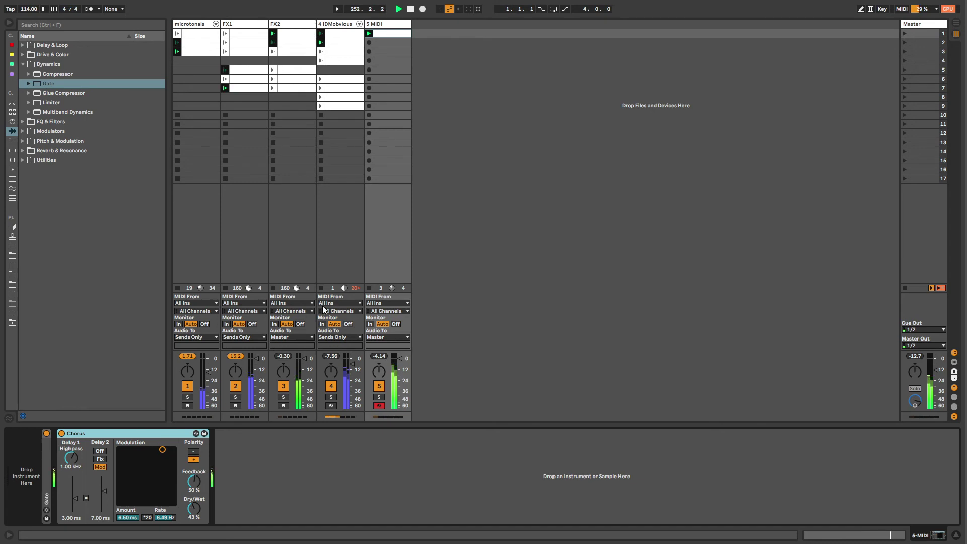
- Rename the 5 MIDI track as Beat FX1 and the IDMobvious track as BEAT
{"action": "left_click", "coordinate": [383, 29]}
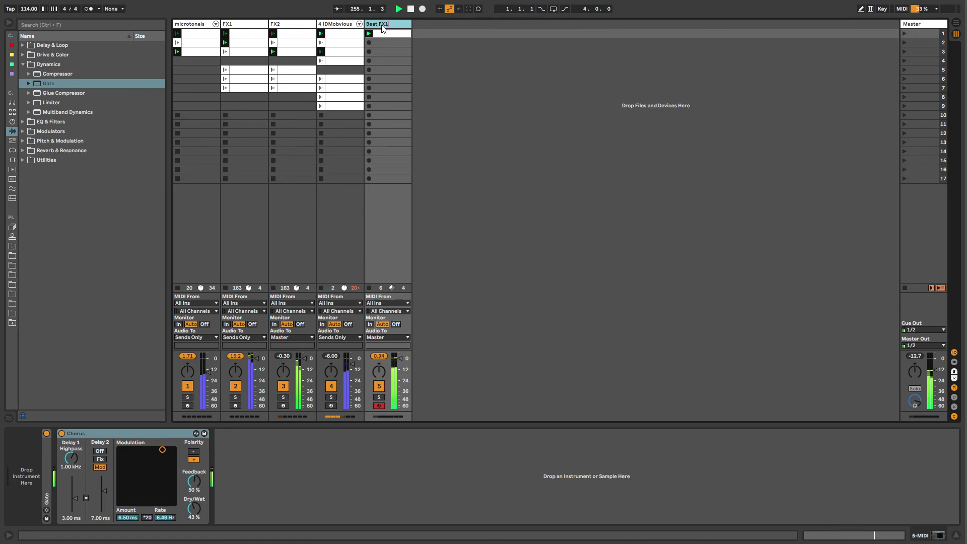
{"action": "left_click", "coordinate": [333, 24]}
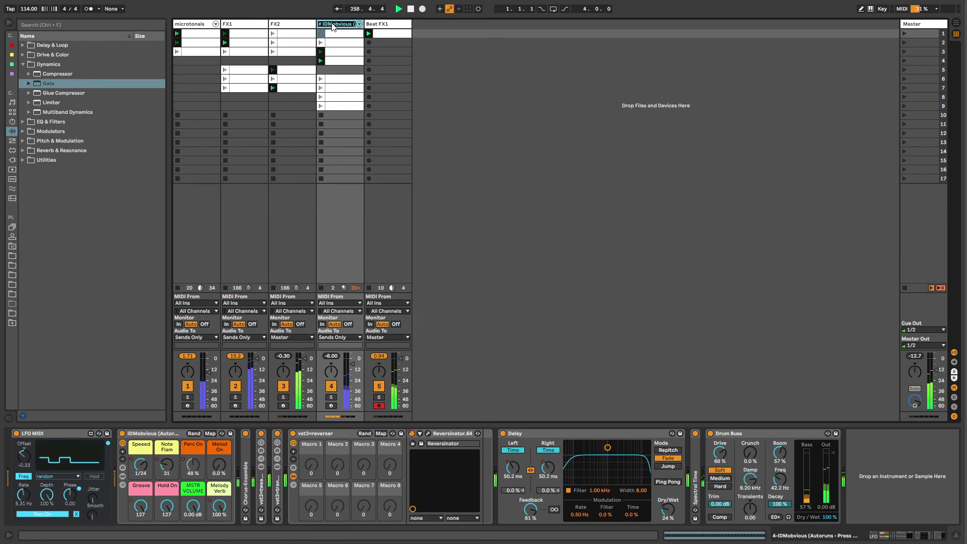
{"action": "key", "text": "BackSpace"}
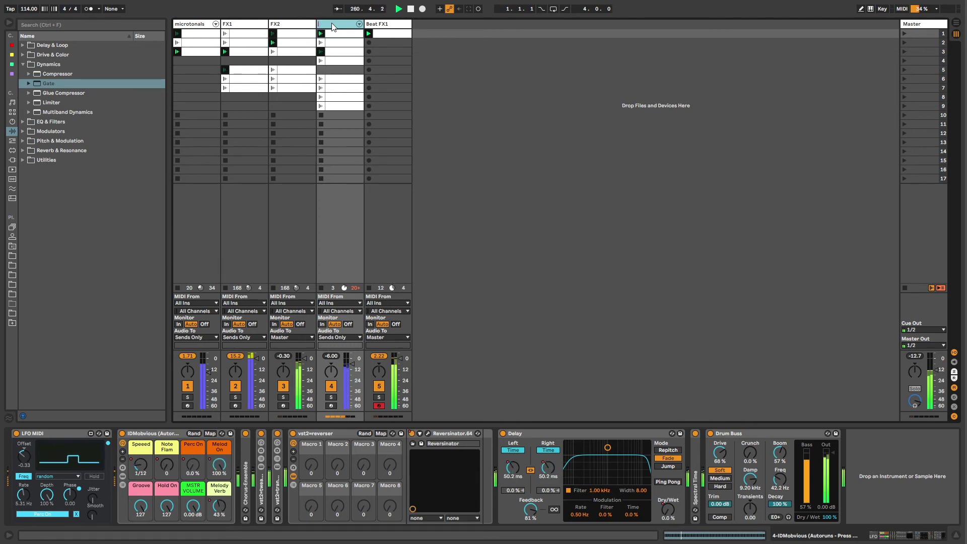
{"action": "type", "text": "BEAT"}
{"action": "key", "text": "Return"}
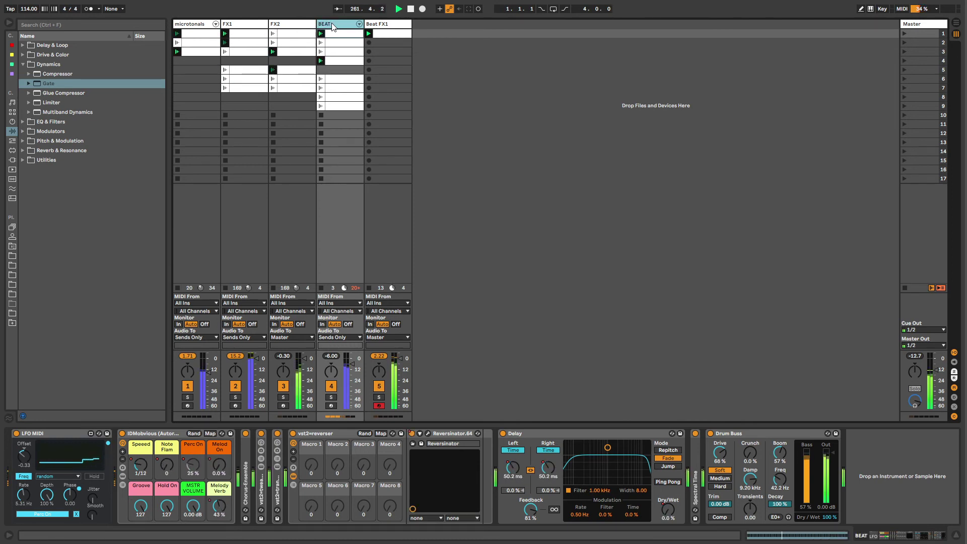
- Set the Beat FX1 Chorus modulation to an amount of 2.30 ms and a rate of 3.74 Hz with the *20 multiplier on
{"action": "left_click", "coordinate": [380, 25]}
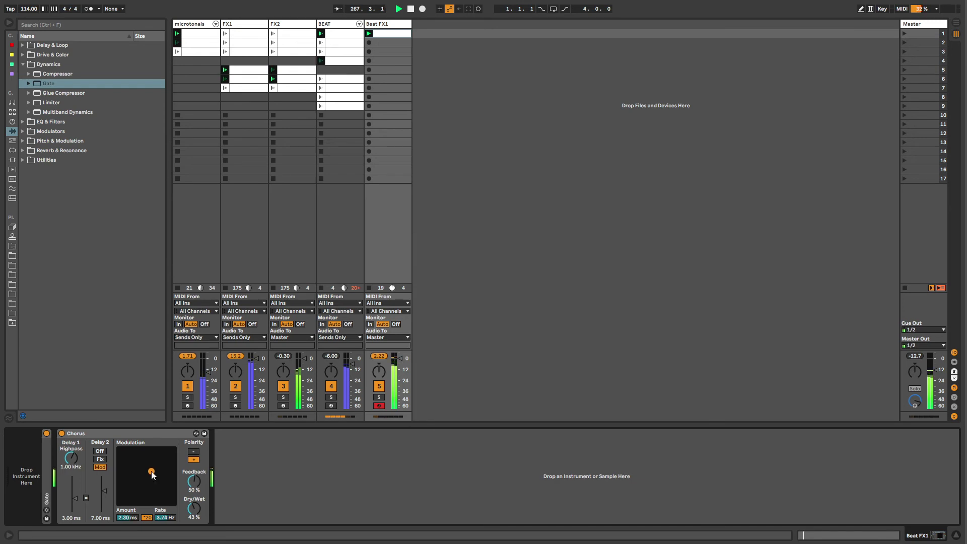
{"action": "left_click", "coordinate": [135, 435]}
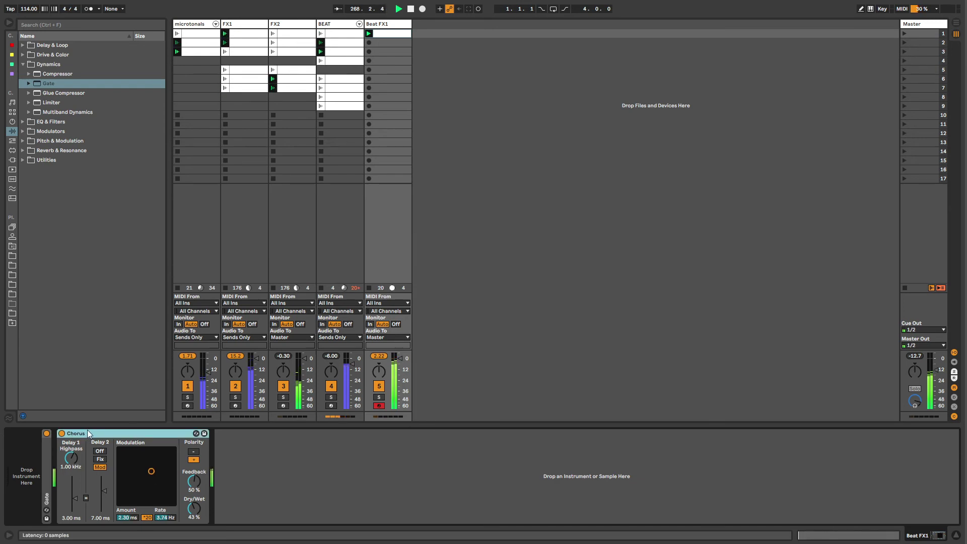
{"action": "left_click", "coordinate": [268, 446]}
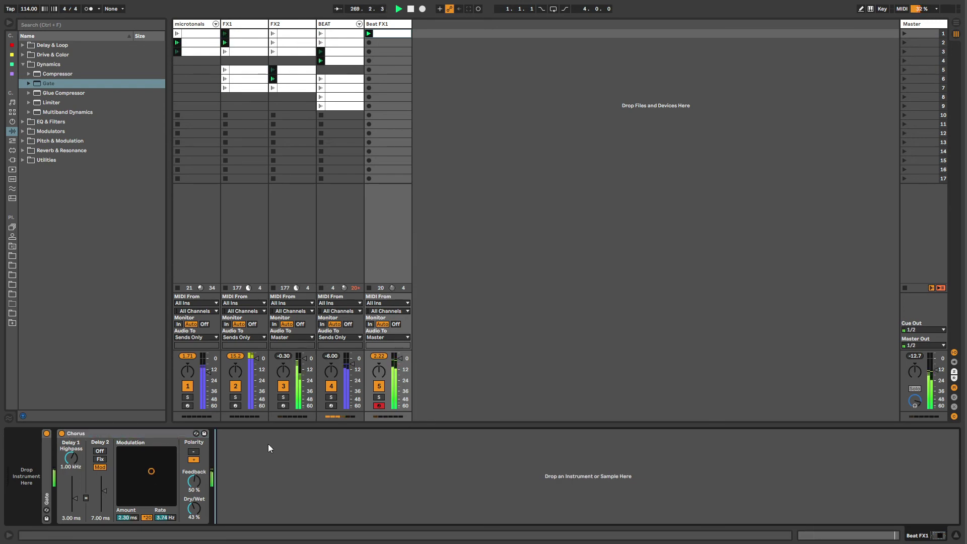
{"action": "left_click", "coordinate": [148, 433]}
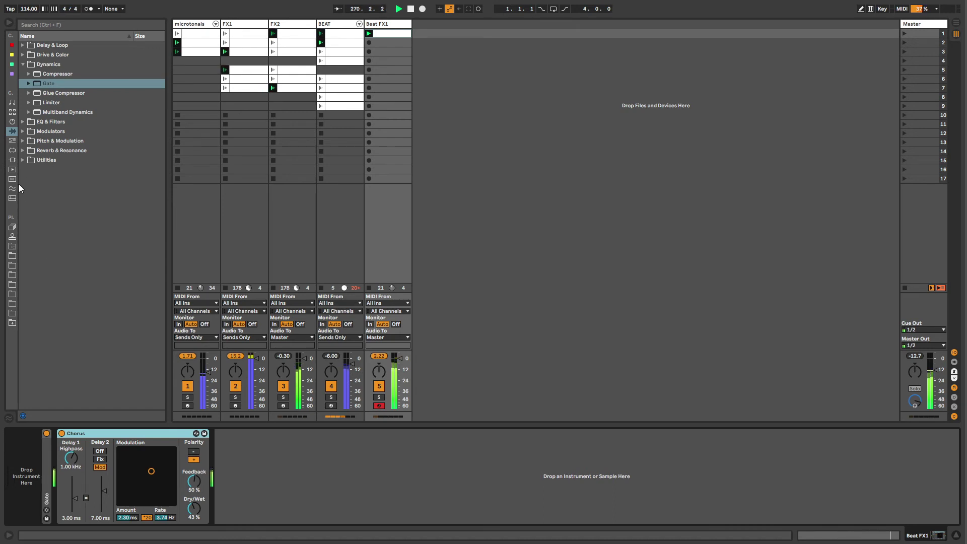
- Add OldeTapeEffect.adg from the RACKS folder's AUDIO FX racks after the Chorus on the Beat FX1 track
{"action": "left_click", "coordinate": [12, 145]}
{"action": "left_click", "coordinate": [12, 132]}
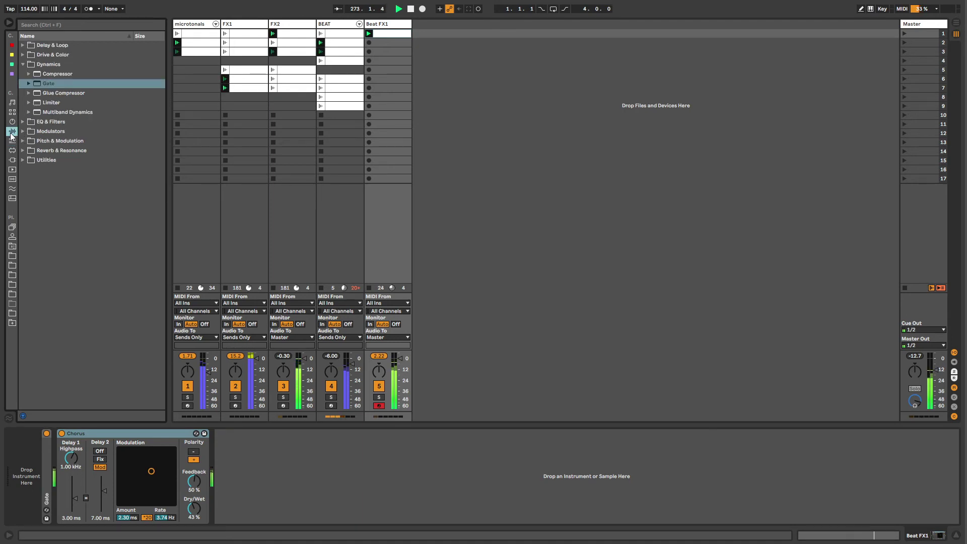
{"action": "left_click", "coordinate": [10, 247]}
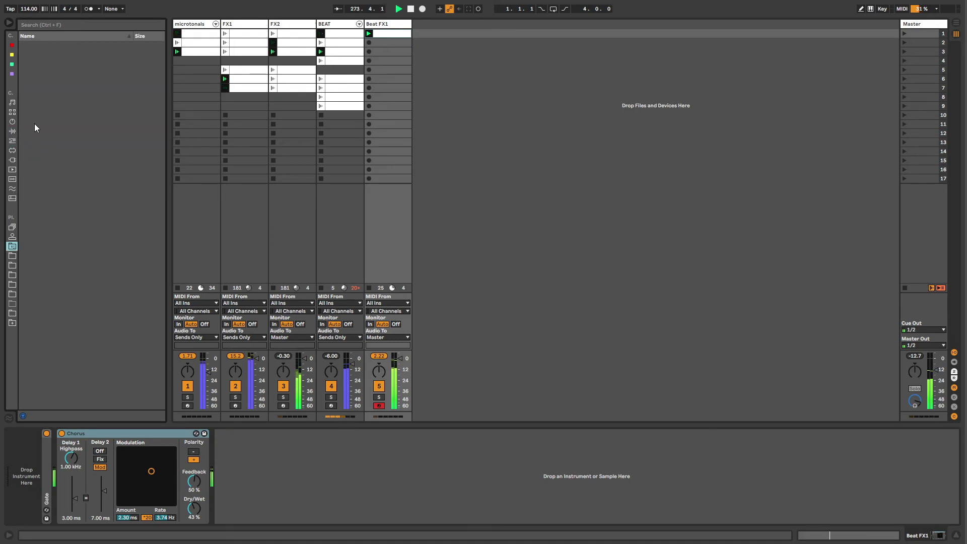
{"action": "left_click", "coordinate": [22, 64]}
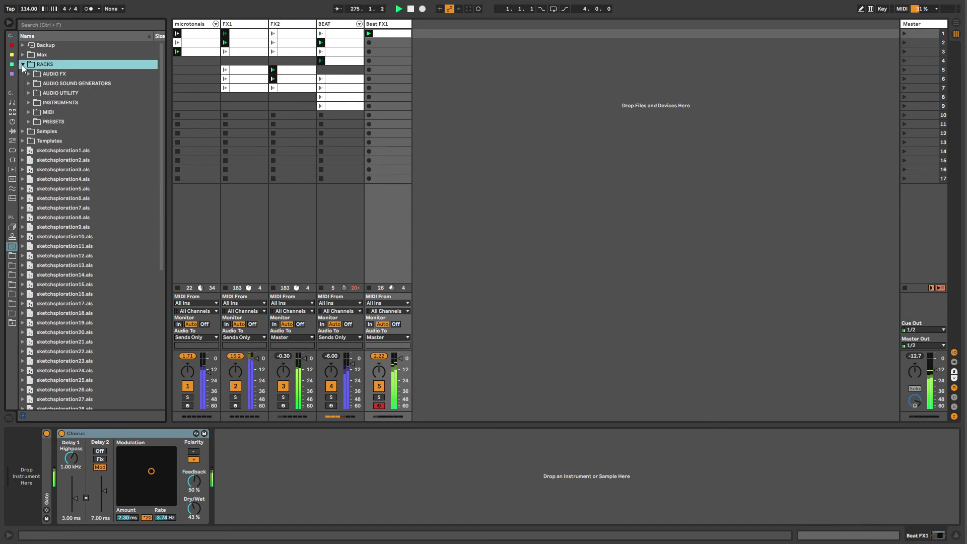
{"action": "left_click", "coordinate": [29, 74]}
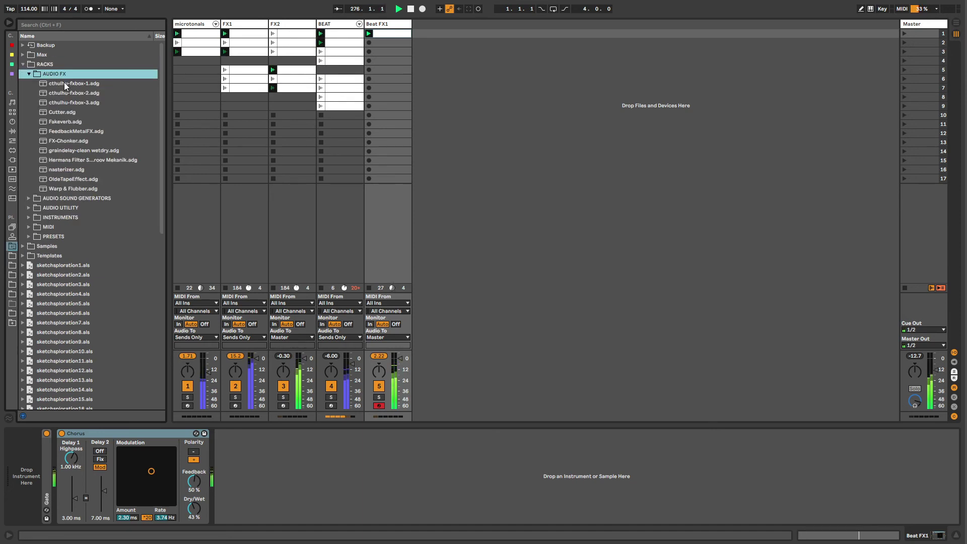
{"action": "left_click_drag", "start_coordinate": [62, 180], "coordinate": [267, 491]}
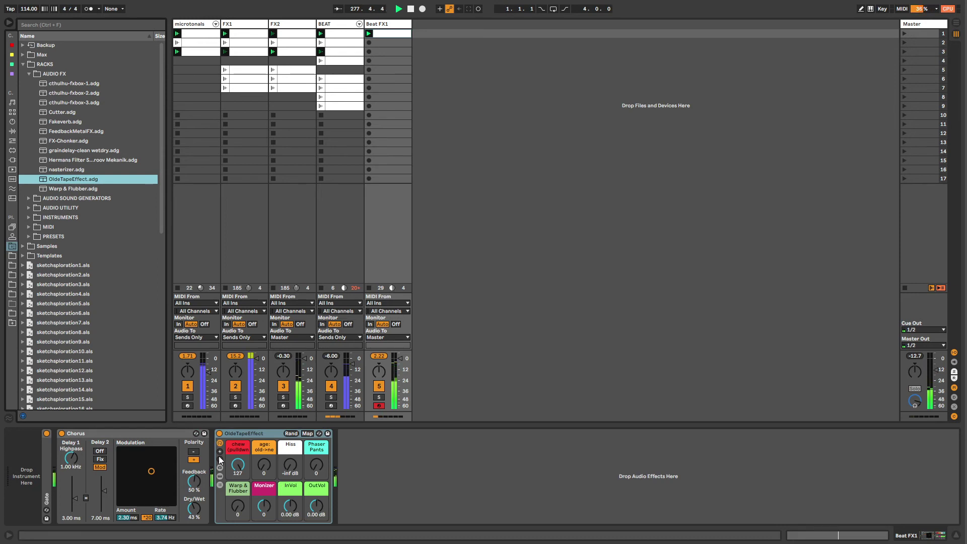
- Show the devices inside the OldeTapeEffect rack and move the Phaser out of its nested PhaserPants rack to the end of the chain
{"action": "left_click", "coordinate": [220, 485]}
{"action": "left_click", "coordinate": [352, 459]}
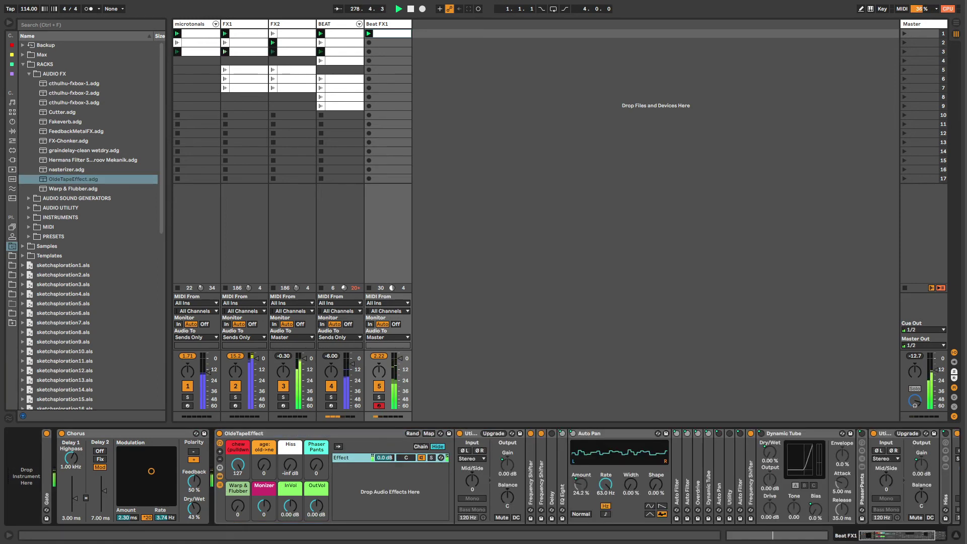
{"action": "left_click", "coordinate": [887, 541]}
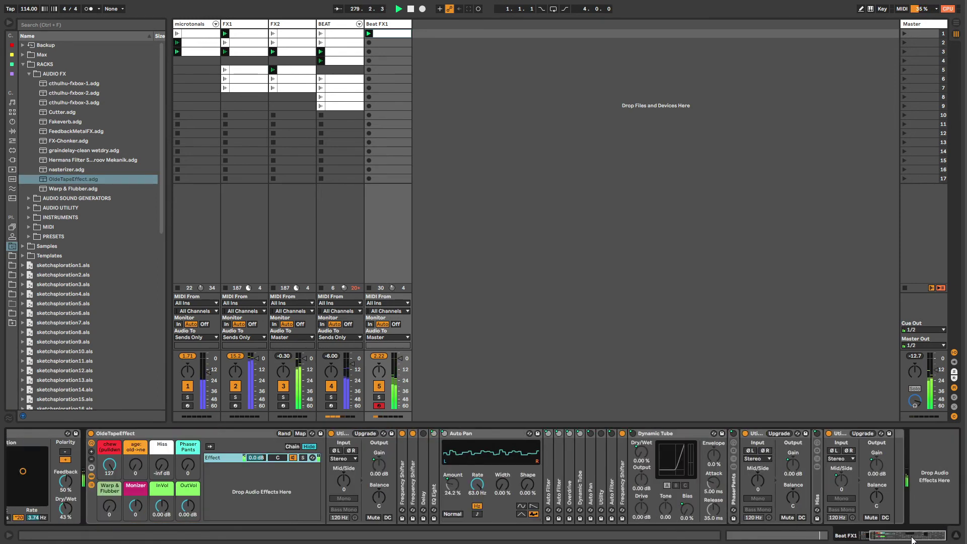
{"action": "double_click", "coordinate": [736, 492]}
{"action": "left_click", "coordinate": [733, 485]}
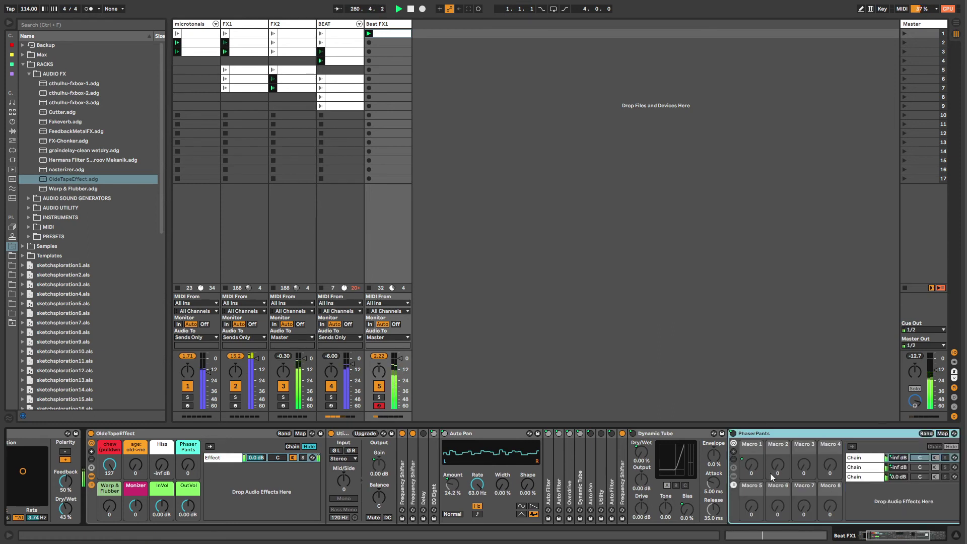
{"action": "left_click", "coordinate": [867, 460]}
{"action": "left_click", "coordinate": [887, 532]}
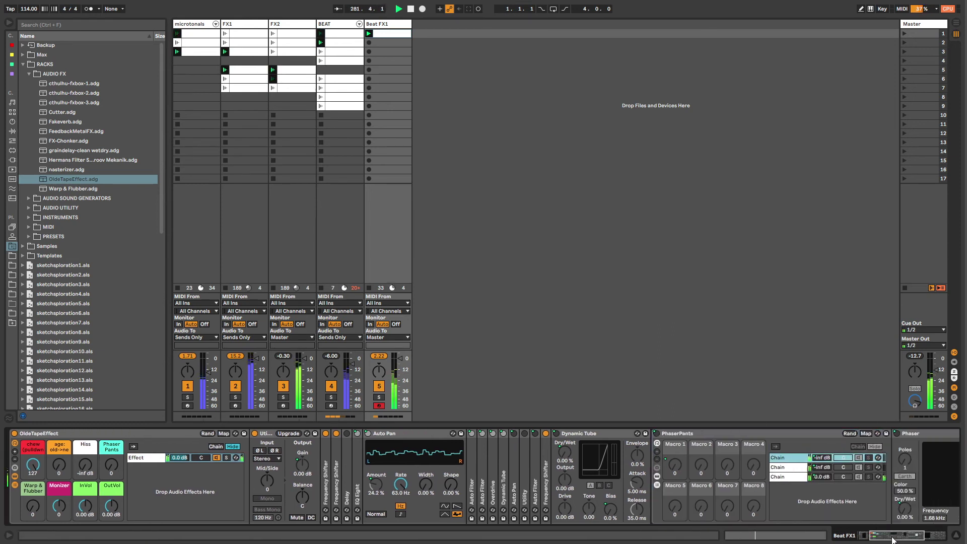
{"action": "left_click", "coordinate": [668, 432]}
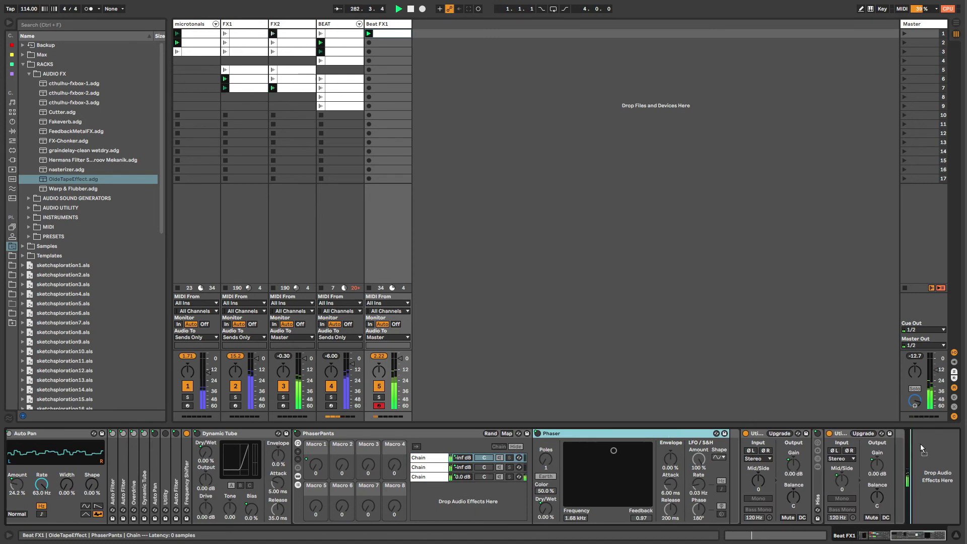
{"action": "left_click", "coordinate": [879, 537]}
{"action": "left_click_drag", "start_coordinate": [879, 538], "coordinate": [868, 537]}
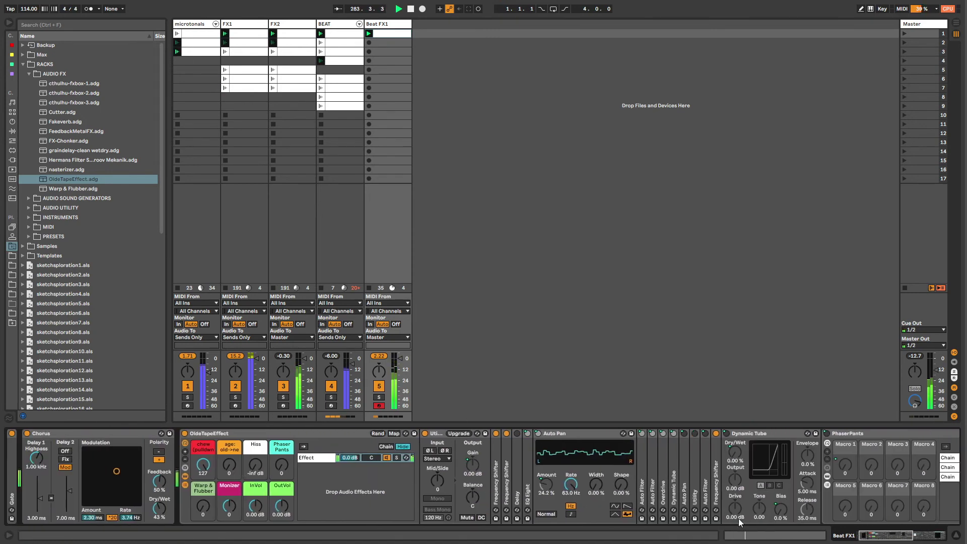
{"action": "left_click", "coordinate": [184, 485]}
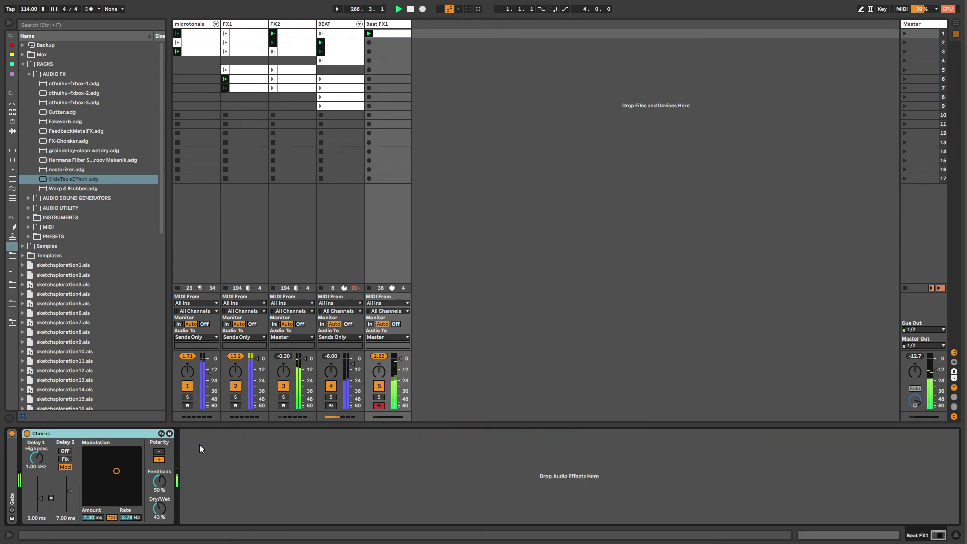
{"action": "key", "text": "Return"}
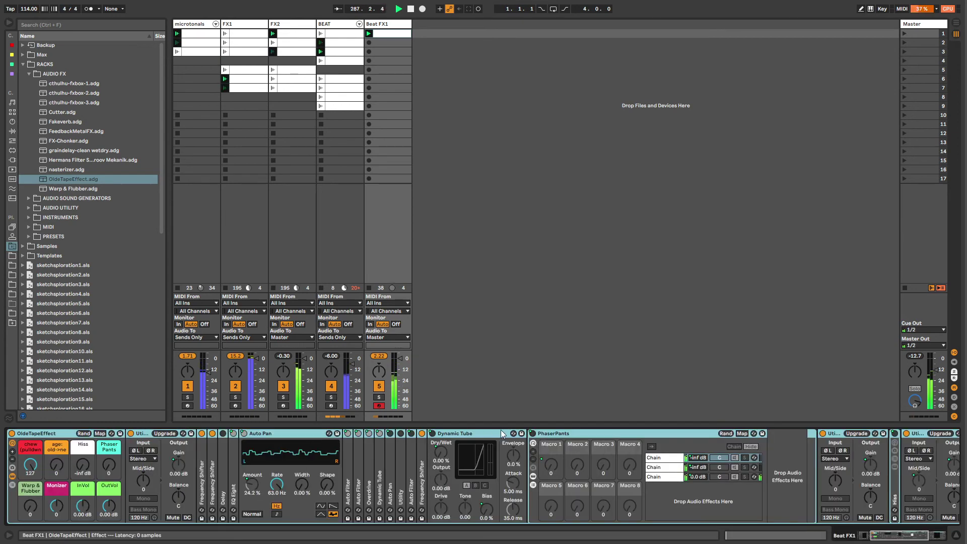
- Move the Phaser out of the OldeTapeEffect rack to the end of the Beat FX1 device chain
{"action": "left_click", "coordinate": [875, 530]}
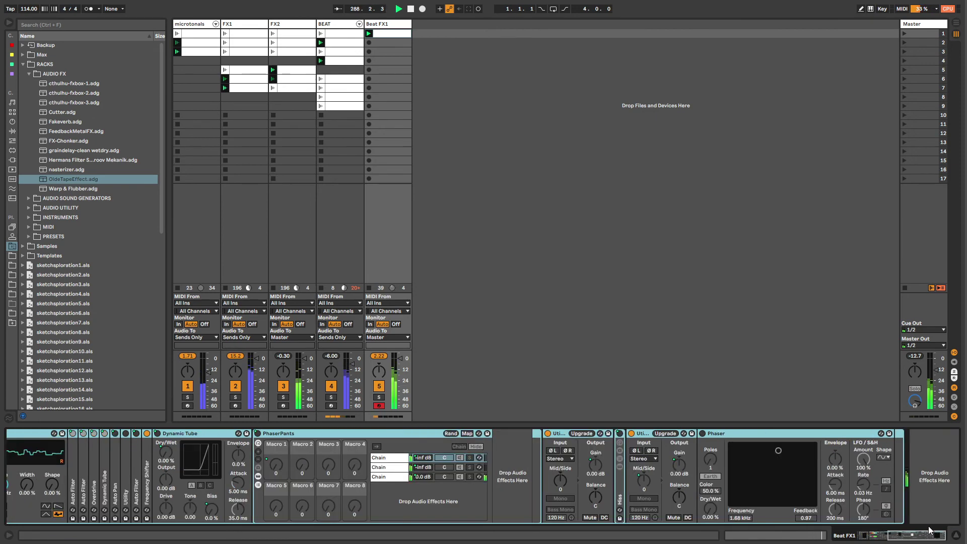
{"action": "left_click", "coordinate": [724, 432]}
{"action": "left_click", "coordinate": [899, 537]}
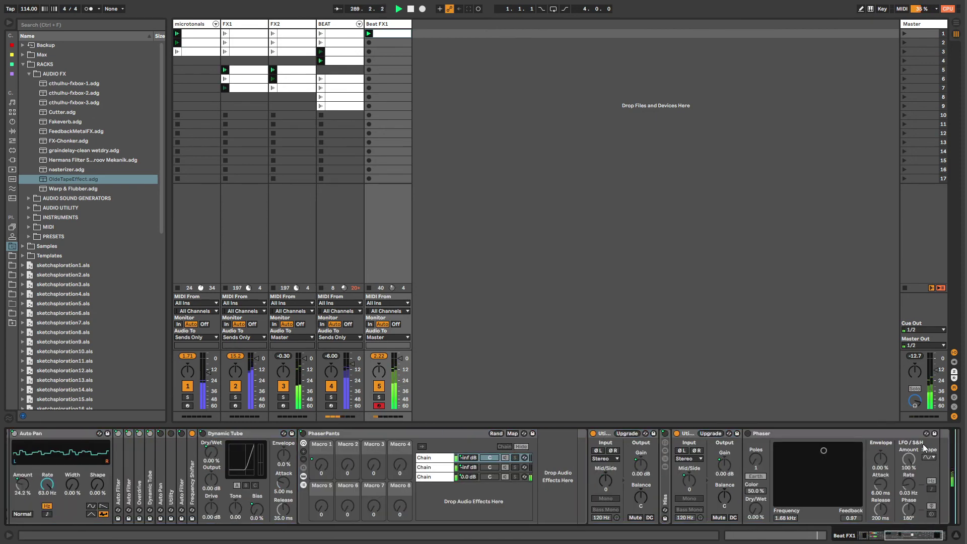
{"action": "left_click_drag", "start_coordinate": [899, 538], "coordinate": [908, 486]}
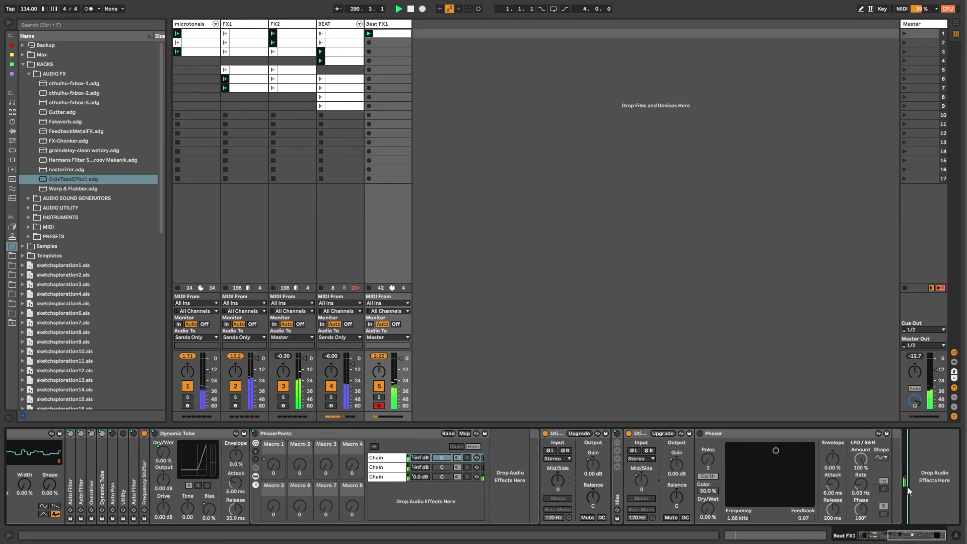
{"action": "left_click", "coordinate": [782, 433]}
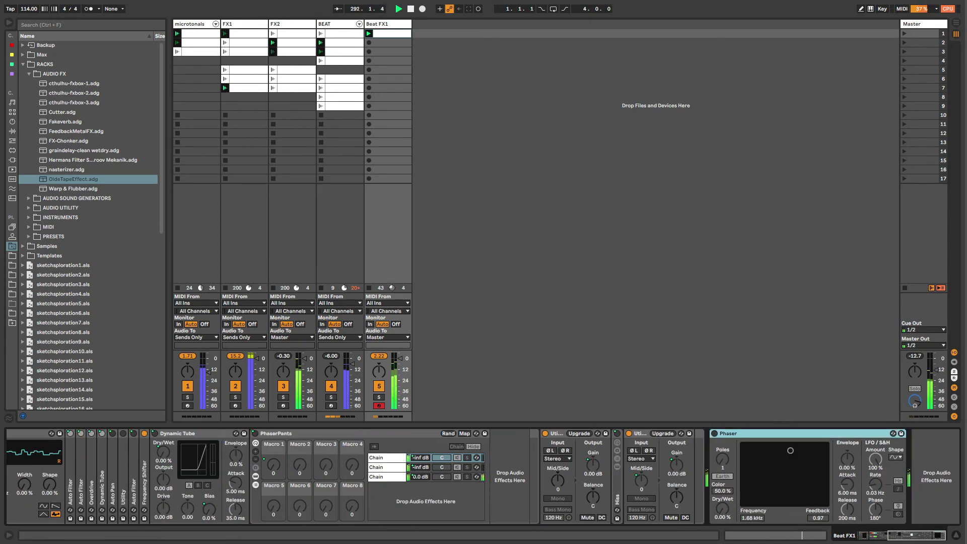
- Delete the OldeTapeEffect rack from the Beat FX1 track, keeping the extracted Phaser after the Chorus
{"action": "left_click_drag", "start_coordinate": [910, 540], "coordinate": [844, 538]}
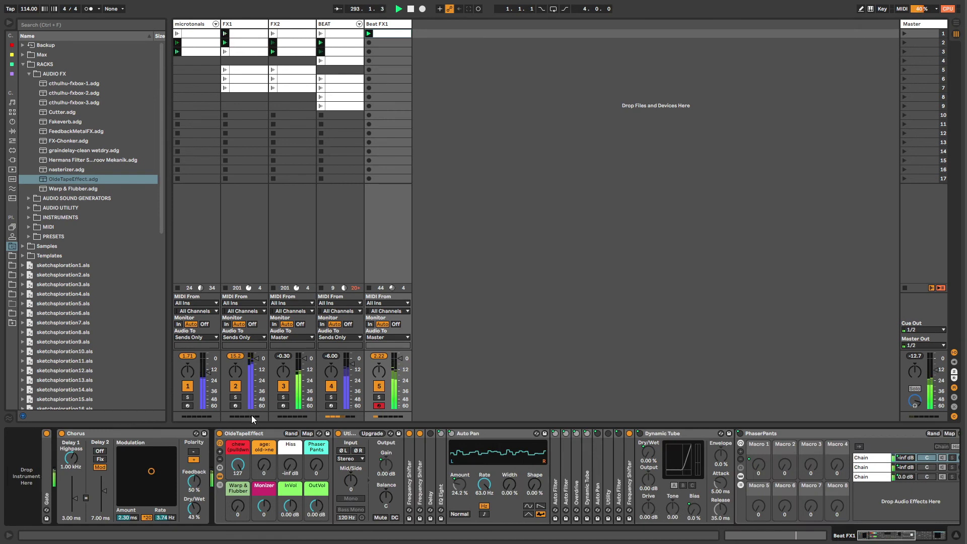
{"action": "left_click", "coordinate": [224, 434]}
{"action": "key", "text": "Delete"}
- Set the Phaser to 11.9 kHz frequency and 0.94 feedback, and group it with the Chorus into an Audio Effect Rack
{"action": "left_click", "coordinate": [219, 434]}
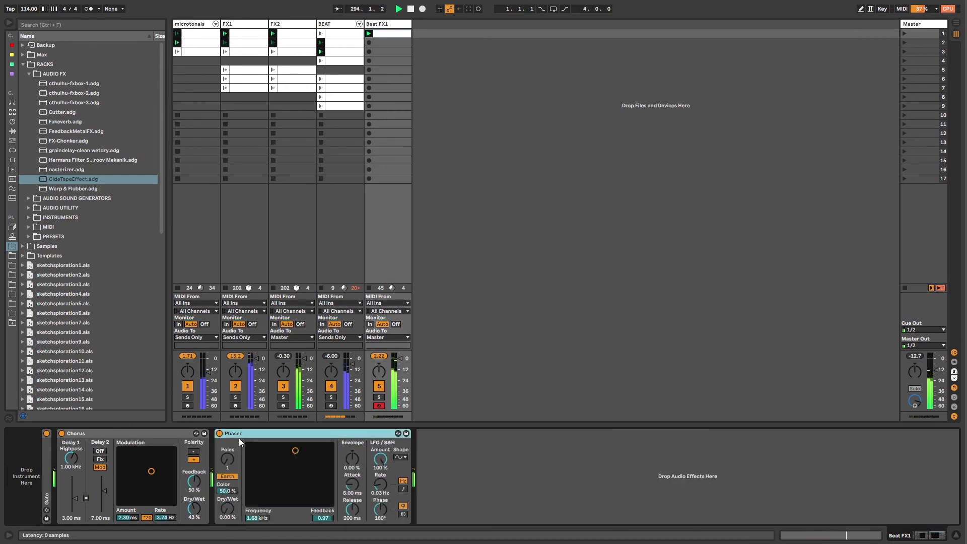
{"action": "left_click", "coordinate": [145, 434], "text": "shift"}
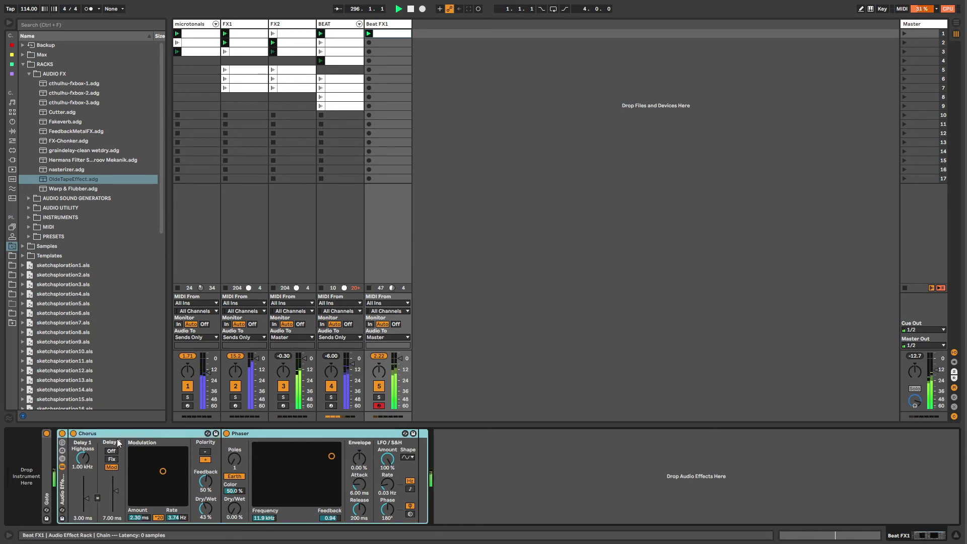
- Rename the rack holding the Chorus and Phaser as PreAbleton11-ChorusPhaser
{"action": "key", "text": "ctrl+g"}
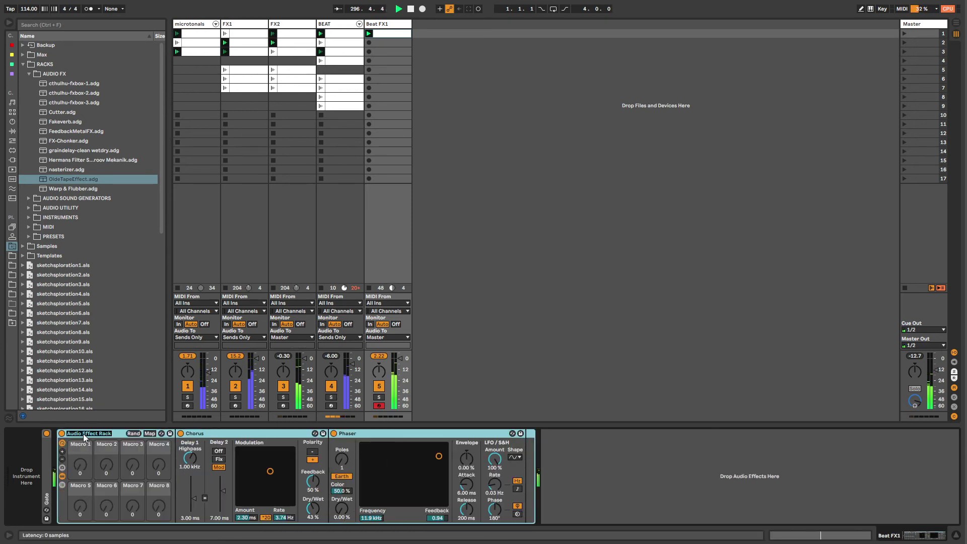
{"action": "key", "text": "BackSpace"}
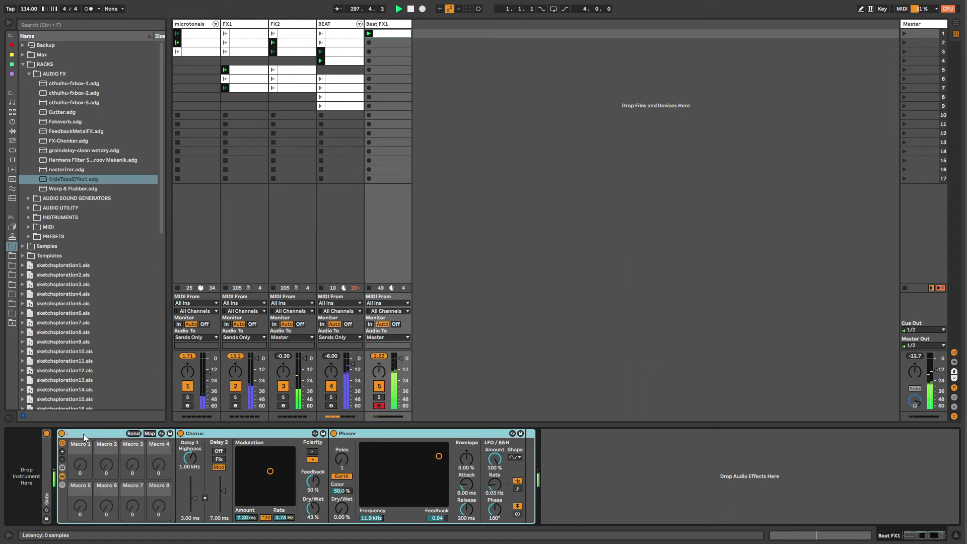
{"action": "type", "text": "PreAbleton1"}
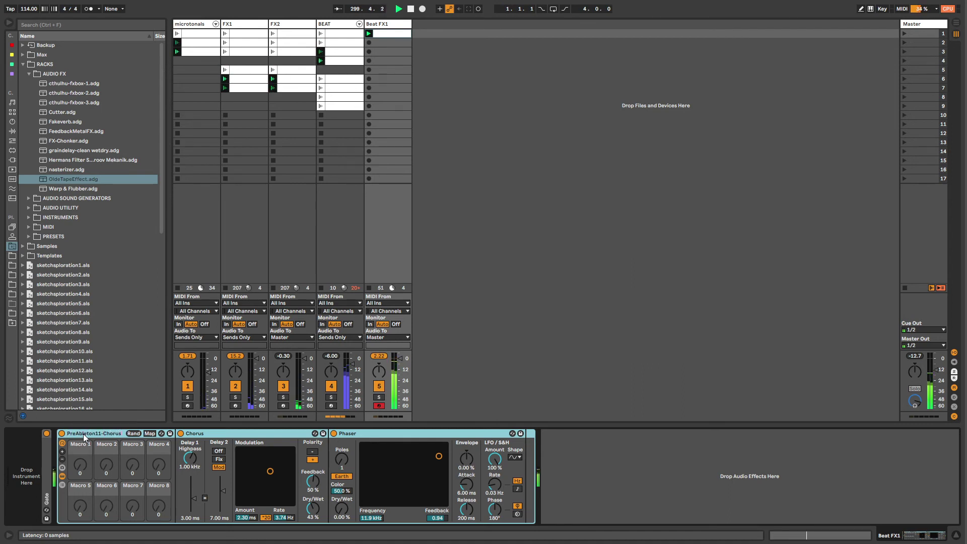
{"action": "type", "text": "1-Chorus"}
{"action": "key", "text": "Return"}
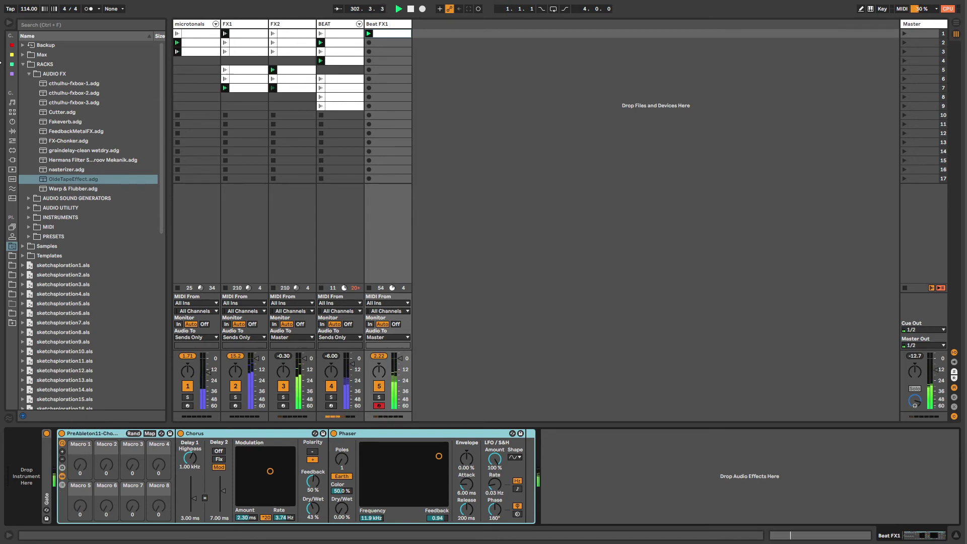
- Save the PreAbleton11-ChorusPhaser rack as a preset in the AUDIO FX folder inside RACKS
{"action": "left_click", "coordinate": [51, 74]}
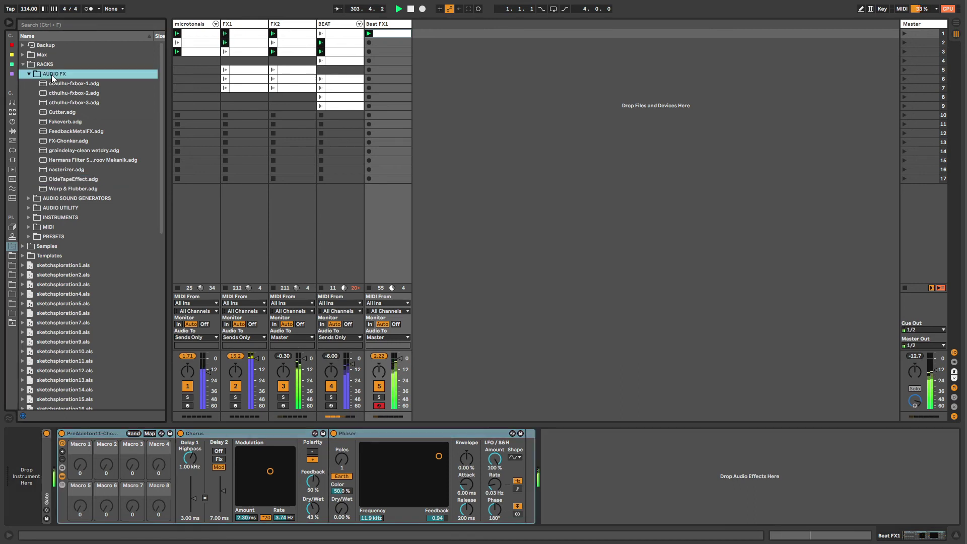
{"action": "left_click", "coordinate": [81, 434]}
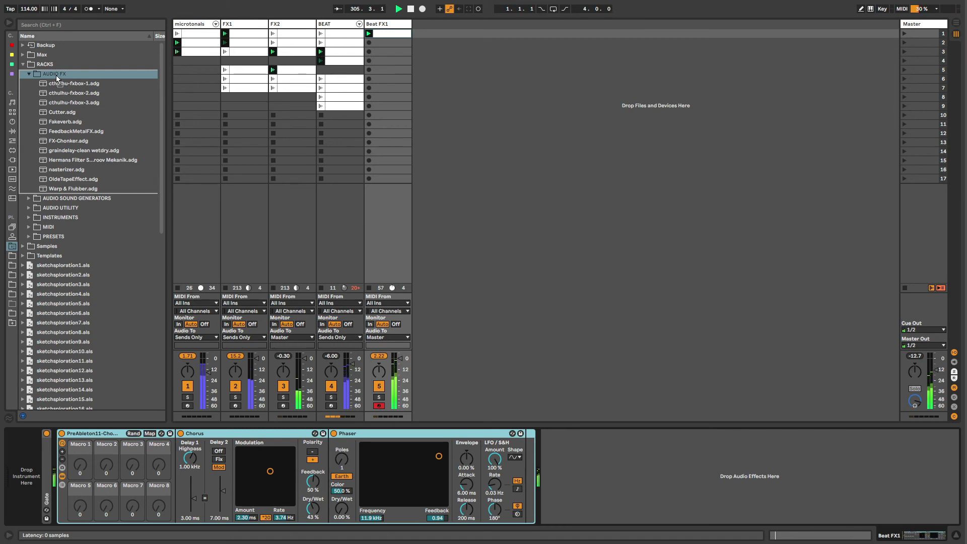
{"action": "left_click_drag", "start_coordinate": [56, 75], "coordinate": [56, 75]}
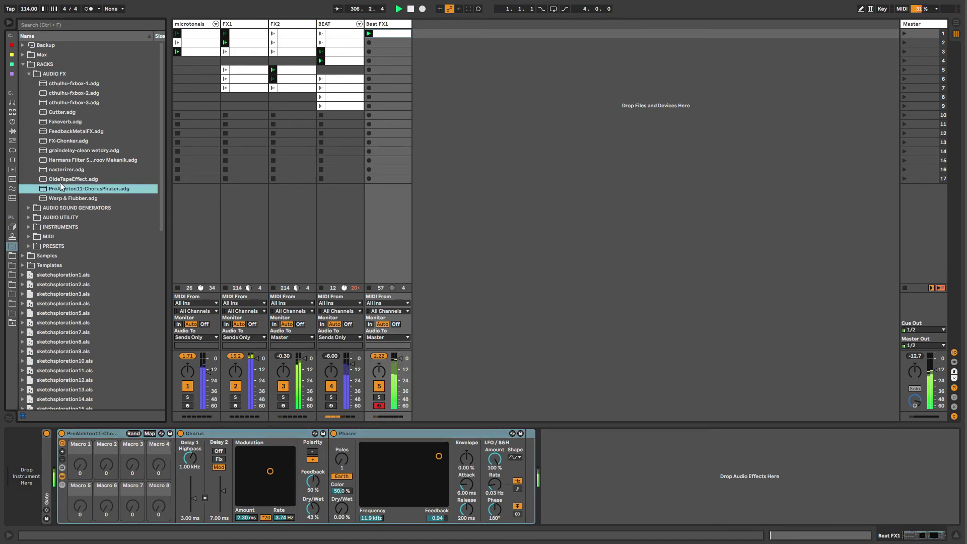
- Create a subfolder named RACKS inside the RACKS folder and try to move it up to the top level
{"action": "left_click", "coordinate": [38, 62]}
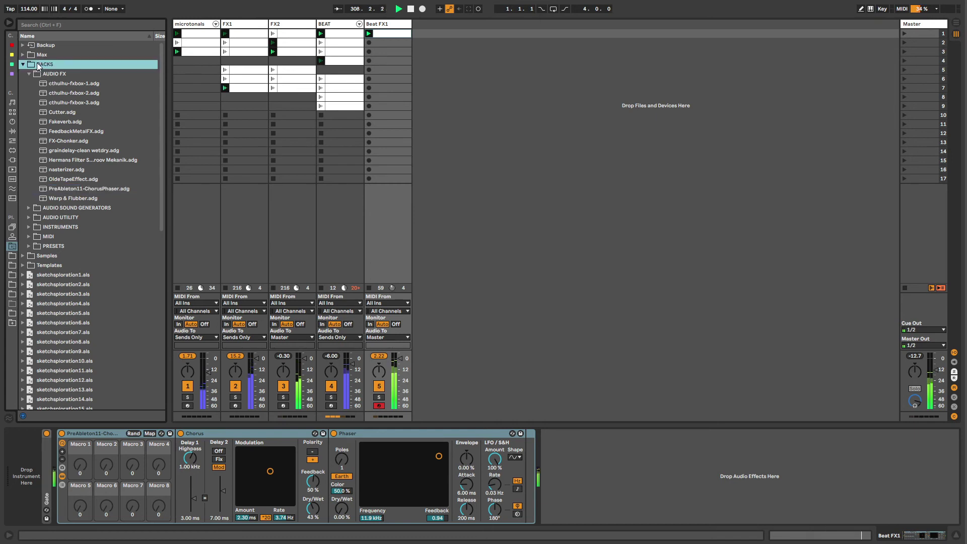
{"action": "left_click", "coordinate": [29, 74]}
{"action": "left_click", "coordinate": [40, 65]}
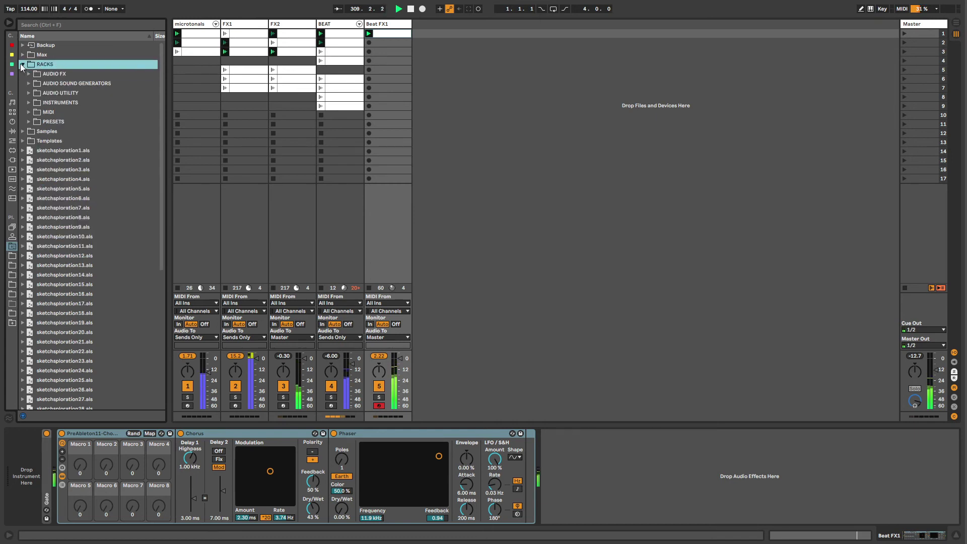
{"action": "left_click", "coordinate": [21, 64]}
{"action": "right_click", "coordinate": [39, 62]}
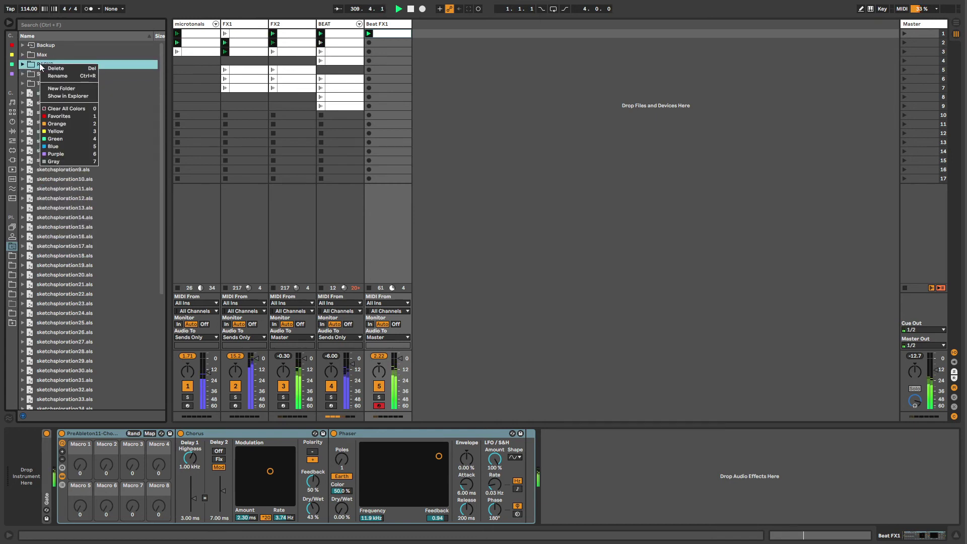
{"action": "left_click", "coordinate": [53, 89]}
{"action": "type", "text": "RACKS"}
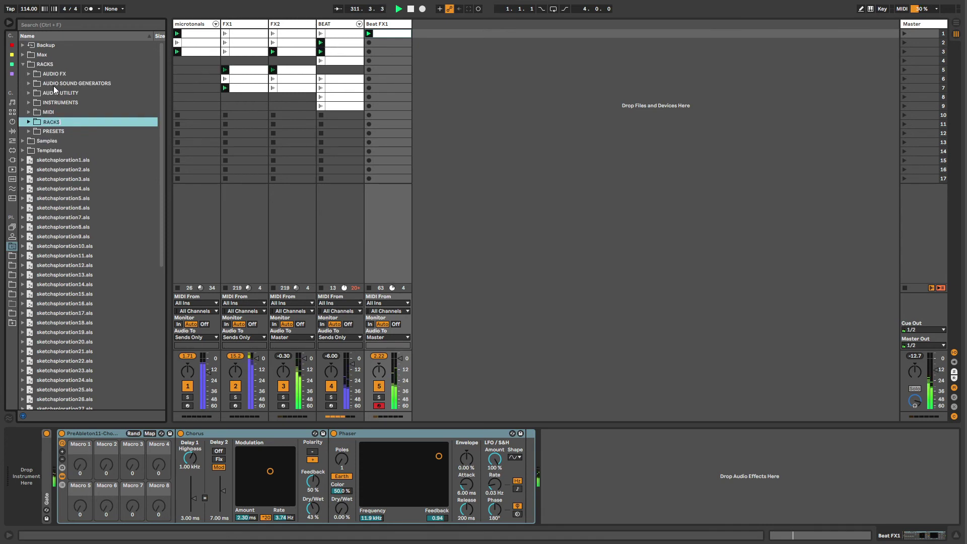
{"action": "key", "text": "Return"}
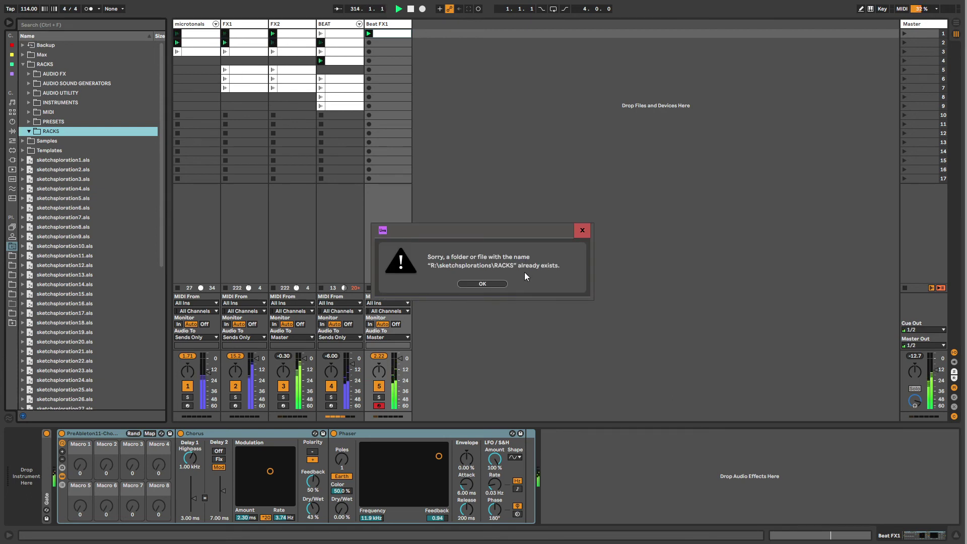
{"action": "left_click", "coordinate": [579, 230]}
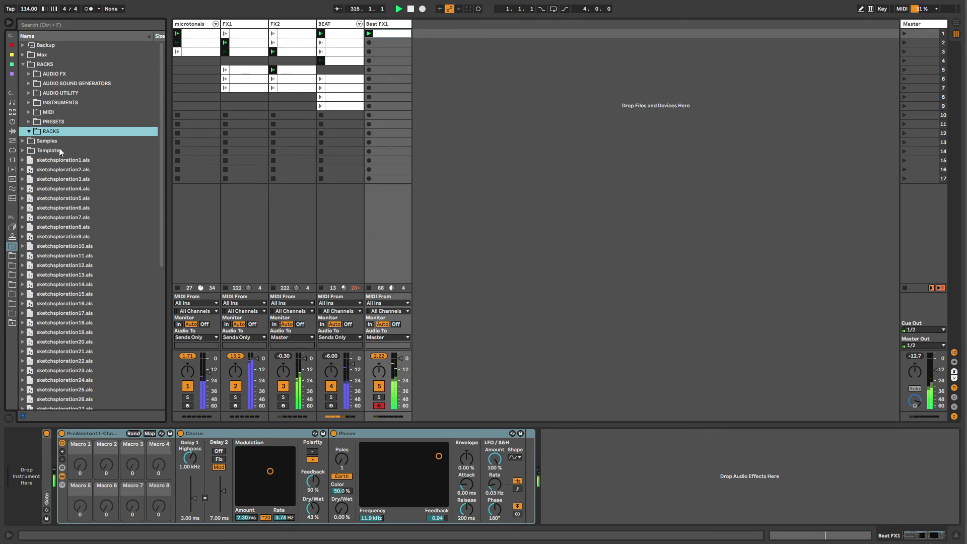
- Rename the inner RACKS folder as RACKS11 and move it out to the top level beside the original RACKS folder
{"action": "right_click", "coordinate": [45, 133]}
{"action": "left_click", "coordinate": [65, 143]}
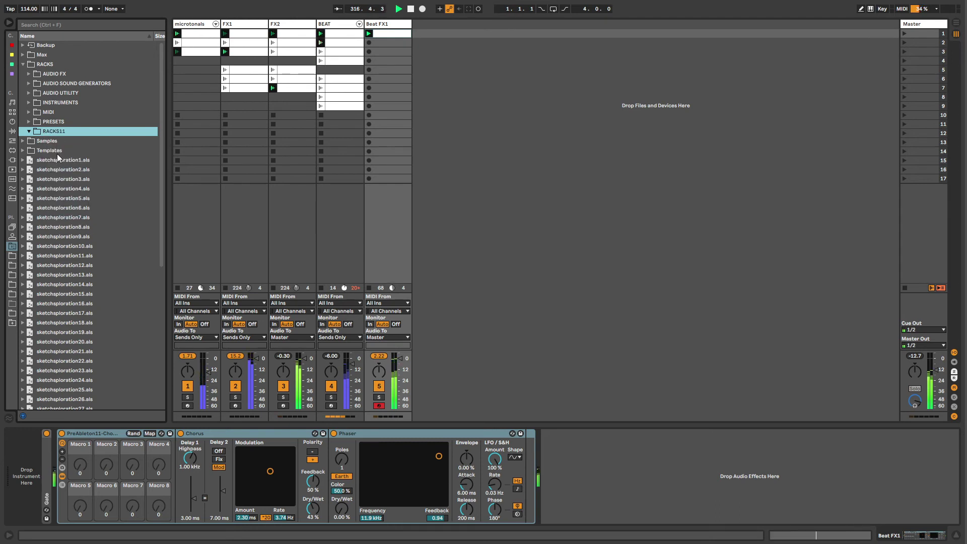
{"action": "left_click_drag", "start_coordinate": [54, 132], "coordinate": [41, 61]}
{"action": "left_click", "coordinate": [43, 132]}
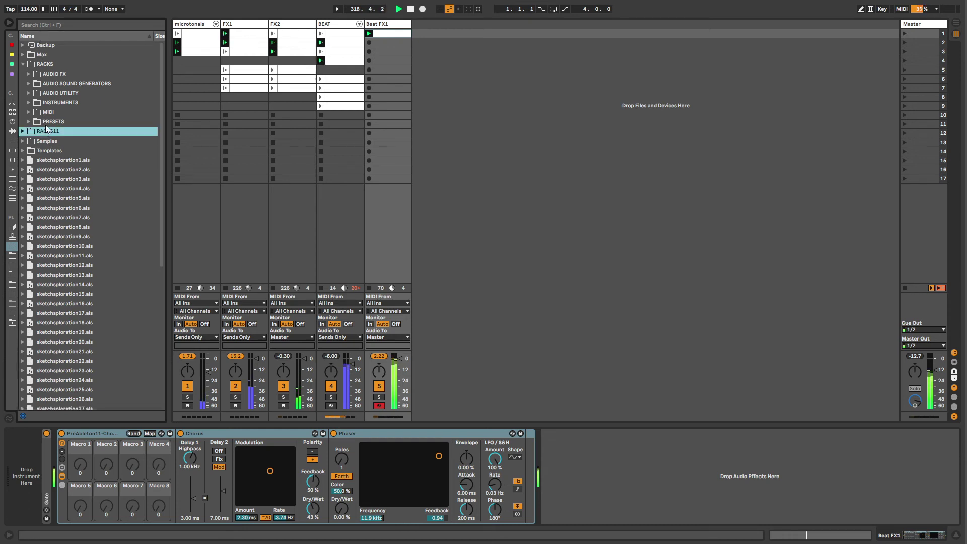
- Create a subfolder named AUDIO FX inside the RACKS11 folder
{"action": "left_click", "coordinate": [22, 132]}
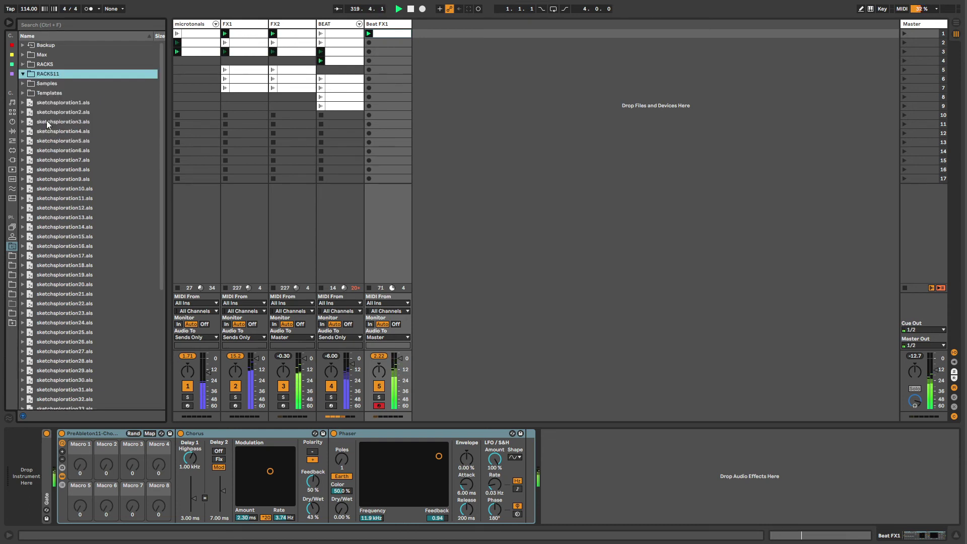
{"action": "right_click", "coordinate": [40, 72]}
{"action": "left_click", "coordinate": [52, 96]}
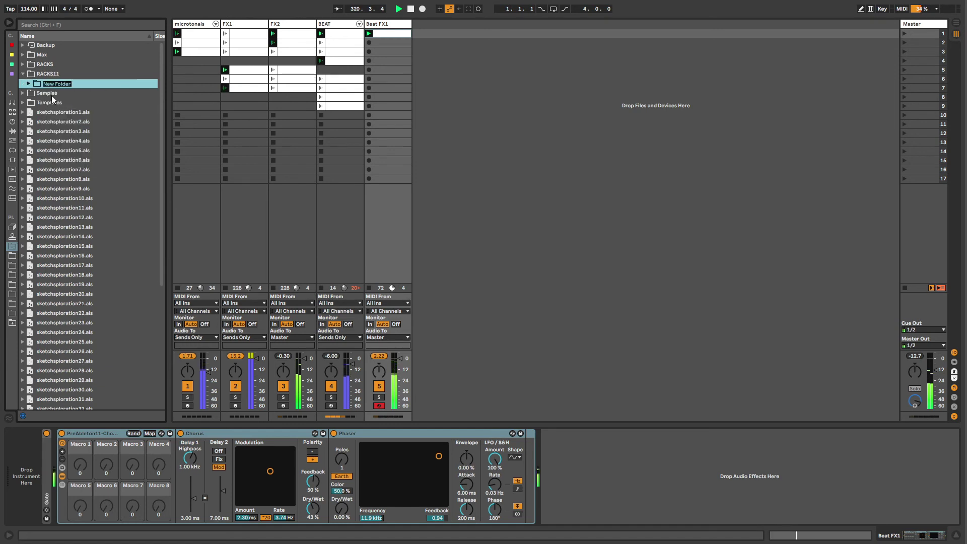
{"action": "type", "text": "AUDIO FX"}
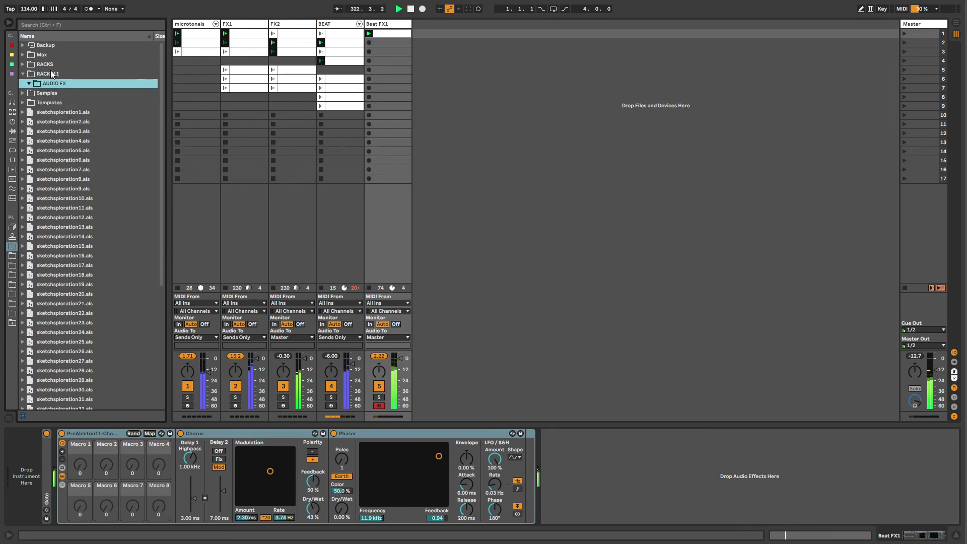
- Move PreAbleton11-ChorusPhaser.adg from the AUDIO FX folder in RACKS to the AUDIO FX folder in RACKS11
{"action": "left_click", "coordinate": [19, 64]}
{"action": "left_click", "coordinate": [22, 64]}
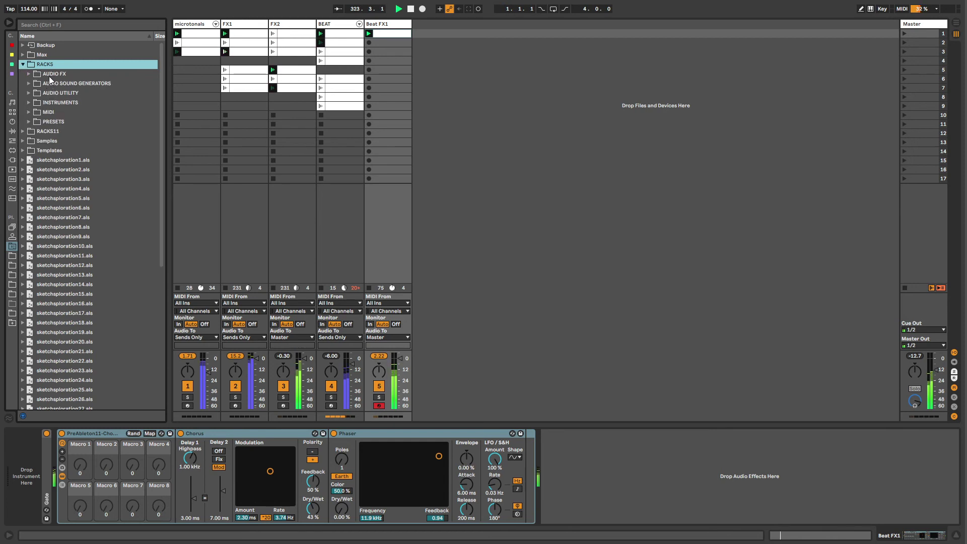
{"action": "left_click", "coordinate": [49, 75]}
{"action": "left_click", "coordinate": [29, 74]}
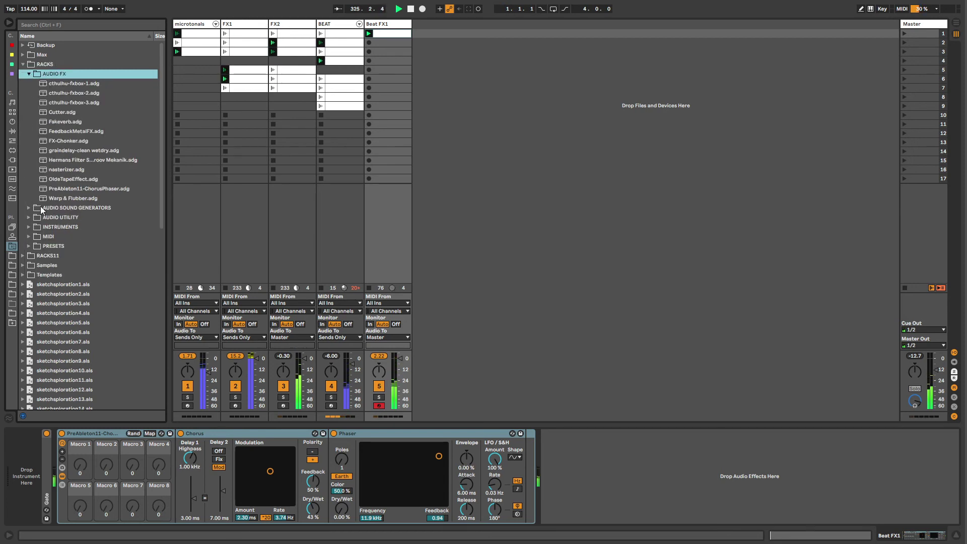
{"action": "left_click", "coordinate": [36, 64]}
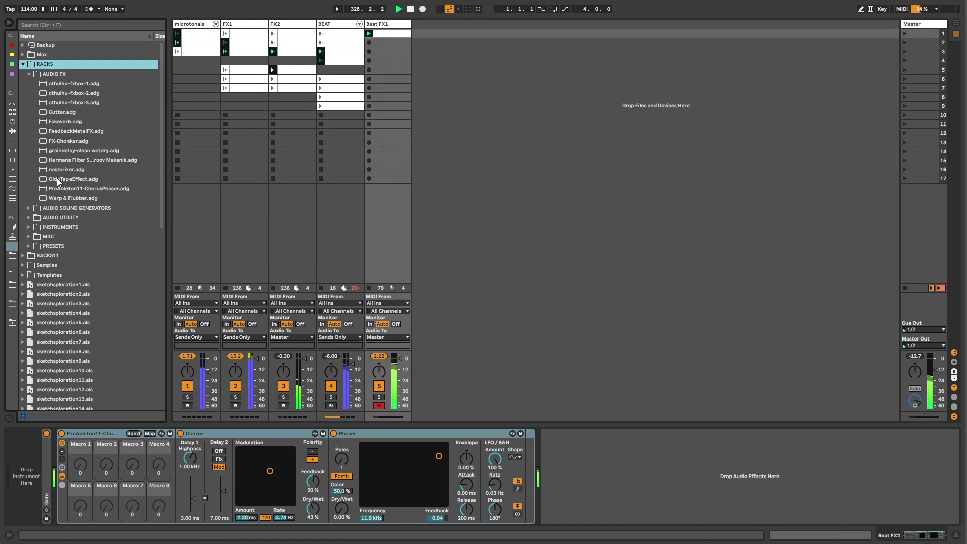
{"action": "left_click", "coordinate": [25, 254]}
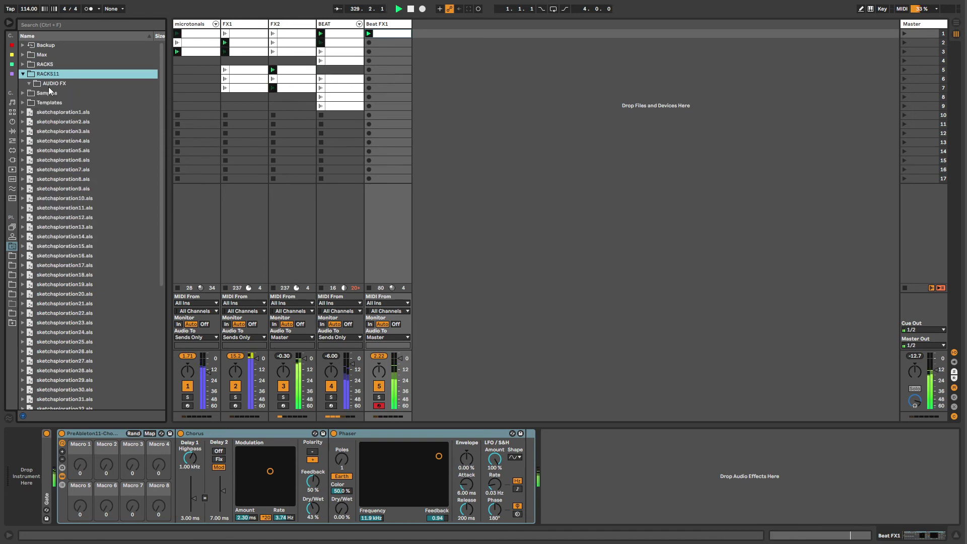
{"action": "left_click", "coordinate": [22, 65]}
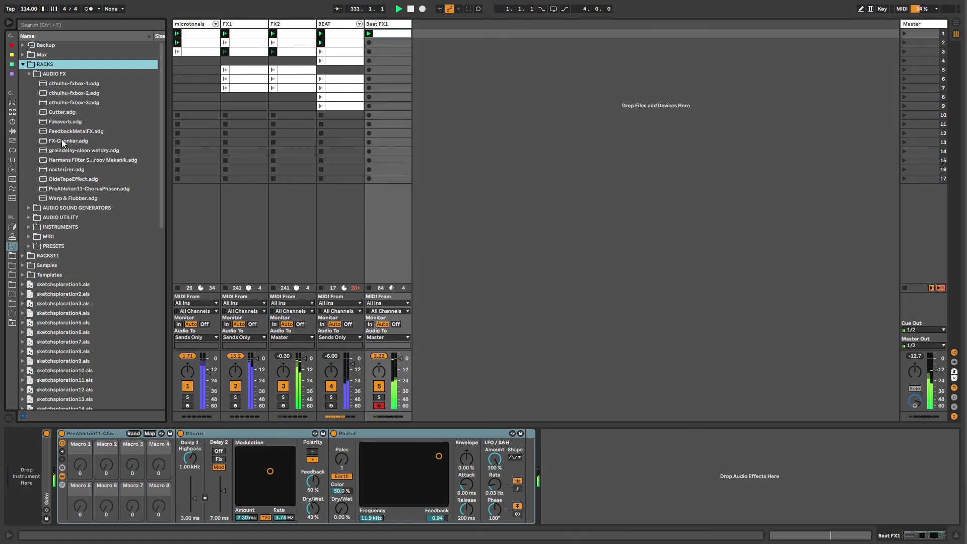
{"action": "left_click", "coordinate": [61, 190]}
{"action": "left_click_drag", "start_coordinate": [63, 188], "coordinate": [56, 265]}
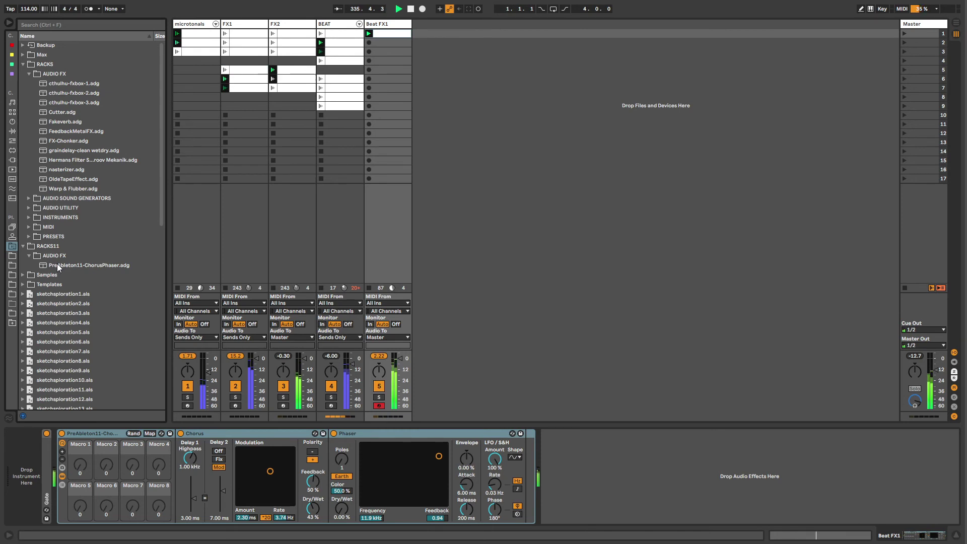
- Test-load the PreAbleton11-ChorusPhaser preset onto the Beat FX1 track and delete the duplicate rack
{"action": "left_click", "coordinate": [57, 264]}
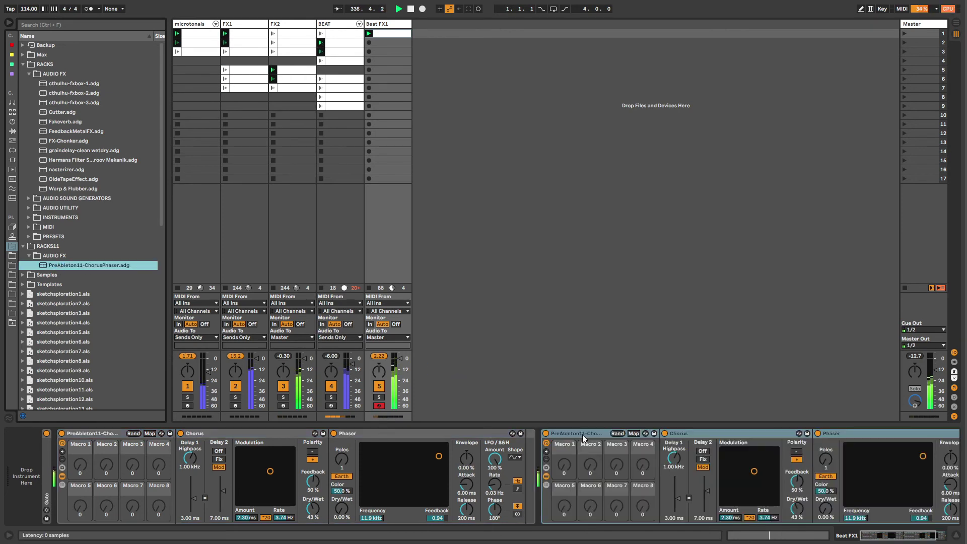
{"action": "left_click", "coordinate": [584, 434]}
{"action": "key", "text": "Delete"}
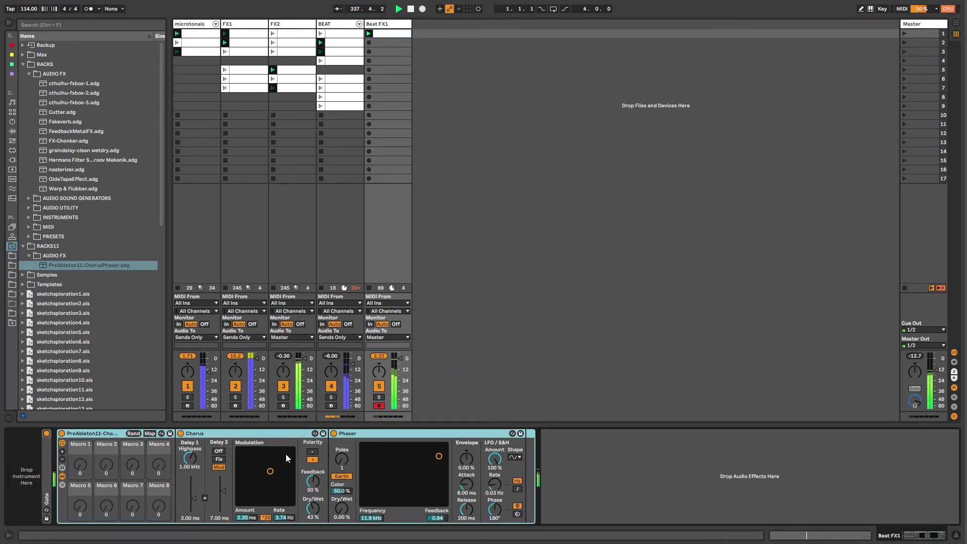
- Set the Chorus modulation to 0.71 ms and 5.40 Hz, and unlink the clip's LFO Amount envelope with its loop ending at about 1.3.4
{"action": "left_click_drag", "start_coordinate": [271, 471], "coordinate": [283, 488]}
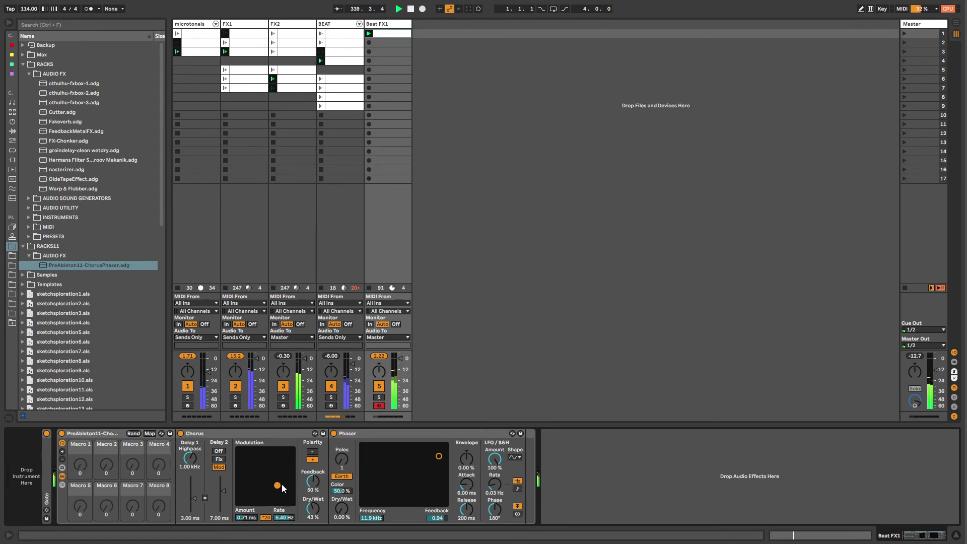
{"action": "right_click", "coordinate": [248, 519]}
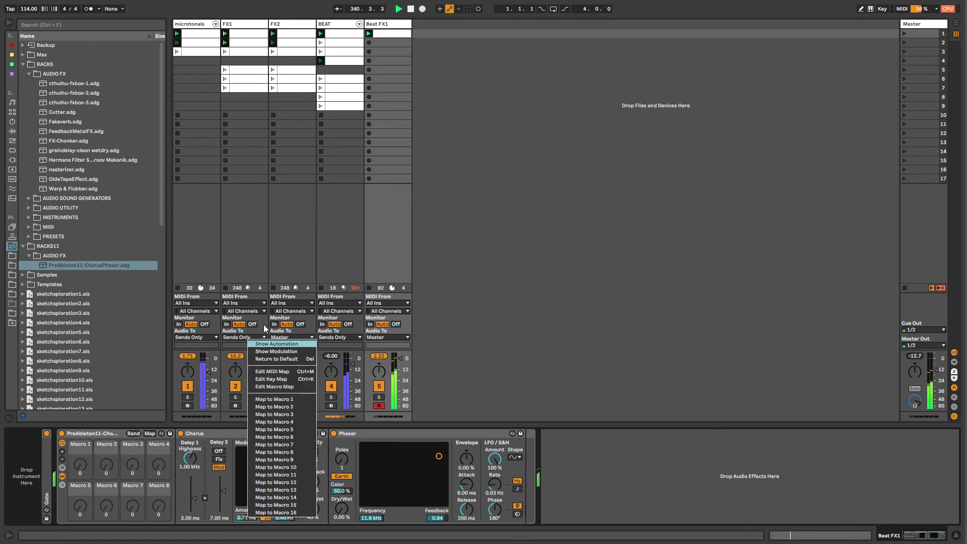
{"action": "left_click", "coordinate": [266, 345]}
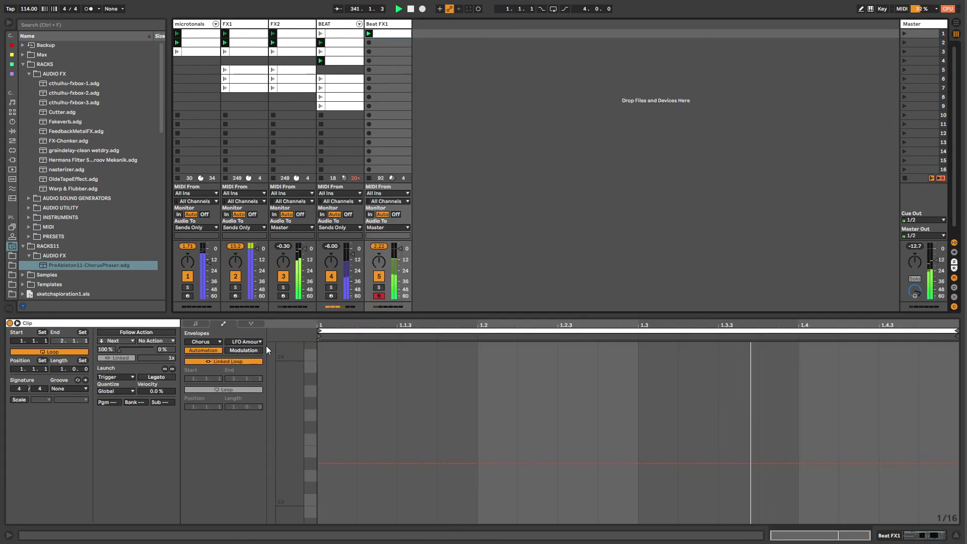
{"action": "left_click", "coordinate": [192, 361]}
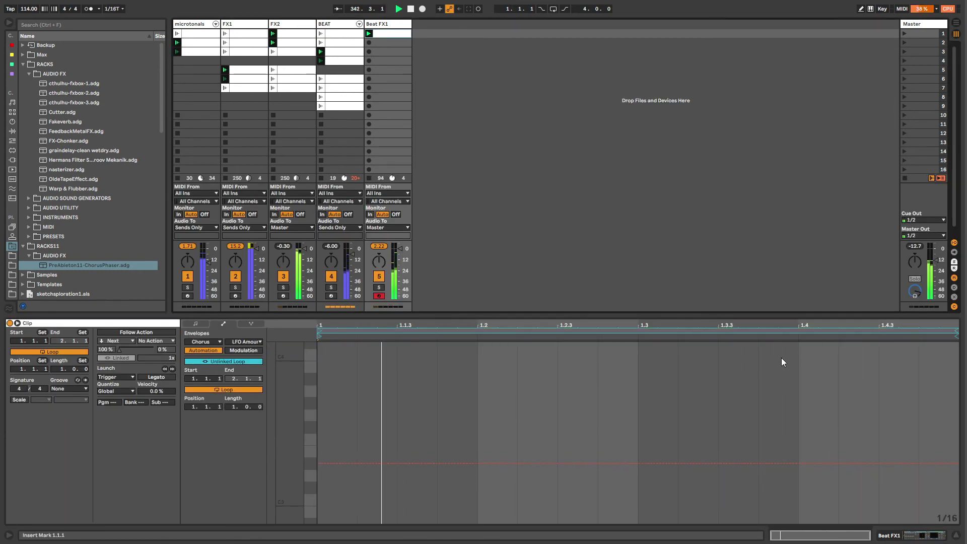
{"action": "left_click", "coordinate": [758, 398]}
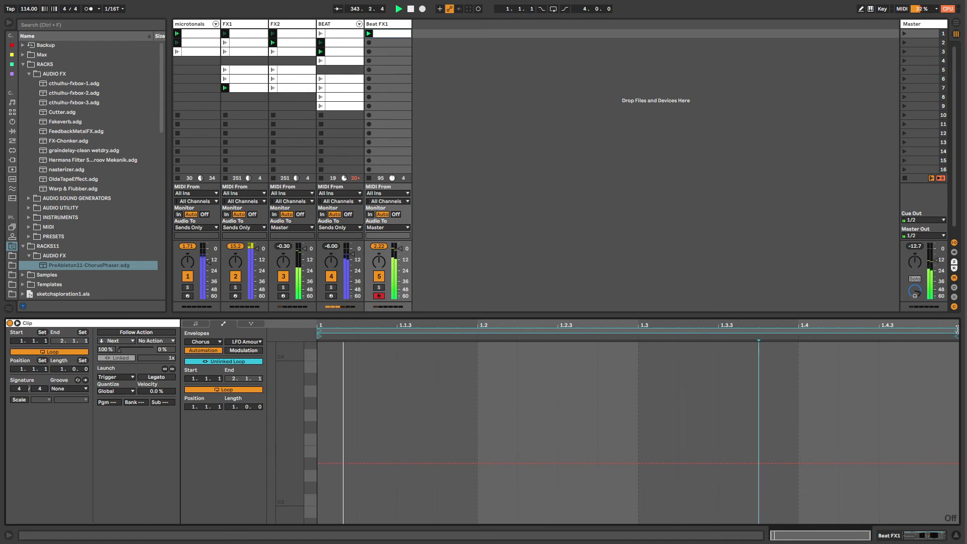
{"action": "left_click_drag", "start_coordinate": [958, 330], "coordinate": [779, 331]}
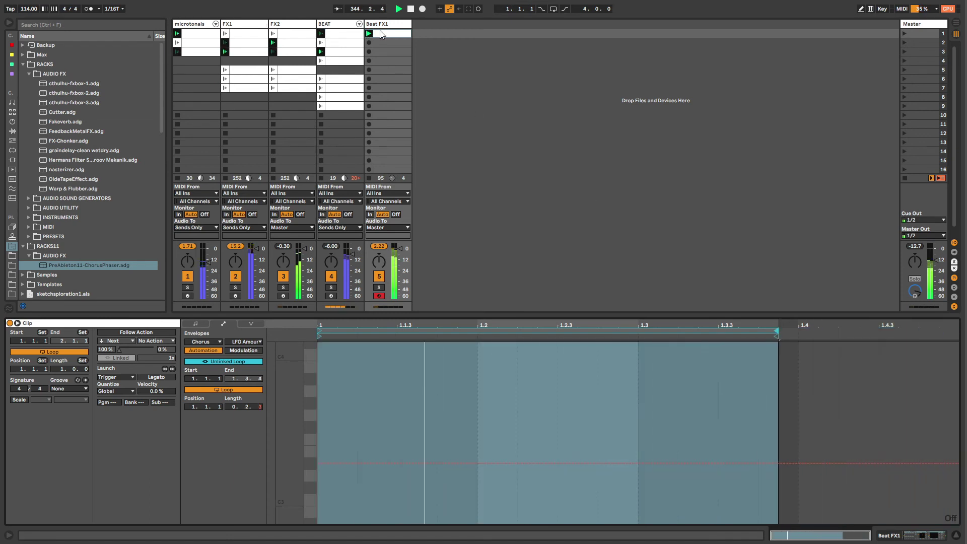
- Show the Chorus LFO Rate envelope in the Beat FX1 clip and shorten its unlinked loop to end at about 1.4.1
{"action": "double_click", "coordinate": [387, 24]}
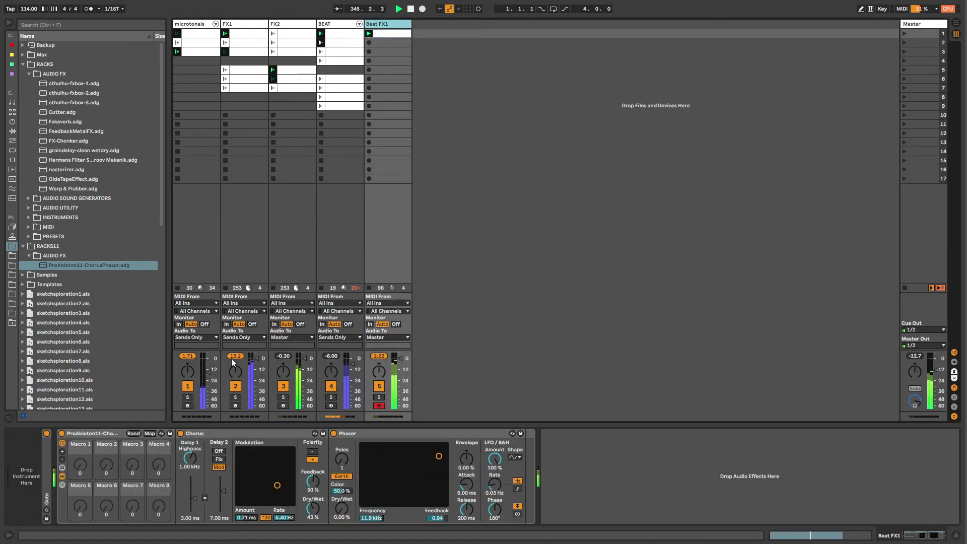
{"action": "right_click", "coordinate": [278, 518]}
{"action": "left_click", "coordinate": [318, 342]}
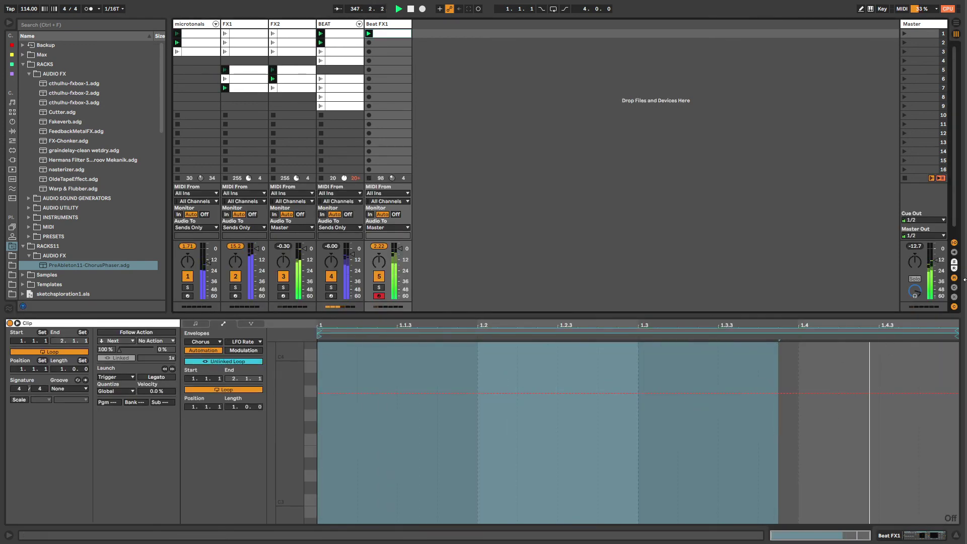
{"action": "left_click_drag", "start_coordinate": [957, 332], "coordinate": [807, 328]}
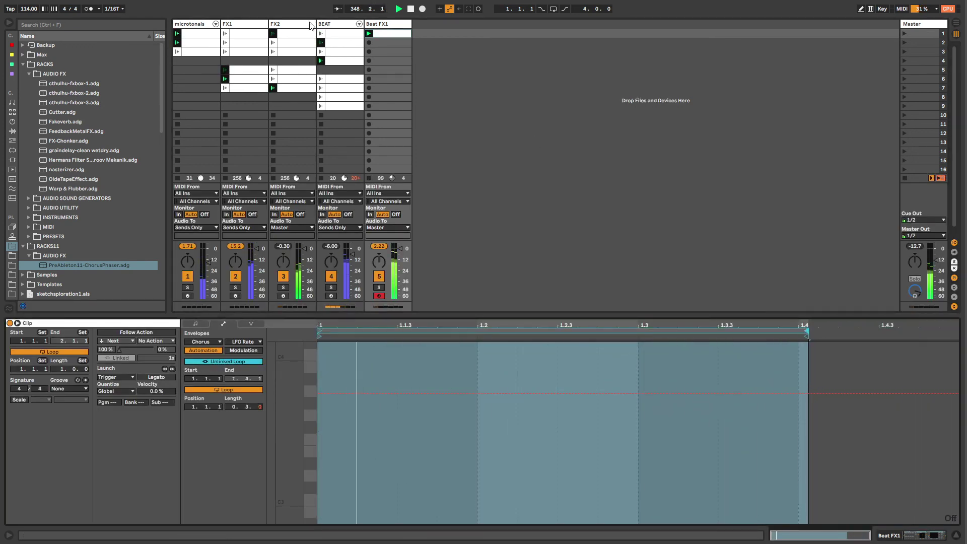
- Record sweeping changes of the Chorus modulation amount and rate into the Beat FX1 clip
{"action": "left_click", "coordinate": [340, 24]}
{"action": "left_click", "coordinate": [388, 23]}
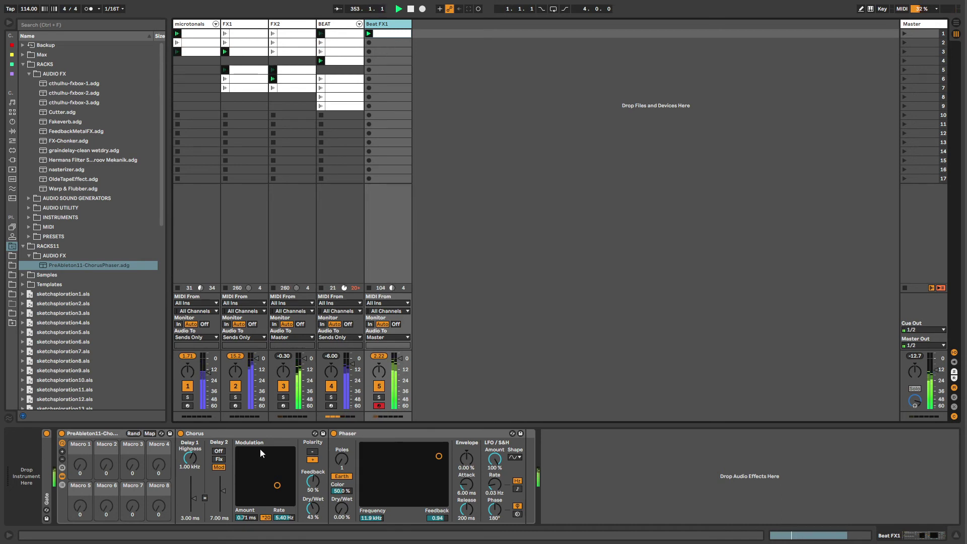
{"action": "left_click", "coordinate": [259, 434]}
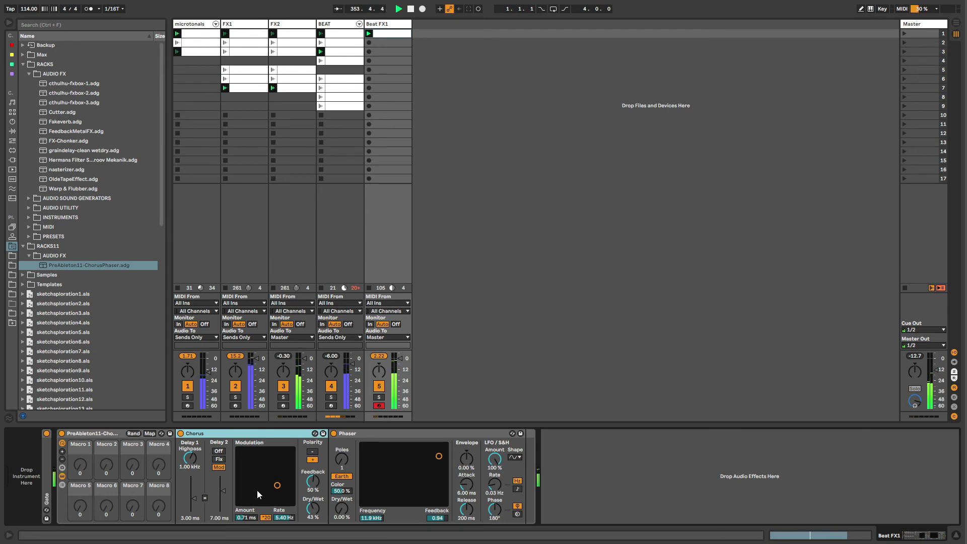
{"action": "mouse_move", "coordinate": [281, 486]}
{"action": "left_mouse_down"}
{"action": "mouse_move", "coordinate": [243, 488]}
{"action": "mouse_move", "coordinate": [276, 449]}
{"action": "mouse_move", "coordinate": [292, 449]}
{"action": "mouse_move", "coordinate": [272, 458]}
{"action": "mouse_move", "coordinate": [254, 503]}
{"action": "mouse_move", "coordinate": [287, 499]}
{"action": "mouse_move", "coordinate": [274, 456]}
{"action": "mouse_move", "coordinate": [282, 484]}
{"action": "mouse_move", "coordinate": [270, 499]}
{"action": "mouse_move", "coordinate": [238, 450]}
{"action": "mouse_move", "coordinate": [276, 453]}
{"action": "mouse_move", "coordinate": [292, 478]}
{"action": "mouse_move", "coordinate": [268, 503]}
{"action": "mouse_move", "coordinate": [243, 462]}
{"action": "mouse_move", "coordinate": [240, 481]}
{"action": "mouse_move", "coordinate": [254, 496]}
{"action": "mouse_move", "coordinate": [238, 503]}
{"action": "mouse_move", "coordinate": [270, 481]}
{"action": "mouse_move", "coordinate": [257, 458]}
{"action": "mouse_move", "coordinate": [293, 450]}
{"action": "mouse_move", "coordinate": [239, 450]}
{"action": "mouse_move", "coordinate": [292, 449]}
{"action": "mouse_move", "coordinate": [239, 473]}
{"action": "mouse_move", "coordinate": [292, 484]}
{"action": "left_mouse_up"}
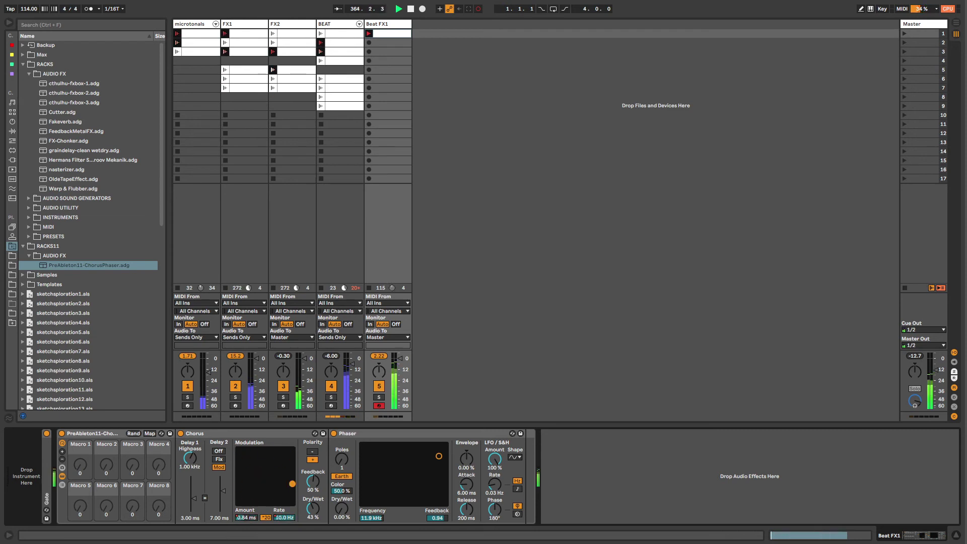
{"action": "left_click_drag", "start_coordinate": [292, 449], "coordinate": [238, 477]}
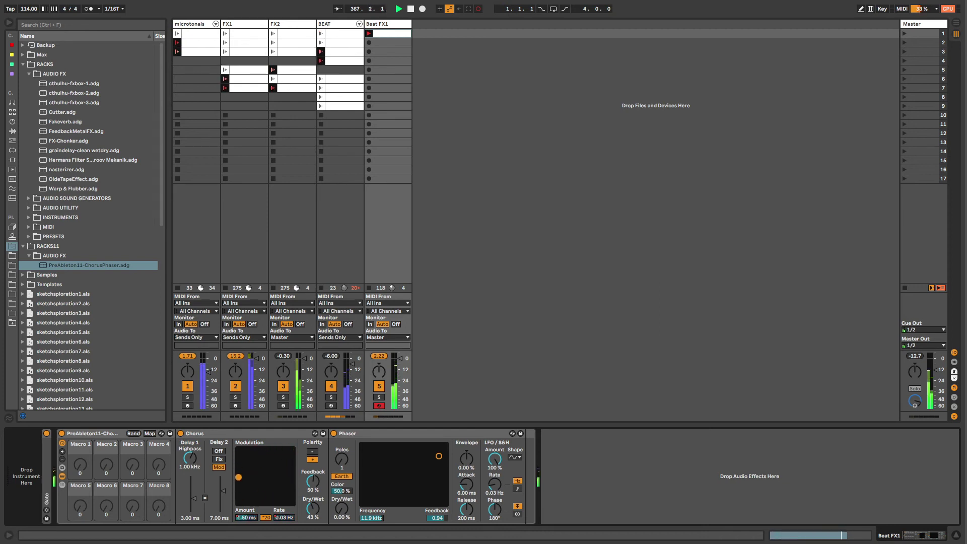
{"action": "left_click_drag", "start_coordinate": [292, 502], "coordinate": [238, 458]}
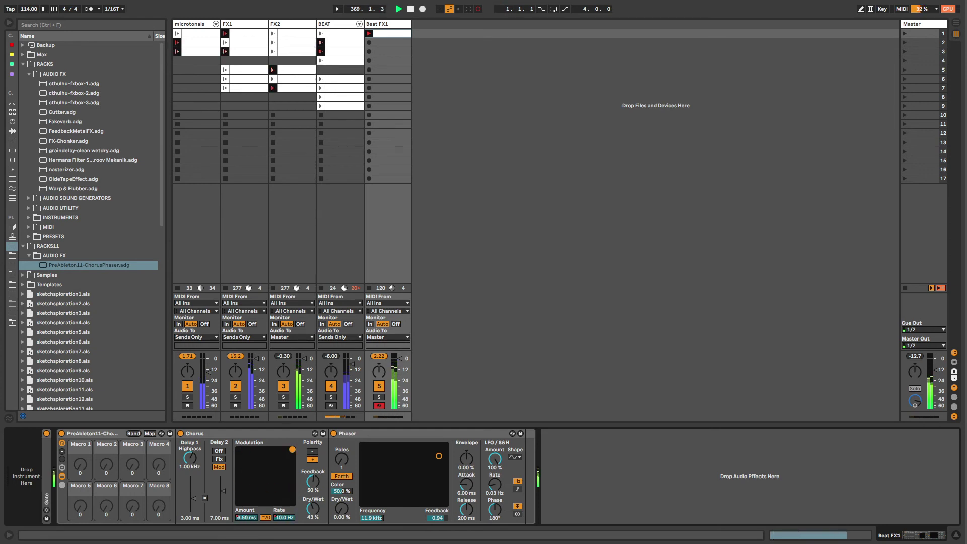
{"action": "left_click_drag", "start_coordinate": [292, 449], "coordinate": [238, 480]}
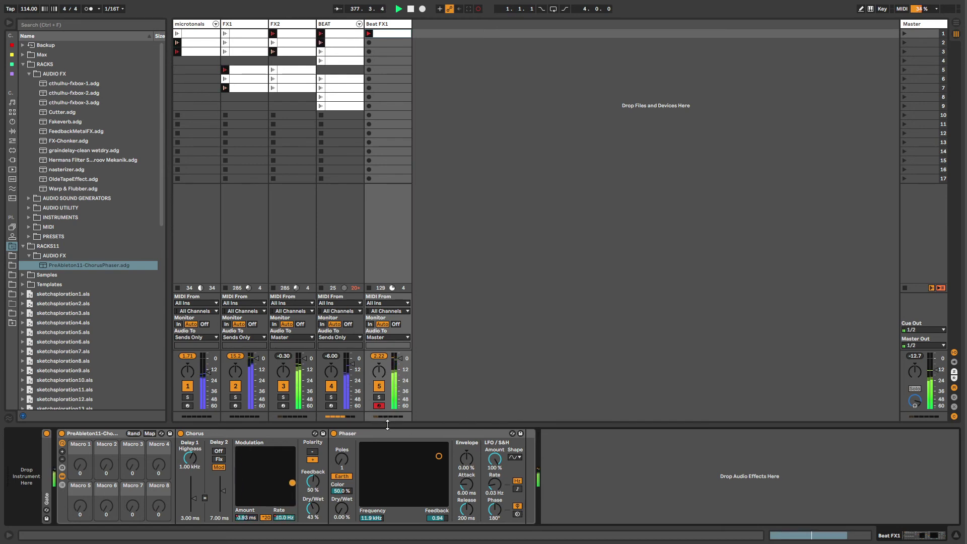
- Show the Phaser Frequency envelope in the Beat FX1 clip, unlink it and shorten its loop to end at about 1.4.1
{"action": "right_click", "coordinate": [372, 518]}
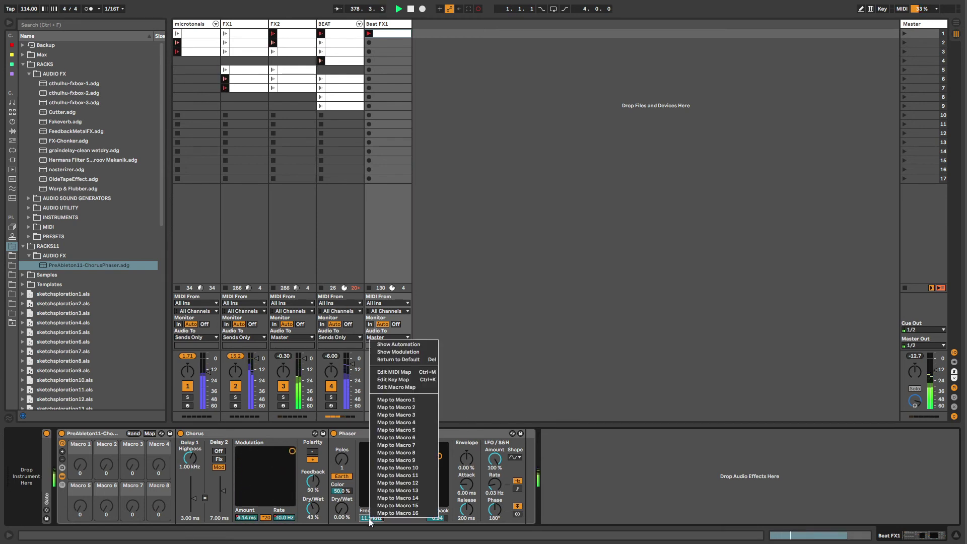
{"action": "left_click", "coordinate": [381, 346]}
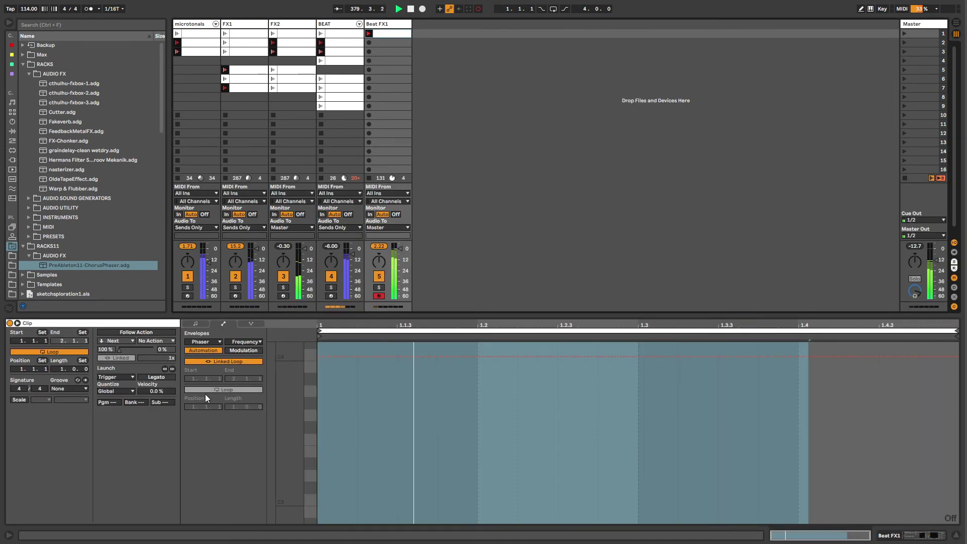
{"action": "left_click", "coordinate": [207, 363]}
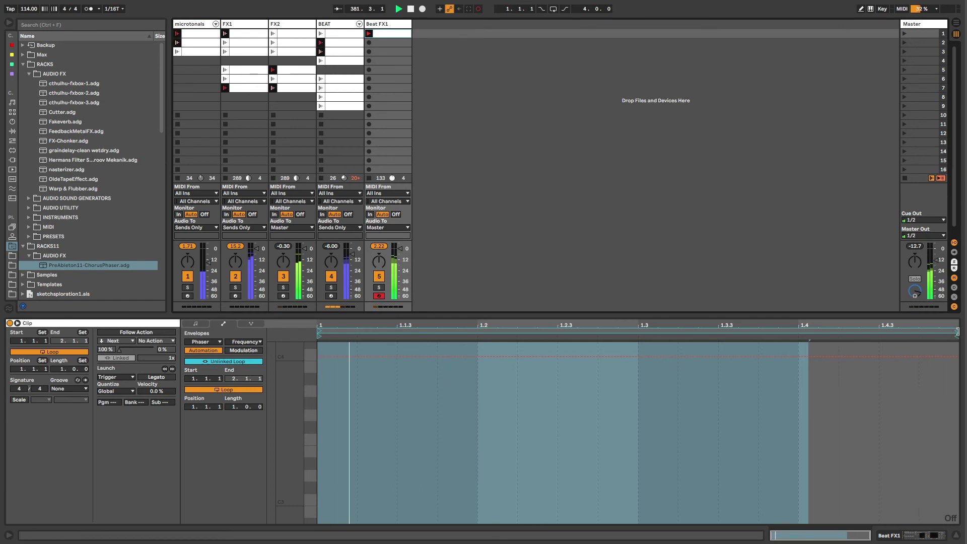
{"action": "left_click_drag", "start_coordinate": [952, 331], "coordinate": [835, 331]}
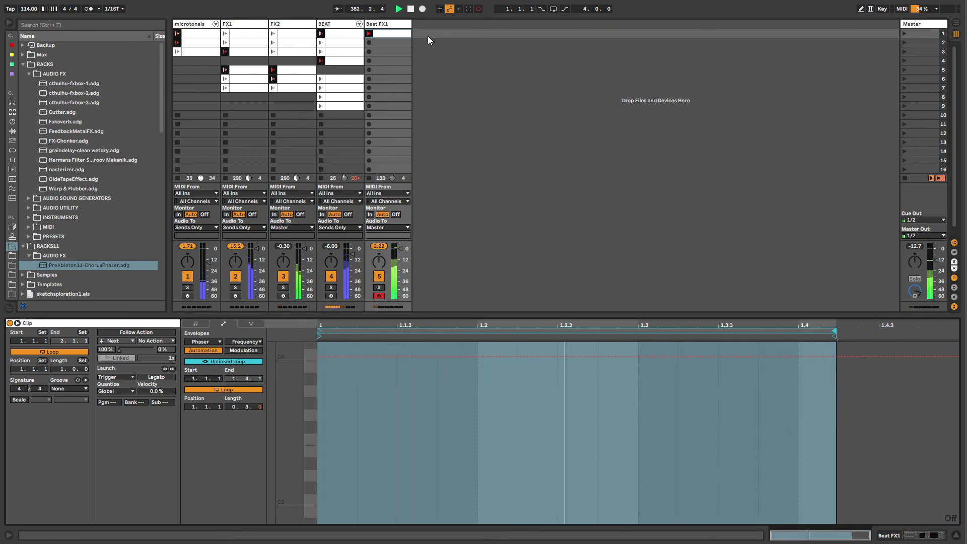
- Show the Phaser Feedback envelope in the Beat FX1 clip, unlink it and shorten its loop to end at about 1.3.1
{"action": "left_click", "coordinate": [388, 24]}
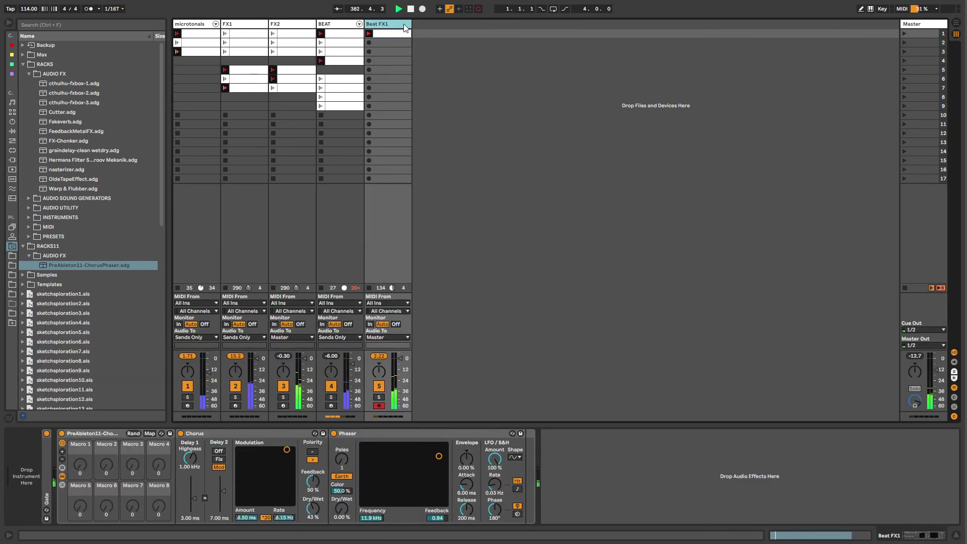
{"action": "right_click", "coordinate": [441, 520]}
{"action": "left_click", "coordinate": [473, 345]}
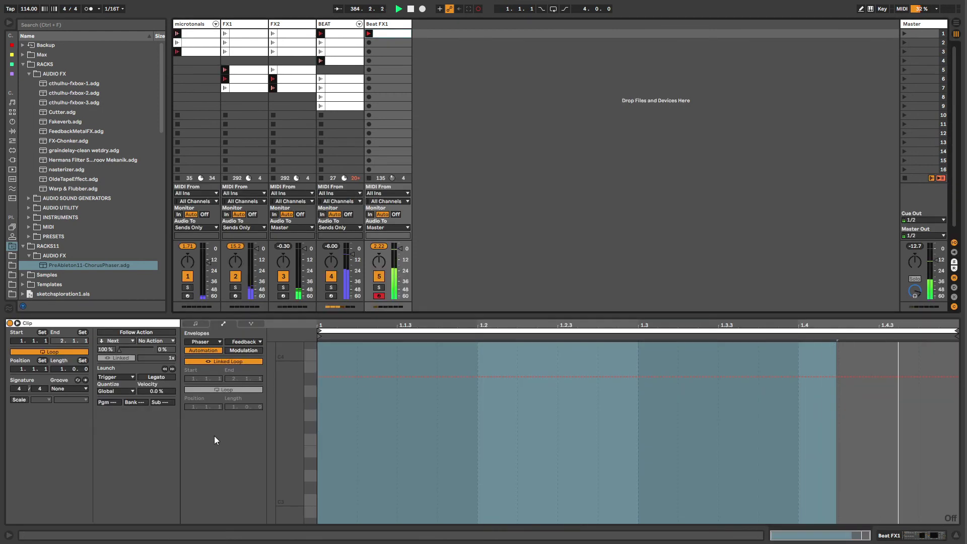
{"action": "left_click", "coordinate": [213, 362]}
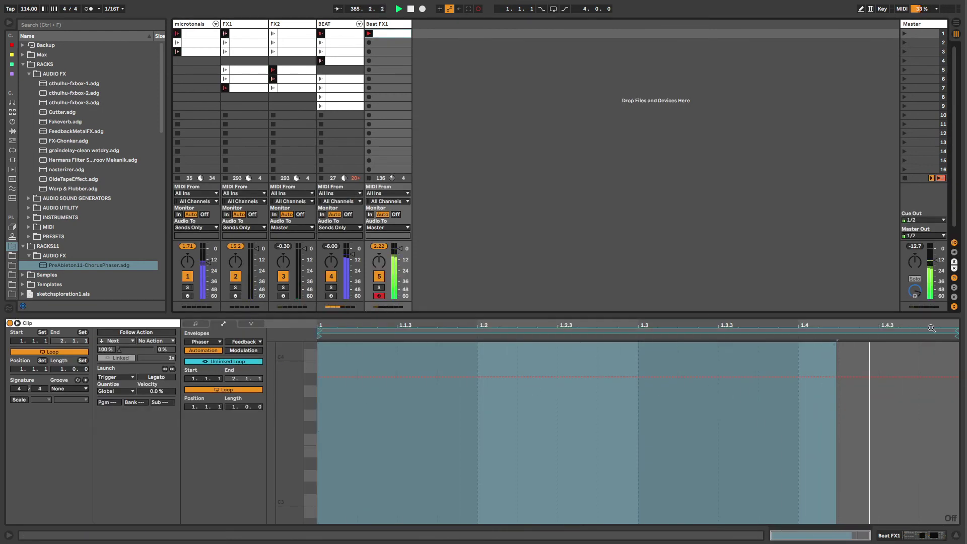
{"action": "mouse_move", "coordinate": [957, 332]}
{"action": "left_mouse_down"}
{"action": "mouse_move", "coordinate": [648, 333]}
{"action": "mouse_move", "coordinate": [670, 341]}
{"action": "left_mouse_up"}
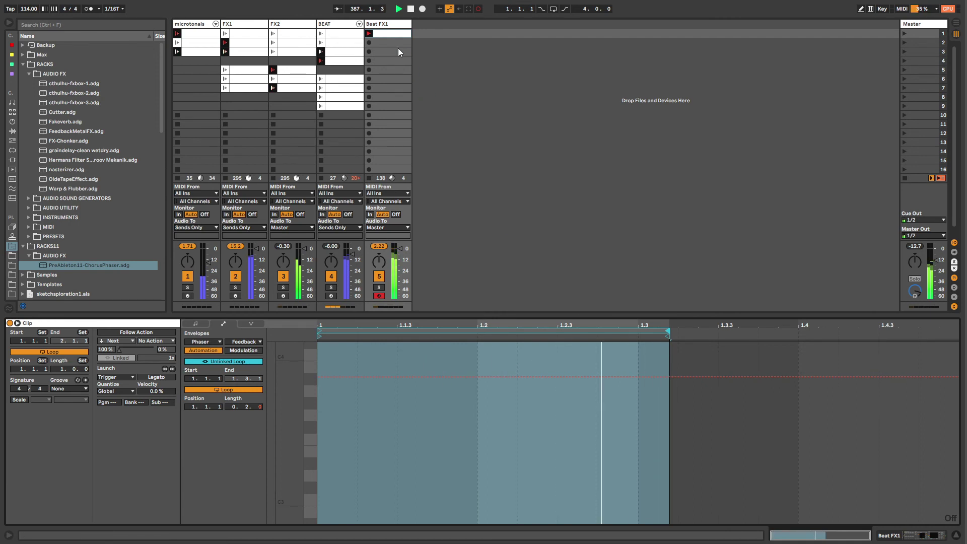
- Record sweeping changes of the Phaser frequency and feedback into the Beat FX1 clip
{"action": "left_click", "coordinate": [393, 25]}
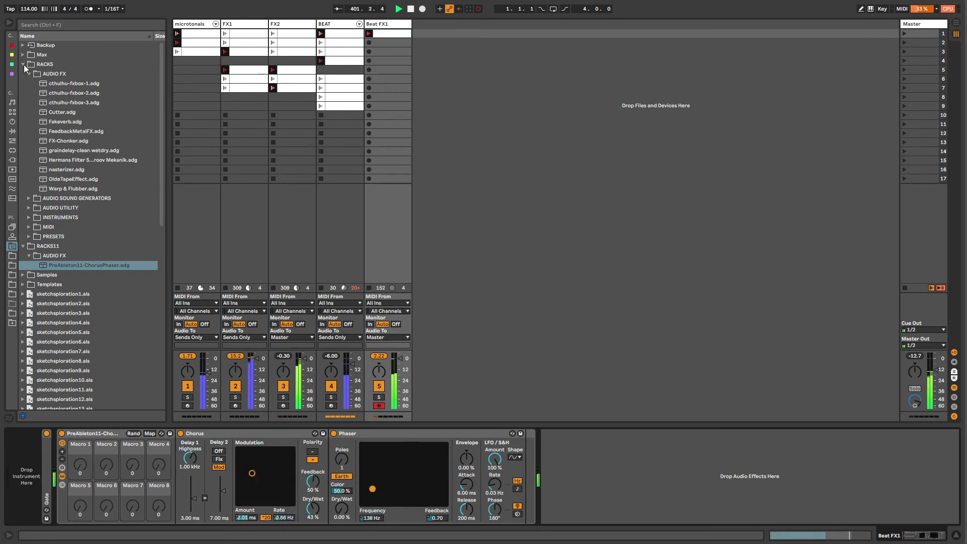
{"action": "left_click", "coordinate": [392, 24]}
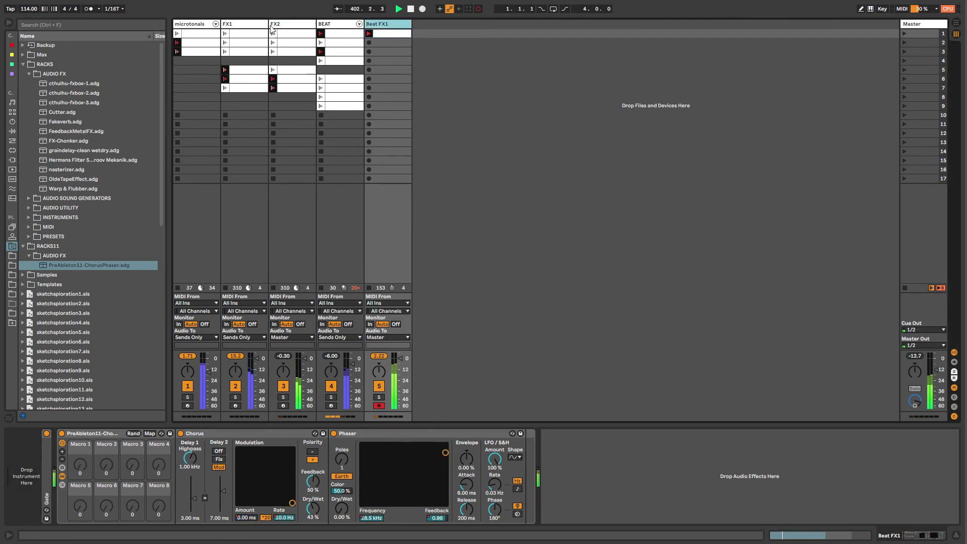
- Compare the devices on the FX1 track with the Chorus and Phaser in the Beat FX1 rack
{"action": "left_click", "coordinate": [241, 24]}
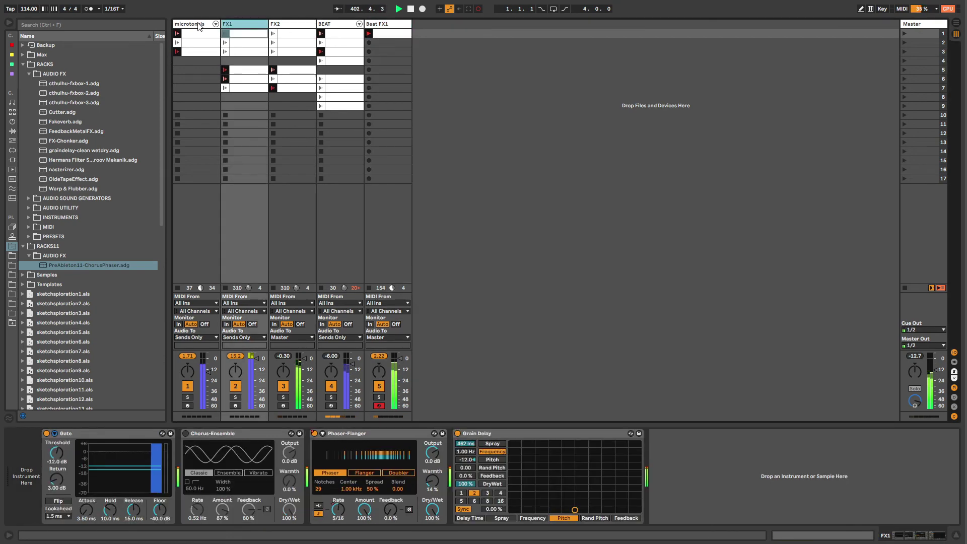
{"action": "left_click", "coordinate": [386, 33]}
{"action": "left_click", "coordinate": [386, 25]}
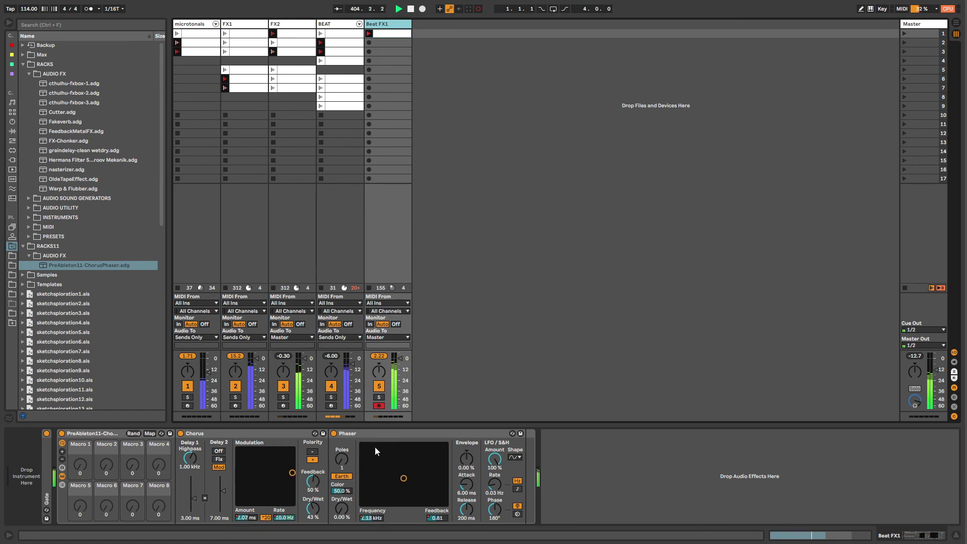
{"action": "left_click", "coordinate": [371, 431]}
{"action": "left_click", "coordinate": [270, 432]}
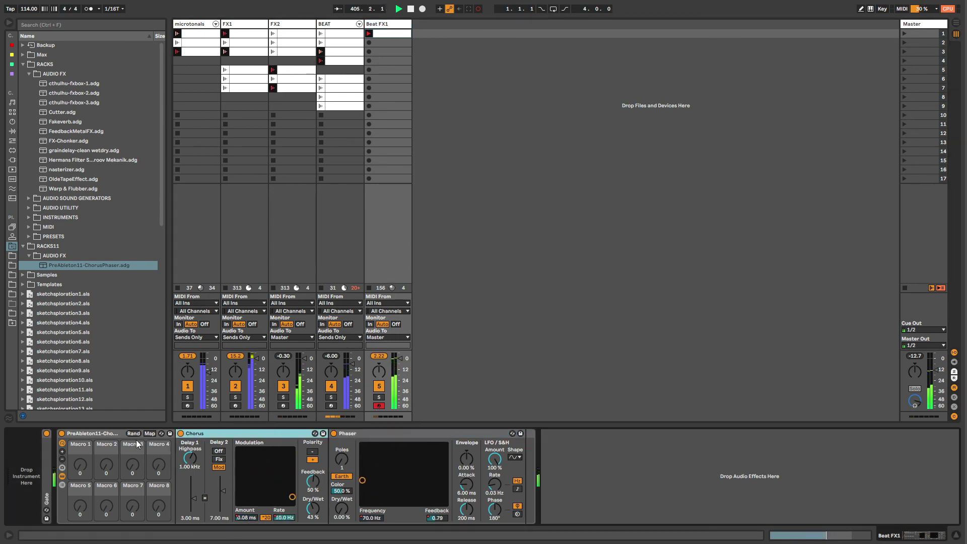
{"action": "left_click", "coordinate": [356, 433]}
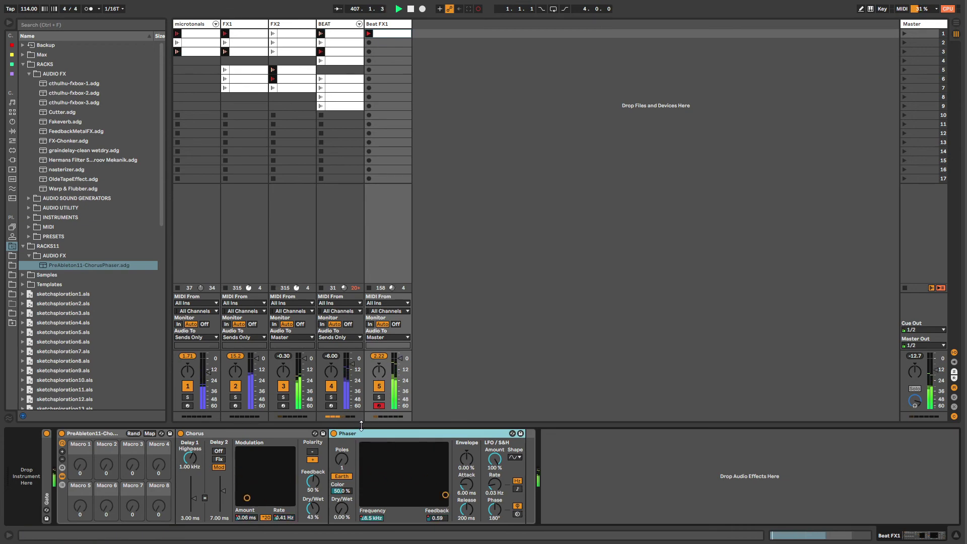
{"action": "left_click", "coordinate": [394, 24]}
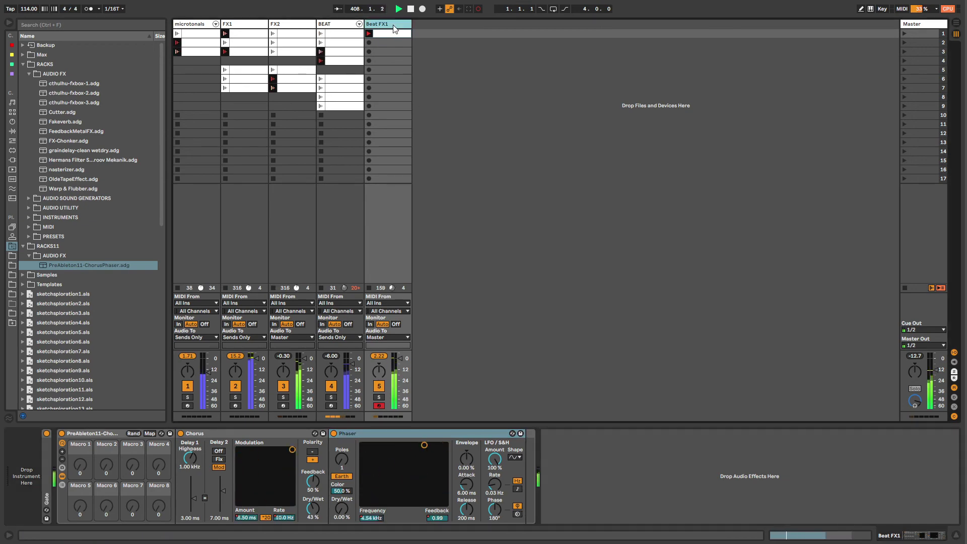
{"action": "key", "text": "Left"}
{"action": "key", "text": "Left"}
{"action": "key", "text": "Right"}
{"action": "key", "text": "Right"}
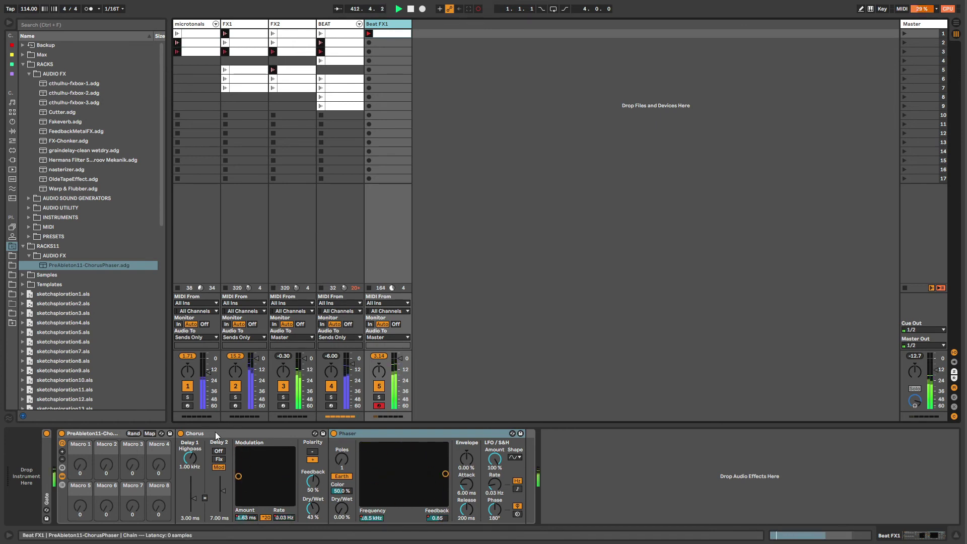
- Record Chorus Feedback changes into the Beat FX1 clip, stop session recording and show the Feedback envelope
{"action": "left_click_drag", "start_coordinate": [316, 482], "coordinate": [317, 504]}
{"action": "key", "text": "shift+F9"}
{"action": "right_click", "coordinate": [318, 483]}
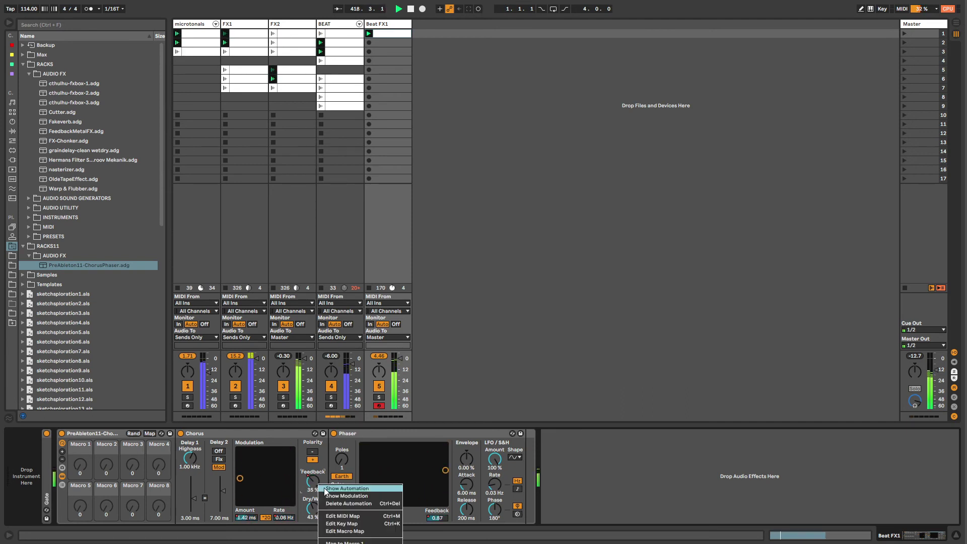
{"action": "left_click", "coordinate": [347, 489]}
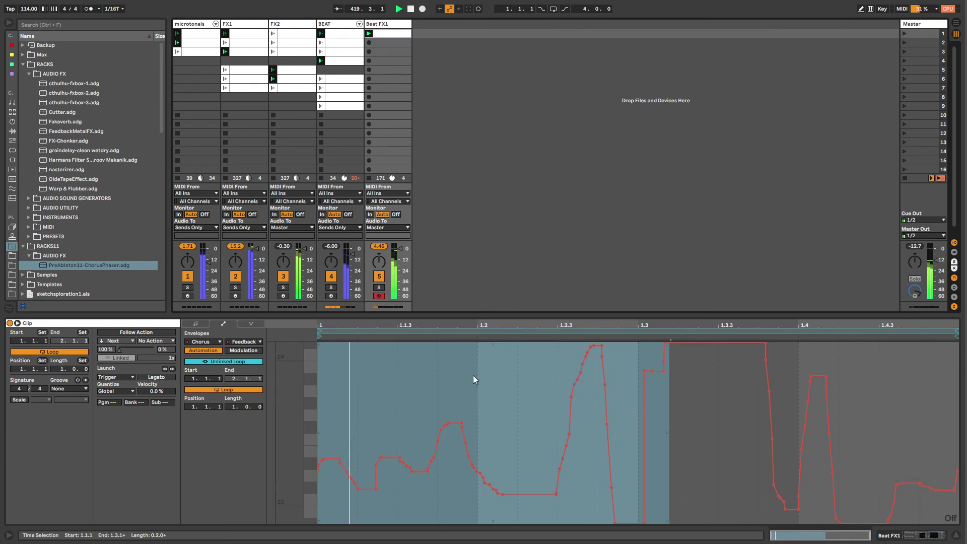
- Simplify the Chorus Feedback envelope and extend its unlinked loop slightly past 2.1.1
{"action": "left_click", "coordinate": [533, 398]}
{"action": "right_click", "coordinate": [534, 398]}
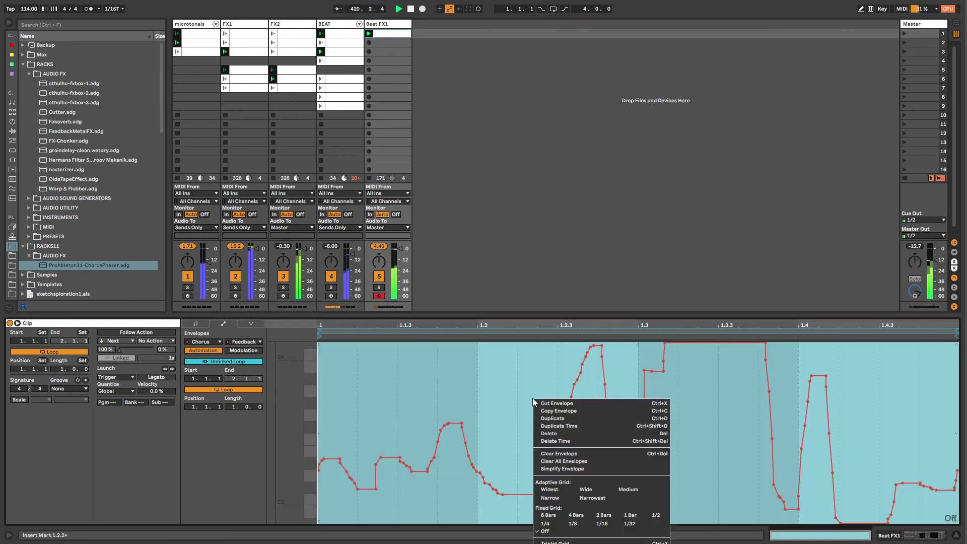
{"action": "left_click", "coordinate": [563, 468]}
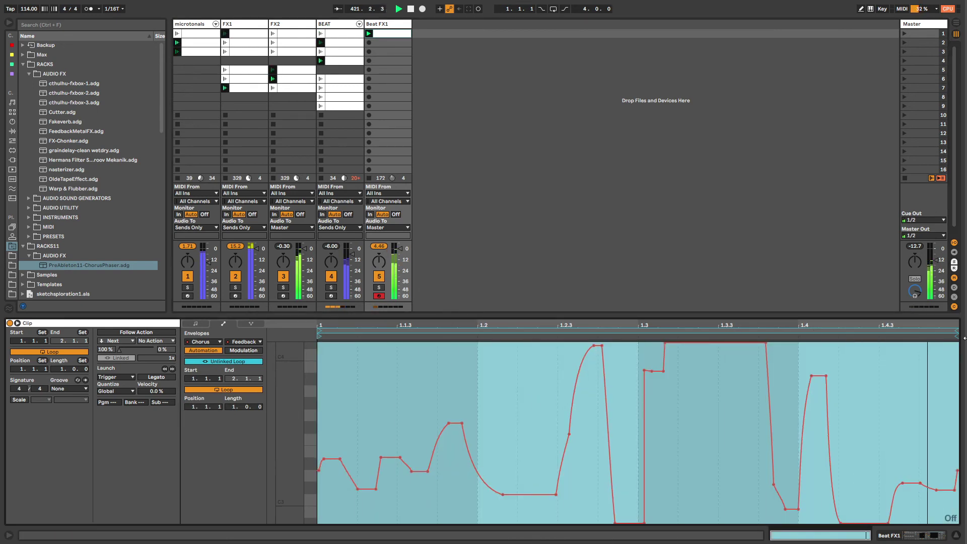
{"action": "left_click", "coordinate": [825, 303]}
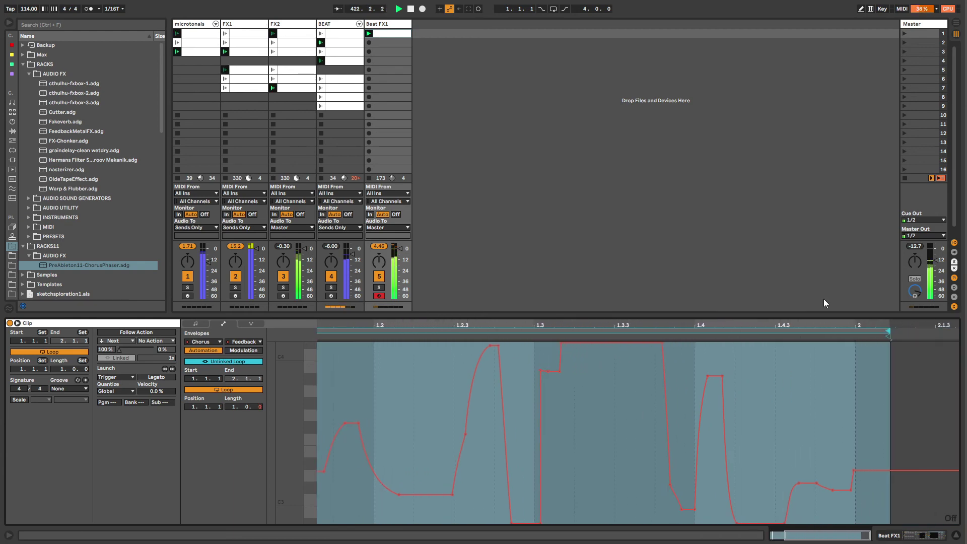
- Examine the BEAT track's device chain, briefly unfolding the transverb and grumblbum racks and the Chorus-Ensemble, then refolding them
{"action": "left_click", "coordinate": [388, 24]}
{"action": "left_click", "coordinate": [337, 24]}
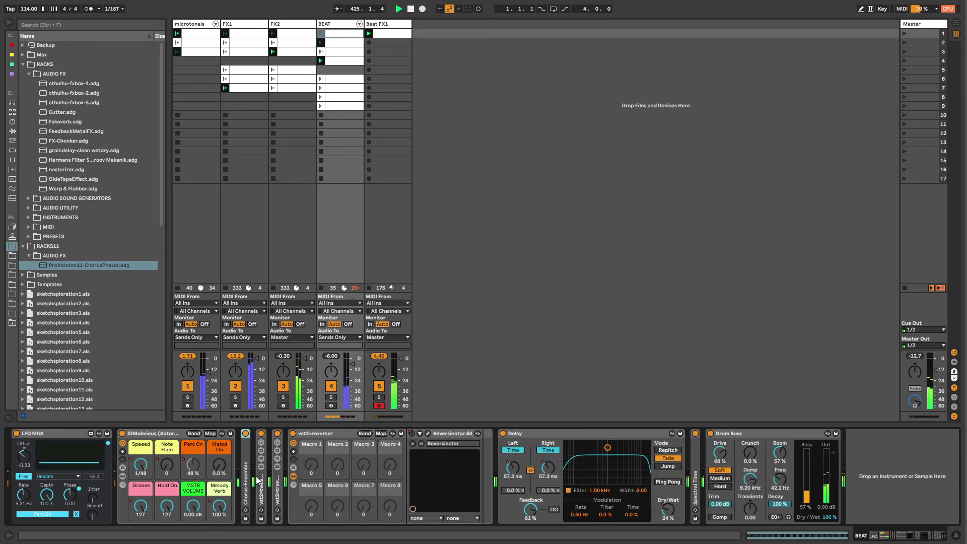
{"action": "double_click", "coordinate": [277, 488]}
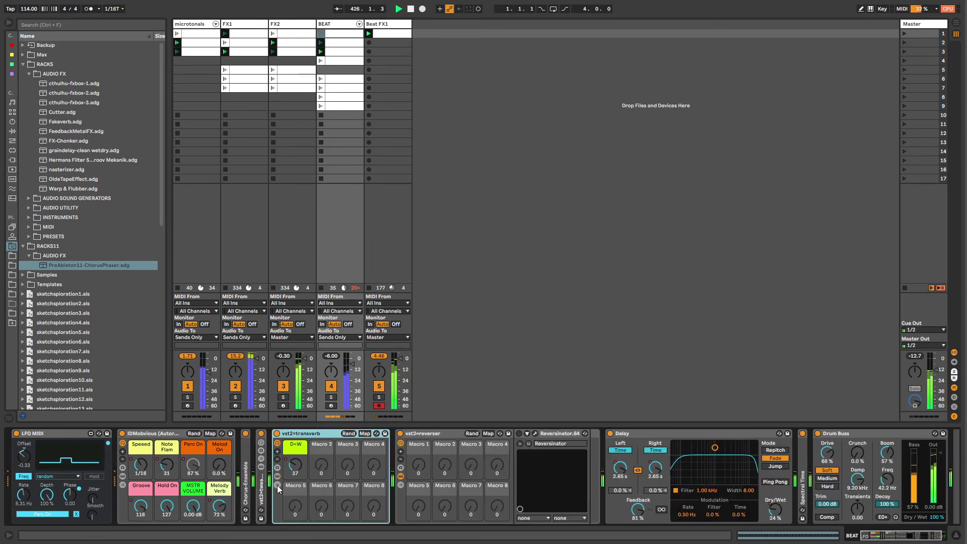
{"action": "double_click", "coordinate": [262, 499]}
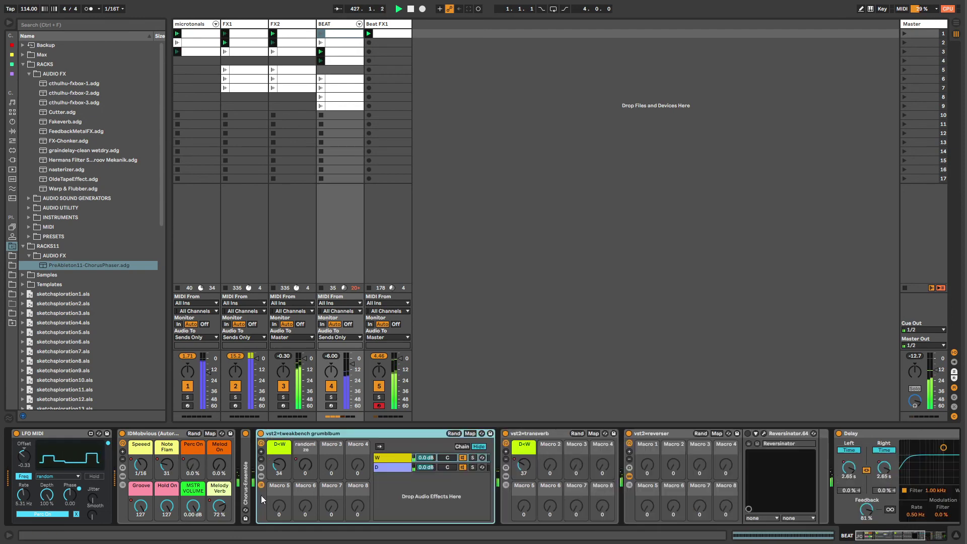
{"action": "double_click", "coordinate": [296, 433]}
{"action": "double_click", "coordinate": [296, 434]}
{"action": "left_click", "coordinate": [246, 449]}
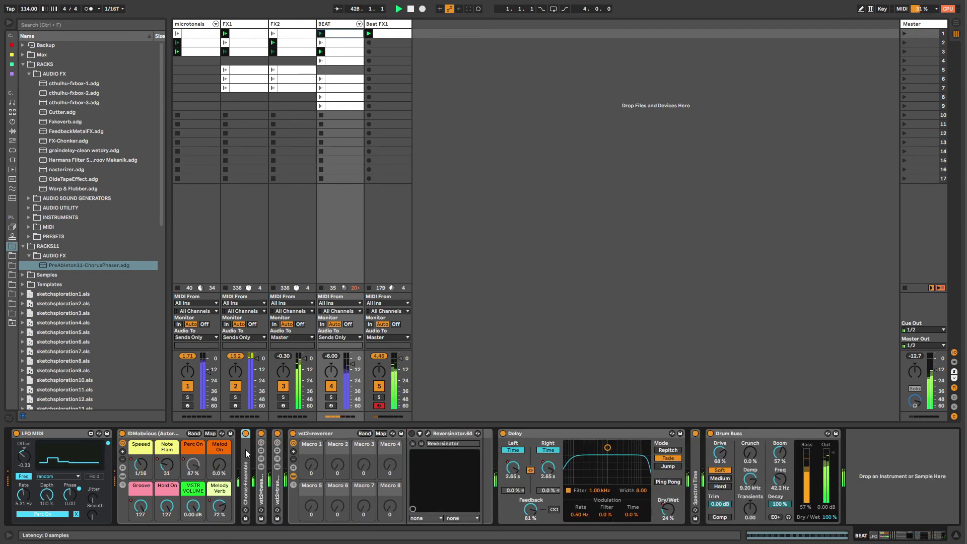
{"action": "double_click", "coordinate": [246, 450]}
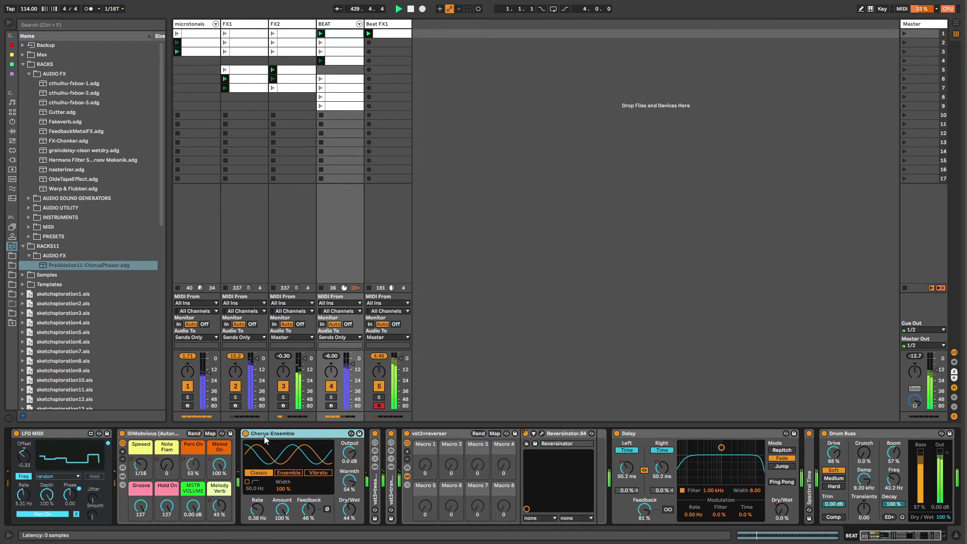
{"action": "double_click", "coordinate": [264, 434]}
{"action": "left_click", "coordinate": [170, 435]}
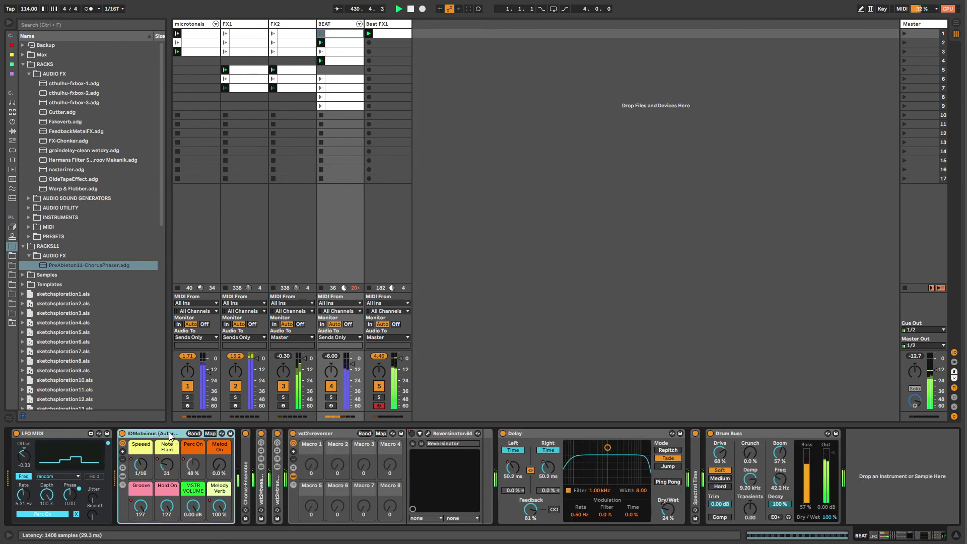
- Remove the clip stop buttons from the empty slots in scenes 10 to 17 across all five tracks and select scene 10
{"action": "left_click_drag", "start_coordinate": [207, 119], "coordinate": [407, 177]}
{"action": "key", "text": "ctrl+e"}
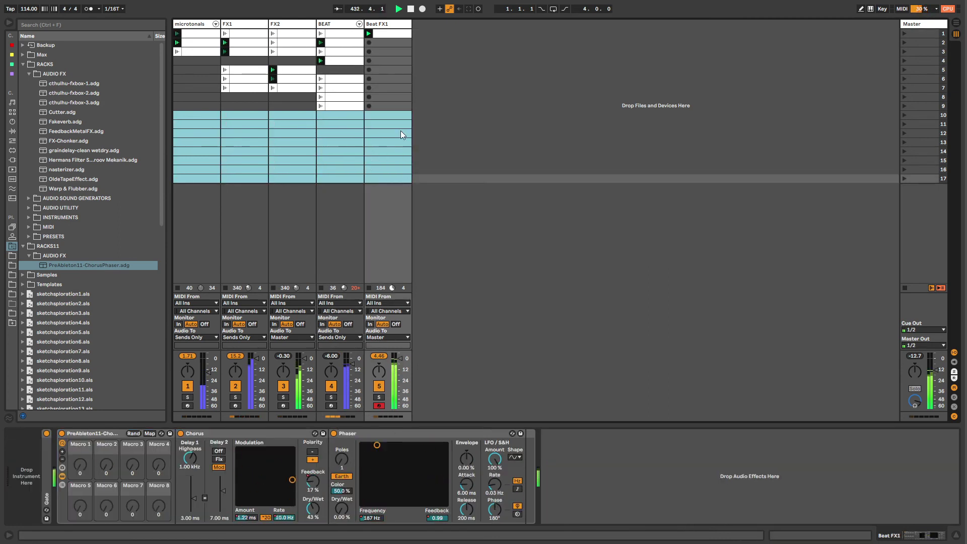
{"action": "left_click", "coordinate": [923, 115]}
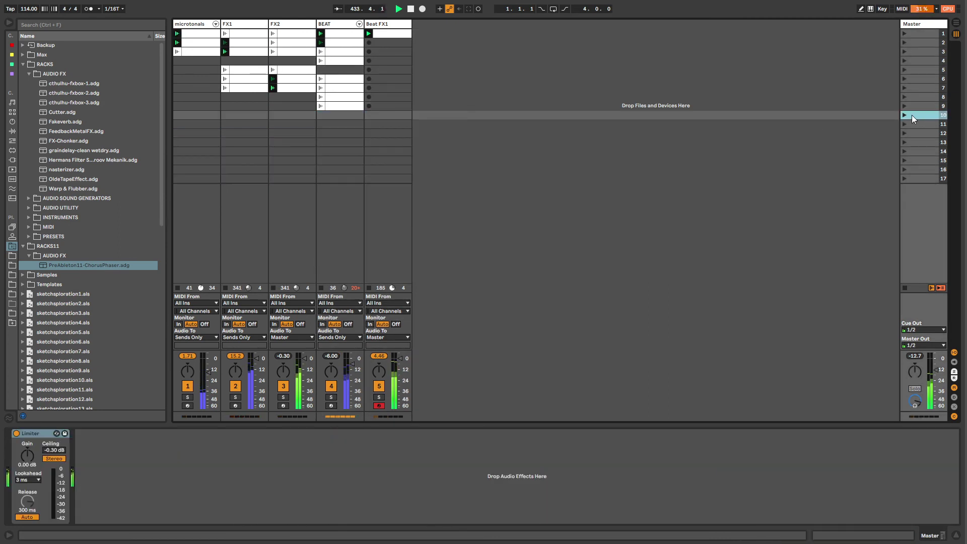
- Delete scenes 11 to 17 and remove the clip stop buttons from the empty slots of the Beat FX1 track
{"action": "left_click_drag", "start_coordinate": [914, 124], "coordinate": [916, 180]}
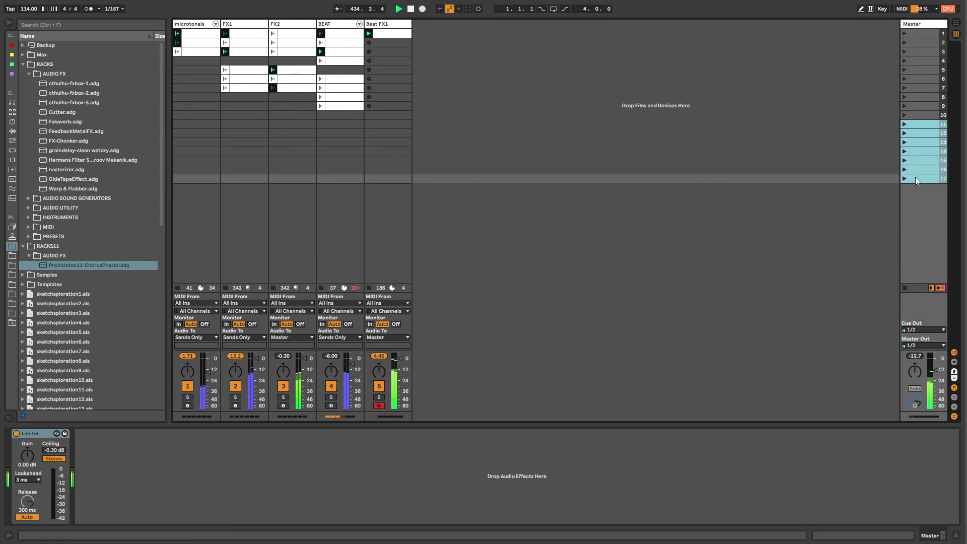
{"action": "key", "text": "Delete"}
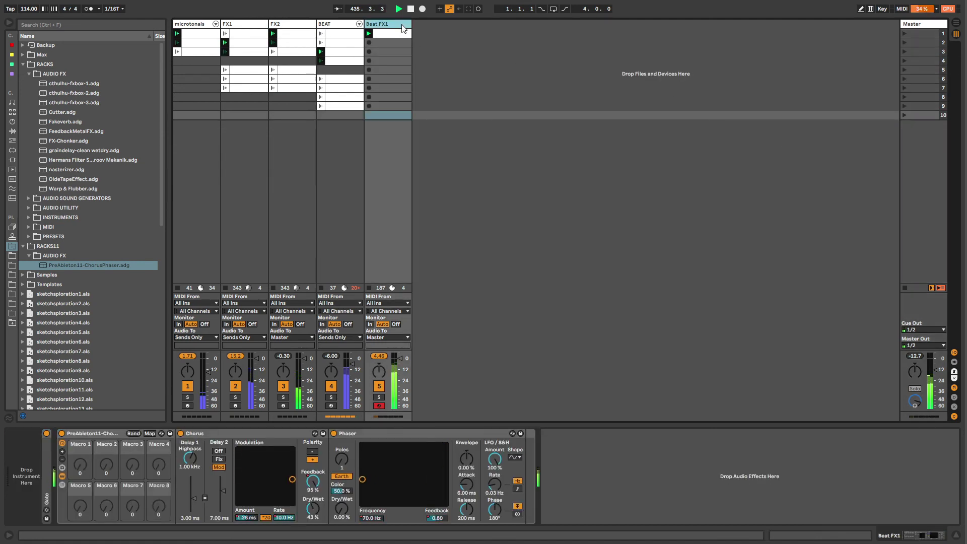
{"action": "left_click", "coordinate": [402, 25]}
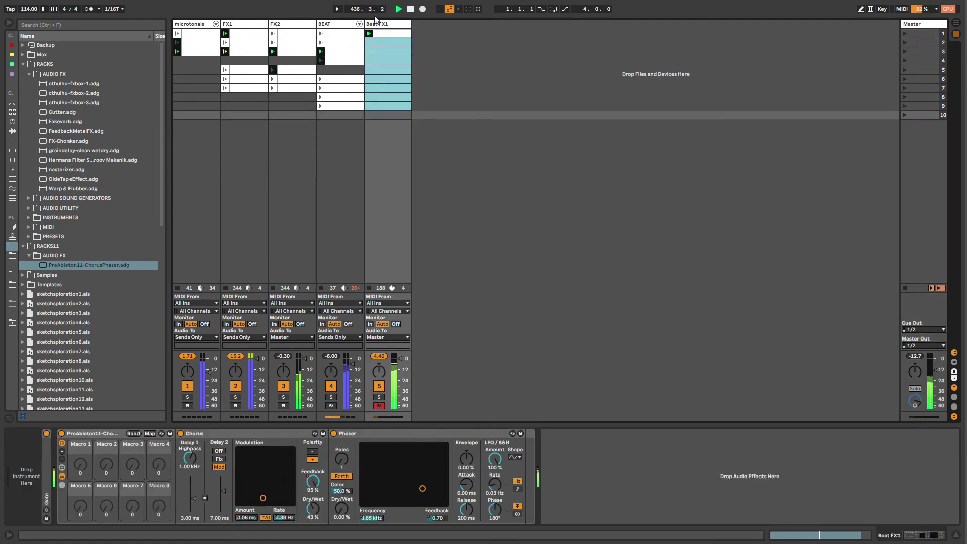
- Select the Chorus and Phaser devices of Beat FX1 in turn and collapse the RACKS folder in the browser
{"action": "left_click", "coordinate": [237, 432]}
{"action": "left_click", "coordinate": [364, 433]}
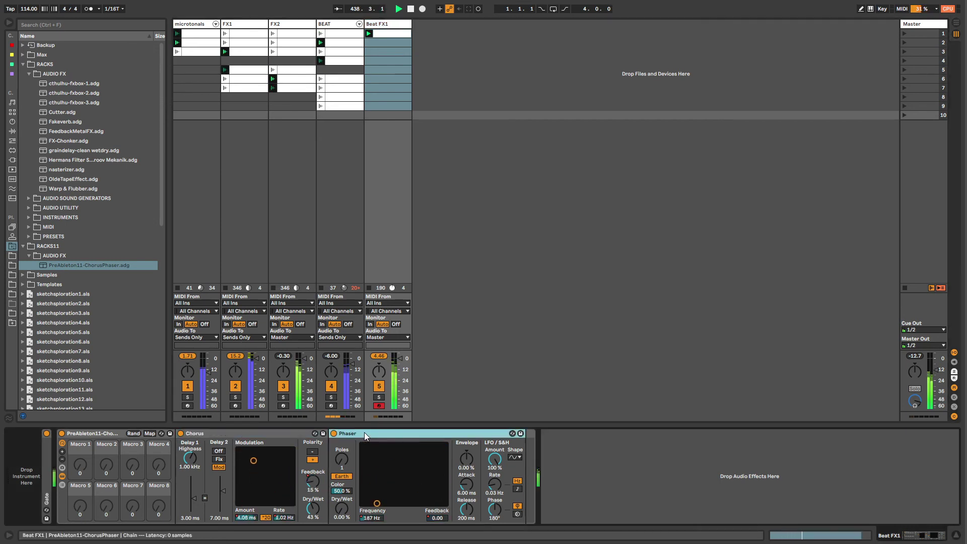
{"action": "left_click", "coordinate": [30, 73]}
{"action": "left_click", "coordinate": [22, 64]}
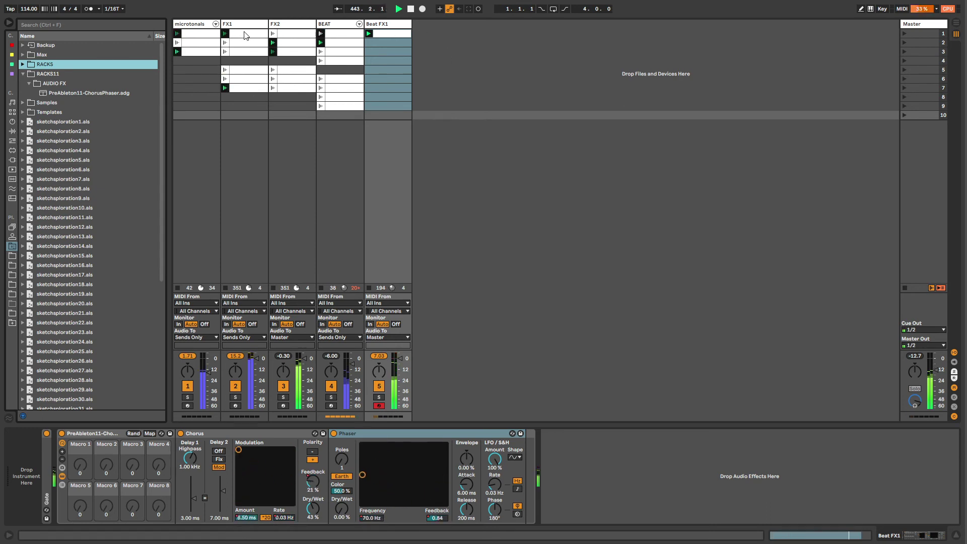
- Insert a MIDI track after Beat FX1 and fill its slots 1 to 7 with copied clips
{"action": "left_click", "coordinate": [392, 28]}
{"action": "key", "text": "ctrl+shift+t"}
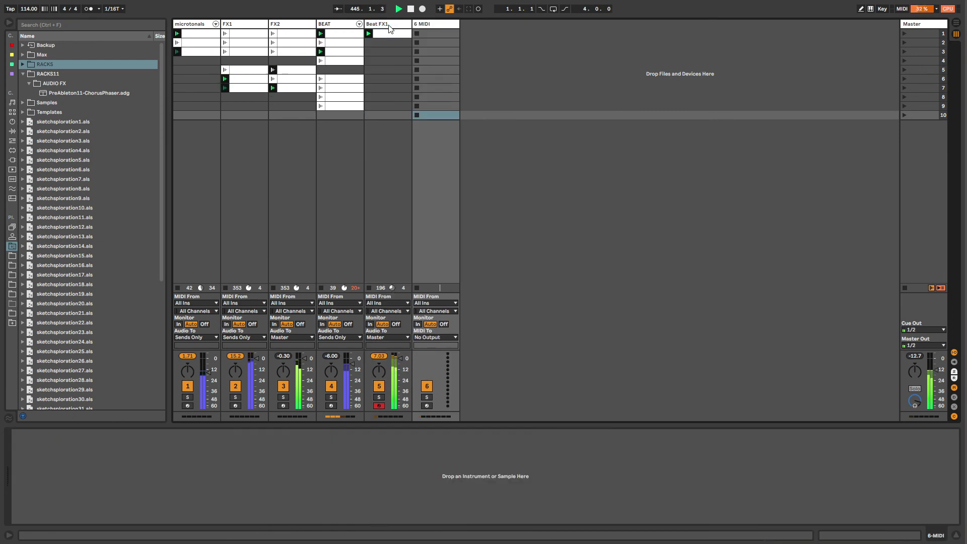
{"action": "left_click_drag", "start_coordinate": [250, 41], "coordinate": [437, 39]}
{"action": "left_click", "coordinate": [432, 71]}
{"action": "left_click", "coordinate": [435, 88], "text": "shift"}
{"action": "left_click", "coordinate": [439, 33]}
{"action": "left_click", "coordinate": [436, 81], "text": "shift"}
- Name the new track's first clip ROLL and enable its linked follow action, keeping the launch mode at Trigger
{"action": "double_click", "coordinate": [436, 34]}
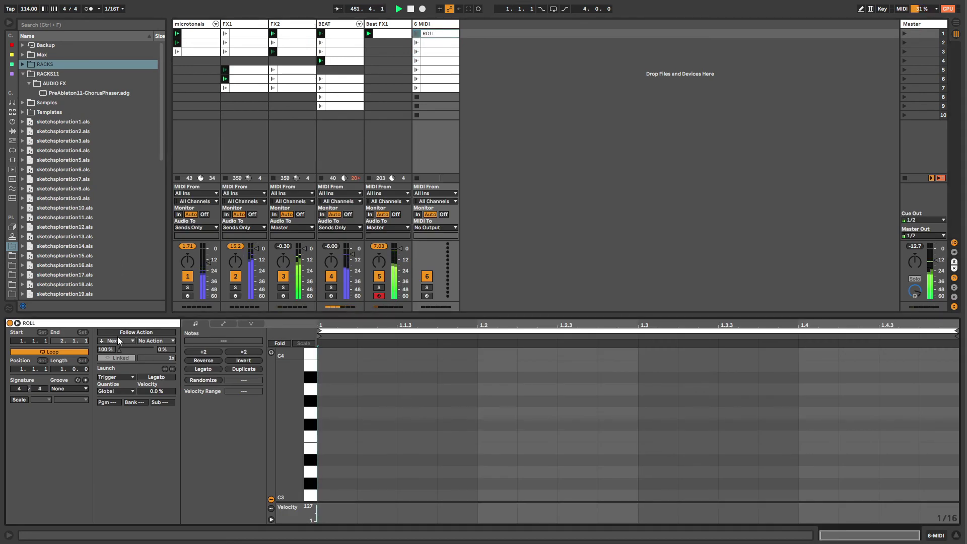
{"action": "left_click", "coordinate": [120, 359]}
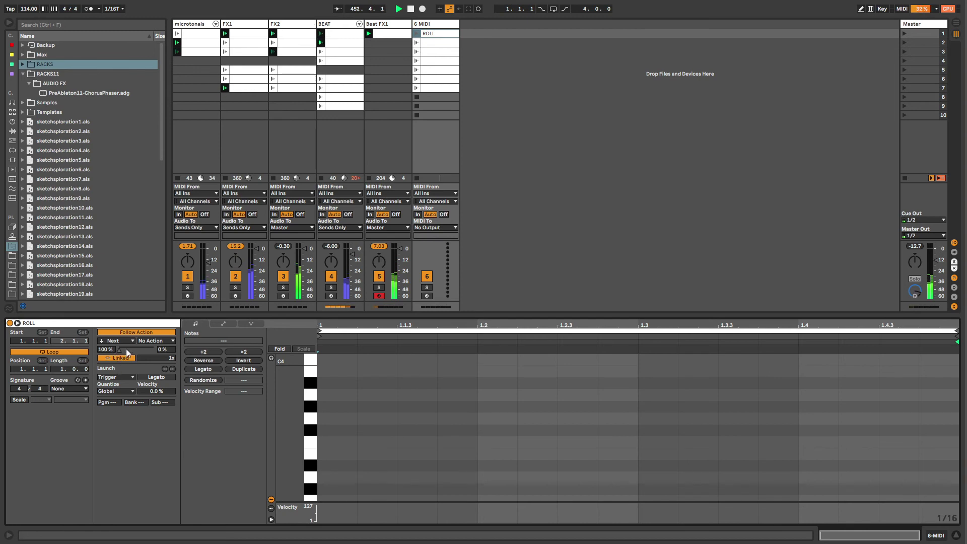
{"action": "left_click", "coordinate": [115, 377]}
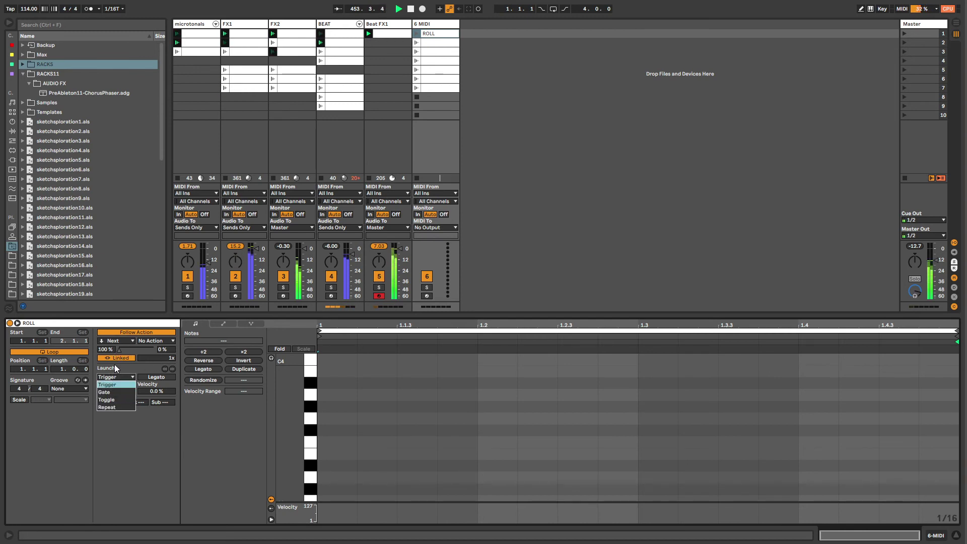
{"action": "left_click", "coordinate": [117, 370]}
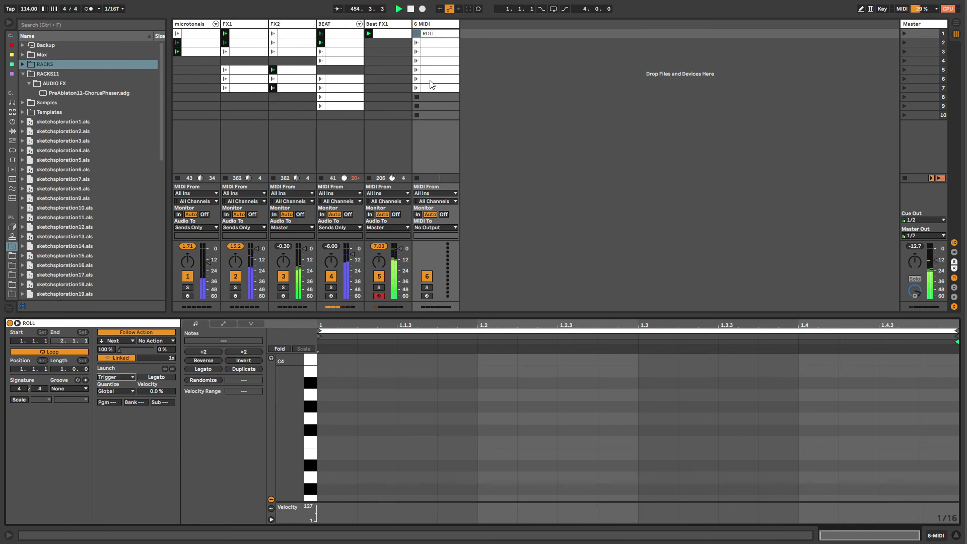
- Remove the stop buttons from slots 8 to 10 of the new track and name its second and third clips 1 and 2
{"action": "left_click_drag", "start_coordinate": [440, 113], "coordinate": [437, 99]}
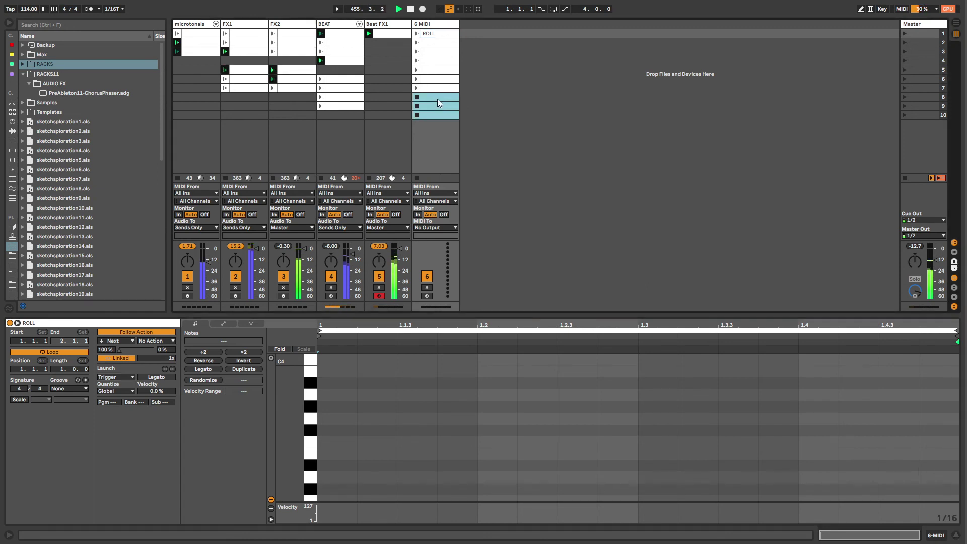
{"action": "left_click", "coordinate": [438, 34]}
{"action": "left_click", "coordinate": [436, 52]}
{"action": "left_click", "coordinate": [436, 45]}
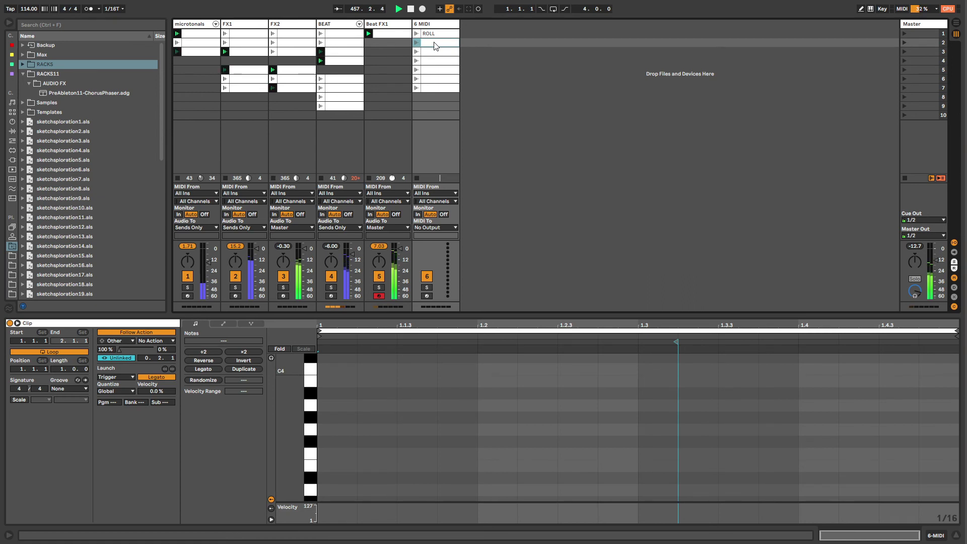
{"action": "left_click", "coordinate": [431, 53]}
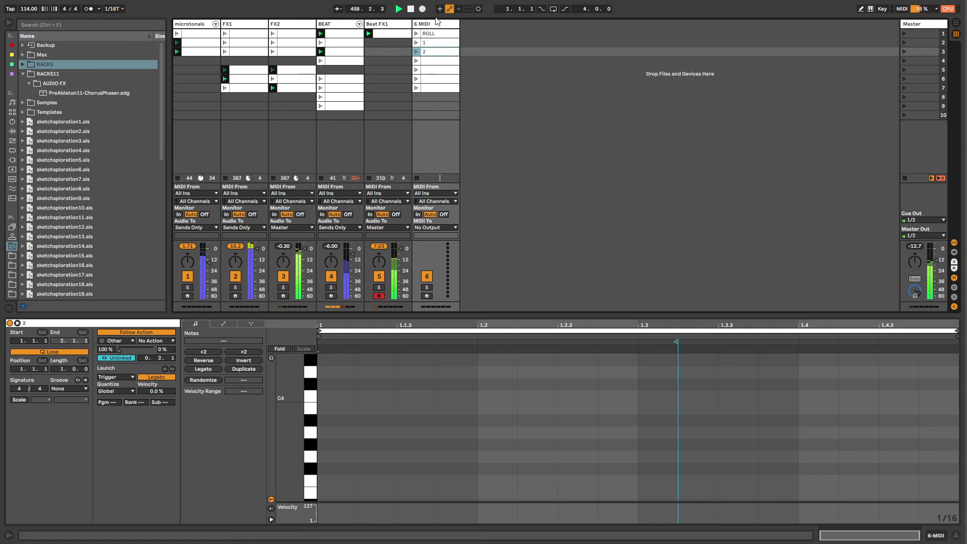
- Set the ROLL clip's follow action to Other and turn follow actions off for the six clips below it
{"action": "left_click", "coordinate": [431, 34]}
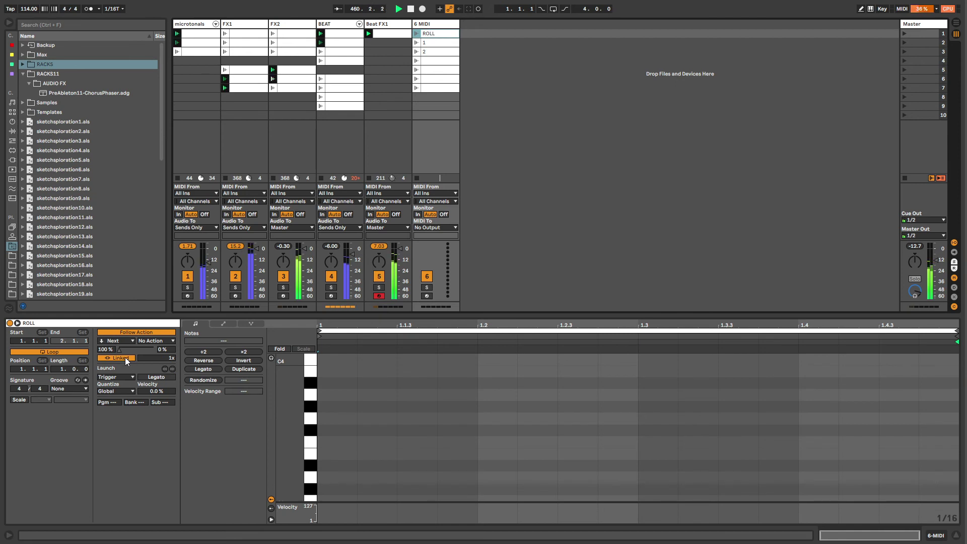
{"action": "left_click", "coordinate": [115, 341]}
{"action": "left_click", "coordinate": [115, 418]}
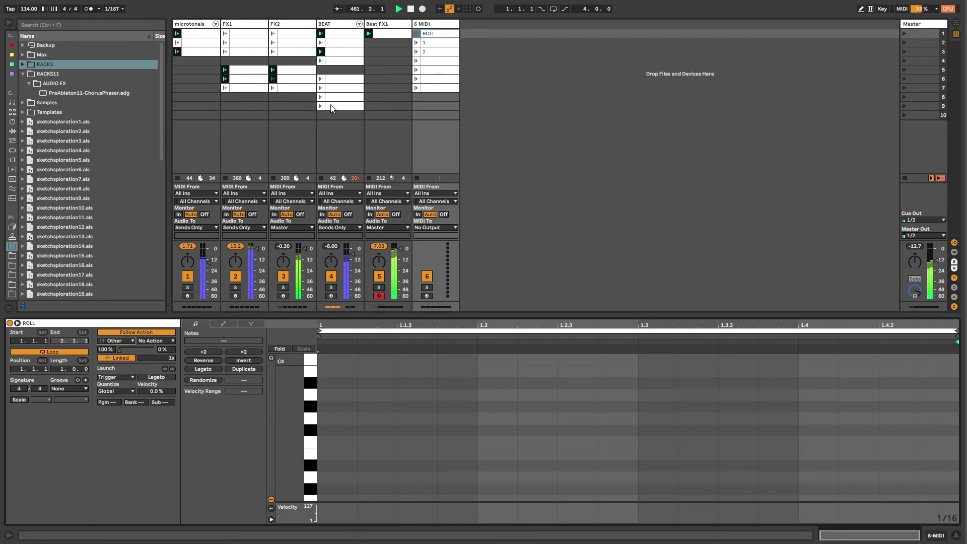
{"action": "left_click", "coordinate": [427, 43]}
{"action": "left_click", "coordinate": [421, 88], "text": "shift"}
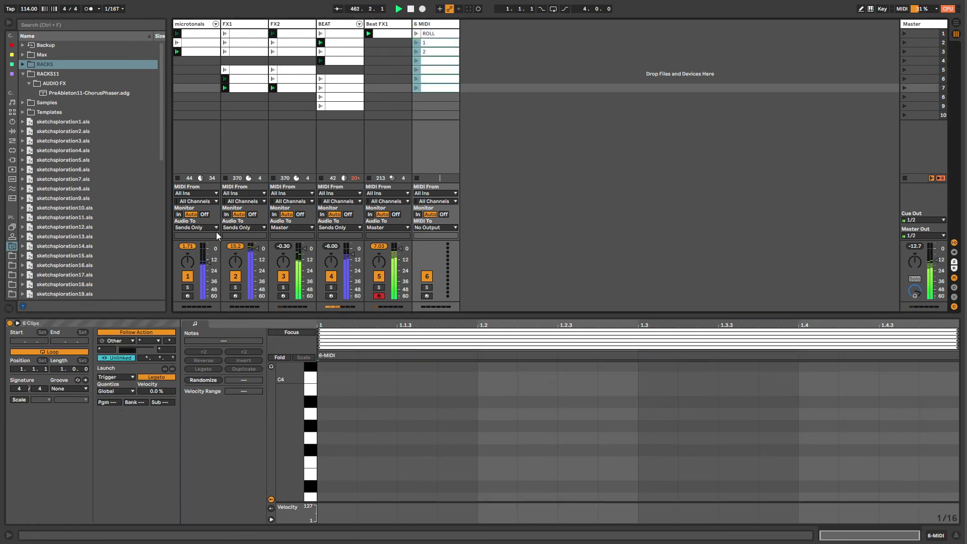
{"action": "left_click", "coordinate": [141, 332]}
- Launch the ROLL clip repeatedly to test its follow action, and collapse the RACKS11 folder in the browser
{"action": "left_click", "coordinate": [428, 34]}
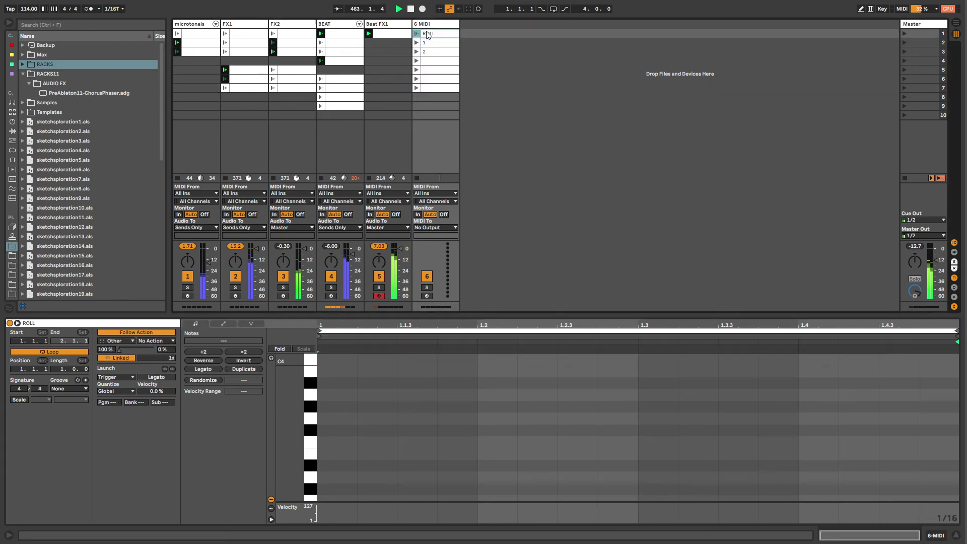
{"action": "key", "text": "Return"}
{"action": "left_click", "coordinate": [428, 52]}
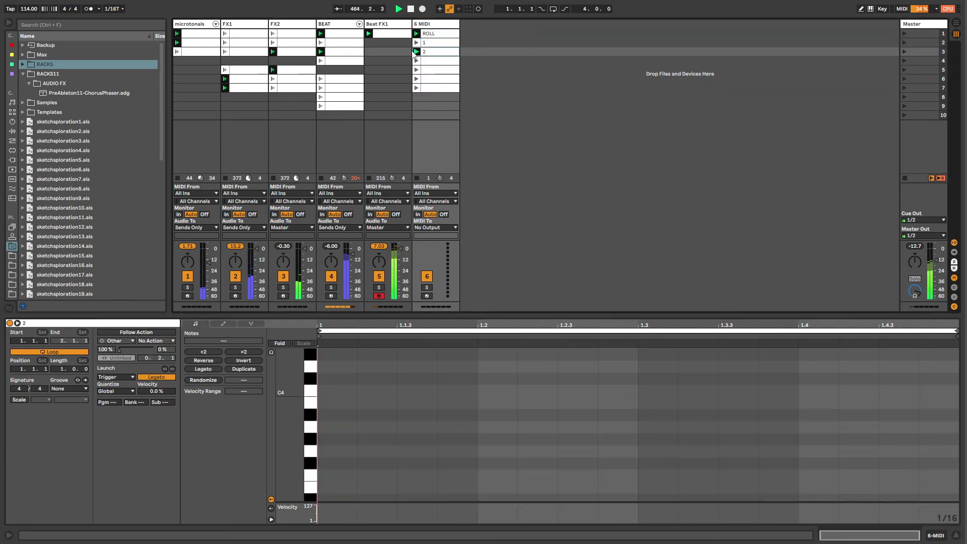
{"action": "left_click", "coordinate": [22, 74]}
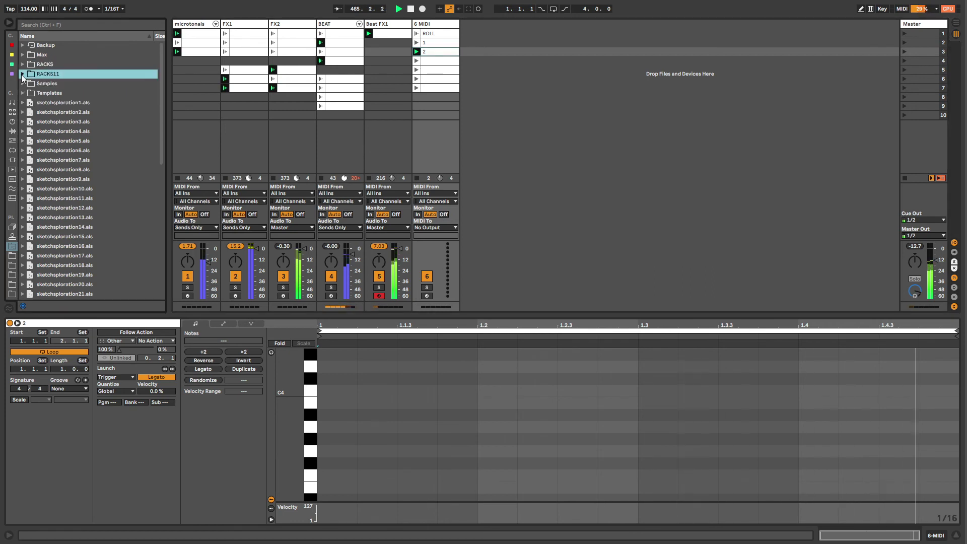
{"action": "left_click", "coordinate": [416, 34]}
{"action": "left_click", "coordinate": [440, 80]}
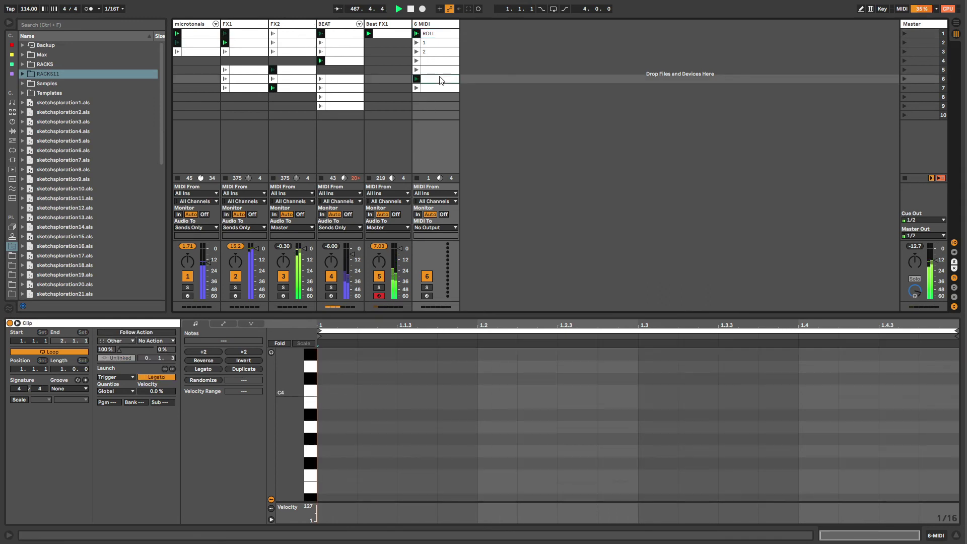
{"action": "left_click", "coordinate": [417, 34]}
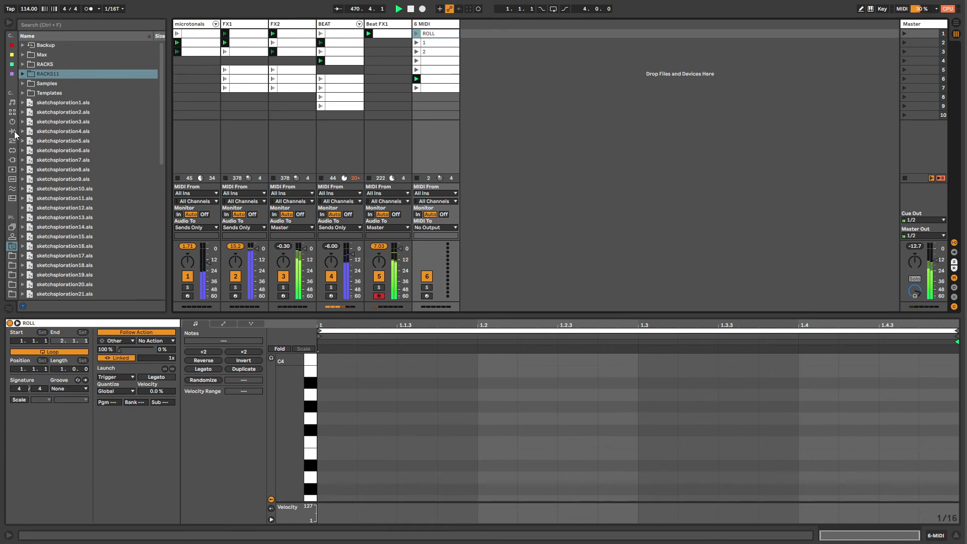
- Look through the MIDI effects and audio effects in the browser, briefly unfolding the Drive & Color category
{"action": "left_click", "coordinate": [12, 141]}
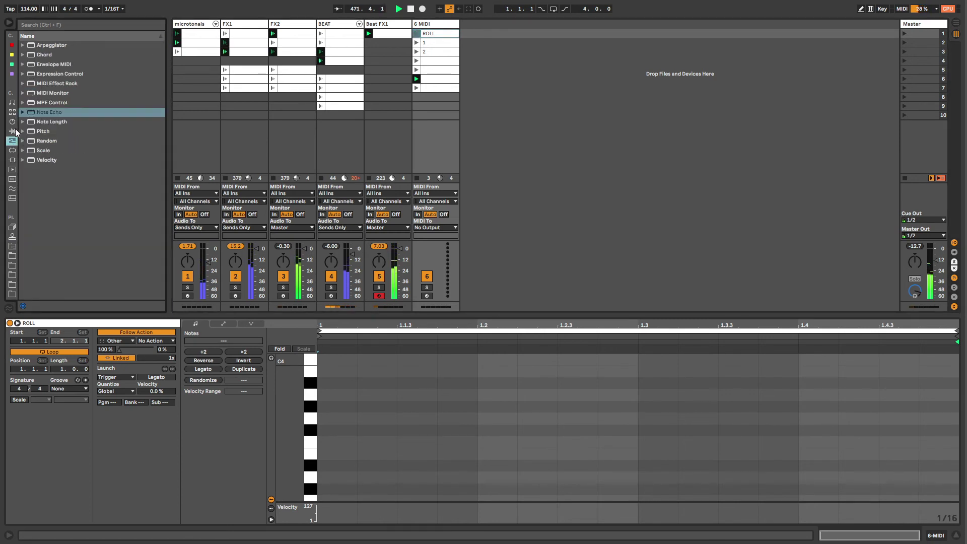
{"action": "left_click", "coordinate": [13, 131]}
{"action": "left_click", "coordinate": [24, 64]}
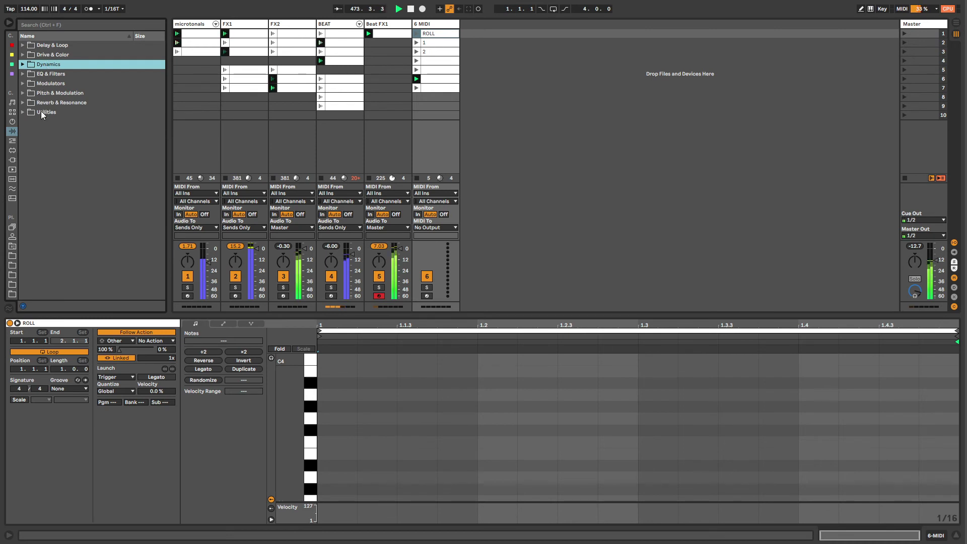
{"action": "left_click", "coordinate": [23, 54]}
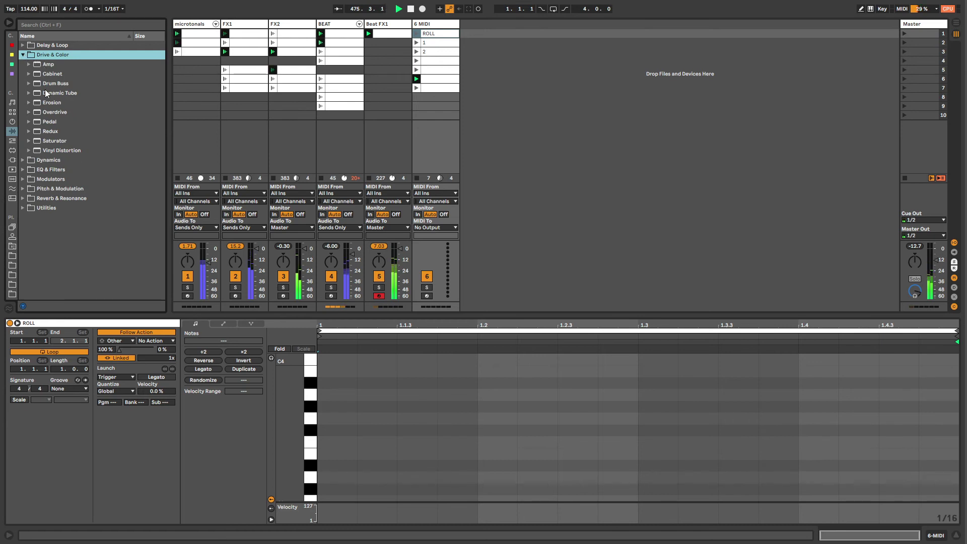
{"action": "left_click", "coordinate": [23, 55]}
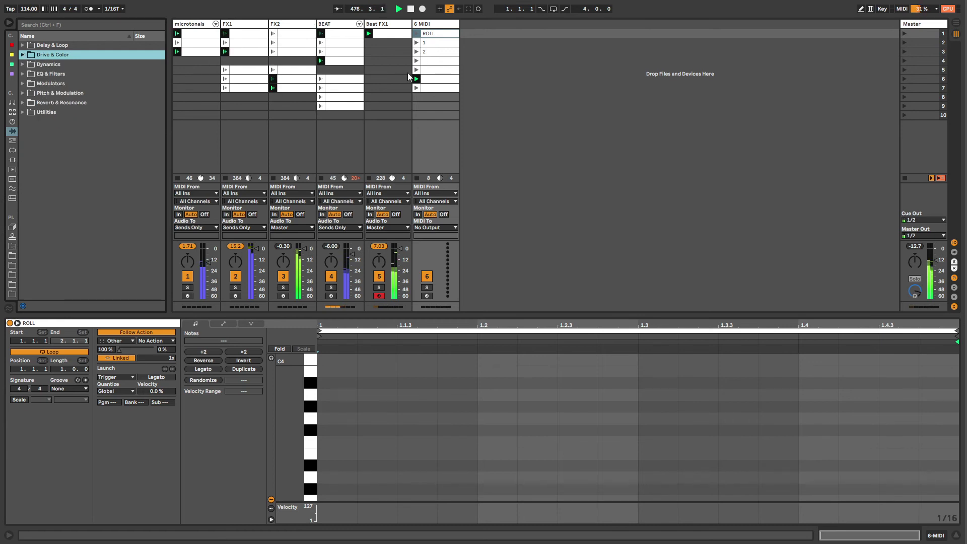
- Delete the seven ROLL test clips and remove the extra MIDI track after Beat FX1
{"action": "left_click", "coordinate": [428, 51]}
{"action": "left_click", "coordinate": [429, 61]}
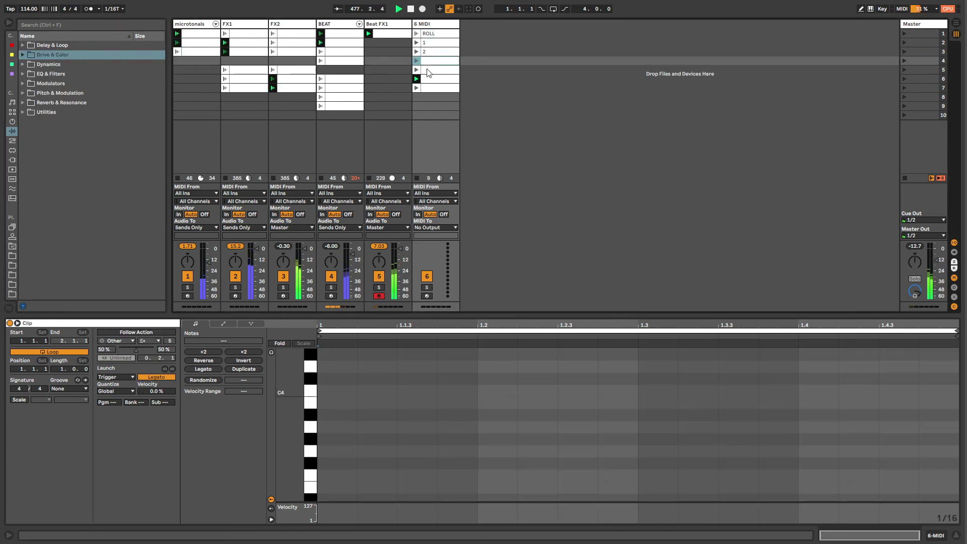
{"action": "left_click", "coordinate": [436, 34]}
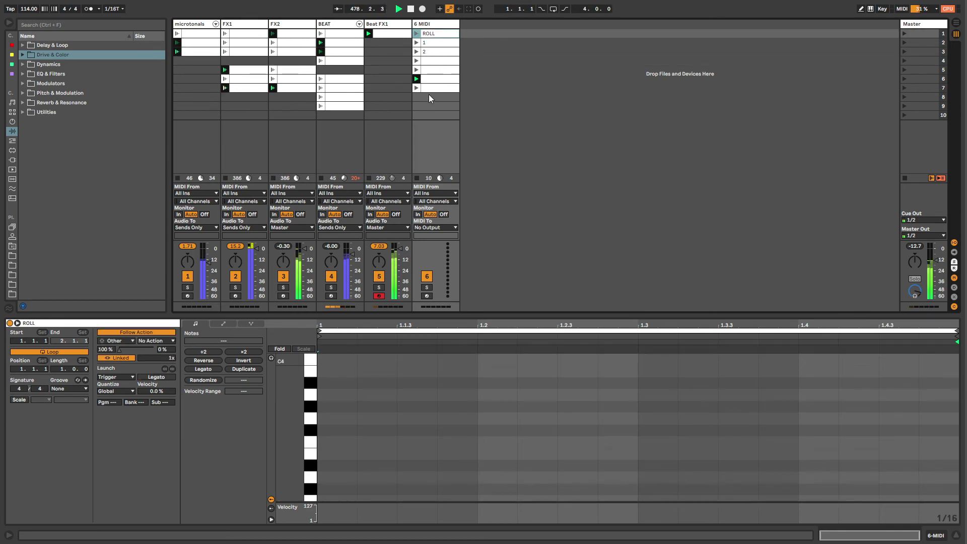
{"action": "left_click", "coordinate": [434, 87], "text": "shift"}
{"action": "key", "text": "Delete"}
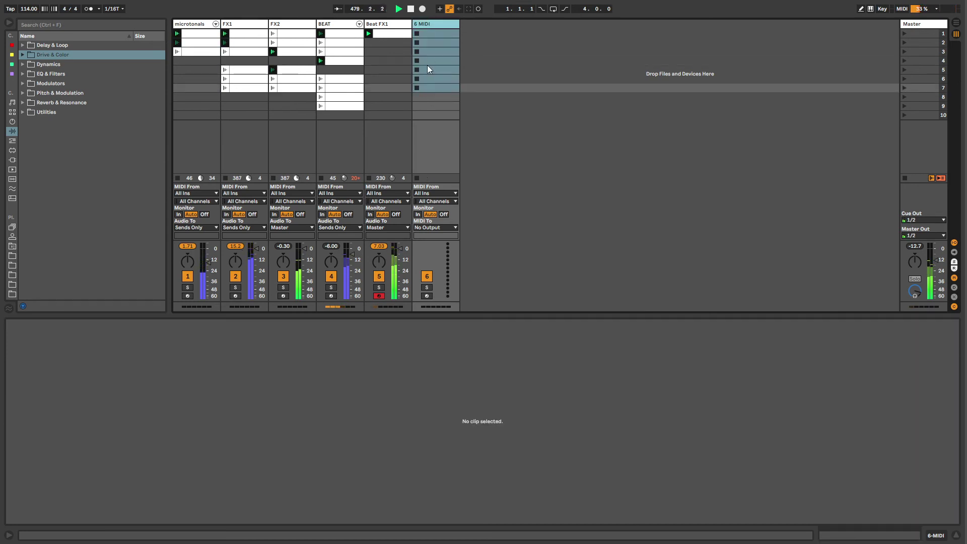
{"action": "left_click", "coordinate": [425, 28]}
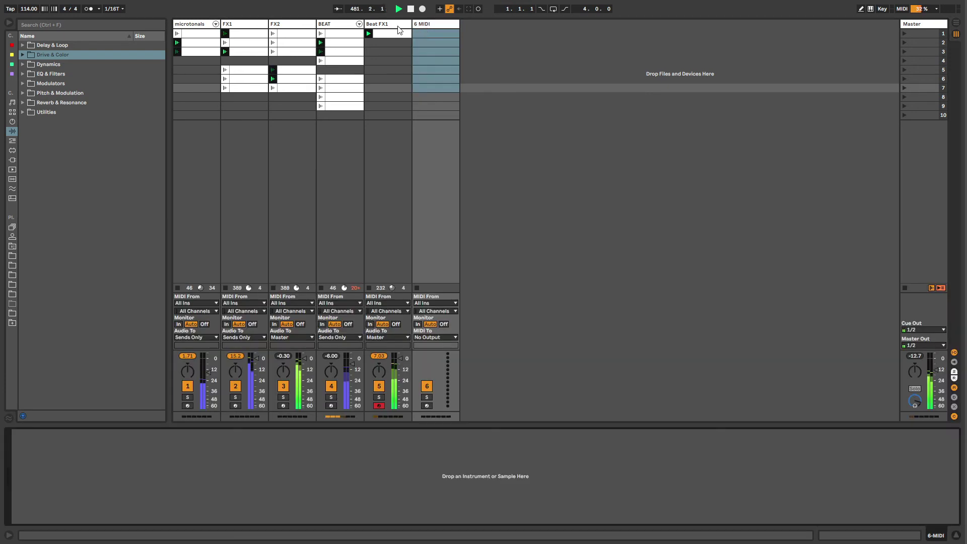
{"action": "left_click", "coordinate": [398, 26]}
{"action": "left_click", "coordinate": [430, 25]}
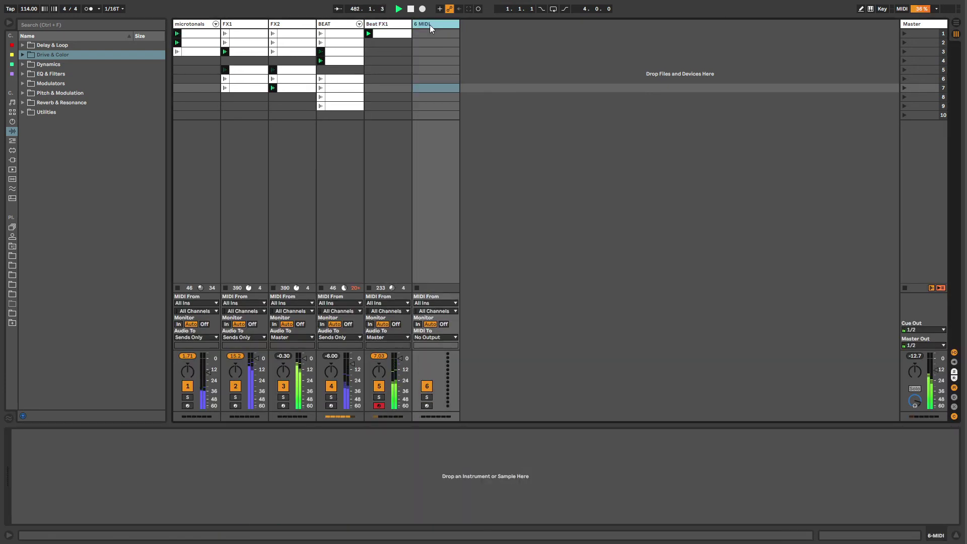
{"action": "key", "text": "Delete"}
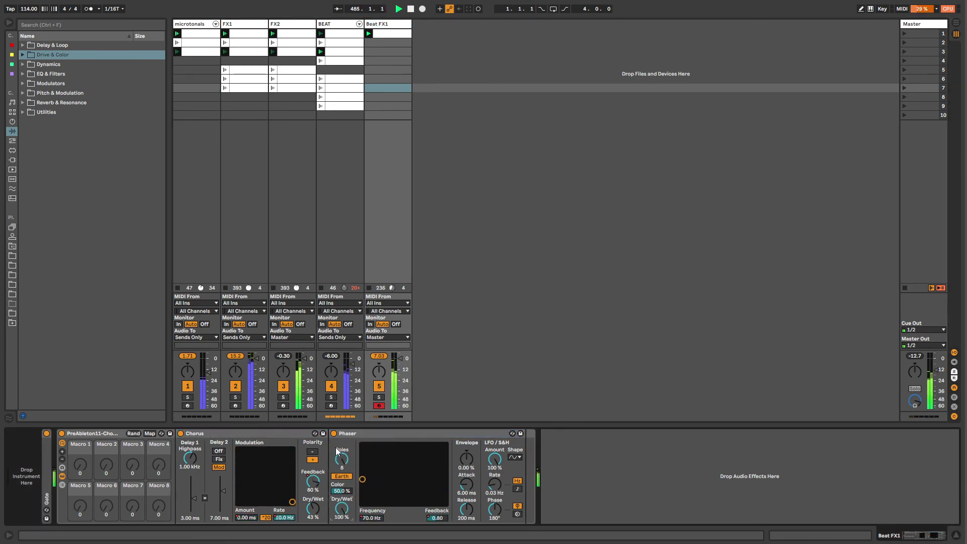
- Set the Phaser's LFO to 73.8% amount and 0° phase, and its envelope to -30.2% with 2.67 ms attack and 54.1 ms release
{"action": "left_click_drag", "start_coordinate": [495, 485], "coordinate": [495, 453]}
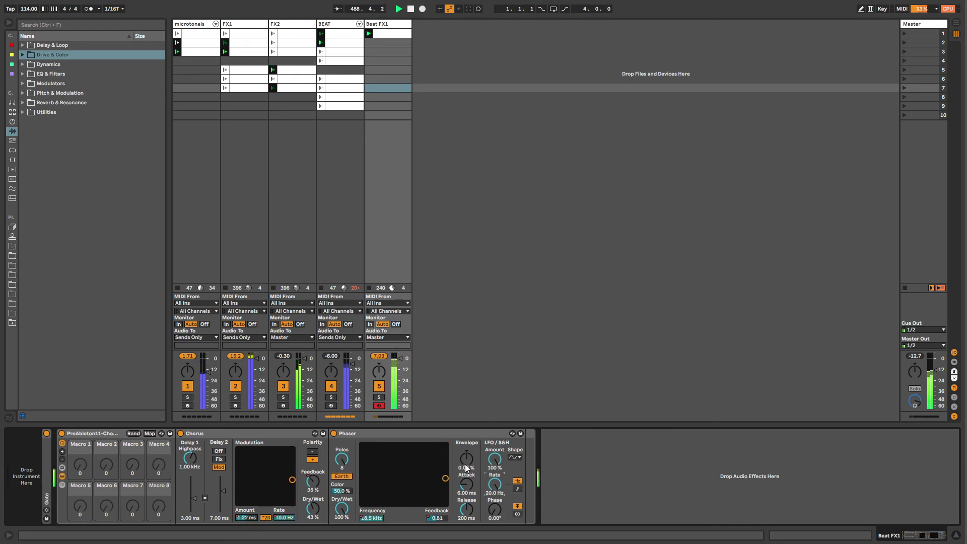
{"action": "mouse_move", "coordinate": [493, 460]}
{"action": "left_mouse_down"}
{"action": "mouse_move", "coordinate": [495, 504]}
{"action": "mouse_move", "coordinate": [494, 465]}
{"action": "left_mouse_up"}
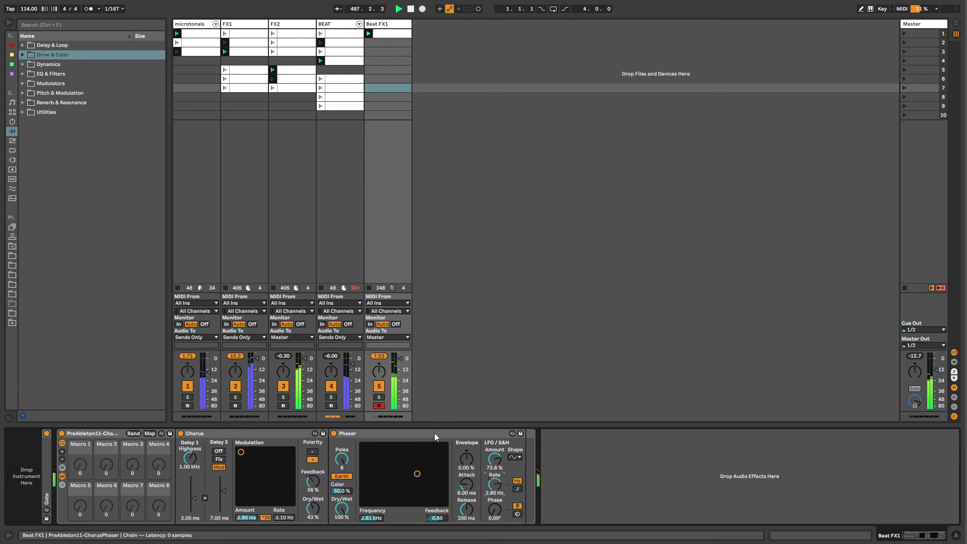
{"action": "left_click_drag", "start_coordinate": [470, 458], "coordinate": [470, 443]}
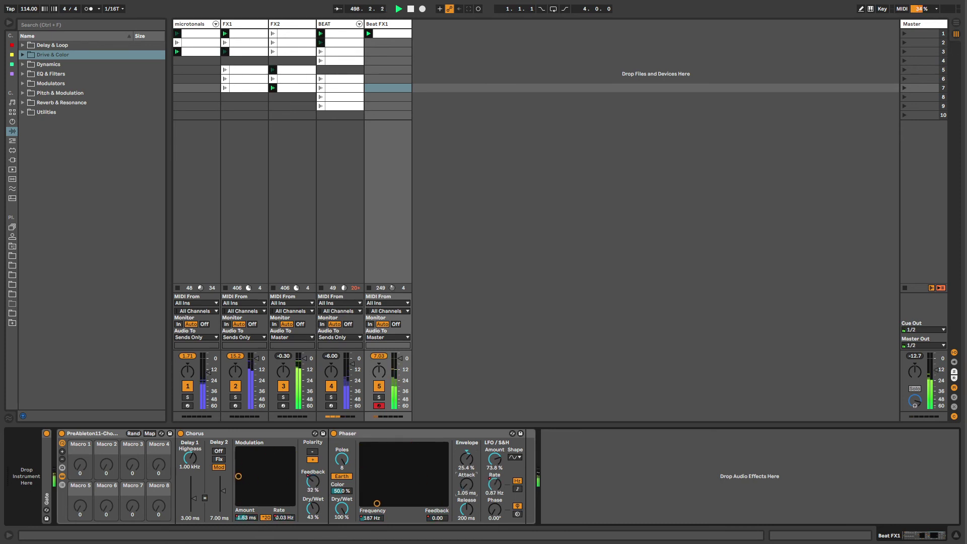
{"action": "left_click_drag", "start_coordinate": [468, 517], "coordinate": [467, 541]}
{"action": "left_click_drag", "start_coordinate": [467, 493], "coordinate": [471, 466]}
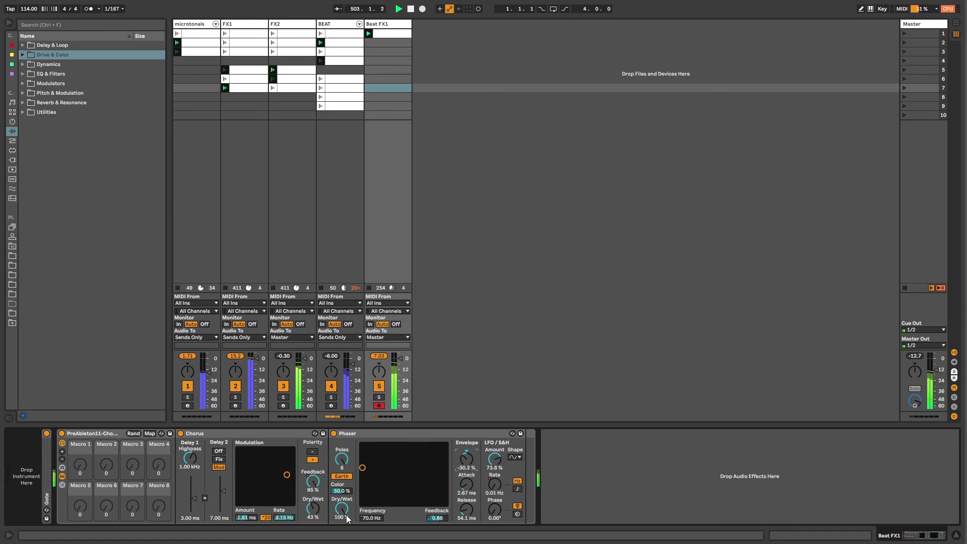
- Set the Phaser's Dry/Wet to 36.5%, and map both the Phaser's and the Chorus's Dry/Wet to the rack's first macro
{"action": "left_click_drag", "start_coordinate": [347, 519], "coordinate": [347, 537]}
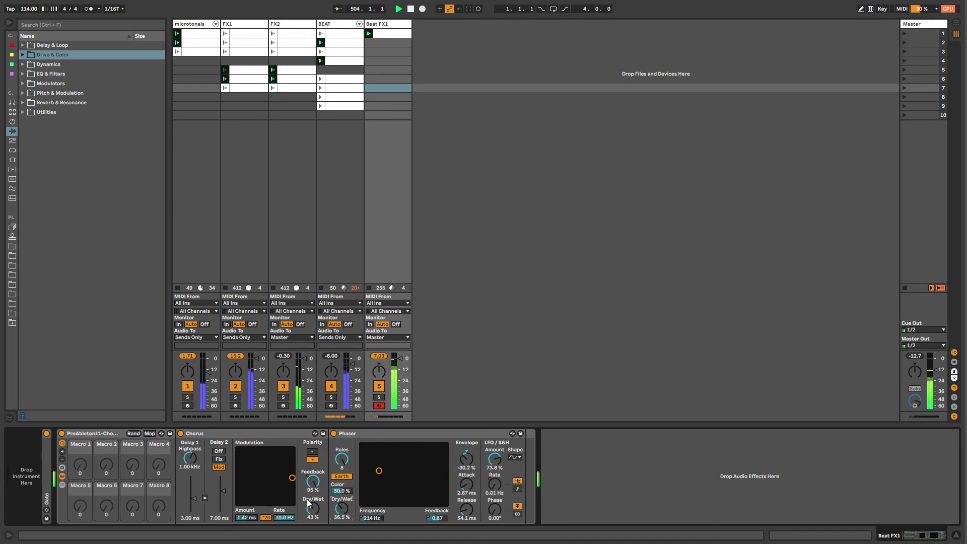
{"action": "left_click", "coordinate": [148, 433]}
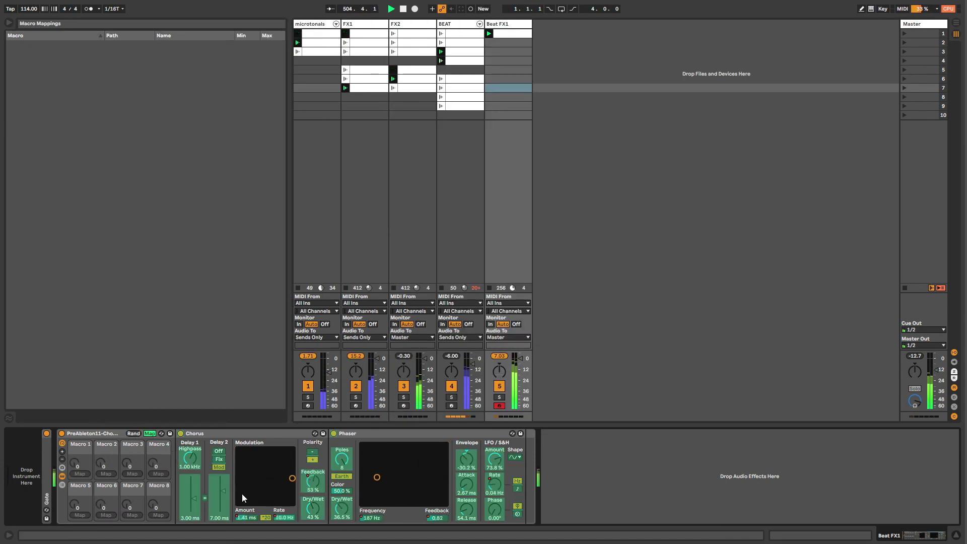
{"action": "left_click", "coordinate": [343, 511]}
{"action": "left_click", "coordinate": [80, 474]}
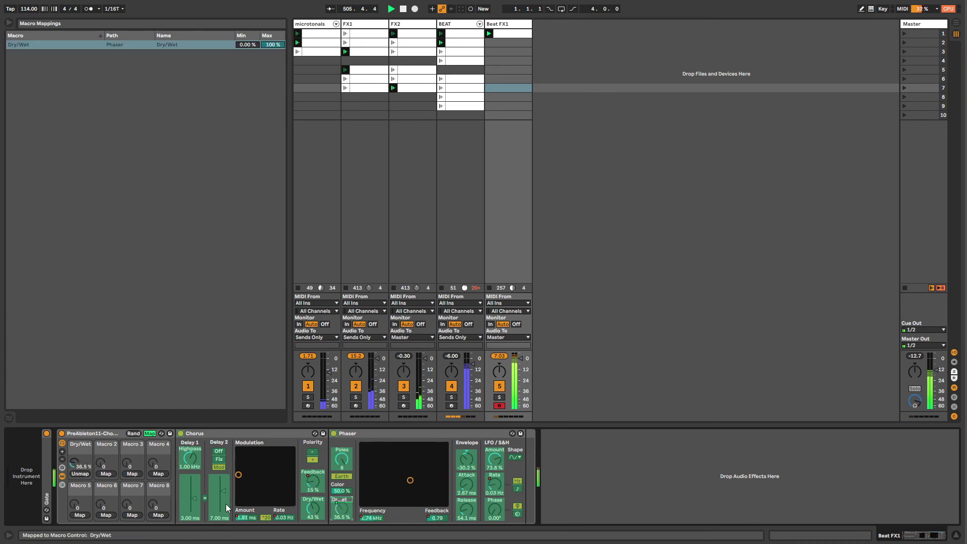
{"action": "left_click", "coordinate": [313, 499]}
{"action": "left_click", "coordinate": [79, 474]}
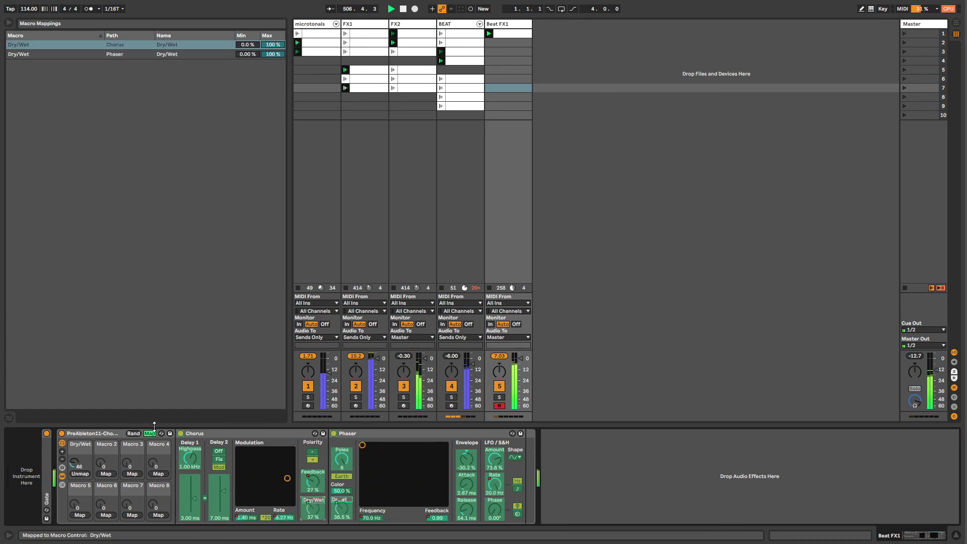
{"action": "left_click", "coordinate": [150, 434]}
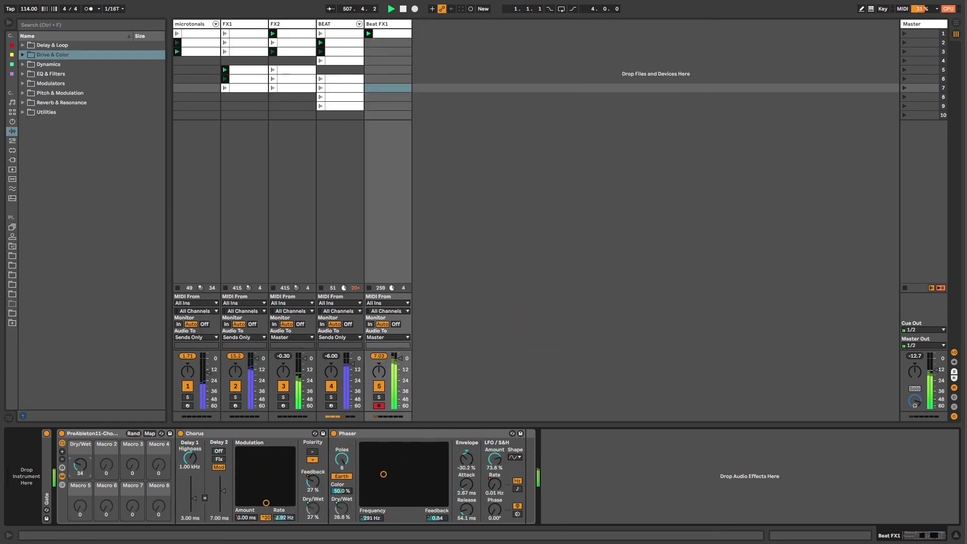
- Switch off the tweakbench grumblbum rack on the BEAT track and unfold it in the device chain
{"action": "left_click", "coordinate": [345, 420]}
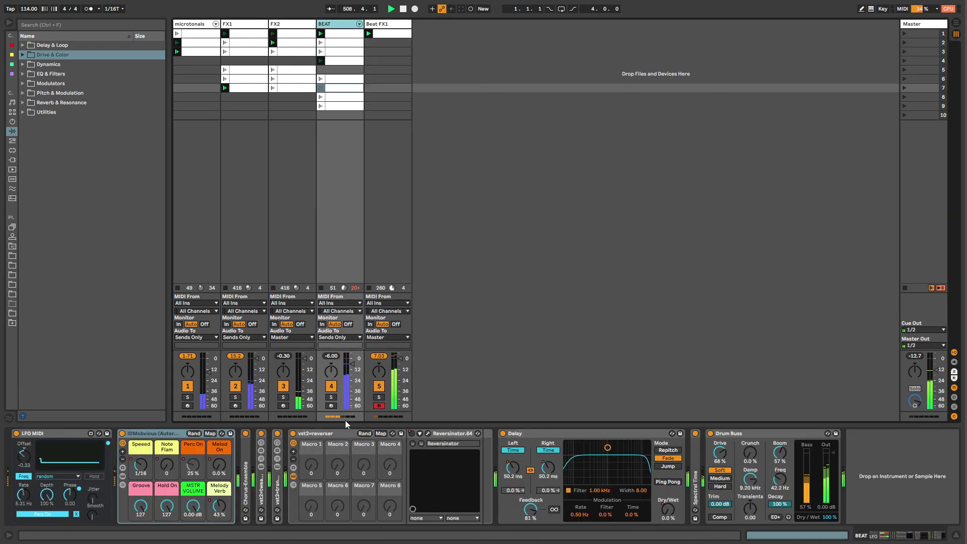
{"action": "double_click", "coordinate": [262, 490]}
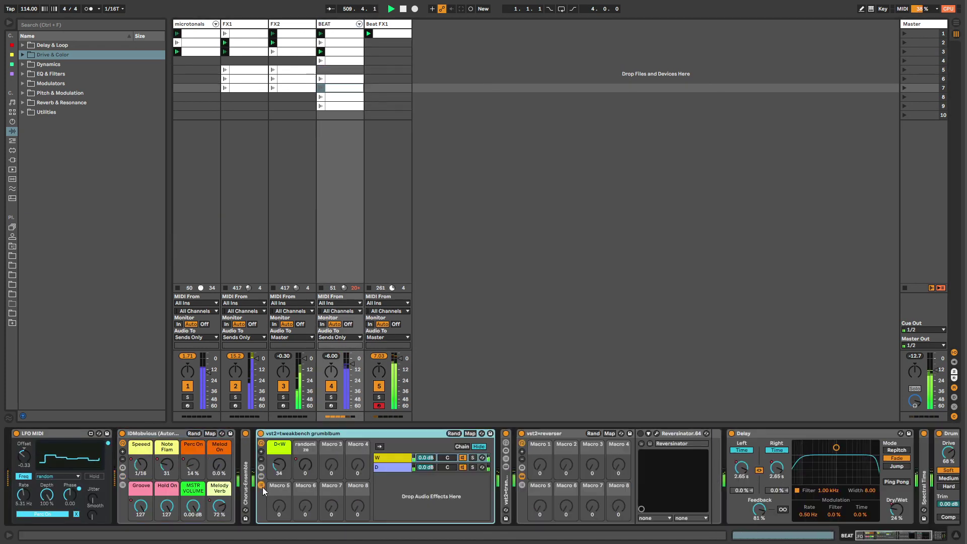
{"action": "double_click", "coordinate": [267, 433]}
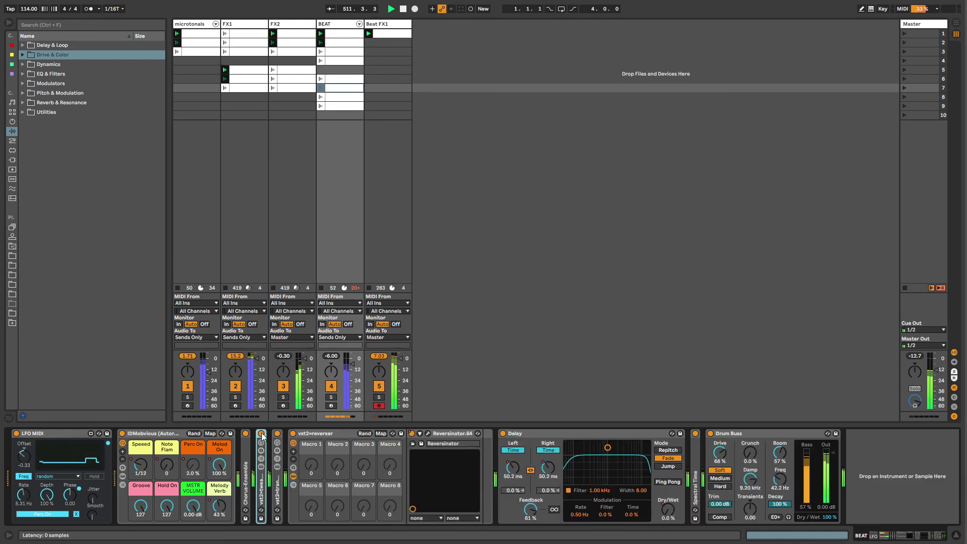
{"action": "left_click", "coordinate": [262, 435]}
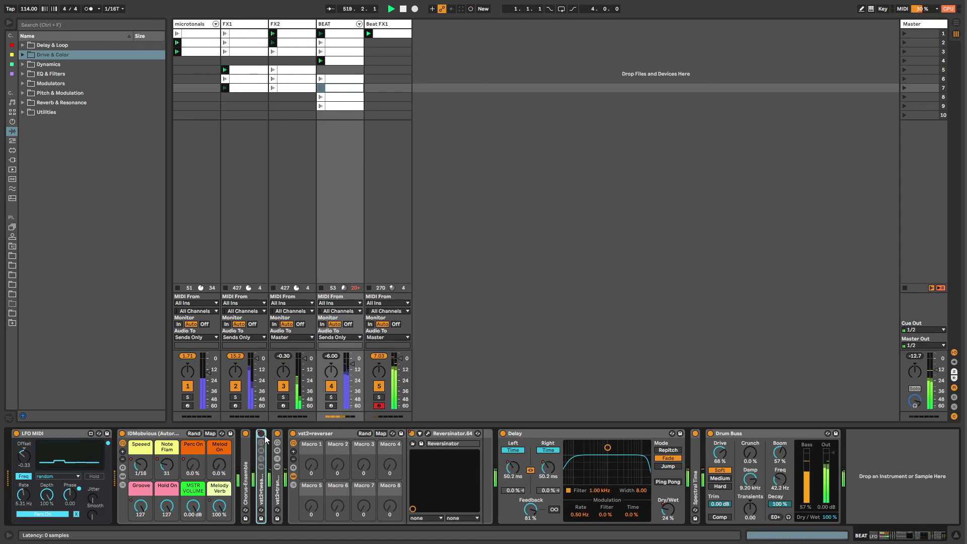
{"action": "double_click", "coordinate": [263, 476]}
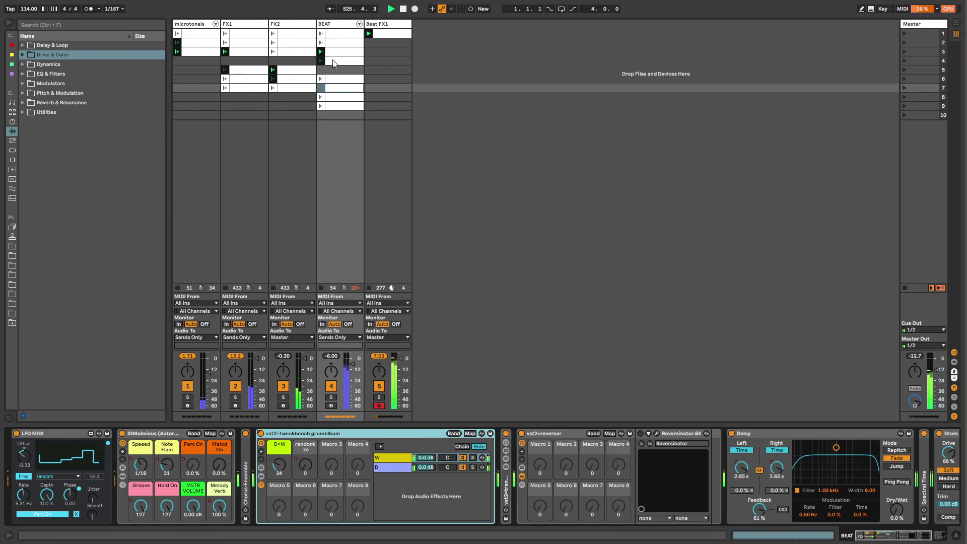
- Compare the BEAT clips in scenes 1–4 with the second group of clips in scenes 6–9
{"action": "left_click", "coordinate": [338, 79]}
{"action": "left_click", "coordinate": [335, 106]}
{"action": "left_click", "coordinate": [336, 88]}
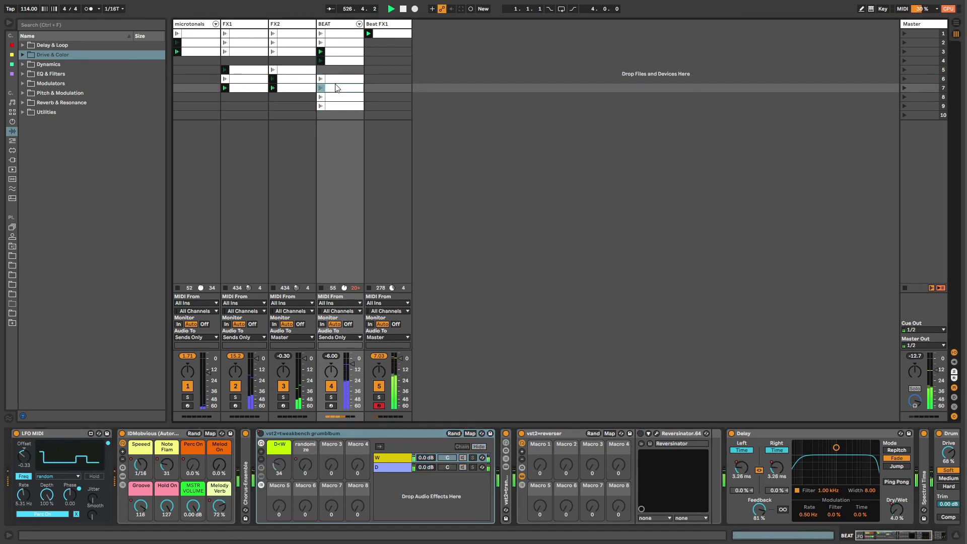
{"action": "left_click", "coordinate": [337, 80]}
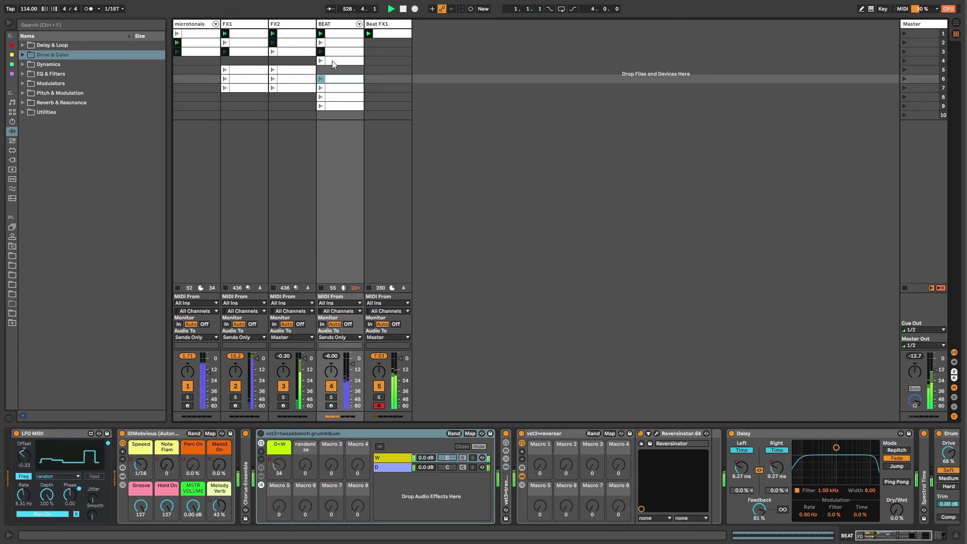
{"action": "left_click", "coordinate": [331, 60]}
{"action": "left_click", "coordinate": [333, 79]}
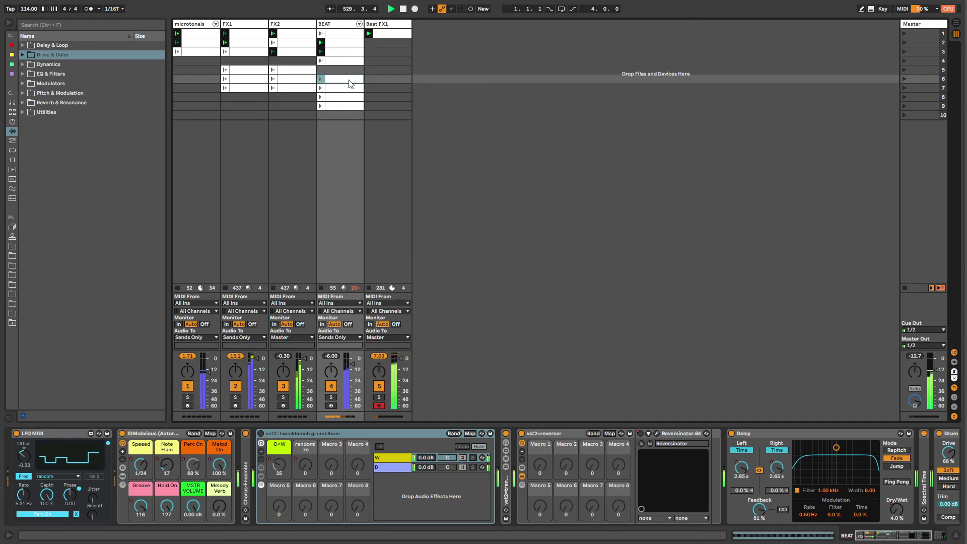
{"action": "left_click", "coordinate": [339, 52]}
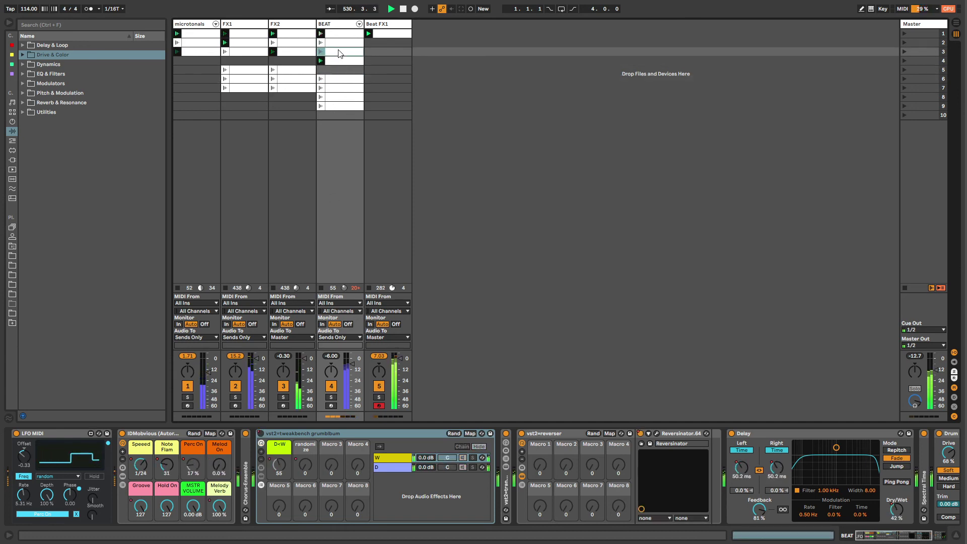
{"action": "left_click", "coordinate": [338, 42]}
{"action": "left_click", "coordinate": [337, 35]}
{"action": "left_click", "coordinate": [340, 80]}
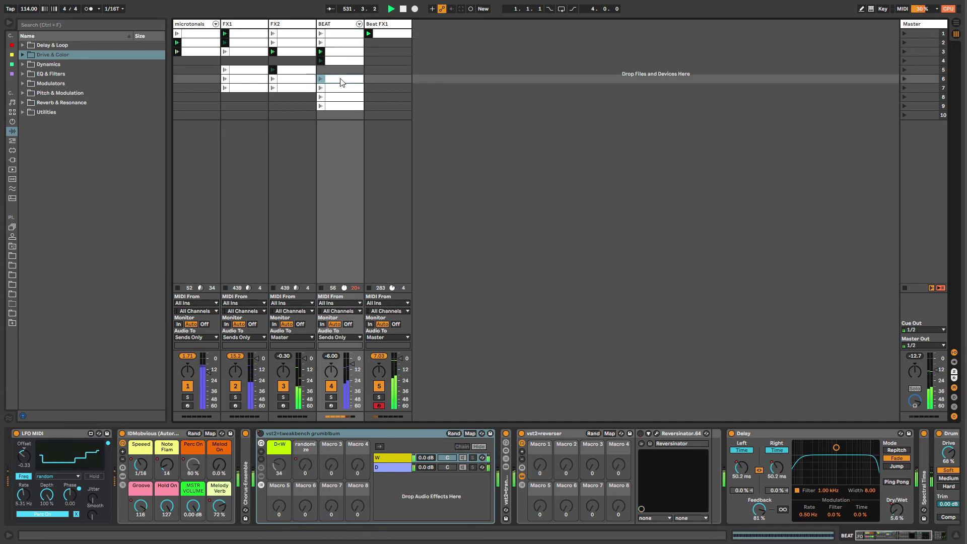
- Set the second follow action of the four BEAT clips in scenes 1–4 to Jump
{"action": "left_click", "coordinate": [340, 62]}
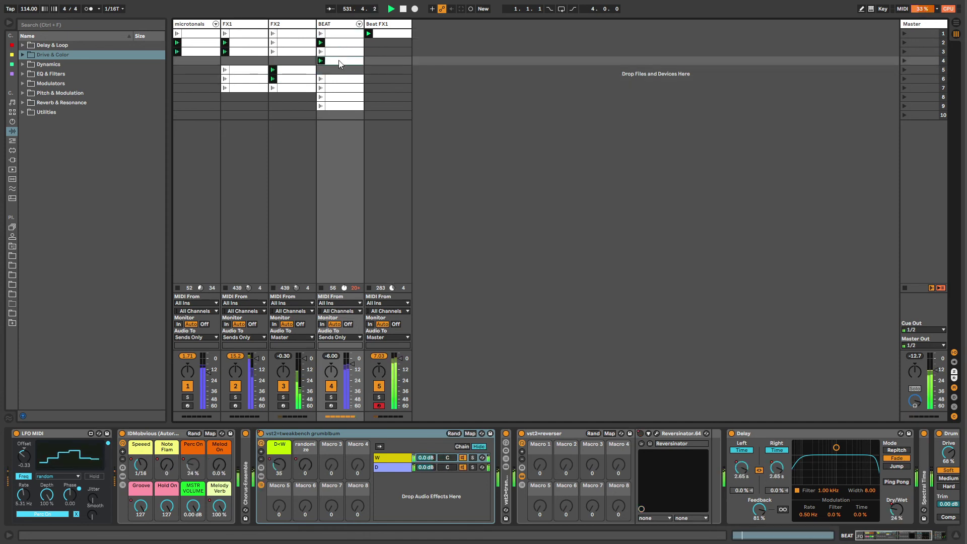
{"action": "left_click", "coordinate": [336, 34], "text": "shift"}
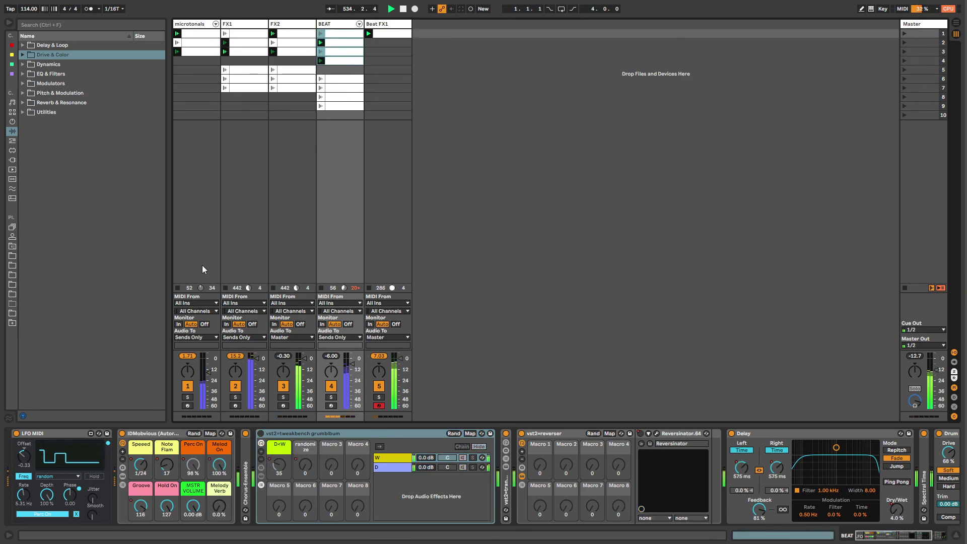
{"action": "left_click", "coordinate": [343, 32], "text": "shift"}
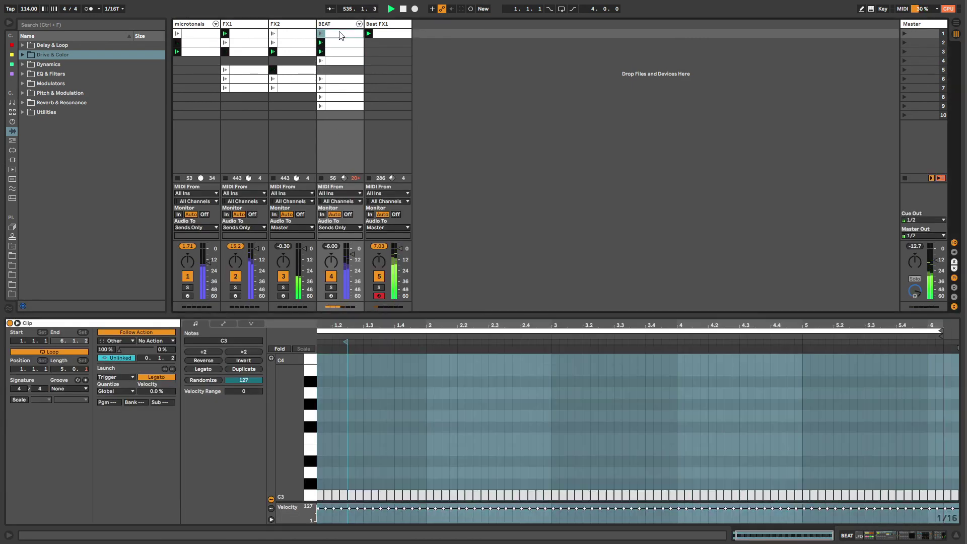
{"action": "left_click", "coordinate": [340, 60], "text": "shift"}
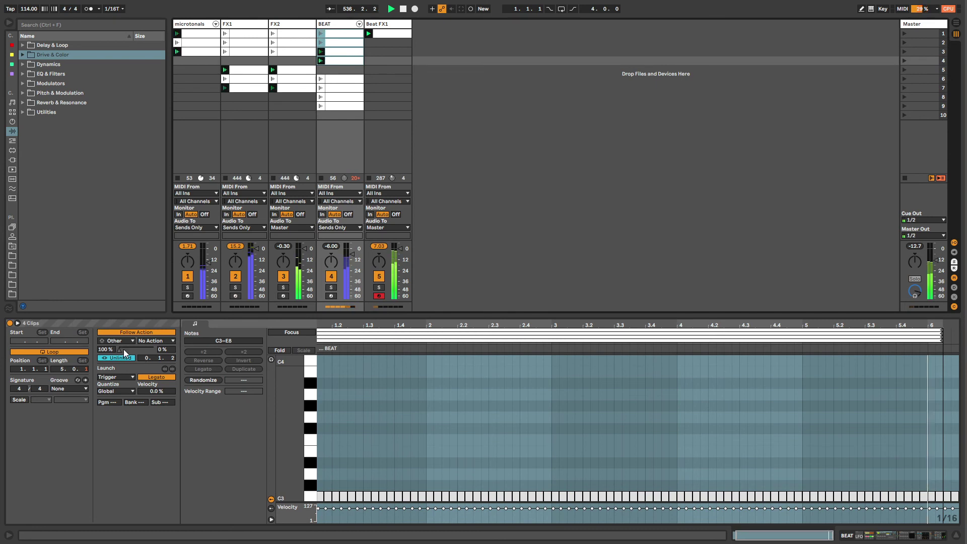
{"action": "left_click", "coordinate": [160, 341]}
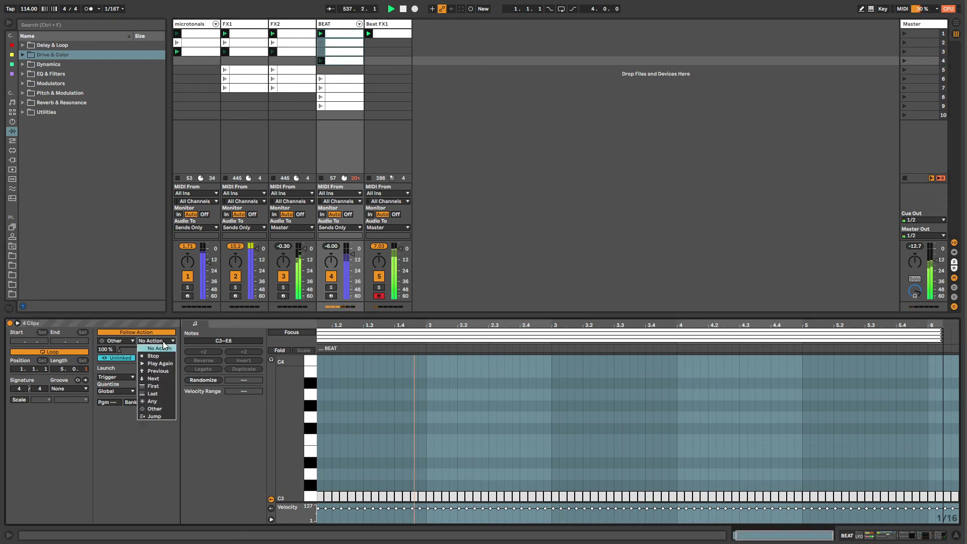
{"action": "left_click", "coordinate": [158, 417]}
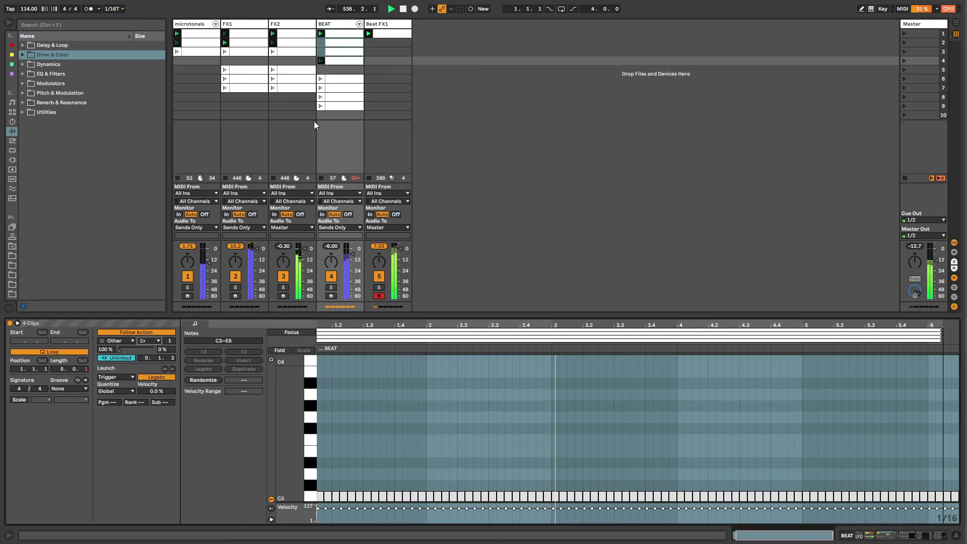
- Set the second follow action of the scene 6 BEAT clip to Jump with target 1
{"action": "left_click", "coordinate": [344, 82]}
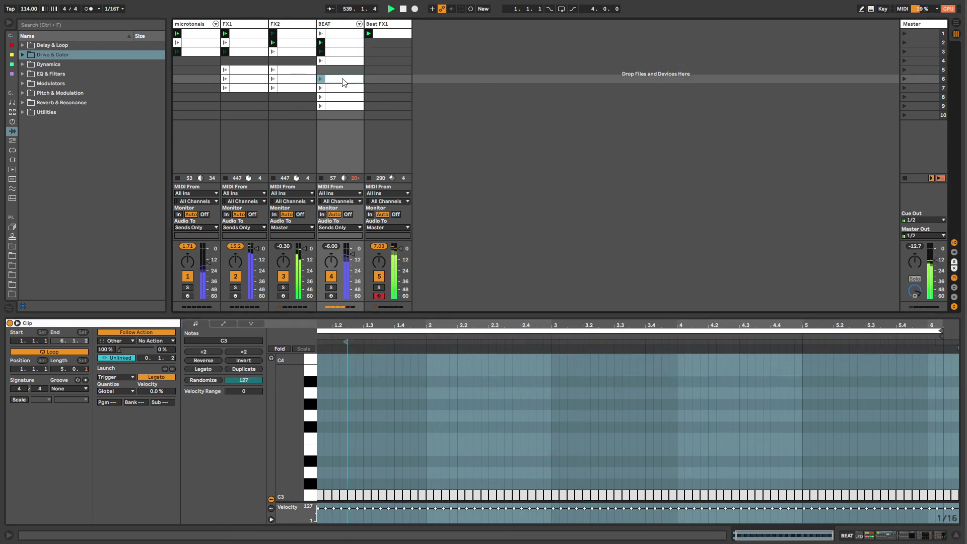
{"action": "left_click", "coordinate": [160, 344]}
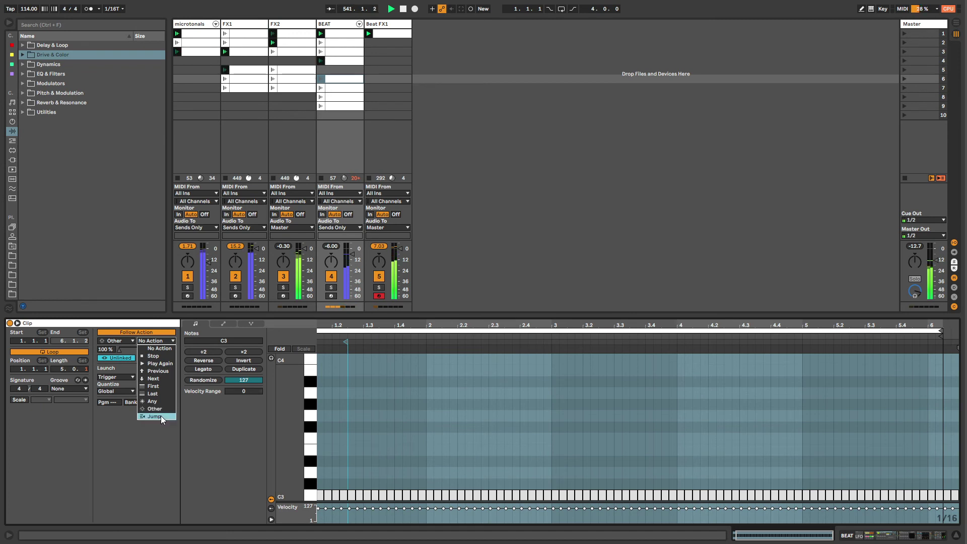
{"action": "left_click", "coordinate": [161, 417]}
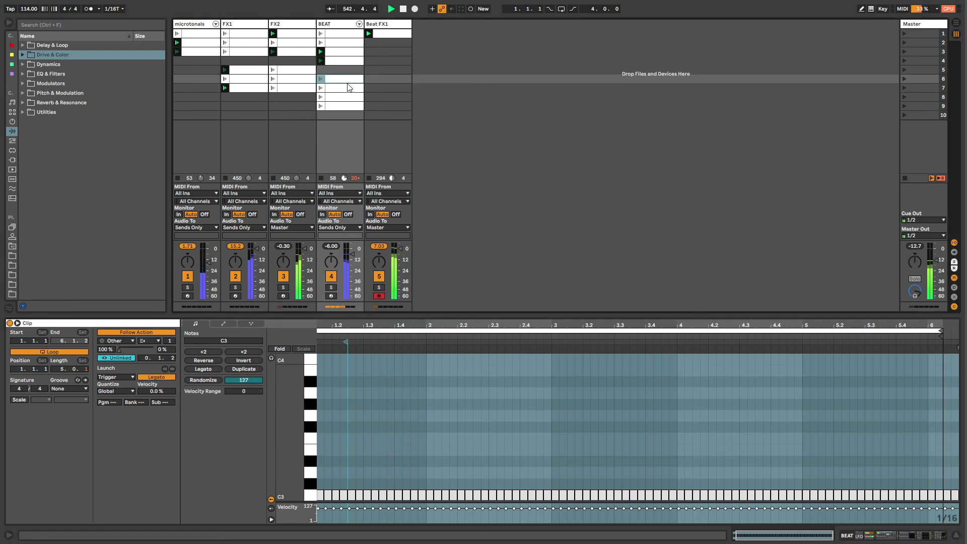
- Examine the BEAT slots from scene 5 to scene 9 and the follow actions of their clips
{"action": "left_click", "coordinate": [346, 106]}
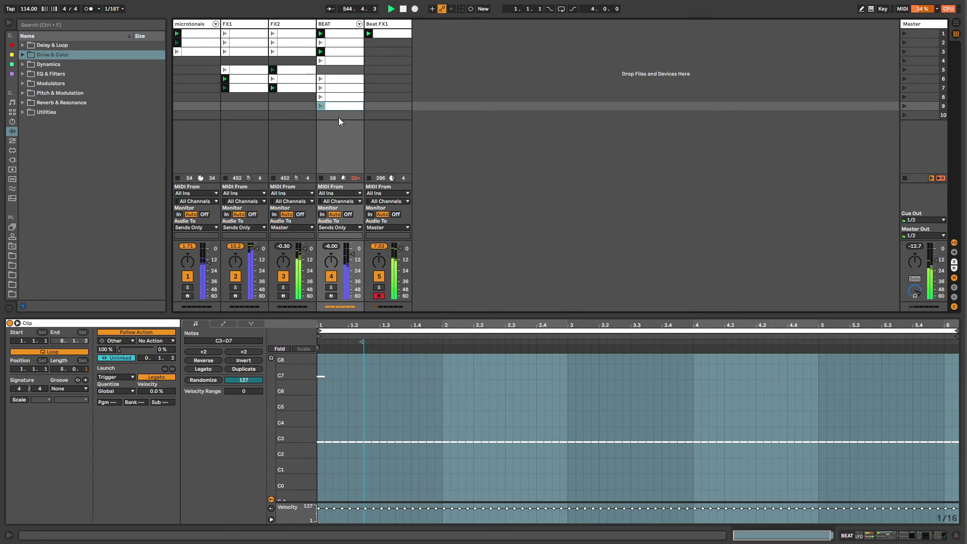
{"action": "key", "text": "Up"}
{"action": "key", "text": "Up"}
{"action": "key", "text": "Up"}
{"action": "key", "text": "Up"}
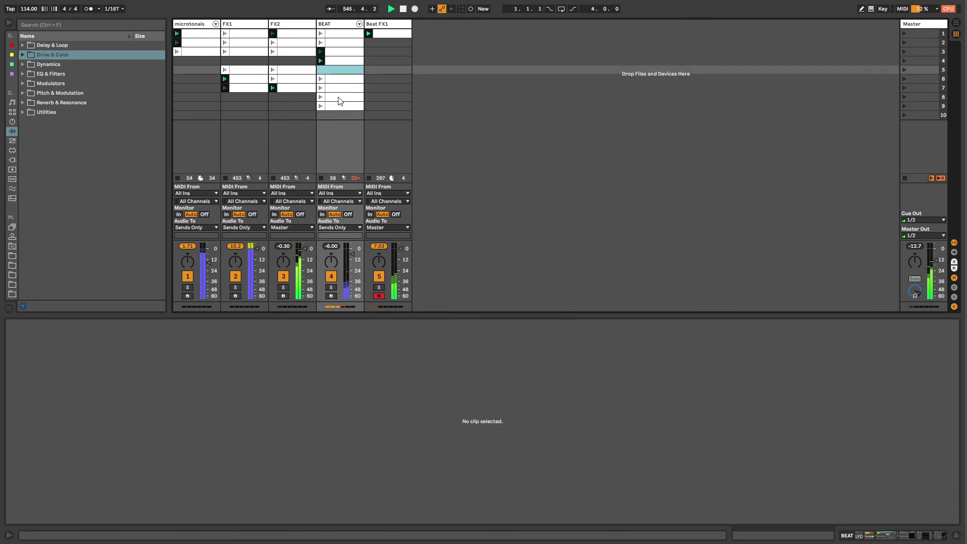
{"action": "key", "text": "Down"}
{"action": "key", "text": "Down"}
{"action": "key", "text": "Down"}
{"action": "key", "text": "Down"}
{"action": "key", "text": "Up"}
{"action": "key", "text": "Up"}
{"action": "key", "text": "Up"}
{"action": "key", "text": "Down"}
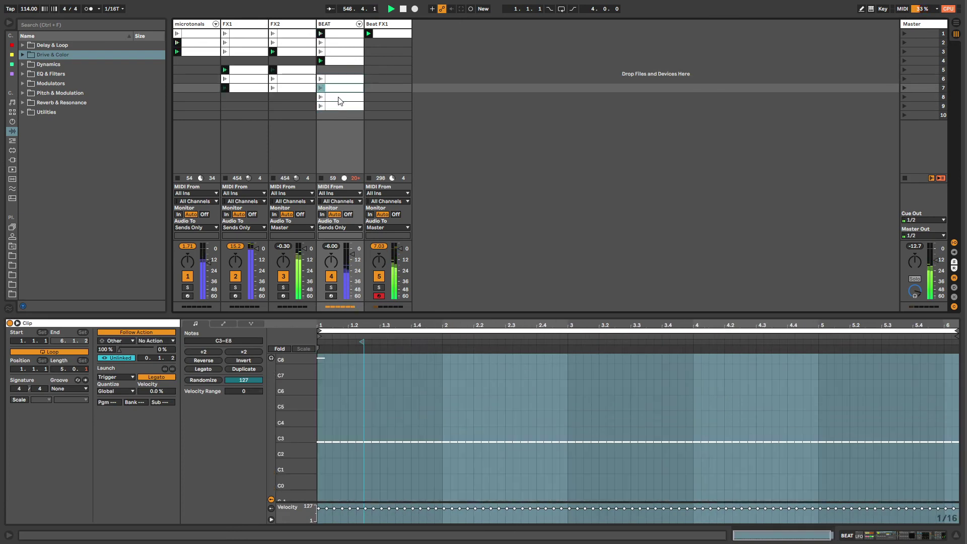
{"action": "key", "text": "Down"}
{"action": "key", "text": "Down"}
- Split the scene 6 BEAT clip's follow action chances 44% to 56% and launch the clip
{"action": "key", "text": "Up"}
{"action": "key", "text": "Up"}
{"action": "key", "text": "Up"}
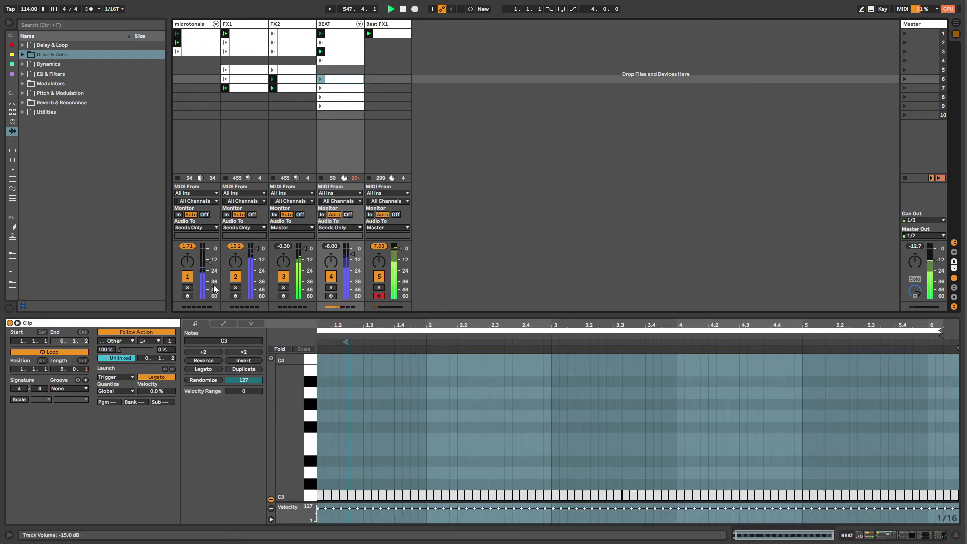
{"action": "left_click", "coordinate": [321, 79]}
{"action": "mouse_move", "coordinate": [122, 349]}
{"action": "left_mouse_down"}
{"action": "mouse_move", "coordinate": [149, 349]}
{"action": "mouse_move", "coordinate": [141, 349]}
{"action": "left_mouse_up"}
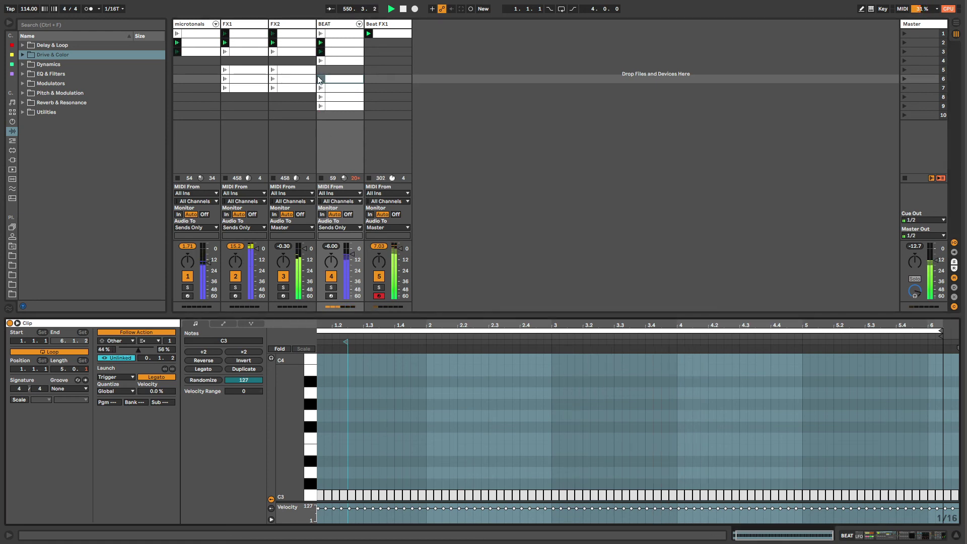
- Set the Jump target of the BEAT clips in scenes 1–4 to 6, with follow action chances of 47% and 53%
{"action": "left_click", "coordinate": [331, 35]}
{"action": "left_click", "coordinate": [334, 61], "text": "shift"}
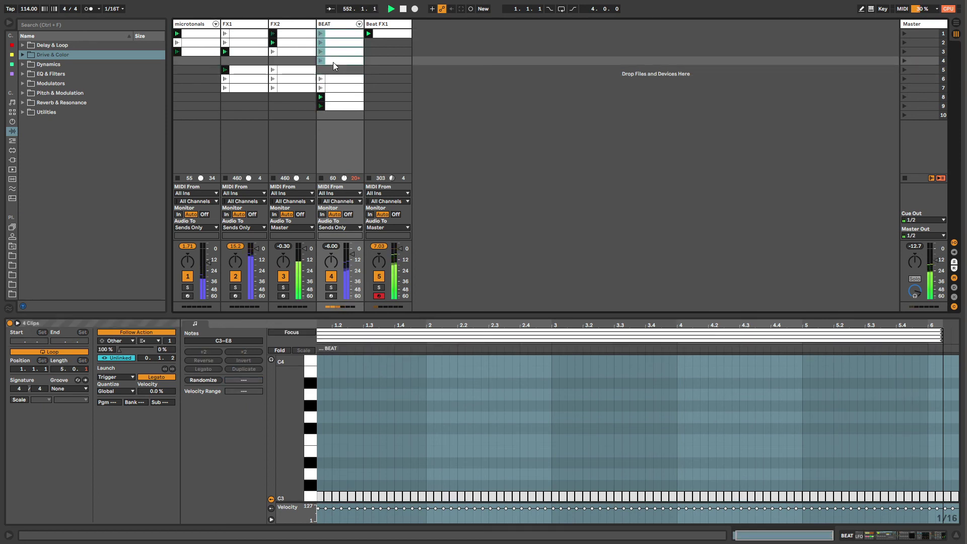
{"action": "left_click", "coordinate": [173, 342]}
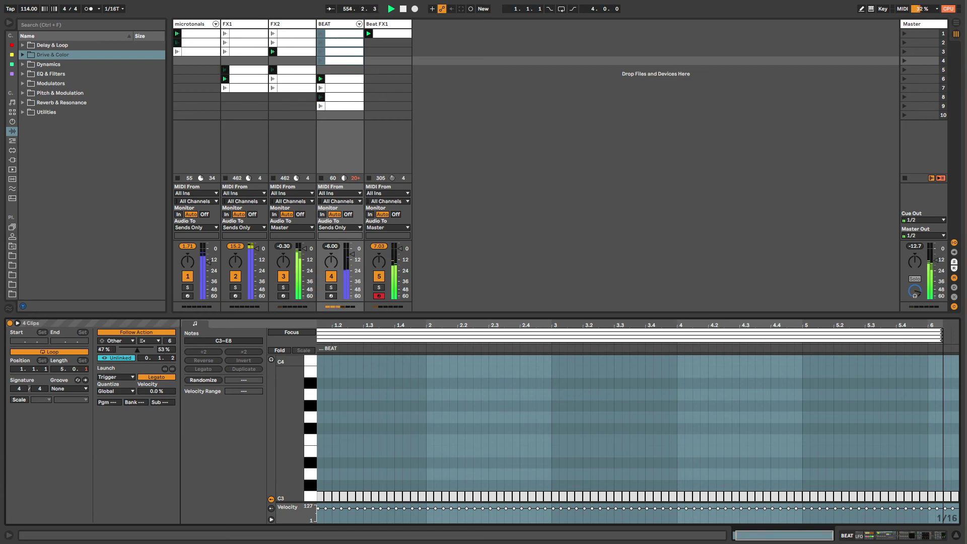
- Return to the BEAT track's devices, select the tweakbench grumblbum rack, and launch the scene 1 BEAT clip
{"action": "left_click", "coordinate": [326, 25]}
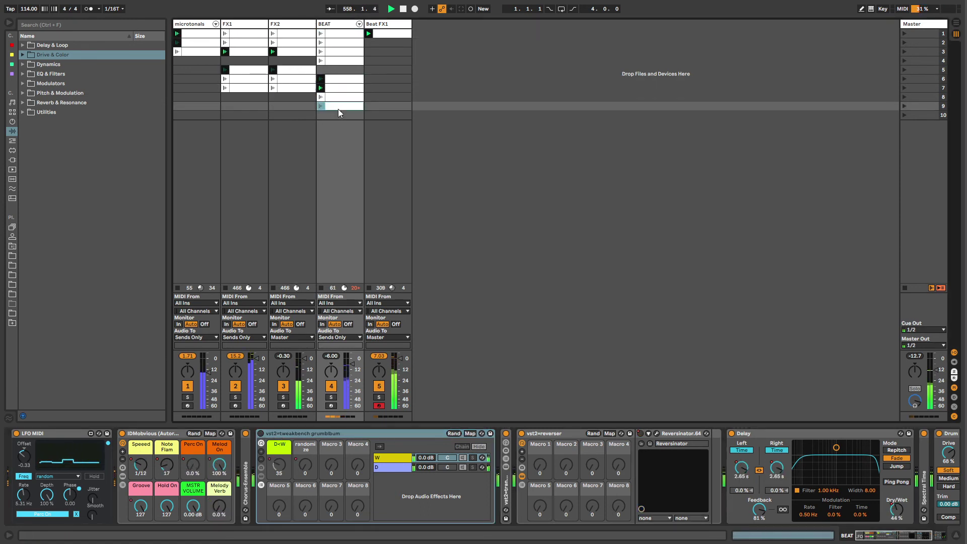
{"action": "left_click", "coordinate": [340, 82]}
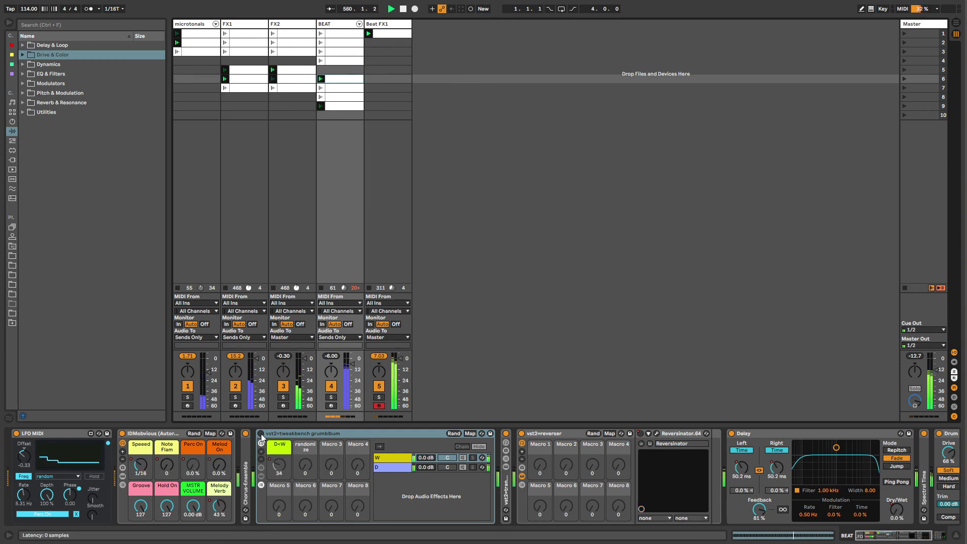
{"action": "left_click", "coordinate": [285, 433]}
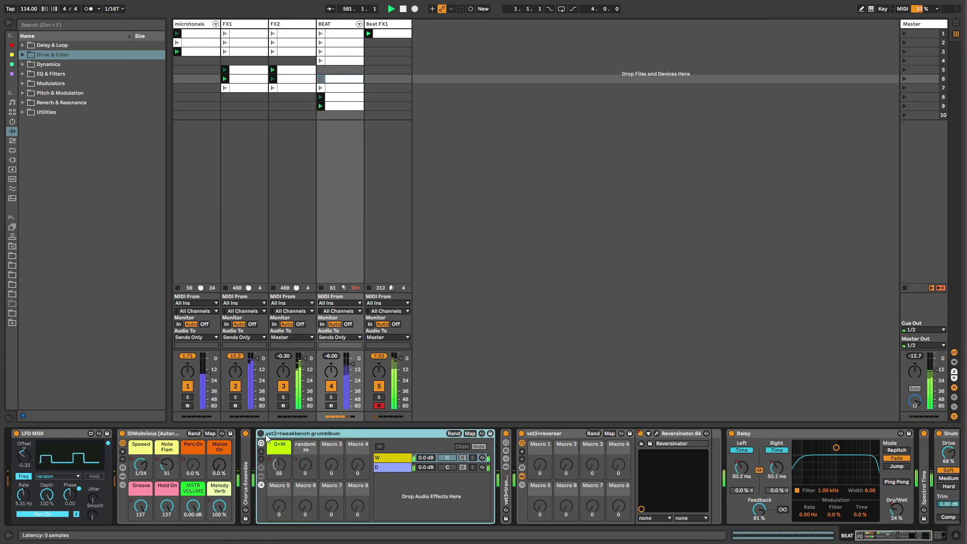
{"action": "left_click", "coordinate": [320, 33]}
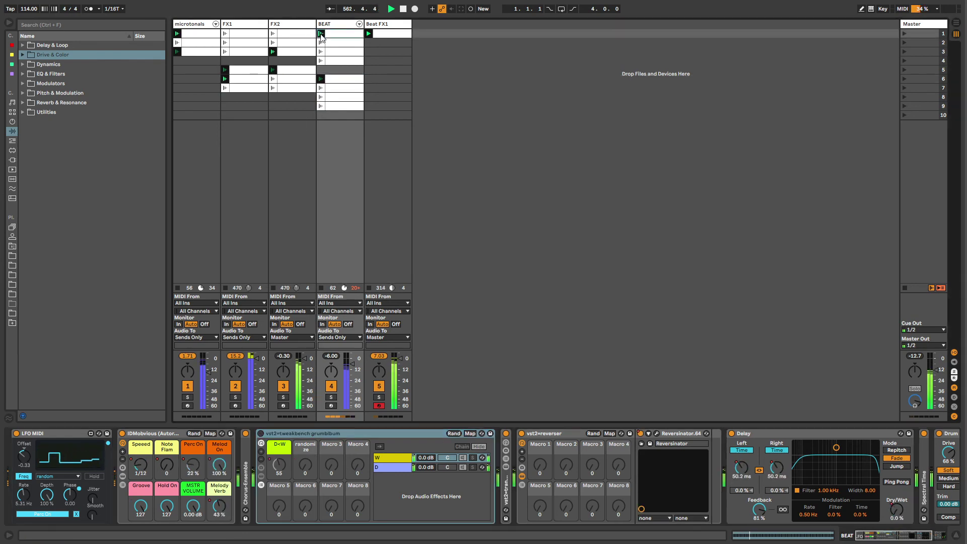
- Audition the follow-action jumps by launching the BEAT clips in scenes 1, 3 and 4
{"action": "double_click", "coordinate": [320, 37]}
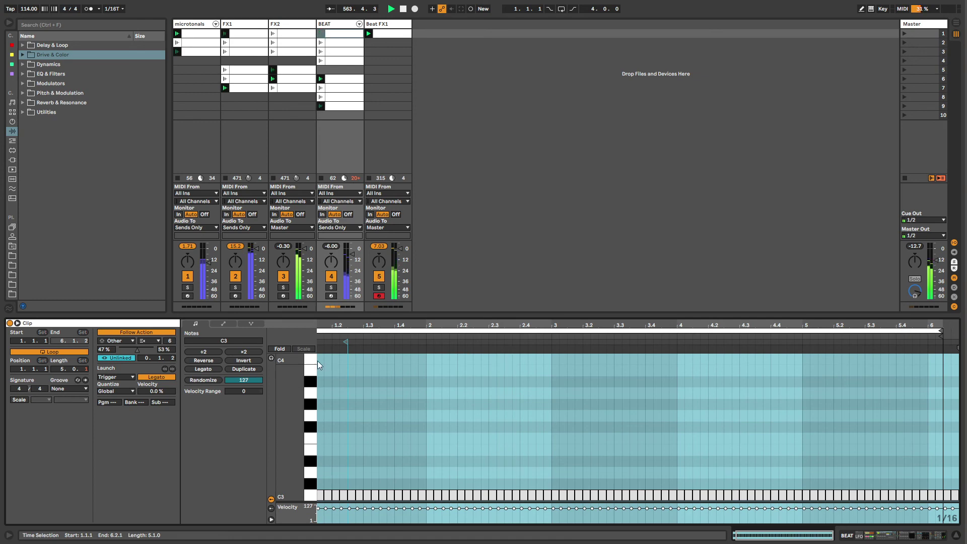
{"action": "left_click", "coordinate": [326, 26]}
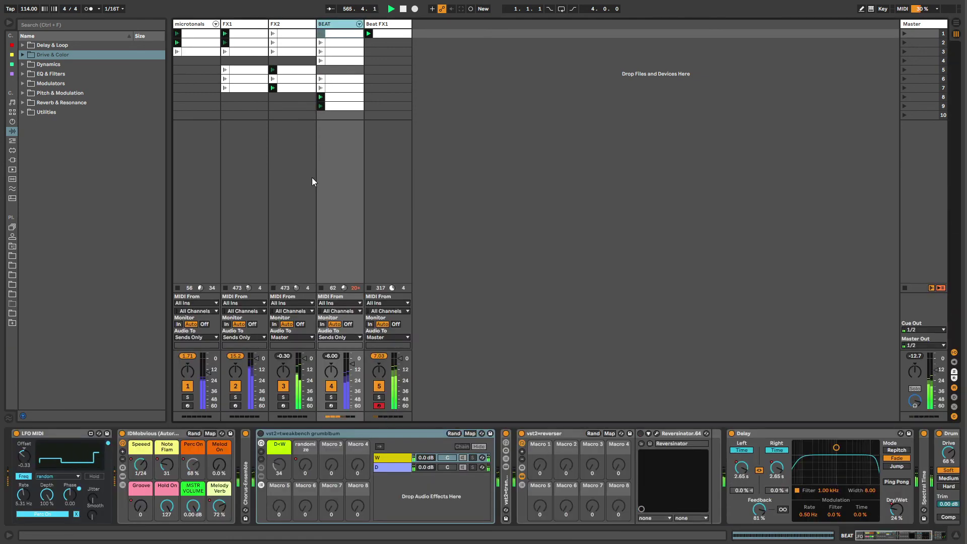
{"action": "left_click", "coordinate": [320, 34]}
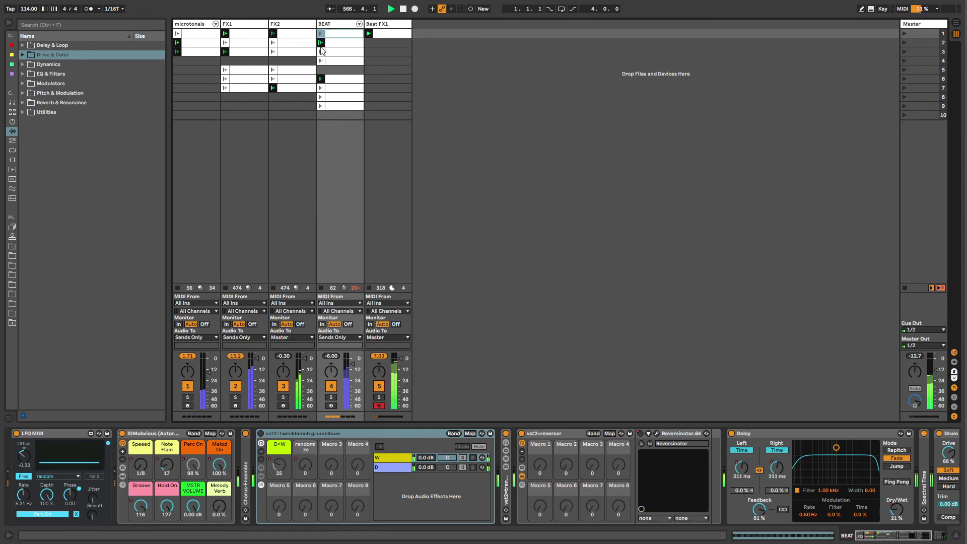
{"action": "left_click", "coordinate": [321, 51]}
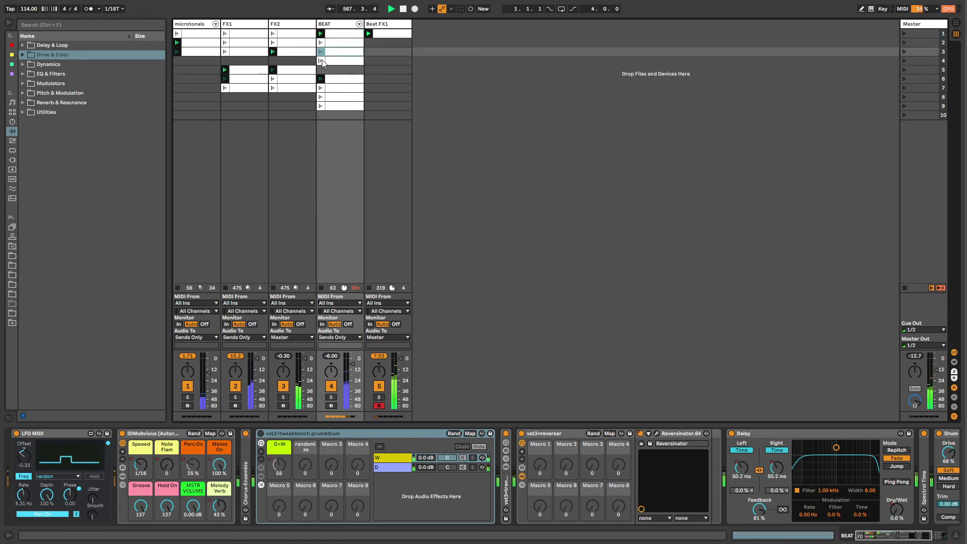
{"action": "left_click", "coordinate": [322, 60]}
{"action": "left_click", "coordinate": [322, 52]}
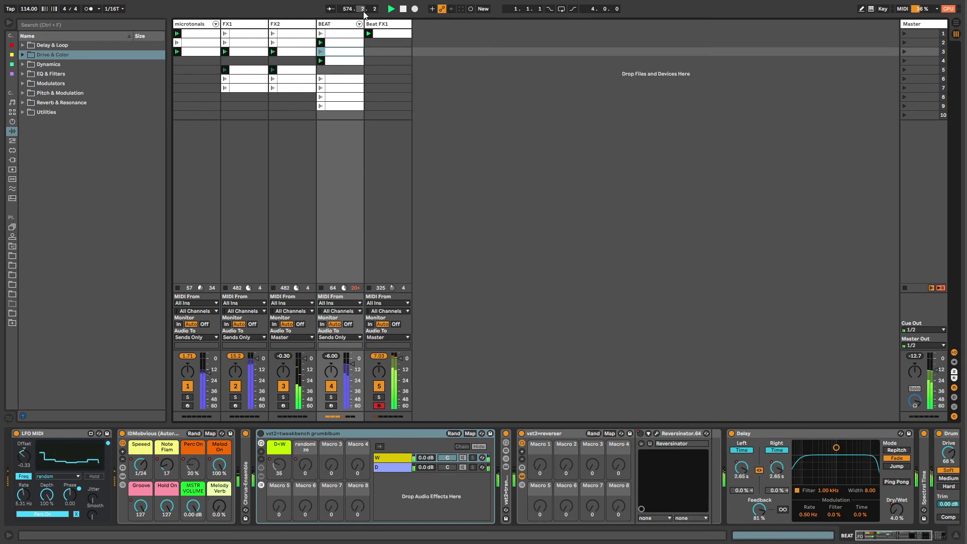
{"action": "left_click", "coordinate": [379, 25]}
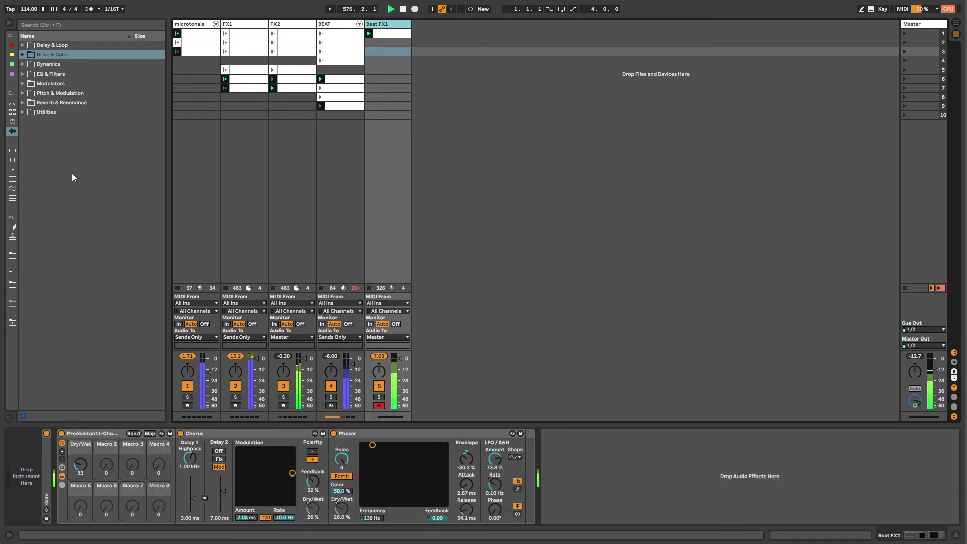
{"action": "left_click", "coordinate": [12, 141]}
{"action": "left_click", "coordinate": [30, 113]}
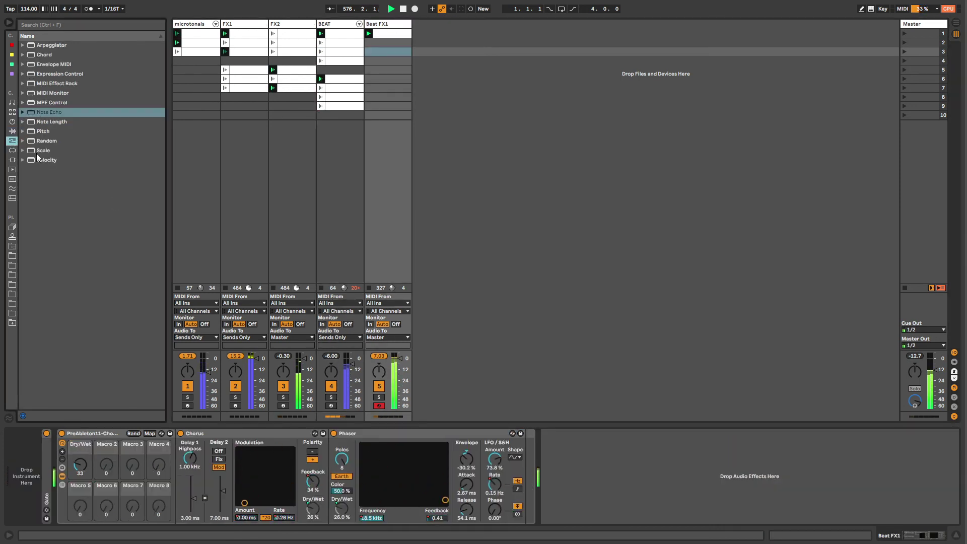
{"action": "left_click", "coordinate": [12, 131]}
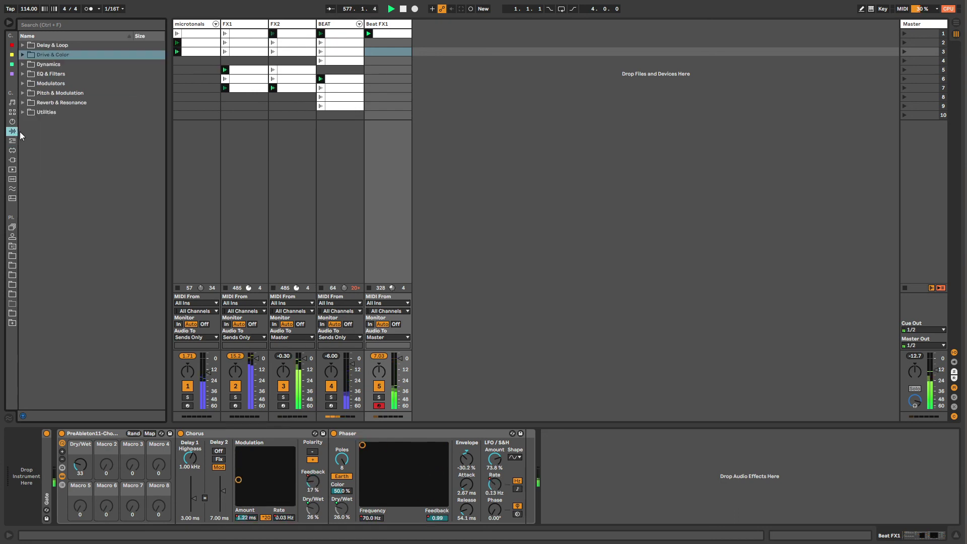
{"action": "left_click", "coordinate": [295, 25]}
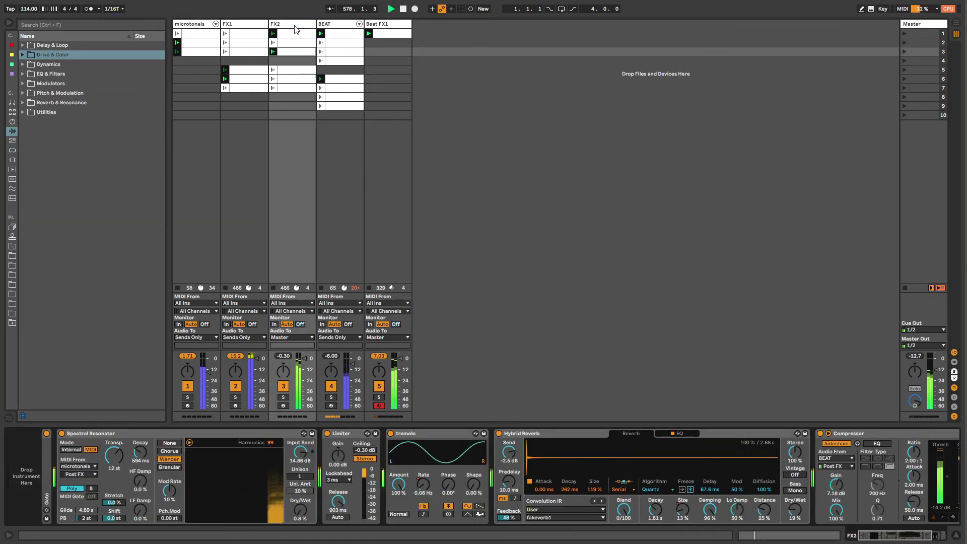
- Group all five tracks from microtonals to Beat FX1 and name the group CrashNotes
{"action": "left_click", "coordinate": [386, 23]}
{"action": "left_click", "coordinate": [187, 25], "text": "shift"}
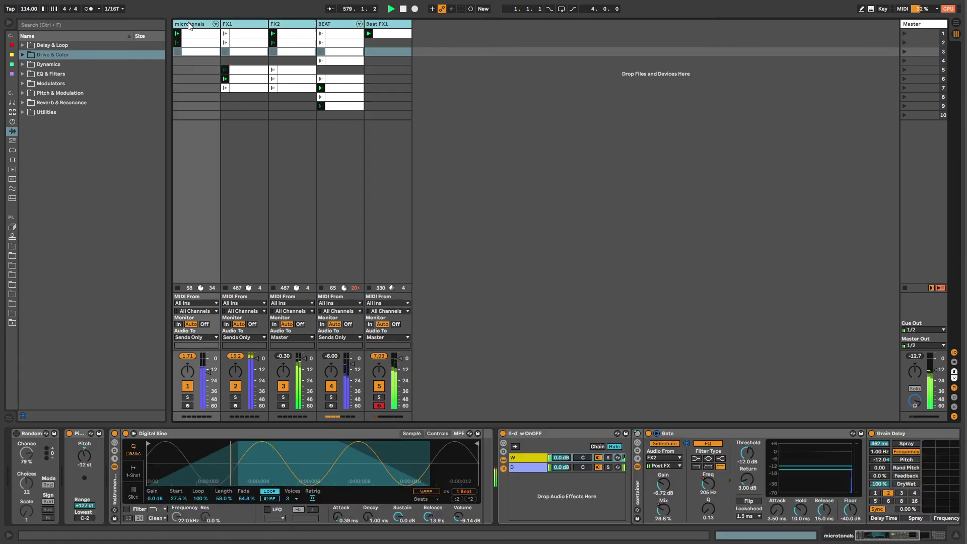
{"action": "key", "text": "ctrl+g"}
{"action": "key", "text": "ctrl+r"}
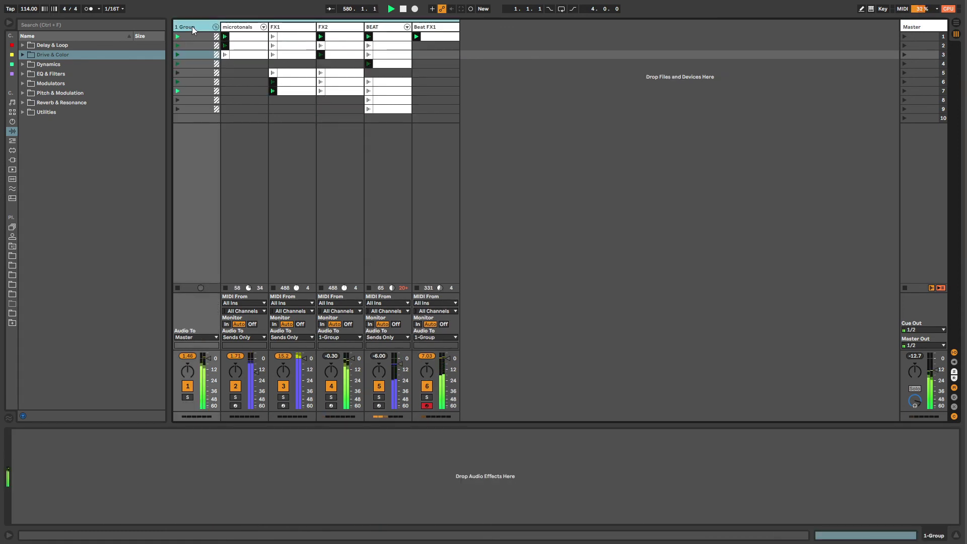
{"action": "type", "text": "sC"}
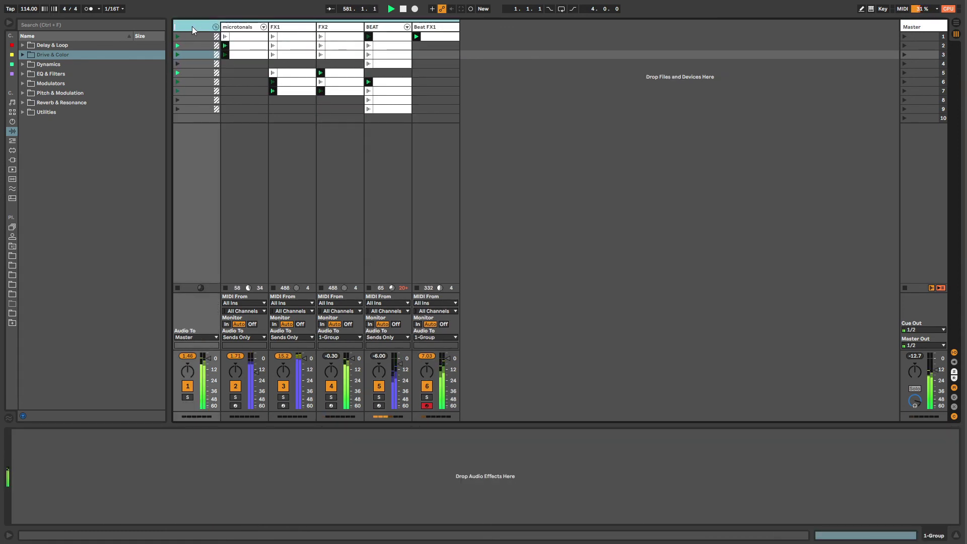
{"action": "type", "text": "rashNotes"}
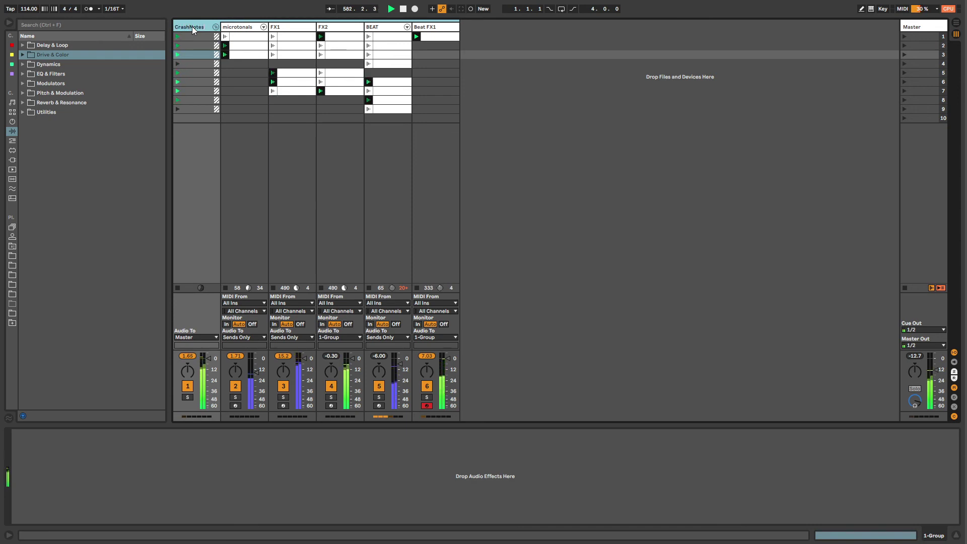
{"action": "key", "text": "Return"}
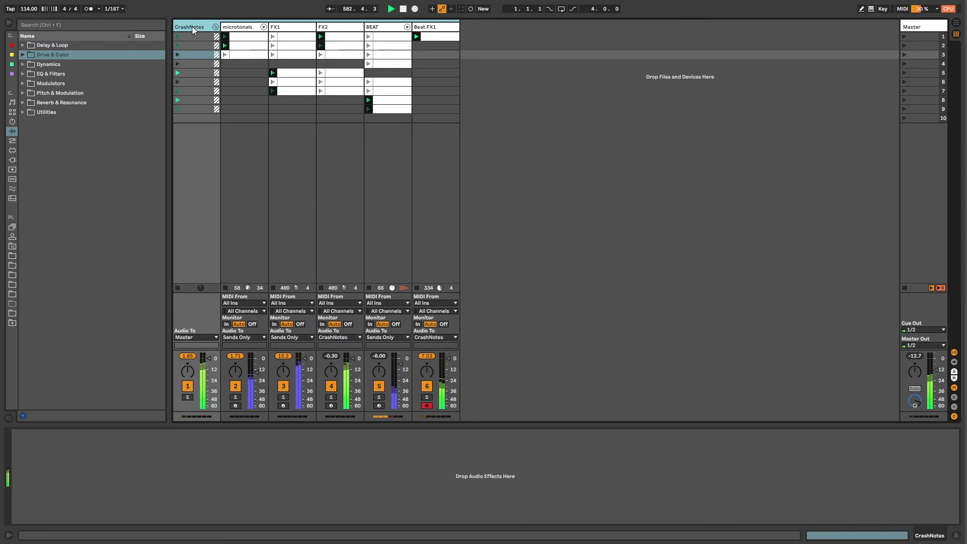
- Insert a new MIDI track and move it in front of the CrashNotes group
{"action": "key", "text": "ctrl+shift+t"}
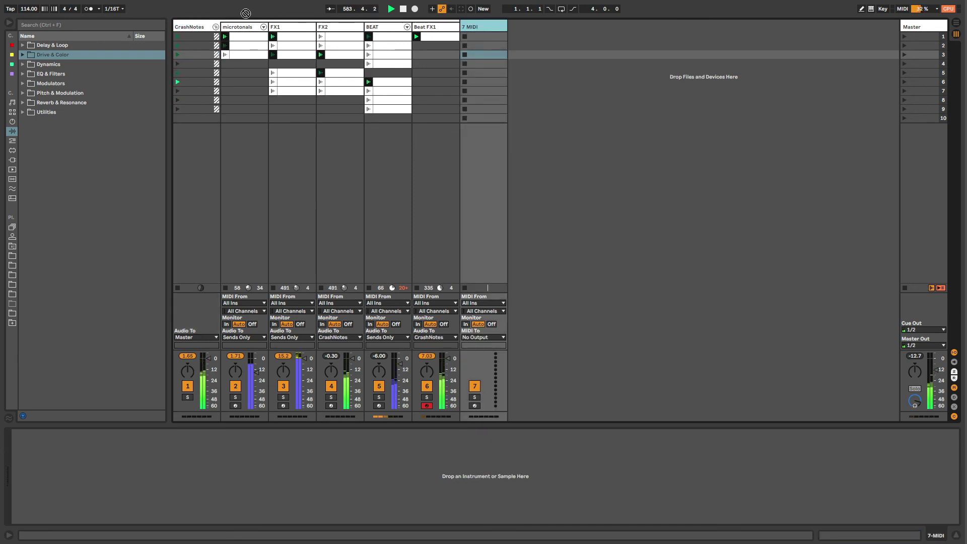
{"action": "left_click_drag", "start_coordinate": [176, 28], "coordinate": [179, 28]}
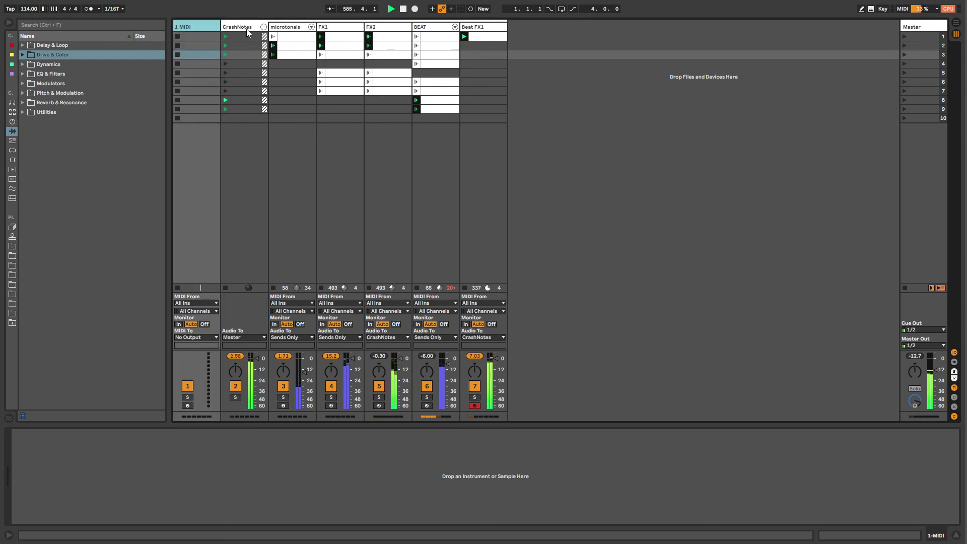
{"action": "left_click", "coordinate": [247, 30]}
{"action": "left_click", "coordinate": [192, 26]}
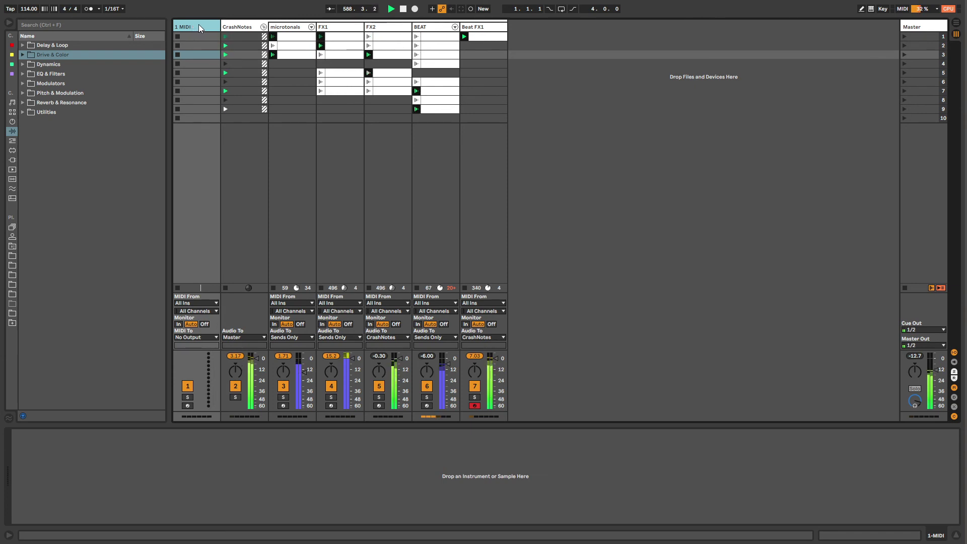
{"action": "left_click", "coordinate": [231, 24]}
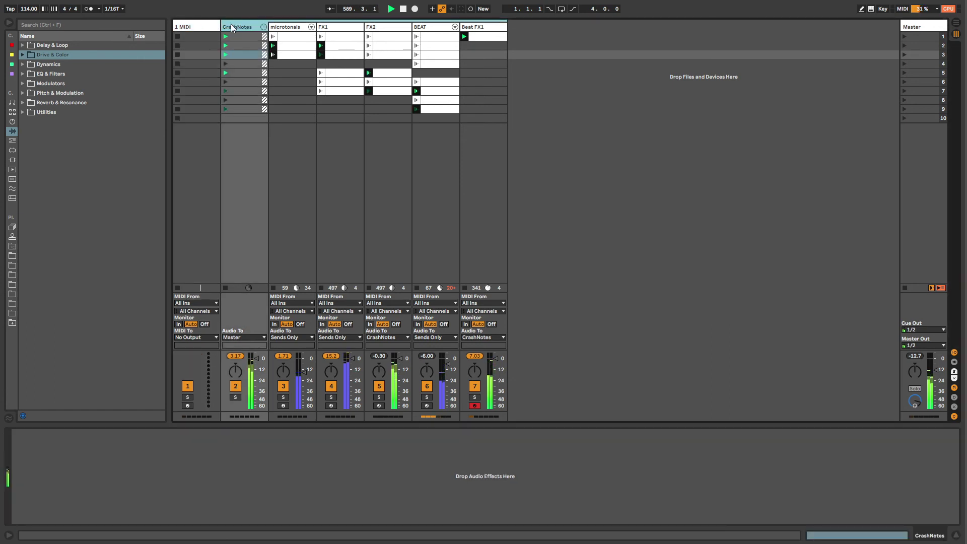
{"action": "left_click", "coordinate": [186, 26]}
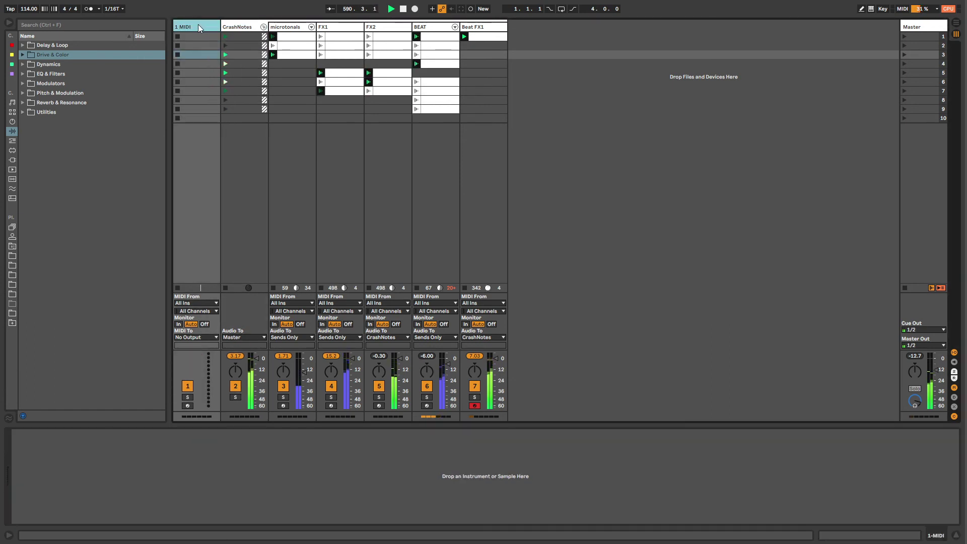
{"action": "left_click", "coordinate": [244, 27]}
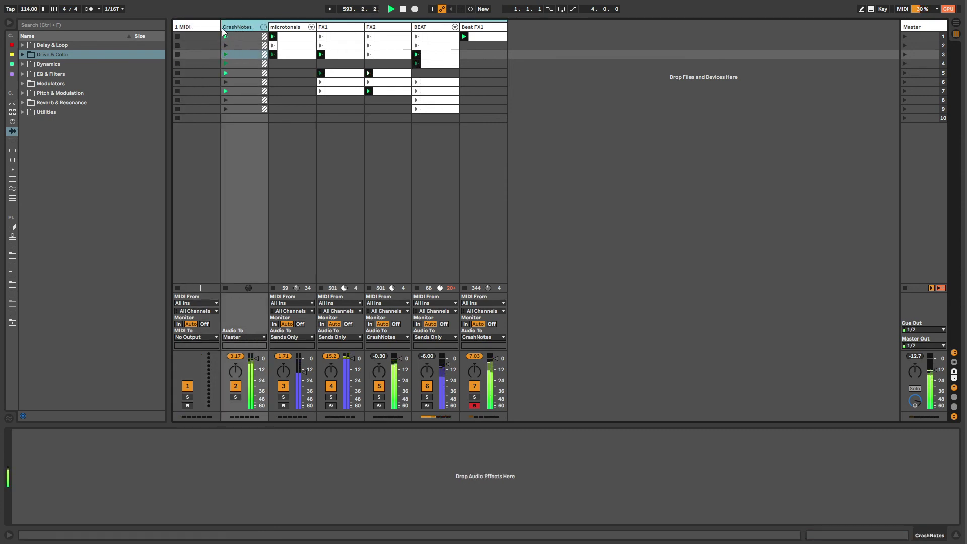
{"action": "left_click", "coordinate": [199, 27]}
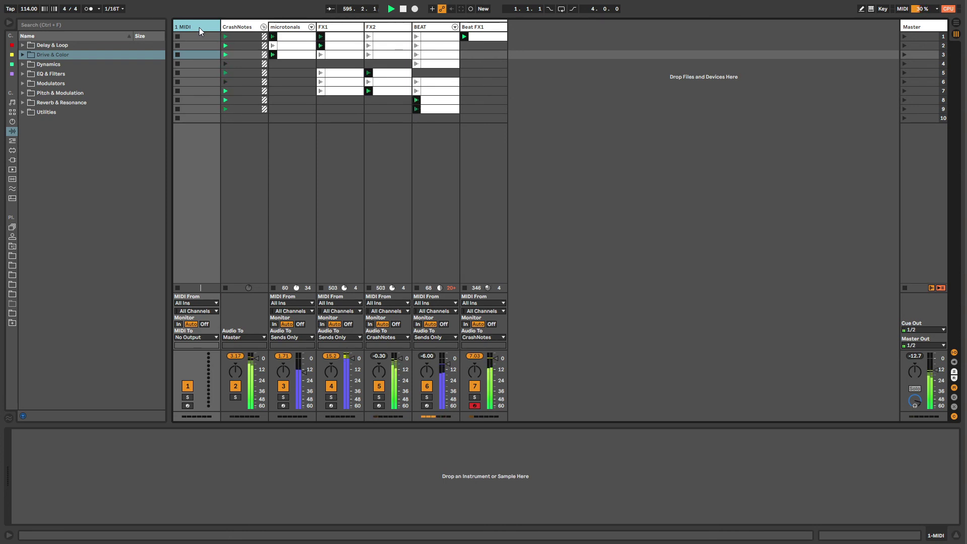
- Copy the Gate from Beat FX1 onto the new MIDI track and set its sidechain source to CrashNotes
{"action": "left_click", "coordinate": [485, 29]}
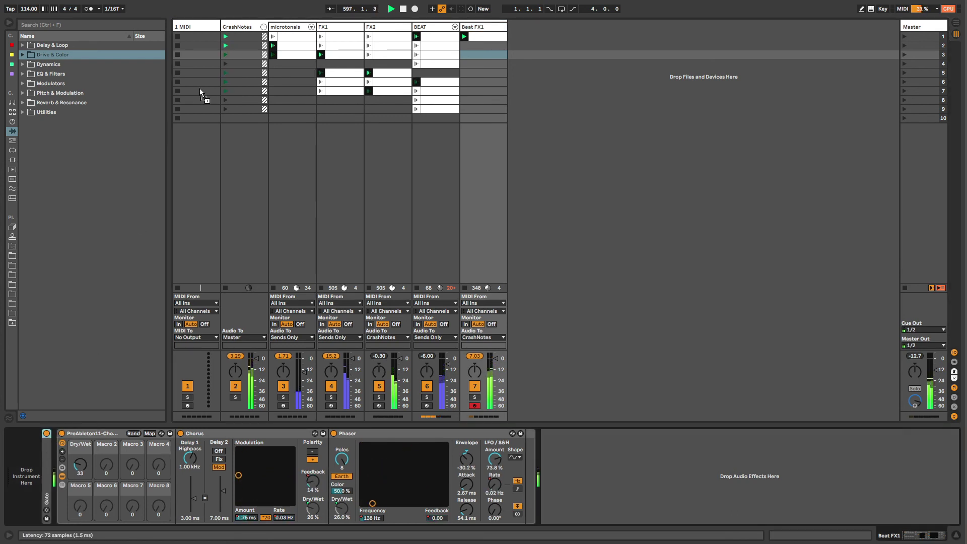
{"action": "left_click", "coordinate": [201, 57]}
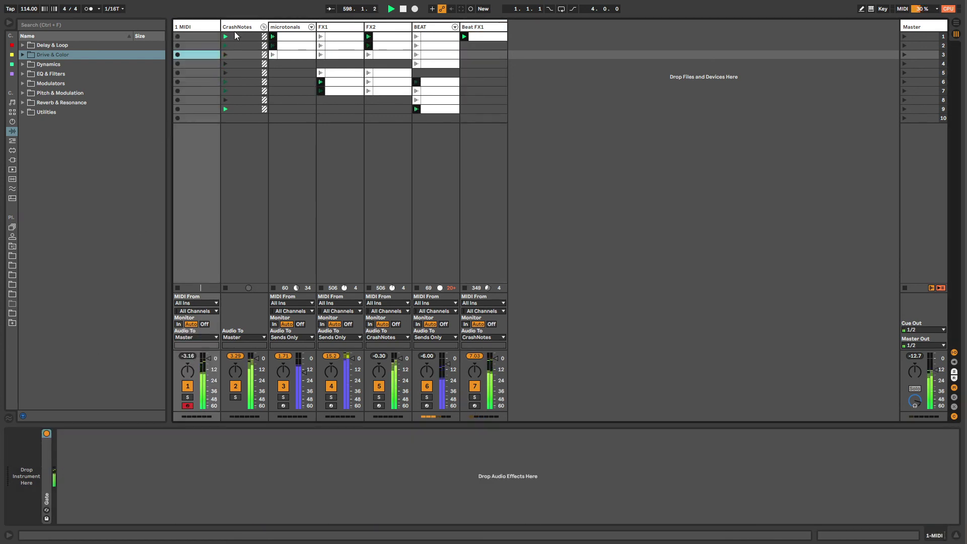
{"action": "double_click", "coordinate": [50, 449]}
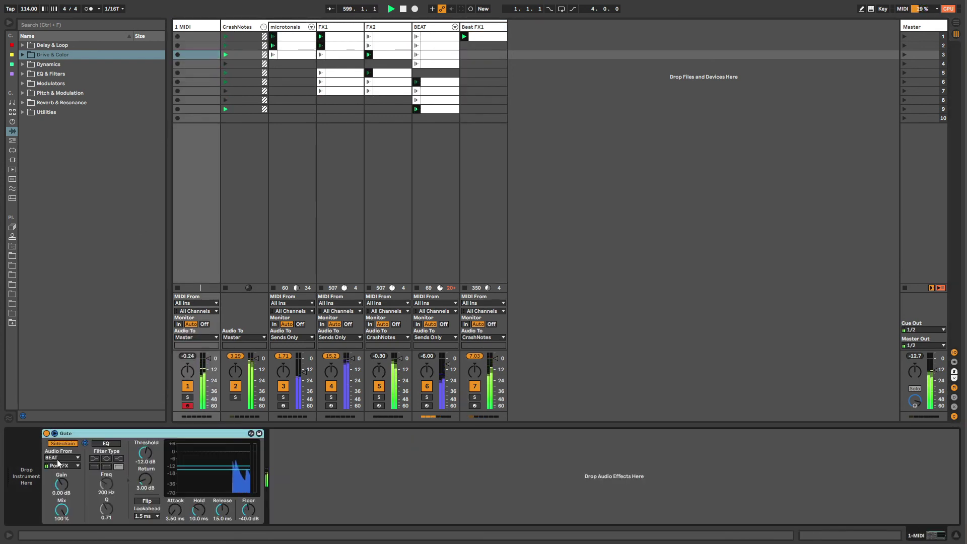
{"action": "left_click", "coordinate": [57, 458]}
{"action": "left_click", "coordinate": [61, 467]}
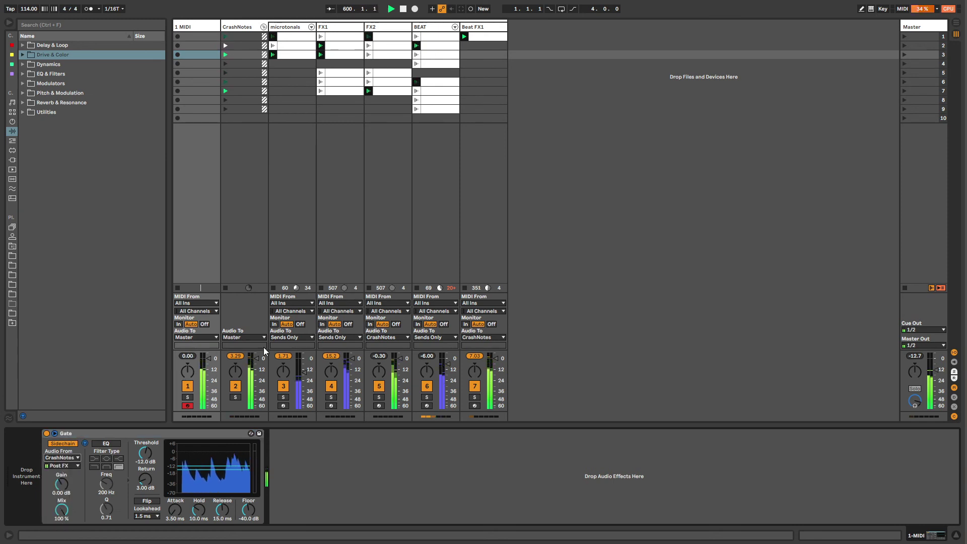
- Route the CrashNotes group's audio output to Sends Only and collapse the Gate on the new MIDI track
{"action": "left_click", "coordinate": [244, 337]}
{"action": "left_click", "coordinate": [242, 355]}
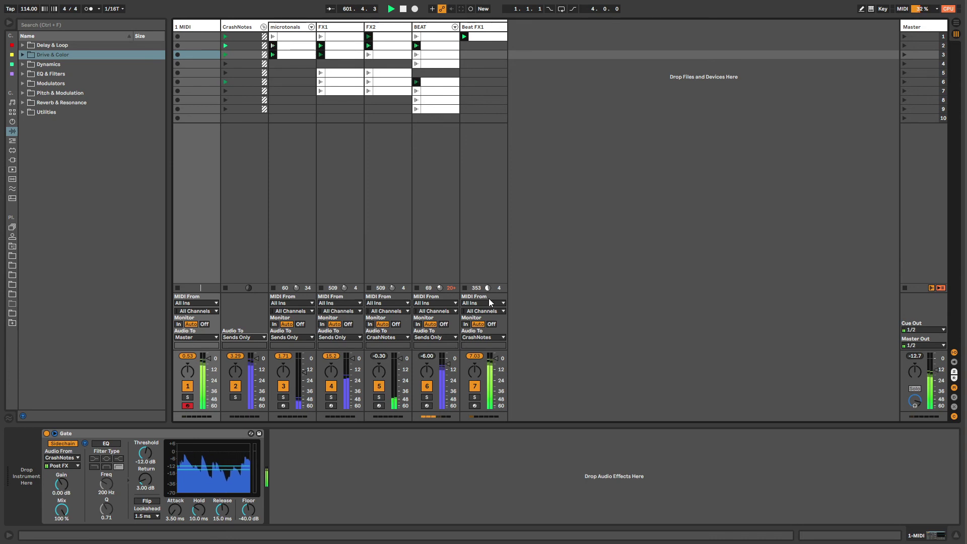
{"action": "left_click", "coordinate": [469, 338]}
{"action": "left_click", "coordinate": [469, 339]}
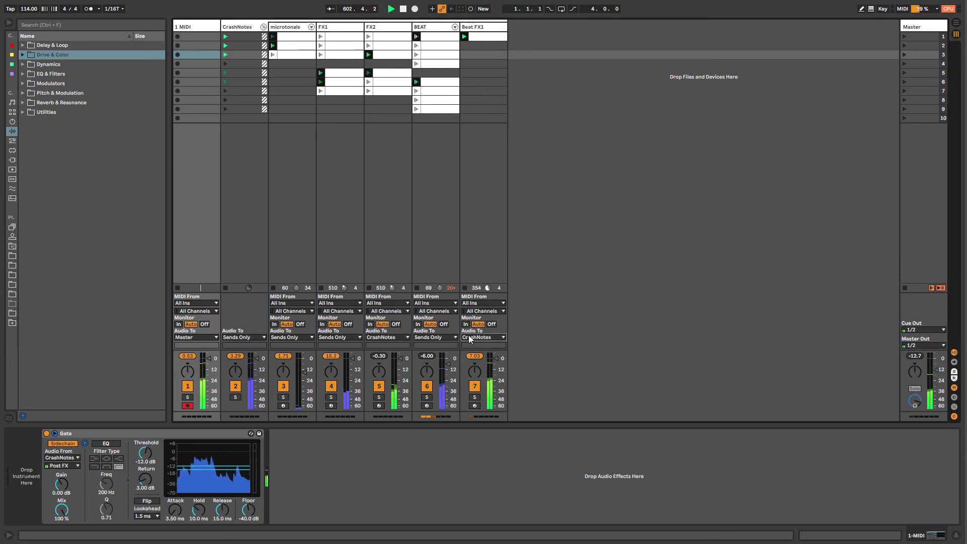
{"action": "left_click", "coordinate": [196, 33]}
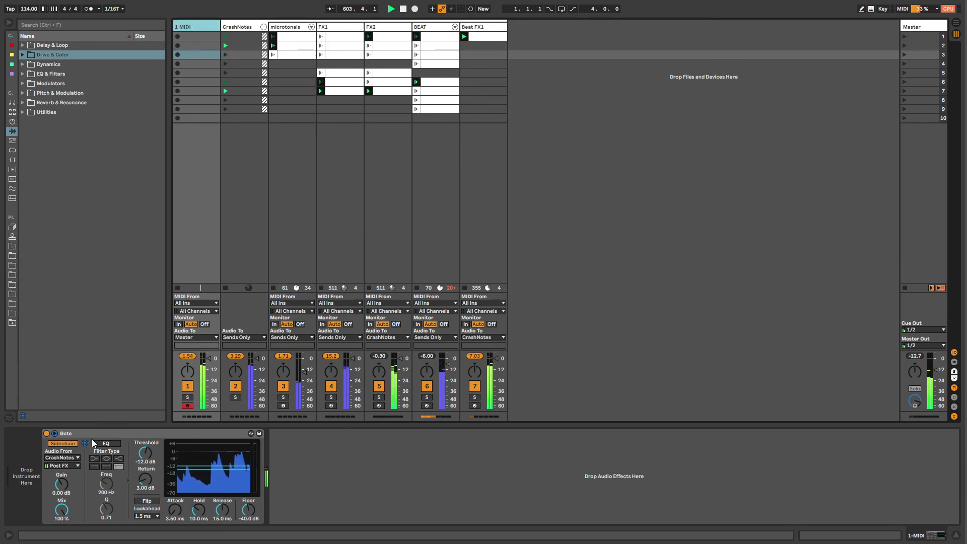
{"action": "double_click", "coordinate": [101, 434]}
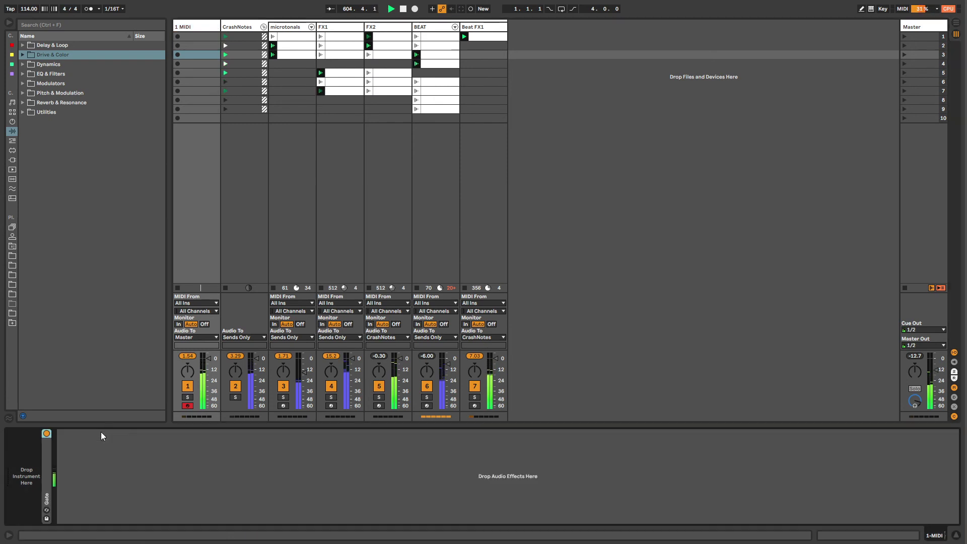
- Rename the new MIDI track FX=CrashNotes
{"action": "left_click", "coordinate": [191, 28]}
{"action": "type", "text": "CrashNo"}
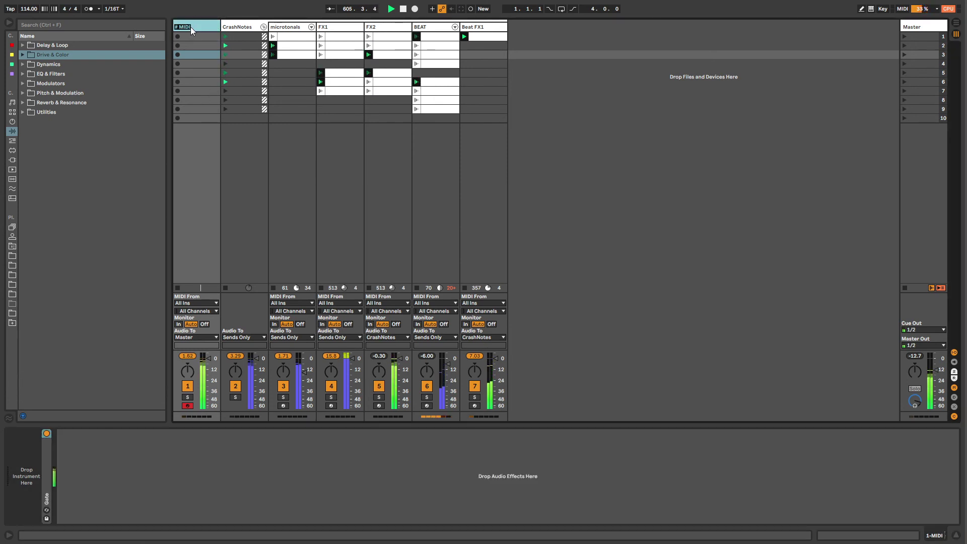
{"action": "type", "text": "tes"}
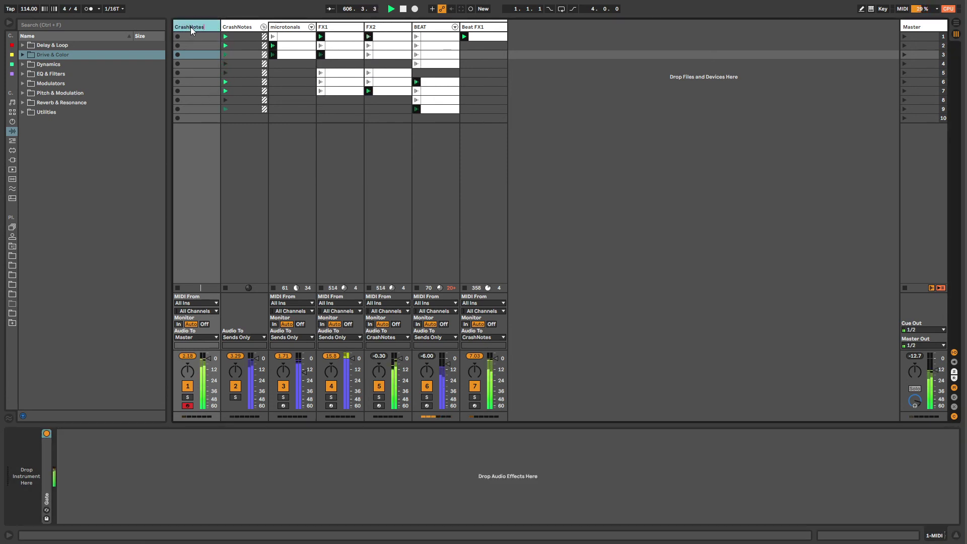
{"action": "key", "text": "Home"}
{"action": "type", "text": "FX"}
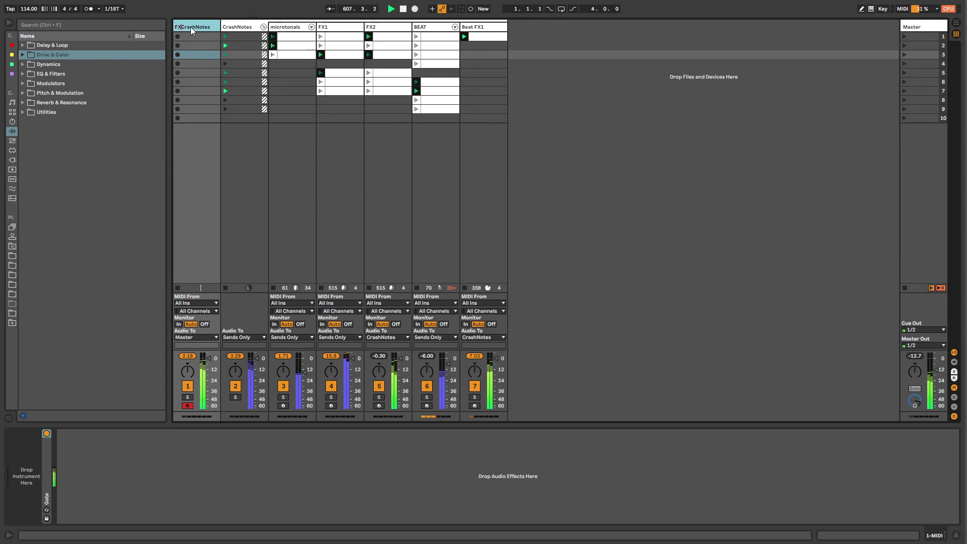
{"action": "type", "text": "="}
{"action": "key", "text": "Return"}
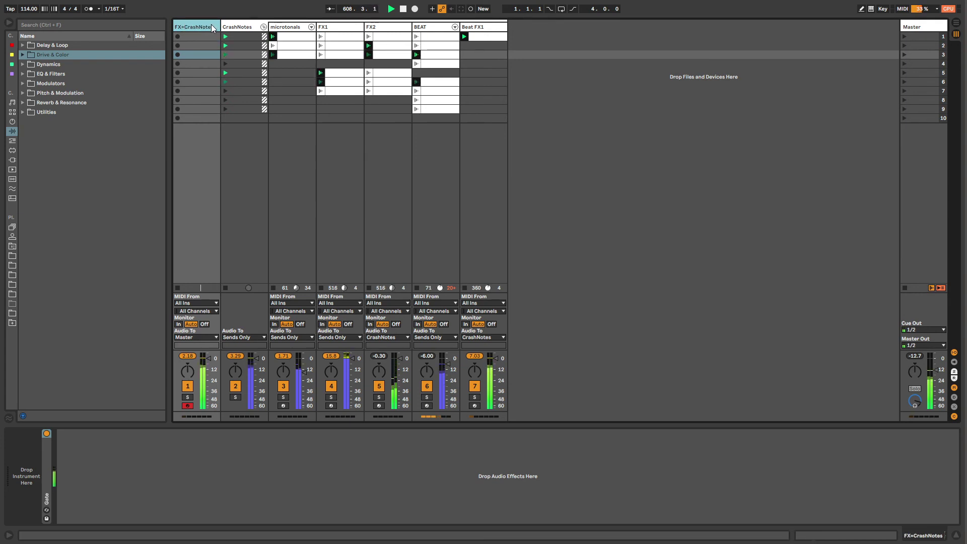
- Rename the folded track group <<CrashNotes and create an empty MIDI clip in scene 1 of the FX=CrashNotes track
{"action": "left_click", "coordinate": [237, 26]}
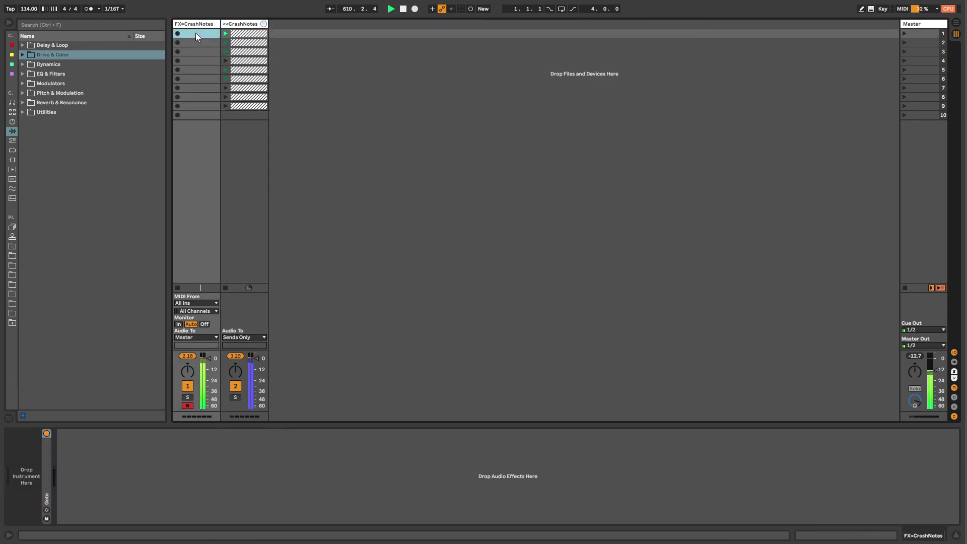
{"action": "double_click", "coordinate": [195, 32]}
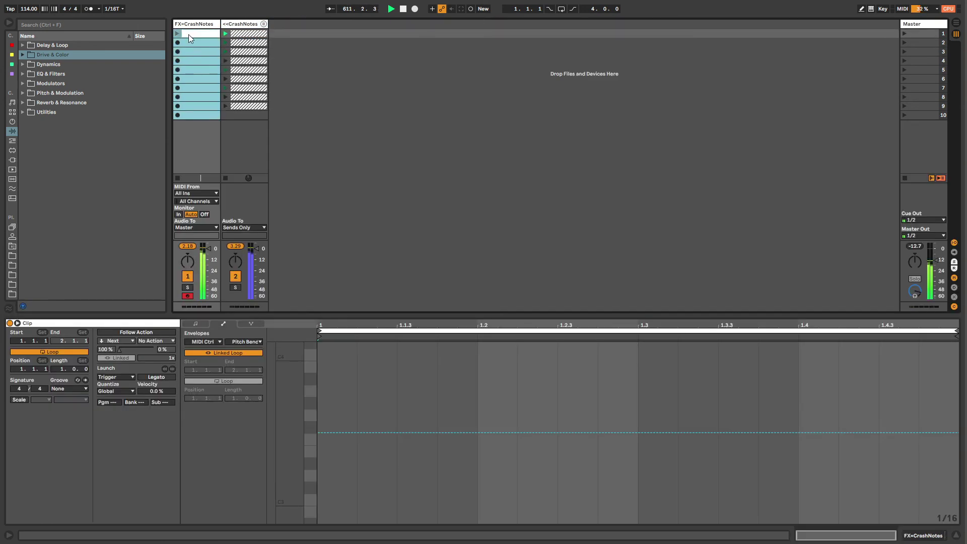
- Show the FX=CrashNotes track's device chain and launch its empty clip in scene 1
{"action": "left_click", "coordinate": [195, 89]}
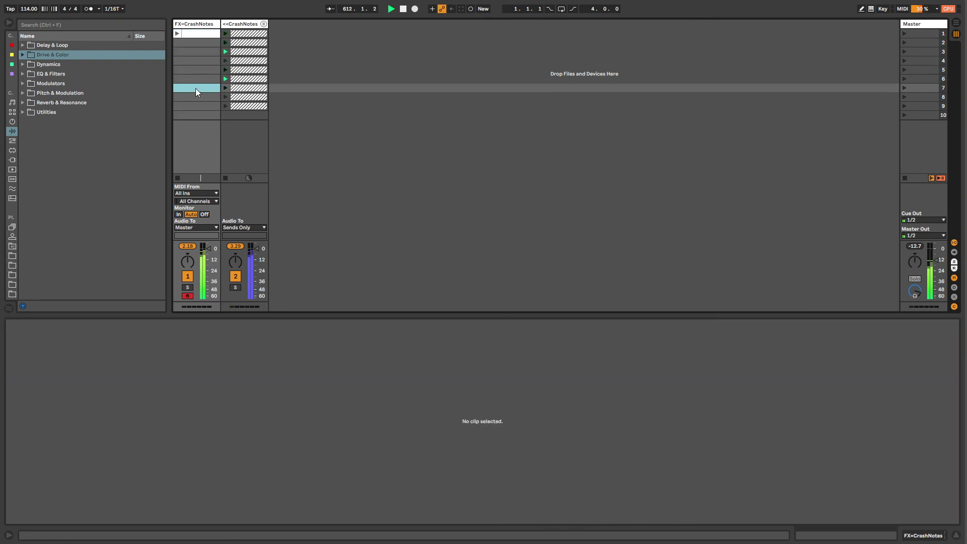
{"action": "left_click", "coordinate": [196, 25]}
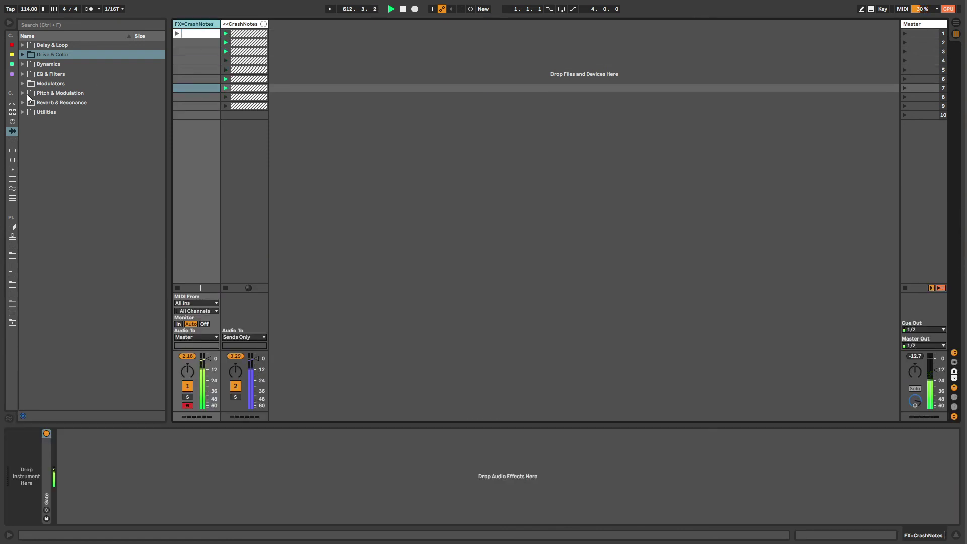
{"action": "left_click", "coordinate": [179, 33]}
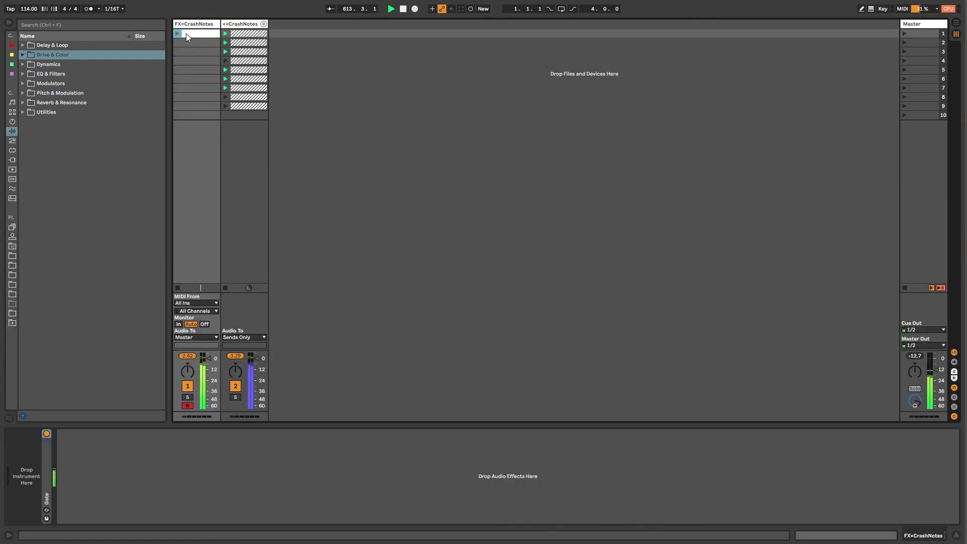
{"action": "left_click", "coordinate": [12, 141]}
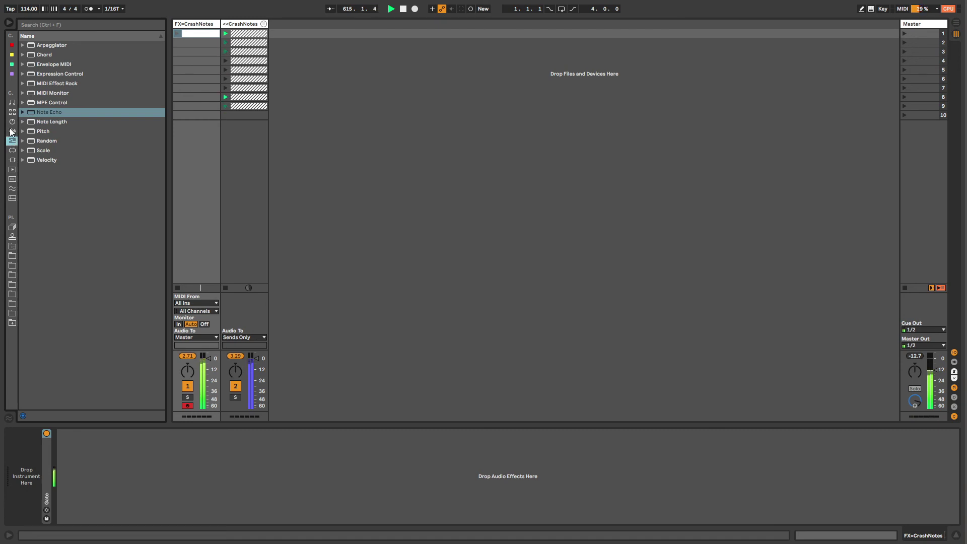
{"action": "left_click", "coordinate": [188, 25]}
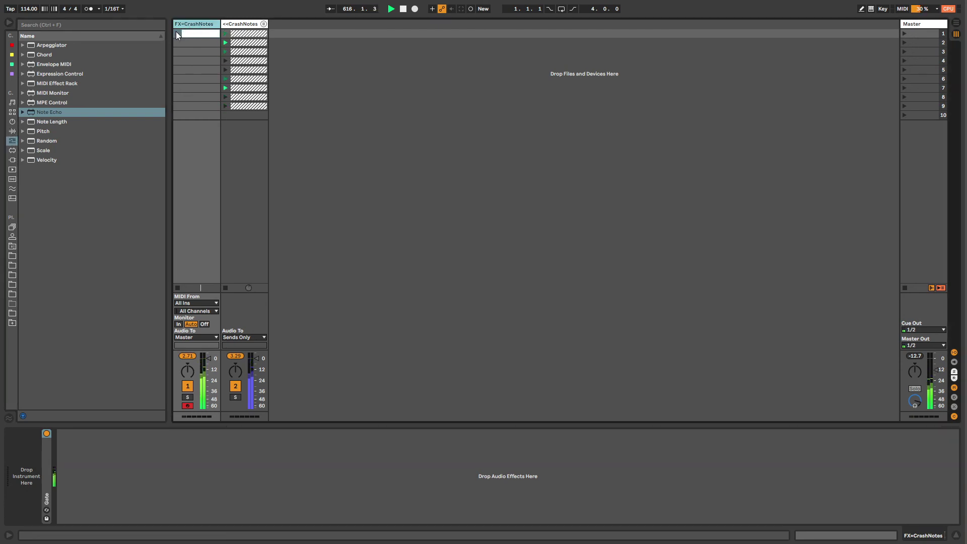
{"action": "left_click", "coordinate": [177, 34]}
- Browse the library folders, MIDI effects, audio effects and instruments for a device to use on FX=CrashNotes
{"action": "left_click", "coordinate": [12, 247]}
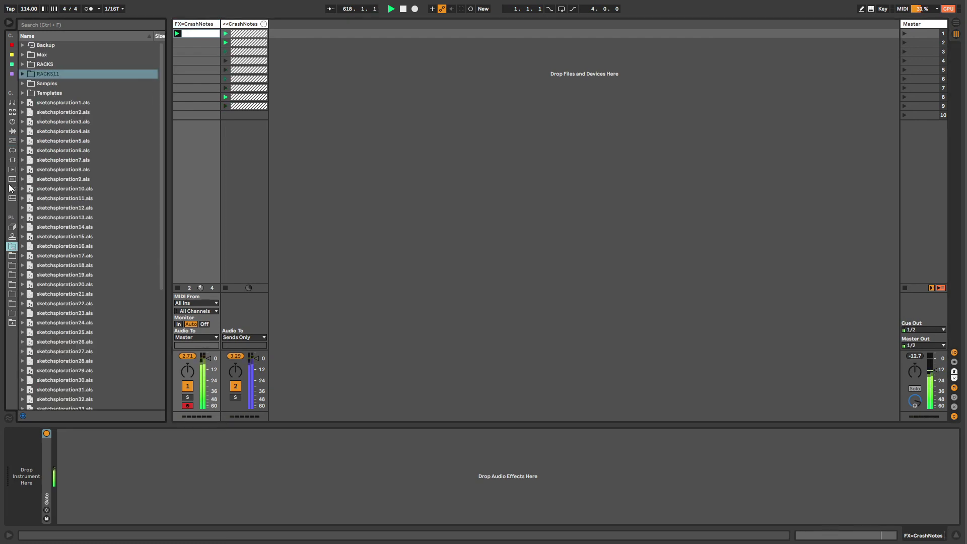
{"action": "left_click", "coordinate": [10, 142]}
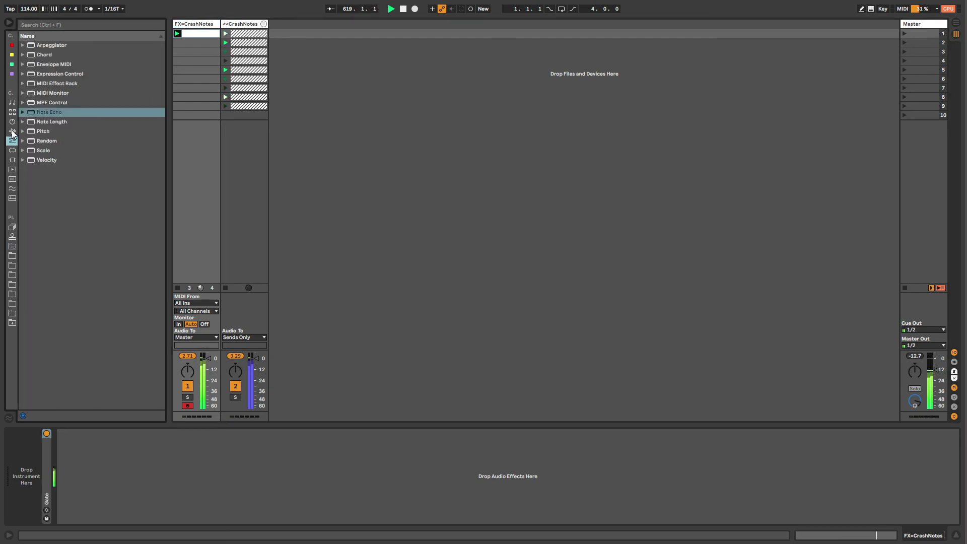
{"action": "left_click", "coordinate": [12, 132]}
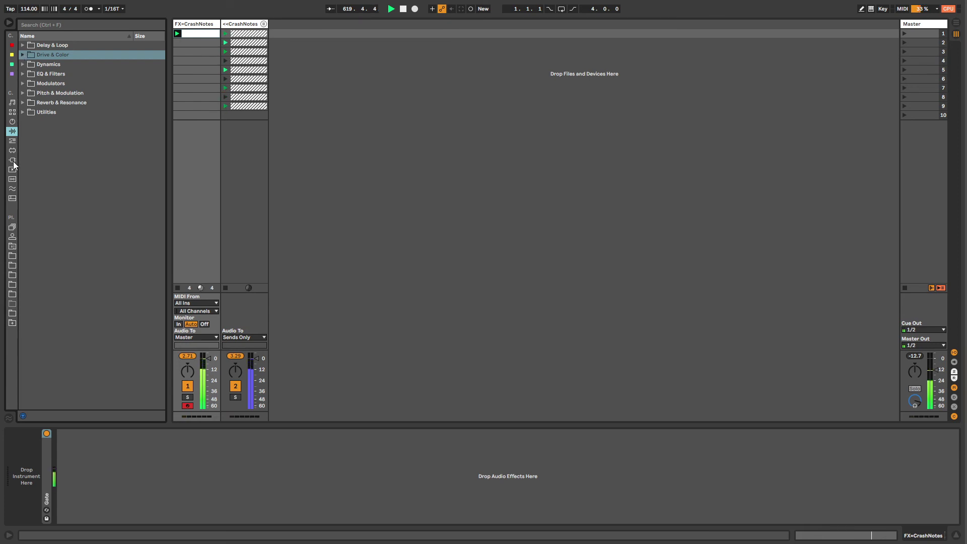
{"action": "left_click", "coordinate": [13, 179]}
{"action": "left_click", "coordinate": [46, 65]}
{"action": "left_click", "coordinate": [23, 64]}
{"action": "left_click", "coordinate": [23, 64]}
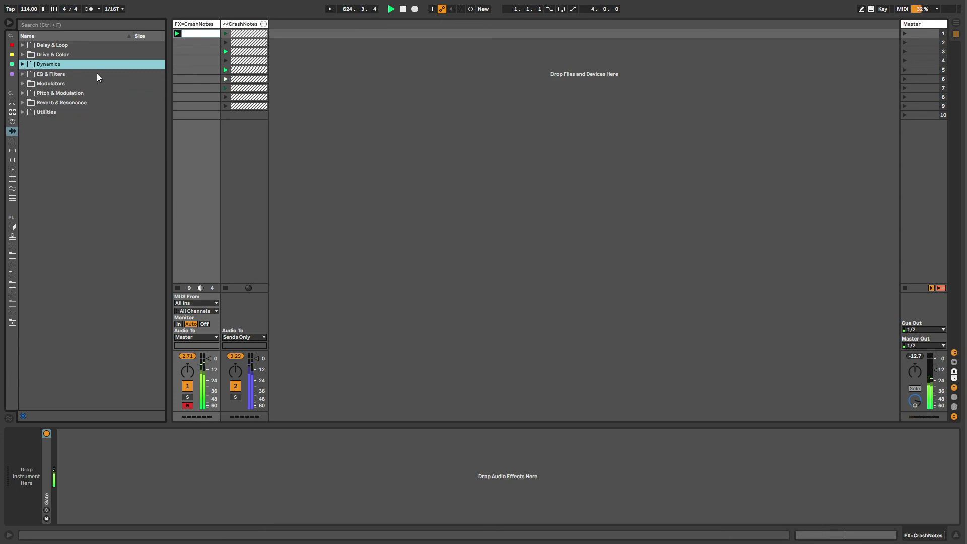
{"action": "left_click", "coordinate": [210, 25]}
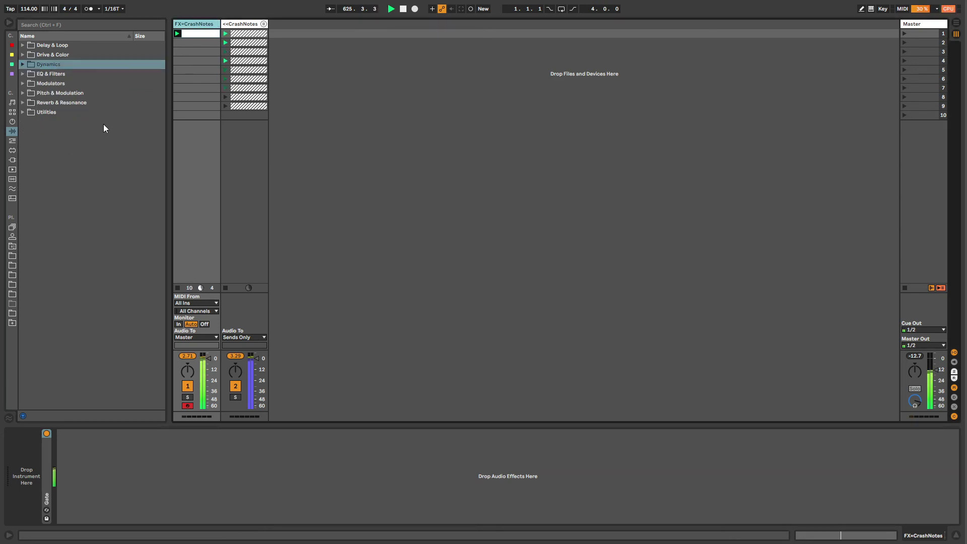
{"action": "left_click", "coordinate": [21, 111]}
{"action": "left_click", "coordinate": [21, 110]}
{"action": "left_click", "coordinate": [12, 122]}
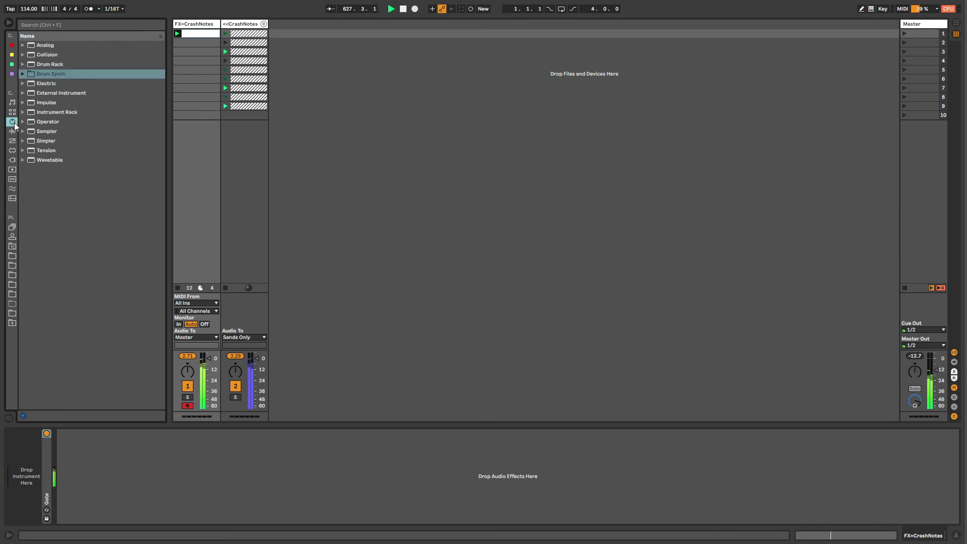
{"action": "left_click", "coordinate": [12, 131]}
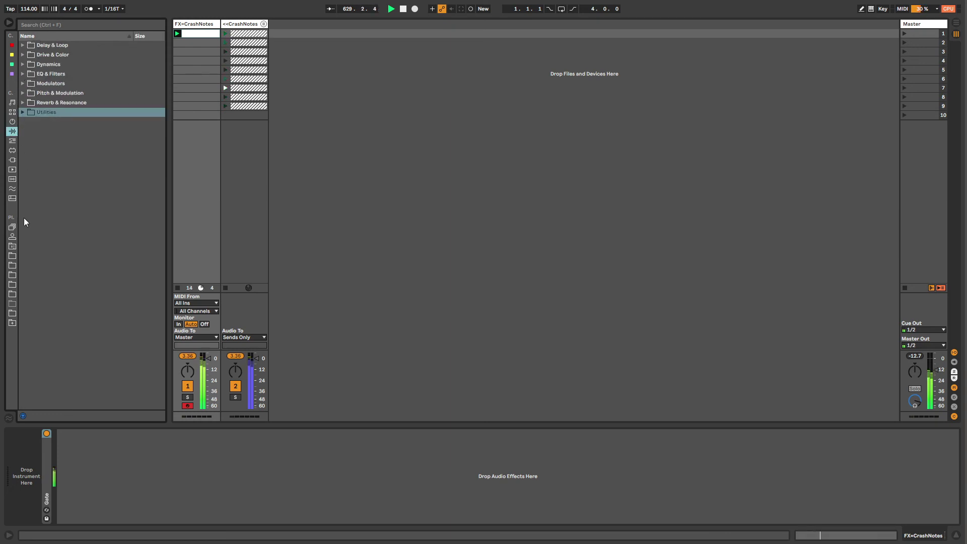
- Look through the audio effect categories and add Spectral Time from Delay & Loop after the Gate on FX=CrashNotes
{"action": "left_click", "coordinate": [22, 94]}
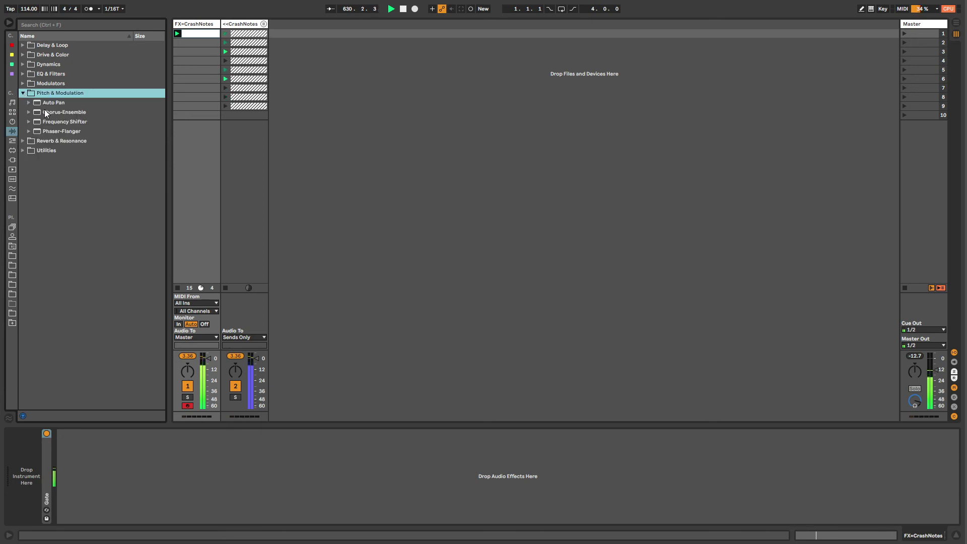
{"action": "left_click", "coordinate": [22, 83]}
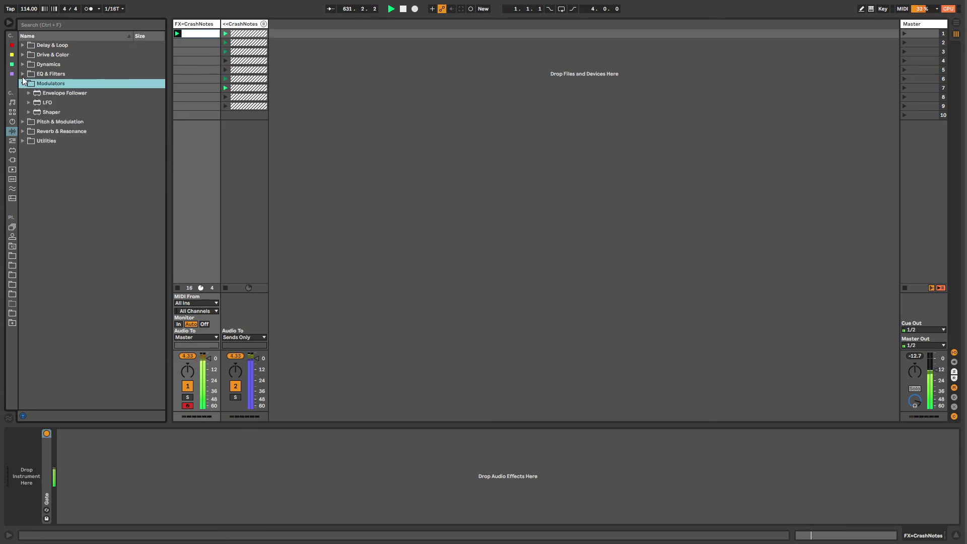
{"action": "left_click", "coordinate": [22, 75]}
{"action": "left_click", "coordinate": [22, 64]}
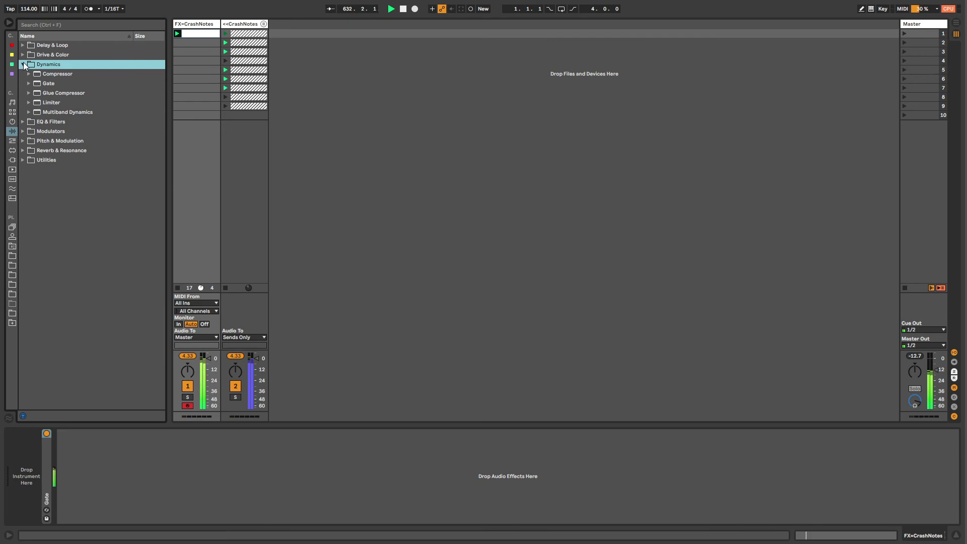
{"action": "left_click", "coordinate": [22, 54]}
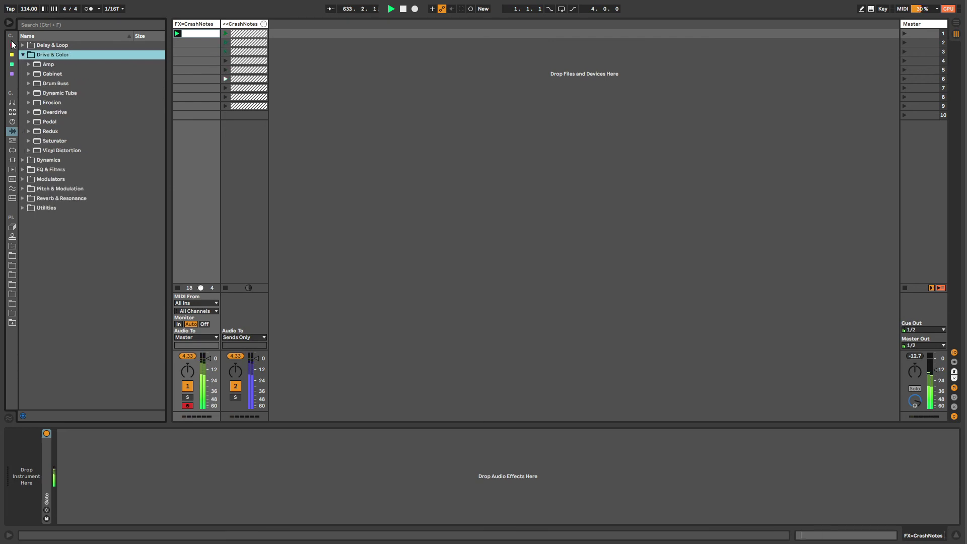
{"action": "left_click", "coordinate": [24, 45]}
{"action": "mouse_move", "coordinate": [49, 111]}
{"action": "left_mouse_down"}
{"action": "mouse_move", "coordinate": [65, 373]}
{"action": "mouse_move", "coordinate": [111, 509]}
{"action": "mouse_move", "coordinate": [114, 489]}
{"action": "left_mouse_up"}
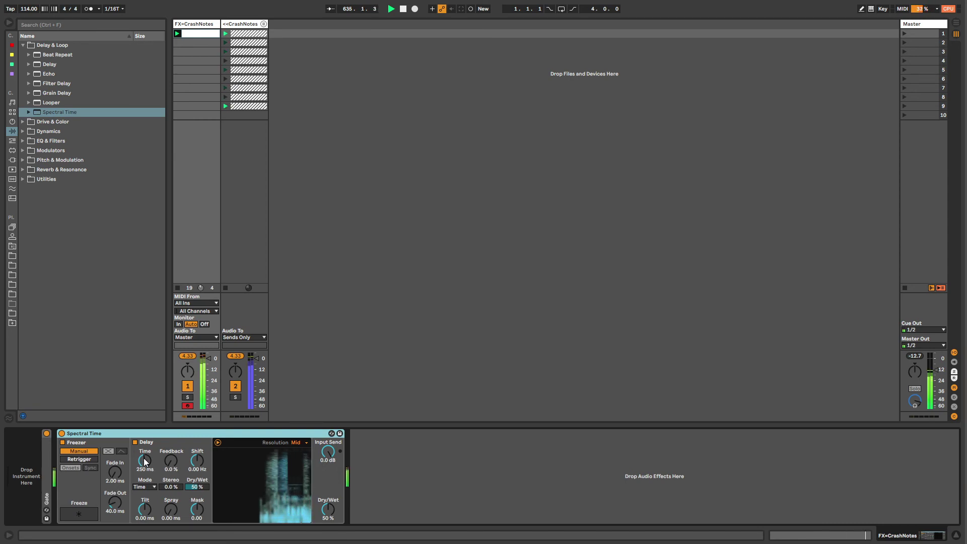
- Try out Spectral Time's delay Time and record its movements as automation in the playing scene 1 clip
{"action": "left_click_drag", "start_coordinate": [143, 458], "coordinate": [144, 499]}
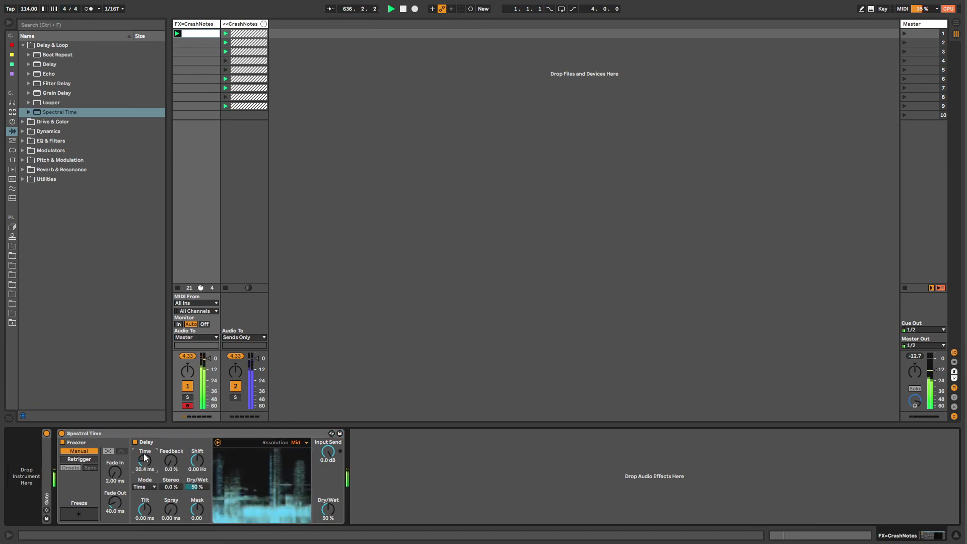
{"action": "left_click", "coordinate": [472, 9]}
{"action": "mouse_move", "coordinate": [144, 460]}
{"action": "left_mouse_down"}
{"action": "mouse_move", "coordinate": [145, 433]}
{"action": "mouse_move", "coordinate": [148, 461]}
{"action": "left_mouse_up"}
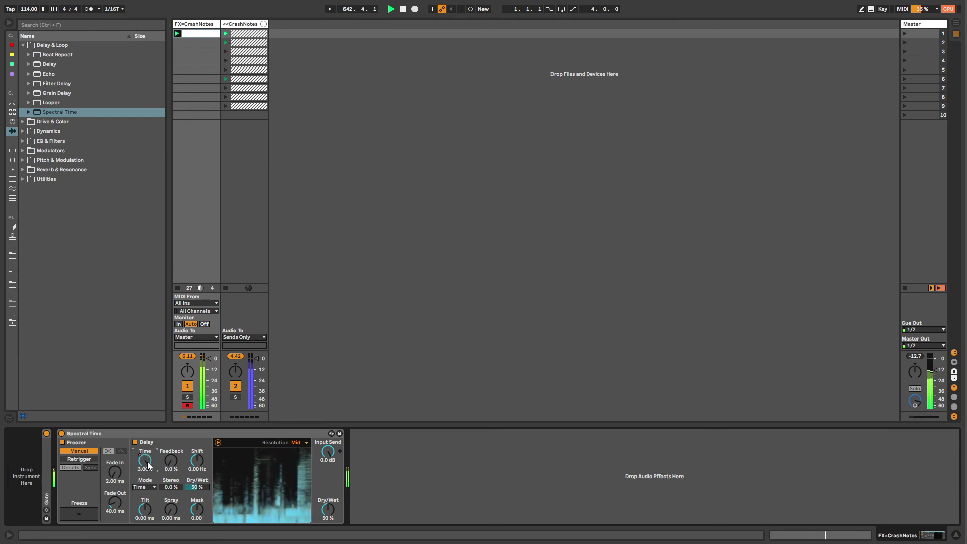
- Unlink the Delay Time envelope from the clip loop, turn the grid off and set the envelope loop length to about 3.3.2
{"action": "key", "text": "shift+Tab"}
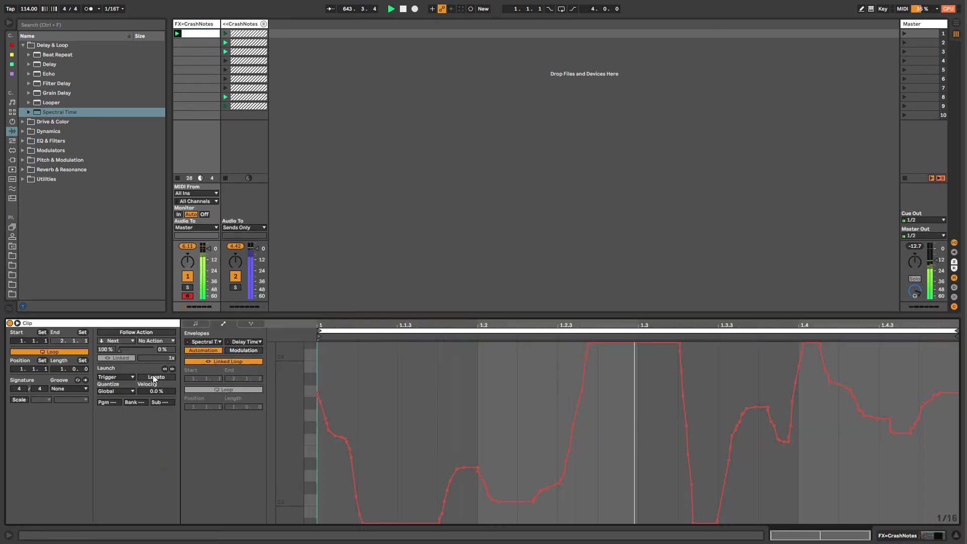
{"action": "left_click", "coordinate": [216, 361]}
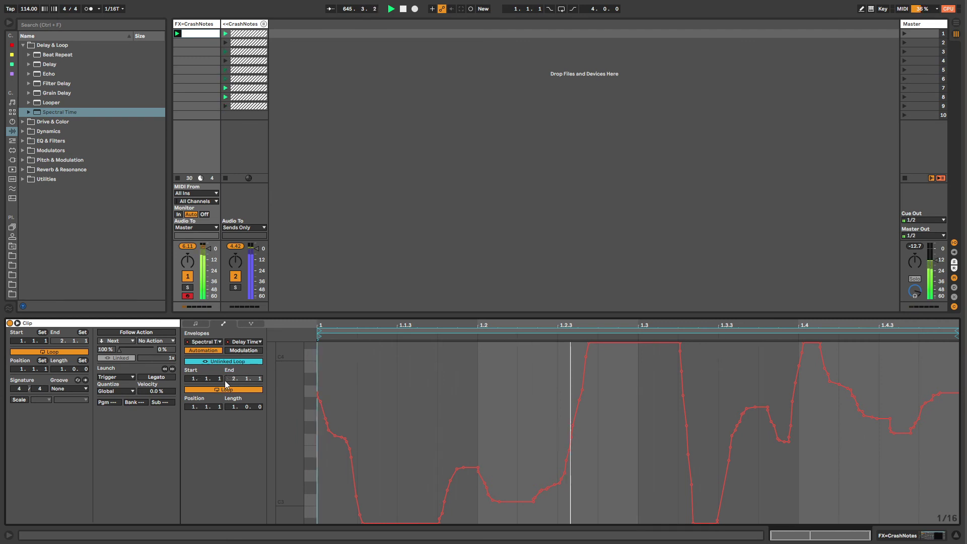
{"action": "left_click_drag", "start_coordinate": [227, 406], "coordinate": [228, 382]}
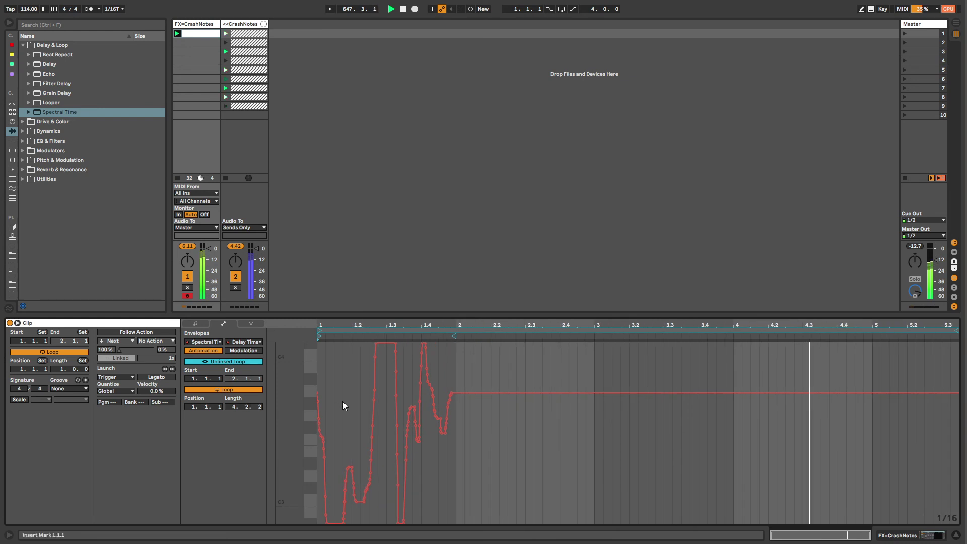
{"action": "left_click_drag", "start_coordinate": [299, 316], "coordinate": [299, 424]}
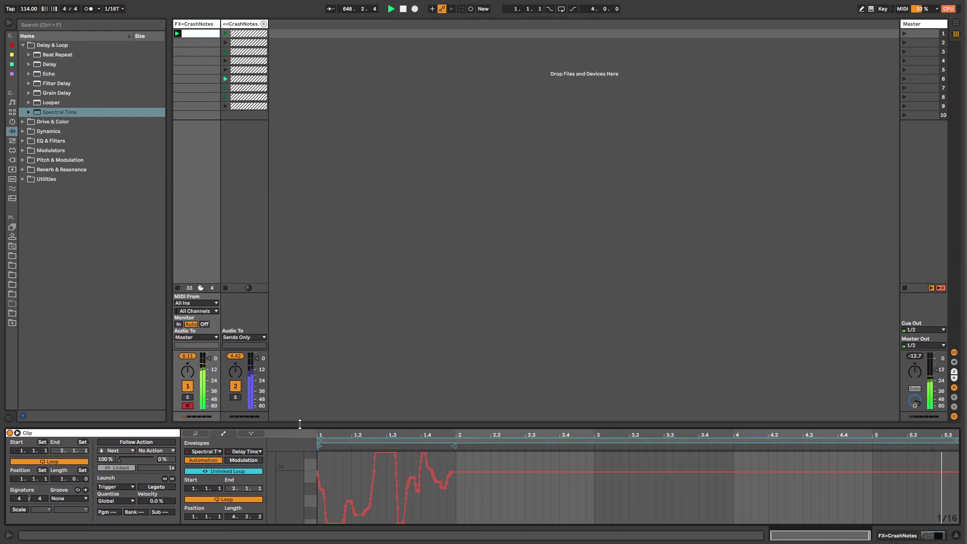
{"action": "left_click", "coordinate": [496, 518]}
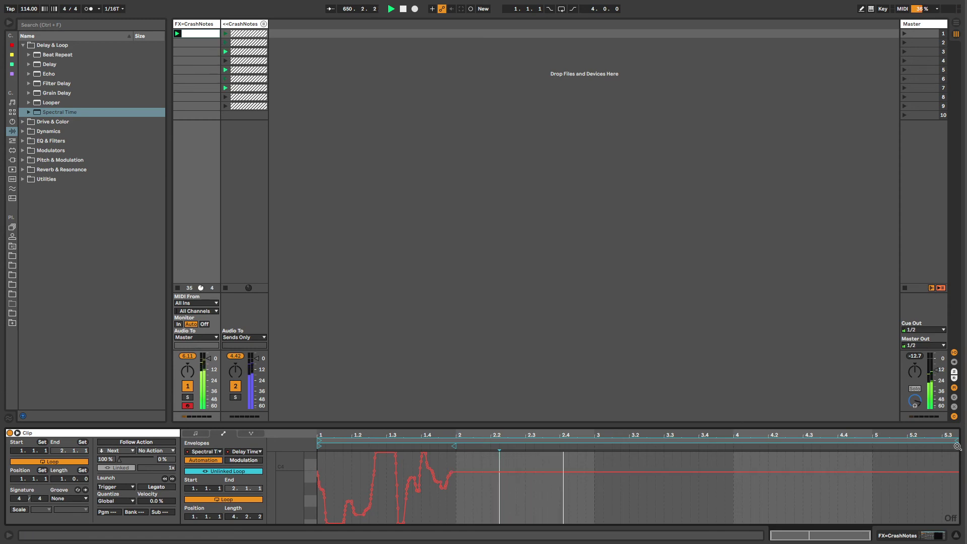
{"action": "left_click_drag", "start_coordinate": [957, 441], "coordinate": [828, 439]}
- Simplify the recorded Delay Time envelope over the first bar of the clip
{"action": "left_click", "coordinate": [344, 479]}
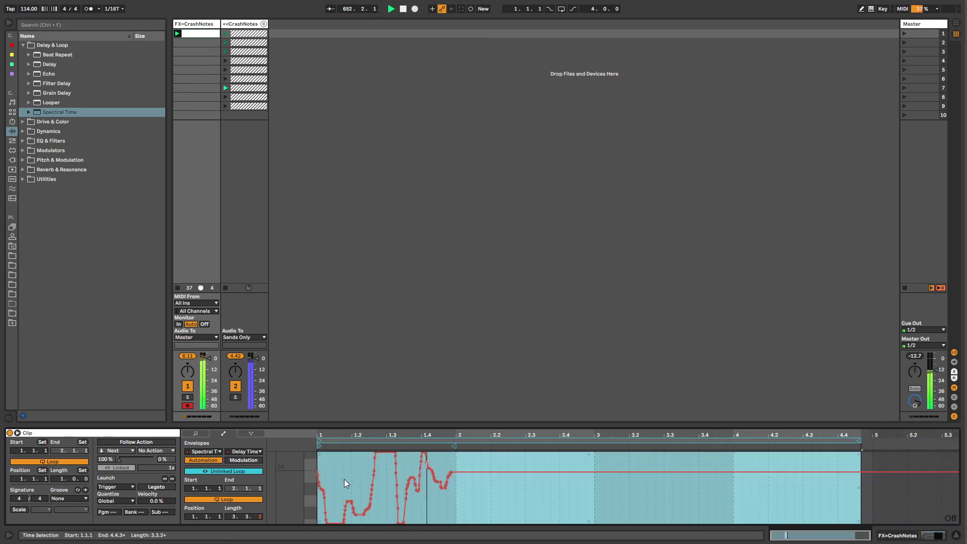
{"action": "key", "text": "ctrl+a"}
{"action": "right_click", "coordinate": [344, 479]}
{"action": "left_click", "coordinate": [372, 541]}
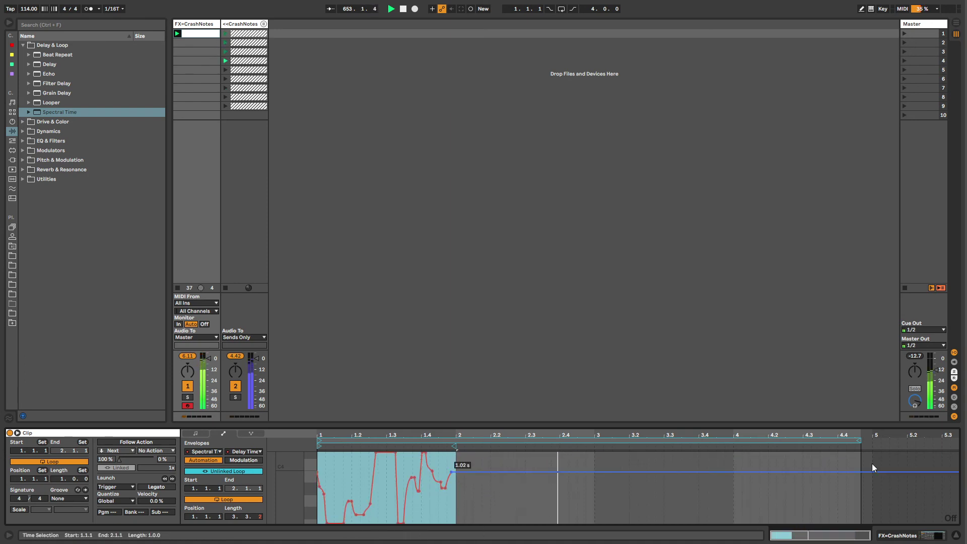
{"action": "left_click", "coordinate": [606, 417]}
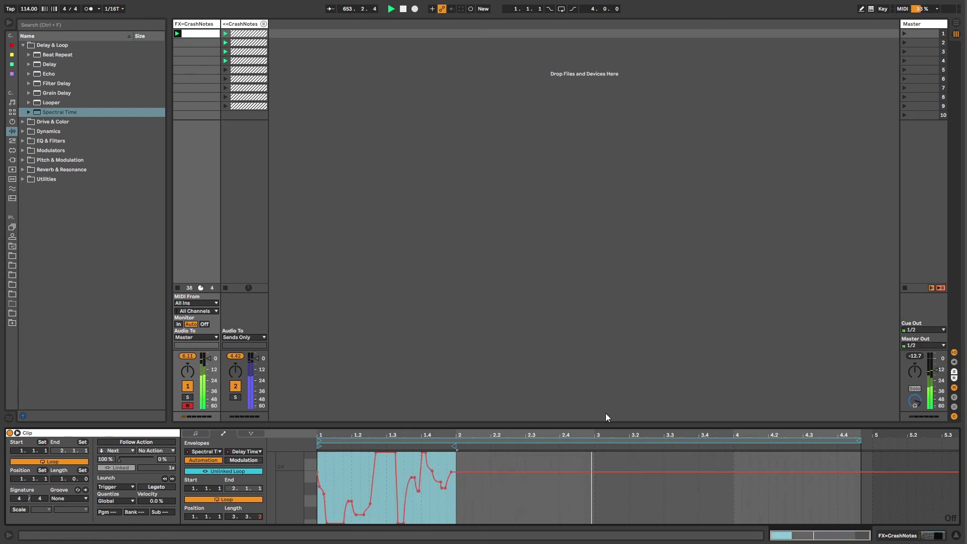
- Record automation for Spectral Time's delay Time, Shift, Stereo, Spray and Tilt into the scene 1 clip of FX=CrashNotes
{"action": "left_click", "coordinate": [176, 33]}
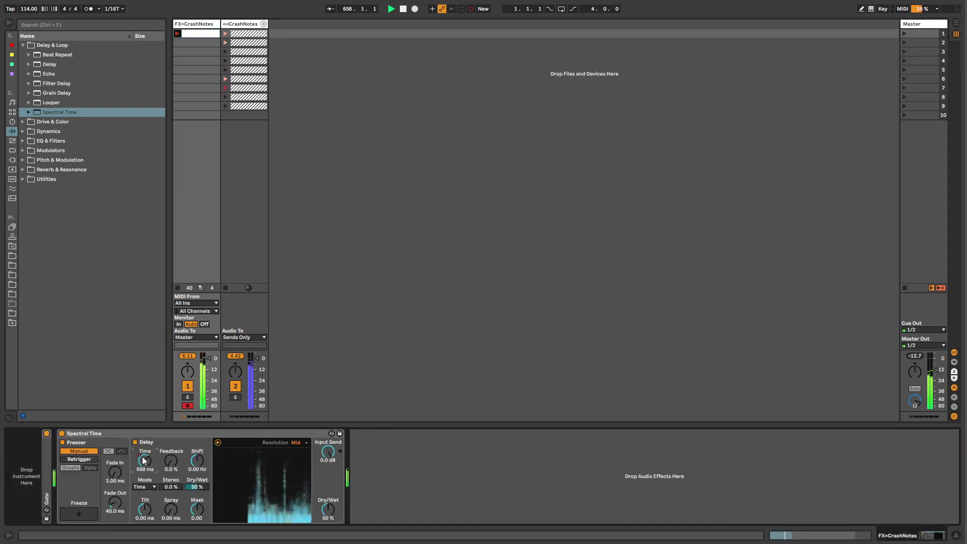
{"action": "mouse_move", "coordinate": [144, 460]}
{"action": "left_mouse_down"}
{"action": "mouse_move", "coordinate": [144, 504]}
{"action": "mouse_move", "coordinate": [144, 448]}
{"action": "mouse_move", "coordinate": [197, 451]}
{"action": "mouse_move", "coordinate": [197, 461]}
{"action": "mouse_move", "coordinate": [145, 451]}
{"action": "left_mouse_up"}
{"action": "left_click_drag", "start_coordinate": [172, 510], "coordinate": [172, 498]}
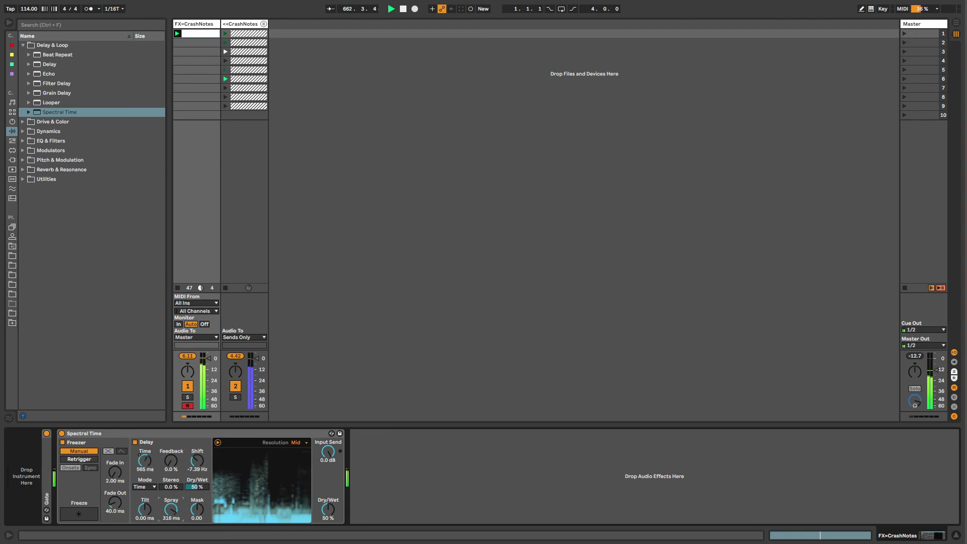
{"action": "mouse_move", "coordinate": [145, 460]}
{"action": "left_mouse_down"}
{"action": "mouse_move", "coordinate": [145, 484]}
{"action": "mouse_move", "coordinate": [171, 507]}
{"action": "mouse_move", "coordinate": [171, 469]}
{"action": "left_mouse_up"}
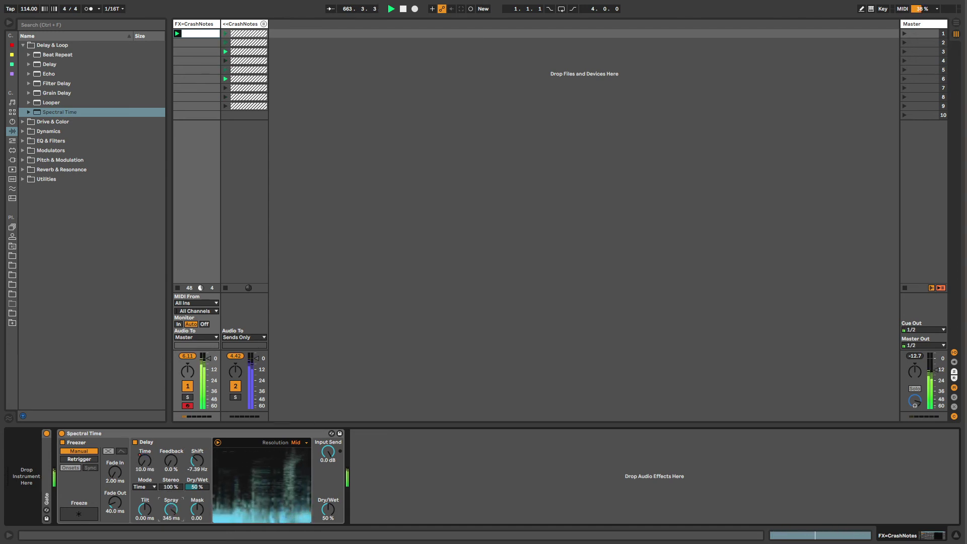
{"action": "mouse_move", "coordinate": [171, 510]}
{"action": "left_mouse_down"}
{"action": "mouse_move", "coordinate": [171, 537]}
{"action": "mouse_move", "coordinate": [145, 498]}
{"action": "left_mouse_up"}
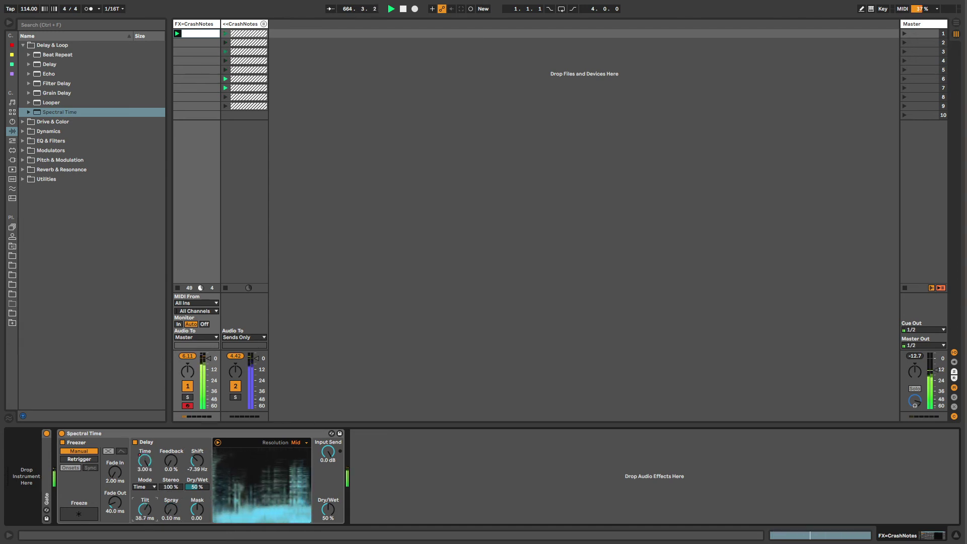